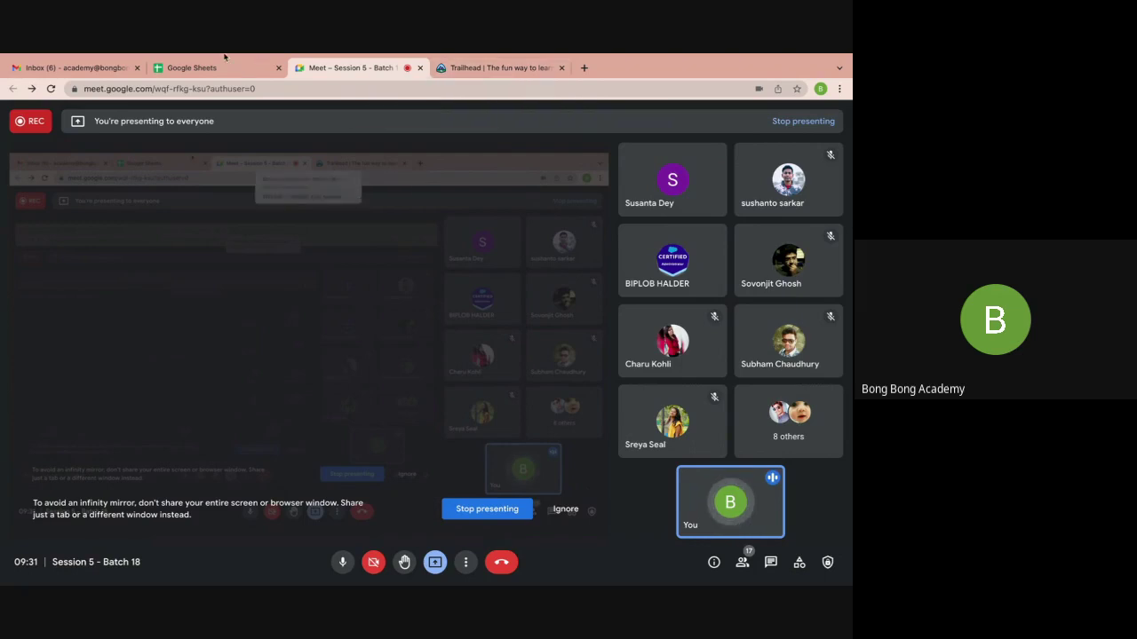
Open the Assisgnment spreadsheet in Google Sheets and examine the film names and the Name and Actor Count headings on the Film sheet
{"action": "left_click", "coordinate": [192, 68]}
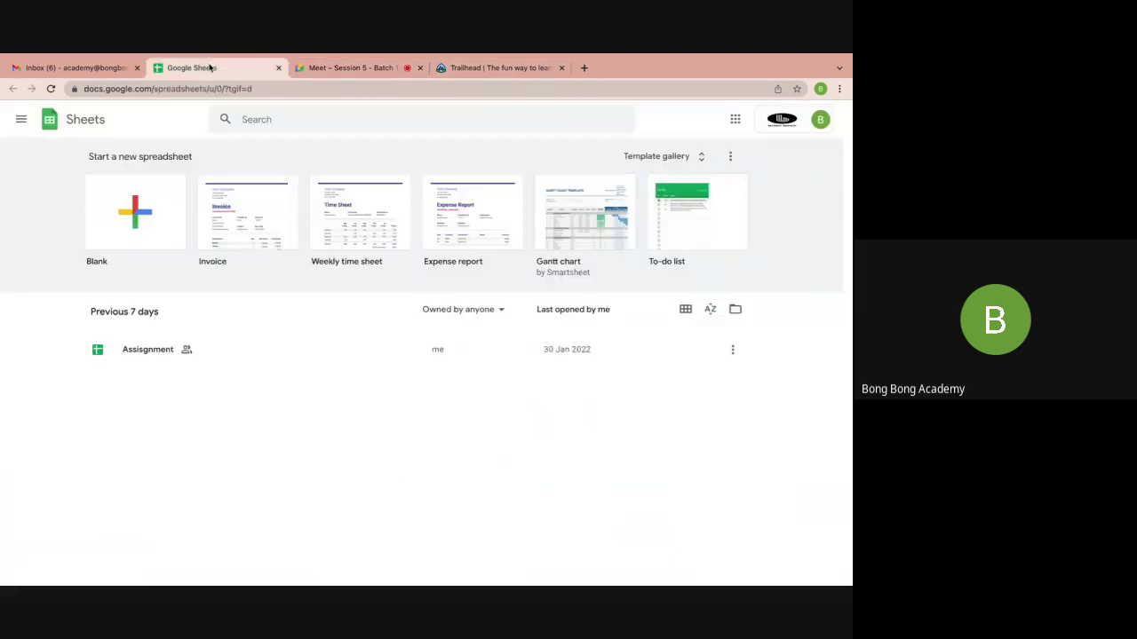
{"action": "left_click", "coordinate": [147, 349]}
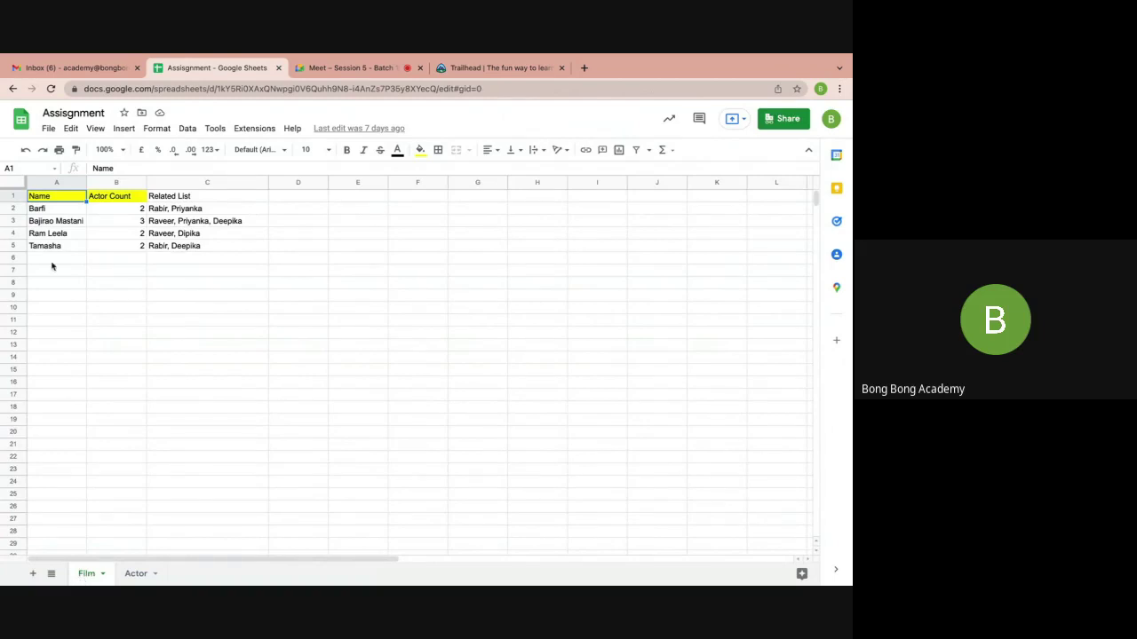
{"action": "left_click", "coordinate": [49, 213]}
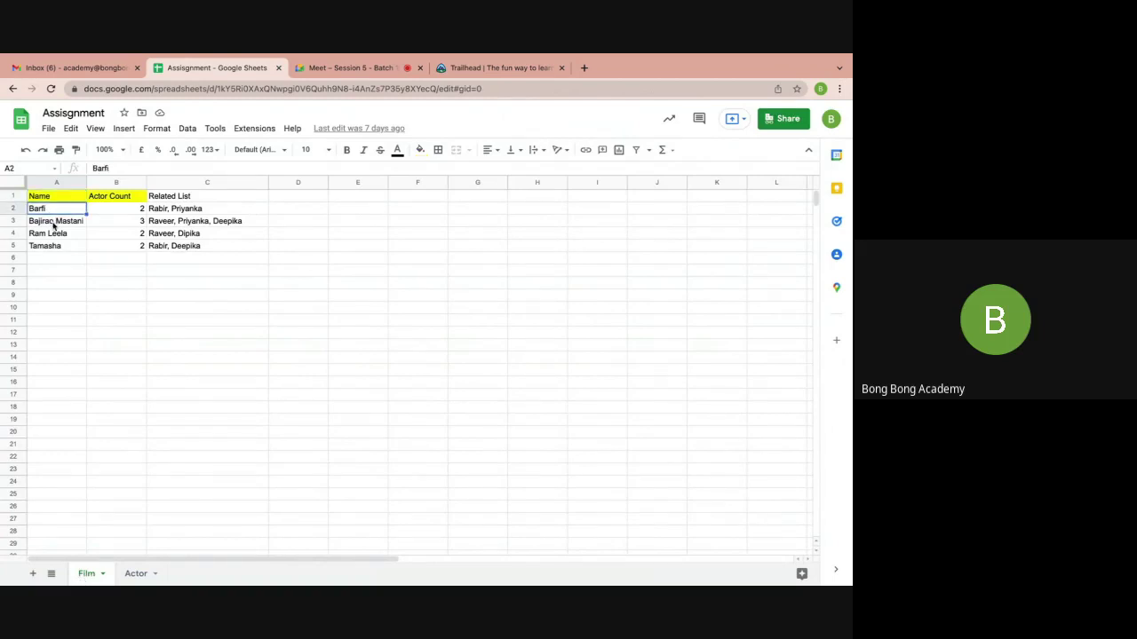
{"action": "left_click", "coordinate": [54, 224]}
{"action": "left_click", "coordinate": [55, 234]}
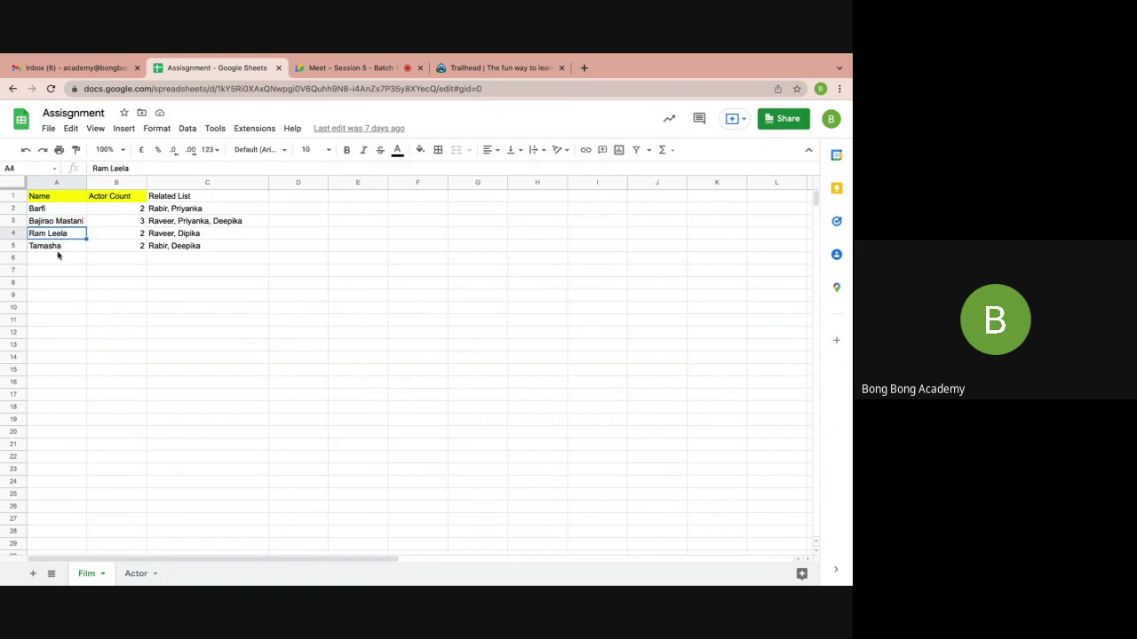
{"action": "left_click", "coordinate": [57, 246]}
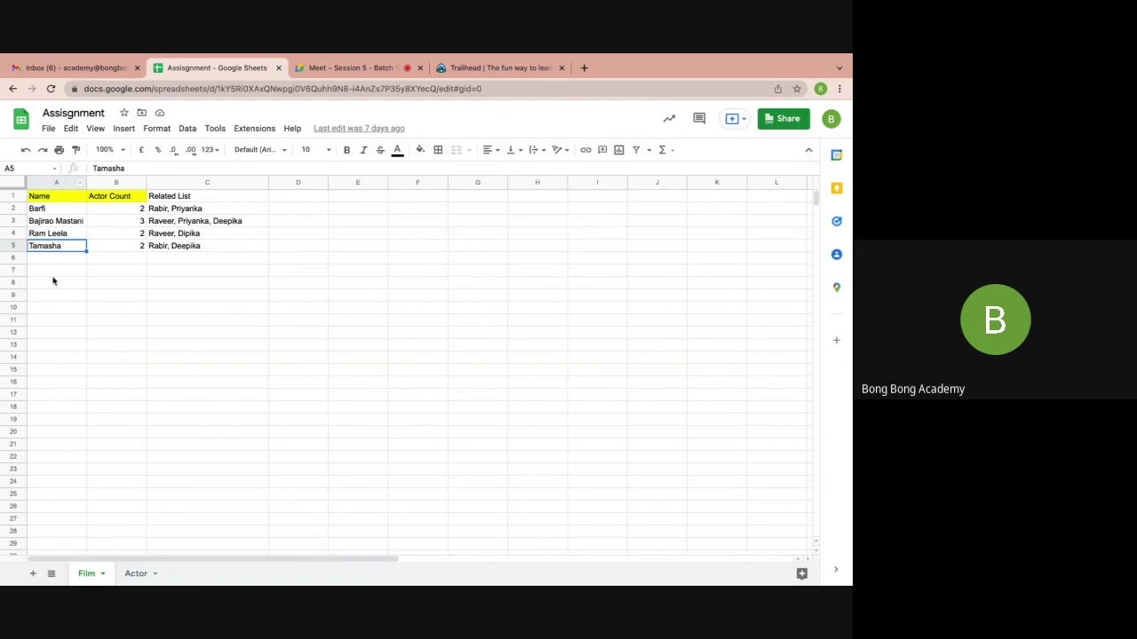
{"action": "left_click", "coordinate": [56, 199]}
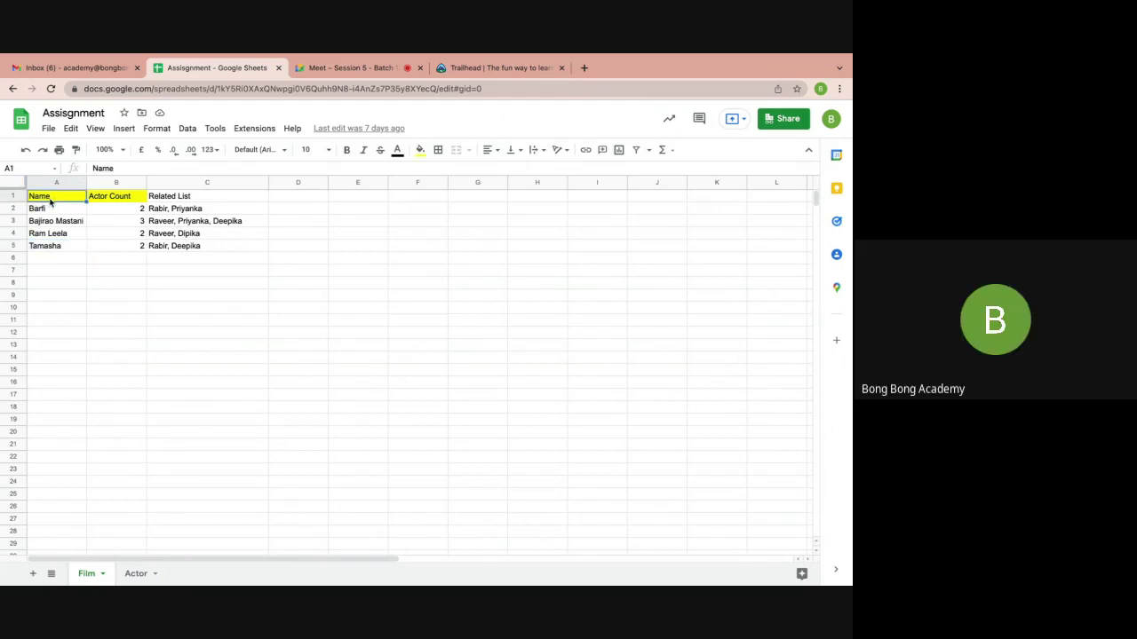
{"action": "left_click", "coordinate": [104, 199]}
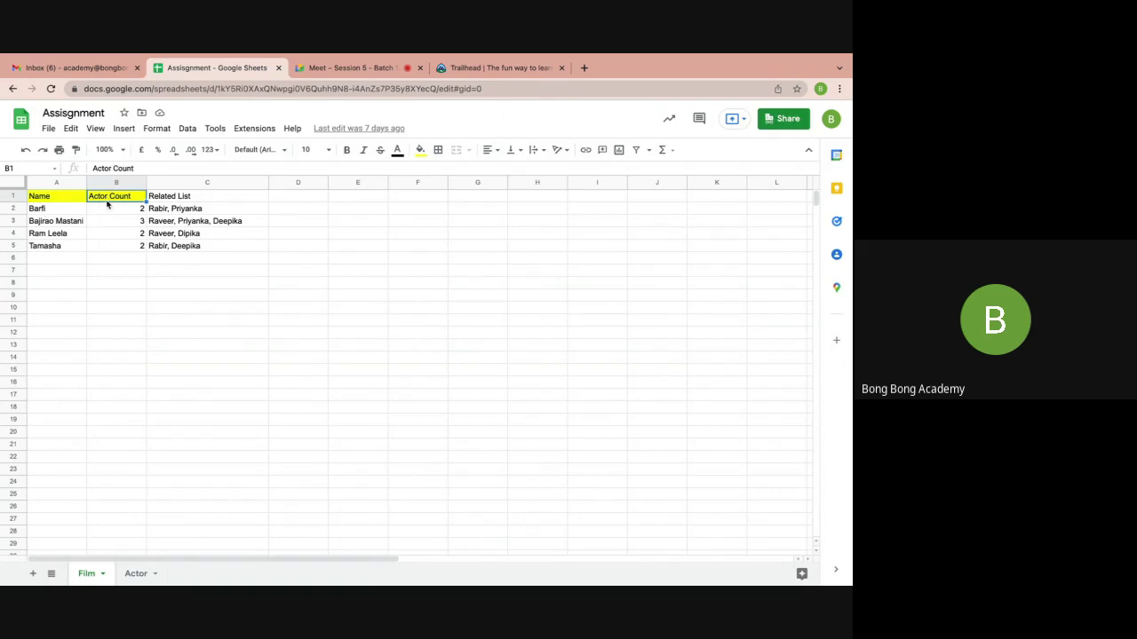
Check the Actor Count value of each film on the Film sheet, from Barfi to Tamasha
{"action": "left_click", "coordinate": [39, 211]}
{"action": "left_click", "coordinate": [111, 213]}
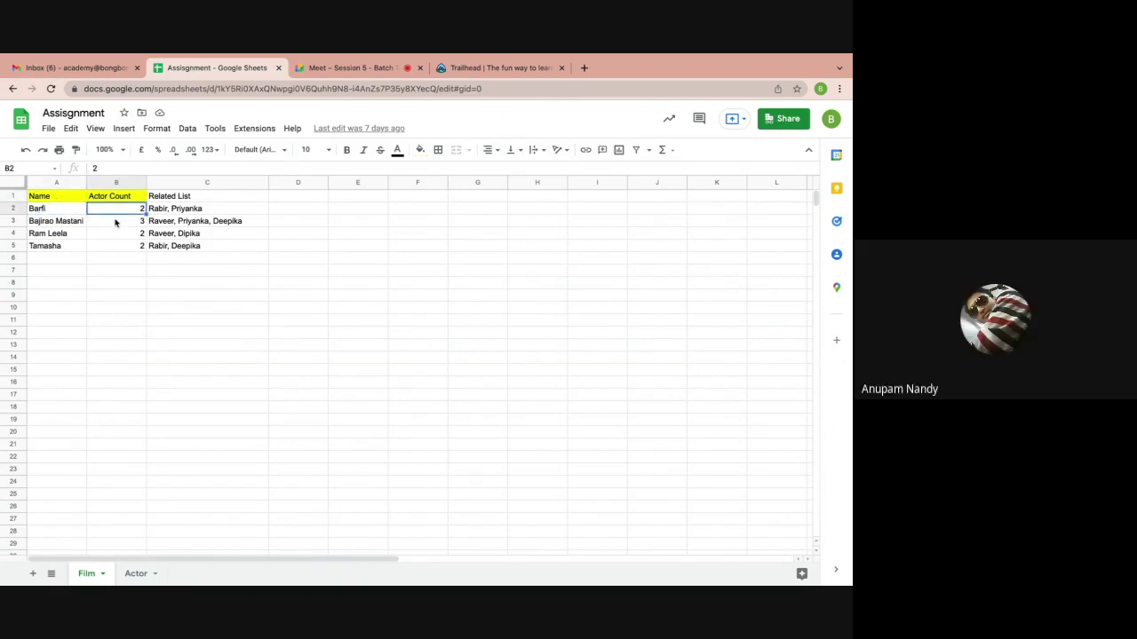
{"action": "left_click", "coordinate": [113, 222]}
{"action": "left_click", "coordinate": [111, 236]}
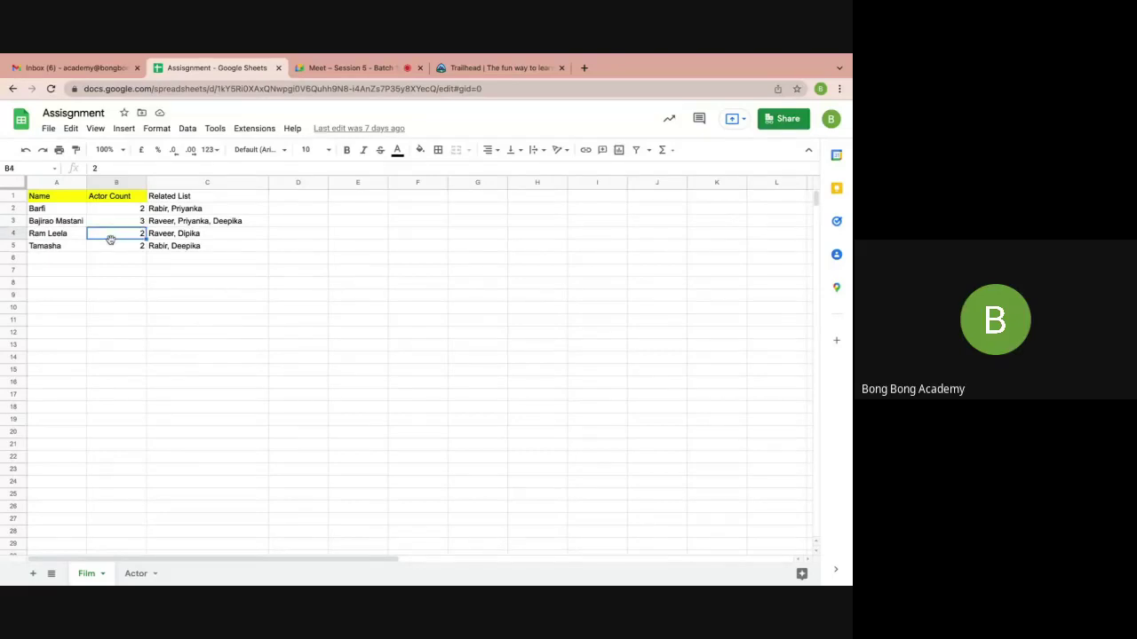
{"action": "left_click", "coordinate": [108, 248]}
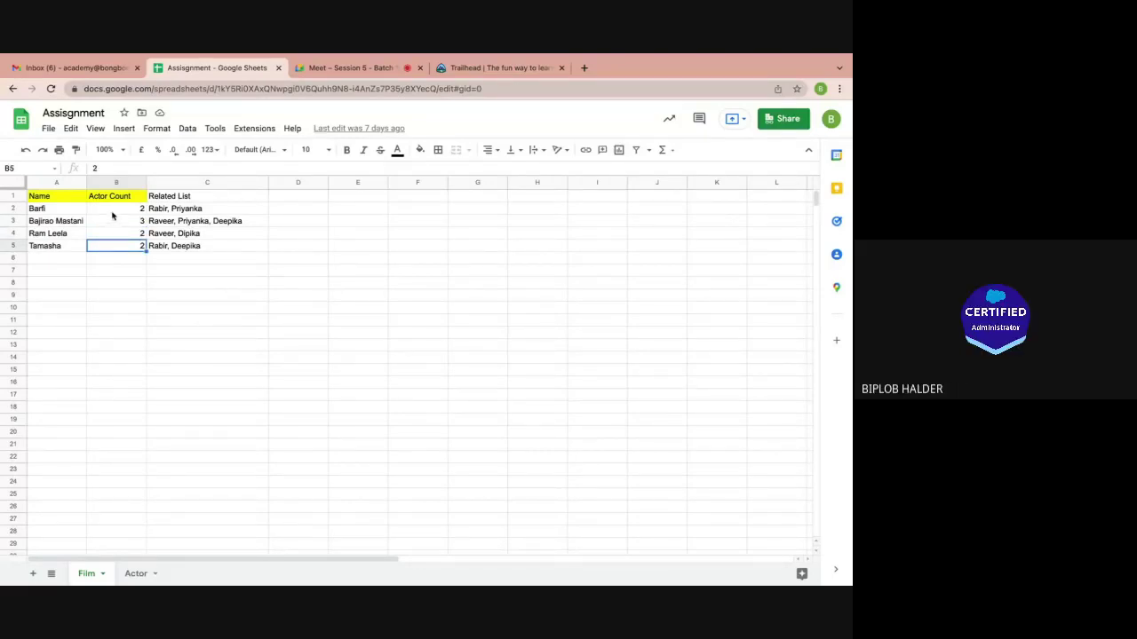
{"action": "left_click", "coordinate": [45, 213]}
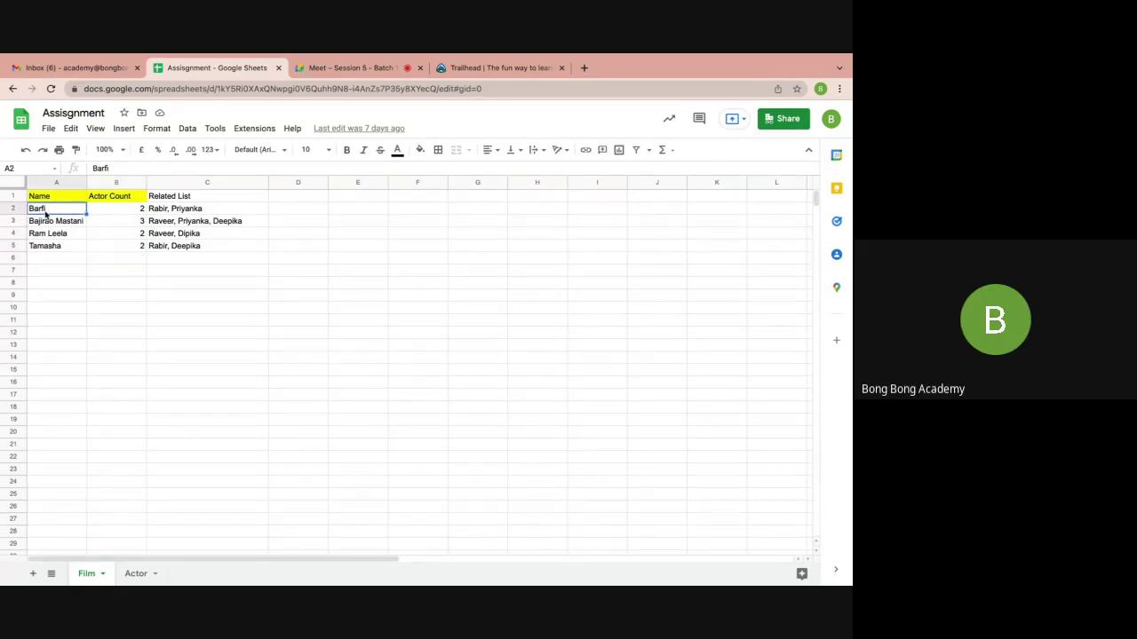
{"action": "key", "text": "Right"}
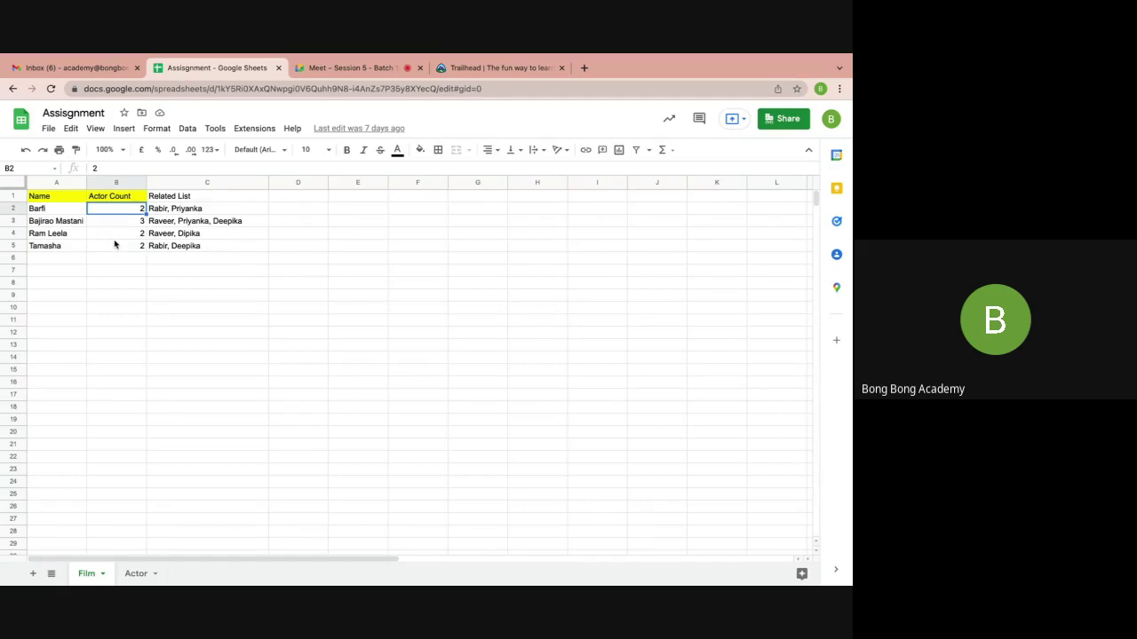
Review the Related List entries of actors for each film on the Film sheet
{"action": "left_click", "coordinate": [48, 214]}
{"action": "left_click", "coordinate": [167, 210]}
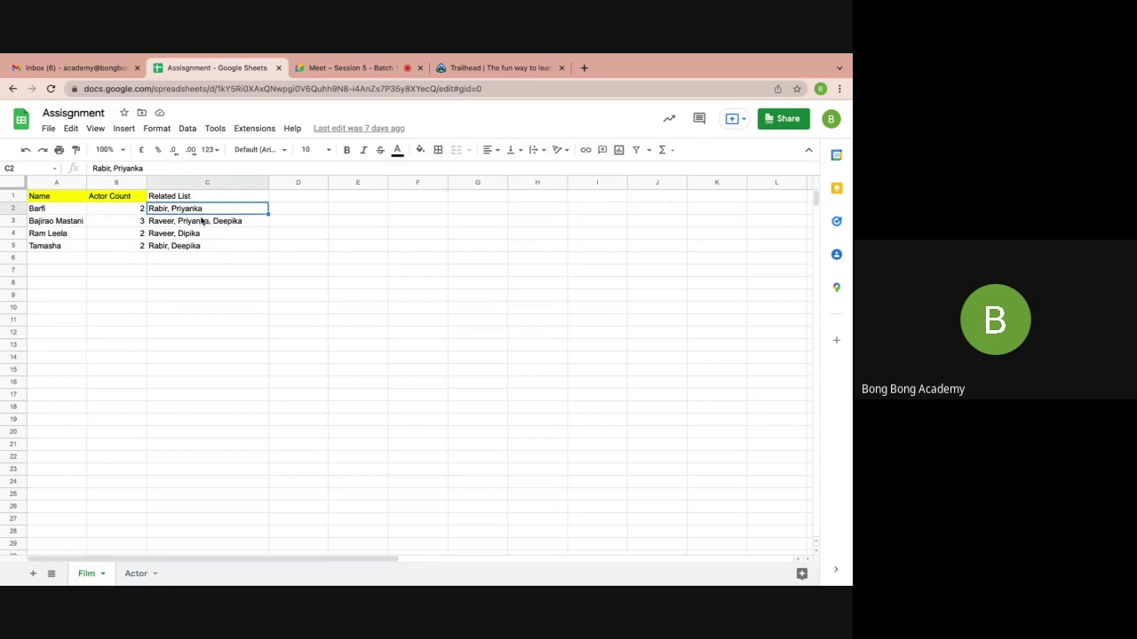
{"action": "left_click", "coordinate": [205, 222]}
{"action": "left_click", "coordinate": [188, 234]}
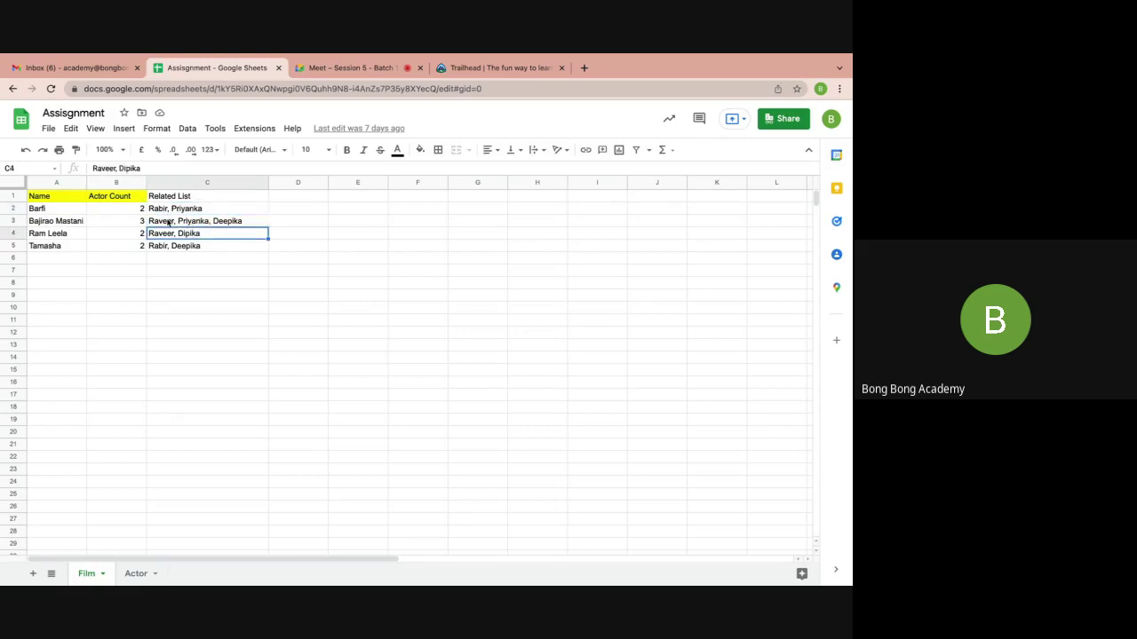
{"action": "left_click", "coordinate": [180, 222]}
{"action": "left_click", "coordinate": [181, 235]}
{"action": "left_click", "coordinate": [181, 247]}
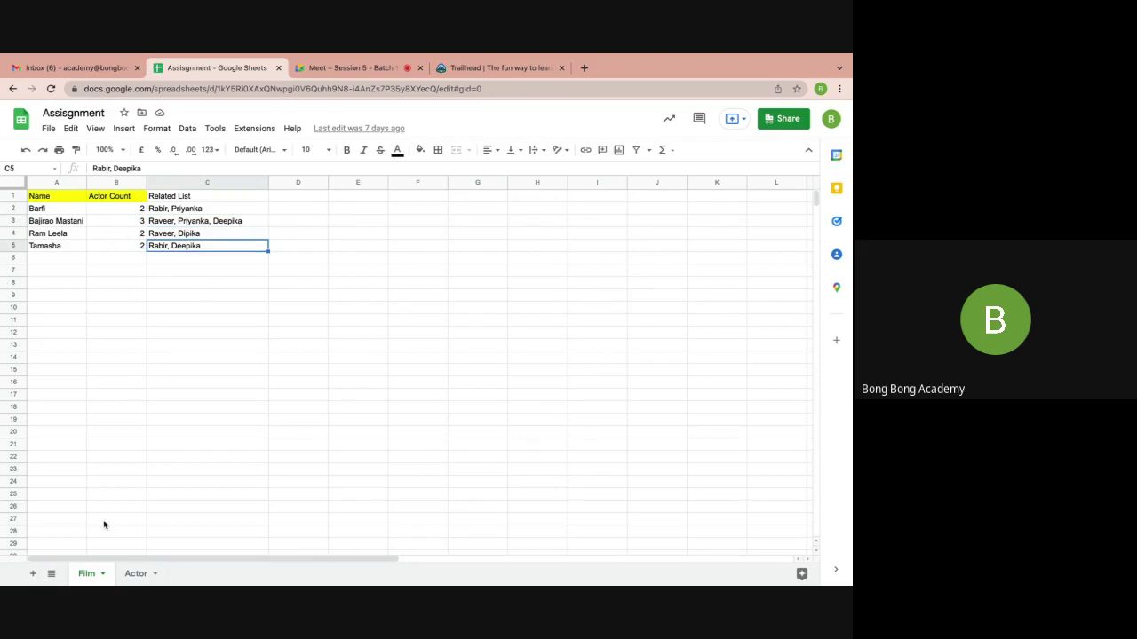
Examine the actor names, Film Count values and Related List entries on the Actor sheet
{"action": "left_click", "coordinate": [133, 575]}
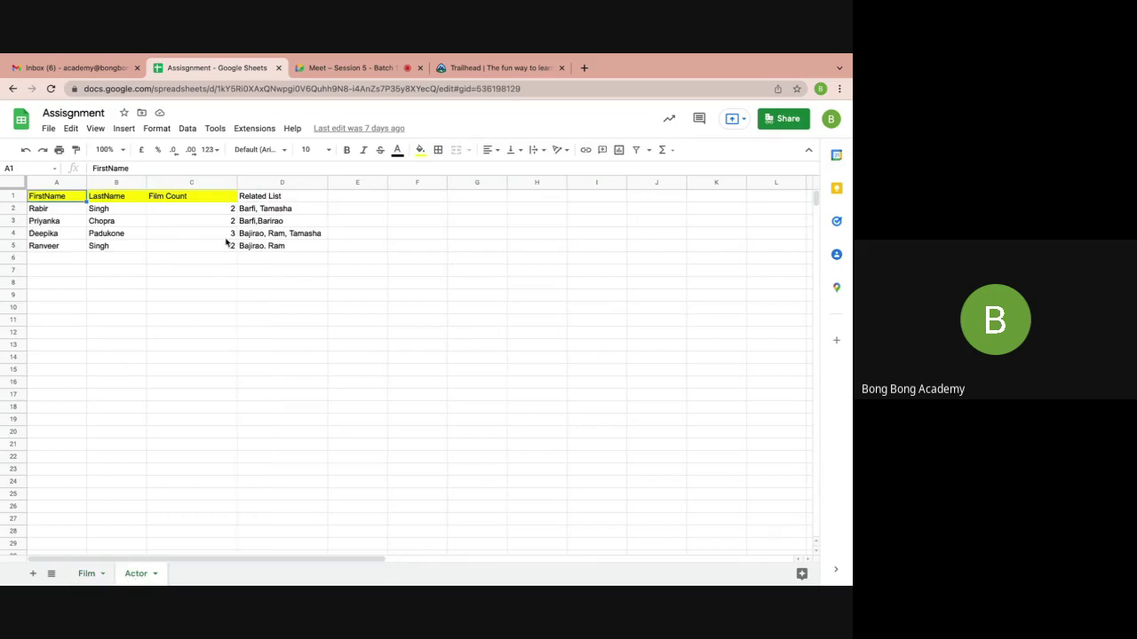
{"action": "left_click_drag", "start_coordinate": [45, 213], "coordinate": [125, 251]}
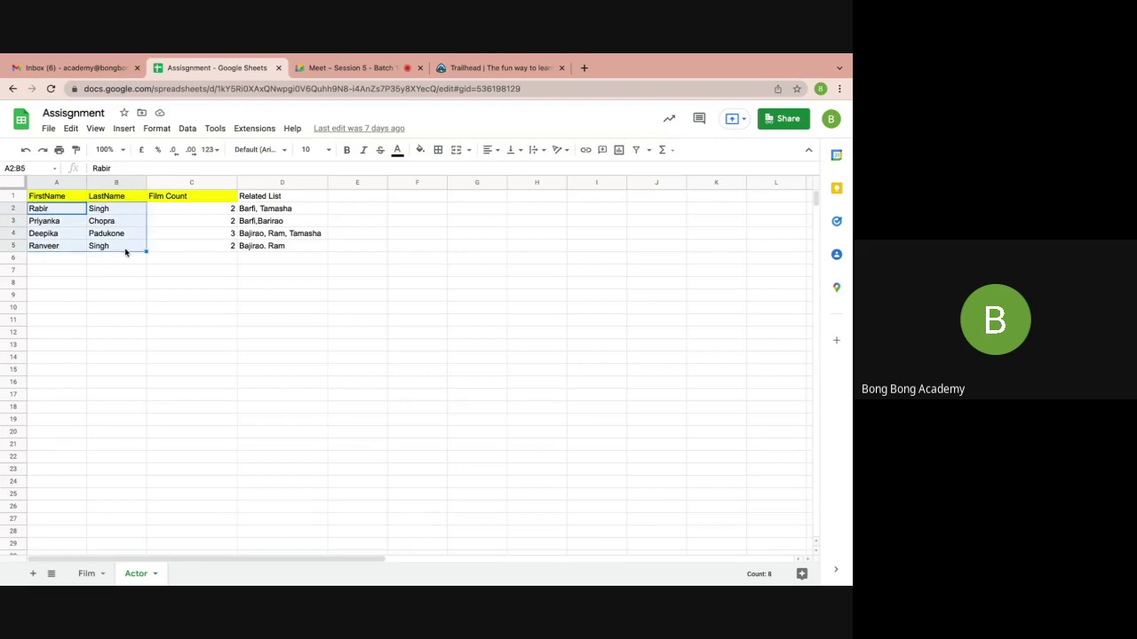
{"action": "left_click", "coordinate": [206, 211]}
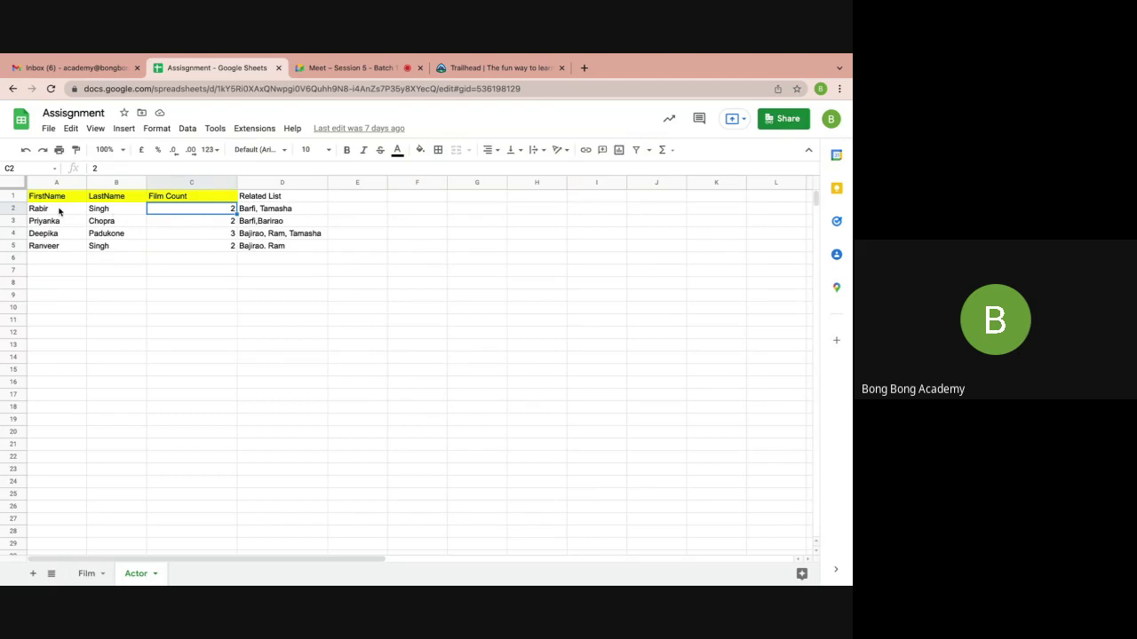
{"action": "left_click_drag", "start_coordinate": [204, 213], "coordinate": [203, 249]}
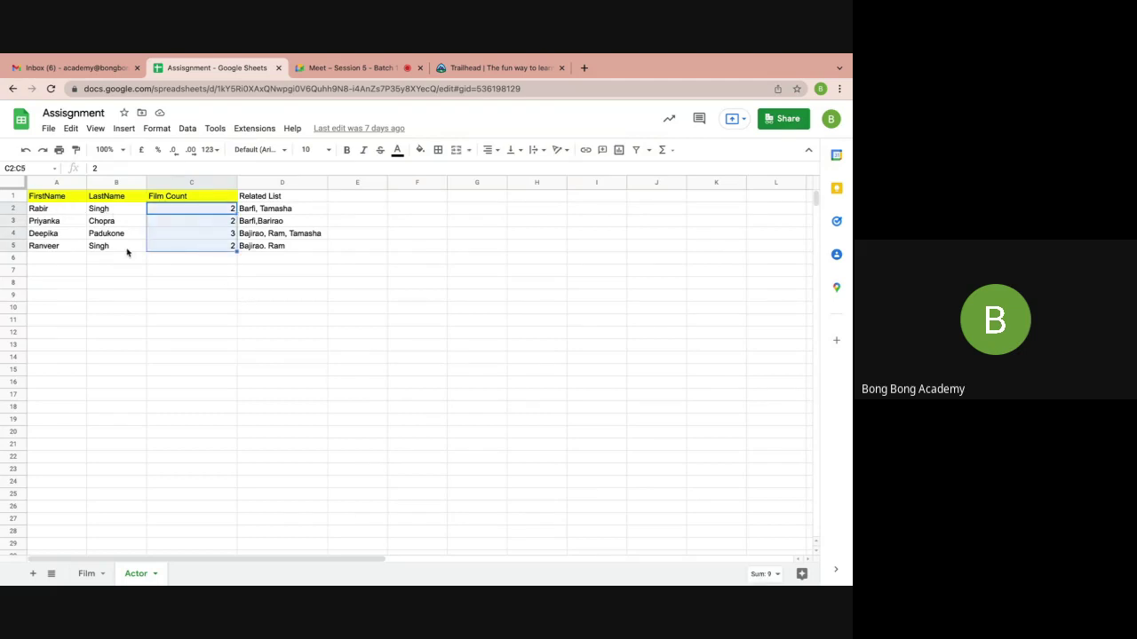
{"action": "left_click_drag", "start_coordinate": [40, 208], "coordinate": [109, 213]}
{"action": "left_click", "coordinate": [245, 213]}
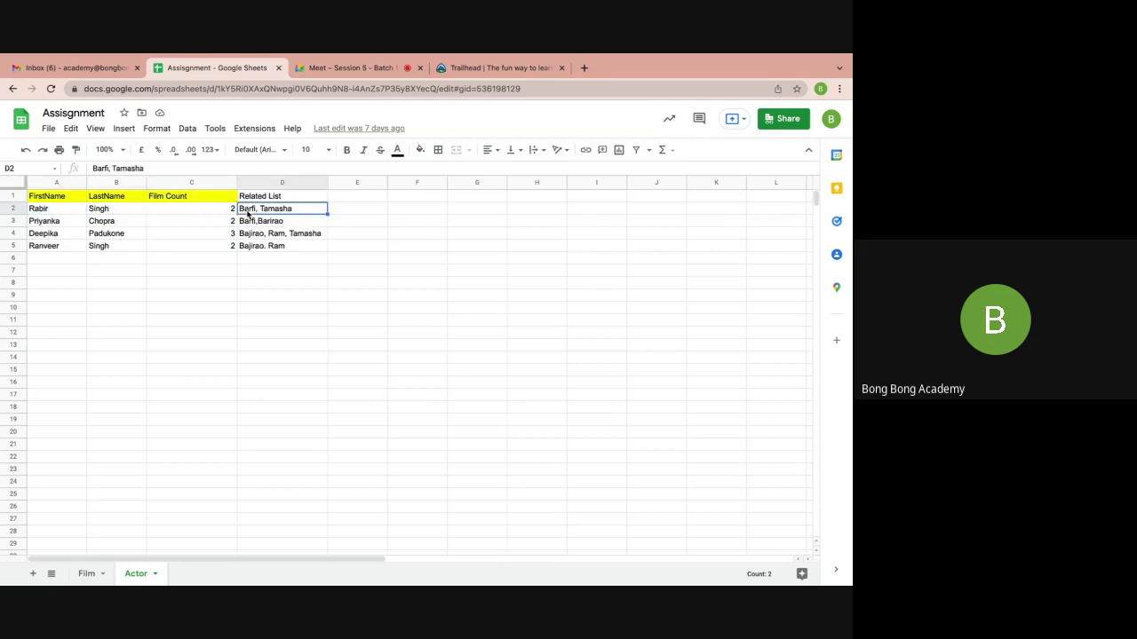
{"action": "left_click", "coordinate": [249, 221]}
{"action": "left_click", "coordinate": [251, 234]}
{"action": "left_click", "coordinate": [252, 246]}
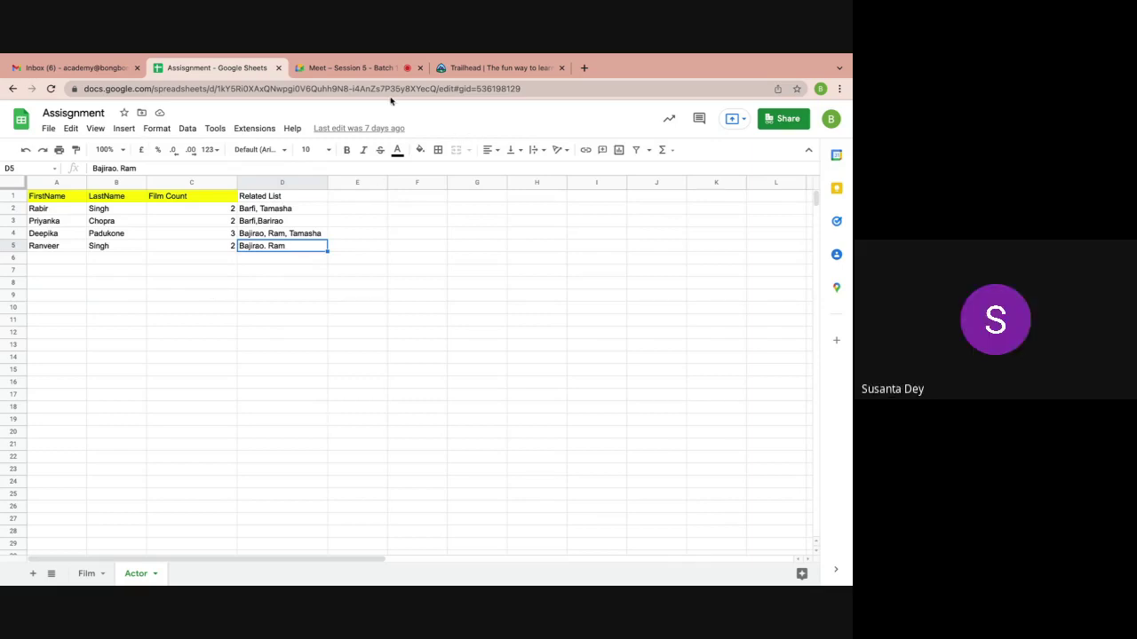
Switch to Trailhead, launch the Picklist Rename playground from the Hands-On Orgs and allow its notifications
{"action": "left_click", "coordinate": [476, 70]}
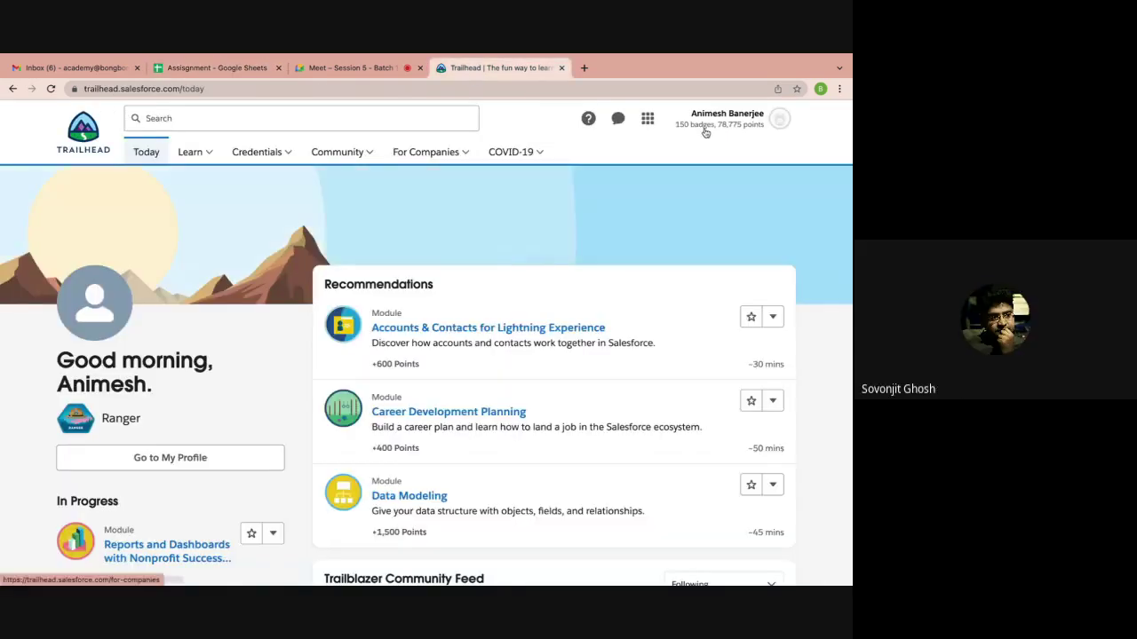
{"action": "left_click", "coordinate": [782, 117]}
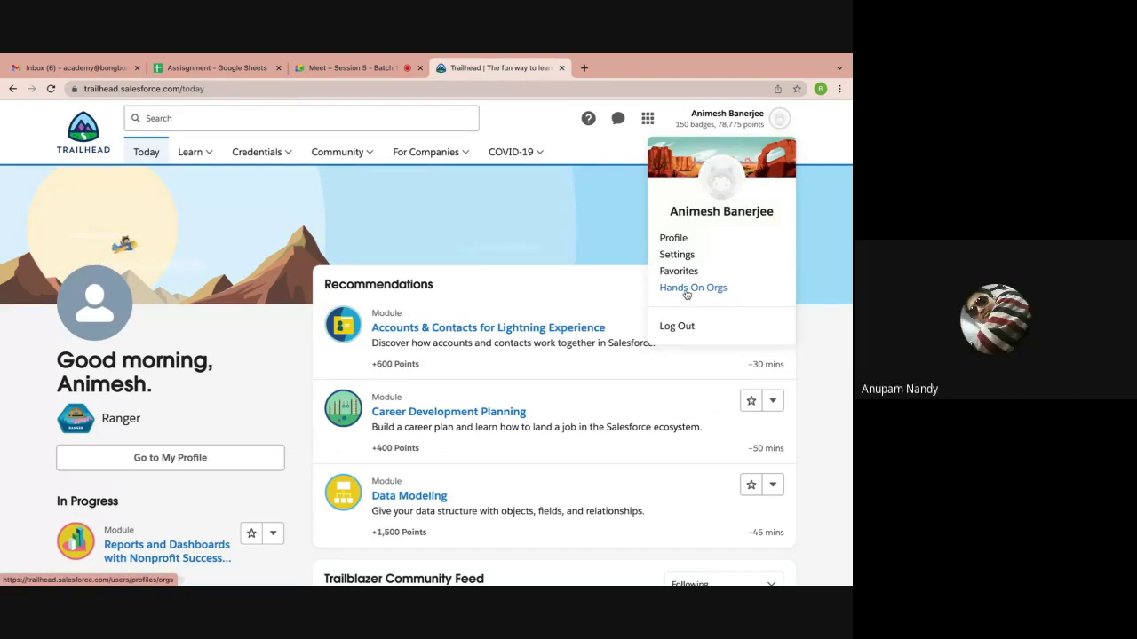
{"action": "left_click", "coordinate": [694, 290]}
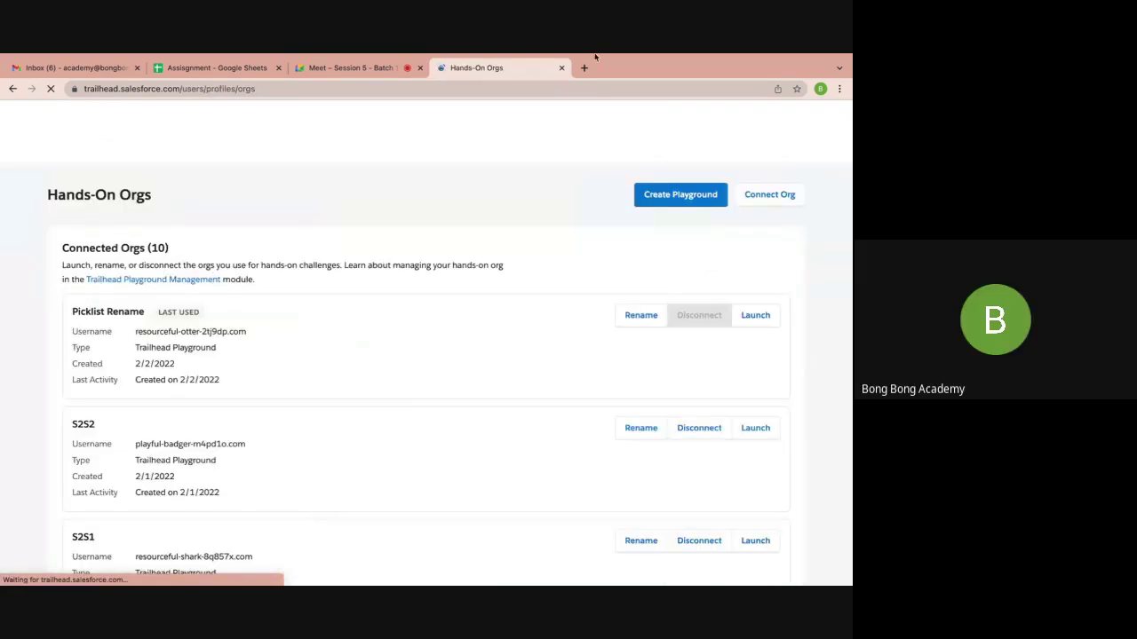
{"action": "left_click", "coordinate": [755, 319]}
{"action": "mouse_move", "coordinate": [498, 56]}
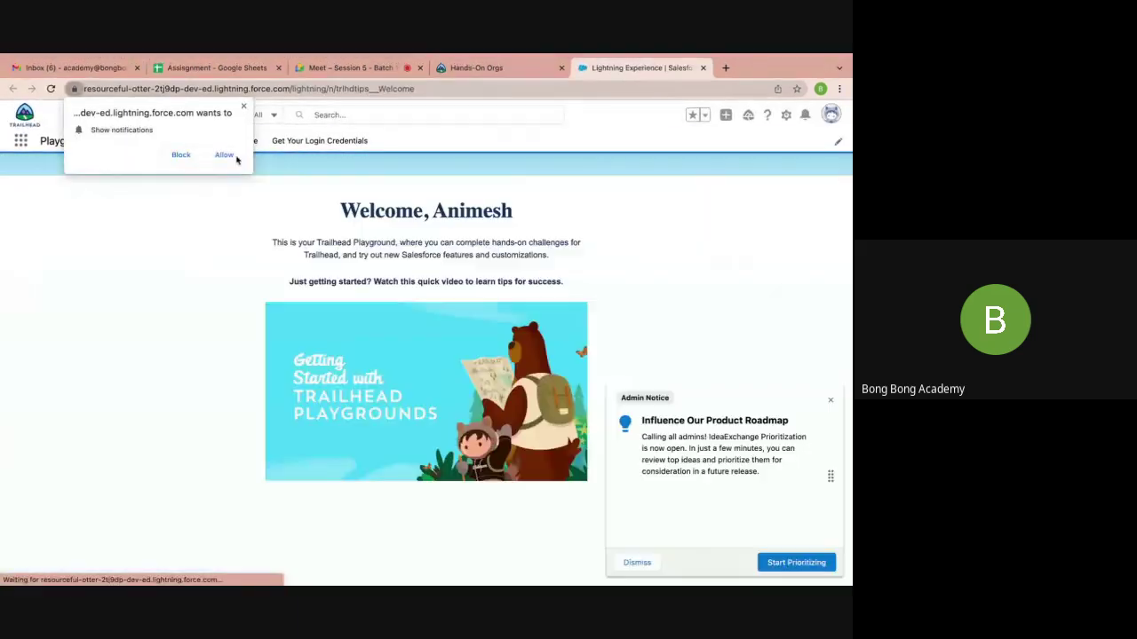
{"action": "left_click", "coordinate": [224, 154]}
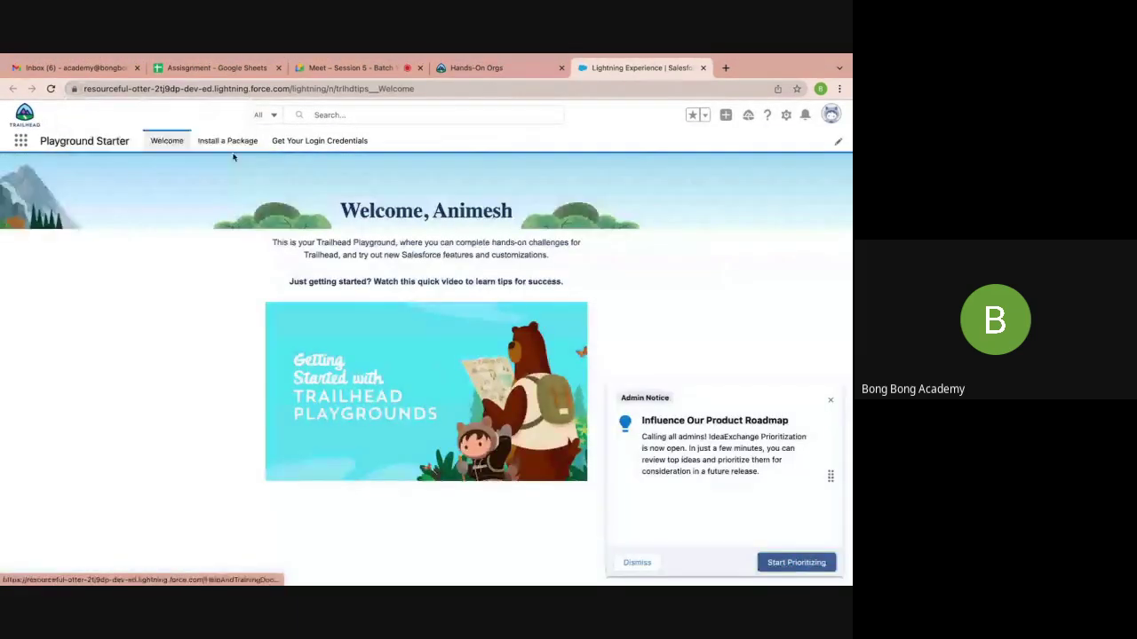
Open the playground's Setup, go to the Object Manager and dismiss the record pages notice
{"action": "right_click", "coordinate": [837, 402]}
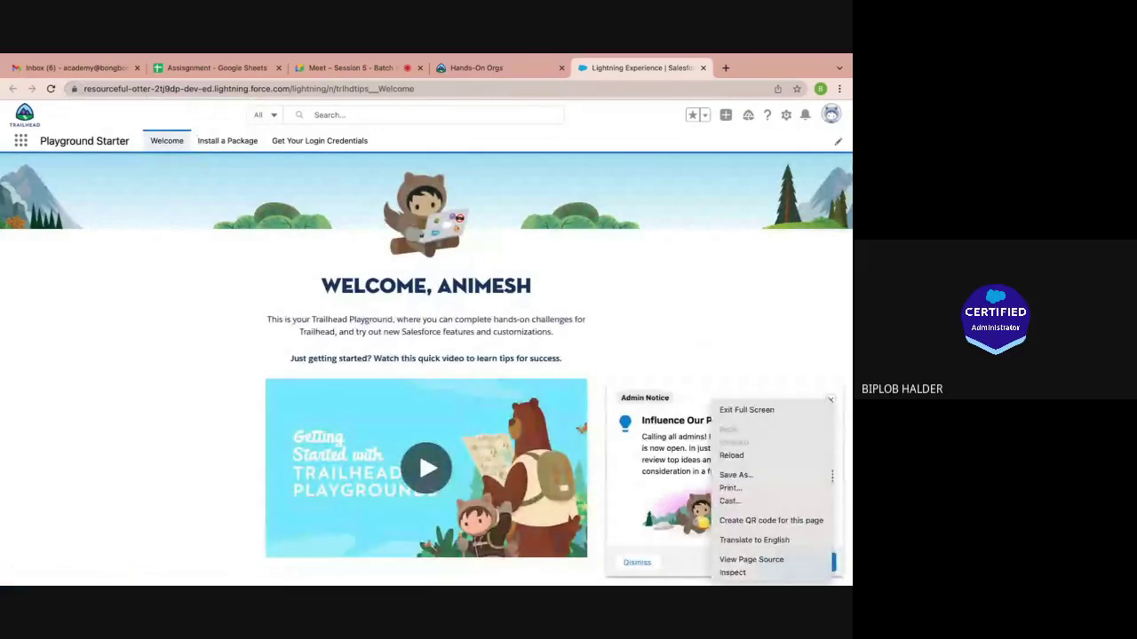
{"action": "left_click", "coordinate": [785, 114]}
{"action": "left_click", "coordinate": [785, 114]}
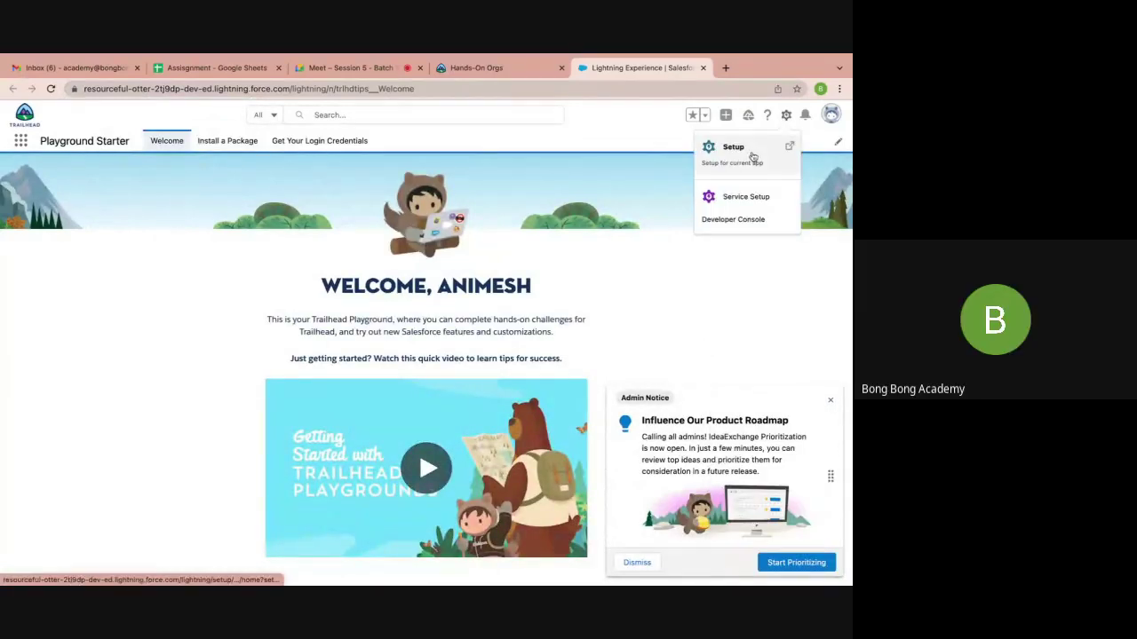
{"action": "left_click", "coordinate": [737, 149]}
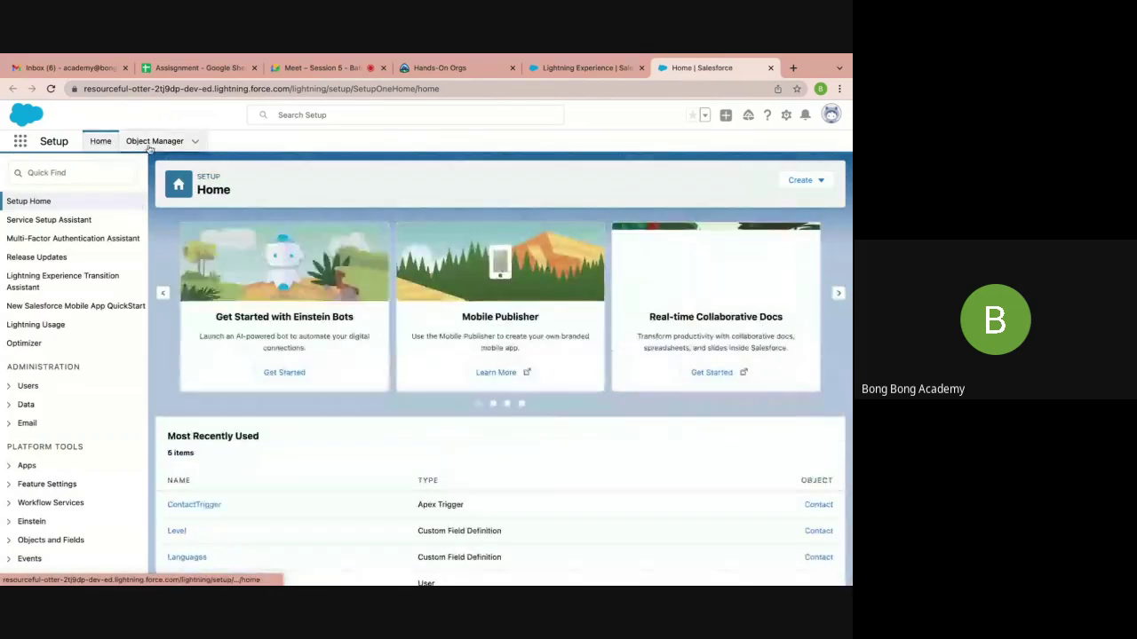
{"action": "left_click", "coordinate": [155, 142]}
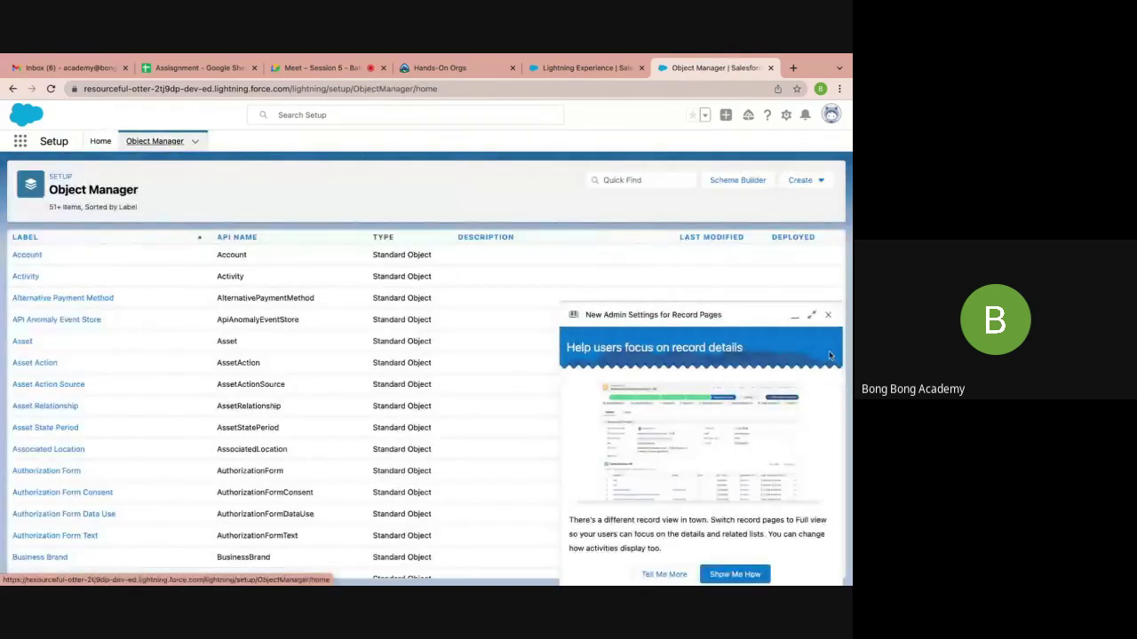
{"action": "left_click", "coordinate": [829, 317]}
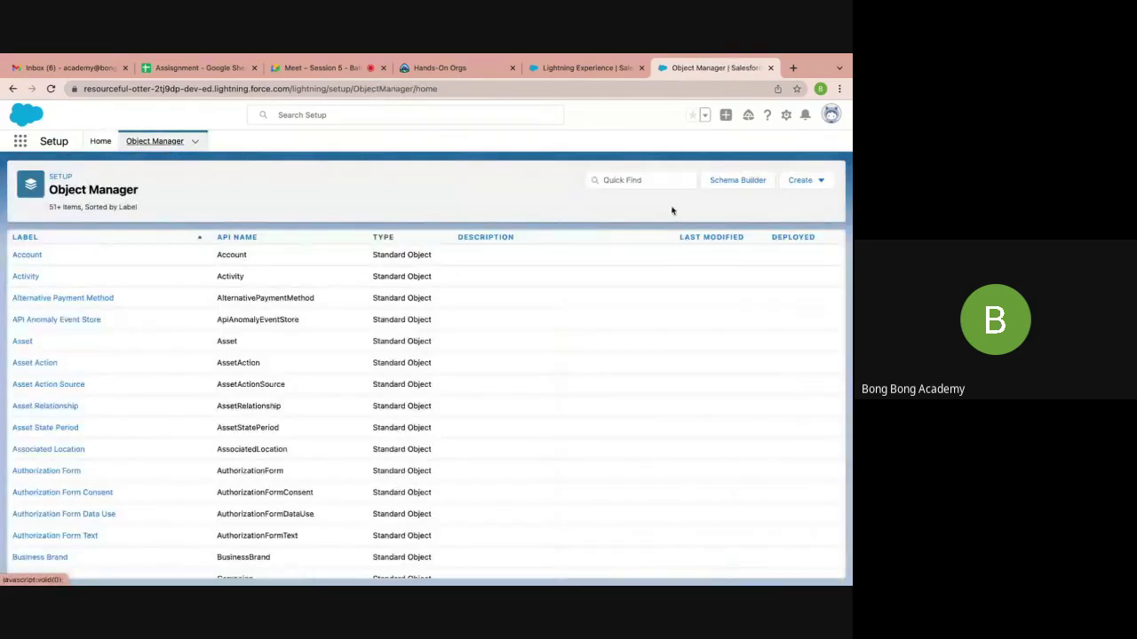
Start a new custom object with the label Actor and the plural label Actors
{"action": "left_click", "coordinate": [817, 182]}
{"action": "left_click", "coordinate": [736, 214]}
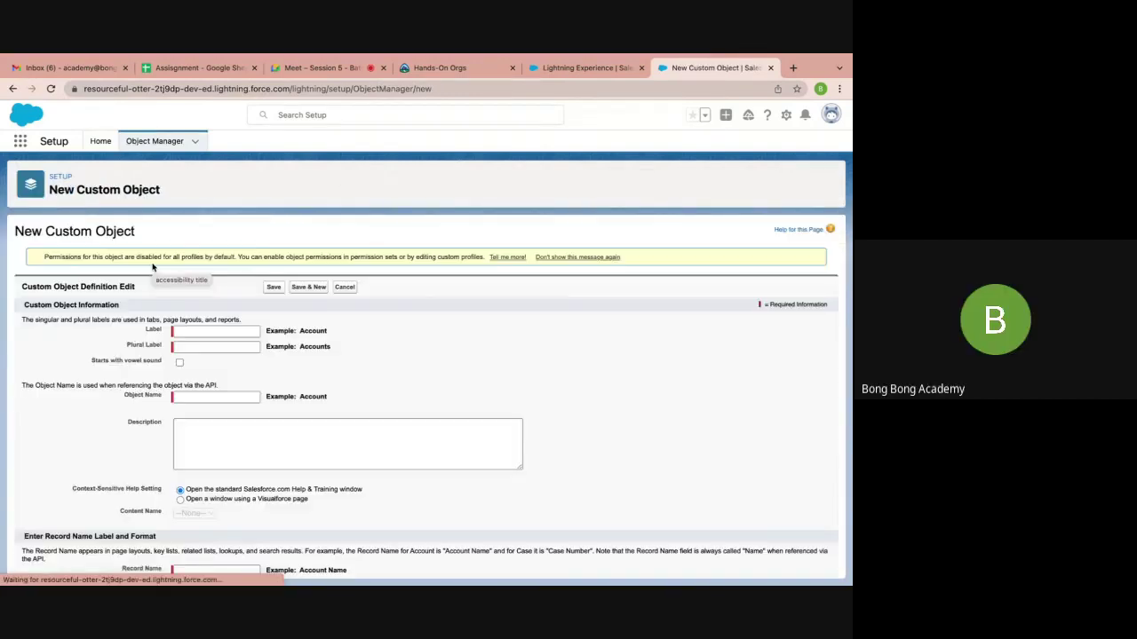
{"action": "left_click", "coordinate": [188, 331]}
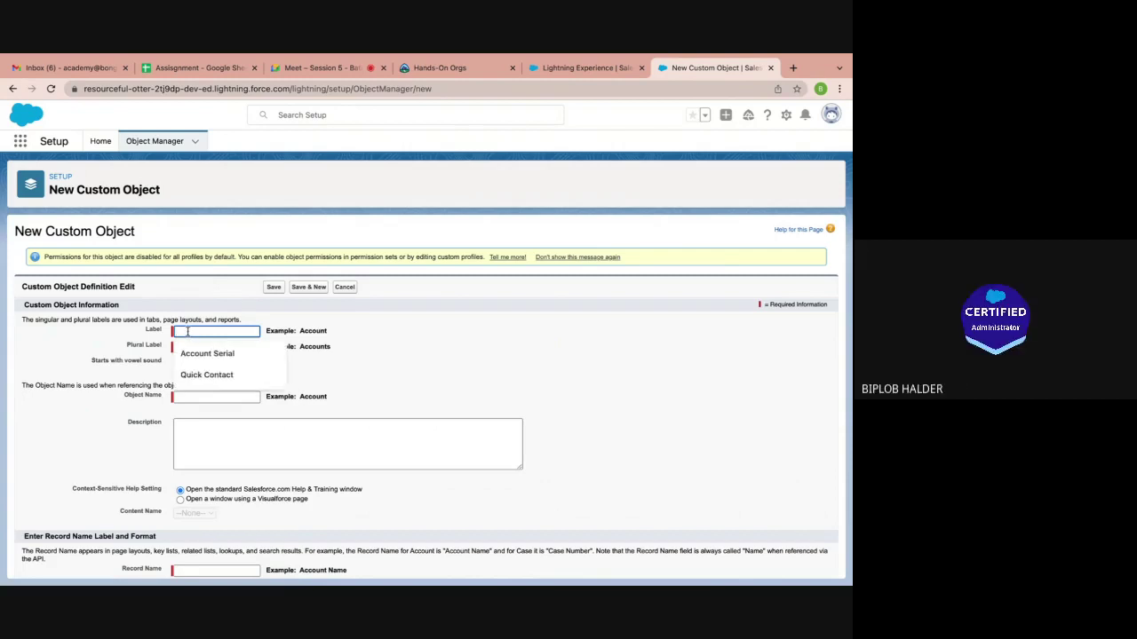
{"action": "left_click", "coordinate": [216, 333]}
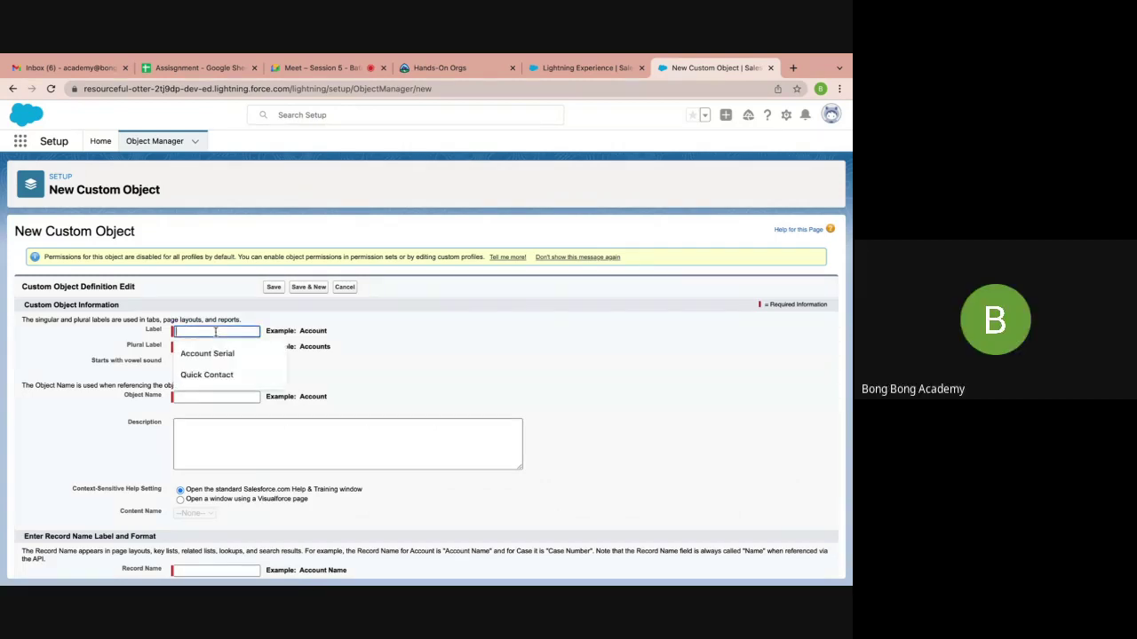
{"action": "type", "text": "Actotr"}
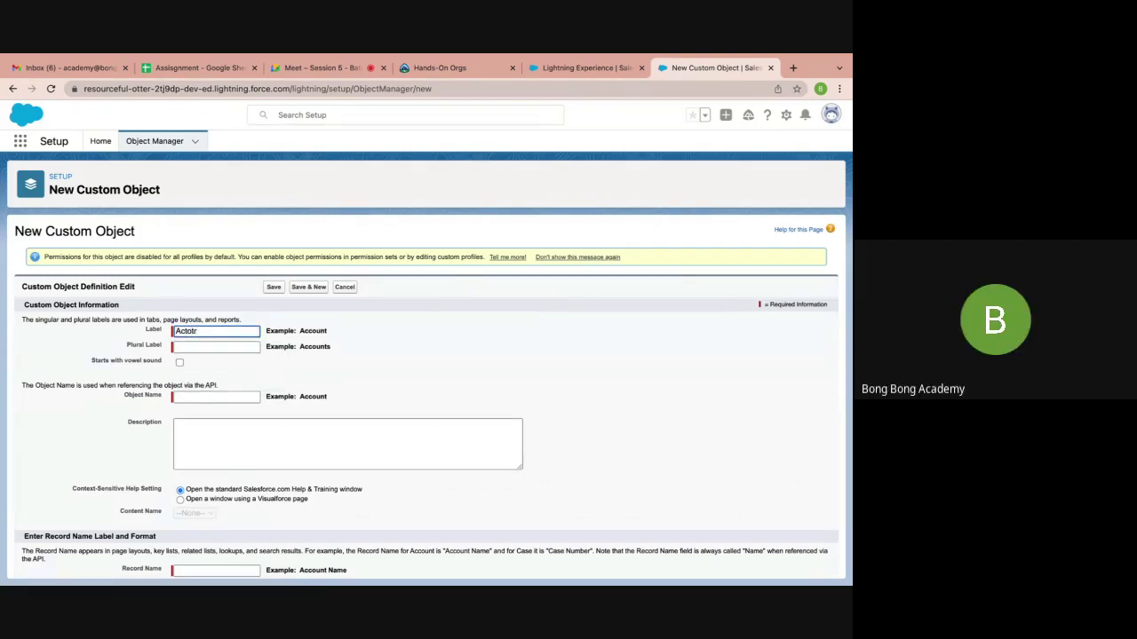
{"action": "left_click", "coordinate": [201, 345]}
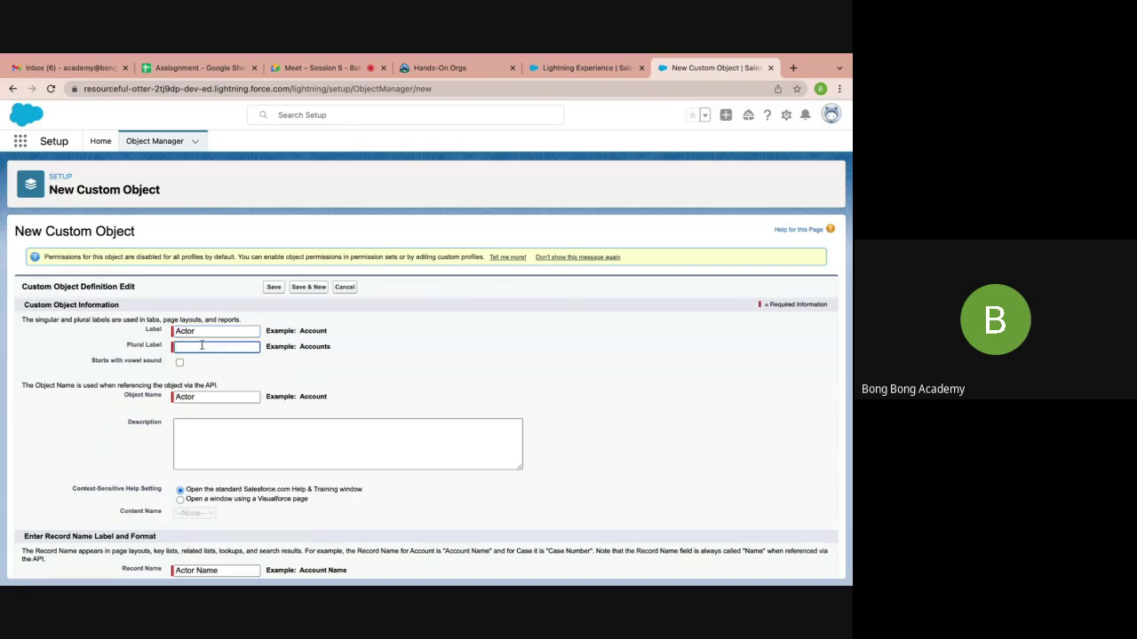
{"action": "type", "text": "Actors"}
{"action": "left_click", "coordinate": [332, 380]}
Mark the Actor object's label as starting with a vowel sound
{"action": "scroll", "coordinate": [332, 380], "scroll_direction": "down", "scroll_amount": 2}
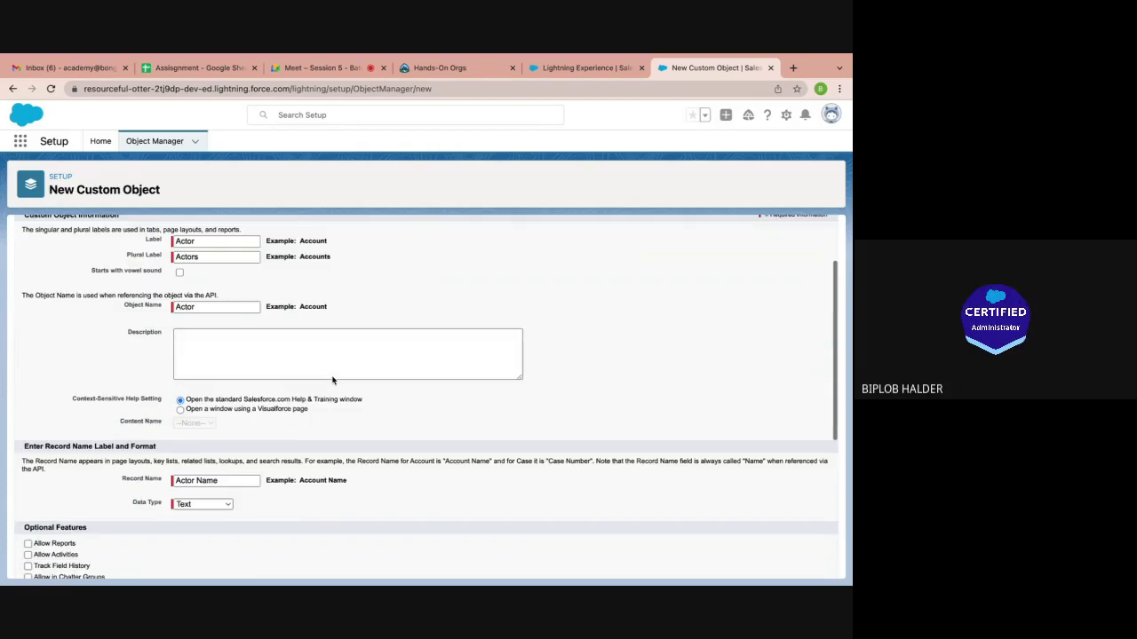
{"action": "left_click", "coordinate": [179, 273]}
{"action": "scroll", "coordinate": [375, 305], "scroll_direction": "up", "scroll_amount": 1}
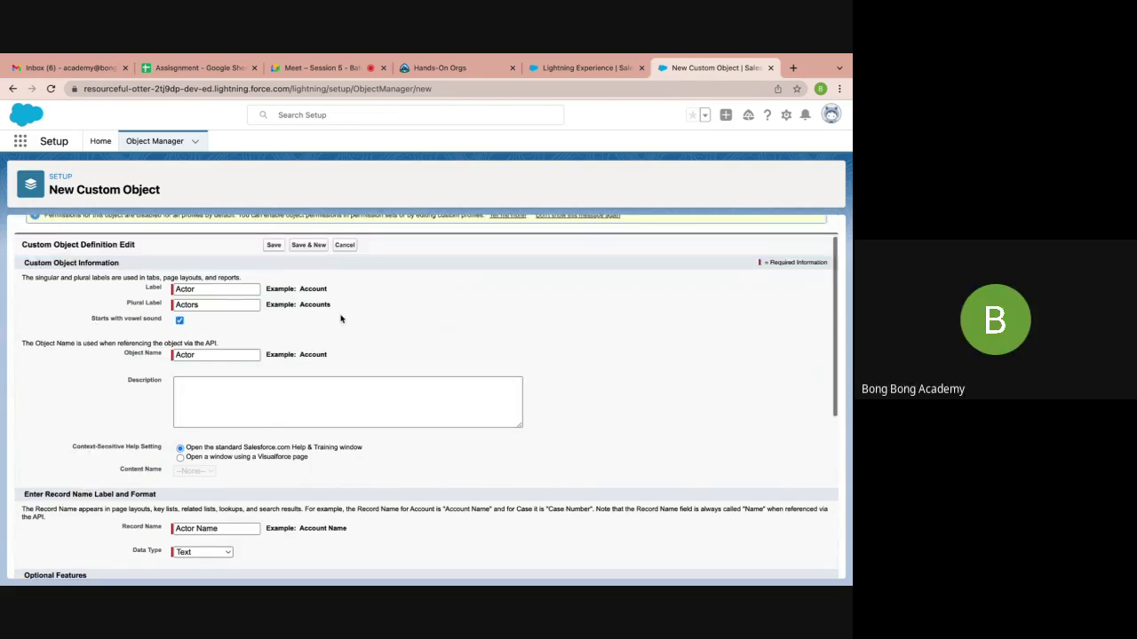
{"action": "left_click", "coordinate": [177, 291]}
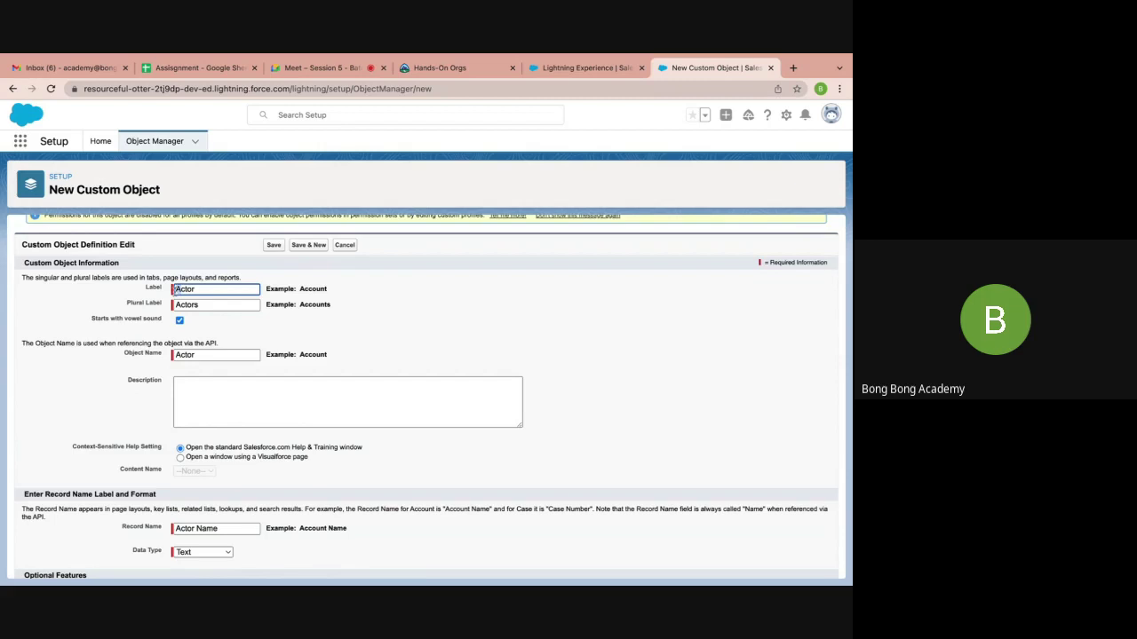
{"action": "left_click", "coordinate": [466, 314]}
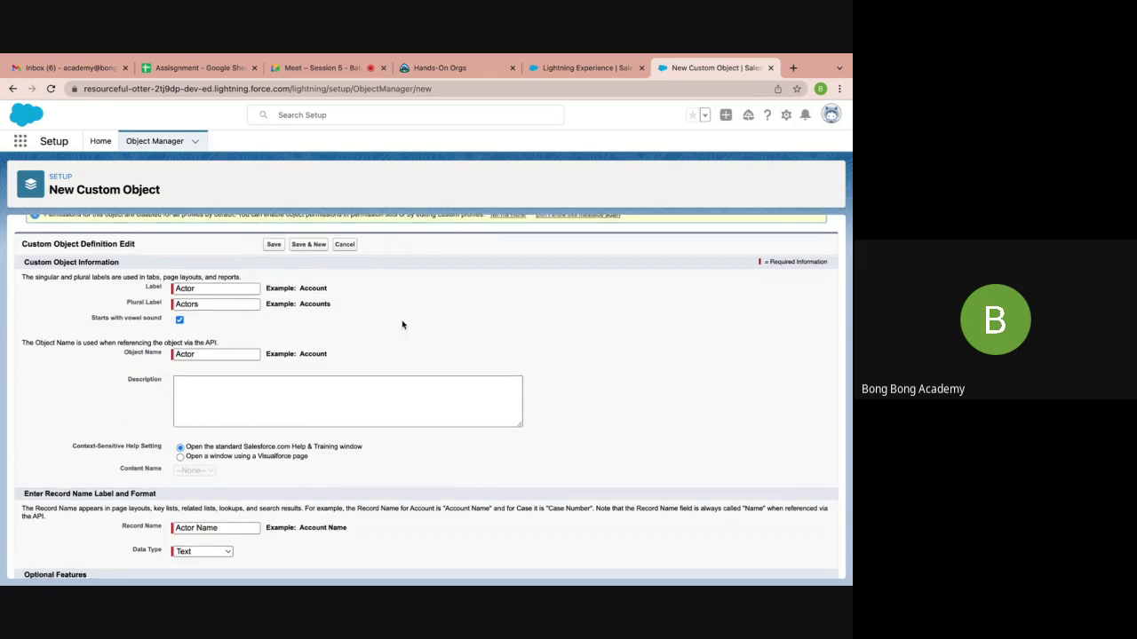
Keep Text as the record name's data type and set the record name to Actor FullName
{"action": "scroll", "coordinate": [402, 323], "scroll_direction": "down", "scroll_amount": 3}
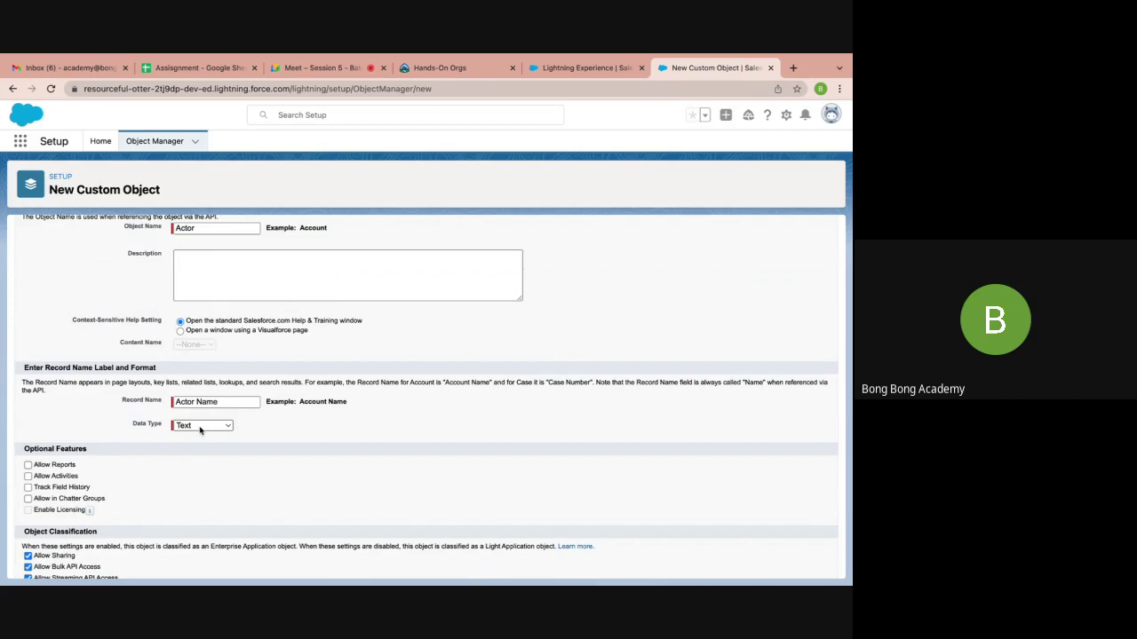
{"action": "left_click", "coordinate": [199, 428]}
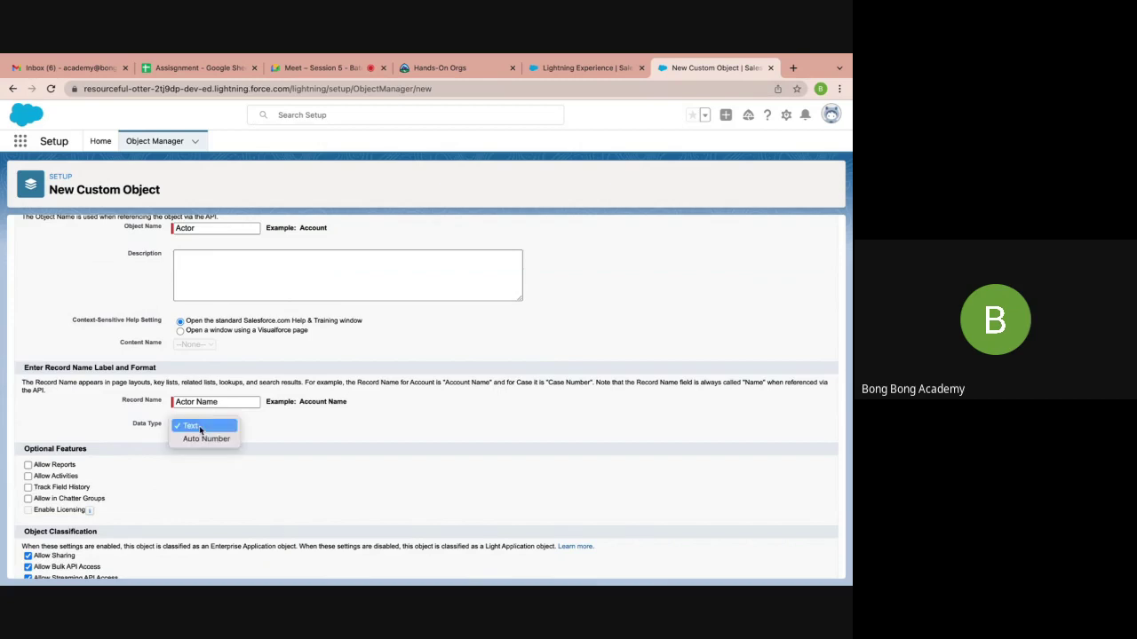
{"action": "left_click", "coordinate": [283, 431]}
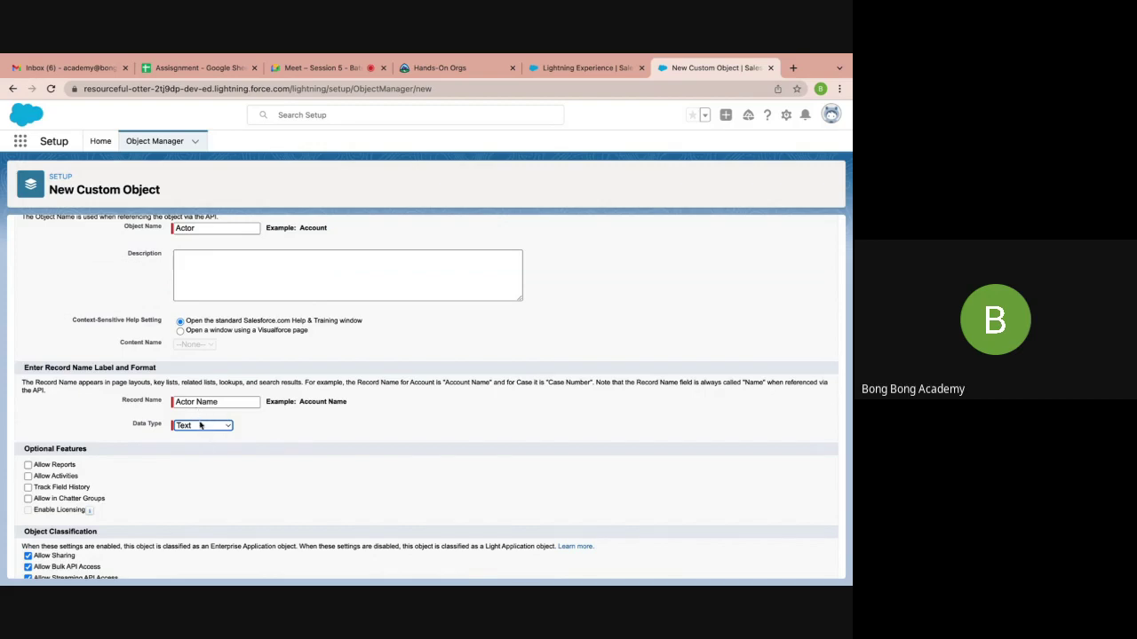
{"action": "scroll", "coordinate": [299, 448], "scroll_direction": "down", "scroll_amount": 1}
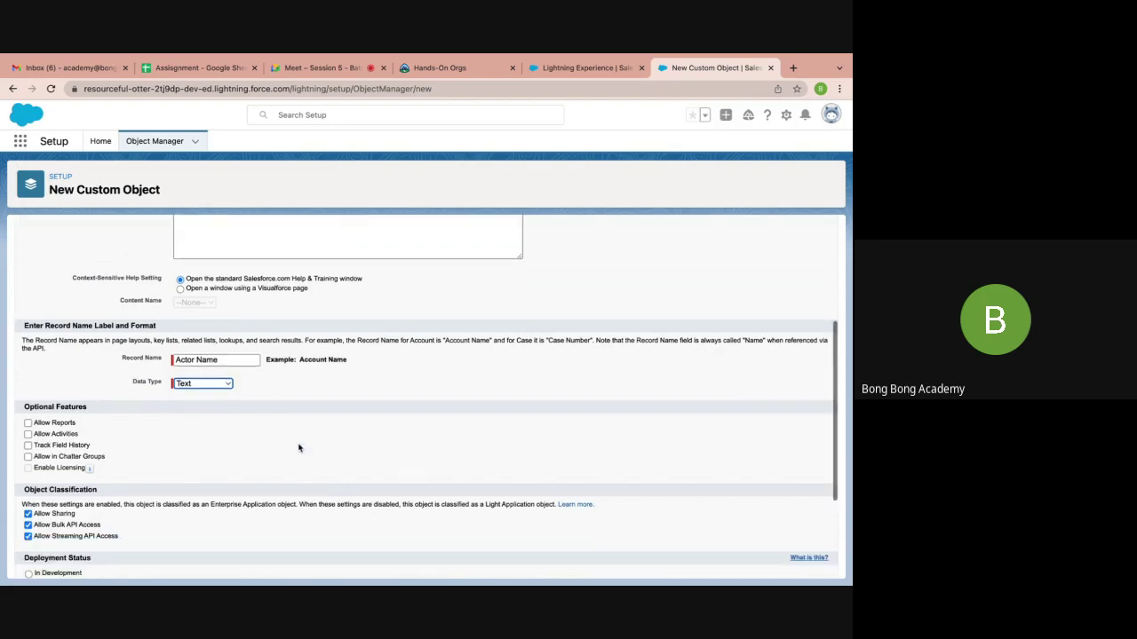
{"action": "left_click", "coordinate": [197, 358]}
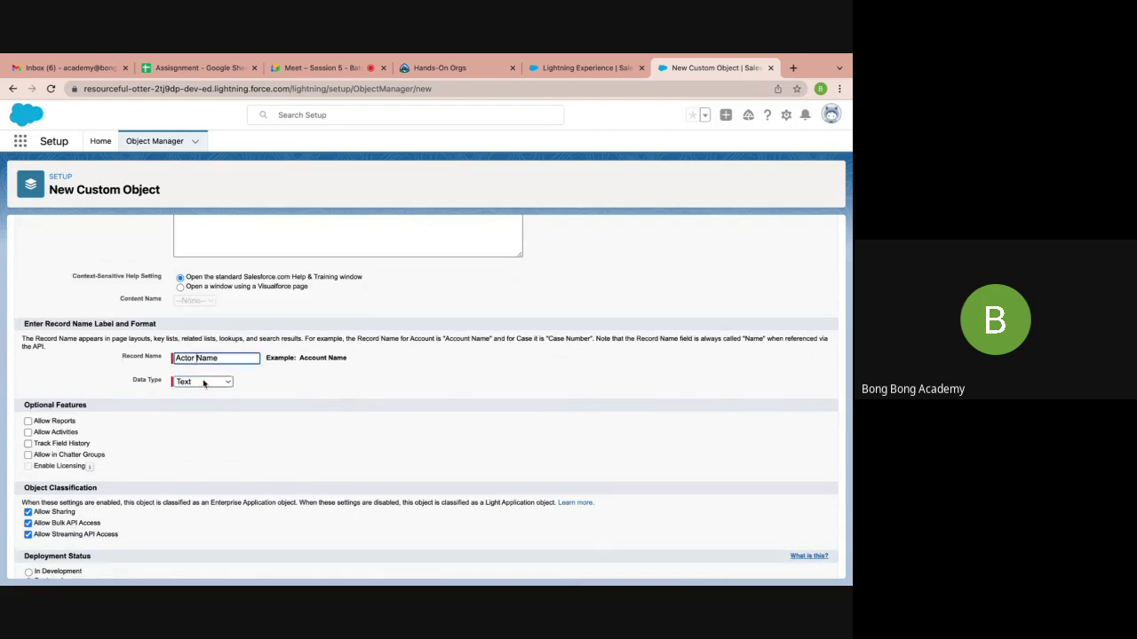
{"action": "type", "text": "Full"}
{"action": "key", "text": "BackSpace"}
{"action": "left_click", "coordinate": [271, 393]}
Check the Actor object's definition, leaving the remaining optional features and settings at their defaults, and save the object
{"action": "scroll", "coordinate": [272, 393], "scroll_direction": "down", "scroll_amount": 4}
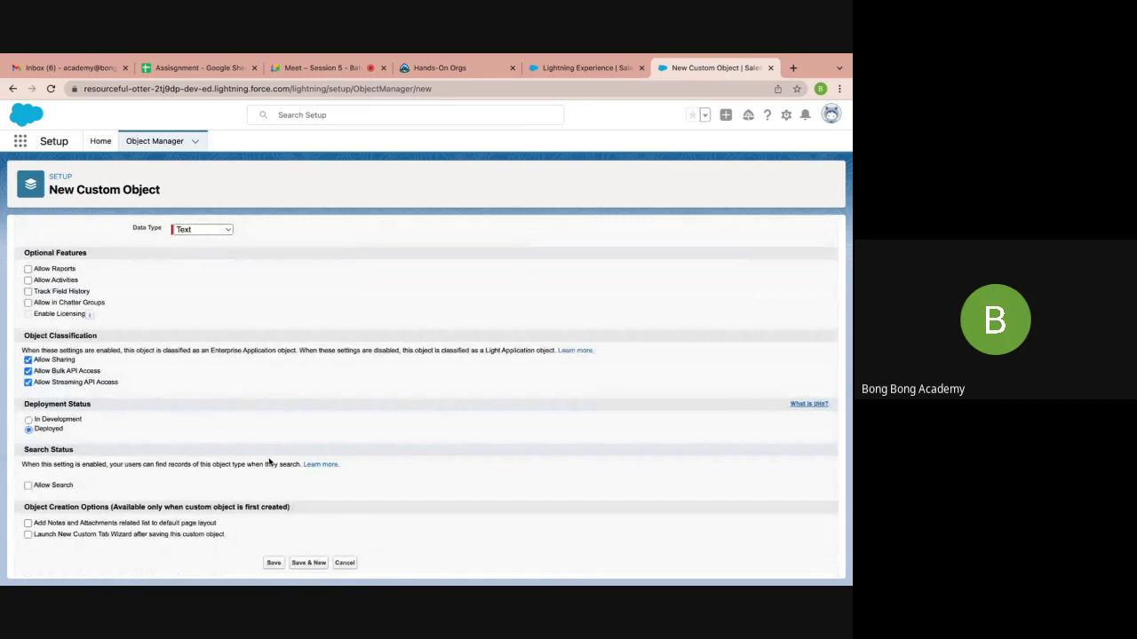
{"action": "scroll", "coordinate": [269, 462], "scroll_direction": "up", "scroll_amount": 5}
{"action": "scroll", "coordinate": [269, 462], "scroll_direction": "up", "scroll_amount": 5}
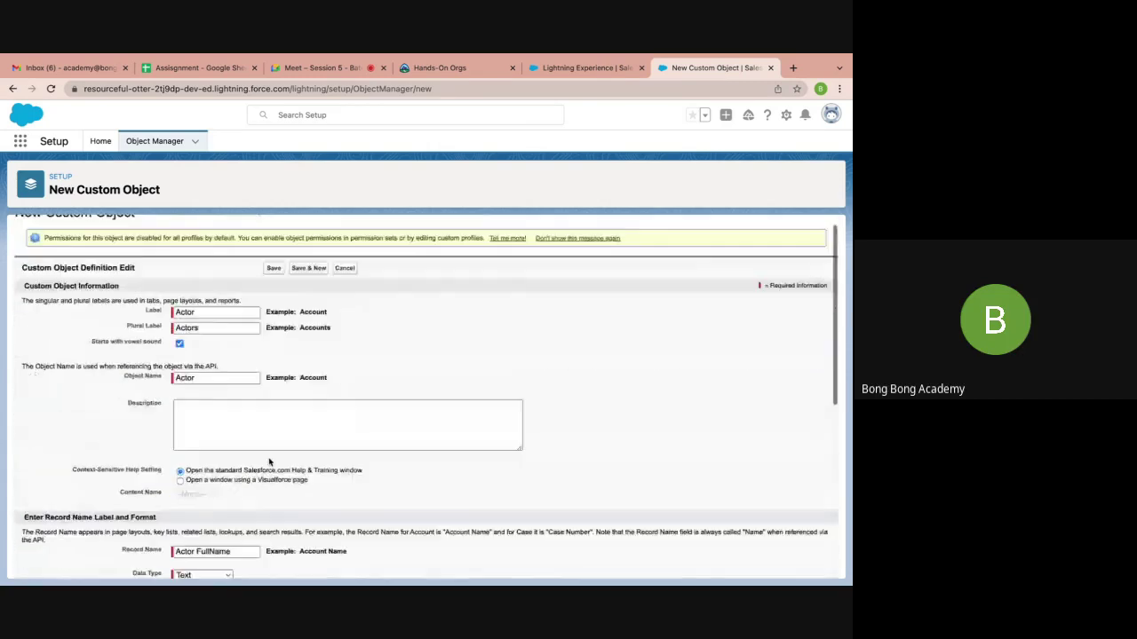
{"action": "scroll", "coordinate": [269, 462], "scroll_direction": "down", "scroll_amount": 10}
{"action": "scroll", "coordinate": [269, 462], "scroll_direction": "up", "scroll_amount": 4}
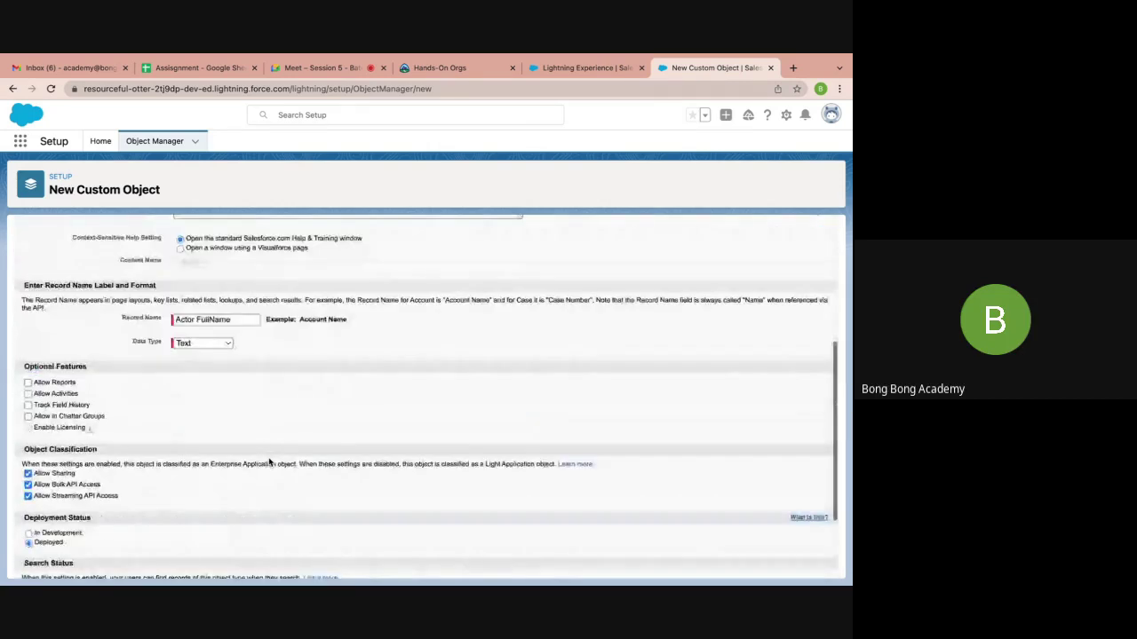
{"action": "scroll", "coordinate": [269, 462], "scroll_direction": "down", "scroll_amount": 4}
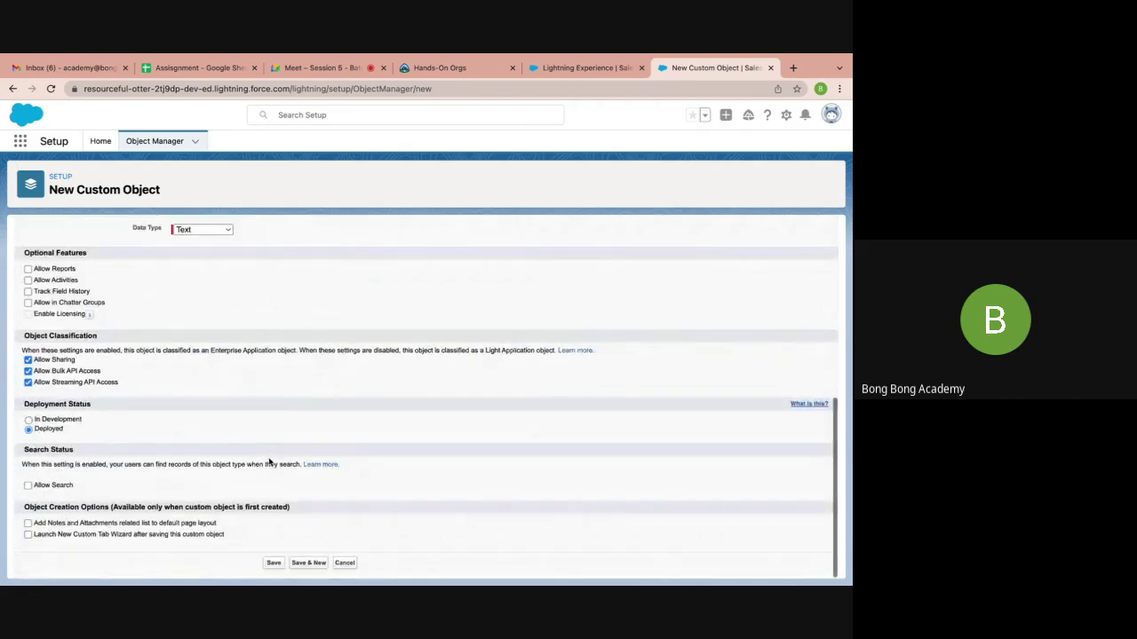
{"action": "left_click", "coordinate": [273, 563]}
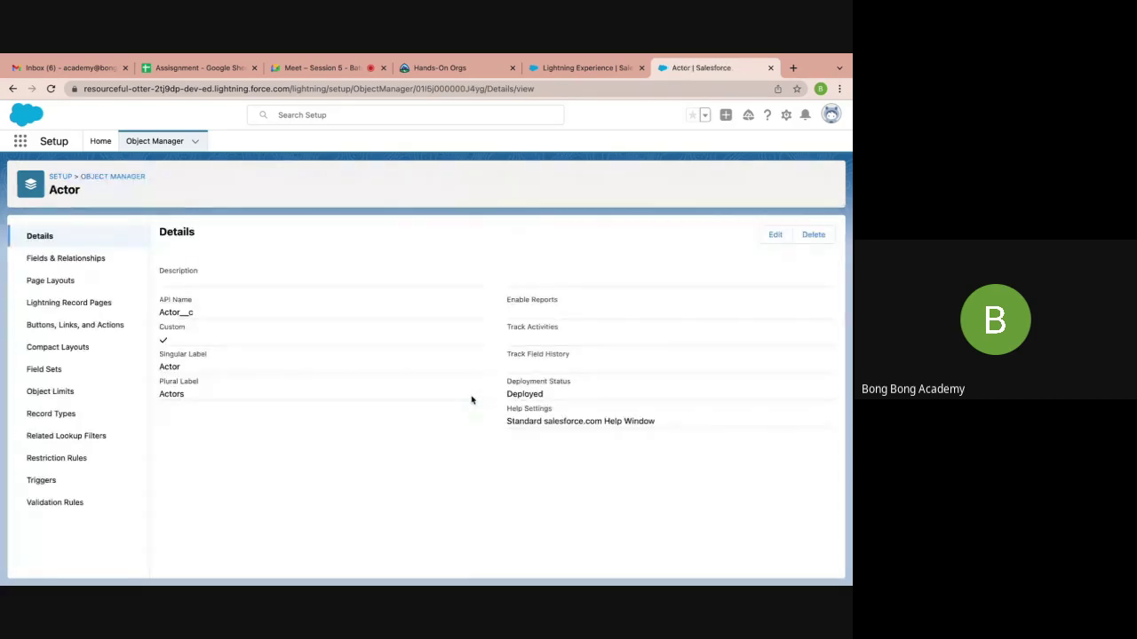
Start a new custom field on the Actor object with the Text data type and proceed to its details
{"action": "left_click", "coordinate": [82, 259]}
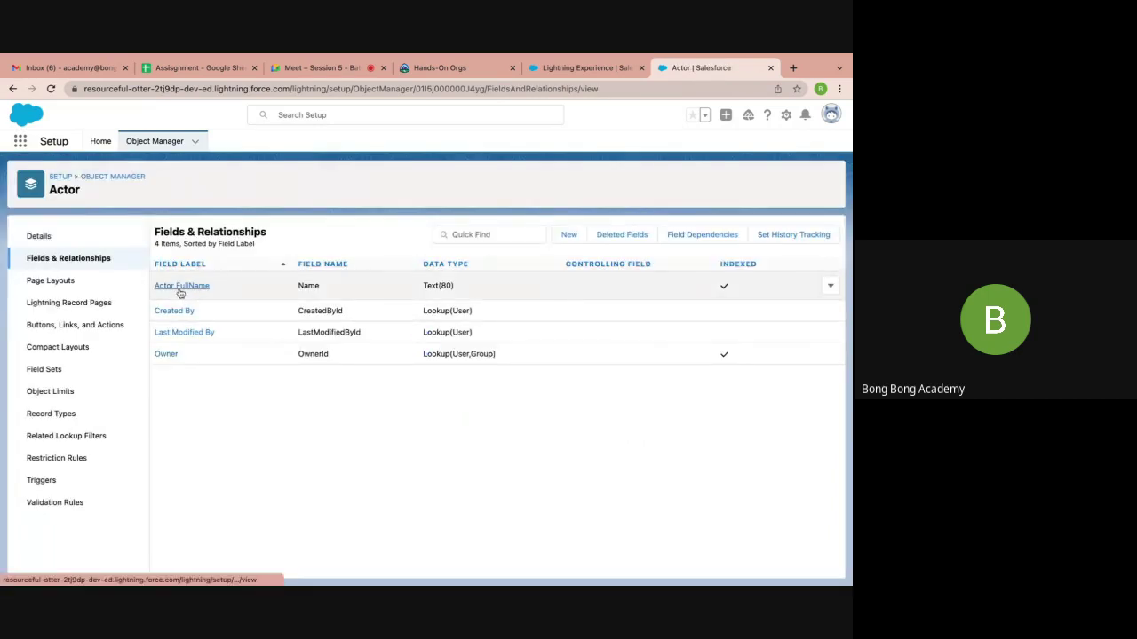
{"action": "left_click", "coordinate": [565, 236]}
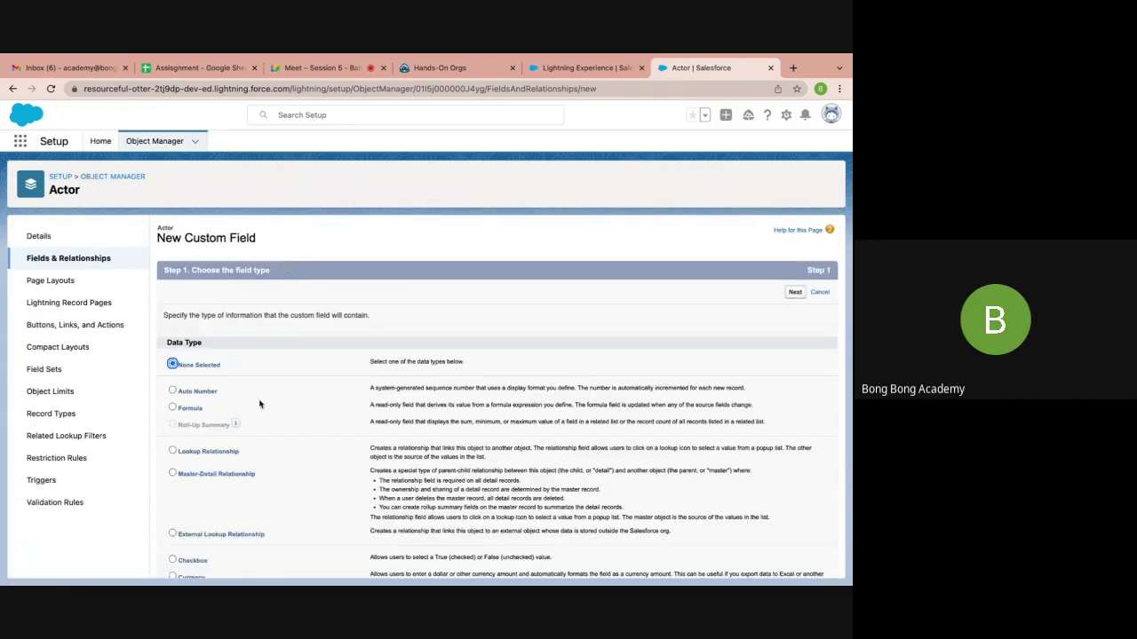
{"action": "scroll", "coordinate": [259, 404], "scroll_direction": "down", "scroll_amount": 3}
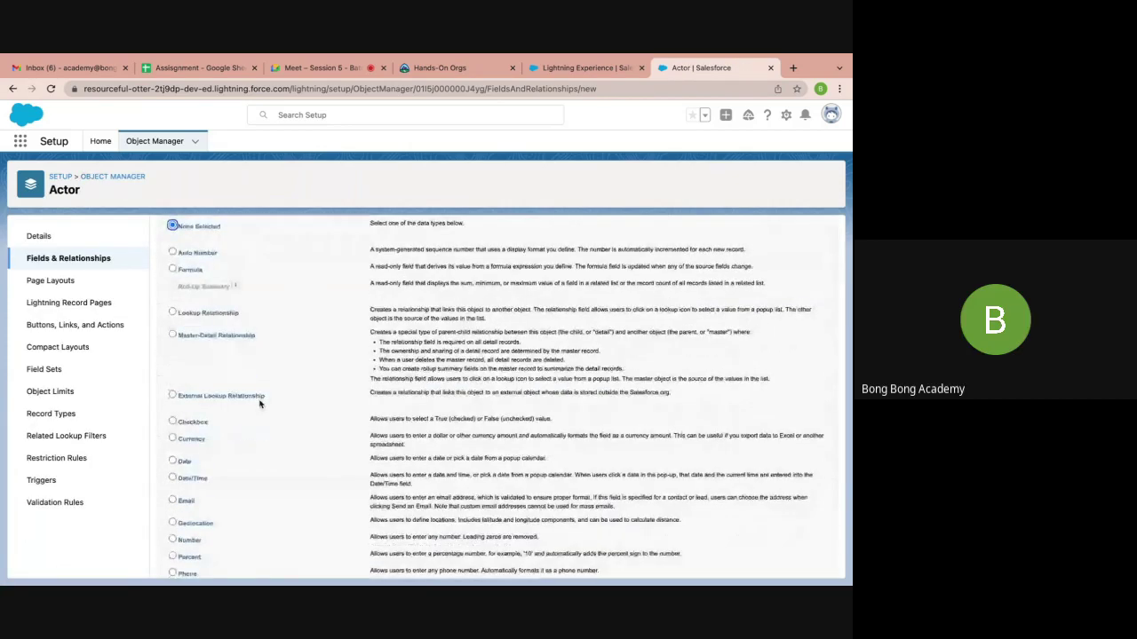
{"action": "scroll", "coordinate": [244, 350], "scroll_direction": "down", "scroll_amount": 2}
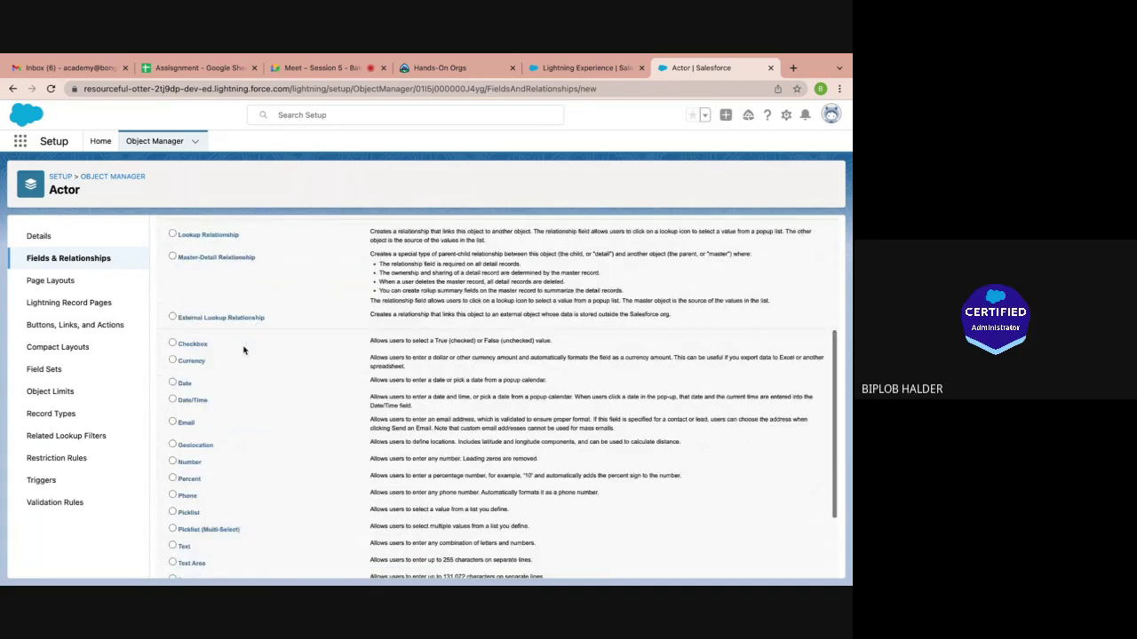
{"action": "scroll", "coordinate": [244, 349], "scroll_direction": "down", "scroll_amount": 3}
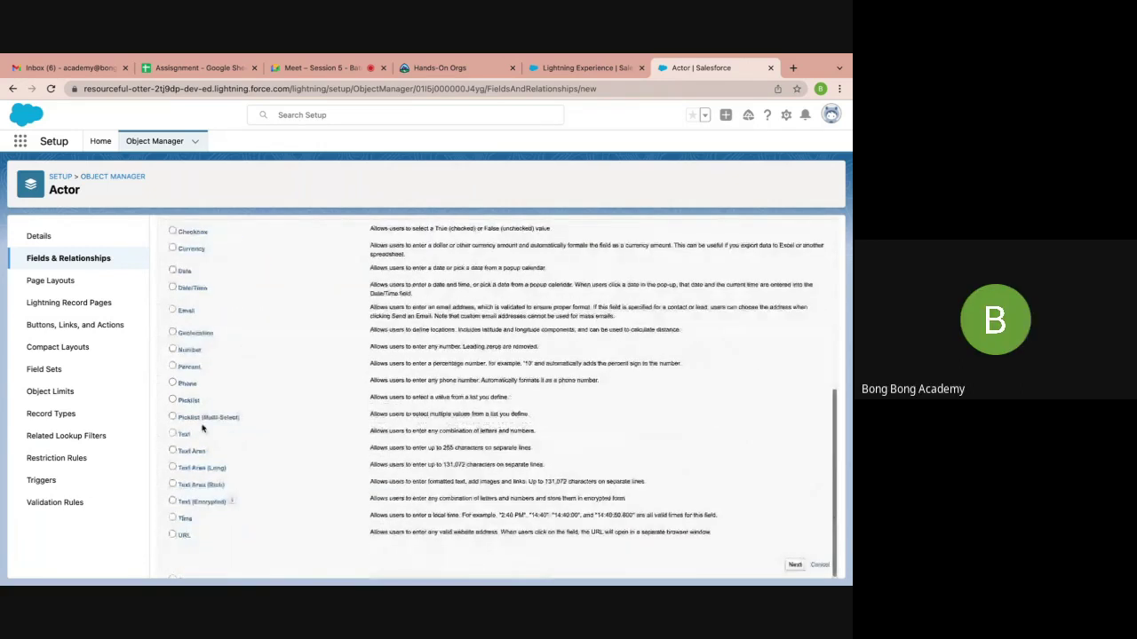
{"action": "left_click", "coordinate": [174, 434]}
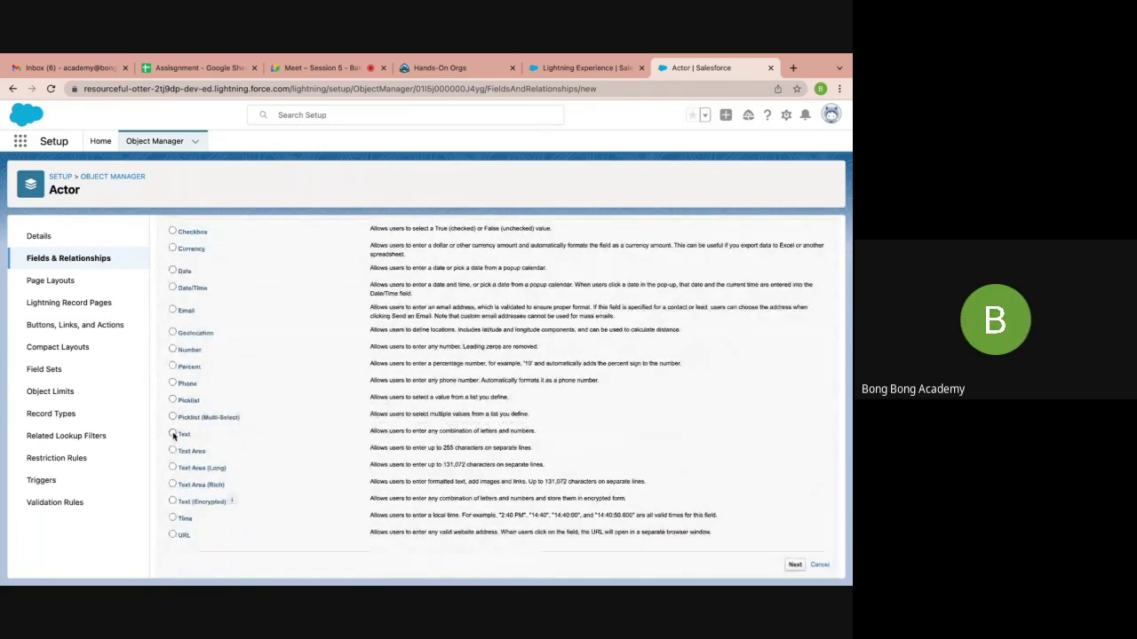
{"action": "left_click", "coordinate": [794, 565]}
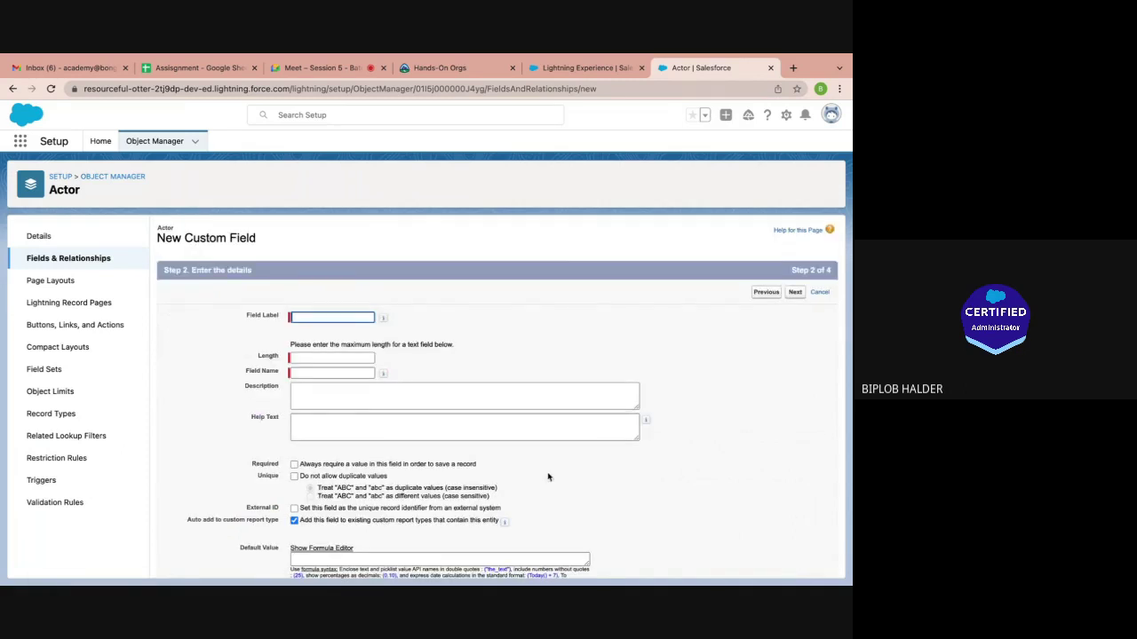
Label the field First Name with length 255, accept the default field-level security and Actor Layout, and save it with another new field started
{"action": "type", "text": "First Name"}
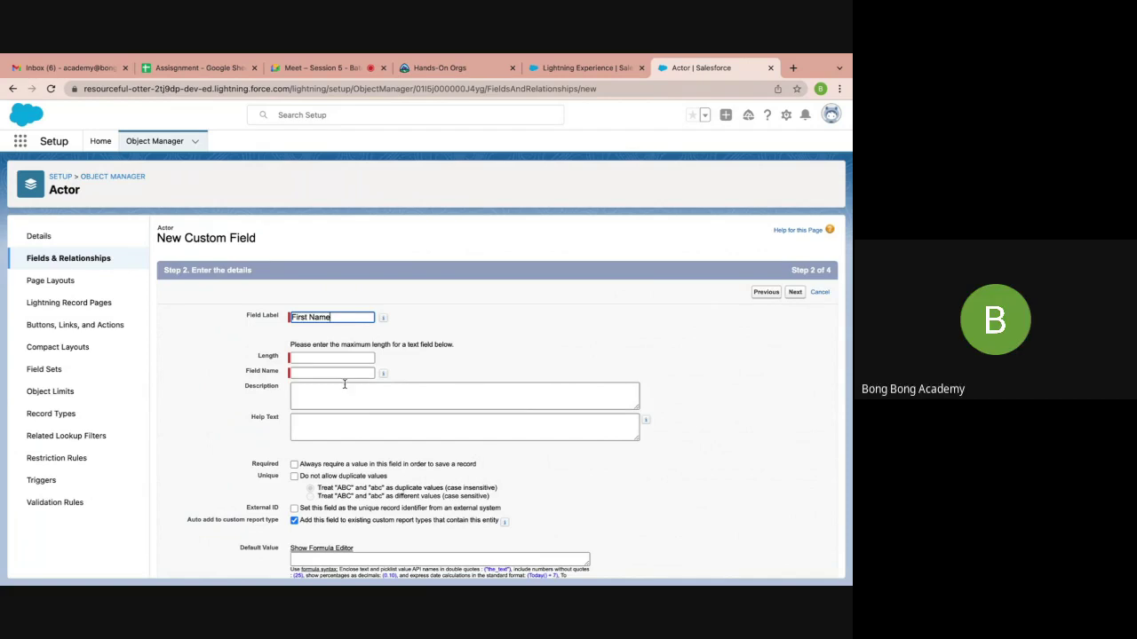
{"action": "left_click", "coordinate": [333, 357]}
{"action": "type", "text": "255"}
{"action": "left_click", "coordinate": [478, 362]}
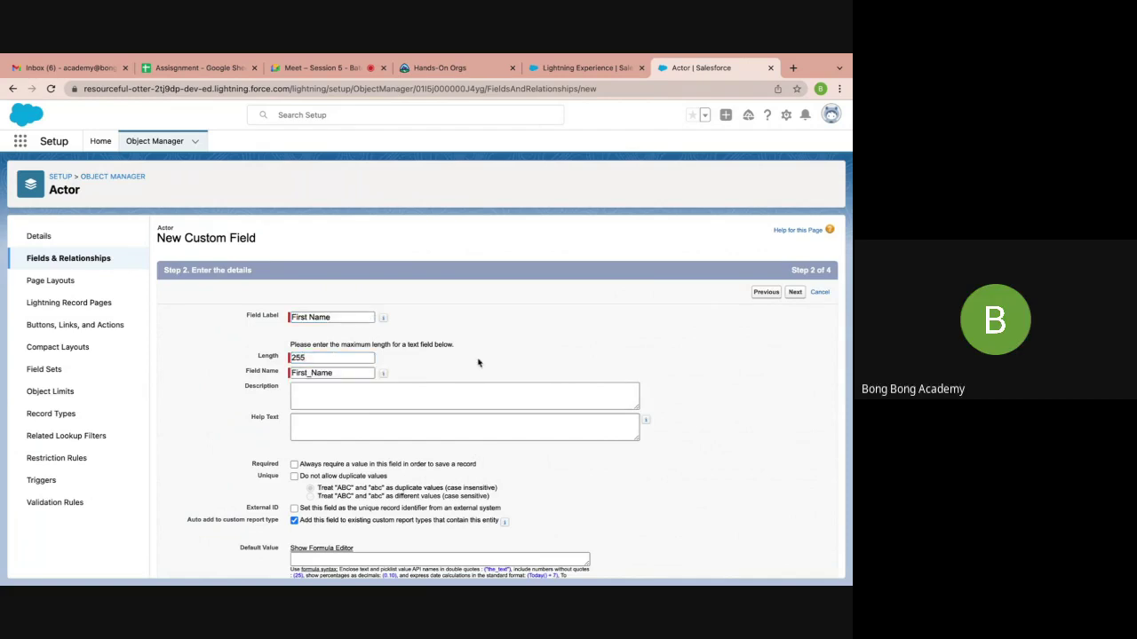
{"action": "scroll", "coordinate": [477, 362], "scroll_direction": "down", "scroll_amount": 1}
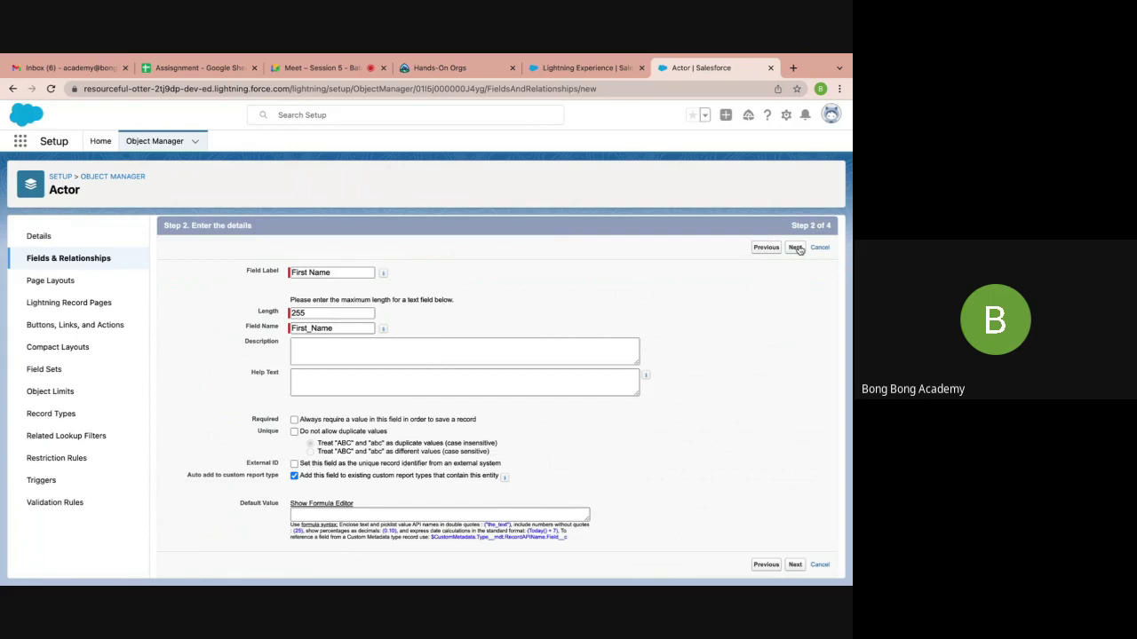
{"action": "left_click", "coordinate": [796, 249]}
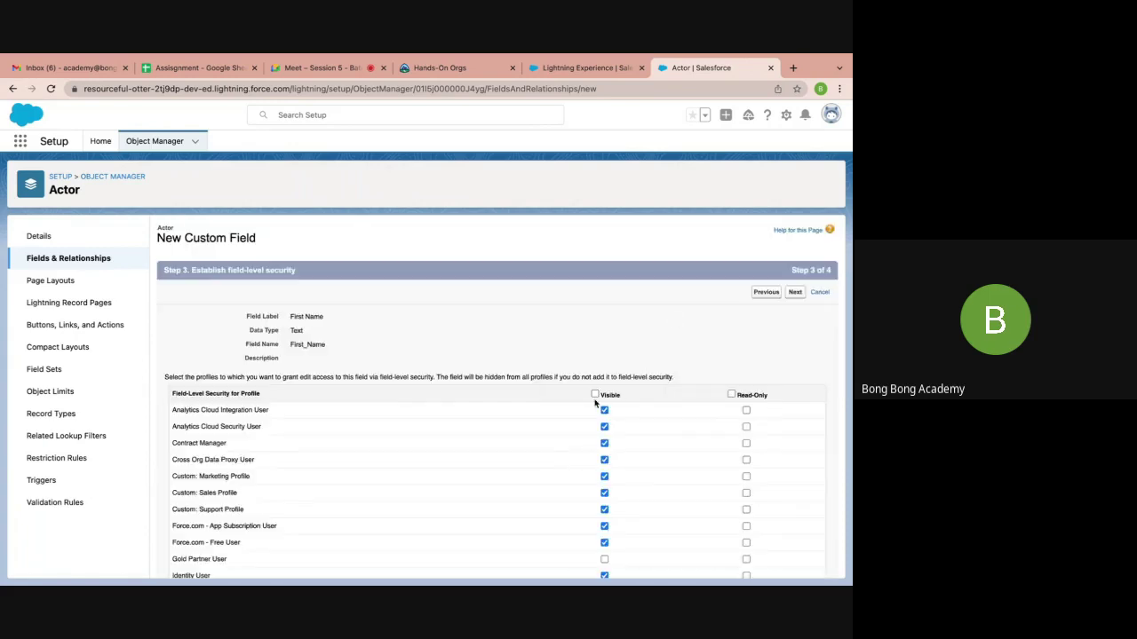
{"action": "left_click", "coordinate": [795, 292]}
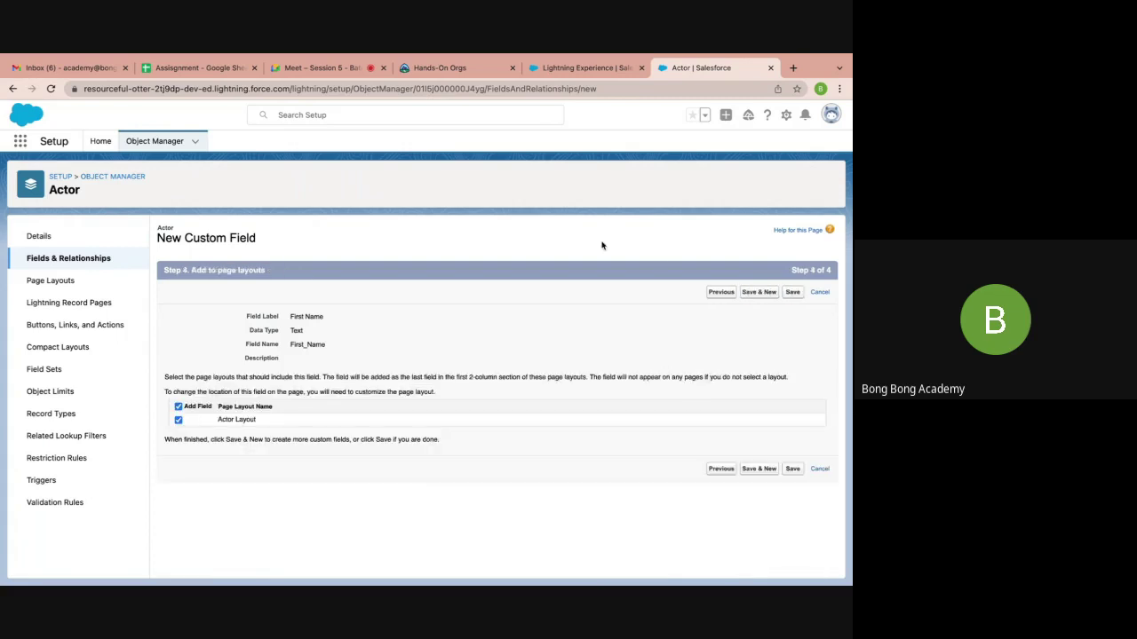
{"action": "left_click", "coordinate": [767, 293]}
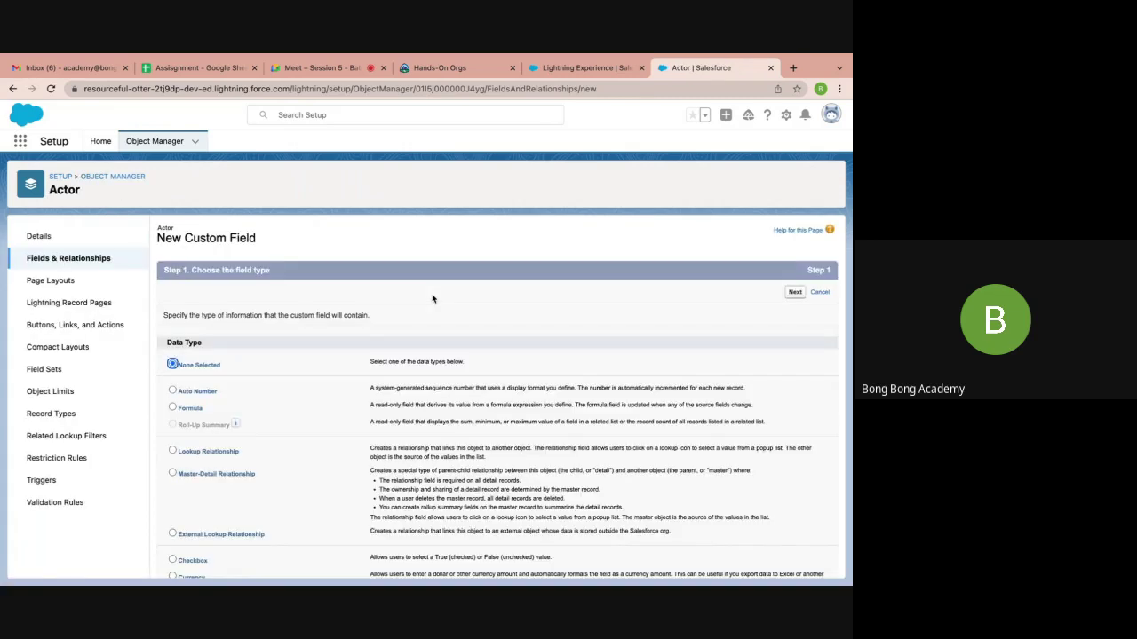
Choose Text as the data type of the second custom field and proceed to its details
{"action": "scroll", "coordinate": [273, 362], "scroll_direction": "down", "scroll_amount": 2}
{"action": "scroll", "coordinate": [273, 362], "scroll_direction": "down", "scroll_amount": 5}
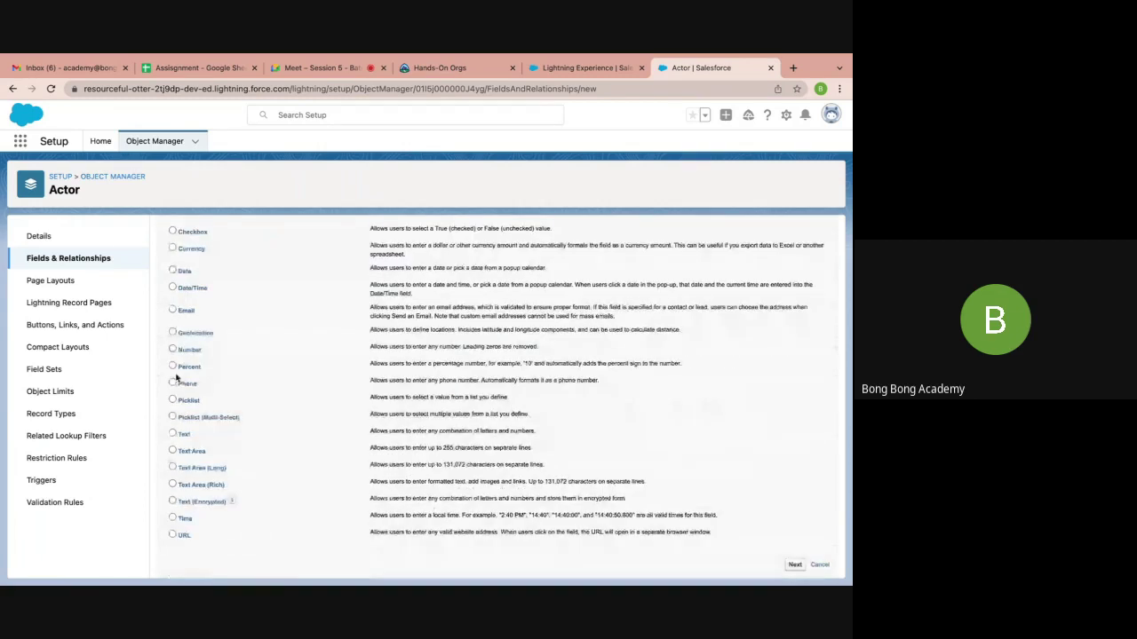
{"action": "left_click", "coordinate": [222, 435]}
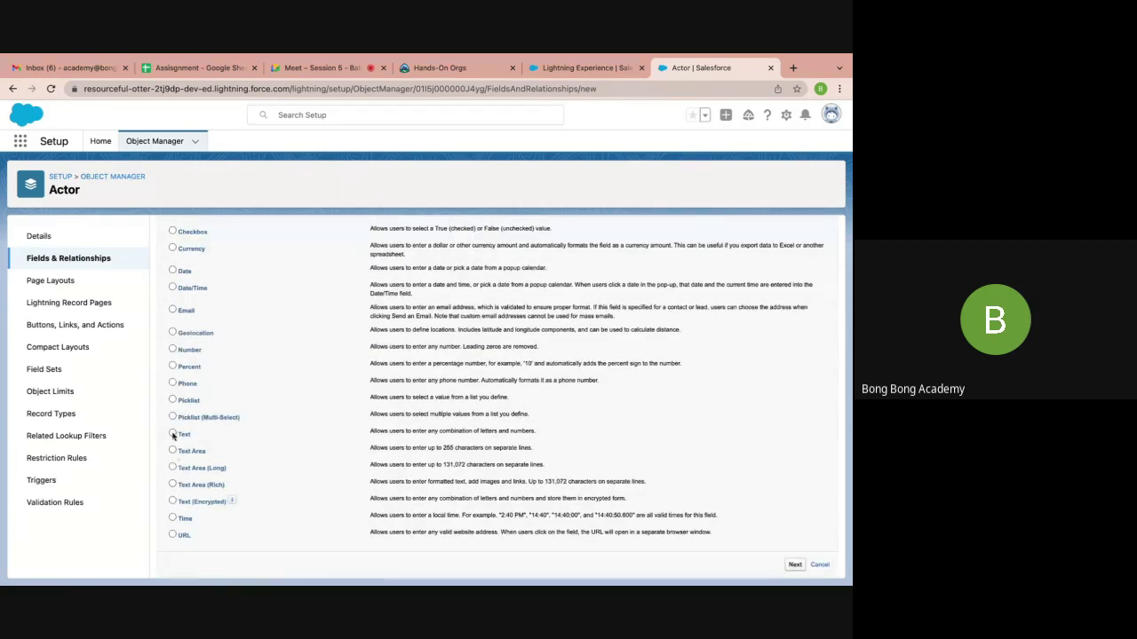
{"action": "left_click", "coordinate": [795, 564]}
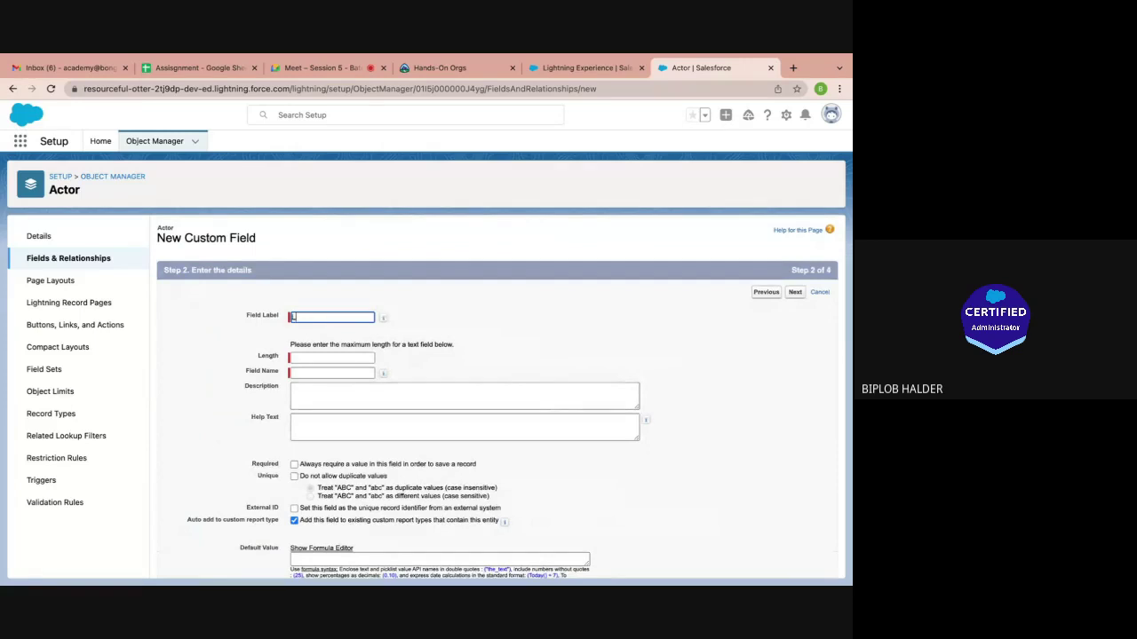
Label the second Actor text field Last Name with length 255, leave it optional, and proceed to field-level security
{"action": "type", "text": "Last Name"}
{"action": "left_click", "coordinate": [346, 357]}
{"action": "type", "text": "255"}
{"action": "left_click", "coordinate": [459, 357]}
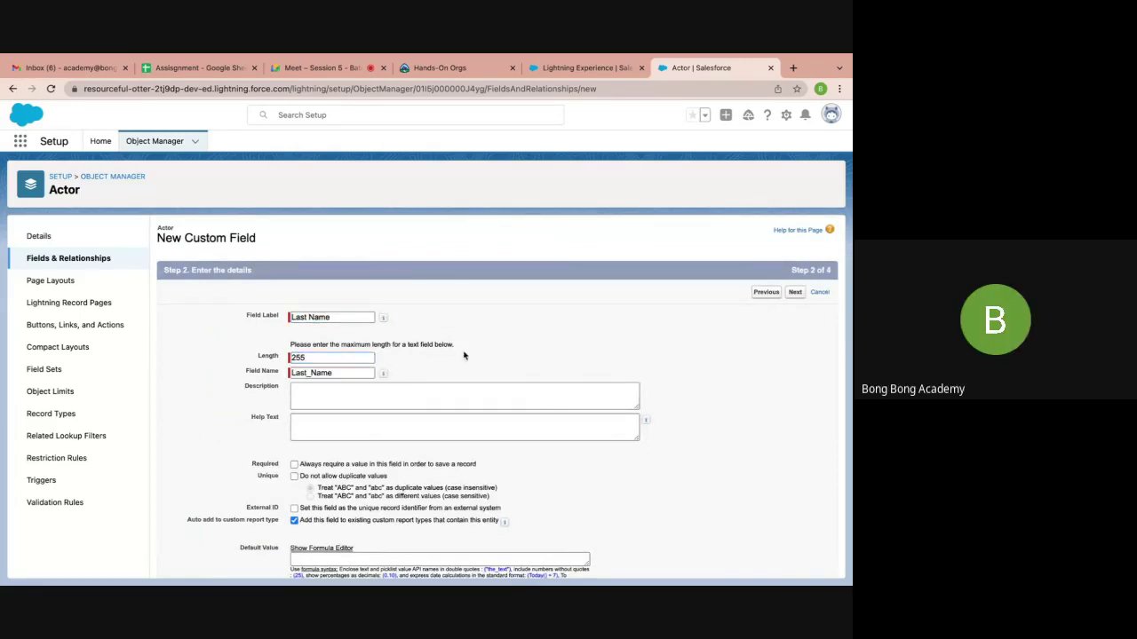
{"action": "scroll", "coordinate": [462, 355], "scroll_direction": "down", "scroll_amount": 1}
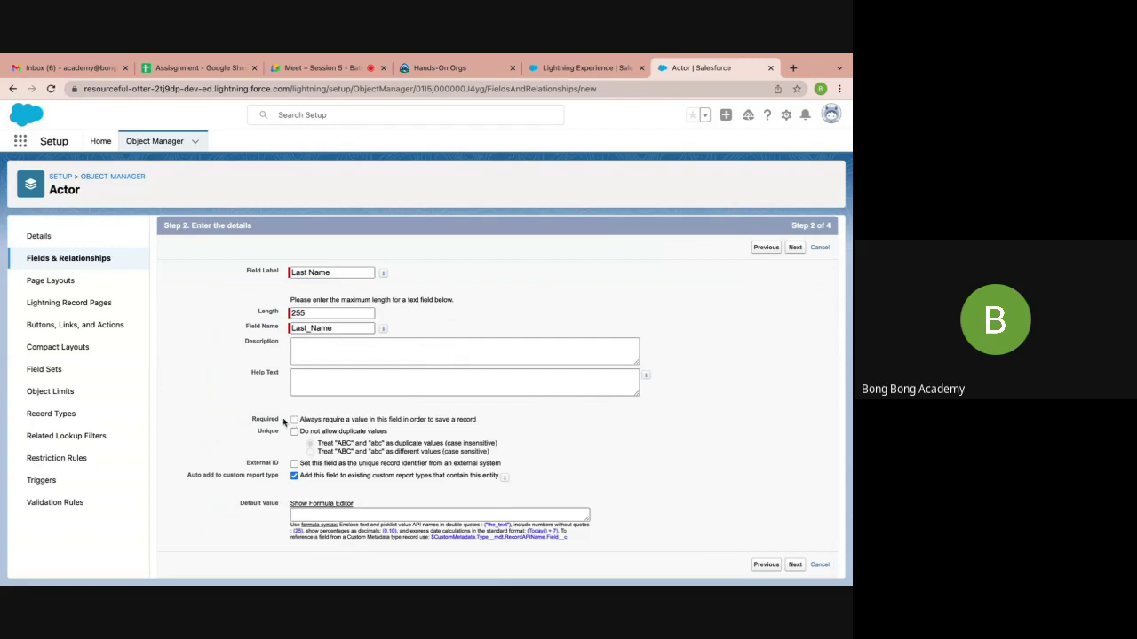
{"action": "left_click", "coordinate": [294, 420]}
{"action": "left_click", "coordinate": [294, 420]}
{"action": "left_click", "coordinate": [795, 565]}
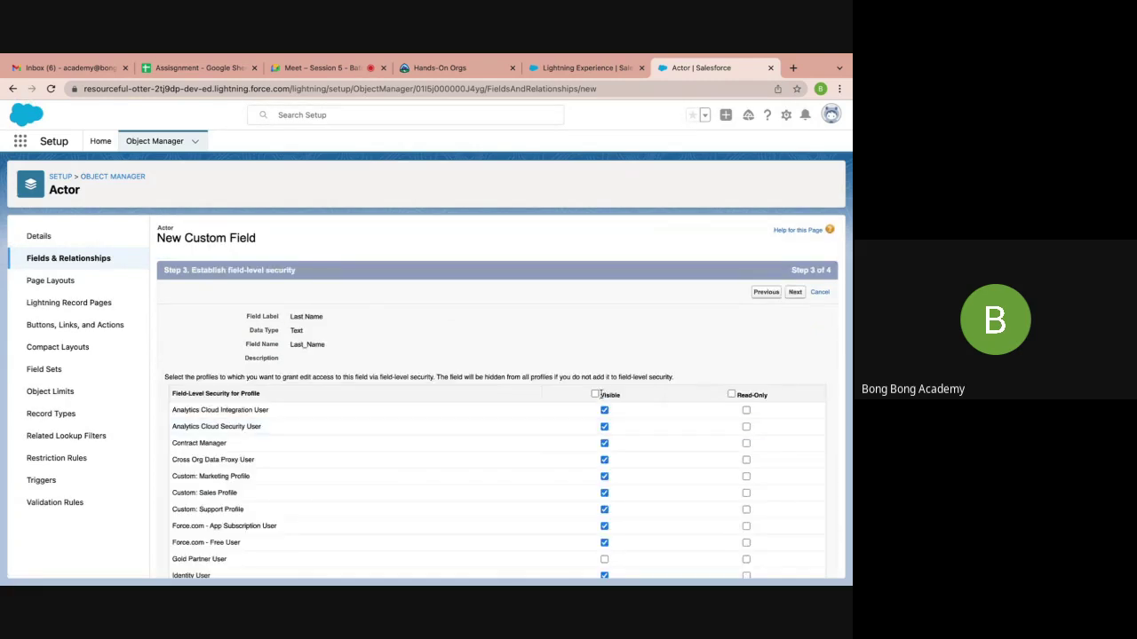
Make the Last Name field visible to all profiles and save it on the Actor Layout
{"action": "left_click", "coordinate": [595, 394]}
{"action": "left_click", "coordinate": [793, 293]}
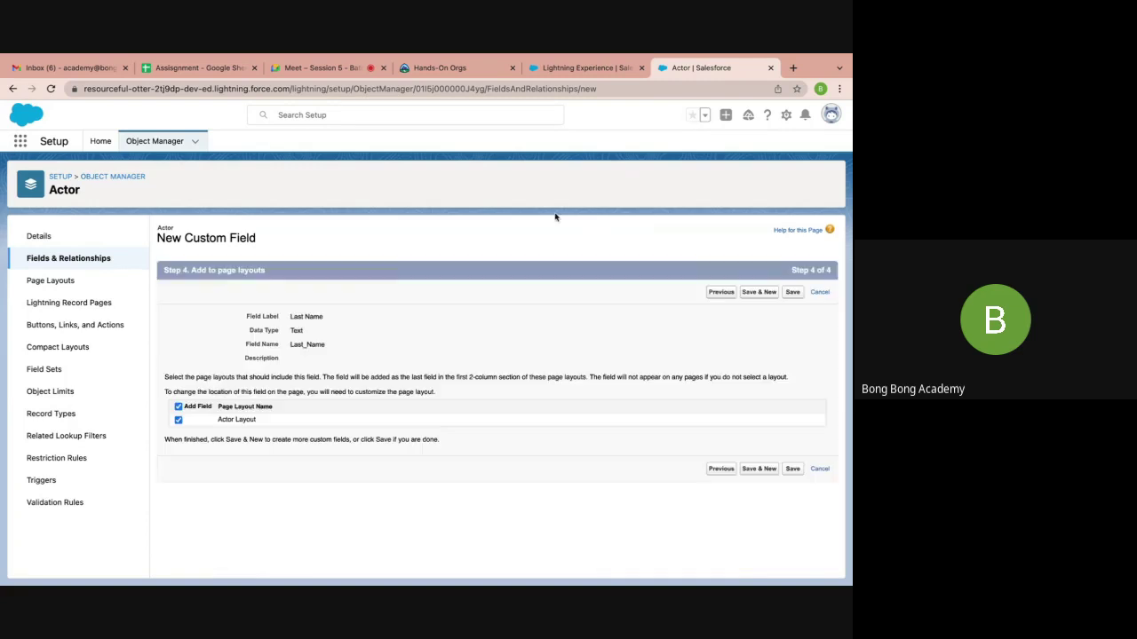
{"action": "left_click", "coordinate": [792, 293]}
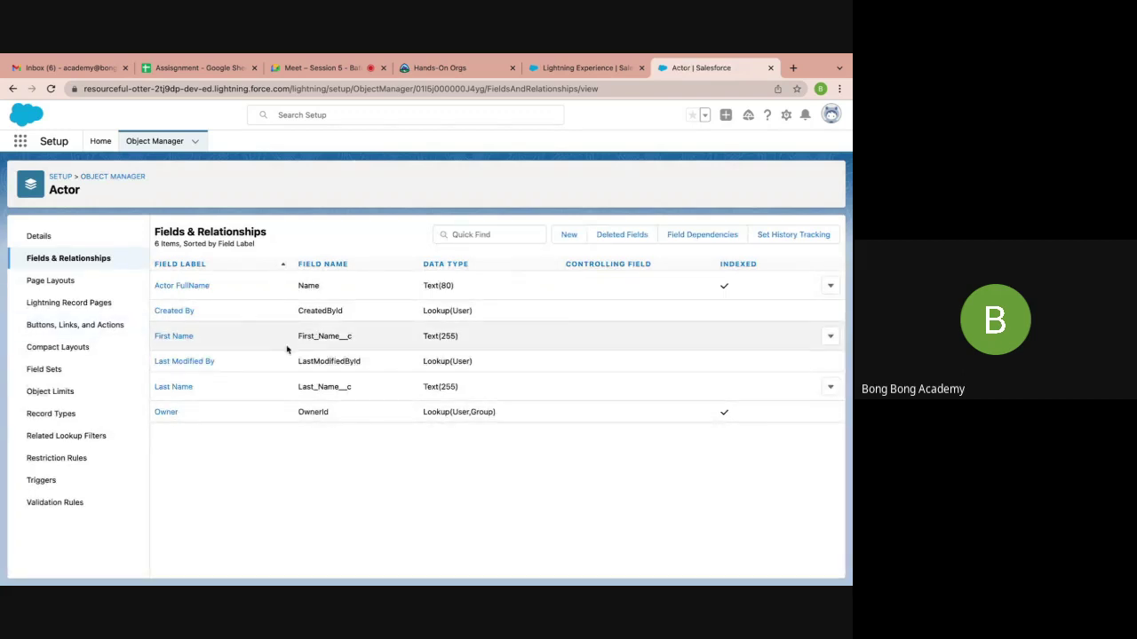
Check the API names of the First Name, Last Name and Actor FullName fields
{"action": "left_click_drag", "start_coordinate": [293, 341], "coordinate": [373, 341]}
{"action": "left_click_drag", "start_coordinate": [364, 388], "coordinate": [280, 388]}
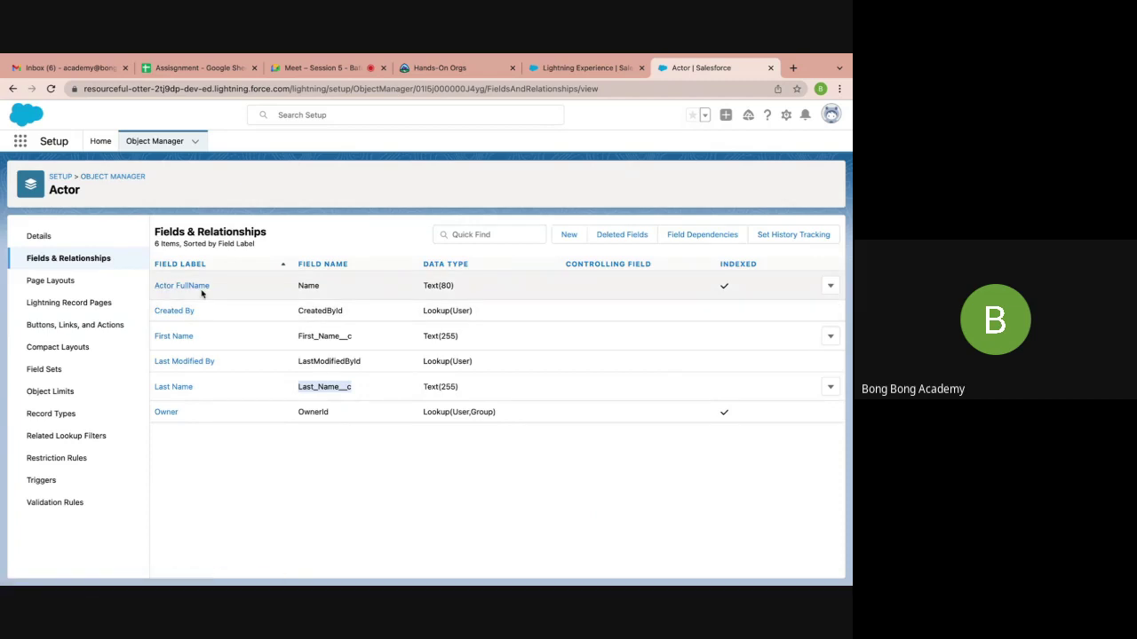
{"action": "double_click", "coordinate": [313, 286]}
Start a new custom object with the label Film and the plural label Films
{"action": "left_click", "coordinate": [107, 177]}
{"action": "left_click", "coordinate": [806, 180]}
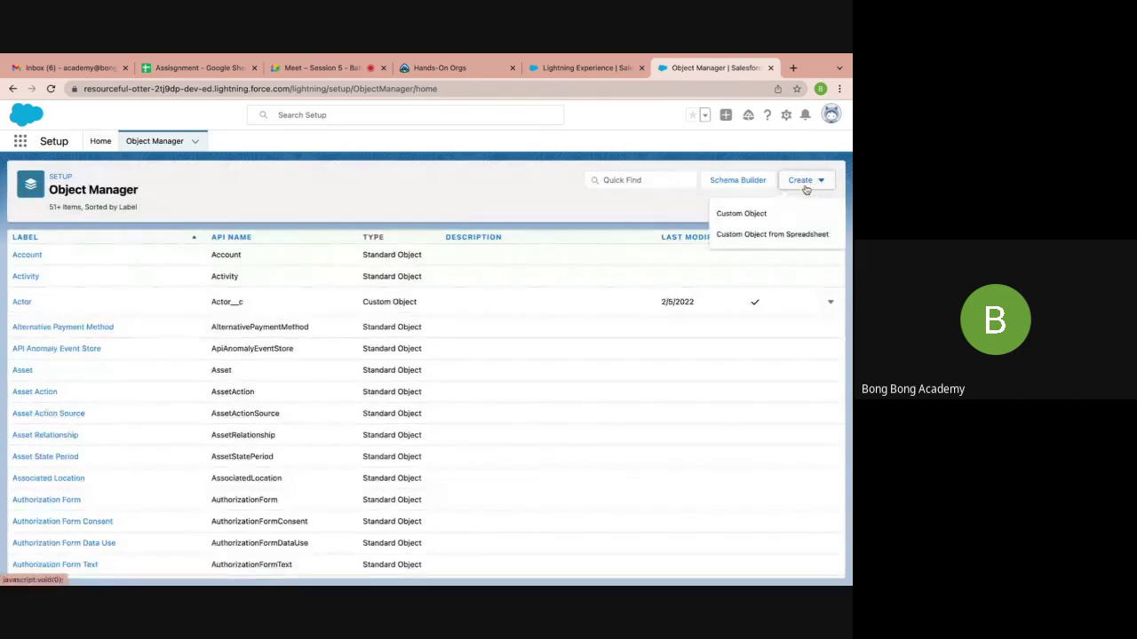
{"action": "left_click", "coordinate": [744, 214]}
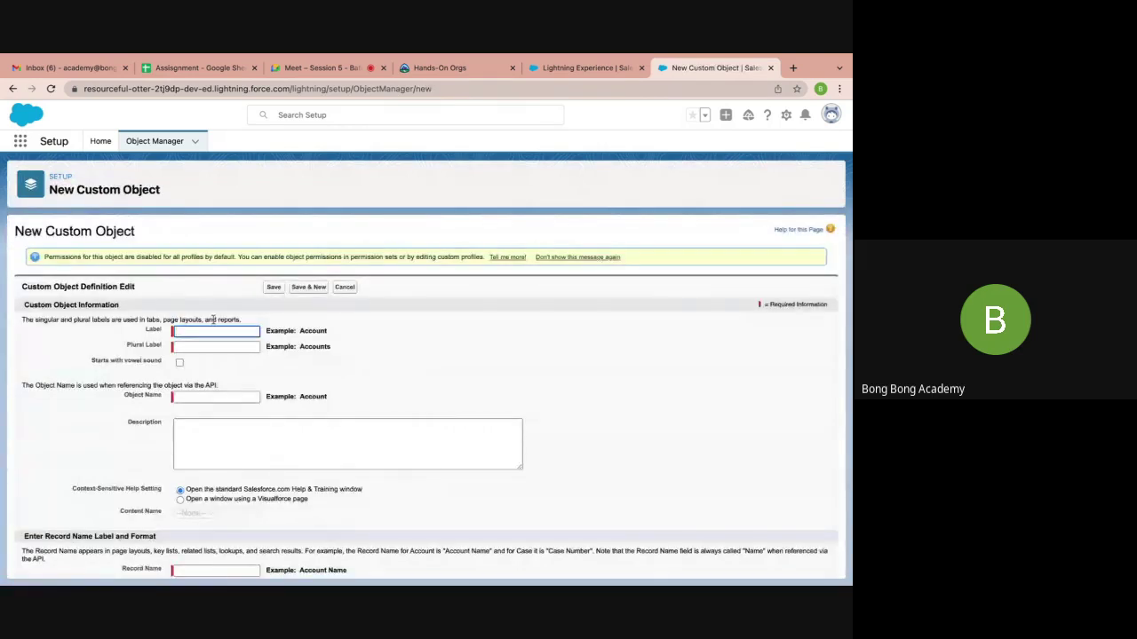
{"action": "left_click", "coordinate": [216, 331]}
{"action": "type", "text": "Film"}
{"action": "left_click", "coordinate": [190, 345]}
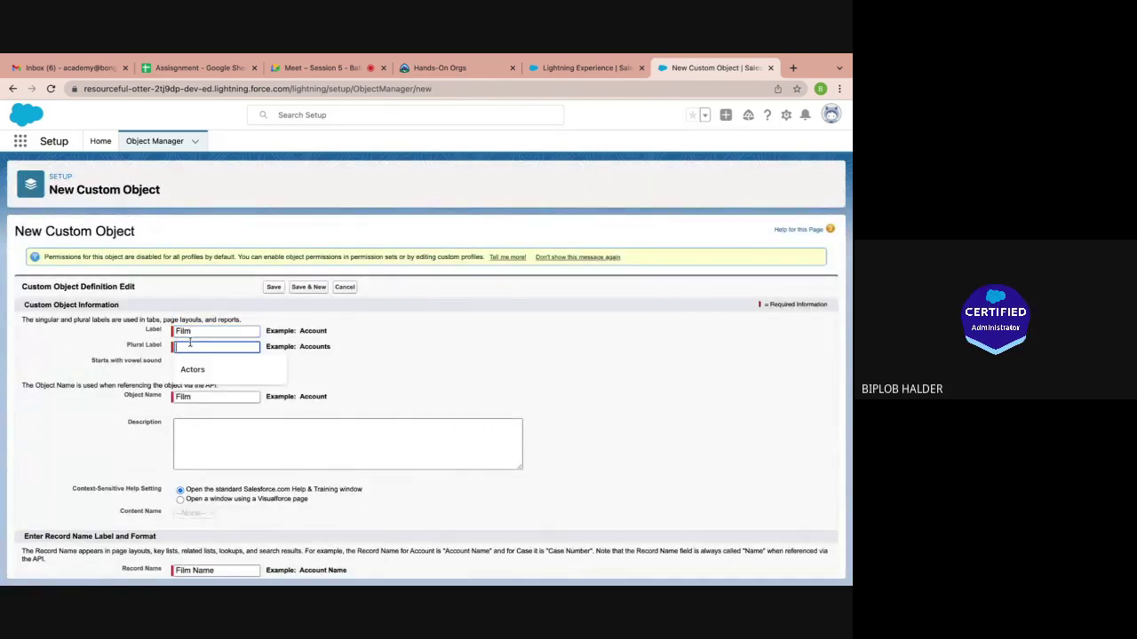
{"action": "type", "text": "Fil"}
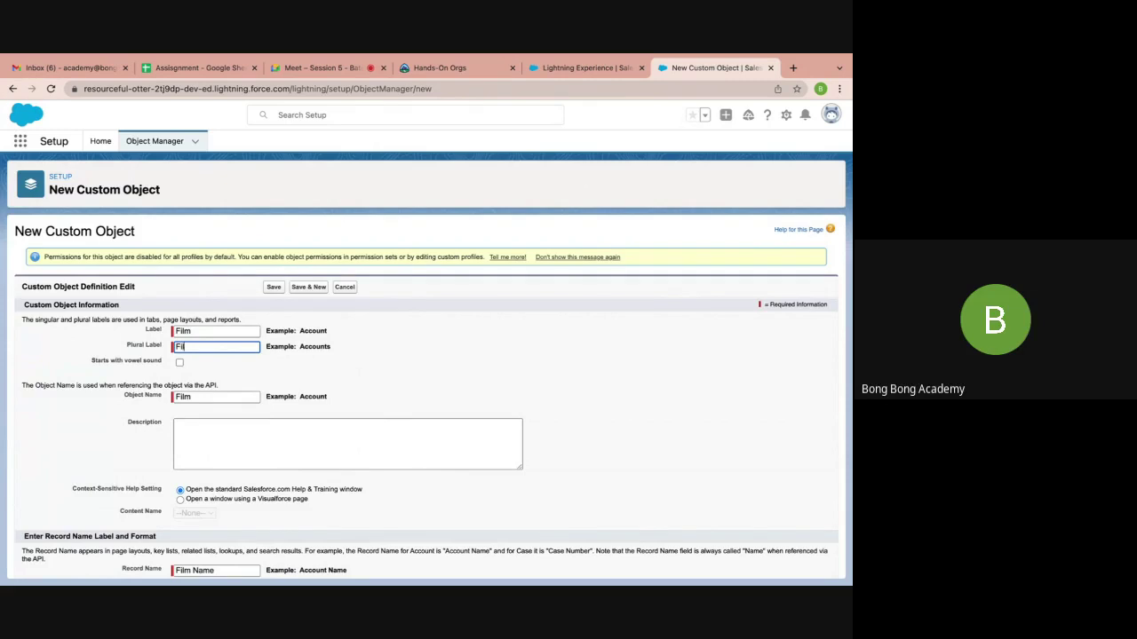
{"action": "type", "text": "ms"}
Save the Film object with the Text record name Film Name and default settings, and open its fields list
{"action": "left_click", "coordinate": [245, 366]}
{"action": "left_click_drag", "start_coordinate": [90, 364], "coordinate": [163, 364]}
{"action": "scroll", "coordinate": [163, 364], "scroll_direction": "down", "scroll_amount": 3}
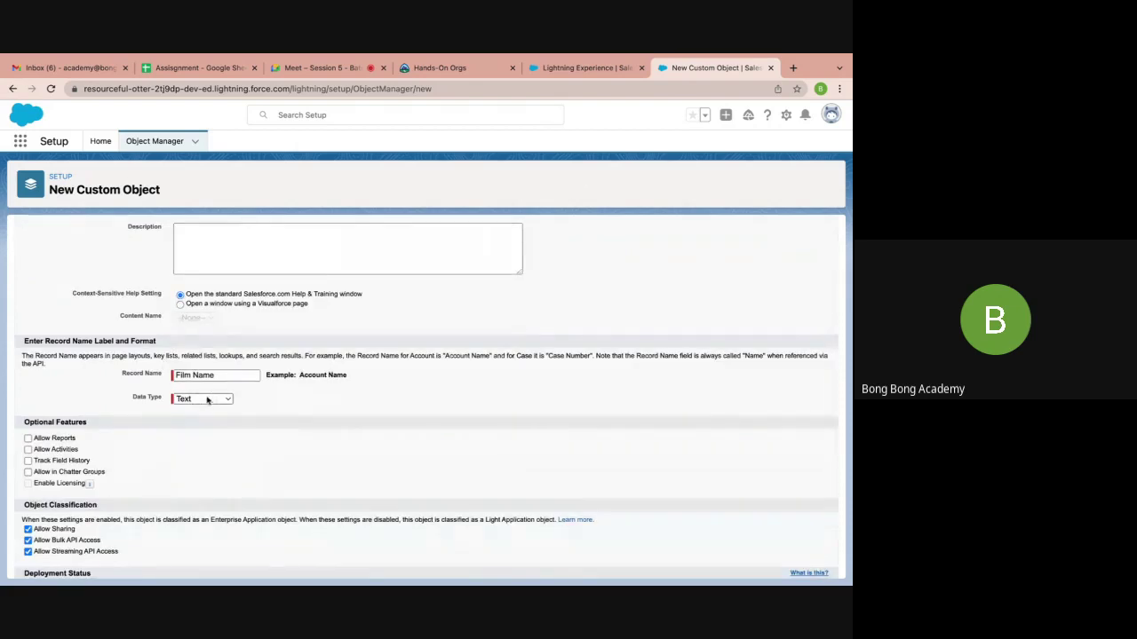
{"action": "scroll", "coordinate": [316, 471], "scroll_direction": "down", "scroll_amount": 3}
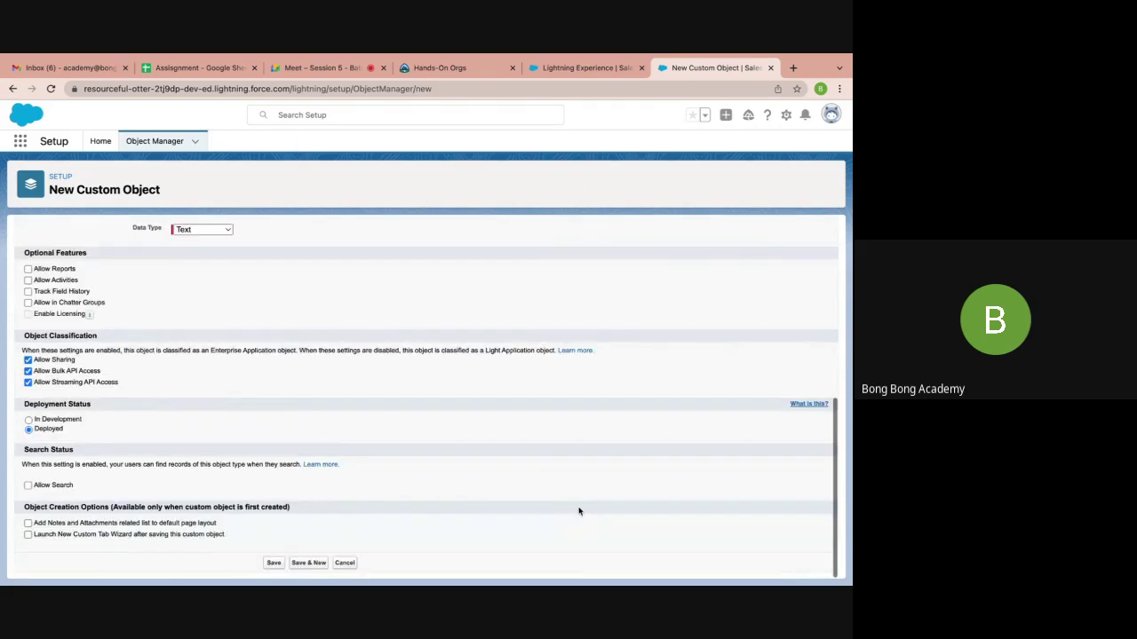
{"action": "left_click", "coordinate": [274, 563]}
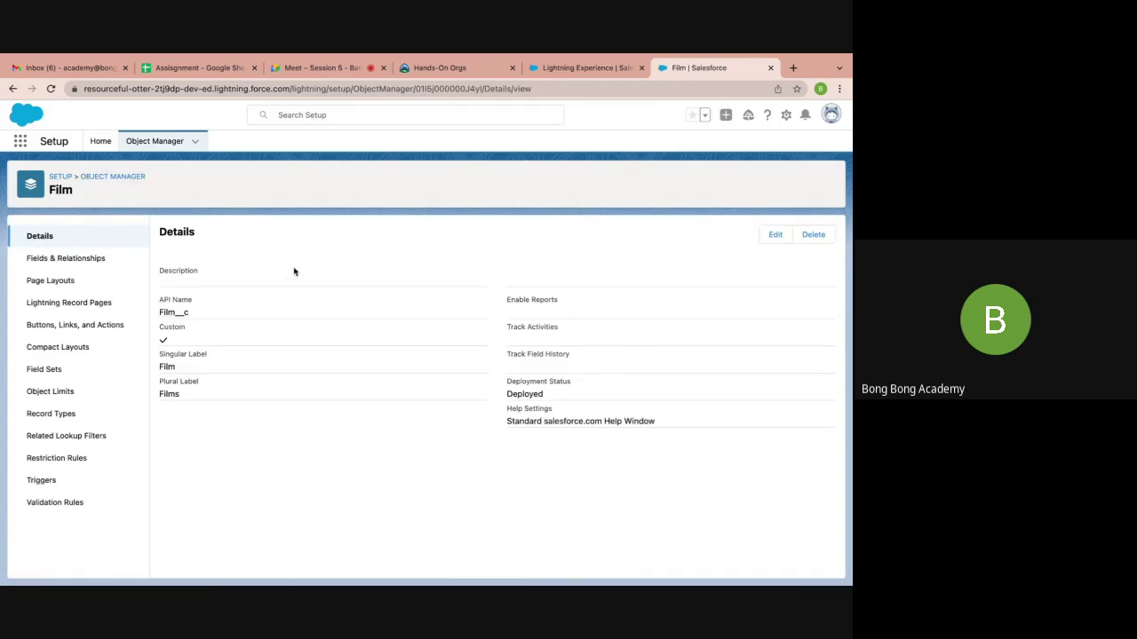
{"action": "left_click", "coordinate": [102, 257]}
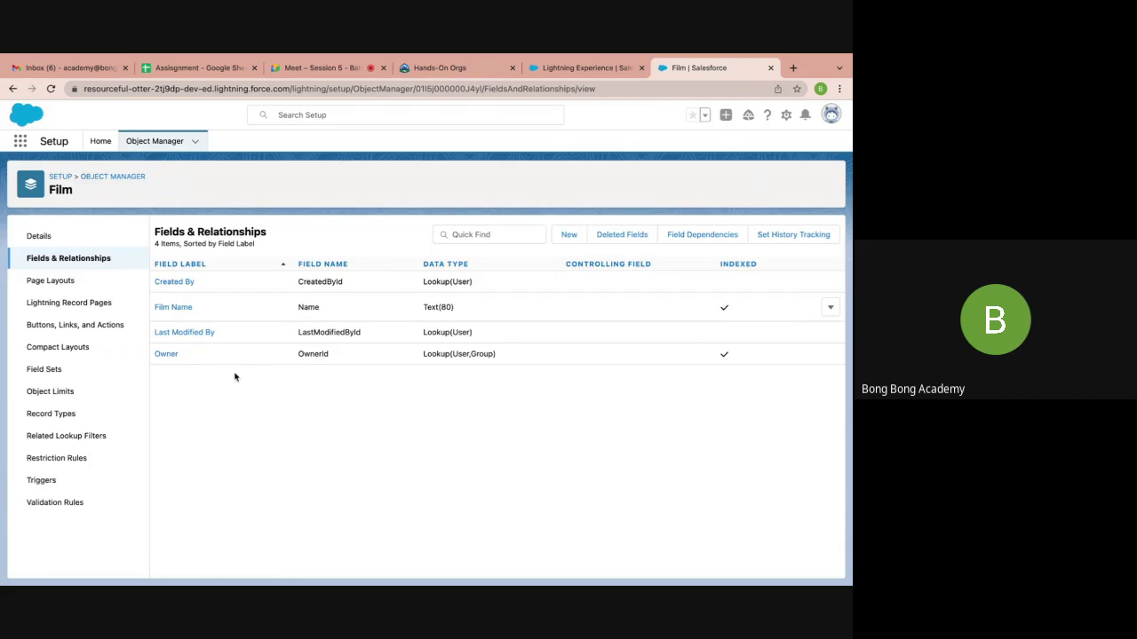
Start another custom object with Actor Film as both its label and its plural label
{"action": "left_click", "coordinate": [133, 177]}
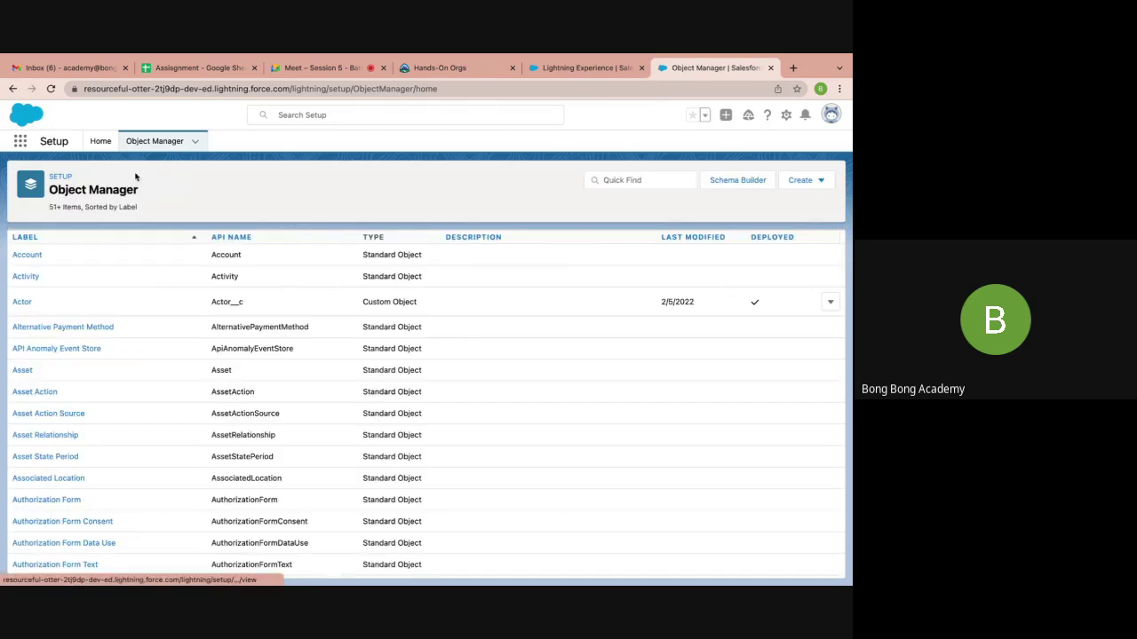
{"action": "left_click", "coordinate": [815, 182]}
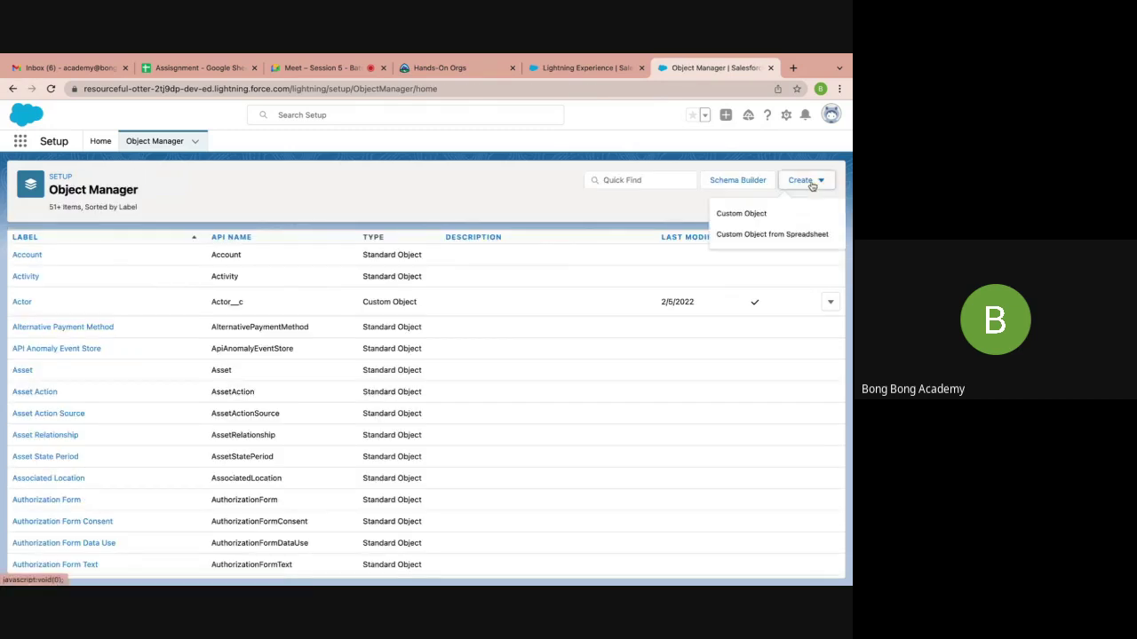
{"action": "left_click", "coordinate": [759, 213]}
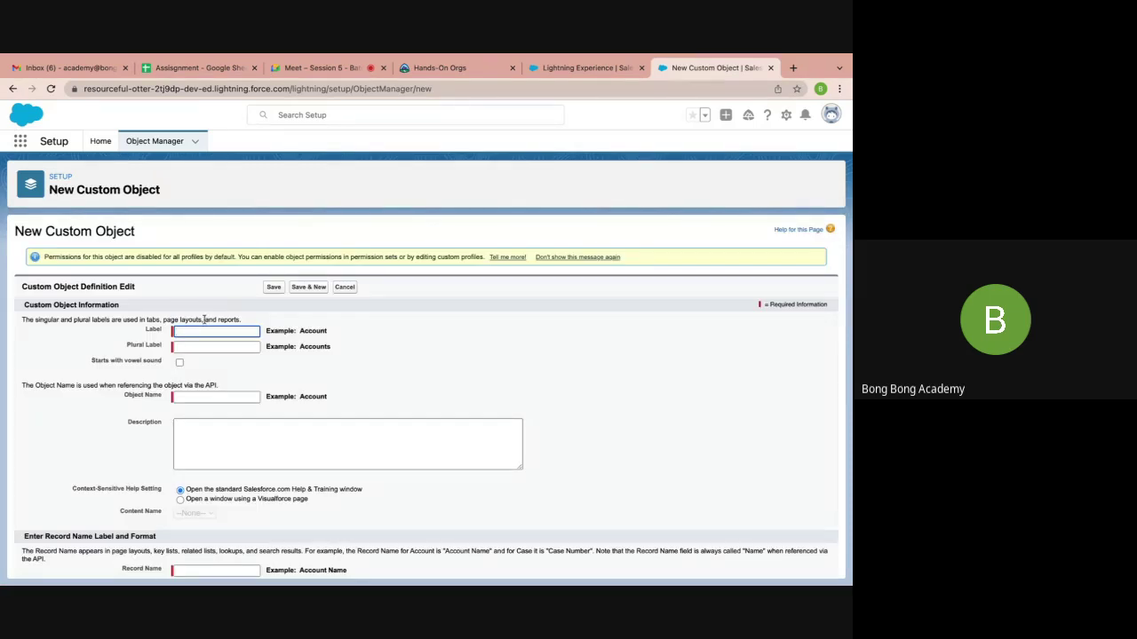
{"action": "type", "text": "Act"}
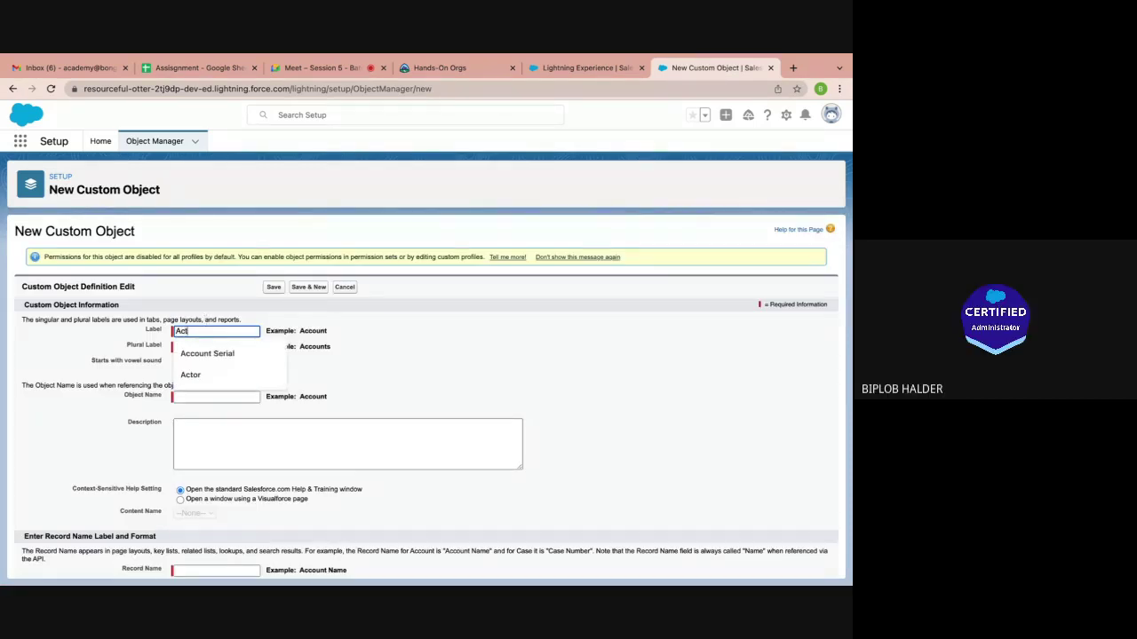
{"action": "type", "text": "or Film"}
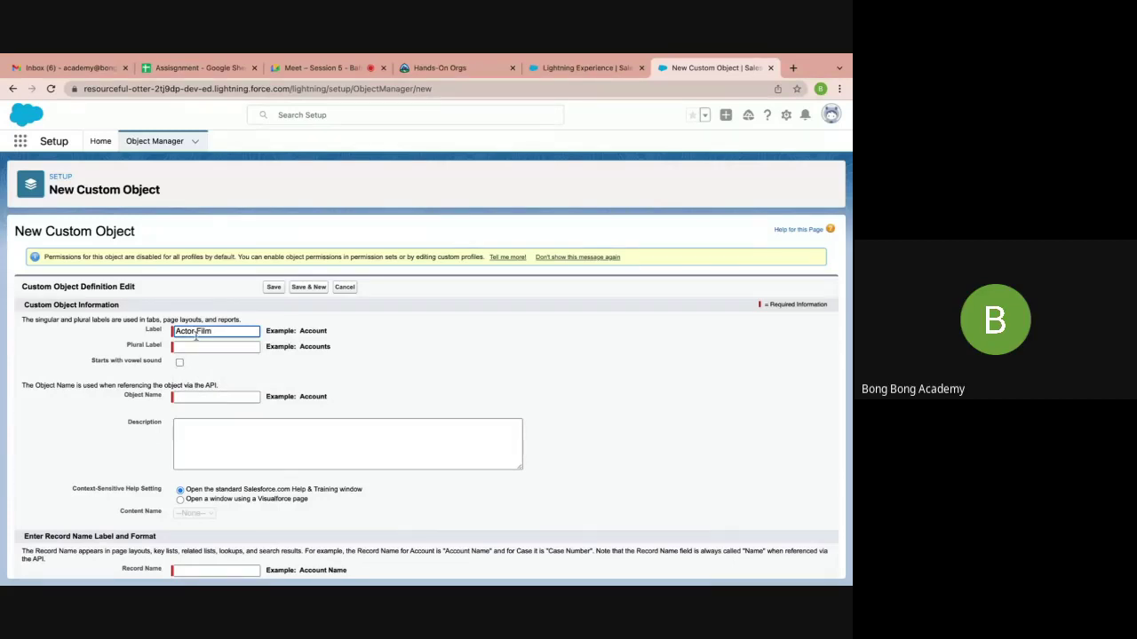
{"action": "left_click", "coordinate": [201, 345]}
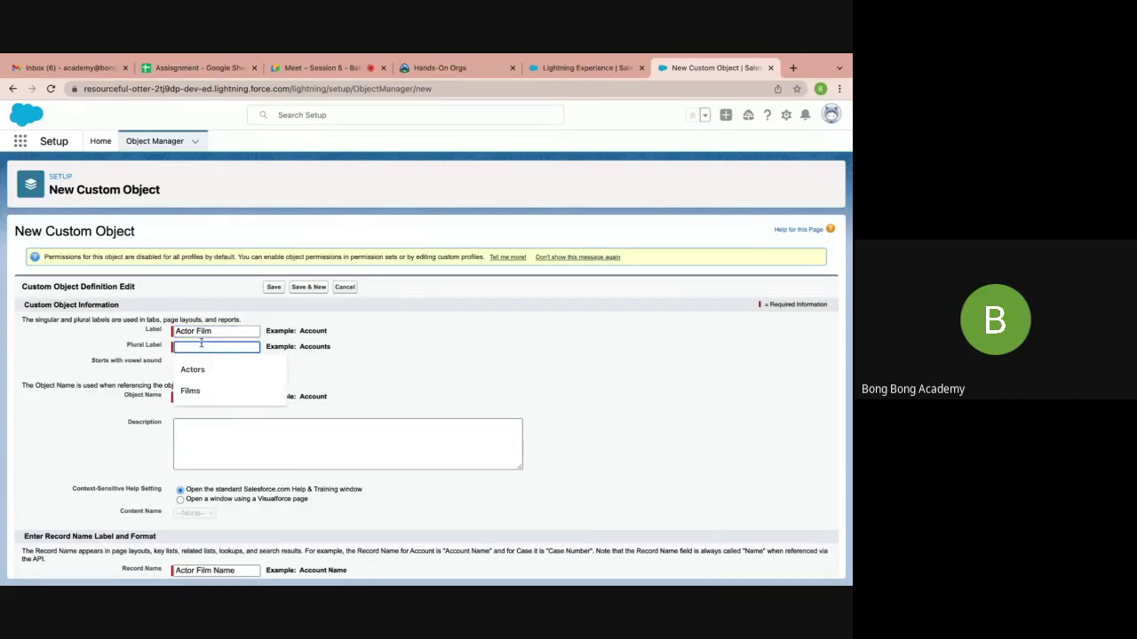
{"action": "key", "text": "shift+Tab"}
{"action": "key", "text": "ctrl+c"}
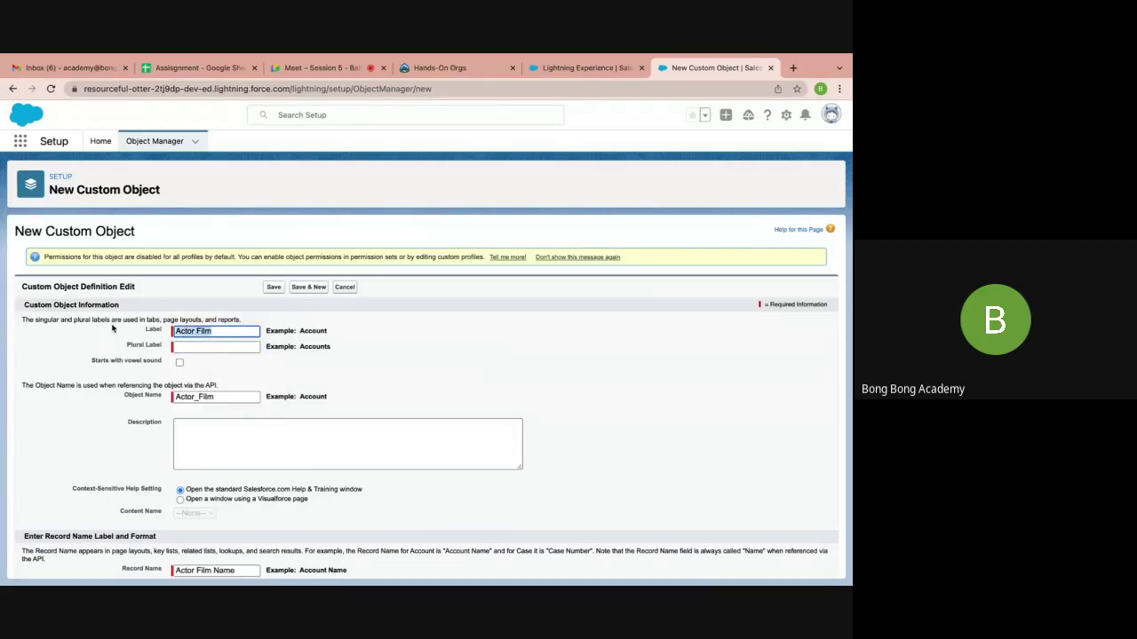
{"action": "key", "text": "Tab"}
{"action": "key", "text": "ctrl+v"}
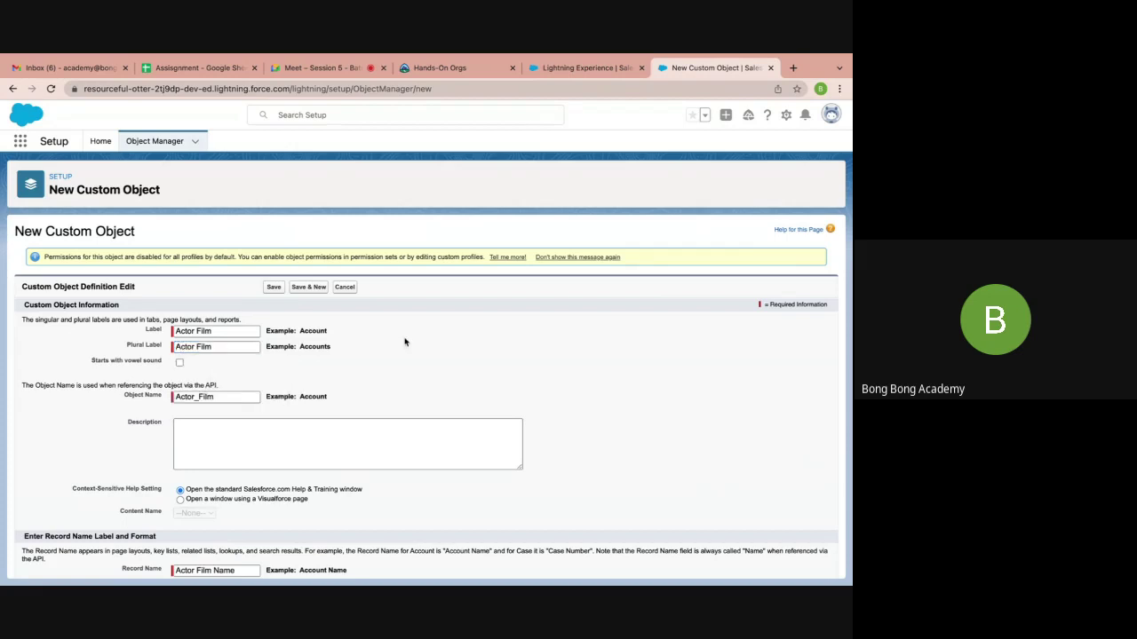
Set the Actor Film record name's data type to Auto Number with the display format AF-{0000}
{"action": "scroll", "coordinate": [405, 342], "scroll_direction": "down", "scroll_amount": 2}
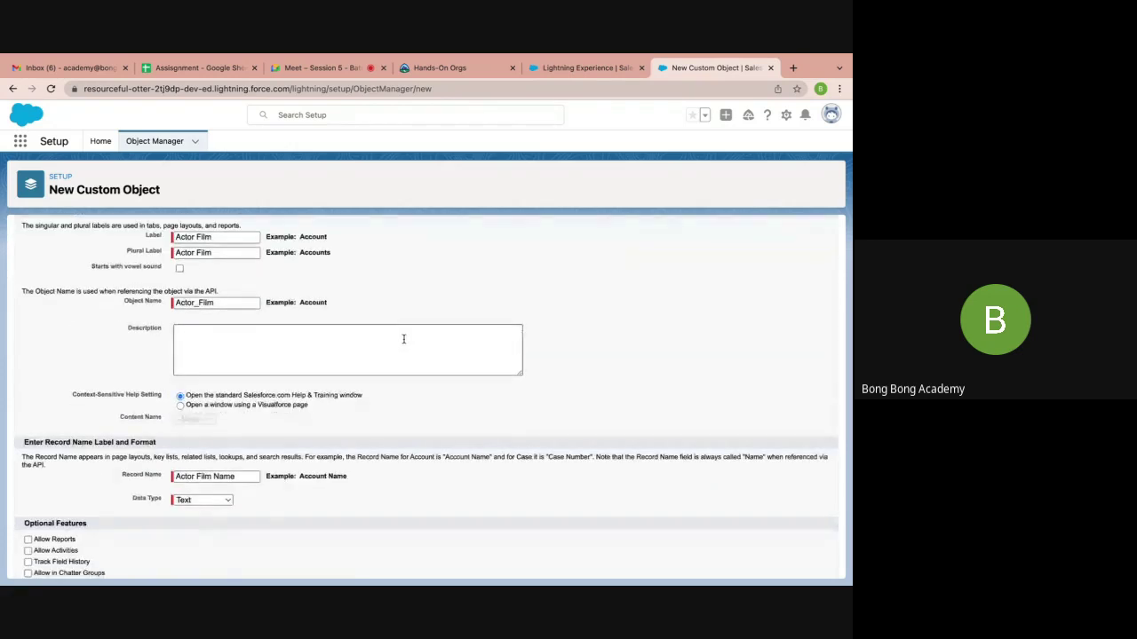
{"action": "scroll", "coordinate": [404, 342], "scroll_direction": "down", "scroll_amount": 1}
{"action": "scroll", "coordinate": [403, 339], "scroll_direction": "down", "scroll_amount": 1}
{"action": "scroll", "coordinate": [302, 441], "scroll_direction": "down", "scroll_amount": 1}
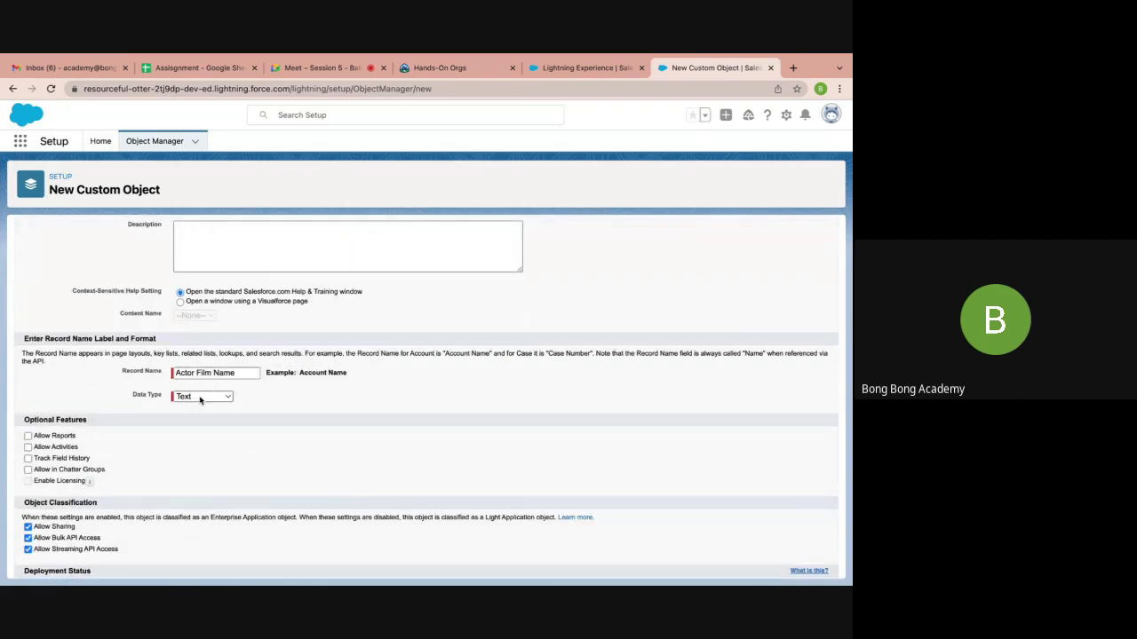
{"action": "scroll", "coordinate": [199, 400], "scroll_direction": "down", "scroll_amount": 1}
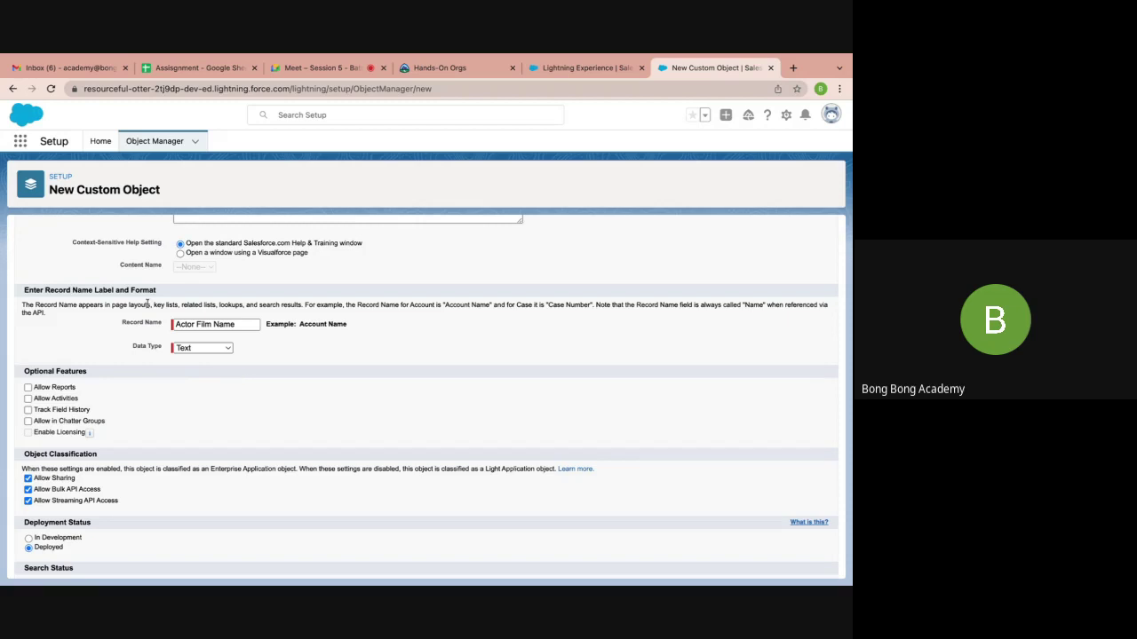
{"action": "left_click", "coordinate": [198, 350]}
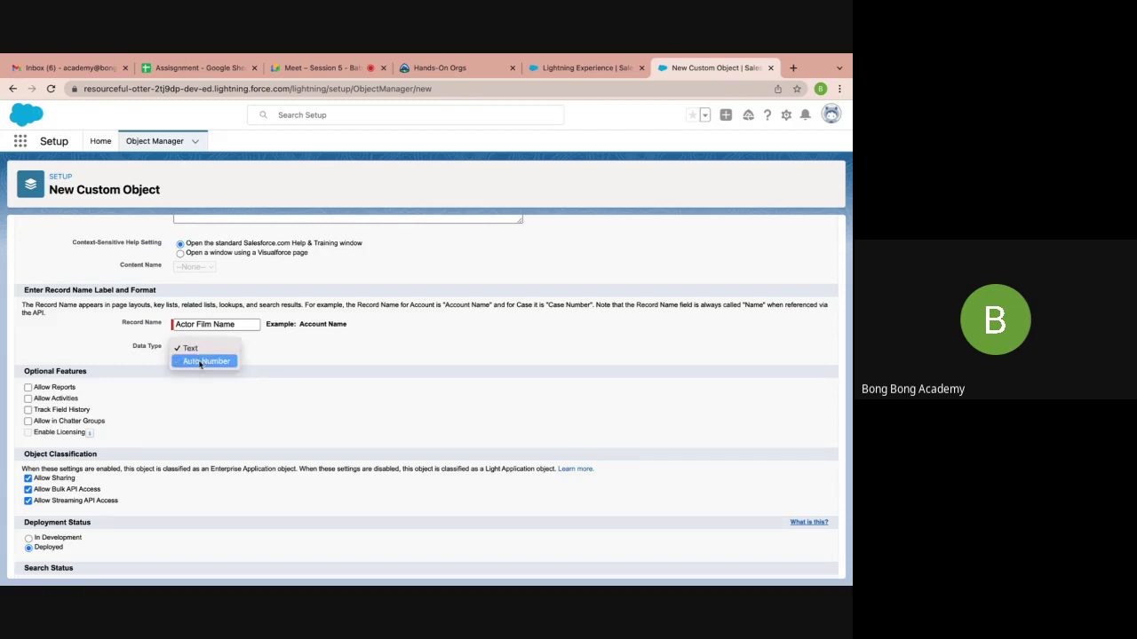
{"action": "left_click", "coordinate": [201, 362]}
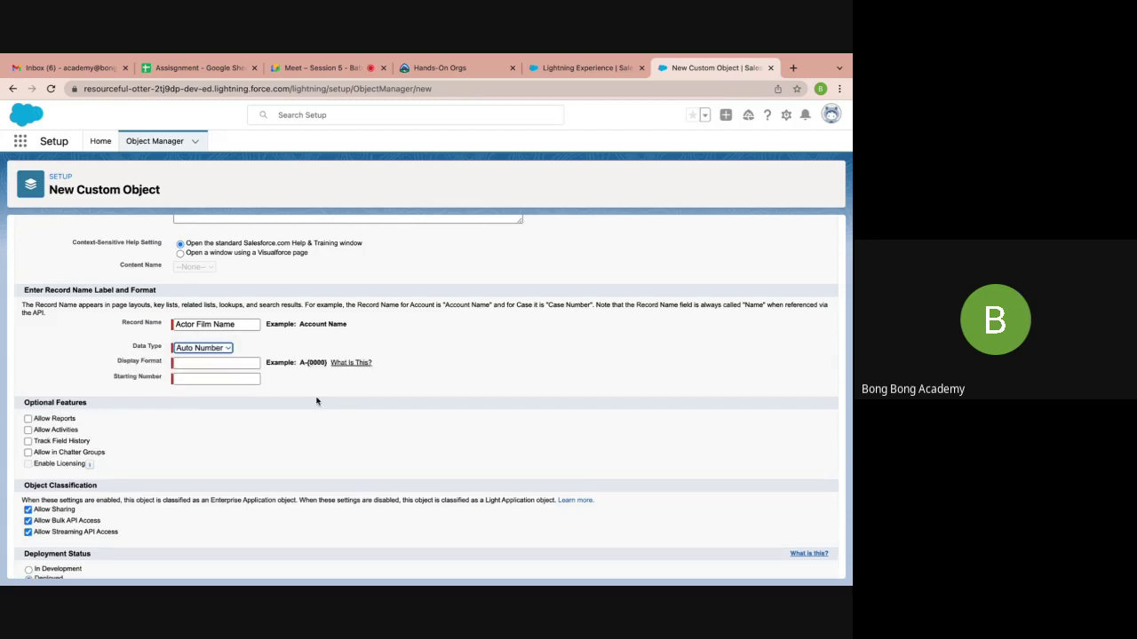
{"action": "scroll", "coordinate": [316, 401], "scroll_direction": "up", "scroll_amount": 1}
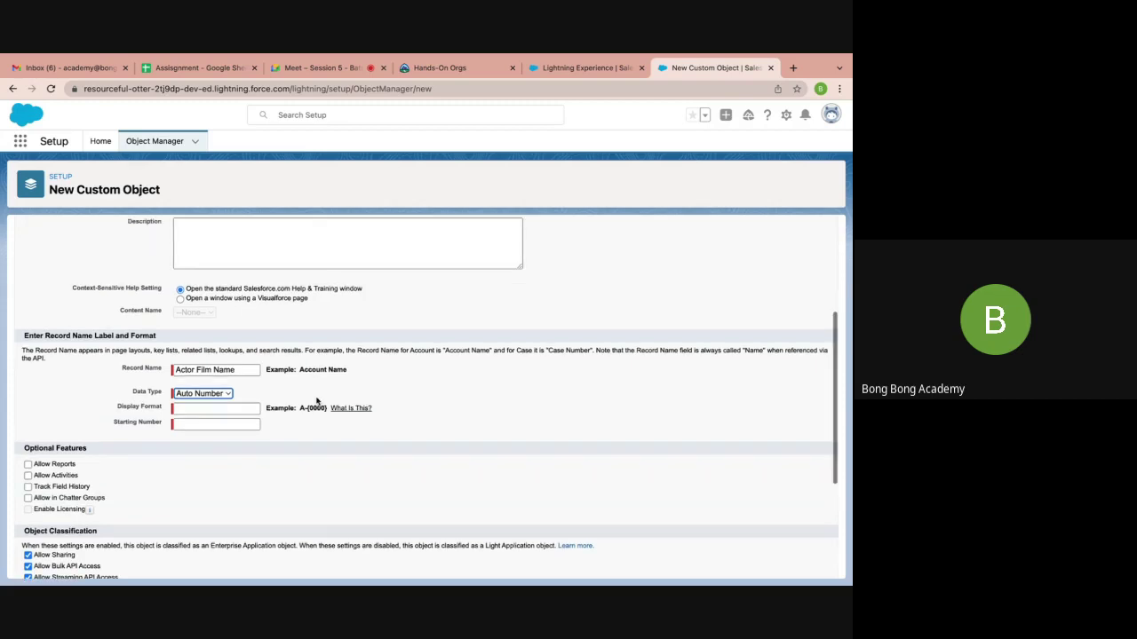
{"action": "left_click", "coordinate": [179, 408]}
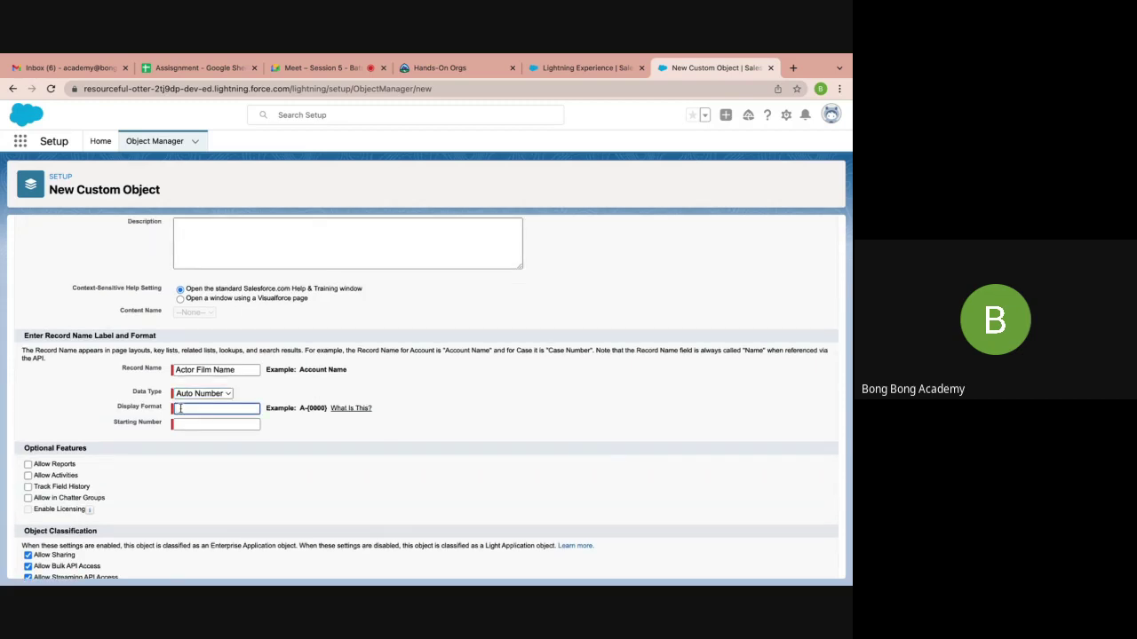
{"action": "type", "text": "A"}
{"action": "type", "text": "P"}
{"action": "type", "text": "0000}"}
Set the auto number's starting number to 1 and save the Actor Film object with the remaining settings at their defaults
{"action": "left_click", "coordinate": [215, 425]}
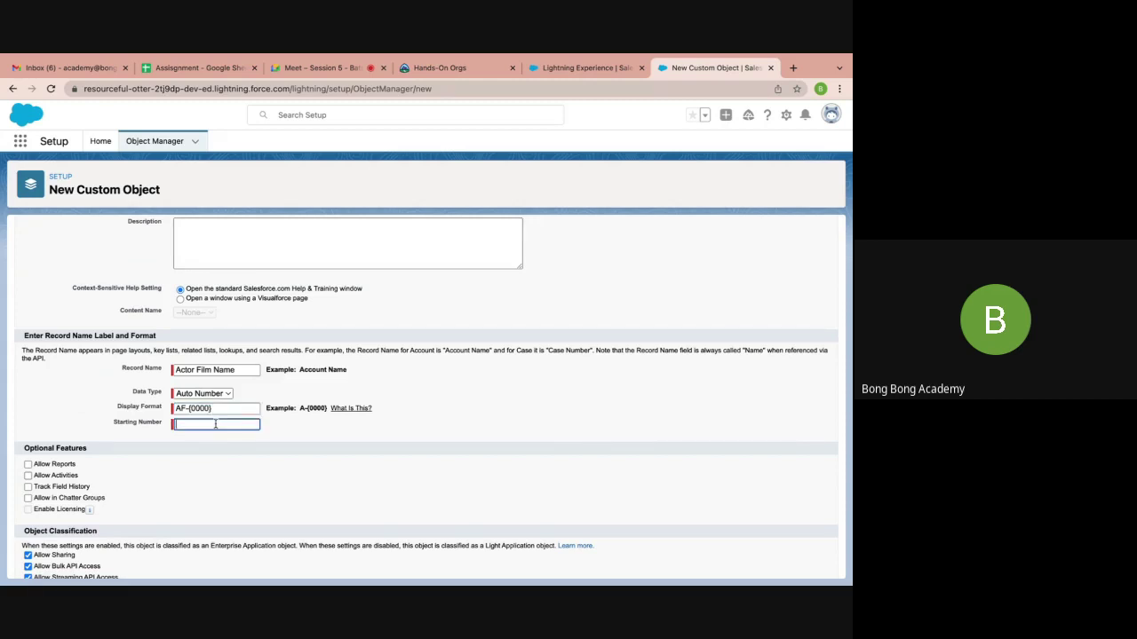
{"action": "scroll", "coordinate": [169, 400], "scroll_direction": "up", "scroll_amount": 5}
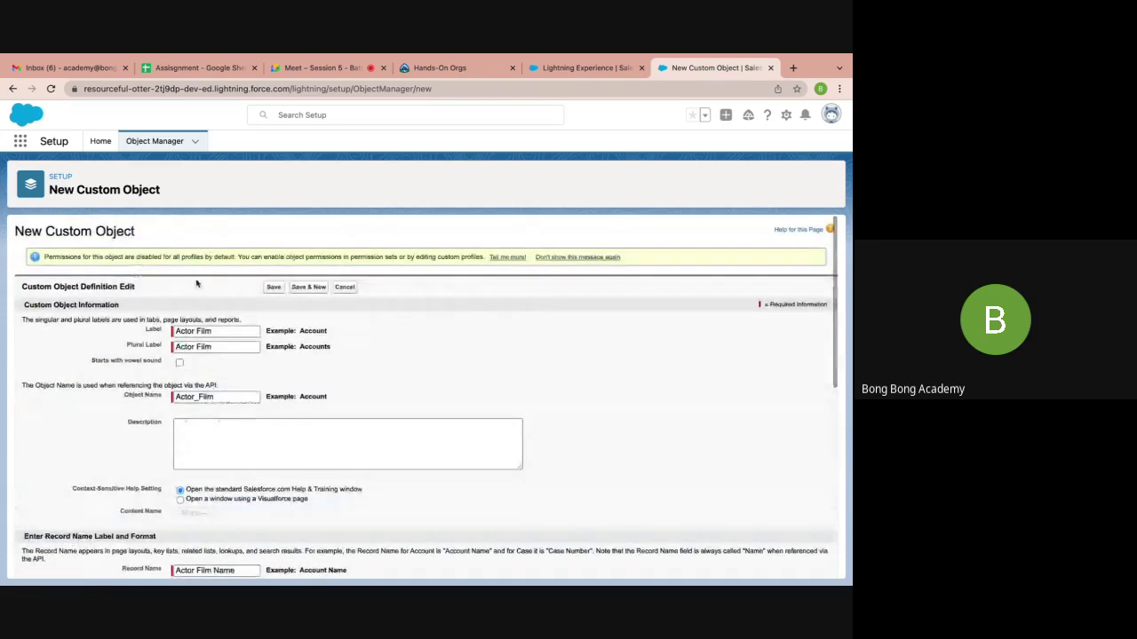
{"action": "scroll", "coordinate": [204, 337], "scroll_direction": "down", "scroll_amount": 4}
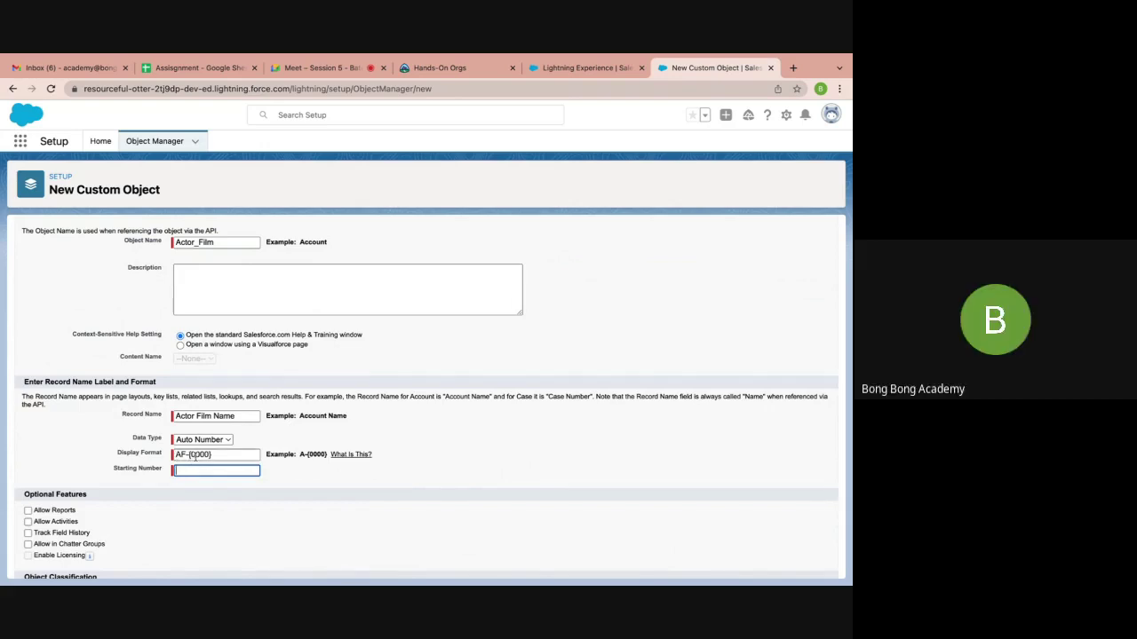
{"action": "left_click", "coordinate": [193, 502]}
{"action": "scroll", "coordinate": [192, 503], "scroll_direction": "down", "scroll_amount": 3}
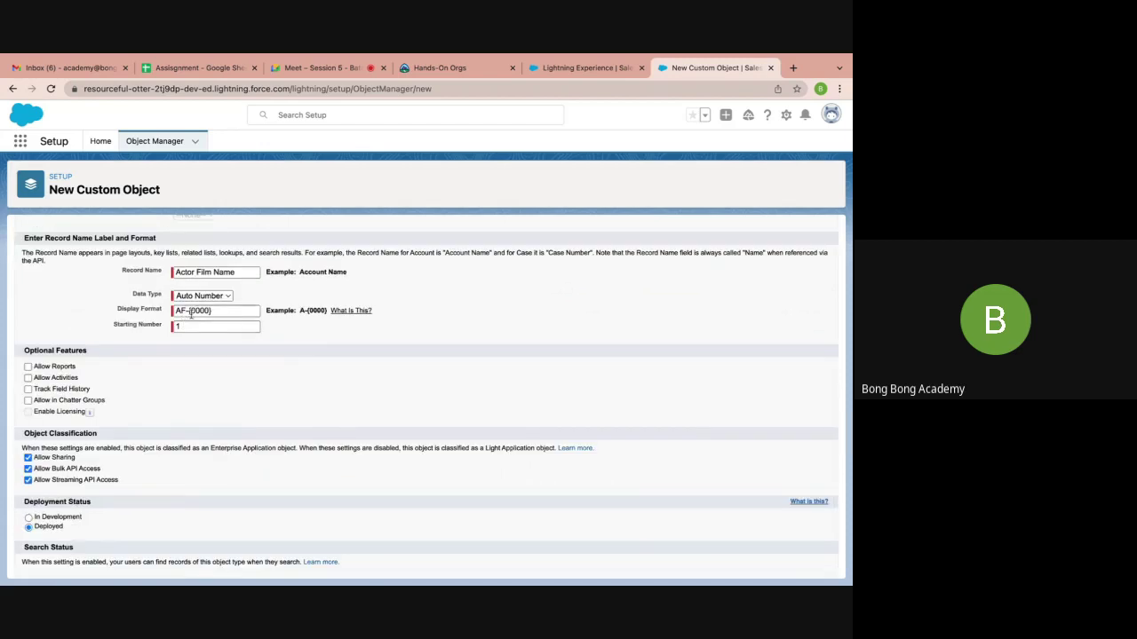
{"action": "scroll", "coordinate": [293, 388], "scroll_direction": "down", "scroll_amount": 2}
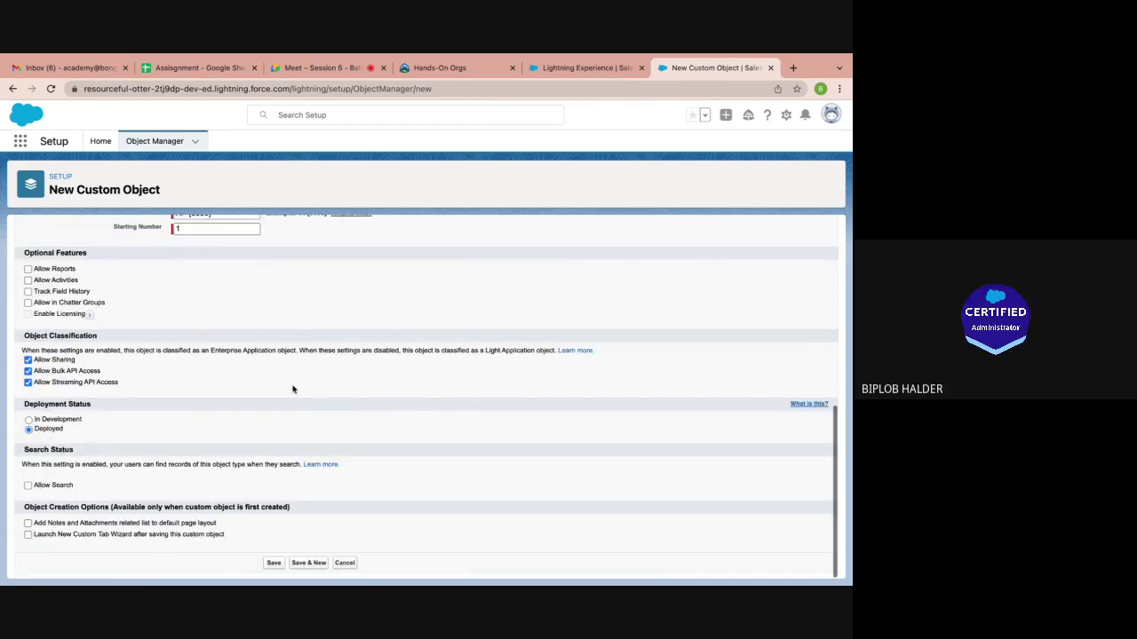
{"action": "left_click", "coordinate": [273, 563]}
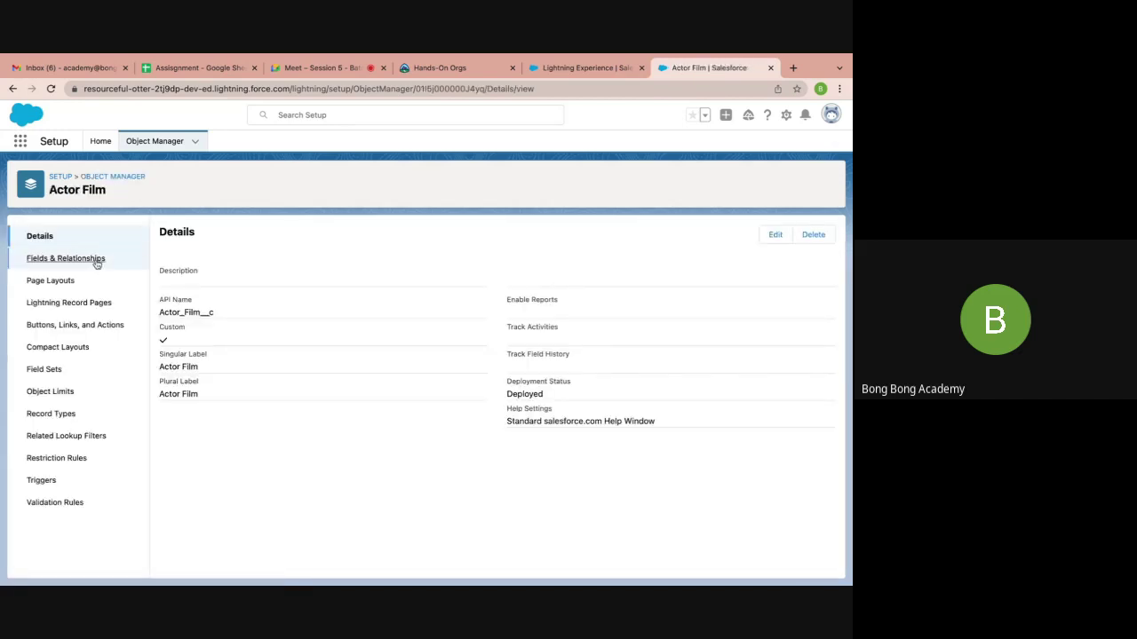
Start a new Master-Detail Relationship field on the Actor Film object and relate it to Actor
{"action": "left_click", "coordinate": [98, 257]}
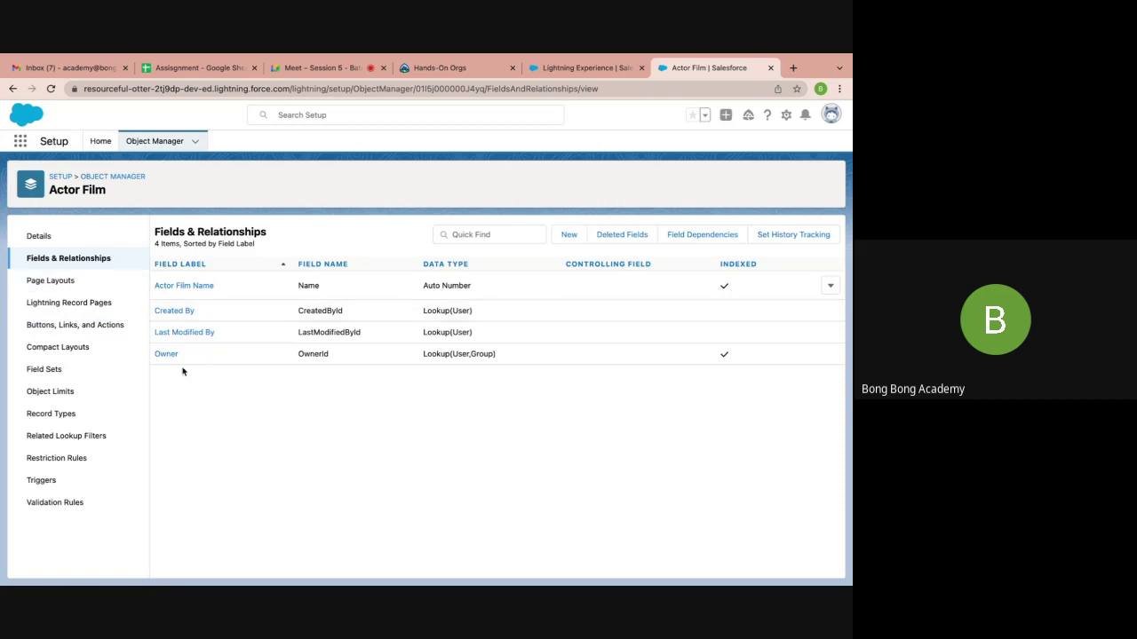
{"action": "left_click", "coordinate": [569, 235]}
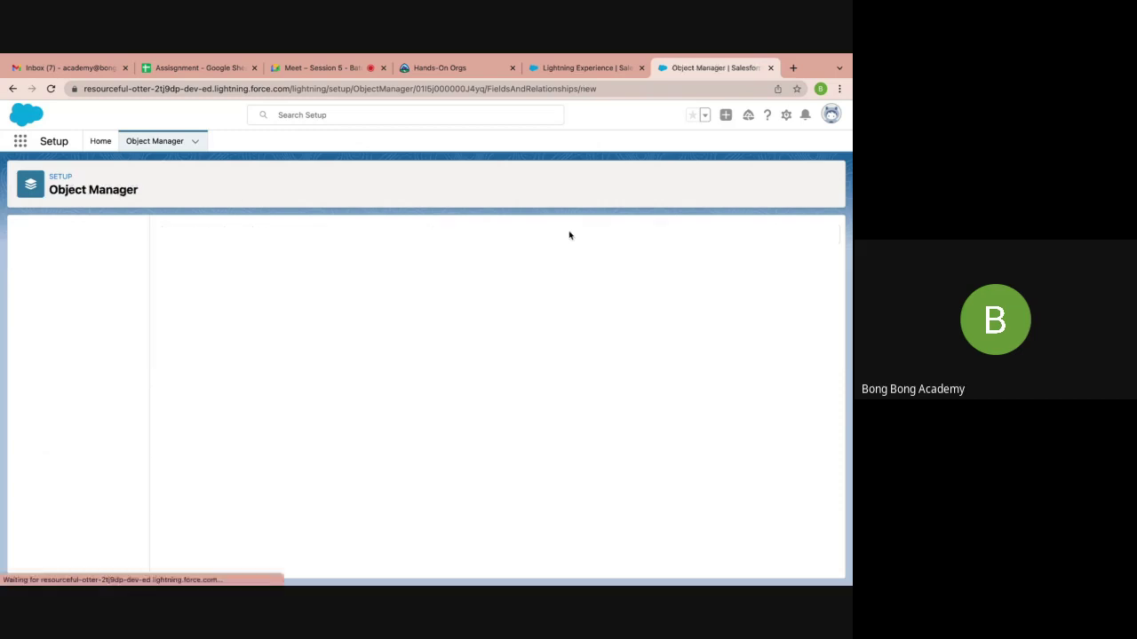
{"action": "scroll", "coordinate": [197, 379], "scroll_direction": "down", "scroll_amount": 2}
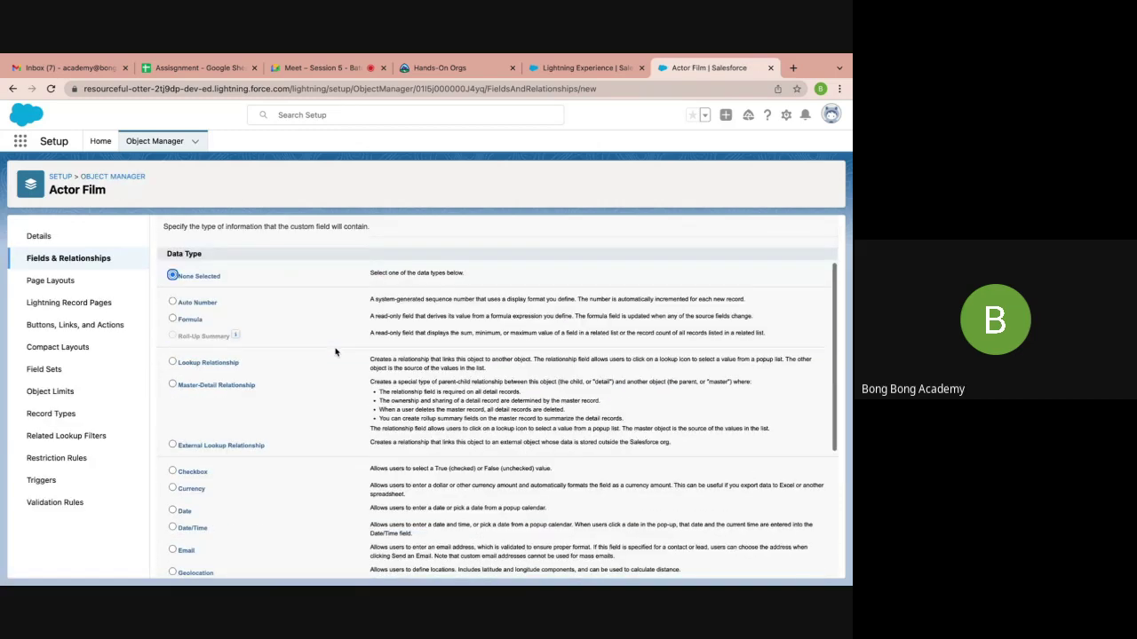
{"action": "scroll", "coordinate": [371, 455], "scroll_direction": "down", "scroll_amount": 3}
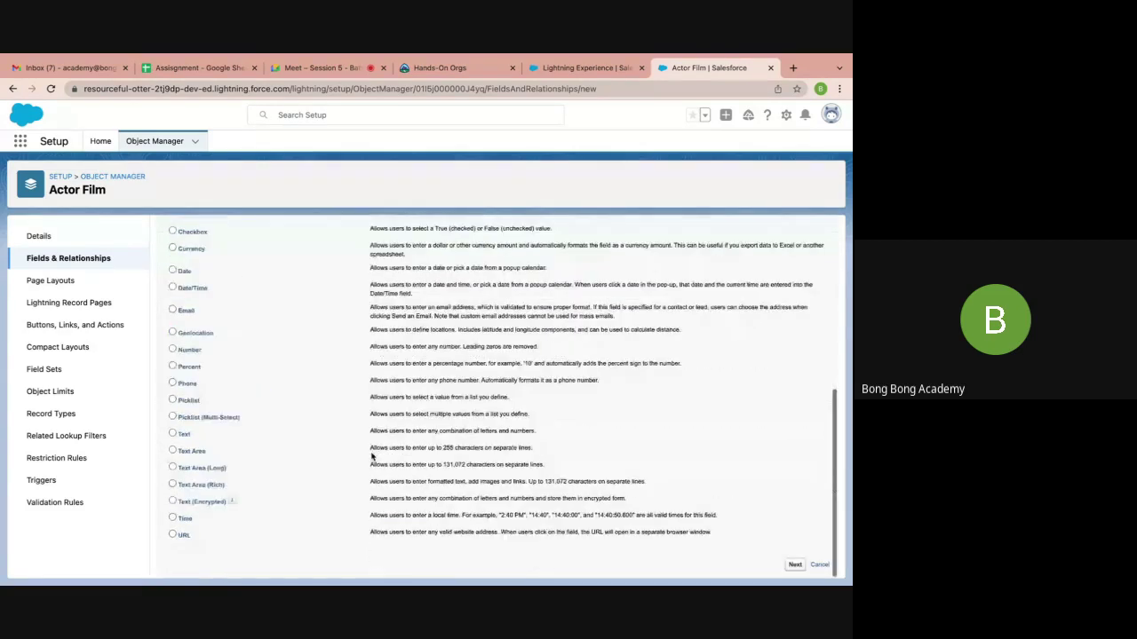
{"action": "left_click", "coordinate": [795, 564]}
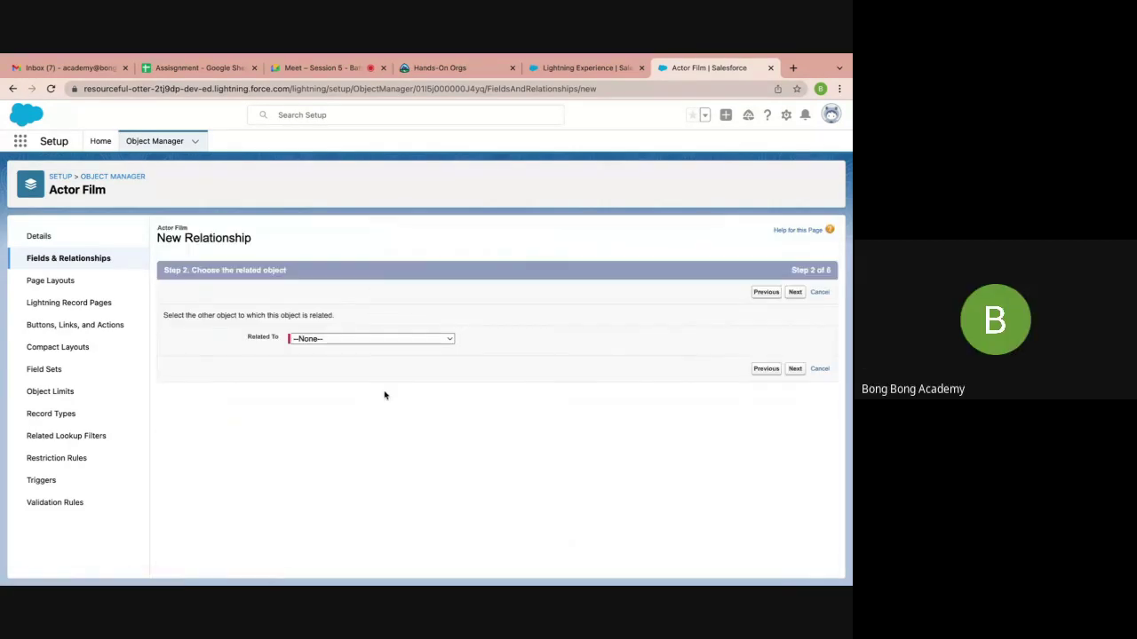
{"action": "left_click", "coordinate": [338, 341]}
{"action": "left_click", "coordinate": [332, 366]}
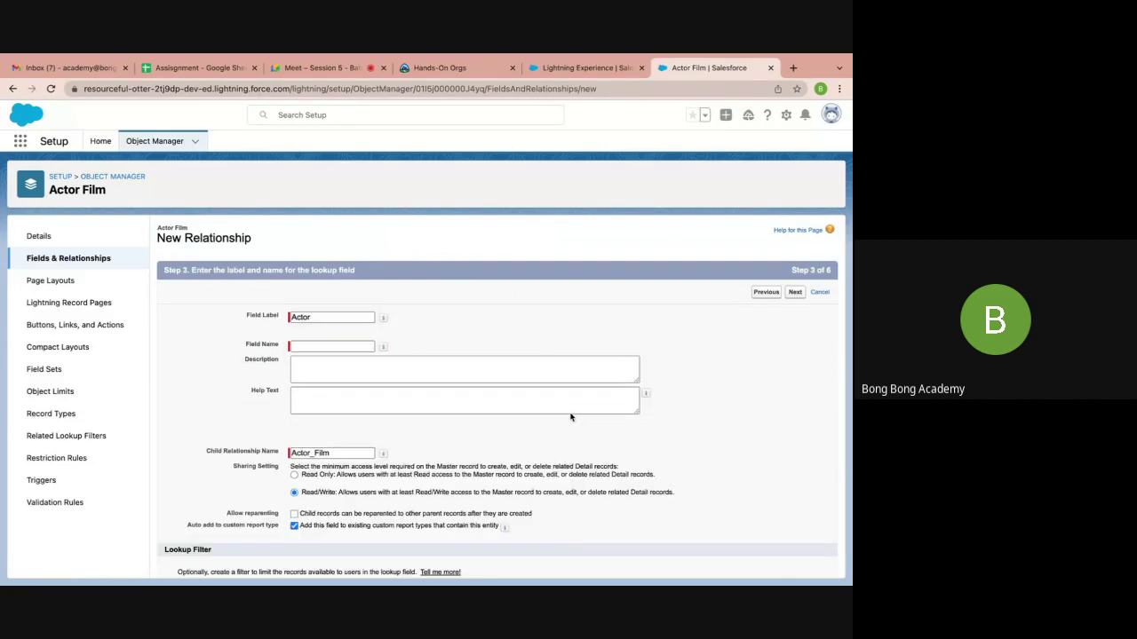
Give the Actor relationship the field name Actor and save it with the default sharing, layout and related list settings
{"action": "left_click", "coordinate": [325, 341]}
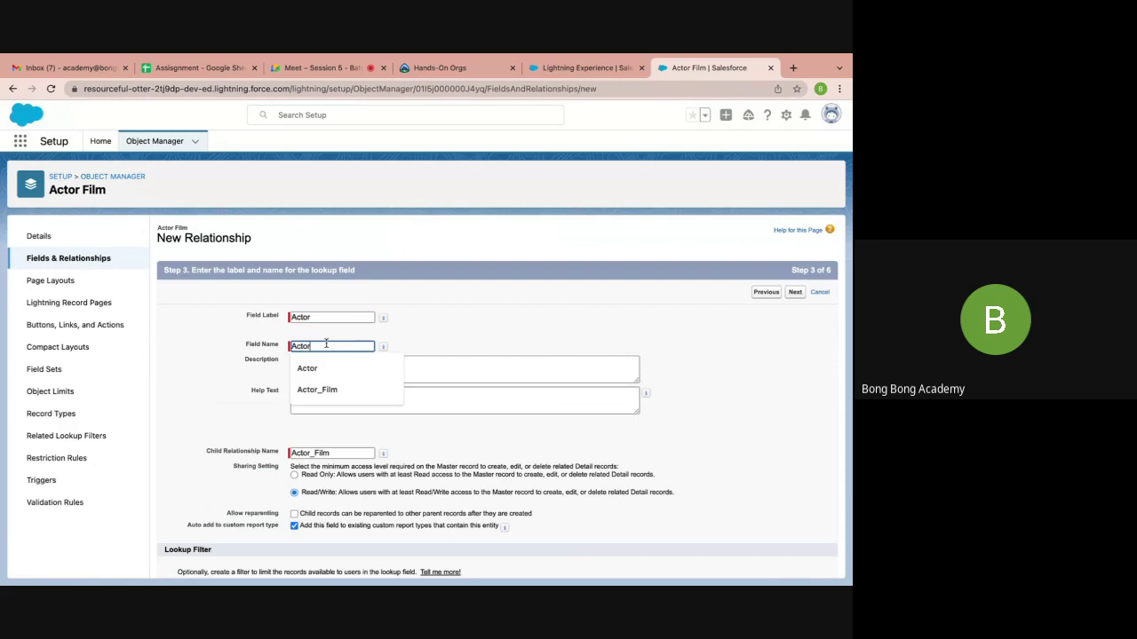
{"action": "left_click", "coordinate": [486, 330]}
{"action": "scroll", "coordinate": [487, 331], "scroll_direction": "down", "scroll_amount": 1}
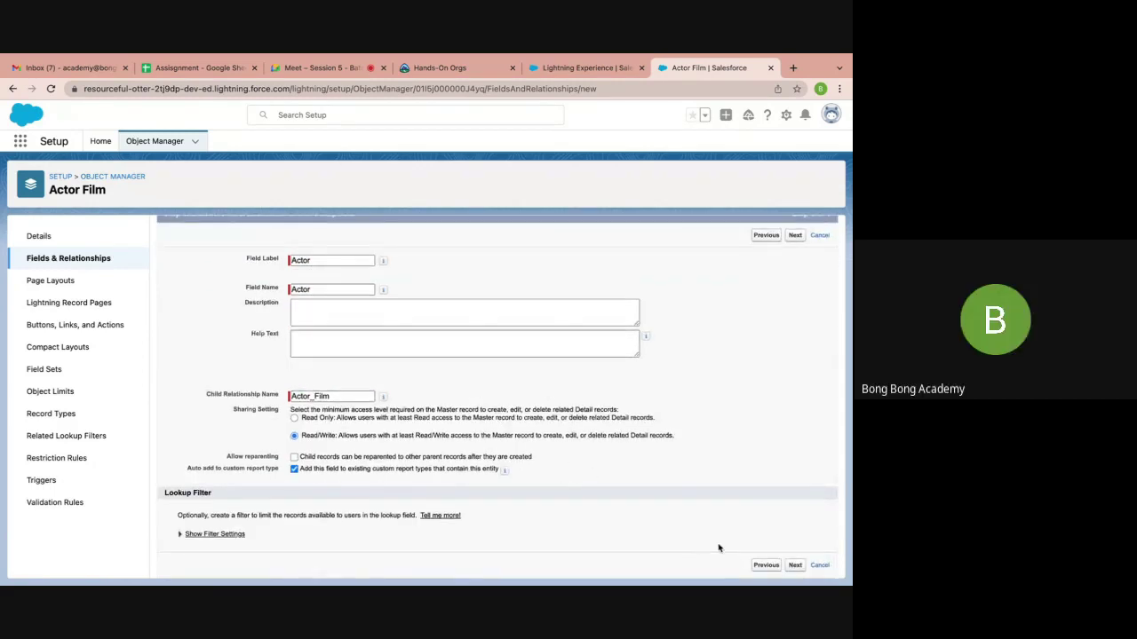
{"action": "left_click", "coordinate": [795, 566]}
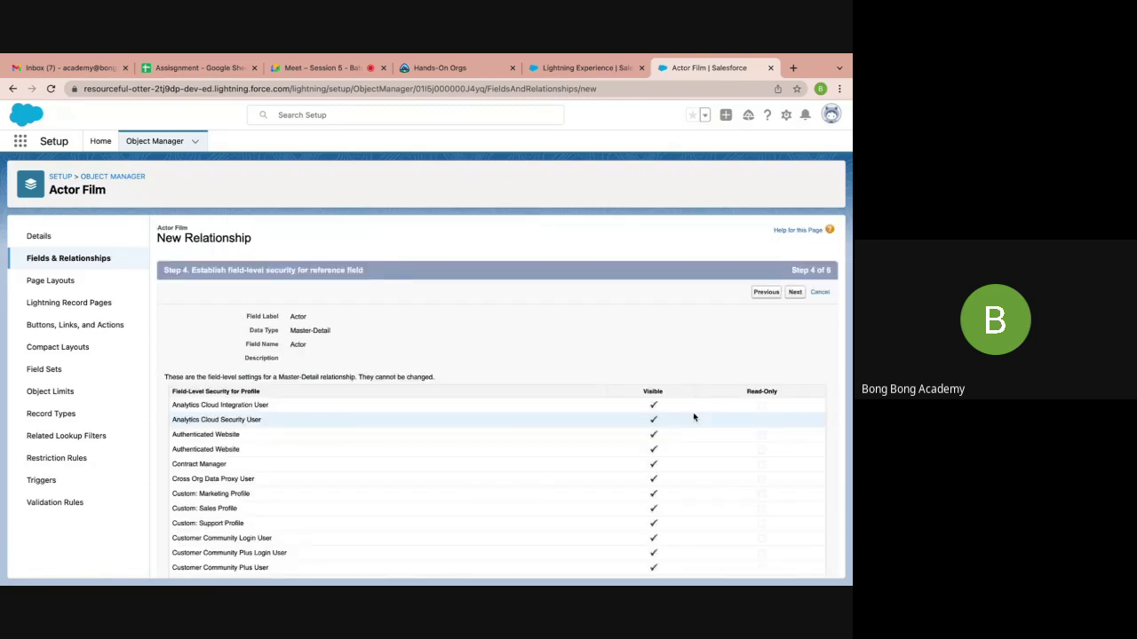
{"action": "left_click", "coordinate": [795, 291]}
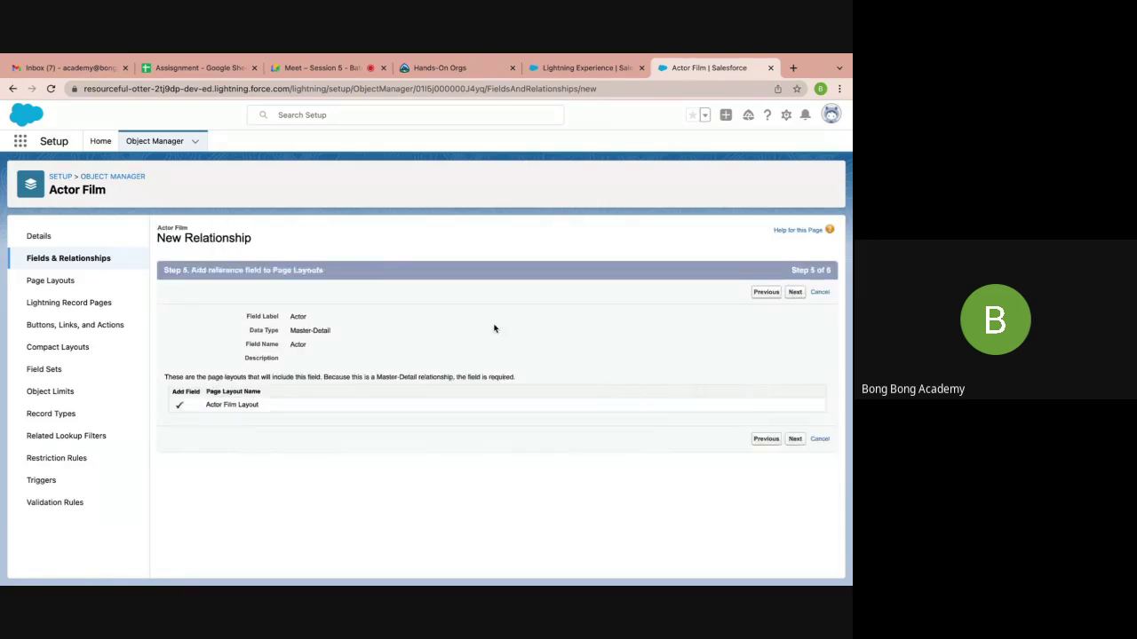
{"action": "left_click", "coordinate": [795, 293]}
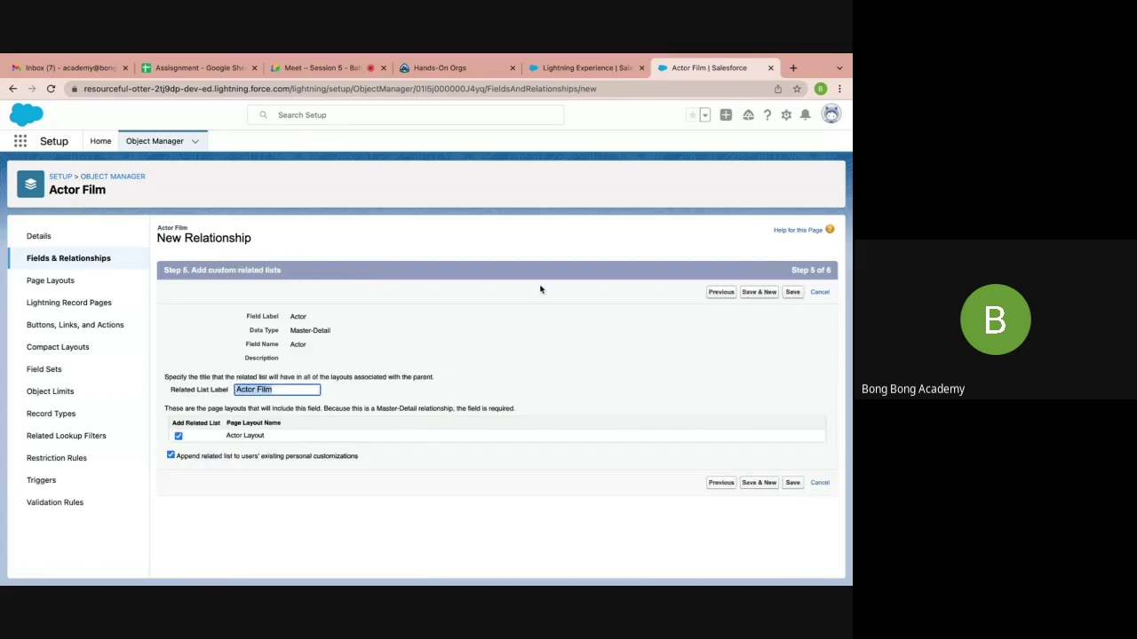
{"action": "left_click", "coordinate": [792, 292]}
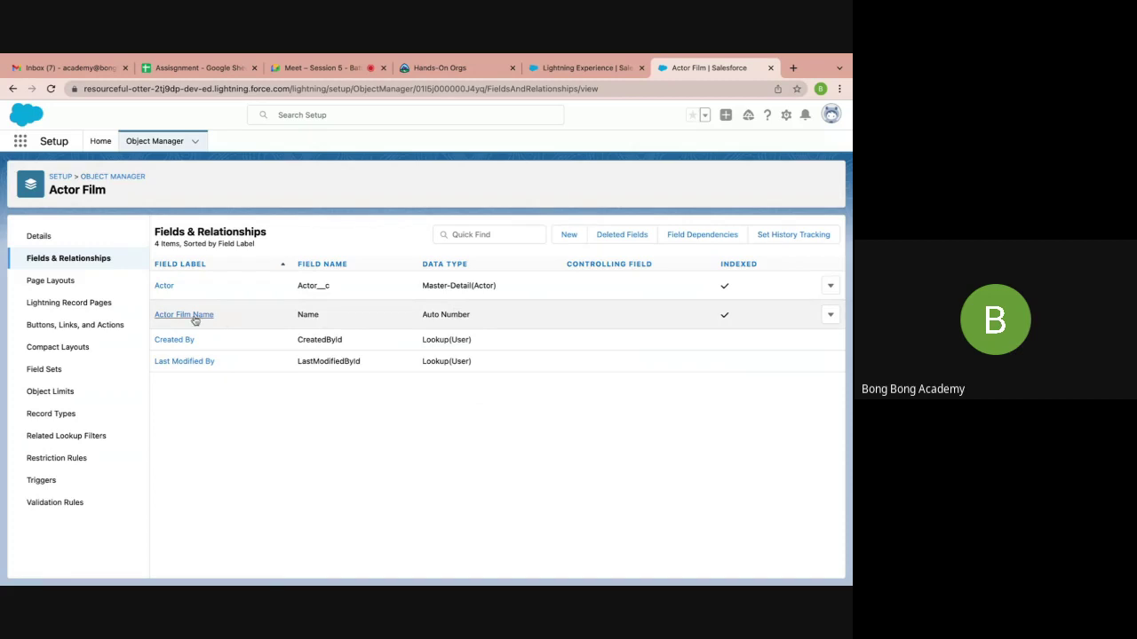
Start a second Master-Detail Relationship field on the Actor Film object and relate it to Film
{"action": "left_click", "coordinate": [572, 235]}
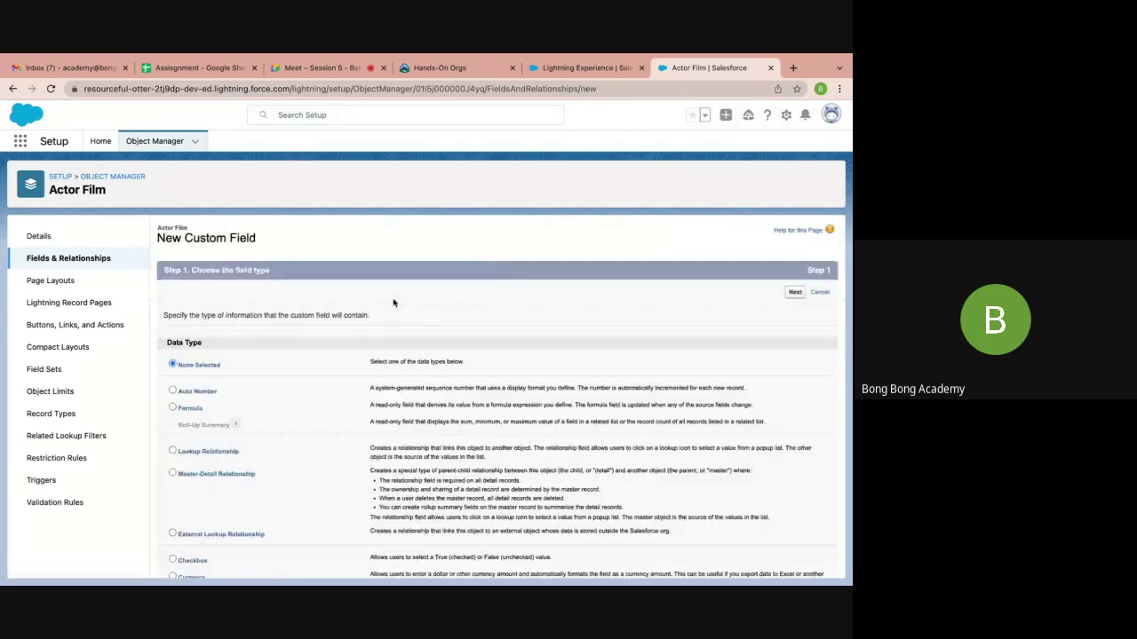
{"action": "left_click", "coordinate": [214, 474]}
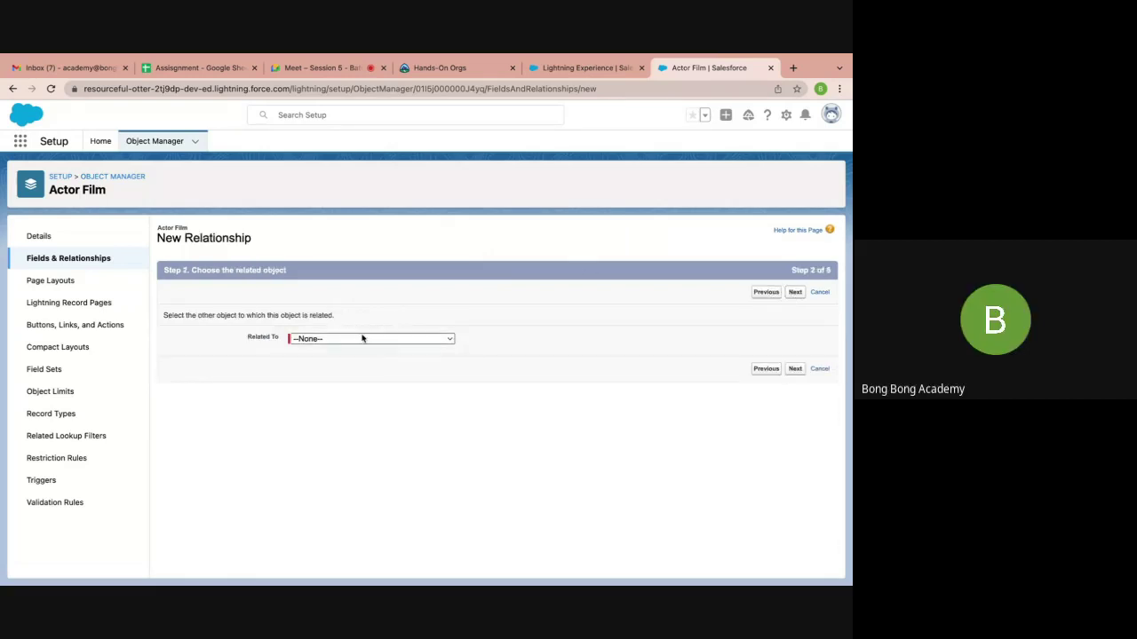
{"action": "left_click", "coordinate": [360, 338]}
{"action": "key", "text": "f"}
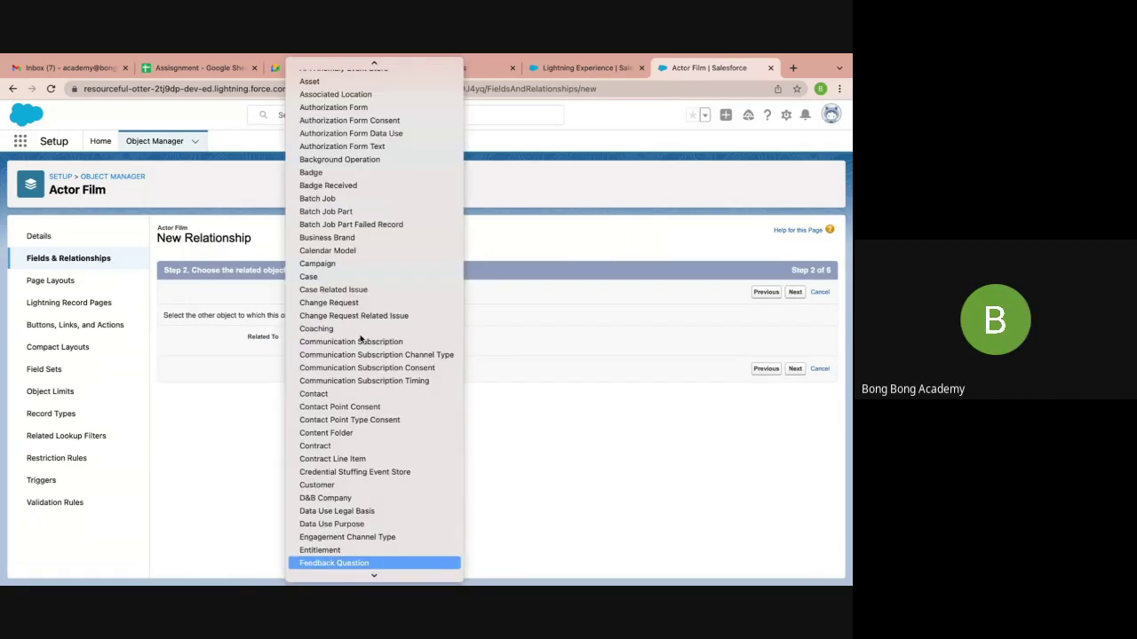
{"action": "key", "text": "i"}
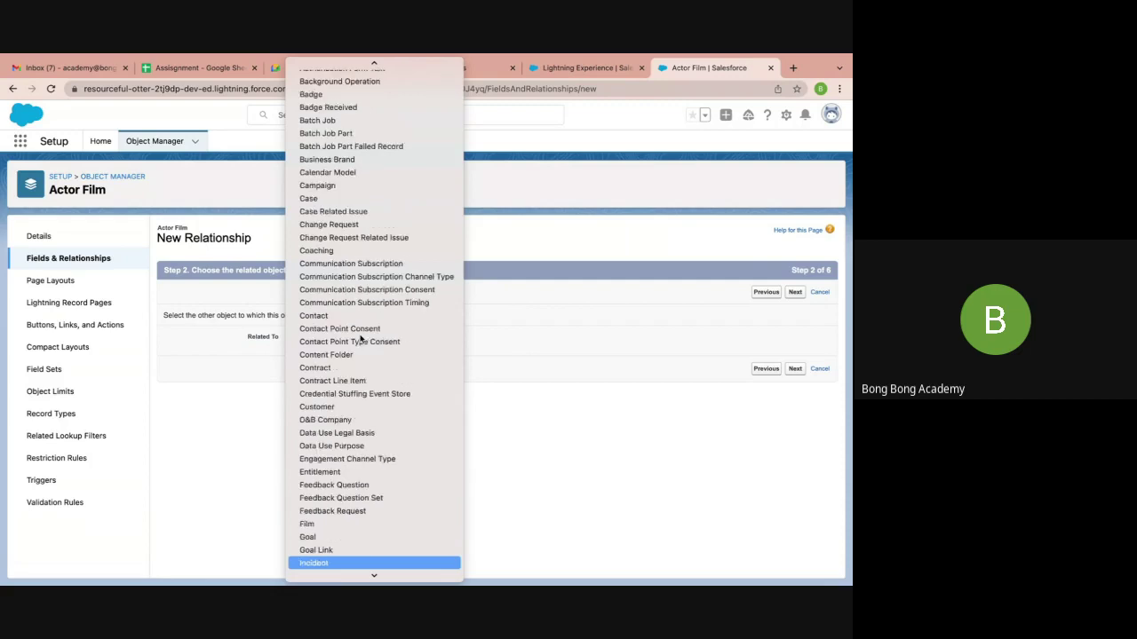
{"action": "key", "text": "f"}
{"action": "key", "text": "i"}
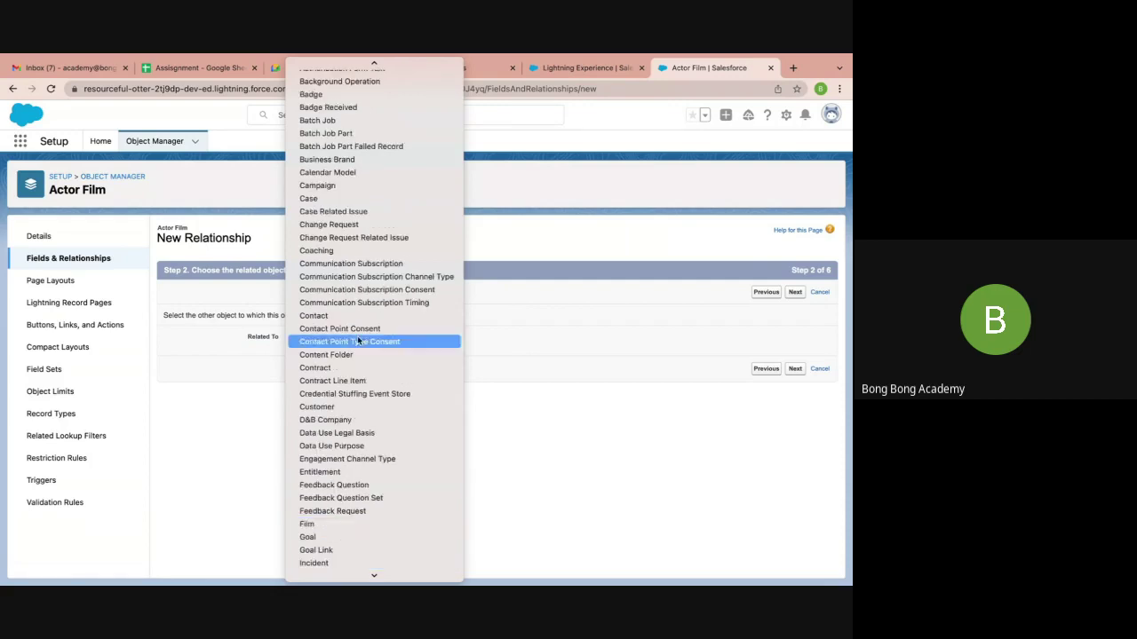
{"action": "left_click", "coordinate": [314, 526]}
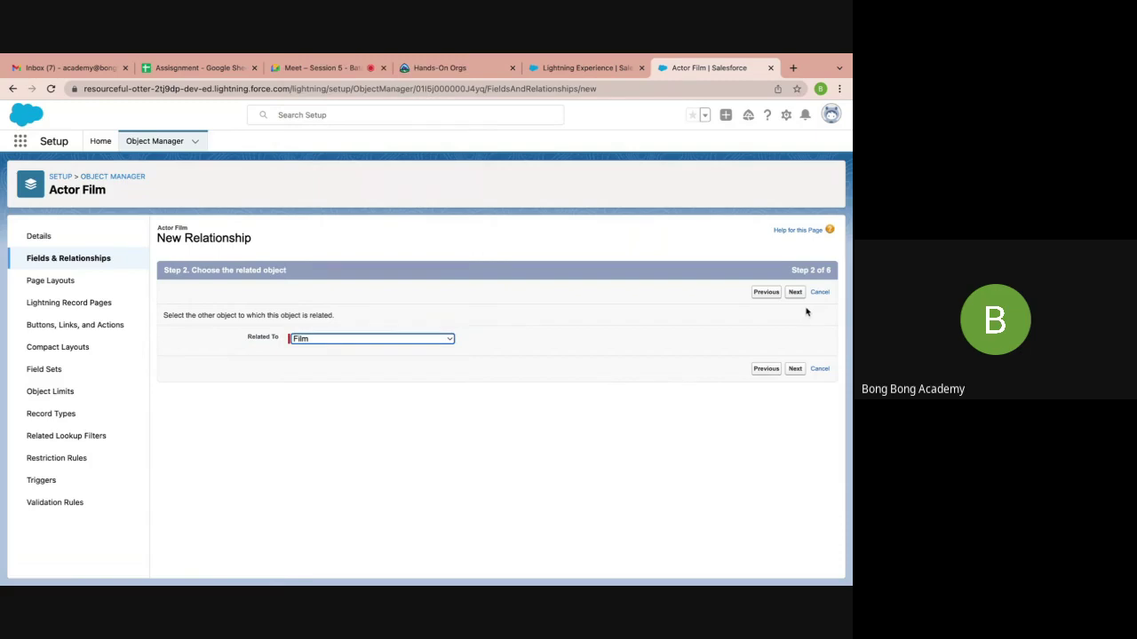
{"action": "key", "text": "Return"}
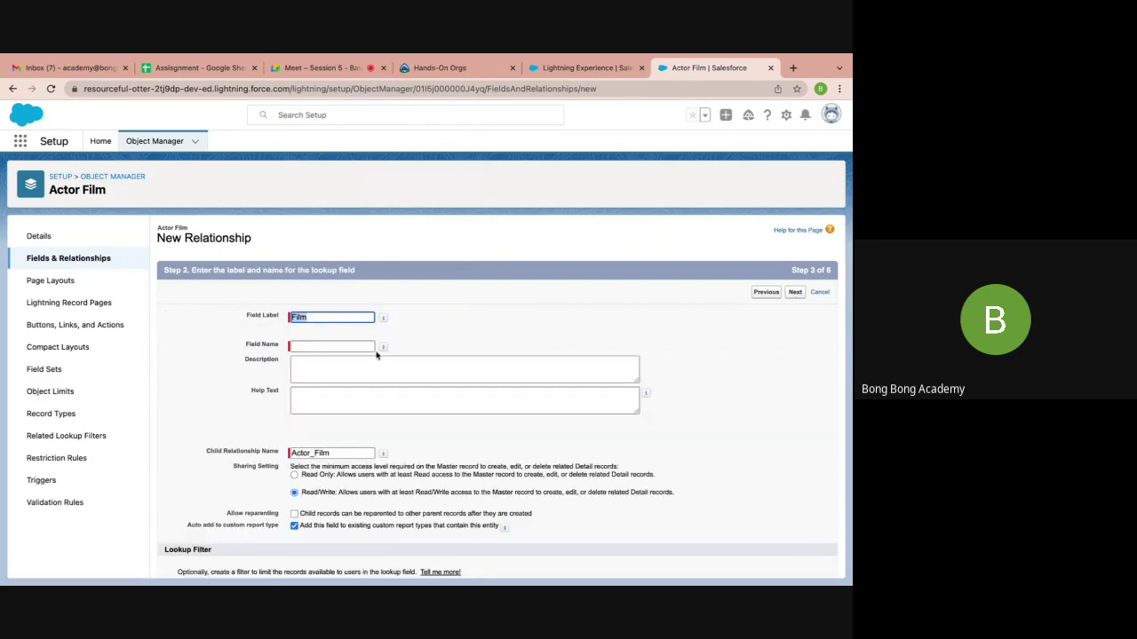
Give the Film relationship the field name Film and save it with the default sharing, layout and related list settings
{"action": "key", "text": "Tab"}
{"action": "left_click", "coordinate": [419, 375]}
{"action": "scroll", "coordinate": [421, 374], "scroll_direction": "down", "scroll_amount": 1}
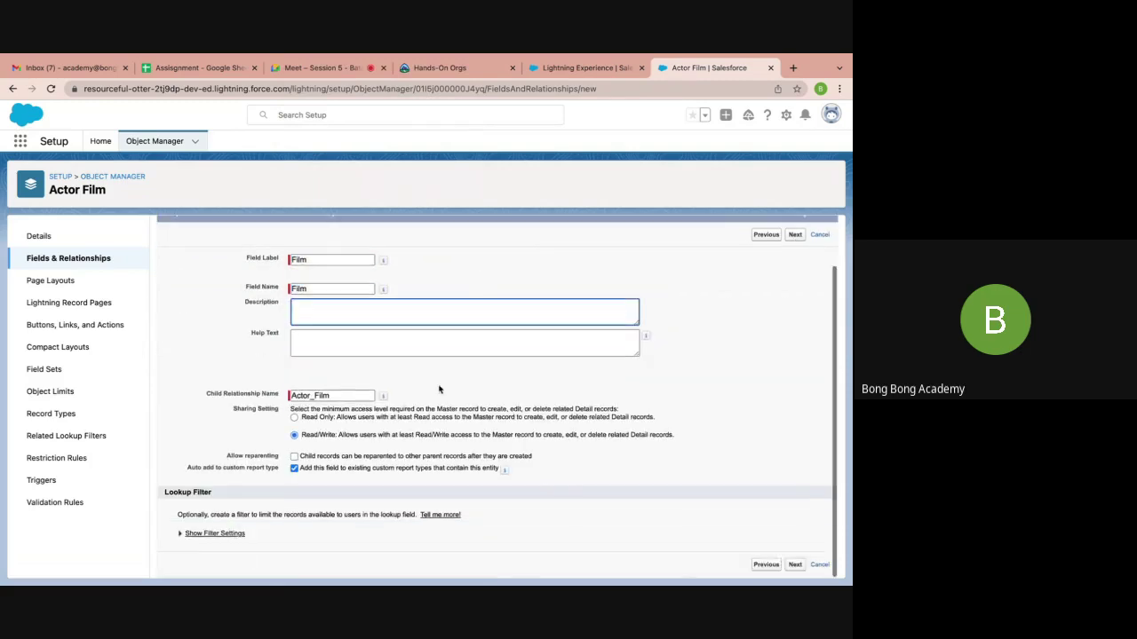
{"action": "left_click", "coordinate": [795, 565]}
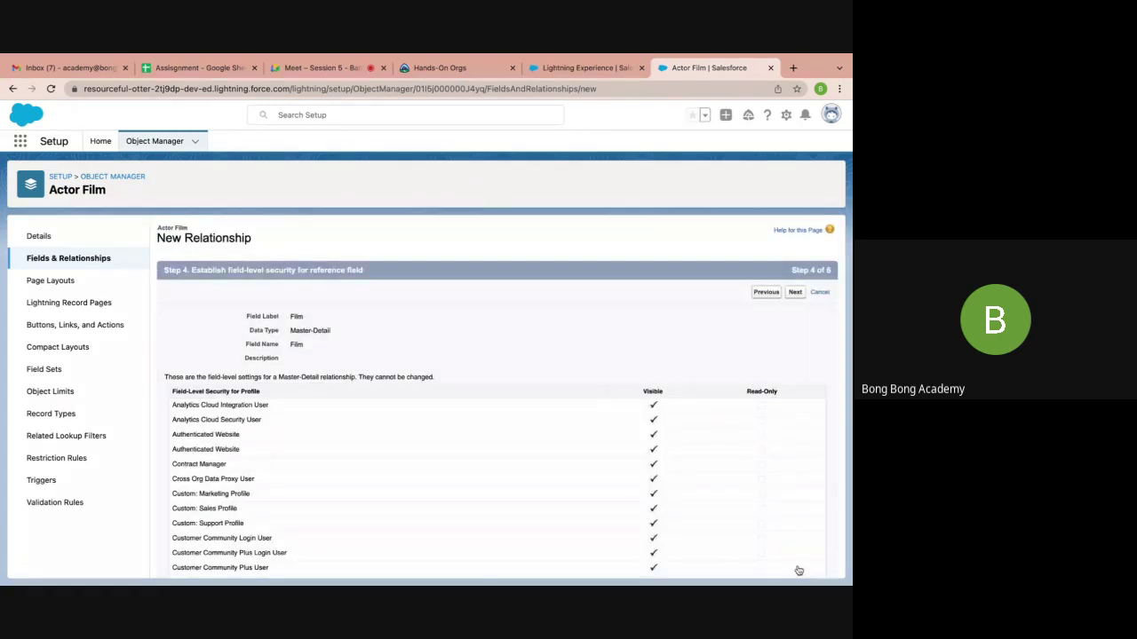
{"action": "left_click", "coordinate": [796, 292]}
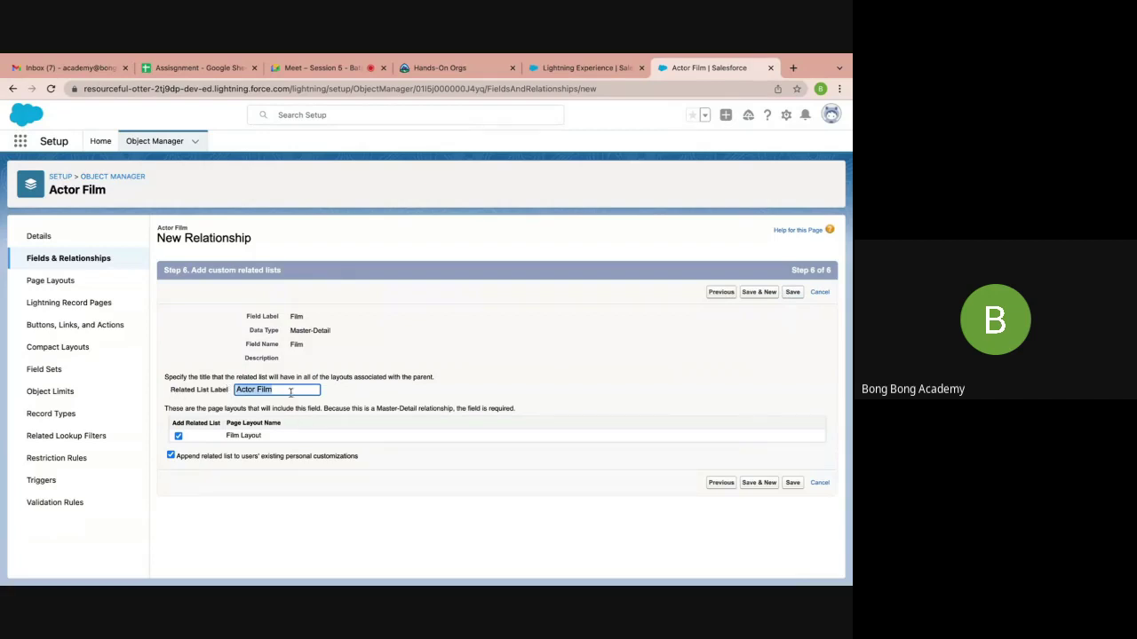
{"action": "left_click", "coordinate": [800, 293]}
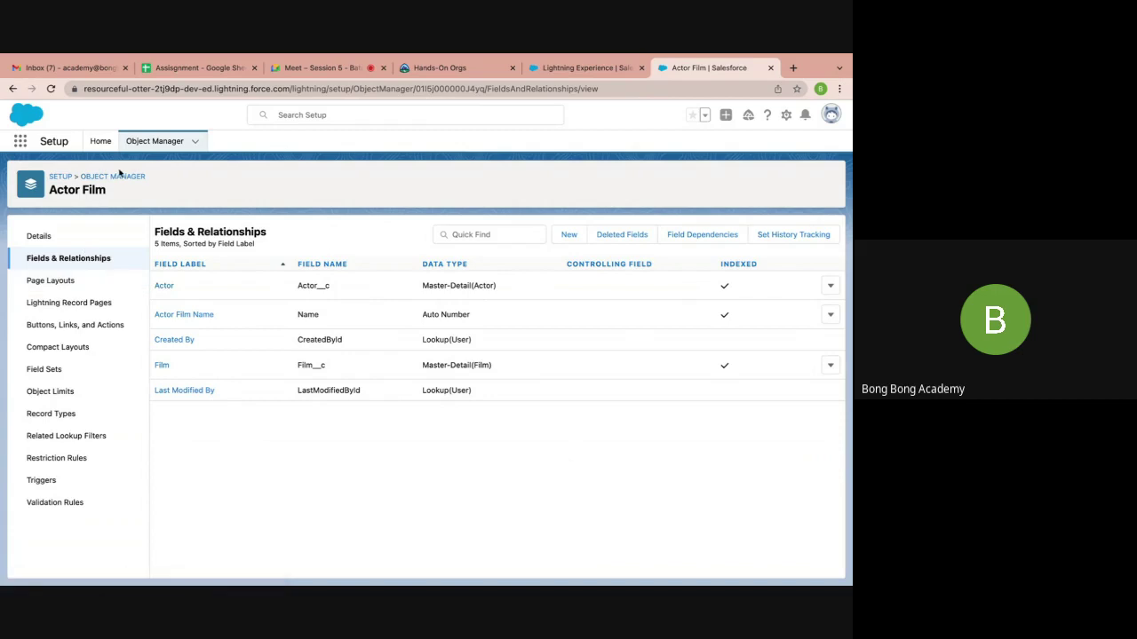
Search the object list for actor and open the Actor object's fields list
{"action": "left_click", "coordinate": [117, 177]}
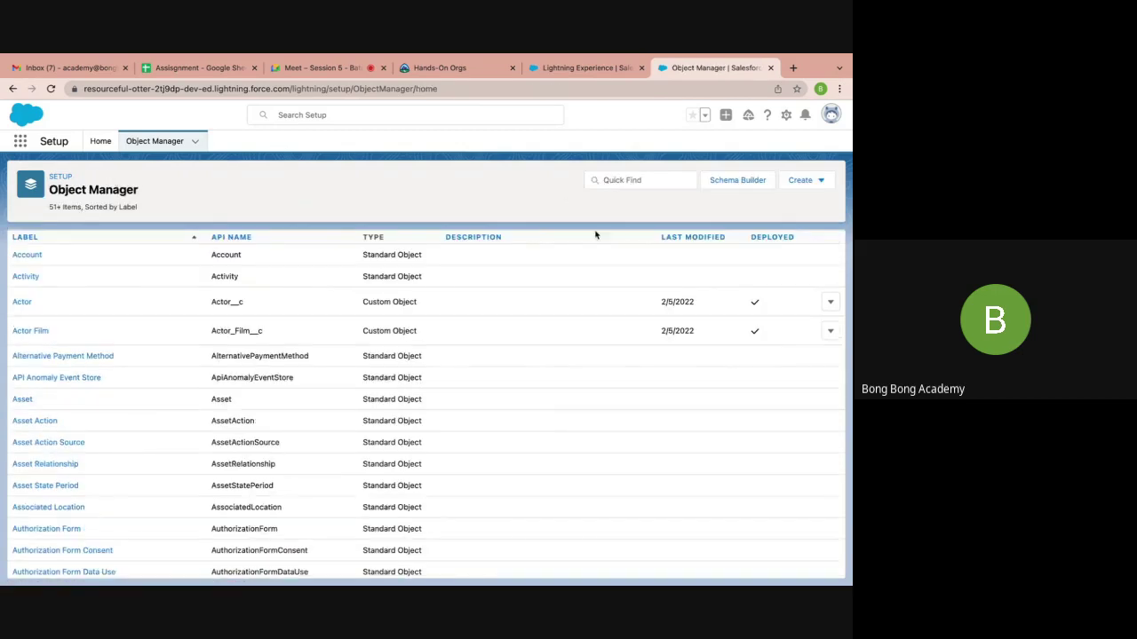
{"action": "left_click", "coordinate": [632, 179]}
{"action": "type", "text": "ac"}
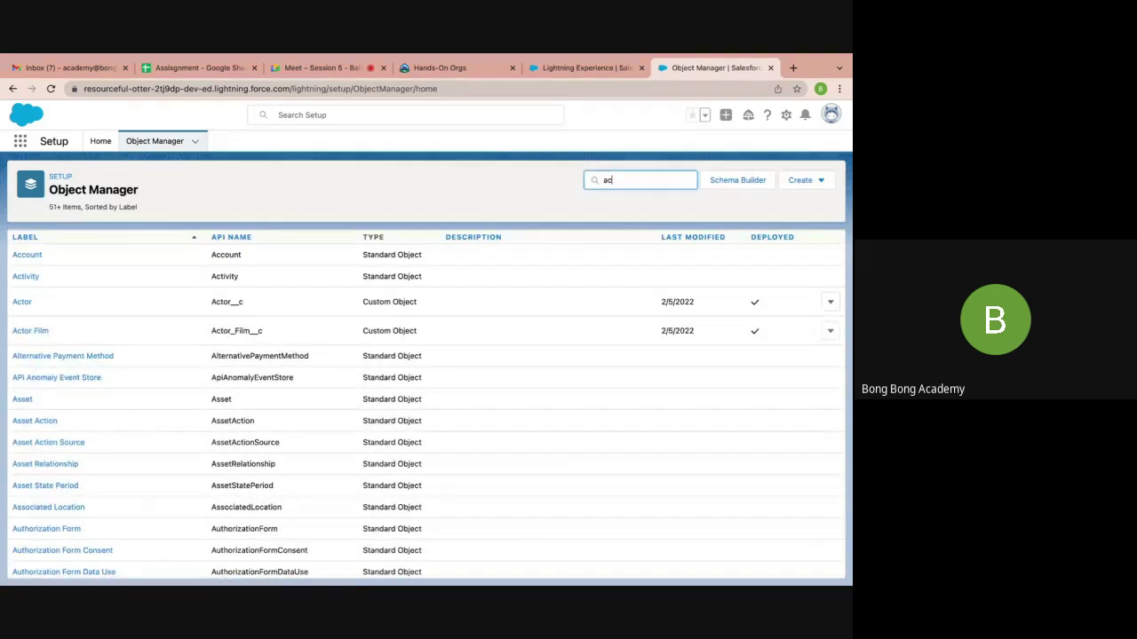
{"action": "type", "text": "tor"}
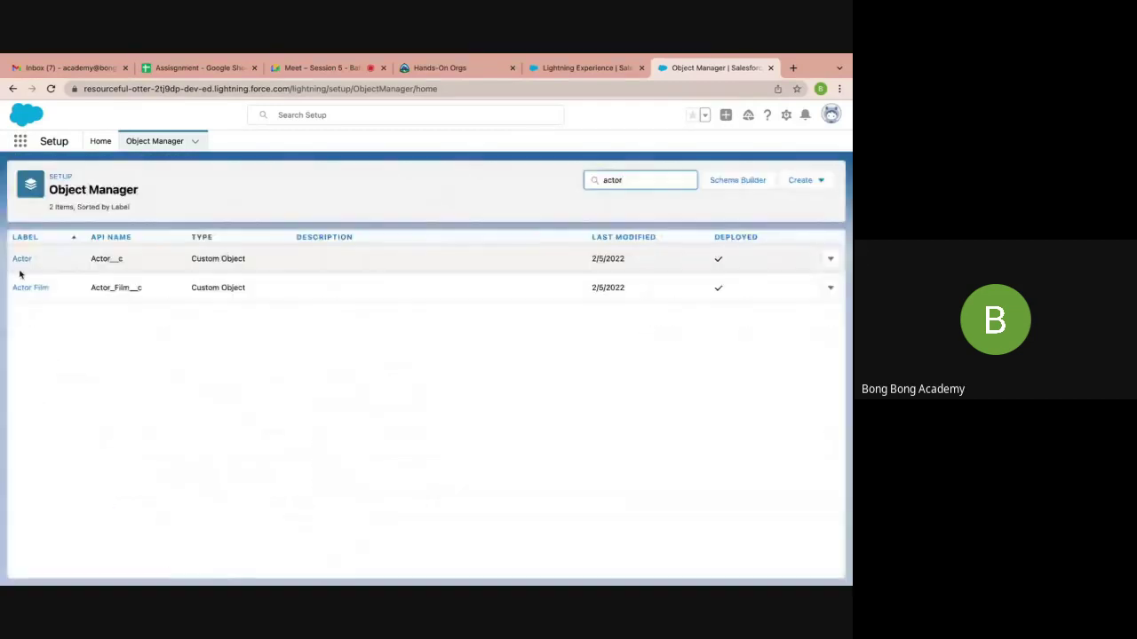
{"action": "left_click", "coordinate": [21, 259]}
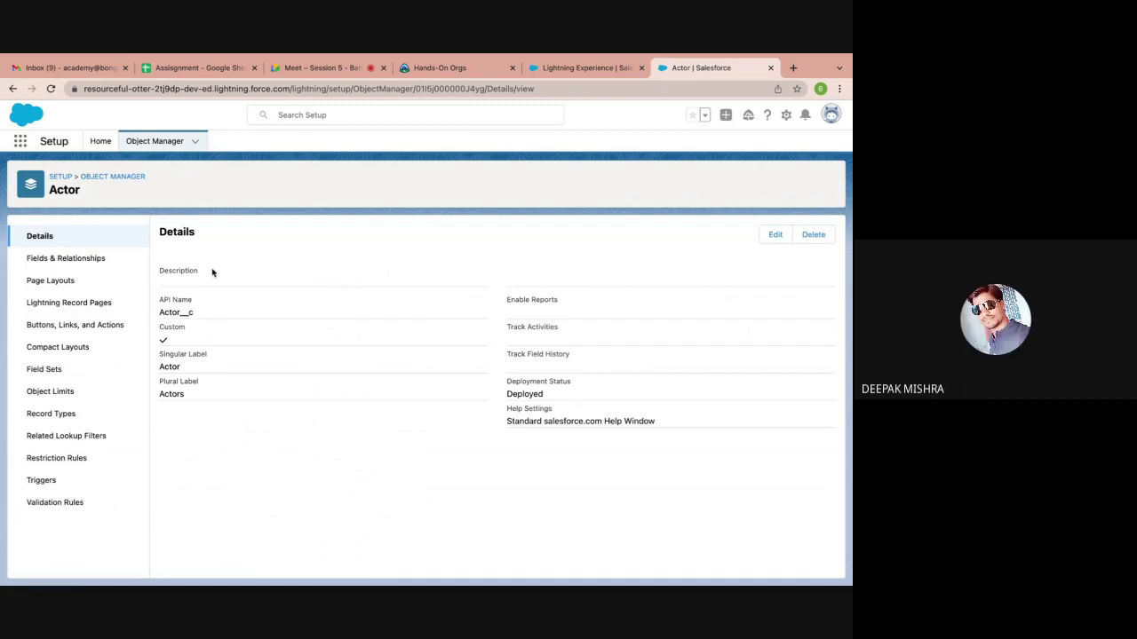
{"action": "left_click", "coordinate": [84, 261]}
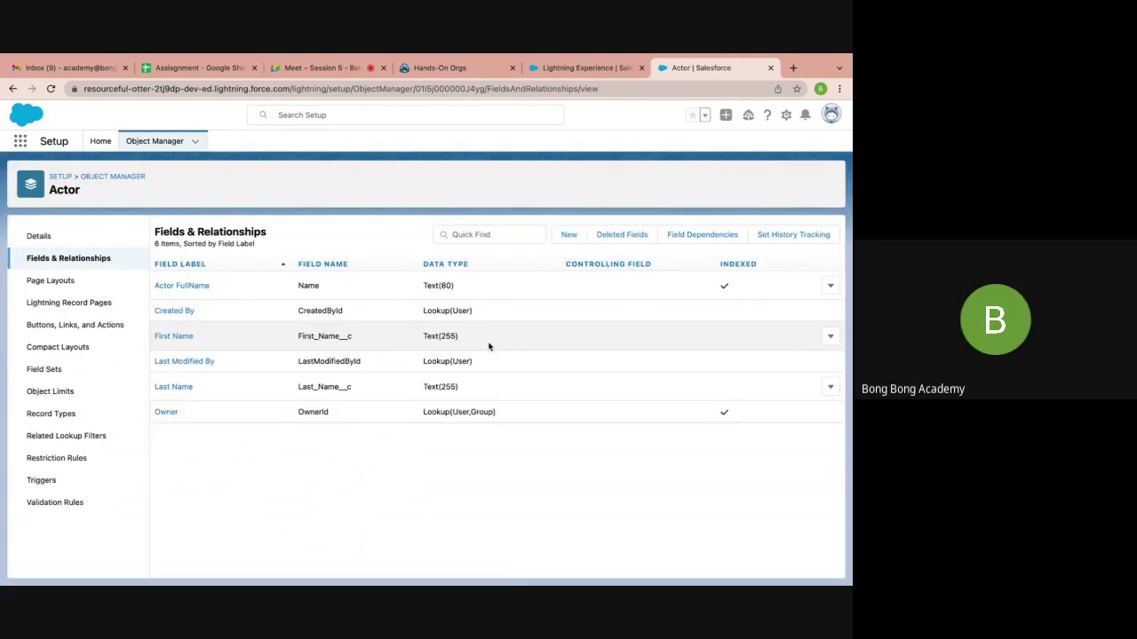
Start a new custom field on the Actor object with the Roll-Up Summary data type
{"action": "left_click", "coordinate": [568, 236]}
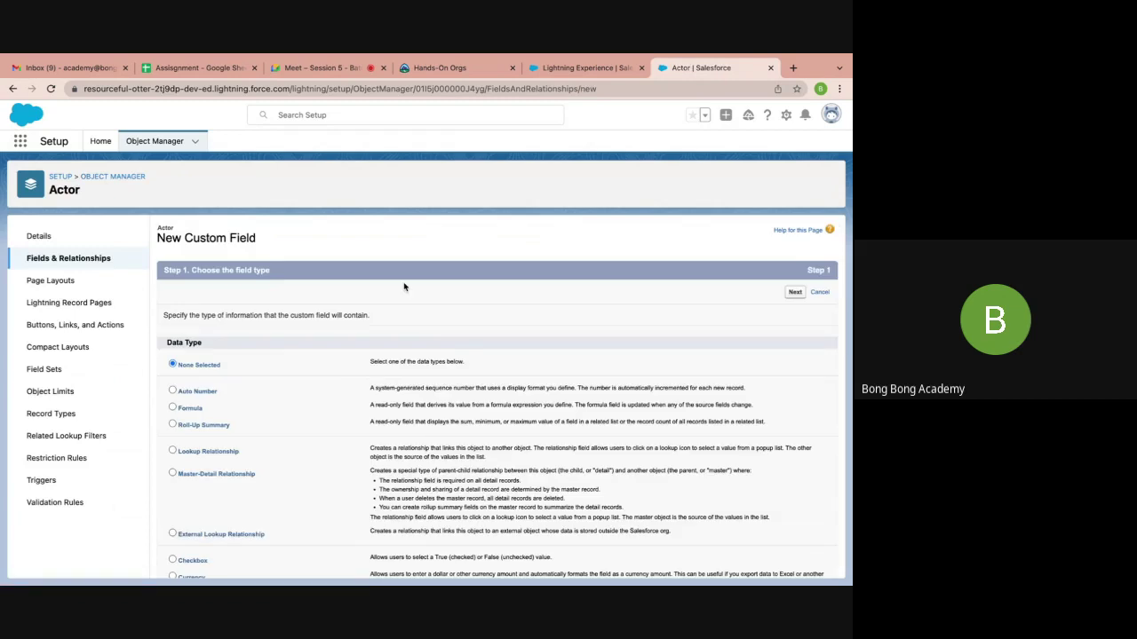
{"action": "scroll", "coordinate": [311, 394], "scroll_direction": "down", "scroll_amount": 2}
{"action": "left_click", "coordinate": [173, 328]}
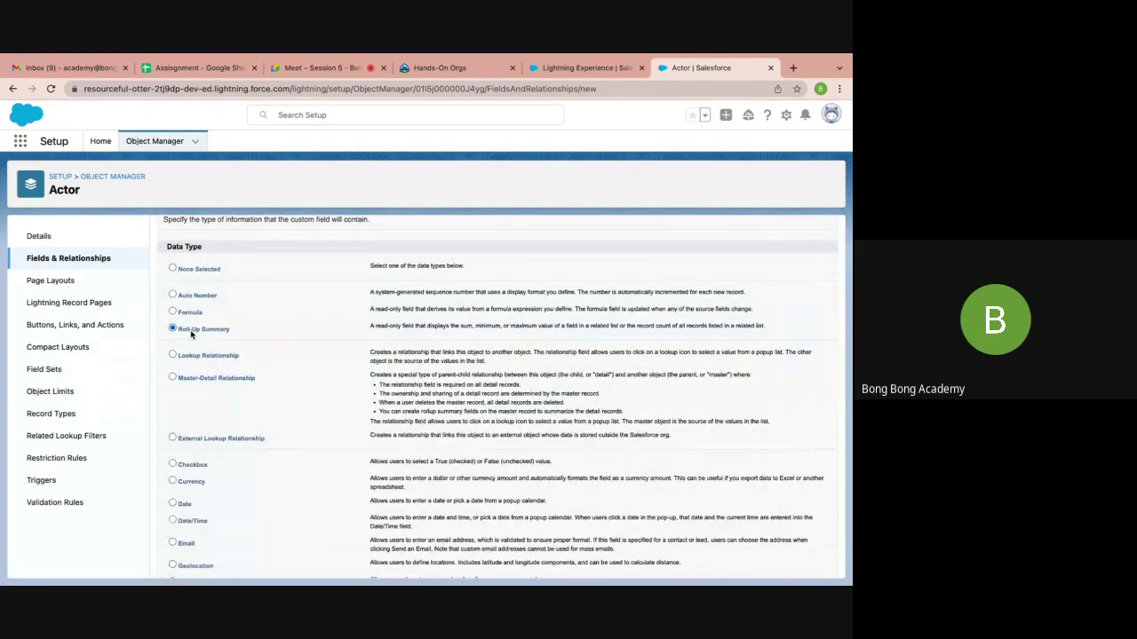
{"action": "scroll", "coordinate": [190, 331], "scroll_direction": "down", "scroll_amount": 10}
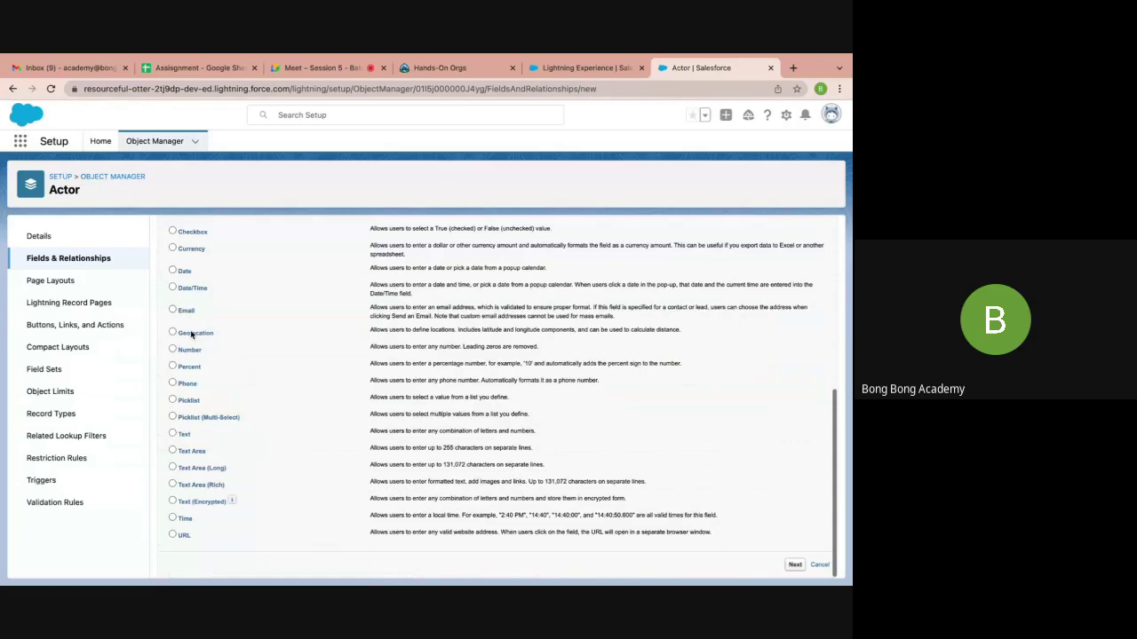
{"action": "left_click", "coordinate": [793, 564]}
Label the roll-up field Film Count with the field name Film_Count, and proceed to its summary calculation
{"action": "left_click", "coordinate": [323, 316]}
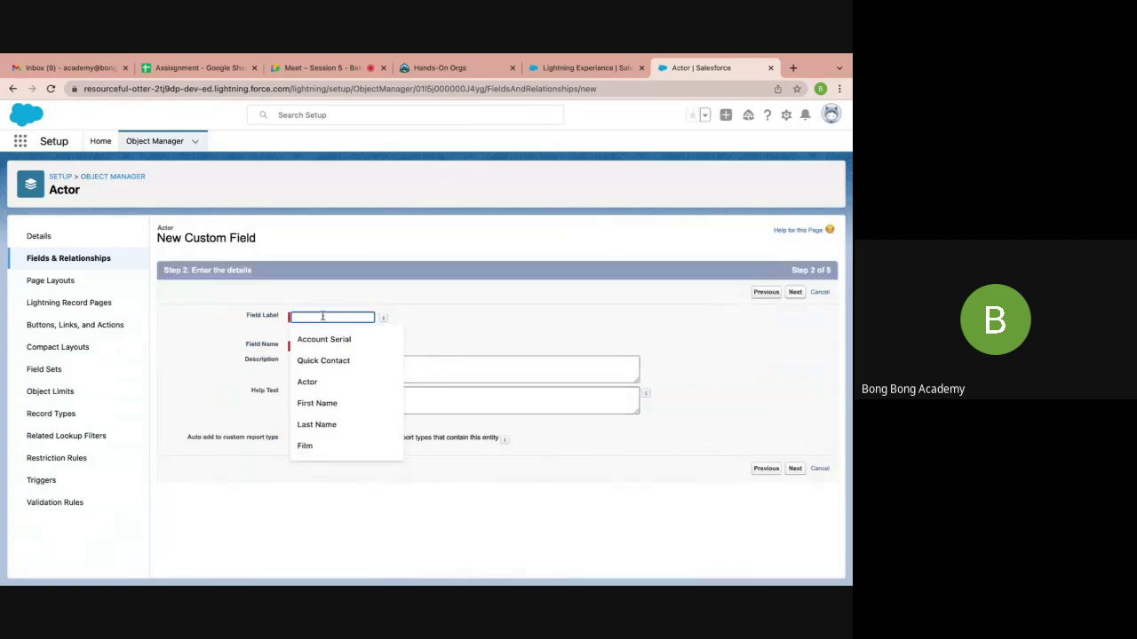
{"action": "type", "text": "Film Coun"}
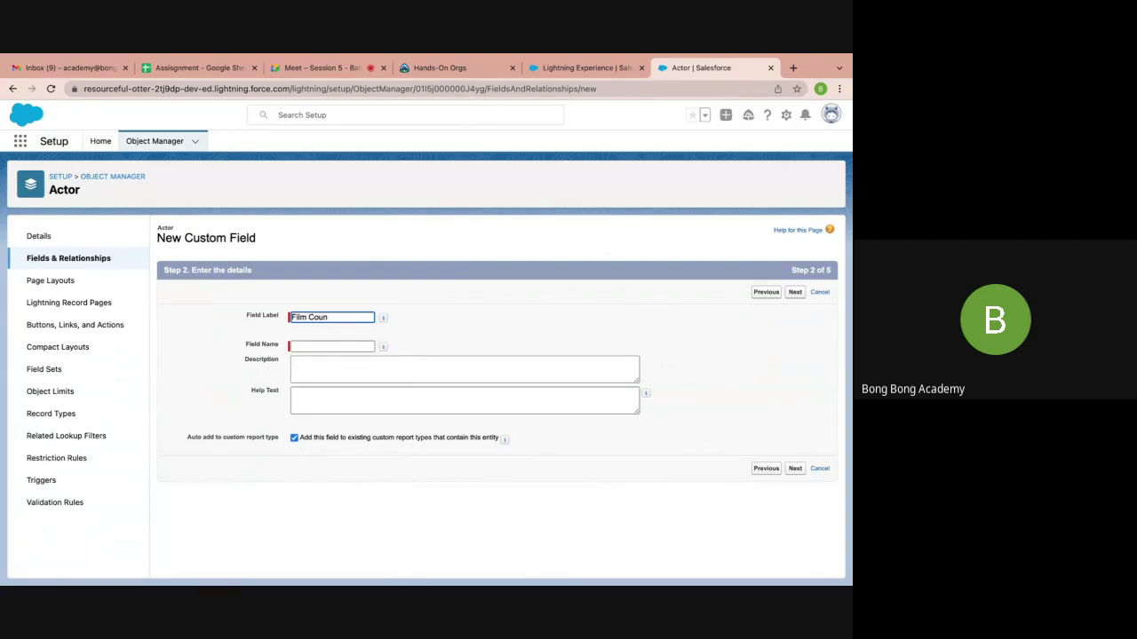
{"action": "type", "text": "t"}
{"action": "left_click", "coordinate": [346, 347]}
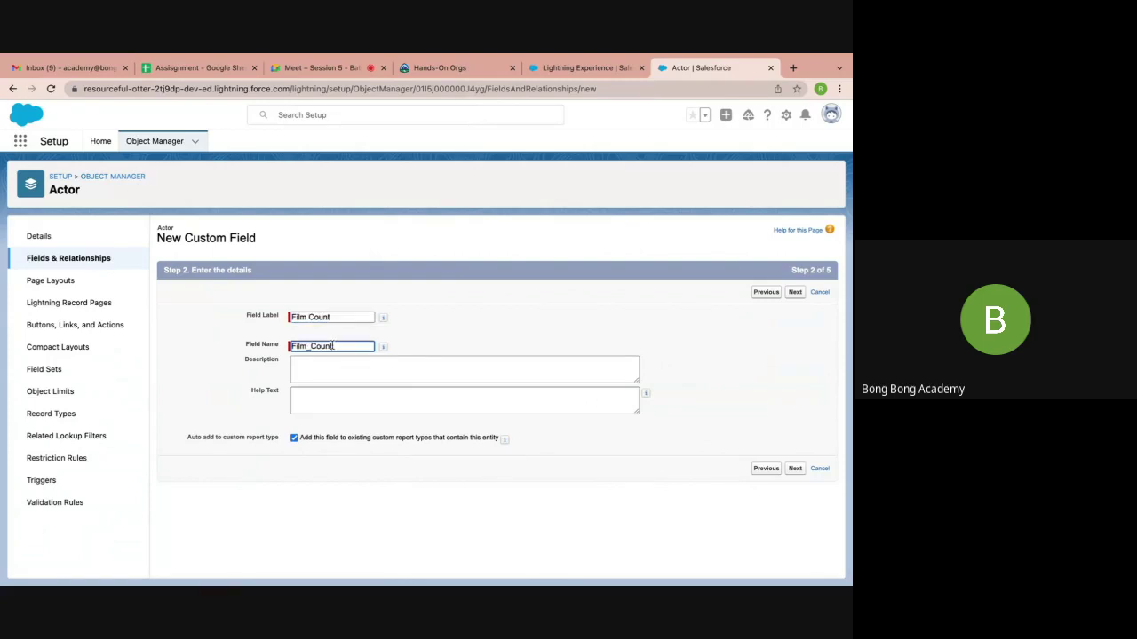
{"action": "left_click", "coordinate": [794, 470]}
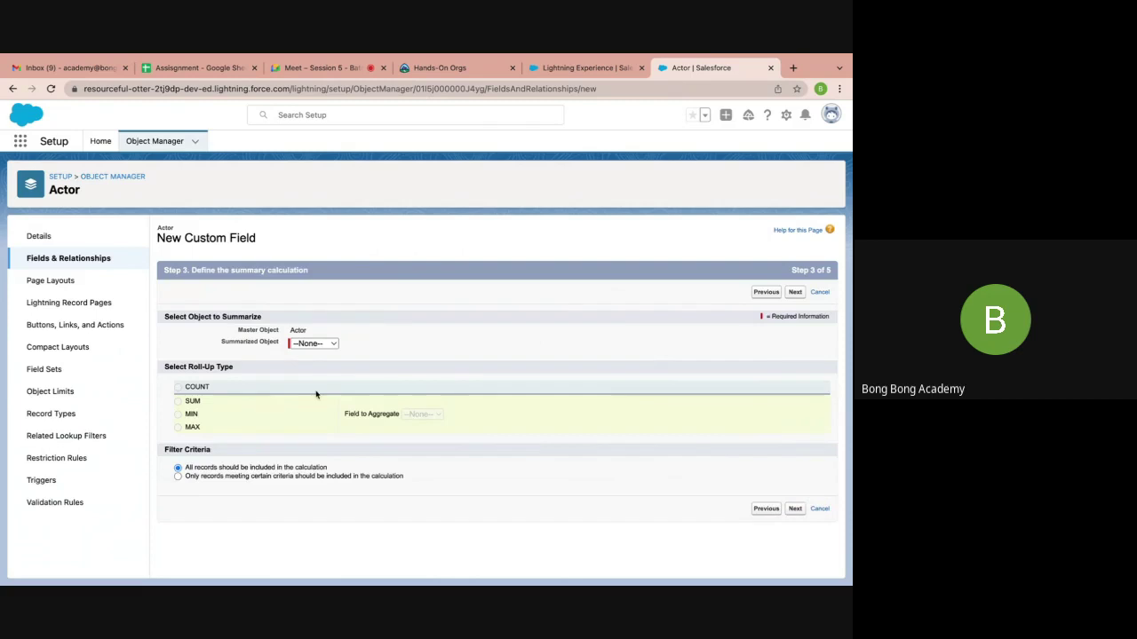
Set the Film Count roll-up to COUNT Actor Film records, make it visible to all profiles, and save it on the Actor Layout
{"action": "left_click", "coordinate": [306, 344]}
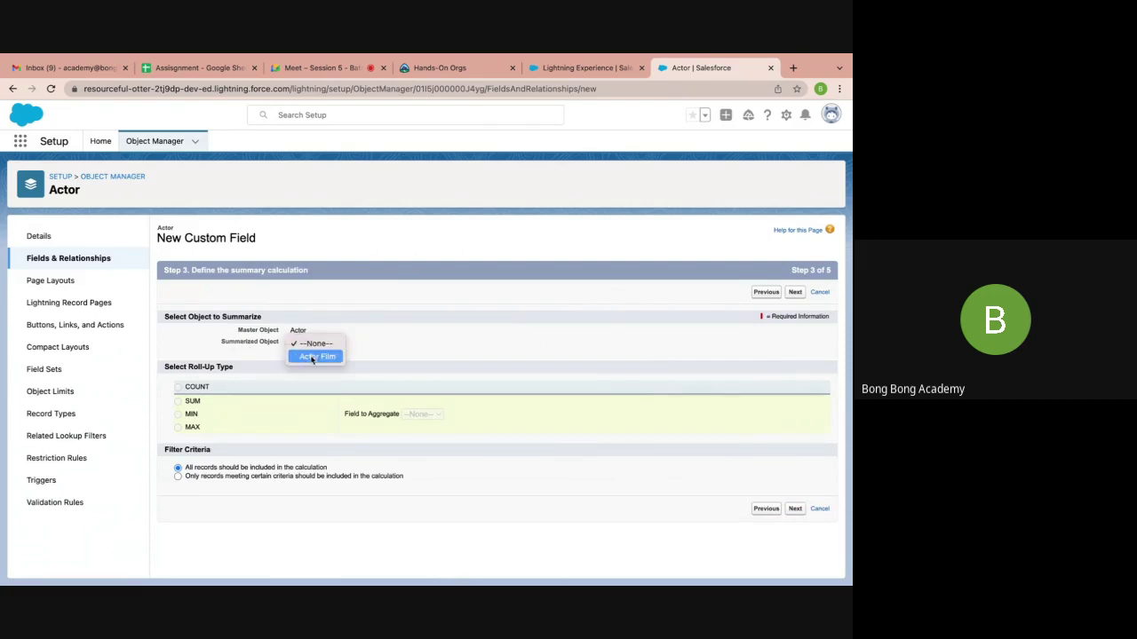
{"action": "left_click", "coordinate": [312, 357]}
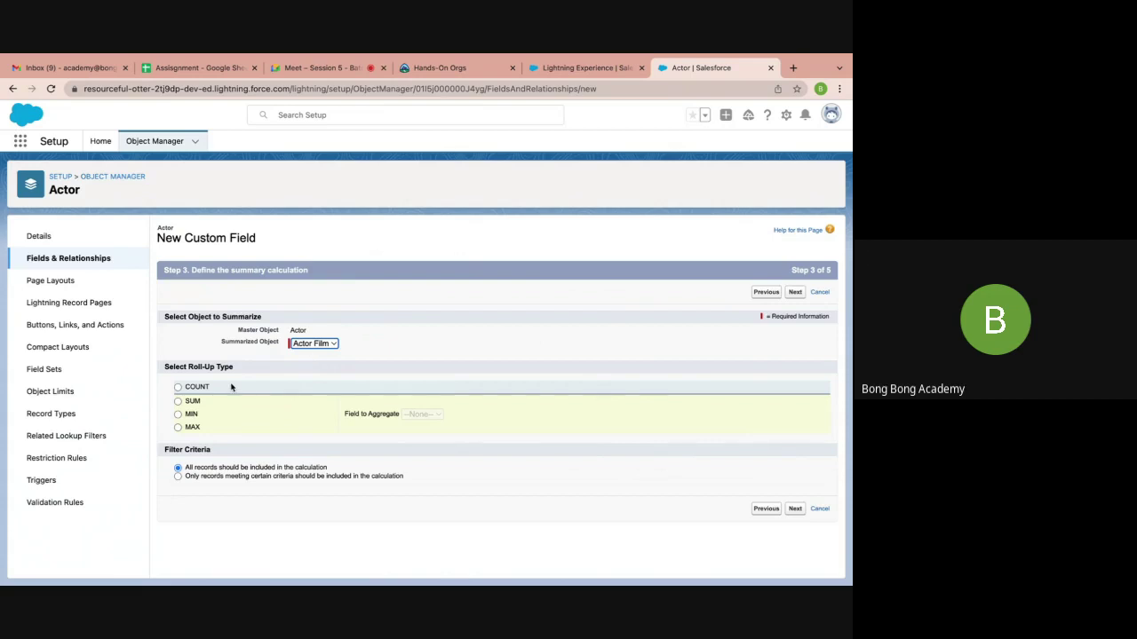
{"action": "left_click", "coordinate": [179, 390]}
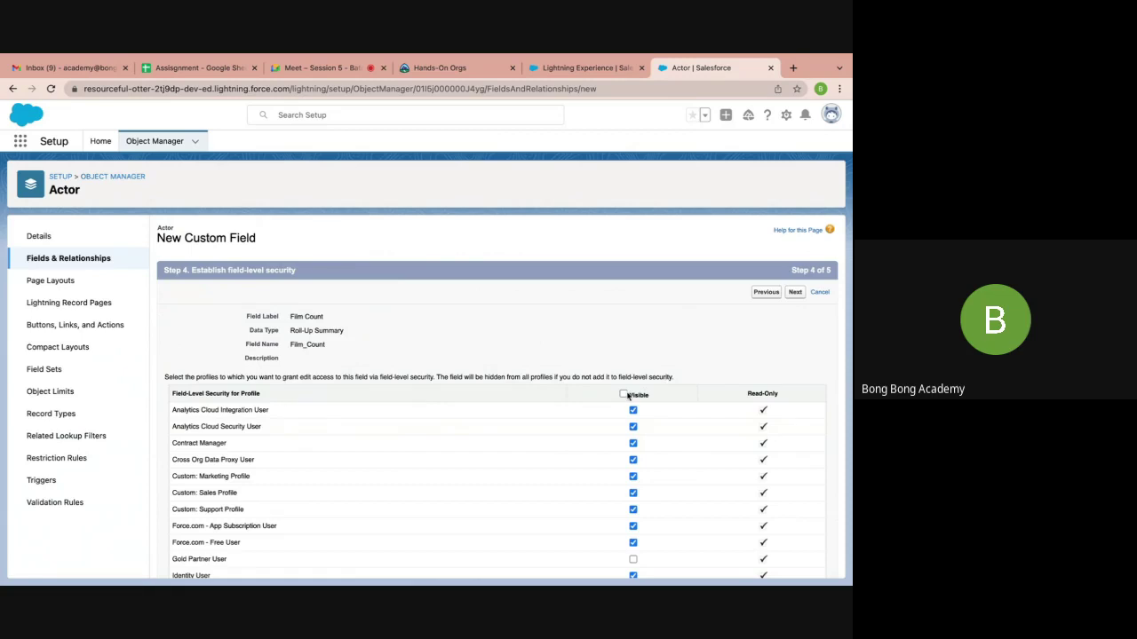
{"action": "left_click", "coordinate": [624, 394]}
{"action": "left_click", "coordinate": [793, 296]}
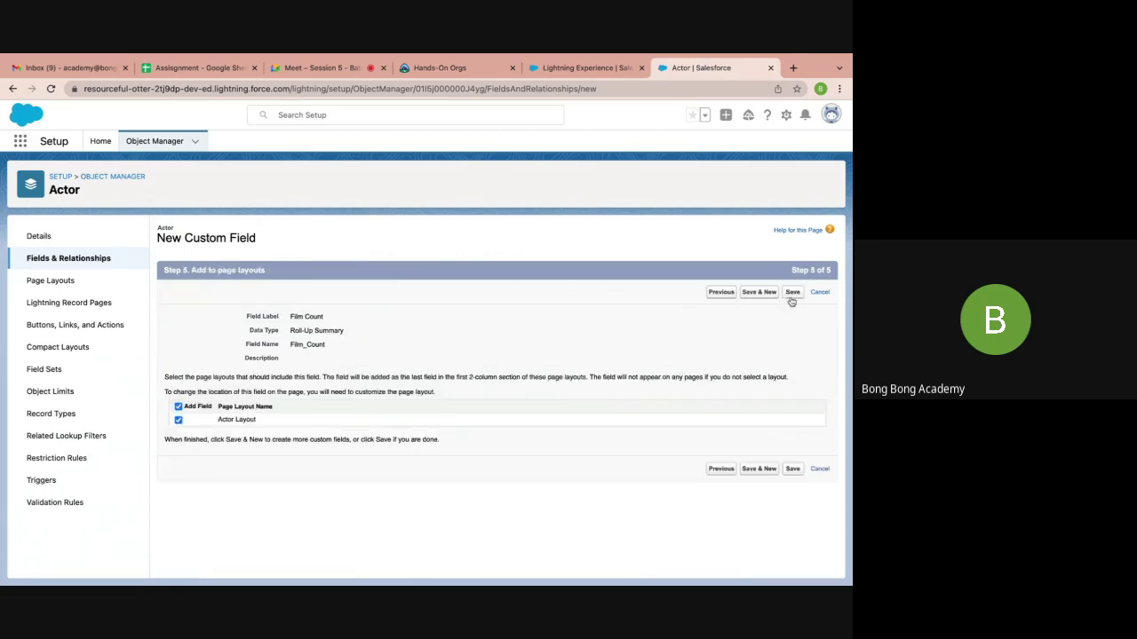
{"action": "left_click", "coordinate": [791, 294]}
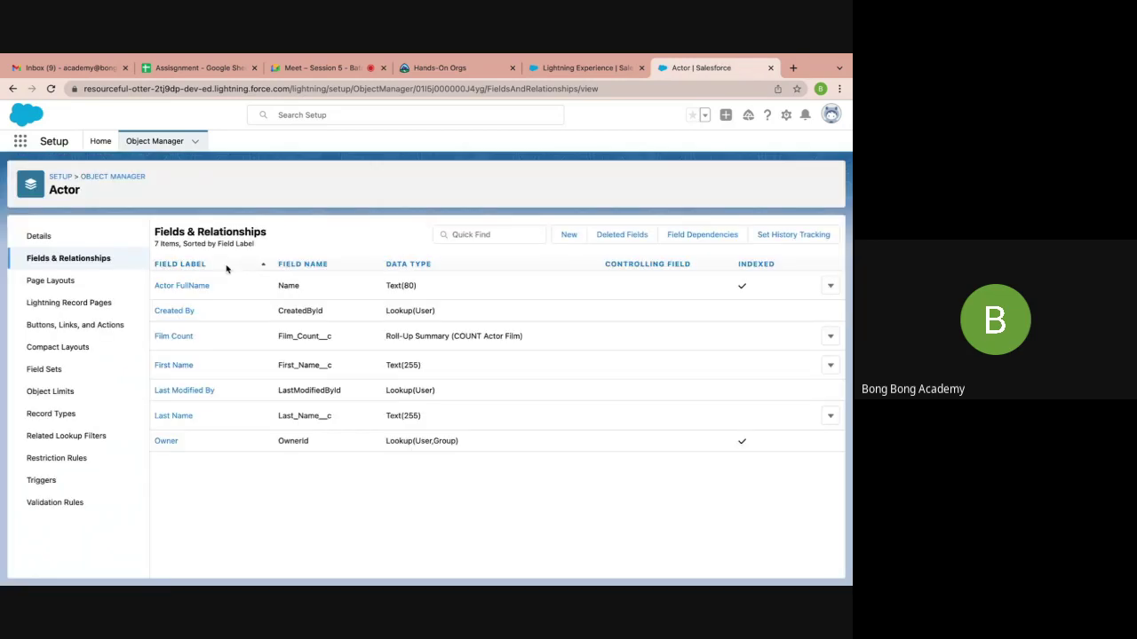
Search the object list for Film and open the Film object's fields list
{"action": "left_click", "coordinate": [110, 176]}
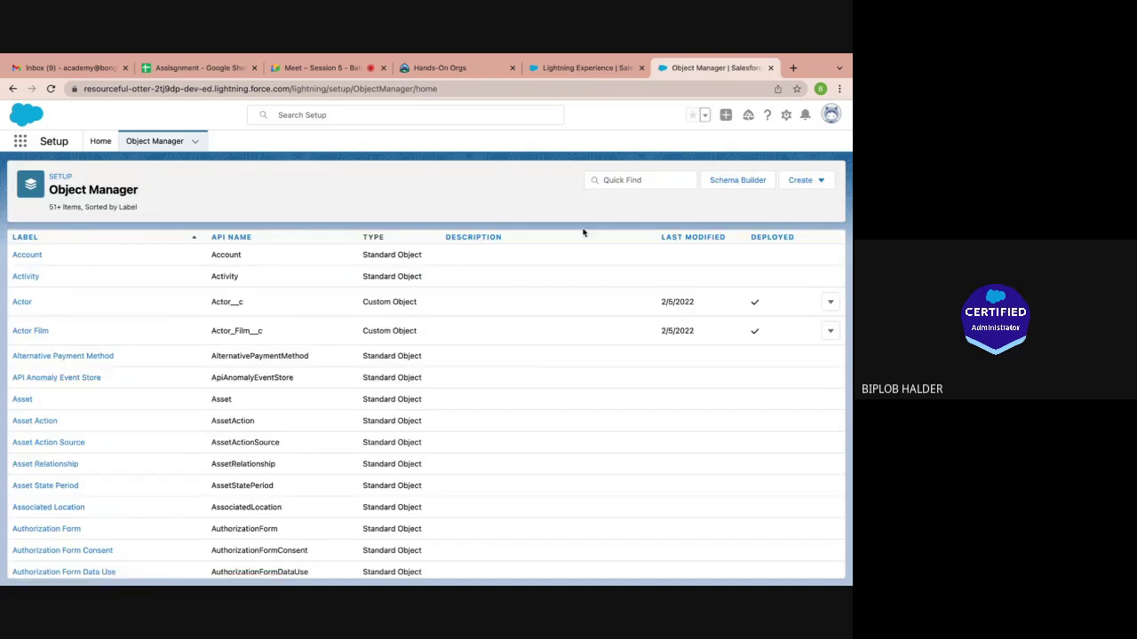
{"action": "left_click", "coordinate": [612, 182]}
{"action": "type", "text": "Fil"}
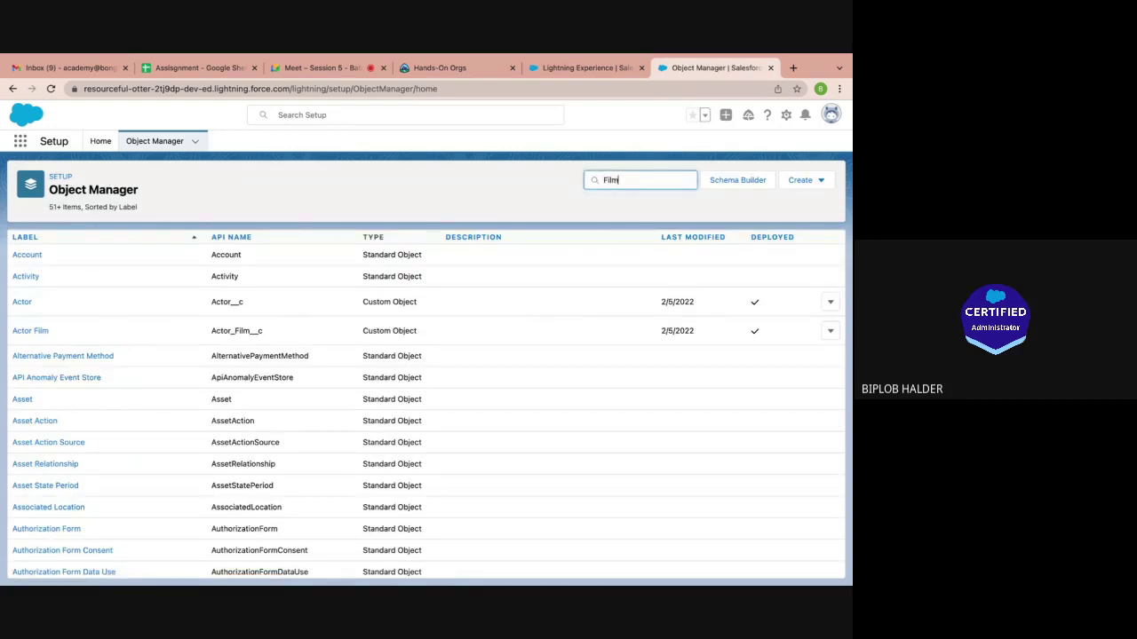
{"action": "type", "text": "m"}
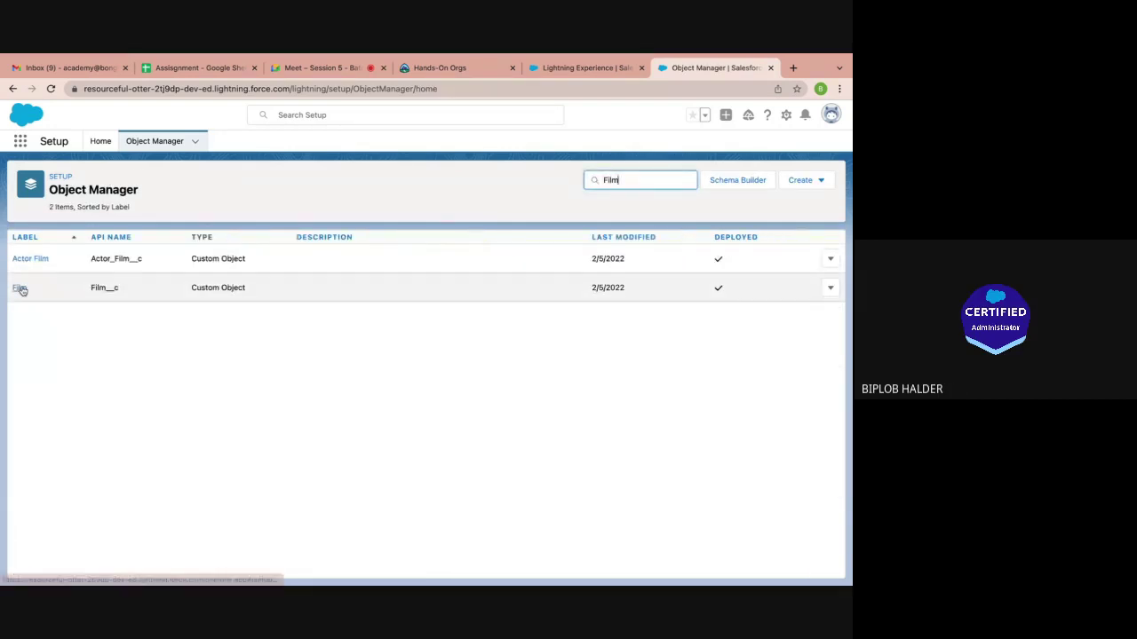
{"action": "left_click", "coordinate": [21, 288]}
{"action": "left_click", "coordinate": [85, 256]}
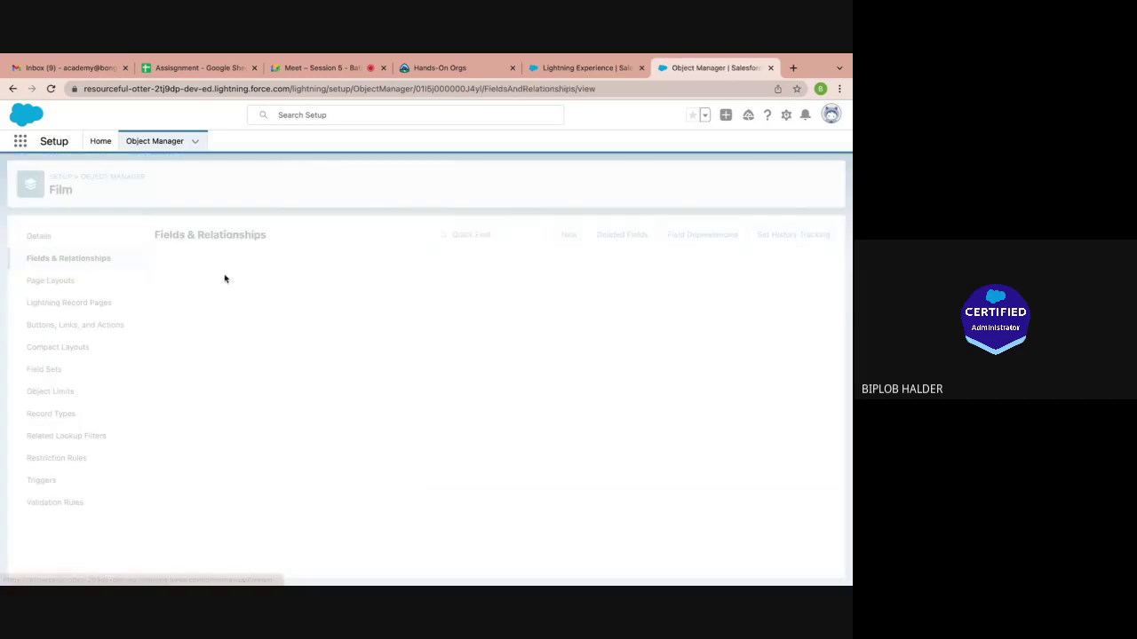
Start a new custom field on the Film object with the Roll-Up Summary data type
{"action": "left_click", "coordinate": [569, 234]}
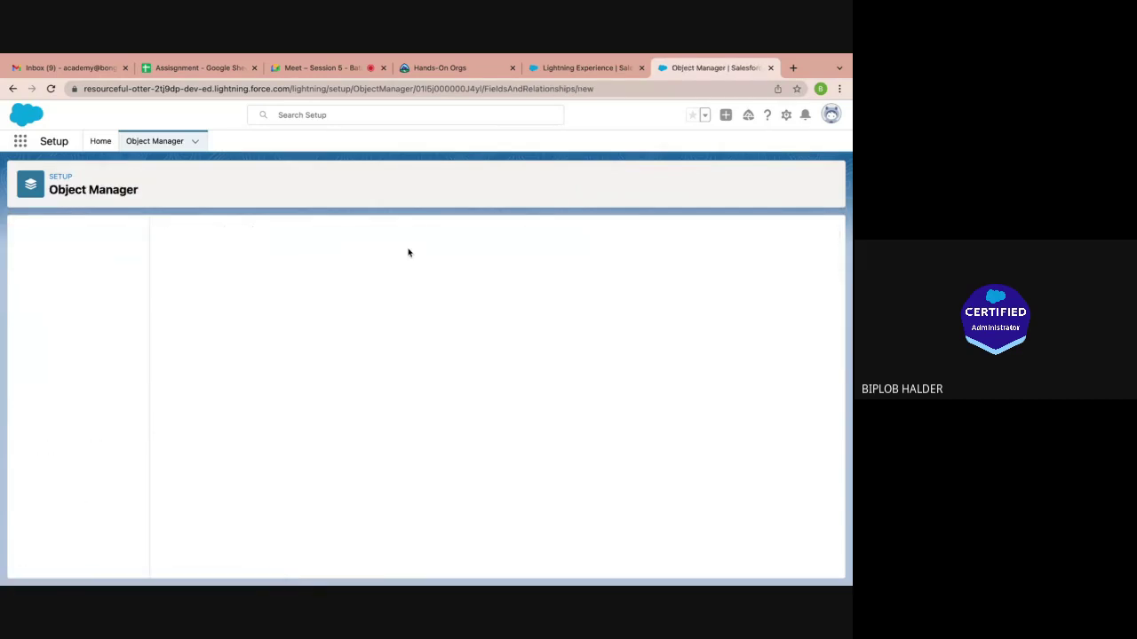
{"action": "scroll", "coordinate": [310, 367], "scroll_direction": "down", "scroll_amount": 3}
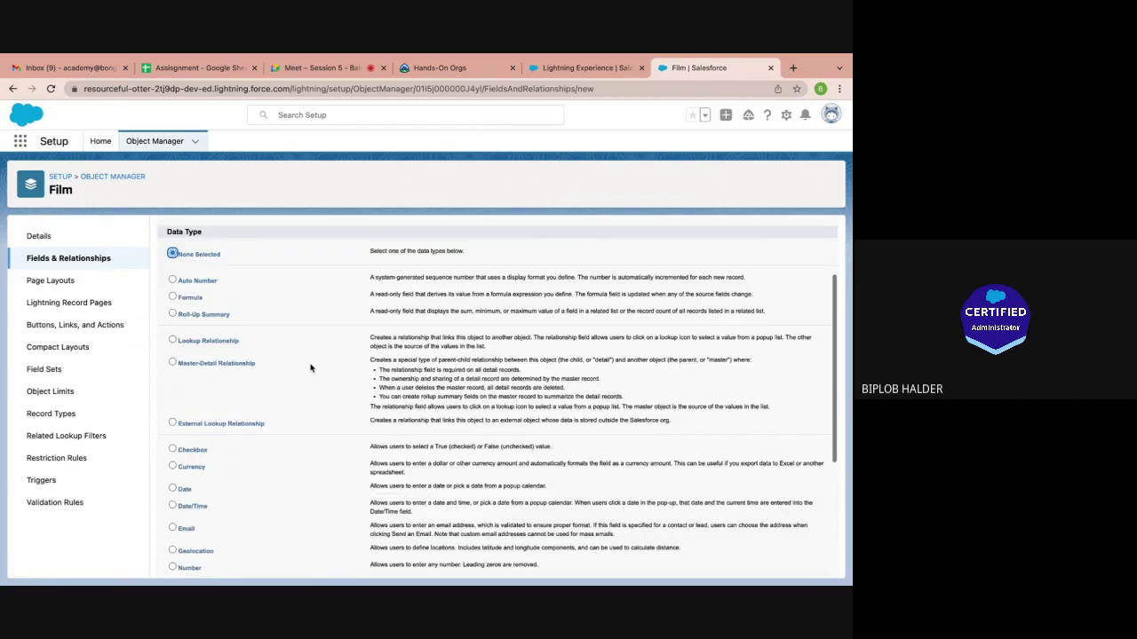
{"action": "scroll", "coordinate": [310, 368], "scroll_direction": "down", "scroll_amount": 3}
{"action": "scroll", "coordinate": [309, 368], "scroll_direction": "up", "scroll_amount": 2}
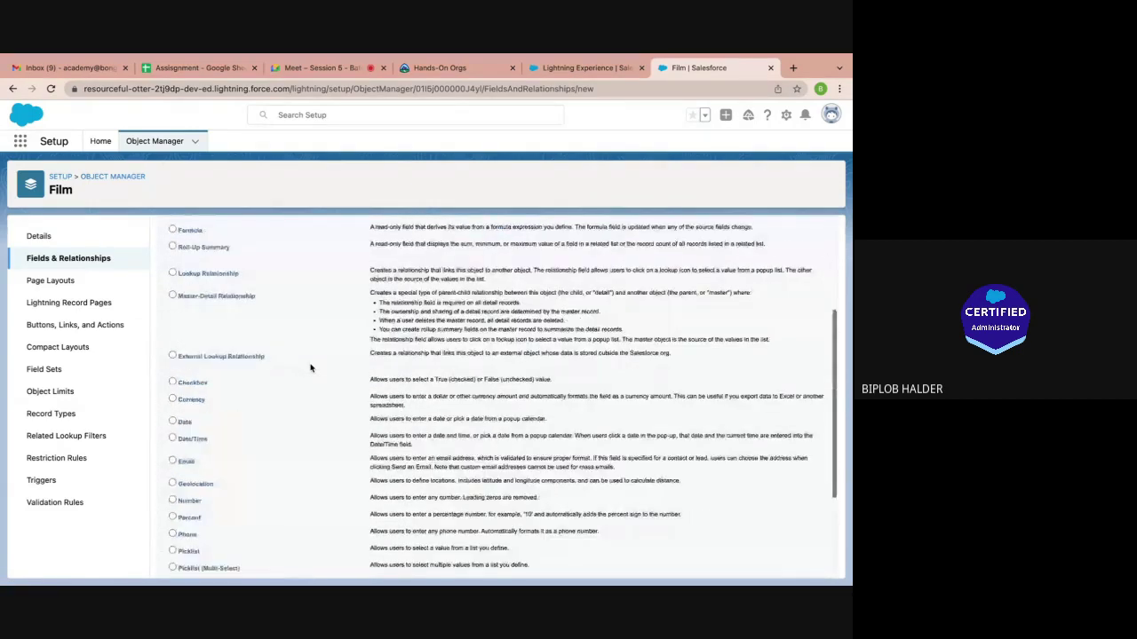
{"action": "scroll", "coordinate": [310, 368], "scroll_direction": "up", "scroll_amount": 1}
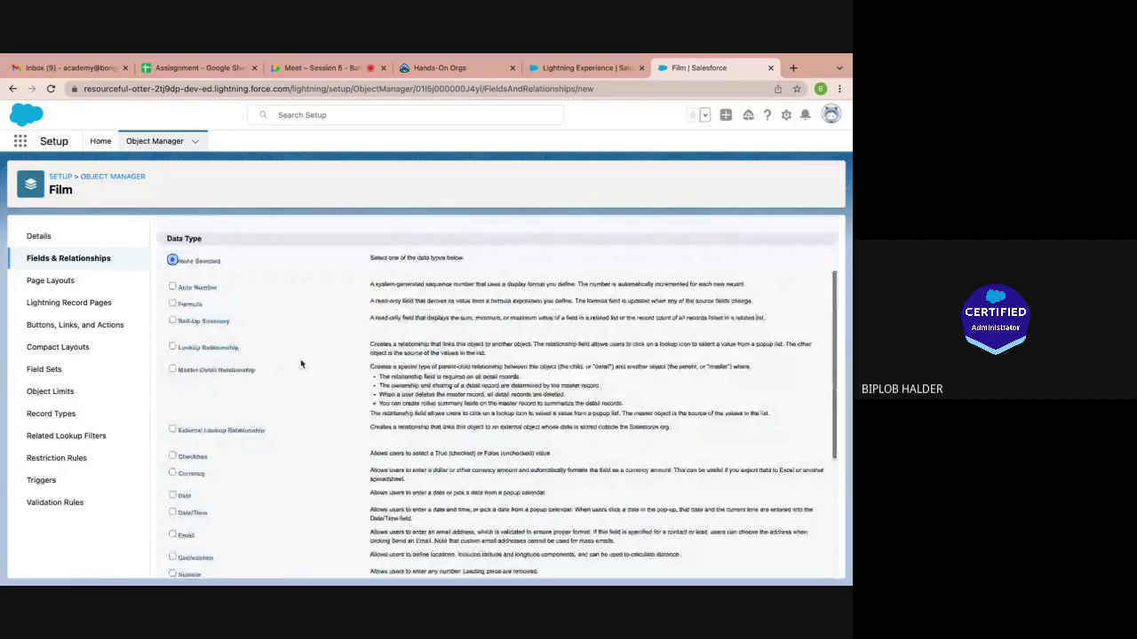
{"action": "left_click", "coordinate": [173, 371]}
{"action": "scroll", "coordinate": [612, 456], "scroll_direction": "down", "scroll_amount": 10}
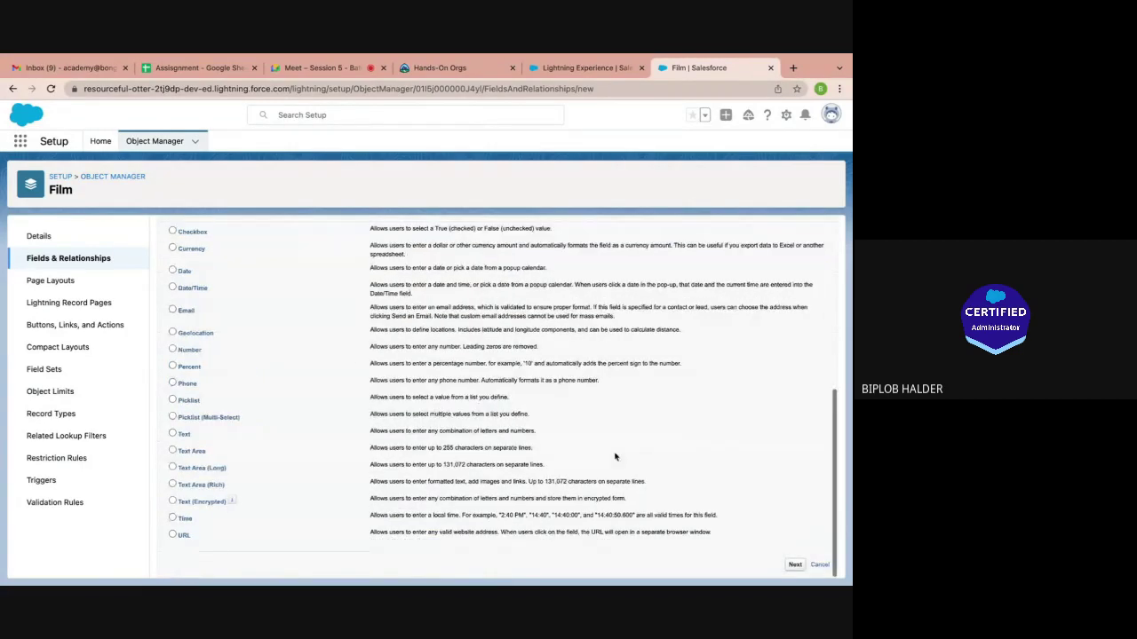
{"action": "left_click", "coordinate": [797, 566]}
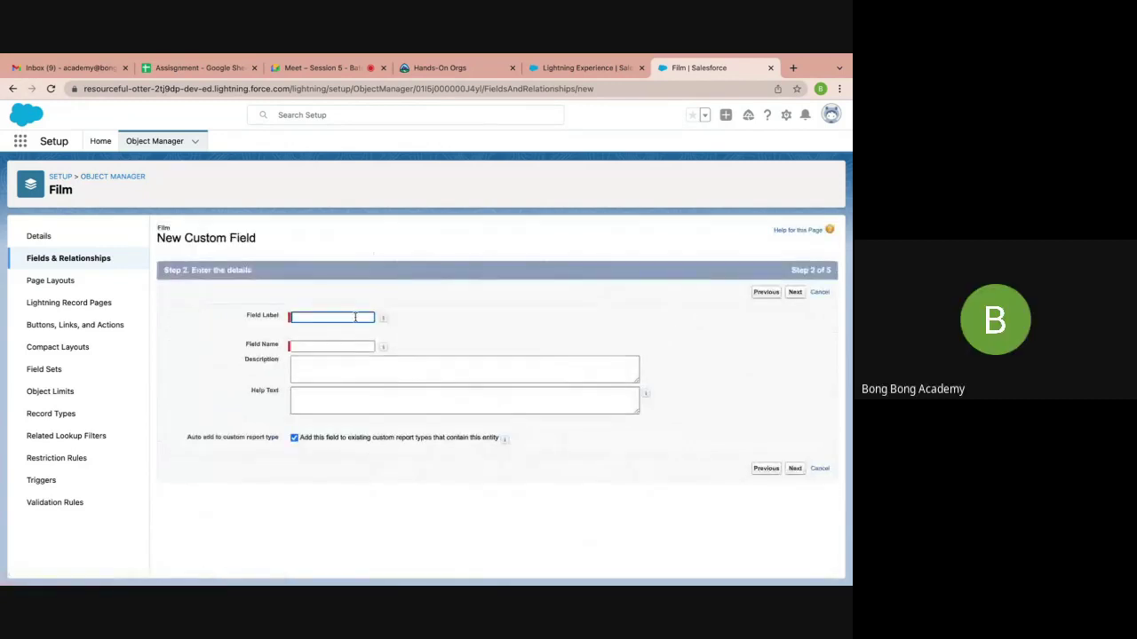
Label the roll-up field Actor Count with the field name Actor_Count, and proceed to its summary calculation
{"action": "type", "text": "Act"}
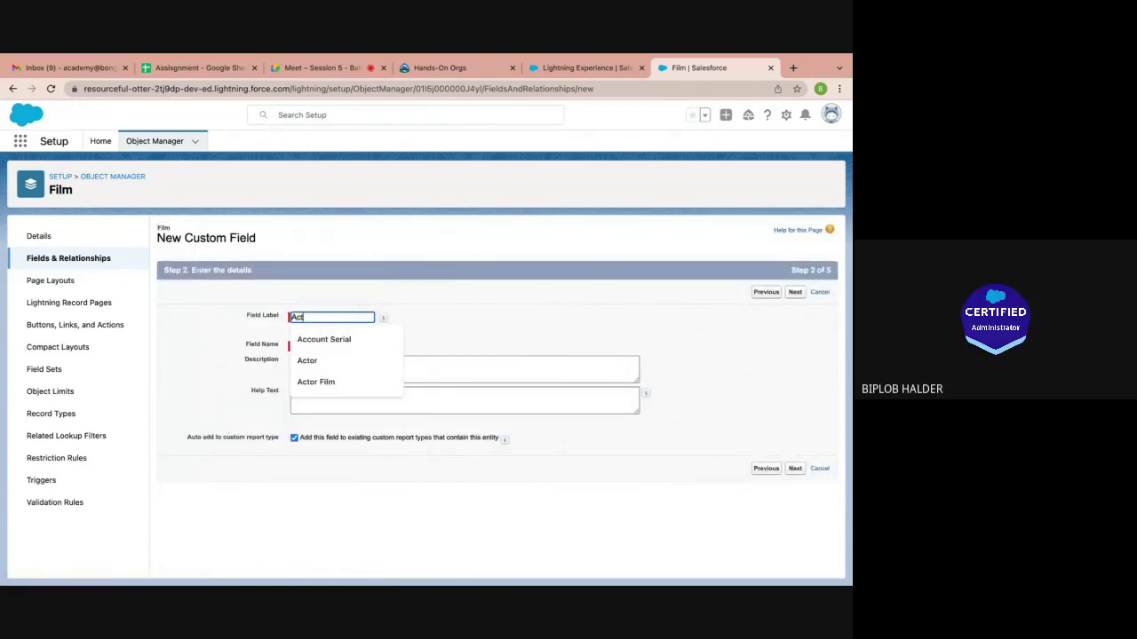
{"action": "type", "text": "or Count"}
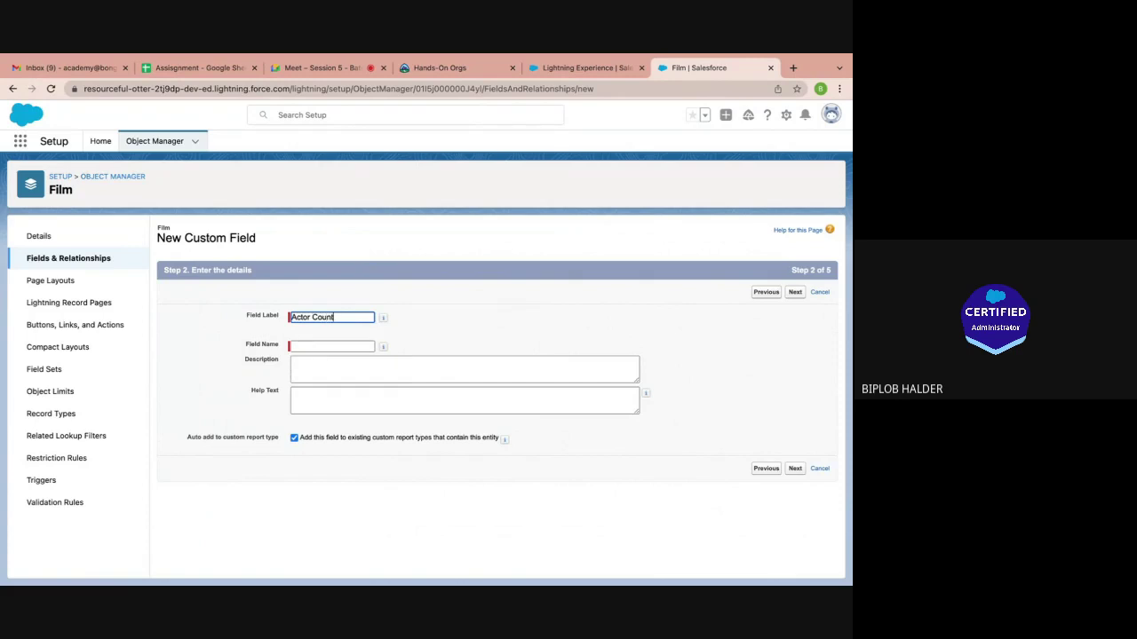
{"action": "left_click", "coordinate": [344, 343]}
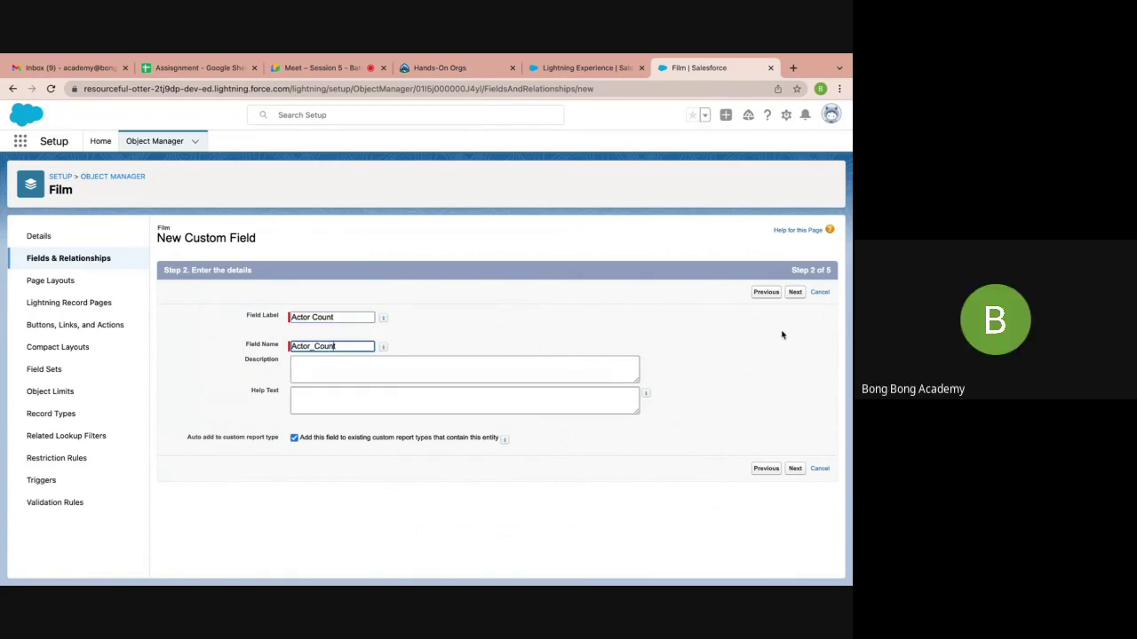
{"action": "left_click", "coordinate": [795, 292]}
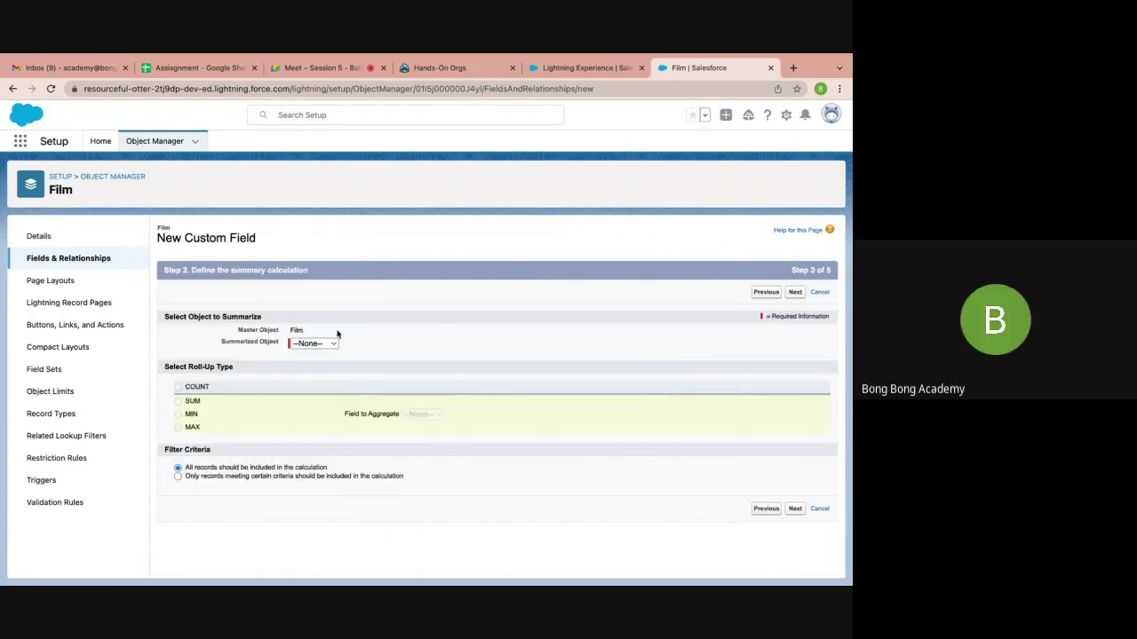
Set the Actor Count roll-up to COUNT all Actor Film records and save the field on the Film Layout
{"action": "left_click", "coordinate": [305, 344]}
{"action": "left_click", "coordinate": [308, 356]}
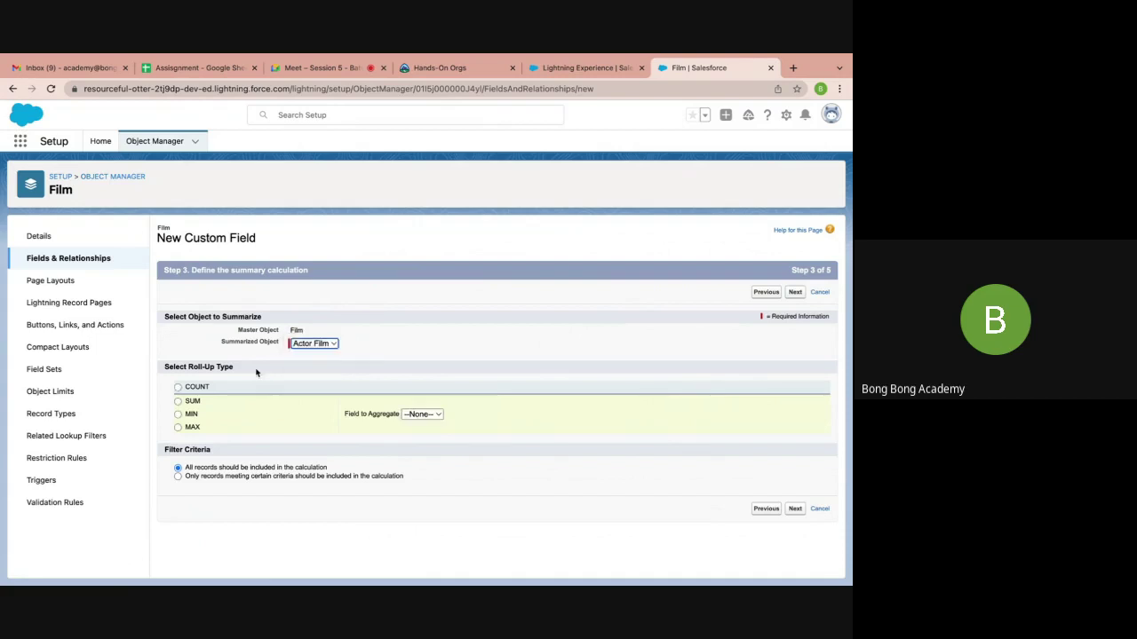
{"action": "left_click", "coordinate": [178, 388]}
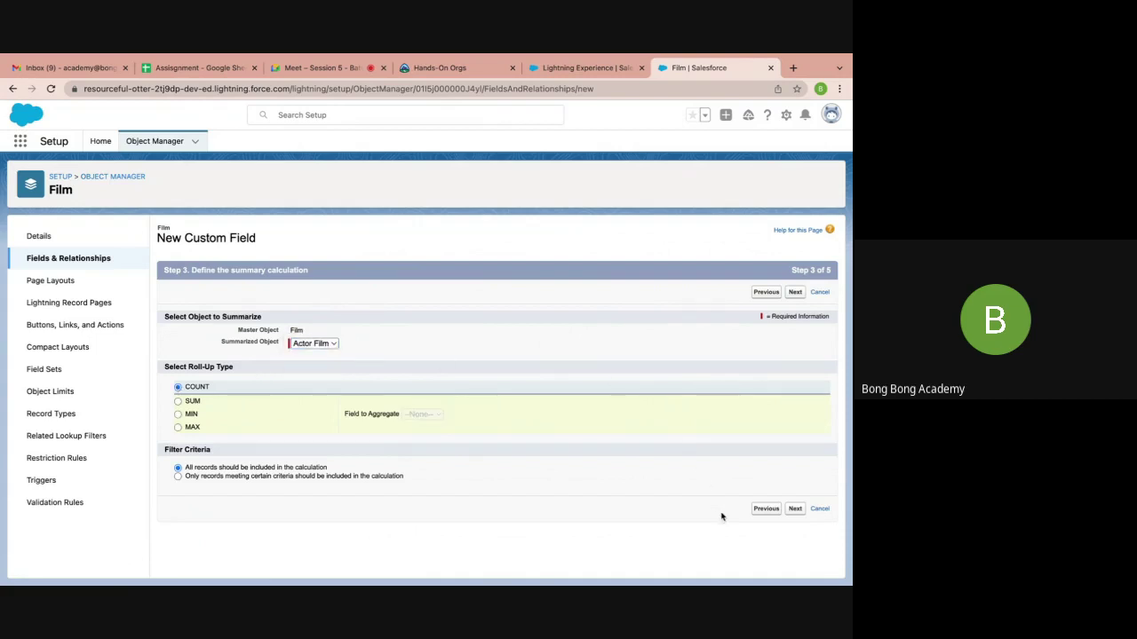
{"action": "left_click", "coordinate": [794, 509]}
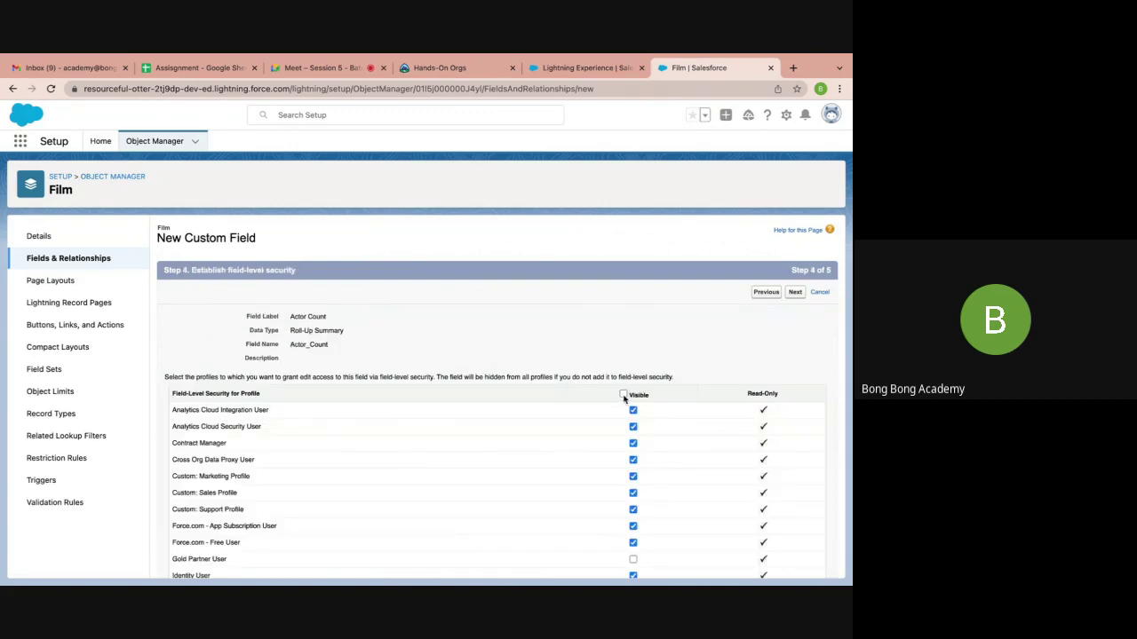
{"action": "left_click", "coordinate": [795, 293]}
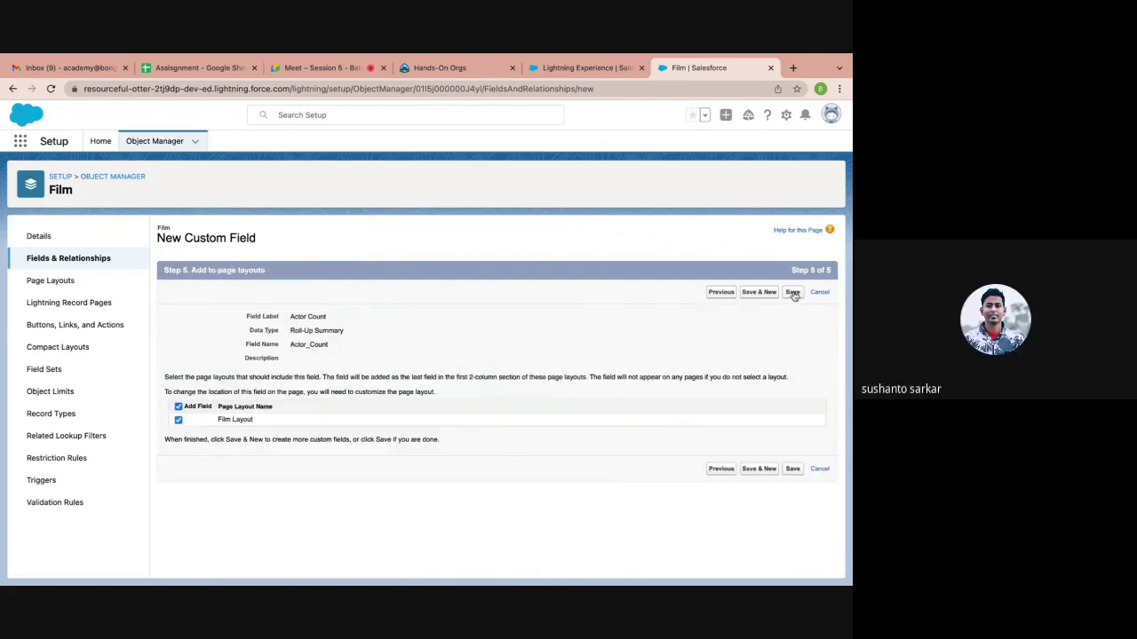
{"action": "left_click", "coordinate": [792, 293]}
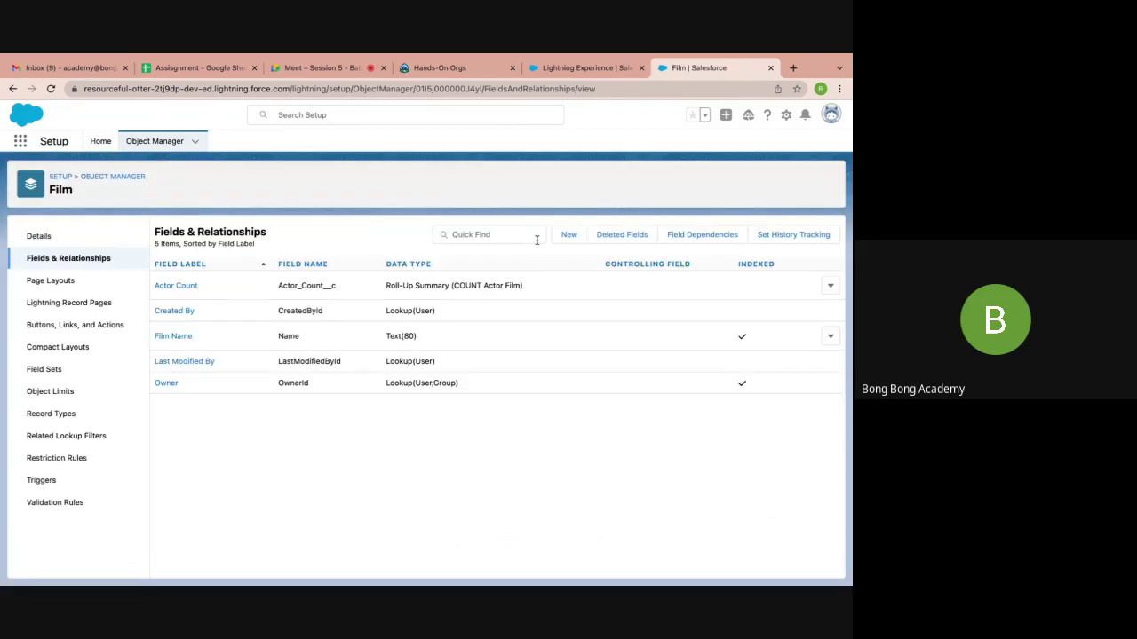
Search the App Launcher for the actor and film items, and close it
{"action": "left_click", "coordinate": [19, 142]}
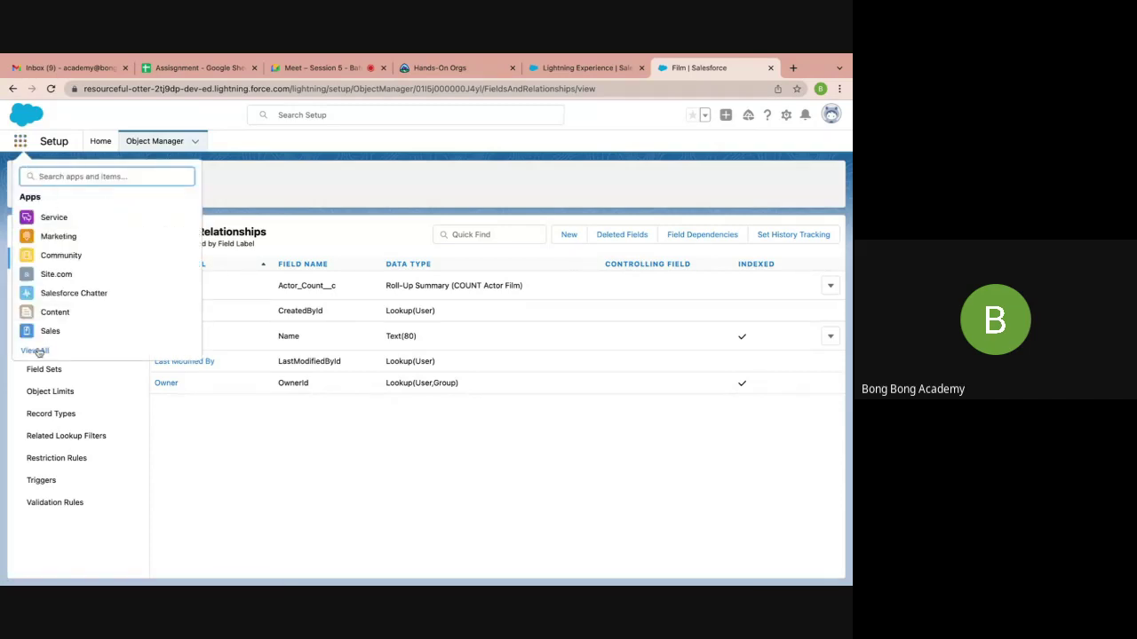
{"action": "type", "text": "acotr"}
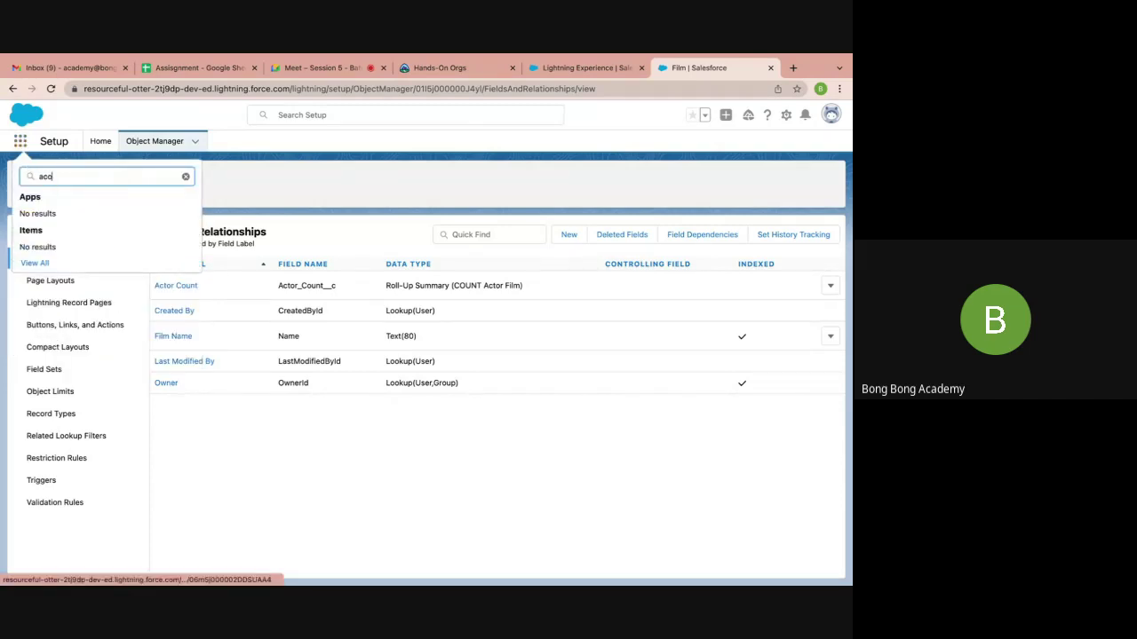
{"action": "key", "text": "BackSpace"}
{"action": "key", "text": "BackSpace"}
{"action": "key", "text": "BackSpace"}
{"action": "type", "text": "tor"}
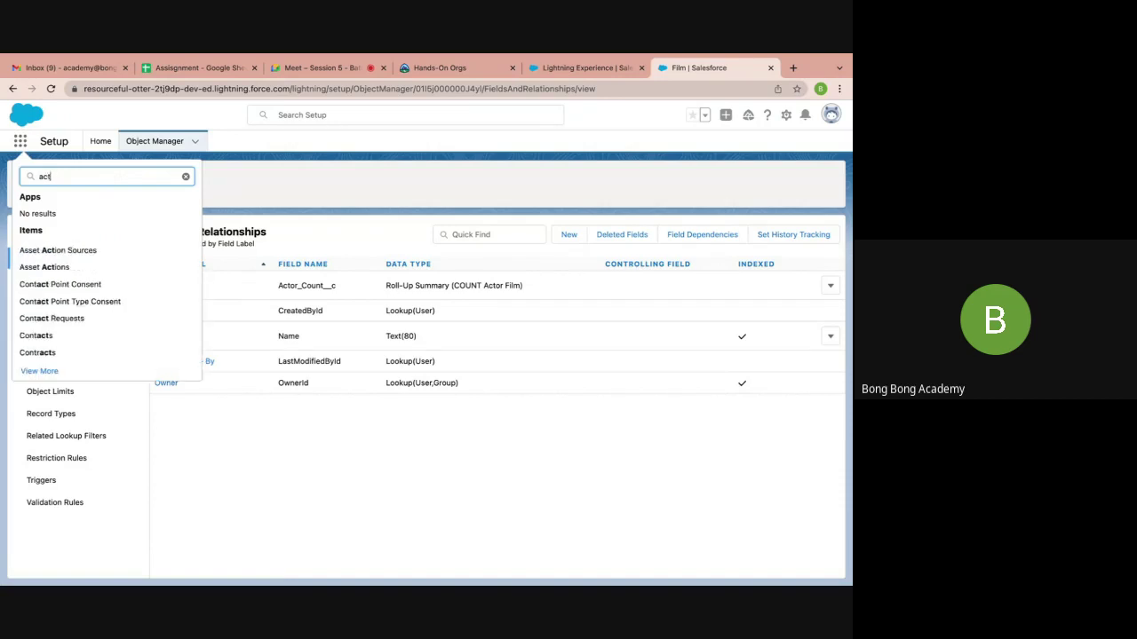
{"action": "key", "text": "BackSpace"}
{"action": "key", "text": "BackSpace"}
{"action": "key", "text": "BackSpace"}
{"action": "key", "text": "BackSpace"}
{"action": "key", "text": "BackSpace"}
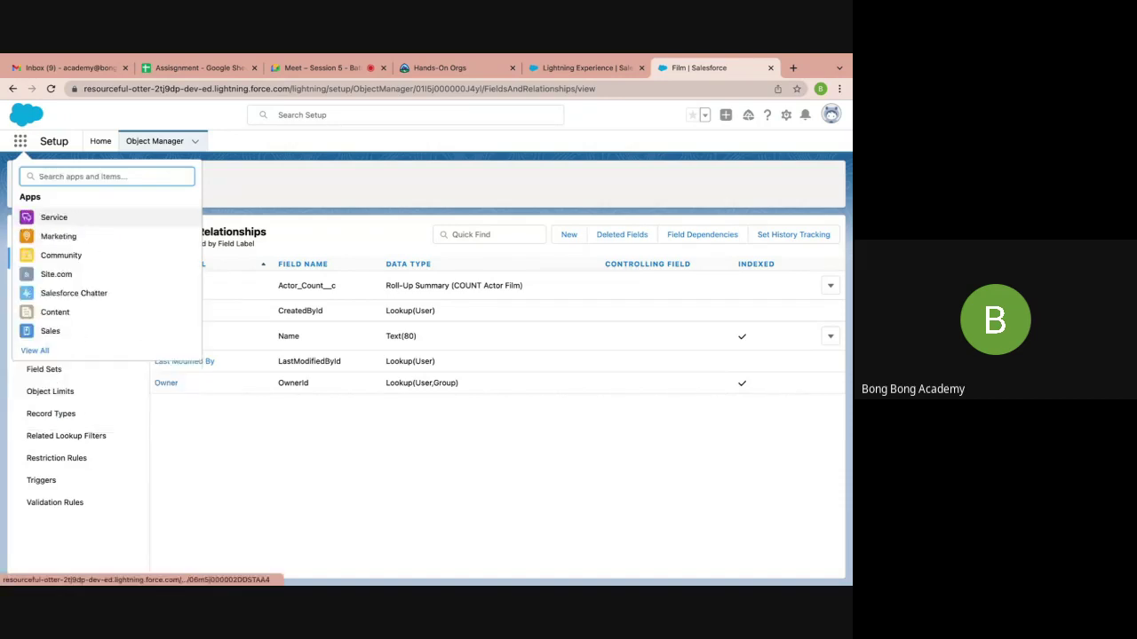
{"action": "type", "text": "fol"}
{"action": "key", "text": "BackSpace"}
{"action": "key", "text": "BackSpace"}
{"action": "type", "text": "ilm"}
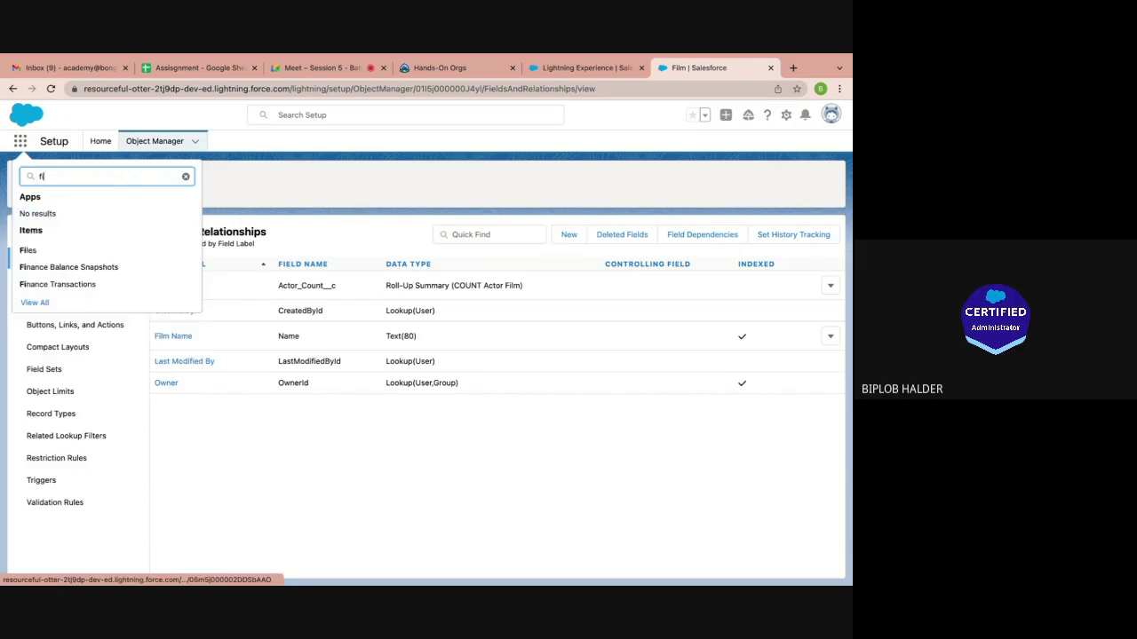
{"action": "left_click", "coordinate": [278, 204]}
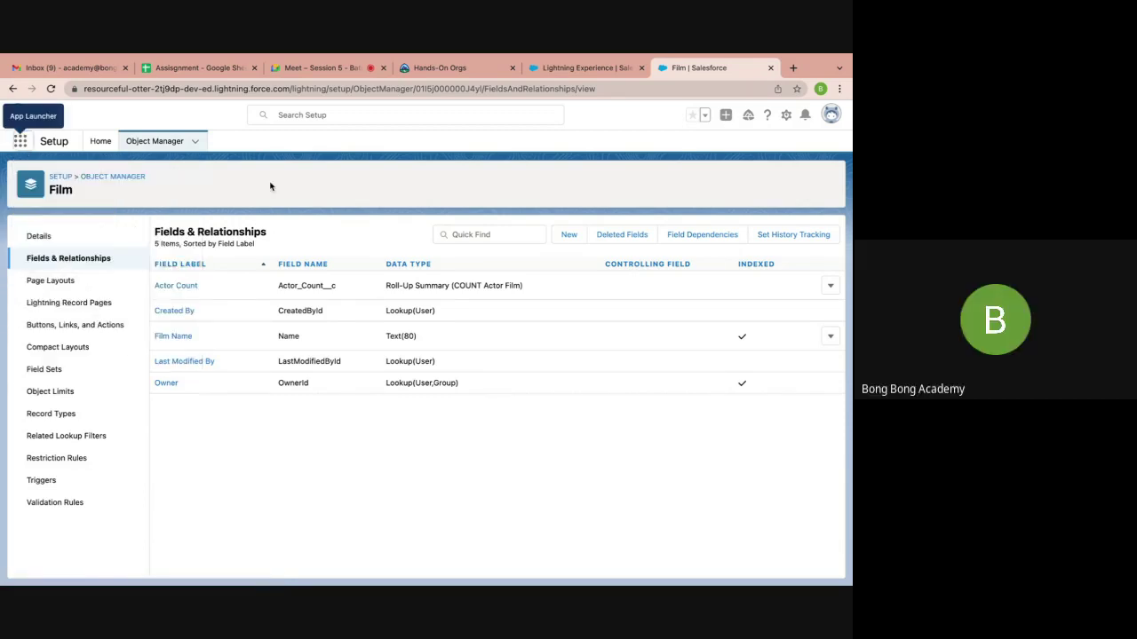
Search the Setup home for tab and open the Tabs settings page
{"action": "left_click", "coordinate": [100, 144]}
{"action": "left_click", "coordinate": [71, 173]}
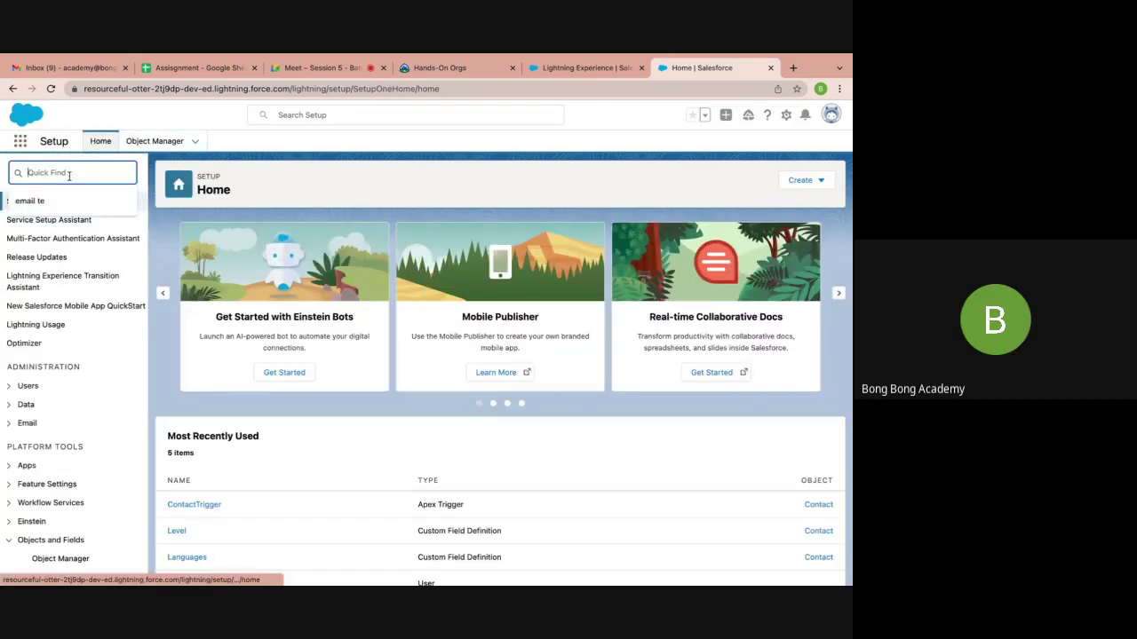
{"action": "type", "text": "tab"}
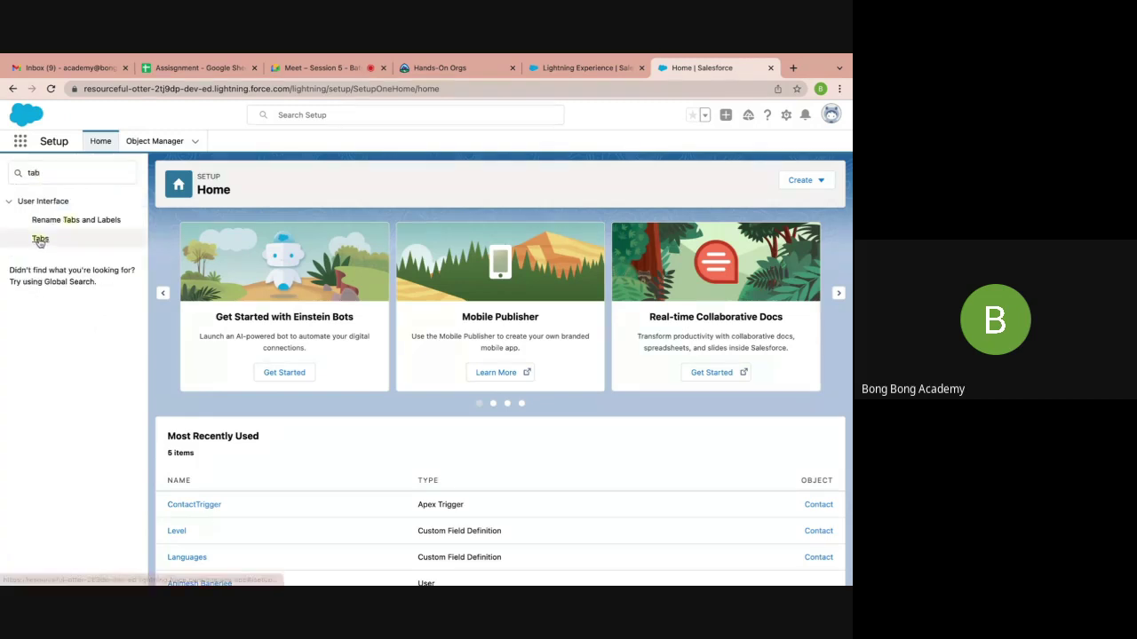
{"action": "left_click", "coordinate": [40, 238]}
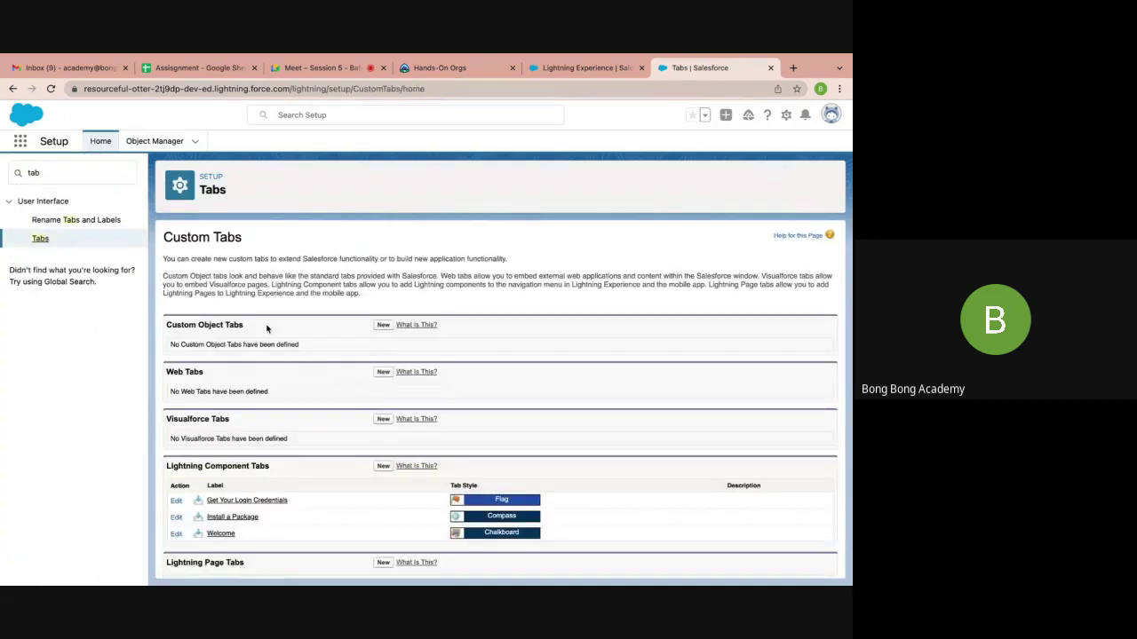
Start a new custom object tab for the Actor object with the Bridge tab style
{"action": "left_click", "coordinate": [382, 325]}
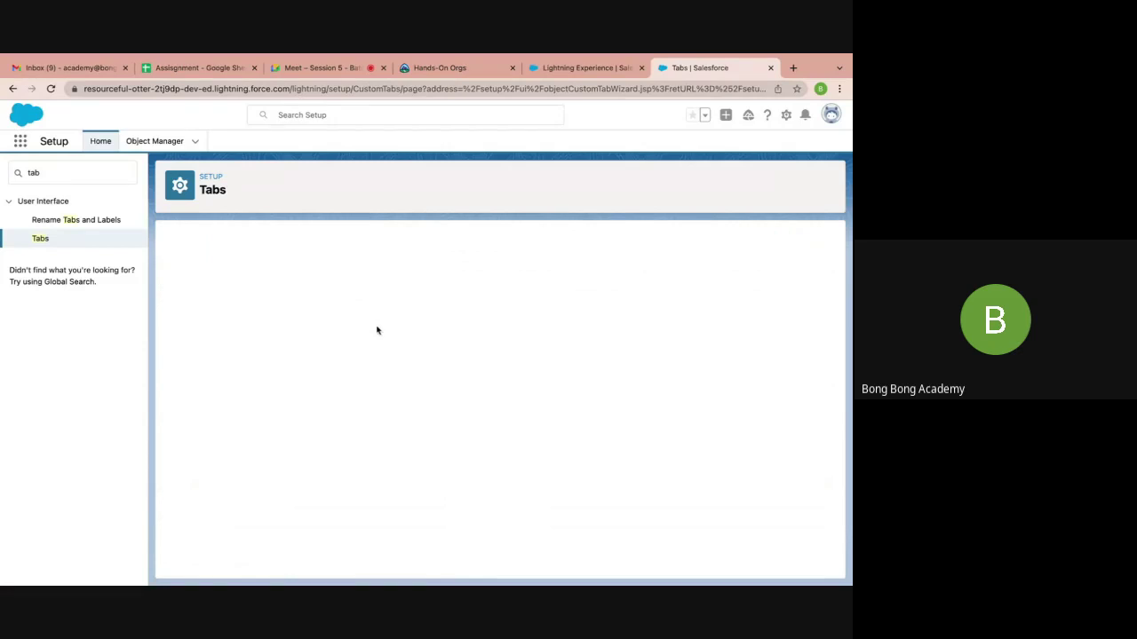
{"action": "left_click", "coordinate": [339, 333]}
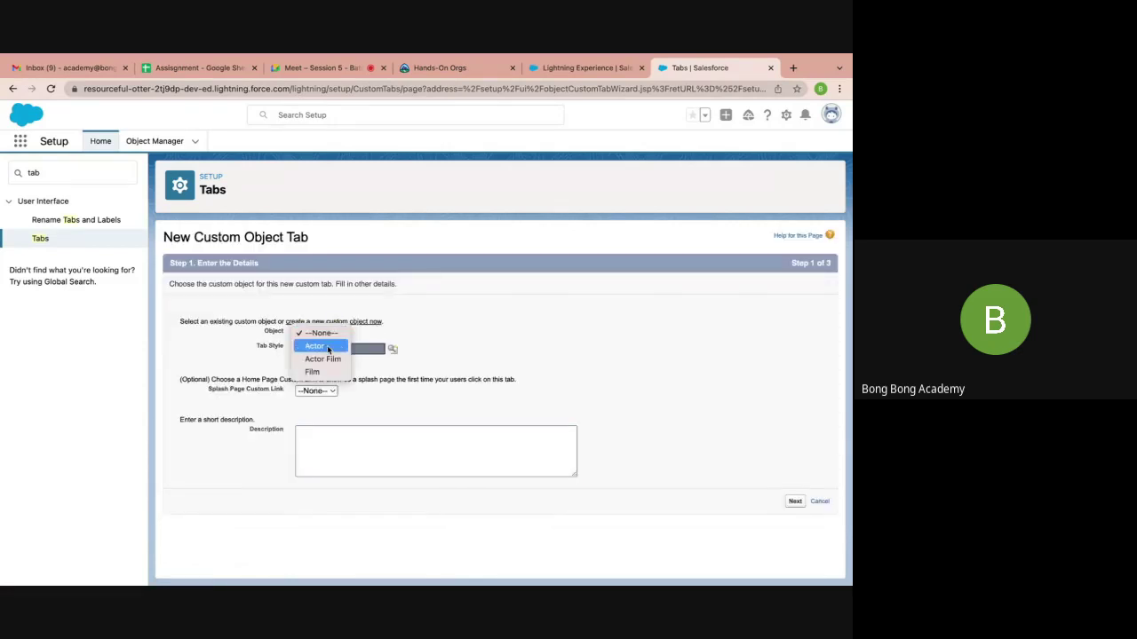
{"action": "left_click", "coordinate": [325, 346]}
{"action": "left_click", "coordinate": [300, 351]}
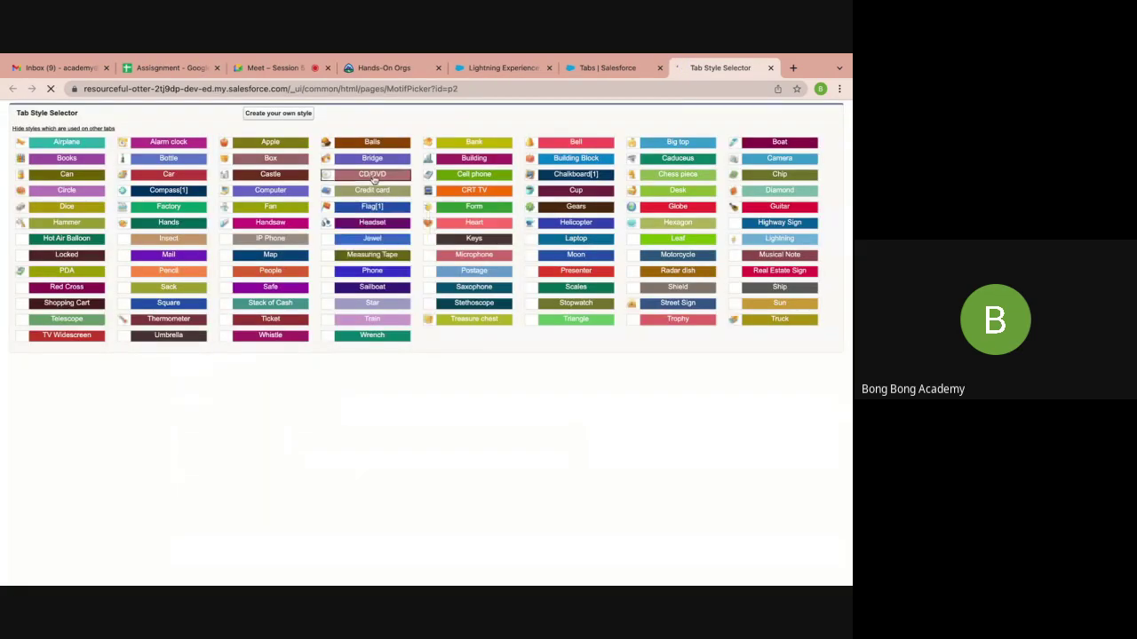
{"action": "left_click", "coordinate": [372, 158]}
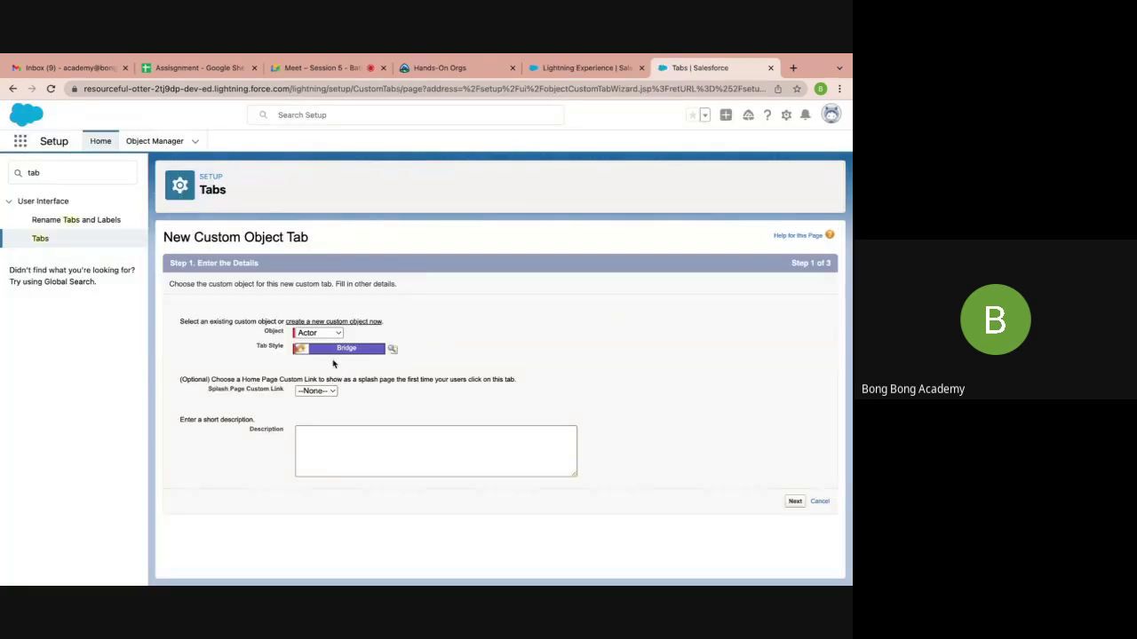
Keep the Actor tab Default On for all profiles and included in all custom apps, and save it
{"action": "left_click", "coordinate": [795, 502]}
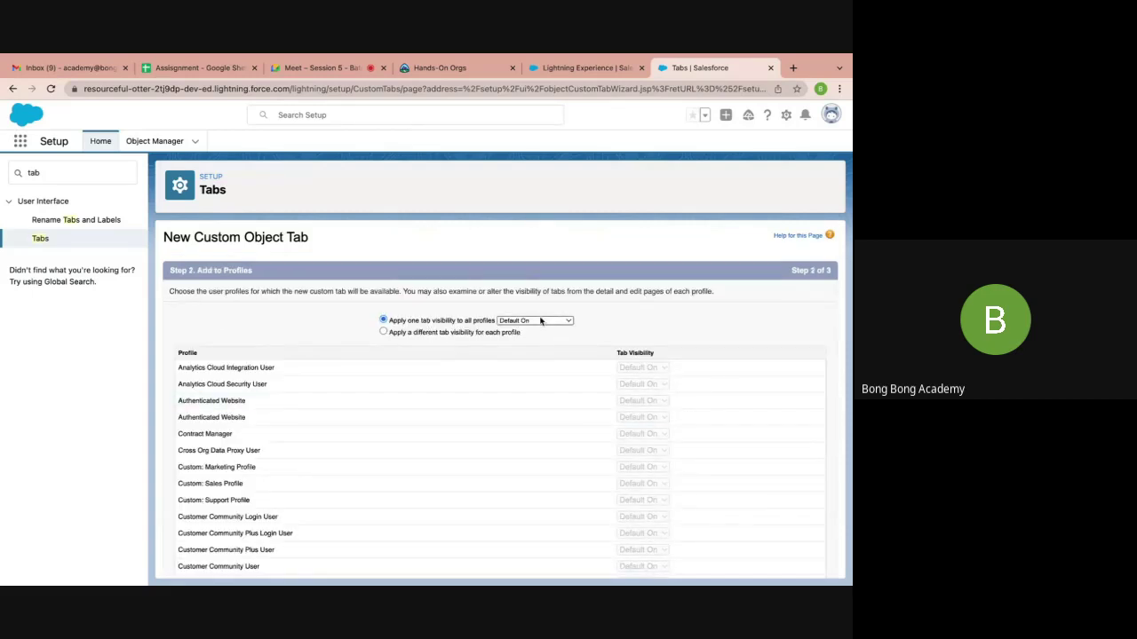
{"action": "scroll", "coordinate": [654, 399], "scroll_direction": "down", "scroll_amount": 5}
{"action": "left_click", "coordinate": [794, 565]}
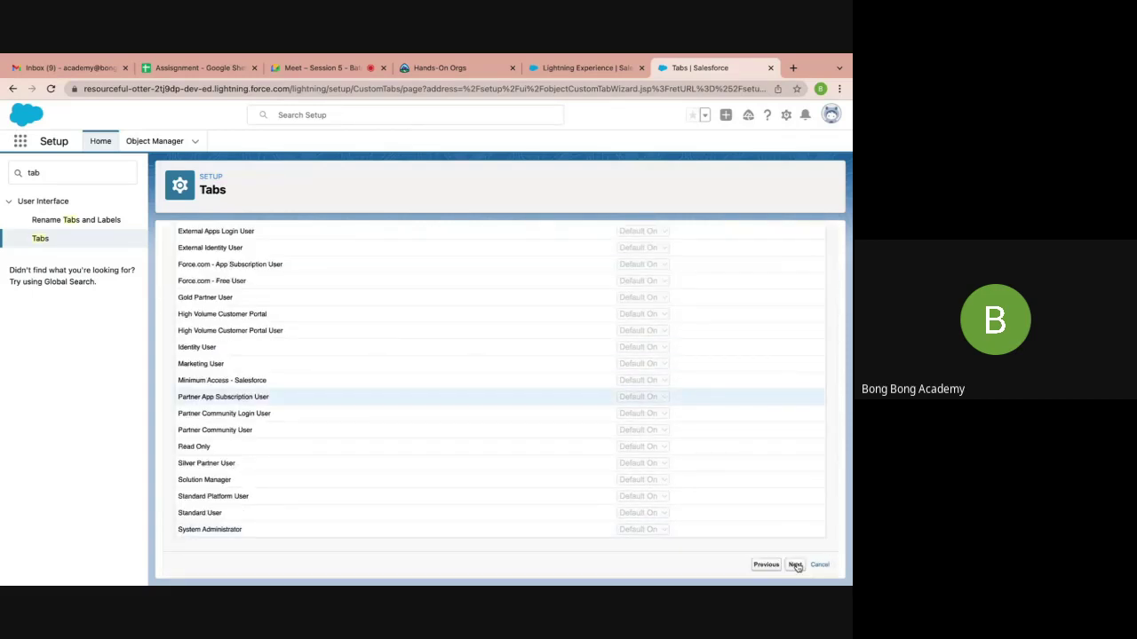
{"action": "scroll", "coordinate": [762, 382], "scroll_direction": "down", "scroll_amount": 5}
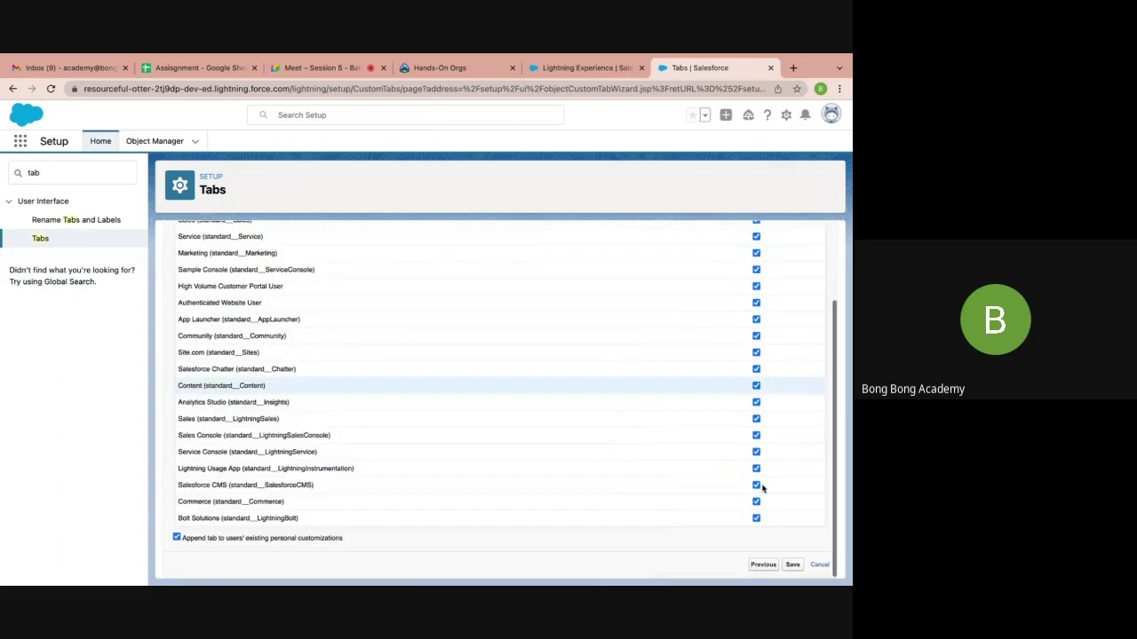
{"action": "left_click", "coordinate": [791, 563]}
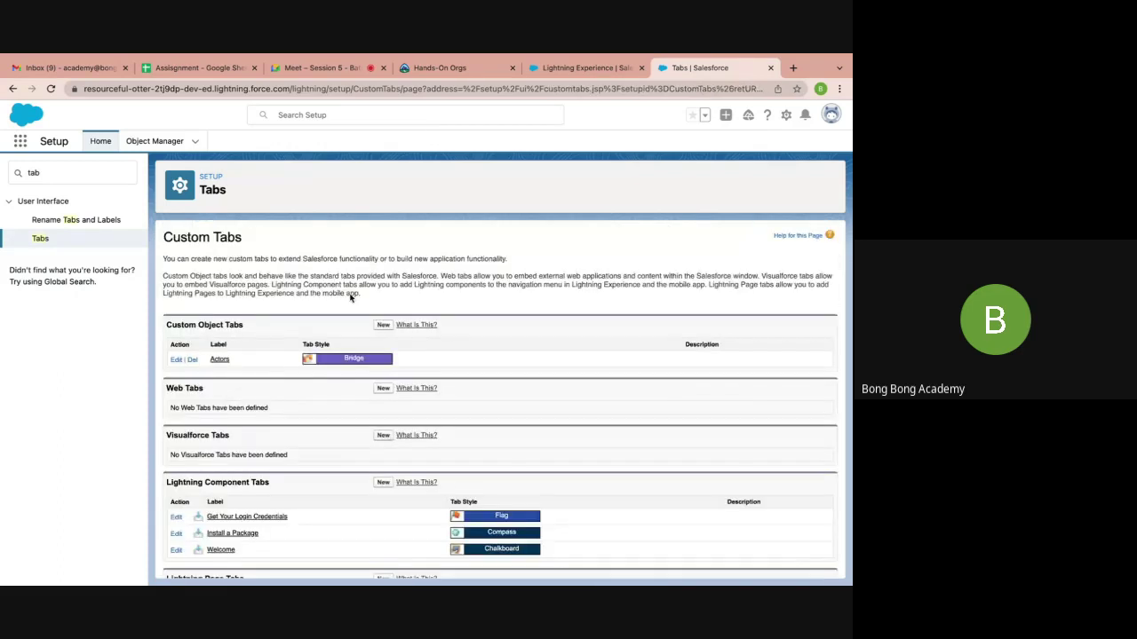
Start a new custom object tab for the Film object with the Cell phone tab style
{"action": "left_click", "coordinate": [383, 326]}
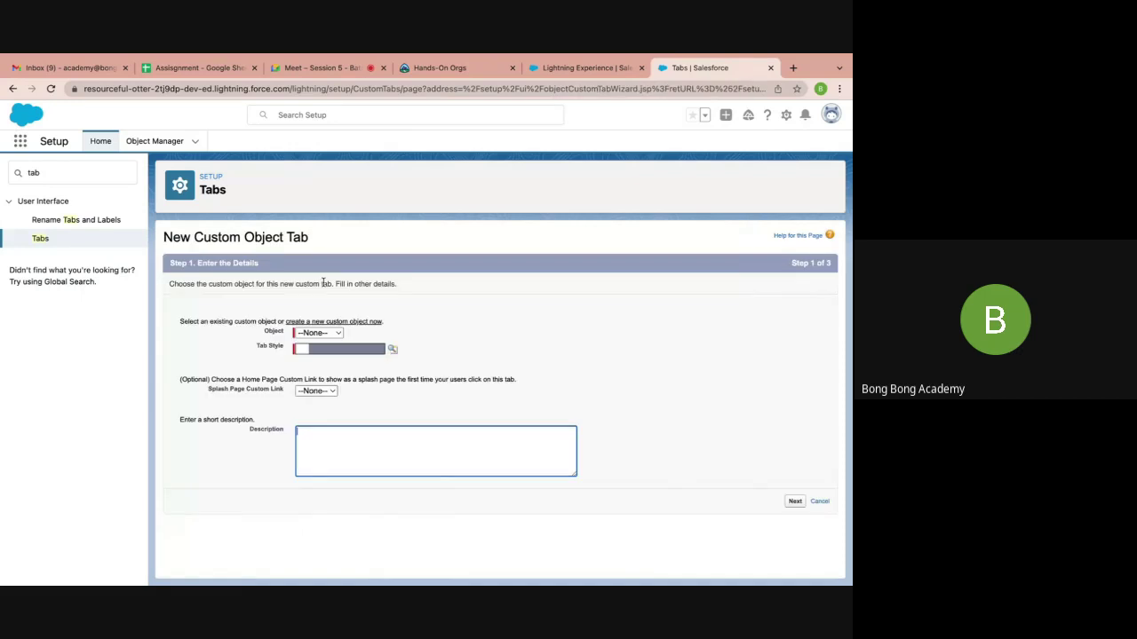
{"action": "left_click", "coordinate": [314, 333]}
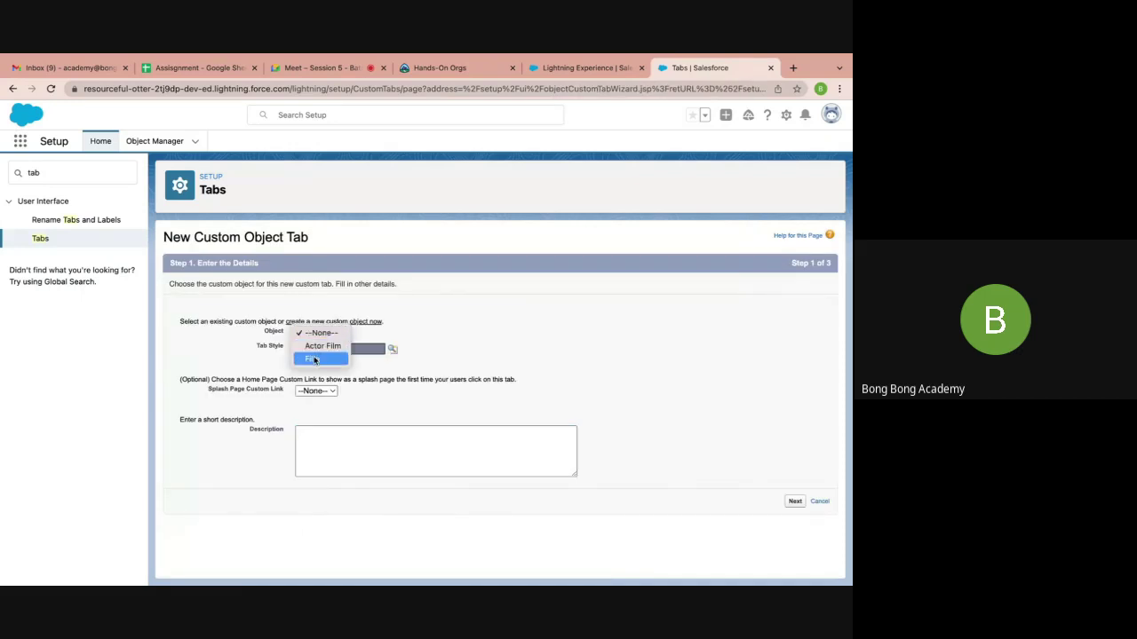
{"action": "left_click", "coordinate": [315, 359]}
{"action": "left_click", "coordinate": [312, 350]}
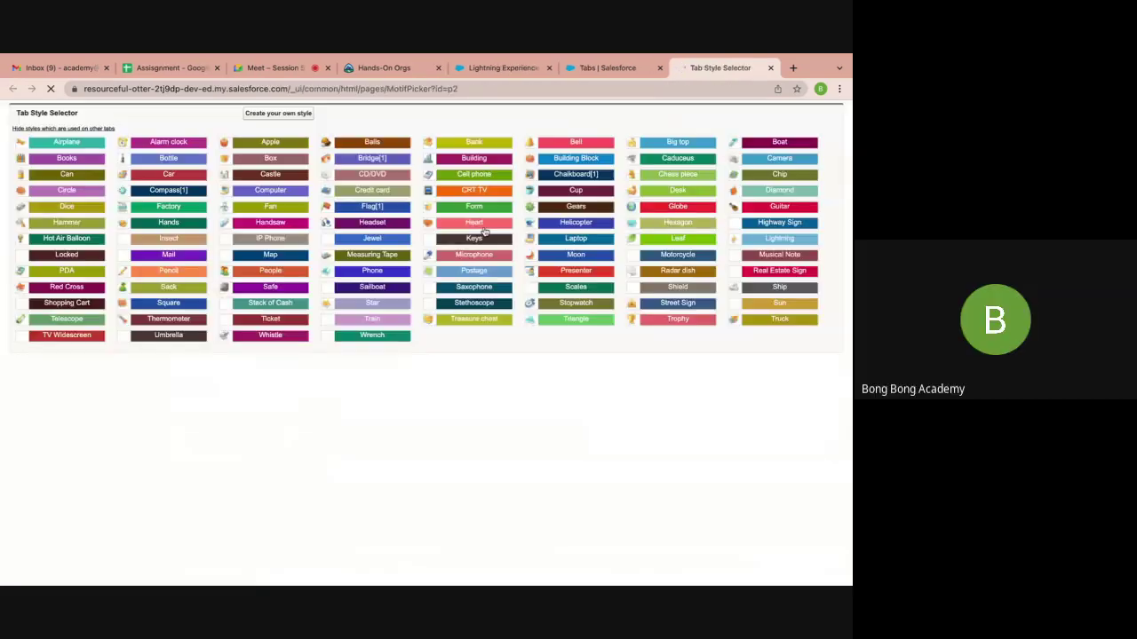
{"action": "left_click", "coordinate": [473, 174]}
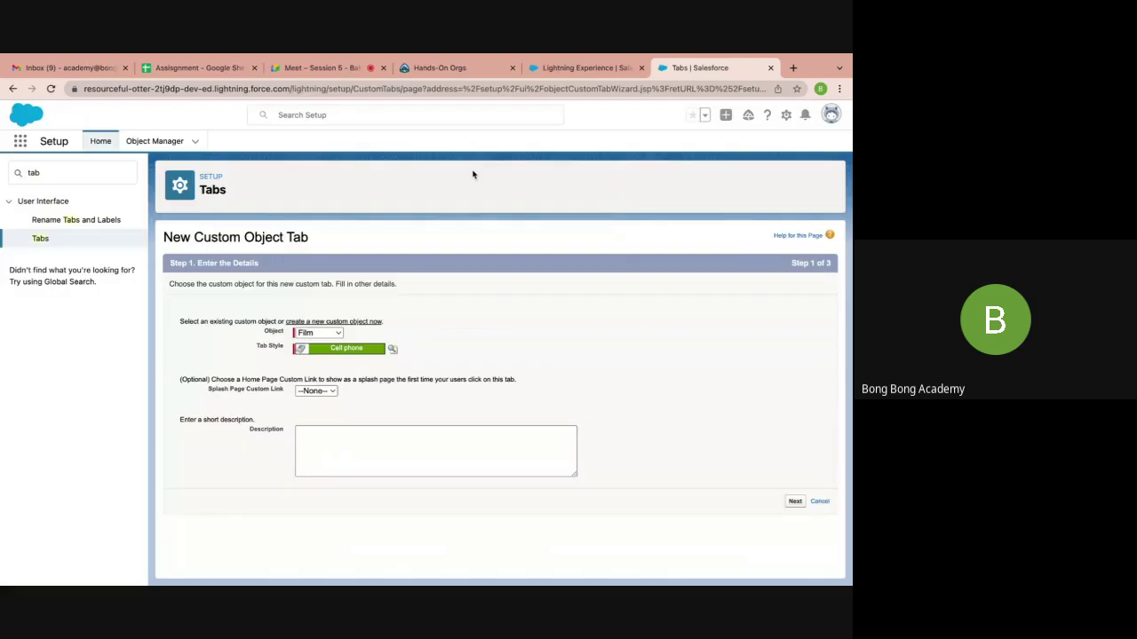
Keep the Film tab Default On for all profiles and included in all custom apps, and save it
{"action": "left_click", "coordinate": [794, 500]}
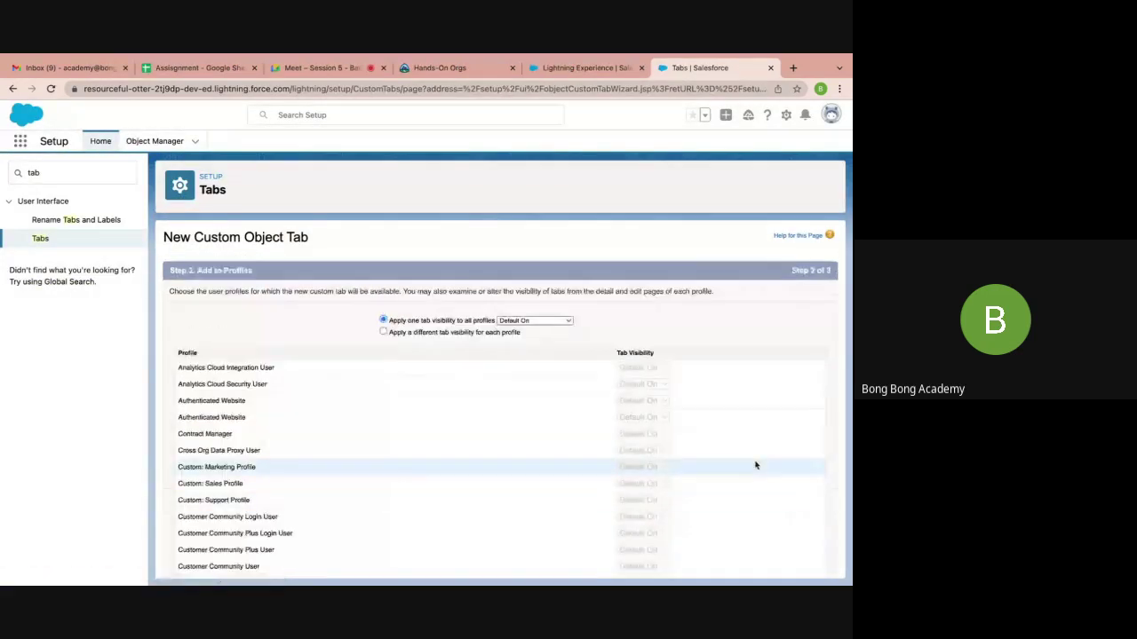
{"action": "scroll", "coordinate": [755, 464], "scroll_direction": "down", "scroll_amount": 10}
{"action": "left_click", "coordinate": [795, 570]}
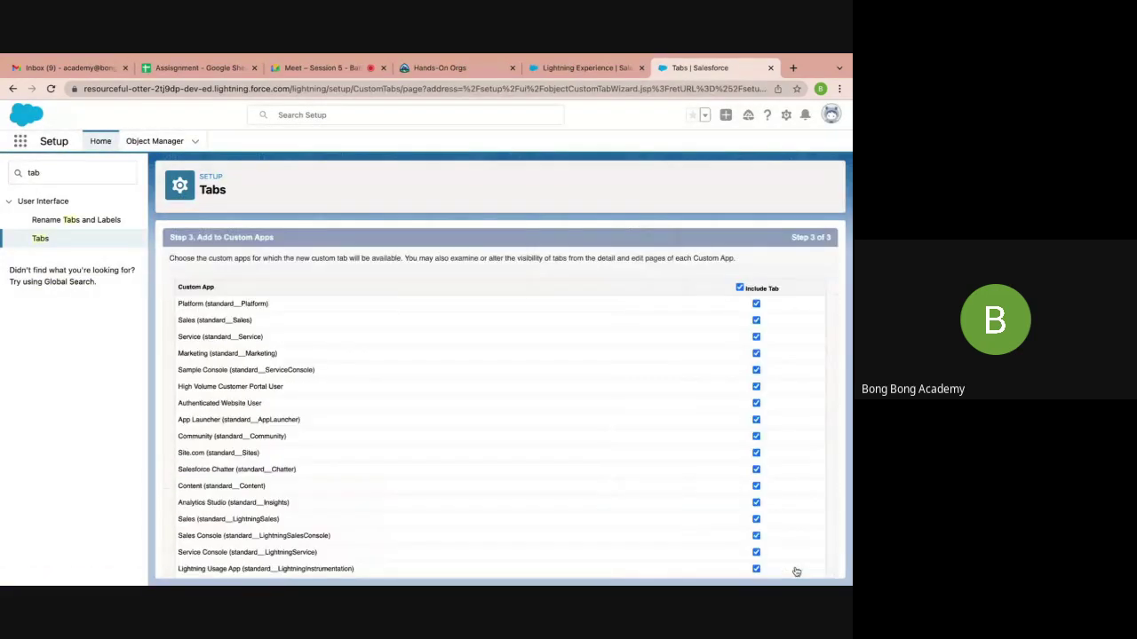
{"action": "scroll", "coordinate": [796, 571], "scroll_direction": "down", "scroll_amount": 5}
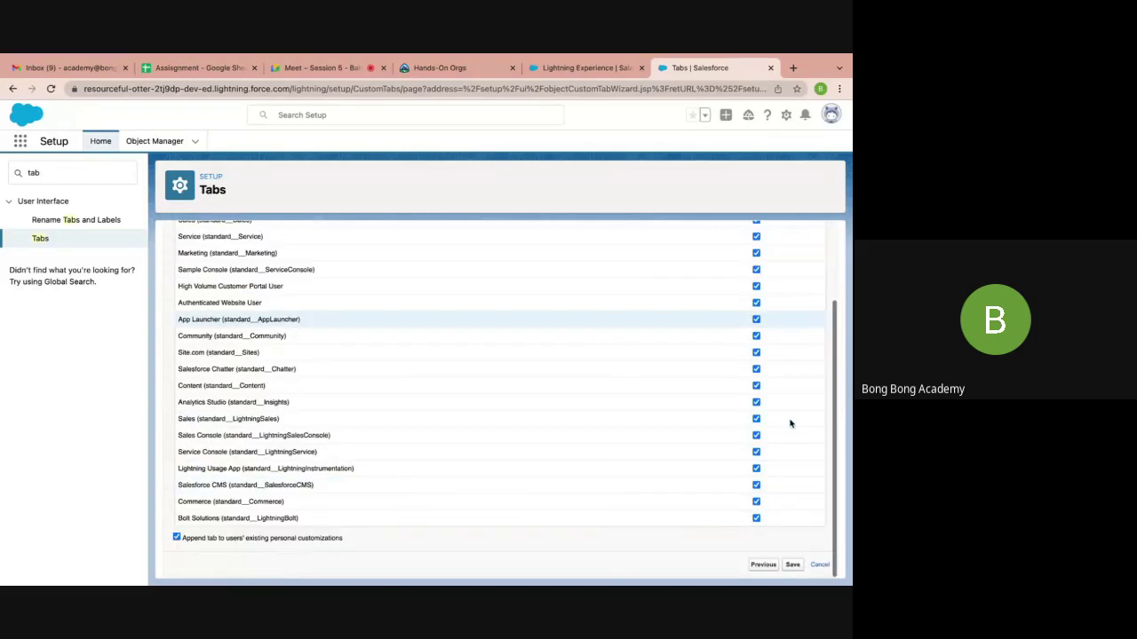
{"action": "left_click", "coordinate": [793, 565]}
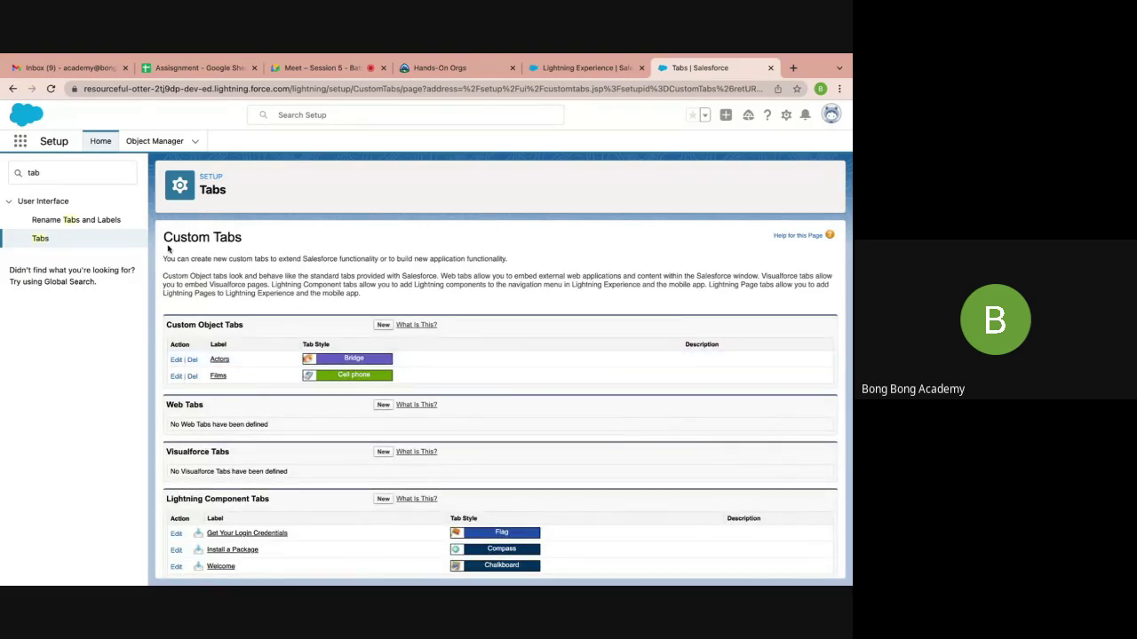
Search the App Launcher for Film, reload the page, and reopen and close the App Launcher
{"action": "left_click", "coordinate": [21, 141]}
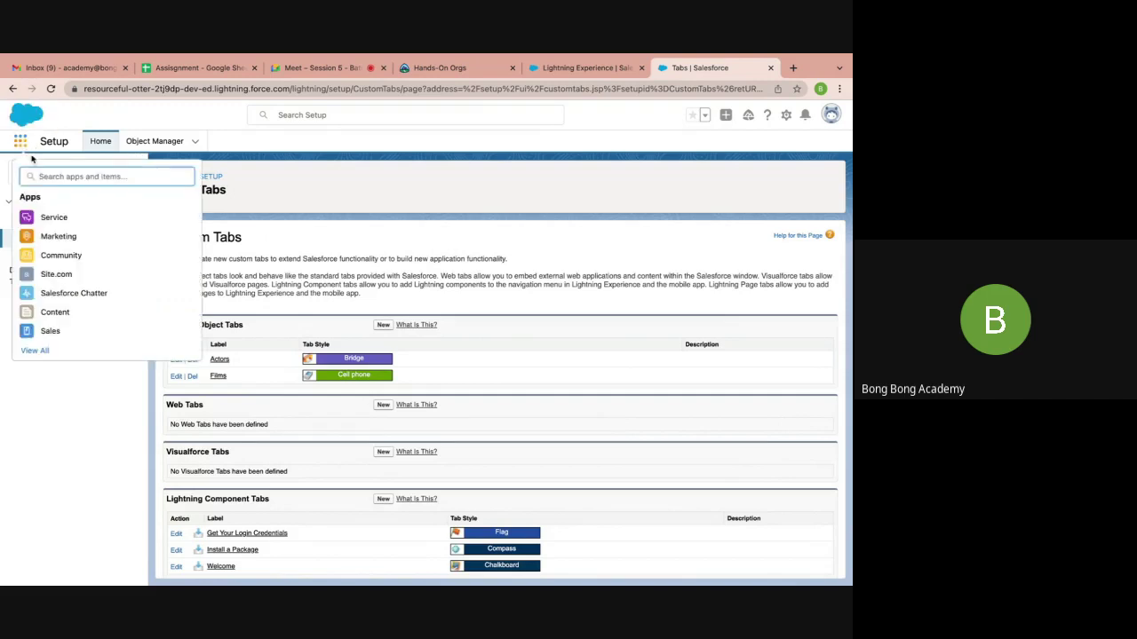
{"action": "type", "text": "Film"}
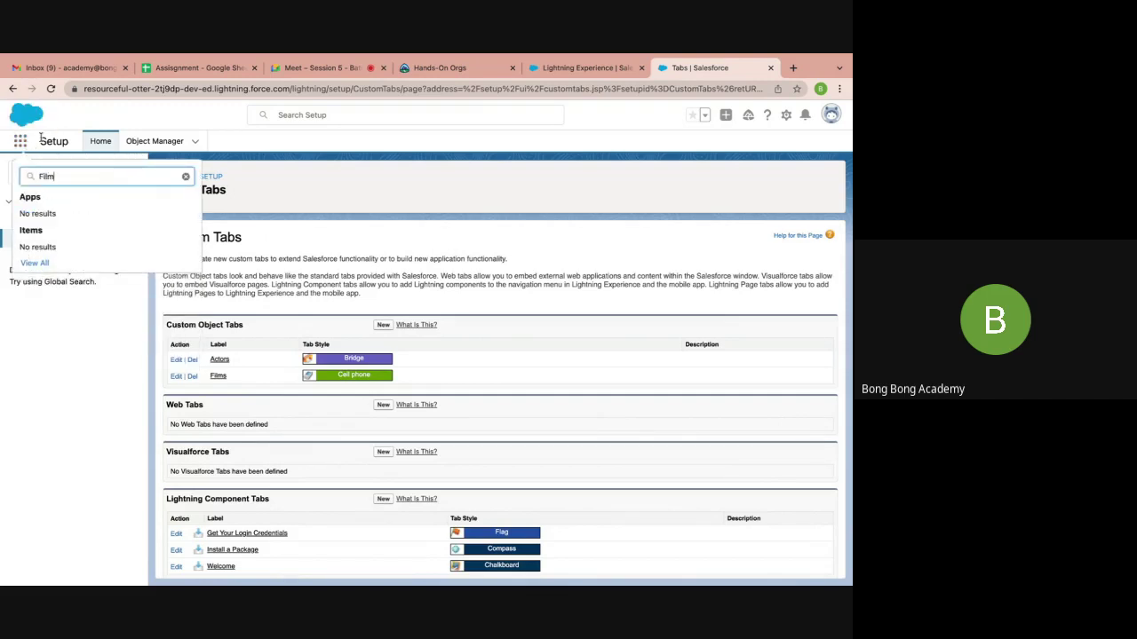
{"action": "left_click", "coordinate": [51, 89]}
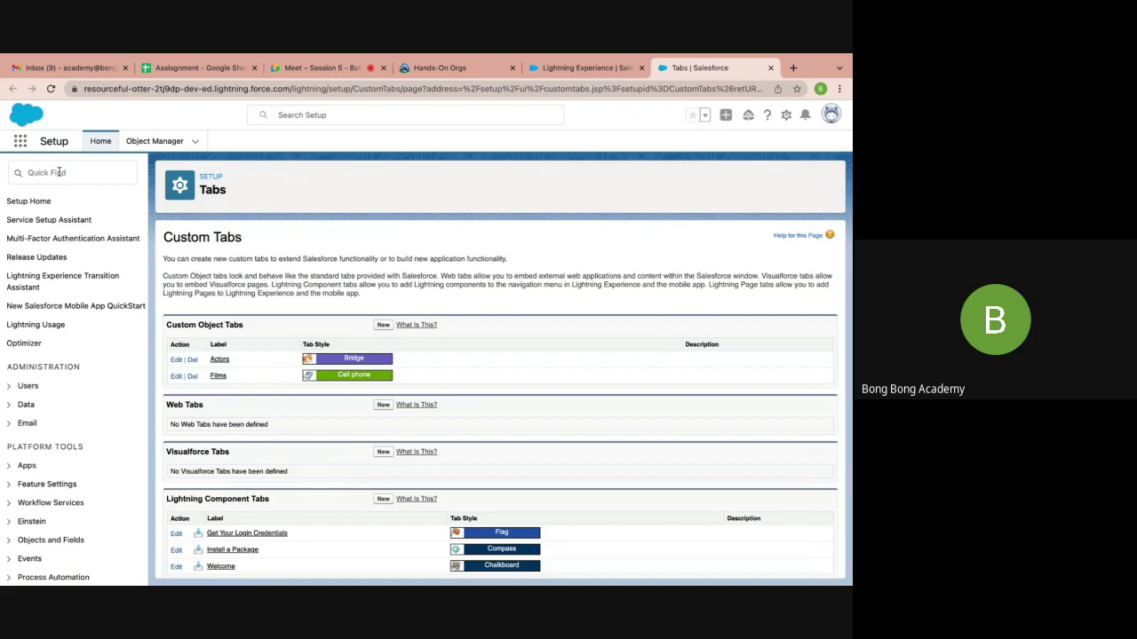
{"action": "left_click", "coordinate": [20, 141]}
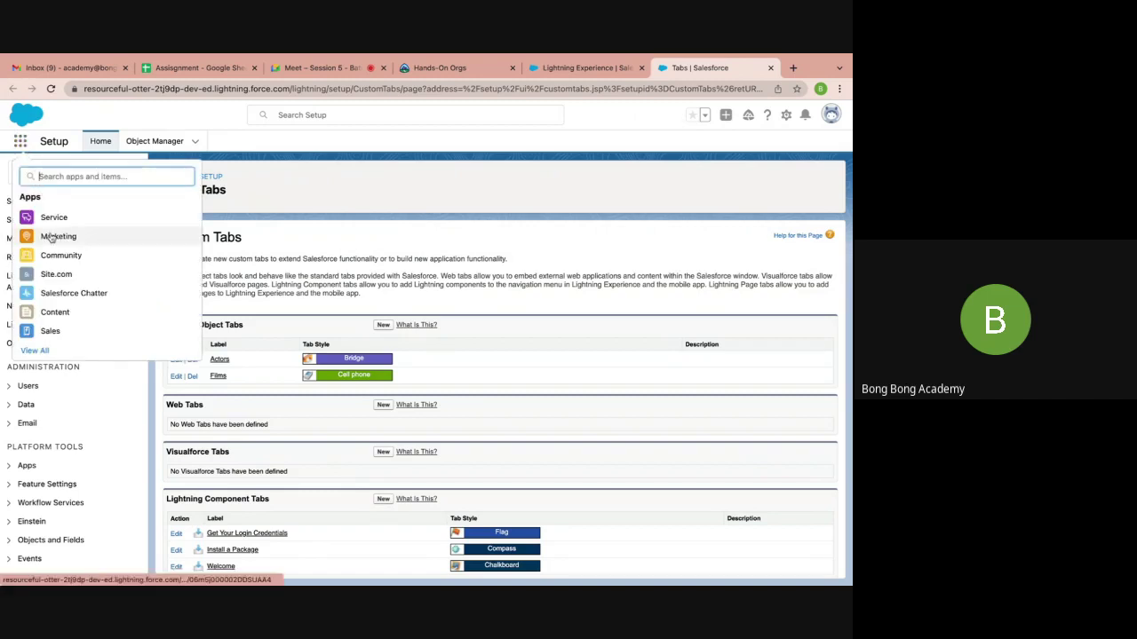
{"action": "key", "text": "Escape"}
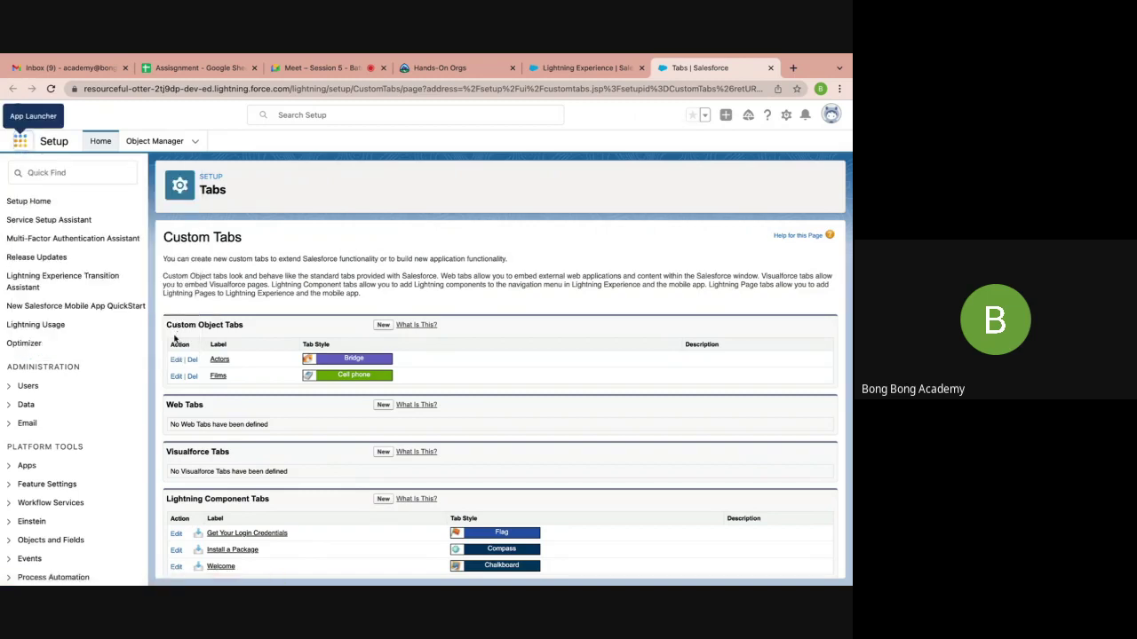
Search Setup for app and open the App Manager page
{"action": "left_click", "coordinate": [71, 175]}
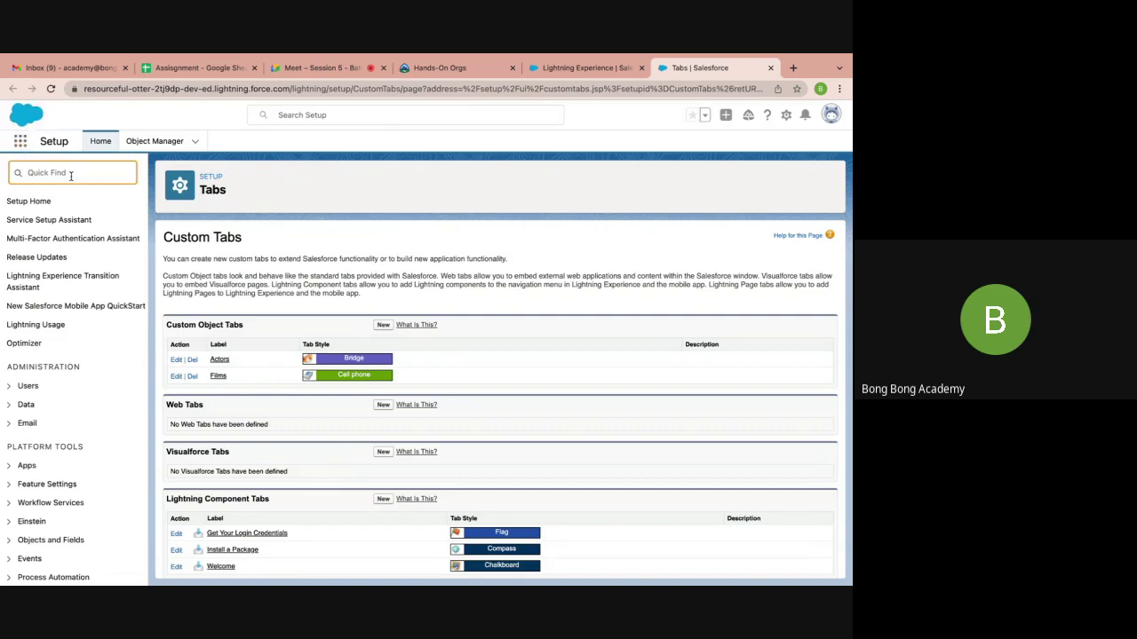
{"action": "type", "text": "app"}
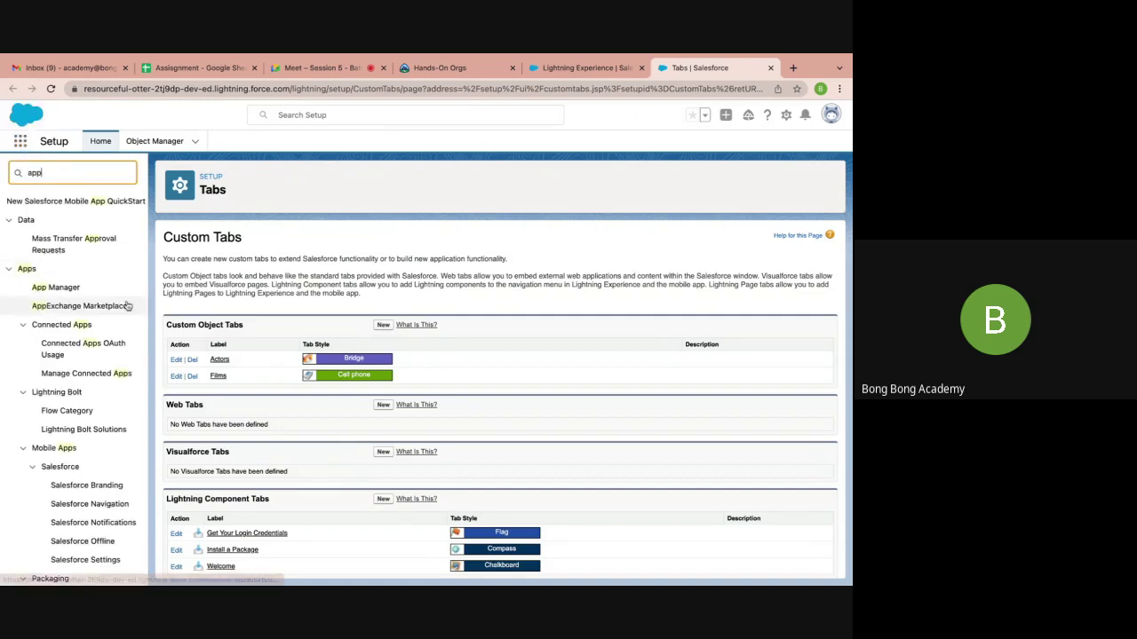
{"action": "scroll", "coordinate": [70, 427], "scroll_direction": "down", "scroll_amount": 3}
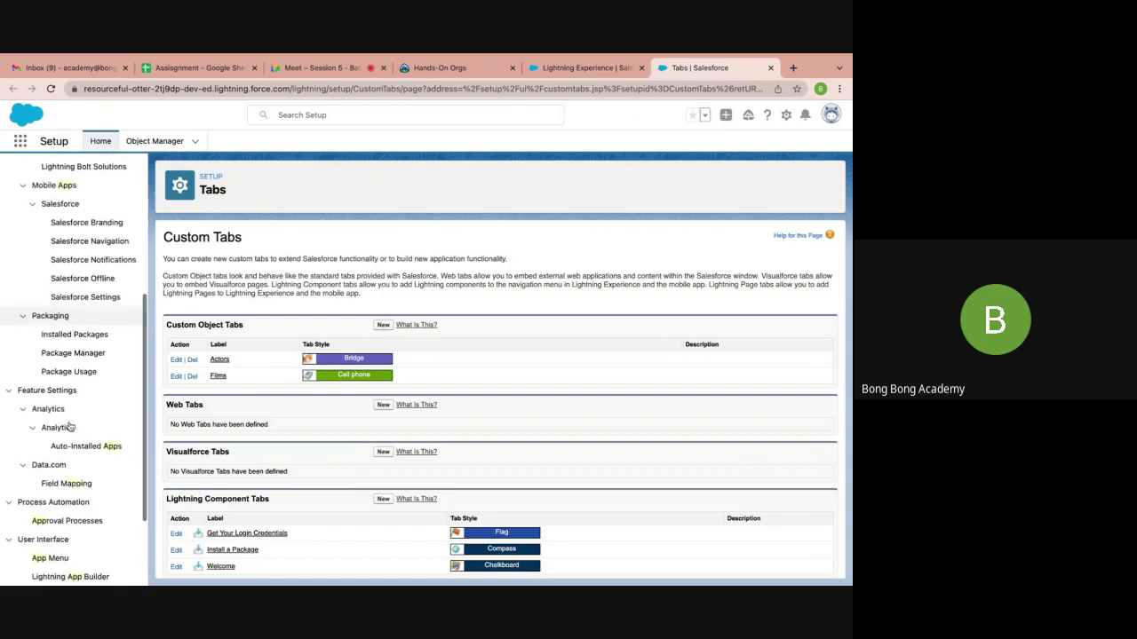
{"action": "scroll", "coordinate": [69, 427], "scroll_direction": "down", "scroll_amount": 2}
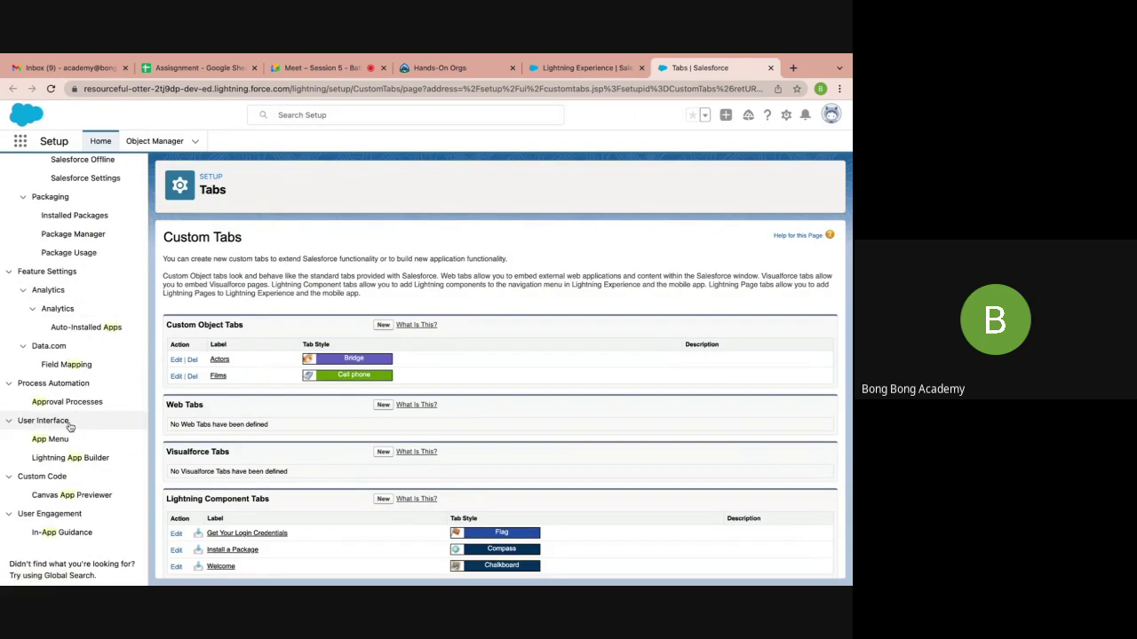
{"action": "scroll", "coordinate": [75, 509], "scroll_direction": "up", "scroll_amount": 1}
{"action": "scroll", "coordinate": [76, 510], "scroll_direction": "up", "scroll_amount": 4}
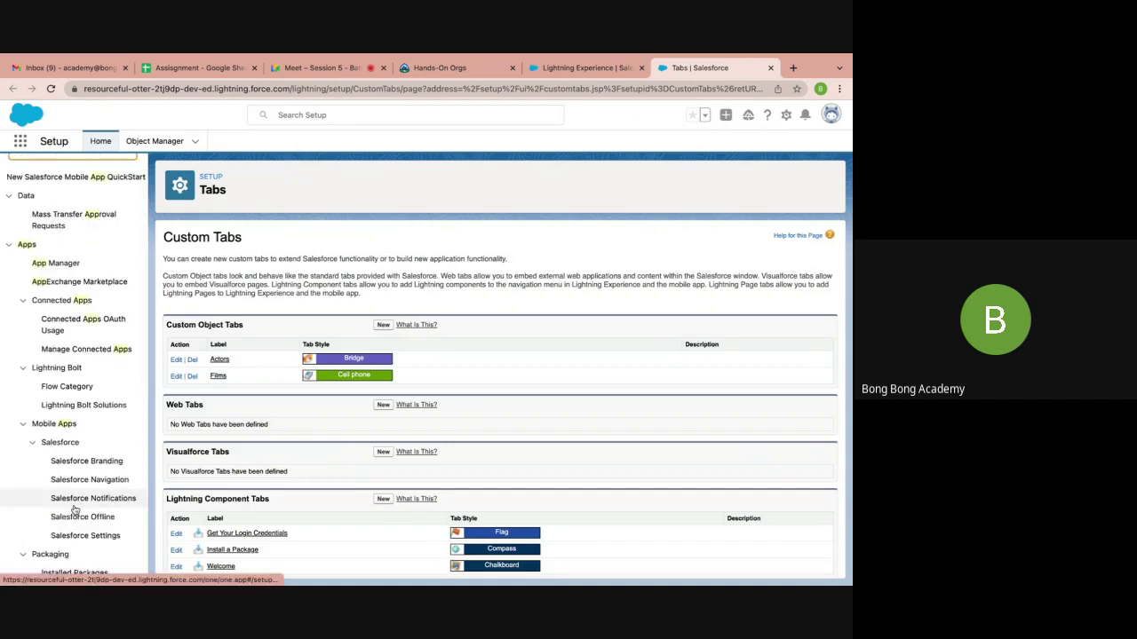
{"action": "left_click", "coordinate": [43, 264]}
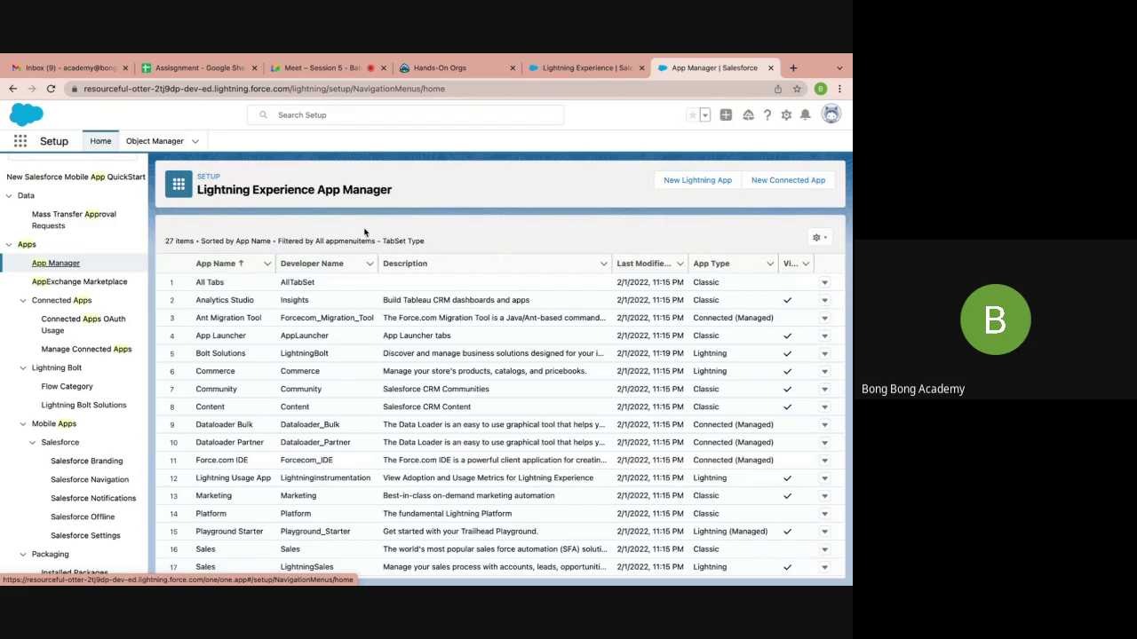
Start a new Lightning app named Media Industry with the developer name Media_Industry, and proceed to the app options
{"action": "left_click", "coordinate": [710, 182]}
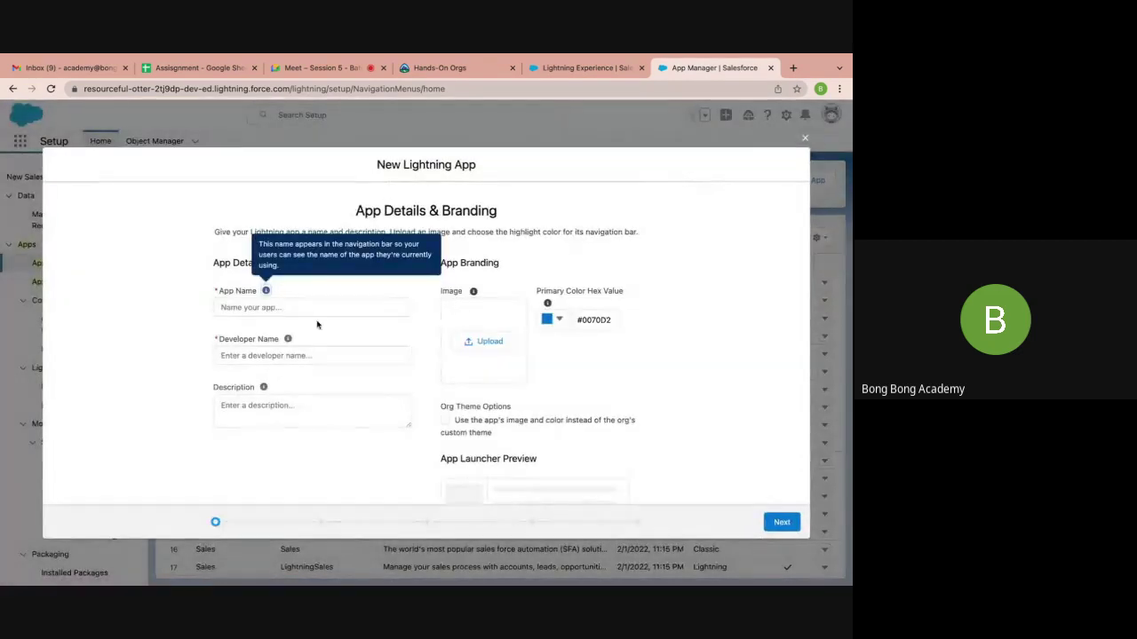
{"action": "left_click", "coordinate": [299, 307]}
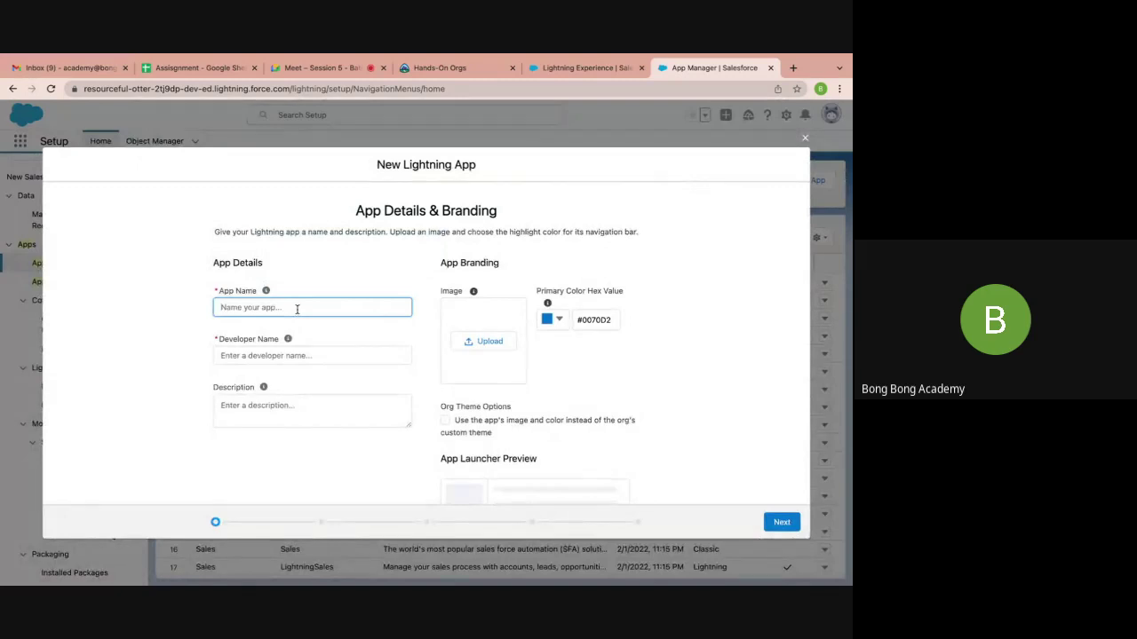
{"action": "type", "text": "Fi"}
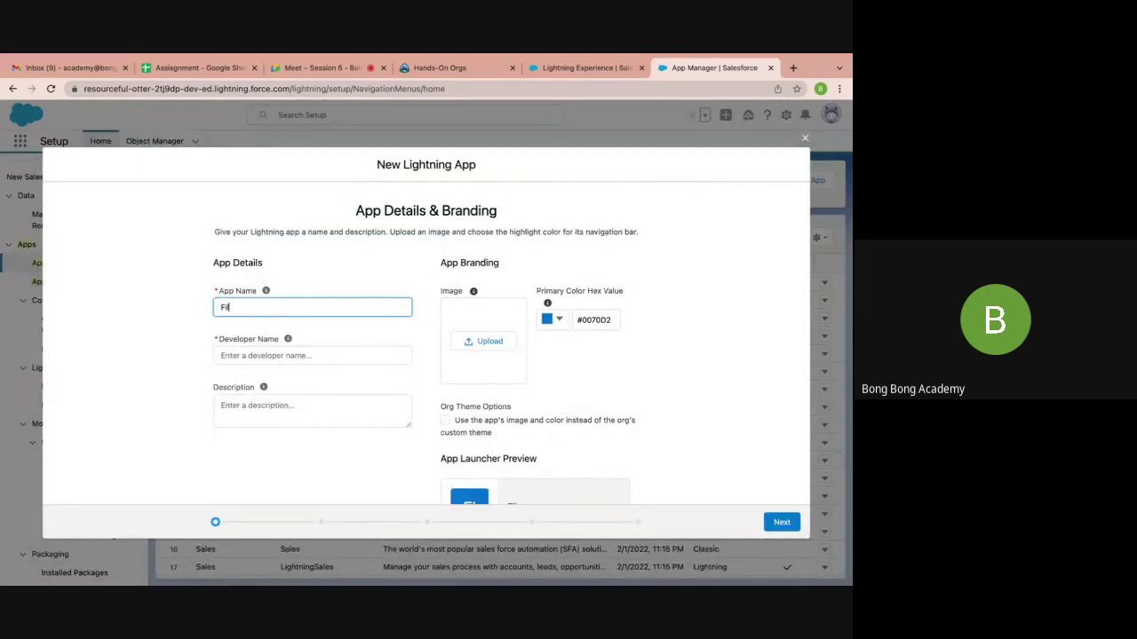
{"action": "key", "text": "BackSpace"}
{"action": "key", "text": "BackSpace"}
{"action": "type", "text": "Media Indus"}
{"action": "left_click", "coordinate": [295, 352]}
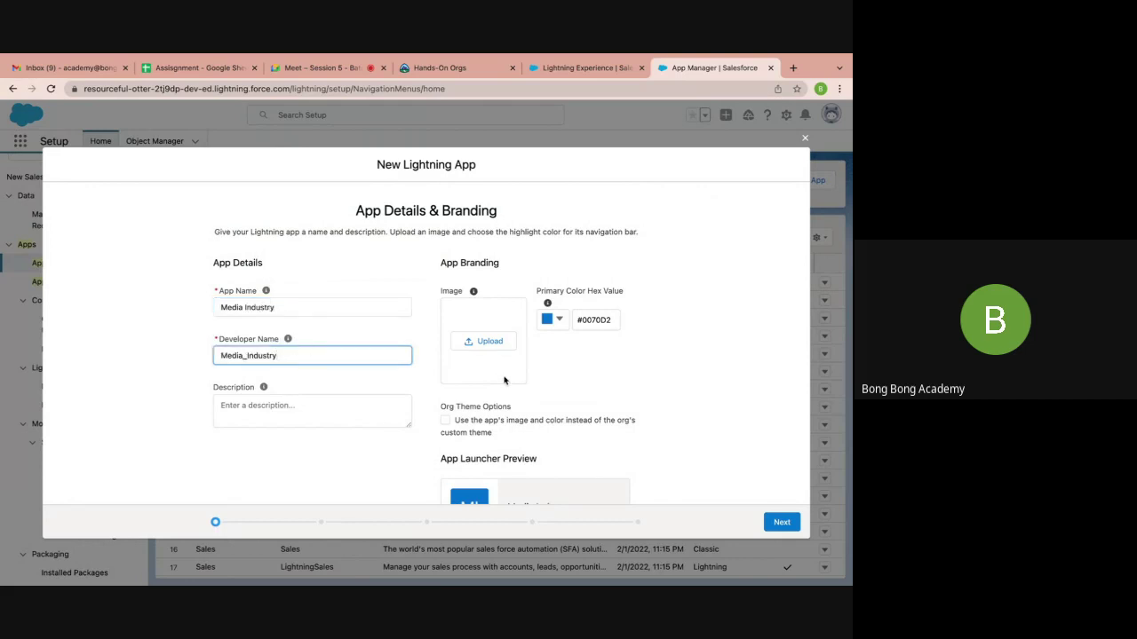
{"action": "scroll", "coordinate": [504, 380], "scroll_direction": "down", "scroll_amount": 1}
{"action": "left_click", "coordinate": [781, 522]}
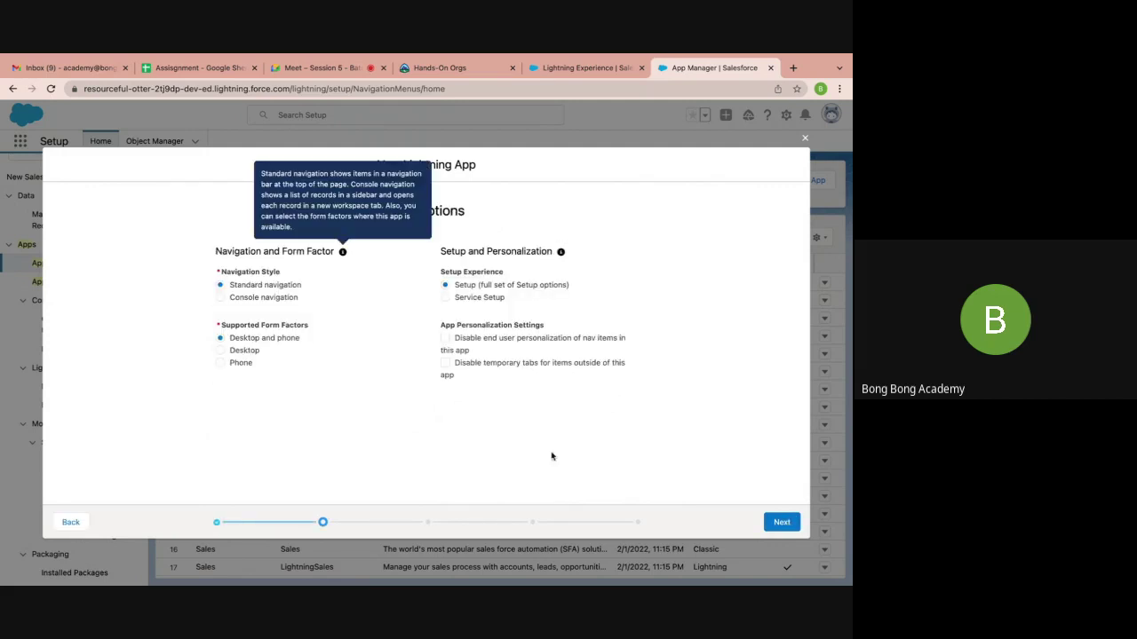
Keep the default app options and utility items, and add Actors to the new app's navigation items
{"action": "left_click", "coordinate": [776, 522]}
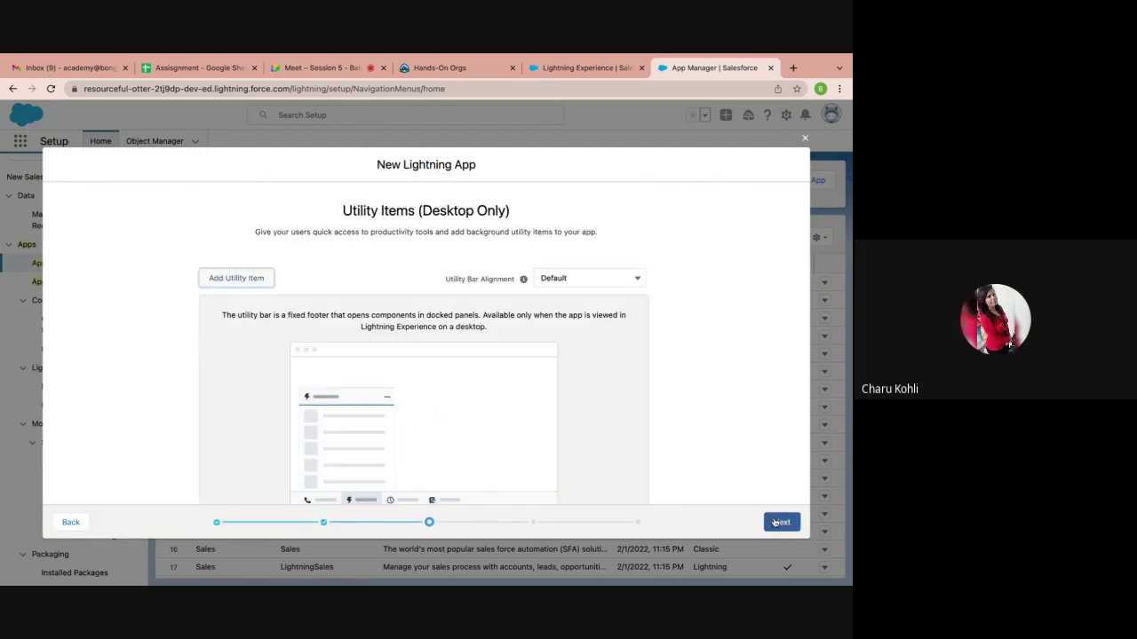
{"action": "left_click", "coordinate": [778, 522]}
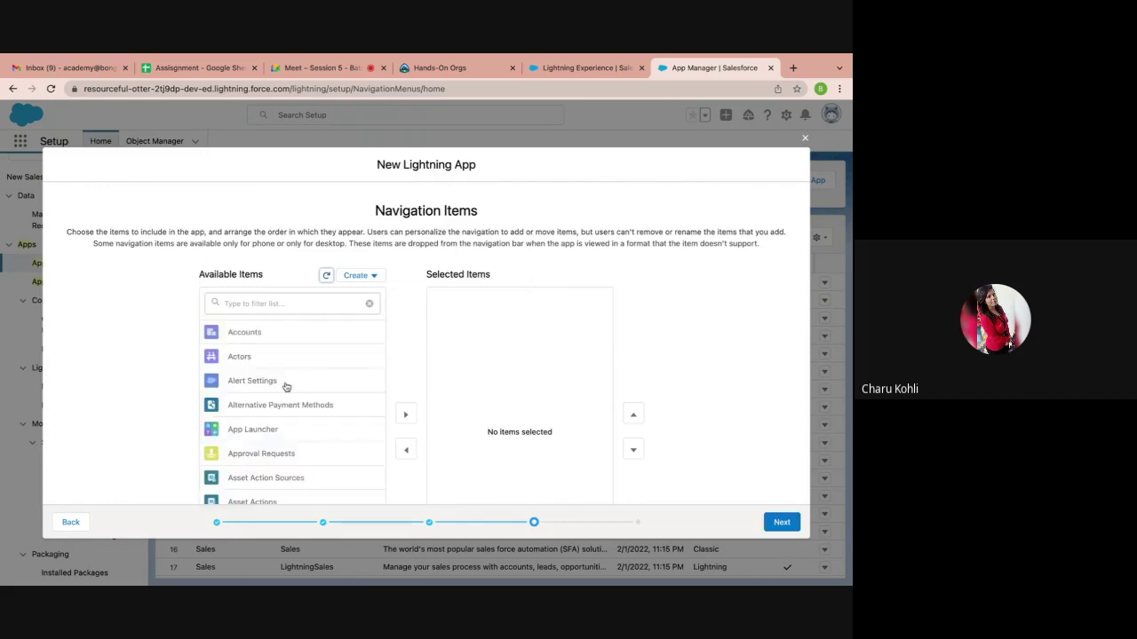
{"action": "scroll", "coordinate": [284, 385], "scroll_direction": "down", "scroll_amount": 1}
{"action": "scroll", "coordinate": [286, 387], "scroll_direction": "down", "scroll_amount": 10}
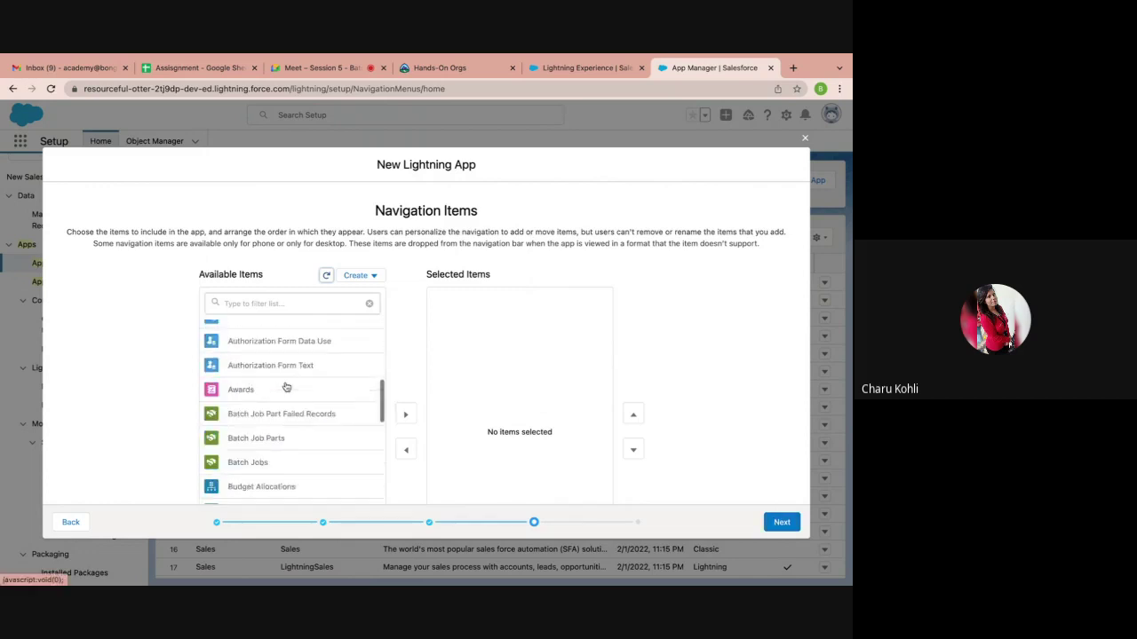
{"action": "scroll", "coordinate": [286, 387], "scroll_direction": "down", "scroll_amount": 5}
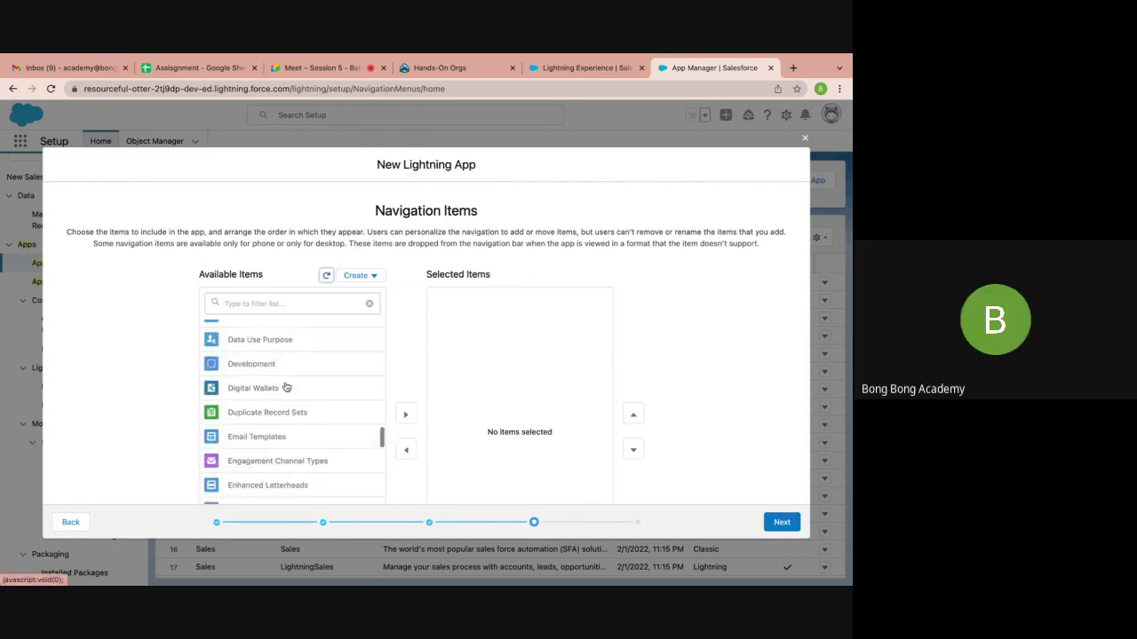
{"action": "scroll", "coordinate": [286, 387], "scroll_direction": "up", "scroll_amount": 2}
{"action": "scroll", "coordinate": [286, 387], "scroll_direction": "up", "scroll_amount": 12}
{"action": "left_click", "coordinate": [243, 298]}
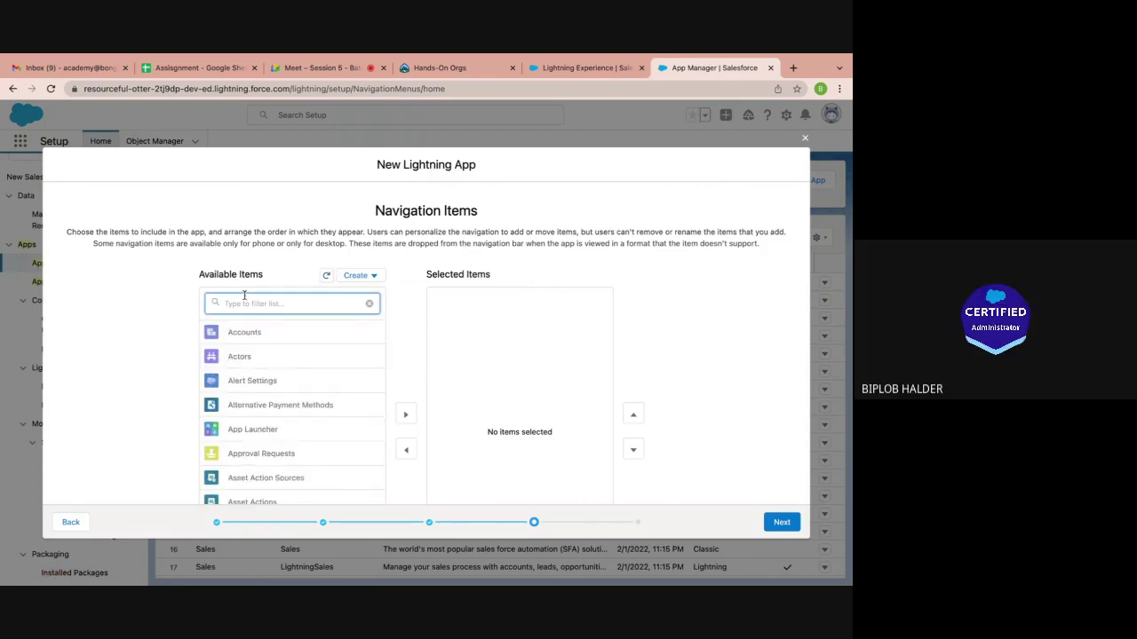
{"action": "left_click", "coordinate": [269, 357]}
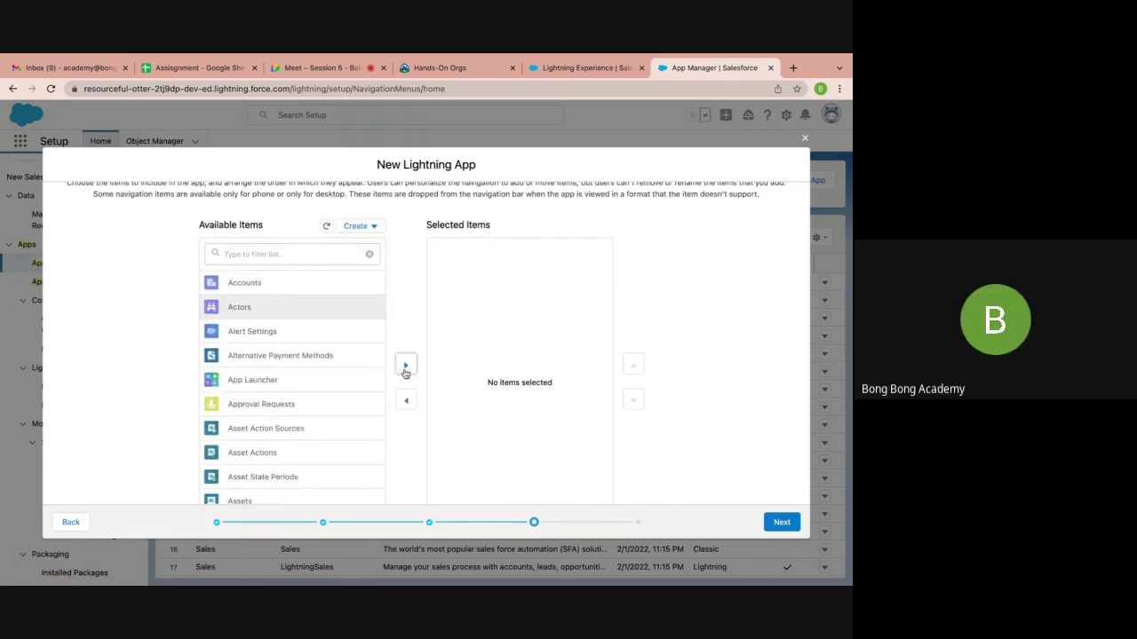
{"action": "left_click", "coordinate": [405, 367]}
Add Films to the navigation items and finish creating the app without selecting any user profiles
{"action": "left_click", "coordinate": [280, 254]}
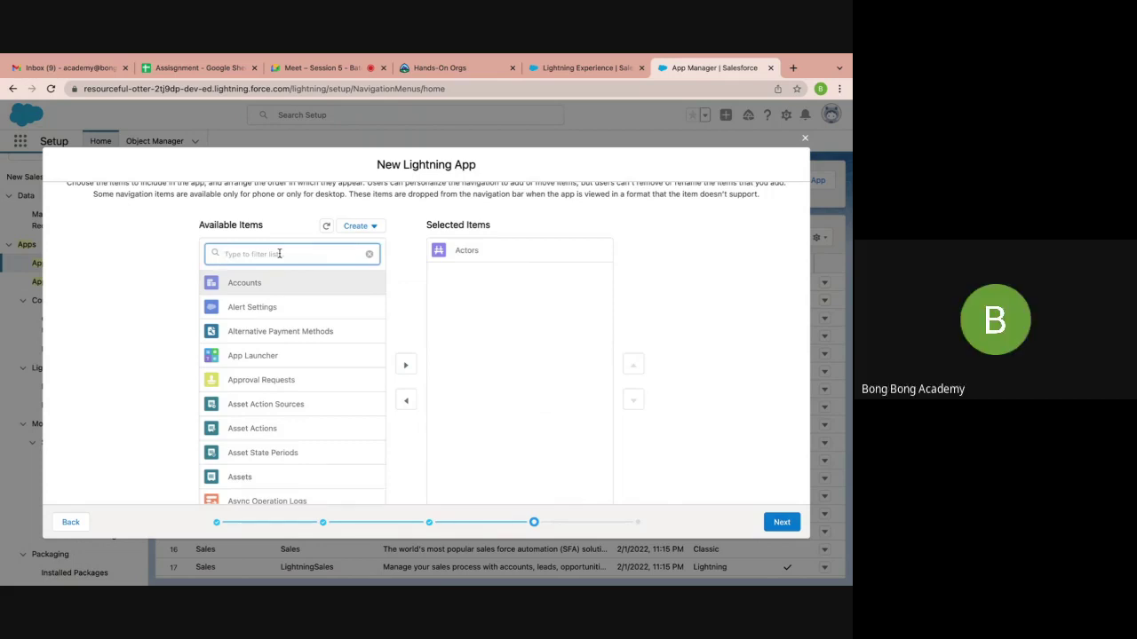
{"action": "type", "text": "fil"}
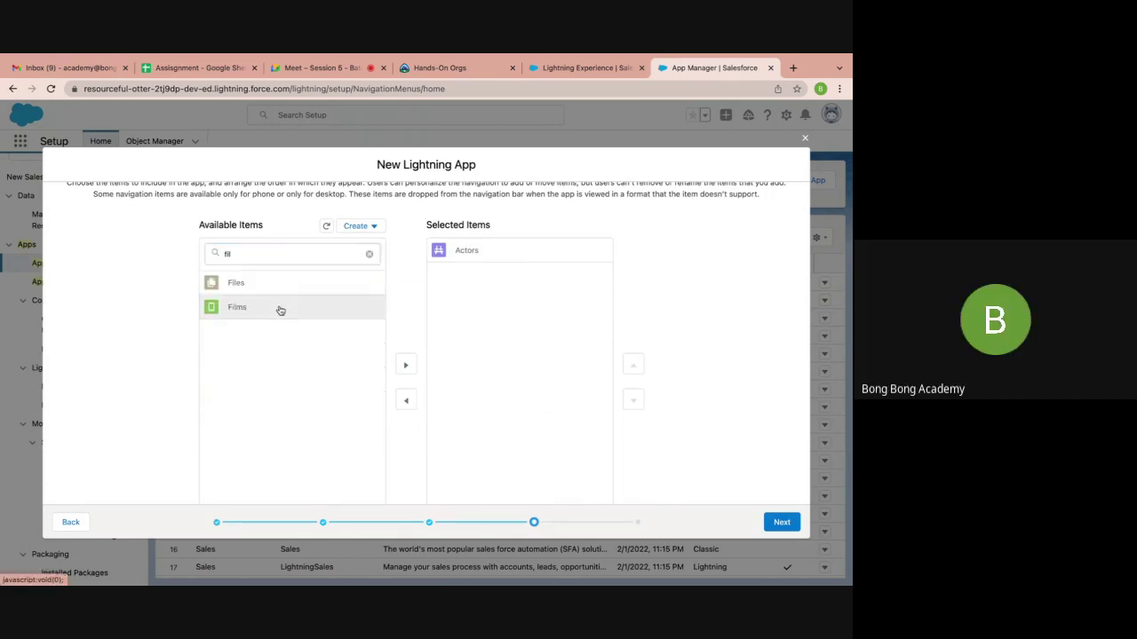
{"action": "left_click", "coordinate": [405, 365]}
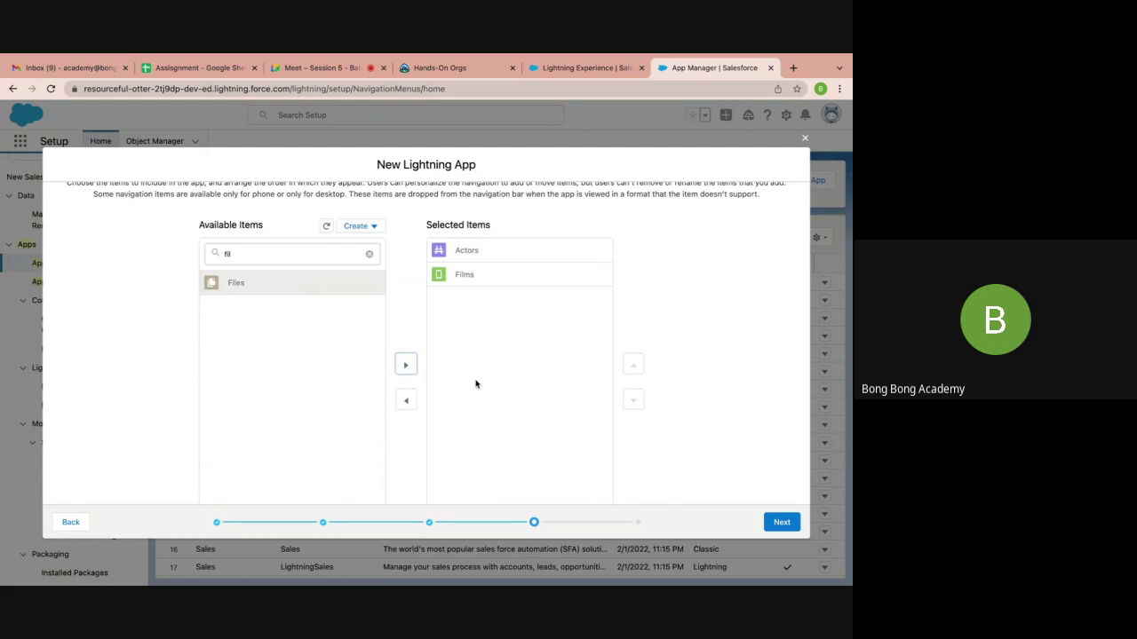
{"action": "left_click", "coordinate": [774, 524]}
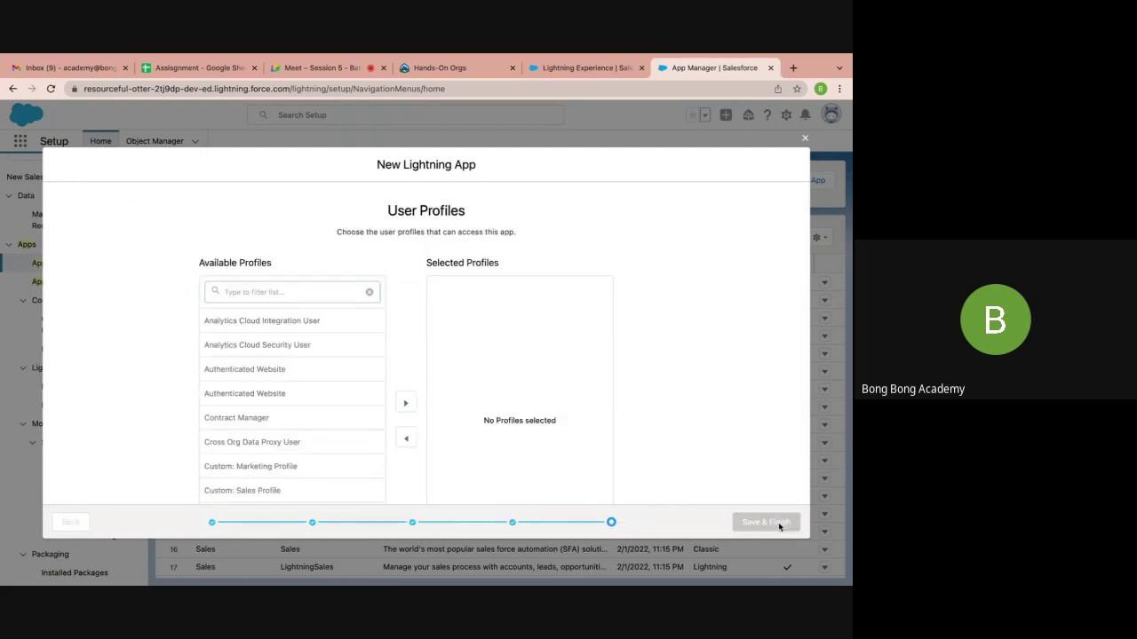
{"action": "left_click", "coordinate": [780, 527]}
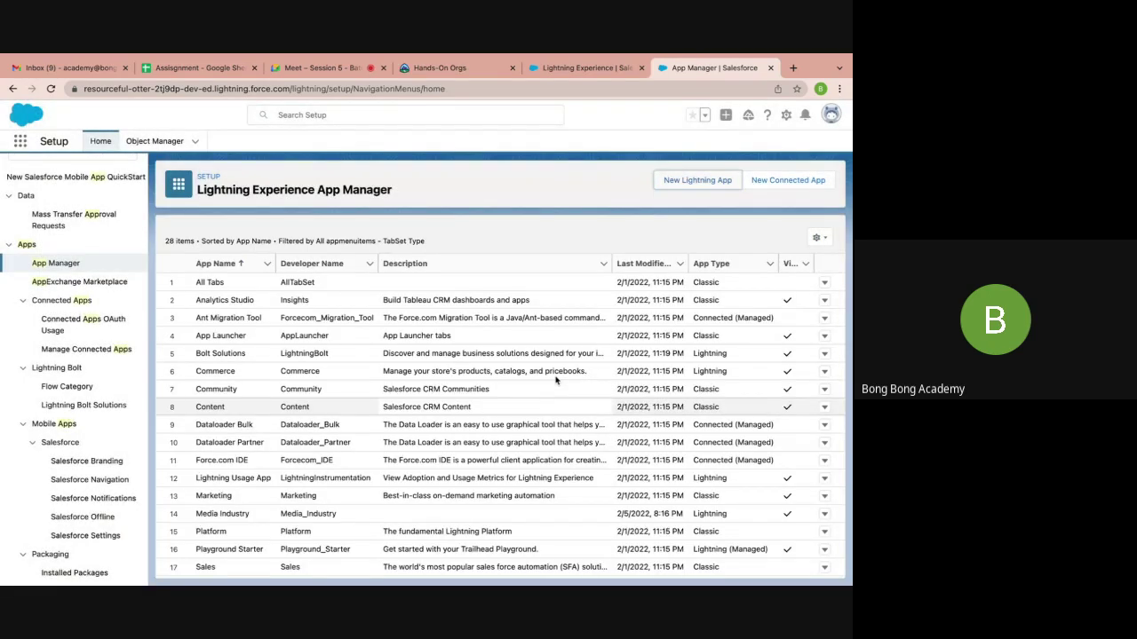
Search the App Launcher for media, reload the page, and search Setup for media
{"action": "left_click", "coordinate": [224, 186]}
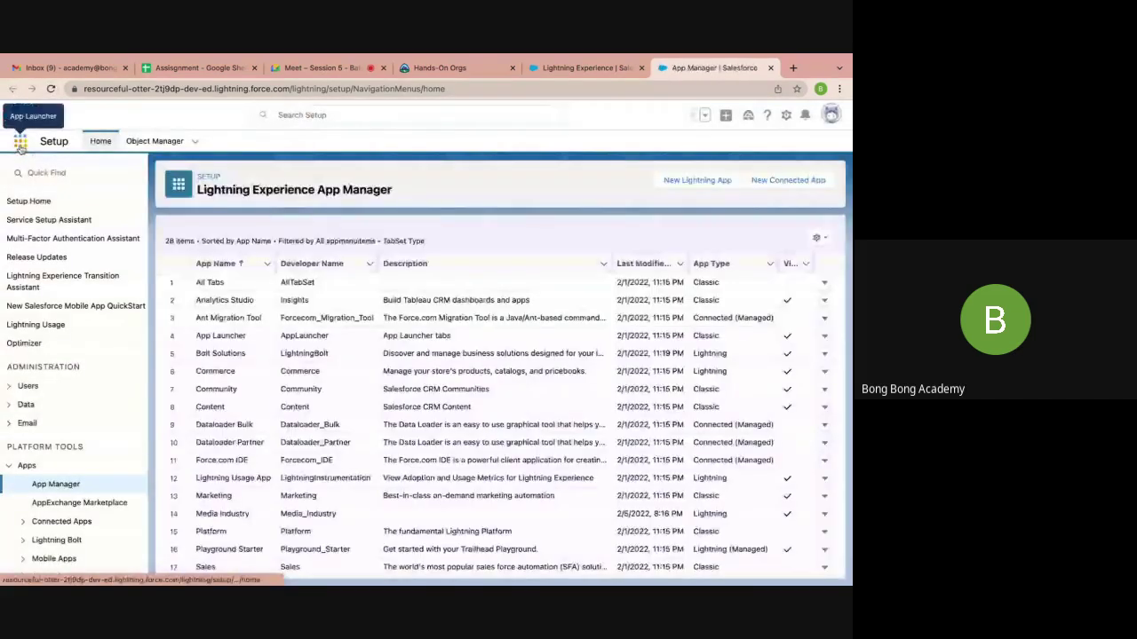
{"action": "left_click", "coordinate": [19, 142]}
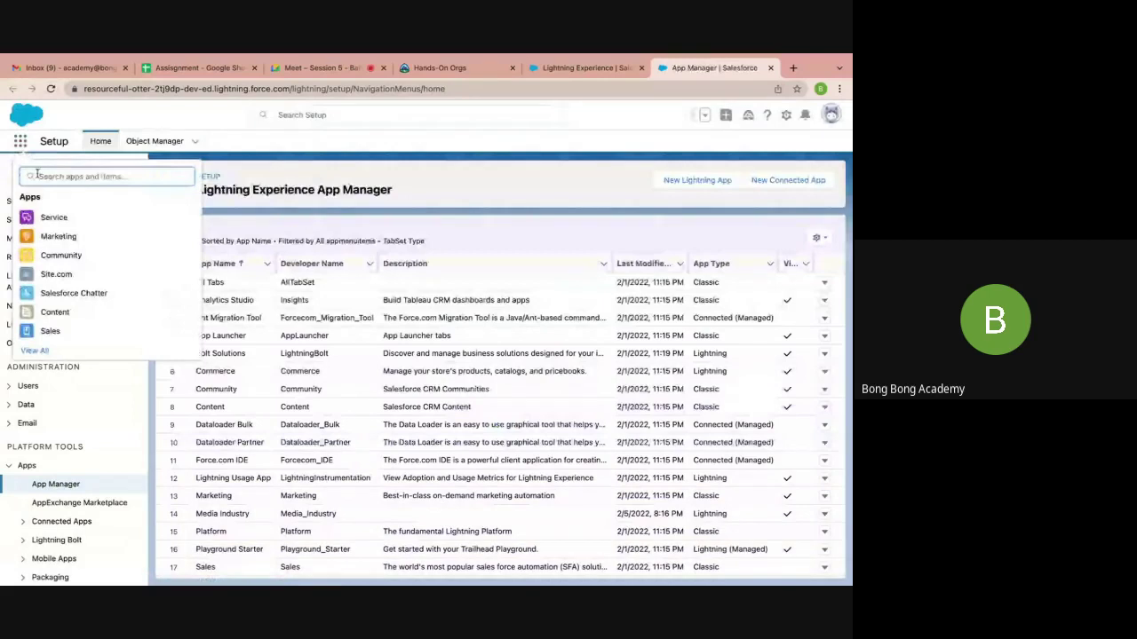
{"action": "type", "text": "media"}
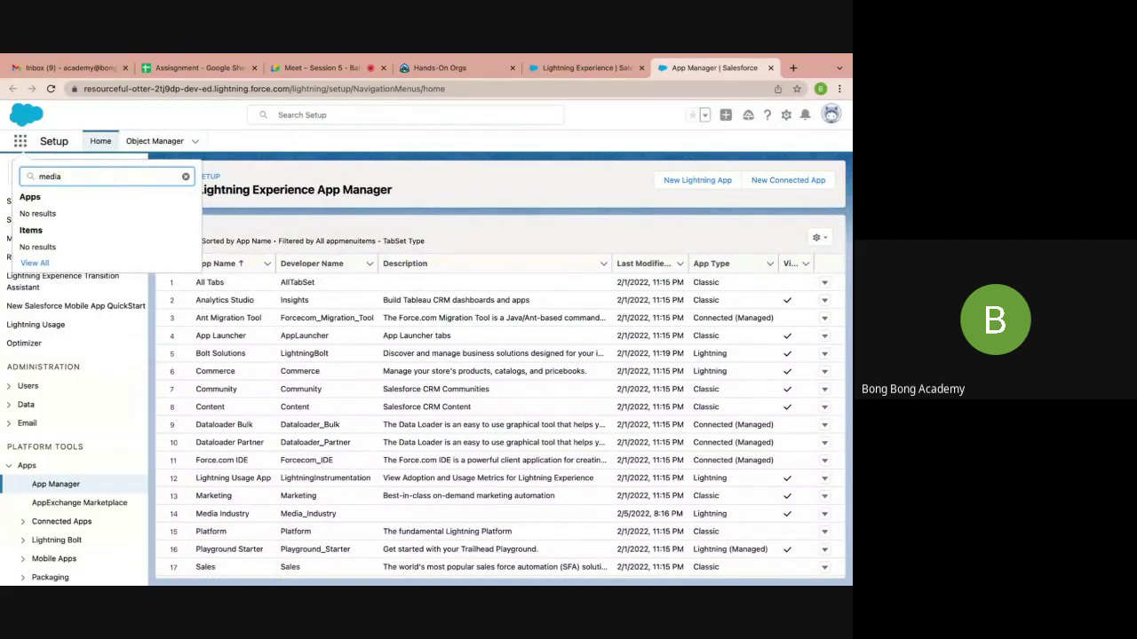
{"action": "key", "text": "super+r"}
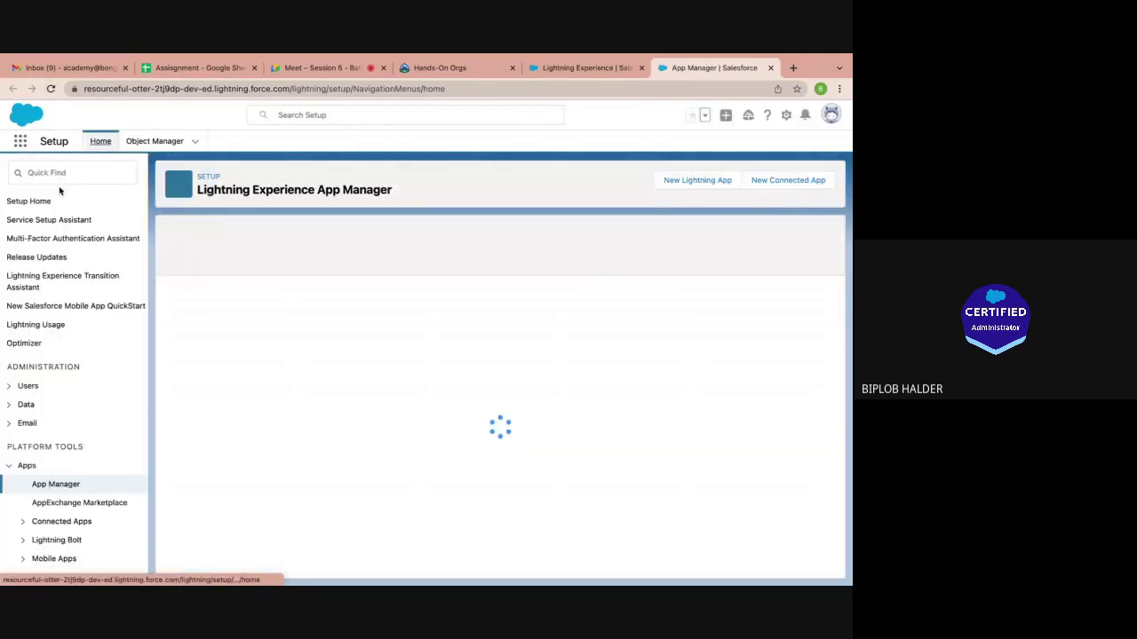
{"action": "left_click", "coordinate": [50, 173]}
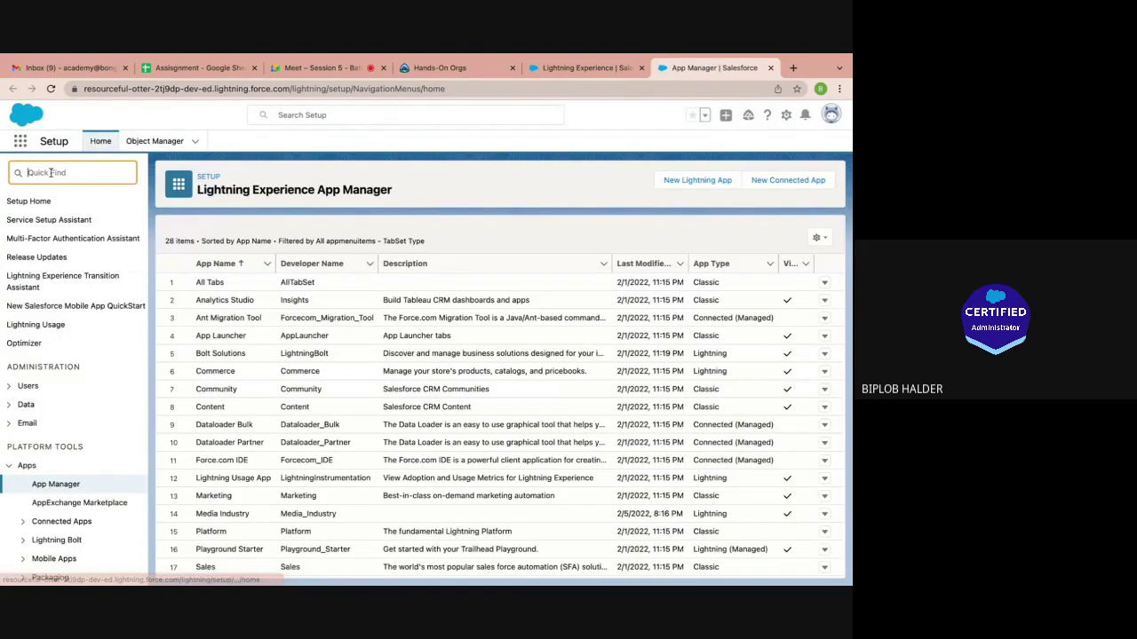
{"action": "type", "text": "media"}
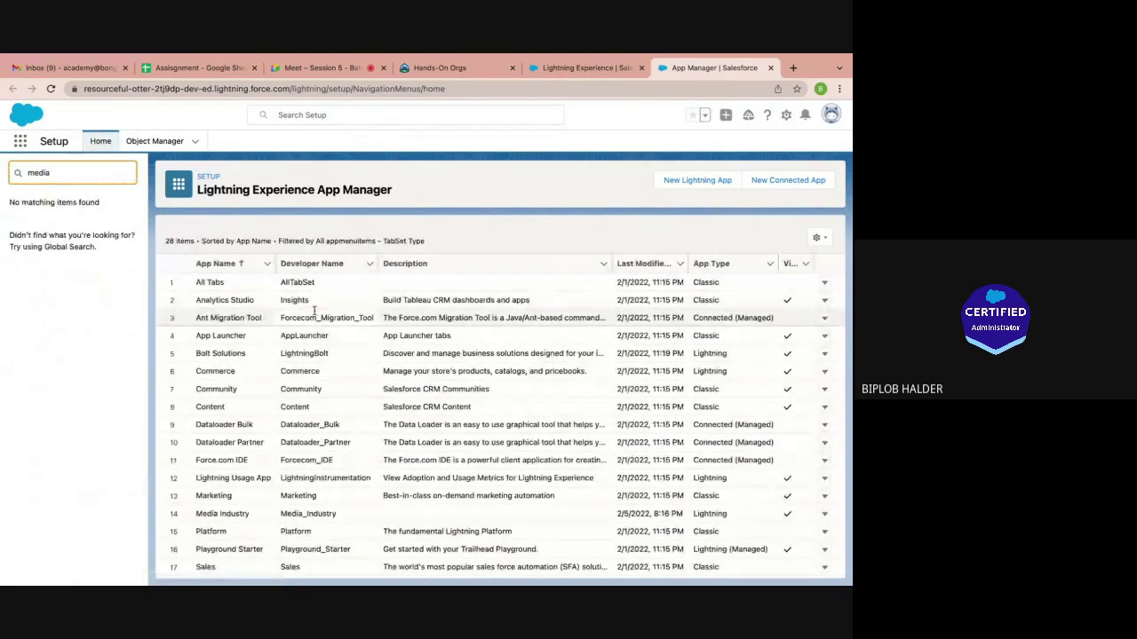
Open the Media Industry app for editing from the App Manager list and go to its User Profiles settings
{"action": "scroll", "coordinate": [221, 386], "scroll_direction": "down", "scroll_amount": 3}
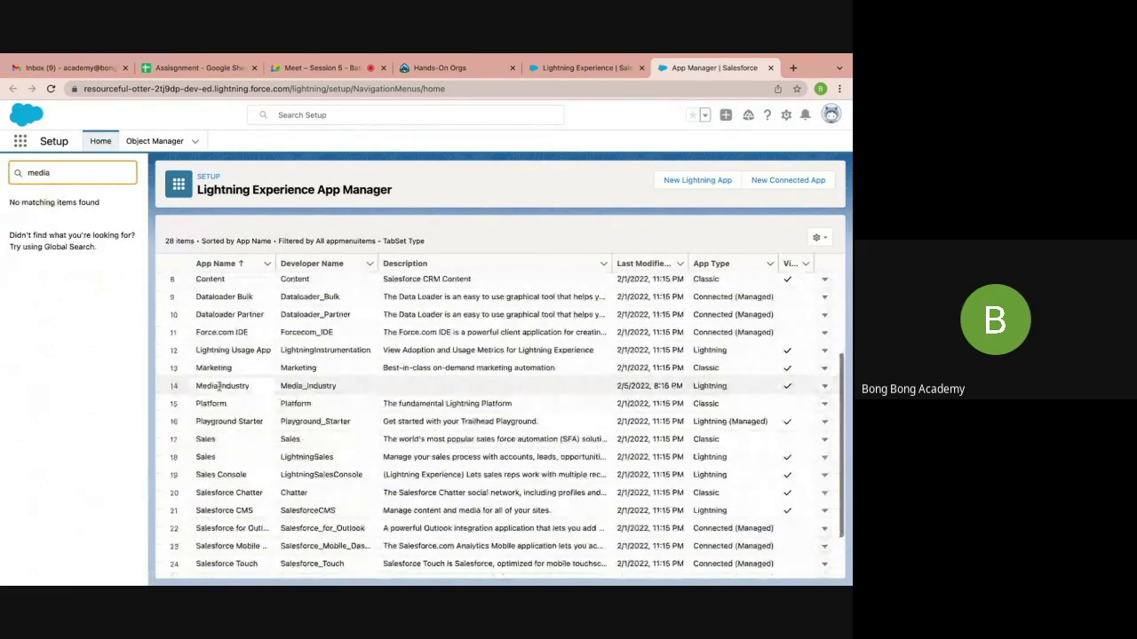
{"action": "left_click", "coordinate": [825, 388]}
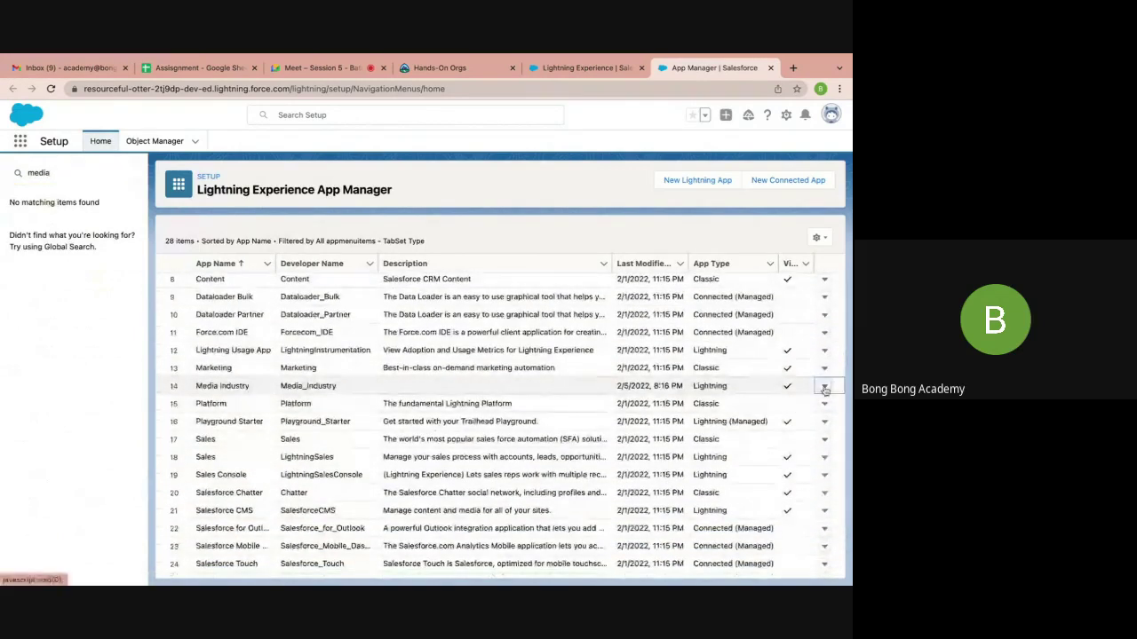
{"action": "left_click", "coordinate": [799, 406]}
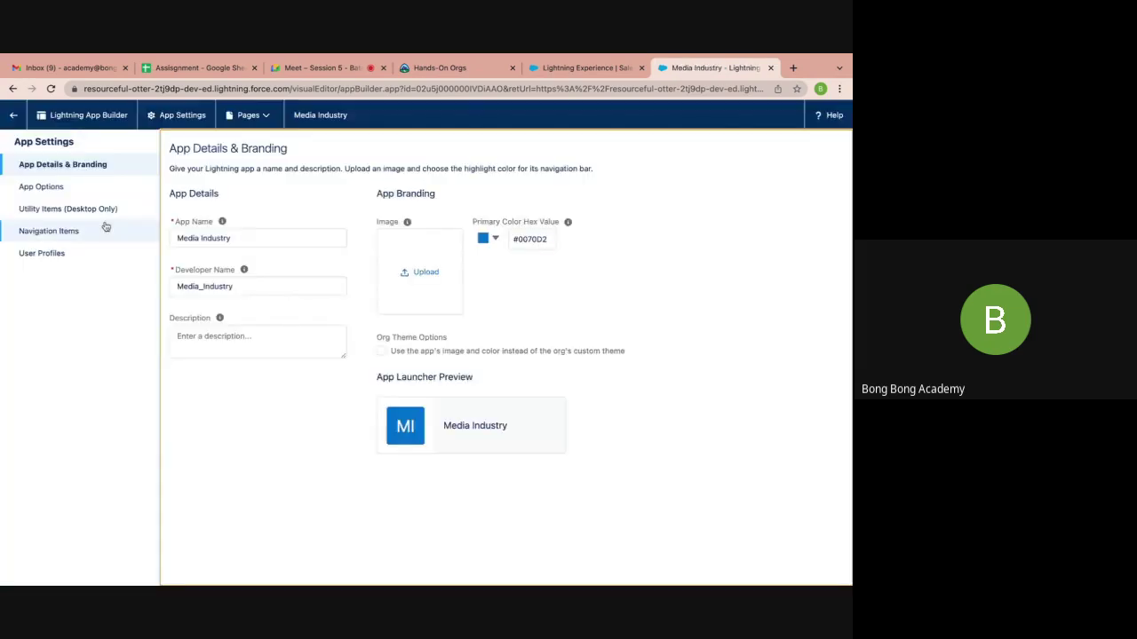
{"action": "left_click", "coordinate": [74, 230]}
{"action": "left_click", "coordinate": [51, 253]}
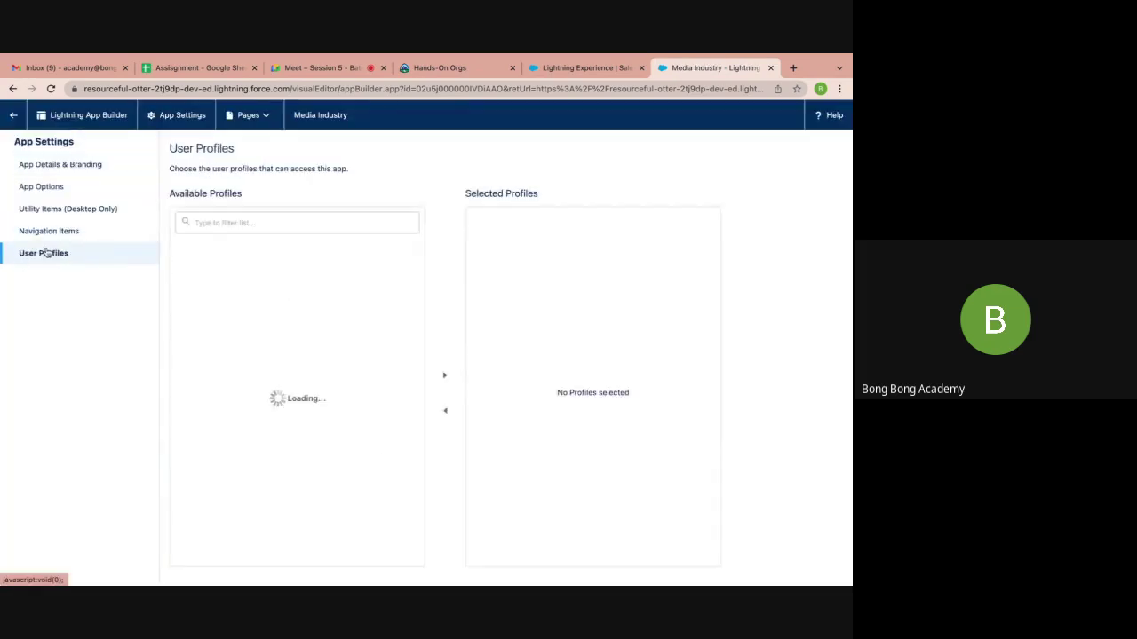
Give the System Administrator profile access to the Media Industry app, save it, and return to the App Manager
{"action": "left_click", "coordinate": [239, 222]}
{"action": "type", "text": "sys"}
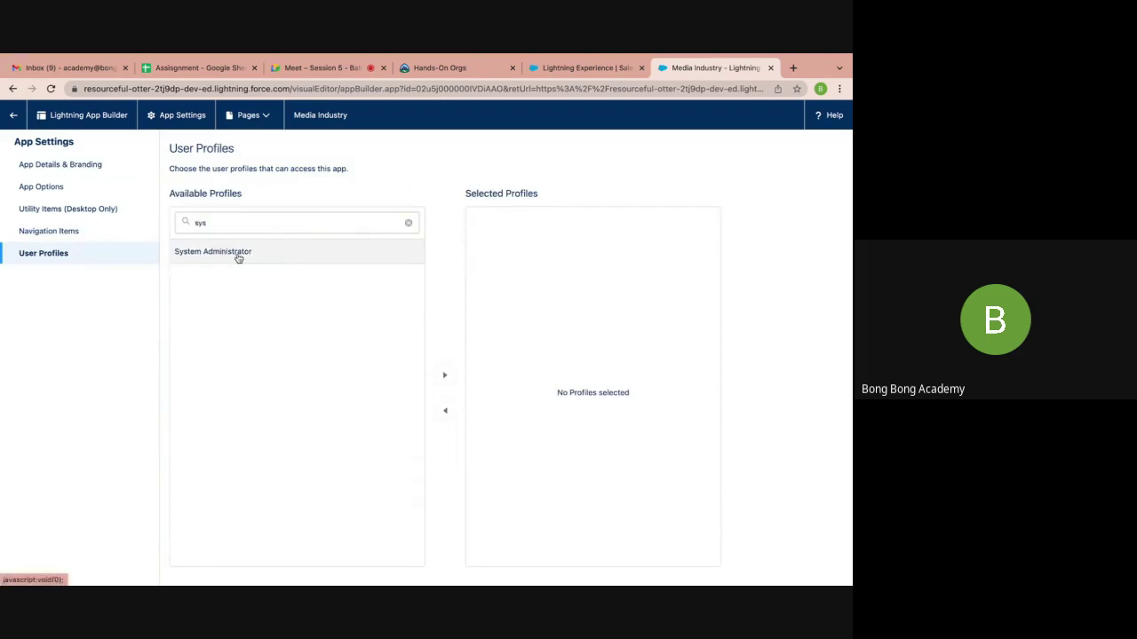
{"action": "left_click", "coordinate": [238, 257]}
{"action": "left_click", "coordinate": [444, 375]}
{"action": "left_click", "coordinate": [539, 568]}
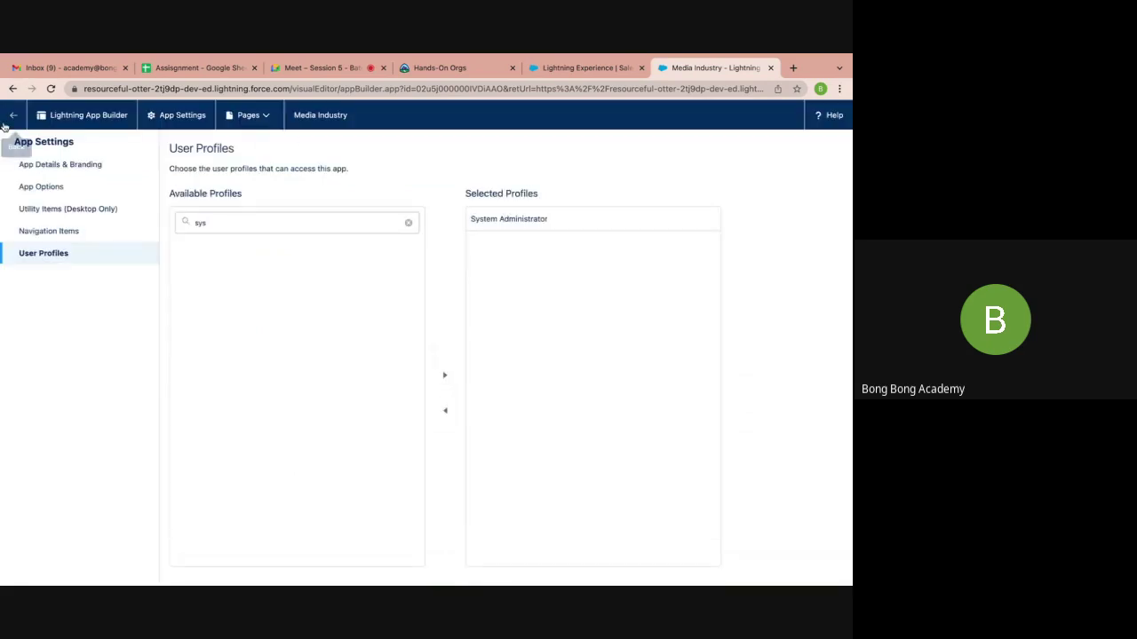
{"action": "left_click", "coordinate": [13, 117]}
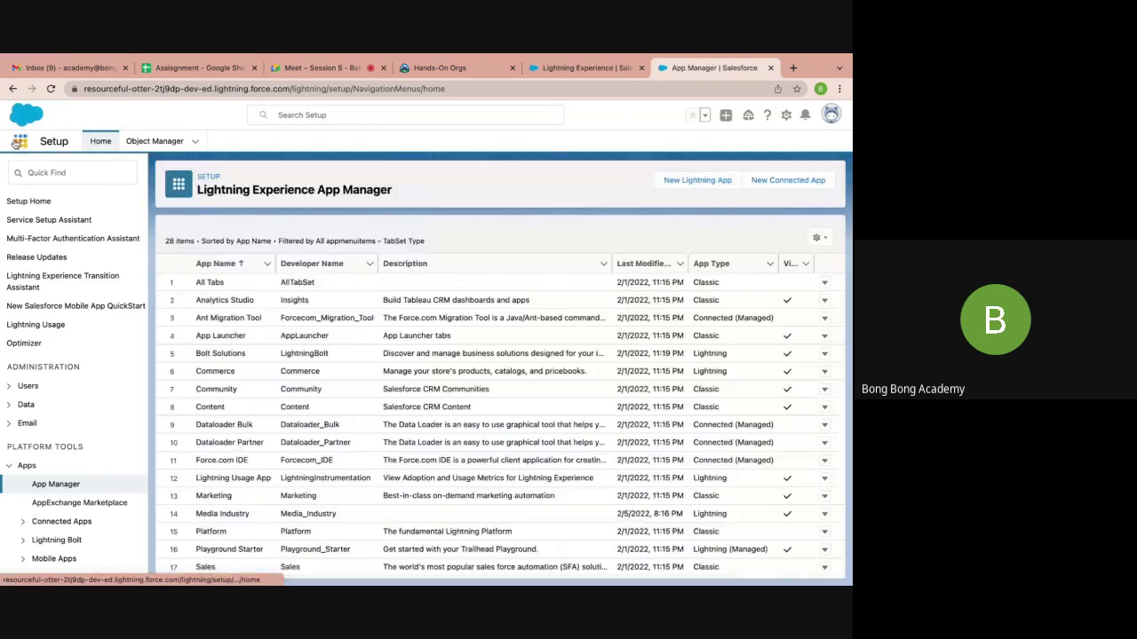
Find and open the Media Industry app through the App Launcher, and close the MFA admin notice
{"action": "left_click", "coordinate": [18, 142]}
{"action": "type", "text": "medi"}
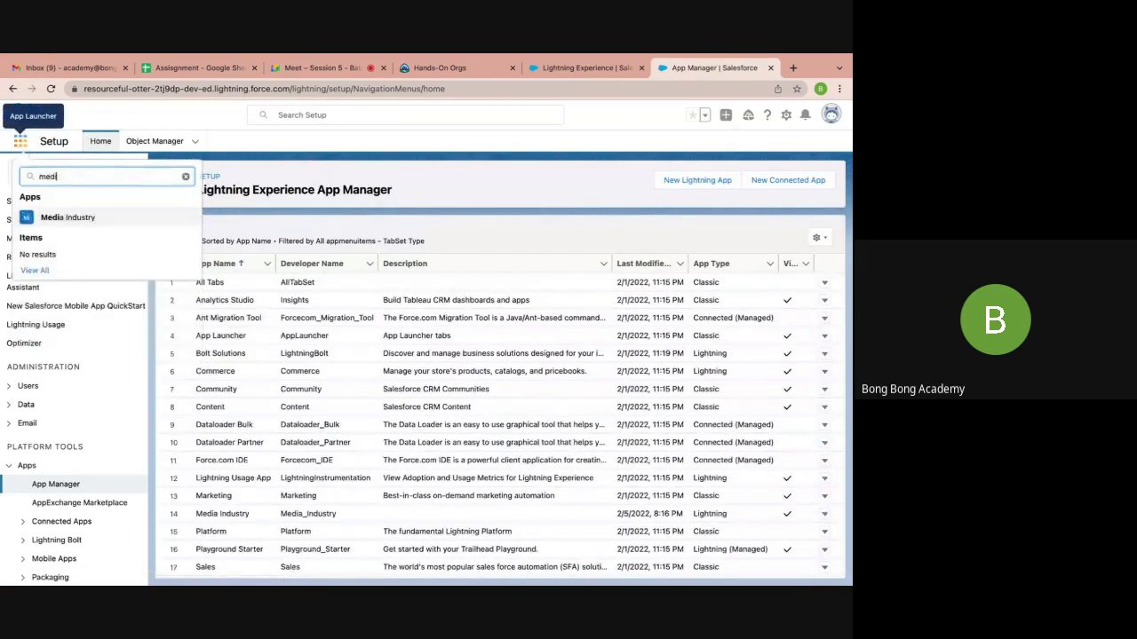
{"action": "left_click", "coordinate": [63, 219]}
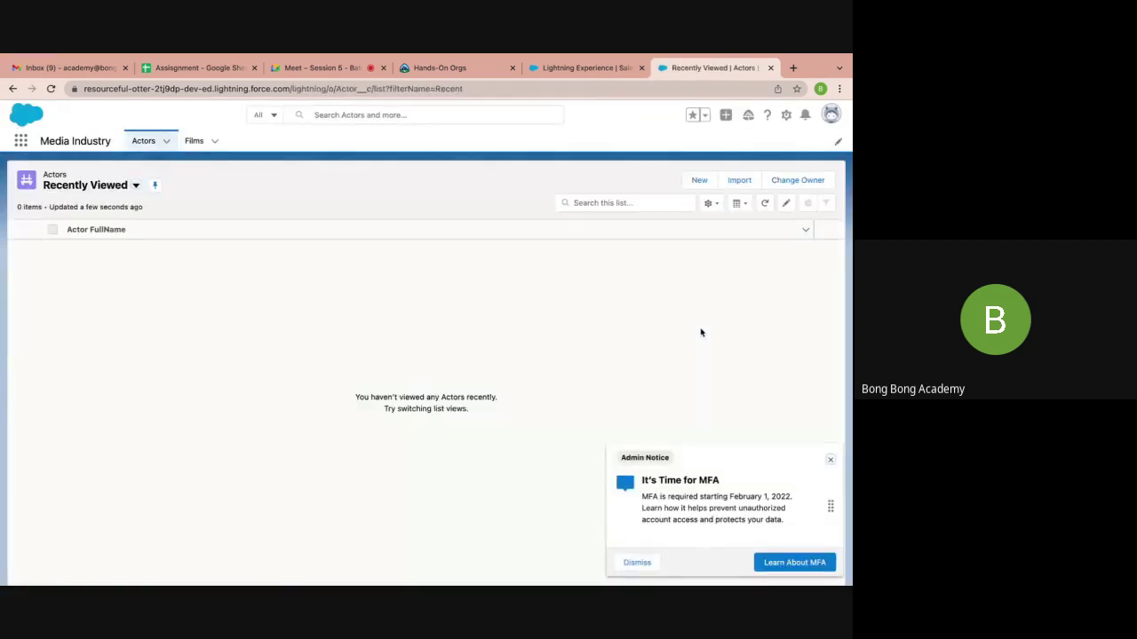
{"action": "left_click", "coordinate": [831, 460]}
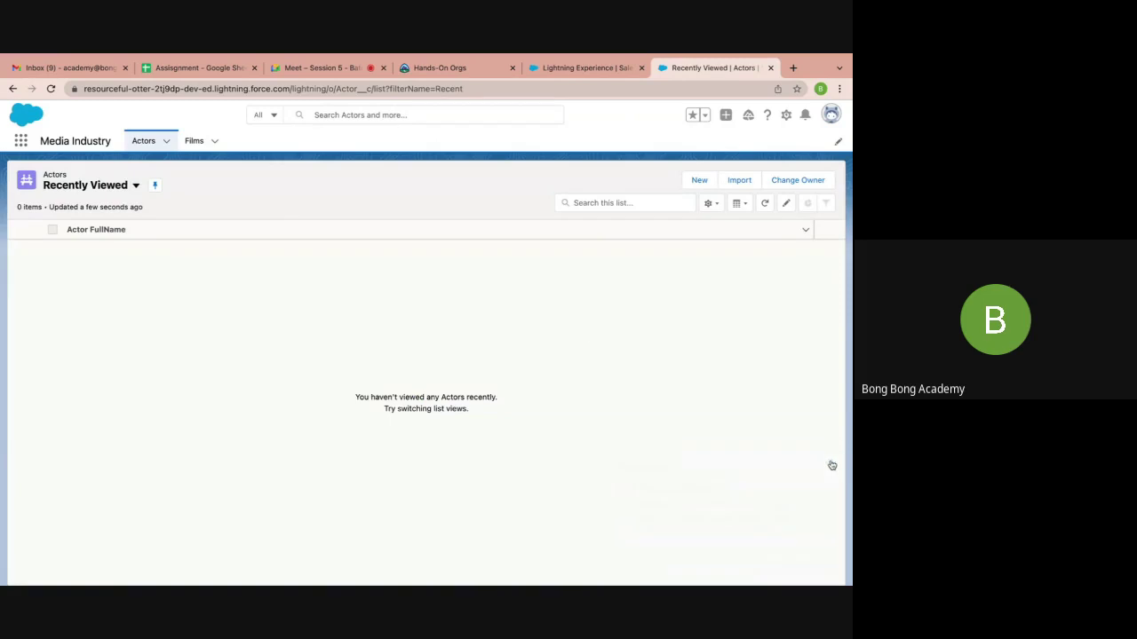
Look through the Actors and Films list pages, and view the blank New Actor form without creating a record
{"action": "left_click", "coordinate": [195, 144]}
{"action": "left_click", "coordinate": [144, 141]}
{"action": "mouse_move", "coordinate": [704, 583]}
{"action": "left_click", "coordinate": [698, 182]}
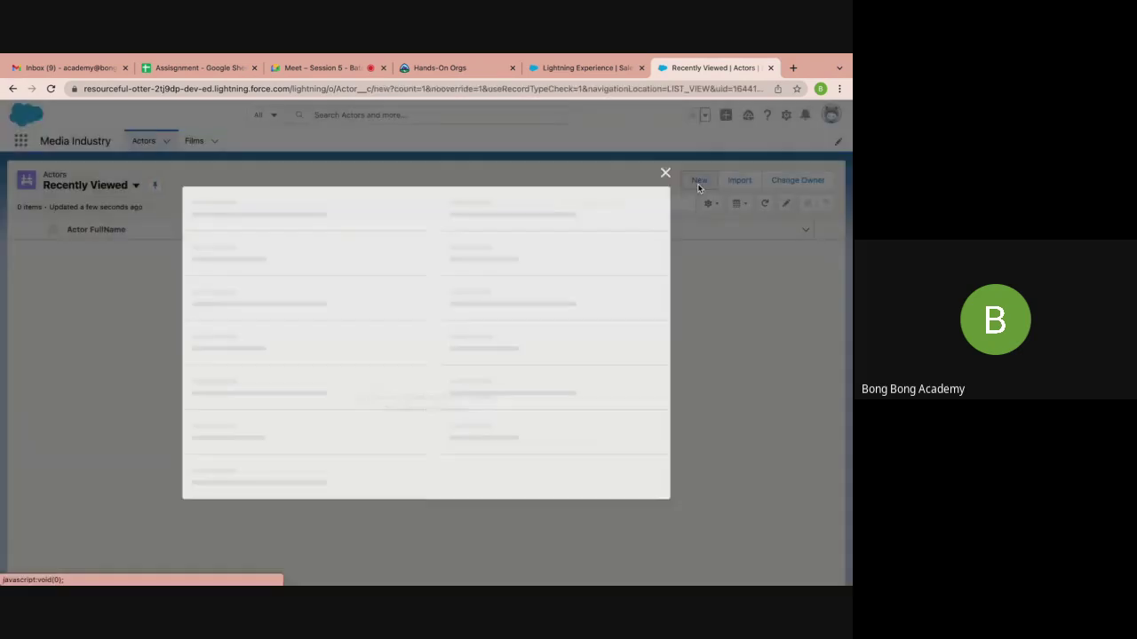
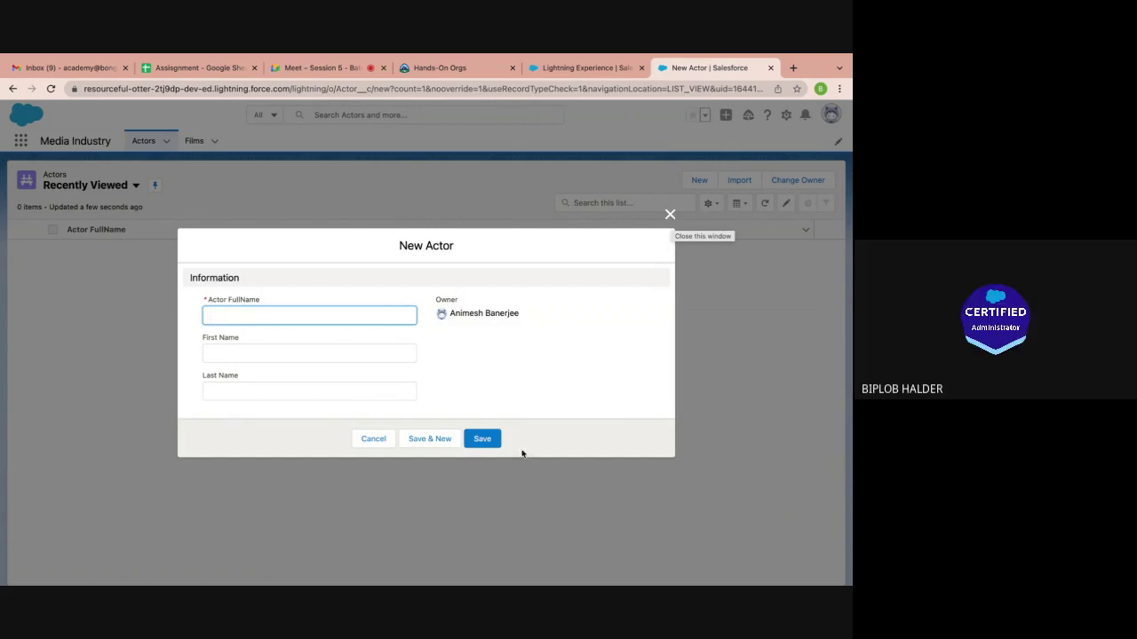
{"action": "left_click", "coordinate": [671, 218]}
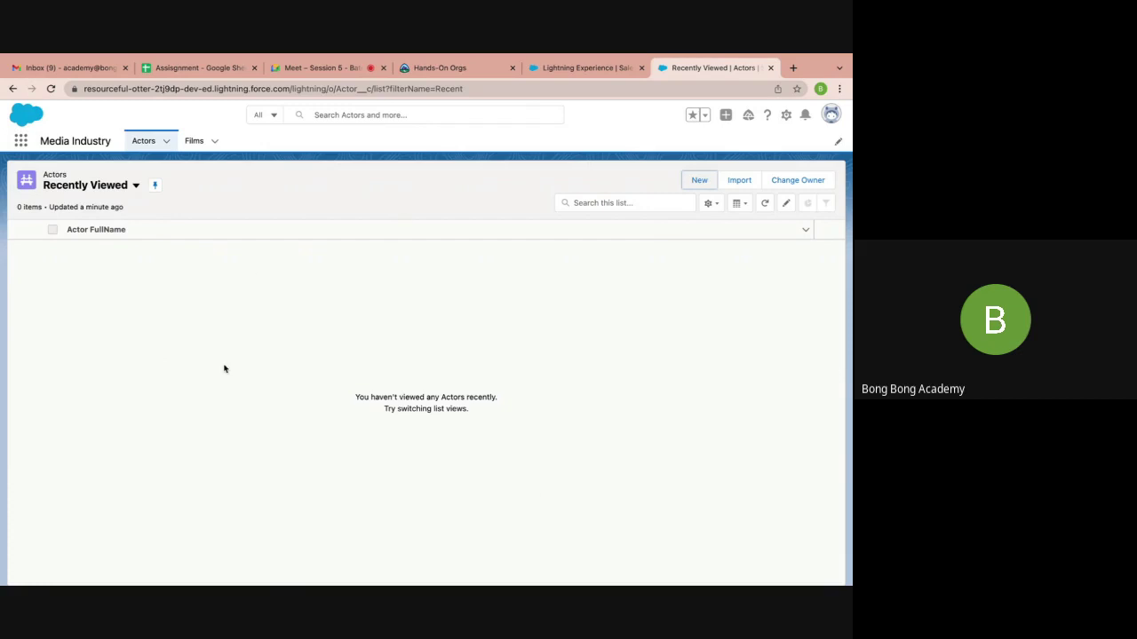
{"action": "left_click", "coordinate": [143, 140]}
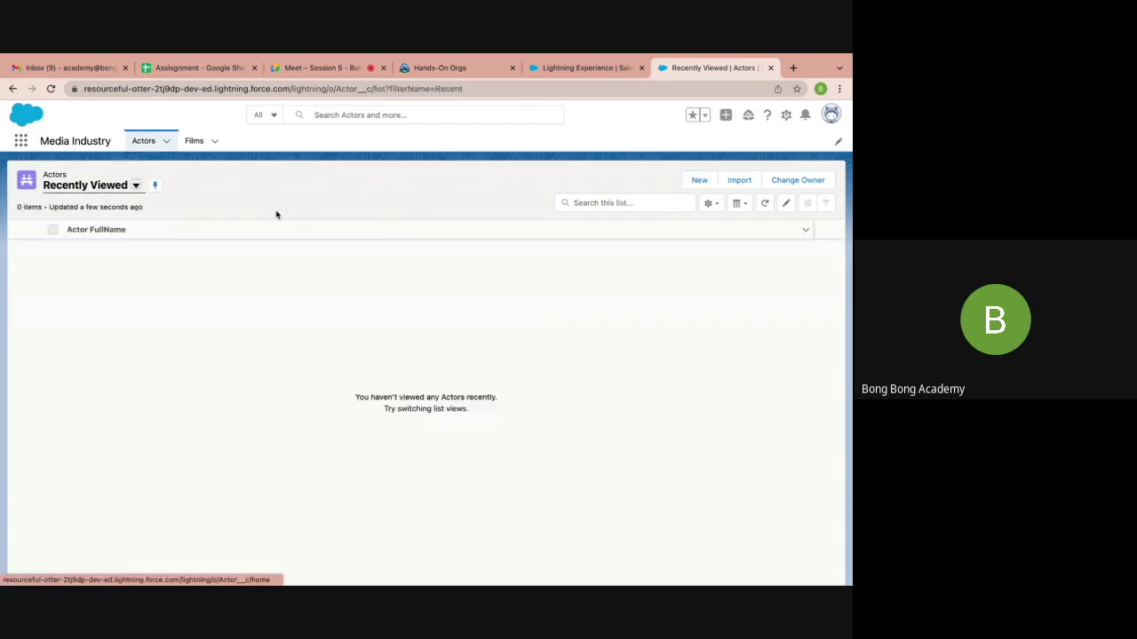
{"action": "left_click", "coordinate": [196, 144]}
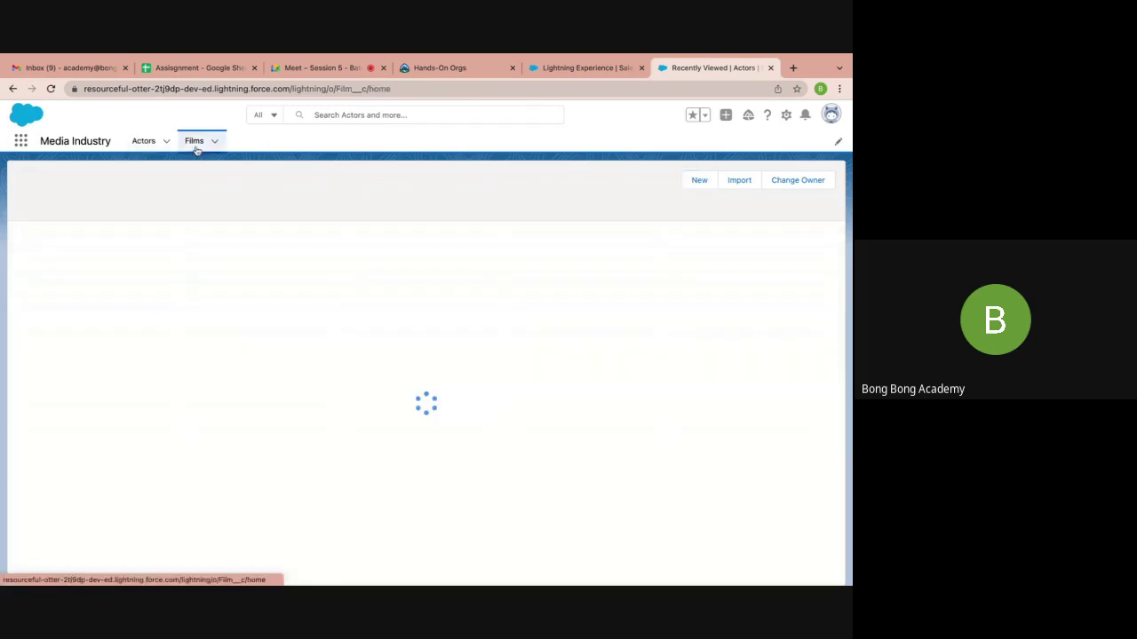
{"action": "left_click", "coordinate": [145, 142]}
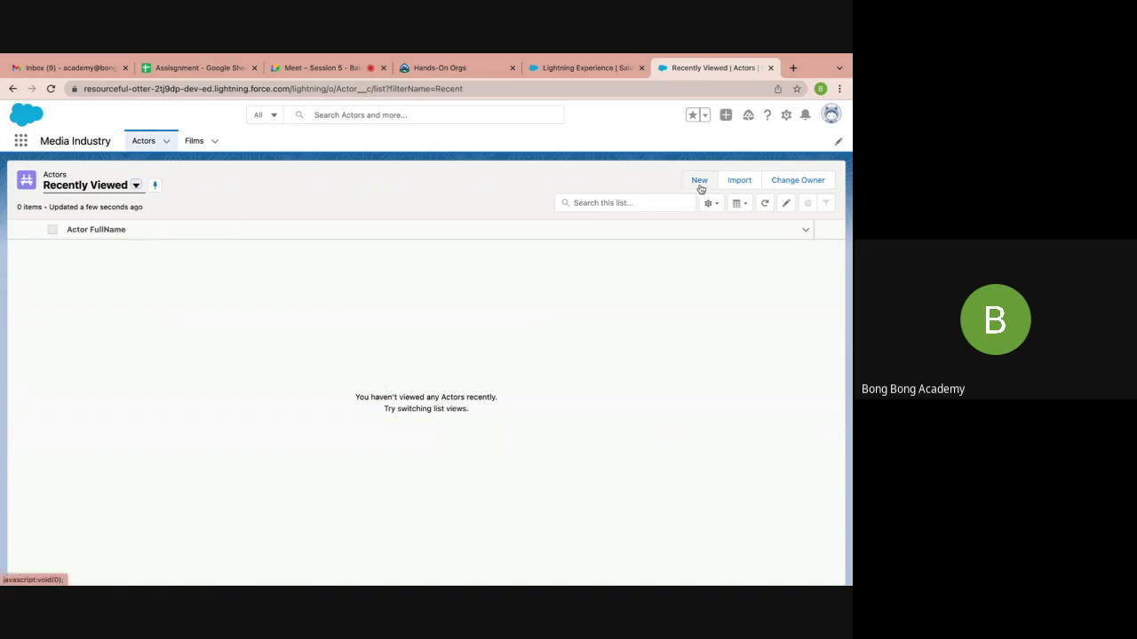
Switch to Excel and create a new blank workbook
{"action": "mouse_move", "coordinate": [359, 582]}
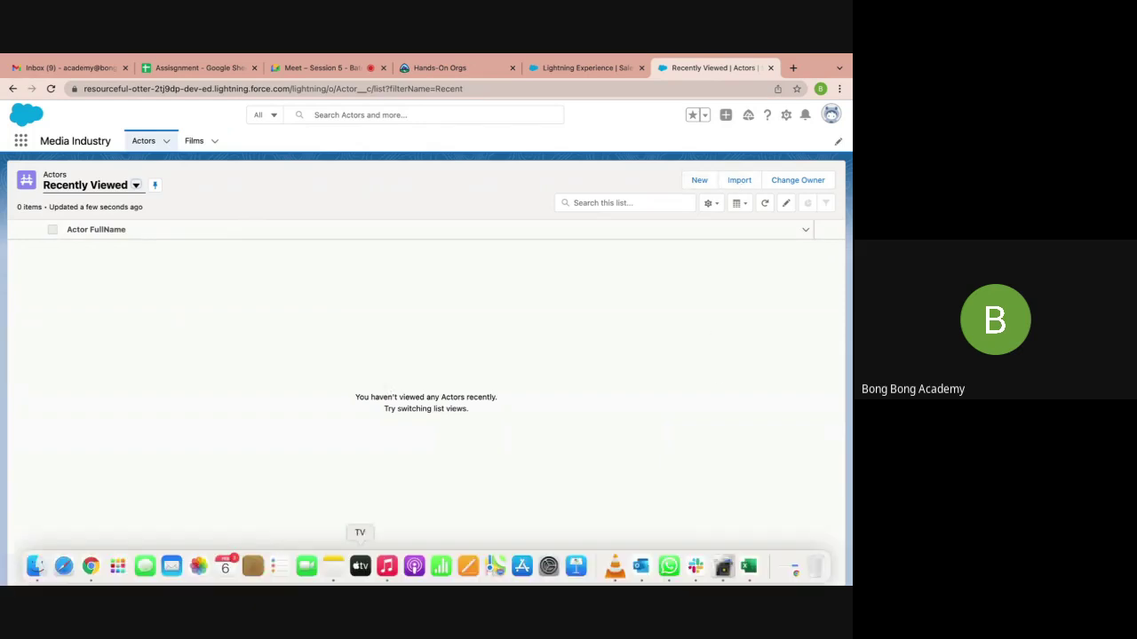
{"action": "left_click", "coordinate": [748, 565]}
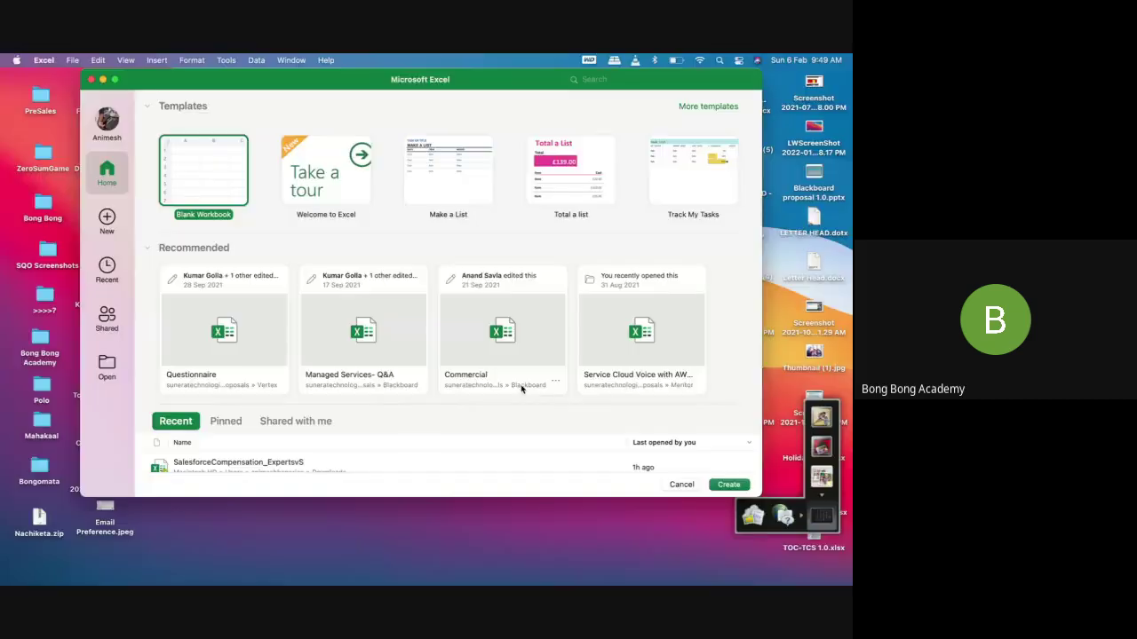
{"action": "double_click", "coordinate": [187, 182]}
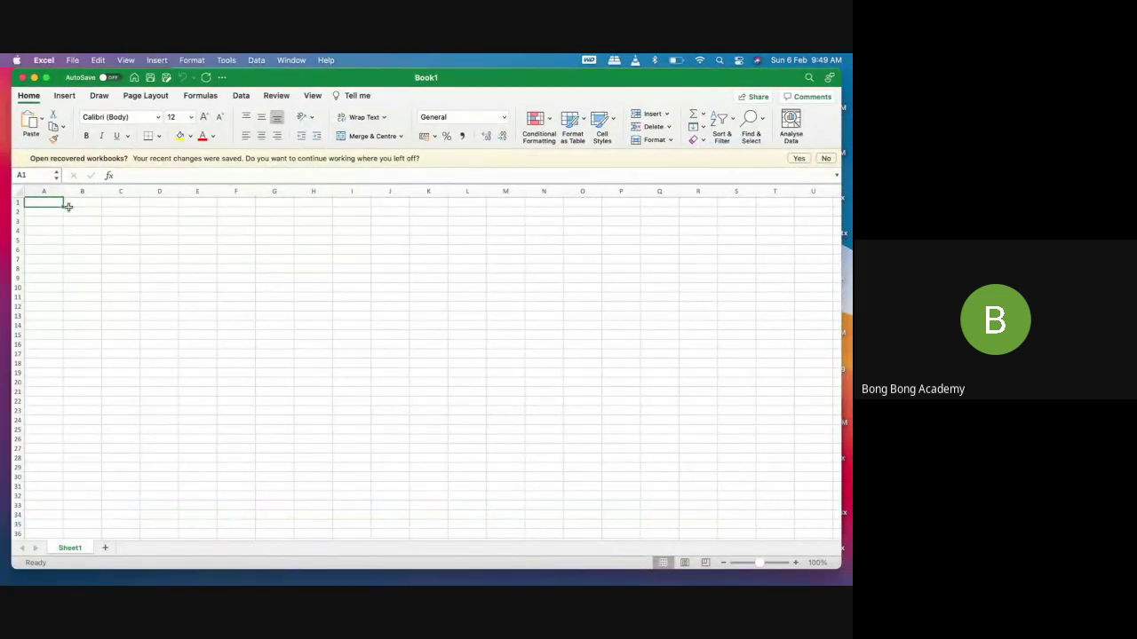
Enter the column headers Full Name, First Name and Last Name in cells A1 to C1
{"action": "type", "text": "Name"}
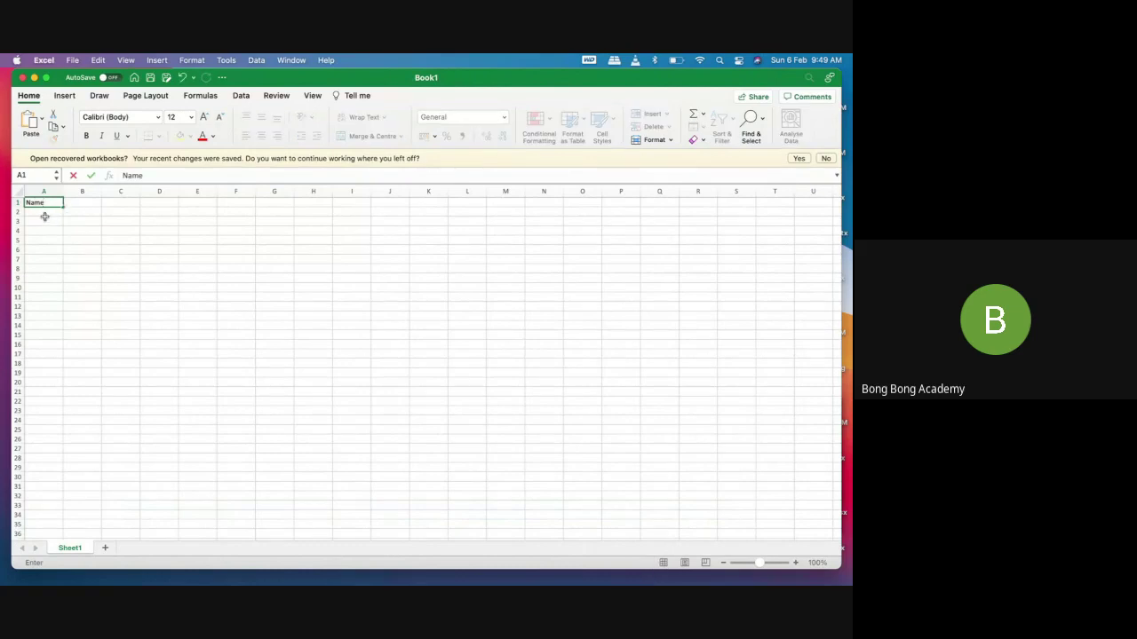
{"action": "left_click", "coordinate": [44, 216]}
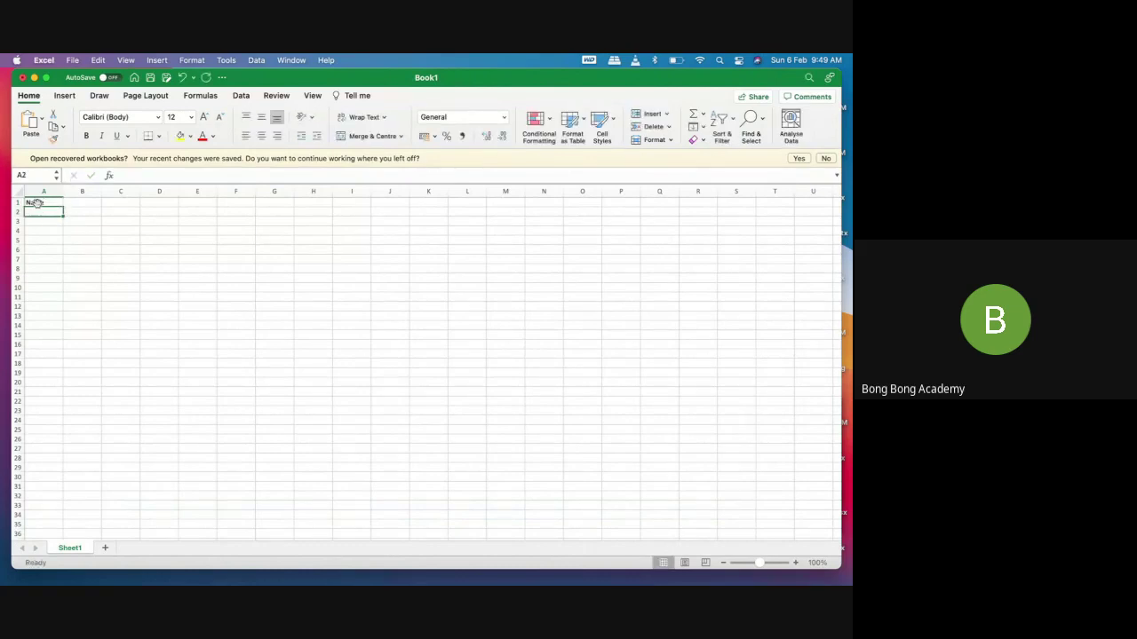
{"action": "left_click", "coordinate": [37, 204]}
{"action": "double_click", "coordinate": [27, 202]}
{"action": "type", "text": "Dull"}
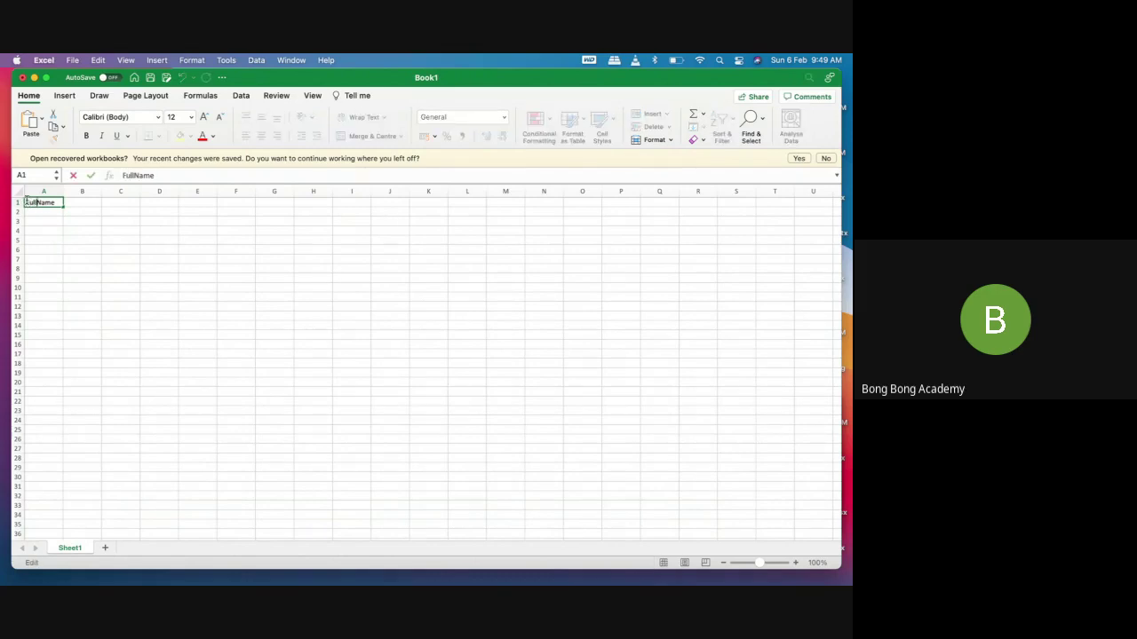
{"action": "left_click", "coordinate": [101, 205]}
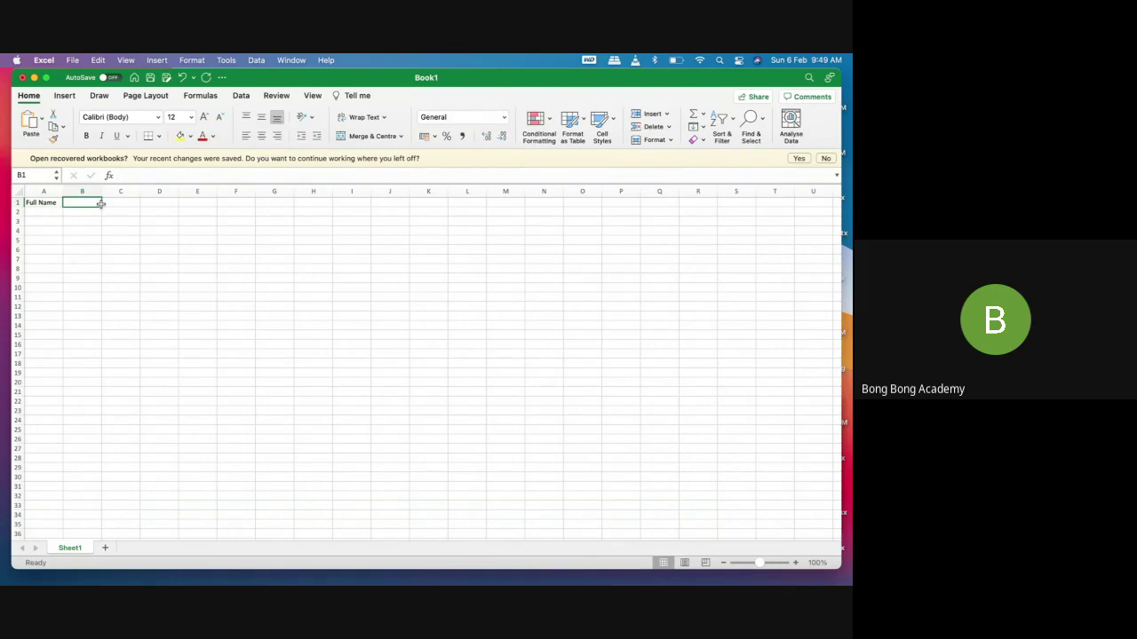
{"action": "type", "text": "First Name"}
{"action": "key", "text": "Tab"}
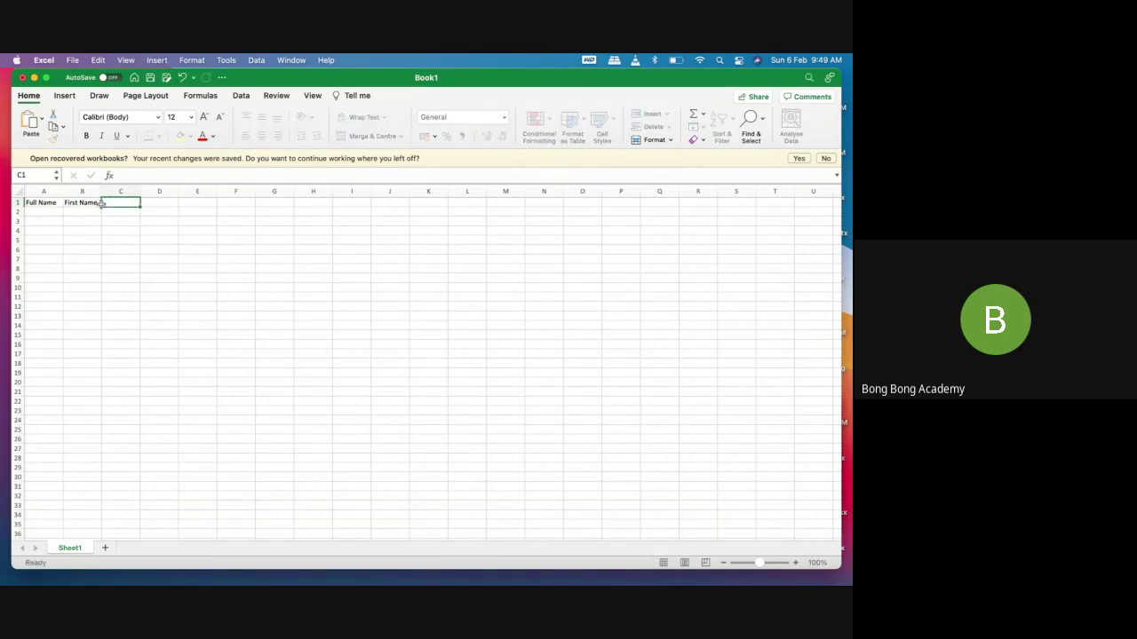
{"action": "type", "text": "Last Name"}
{"action": "left_click", "coordinate": [158, 240]}
{"action": "left_click", "coordinate": [45, 211]}
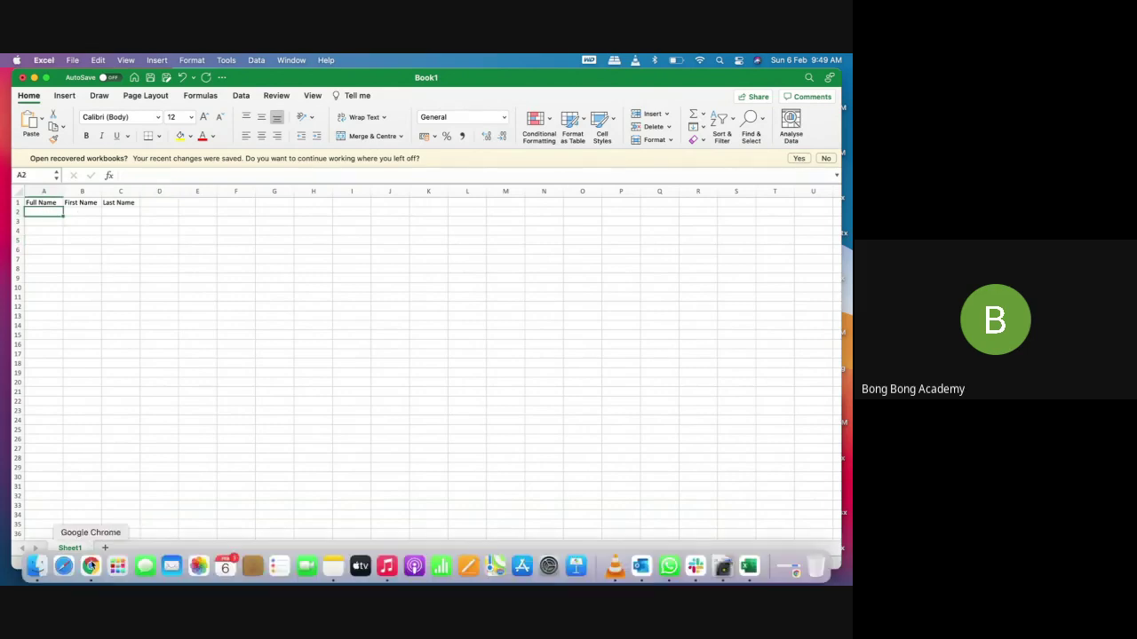
Copy the actors' first and last names (A2:B5) from the Assisgnment Google Sheet and paste them into the Excel workbook starting at B2
{"action": "left_click", "coordinate": [90, 566]}
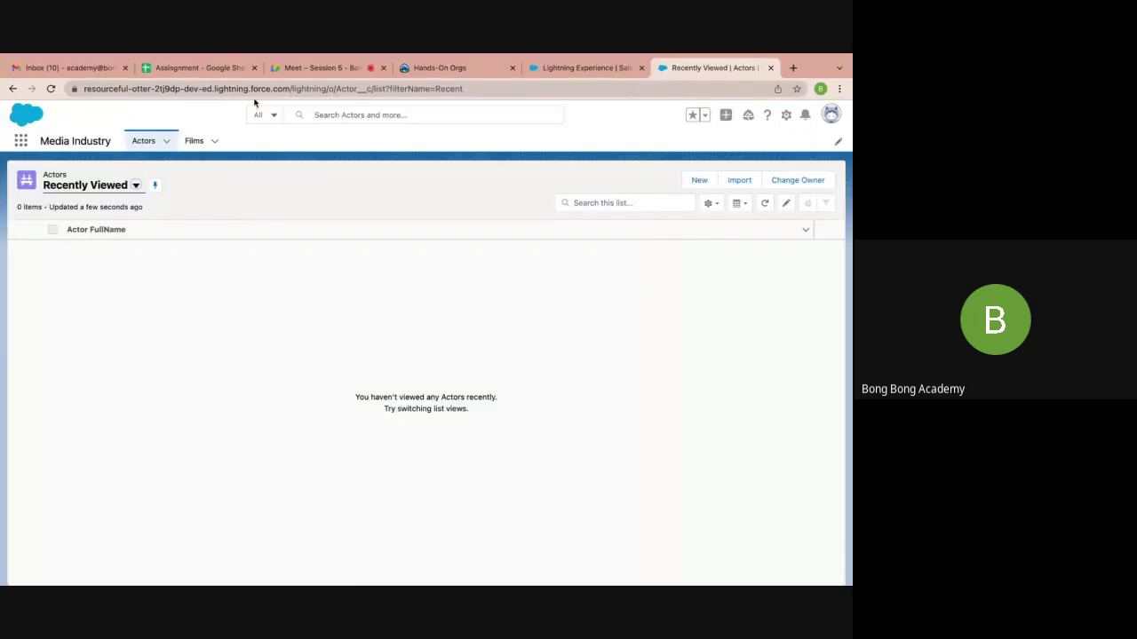
{"action": "left_click", "coordinate": [189, 68]}
{"action": "left_click_drag", "start_coordinate": [48, 212], "coordinate": [118, 247]}
{"action": "key", "text": "super+c"}
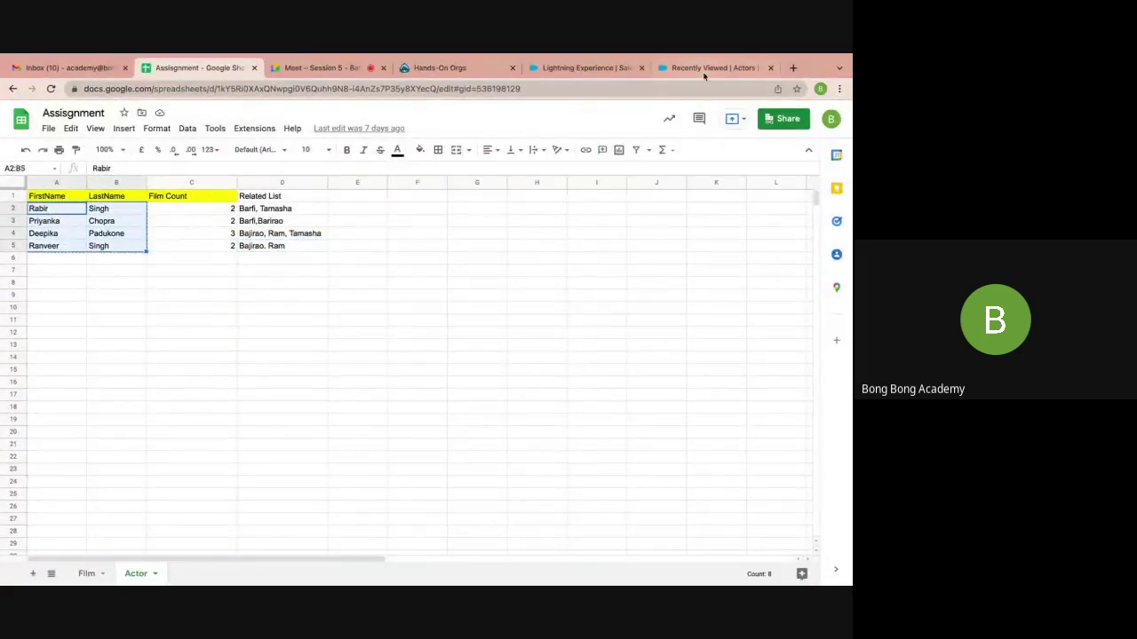
{"action": "left_click", "coordinate": [750, 561]}
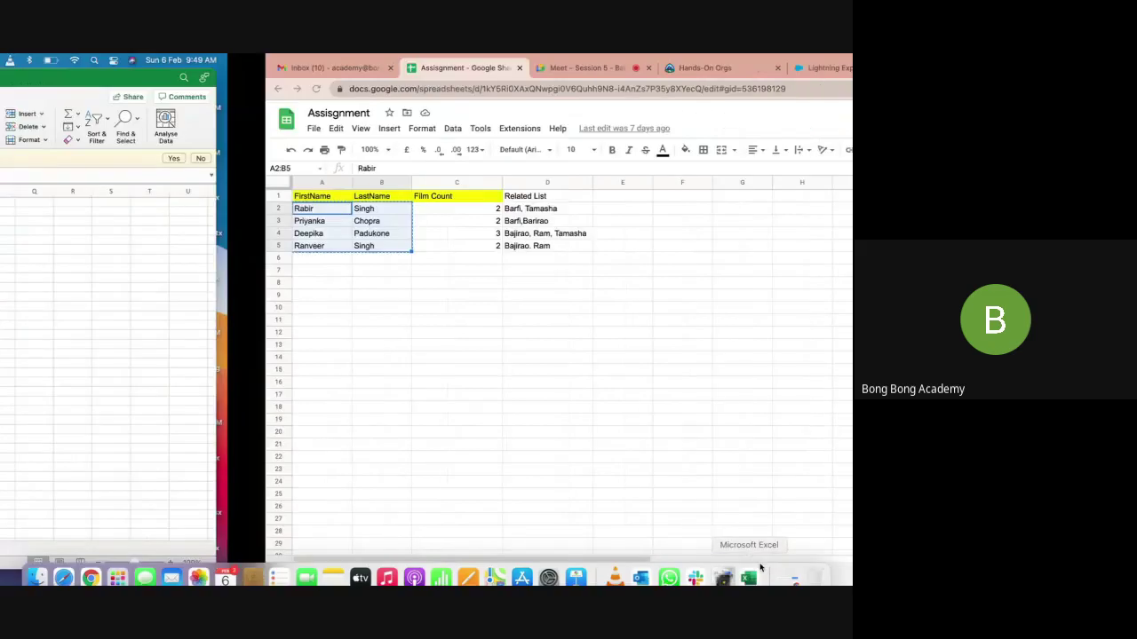
{"action": "left_click", "coordinate": [78, 211]}
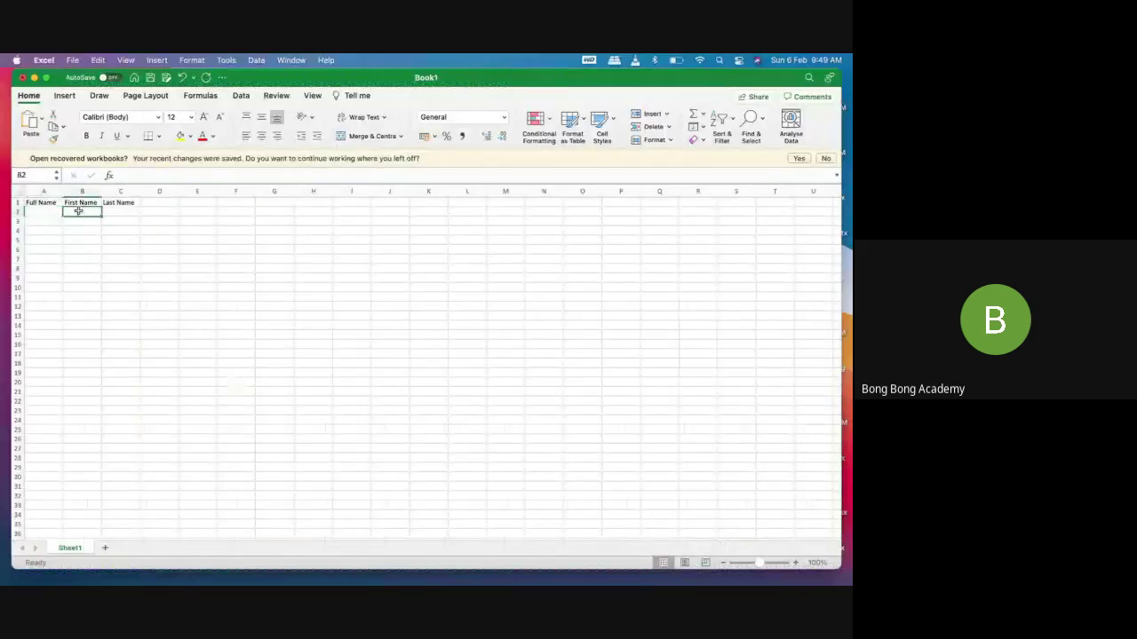
{"action": "key", "text": "super+v"}
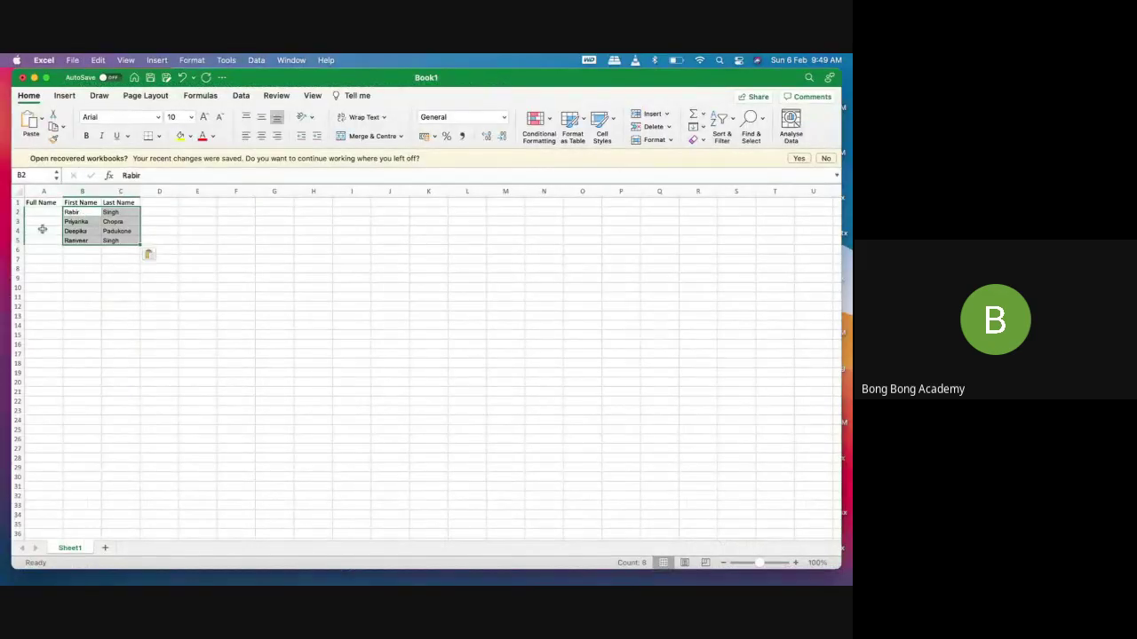
{"action": "left_click", "coordinate": [37, 211]}
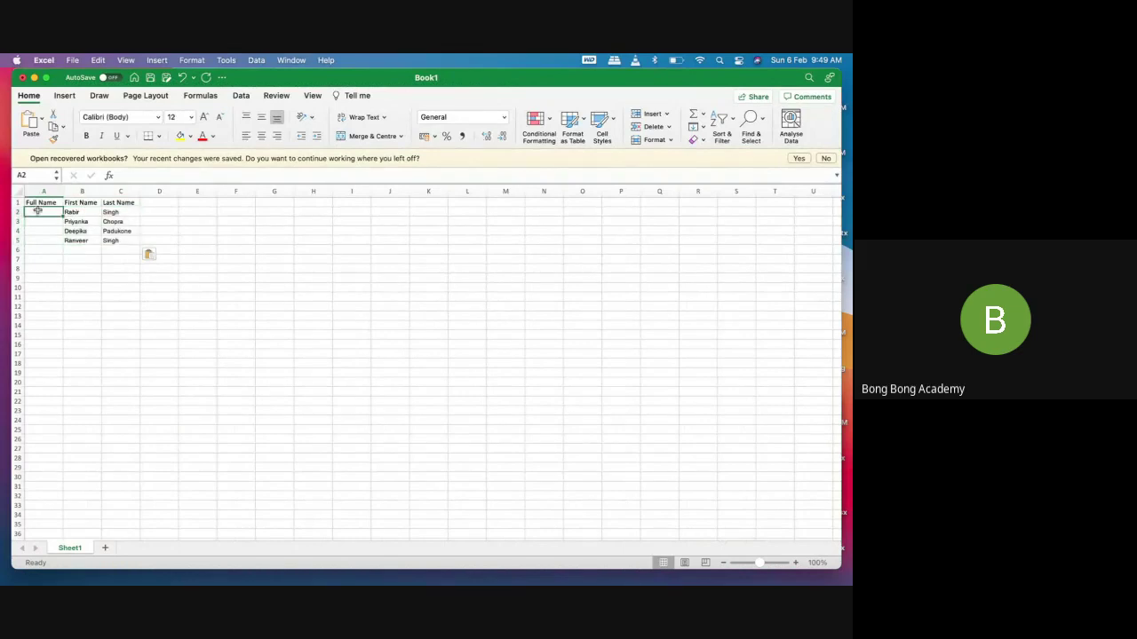
{"action": "type", "text": "="}
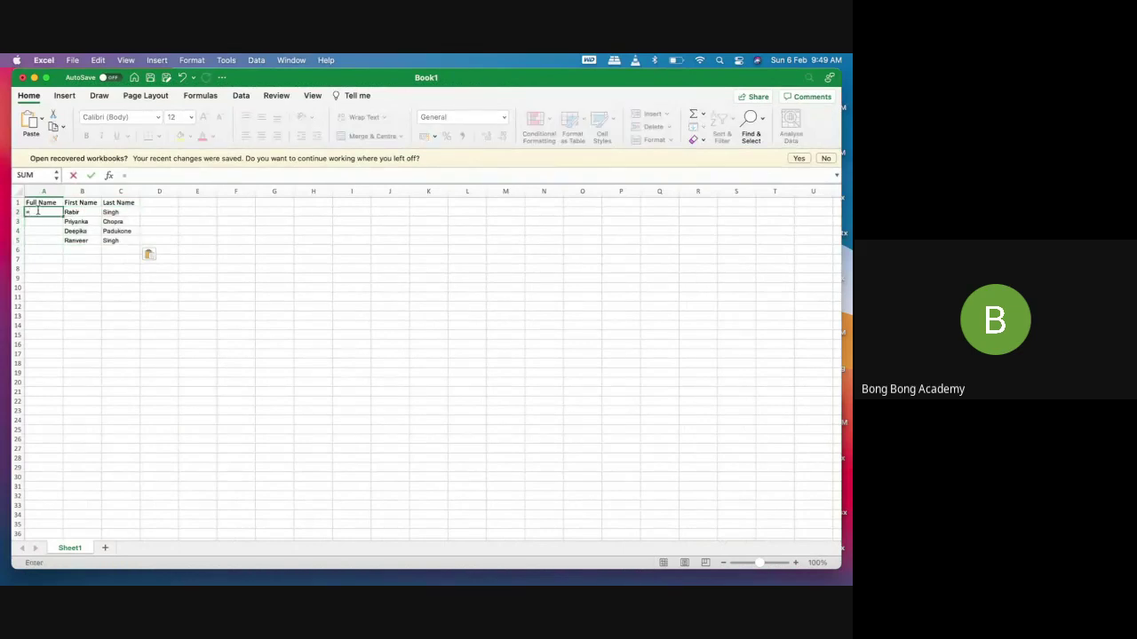
{"action": "type", "text": "contact"}
{"action": "key", "text": "BackSpace"}
{"action": "key", "text": "BackSpace"}
{"action": "key", "text": "BackSpace"}
{"action": "key", "text": "BackSpace"}
{"action": "key", "text": "BackSpace"}
{"action": "key", "text": "BackSpace"}
{"action": "key", "text": "BackSpace"}
{"action": "key", "text": "BackSpace"}
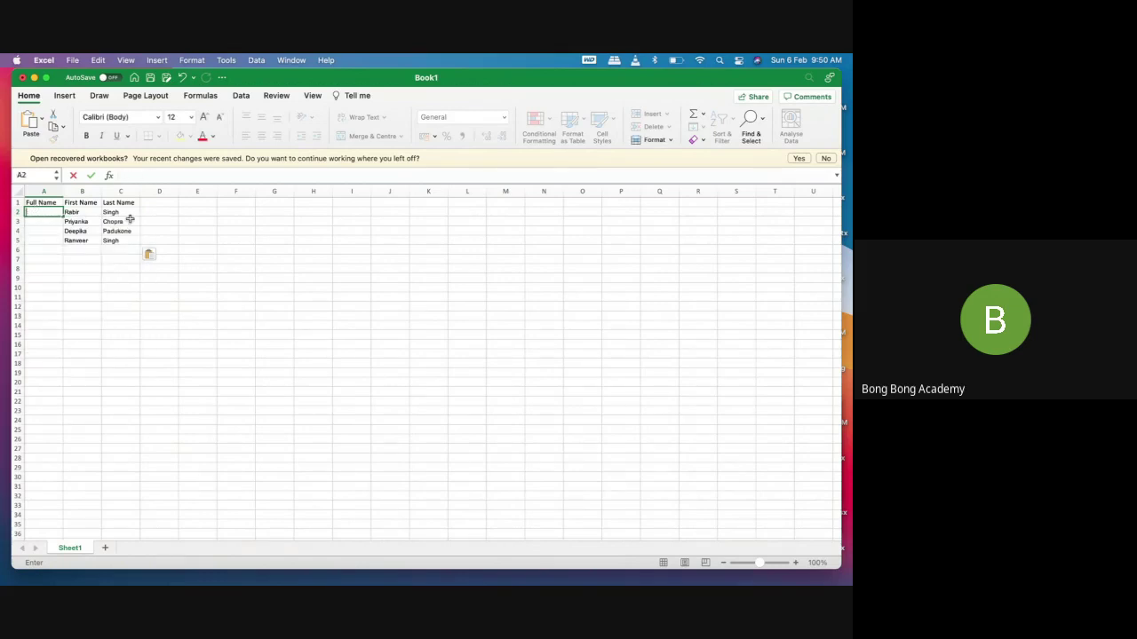
Enter the formula =CONCAT(B2,C2) in cell D2 to join the first and last name
{"action": "left_click", "coordinate": [151, 213]}
{"action": "type", "text": "=con"}
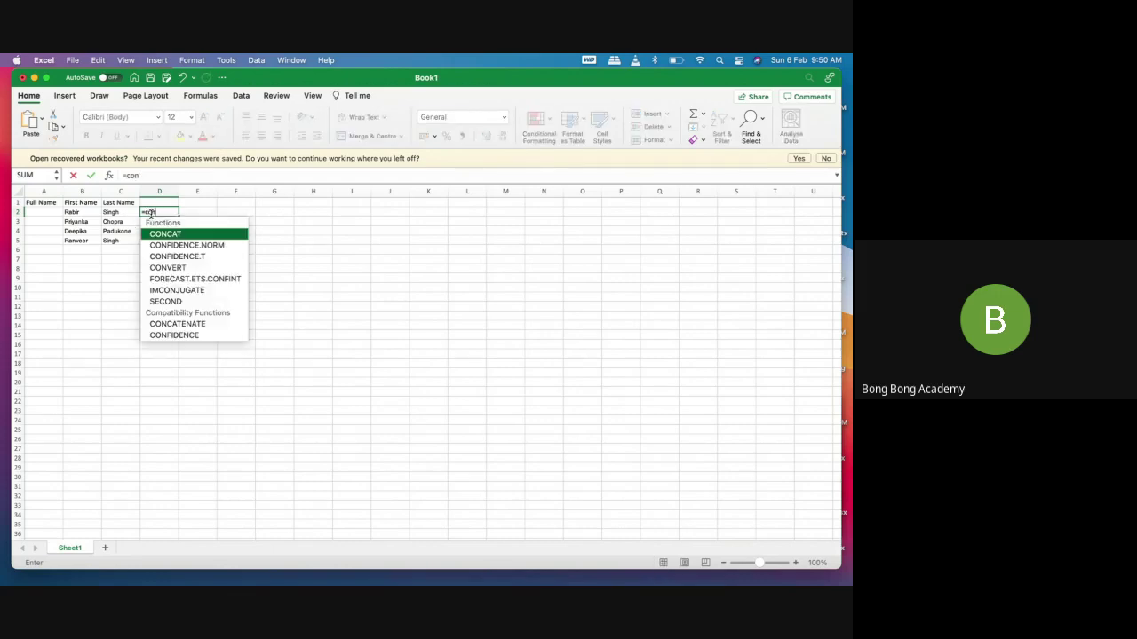
{"action": "double_click", "coordinate": [181, 235]}
{"action": "left_click", "coordinate": [182, 238]}
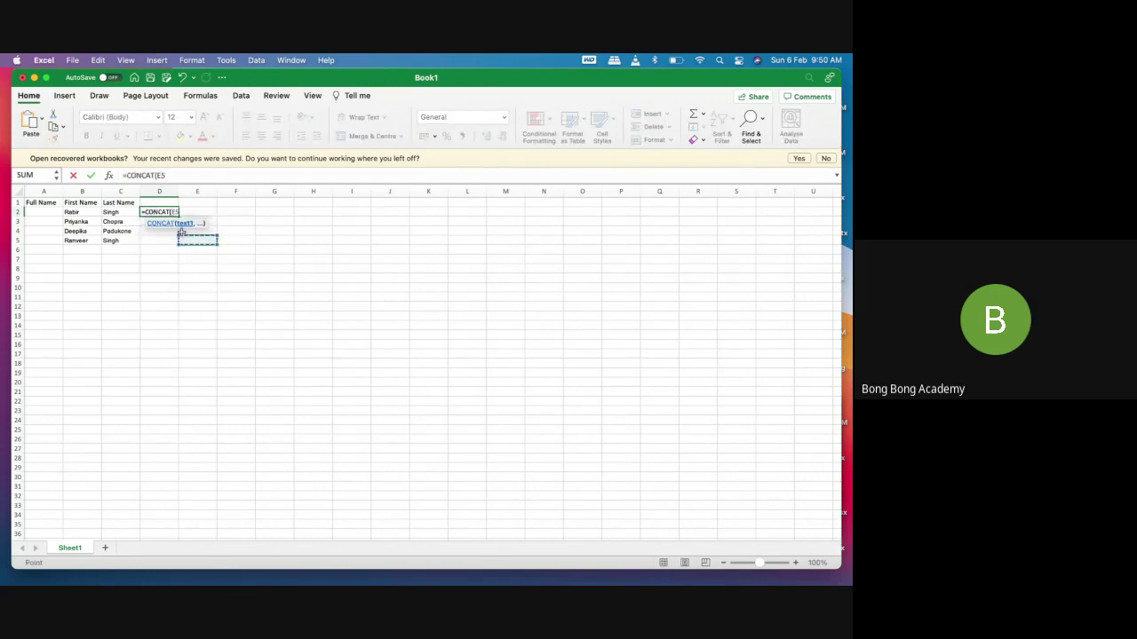
{"action": "left_click", "coordinate": [71, 213]}
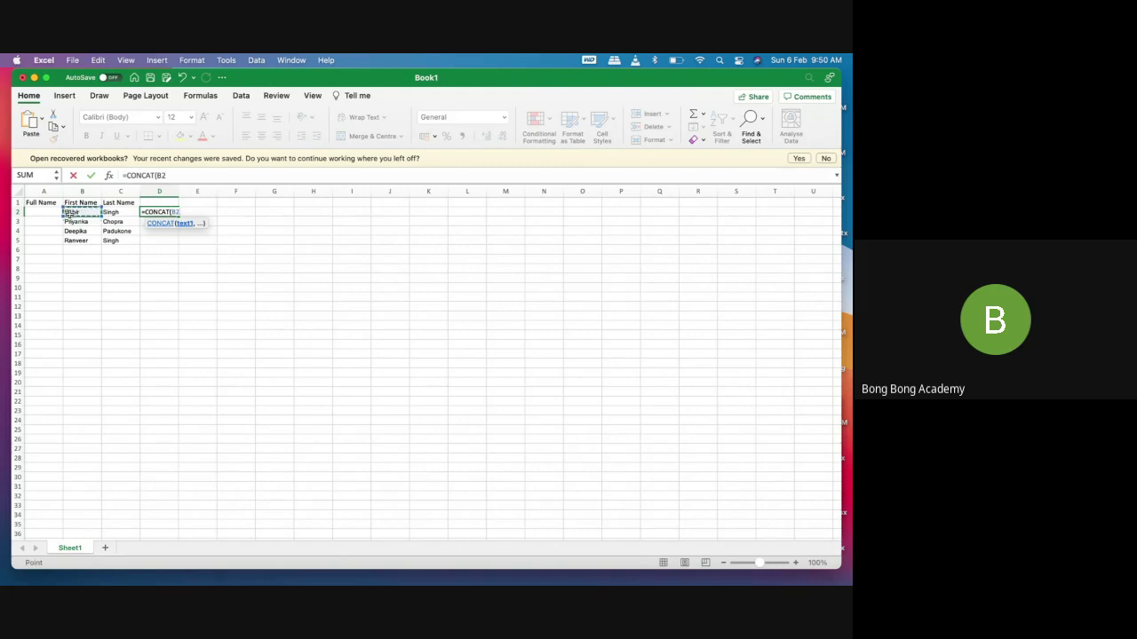
{"action": "type", "text": ","}
{"action": "left_click", "coordinate": [111, 213]}
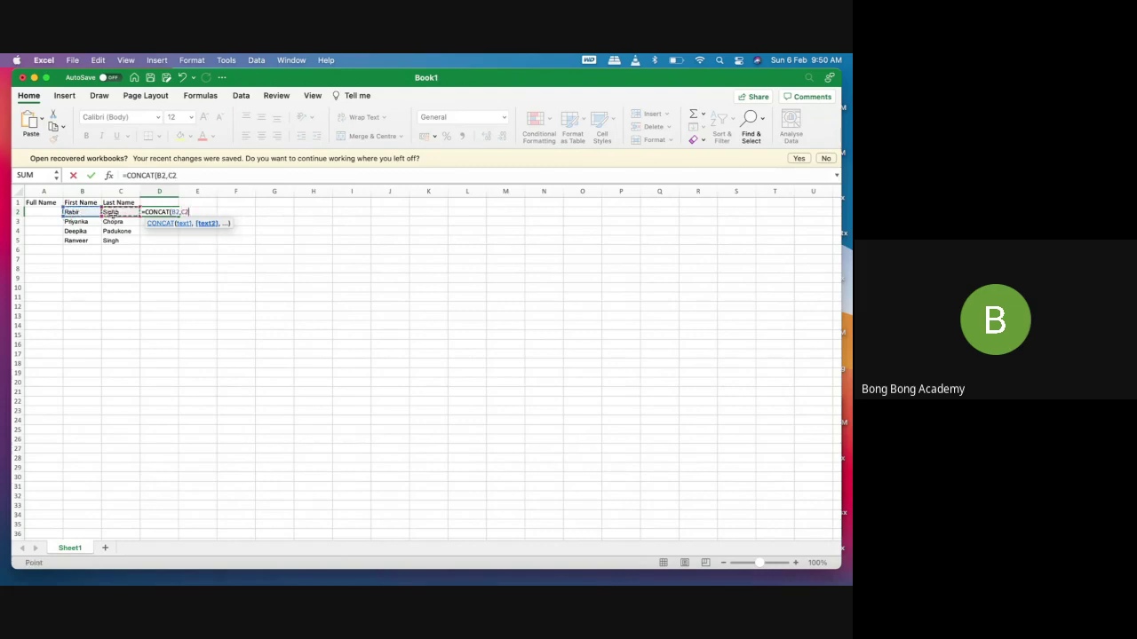
{"action": "type", "text": ")"}
{"action": "key", "text": "Return"}
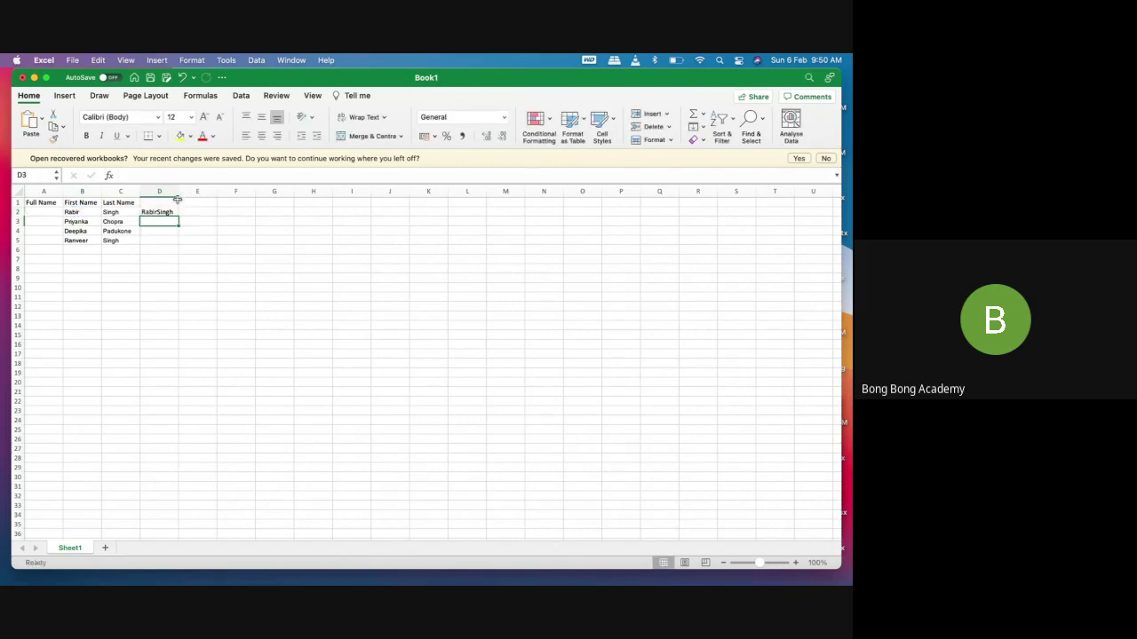
Widen column D slightly and change the D2 formula to =CONCAT(B2," ", C2) so a space separates the names
{"action": "left_click_drag", "start_coordinate": [176, 192], "coordinate": [184, 193]}
{"action": "left_click", "coordinate": [161, 211]}
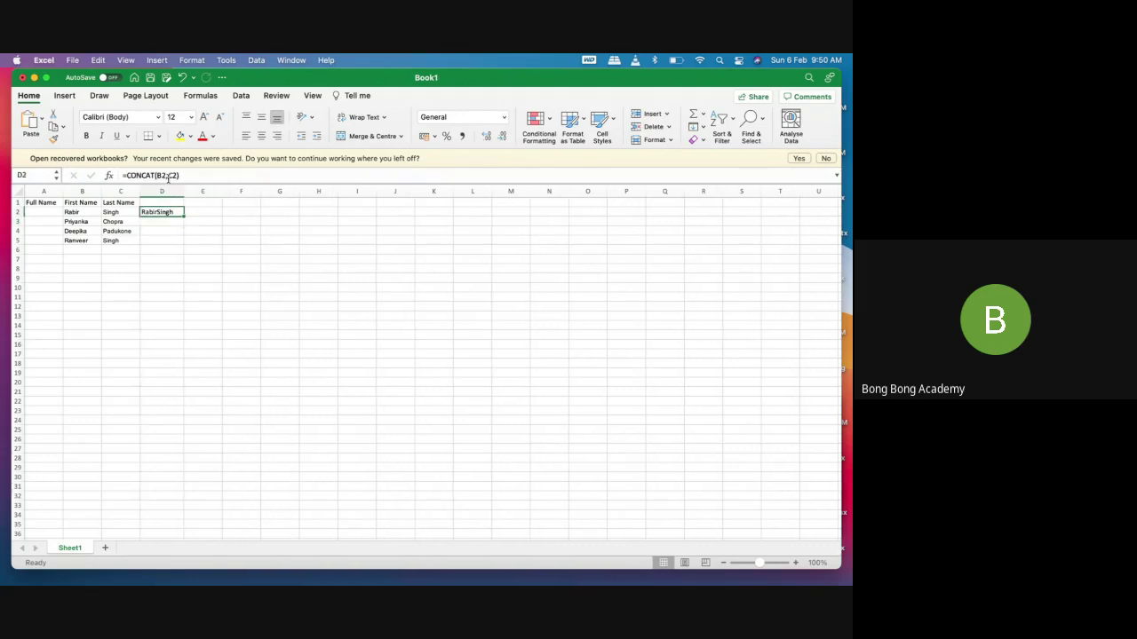
{"action": "left_click", "coordinate": [168, 176]}
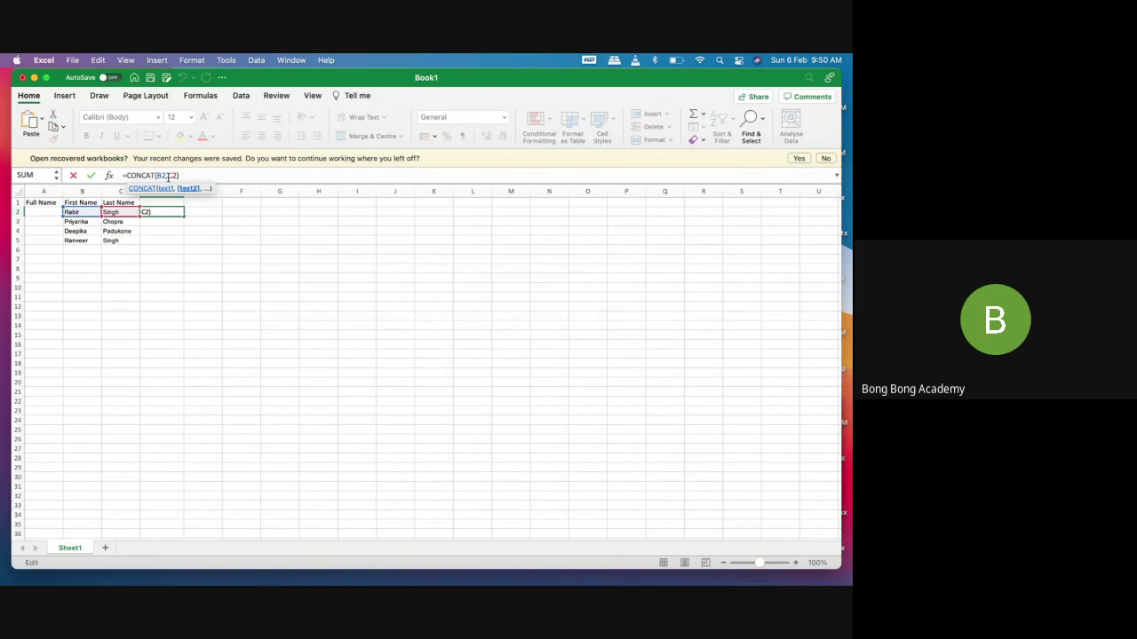
{"action": "type", "text": "\" \","}
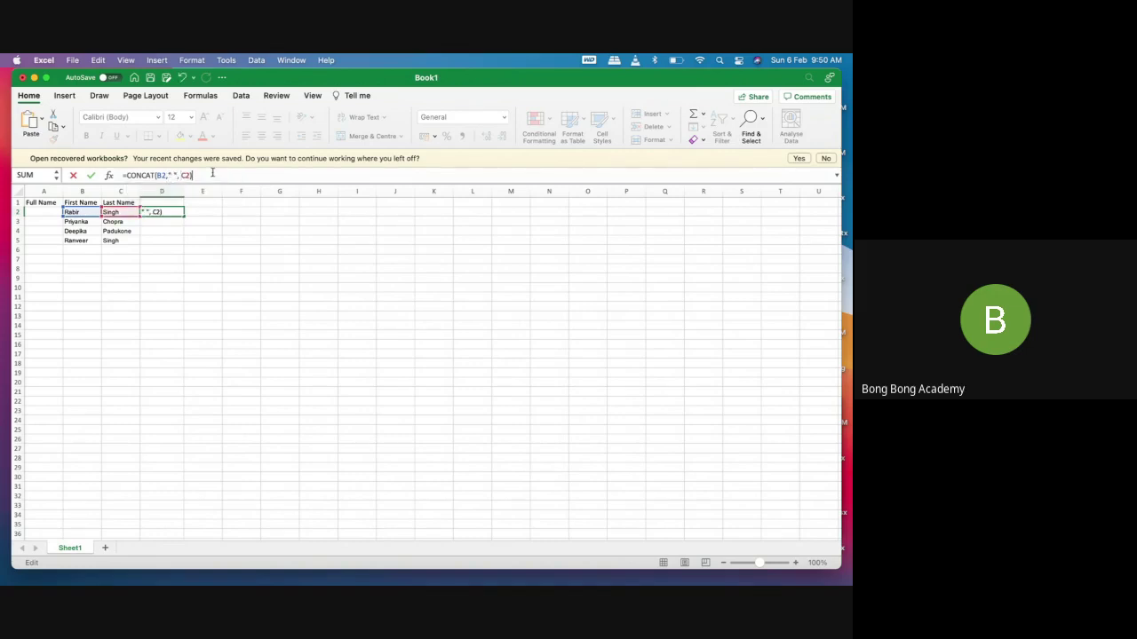
{"action": "key", "text": "Return"}
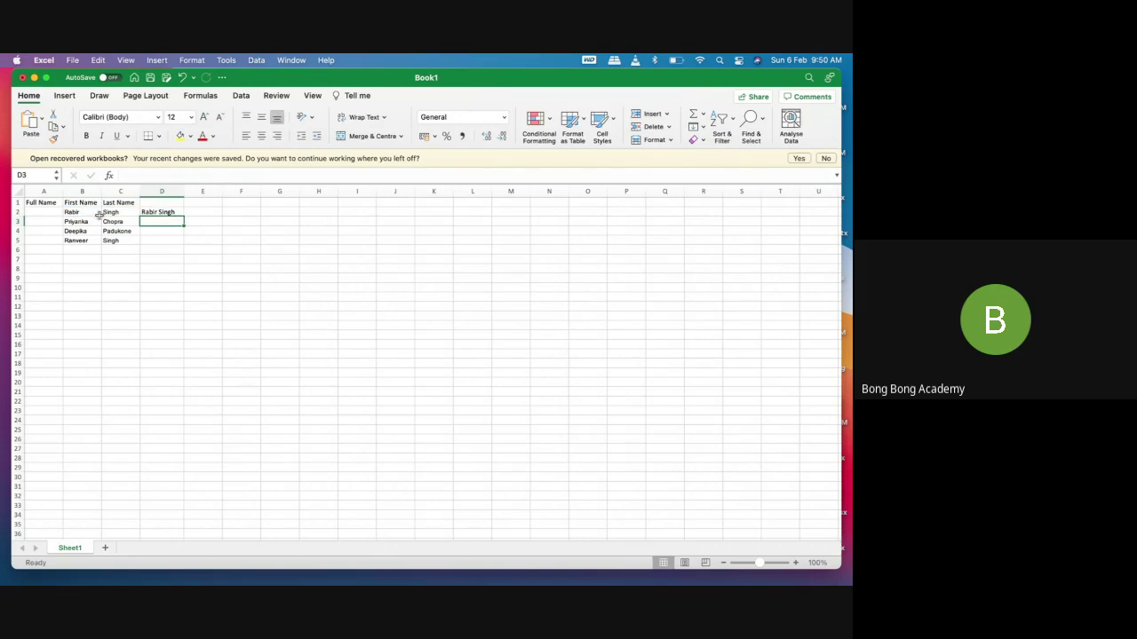
Correct the first name in cell B2 to Ranbir
{"action": "double_click", "coordinate": [73, 214]}
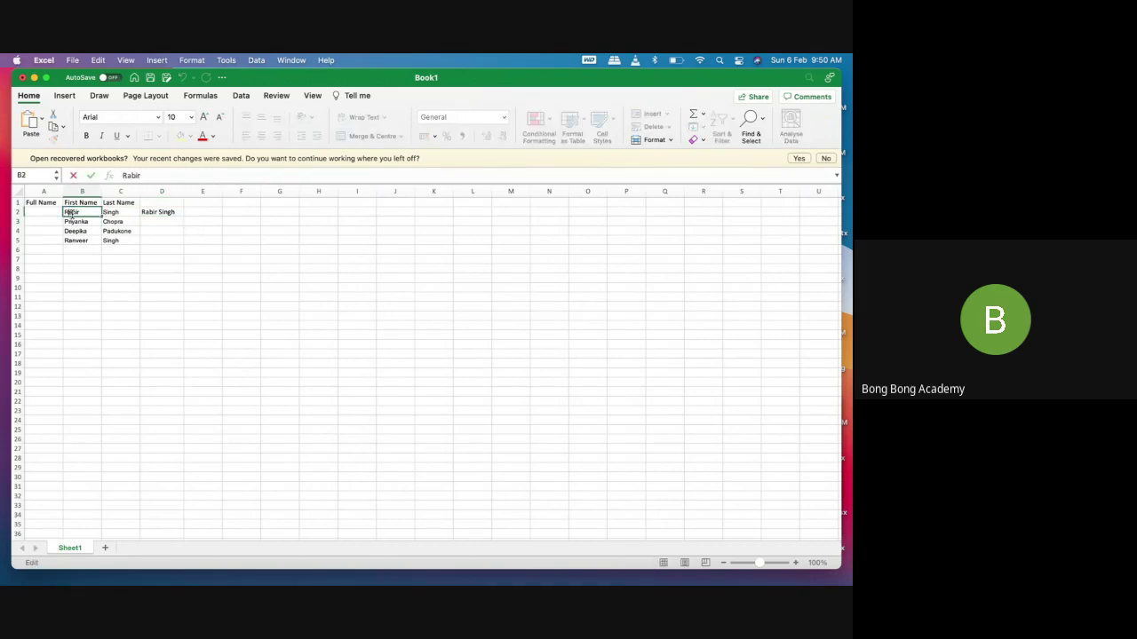
{"action": "type", "text": "n"}
{"action": "left_click", "coordinate": [161, 249]}
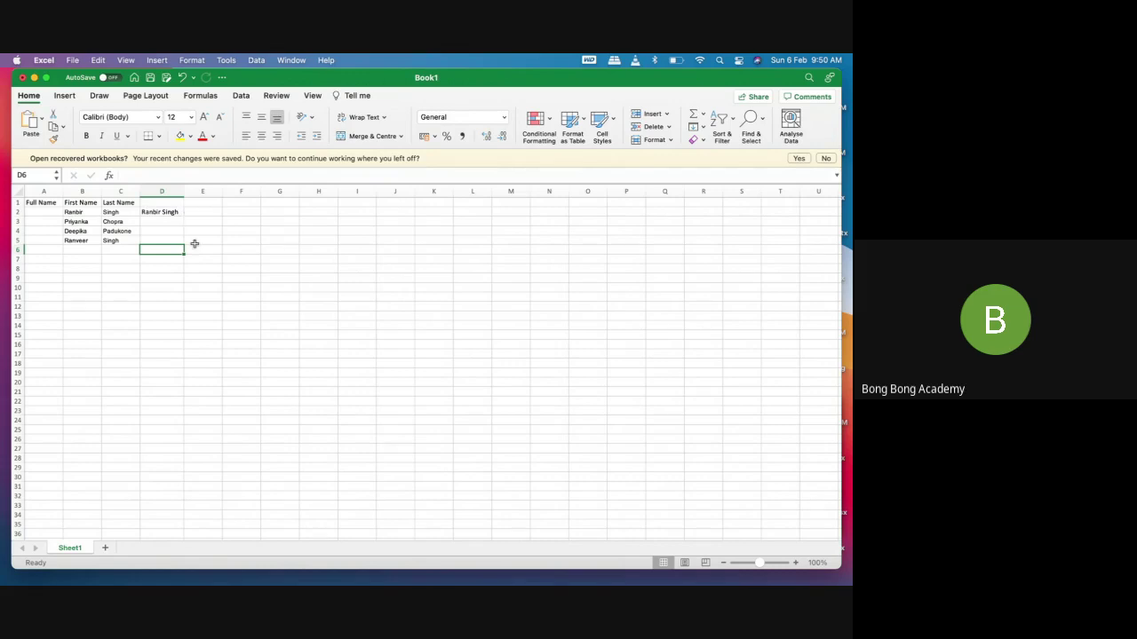
Copy the CONCAT formula from D2 into cells D3 to D5
{"action": "left_click", "coordinate": [166, 221]}
{"action": "left_click", "coordinate": [161, 212]}
{"action": "key", "text": "cmd+c"}
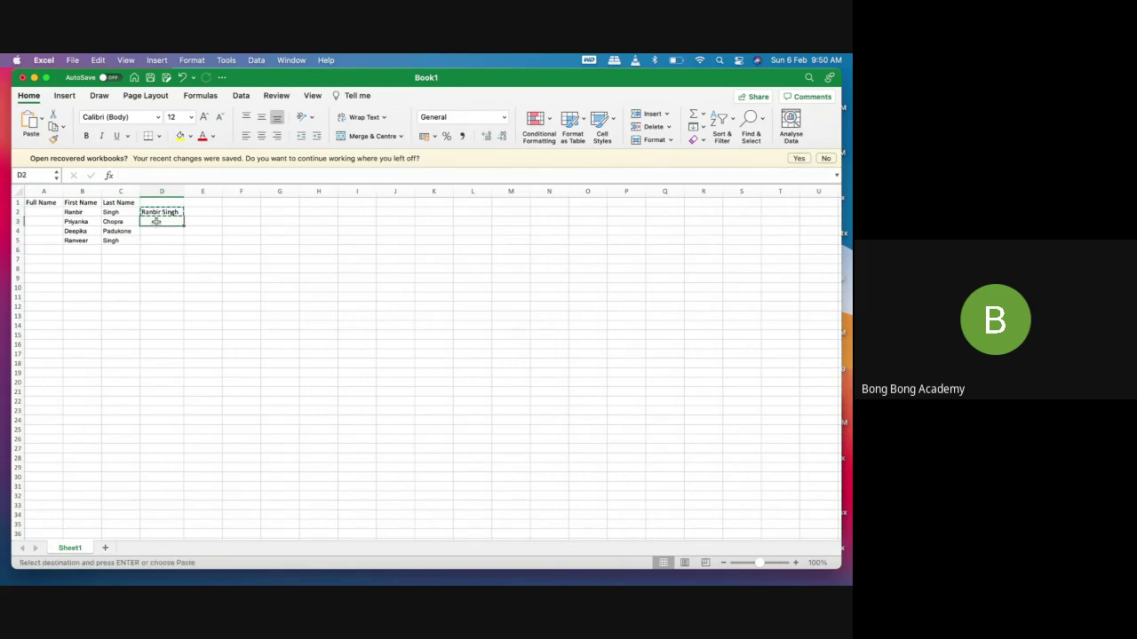
{"action": "left_click_drag", "start_coordinate": [161, 221], "coordinate": [162, 240]}
{"action": "key", "text": "cmd+v"}
{"action": "left_click", "coordinate": [257, 250]}
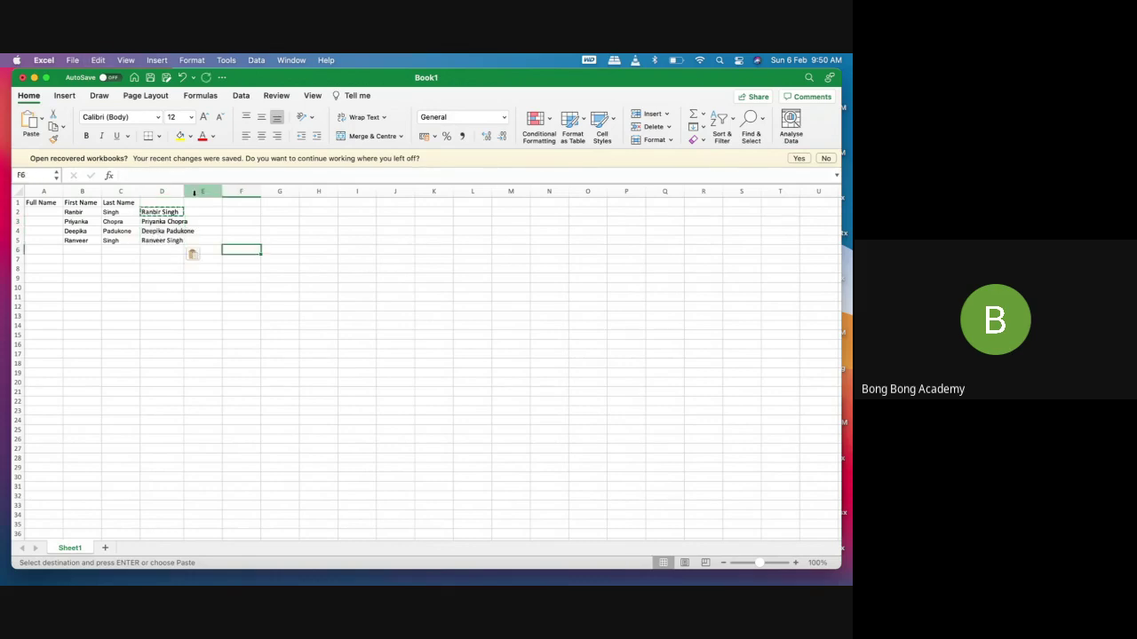
Widen column D to fit the names and paste D2:D5 as values only into the Full Name column starting at A2
{"action": "left_click_drag", "start_coordinate": [184, 191], "coordinate": [178, 241]}
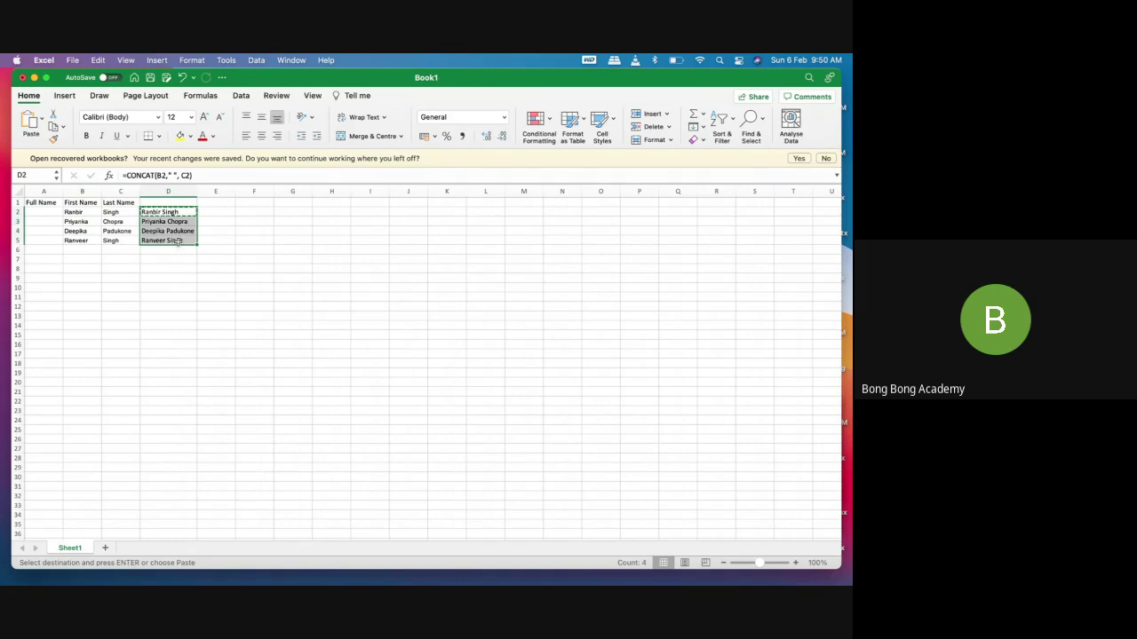
{"action": "key", "text": "cmd+c"}
{"action": "left_click", "coordinate": [53, 215]}
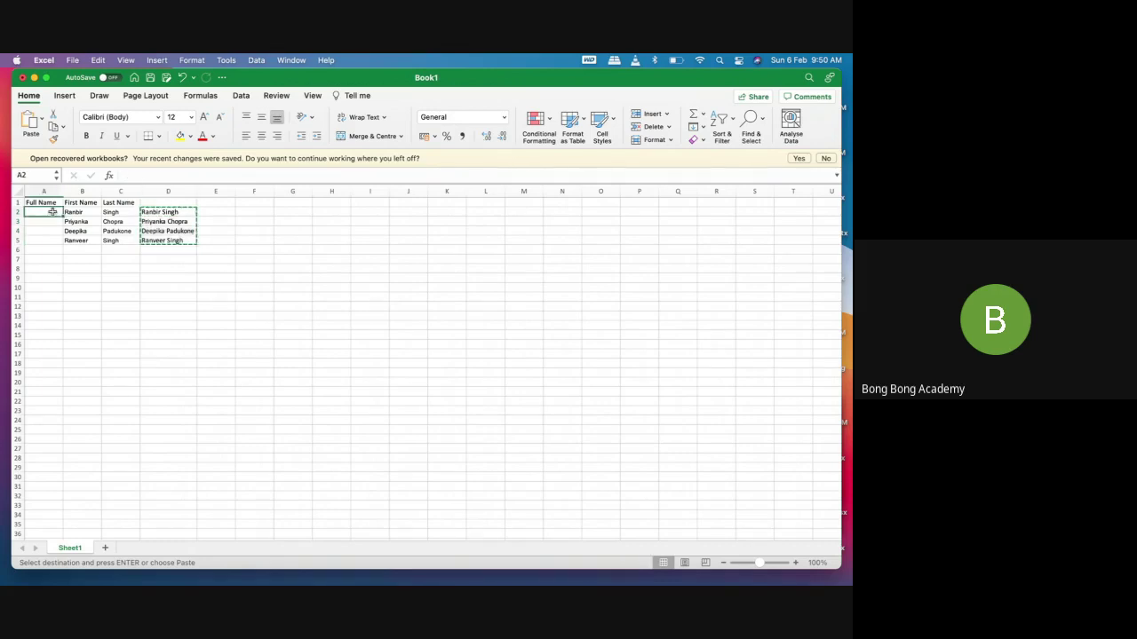
{"action": "right_click", "coordinate": [54, 215]}
{"action": "mouse_move", "coordinate": [117, 262]}
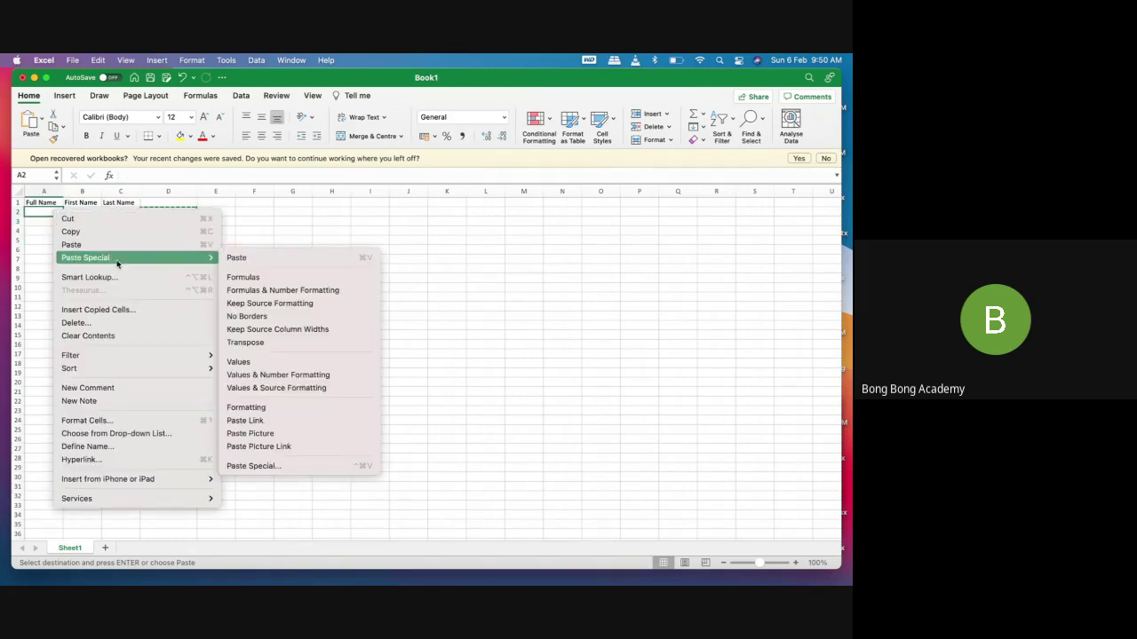
{"action": "left_click", "coordinate": [245, 362]}
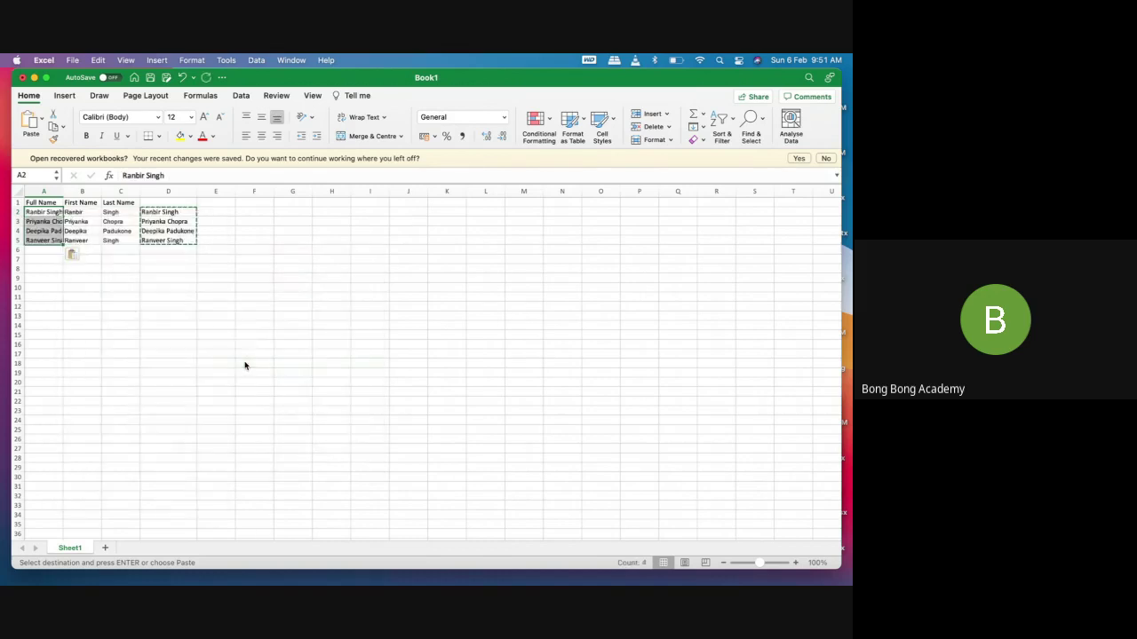
Delete helper column D and widen column A to fit the full names
{"action": "left_click", "coordinate": [203, 315]}
{"action": "right_click", "coordinate": [170, 191]}
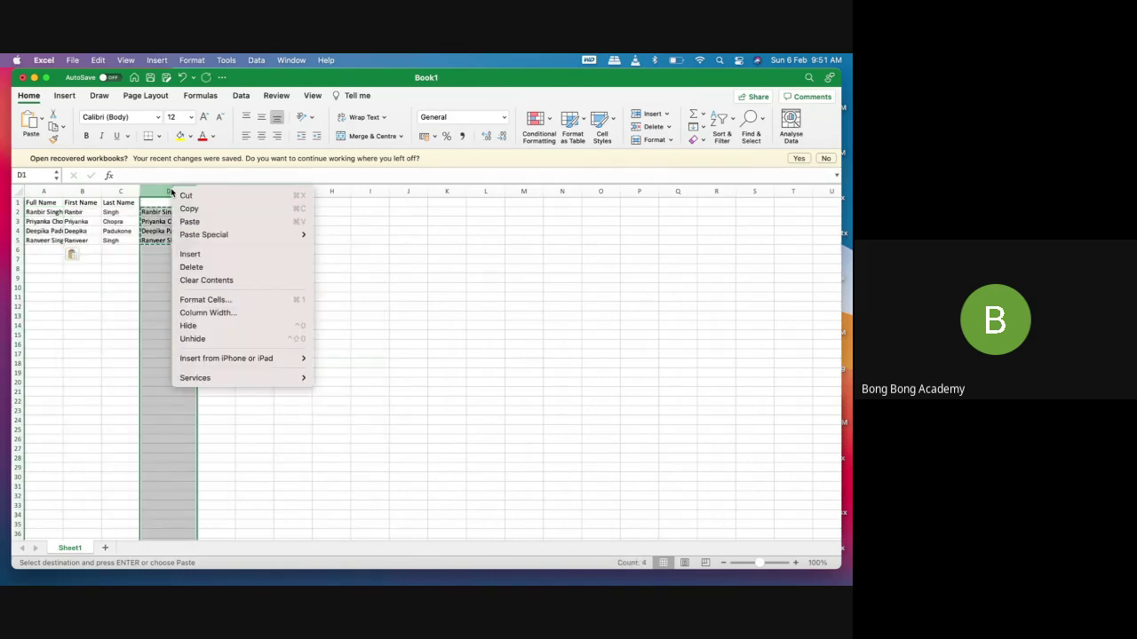
{"action": "left_click", "coordinate": [213, 268]}
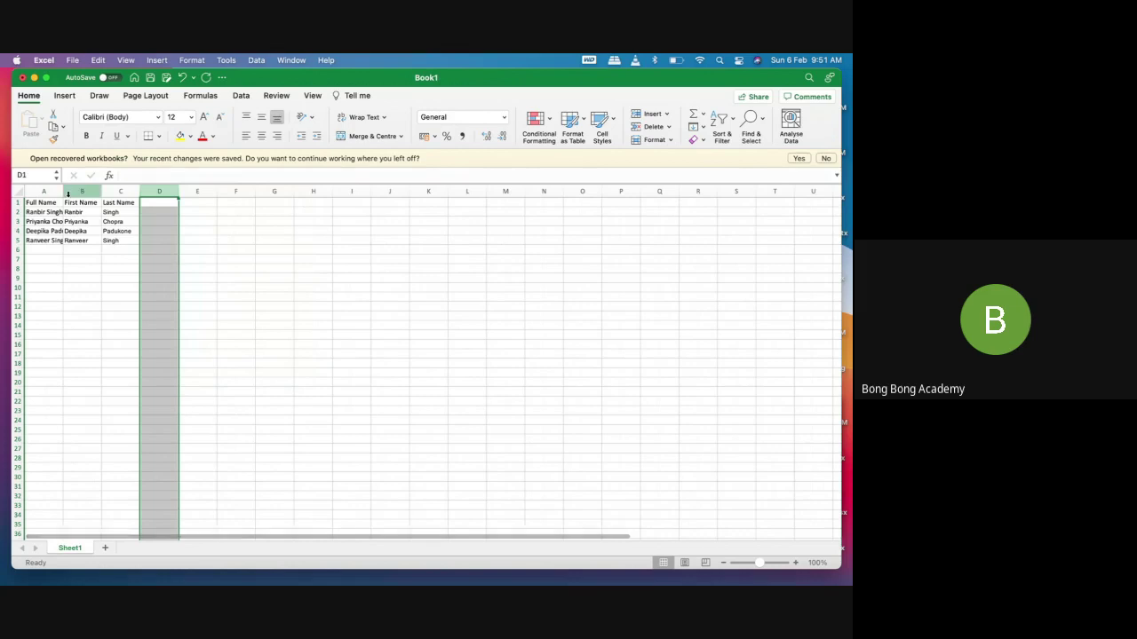
{"action": "left_click_drag", "start_coordinate": [63, 192], "coordinate": [81, 192]}
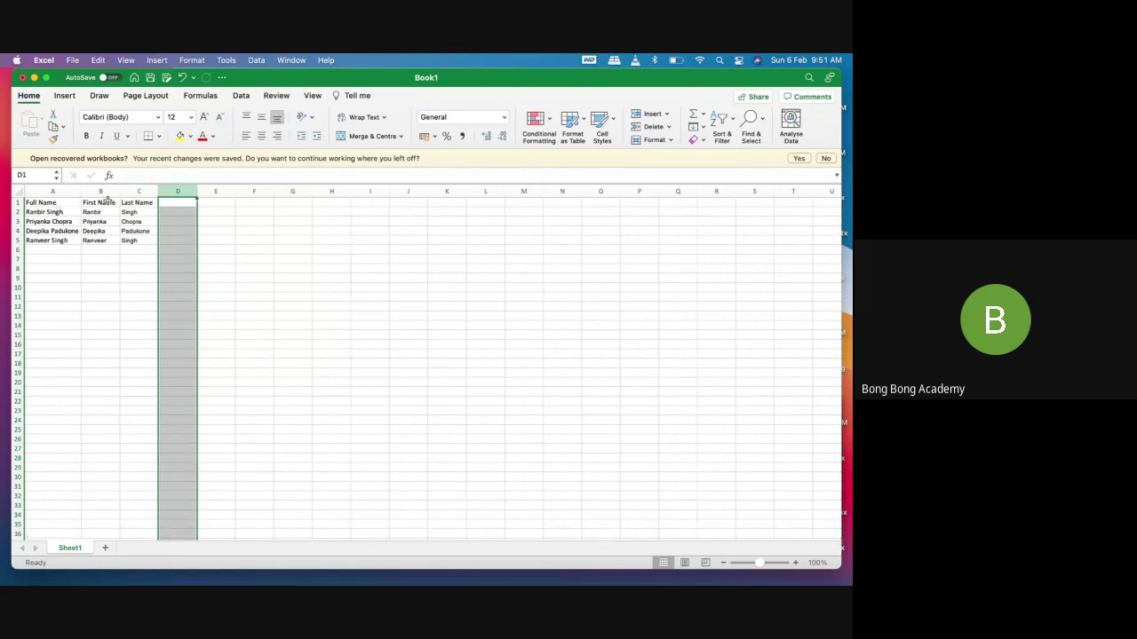
{"action": "left_click", "coordinate": [264, 249]}
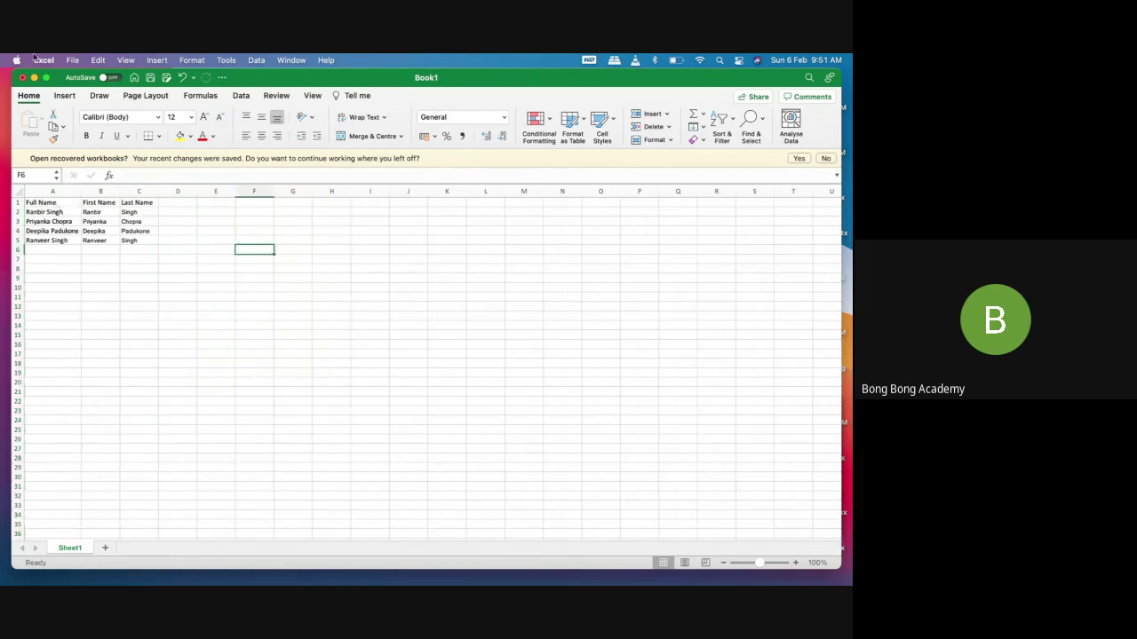
Save the workbook to the Desktop as Actor in CSV UTF-8 (Comma-delimited) format
{"action": "left_click", "coordinate": [66, 62]}
{"action": "left_click", "coordinate": [106, 172]}
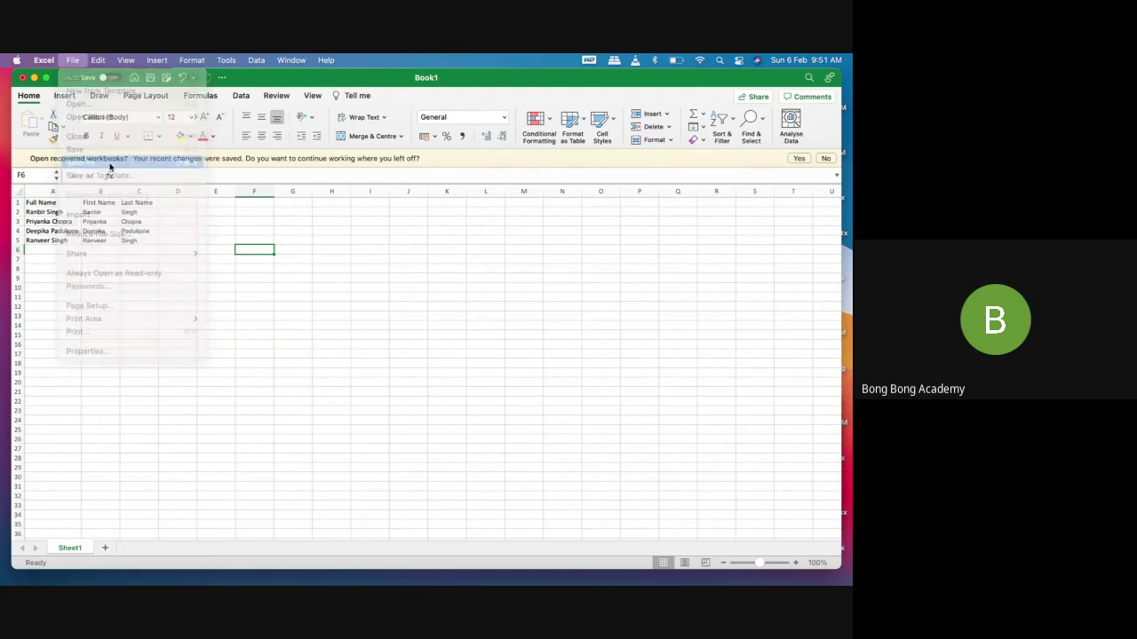
{"action": "type", "text": "A"}
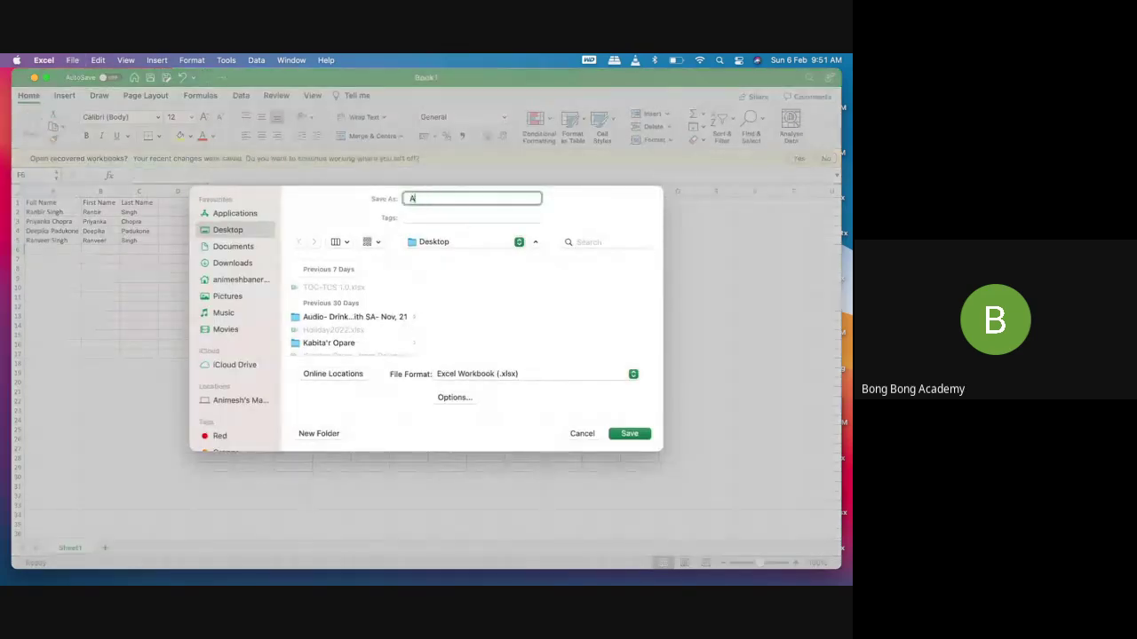
{"action": "type", "text": "ctor"}
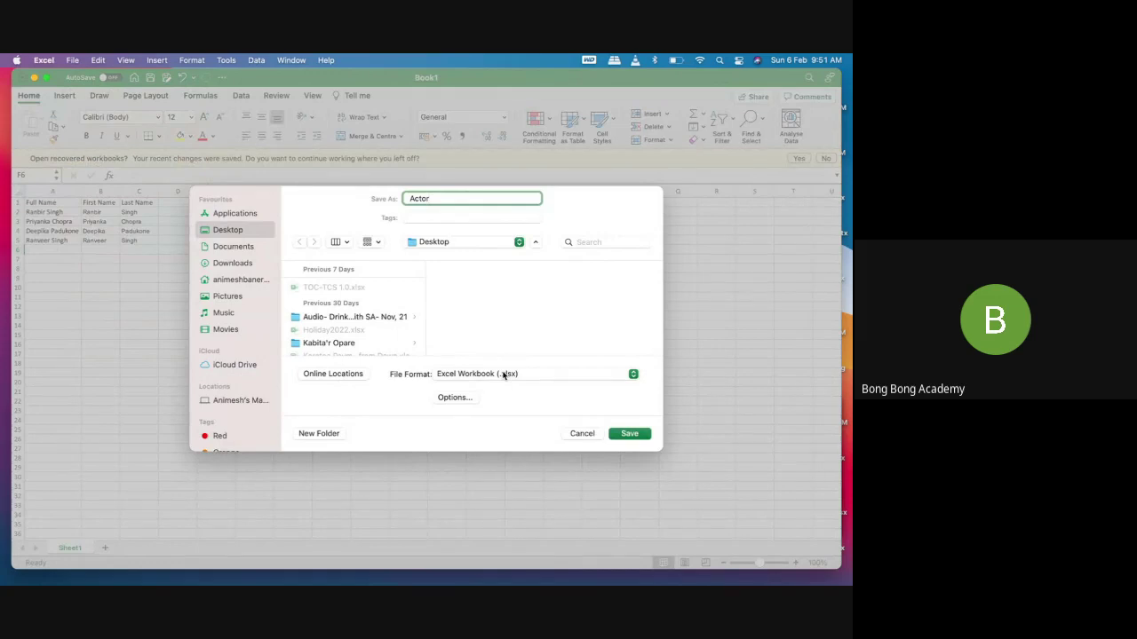
{"action": "left_click", "coordinate": [451, 377]}
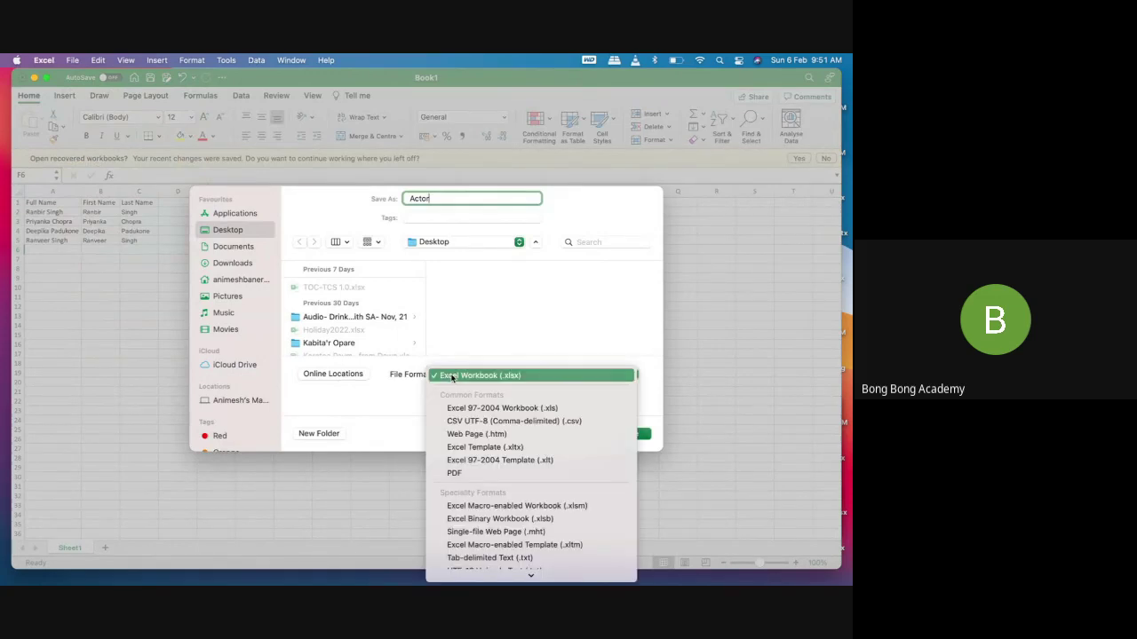
{"action": "left_click", "coordinate": [442, 421]}
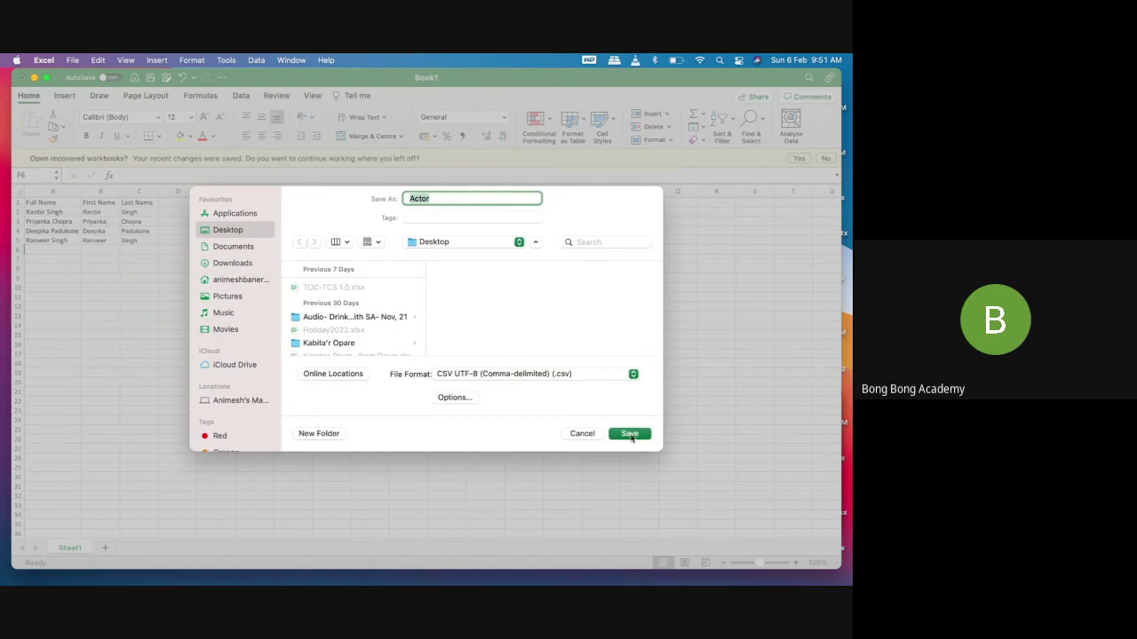
{"action": "left_click", "coordinate": [629, 435]}
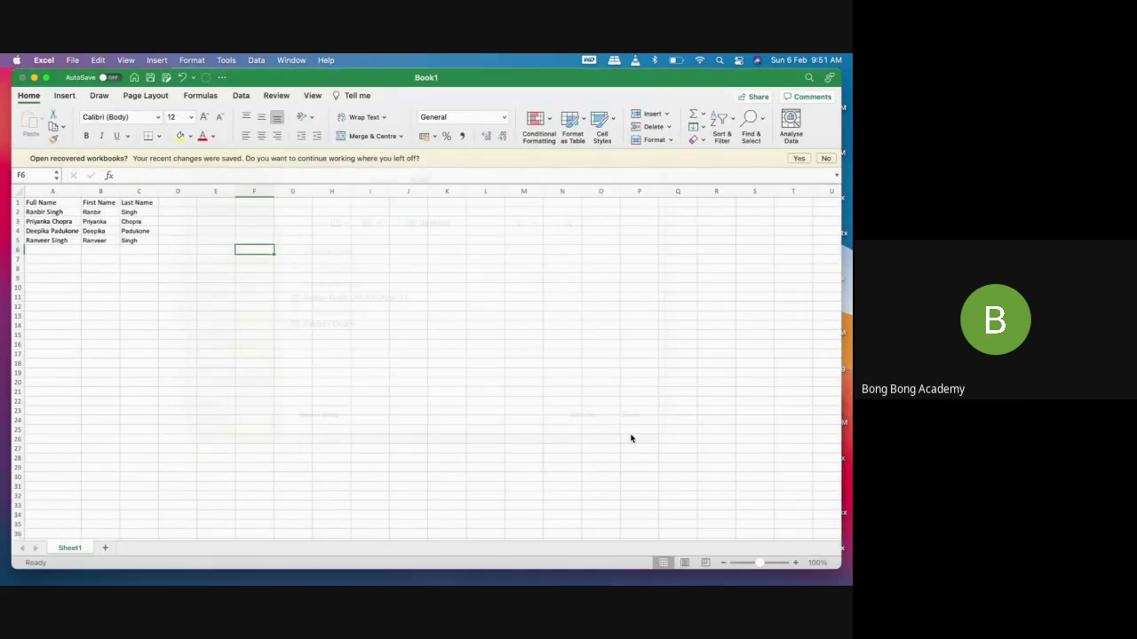
Create a new blank workbook and enter the header Name in cell A1
{"action": "left_click", "coordinate": [73, 60]}
{"action": "left_click", "coordinate": [89, 76]}
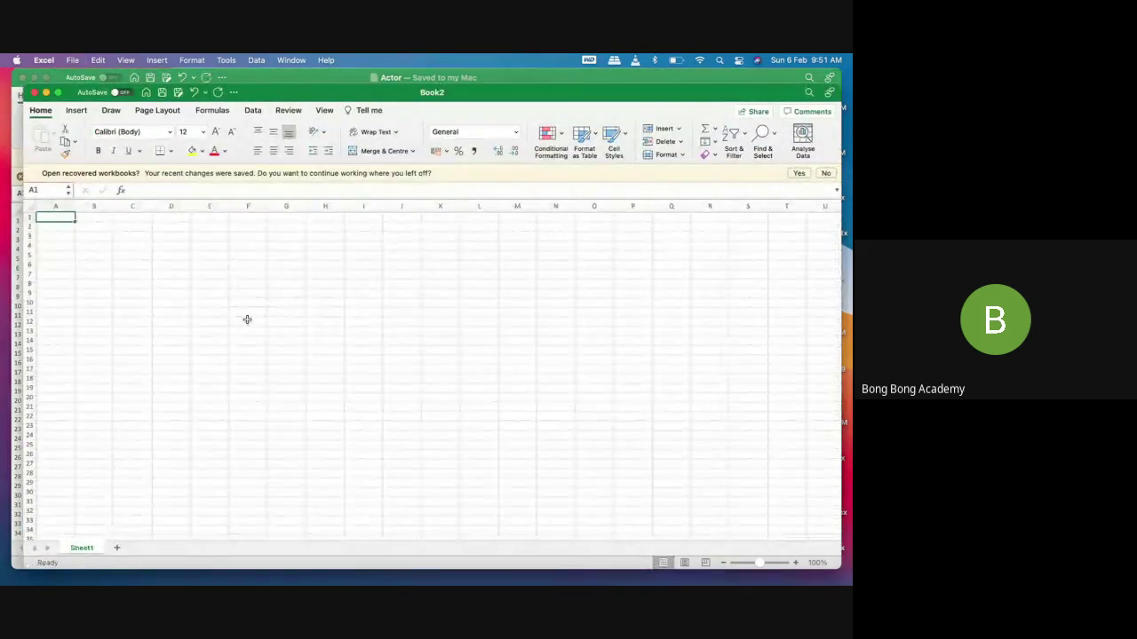
{"action": "type", "text": "Name"}
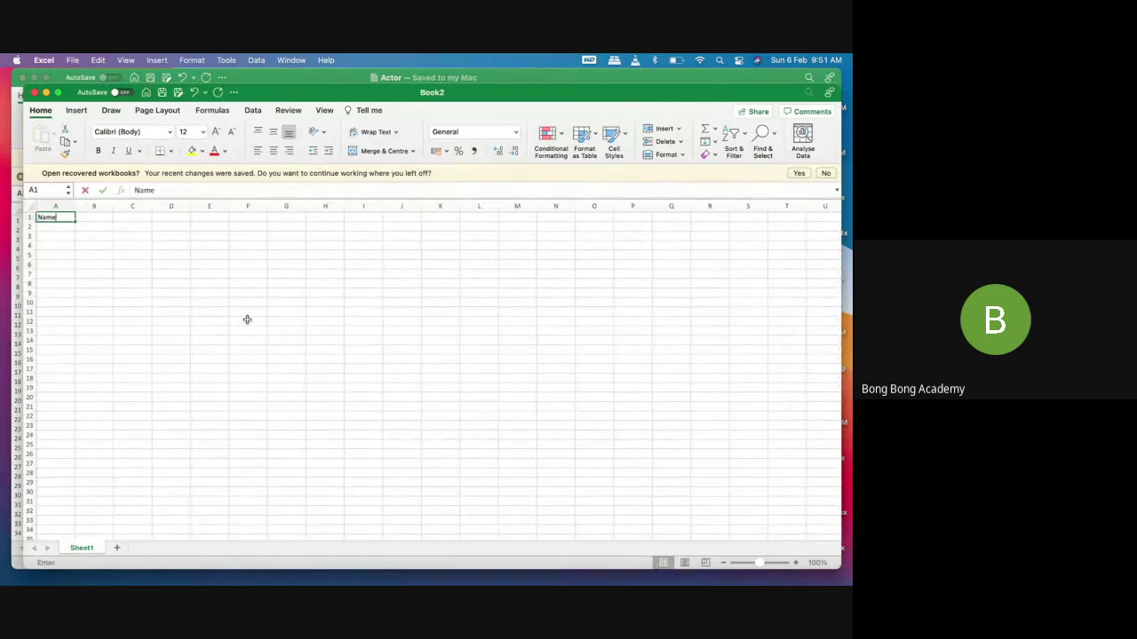
{"action": "left_click", "coordinate": [167, 502]}
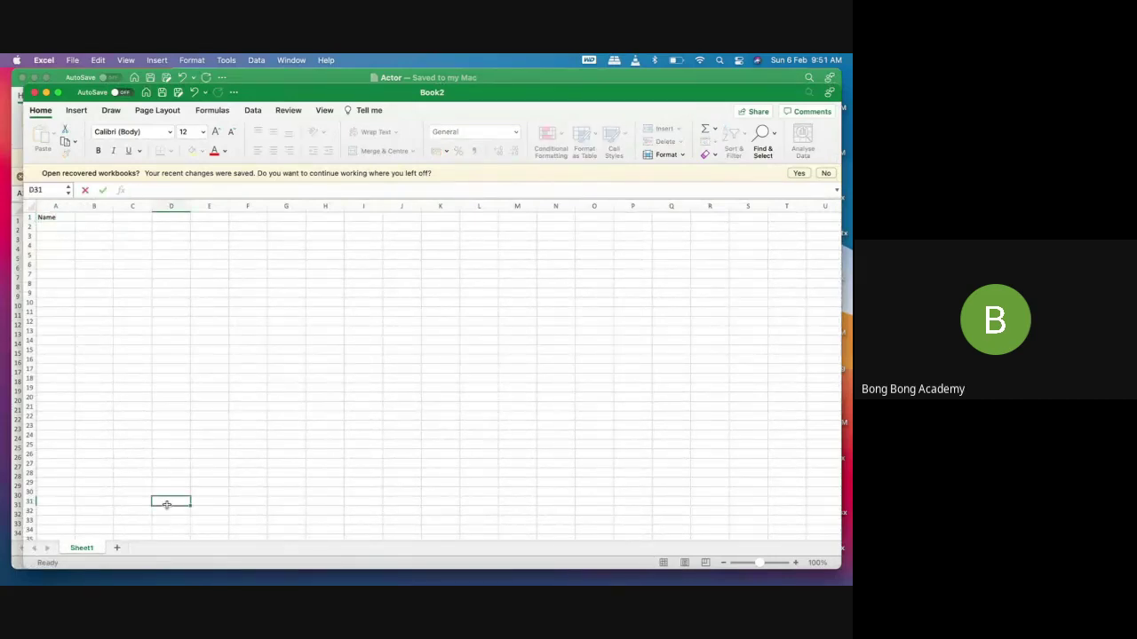
Copy the film names in A2:A5 of the Assisgnment Google Sheet's Film sheet and paste them into the new Excel workbook from A2
{"action": "left_click", "coordinate": [91, 563]}
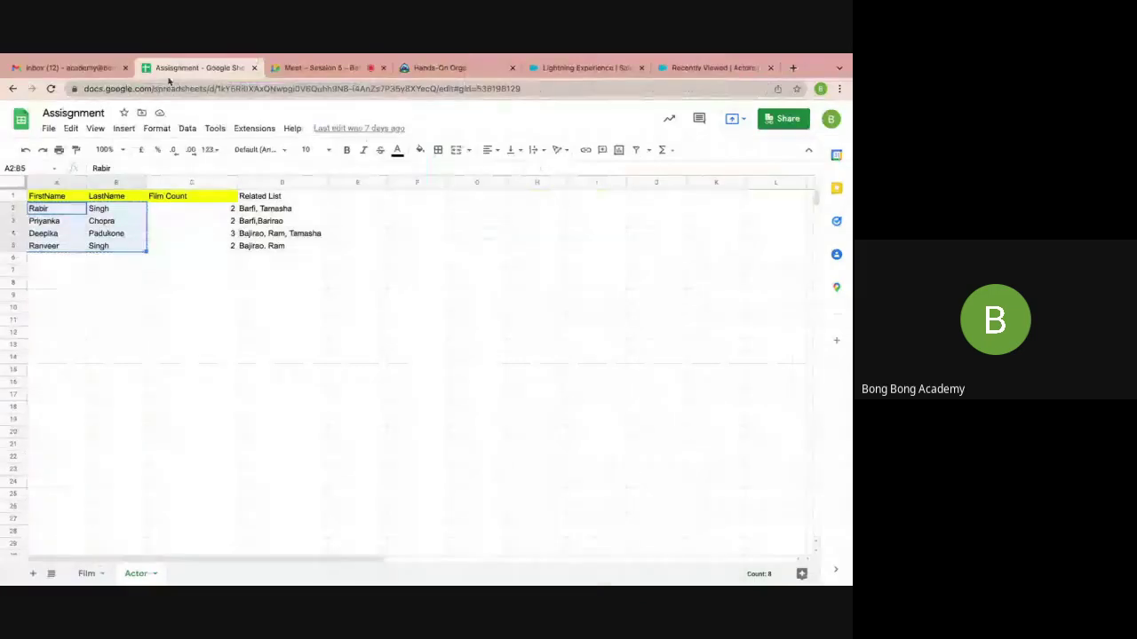
{"action": "left_click", "coordinate": [87, 574]}
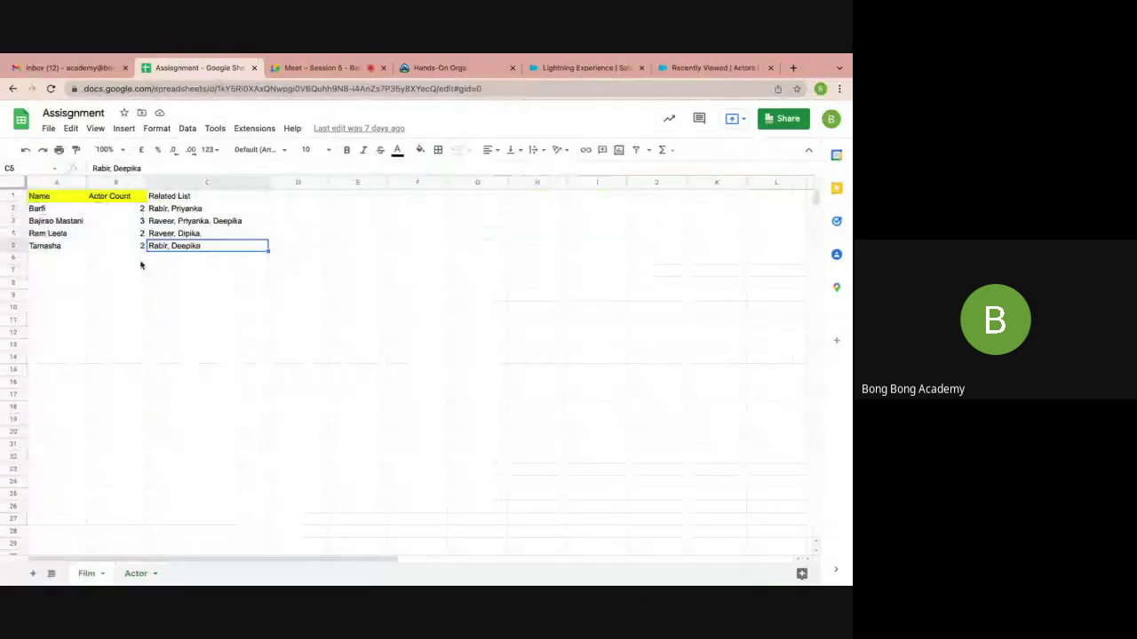
{"action": "left_click_drag", "start_coordinate": [59, 210], "coordinate": [60, 246]}
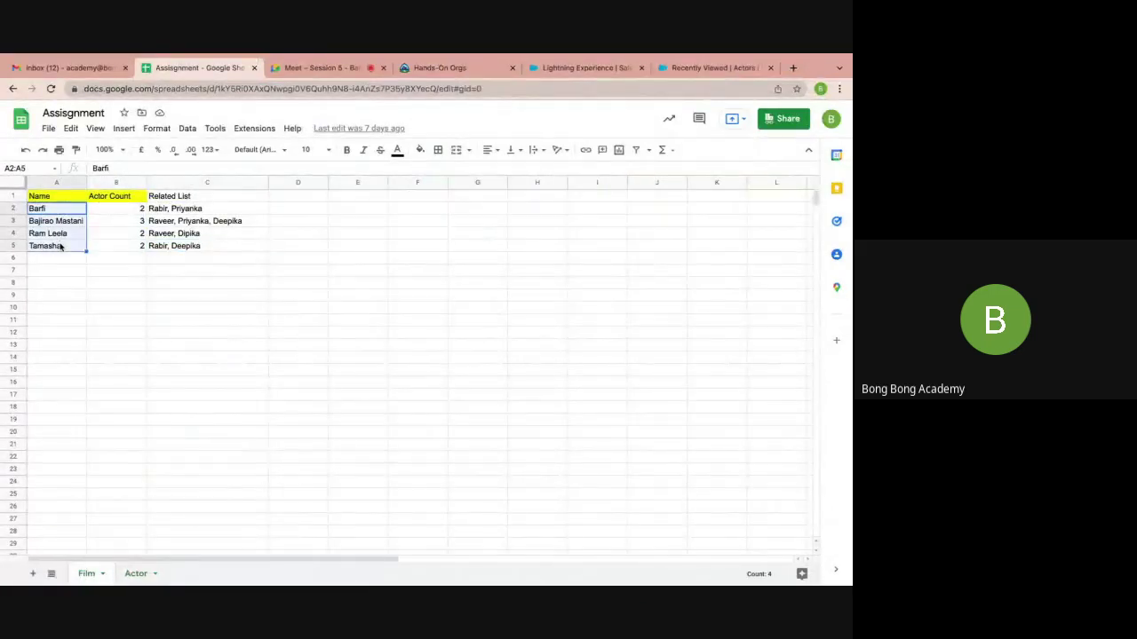
{"action": "key", "text": "super+c"}
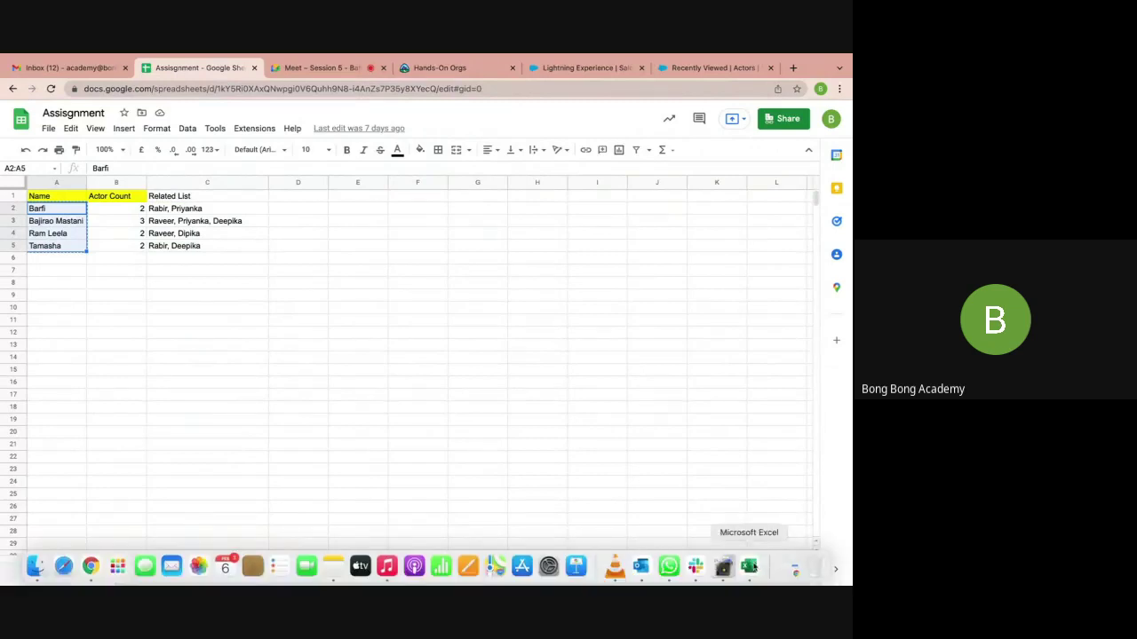
{"action": "left_click", "coordinate": [751, 563]}
{"action": "left_click", "coordinate": [62, 227]}
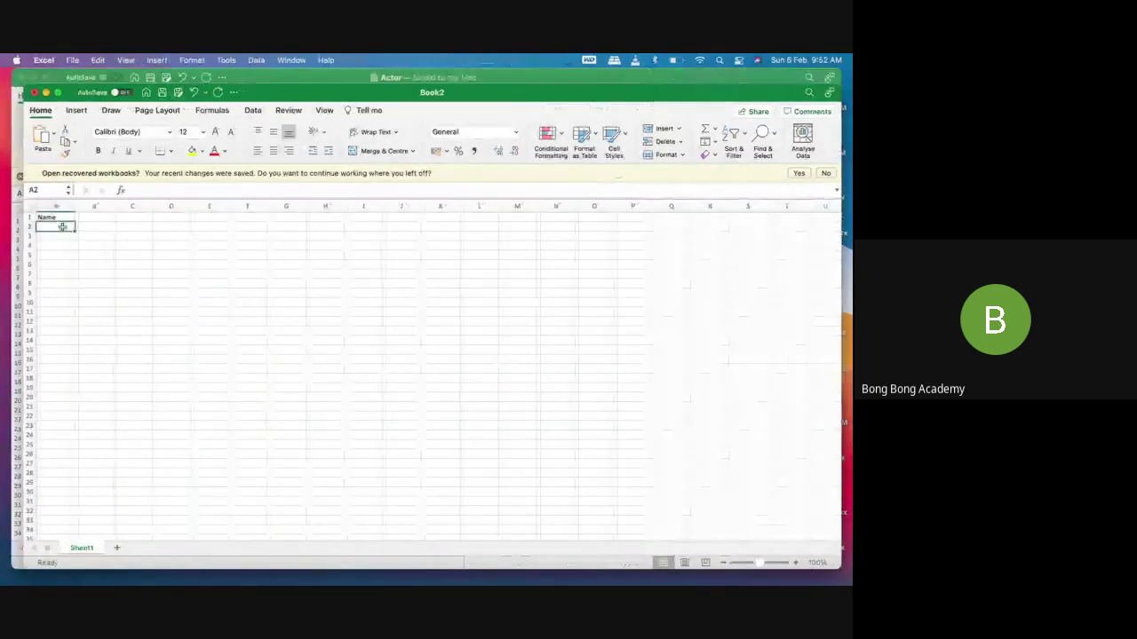
{"action": "key", "text": "super+v"}
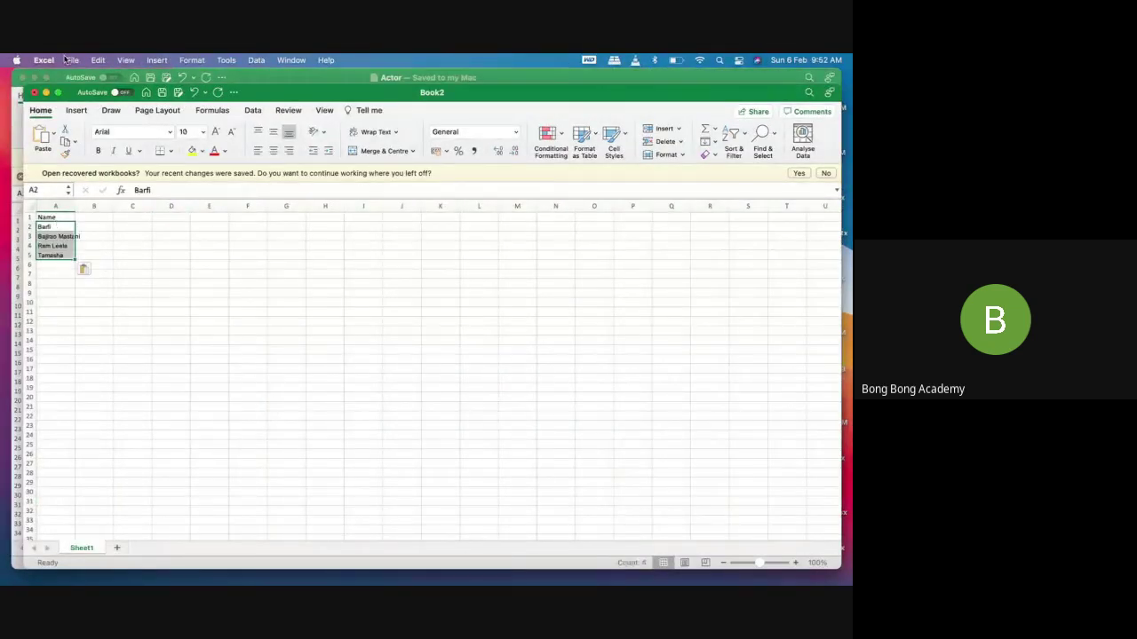
Save the film list to the Desktop as Film in CSV UTF-8 (Comma-delimited) format
{"action": "left_click", "coordinate": [71, 59]}
{"action": "left_click", "coordinate": [118, 163]}
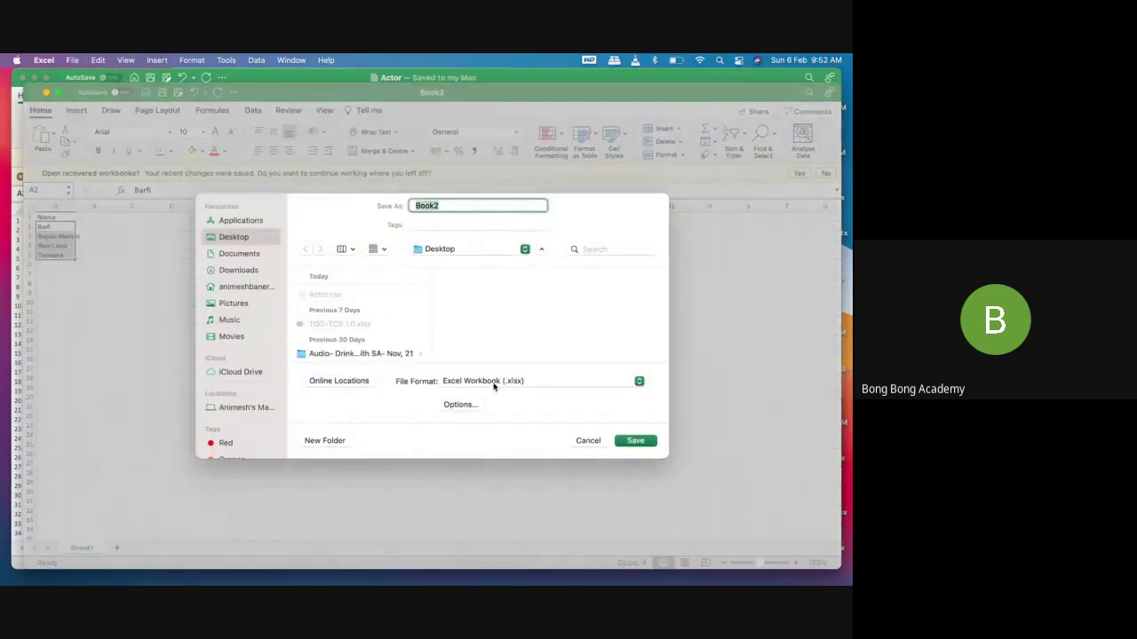
{"action": "left_click", "coordinate": [494, 383]}
{"action": "left_click", "coordinate": [499, 428]}
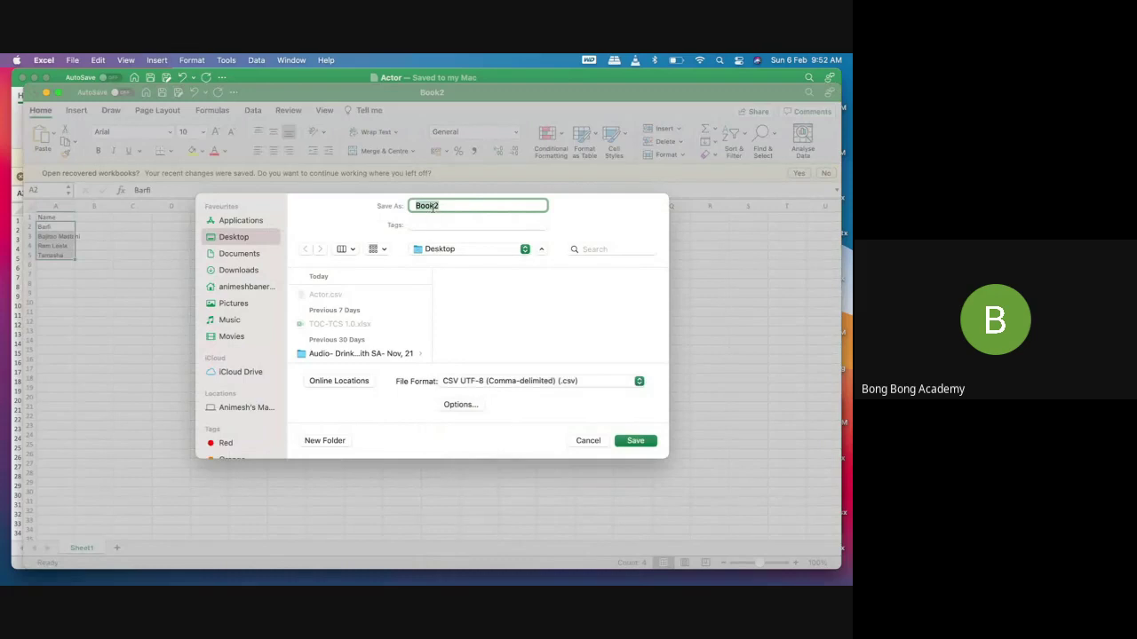
{"action": "type", "text": "Film"}
{"action": "left_click", "coordinate": [641, 446]}
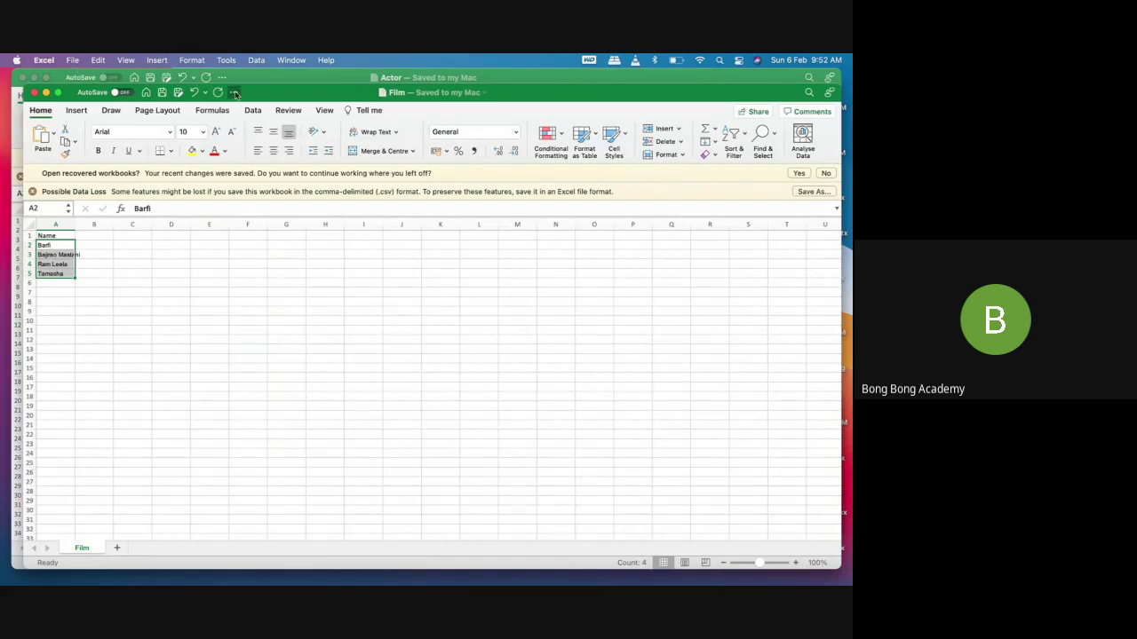
Widen column A in the Film workbook to fit the names and move its window aside to uncover the Actor data
{"action": "left_click_drag", "start_coordinate": [257, 101], "coordinate": [283, 105]}
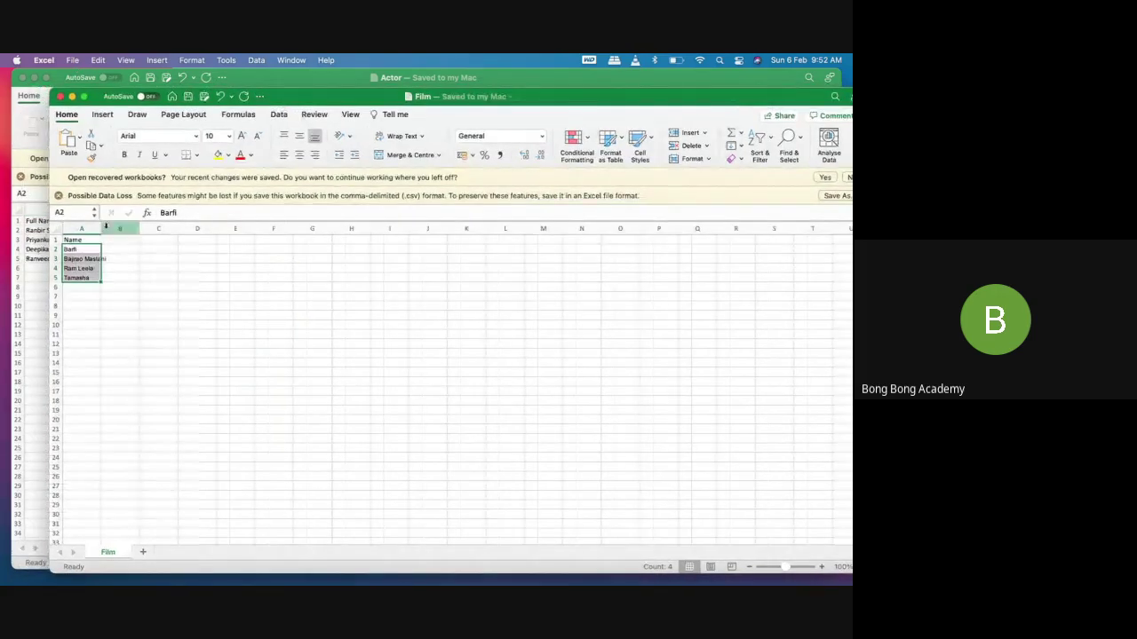
{"action": "left_click_drag", "start_coordinate": [97, 228], "coordinate": [100, 228]}
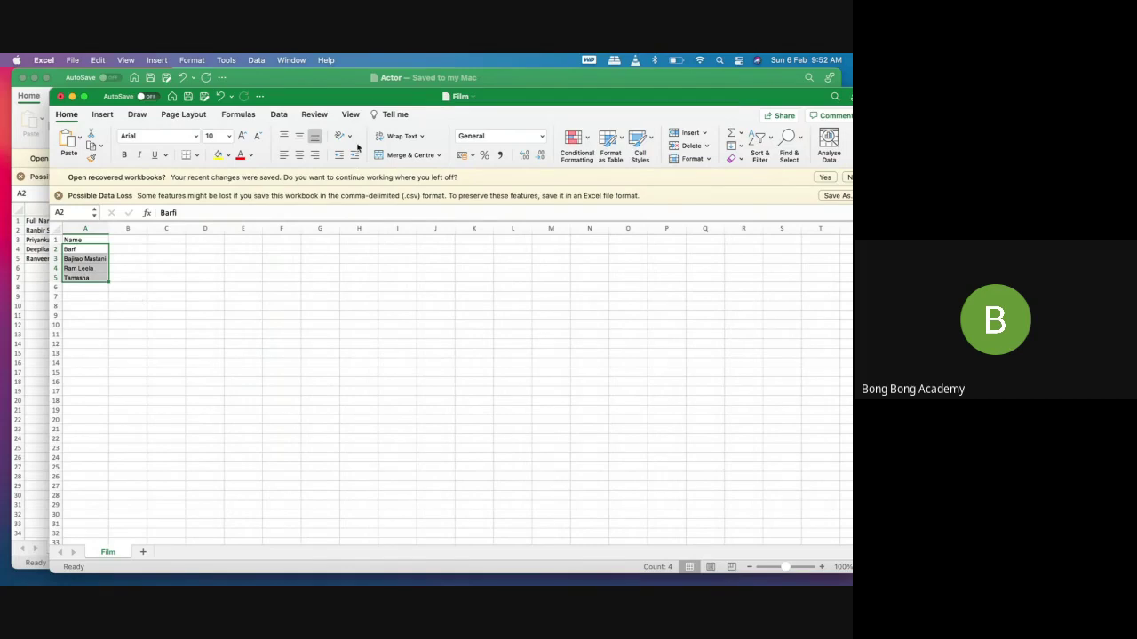
{"action": "left_click_drag", "start_coordinate": [336, 97], "coordinate": [377, 112]}
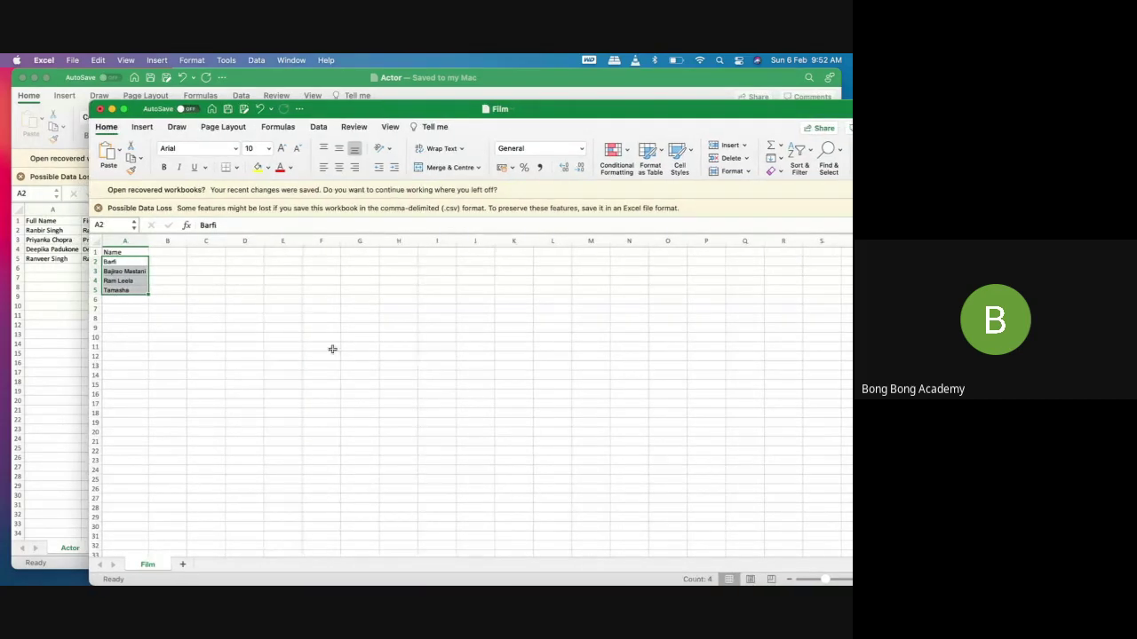
{"action": "left_click_drag", "start_coordinate": [345, 112], "coordinate": [452, 99]}
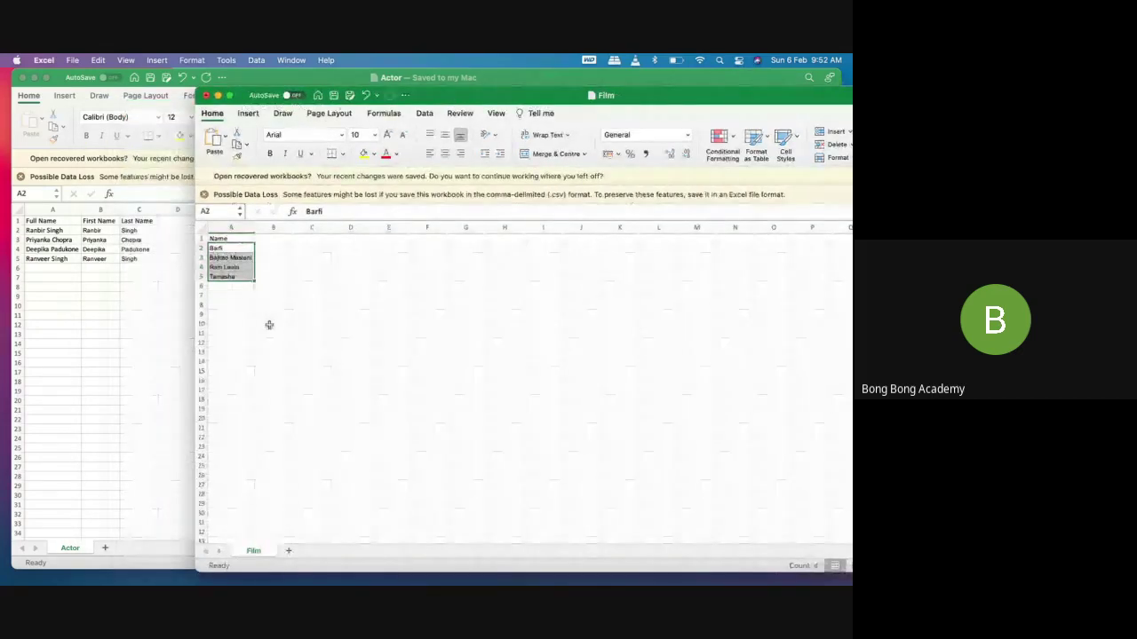
Create another blank workbook with the headers Film Name in A1 and Actor Name in B1
{"action": "left_click", "coordinate": [74, 60]}
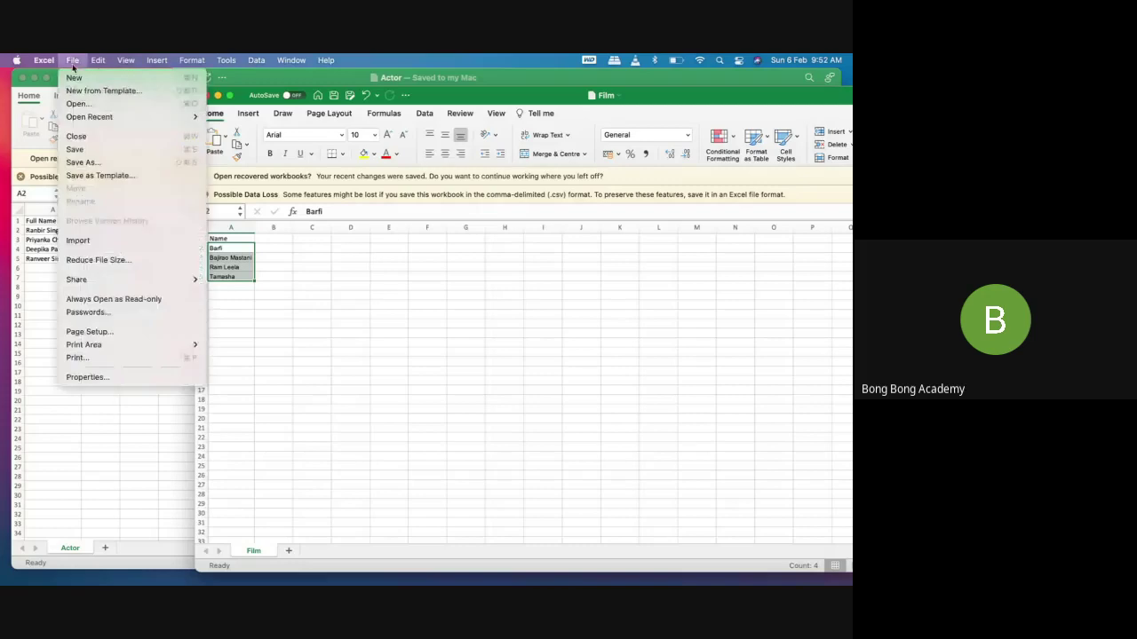
{"action": "left_click", "coordinate": [82, 74]}
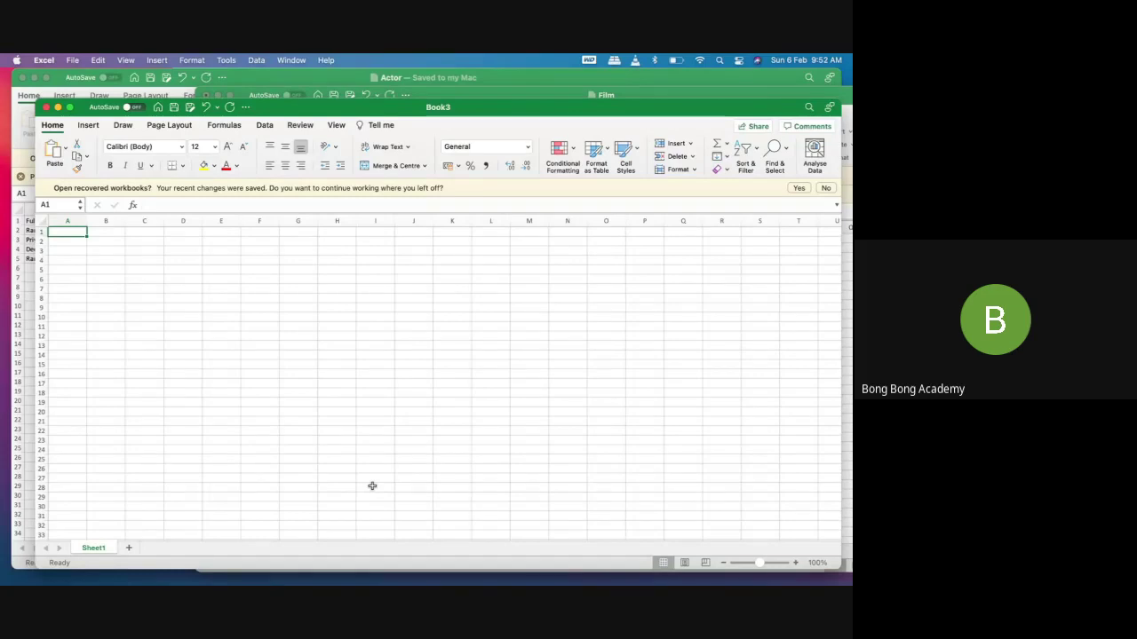
{"action": "type", "text": "Film Na"}
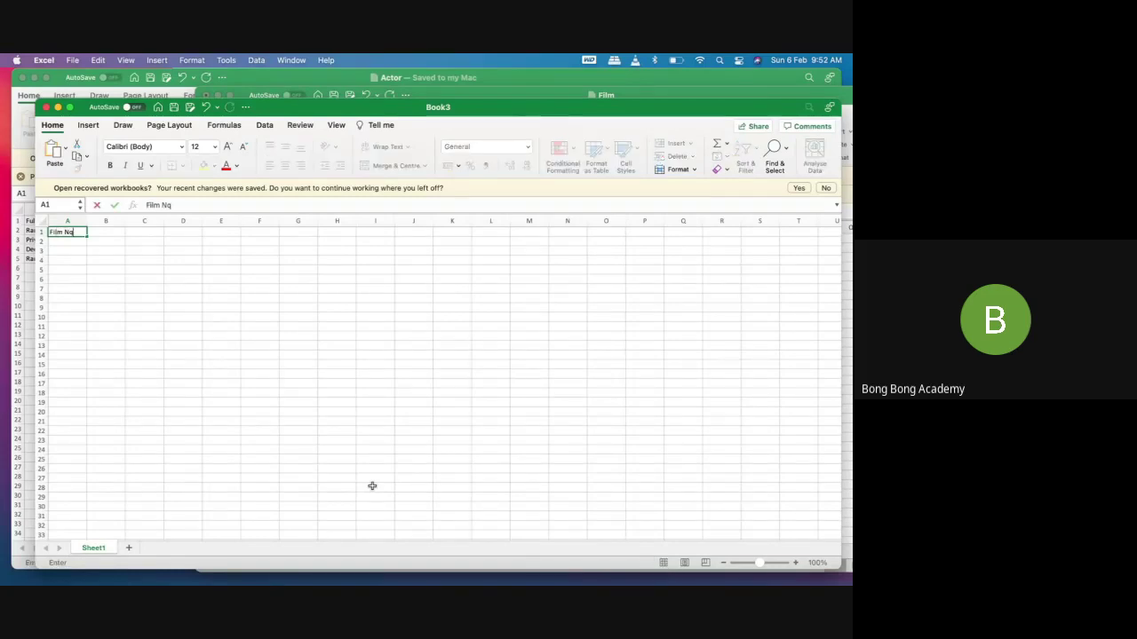
{"action": "type", "text": "me"}
{"action": "key", "text": "Tab"}
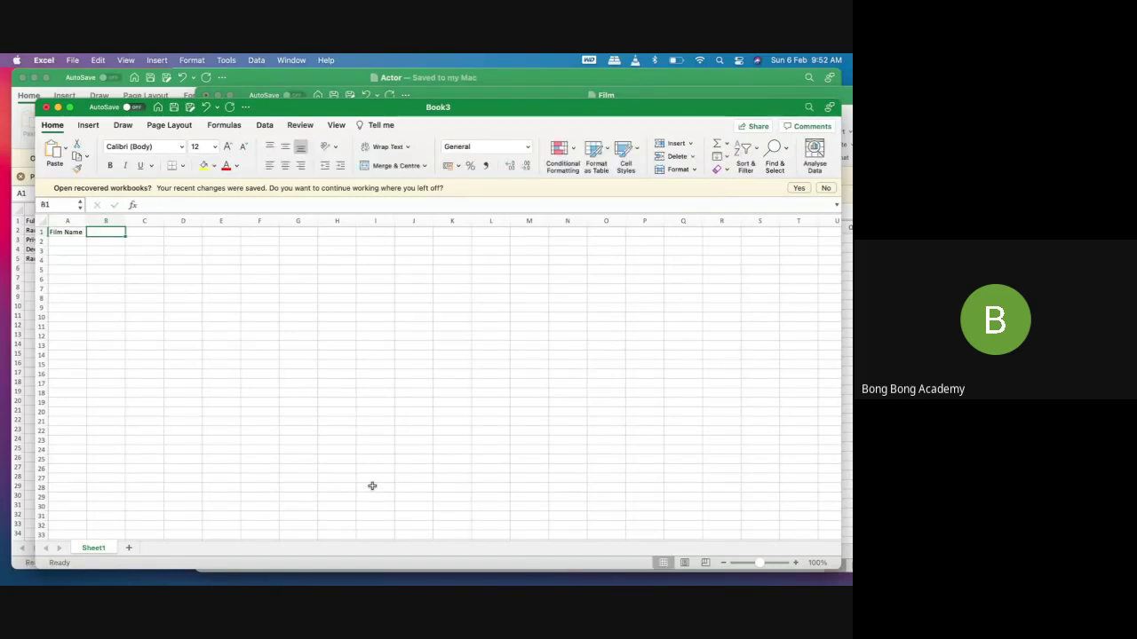
{"action": "type", "text": "Actor Na"}
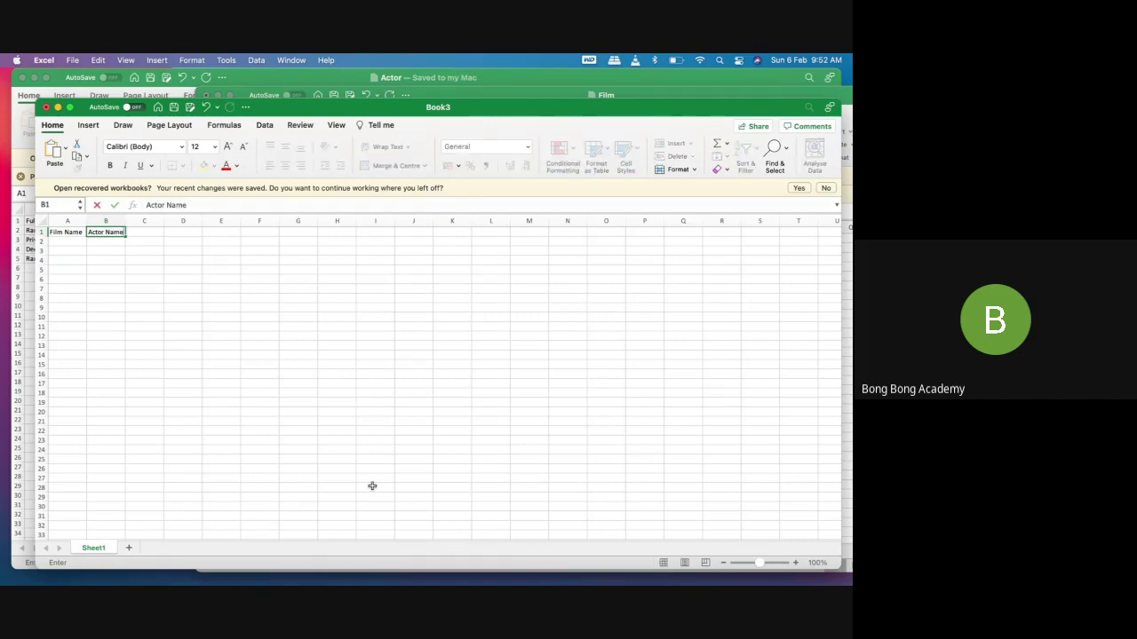
{"action": "type", "text": "me"}
{"action": "left_click", "coordinate": [413, 506]}
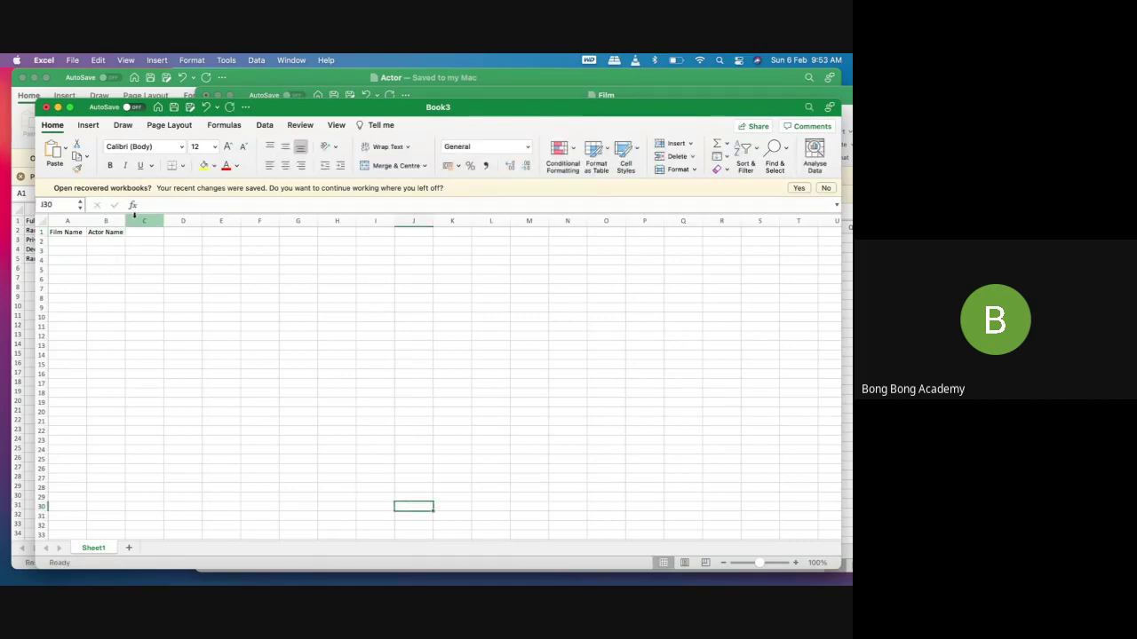
Paste the copied film names under Film Name from A2 and widen column A to fit them
{"action": "left_click", "coordinate": [67, 243]}
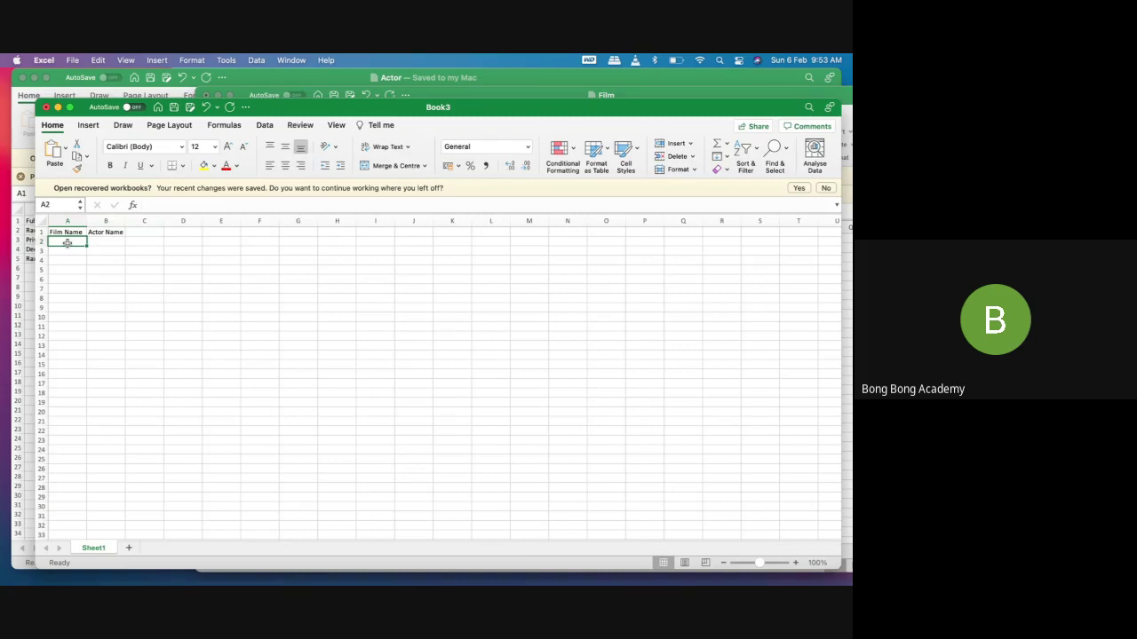
{"action": "key", "text": "super+v"}
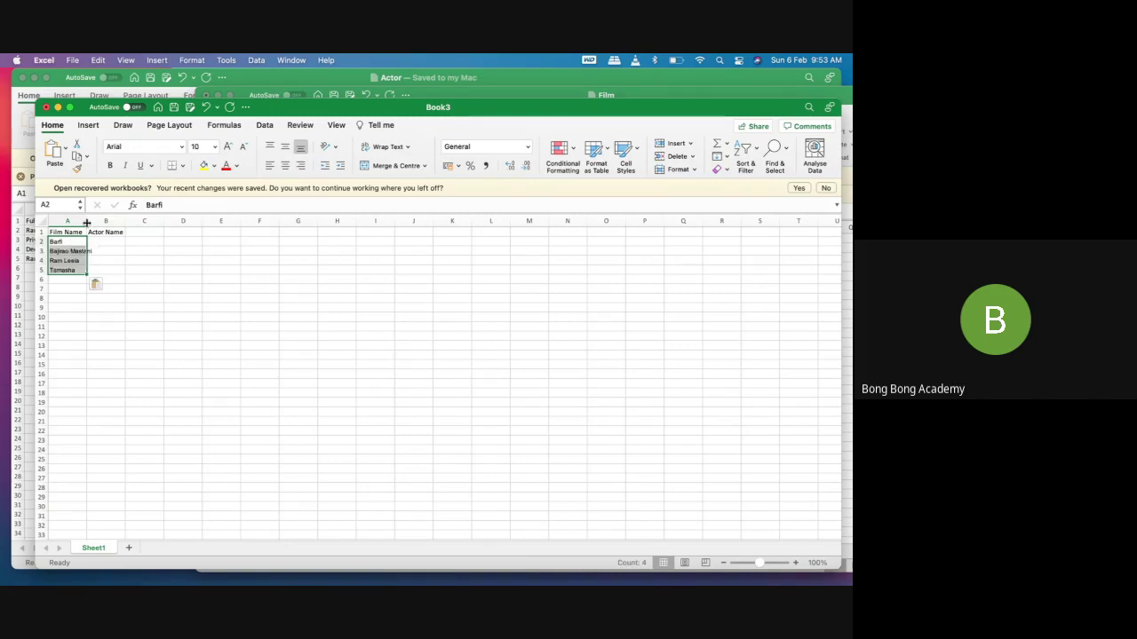
{"action": "left_click_drag", "start_coordinate": [87, 223], "coordinate": [94, 222]}
{"action": "left_click", "coordinate": [203, 280]}
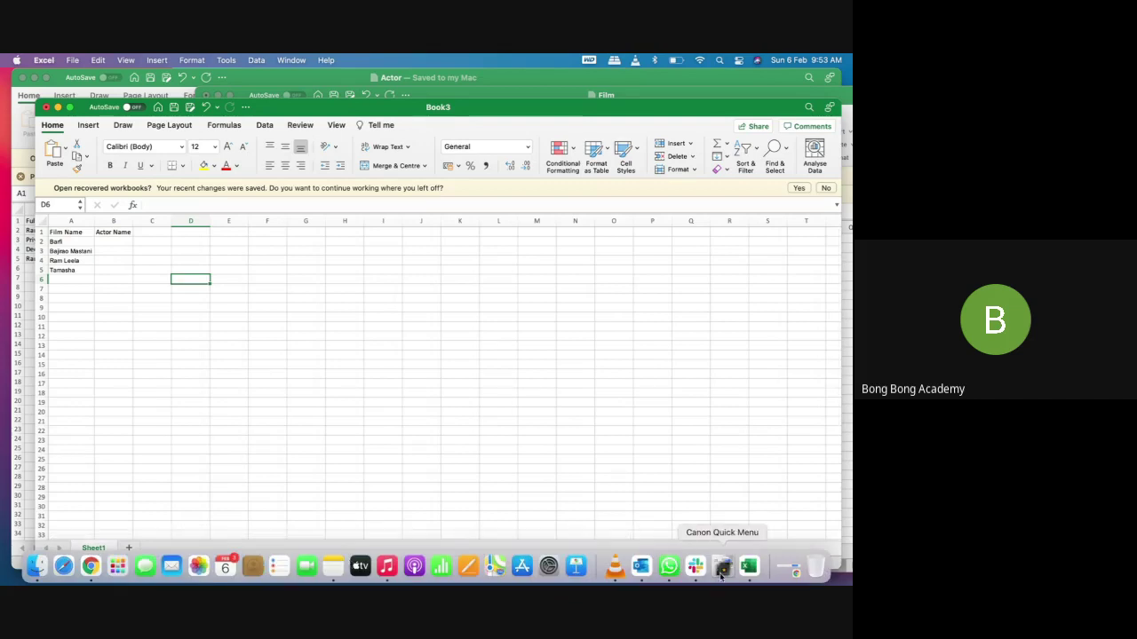
Consult the film cast list in the Assignment sheet and copy the Barfi row in the film-actor workbook
{"action": "left_click", "coordinate": [94, 566]}
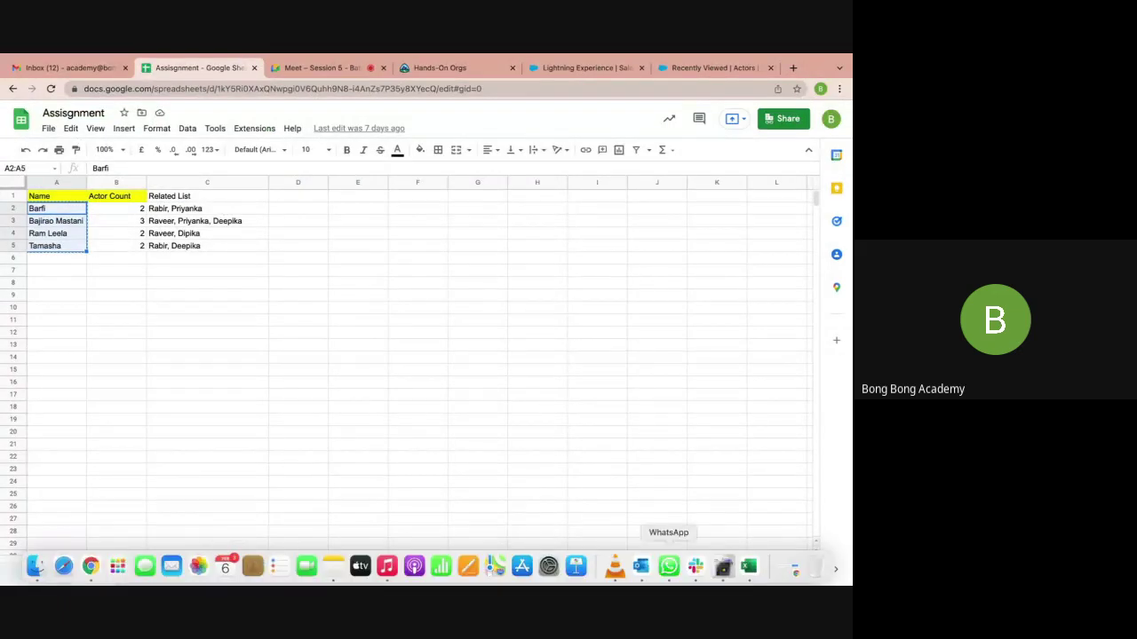
{"action": "left_click", "coordinate": [751, 572]}
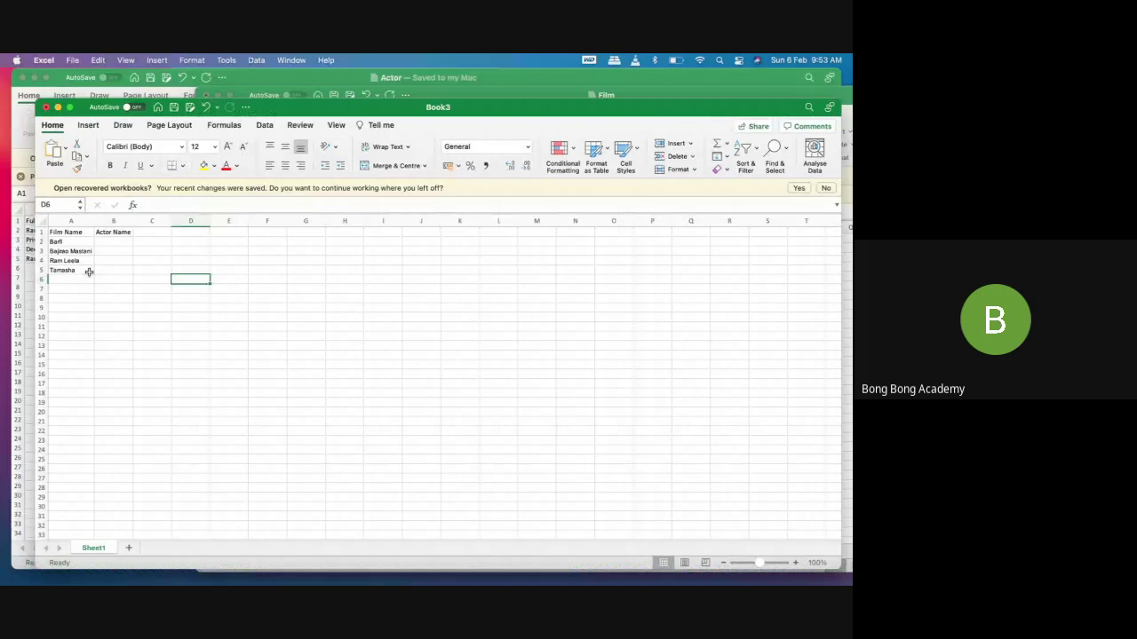
{"action": "left_click", "coordinate": [41, 241]}
{"action": "right_click", "coordinate": [41, 242]}
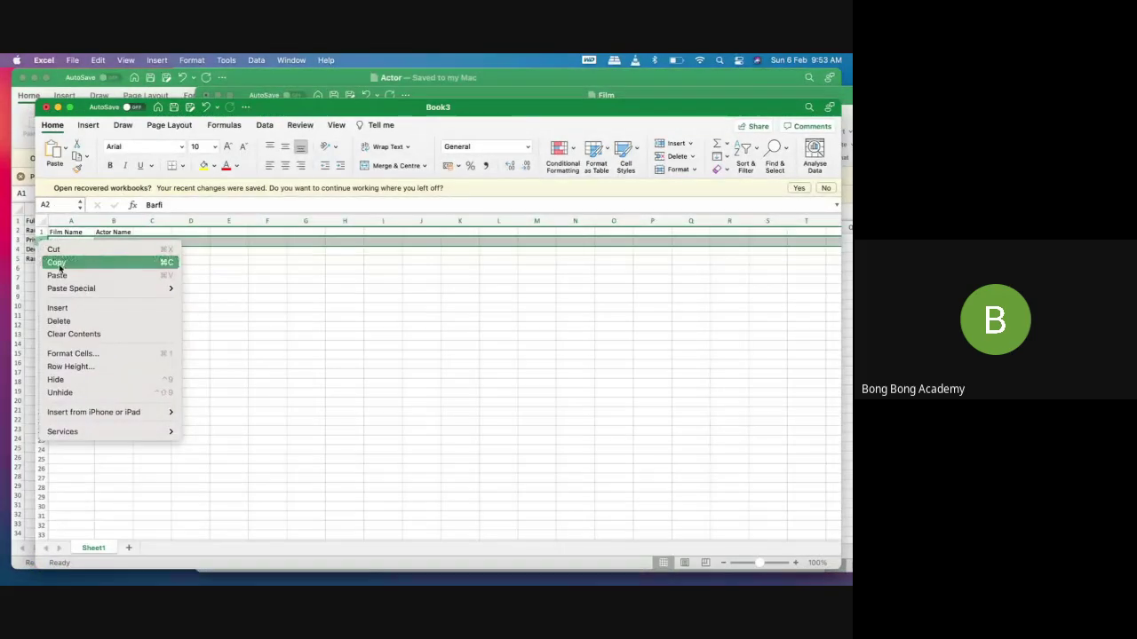
{"action": "left_click", "coordinate": [58, 263]}
{"action": "left_click", "coordinate": [39, 250]}
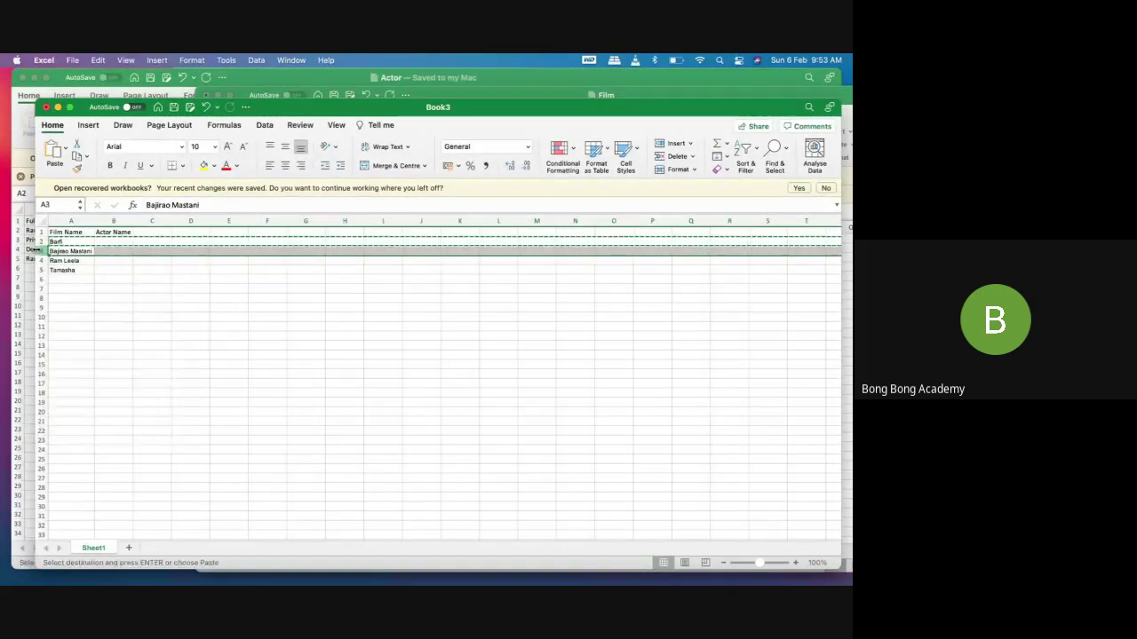
{"action": "right_click", "coordinate": [39, 250]}
{"action": "left_click", "coordinate": [76, 285]}
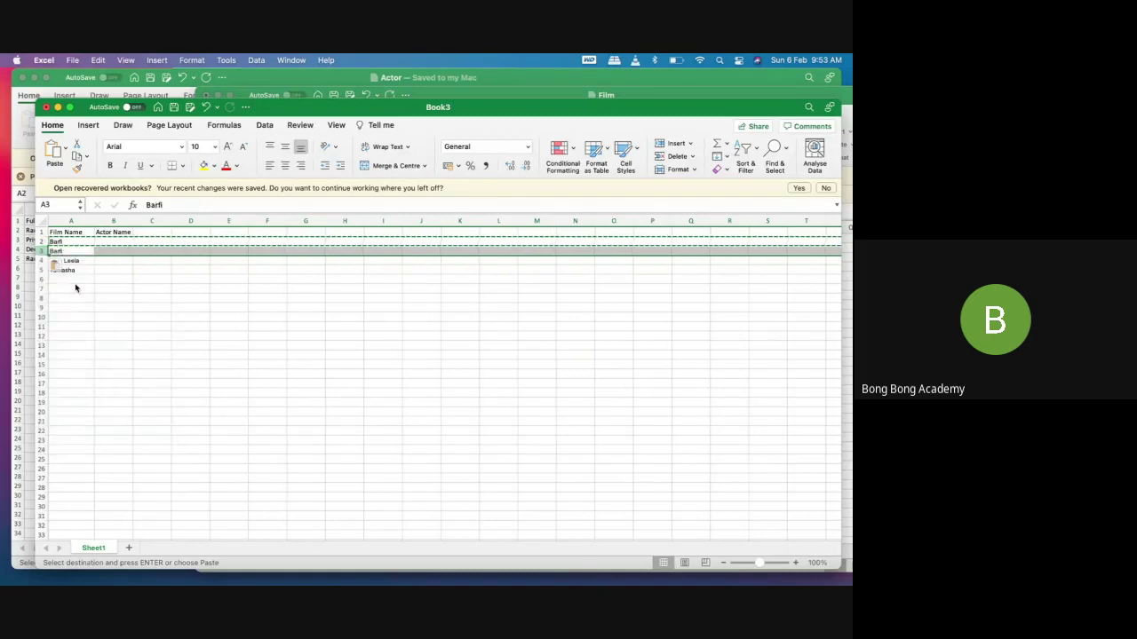
{"action": "key", "text": "super+z"}
Insert the copied Barfi row above the Bajirao Mastani row
{"action": "right_click", "coordinate": [39, 251]}
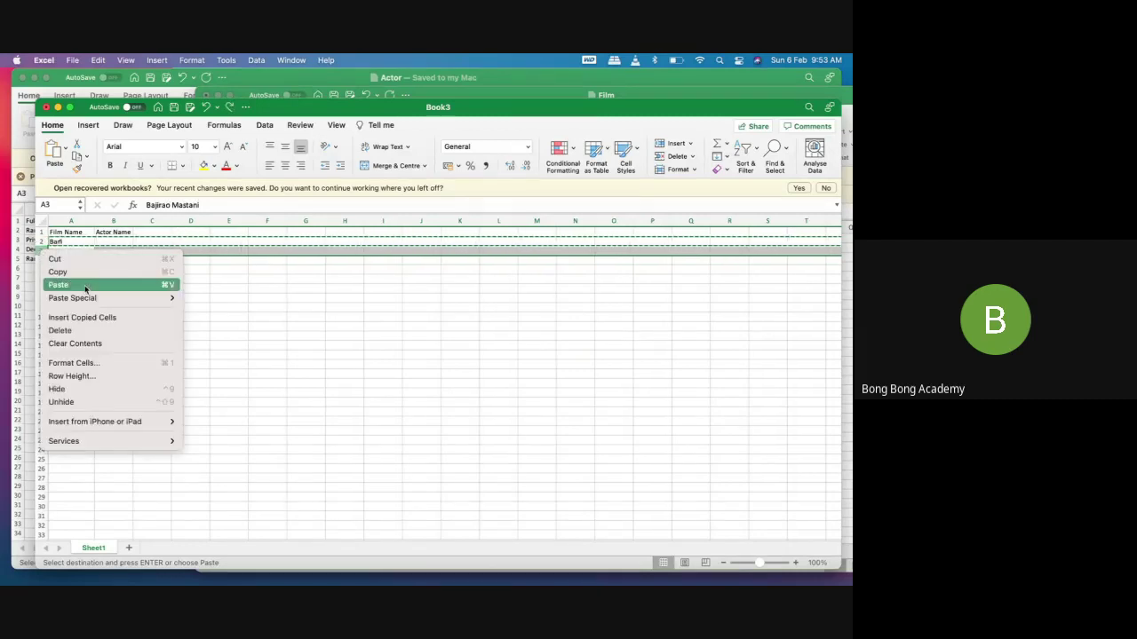
{"action": "left_click", "coordinate": [82, 317]}
{"action": "left_click", "coordinate": [148, 287]}
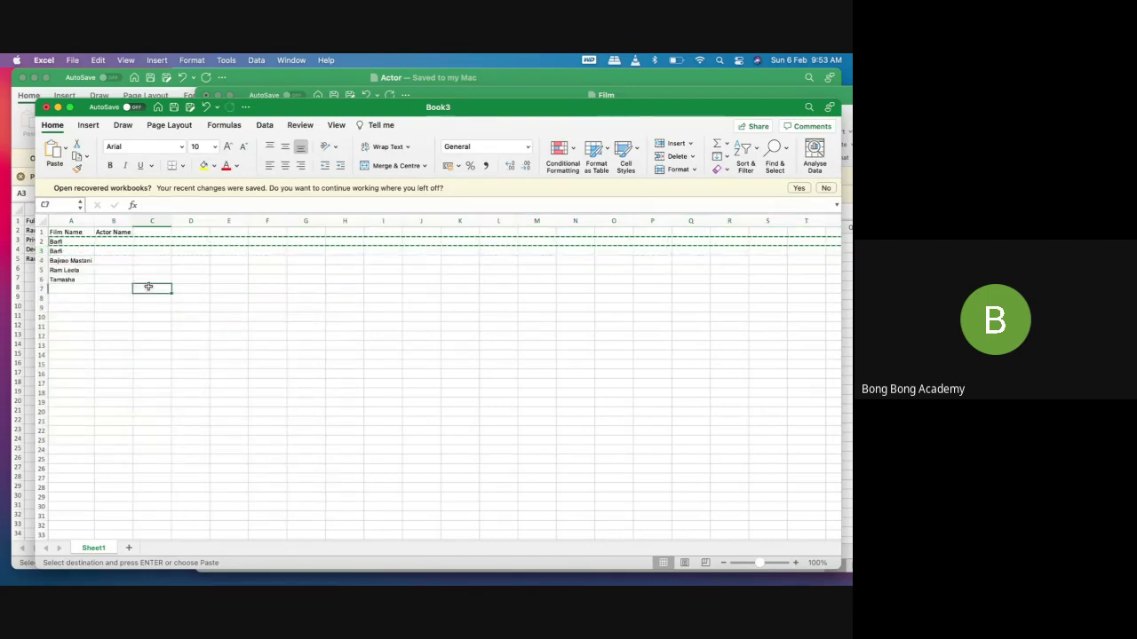
Copy Ranbir Singh from A2 of the Actor workbook and move the workbook windows aside to uncover the film-actor workbook
{"action": "double_click", "coordinate": [116, 242]}
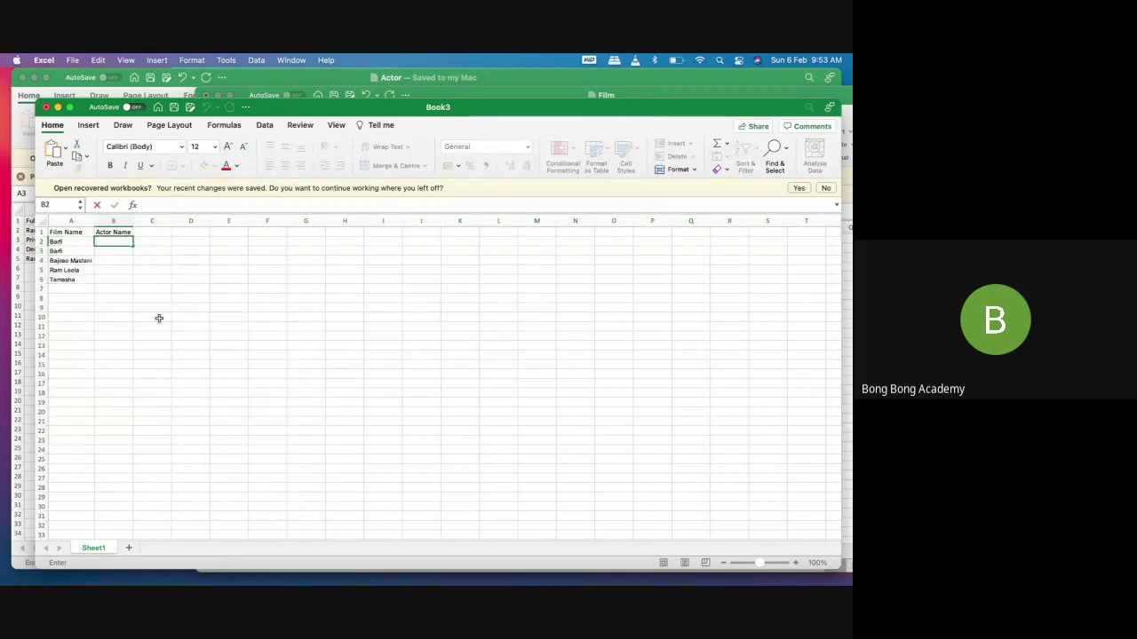
{"action": "left_click", "coordinate": [56, 81]}
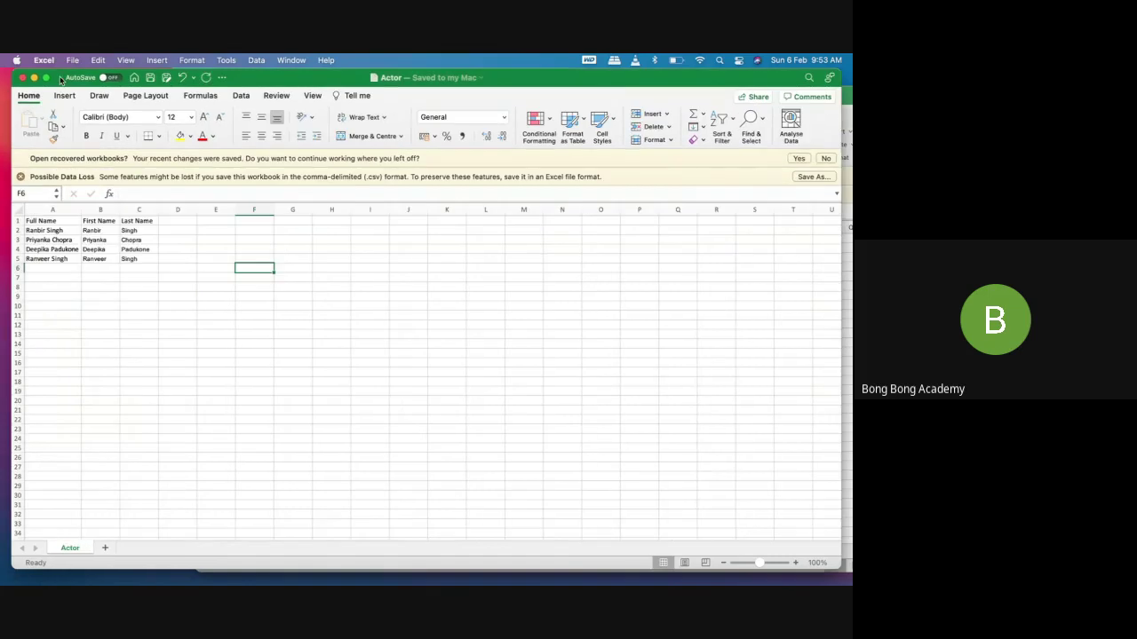
{"action": "left_click", "coordinate": [47, 231]}
{"action": "key", "text": "super+c"}
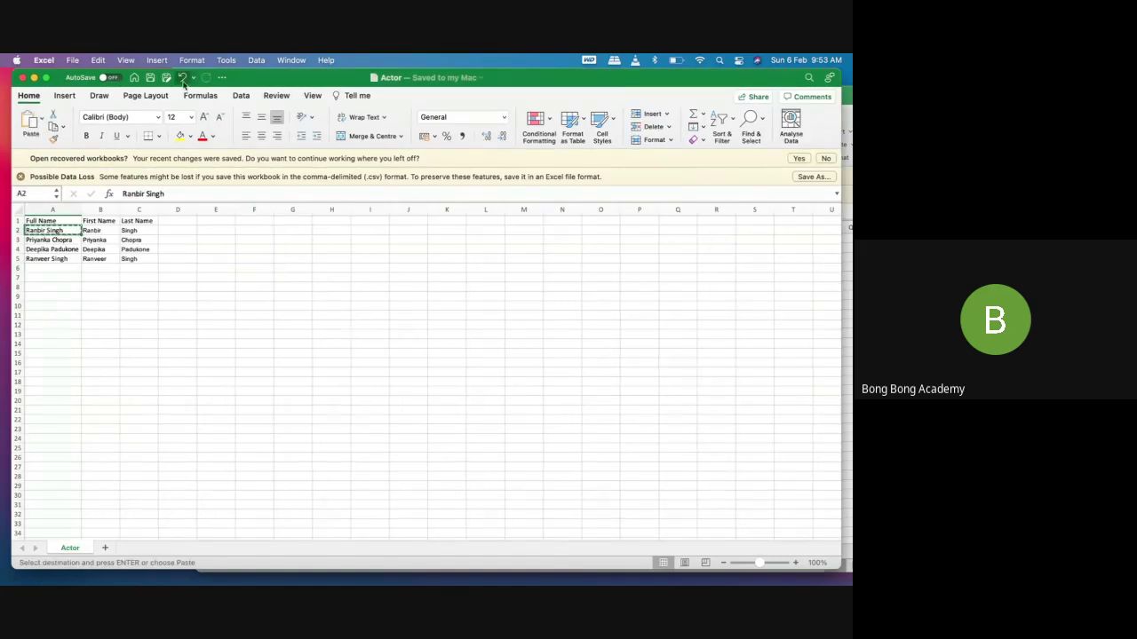
{"action": "left_click", "coordinate": [222, 573]}
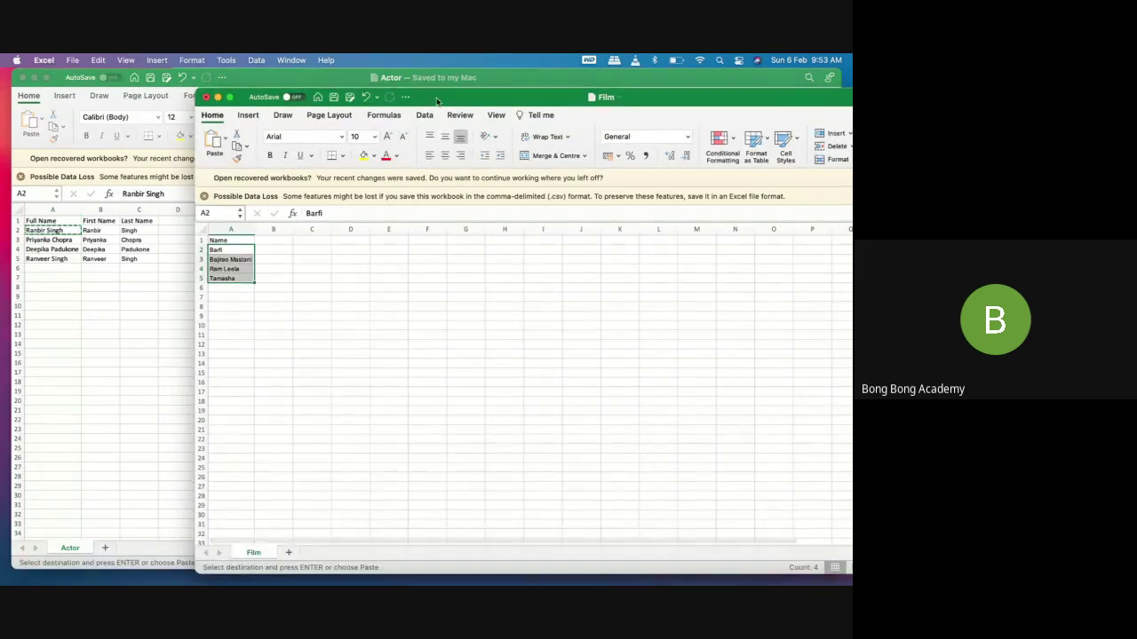
{"action": "left_click", "coordinate": [328, 77]}
{"action": "double_click", "coordinate": [327, 78]}
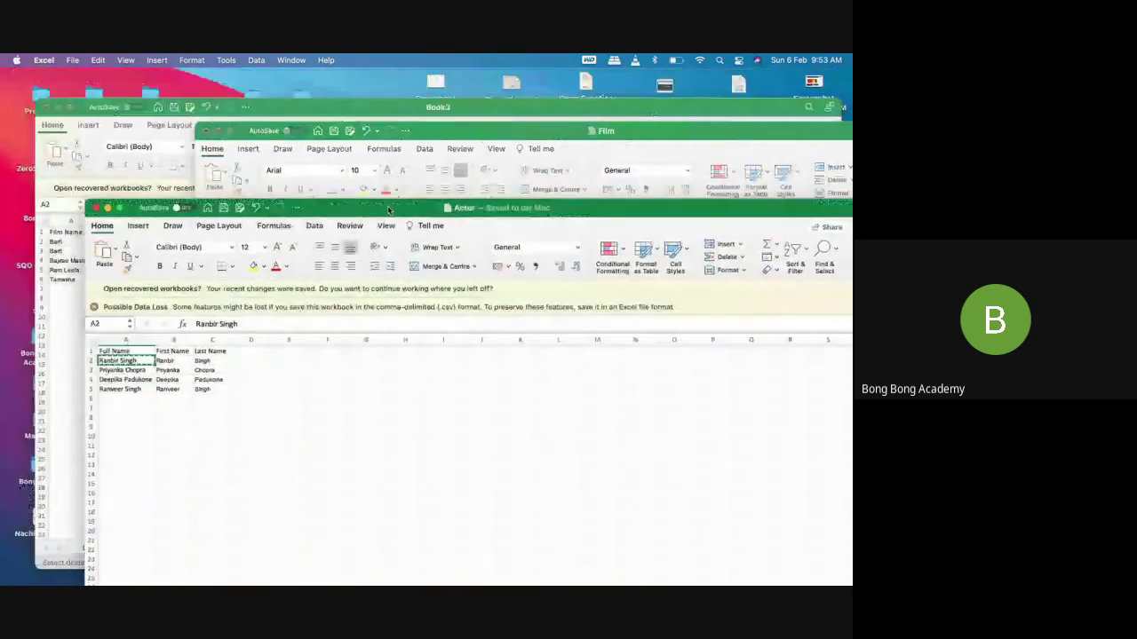
Paste the copied actor name into B2 of the film-actor workbook and widen column B to fit it
{"action": "left_click", "coordinate": [81, 113]}
{"action": "left_click", "coordinate": [114, 241]}
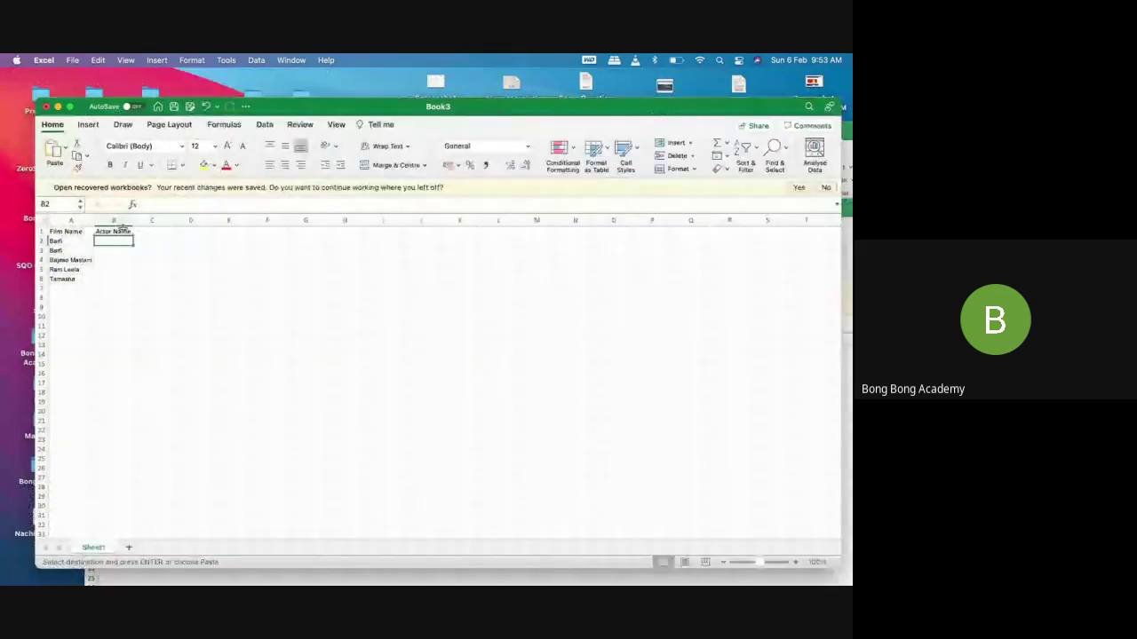
{"action": "key", "text": "super+v"}
{"action": "left_click_drag", "start_coordinate": [133, 220], "coordinate": [145, 220]}
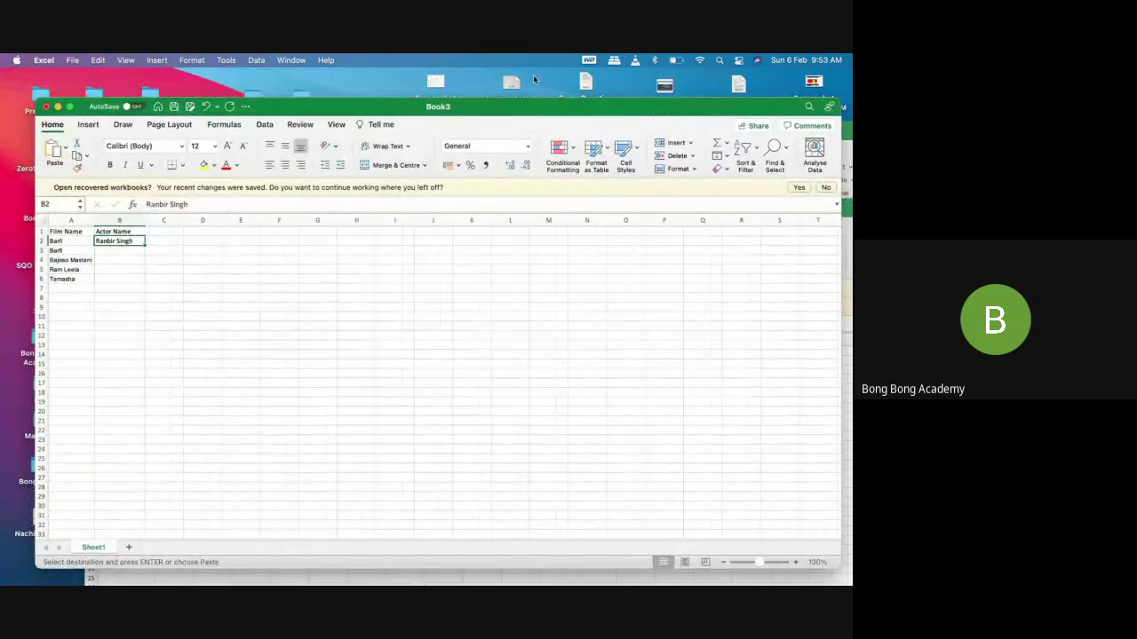
Copy Priyanka Chopra from the Actor workbook into B3 beside the second Barfi entry
{"action": "left_click", "coordinate": [125, 584]}
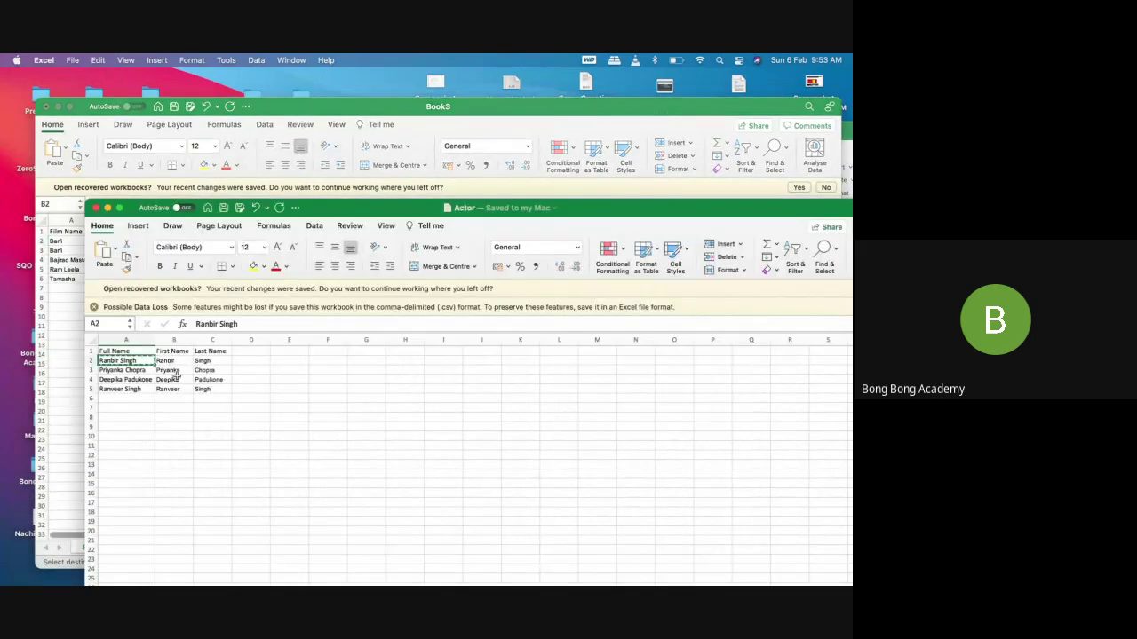
{"action": "left_click", "coordinate": [127, 369]}
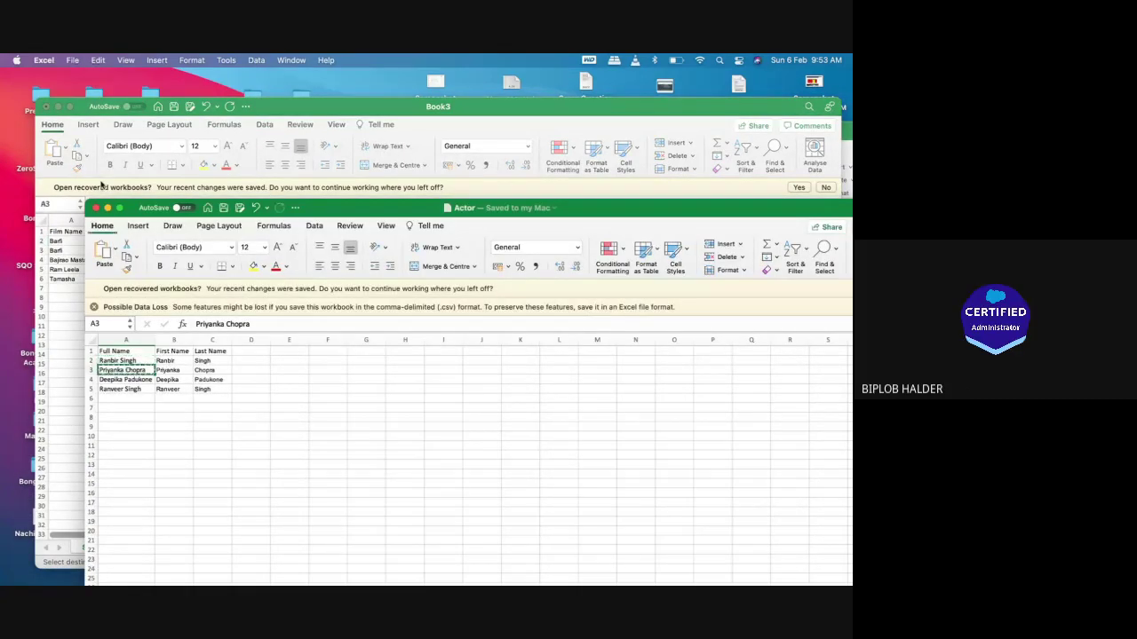
{"action": "left_click", "coordinate": [113, 125]}
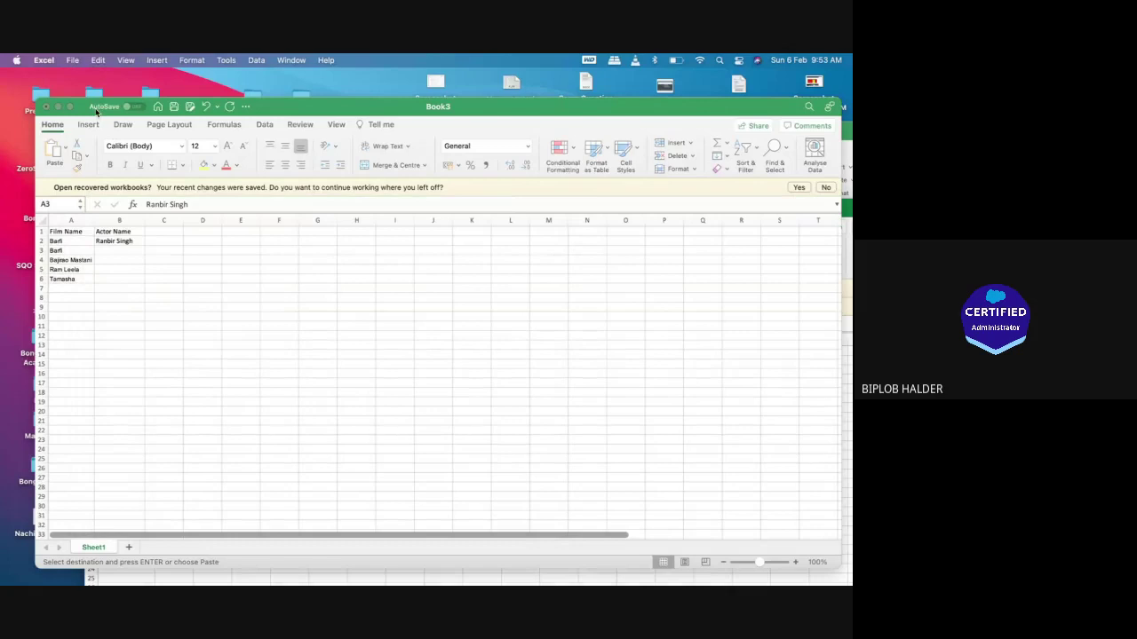
{"action": "left_click", "coordinate": [117, 251]}
{"action": "key", "text": "super+v"}
{"action": "left_click", "coordinate": [205, 292]}
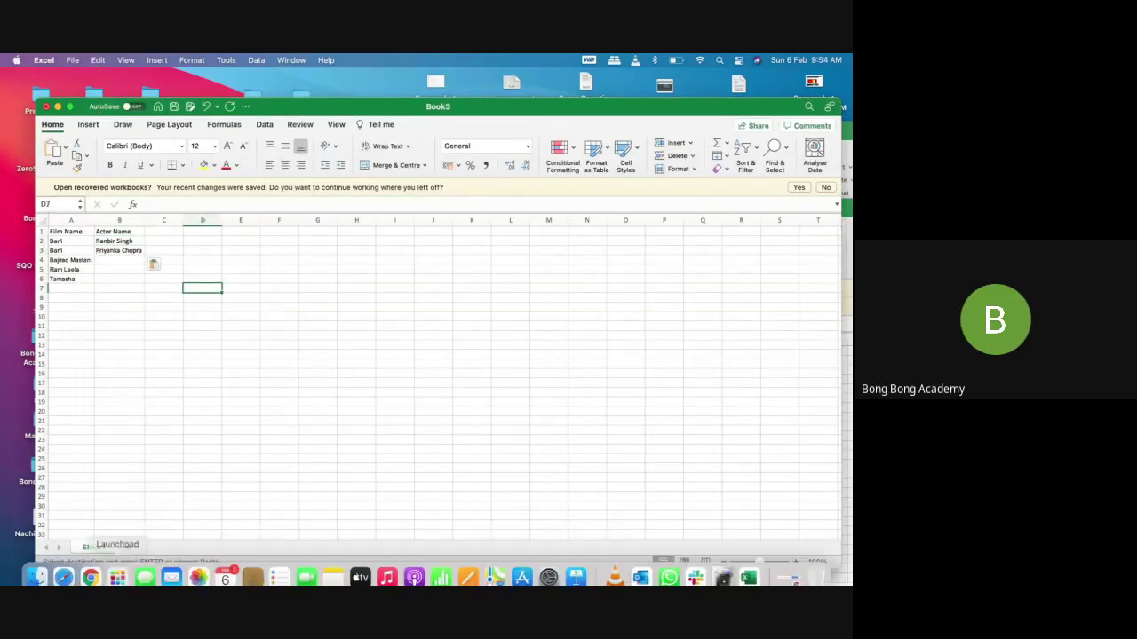
Check Bajirao Mastani's related actors in the Assignment sheet and insert a copy of its row directly beneath it in the film-actor workbook
{"action": "left_click", "coordinate": [94, 571]}
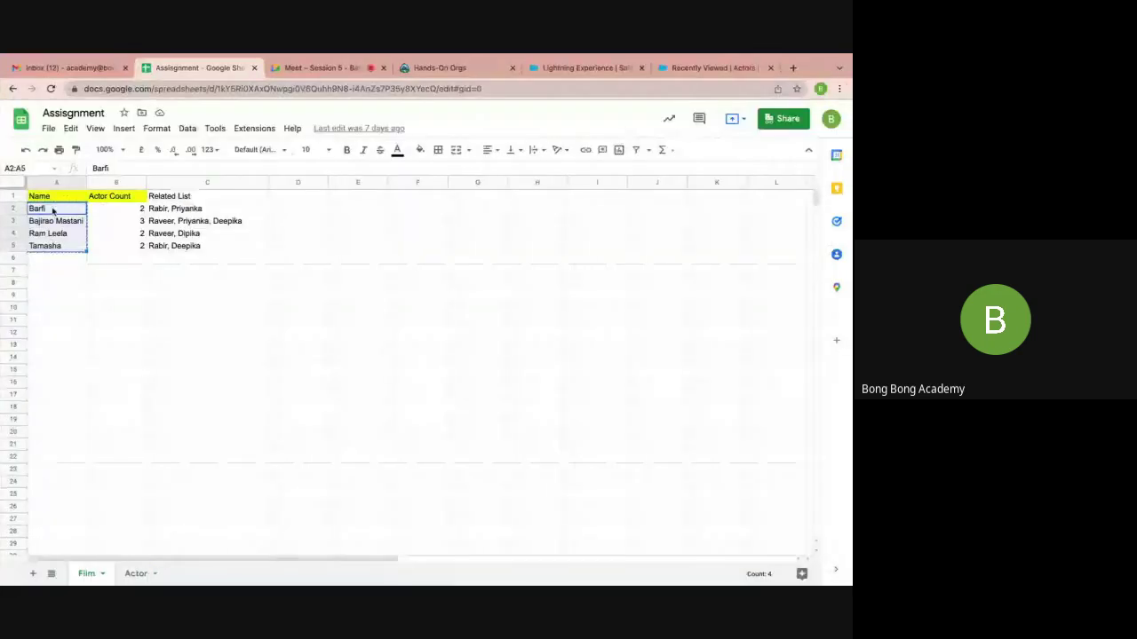
{"action": "left_click", "coordinate": [173, 226]}
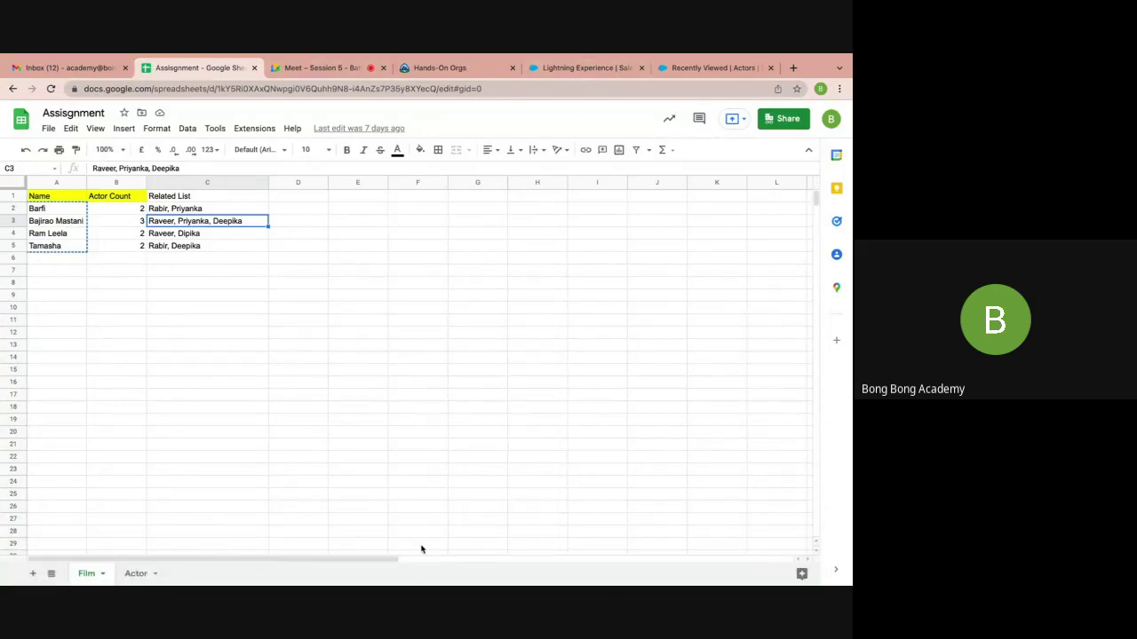
{"action": "mouse_move", "coordinate": [440, 573]}
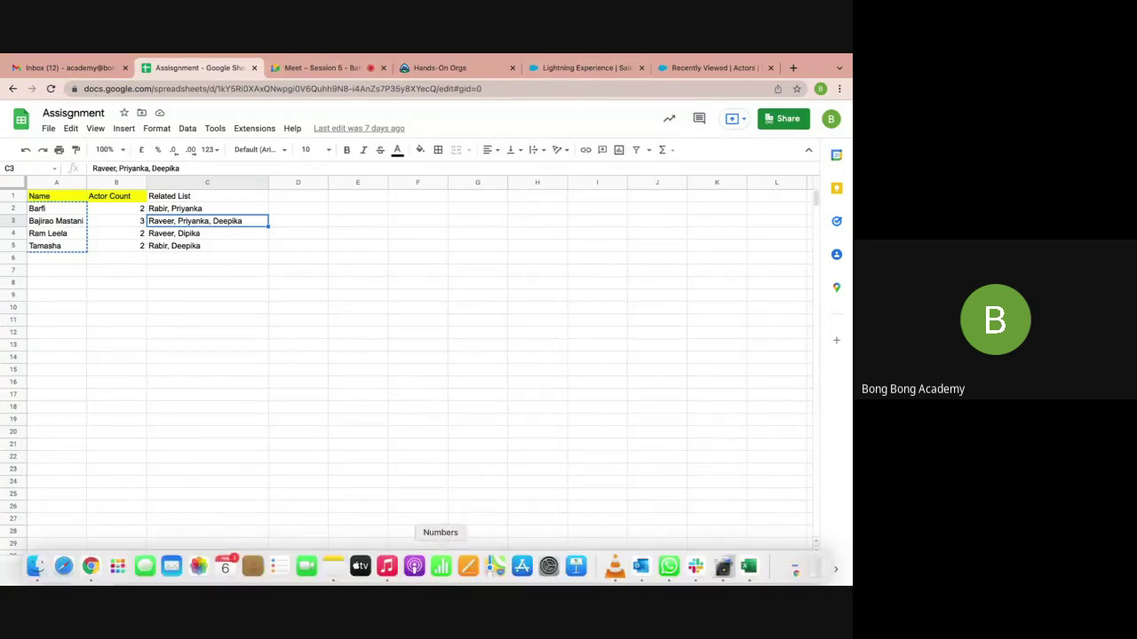
{"action": "left_click", "coordinate": [748, 566]}
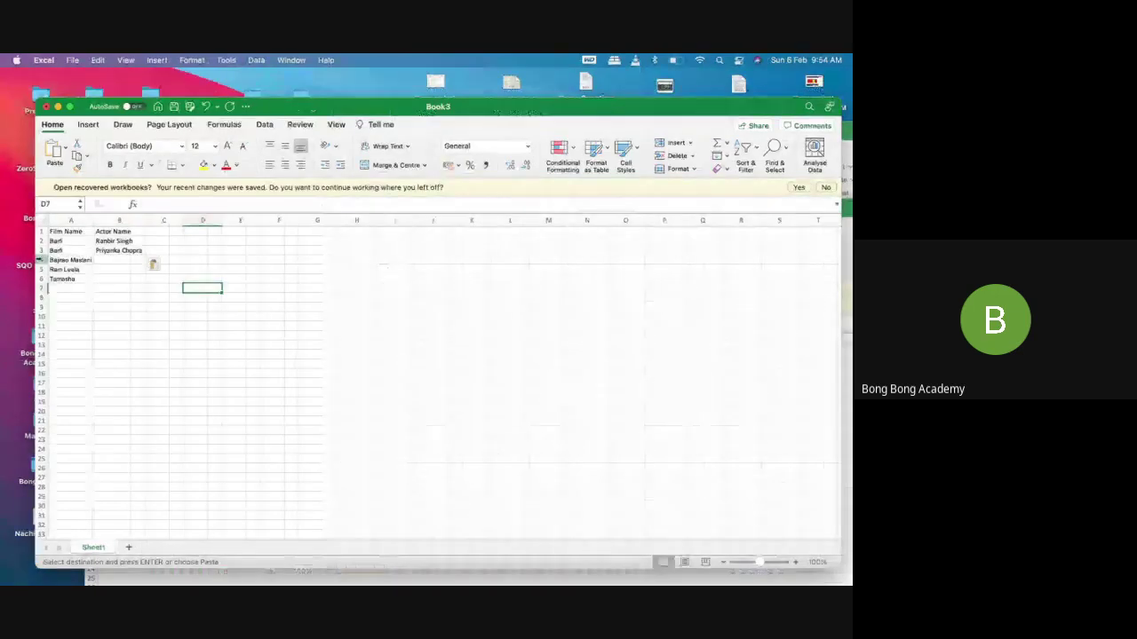
{"action": "left_click", "coordinate": [41, 261]}
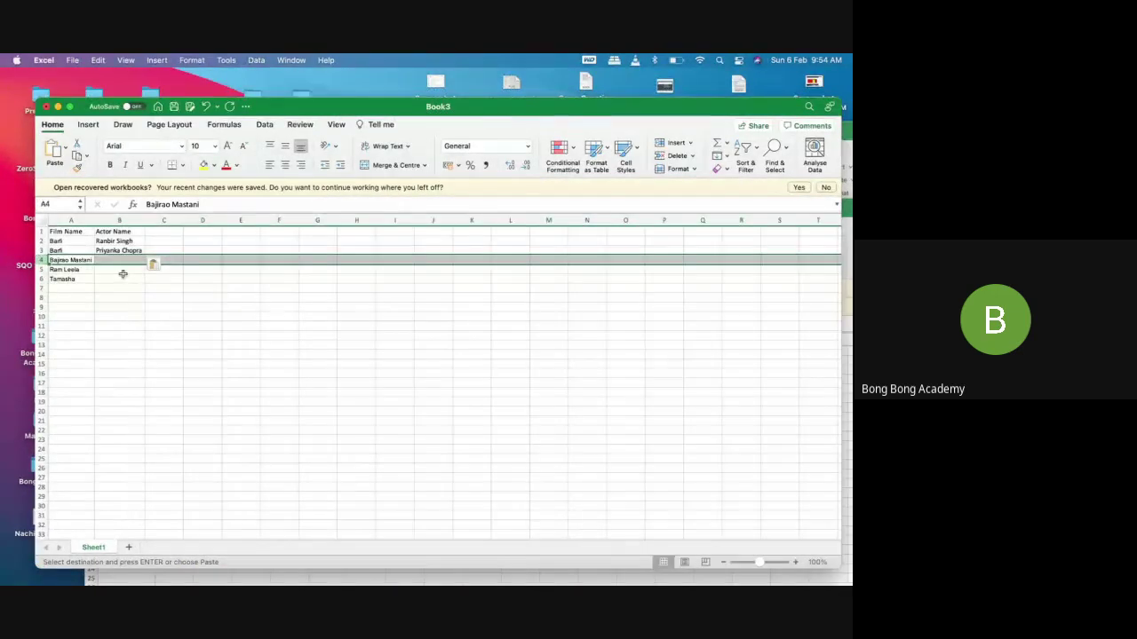
{"action": "right_click", "coordinate": [42, 261]}
{"action": "left_click", "coordinate": [65, 283]}
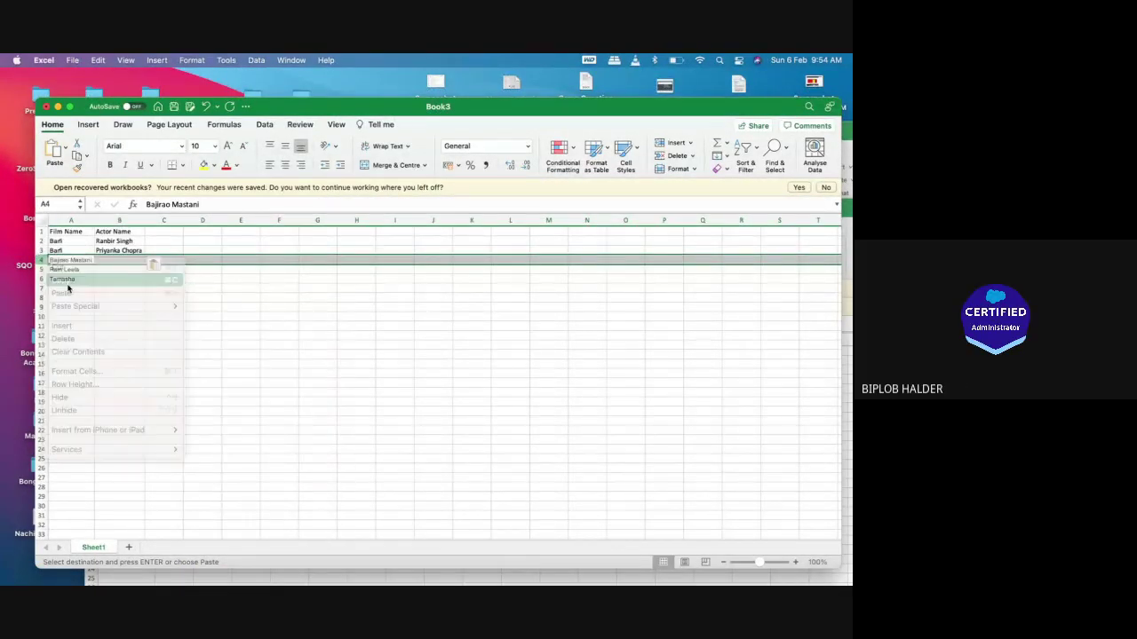
{"action": "right_click", "coordinate": [42, 269]}
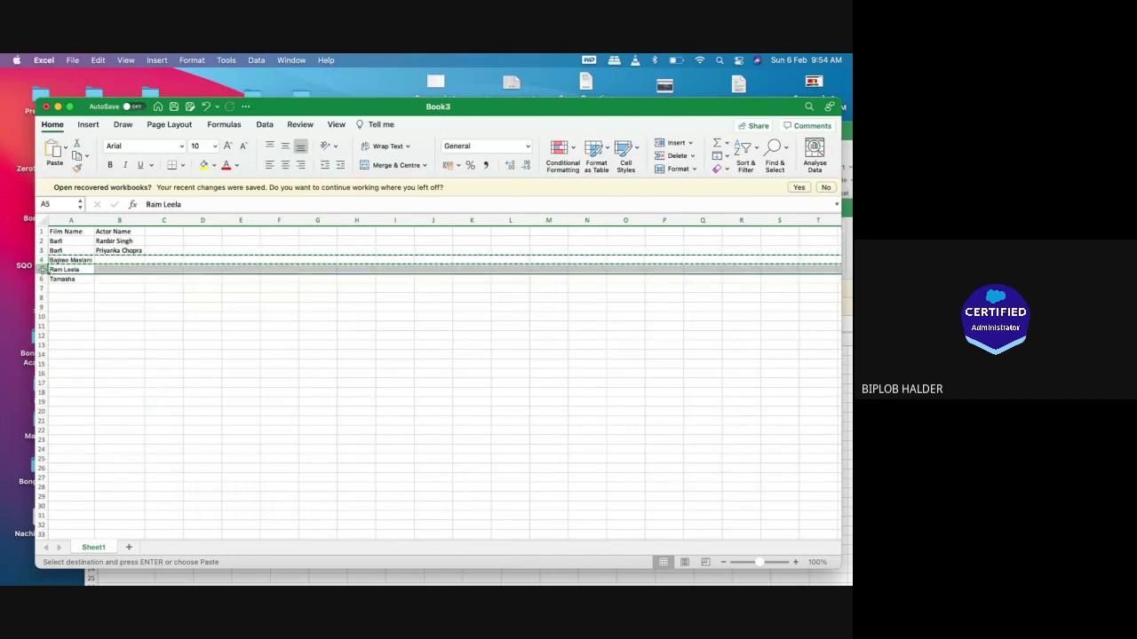
{"action": "left_click", "coordinate": [86, 335]}
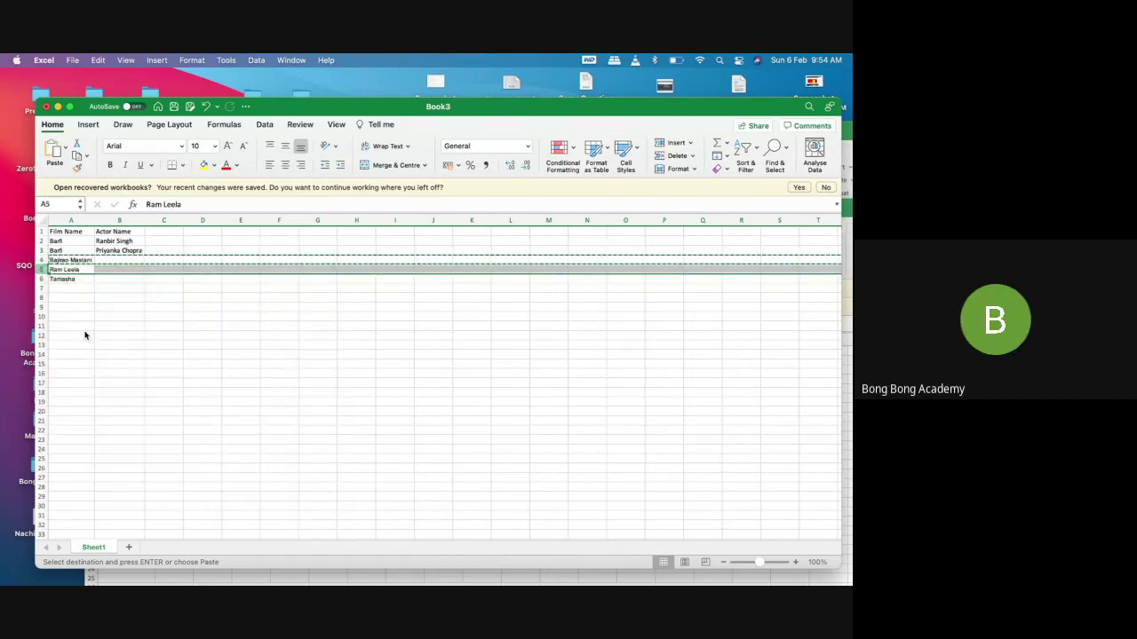
Copy the Bajirao Mastani row 5 and insert the copy above Ram Leela as row 6
{"action": "right_click", "coordinate": [41, 269]}
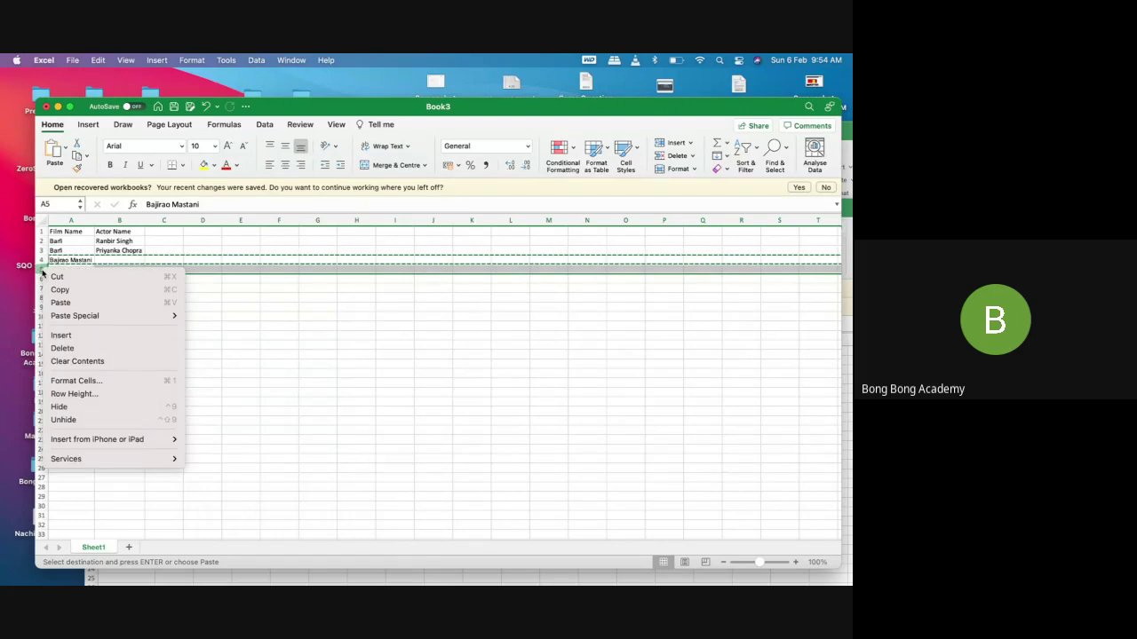
{"action": "left_click", "coordinate": [64, 289]}
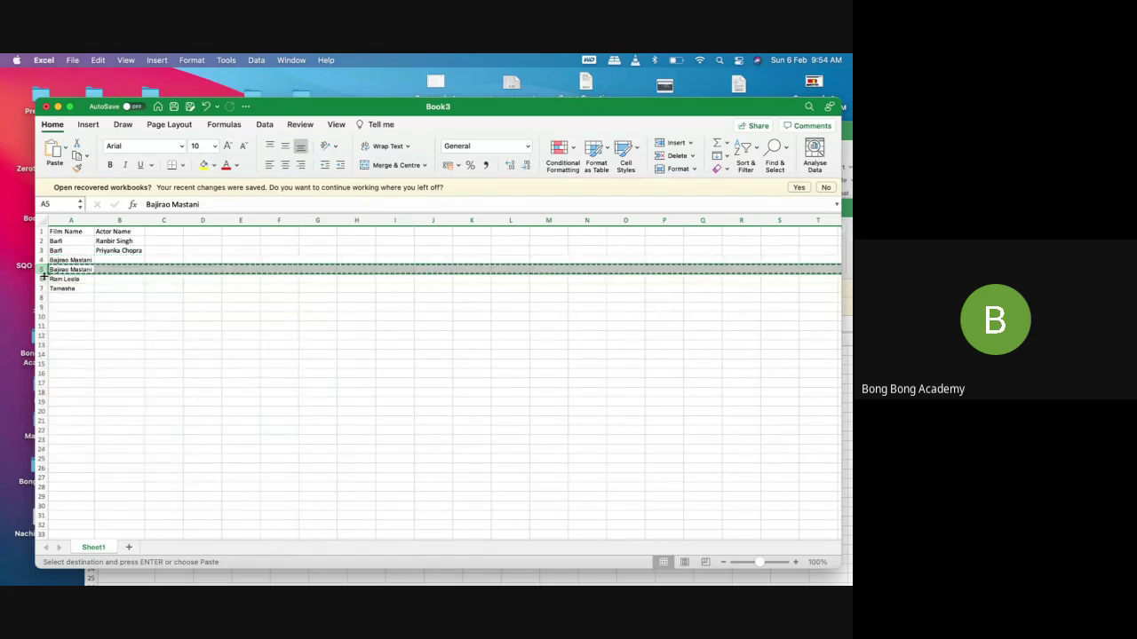
{"action": "right_click", "coordinate": [41, 278]}
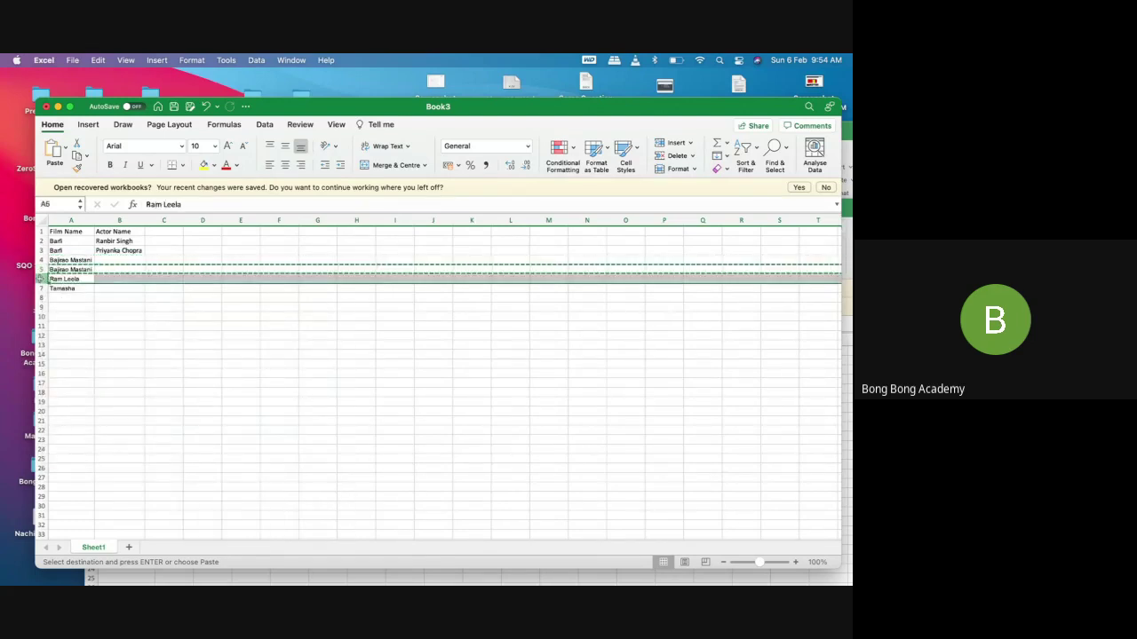
{"action": "left_click", "coordinate": [98, 345]}
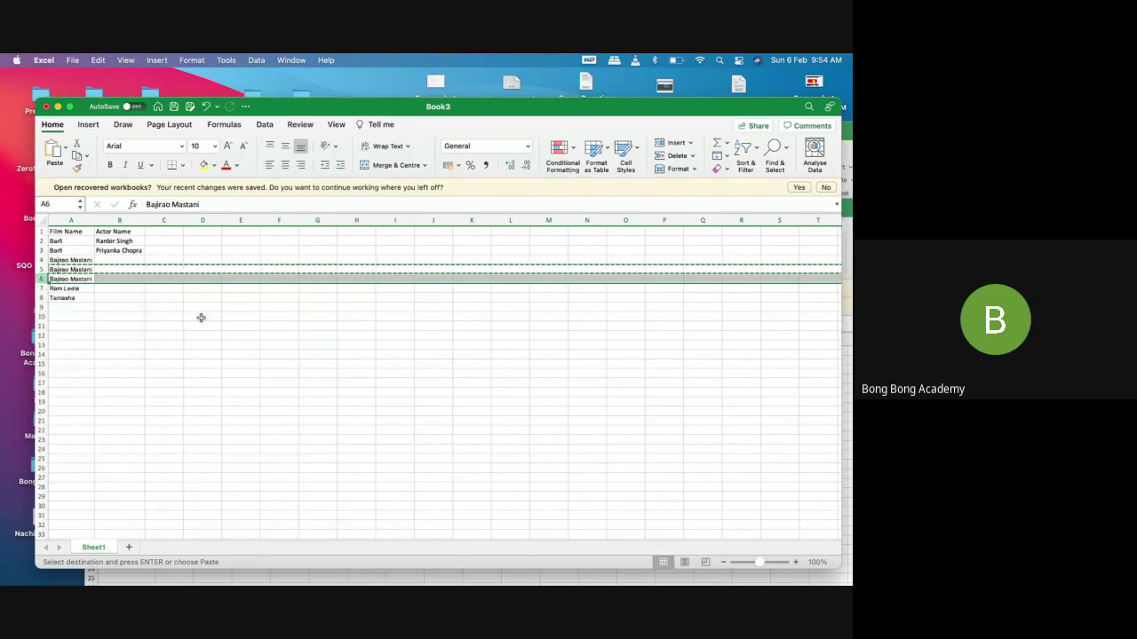
{"action": "left_click", "coordinate": [200, 317]}
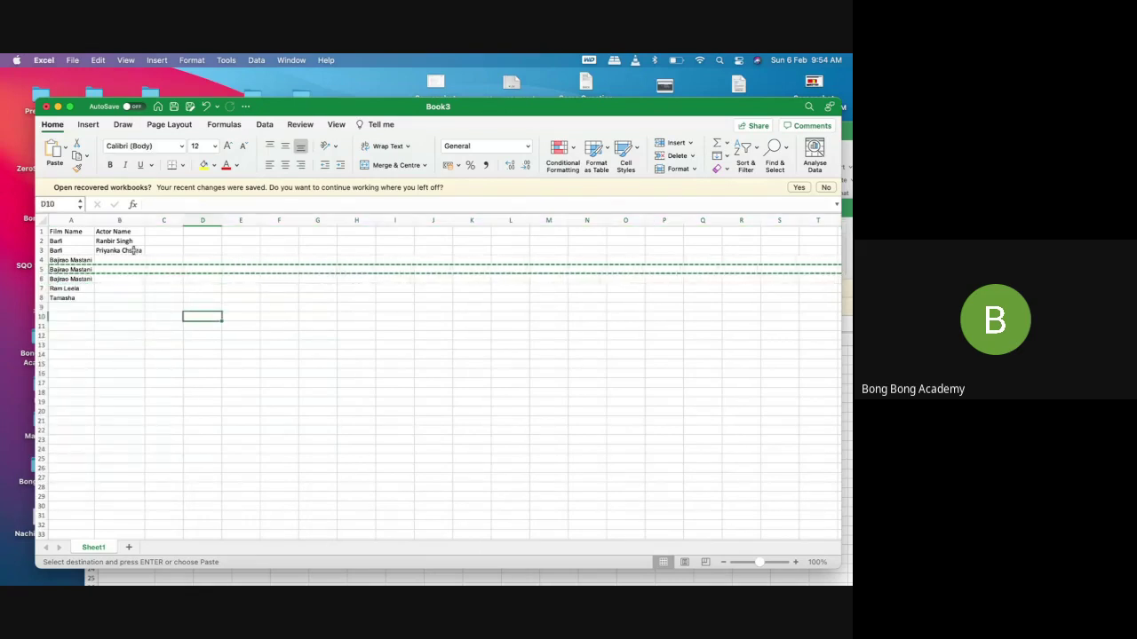
Copy Priyanka Chopra from B3 into B4 beside the first Bajirao Mastani entry
{"action": "left_click", "coordinate": [133, 252]}
{"action": "key", "text": "super+c"}
{"action": "left_click", "coordinate": [122, 259]}
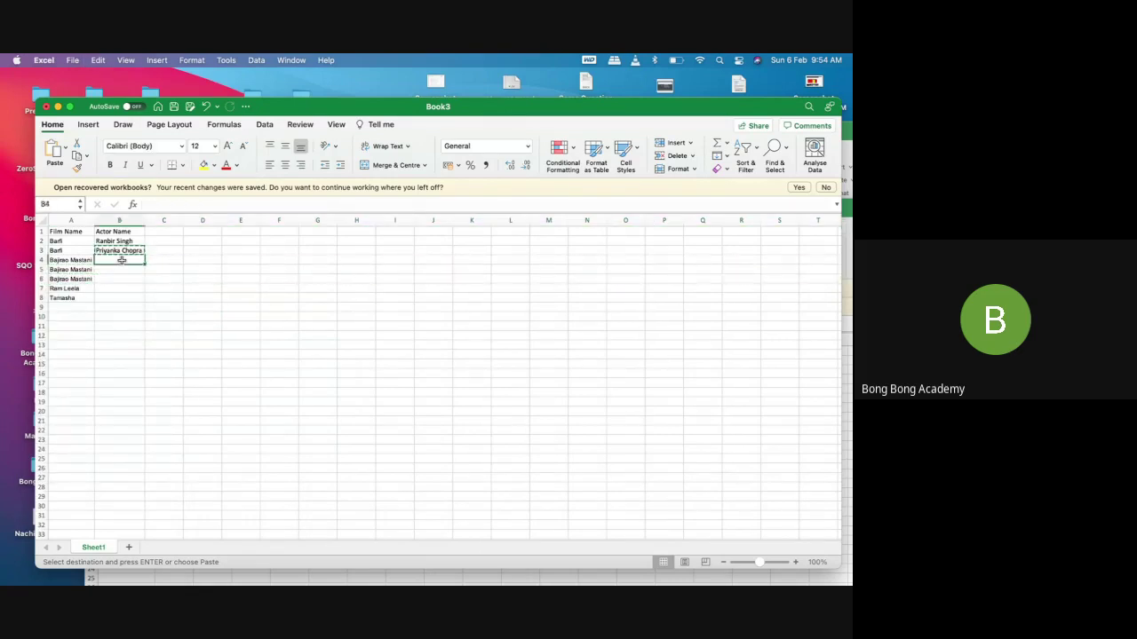
{"action": "key", "text": "super+v"}
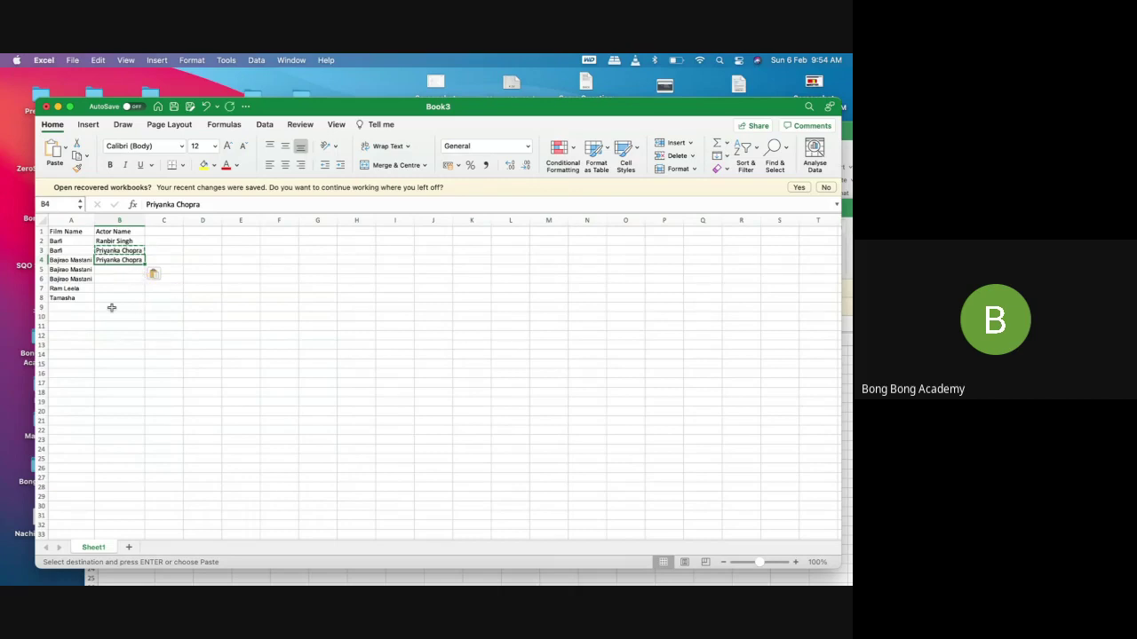
Copy Deepika Padukone and Ranveer Singh from the Actor workbook into B5:B6 and widen the Actor Name column to 13.33
{"action": "left_click", "coordinate": [102, 581]}
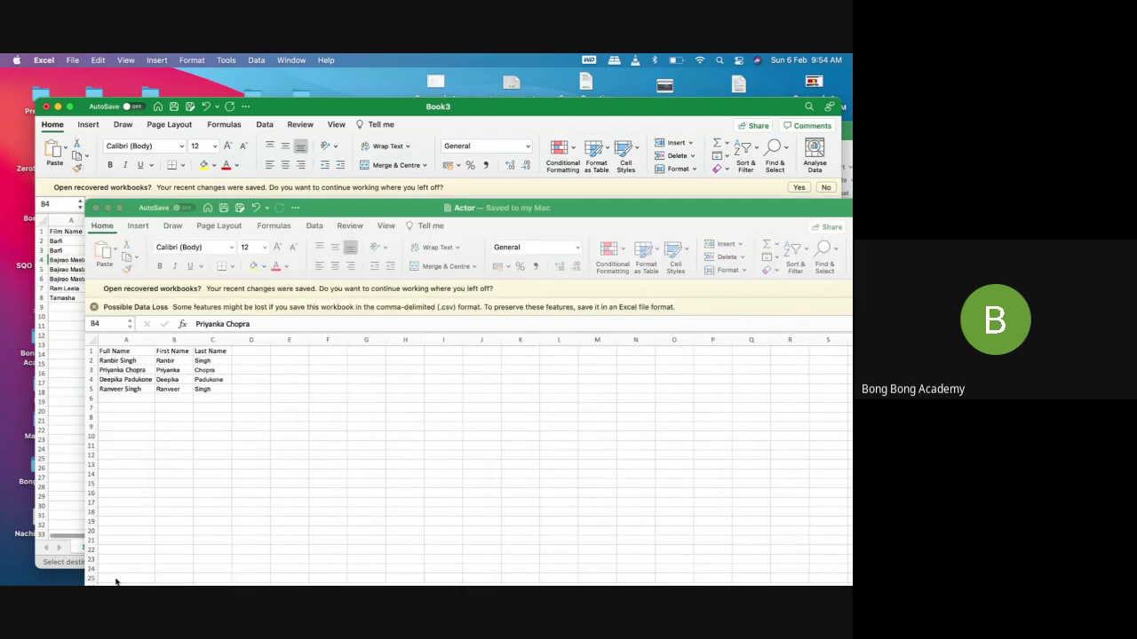
{"action": "left_click", "coordinate": [128, 380]}
{"action": "left_click_drag", "start_coordinate": [130, 382], "coordinate": [132, 389]}
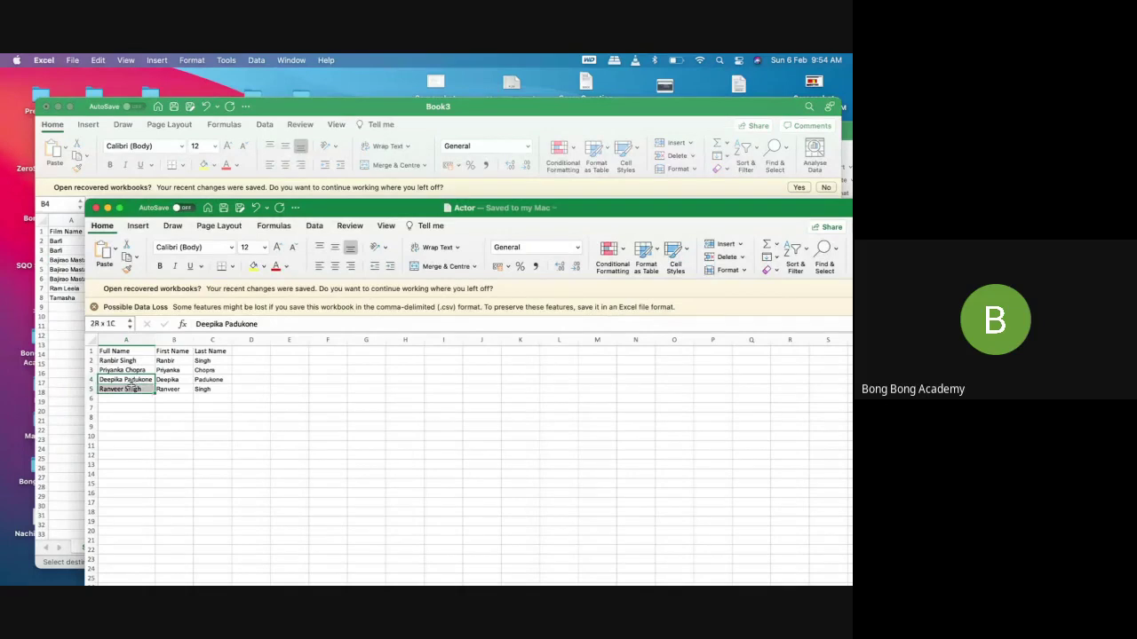
{"action": "key", "text": "super+c"}
{"action": "left_click", "coordinate": [71, 357]}
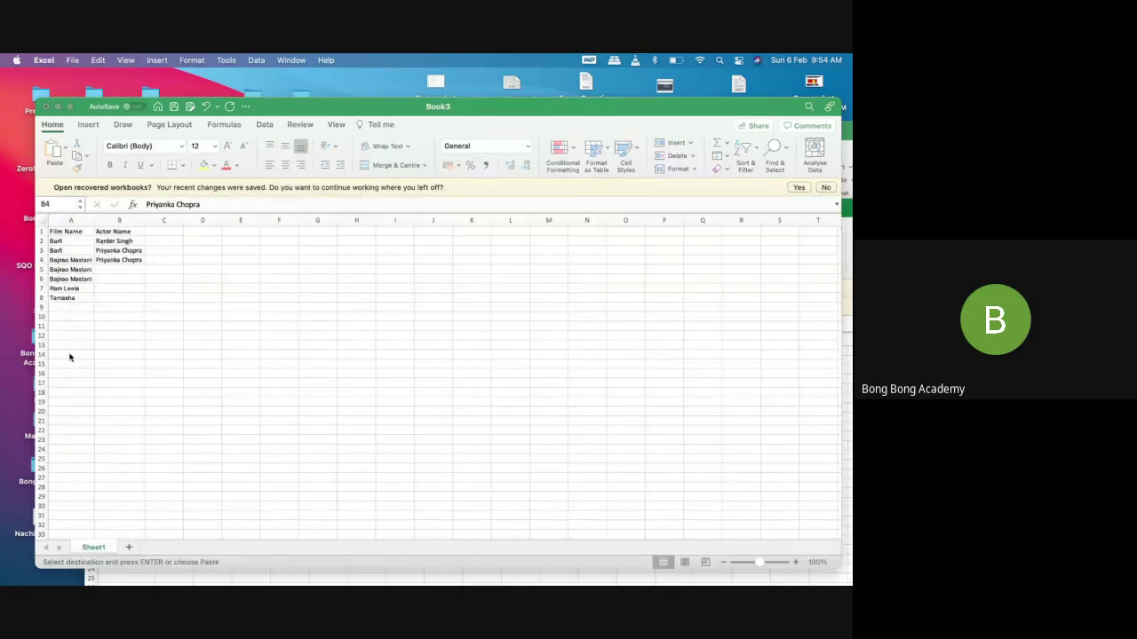
{"action": "left_click", "coordinate": [123, 274]}
{"action": "key", "text": "super+v"}
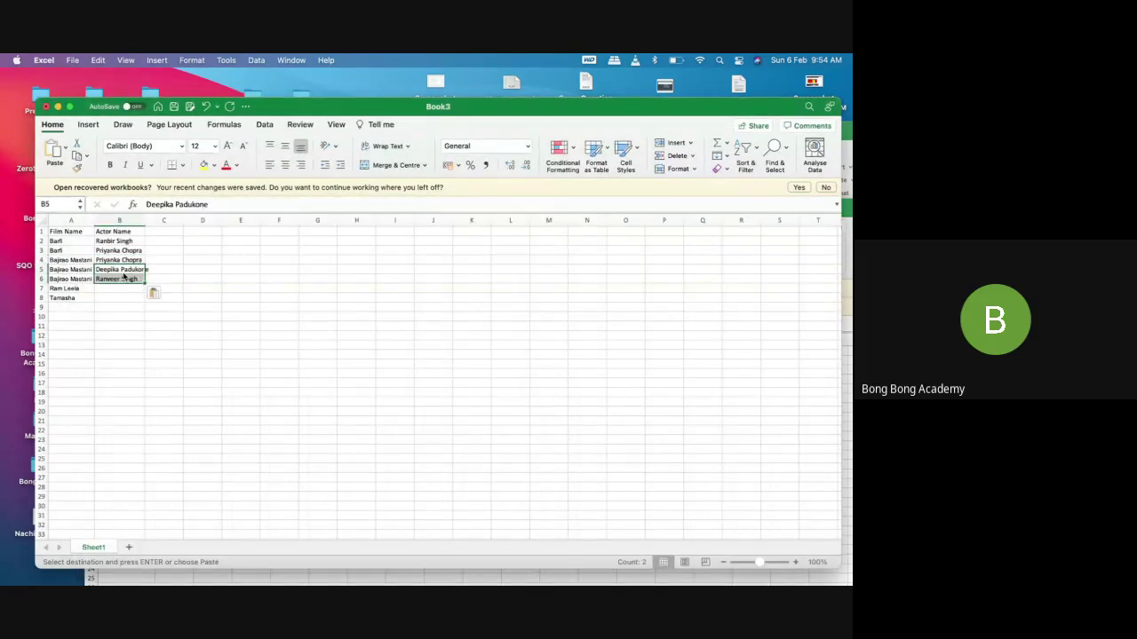
{"action": "left_click_drag", "start_coordinate": [144, 222], "coordinate": [151, 222]}
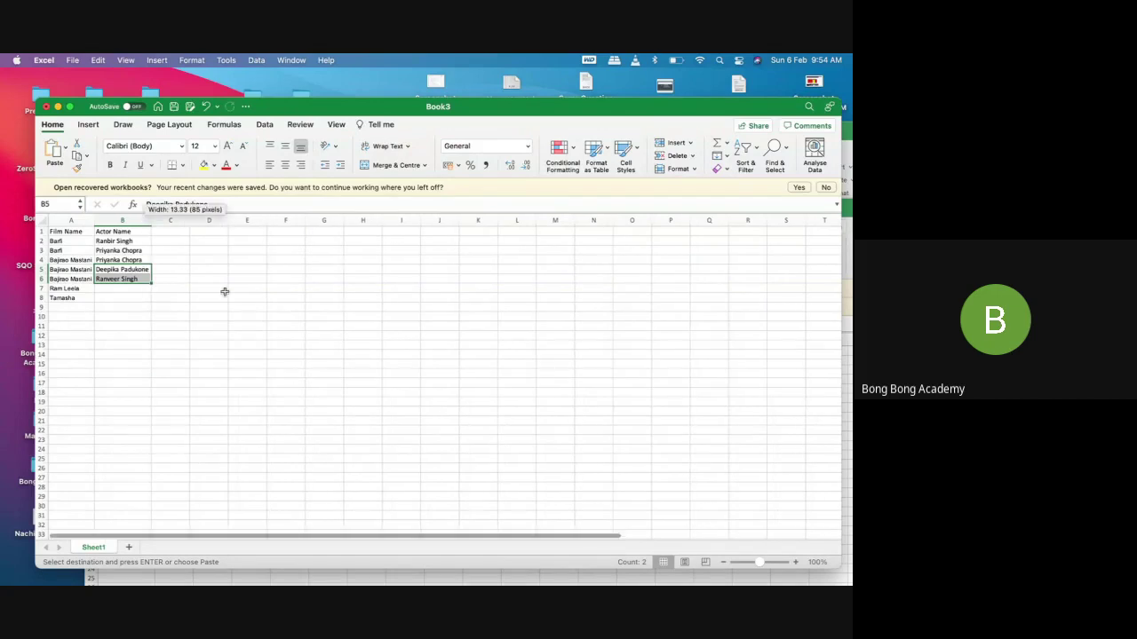
{"action": "left_click", "coordinate": [223, 295]}
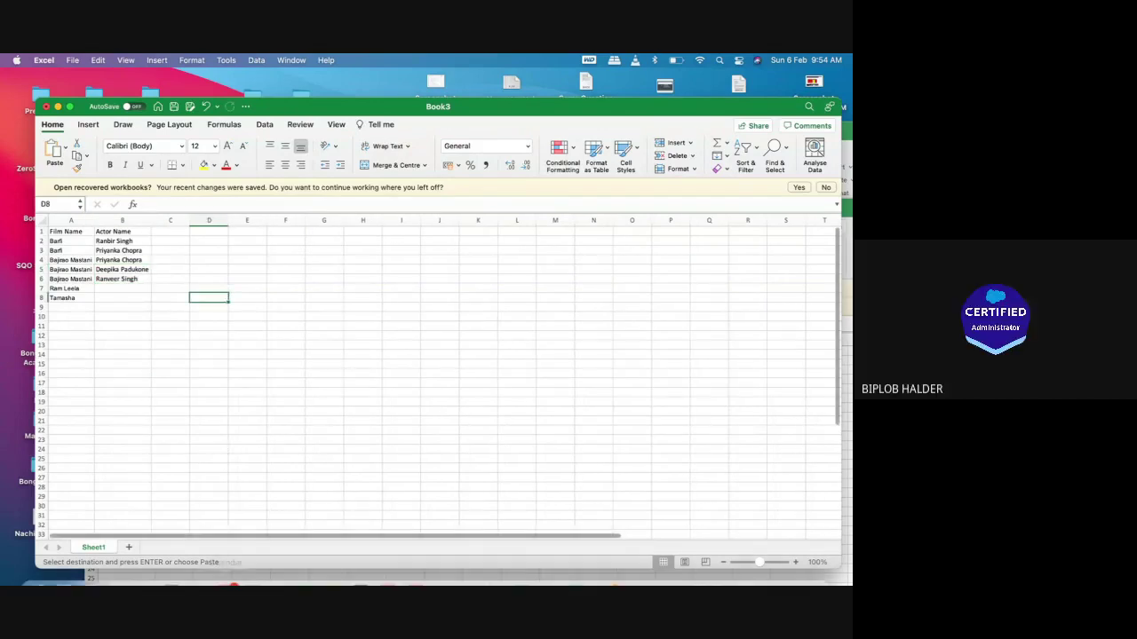
Check Ram Leela's related actors in the Assignment sheet and insert a copy of its row 7 above Tamasha in the film-actor workbook
{"action": "left_click", "coordinate": [93, 567]}
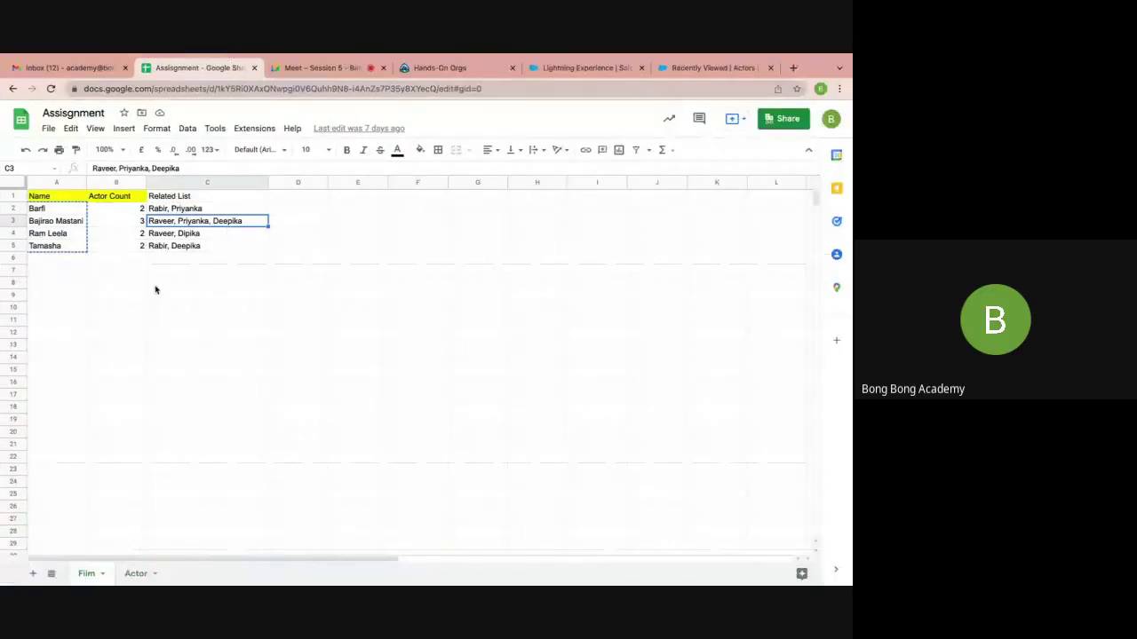
{"action": "left_click", "coordinate": [59, 233]}
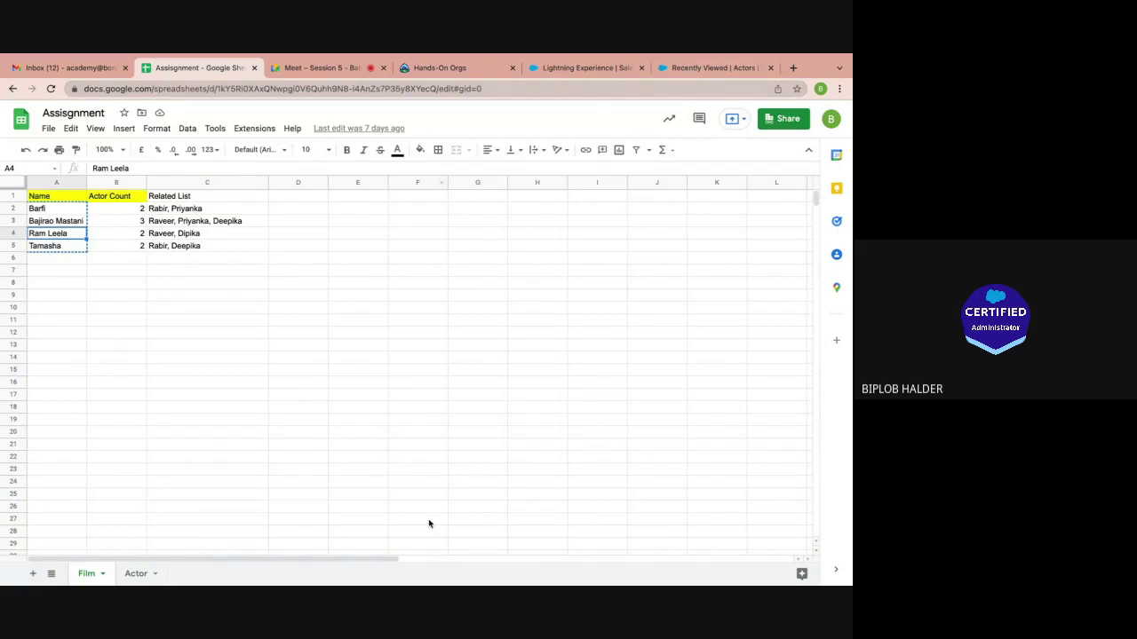
{"action": "mouse_move", "coordinate": [549, 573]}
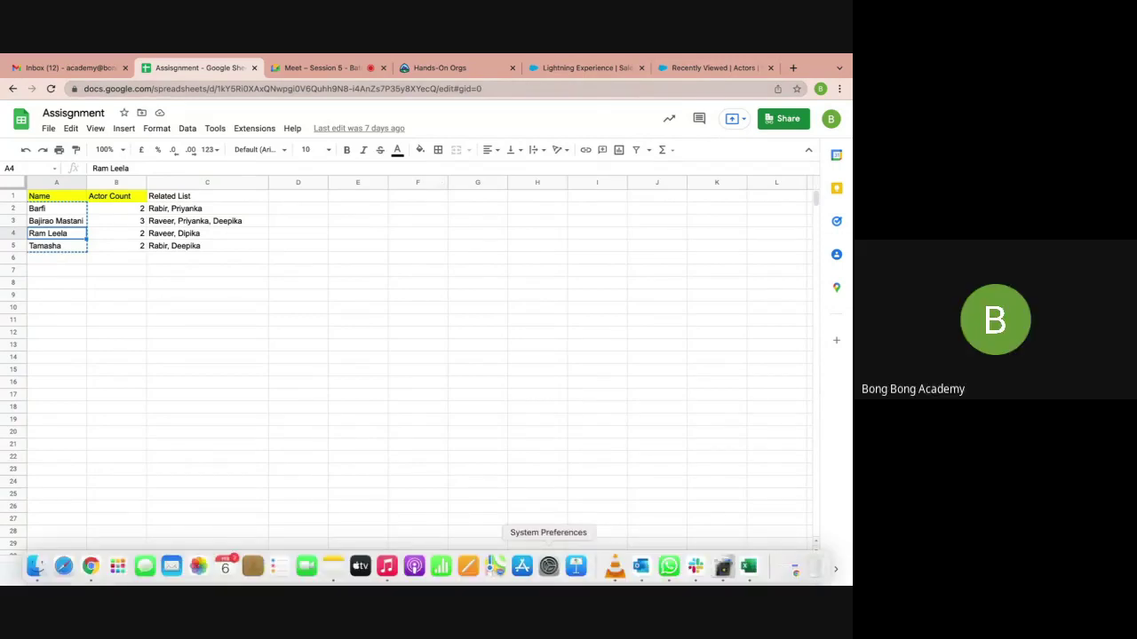
{"action": "left_click", "coordinate": [748, 568]}
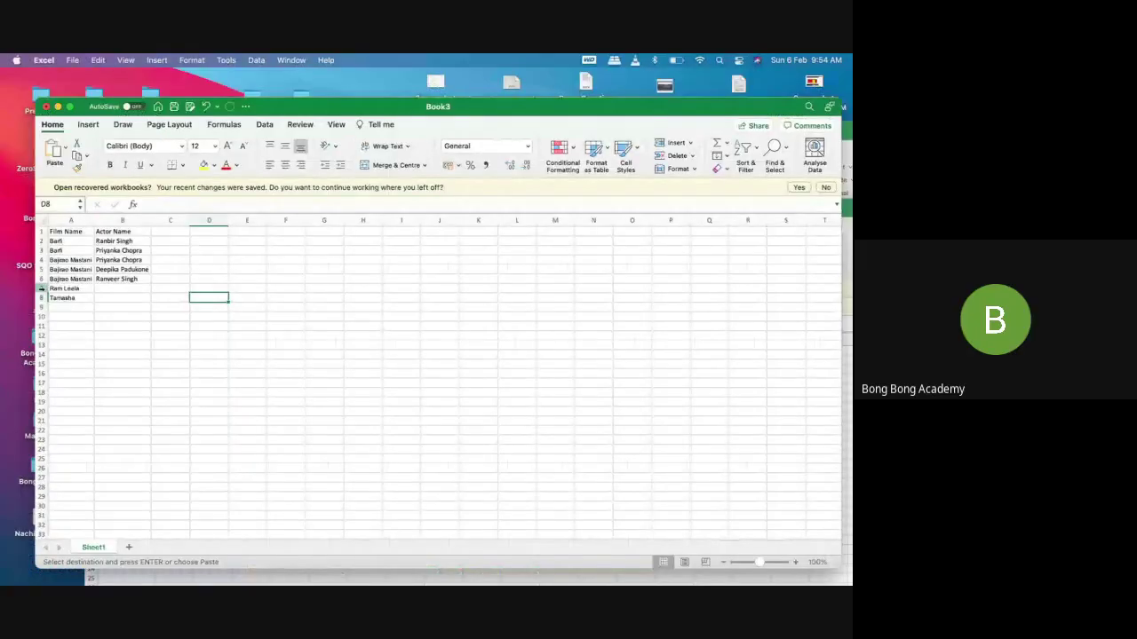
{"action": "left_click", "coordinate": [41, 288]}
{"action": "right_click", "coordinate": [41, 288]}
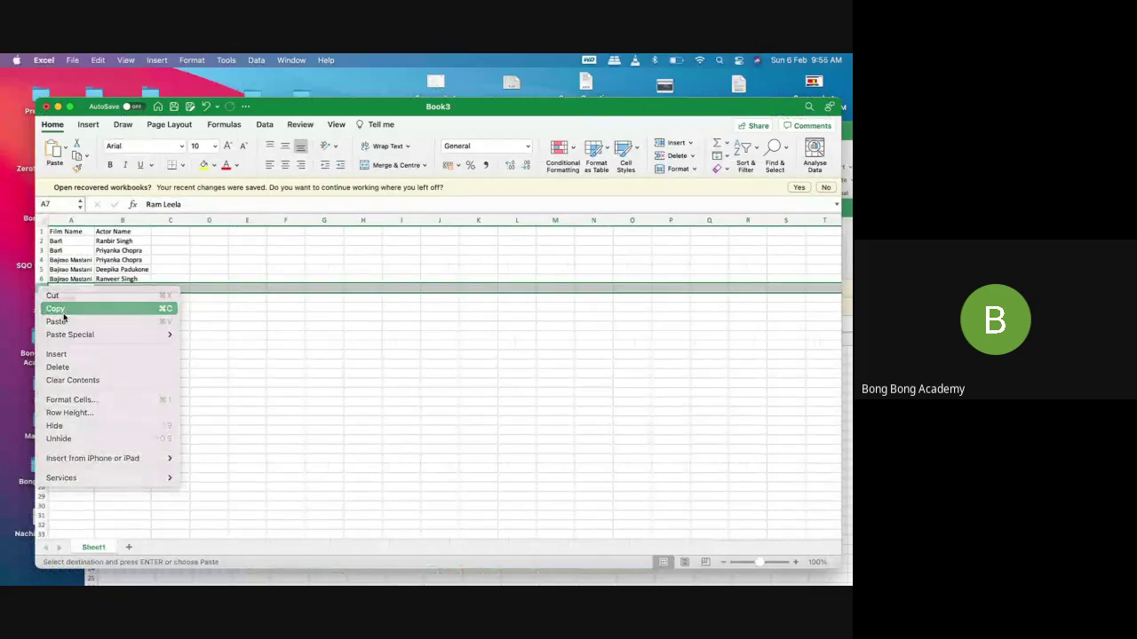
{"action": "left_click", "coordinate": [63, 310]}
{"action": "left_click", "coordinate": [41, 297]}
{"action": "right_click", "coordinate": [41, 297]}
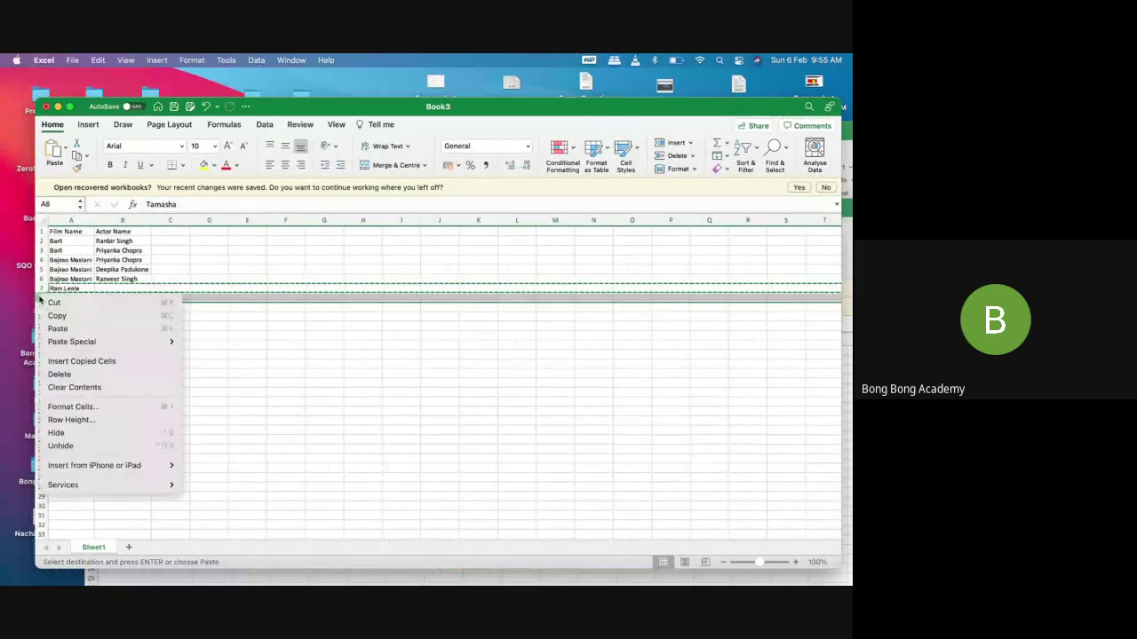
{"action": "left_click", "coordinate": [76, 361]}
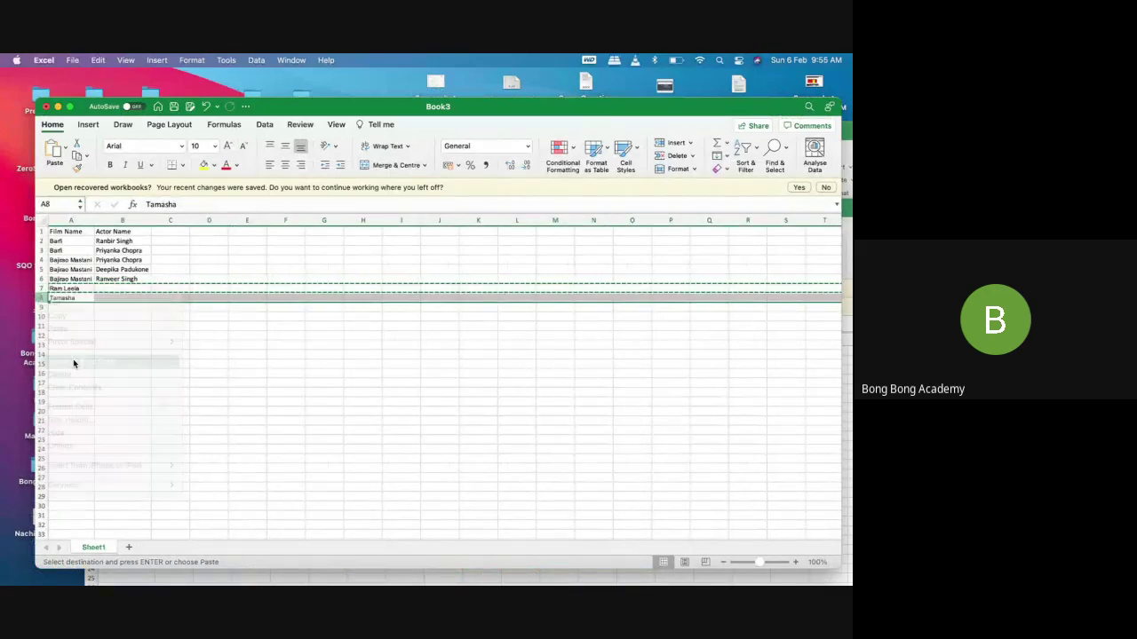
Select the empty actor cell B7 beside the first Ram Leela entry
{"action": "left_click", "coordinate": [117, 289]}
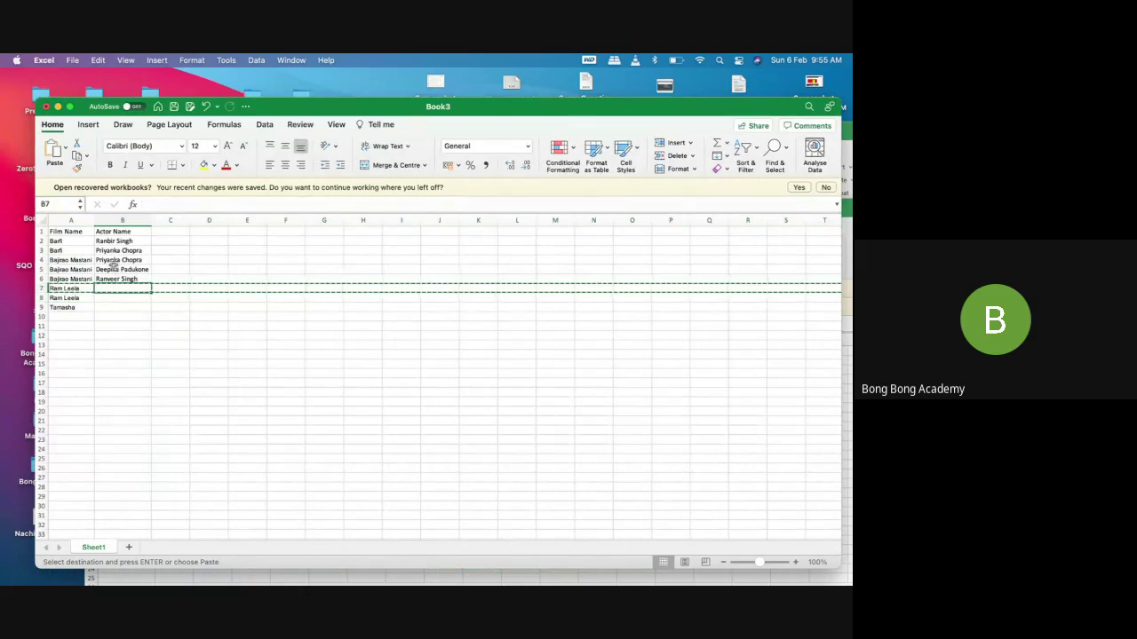
Fill the actor names of the two Ram Leela rows with Ranveer Singh in B7 and Deepika Padukone in B8, copied from the rows above
{"action": "left_click", "coordinate": [113, 279]}
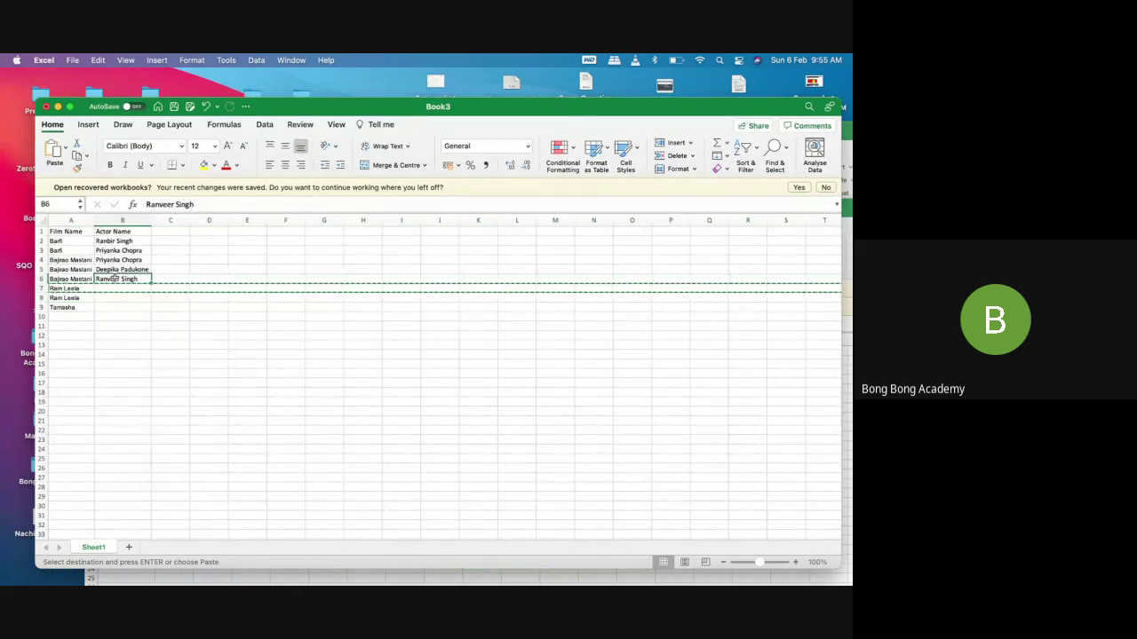
{"action": "key", "text": "super+c"}
{"action": "left_click", "coordinate": [114, 288]}
{"action": "key", "text": "super+v"}
{"action": "left_click", "coordinate": [120, 270]}
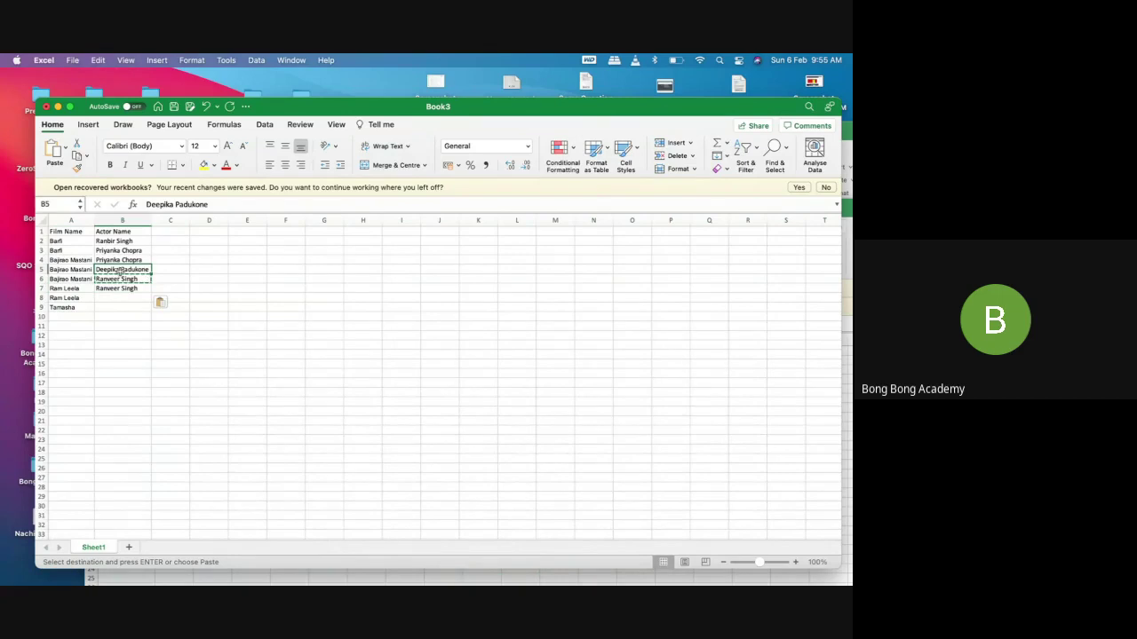
{"action": "key", "text": "super+c"}
{"action": "left_click", "coordinate": [117, 298]}
{"action": "key", "text": "super+v"}
Duplicate the Tamasha row into row 10
{"action": "left_click", "coordinate": [120, 315]}
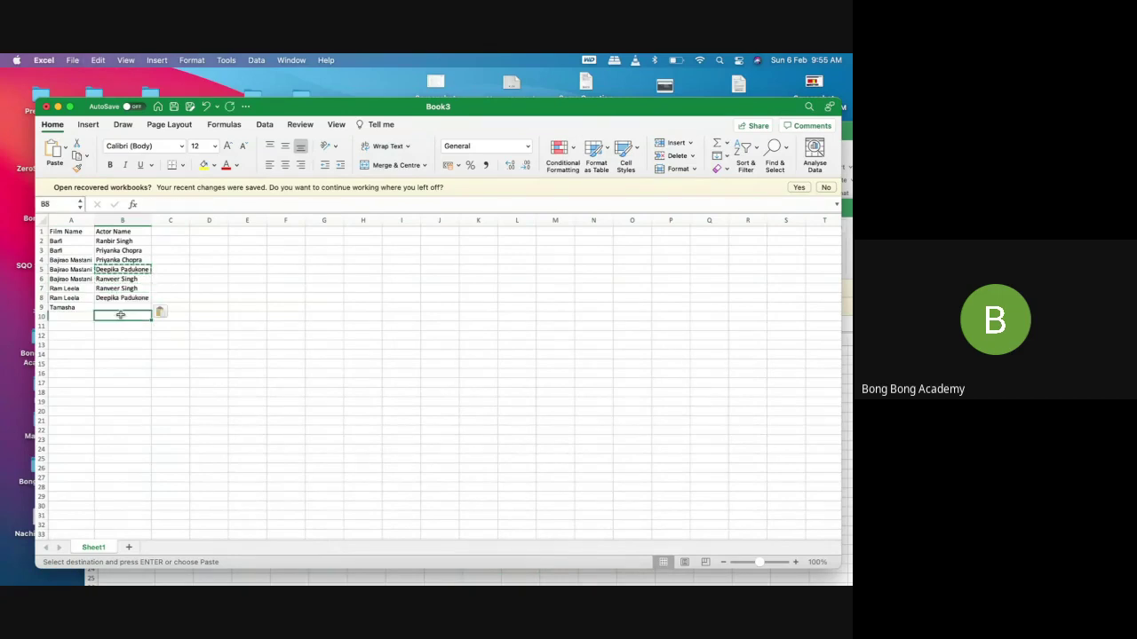
{"action": "right_click", "coordinate": [41, 307]}
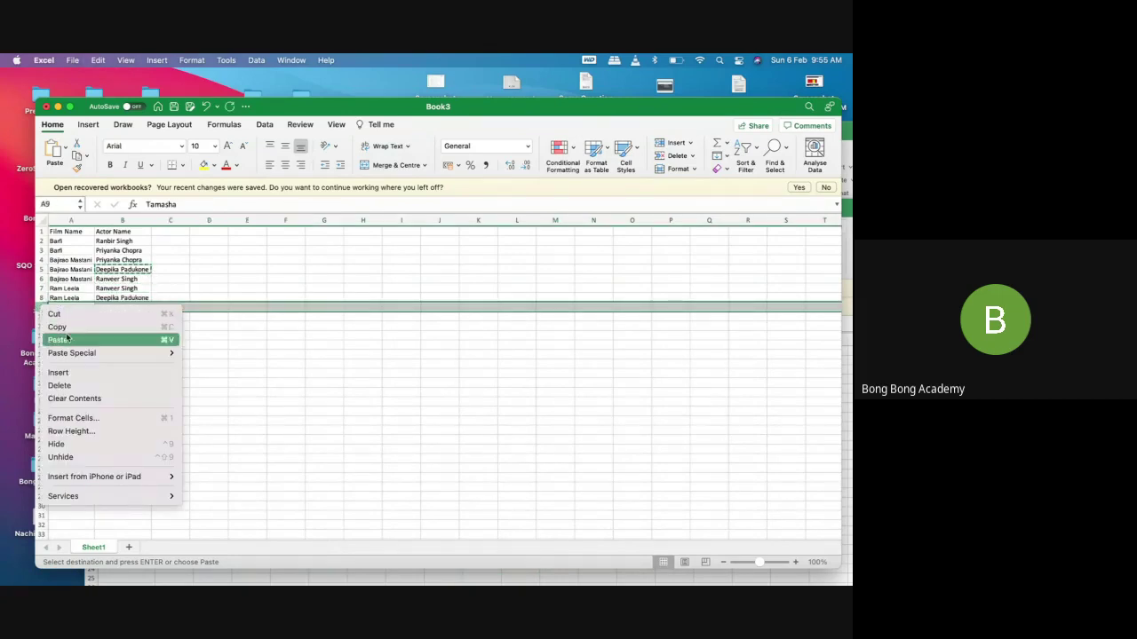
{"action": "left_click", "coordinate": [49, 324]}
{"action": "right_click", "coordinate": [44, 317]}
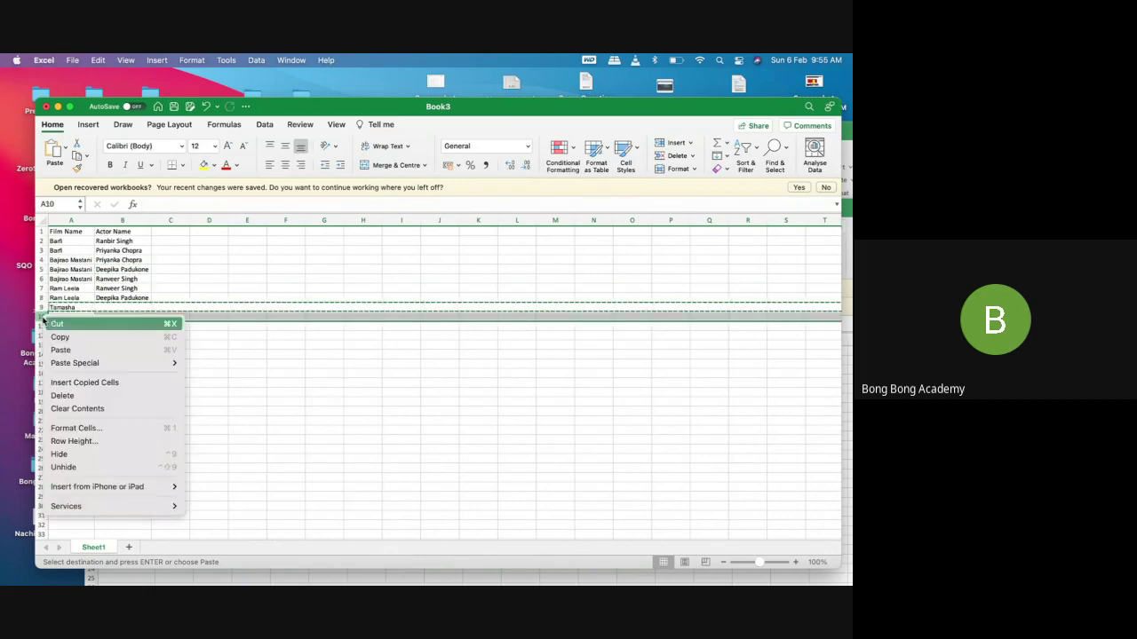
{"action": "left_click", "coordinate": [81, 352]}
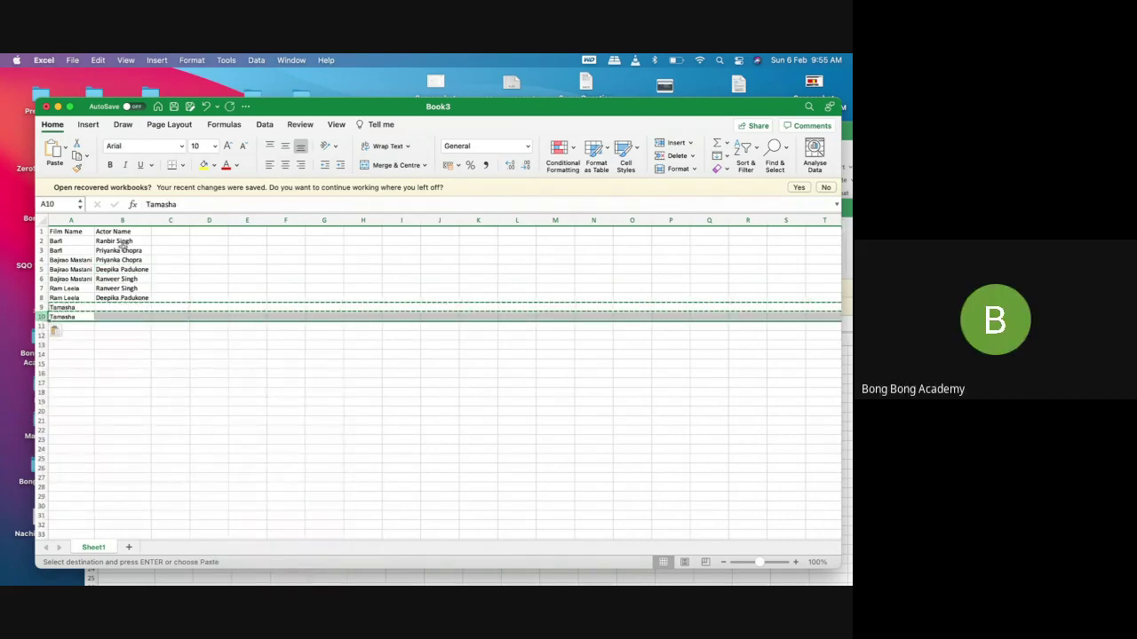
Fill the actor names of the two Tamasha rows with copies of Ranbir Singh in B9 and Deepika Padukone in B10, checking the Assisgnment sheet
{"action": "left_click", "coordinate": [121, 242]}
{"action": "key", "text": "super+c"}
{"action": "left_click", "coordinate": [122, 307]}
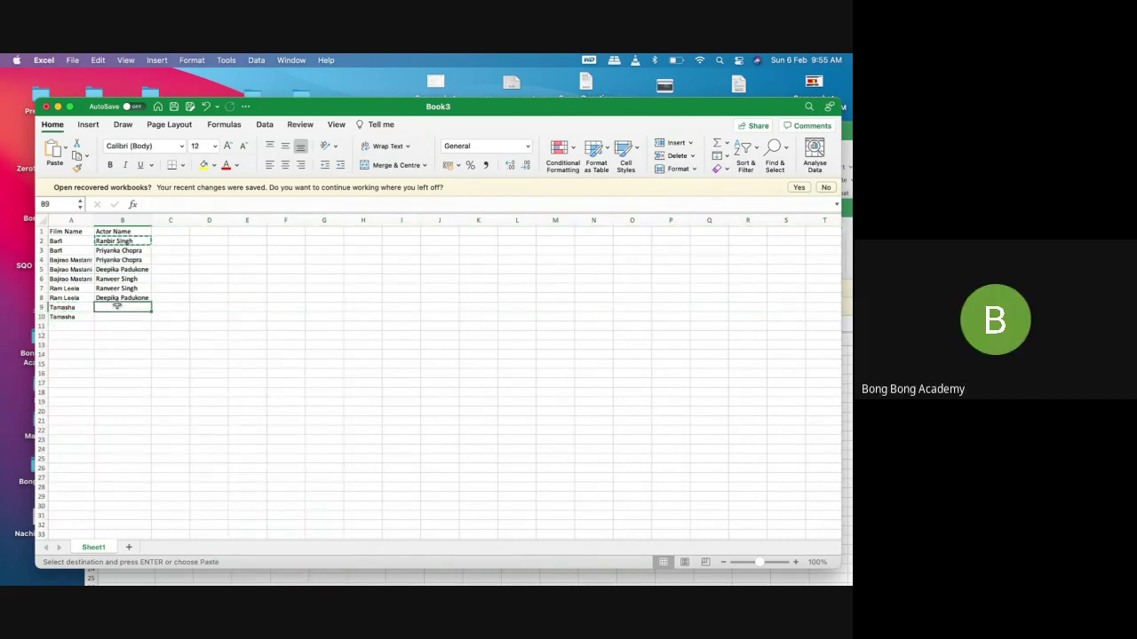
{"action": "key", "text": "super+v"}
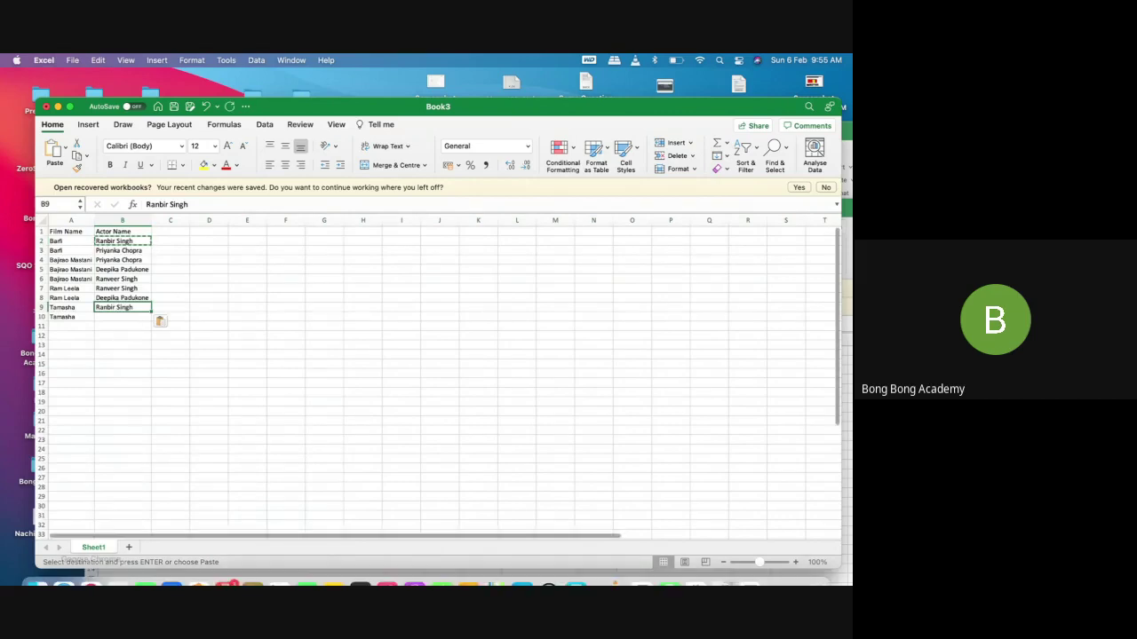
{"action": "left_click", "coordinate": [92, 573]}
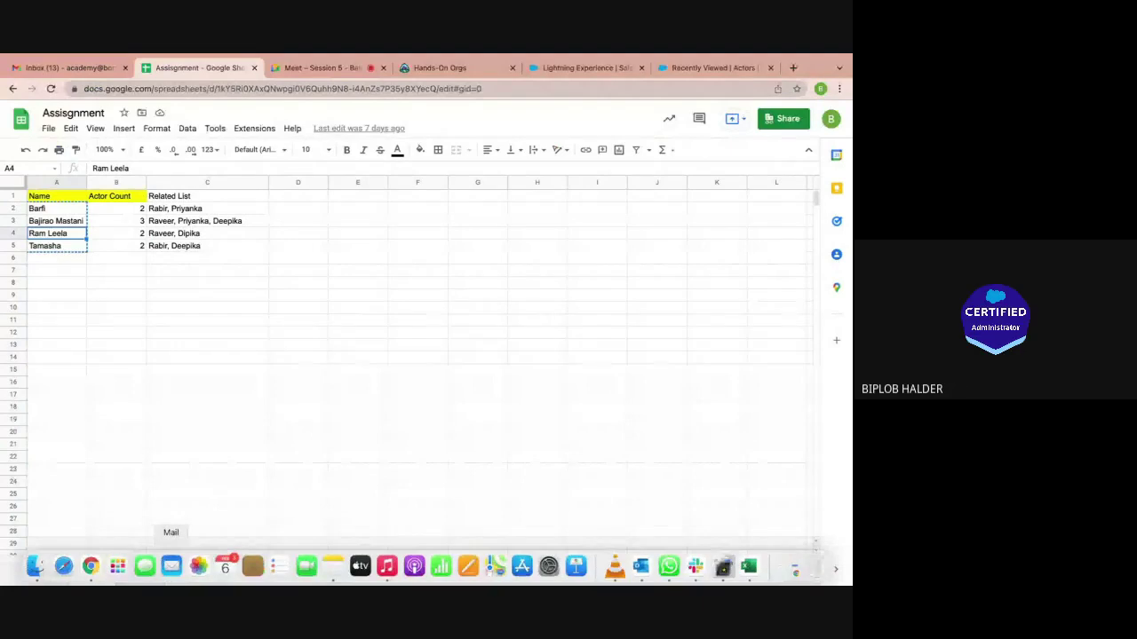
{"action": "left_click", "coordinate": [167, 573]}
{"action": "left_click", "coordinate": [120, 298]}
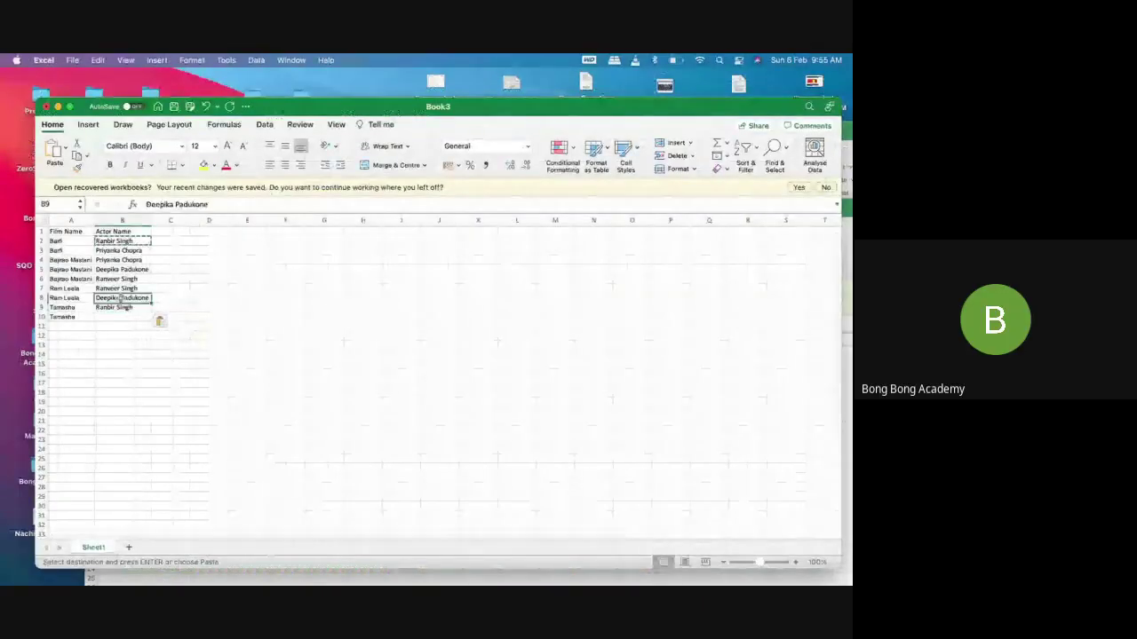
{"action": "key", "text": "super+c"}
{"action": "left_click", "coordinate": [121, 317]}
{"action": "key", "text": "super+v"}
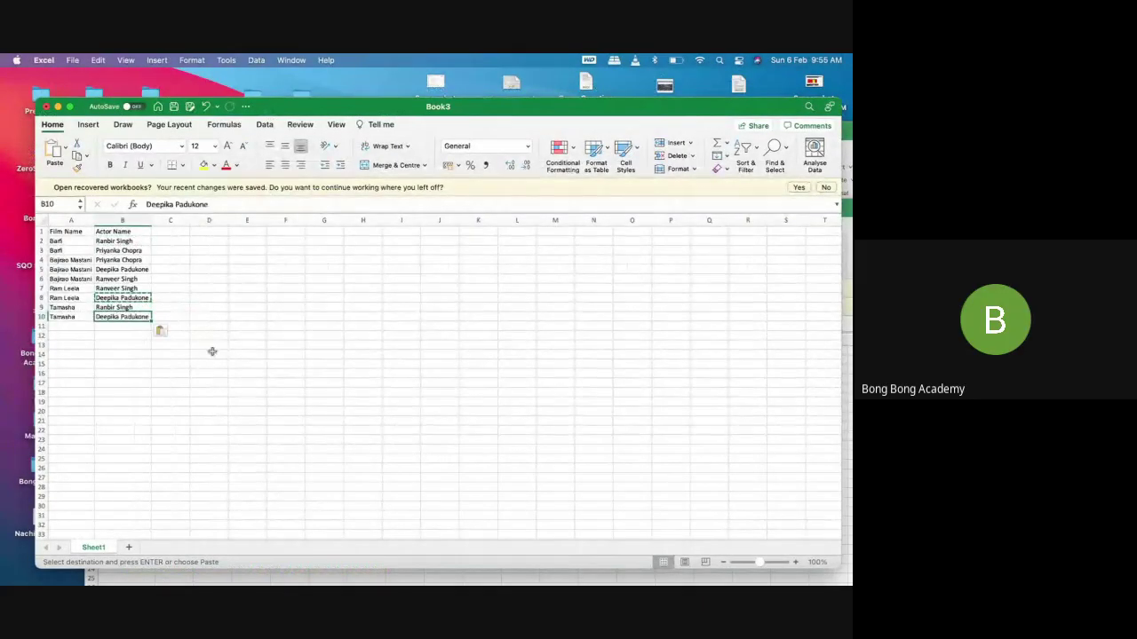
Review the film and actor pairs from the first Barfi row down to the Tamasha rows
{"action": "left_click", "coordinate": [215, 352]}
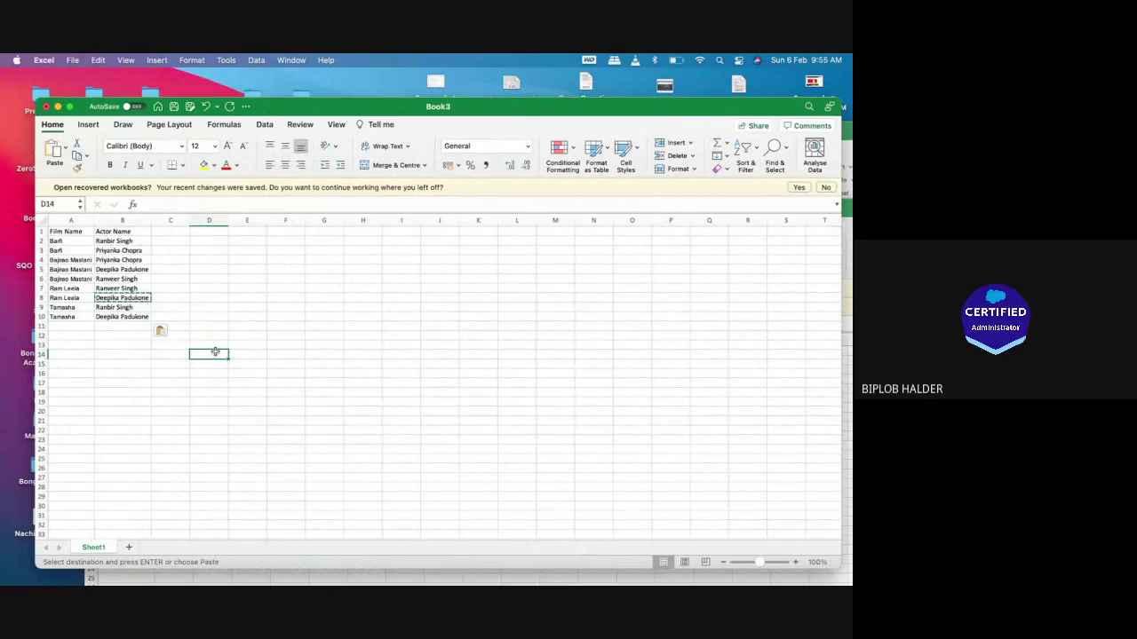
{"action": "left_click", "coordinate": [56, 241]}
{"action": "key", "text": "Right"}
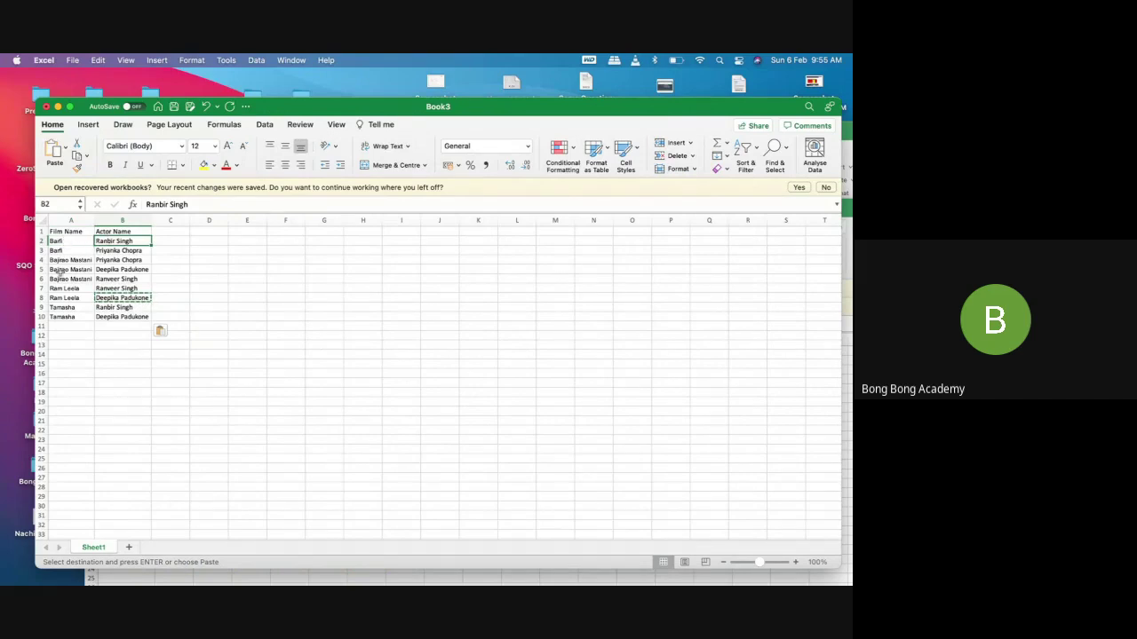
{"action": "left_click_drag", "start_coordinate": [65, 241], "coordinate": [107, 251]}
{"action": "left_click", "coordinate": [120, 240]}
{"action": "left_click", "coordinate": [61, 240]}
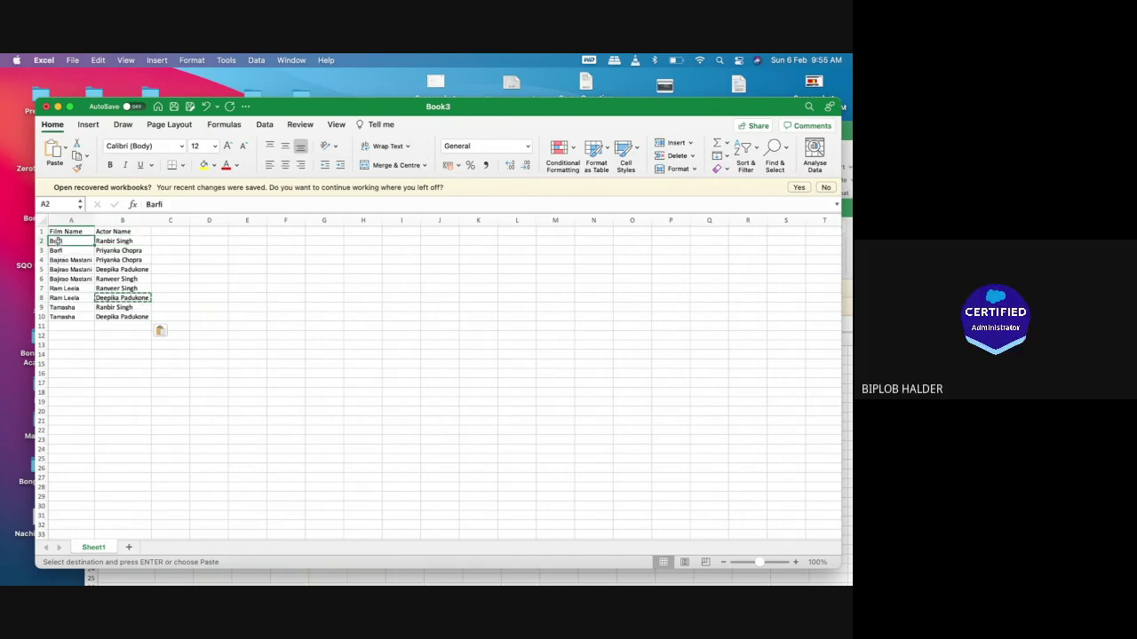
{"action": "left_click", "coordinate": [76, 307]}
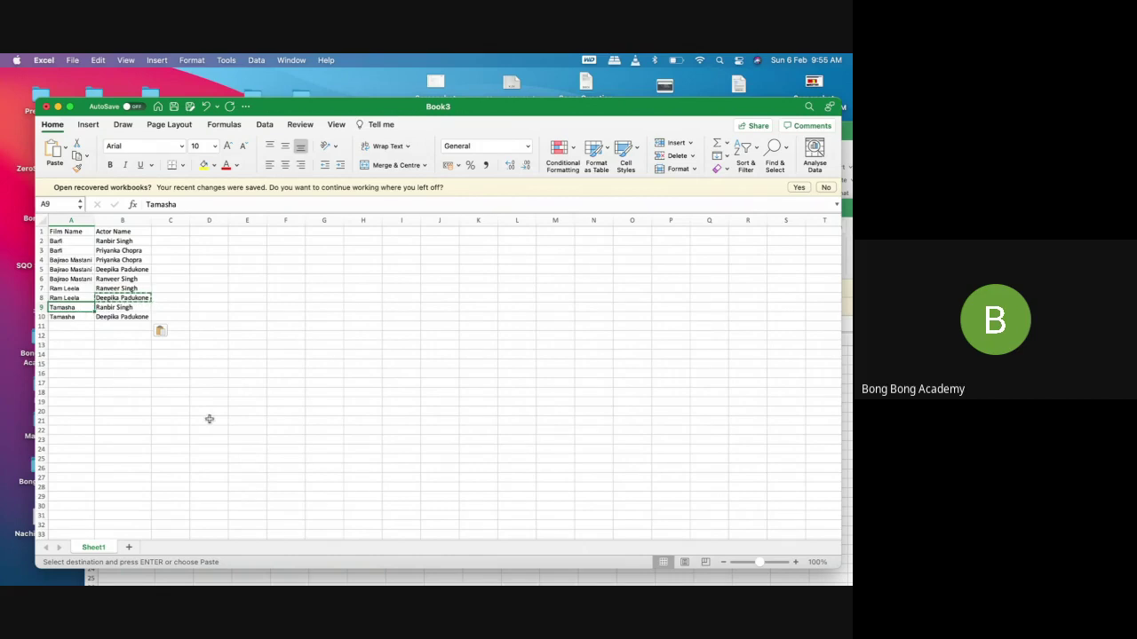
Save the workbook to the Desktop as Actor Film in CSV UTF-8 (Comma-delimited) format
{"action": "left_click", "coordinate": [73, 62]}
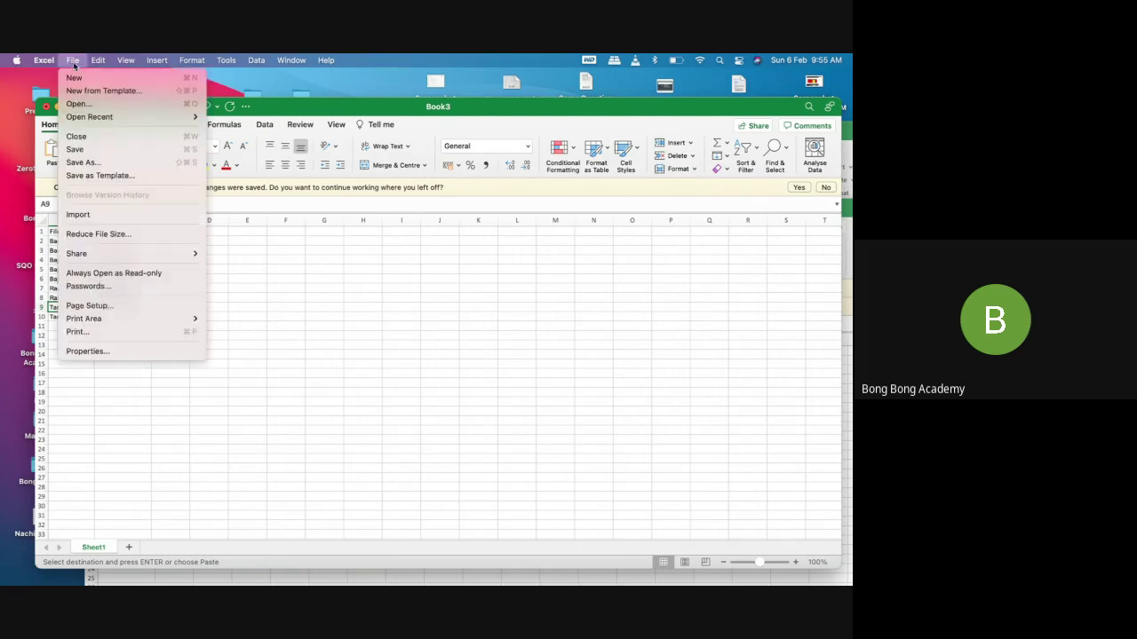
{"action": "left_click", "coordinate": [120, 164]}
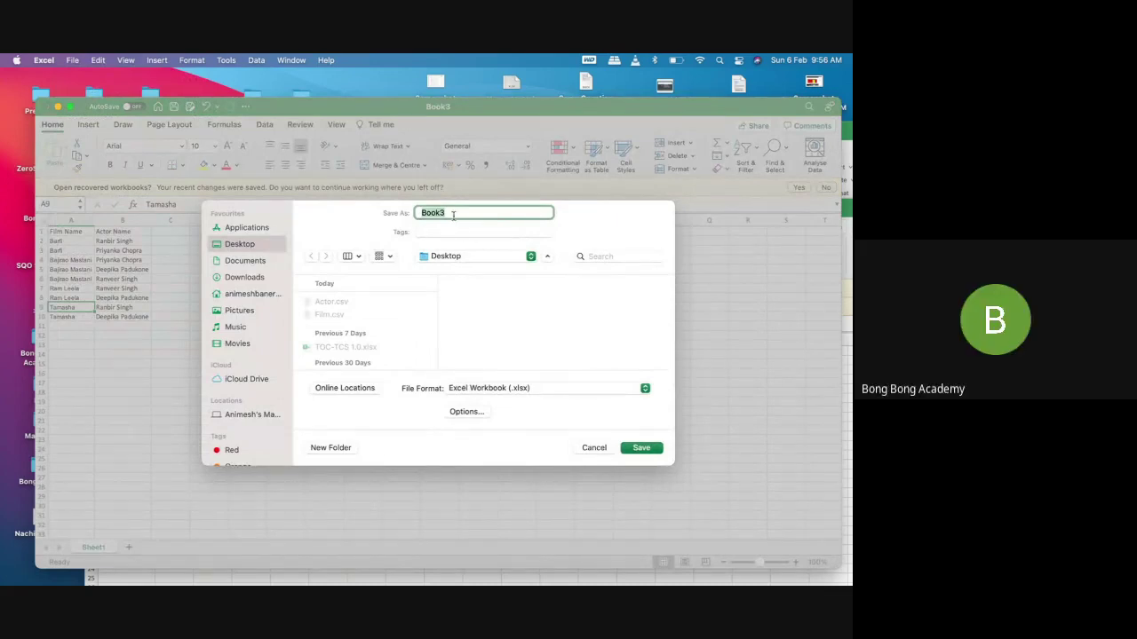
{"action": "type", "text": "Actor Film"}
{"action": "left_click", "coordinate": [531, 388]}
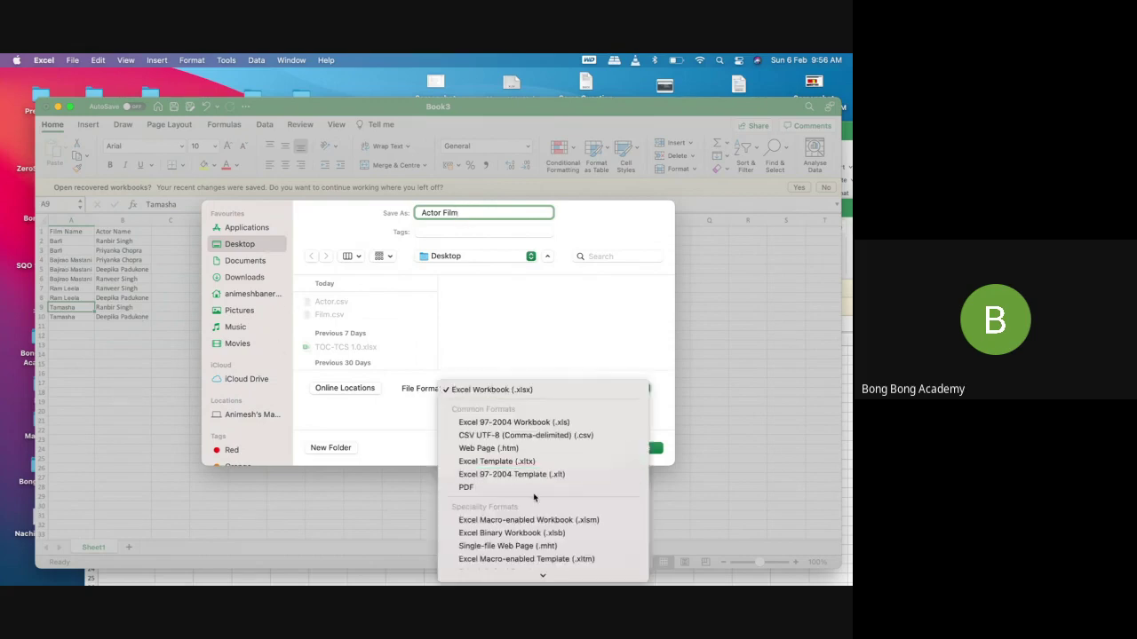
{"action": "left_click", "coordinate": [515, 436]}
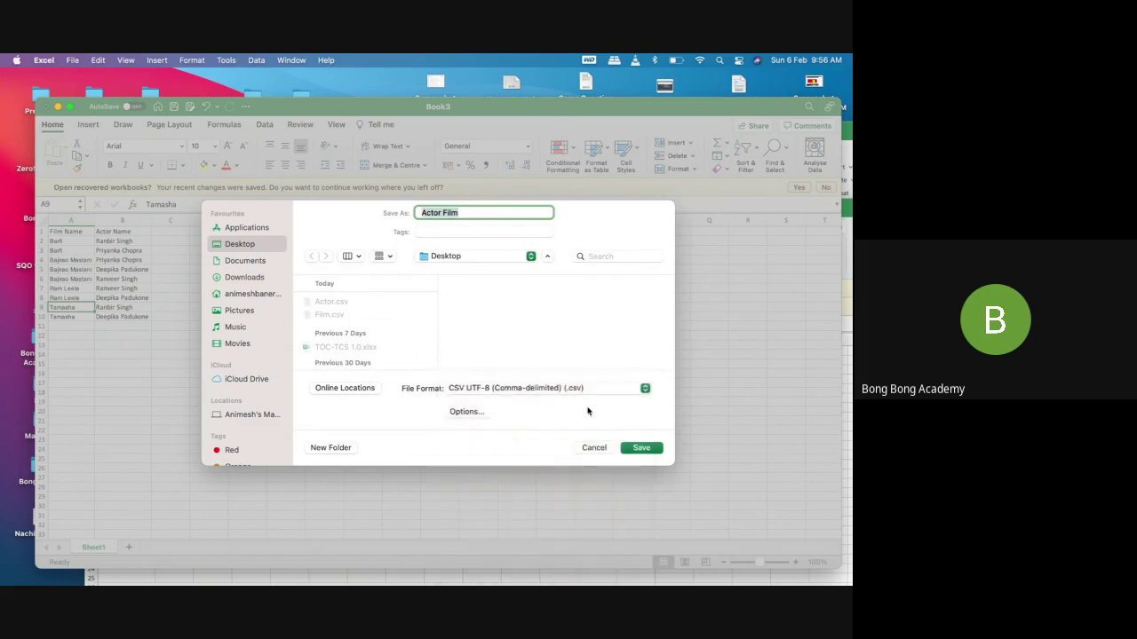
{"action": "left_click", "coordinate": [640, 448]}
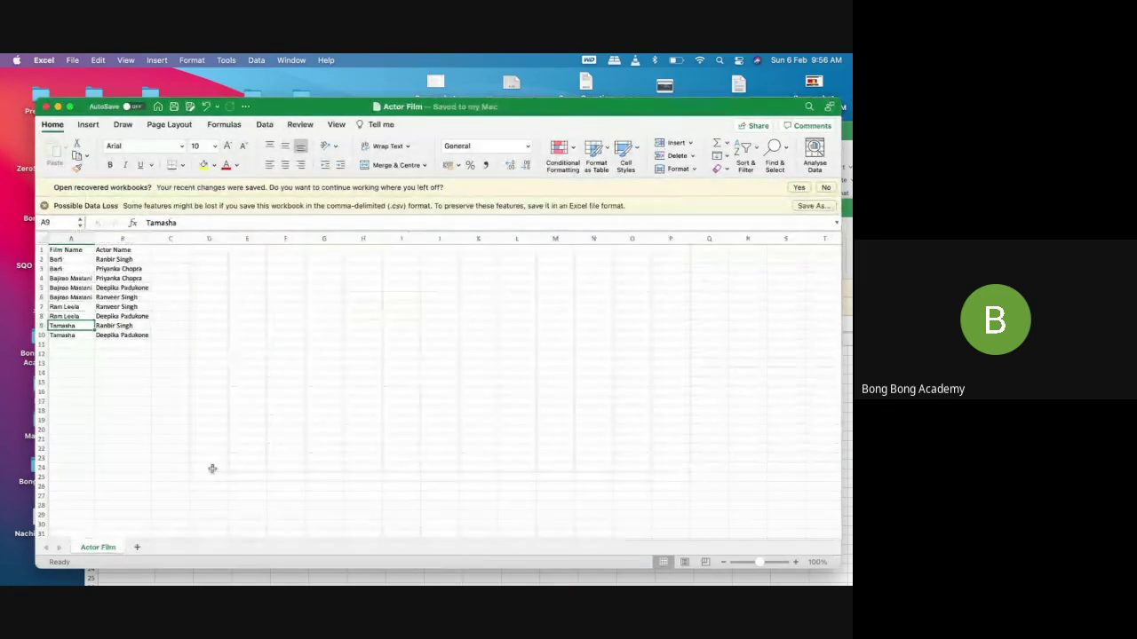
Switch to the Salesforce Actors list in Chrome, dismiss the New Actor form and open the data import wizard
{"action": "left_click", "coordinate": [171, 576]}
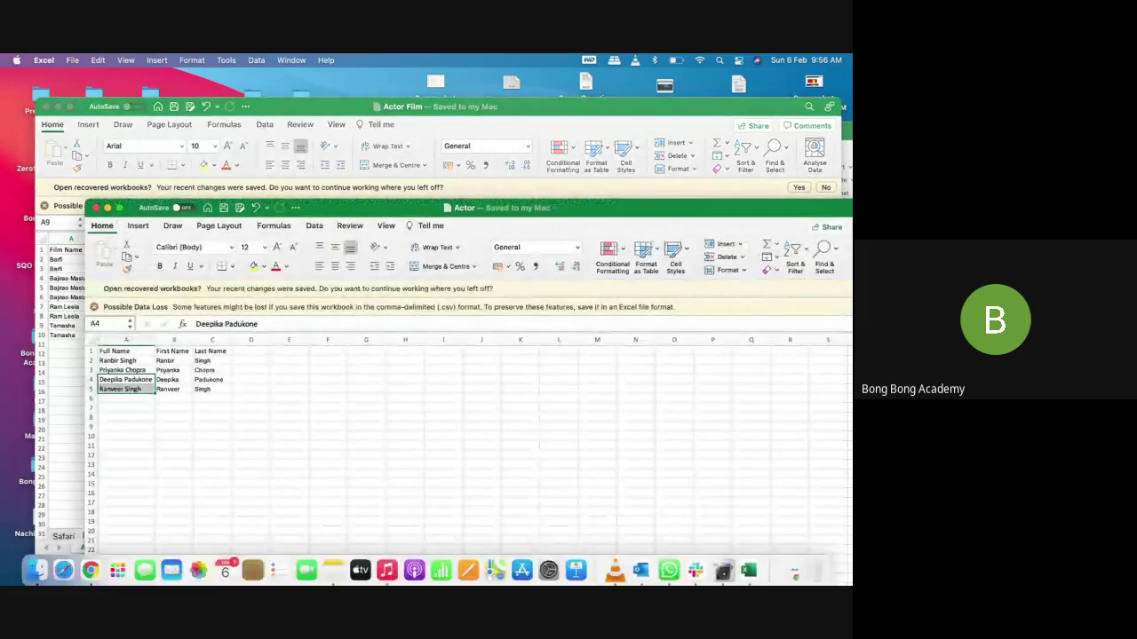
{"action": "left_click", "coordinate": [90, 566]}
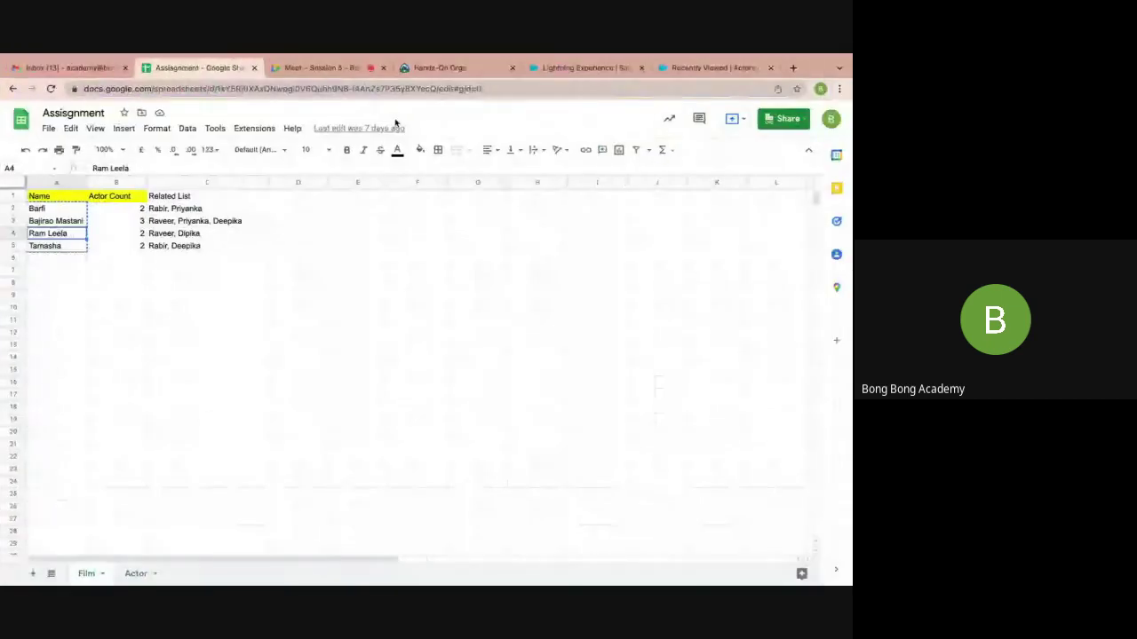
{"action": "left_click", "coordinate": [67, 68]}
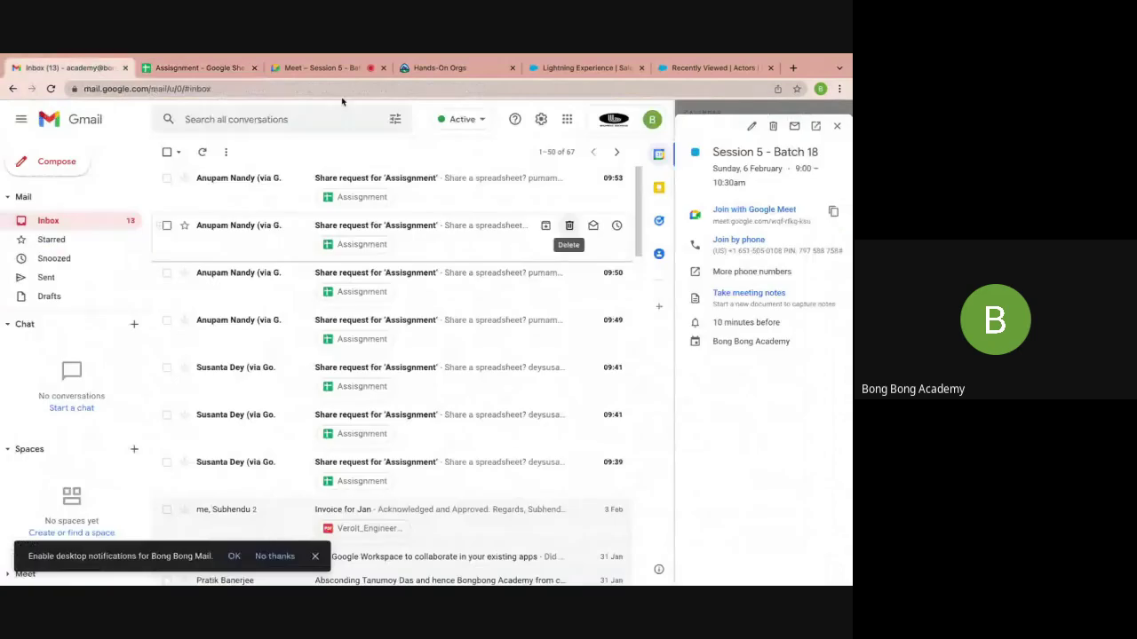
{"action": "left_click", "coordinate": [586, 77]}
{"action": "left_click", "coordinate": [668, 73]}
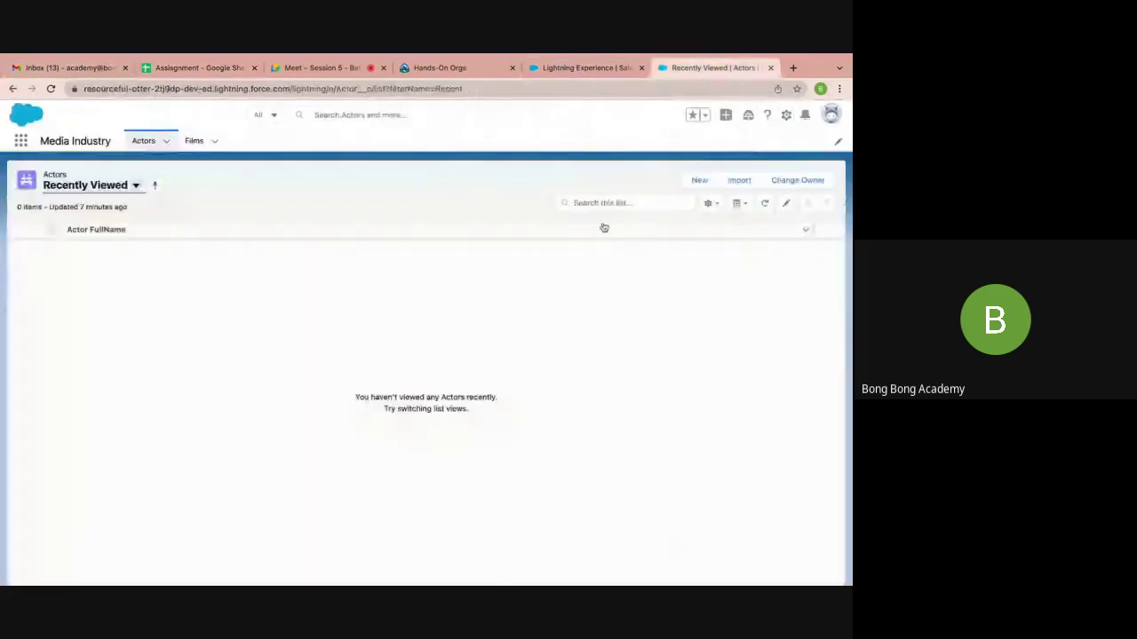
{"action": "left_click", "coordinate": [143, 140]}
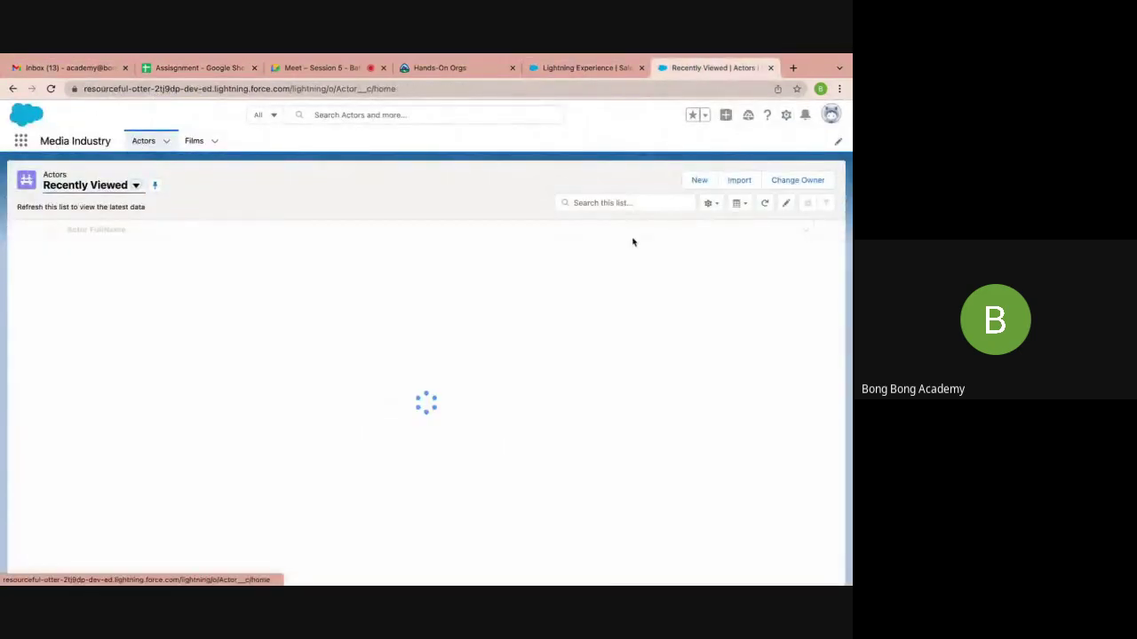
{"action": "left_click", "coordinate": [691, 181]}
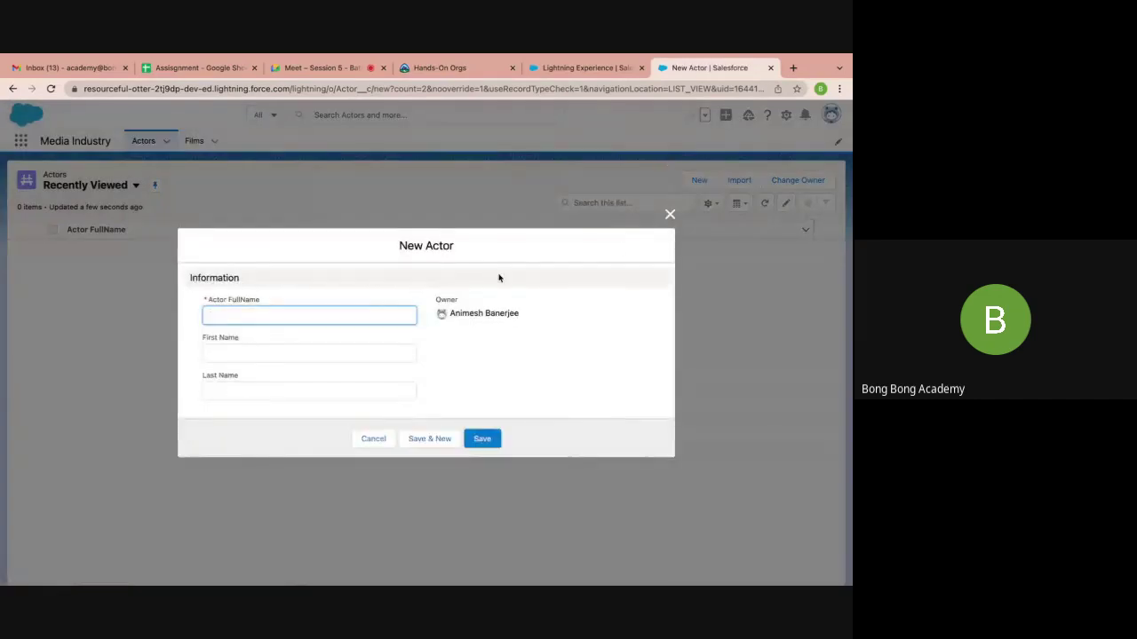
{"action": "left_click", "coordinate": [670, 214]}
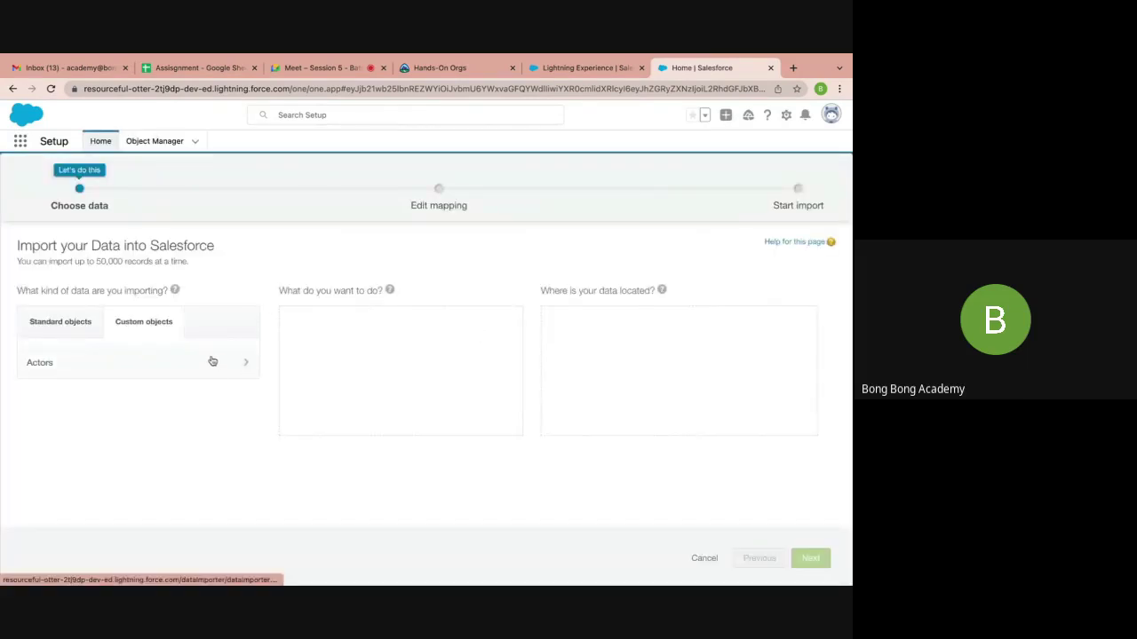
Choose the Actors custom object for the import and set the operation to Add new records
{"action": "left_click", "coordinate": [212, 362]}
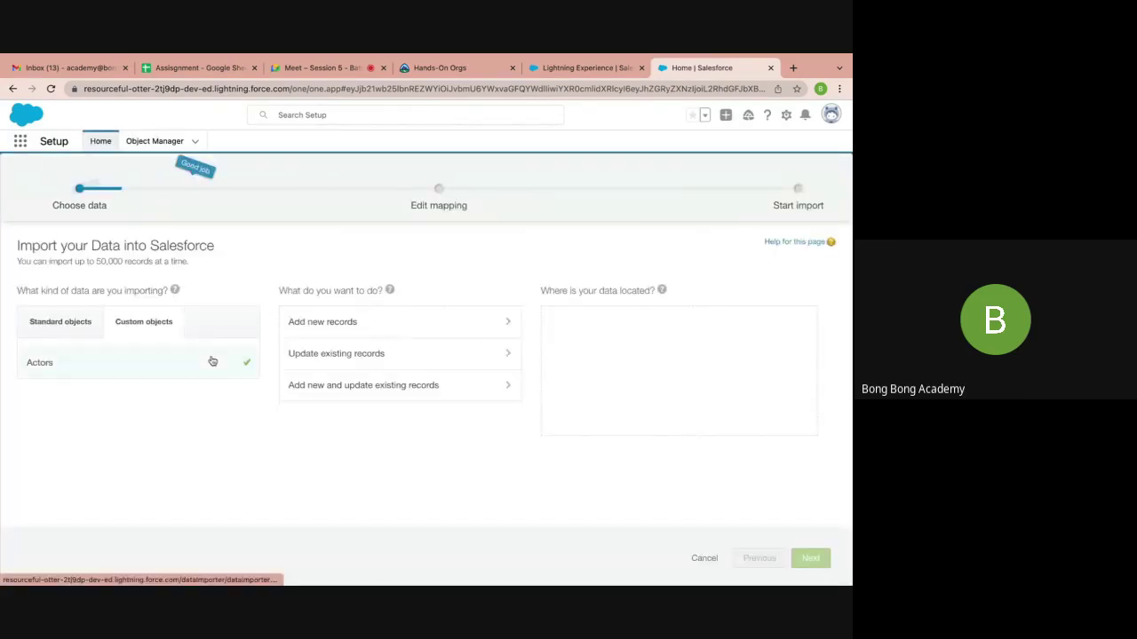
{"action": "left_click", "coordinate": [340, 333]}
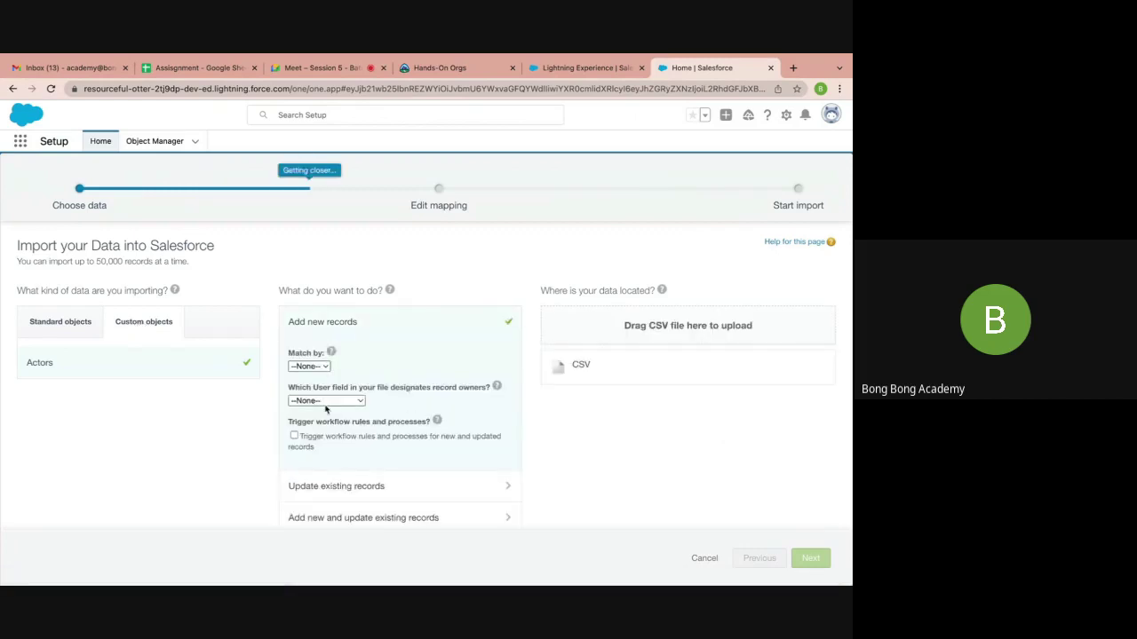
{"action": "scroll", "coordinate": [363, 452], "scroll_direction": "down", "scroll_amount": 1}
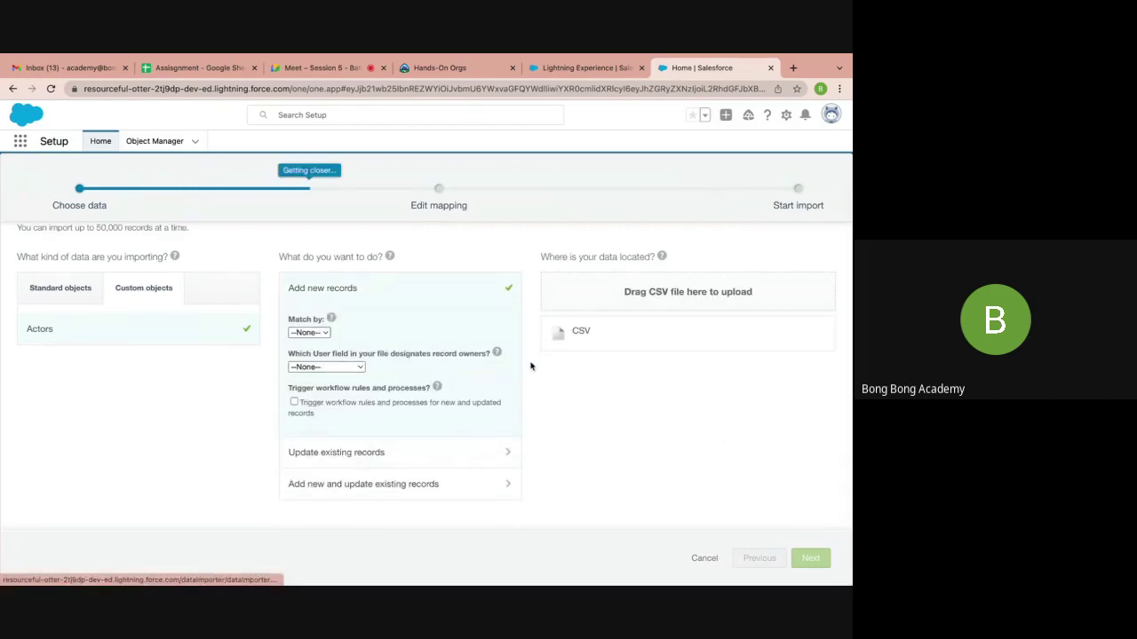
Select Actor.csv from the Desktop as the CSV source and proceed to the field mapping
{"action": "left_click", "coordinate": [583, 341]}
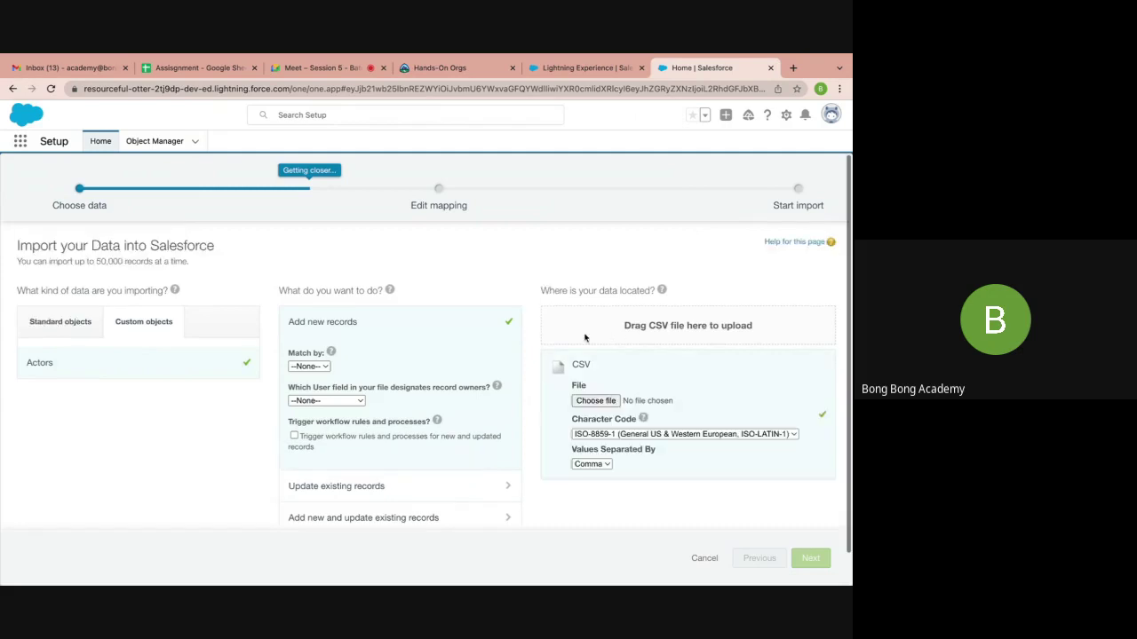
{"action": "left_click", "coordinate": [593, 402]}
{"action": "left_click", "coordinate": [229, 247]}
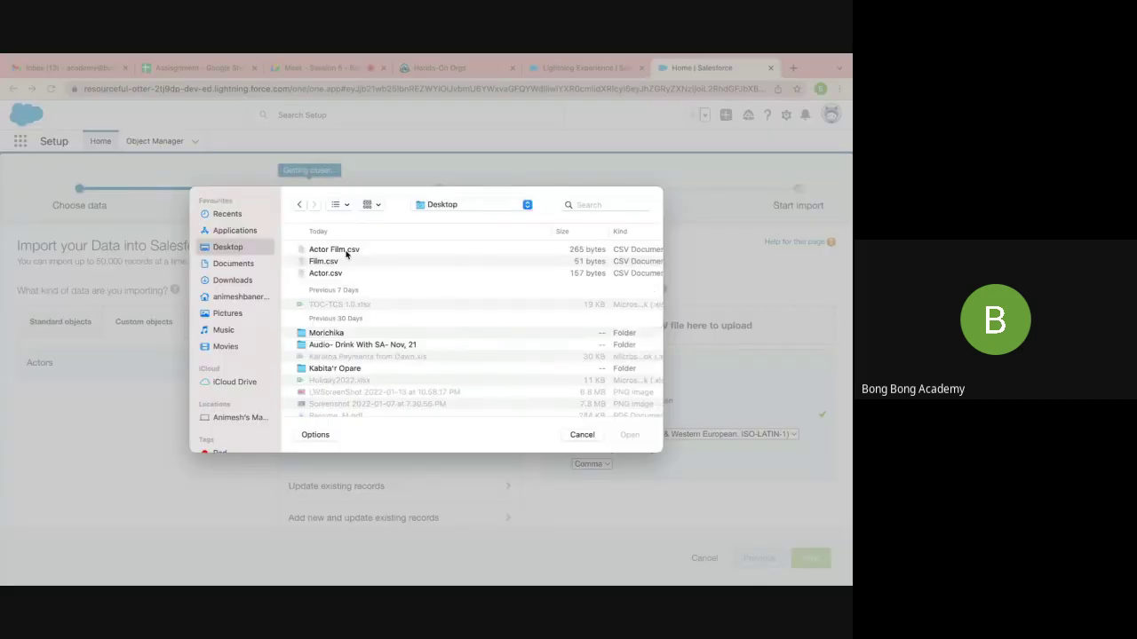
{"action": "left_click", "coordinate": [346, 252]}
{"action": "left_click", "coordinate": [333, 273]}
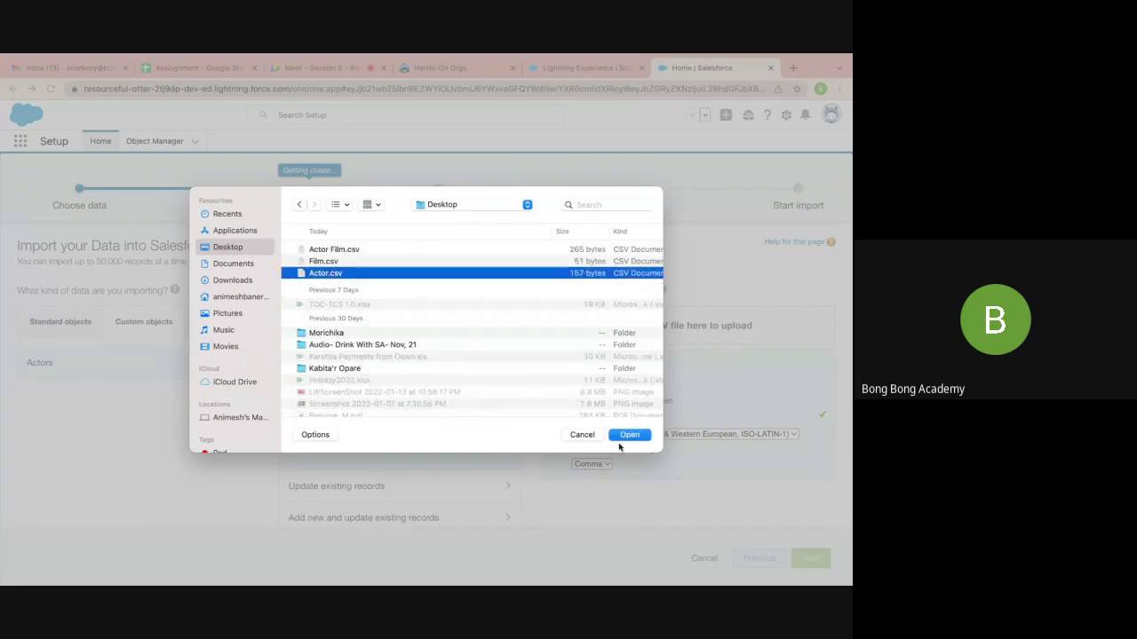
{"action": "left_click", "coordinate": [629, 434]}
{"action": "left_click", "coordinate": [809, 556]}
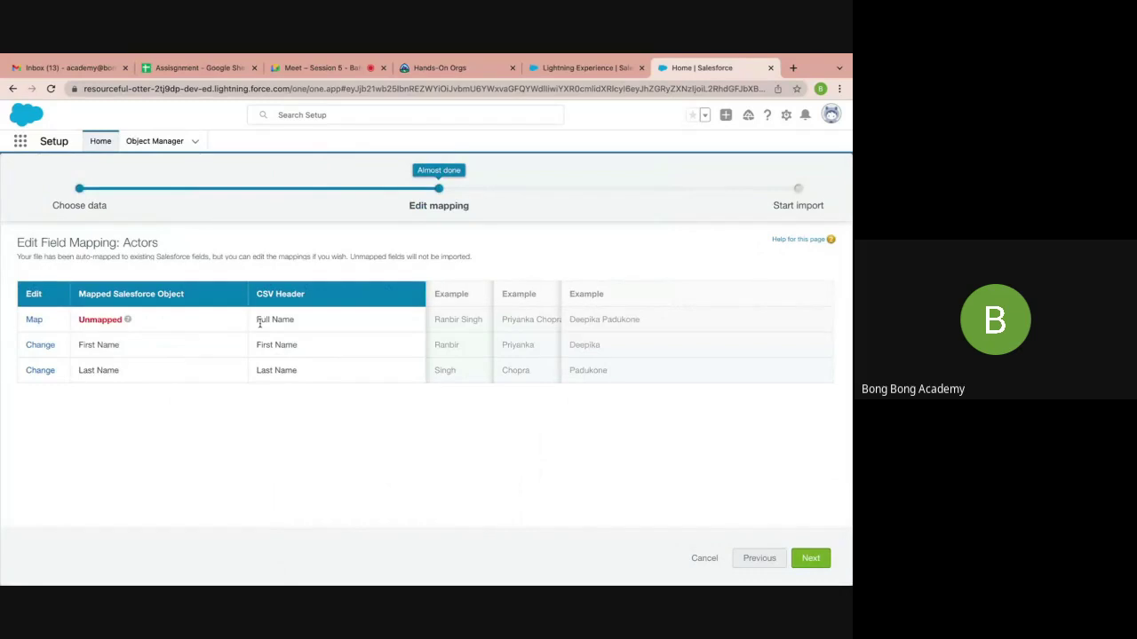
Map the Full Name column to the Actor FullName field, start the Actors import and open its bulk data load job
{"action": "left_click", "coordinate": [35, 320]}
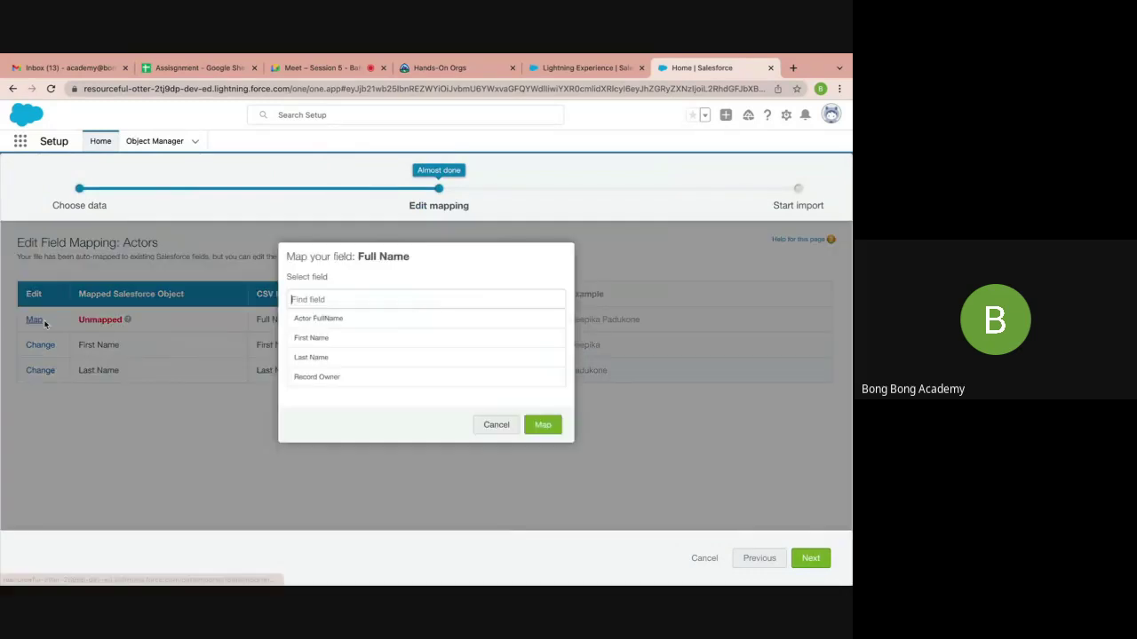
{"action": "left_click", "coordinate": [318, 322]}
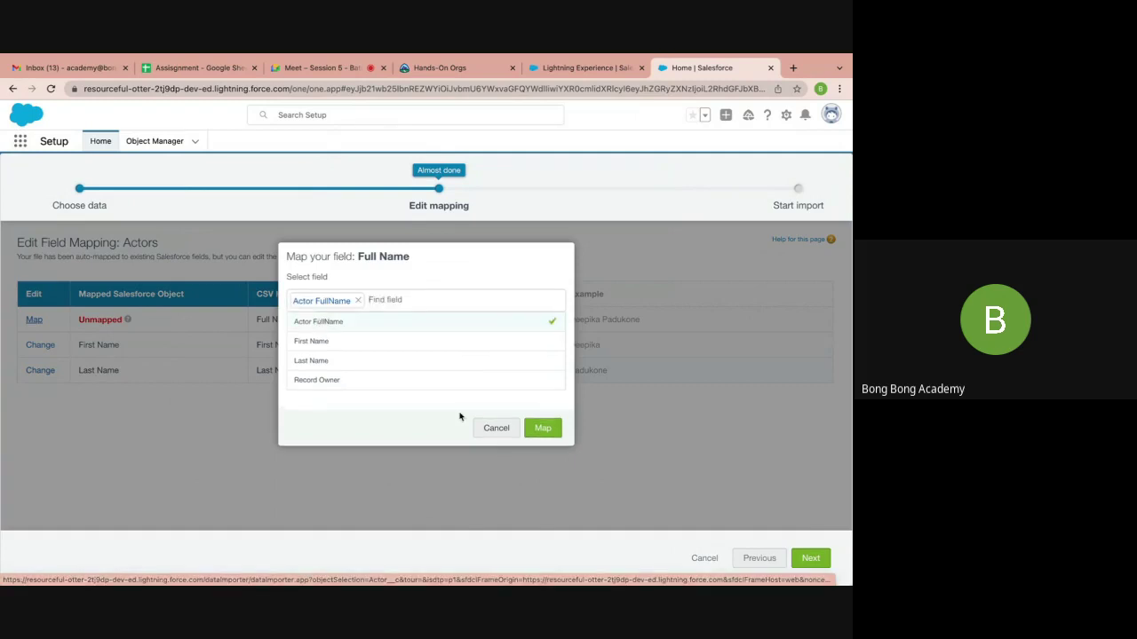
{"action": "left_click", "coordinate": [541, 426]}
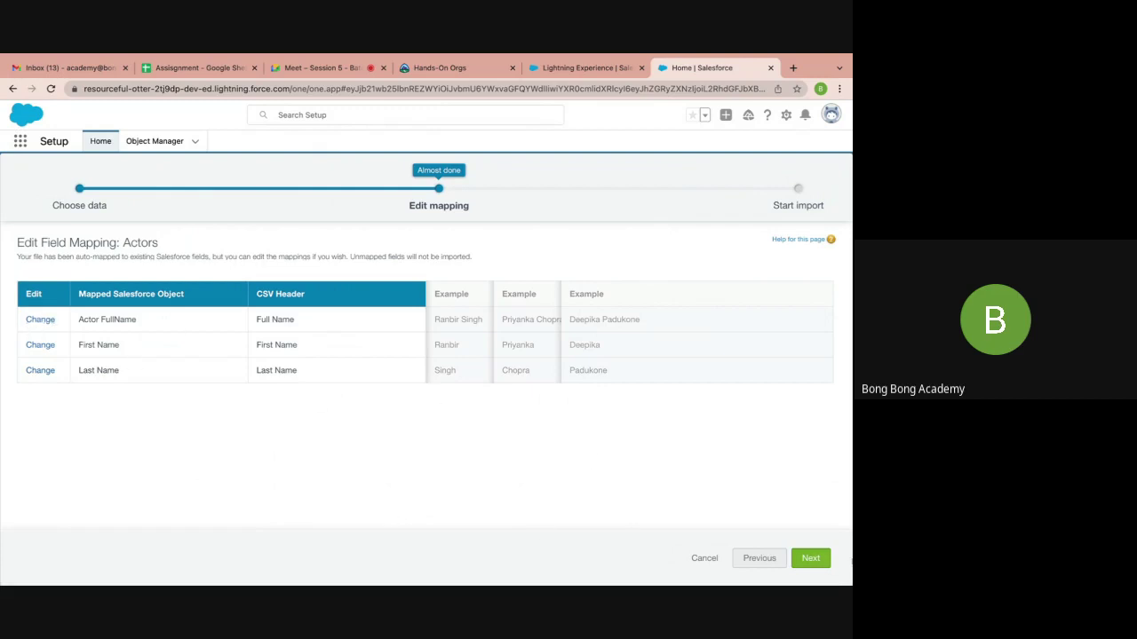
{"action": "left_click", "coordinate": [812, 565]}
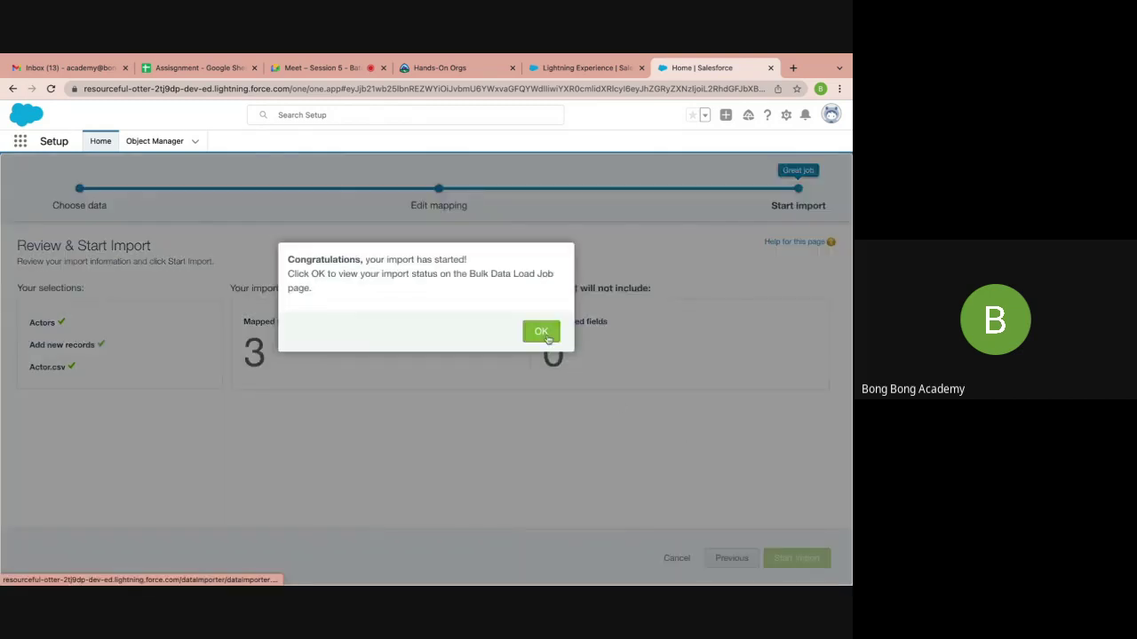
{"action": "left_click", "coordinate": [544, 334]}
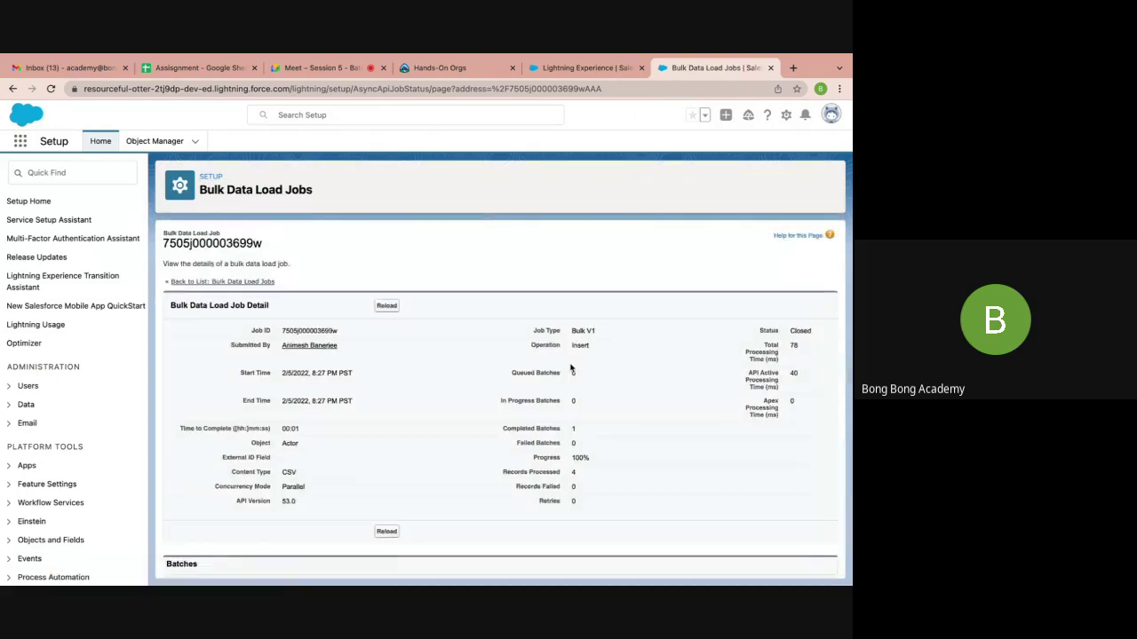
Open the Media Industry app in the other Salesforce browser tab and show the All list view of Actors
{"action": "left_click", "coordinate": [575, 73]}
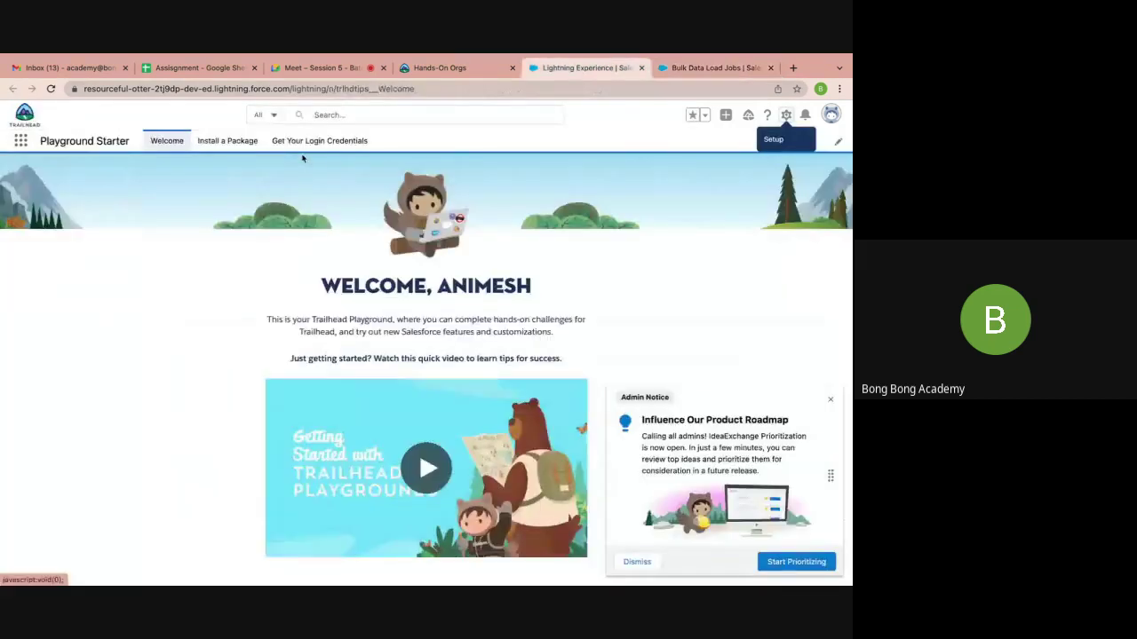
{"action": "left_click", "coordinate": [21, 142]}
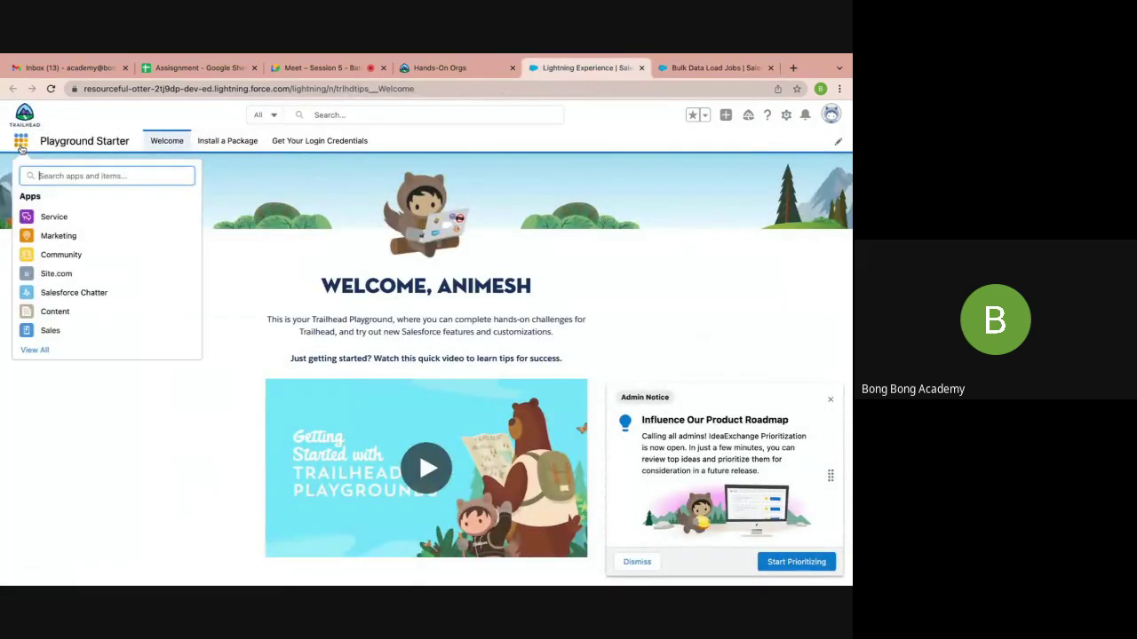
{"action": "type", "text": "med"}
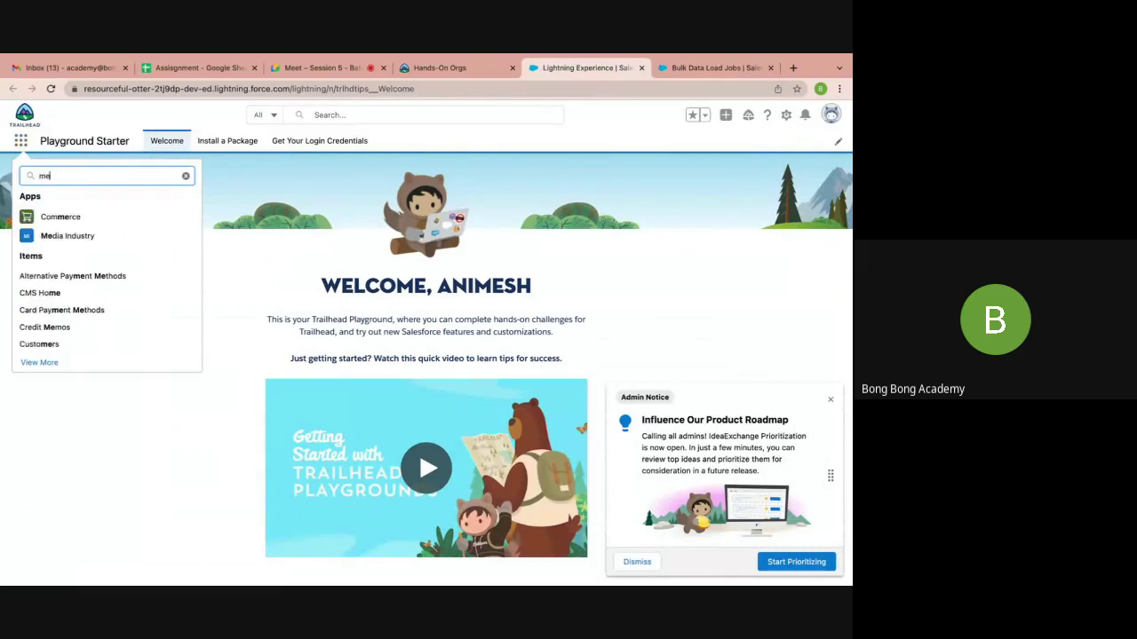
{"action": "left_click", "coordinate": [76, 220]}
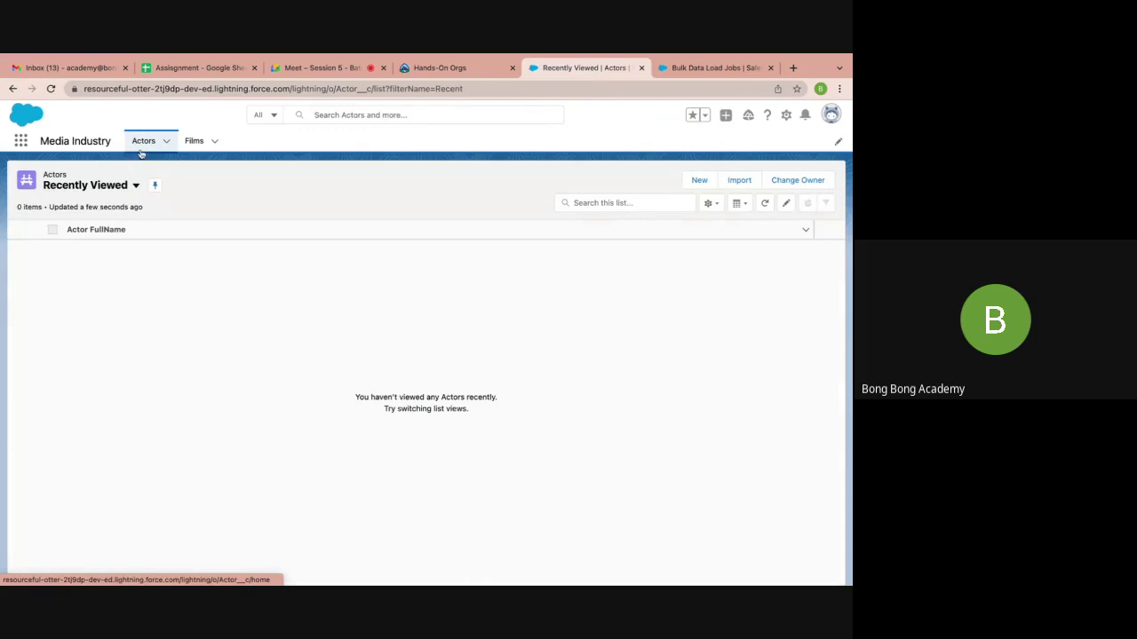
{"action": "left_click", "coordinate": [135, 184]}
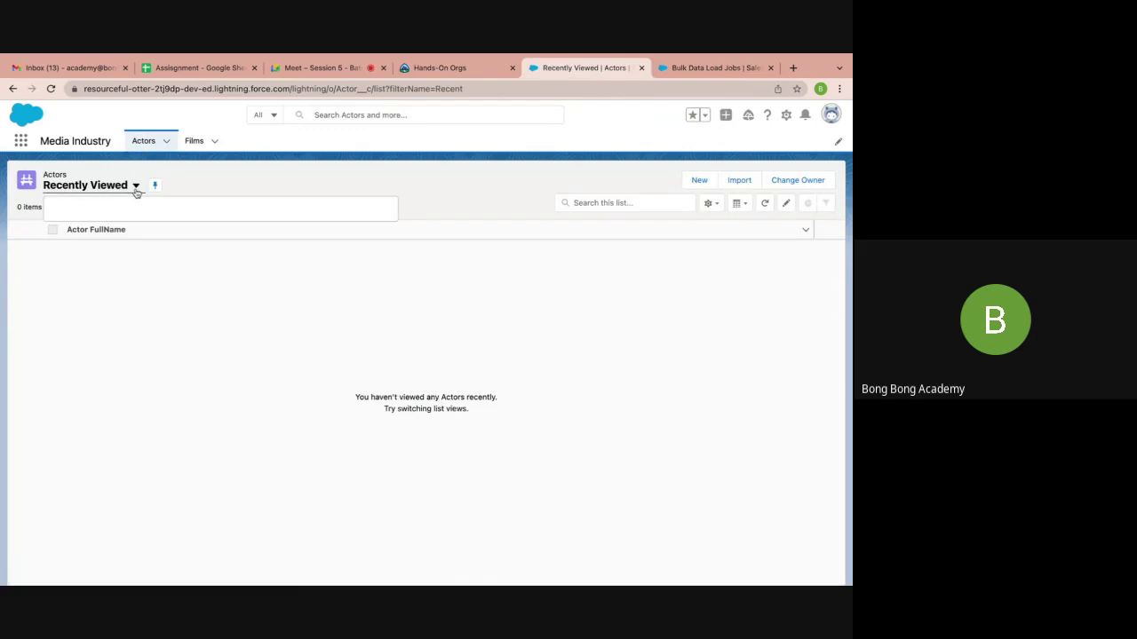
{"action": "left_click", "coordinate": [105, 225]}
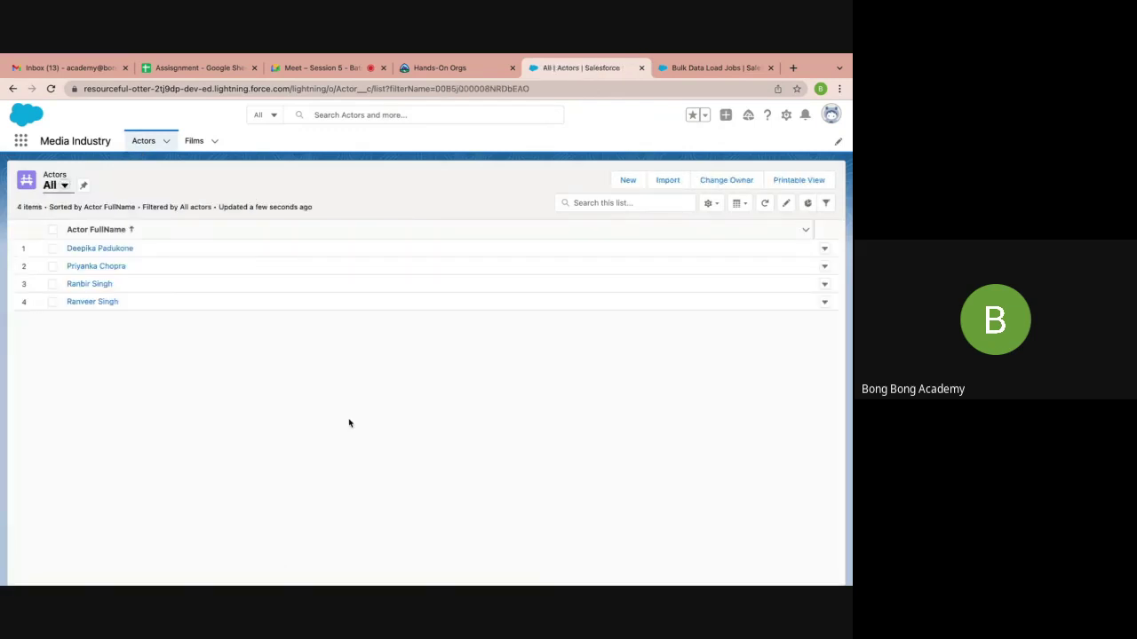
Add First Name, Last Name and Film Count as visible fields in the All Actors list view and save
{"action": "left_click", "coordinate": [710, 203]}
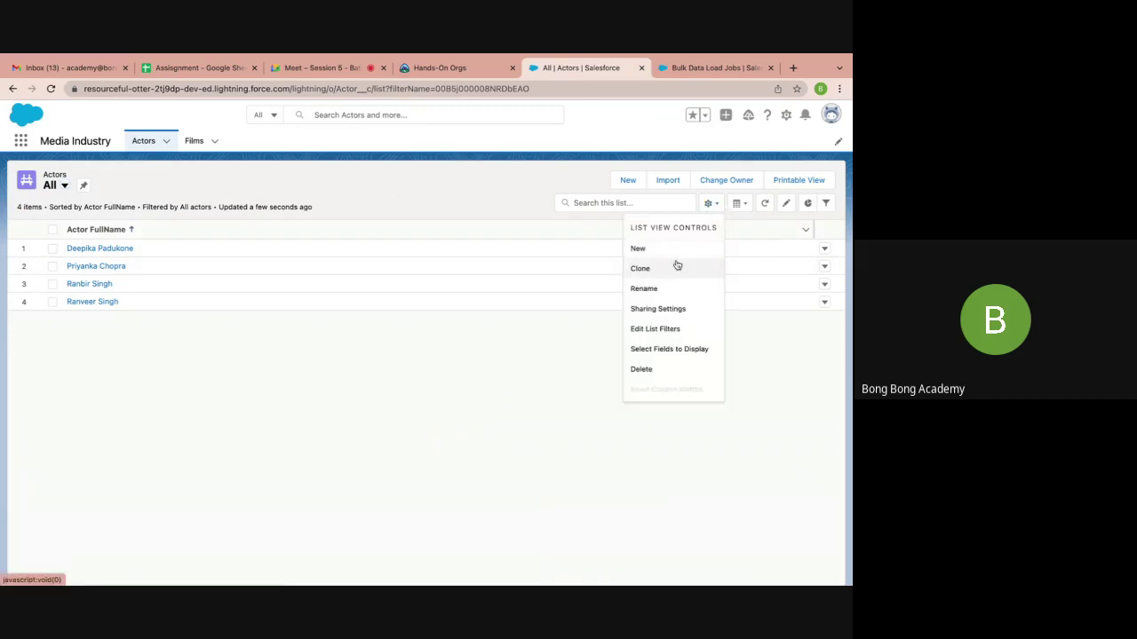
{"action": "left_click", "coordinate": [659, 351]}
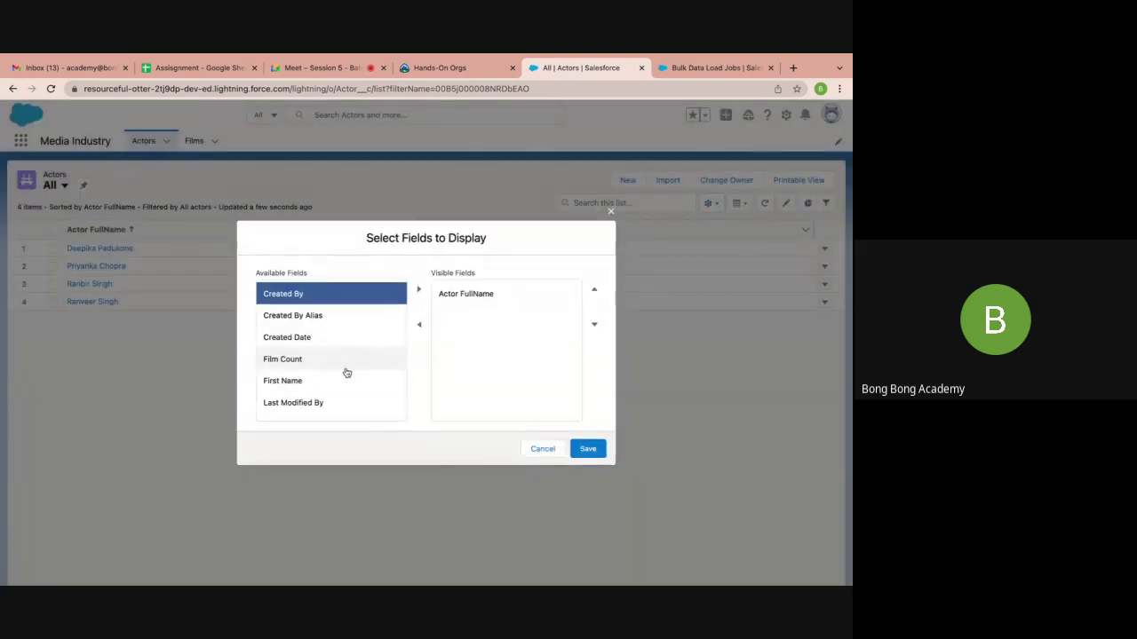
{"action": "left_click", "coordinate": [337, 380]}
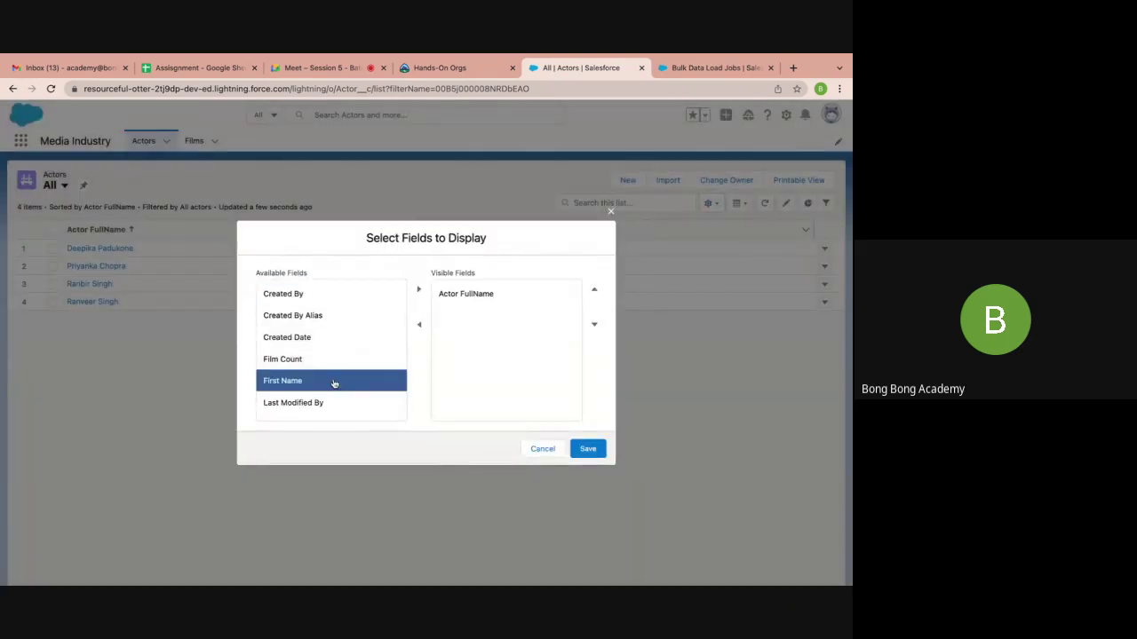
{"action": "left_click", "coordinate": [418, 289]}
{"action": "scroll", "coordinate": [342, 376], "scroll_direction": "down", "scroll_amount": 2}
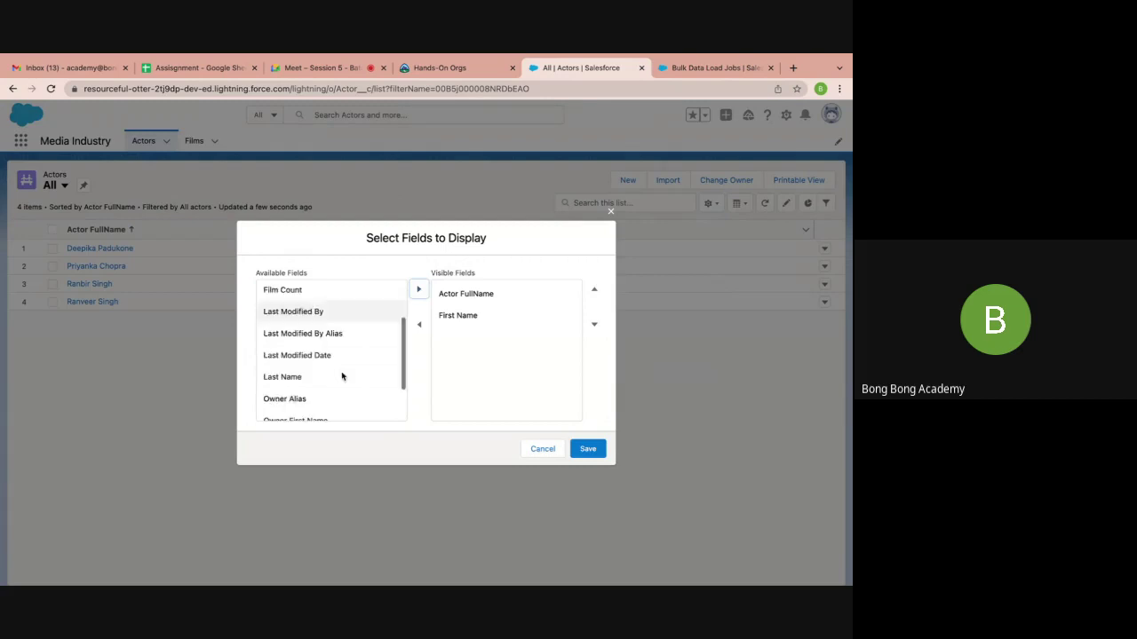
{"action": "left_click", "coordinate": [325, 377]}
{"action": "left_click", "coordinate": [418, 289]}
{"action": "scroll", "coordinate": [350, 375], "scroll_direction": "down", "scroll_amount": 2}
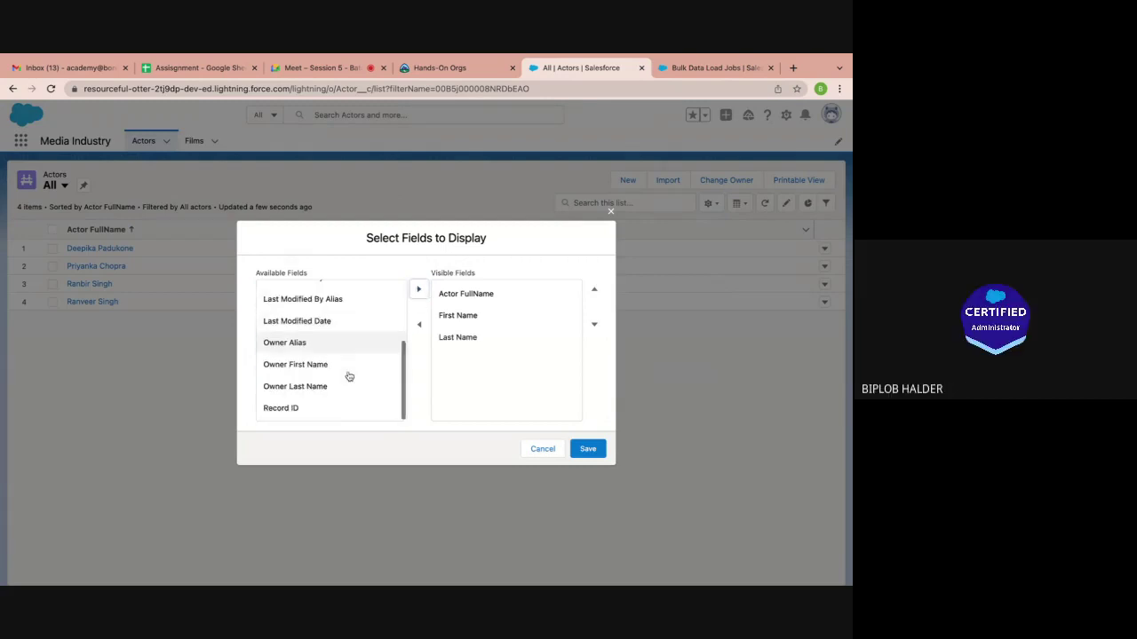
{"action": "scroll", "coordinate": [349, 376], "scroll_direction": "up", "scroll_amount": 3}
{"action": "left_click", "coordinate": [314, 343]}
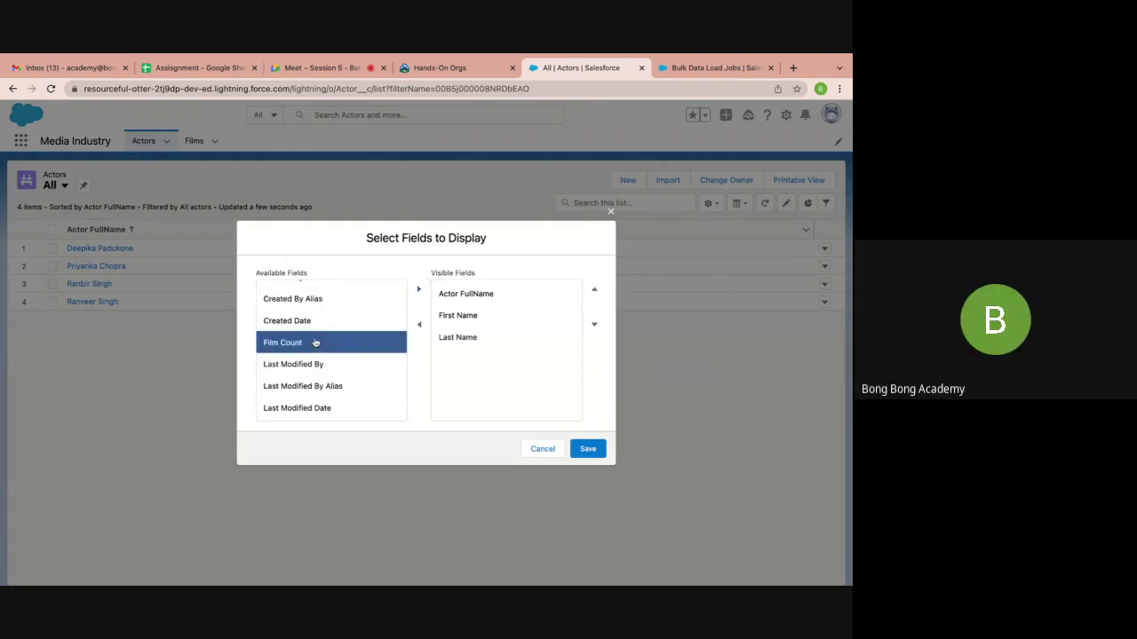
{"action": "left_click", "coordinate": [418, 289]}
{"action": "left_click", "coordinate": [589, 450]}
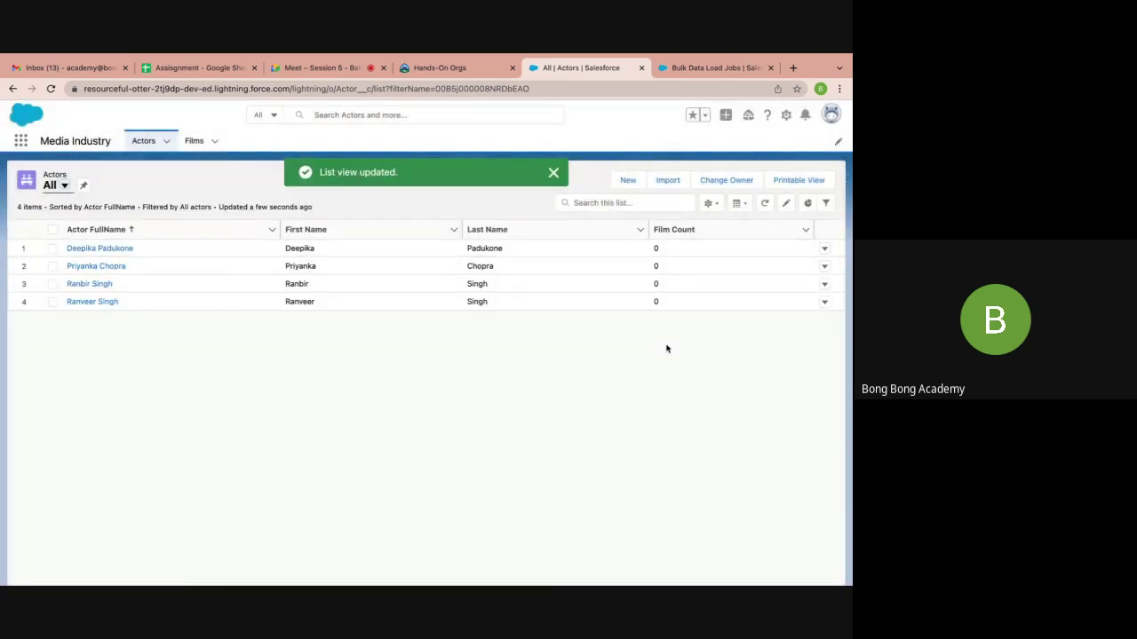
{"action": "left_click", "coordinate": [551, 175]}
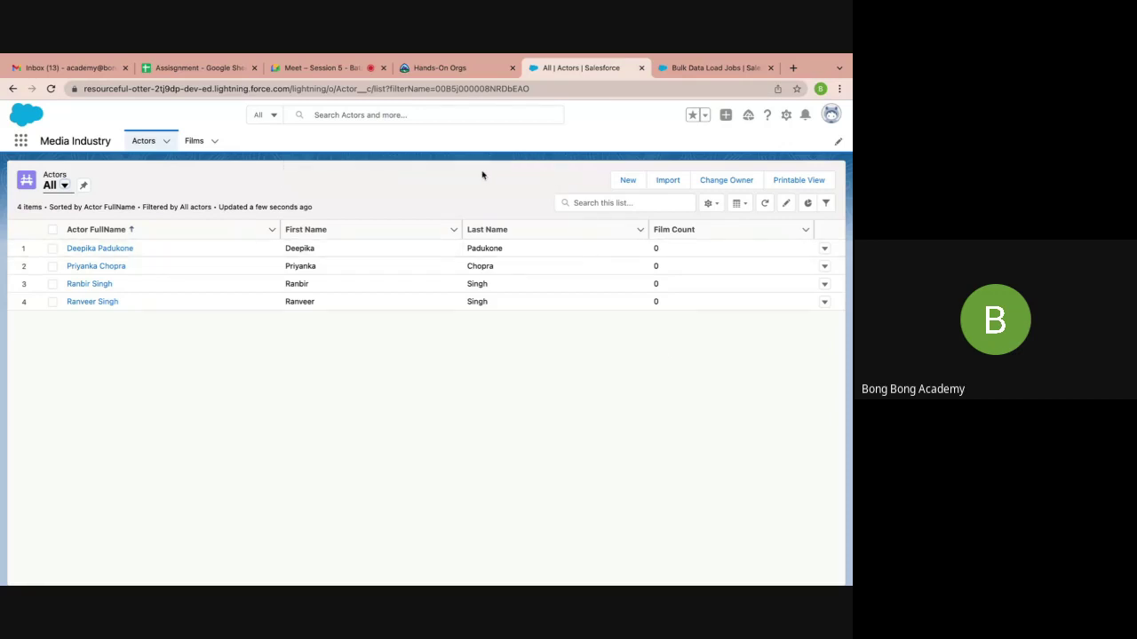
Start a data import from the Films list, choosing the Films custom object and the Add new records operation
{"action": "mouse_move", "coordinate": [541, 55]}
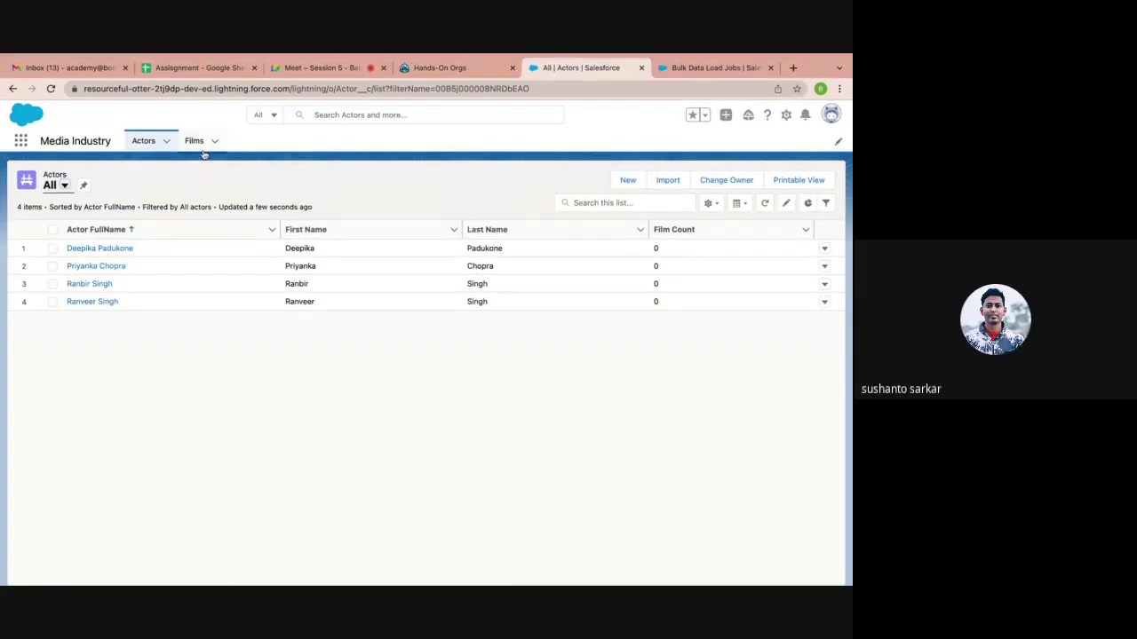
{"action": "left_click", "coordinate": [195, 144]}
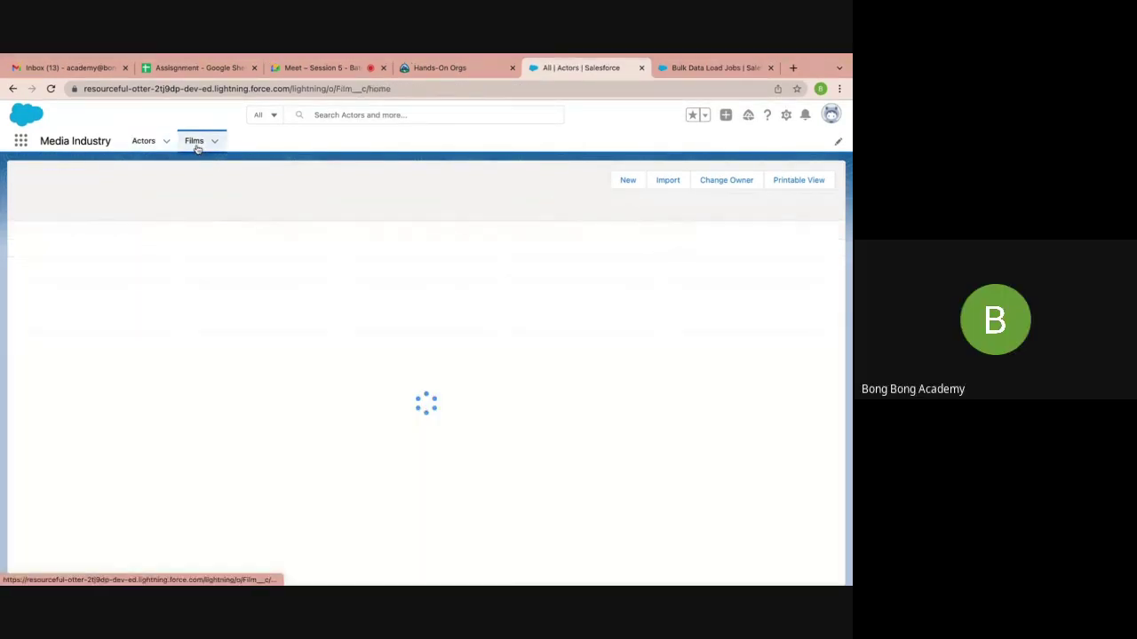
{"action": "left_click", "coordinate": [737, 182]}
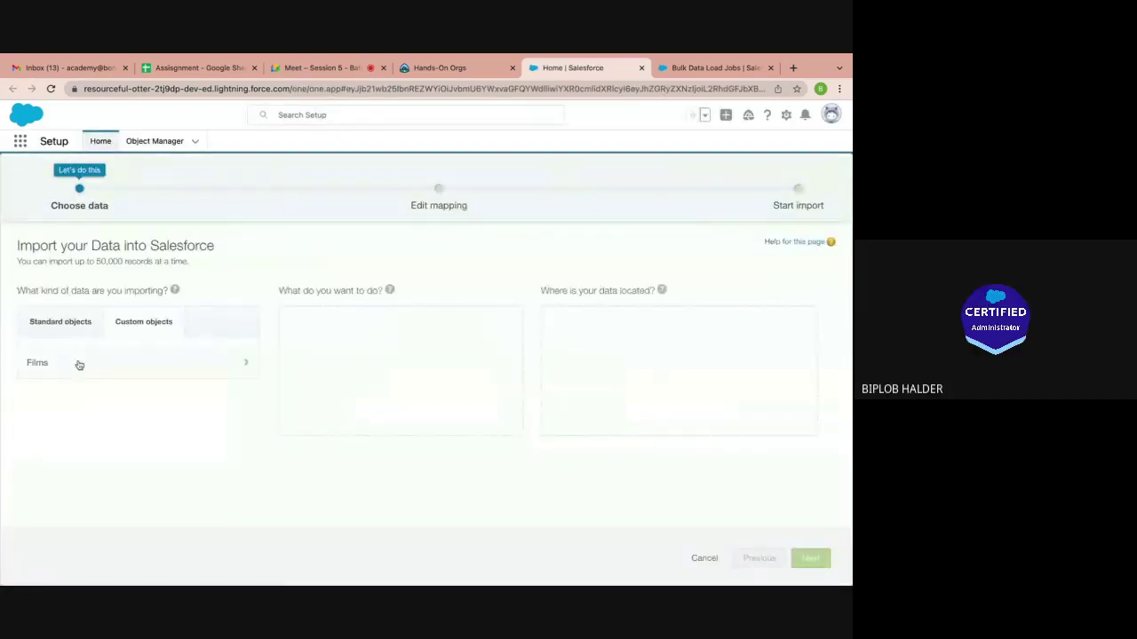
{"action": "left_click", "coordinate": [78, 364]}
{"action": "left_click", "coordinate": [368, 323]}
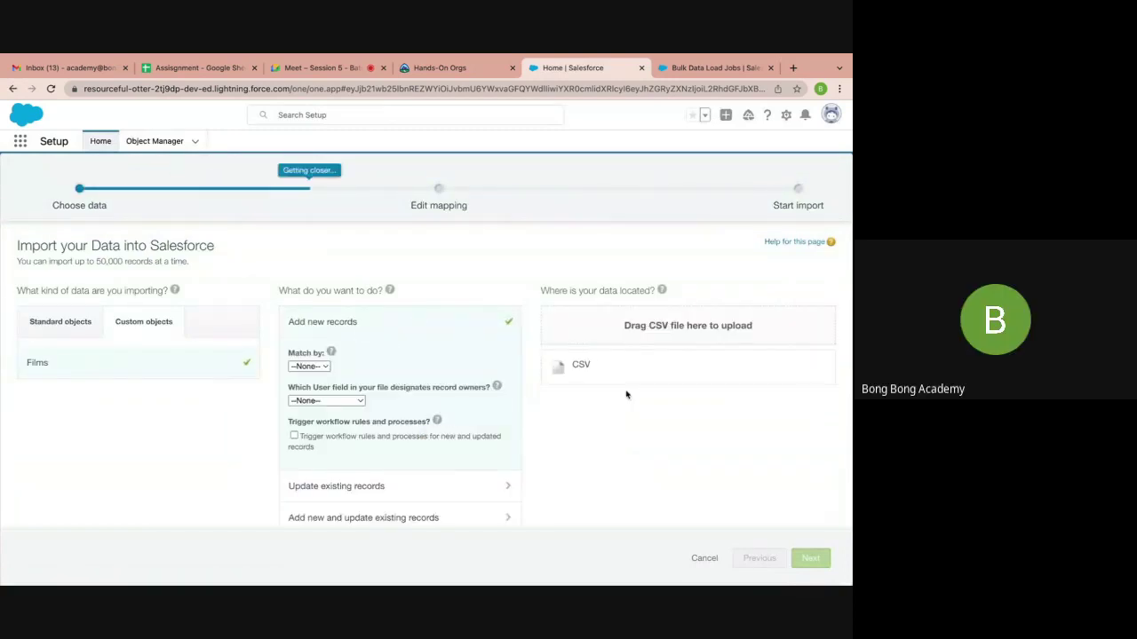
Choose Film.csv from the Desktop as the CSV source and proceed to the field mapping
{"action": "left_click", "coordinate": [583, 365]}
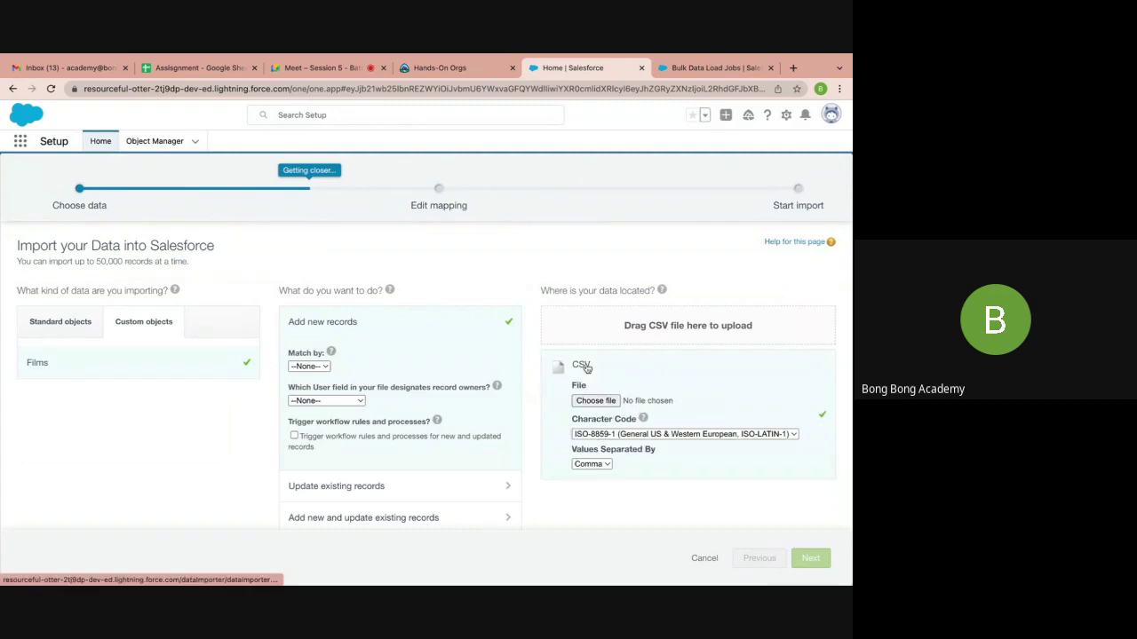
{"action": "left_click", "coordinate": [598, 401]}
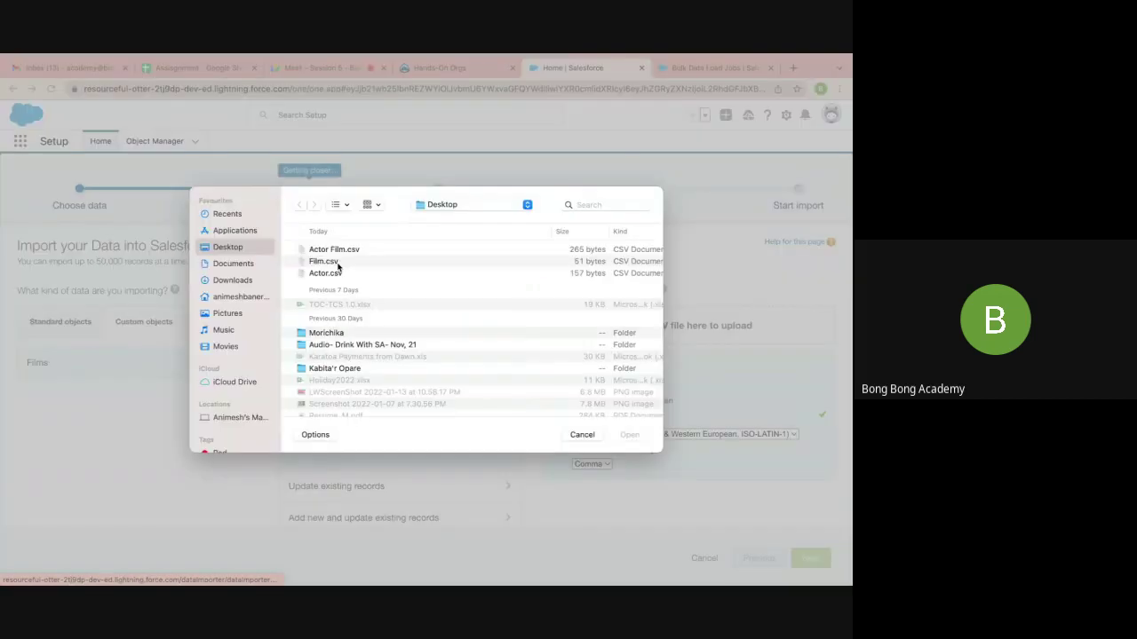
{"action": "left_click", "coordinate": [337, 262]}
{"action": "left_click", "coordinate": [629, 434]}
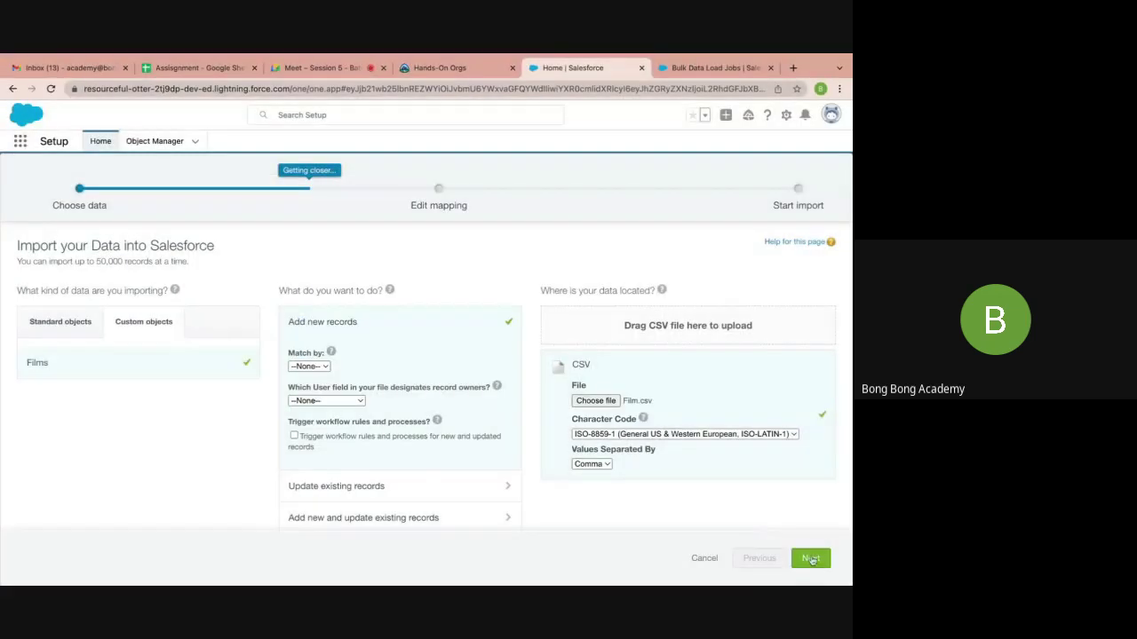
{"action": "left_click", "coordinate": [811, 559]}
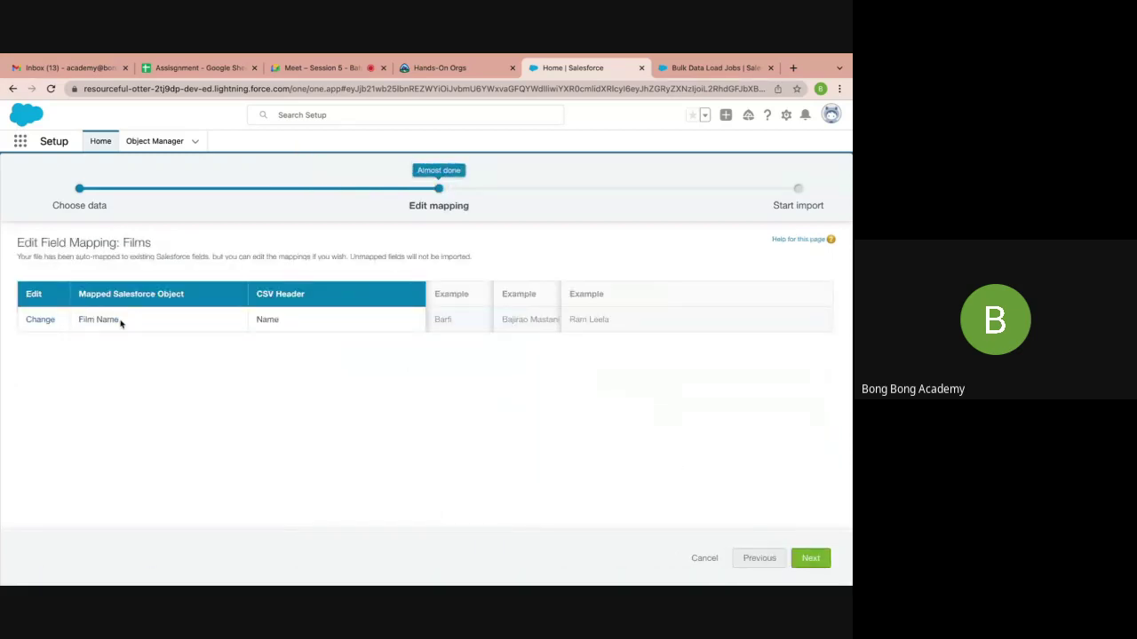
Accept the Films field mapping, start the import and open its bulk data load job
{"action": "left_click", "coordinate": [815, 560]}
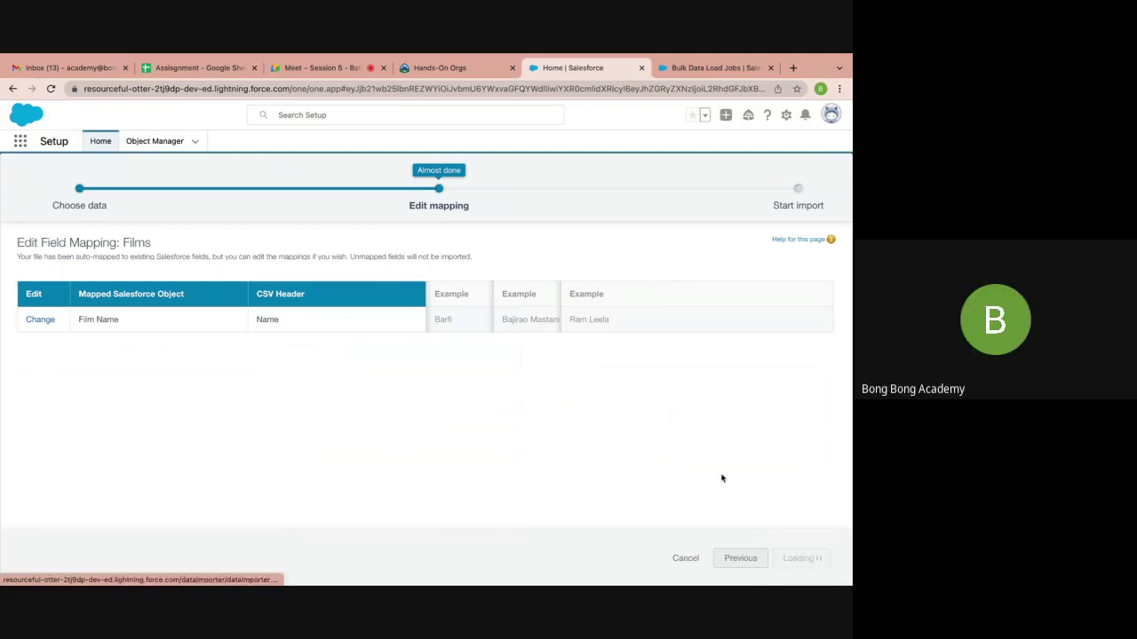
{"action": "left_click", "coordinate": [798, 559]}
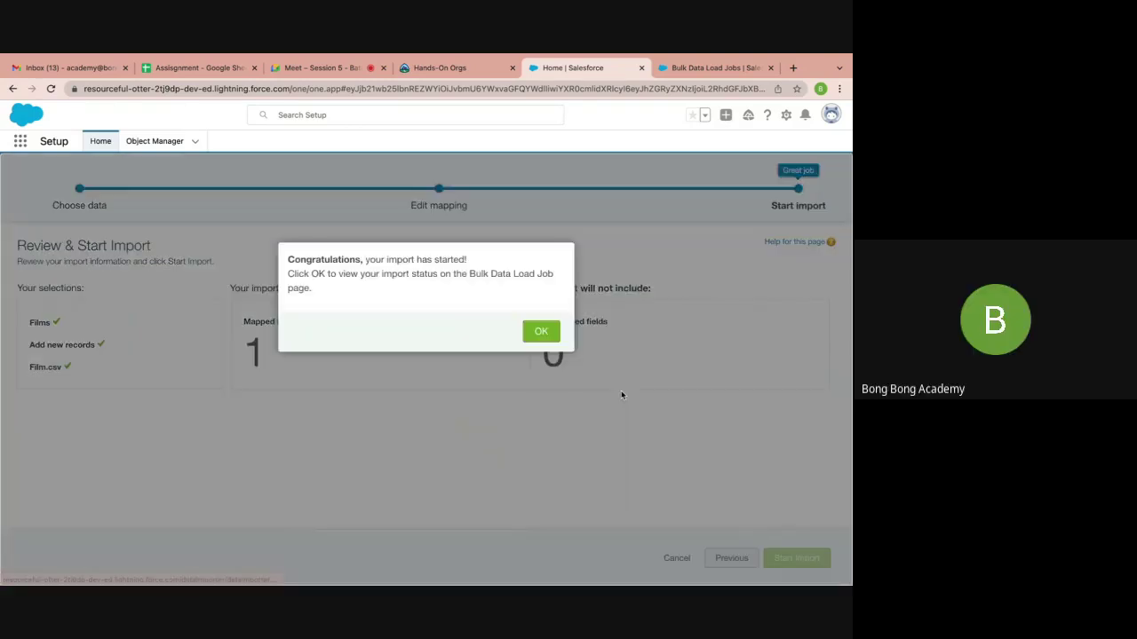
{"action": "left_click", "coordinate": [541, 331]}
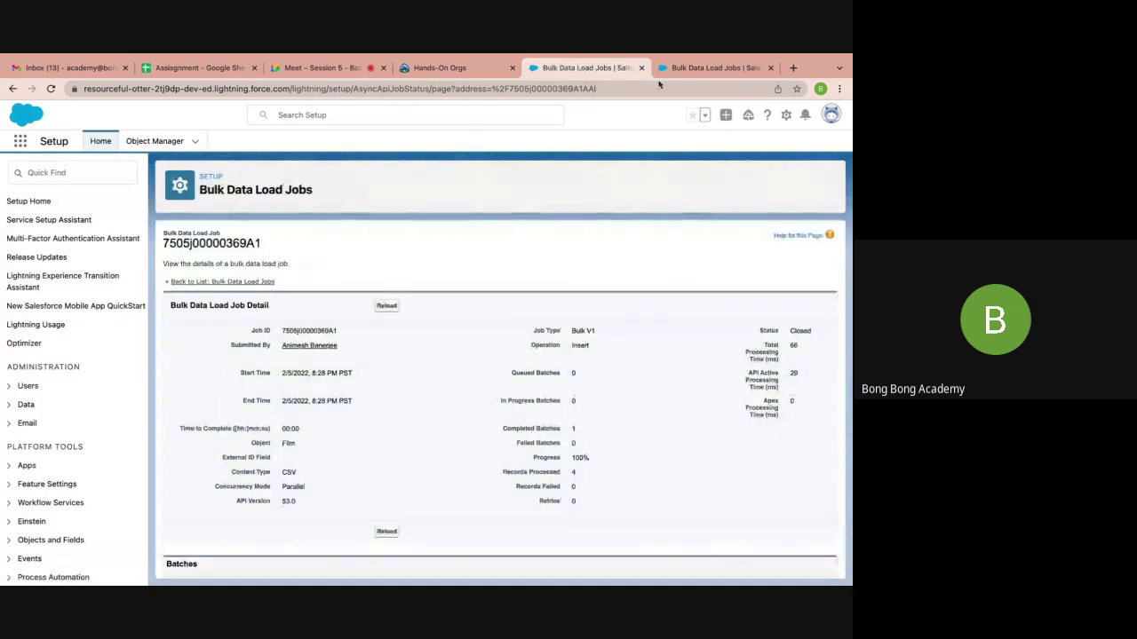
Return to the Media Industry app from the Actor load job's browser tab and open the Films list
{"action": "left_click", "coordinate": [695, 68]}
{"action": "left_click", "coordinate": [557, 68]}
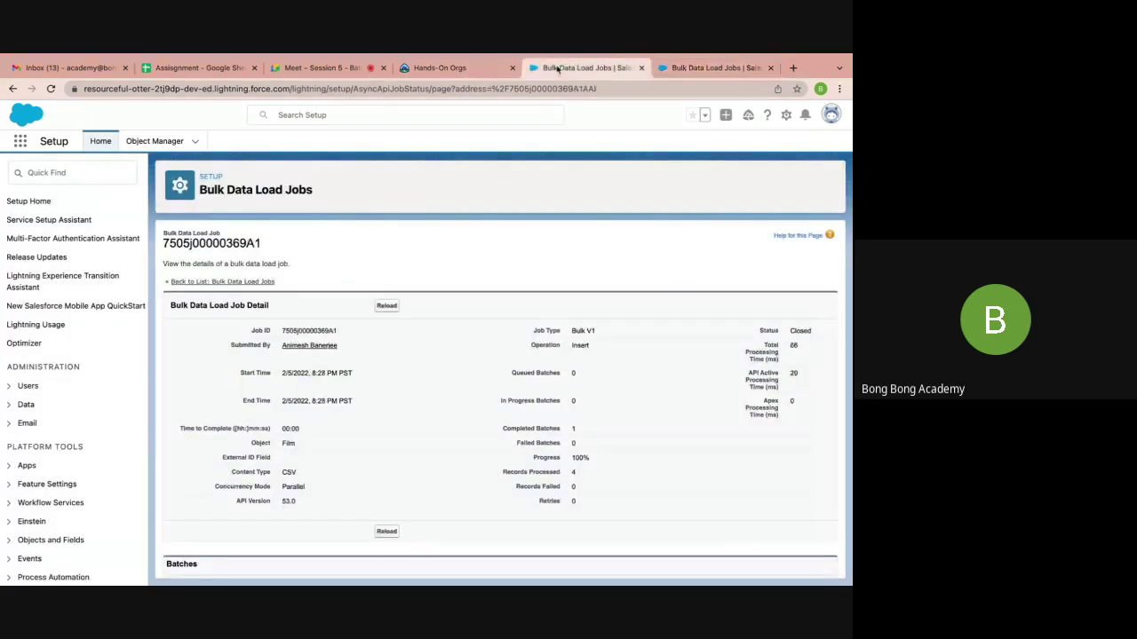
{"action": "left_click", "coordinate": [684, 70]}
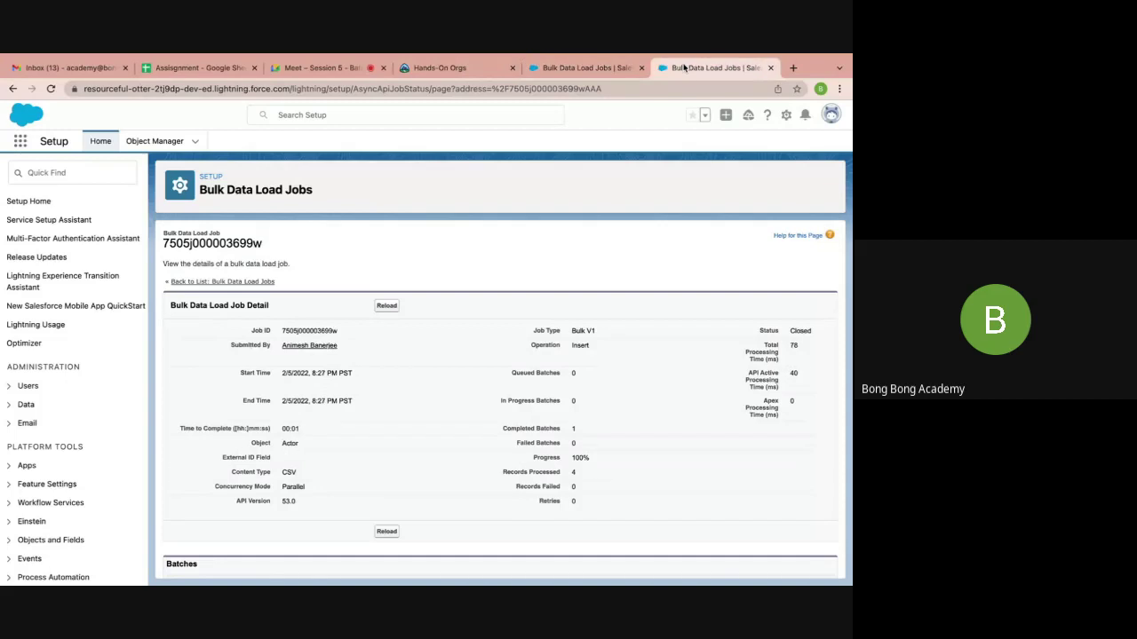
{"action": "left_click", "coordinate": [19, 145]}
{"action": "type", "text": "med"}
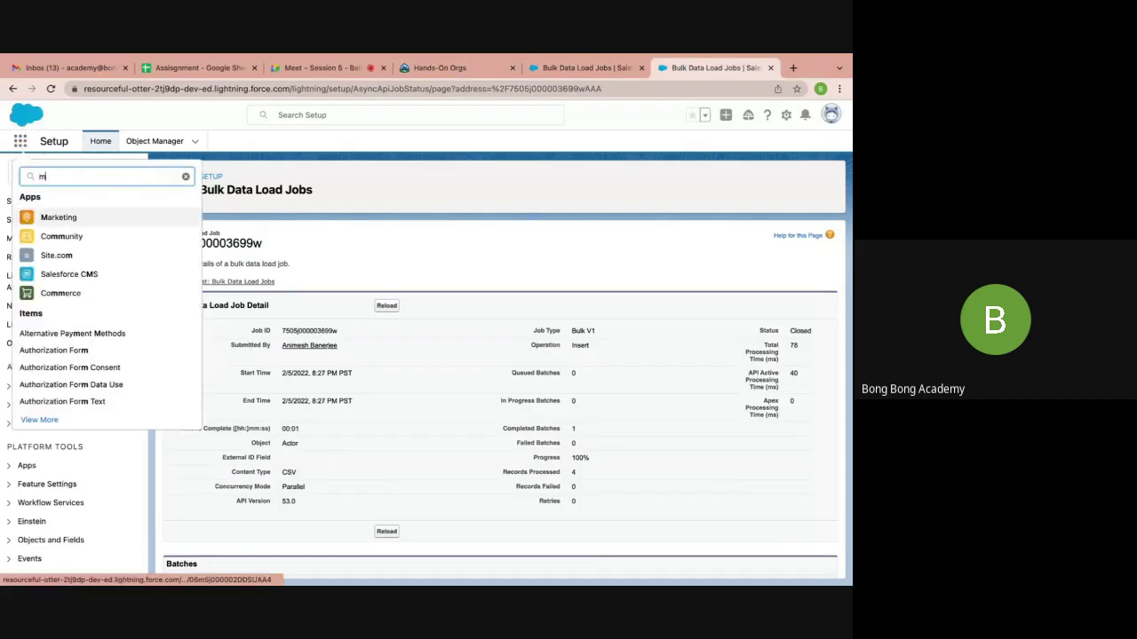
{"action": "left_click", "coordinate": [67, 218]}
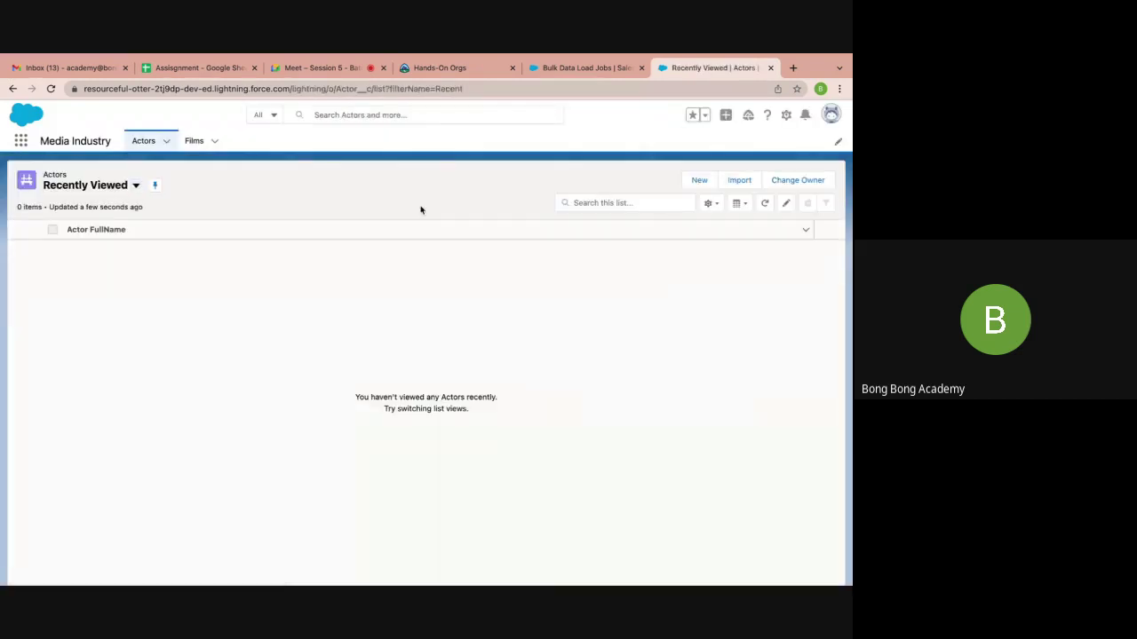
{"action": "left_click", "coordinate": [193, 140]}
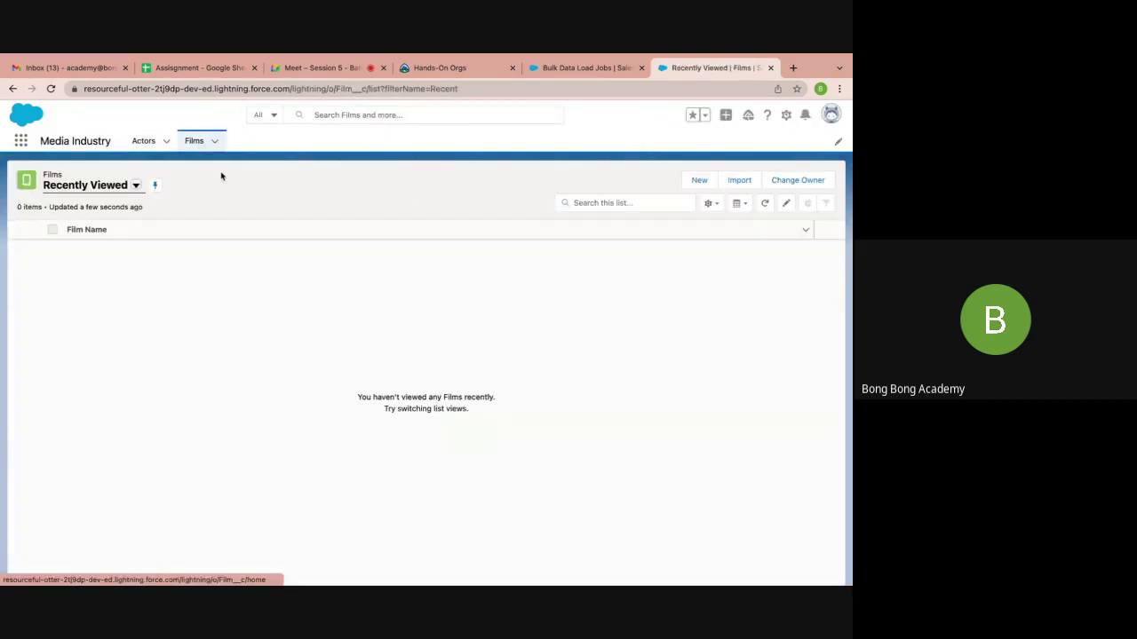
Switch the Films list to the All view and add the Actor Count field to its displayed columns
{"action": "left_click", "coordinate": [135, 186]}
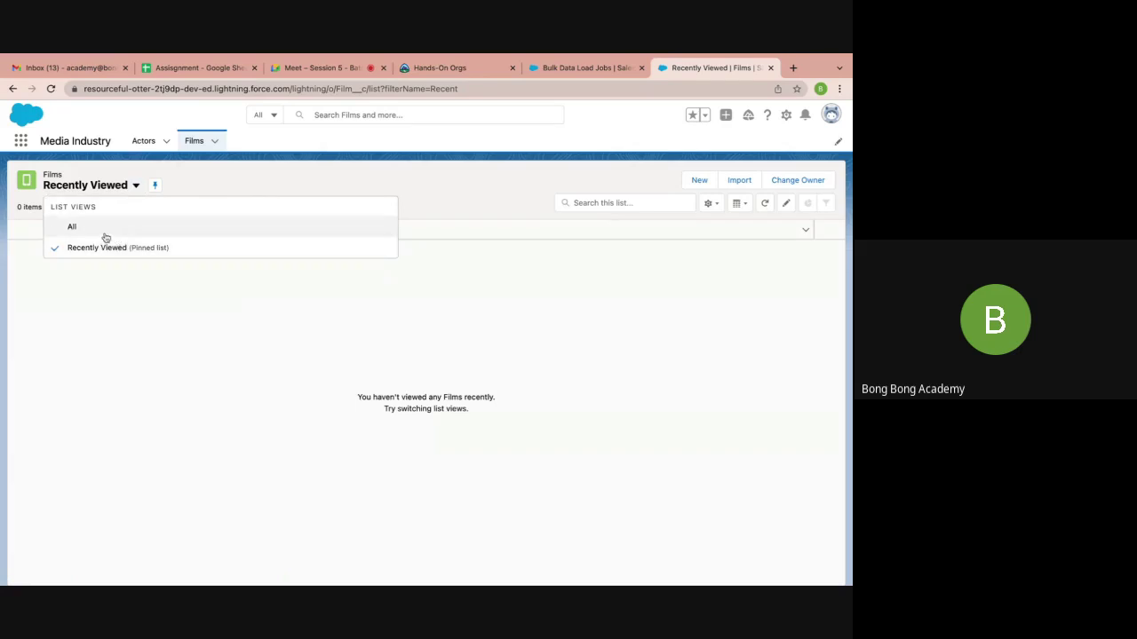
{"action": "left_click", "coordinate": [137, 222]}
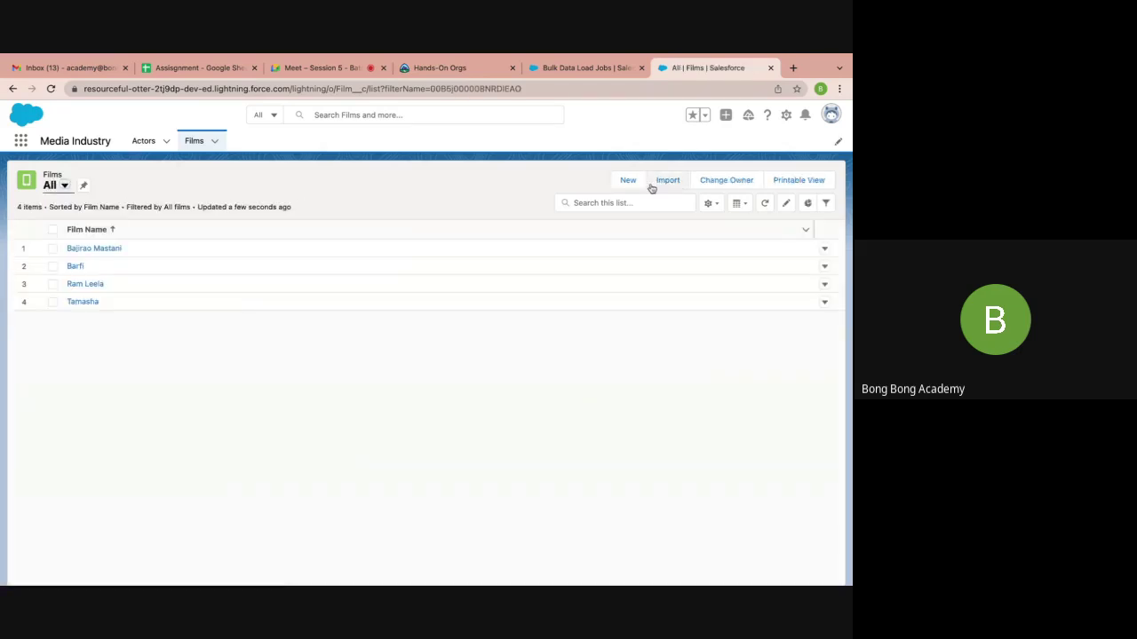
{"action": "left_click", "coordinate": [710, 203]}
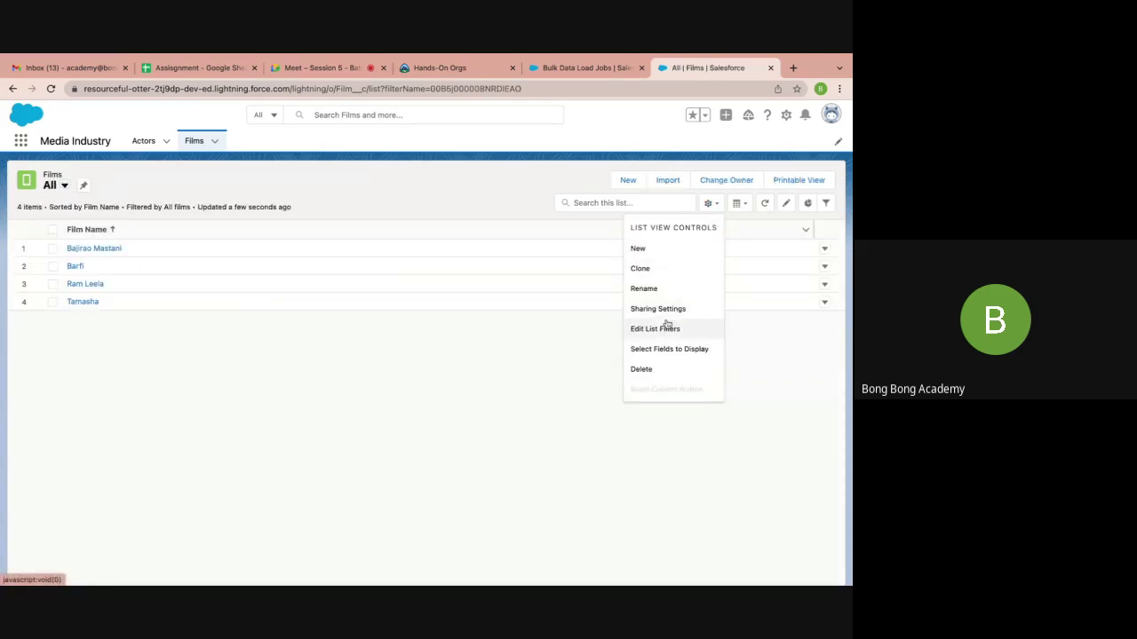
{"action": "left_click", "coordinate": [658, 349]}
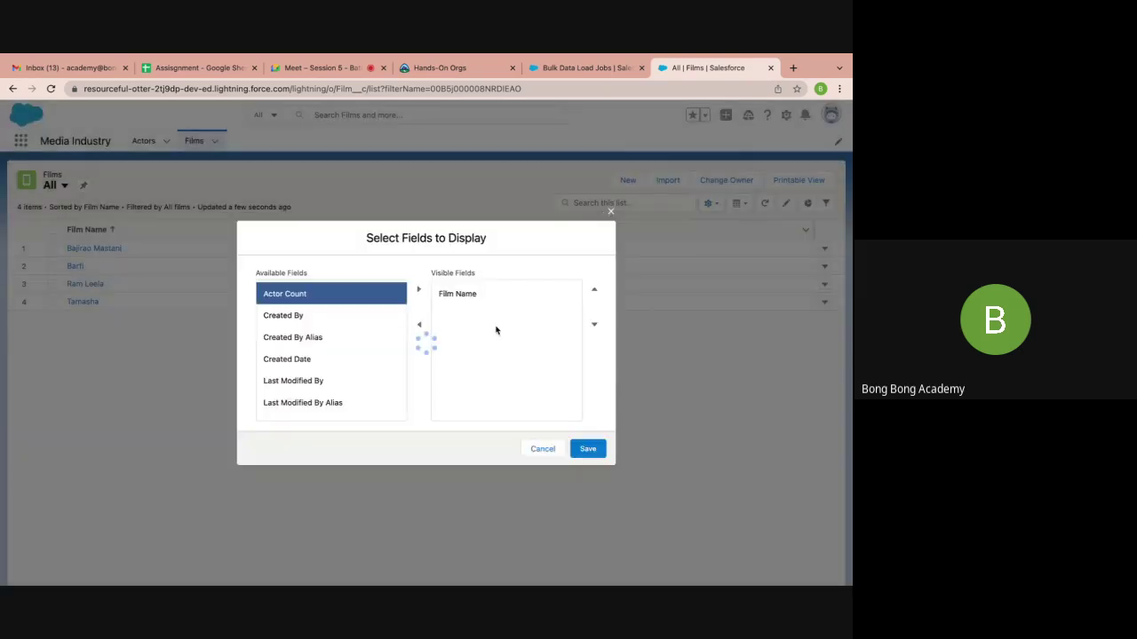
{"action": "left_click", "coordinate": [418, 290]}
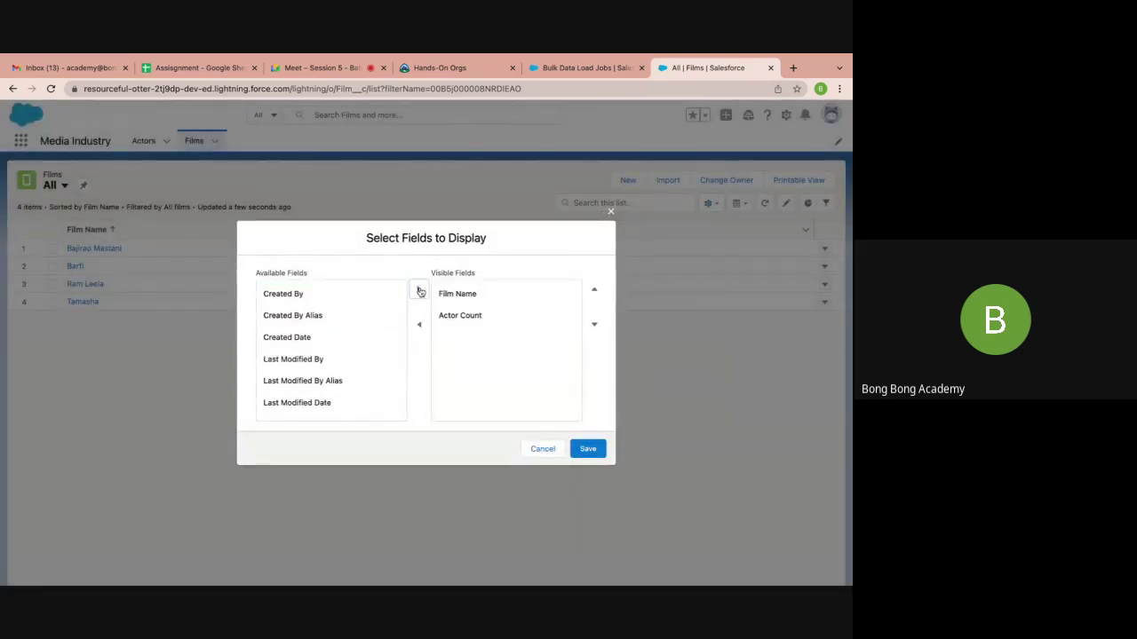
{"action": "scroll", "coordinate": [355, 360], "scroll_direction": "down", "scroll_amount": 2}
{"action": "scroll", "coordinate": [354, 359], "scroll_direction": "up", "scroll_amount": 2}
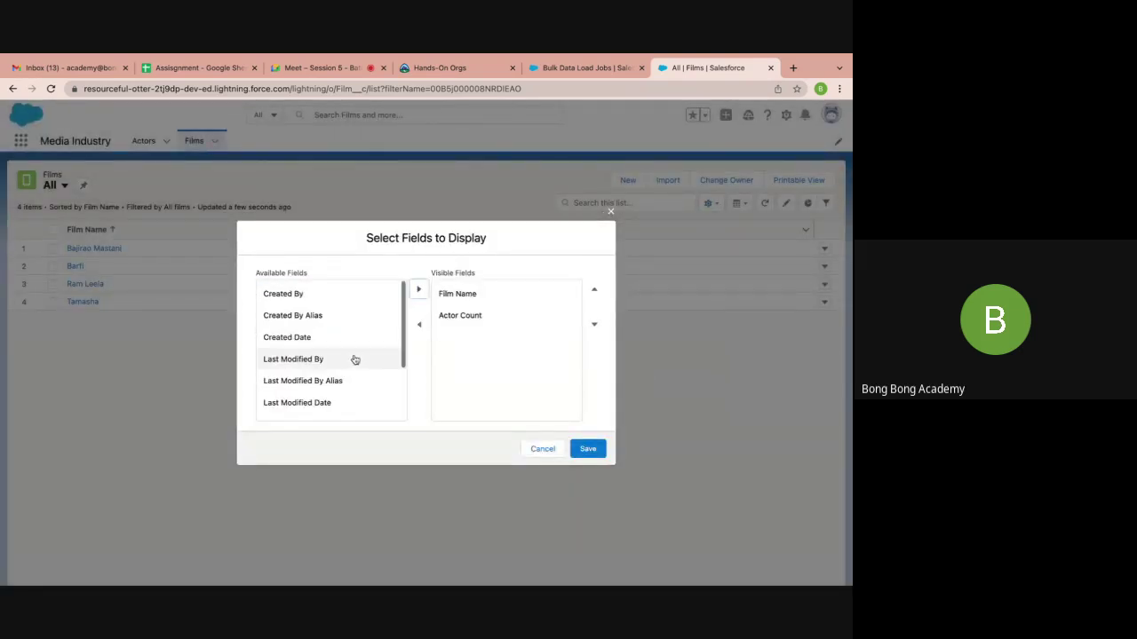
{"action": "left_click", "coordinate": [584, 448]}
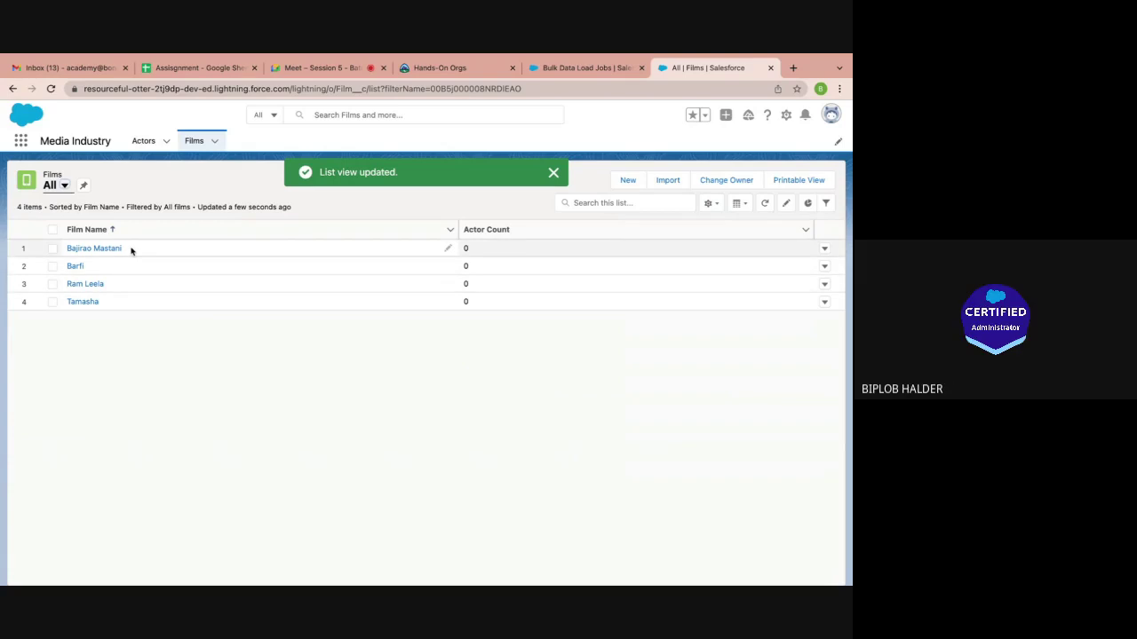
Open the Deepika Padukone record from the All Actors list and check its related Actor Film records and details
{"action": "left_click", "coordinate": [144, 140]}
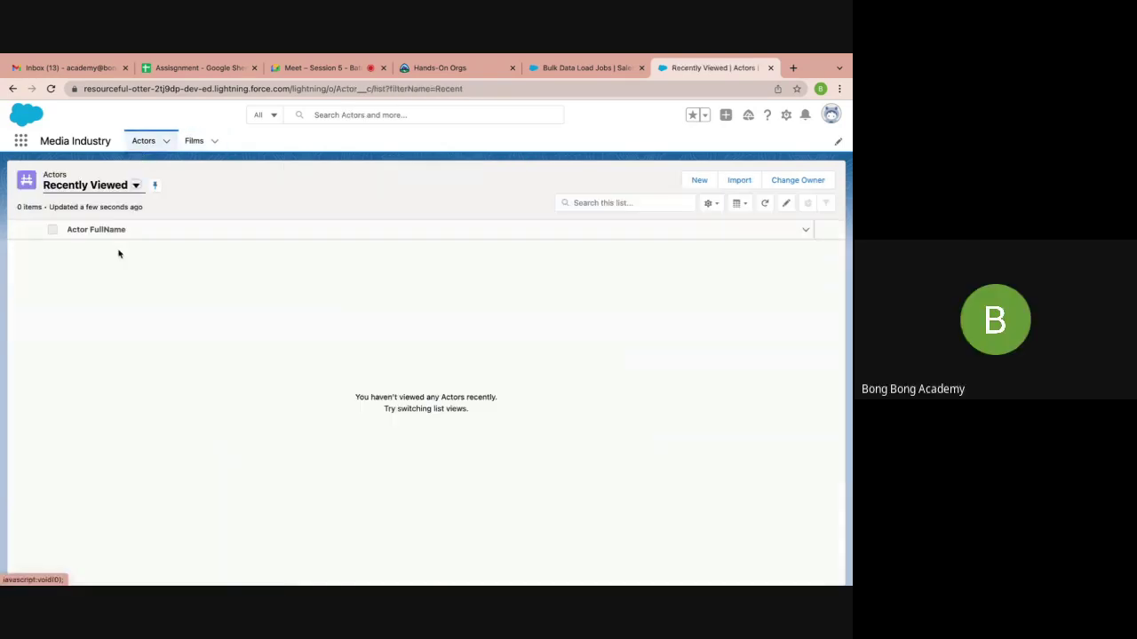
{"action": "left_click", "coordinate": [93, 185]}
{"action": "left_click", "coordinate": [91, 226]}
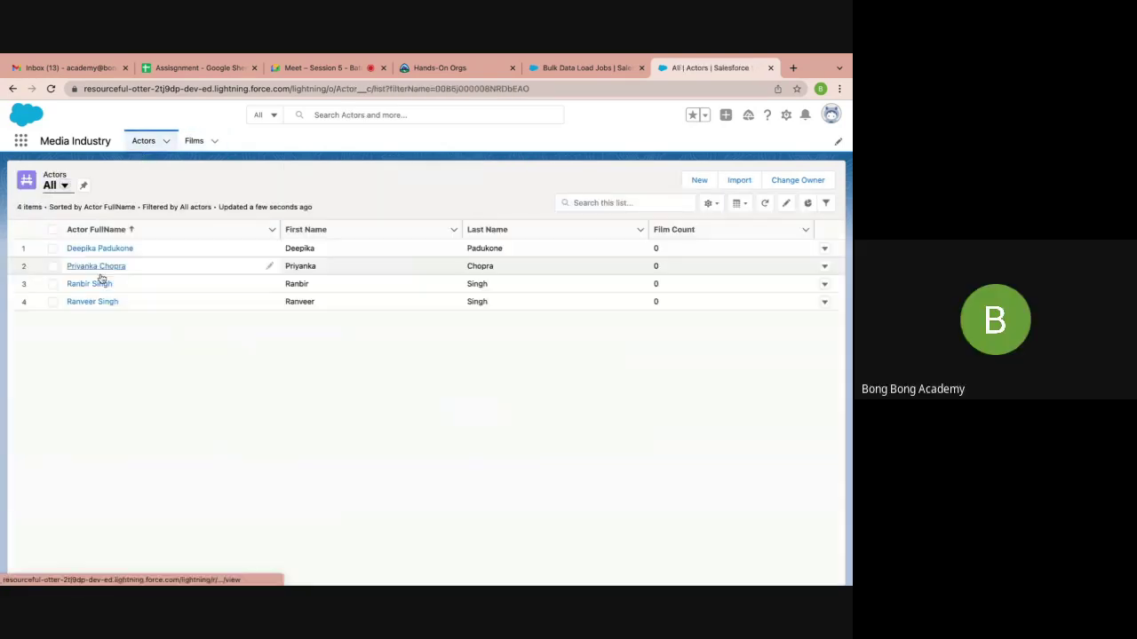
{"action": "left_click", "coordinate": [95, 254]}
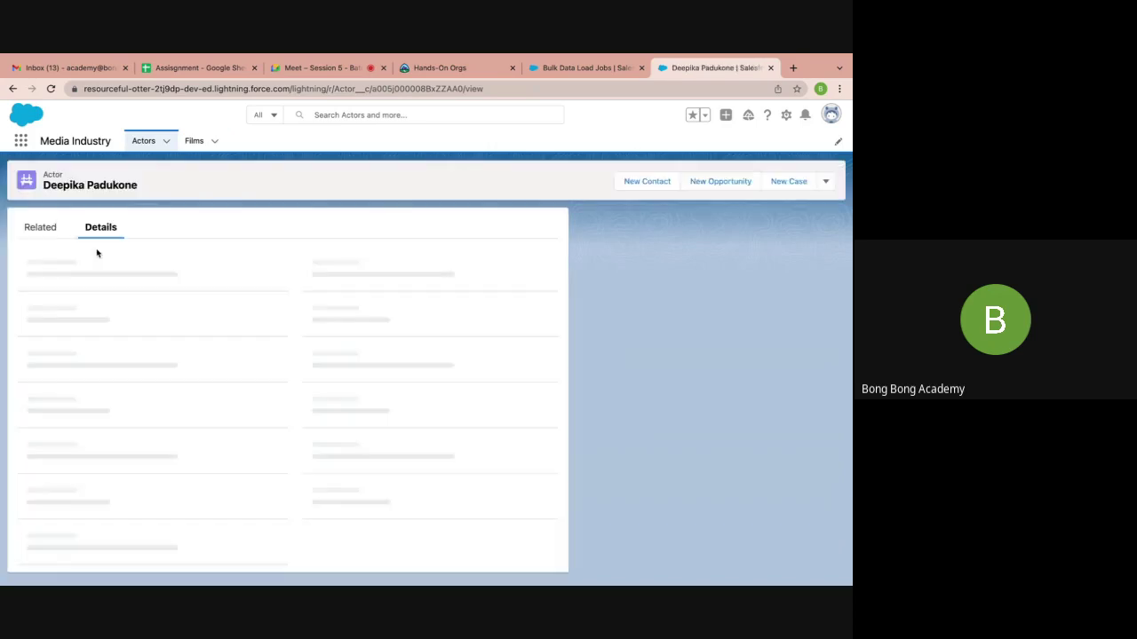
{"action": "left_click", "coordinate": [45, 230]}
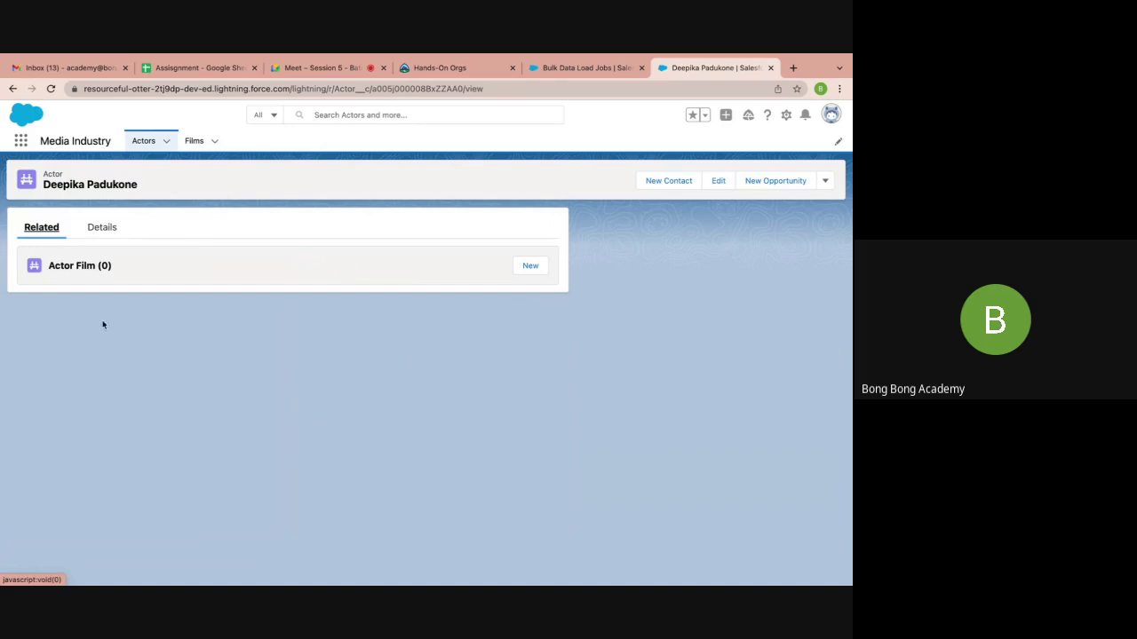
{"action": "left_click", "coordinate": [113, 225]}
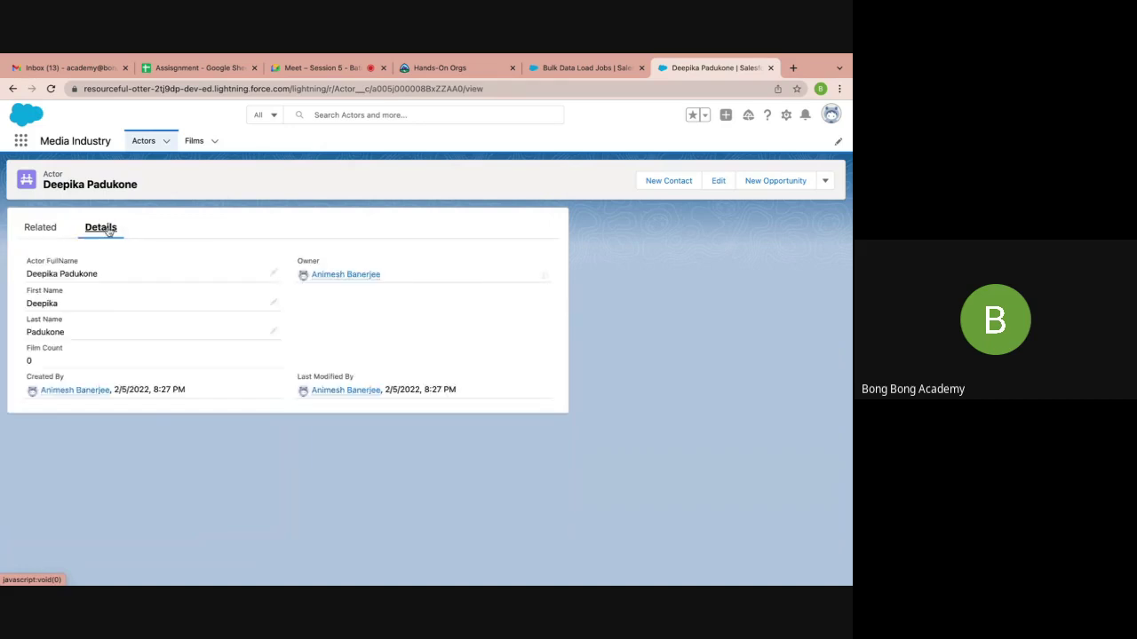
Open the Barfi record from the All Films list and check its related Actor Film records
{"action": "left_click", "coordinate": [192, 142]}
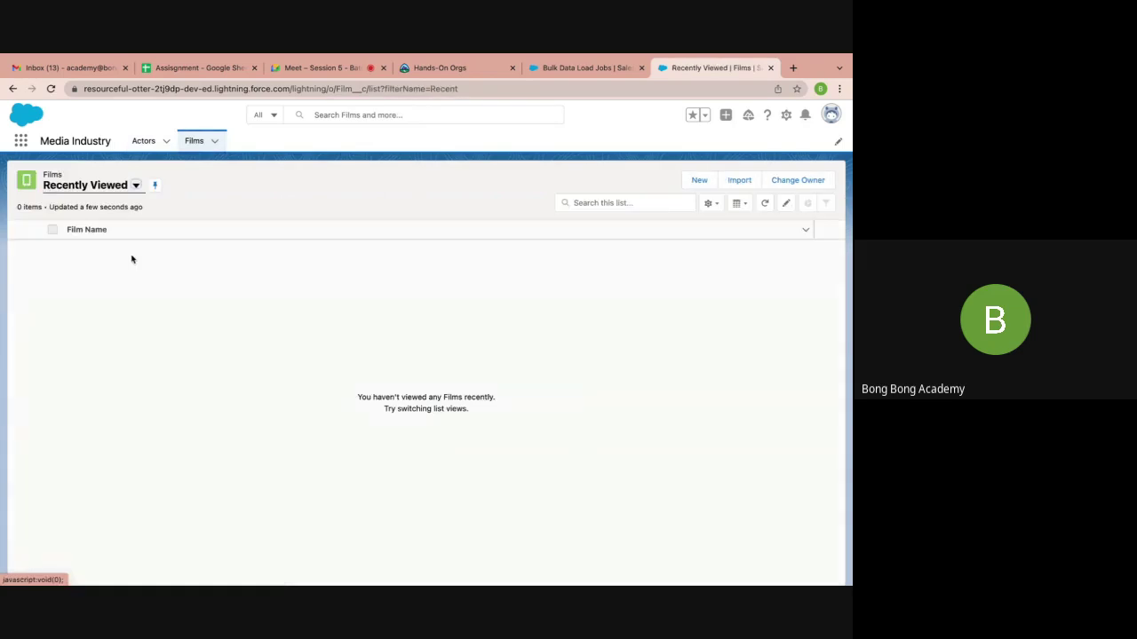
{"action": "left_click", "coordinate": [89, 225]}
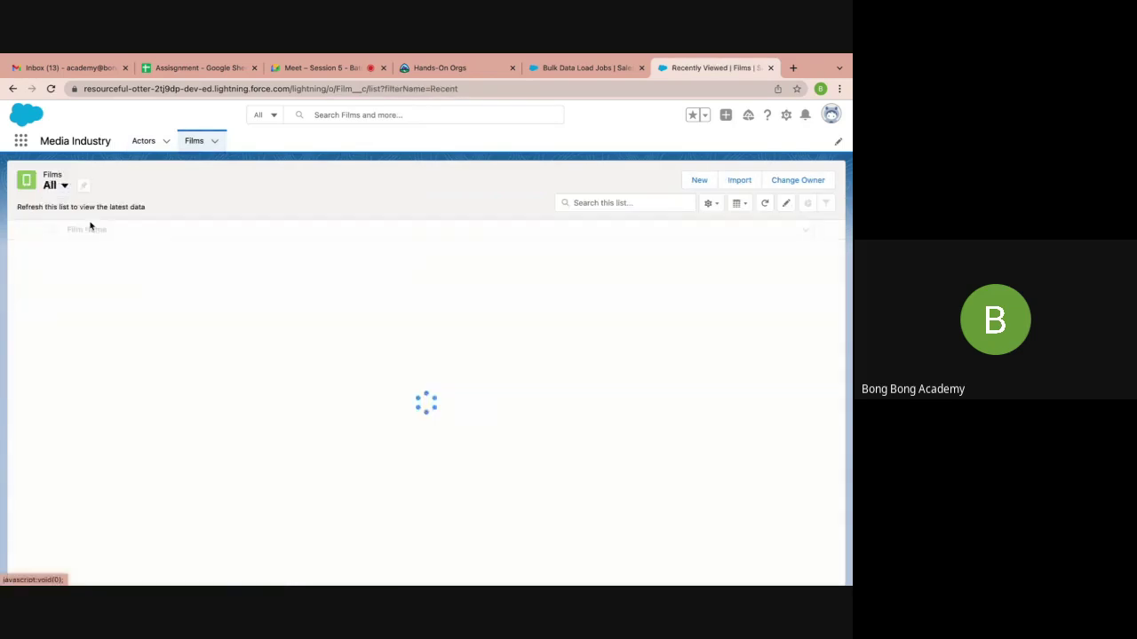
{"action": "left_click", "coordinate": [76, 267]}
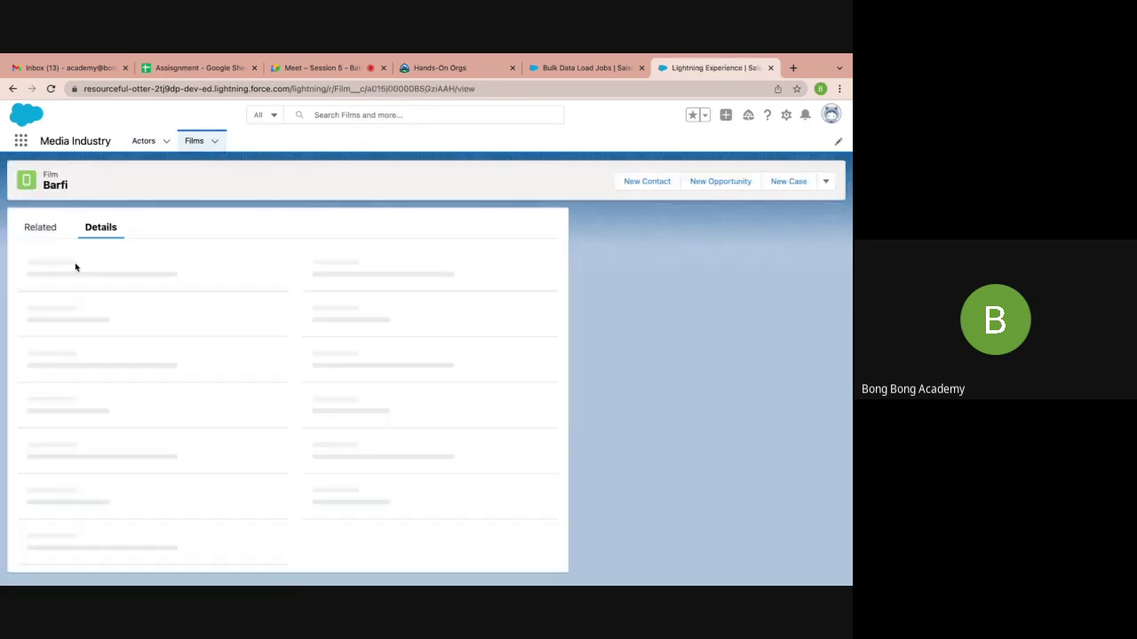
{"action": "left_click", "coordinate": [44, 228]}
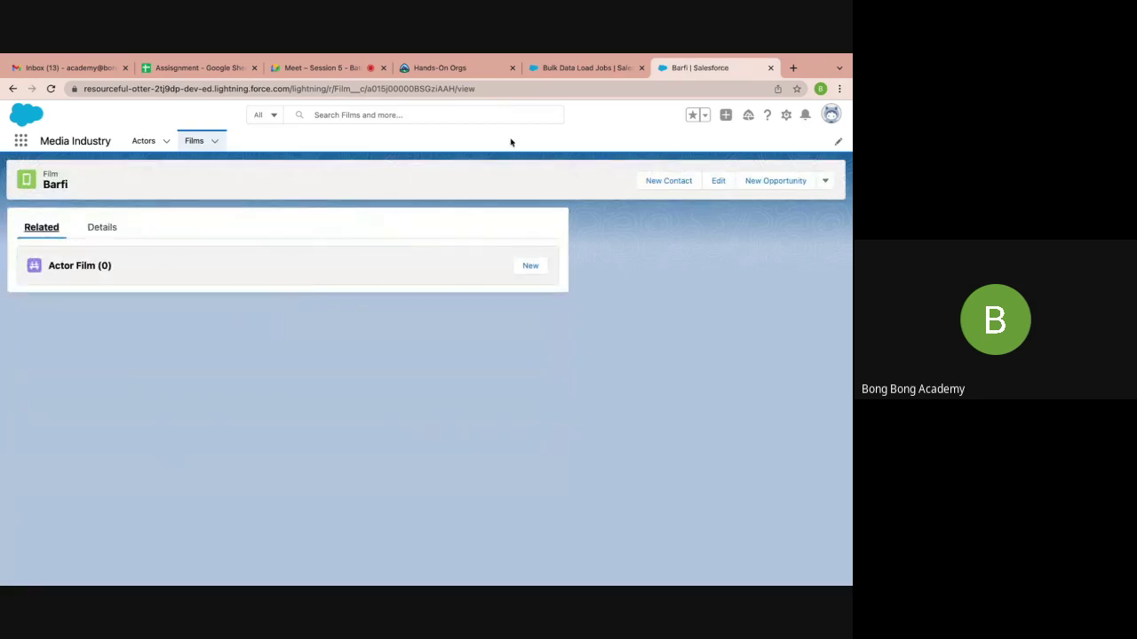
{"action": "left_click", "coordinate": [792, 68]}
{"action": "left_click", "coordinate": [638, 69]}
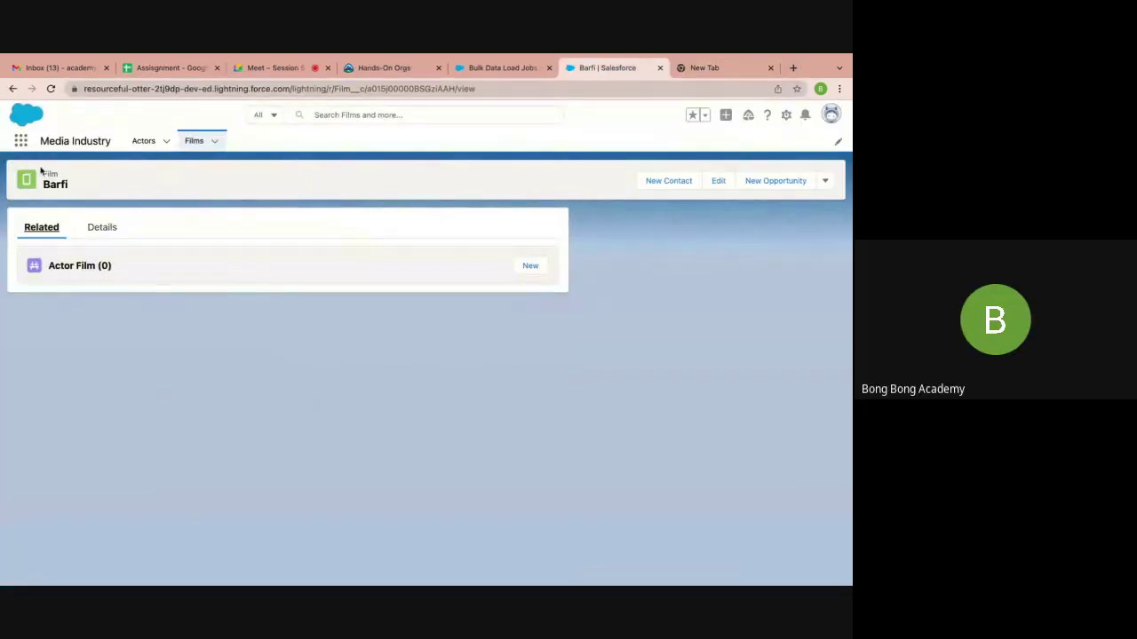
{"action": "left_click", "coordinate": [21, 140]}
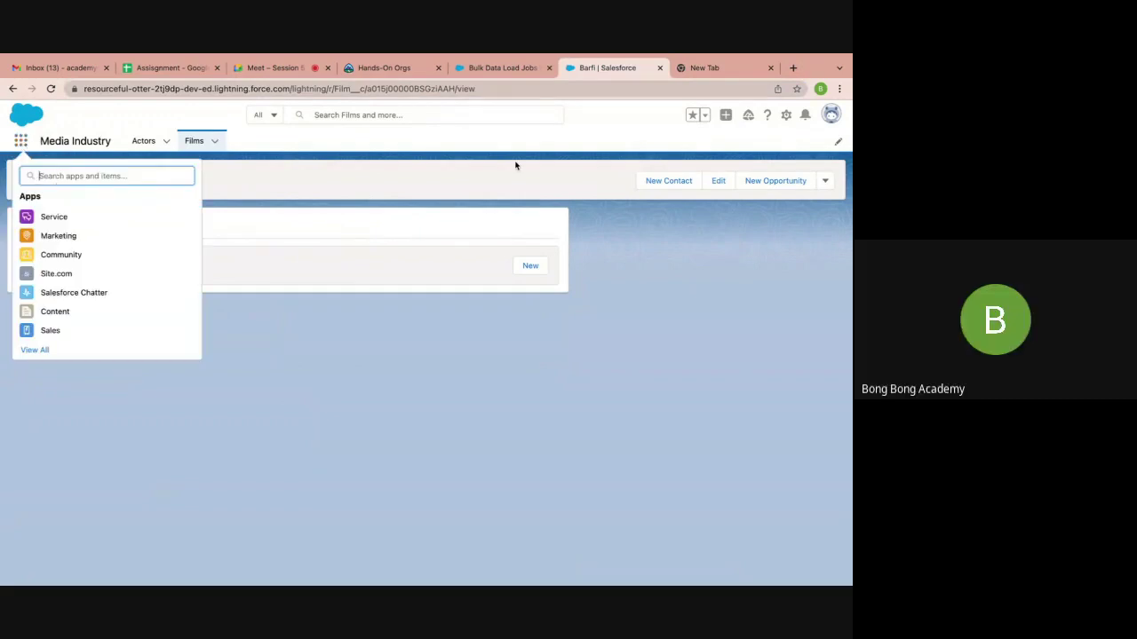
Open Setup, search its navigation for "impor" and open the Data Import Wizard page
{"action": "left_click", "coordinate": [785, 115]}
{"action": "left_click", "coordinate": [725, 147]}
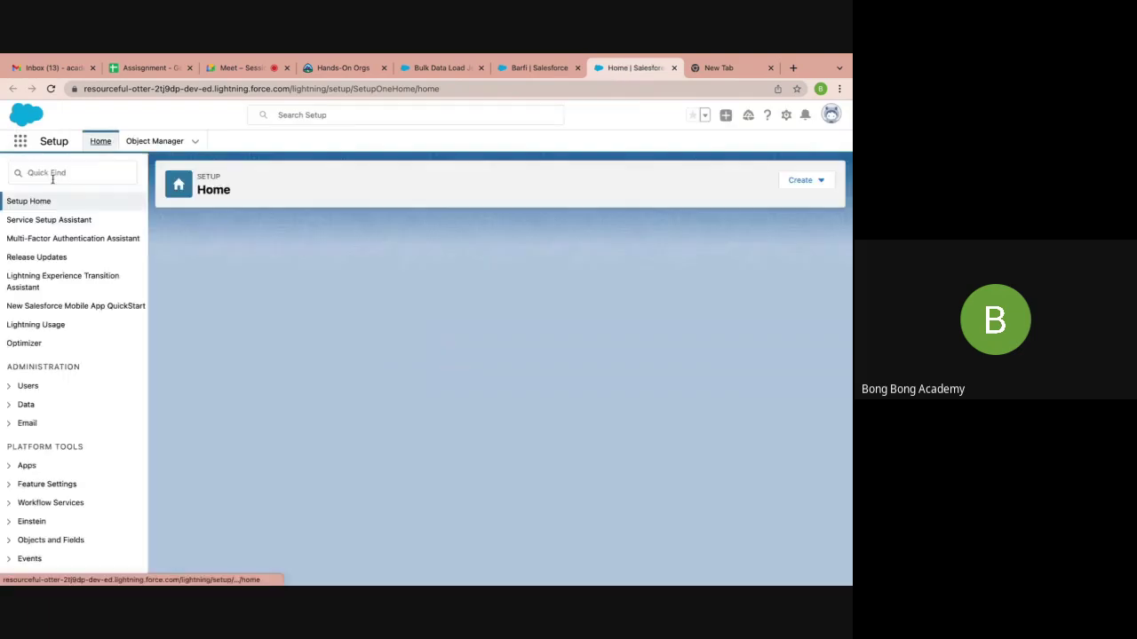
{"action": "left_click", "coordinate": [53, 175]}
{"action": "type", "text": "ikpo"}
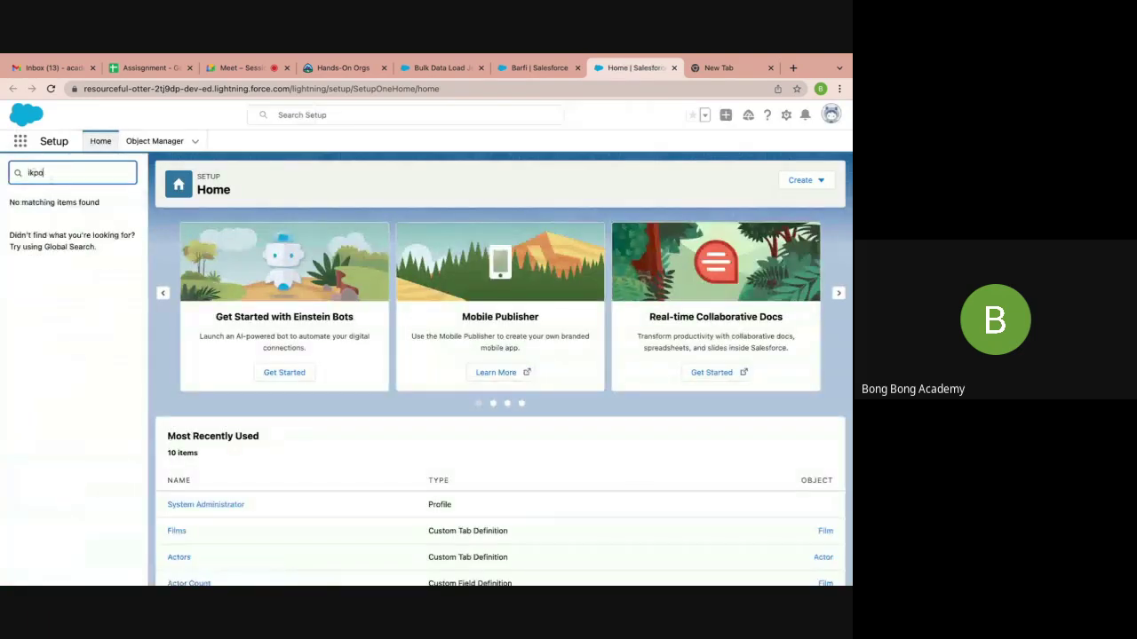
{"action": "key", "text": "BackSpace"}
{"action": "key", "text": "BackSpace"}
{"action": "key", "text": "BackSpace"}
{"action": "type", "text": "mpor"}
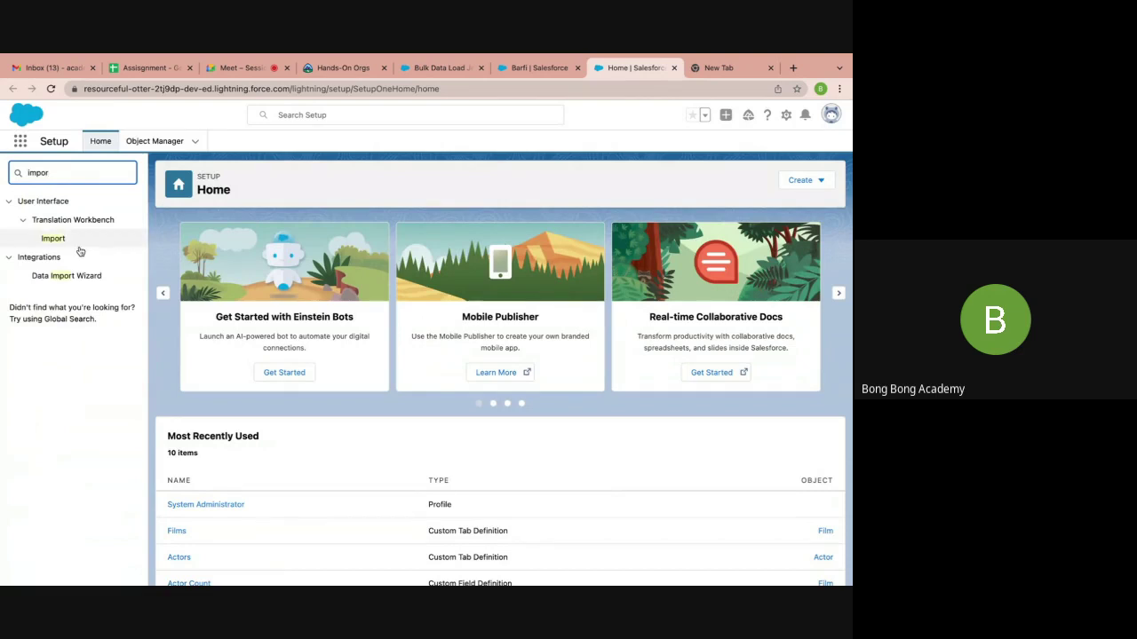
{"action": "left_click", "coordinate": [75, 276]}
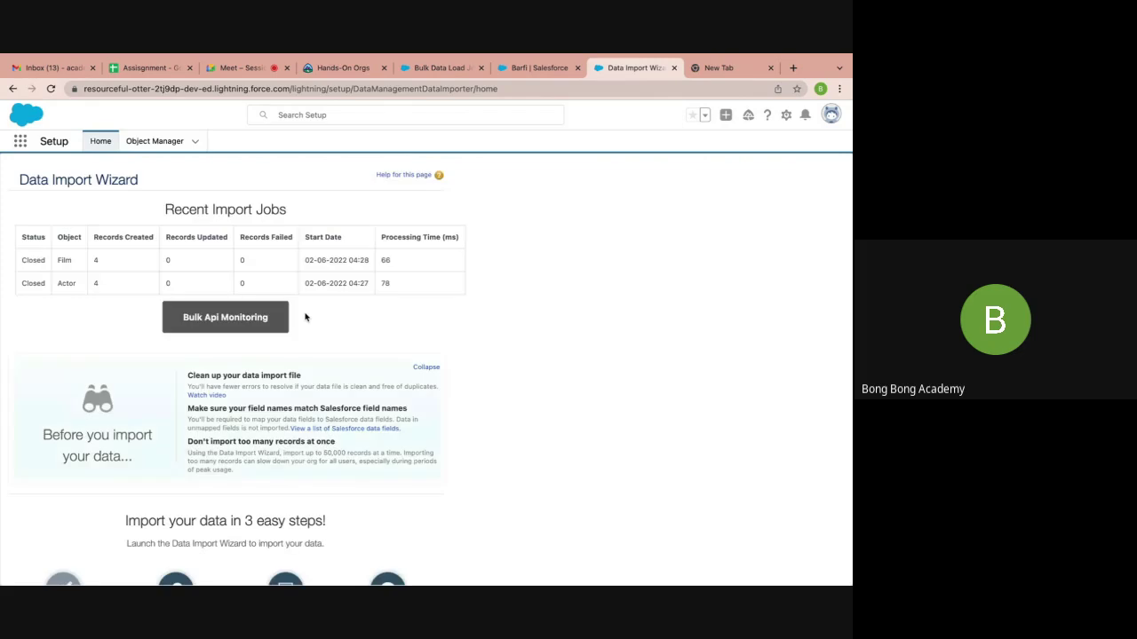
Launch the import wizard and choose the Actor Film custom object with the Add new records operation
{"action": "scroll", "coordinate": [238, 314], "scroll_direction": "down", "scroll_amount": 3}
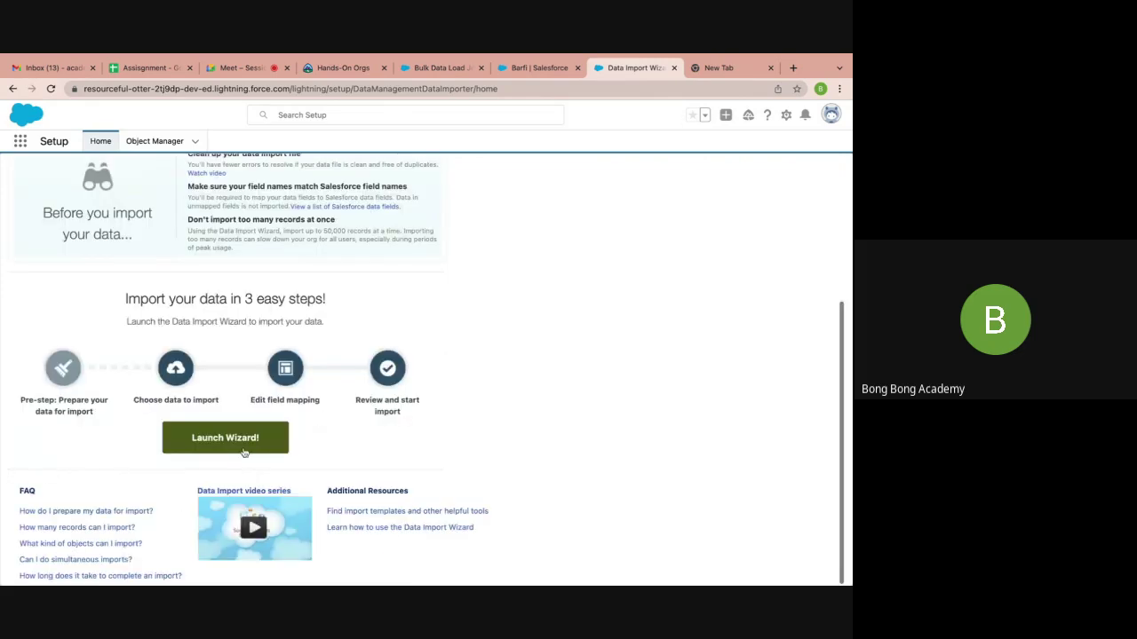
{"action": "left_click", "coordinate": [223, 436]}
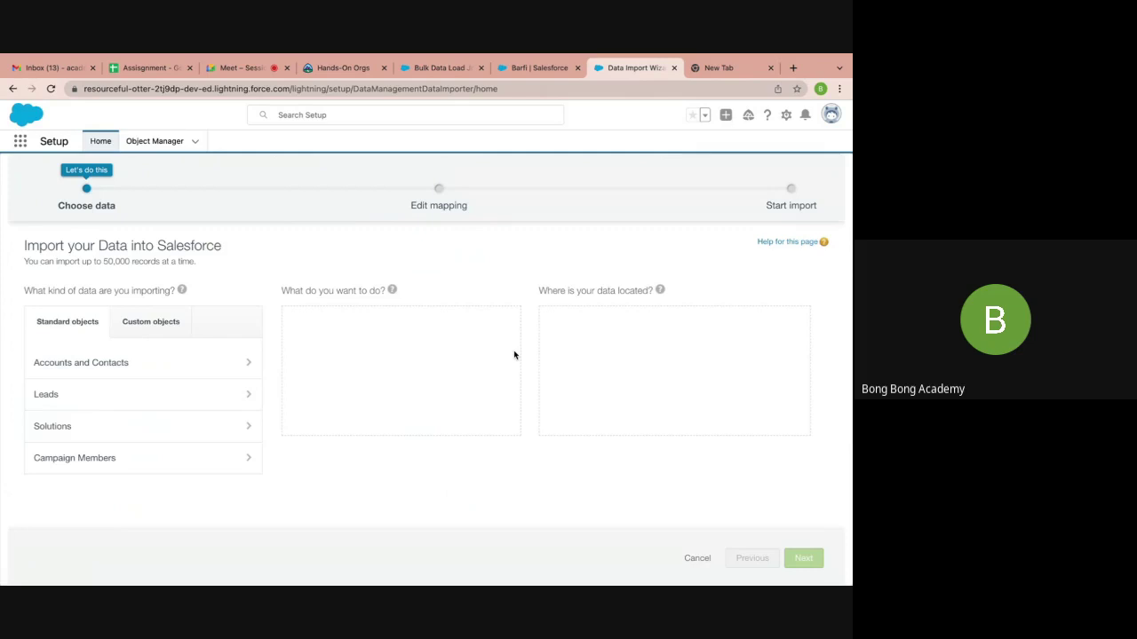
{"action": "left_click", "coordinate": [165, 321]}
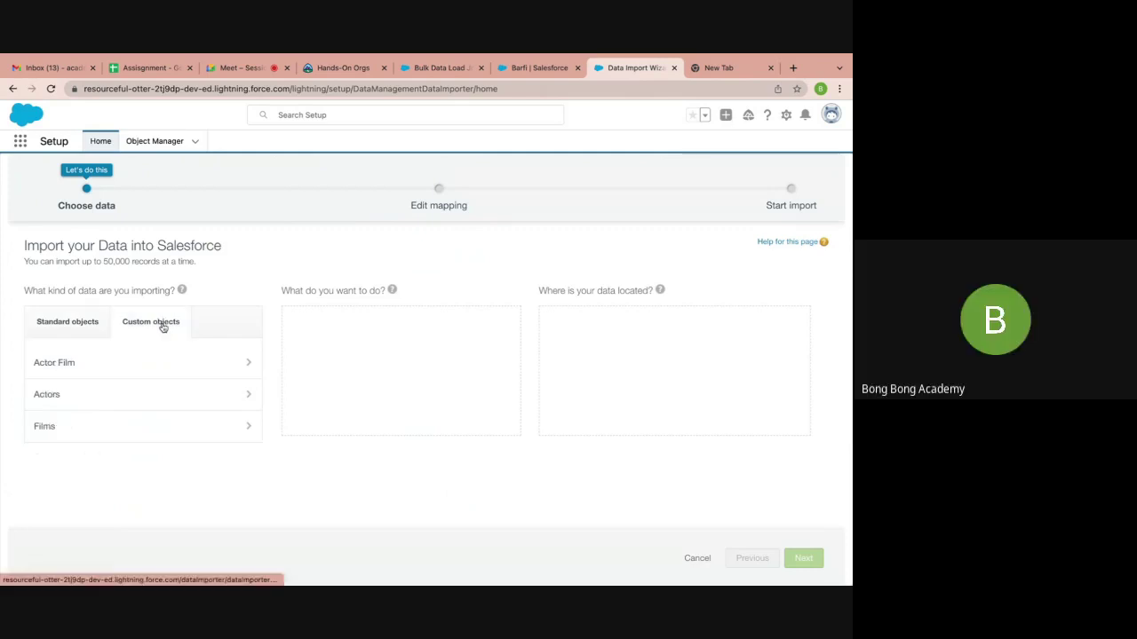
{"action": "left_click", "coordinate": [96, 368]}
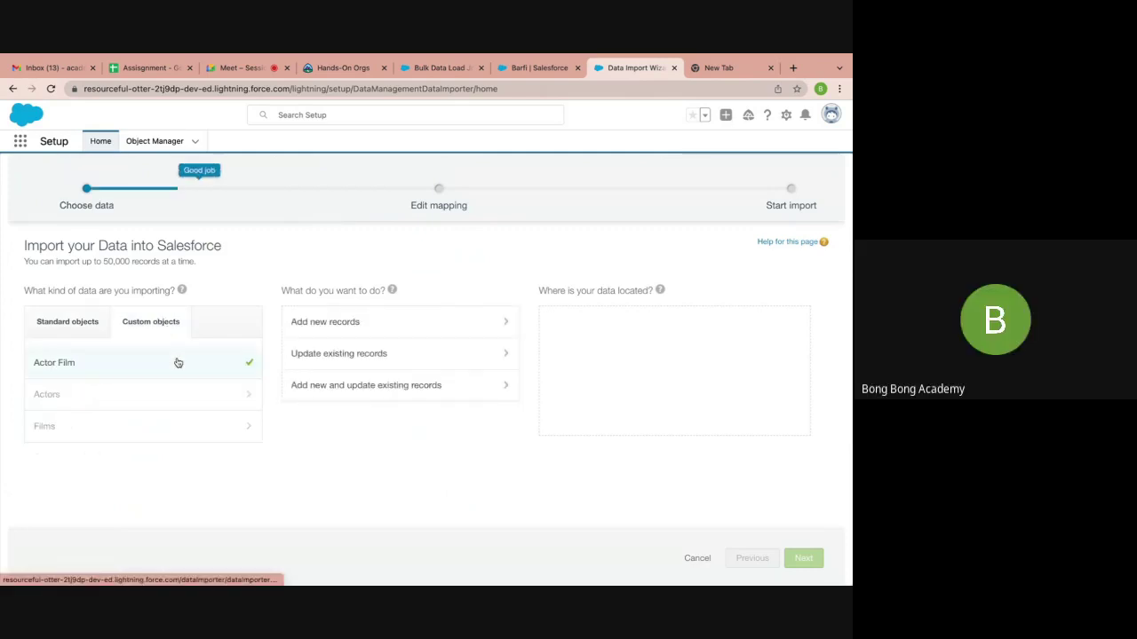
{"action": "left_click", "coordinate": [421, 333]}
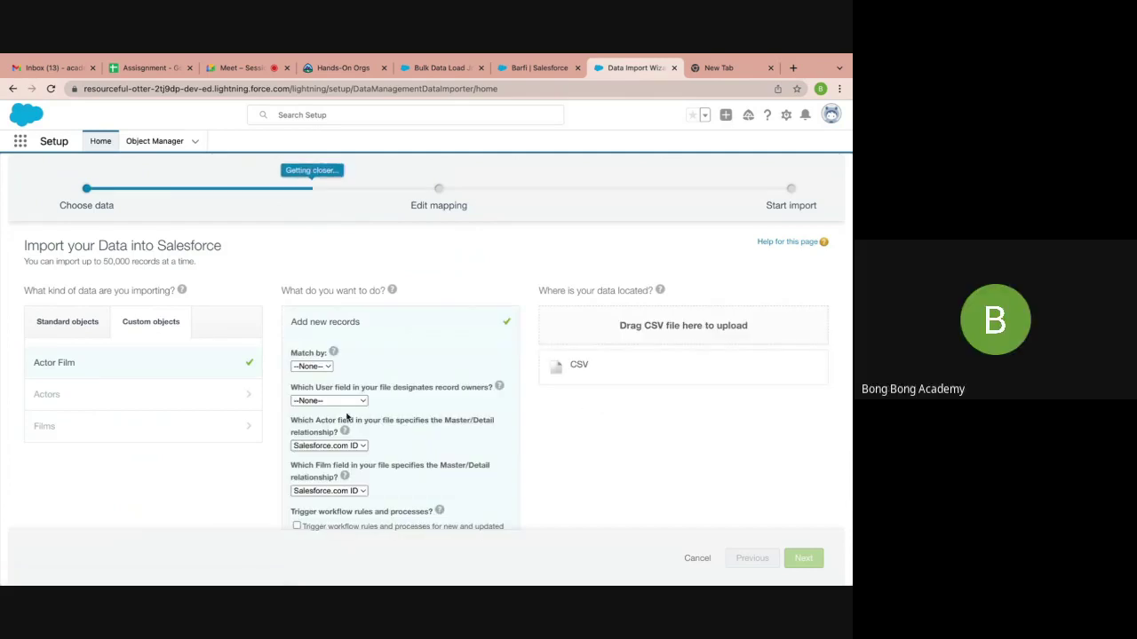
Set the Master/Detail relationship matching to Actor Name for the Actor field and Film Name for the Film field
{"action": "scroll", "coordinate": [373, 417], "scroll_direction": "down", "scroll_amount": 2}
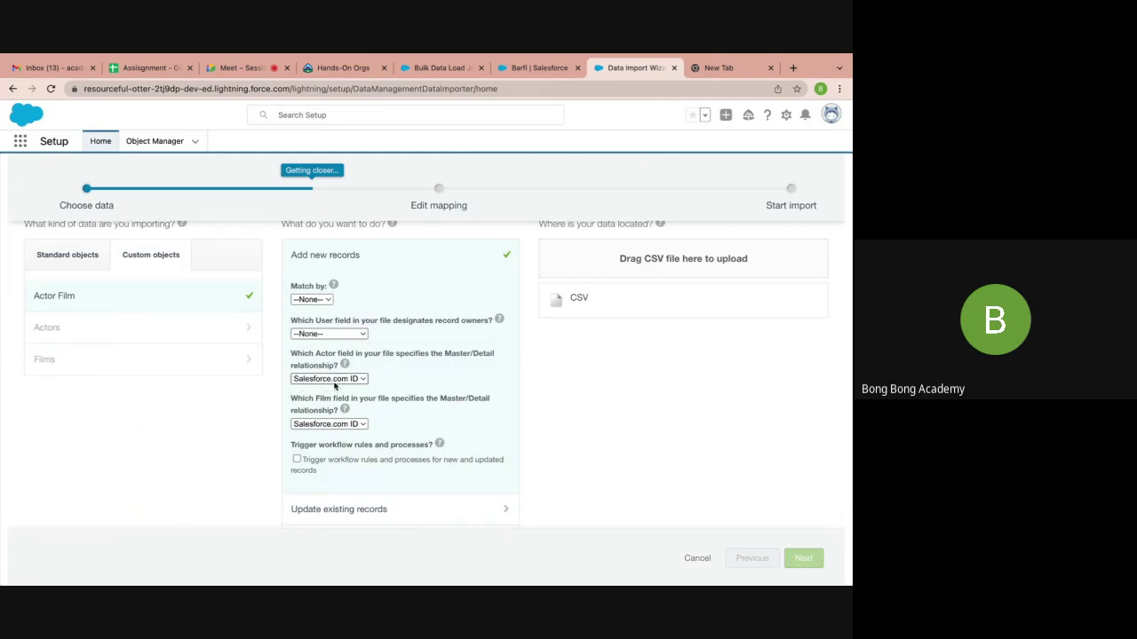
{"action": "left_click", "coordinate": [330, 380]}
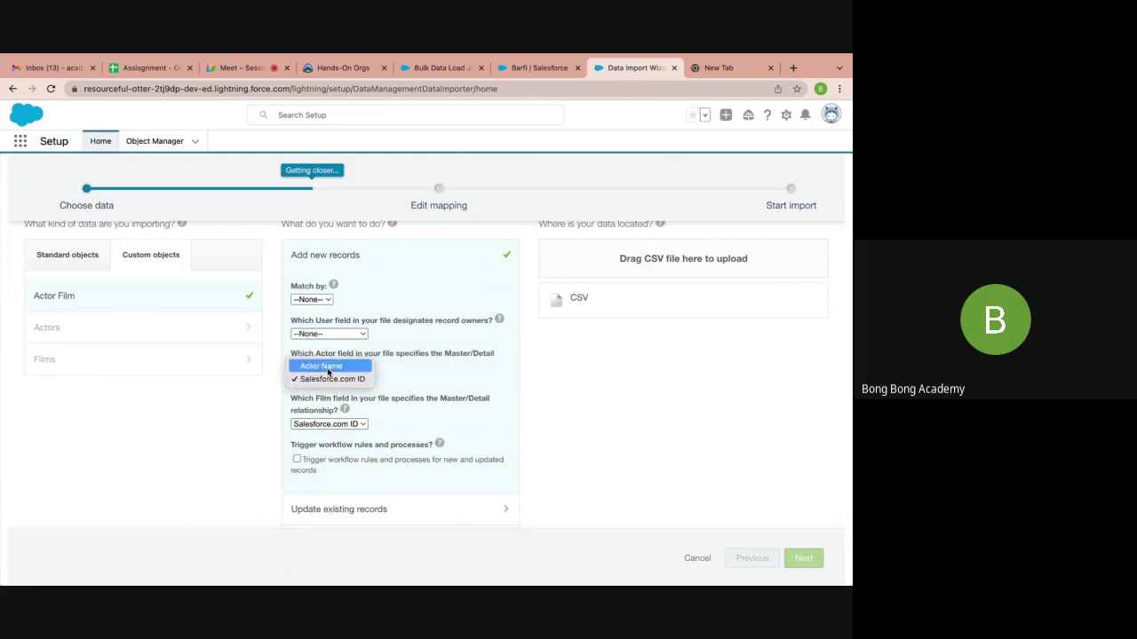
{"action": "left_click", "coordinate": [321, 366]}
{"action": "left_click", "coordinate": [332, 424]}
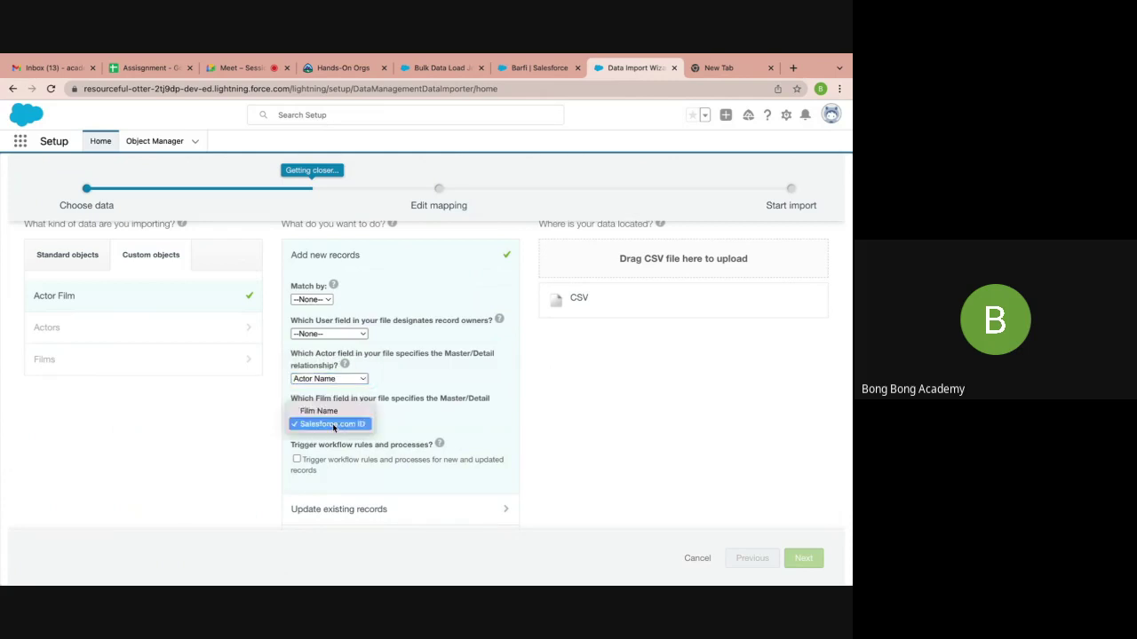
{"action": "left_click", "coordinate": [327, 411]}
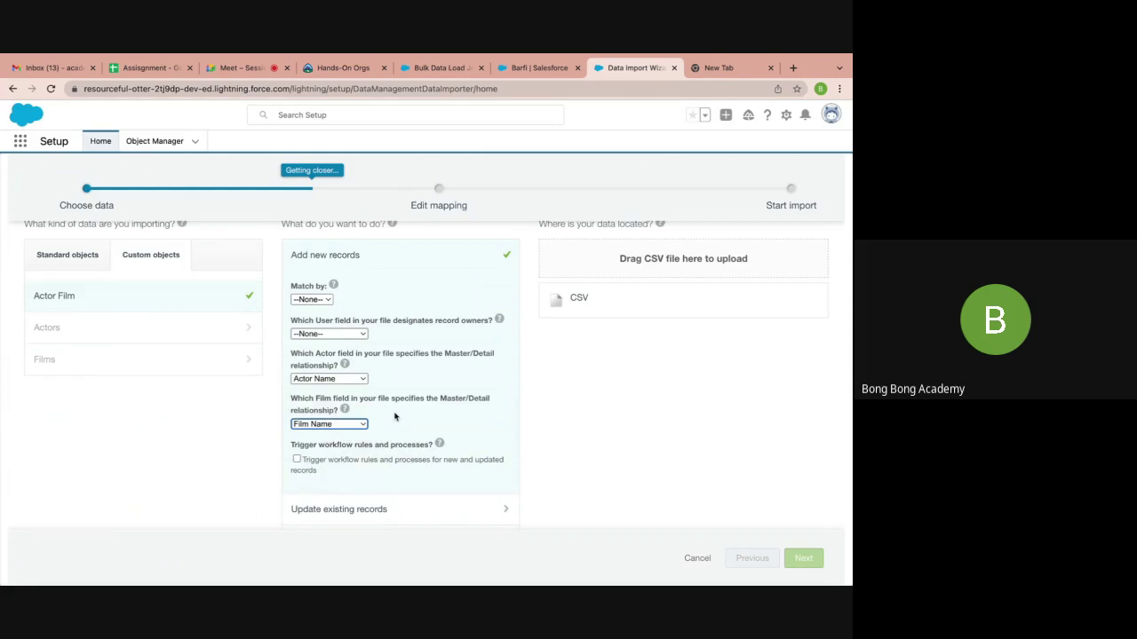
Choose Actor Film.csv from the Desktop as the CSV source and proceed to the field mapping
{"action": "left_click", "coordinate": [622, 304]}
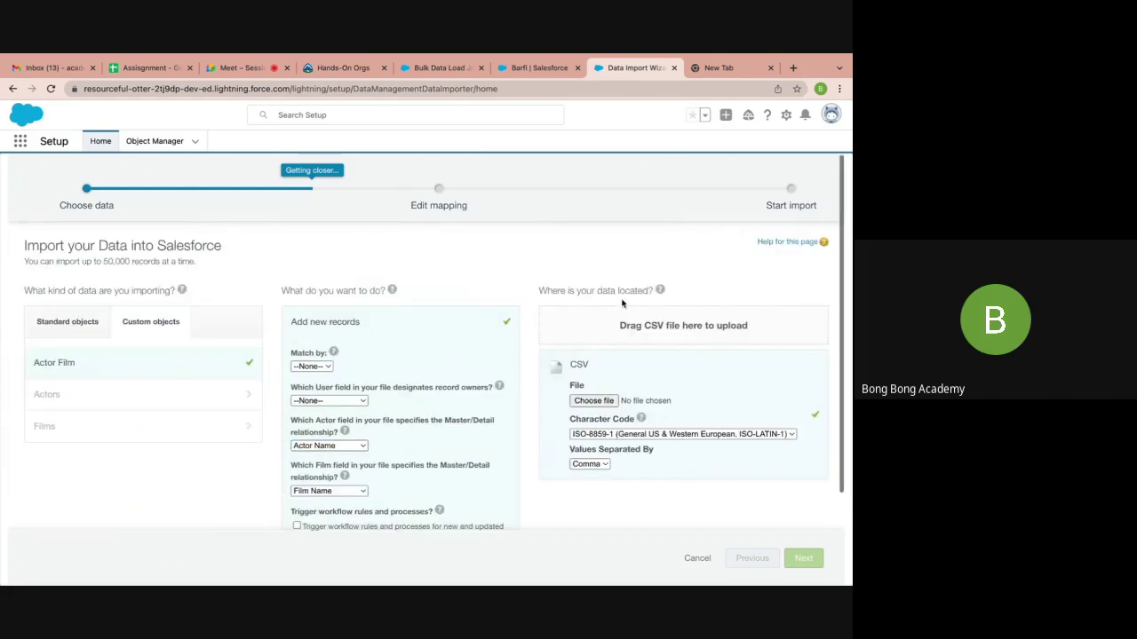
{"action": "scroll", "coordinate": [611, 387], "scroll_direction": "down", "scroll_amount": 1}
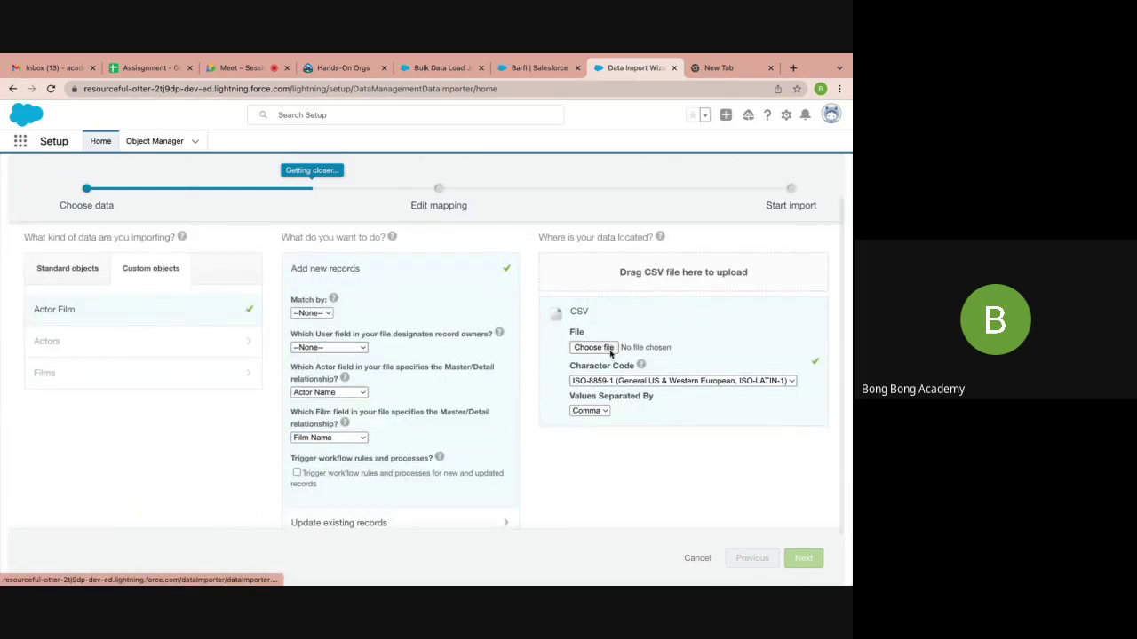
{"action": "left_click", "coordinate": [593, 347]}
{"action": "left_click", "coordinate": [340, 251]}
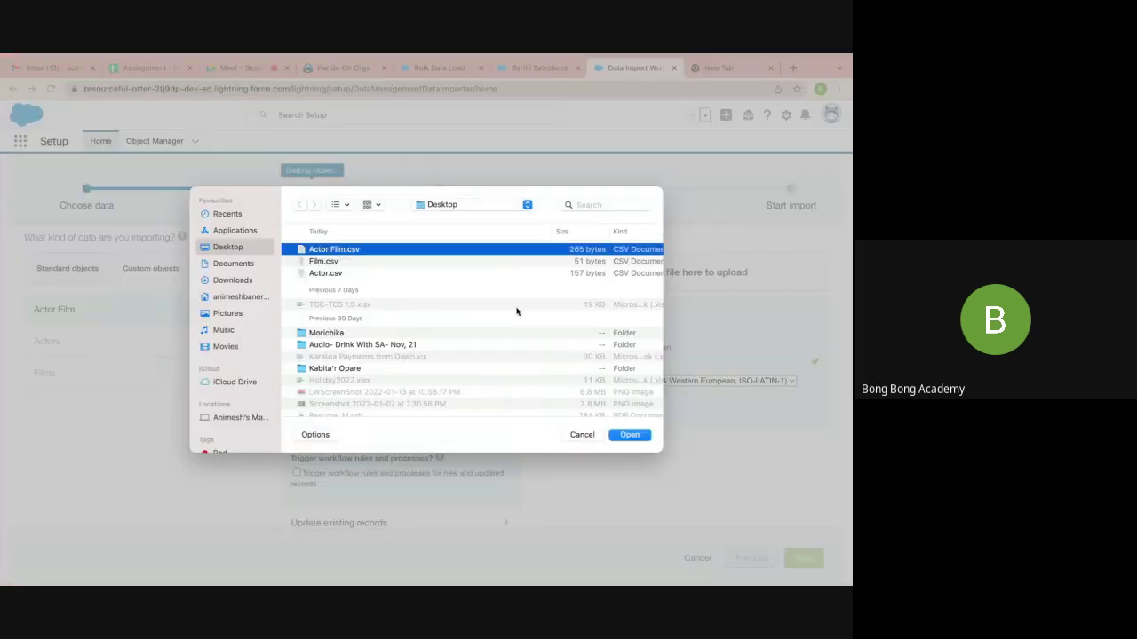
{"action": "left_click", "coordinate": [629, 435]}
{"action": "left_click", "coordinate": [802, 556]}
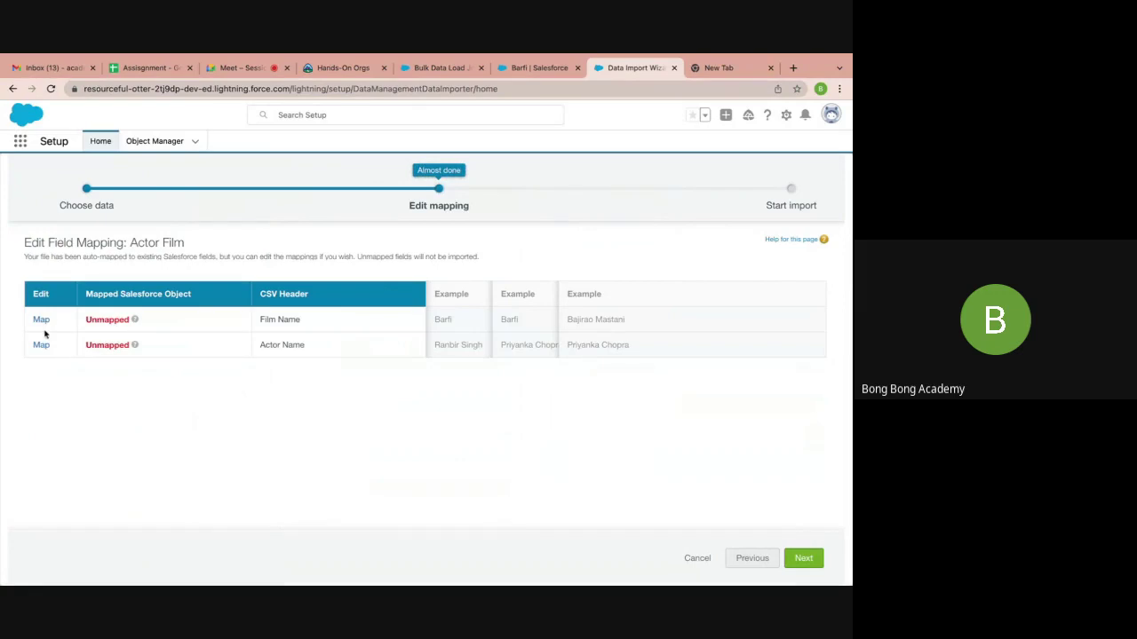
Map the CSV header Film Name to the Film field and Actor Name to the Actor field
{"action": "left_click", "coordinate": [40, 320]}
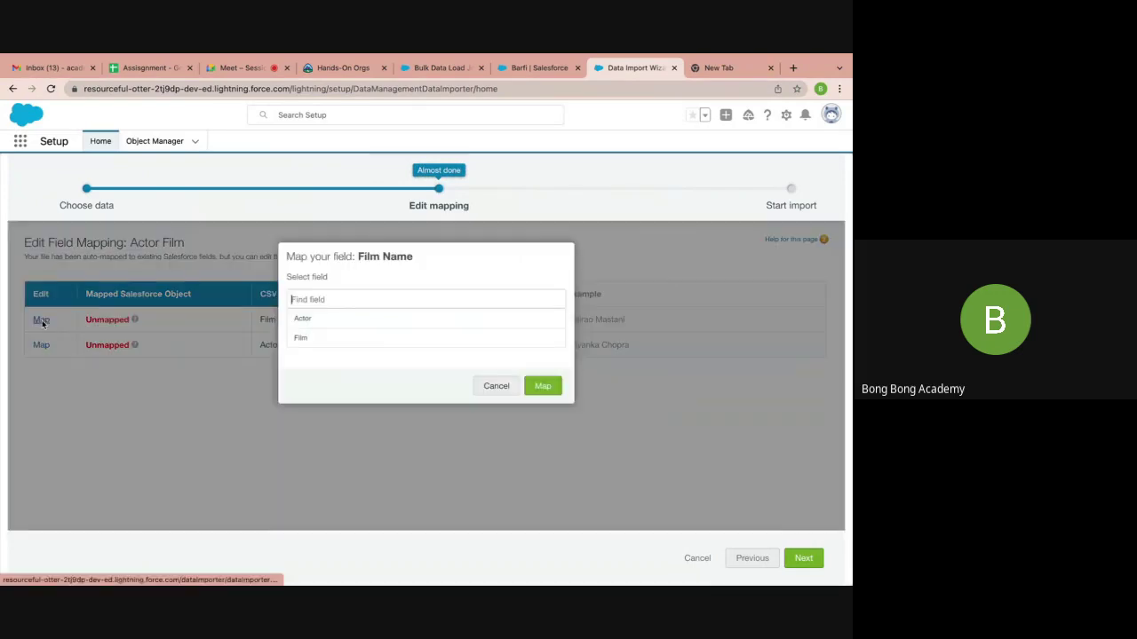
{"action": "left_click", "coordinate": [311, 339]}
{"action": "left_click", "coordinate": [543, 389]}
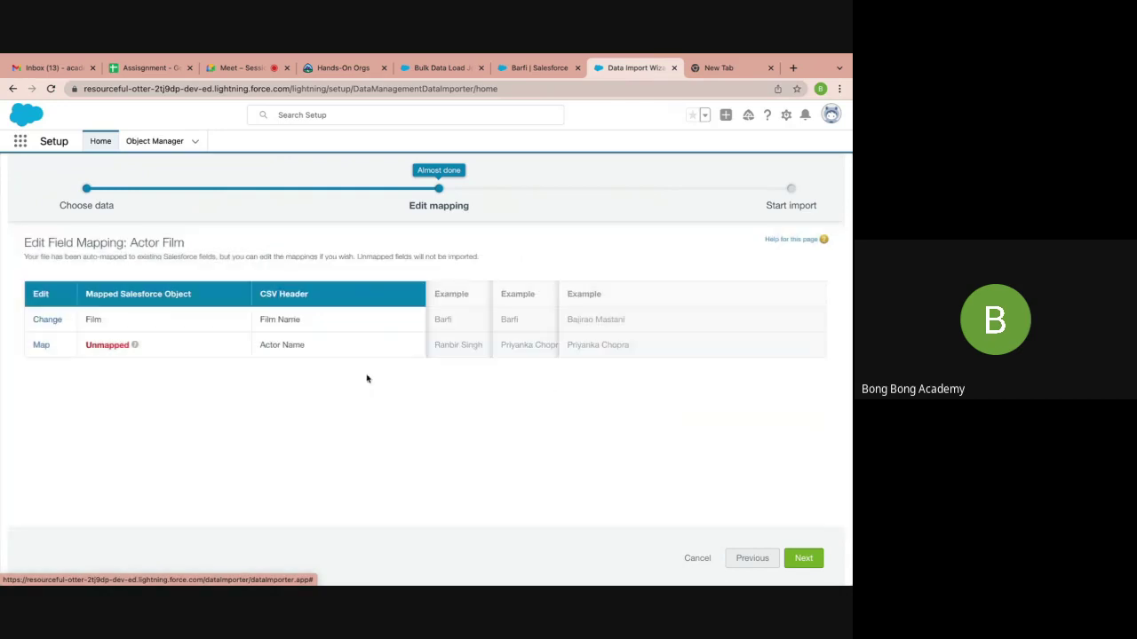
{"action": "left_click", "coordinate": [40, 346]}
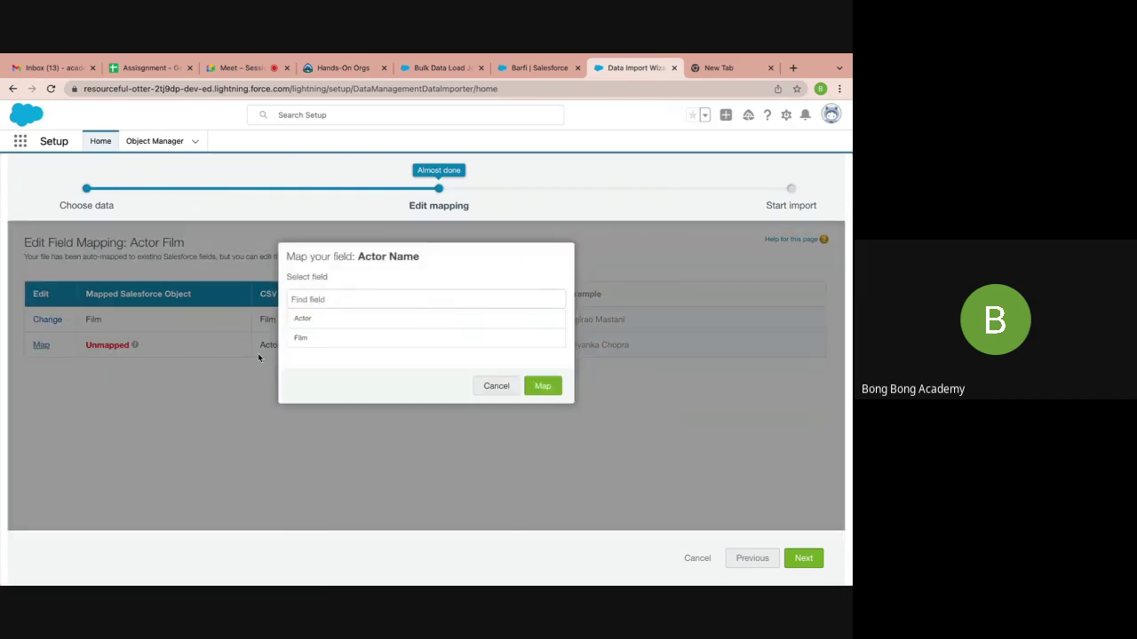
{"action": "left_click", "coordinate": [302, 324]}
{"action": "left_click", "coordinate": [542, 389]}
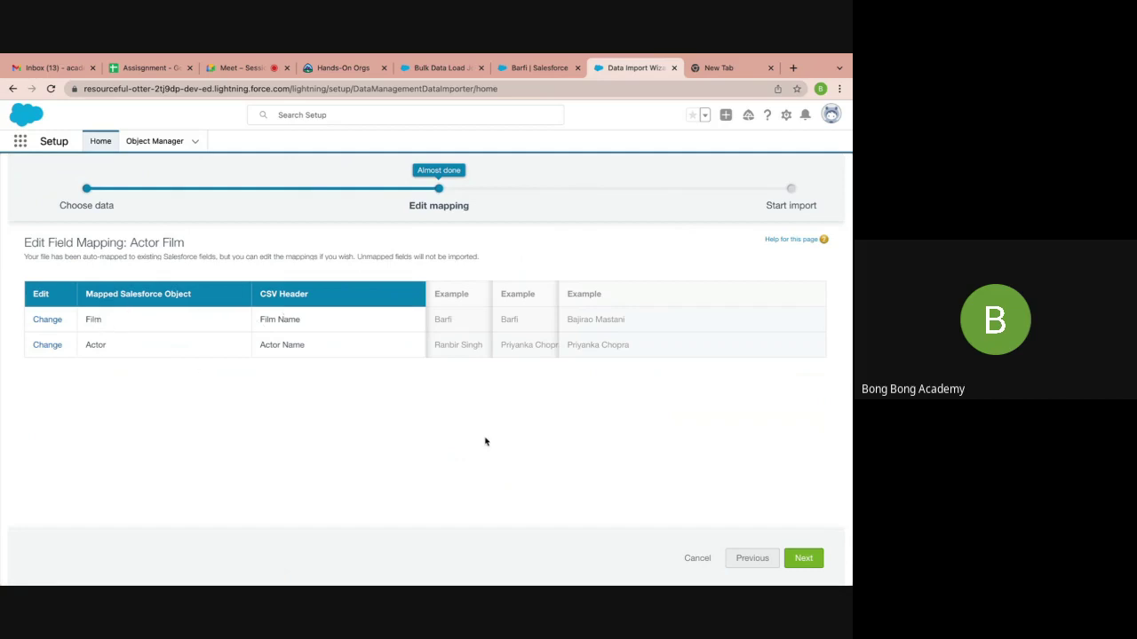
Proceed to the review, start the Actor Film import and open its Bulk Data Load Job page
{"action": "left_click", "coordinate": [803, 557]}
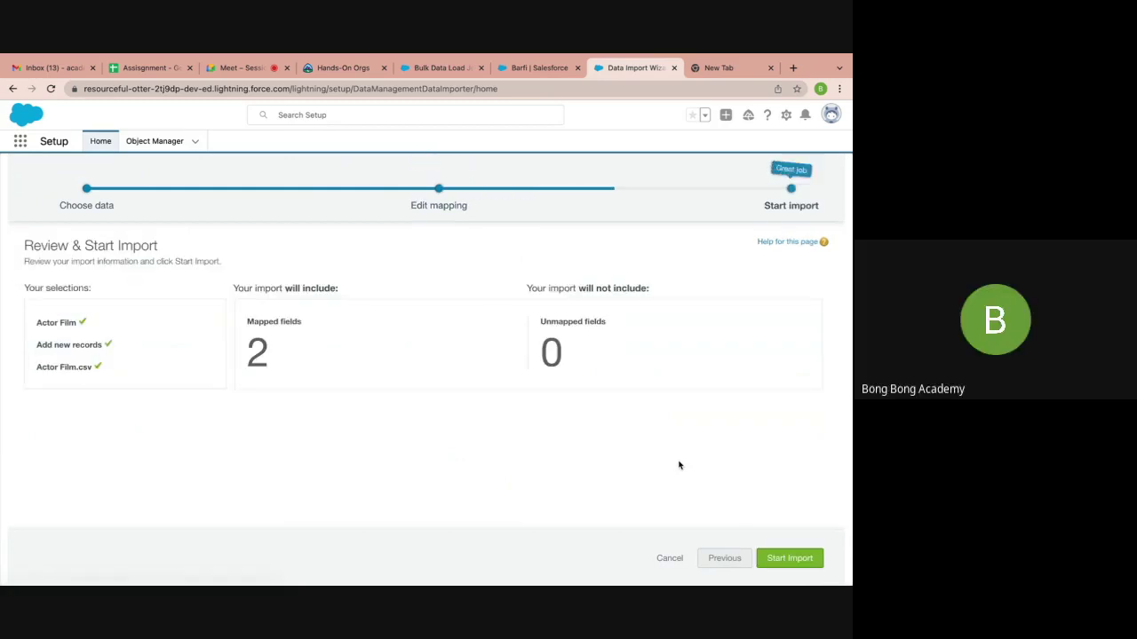
{"action": "left_click", "coordinate": [789, 558]}
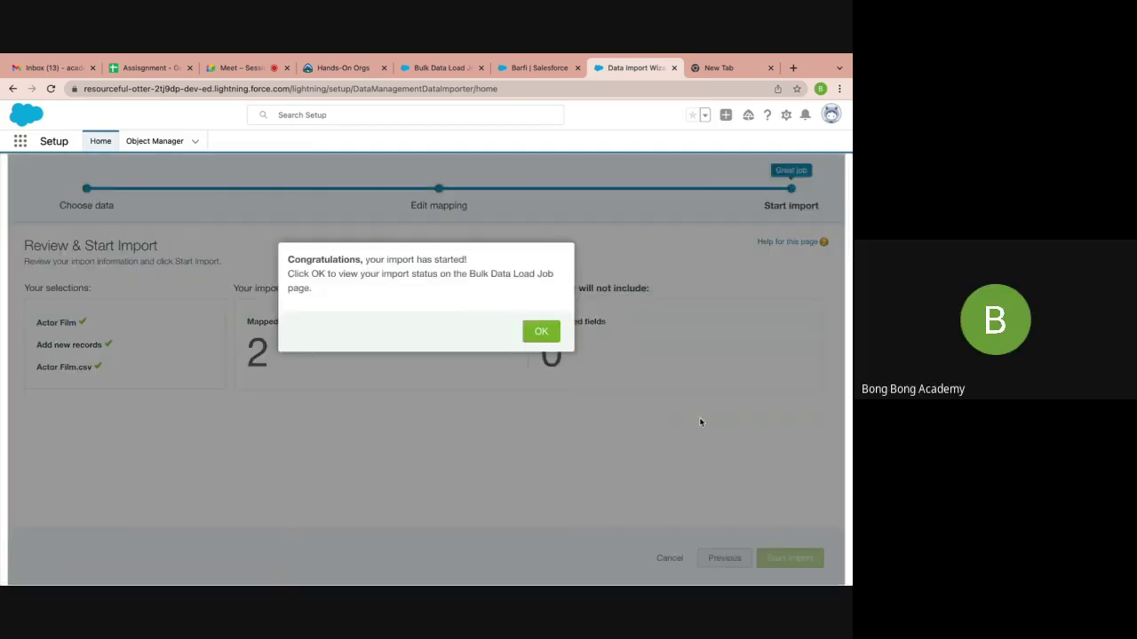
{"action": "left_click", "coordinate": [538, 332]}
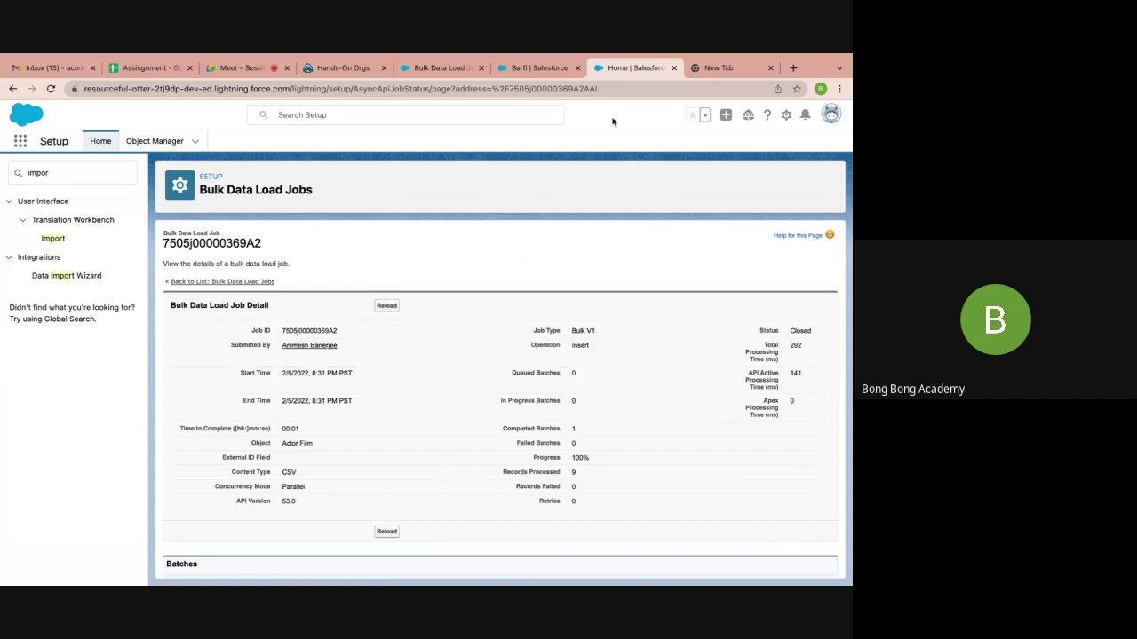
Reload the Media Industry app and show the All list view of Actors to check the film counts
{"action": "left_click", "coordinate": [546, 69]}
{"action": "left_click", "coordinate": [51, 89]}
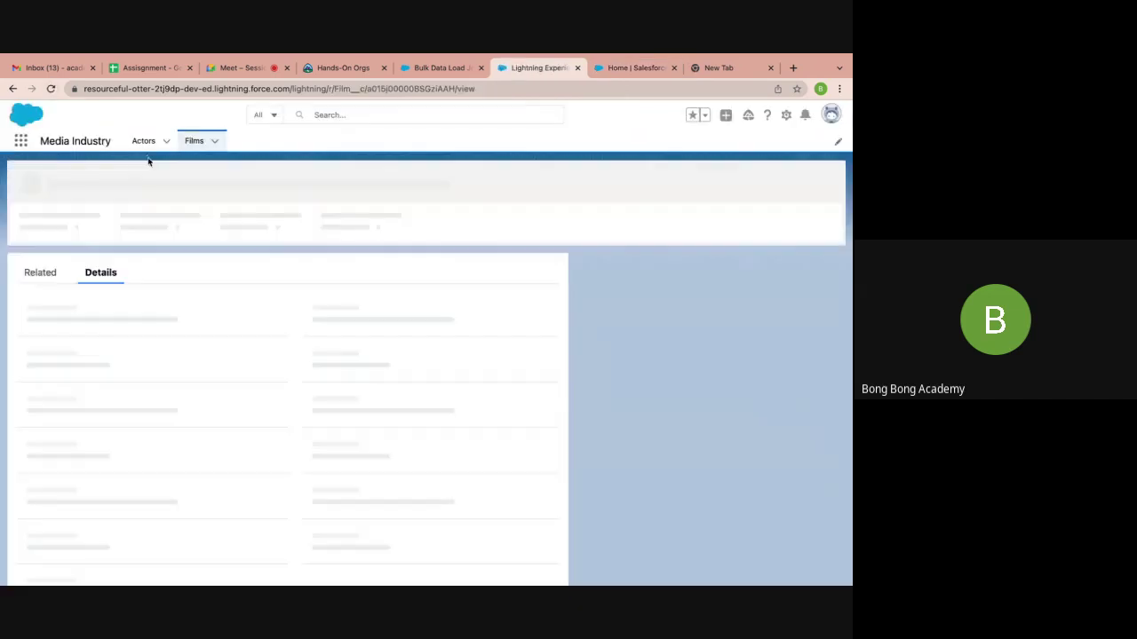
{"action": "left_click", "coordinate": [145, 141]}
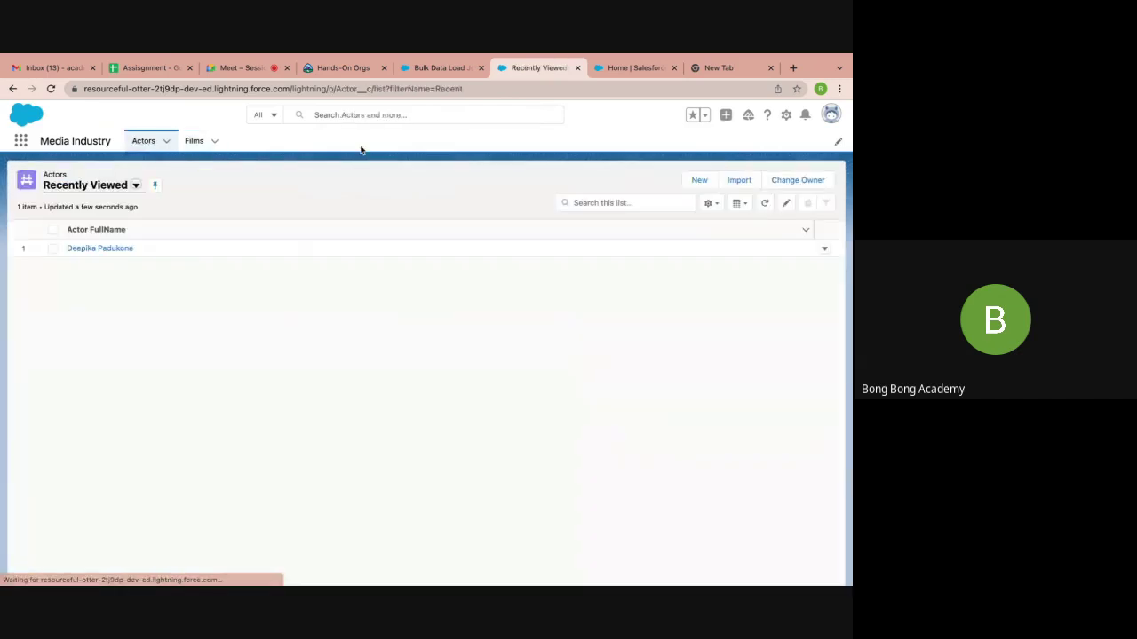
{"action": "left_click", "coordinate": [136, 186]}
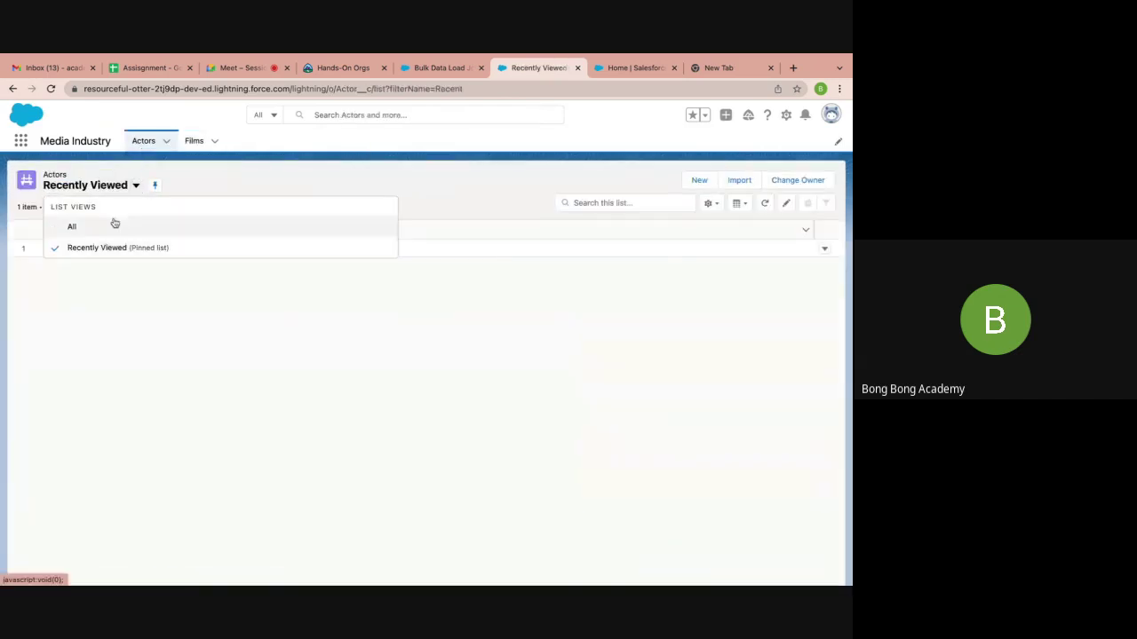
{"action": "left_click", "coordinate": [113, 224]}
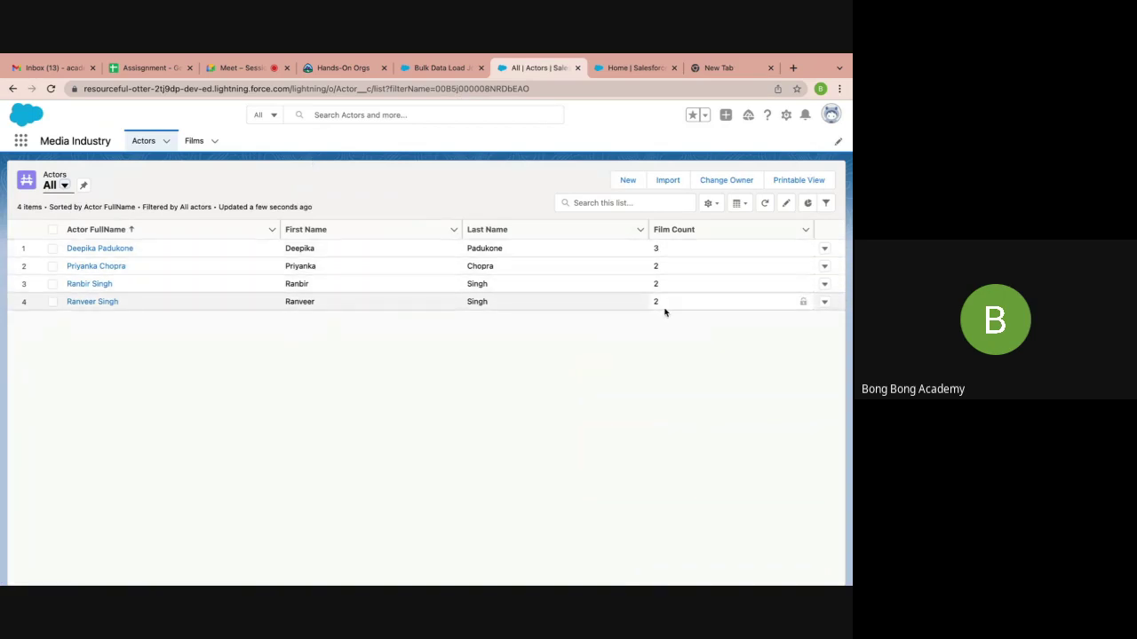
Show the All list view of Films and view the related Actor Film records of Bajirao Mastani
{"action": "left_click", "coordinate": [194, 141]}
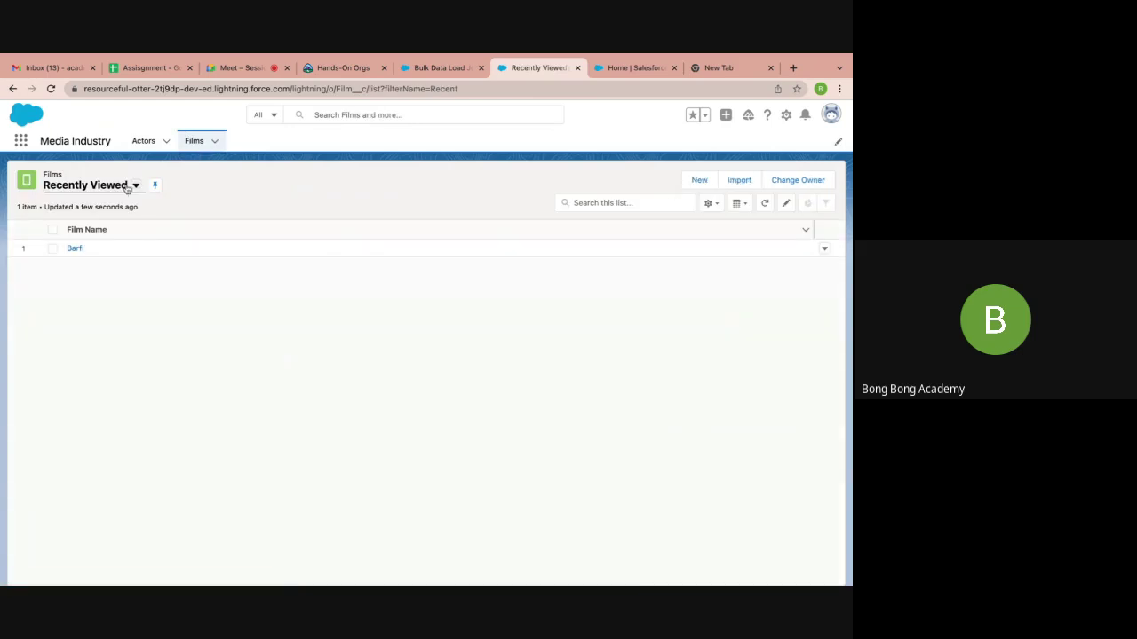
{"action": "left_click", "coordinate": [129, 186]}
{"action": "left_click", "coordinate": [106, 222]}
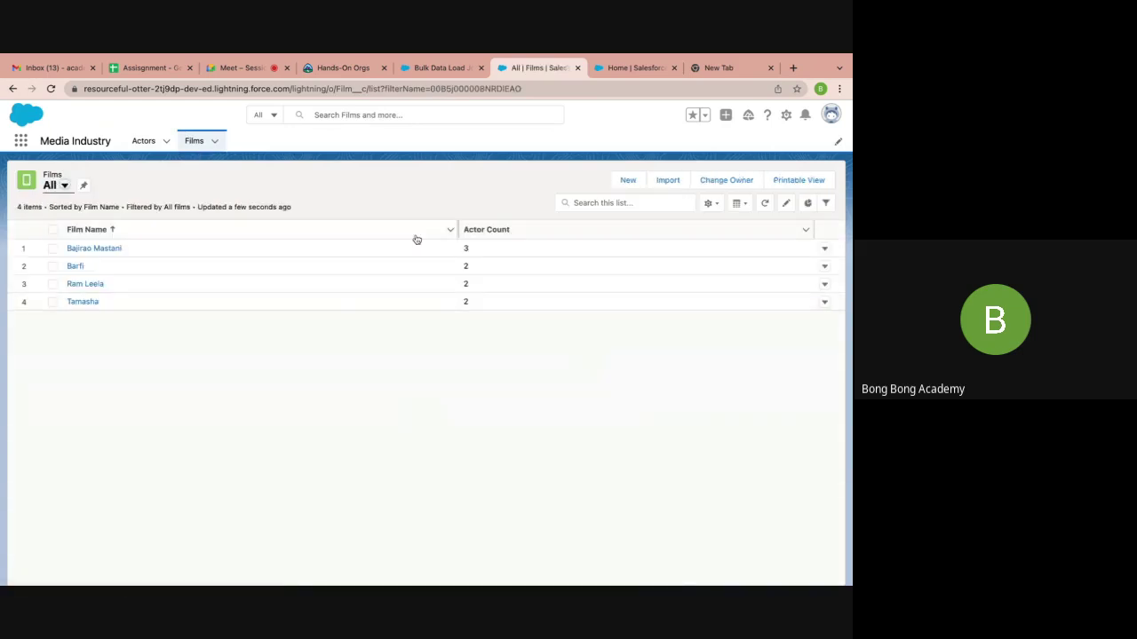
{"action": "left_click", "coordinate": [94, 249]}
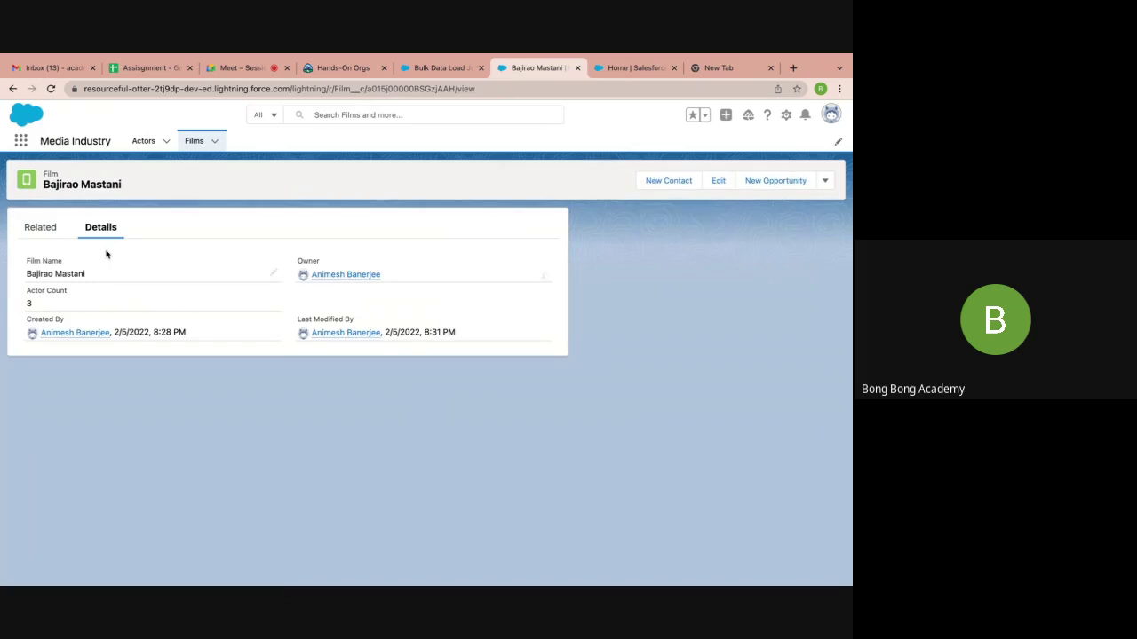
{"action": "left_click", "coordinate": [40, 228]}
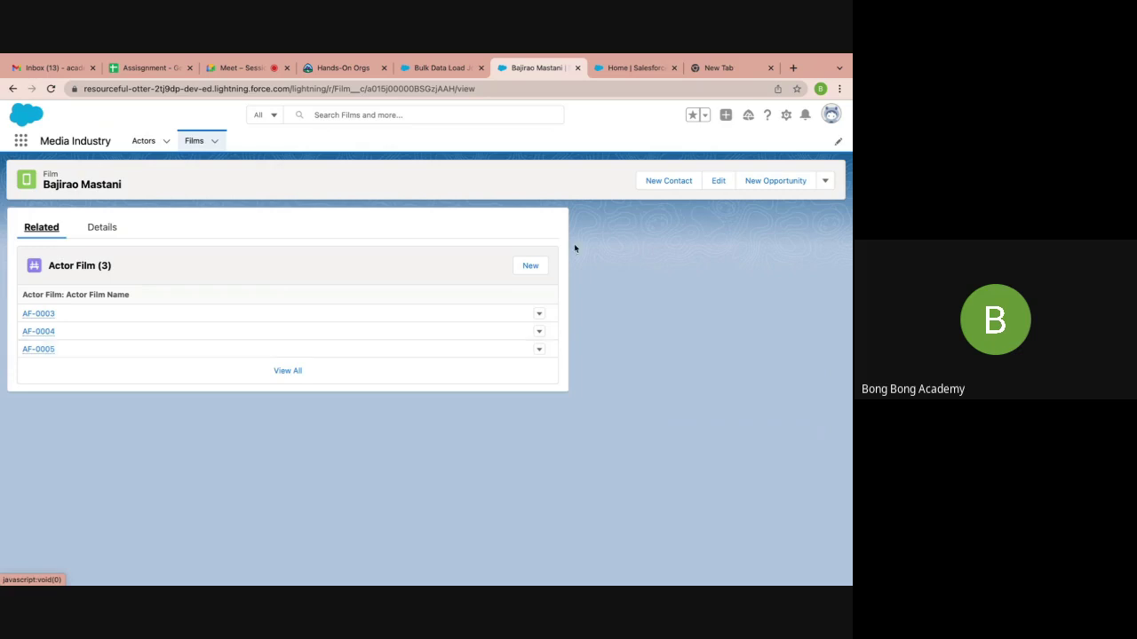
Return to Setup, find the Film object in Object Manager by searching "film", and open its Film Layout page layout
{"action": "left_click", "coordinate": [632, 75]}
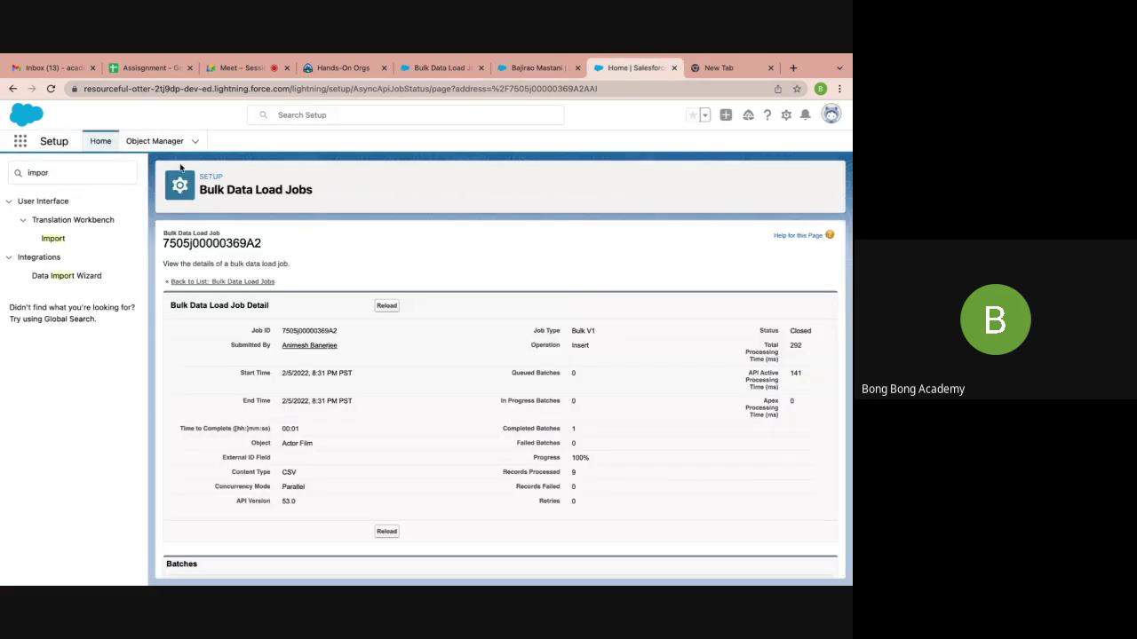
{"action": "left_click", "coordinate": [155, 141]}
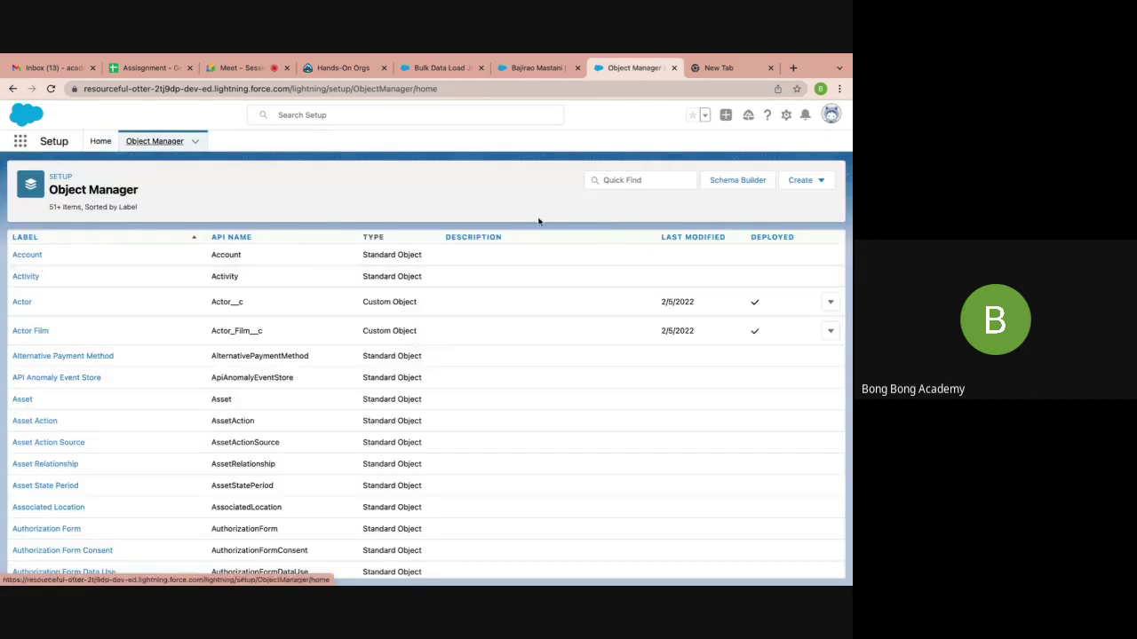
{"action": "left_click", "coordinate": [635, 179]}
{"action": "type", "text": "film"}
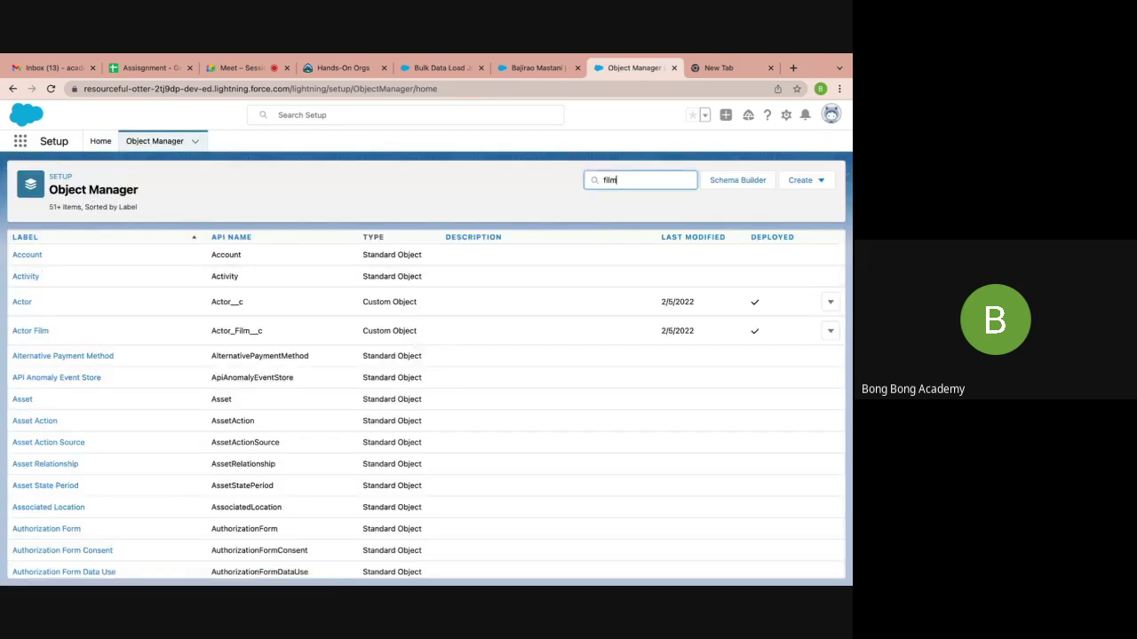
{"action": "left_click", "coordinate": [17, 287]}
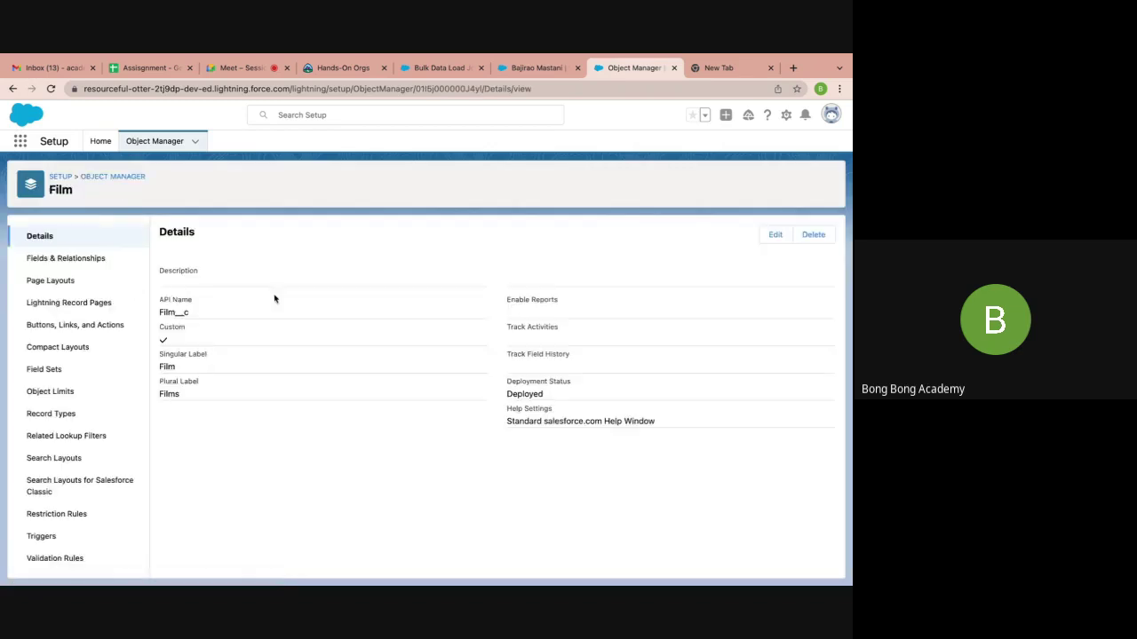
{"action": "left_click", "coordinate": [55, 281]}
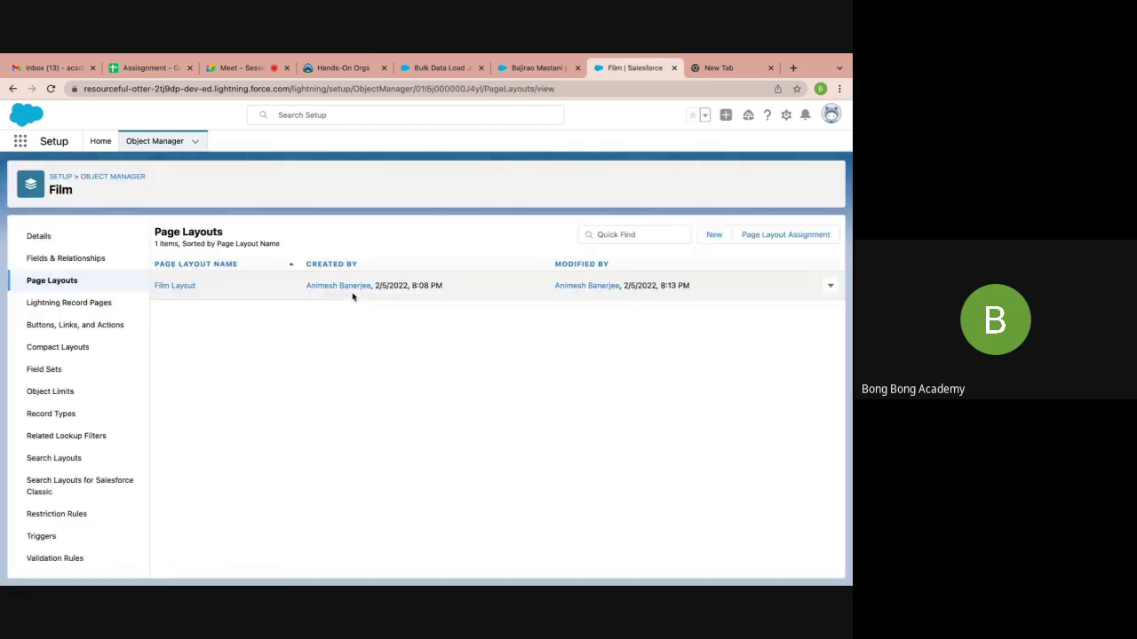
{"action": "left_click", "coordinate": [185, 286]}
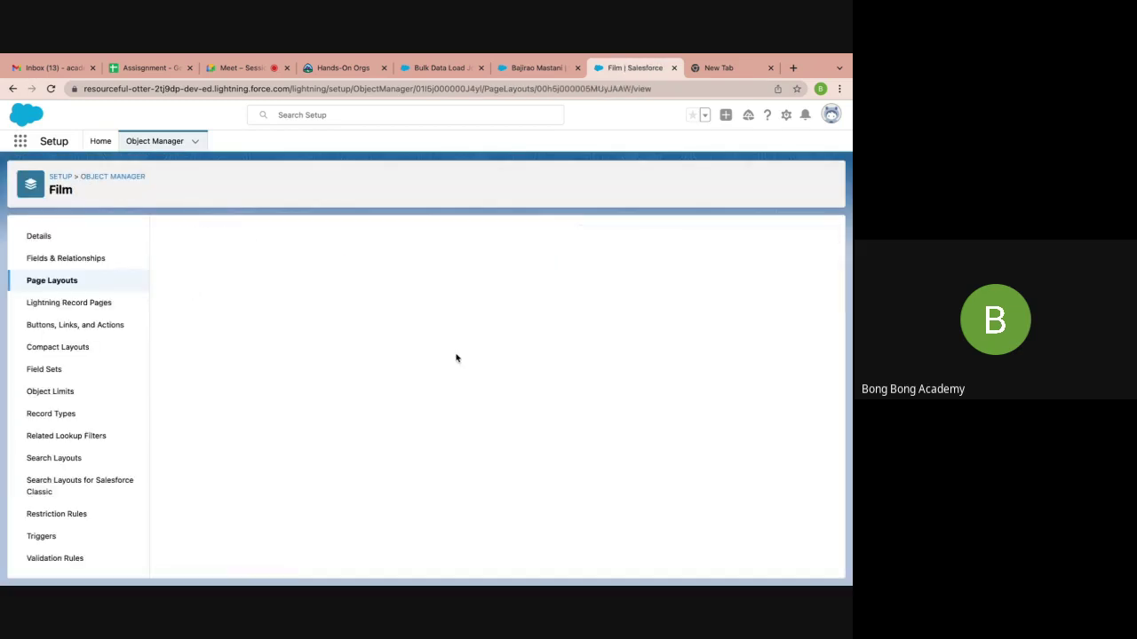
Open the Actor Film related list's properties in the layout and remove Actor Film: Actor Film Name from the selected fields
{"action": "scroll", "coordinate": [456, 357], "scroll_direction": "down", "scroll_amount": 5}
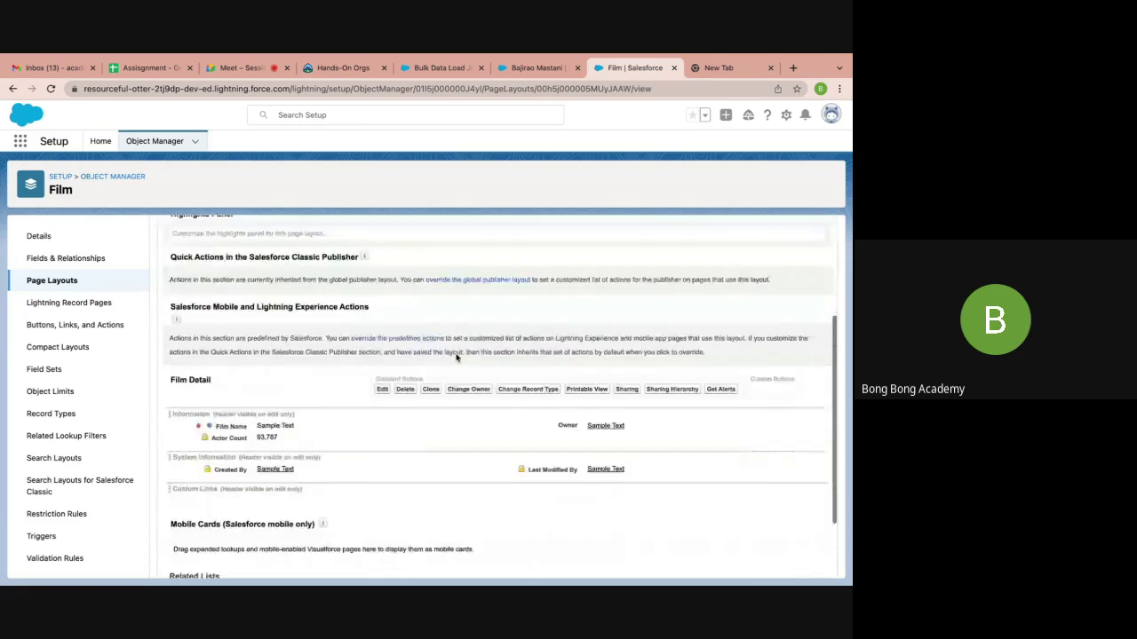
{"action": "scroll", "coordinate": [456, 358], "scroll_direction": "up", "scroll_amount": 1}
{"action": "scroll", "coordinate": [456, 357], "scroll_direction": "down", "scroll_amount": 1}
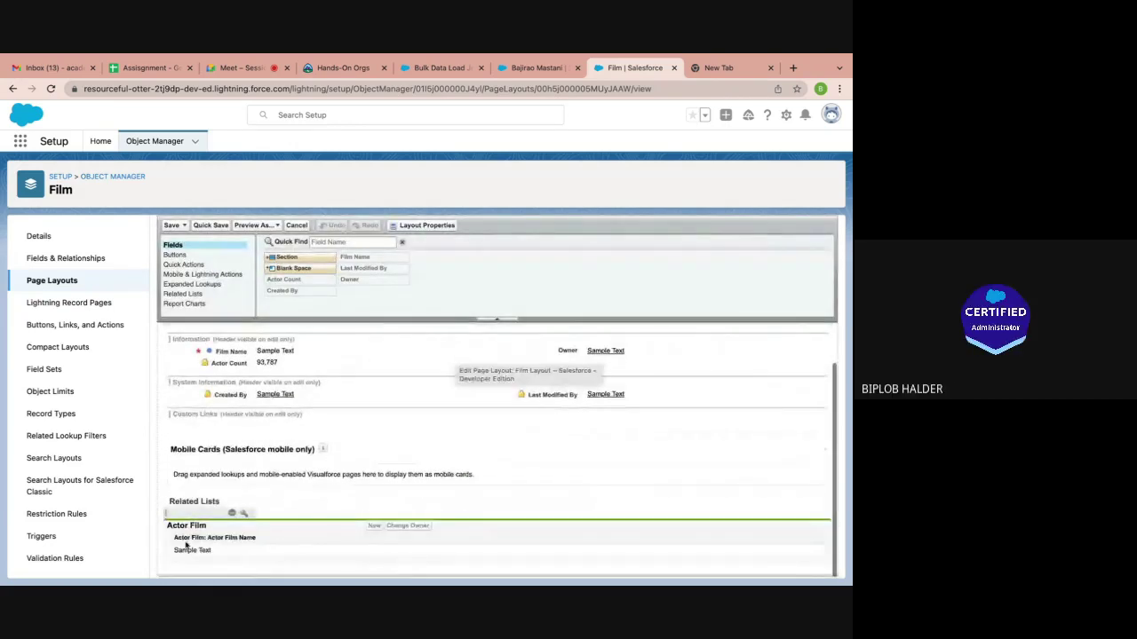
{"action": "left_click", "coordinate": [245, 517]}
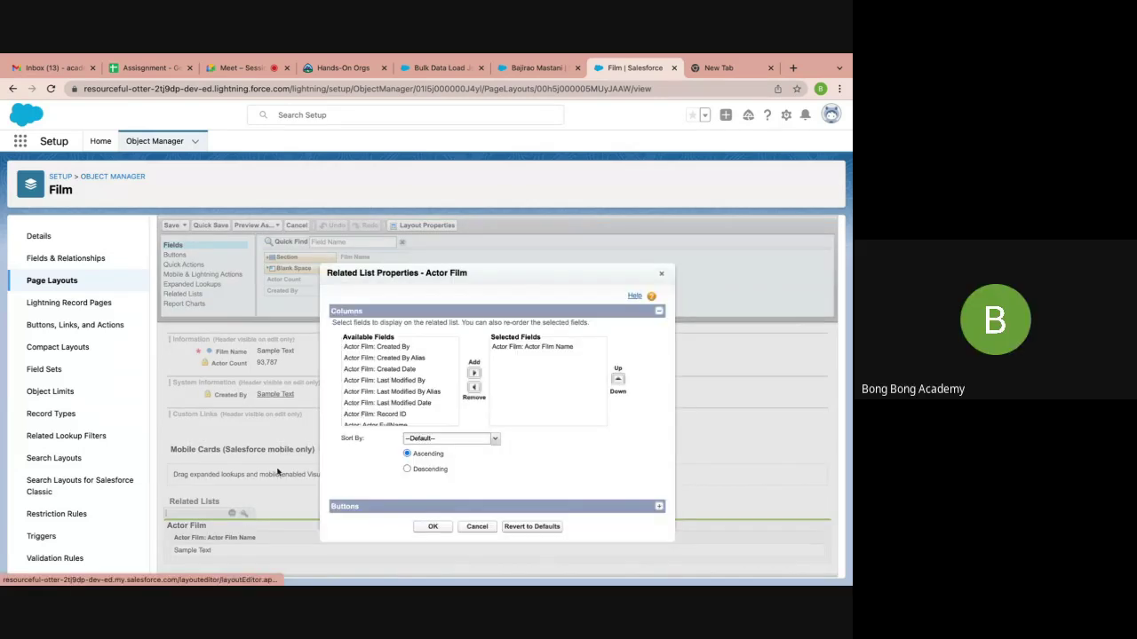
{"action": "scroll", "coordinate": [456, 477], "scroll_direction": "down", "scroll_amount": 1}
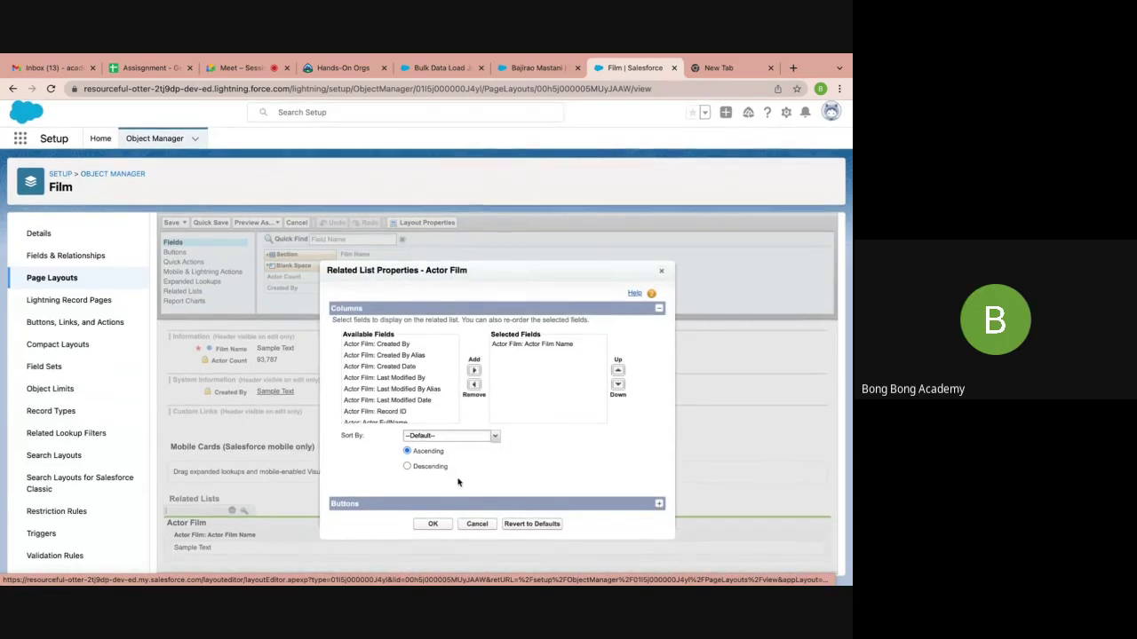
{"action": "scroll", "coordinate": [530, 466], "scroll_direction": "up", "scroll_amount": 1}
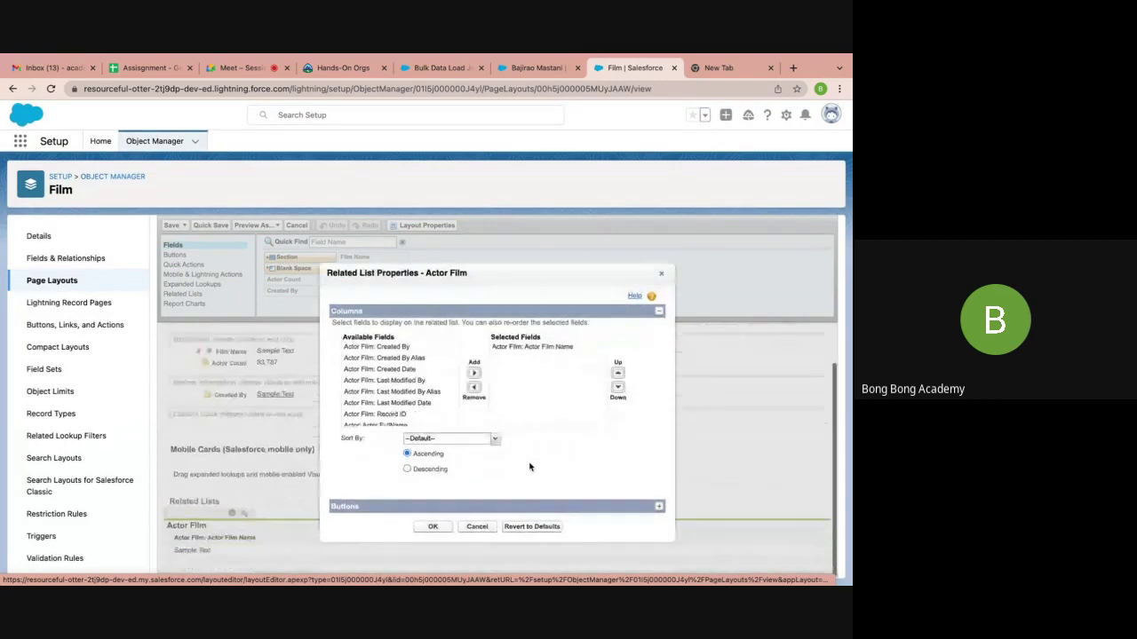
{"action": "left_click", "coordinate": [515, 349]}
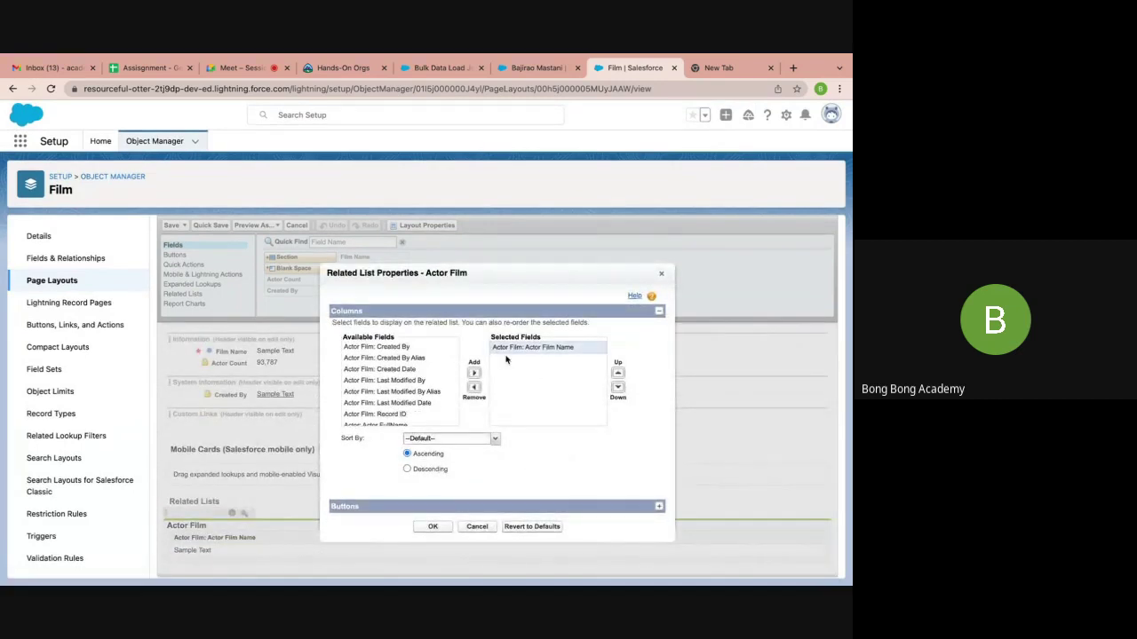
{"action": "left_click", "coordinate": [474, 390]}
{"action": "scroll", "coordinate": [380, 384], "scroll_direction": "down", "scroll_amount": 2}
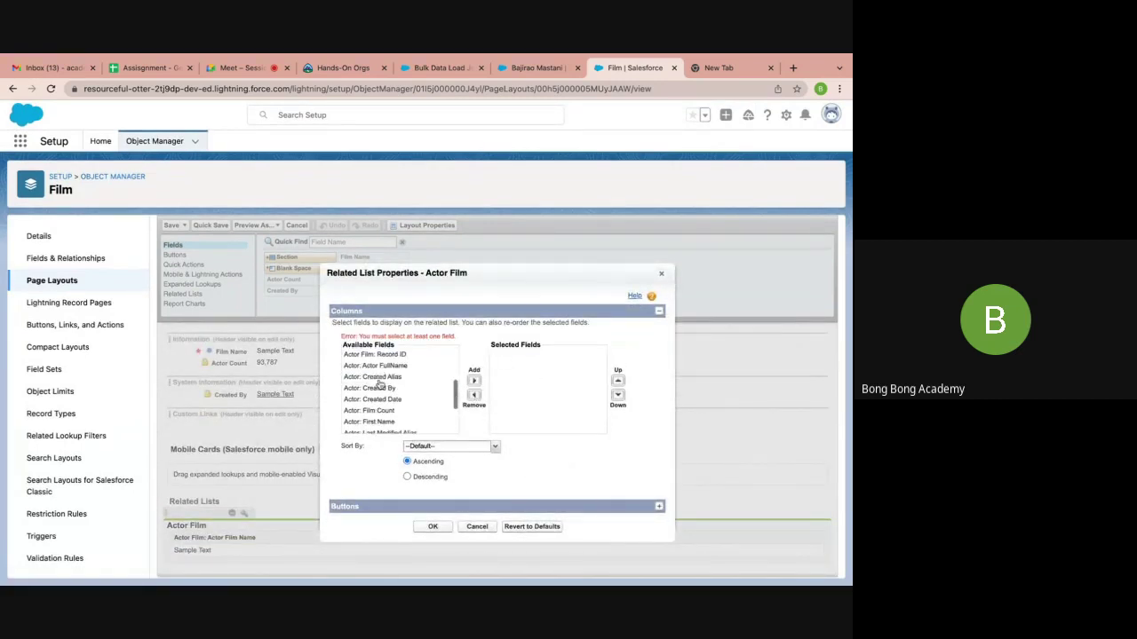
{"action": "scroll", "coordinate": [379, 384], "scroll_direction": "down", "scroll_amount": 3}
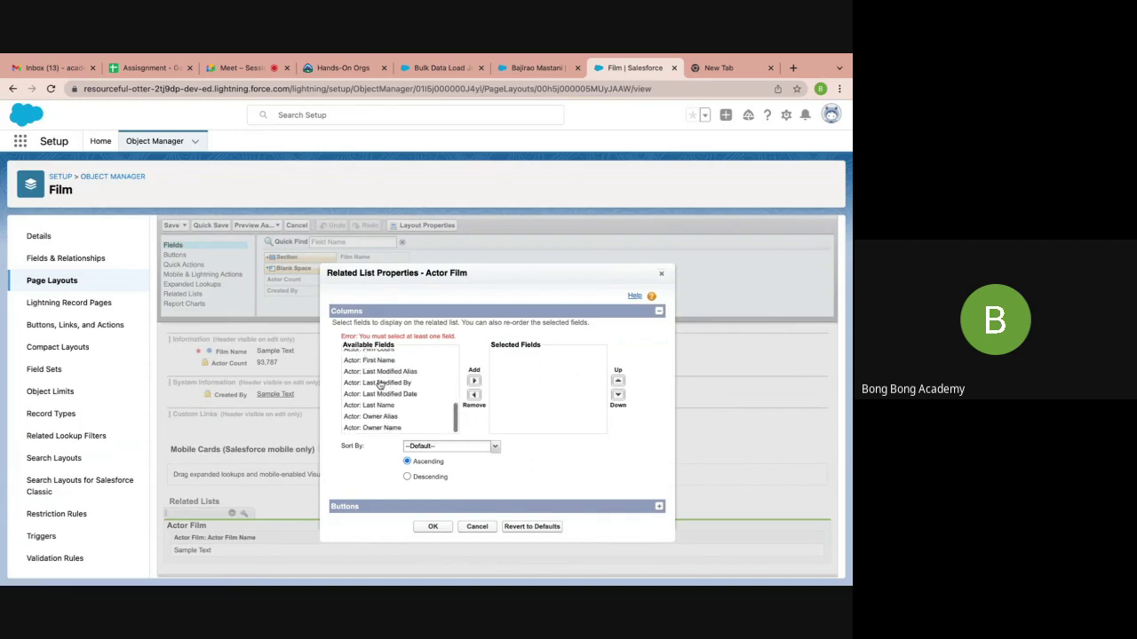
{"action": "scroll", "coordinate": [380, 384], "scroll_direction": "up", "scroll_amount": 3}
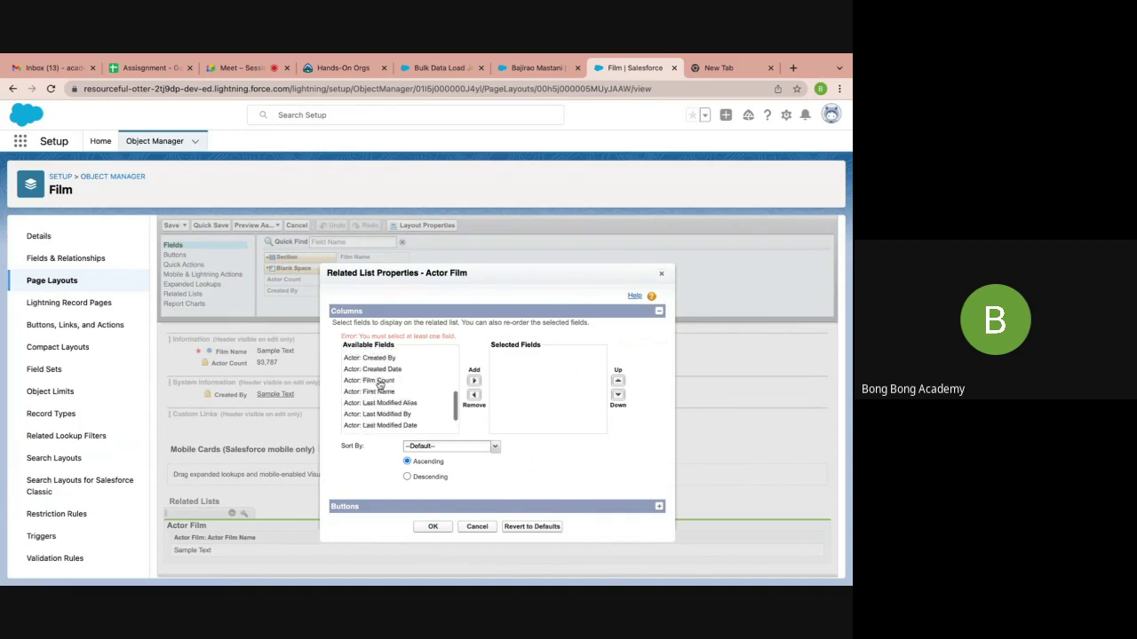
{"action": "scroll", "coordinate": [380, 382], "scroll_direction": "down", "scroll_amount": 2}
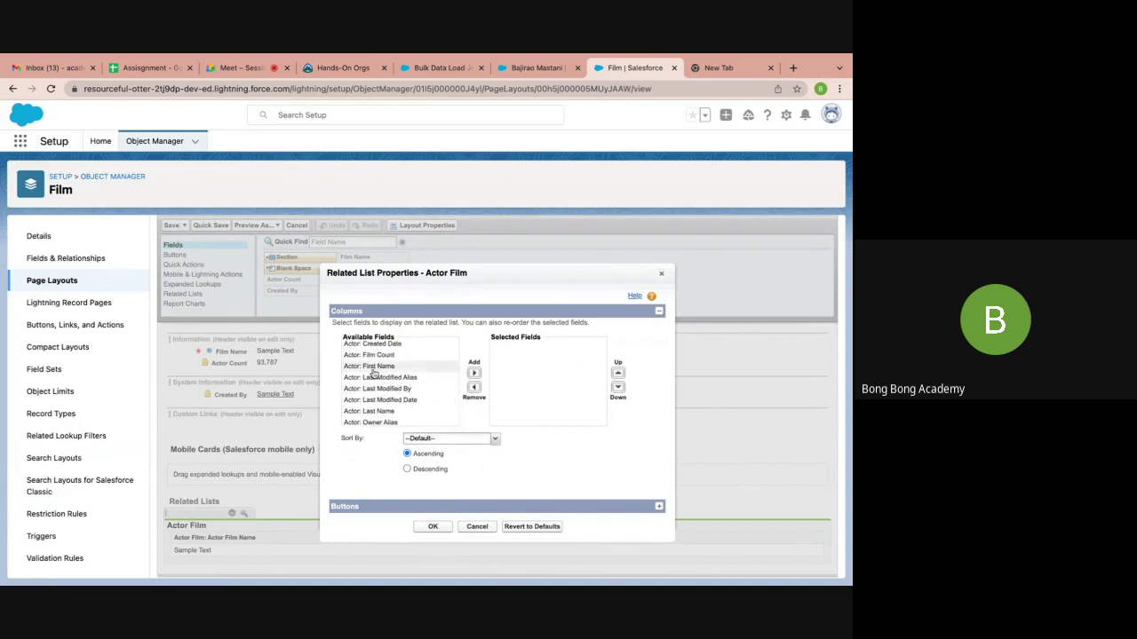
{"action": "scroll", "coordinate": [379, 373], "scroll_direction": "up", "scroll_amount": 3}
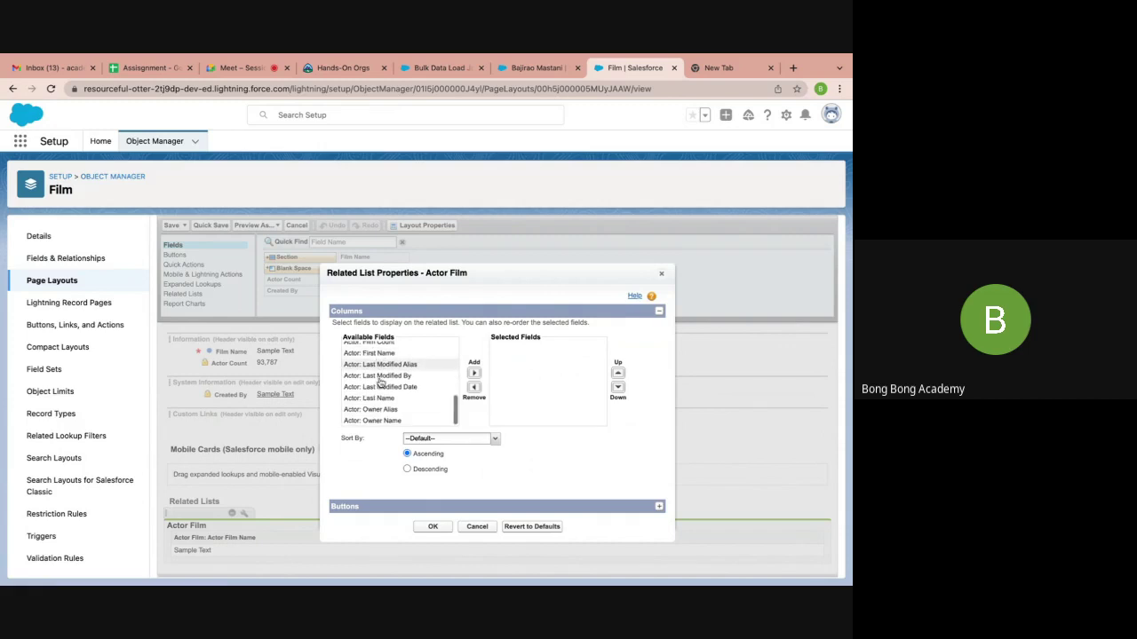
{"action": "scroll", "coordinate": [380, 382], "scroll_direction": "up", "scroll_amount": 3}
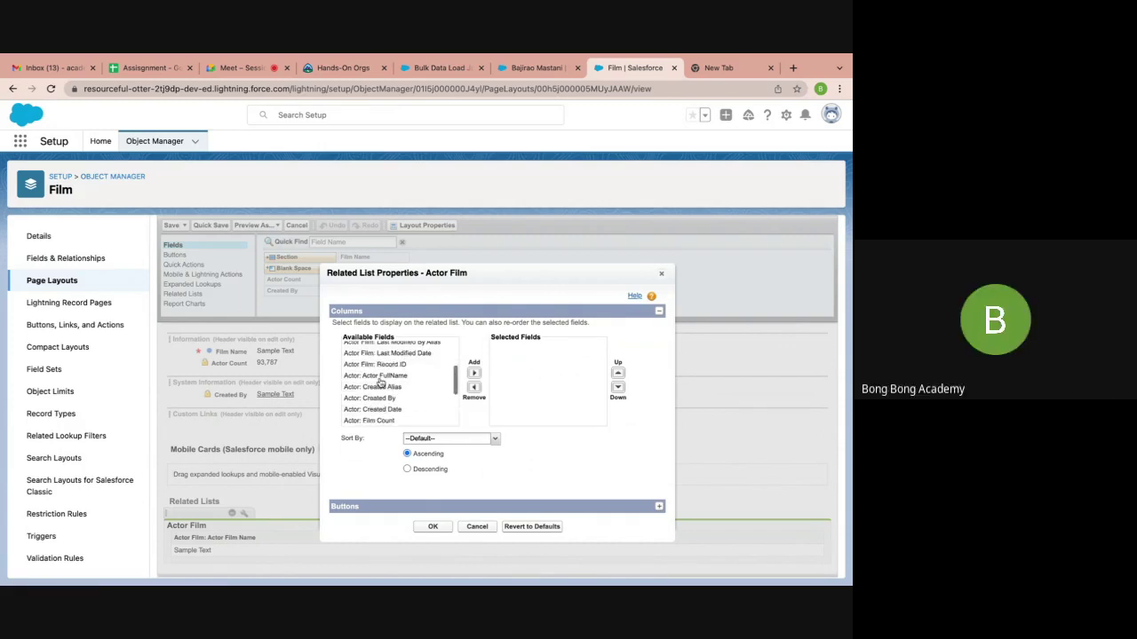
{"action": "left_click", "coordinate": [397, 377]}
{"action": "left_click", "coordinate": [473, 374]}
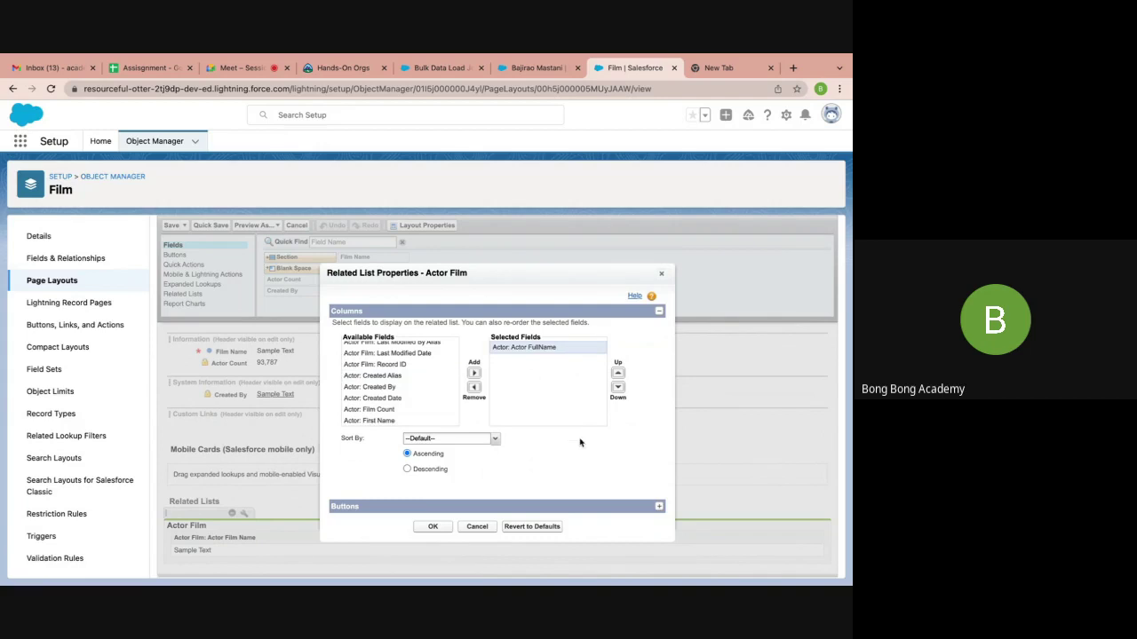
{"action": "left_click", "coordinate": [473, 387]}
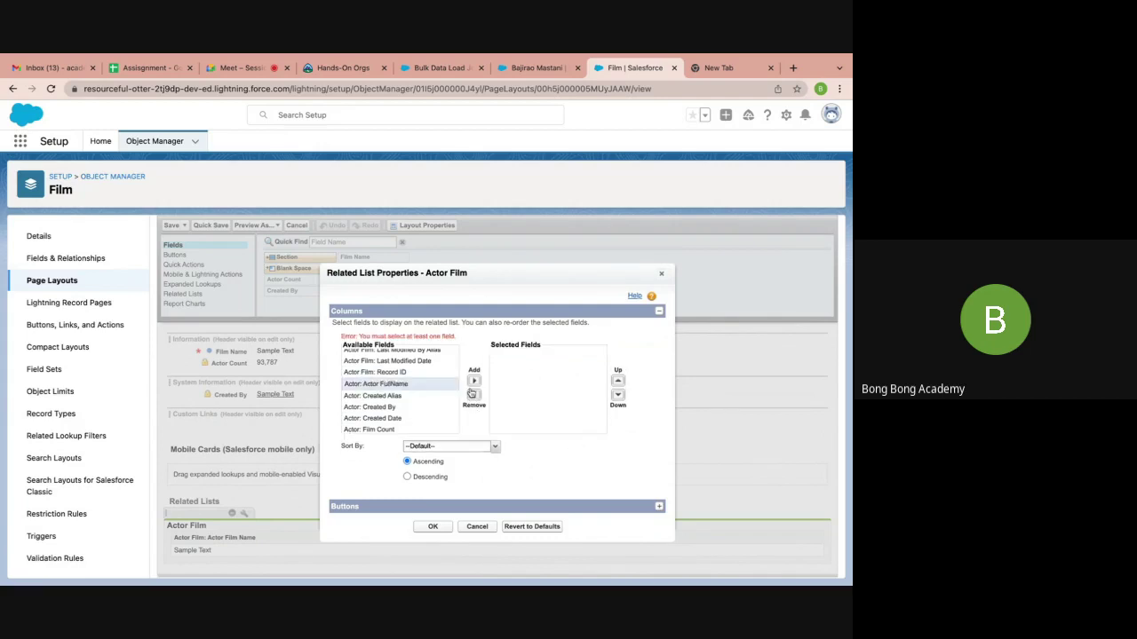
Add Actor: First Name and Actor: Last Name to the Actor Film related list's selected fields and save the Film Layout
{"action": "scroll", "coordinate": [380, 395], "scroll_direction": "down", "scroll_amount": 2}
{"action": "left_click", "coordinate": [382, 411]}
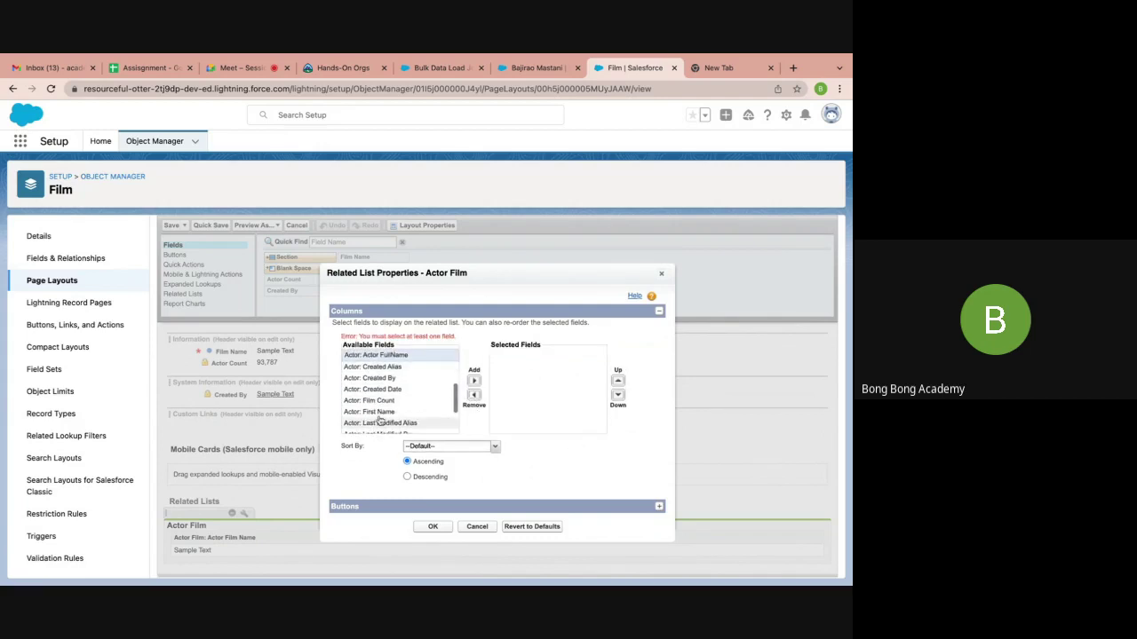
{"action": "left_click", "coordinate": [473, 380]}
{"action": "scroll", "coordinate": [421, 405], "scroll_direction": "down", "scroll_amount": 3}
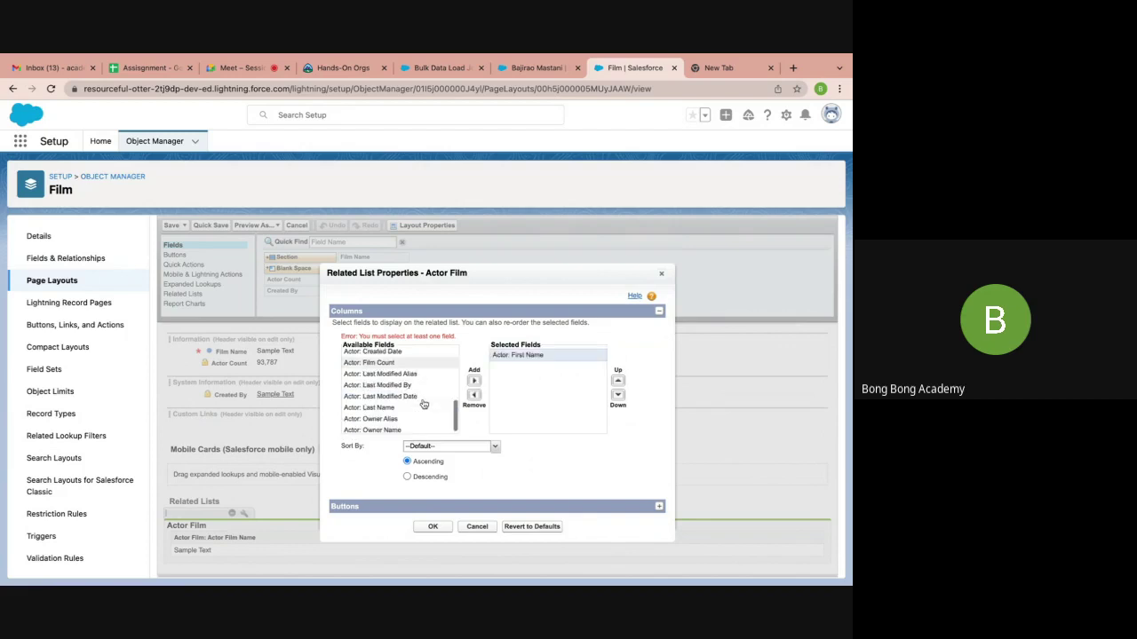
{"action": "left_click", "coordinate": [421, 406]}
{"action": "left_click", "coordinate": [475, 381]}
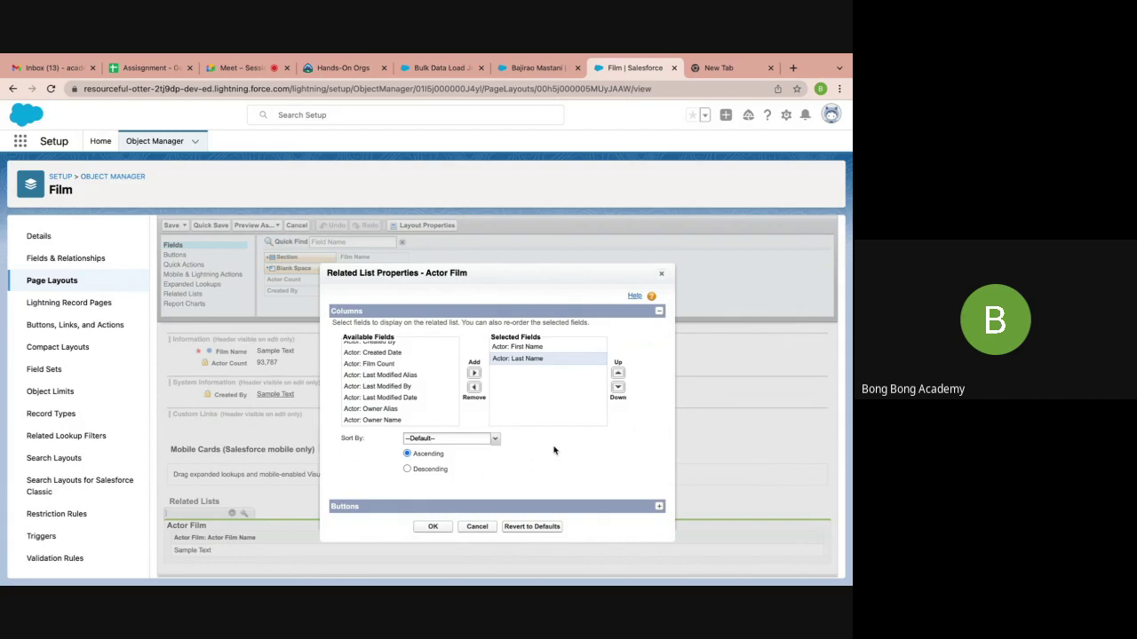
{"action": "left_click", "coordinate": [432, 527]}
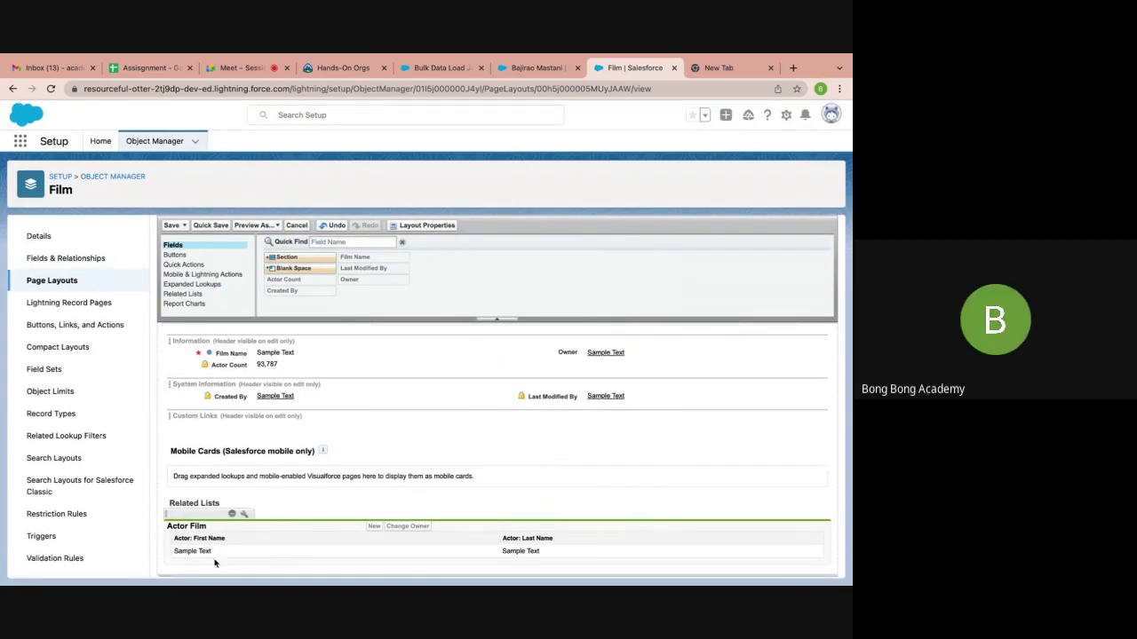
{"action": "left_click", "coordinate": [174, 226]}
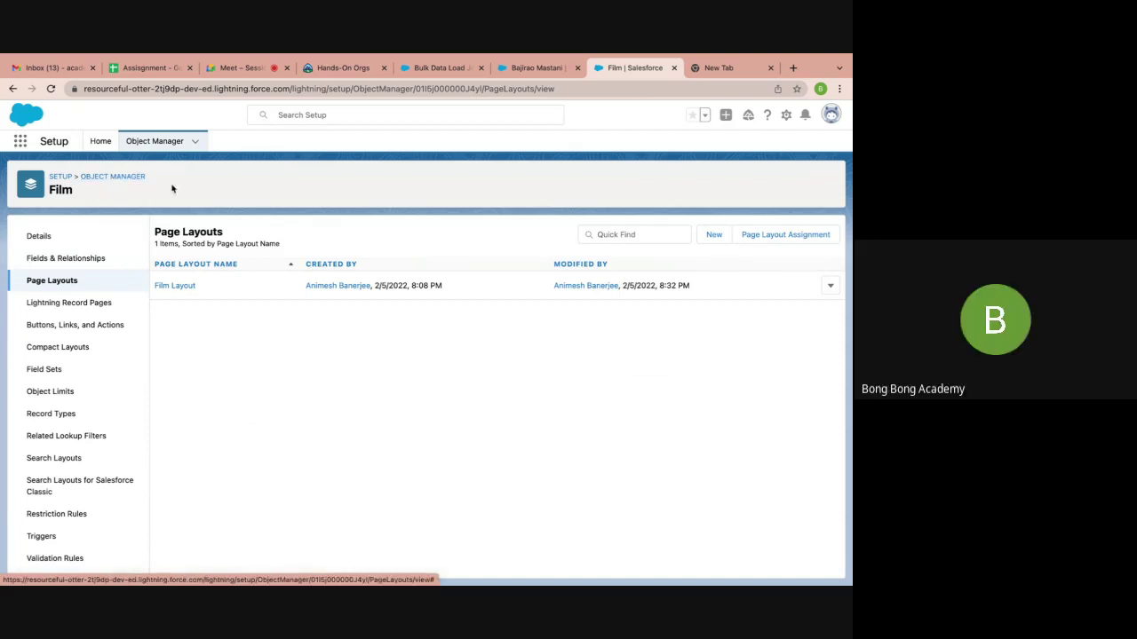
Review the related Actor Film records of Bajirao Mastani, and those of Deepika Padukone opened from the All list view of Actors
{"action": "left_click", "coordinate": [537, 68]}
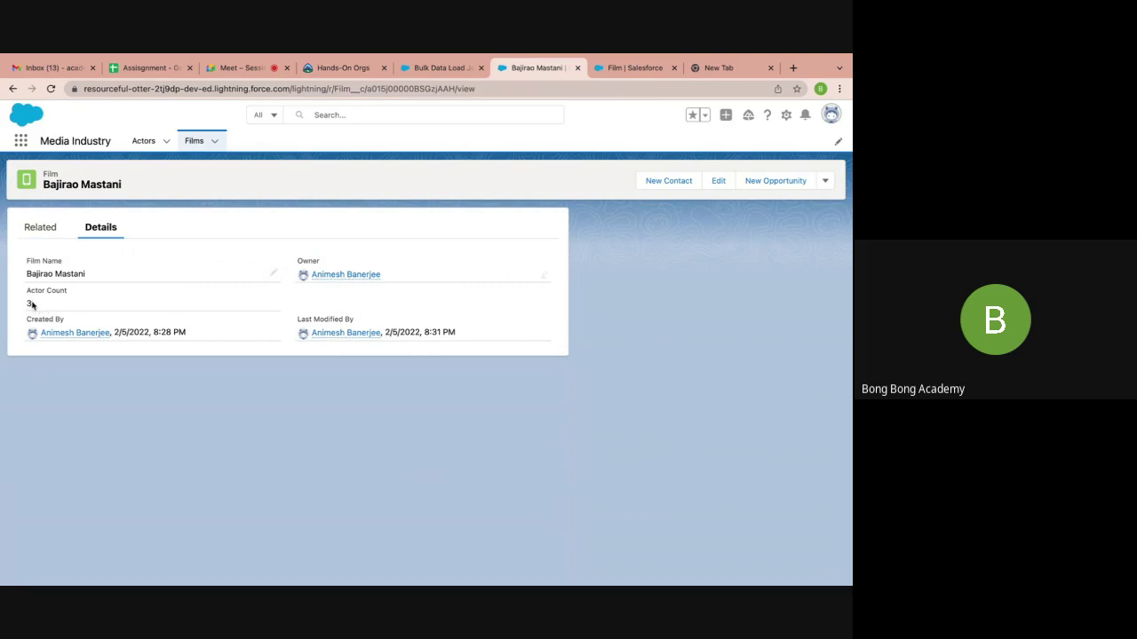
{"action": "left_click", "coordinate": [41, 234]}
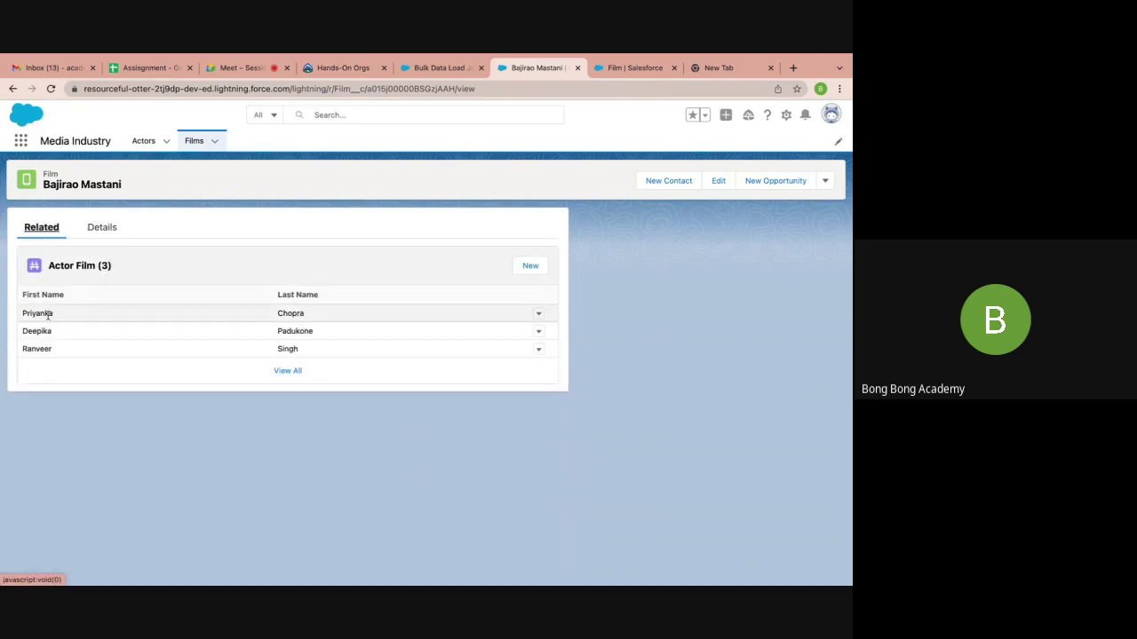
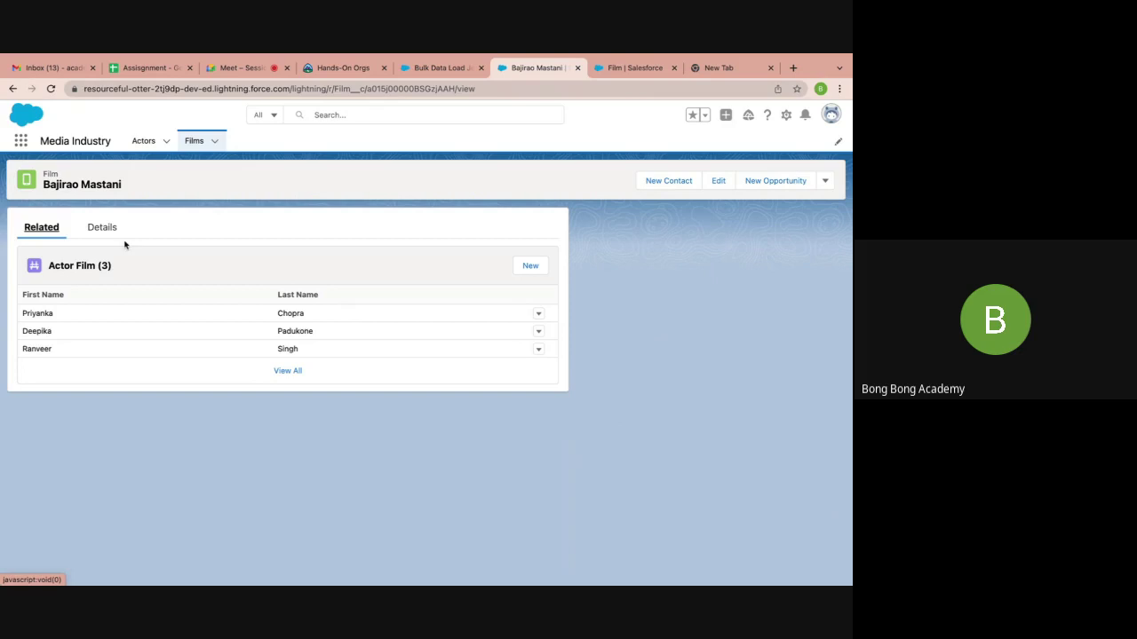
{"action": "left_click", "coordinate": [143, 140]}
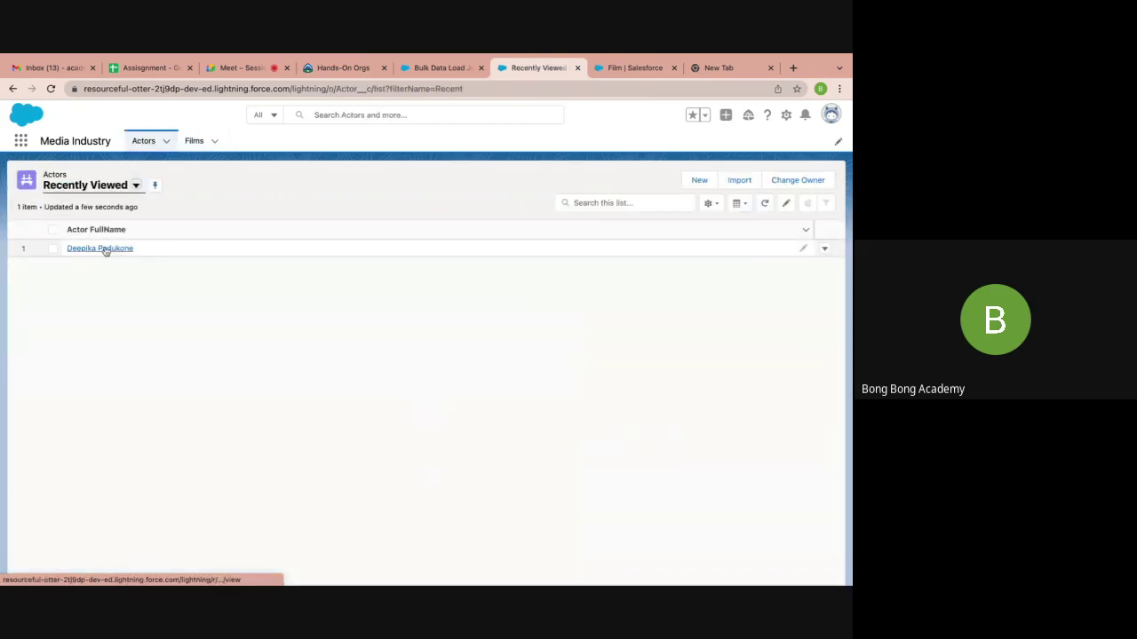
{"action": "left_click", "coordinate": [135, 185]}
{"action": "left_click", "coordinate": [84, 222]}
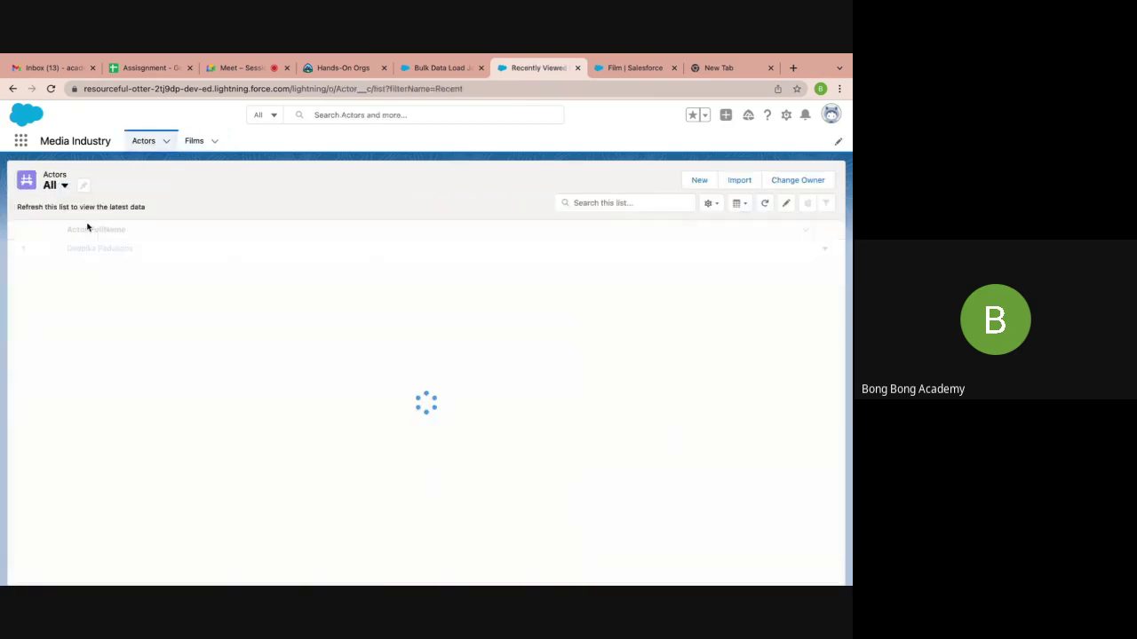
{"action": "left_click", "coordinate": [97, 250]}
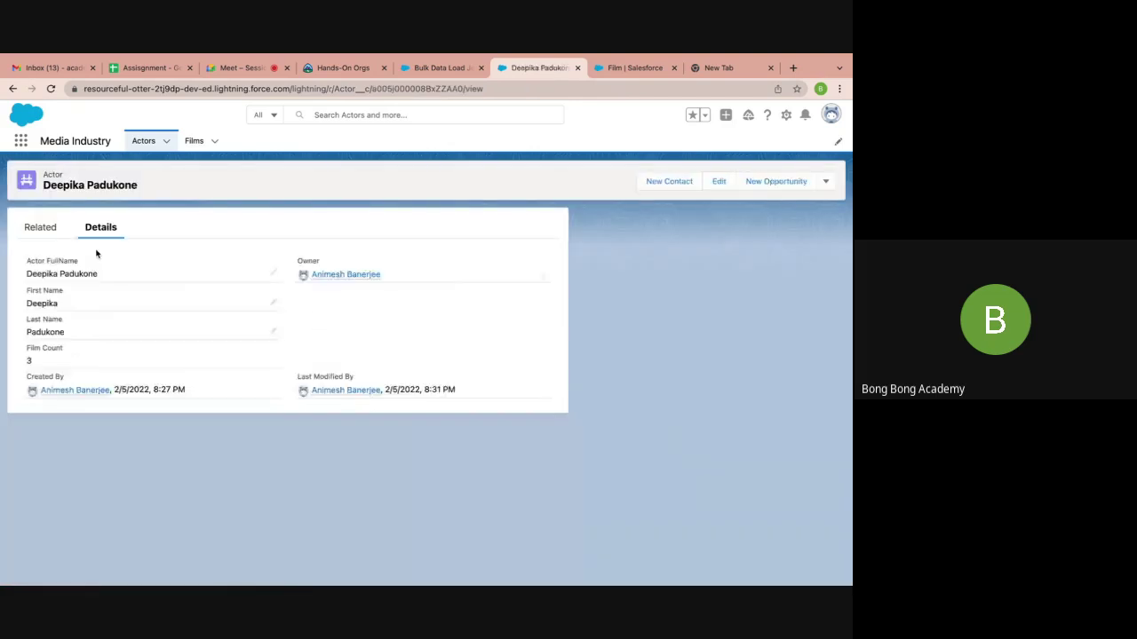
{"action": "left_click", "coordinate": [41, 229]}
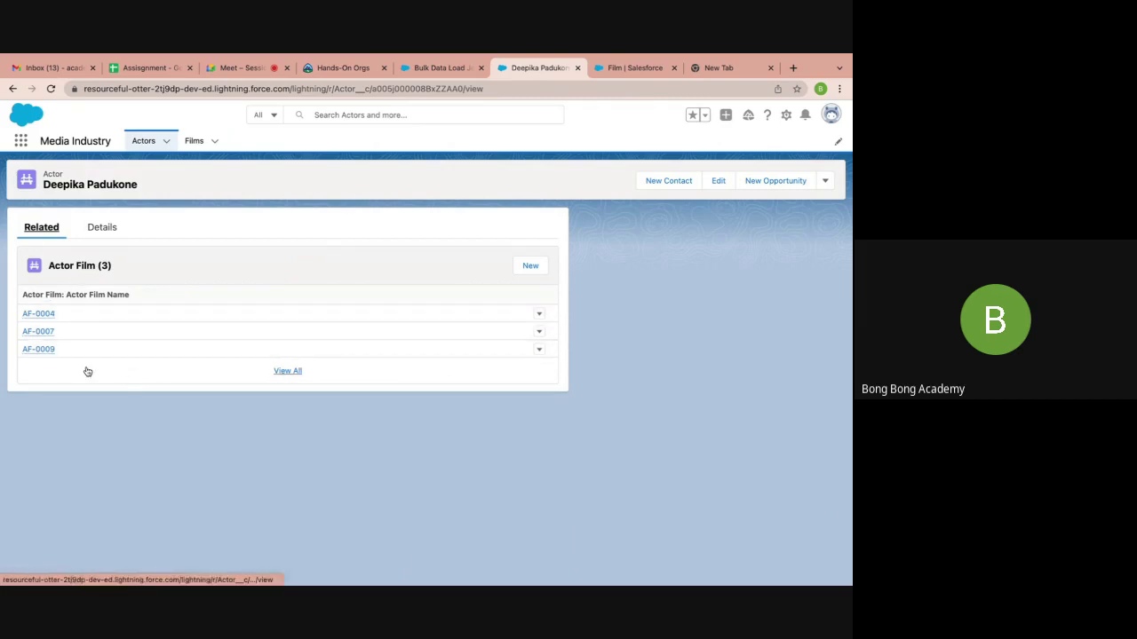
{"action": "left_click", "coordinate": [634, 67]}
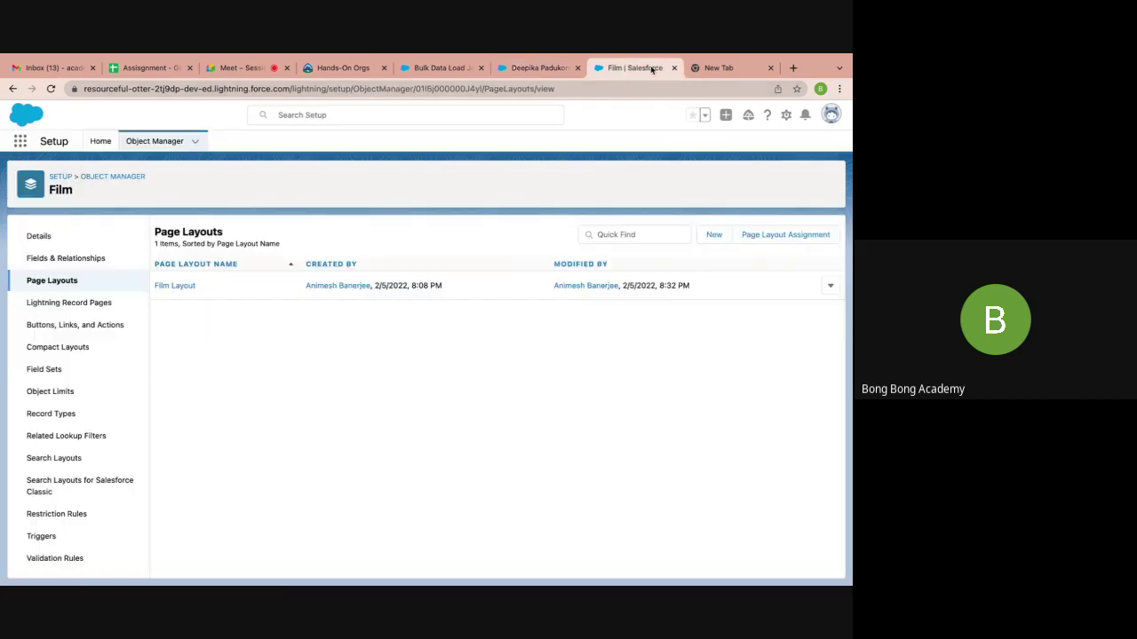
{"action": "left_click", "coordinate": [118, 177]}
{"action": "left_click", "coordinate": [631, 181]}
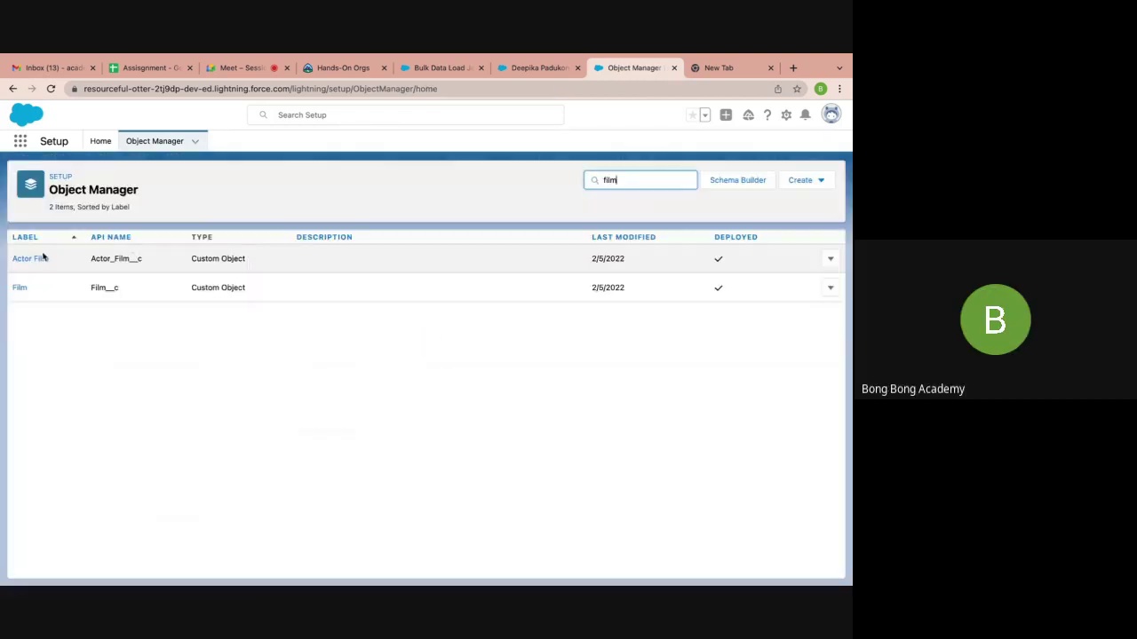
{"action": "left_click", "coordinate": [17, 288]}
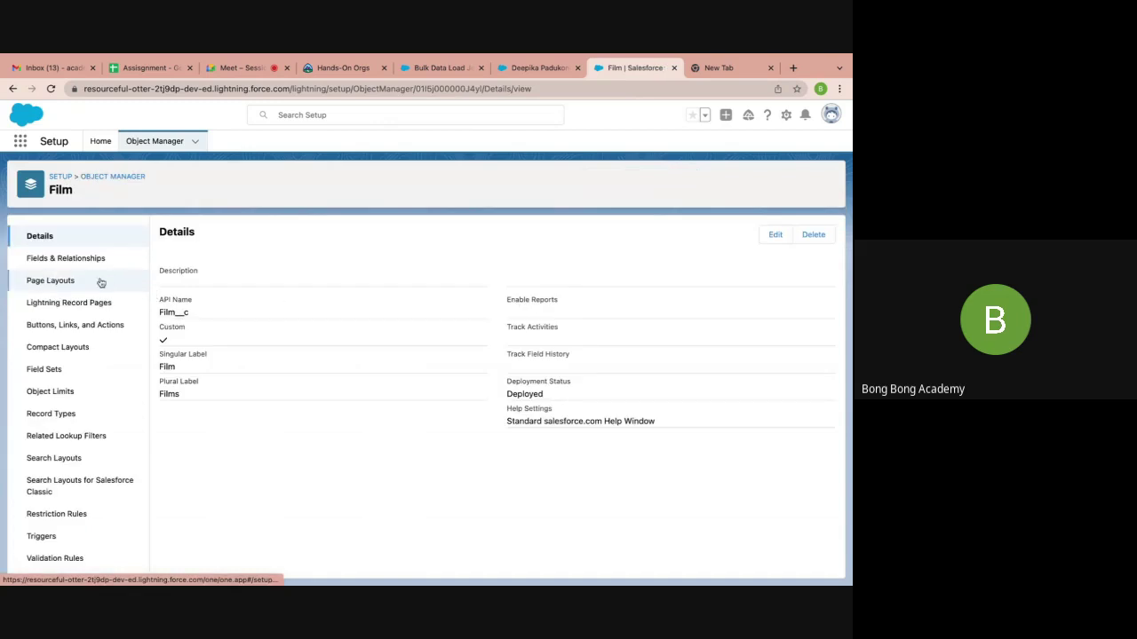
{"action": "left_click", "coordinate": [100, 282]}
{"action": "left_click", "coordinate": [177, 285]}
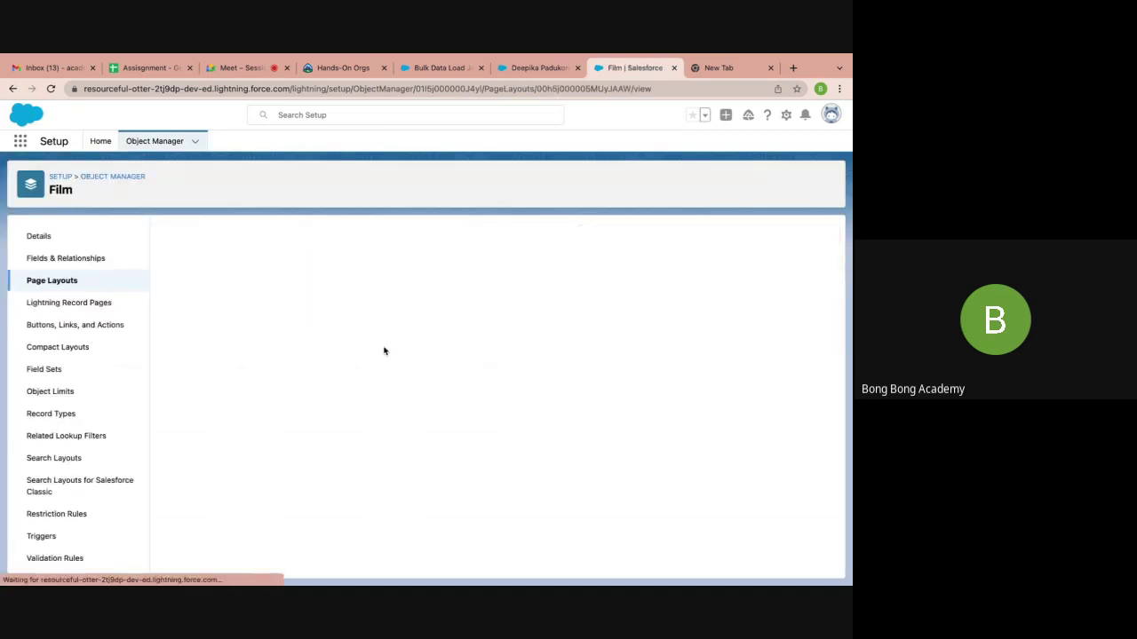
{"action": "scroll", "coordinate": [338, 339], "scroll_direction": "down", "scroll_amount": 5}
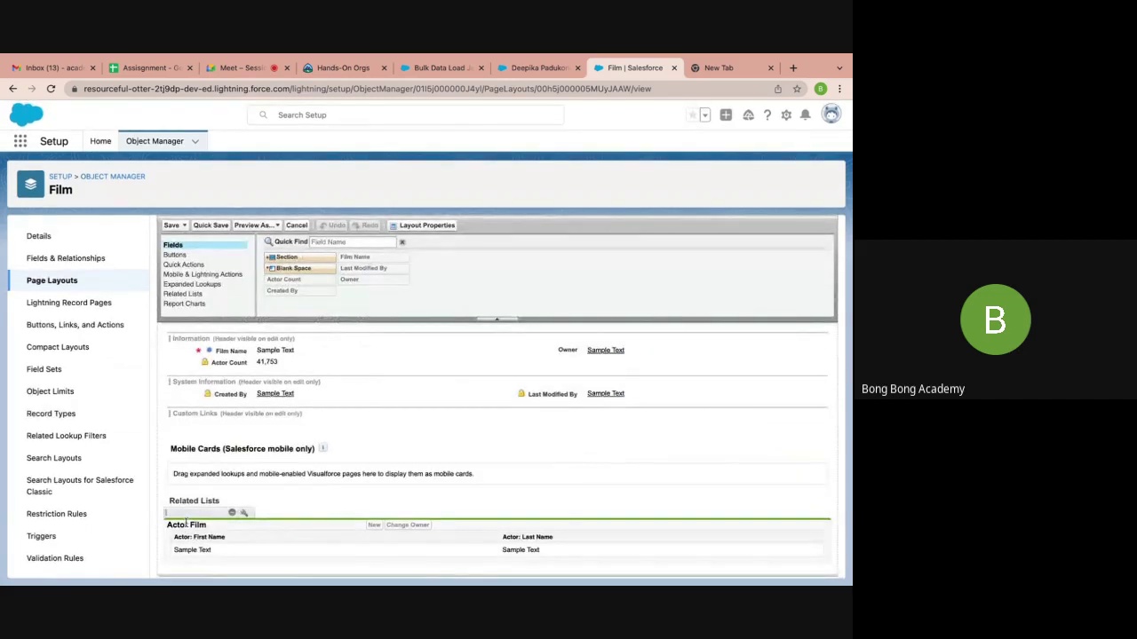
{"action": "left_click", "coordinate": [246, 514]}
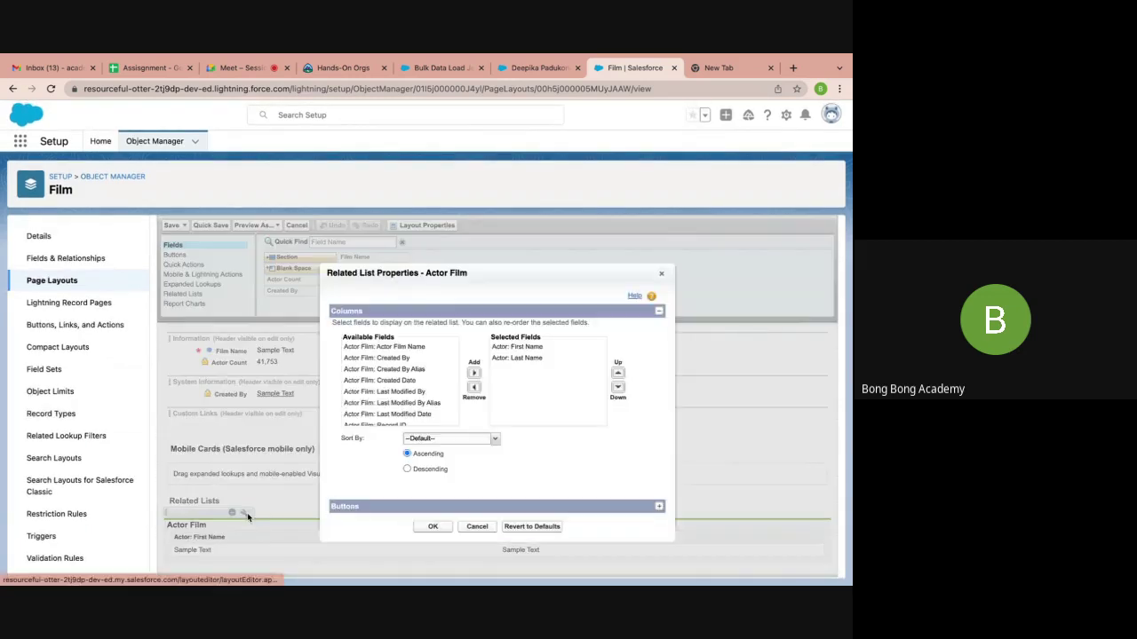
{"action": "left_click", "coordinate": [513, 359]}
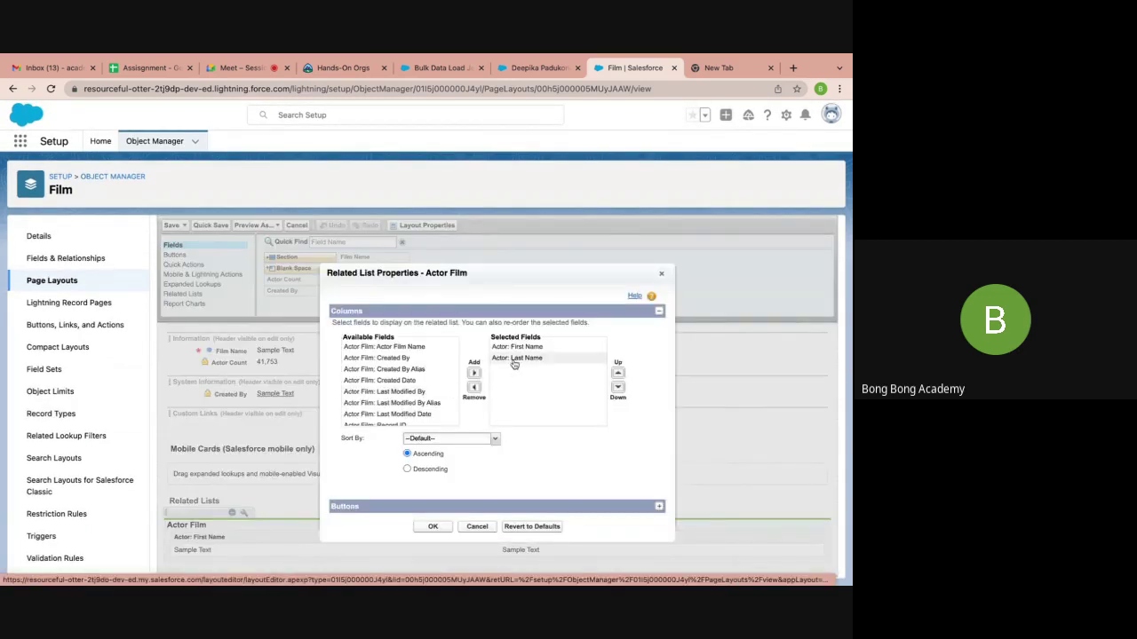
{"action": "left_click", "coordinate": [661, 277]}
Find the Actor object in Object Manager by searching "actor" and open its page layout
{"action": "left_click", "coordinate": [113, 176]}
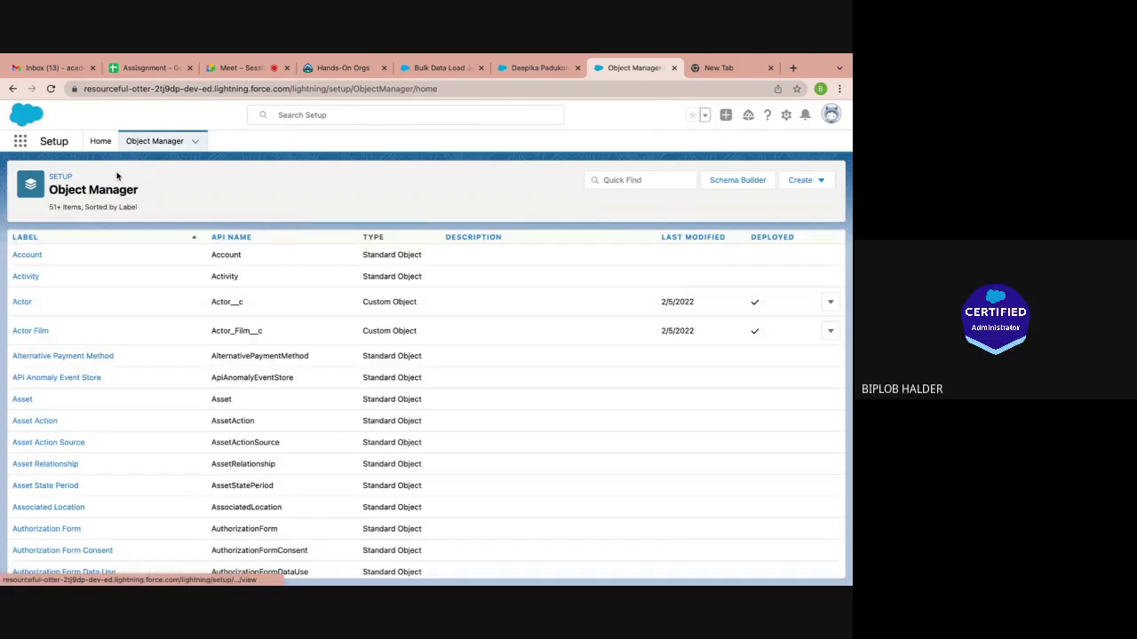
{"action": "left_click", "coordinate": [601, 180]}
{"action": "type", "text": "ac"}
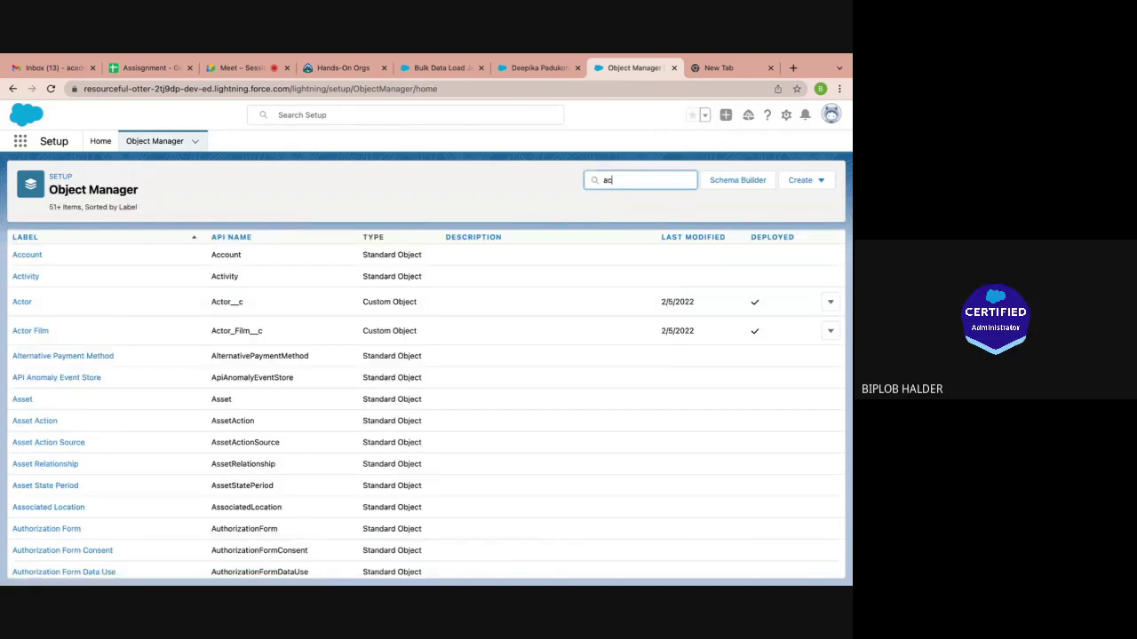
{"action": "type", "text": "tor"}
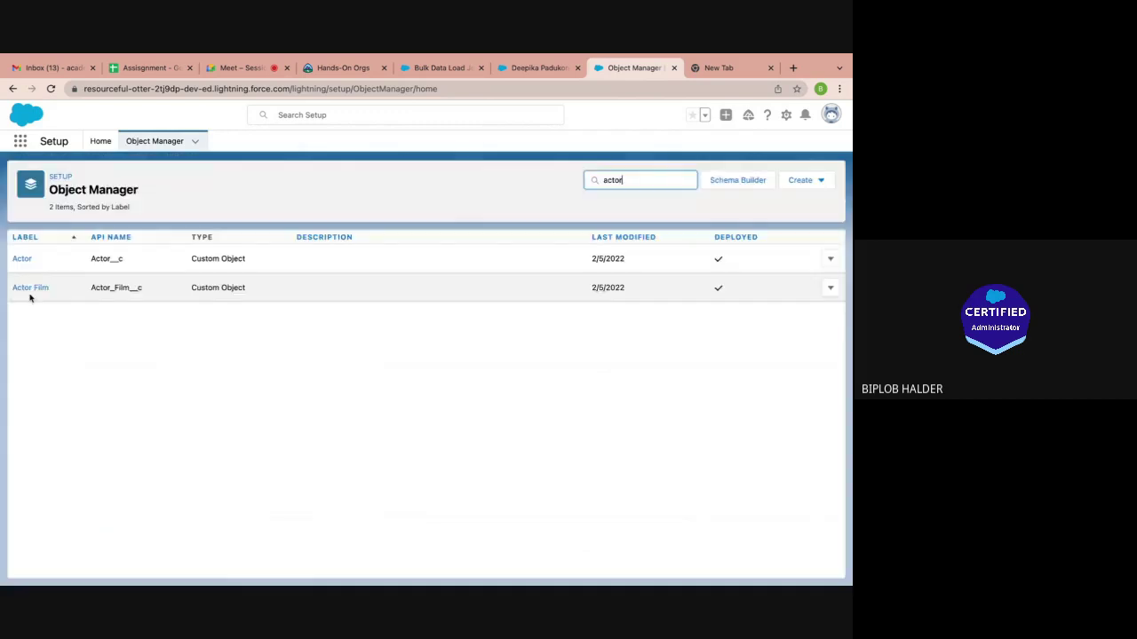
{"action": "left_click", "coordinate": [25, 258]}
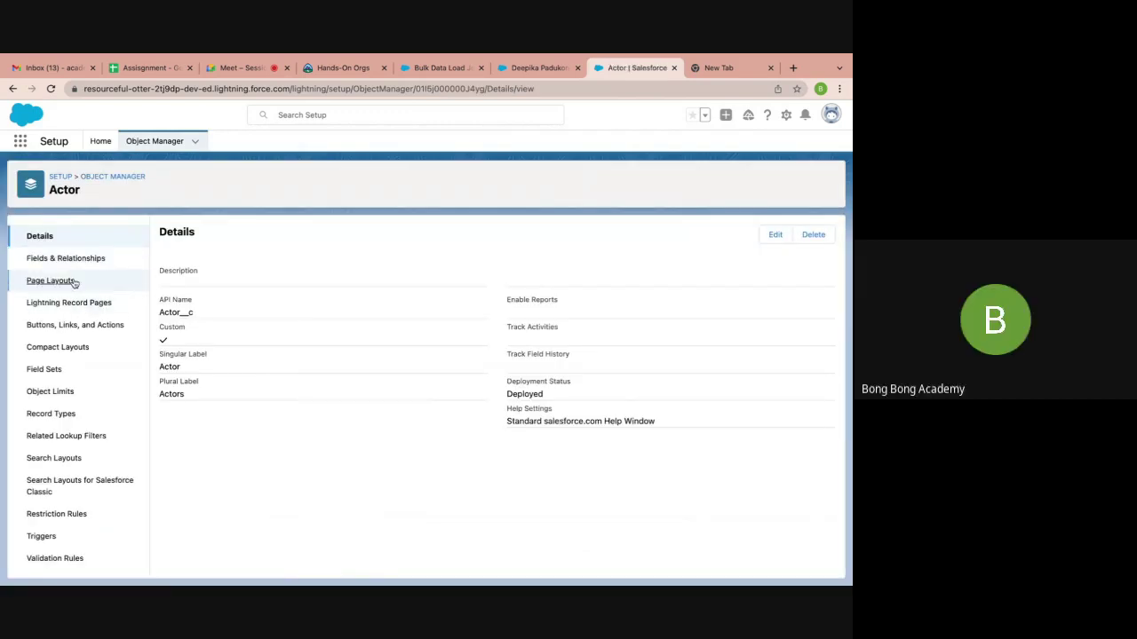
{"action": "left_click", "coordinate": [46, 280]}
{"action": "left_click", "coordinate": [174, 289]}
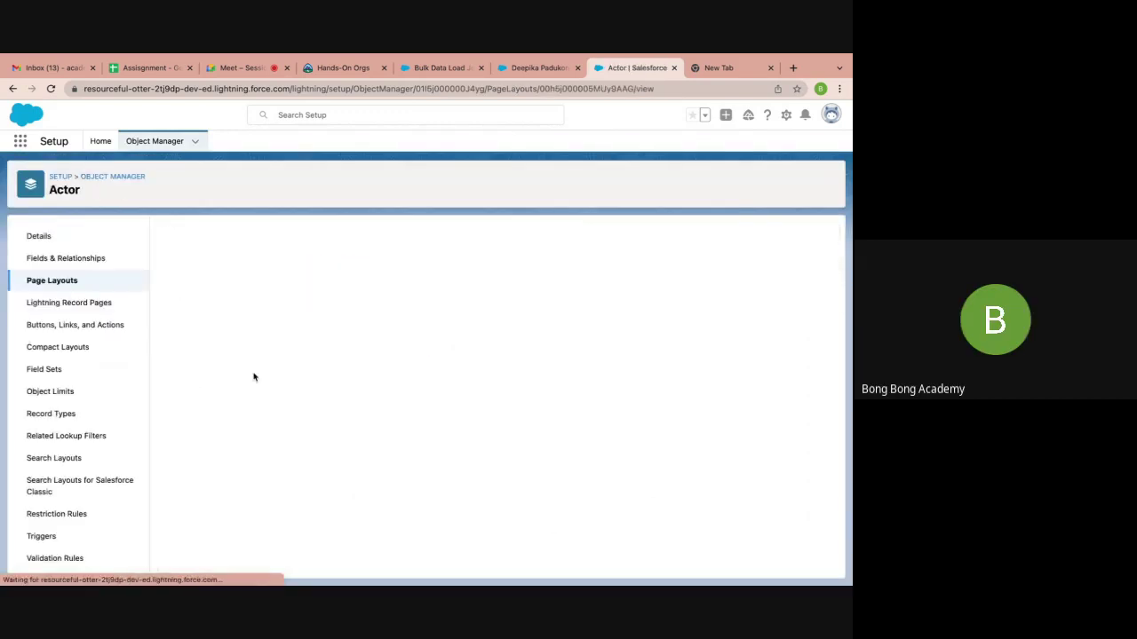
Open the Actor Film related list's properties in the Actor page layout and remove Actor Film: Actor Film Name from the selected fields
{"action": "scroll", "coordinate": [253, 377], "scroll_direction": "down", "scroll_amount": 5}
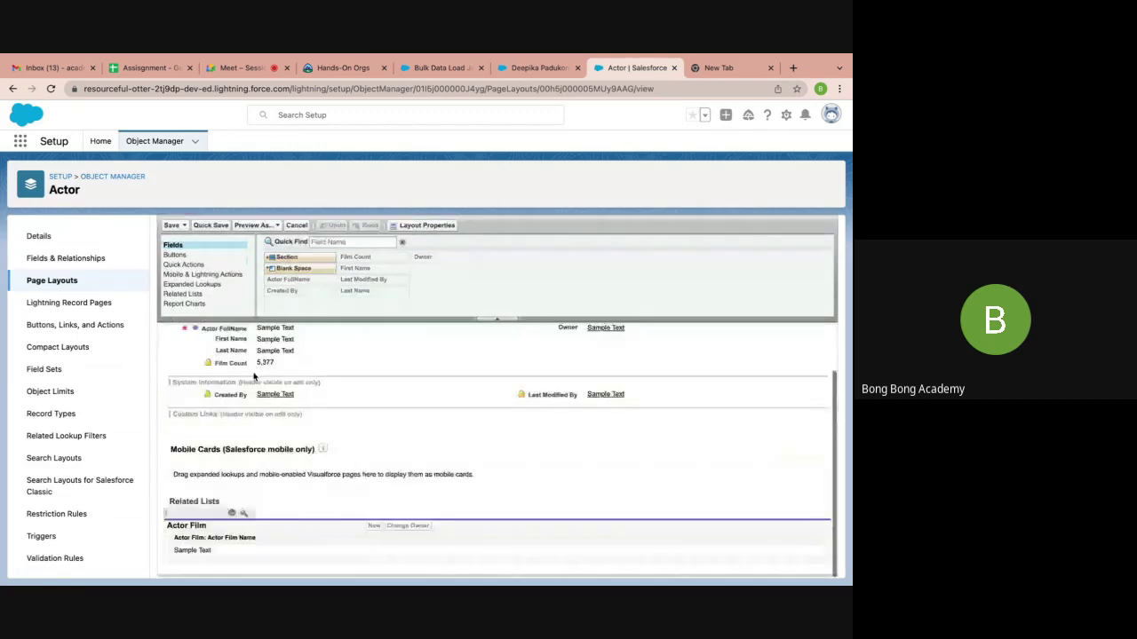
{"action": "left_click", "coordinate": [243, 513]}
{"action": "left_click", "coordinate": [530, 347]}
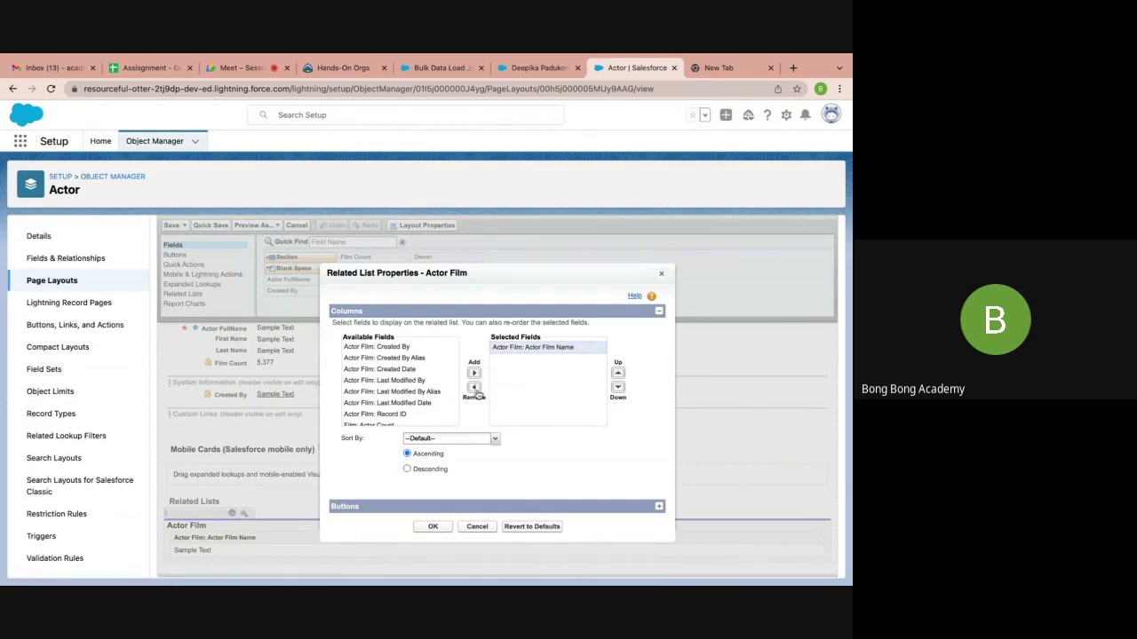
{"action": "left_click", "coordinate": [475, 390]}
Add Film: Film Name to the Actor Film related list's selected fields and save the Actor page layout
{"action": "scroll", "coordinate": [402, 390], "scroll_direction": "down", "scroll_amount": 3}
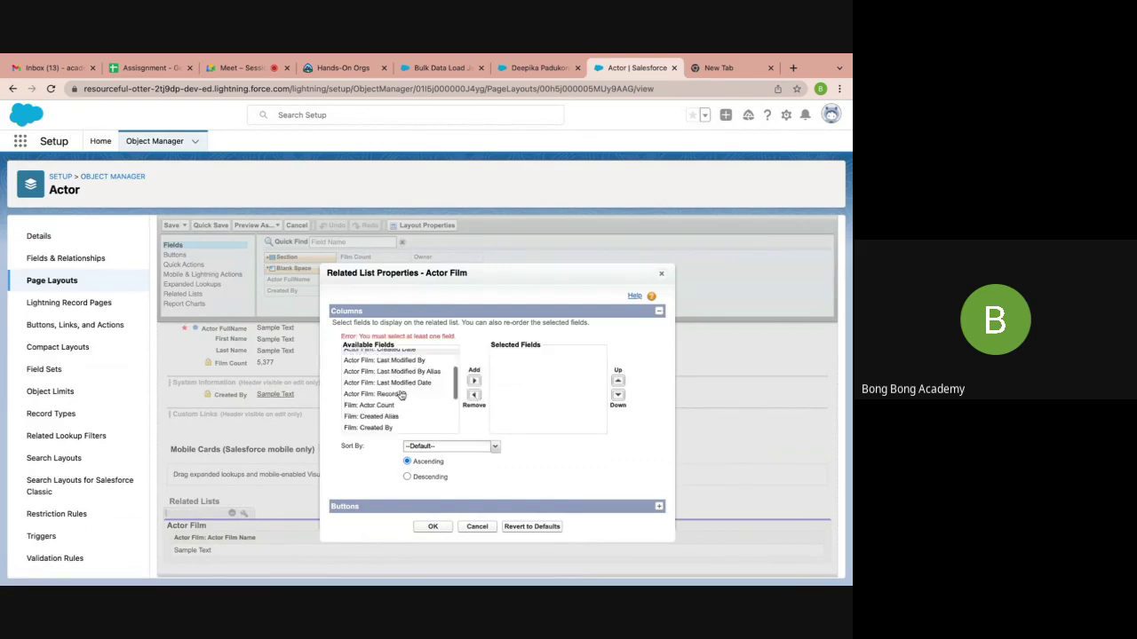
{"action": "scroll", "coordinate": [400, 395], "scroll_direction": "down", "scroll_amount": 1}
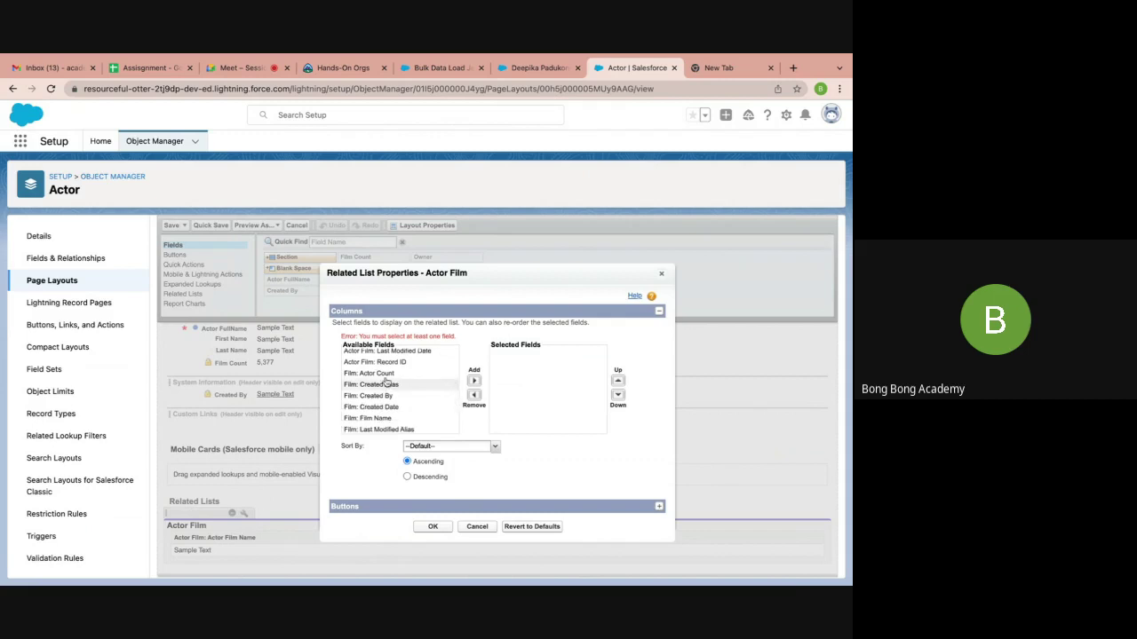
{"action": "left_click", "coordinate": [380, 419]}
{"action": "left_click", "coordinate": [475, 380]}
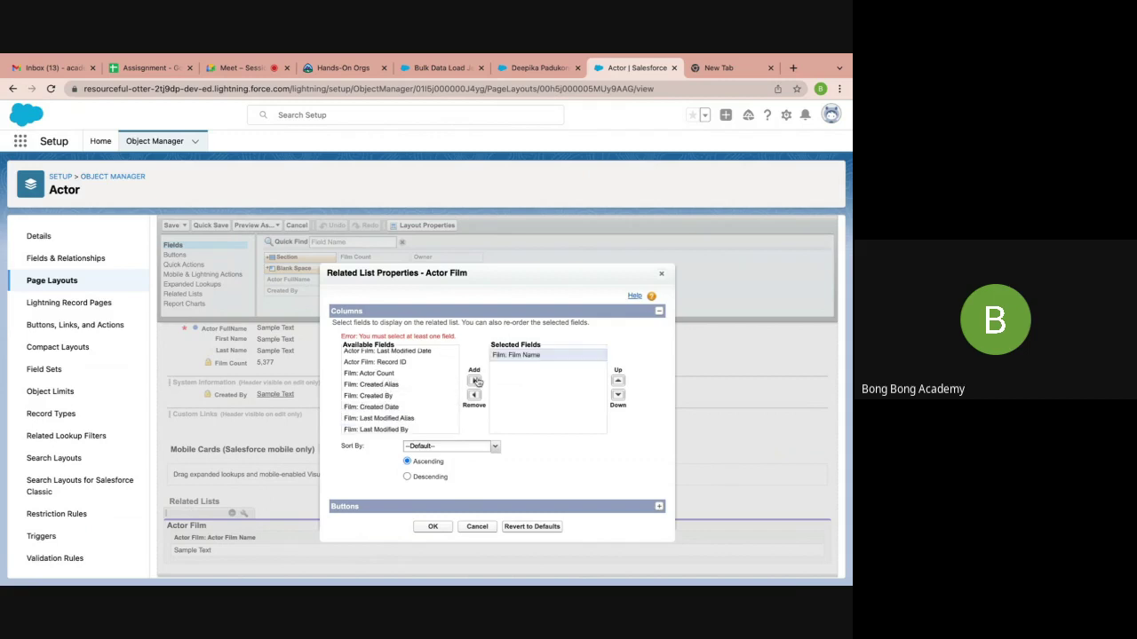
{"action": "left_click", "coordinate": [432, 527]}
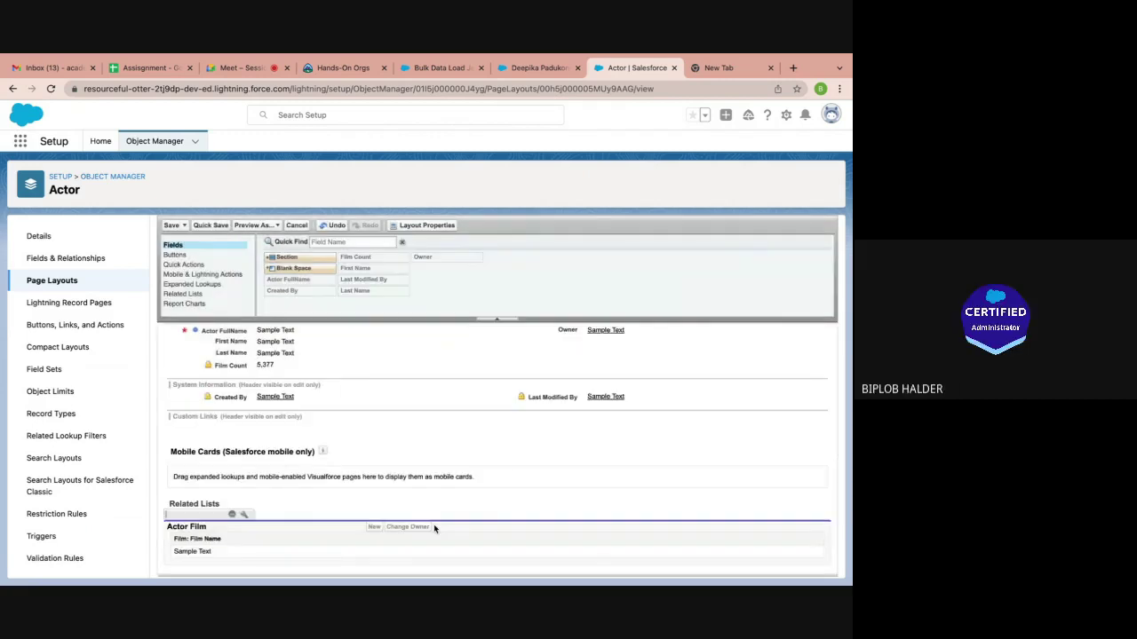
{"action": "left_click", "coordinate": [168, 225]}
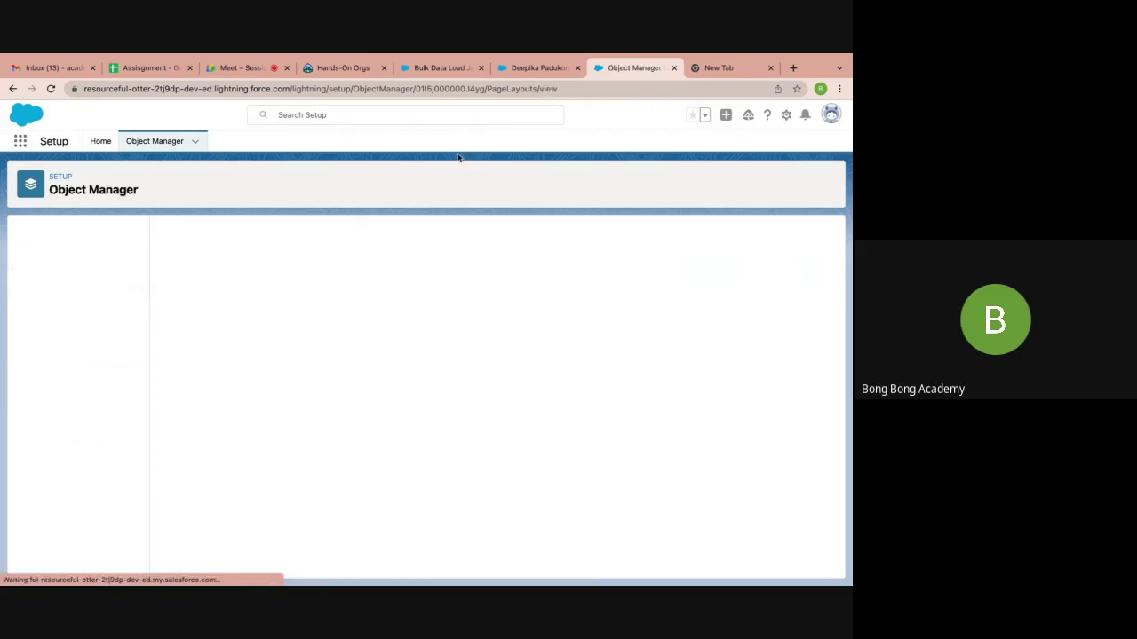
Reload Deepika Padukone's actor record and check the columns of its related Actor Film list
{"action": "left_click", "coordinate": [536, 68]}
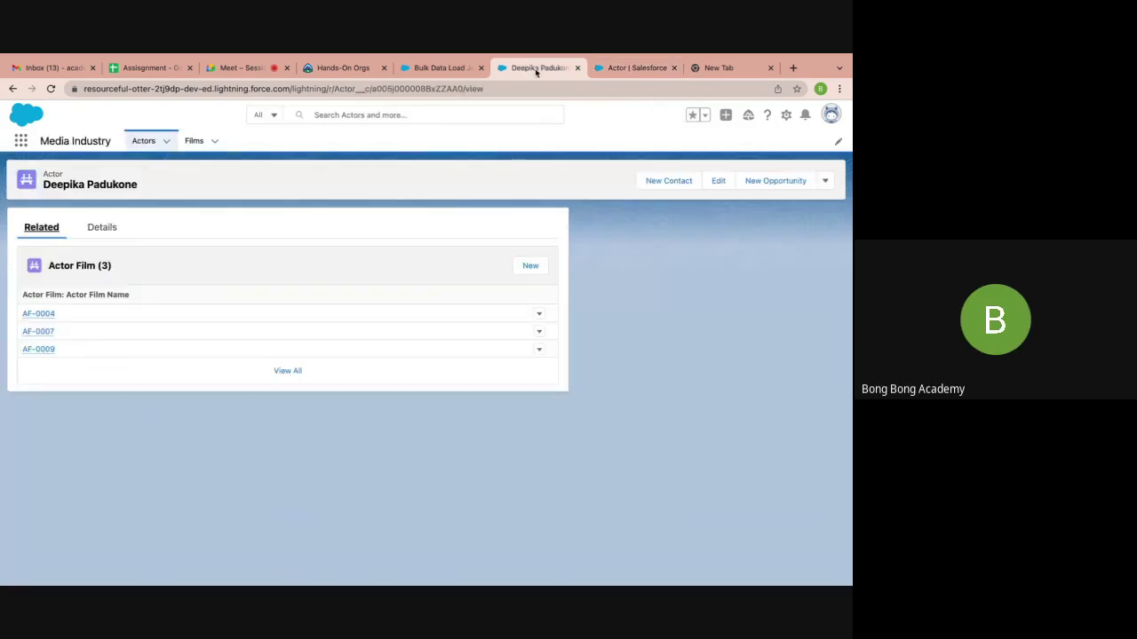
{"action": "left_click", "coordinate": [50, 89]}
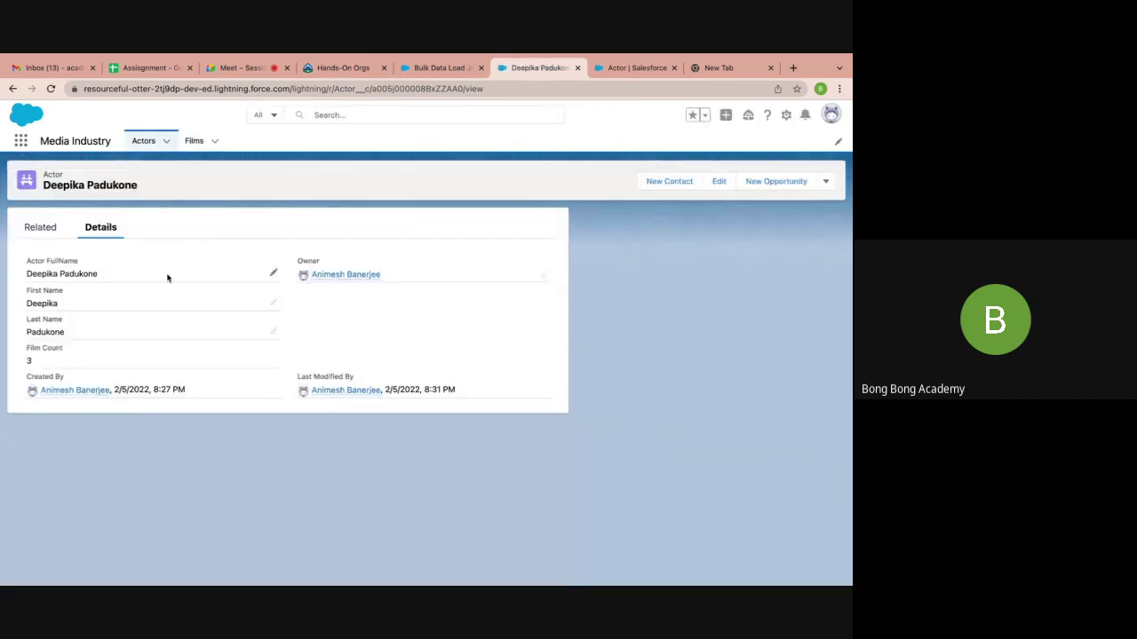
{"action": "left_click", "coordinate": [52, 235]}
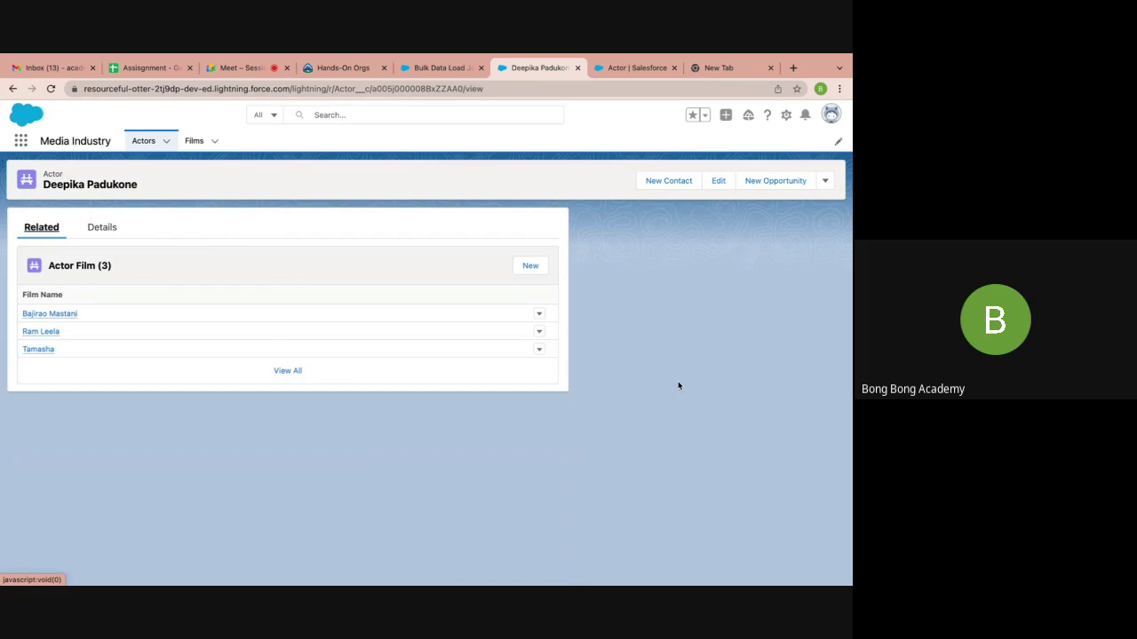
Close the browser tabs of the current org: the actor record, the Actor object setup and the bulk data load job
{"action": "mouse_move", "coordinate": [719, 57]}
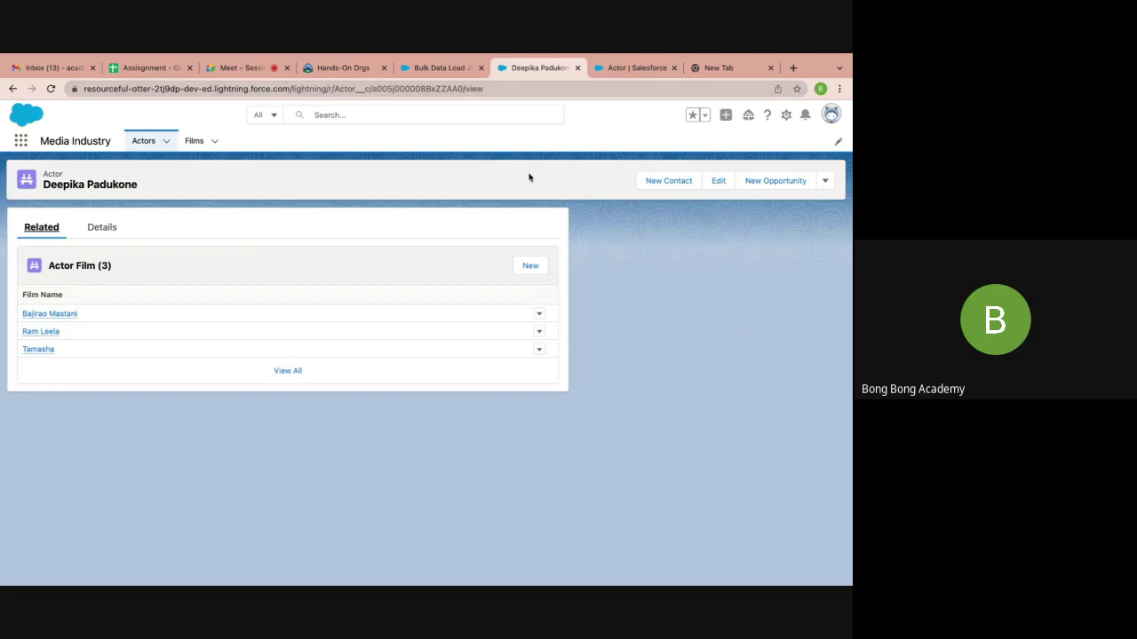
{"action": "left_click", "coordinate": [480, 69]}
{"action": "left_click", "coordinate": [542, 69]}
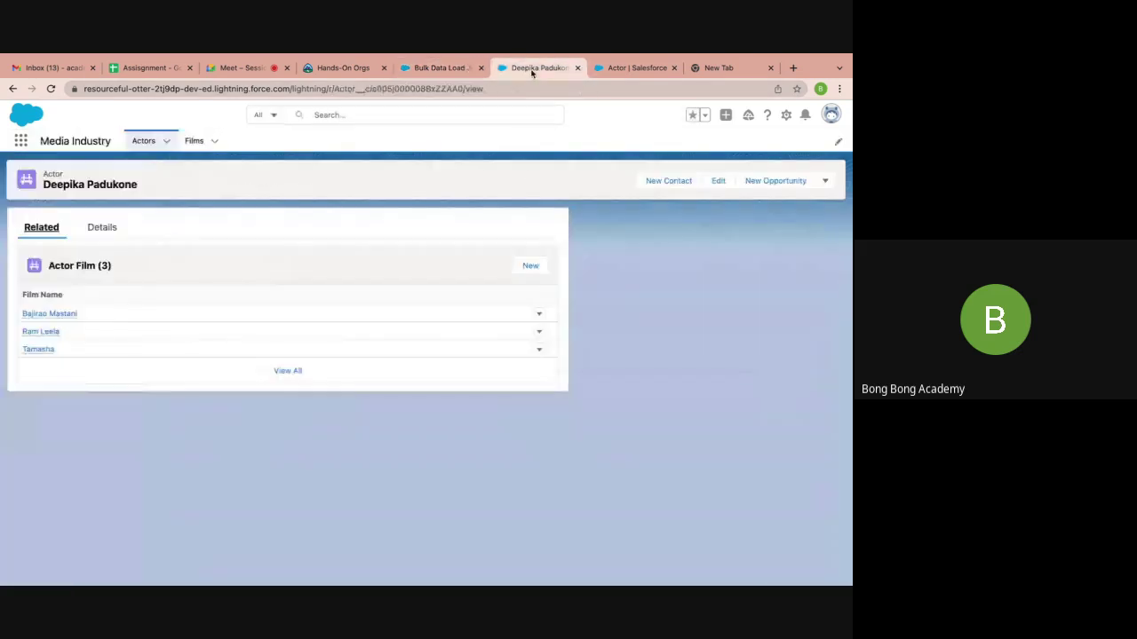
{"action": "left_click", "coordinate": [577, 68]}
{"action": "left_click", "coordinate": [577, 68]}
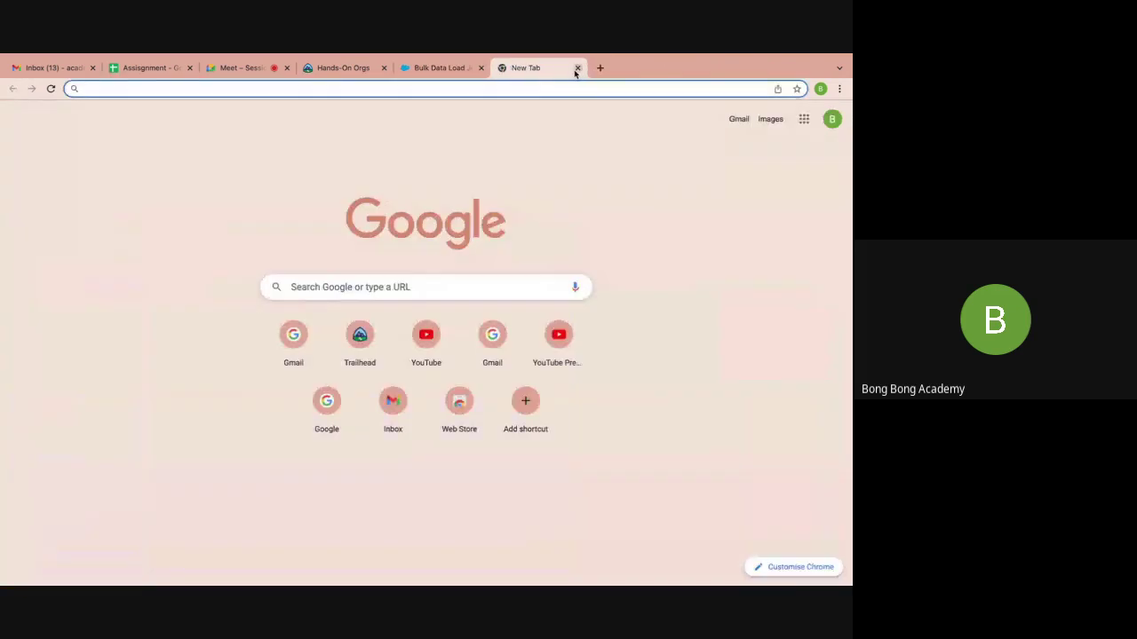
{"action": "left_click", "coordinate": [451, 69]}
{"action": "left_click", "coordinate": [479, 68]}
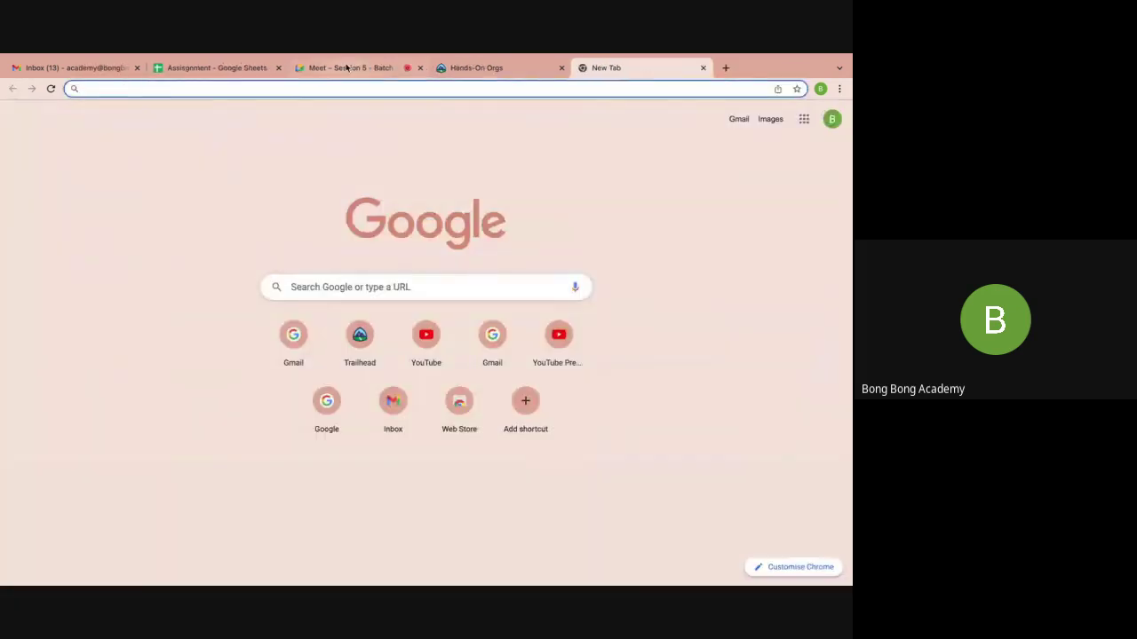
Launch the Batch18 playground from Trailhead's Hands-On Orgs page and close the admin notice
{"action": "left_click", "coordinate": [480, 69]}
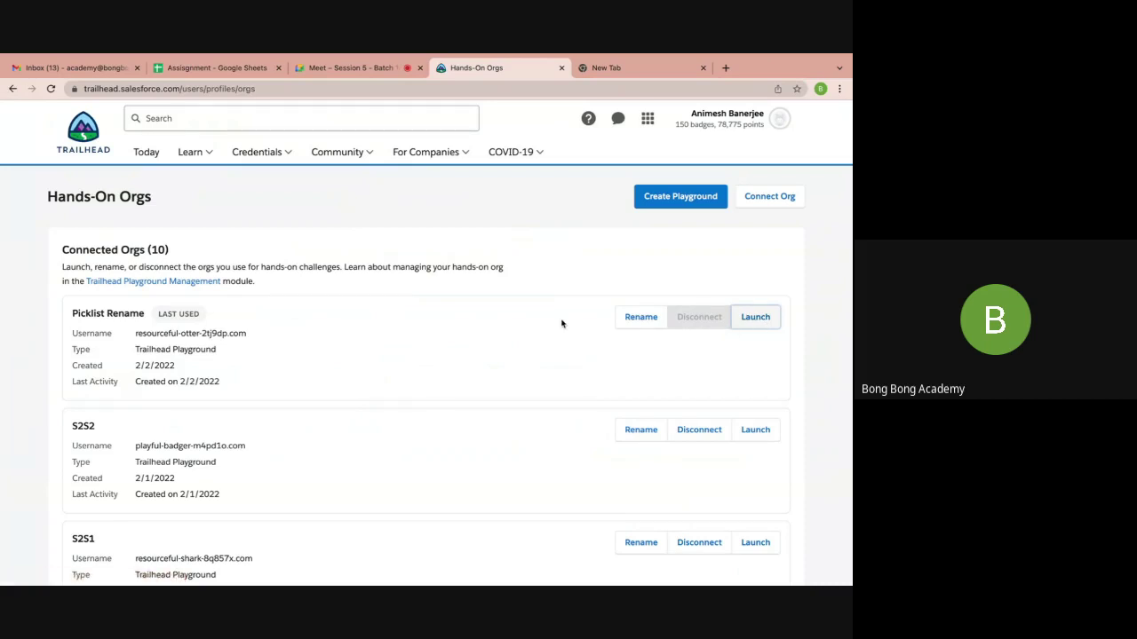
{"action": "scroll", "coordinate": [561, 323], "scroll_direction": "down", "scroll_amount": 1}
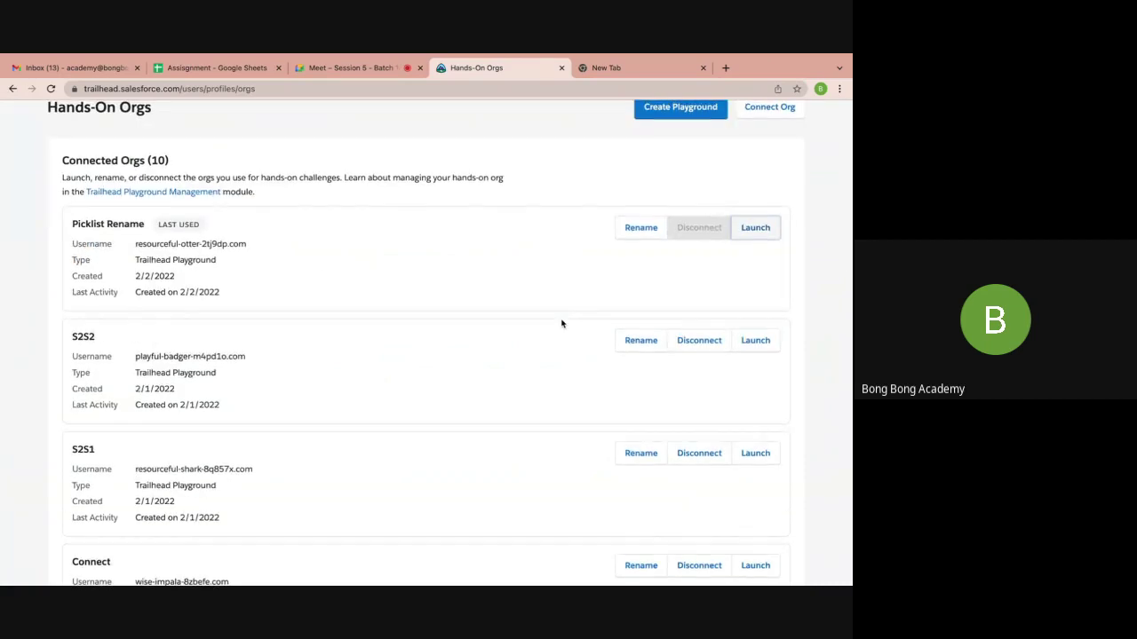
{"action": "scroll", "coordinate": [561, 323], "scroll_direction": "down", "scroll_amount": 3}
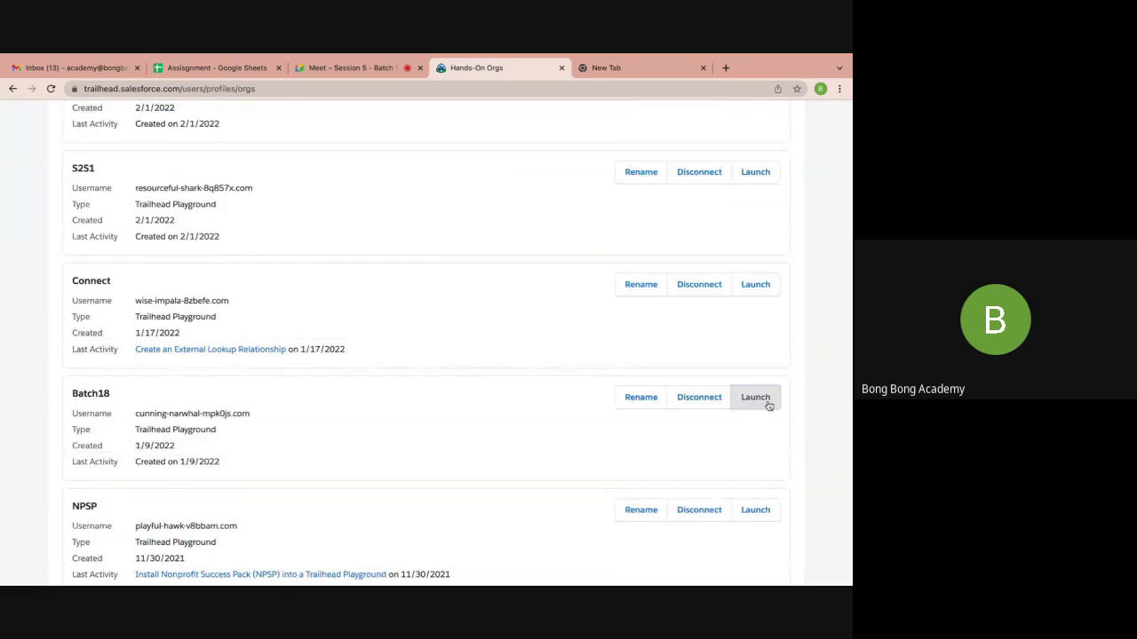
{"action": "left_click", "coordinate": [764, 398]}
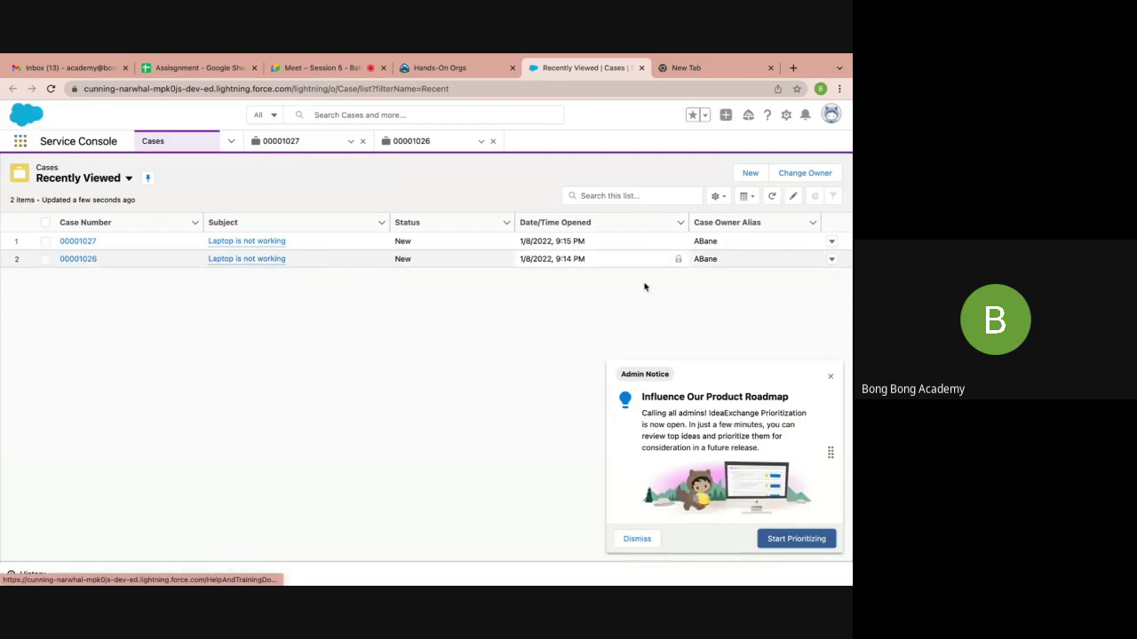
{"action": "left_click", "coordinate": [830, 377]}
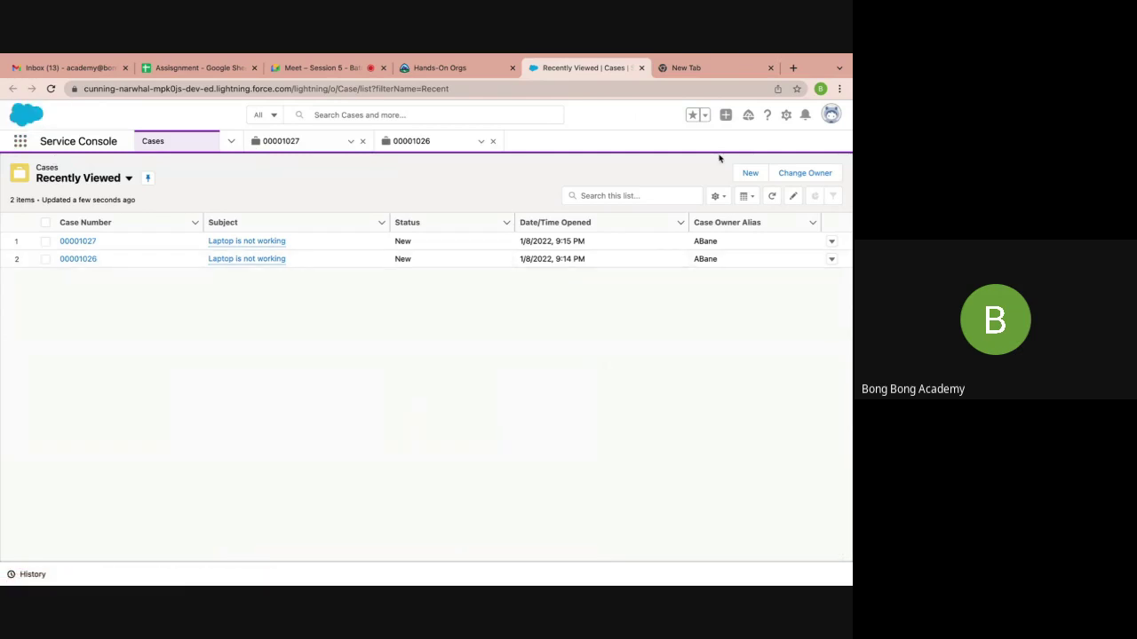
Find the Application object in Setup's Object Manager by searching "application" and open its fields and relationships
{"action": "left_click", "coordinate": [786, 116]}
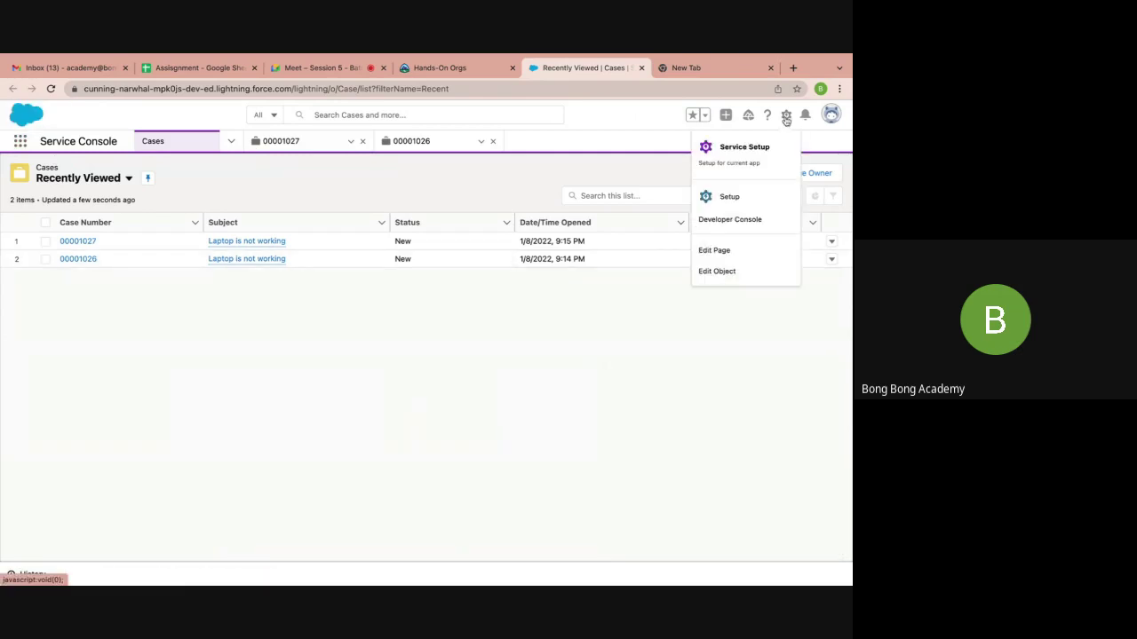
{"action": "left_click", "coordinate": [726, 201]}
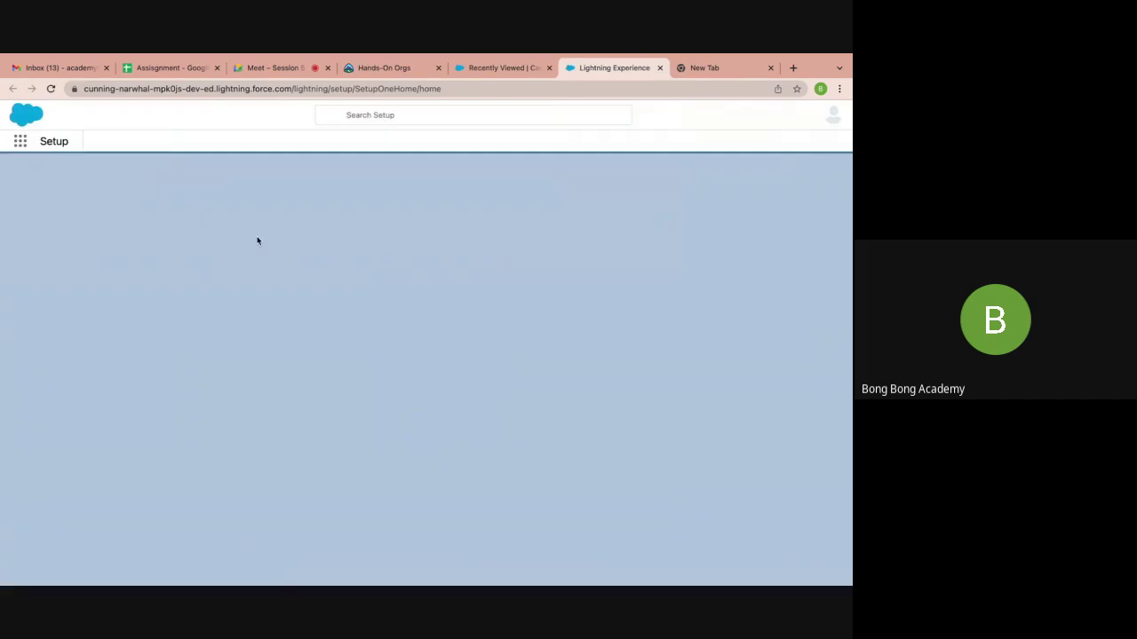
{"action": "left_click", "coordinate": [154, 141]}
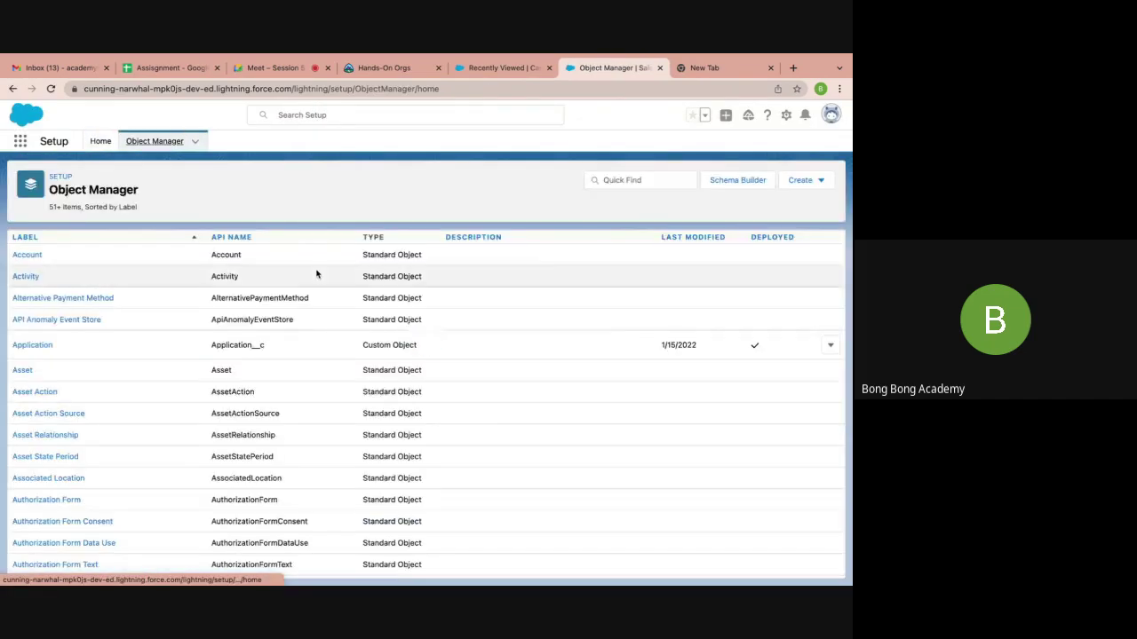
{"action": "left_click", "coordinate": [662, 180]}
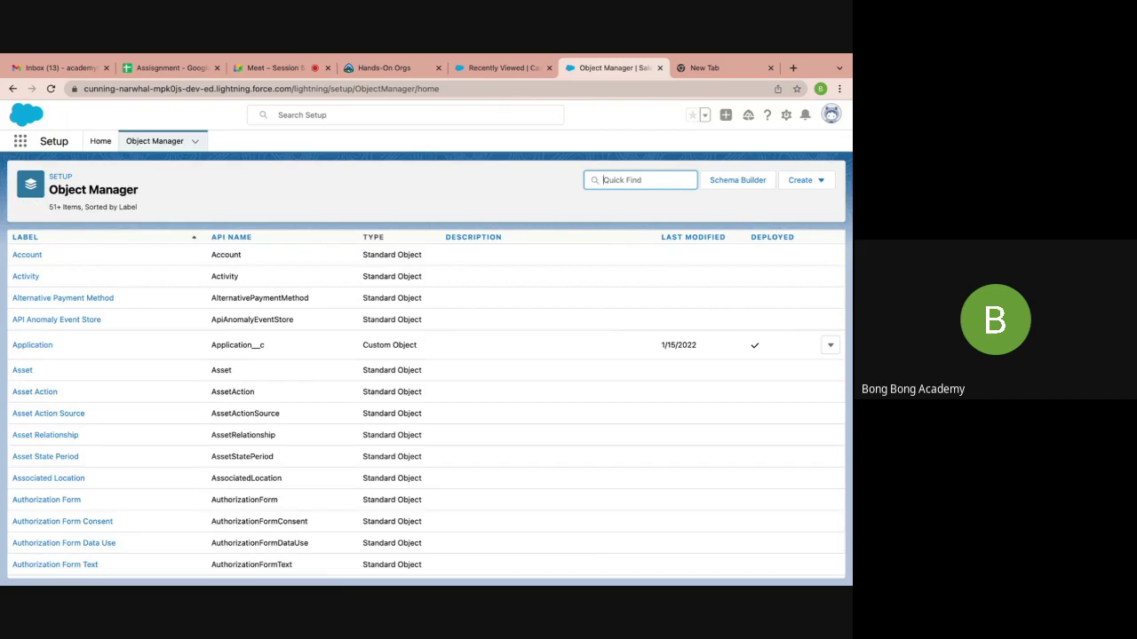
{"action": "type", "text": "application"}
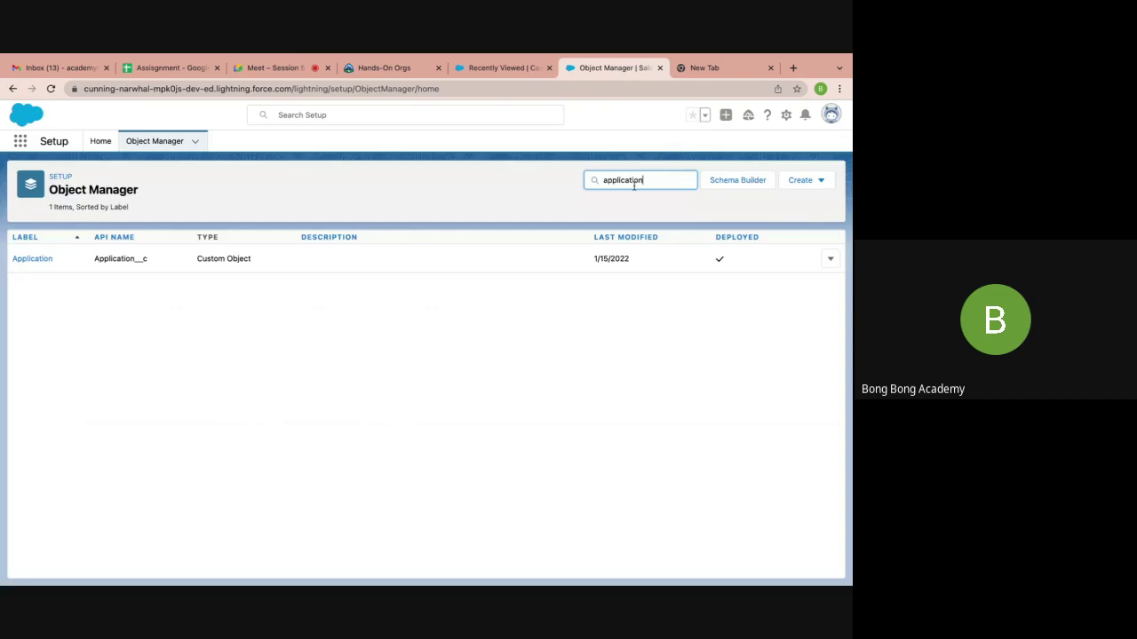
{"action": "left_click", "coordinate": [42, 258]}
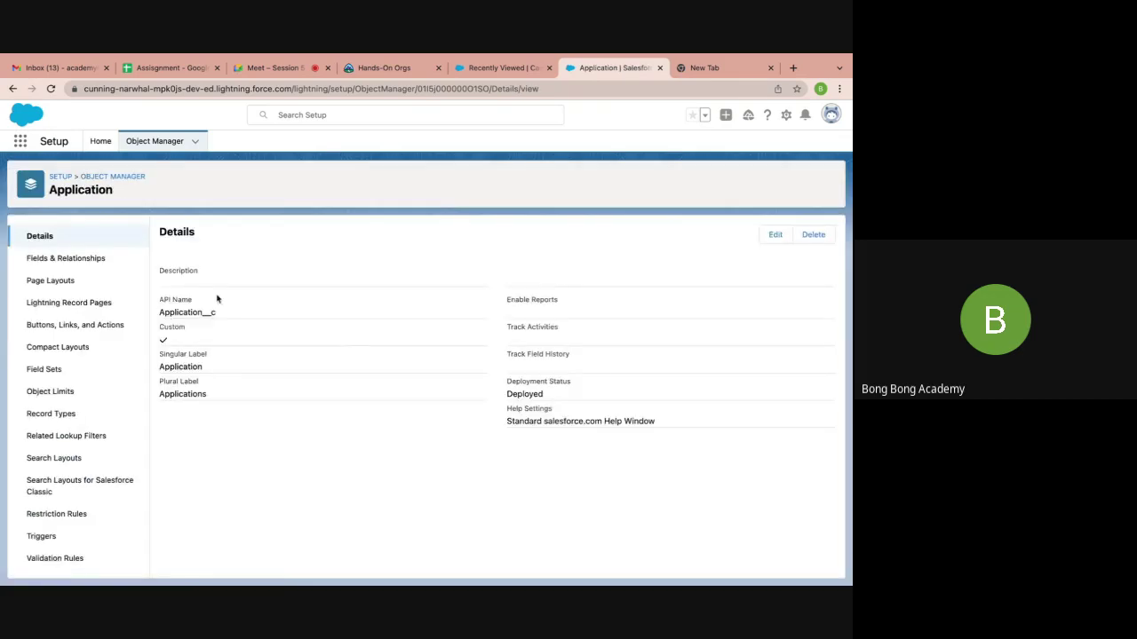
{"action": "left_click", "coordinate": [100, 264]}
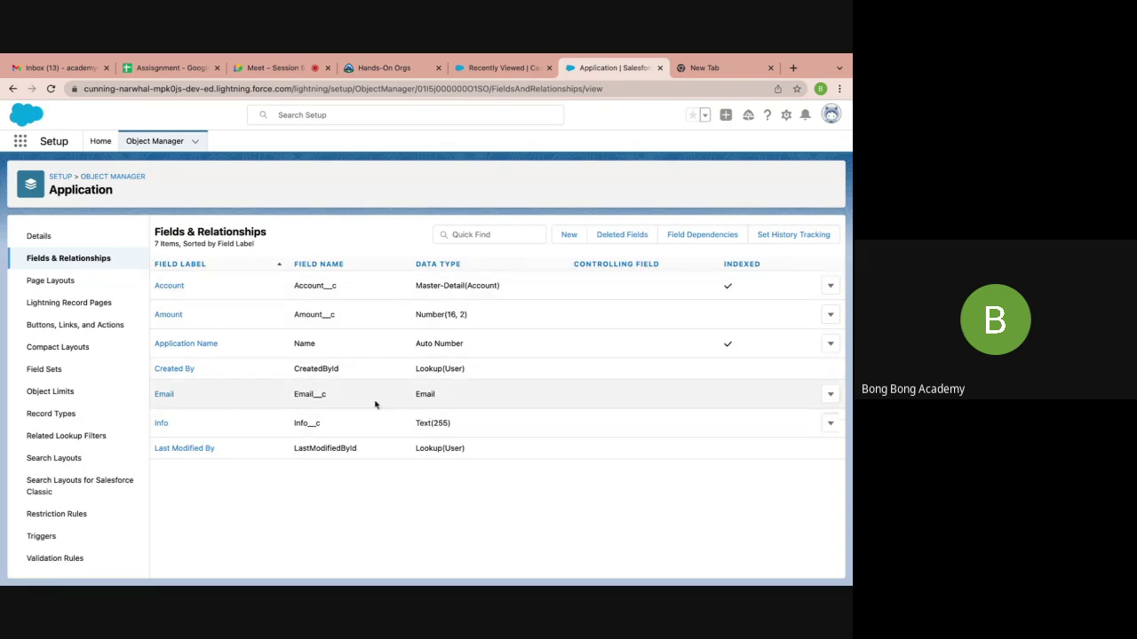
Start a new custom field on the Application object with the Currency data type and continue to its details
{"action": "left_click", "coordinate": [569, 236]}
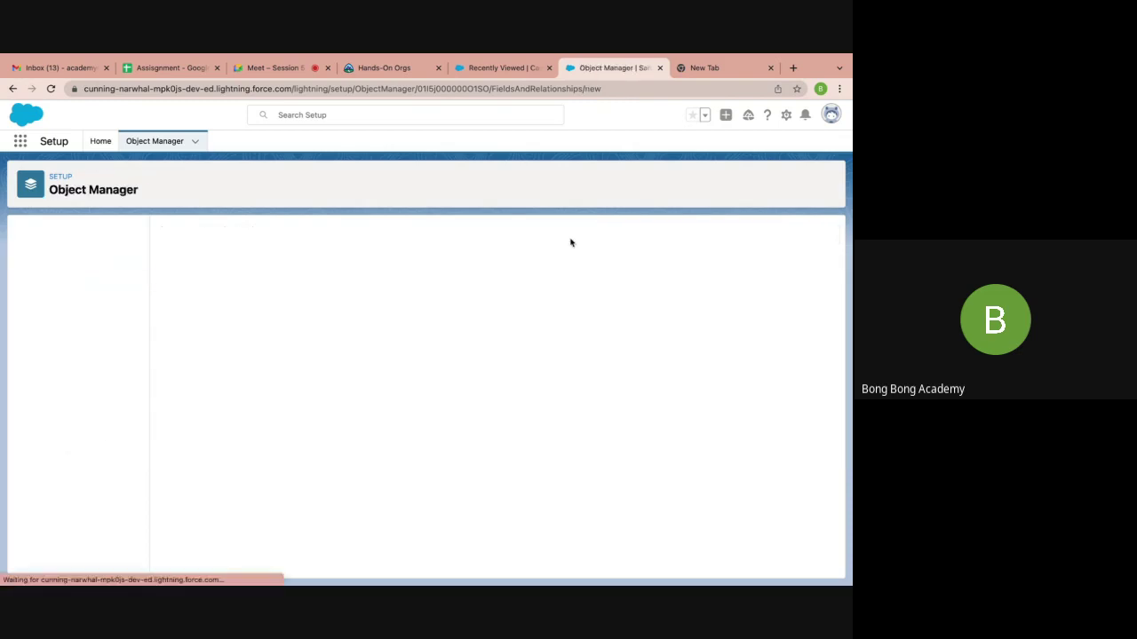
{"action": "scroll", "coordinate": [306, 401], "scroll_direction": "down", "scroll_amount": 2}
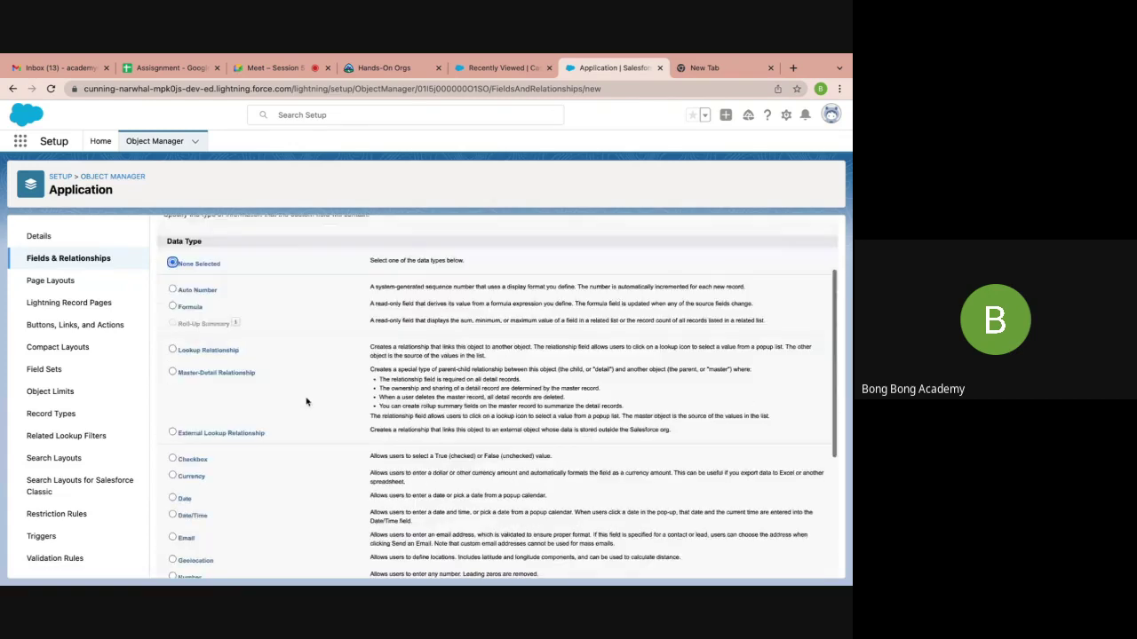
{"action": "scroll", "coordinate": [306, 402], "scroll_direction": "down", "scroll_amount": 3}
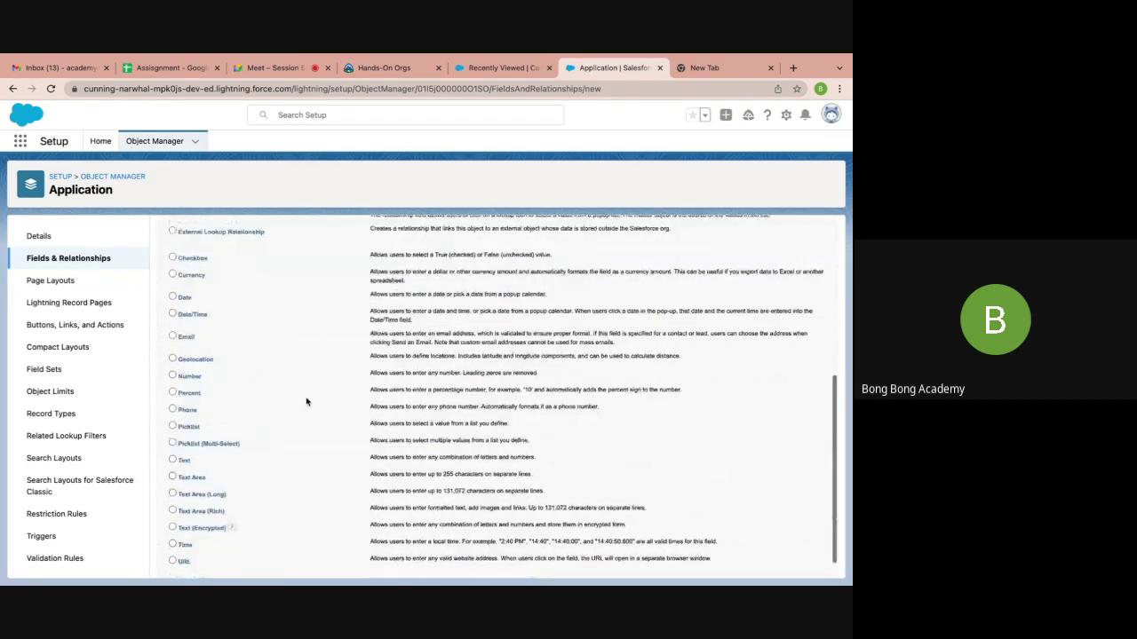
{"action": "left_click", "coordinate": [192, 275]}
{"action": "scroll", "coordinate": [350, 414], "scroll_direction": "down", "scroll_amount": 1}
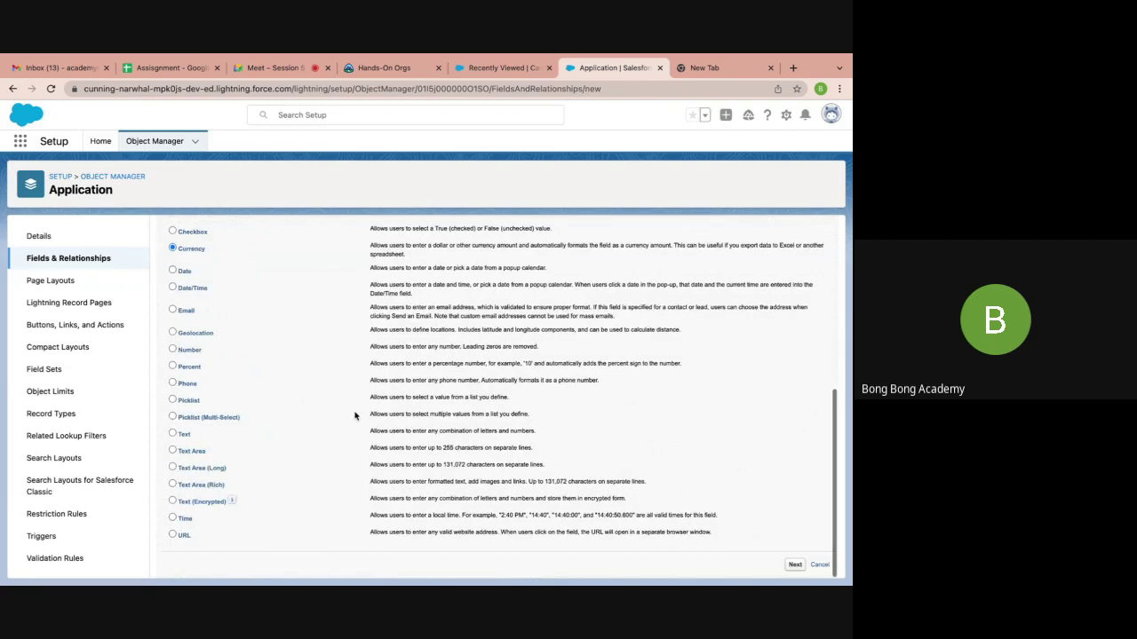
{"action": "left_click", "coordinate": [795, 565]}
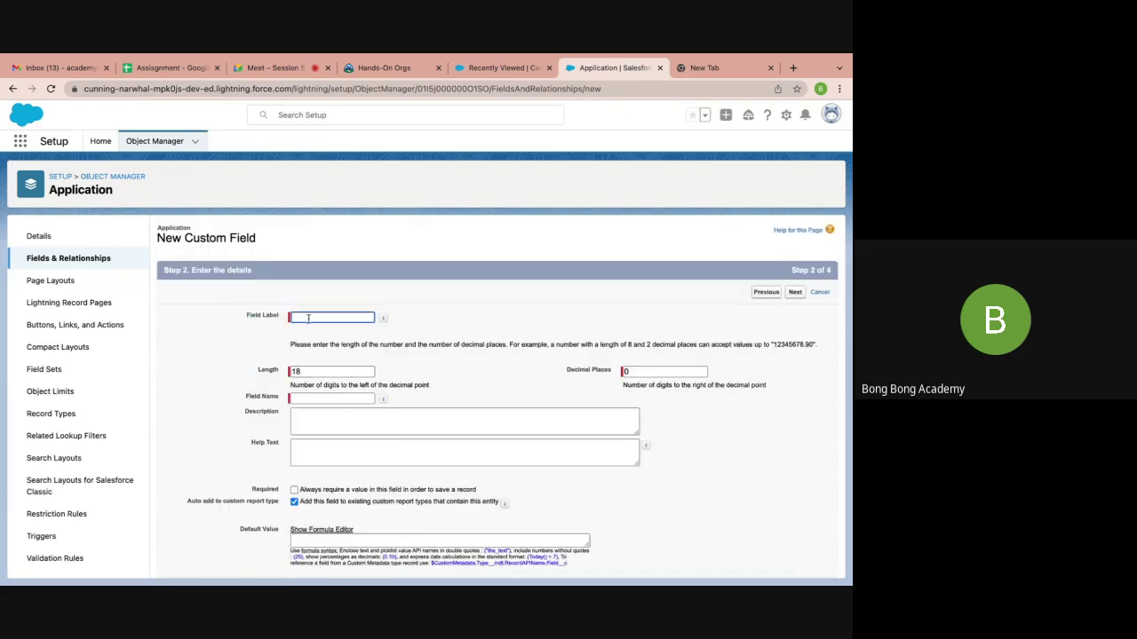
Label the currency field Registration Amount, set its length to 16 and decimal places to 2, and continue to field-level security
{"action": "type", "text": "Res"}
{"action": "type", "text": "g"}
{"action": "type", "text": "istration A"}
{"action": "type", "text": "mount"}
{"action": "left_click", "coordinate": [304, 368]}
{"action": "key", "text": "BackSpace"}
{"action": "type", "text": "6"}
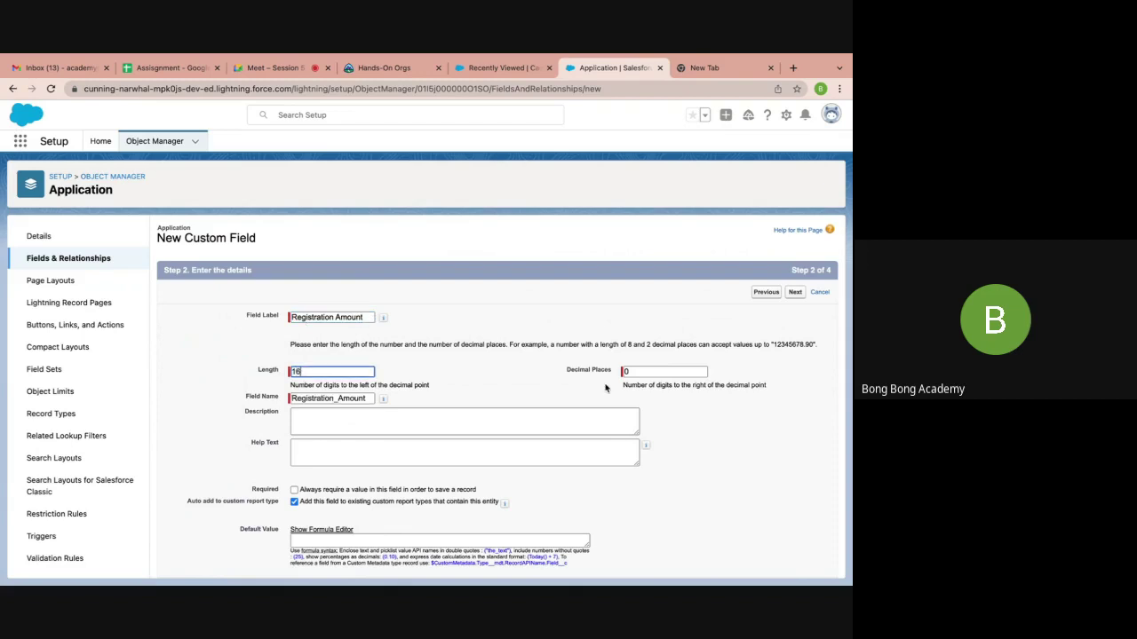
{"action": "key", "text": "Tab"}
{"action": "type", "text": "2"}
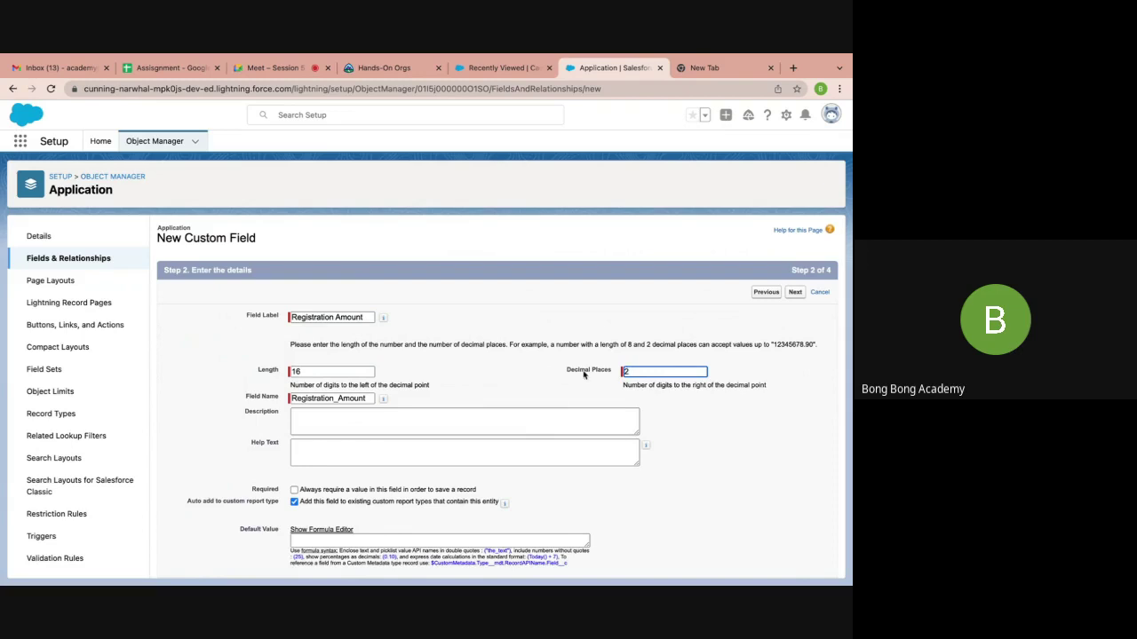
{"action": "scroll", "coordinate": [675, 382], "scroll_direction": "down", "scroll_amount": 1}
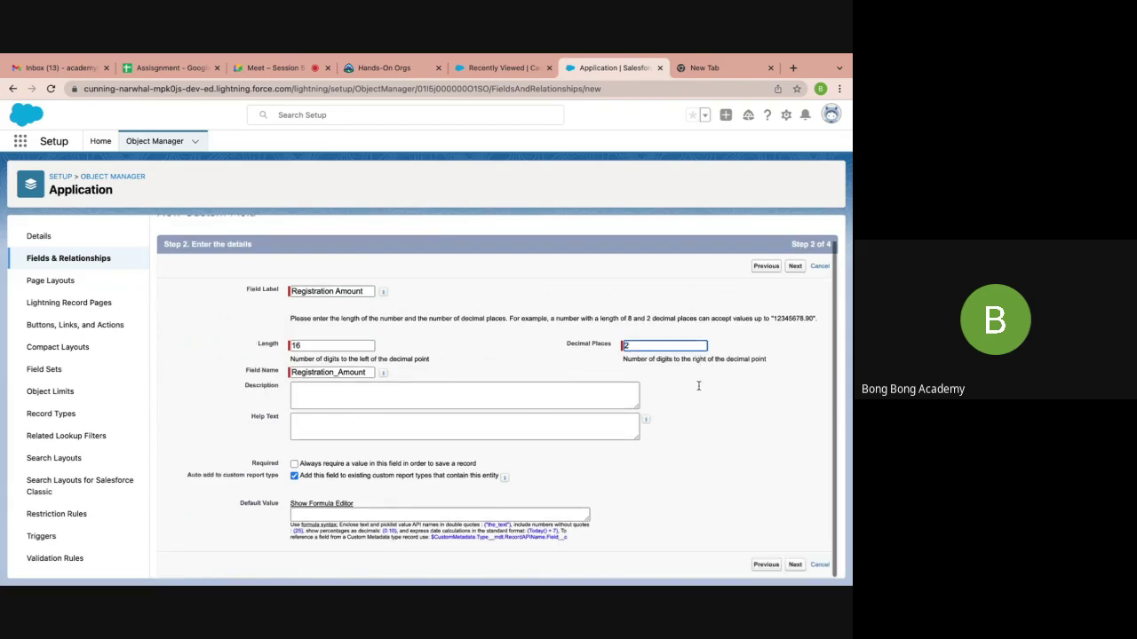
{"action": "left_click", "coordinate": [793, 566]}
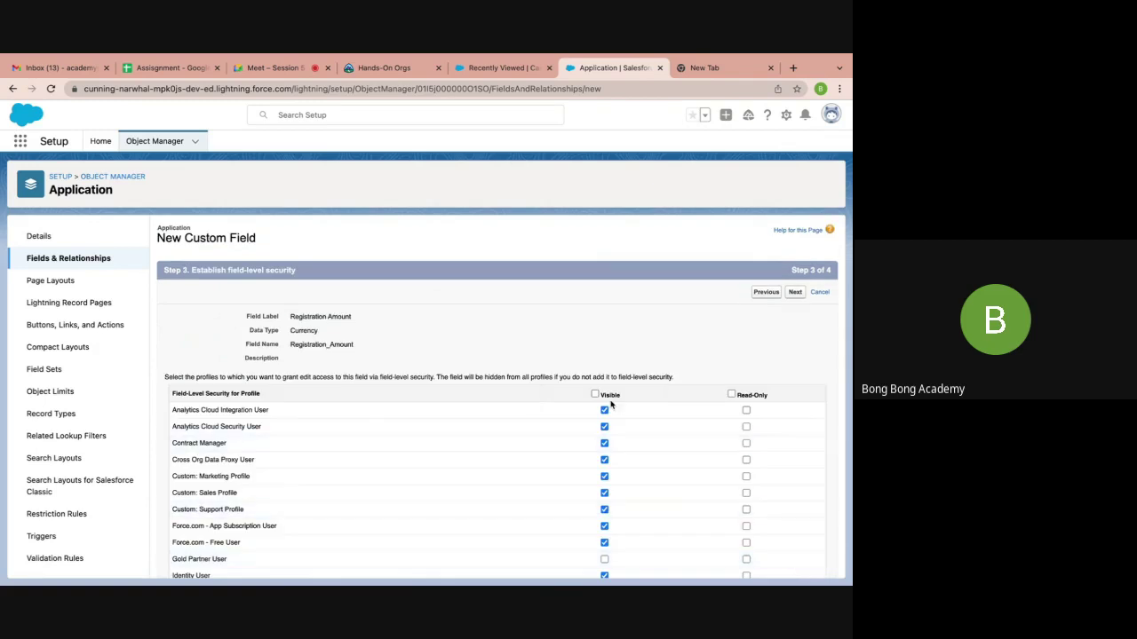
Accept the default field-level security and the Application Layout, and save the Registration Amount field
{"action": "left_click", "coordinate": [791, 294]}
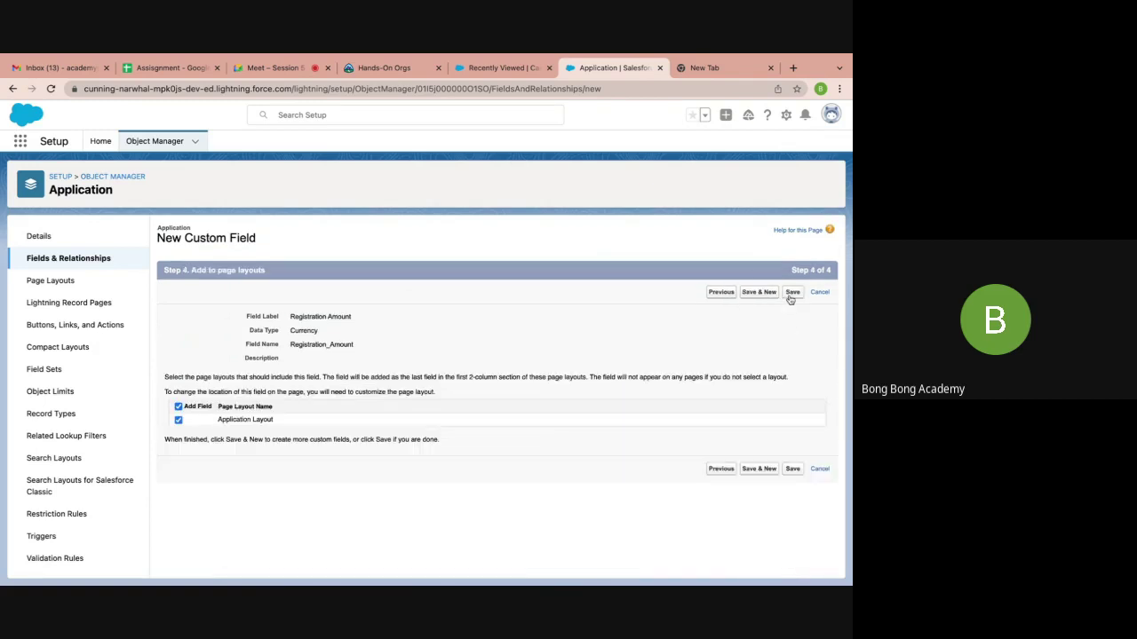
{"action": "left_click", "coordinate": [791, 294]}
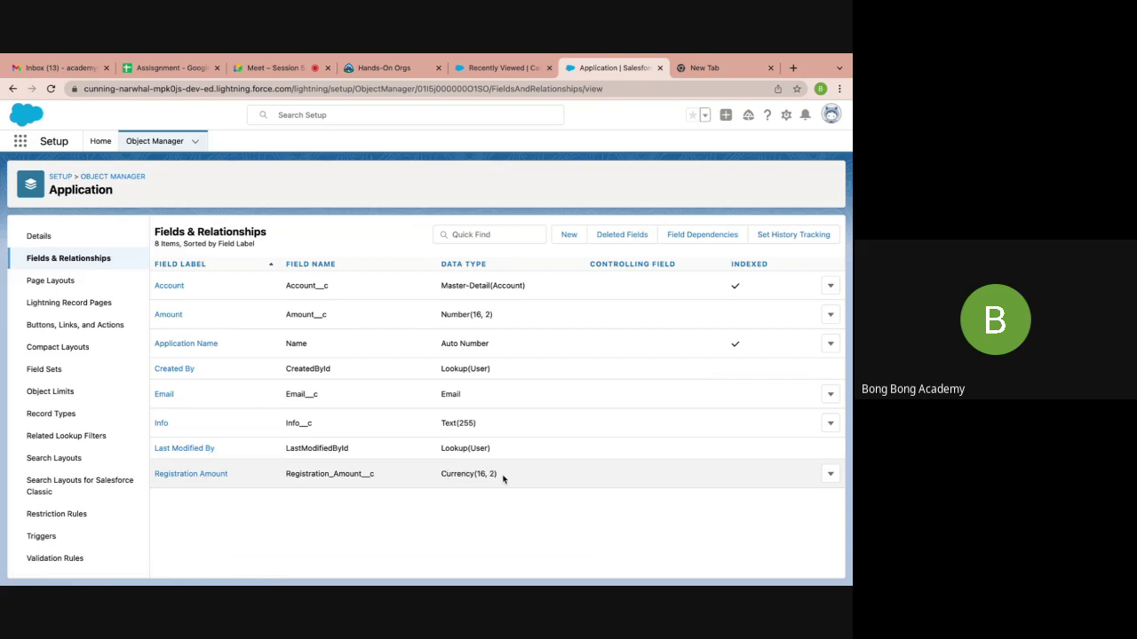
Start a new custom field on the Account object with the Roll-Up Summary data type and continue to its details
{"action": "left_click", "coordinate": [115, 177]}
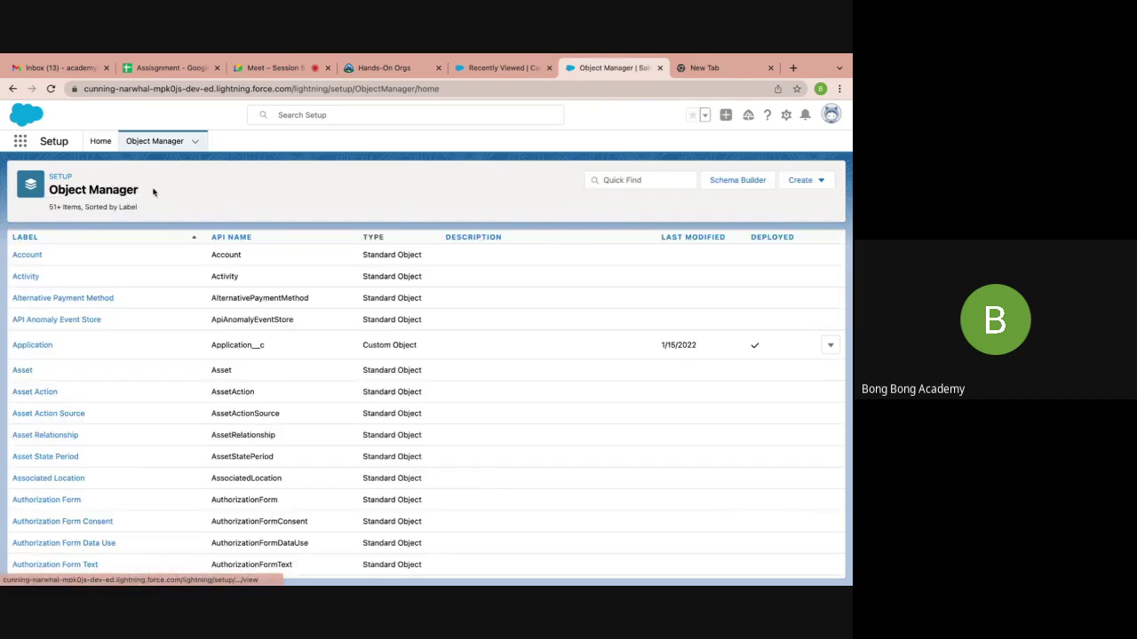
{"action": "left_click", "coordinate": [34, 255]}
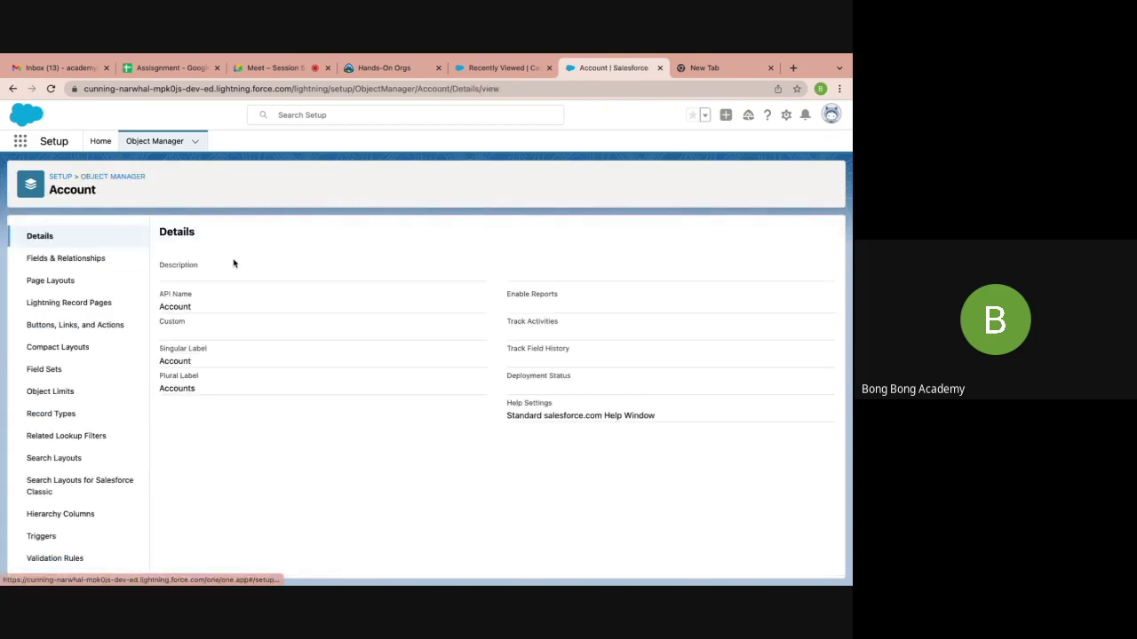
{"action": "left_click", "coordinate": [63, 258]}
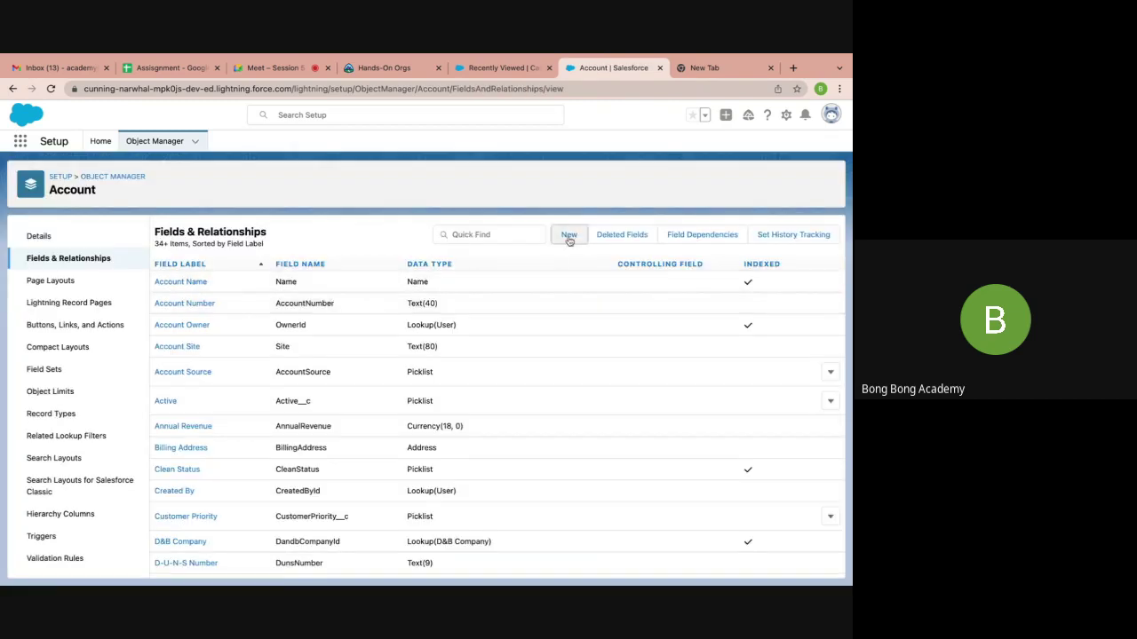
{"action": "left_click", "coordinate": [568, 238]}
{"action": "scroll", "coordinate": [228, 401], "scroll_direction": "down", "scroll_amount": 1}
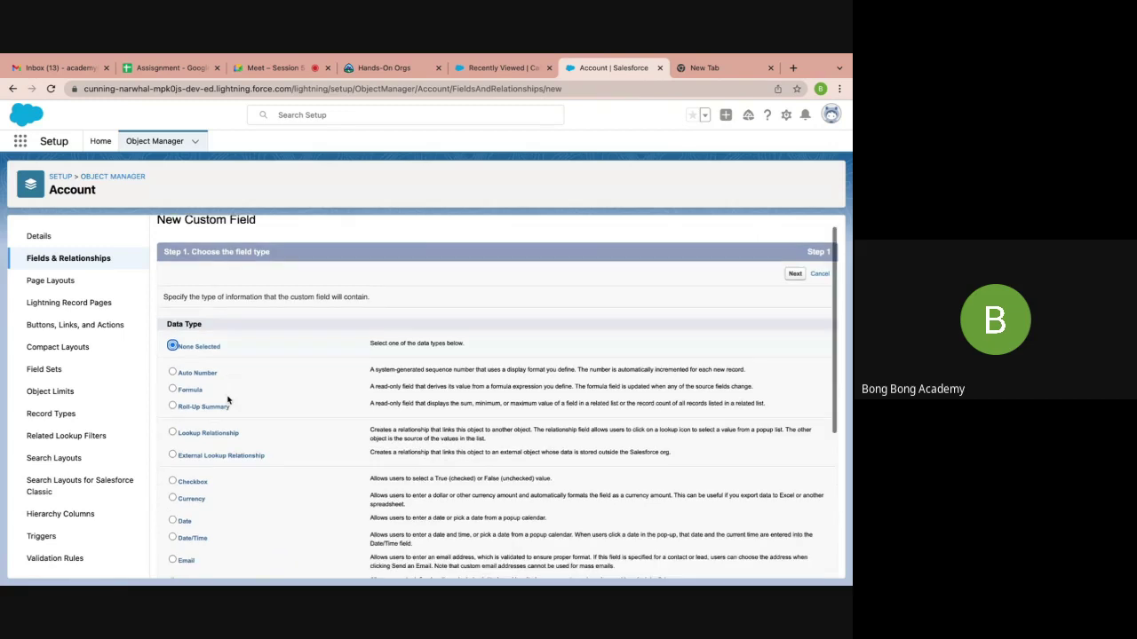
{"action": "left_click", "coordinate": [205, 400]}
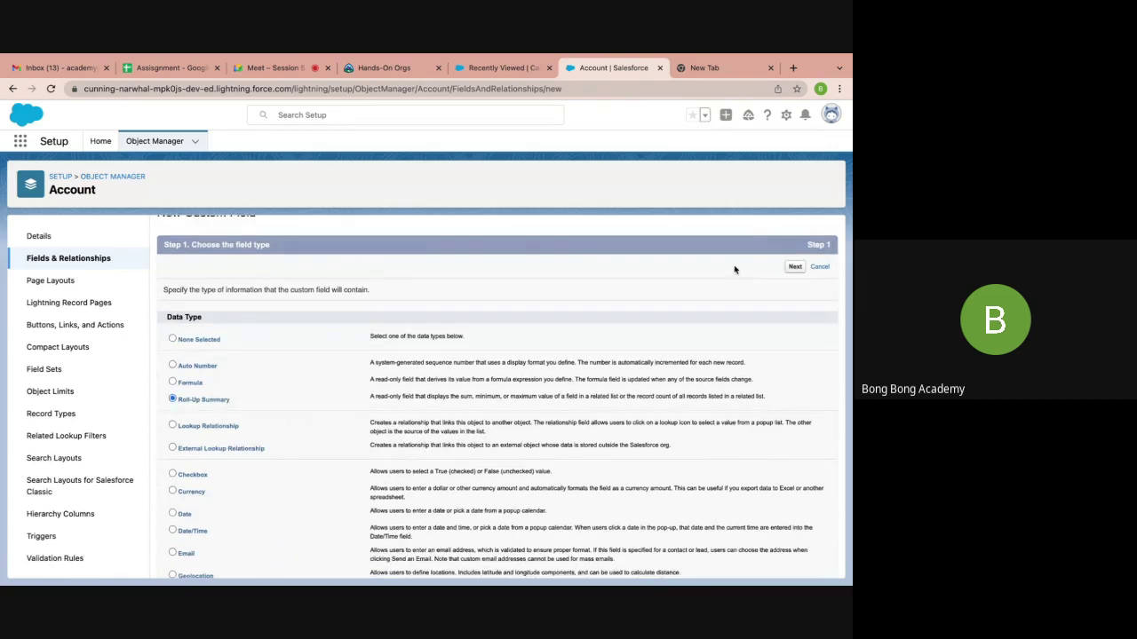
{"action": "left_click", "coordinate": [795, 267]}
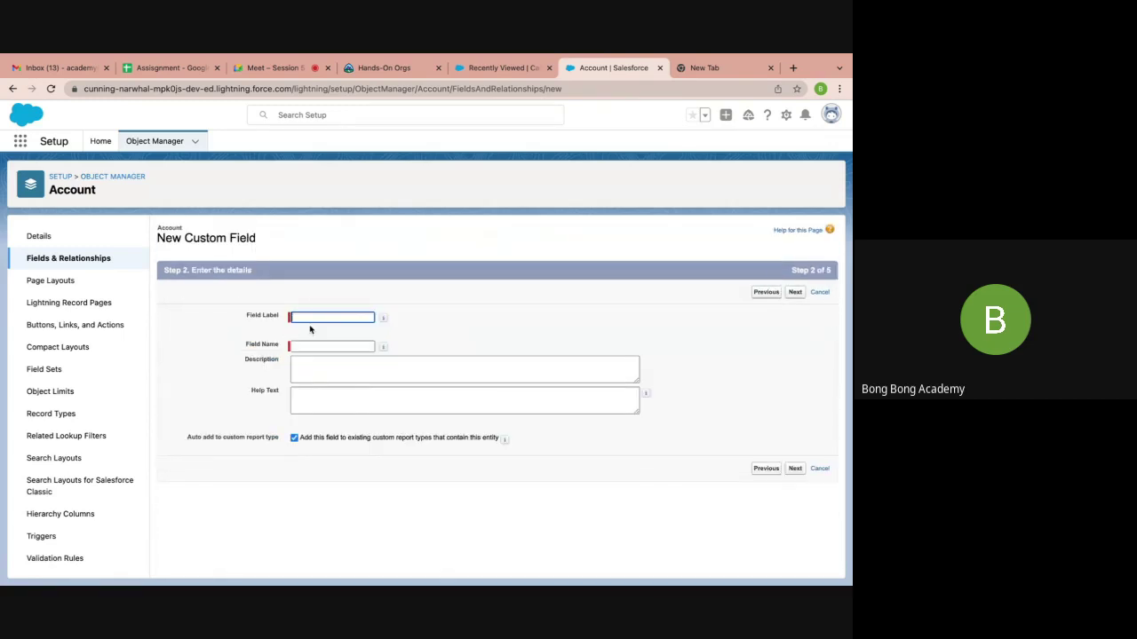
Label the roll-up field Total Application Amount, keep the matching field name, and continue to the summary calculation
{"action": "type", "text": "Account"}
{"action": "key", "text": "BackSpace"}
{"action": "key", "text": "BackSpace"}
{"action": "key", "text": "BackSpace"}
{"action": "key", "text": "BackSpace"}
{"action": "key", "text": "BackSpace"}
{"action": "key", "text": "BackSpace"}
{"action": "key", "text": "BackSpace"}
{"action": "type", "text": "Total Application Amount"}
{"action": "left_click", "coordinate": [311, 345]}
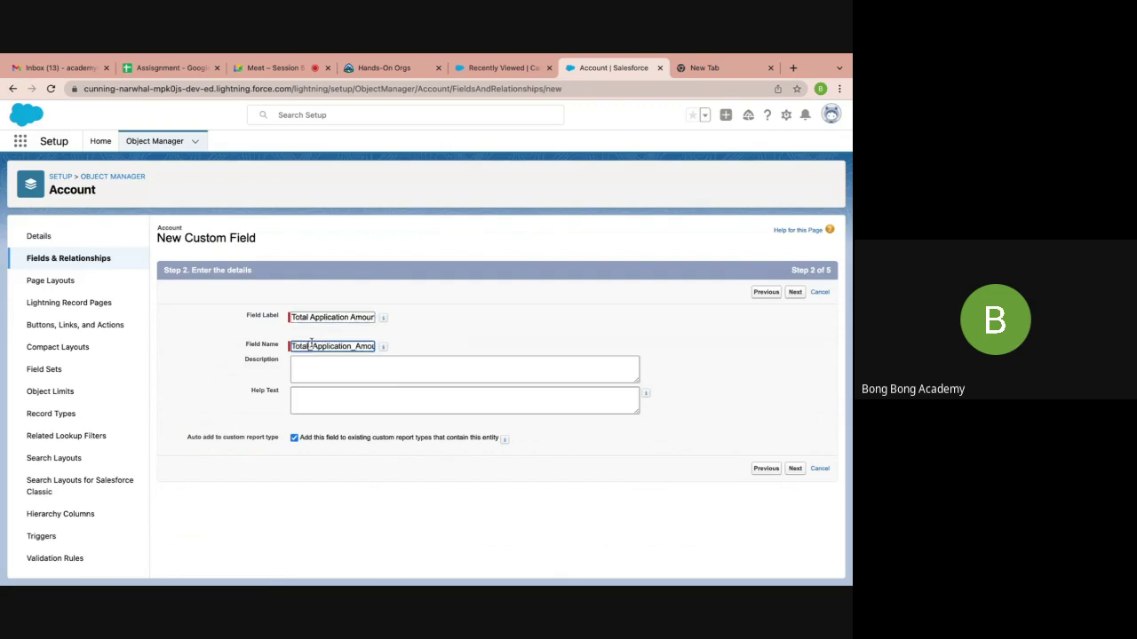
{"action": "left_click", "coordinate": [795, 472]}
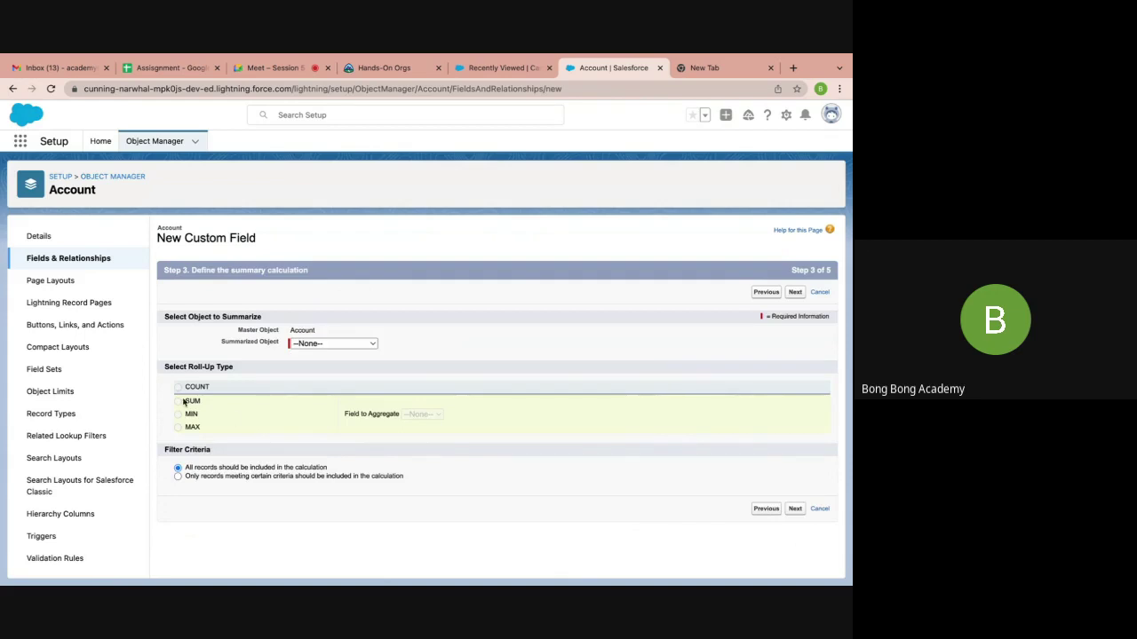
Define the roll-up as the SUM of Registration Amount across Applications, including all records, and continue to field-level security
{"action": "left_click", "coordinate": [338, 344]}
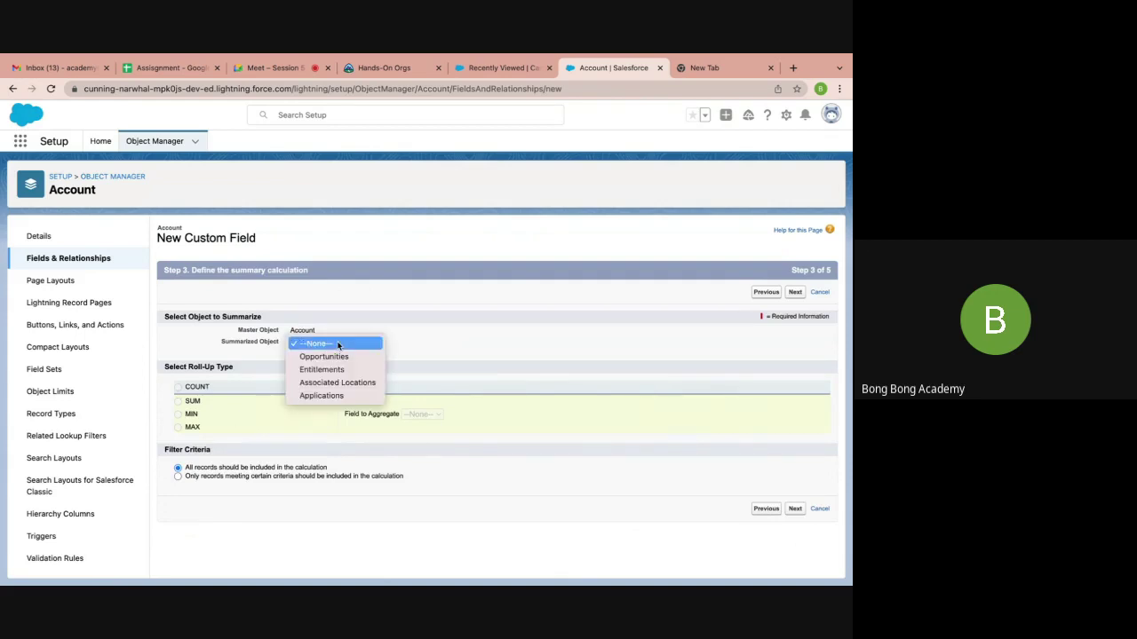
{"action": "left_click", "coordinate": [333, 396]}
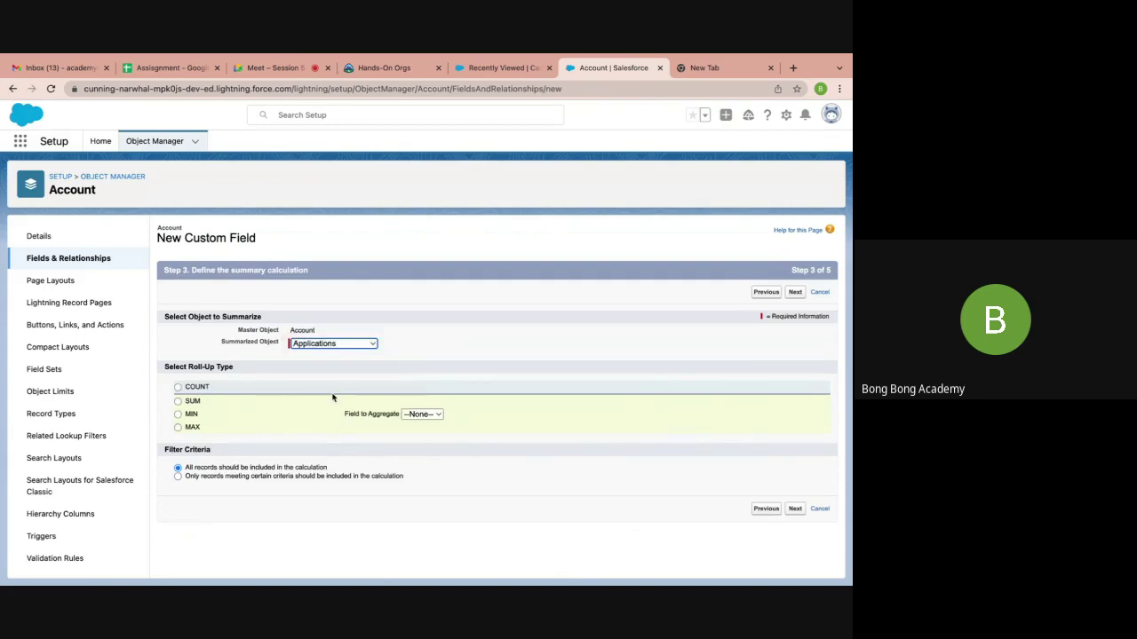
{"action": "left_click", "coordinate": [178, 403]}
{"action": "left_click", "coordinate": [428, 415]}
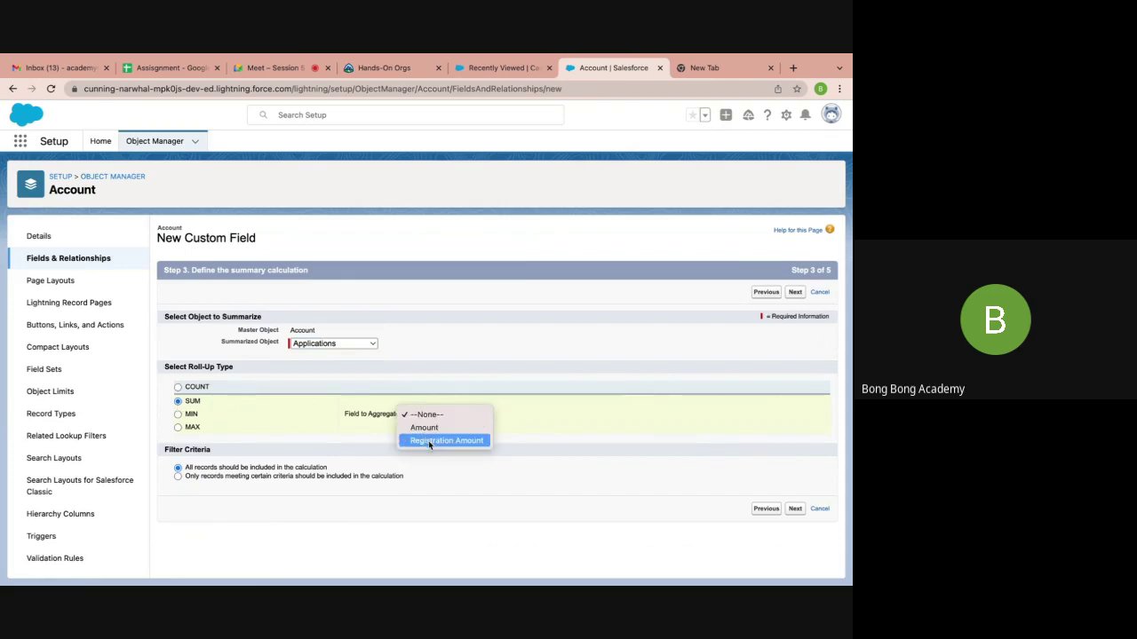
{"action": "left_click", "coordinate": [428, 440]}
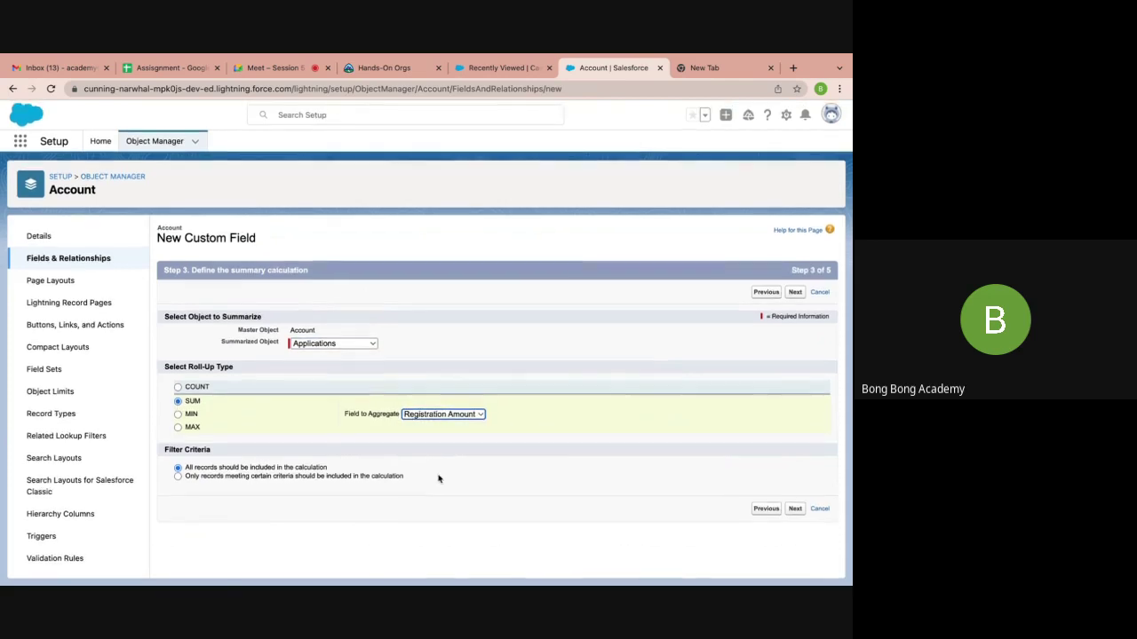
{"action": "left_click", "coordinate": [794, 511]}
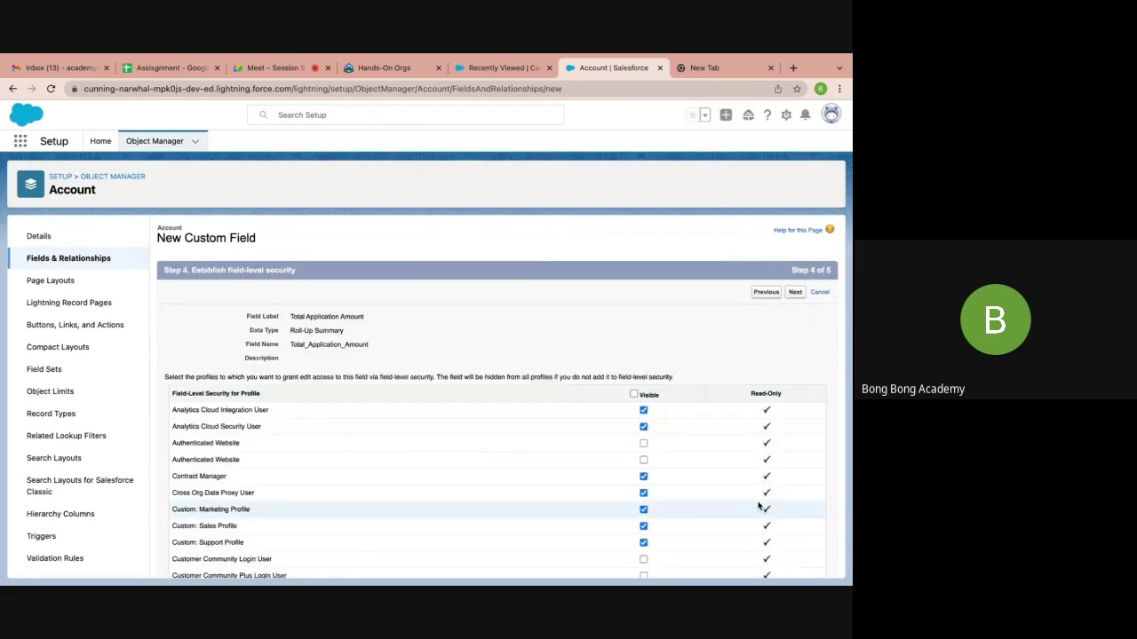
Make Total Application Amount visible to all profiles, keep it on all Account page layouts, and save the field
{"action": "left_click", "coordinate": [634, 395]}
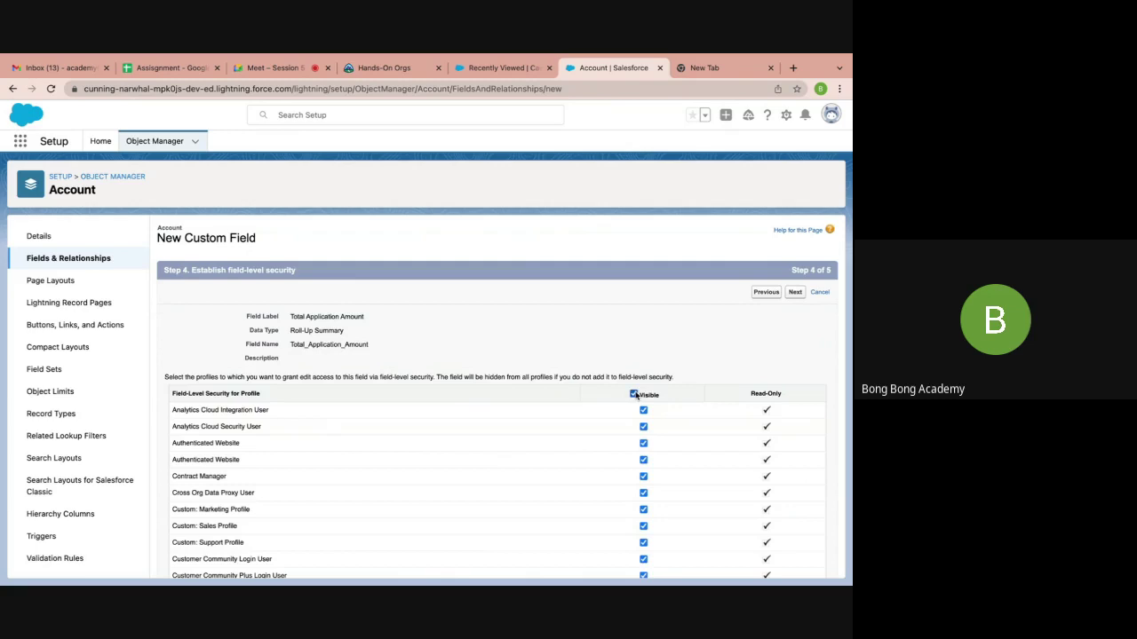
{"action": "left_click", "coordinate": [795, 292]}
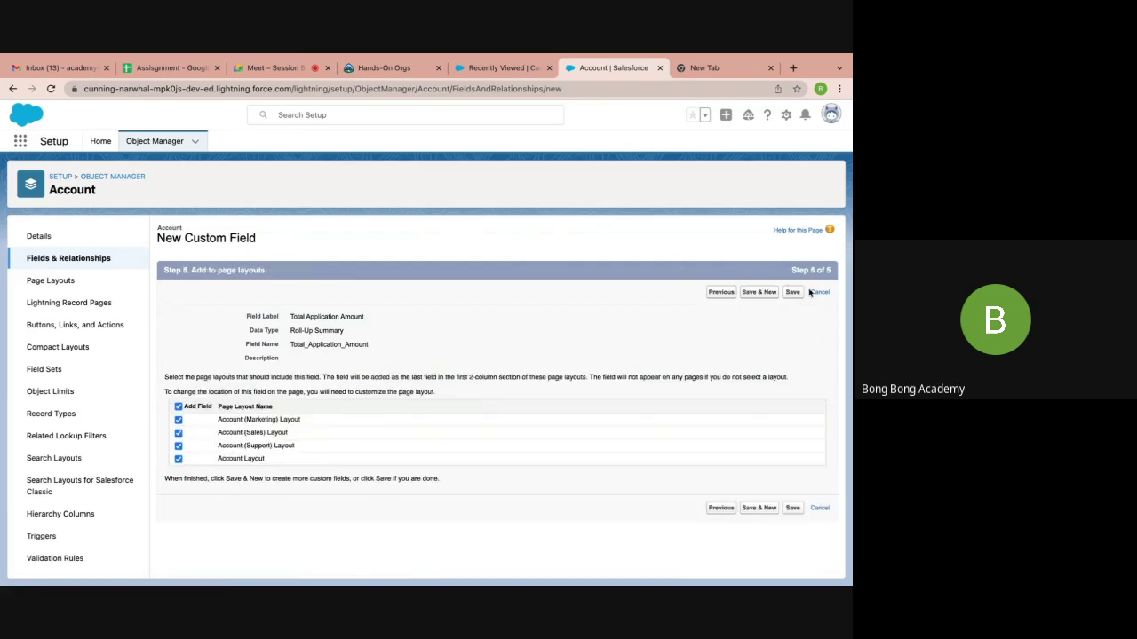
{"action": "left_click", "coordinate": [792, 294]}
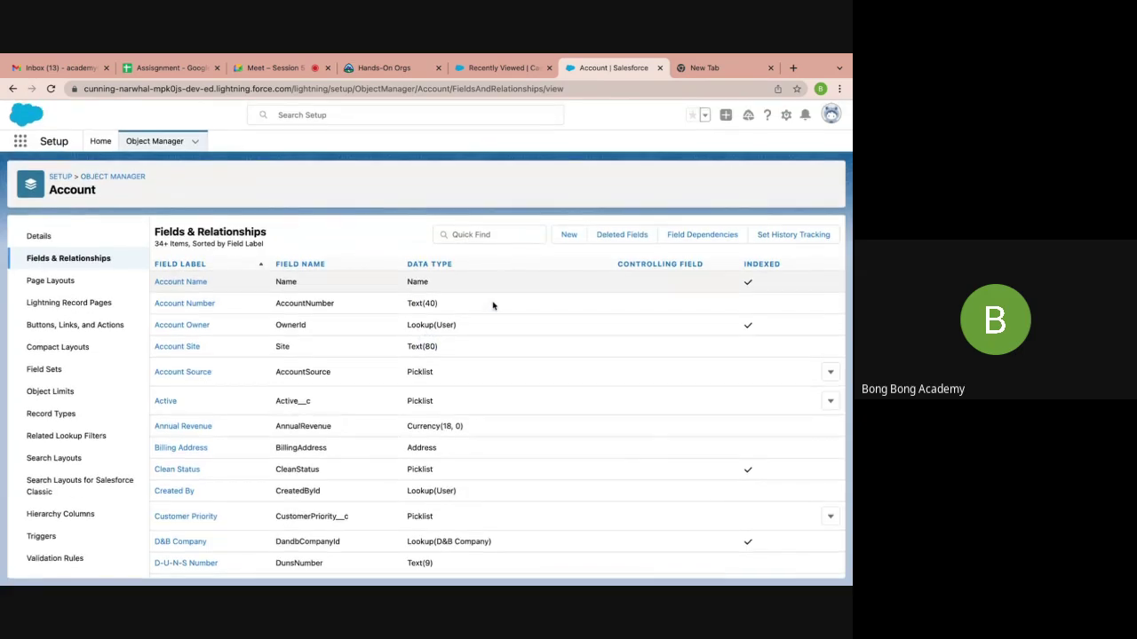
Find Accounts by searching the apps and items for "acco", and open the Bong Bong account record
{"action": "left_click", "coordinate": [17, 144]}
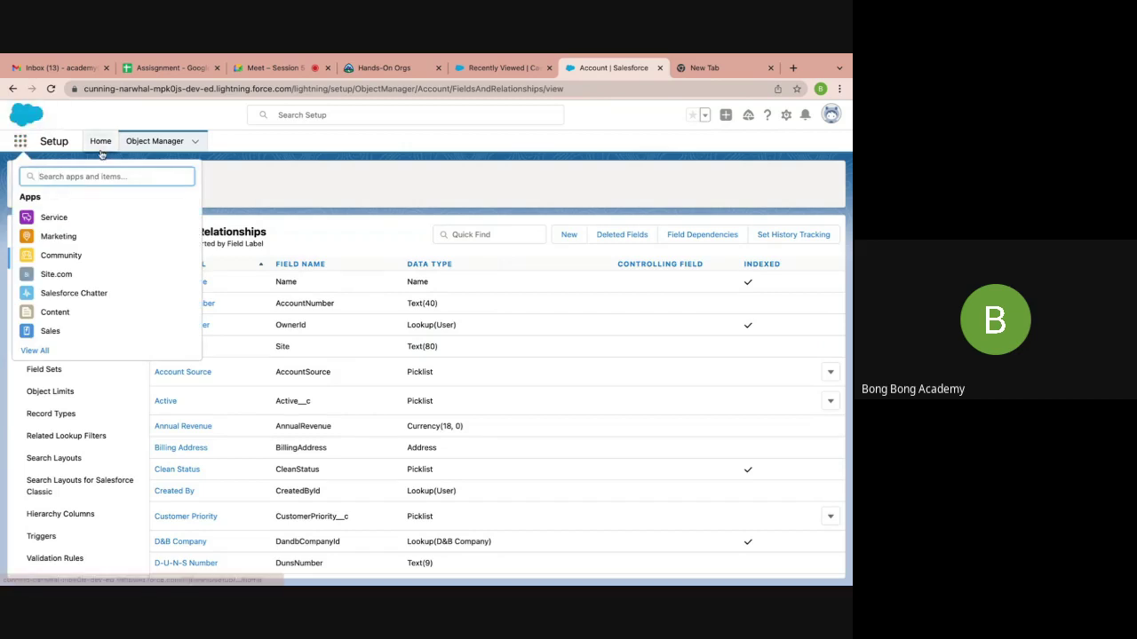
{"action": "type", "text": "acco"}
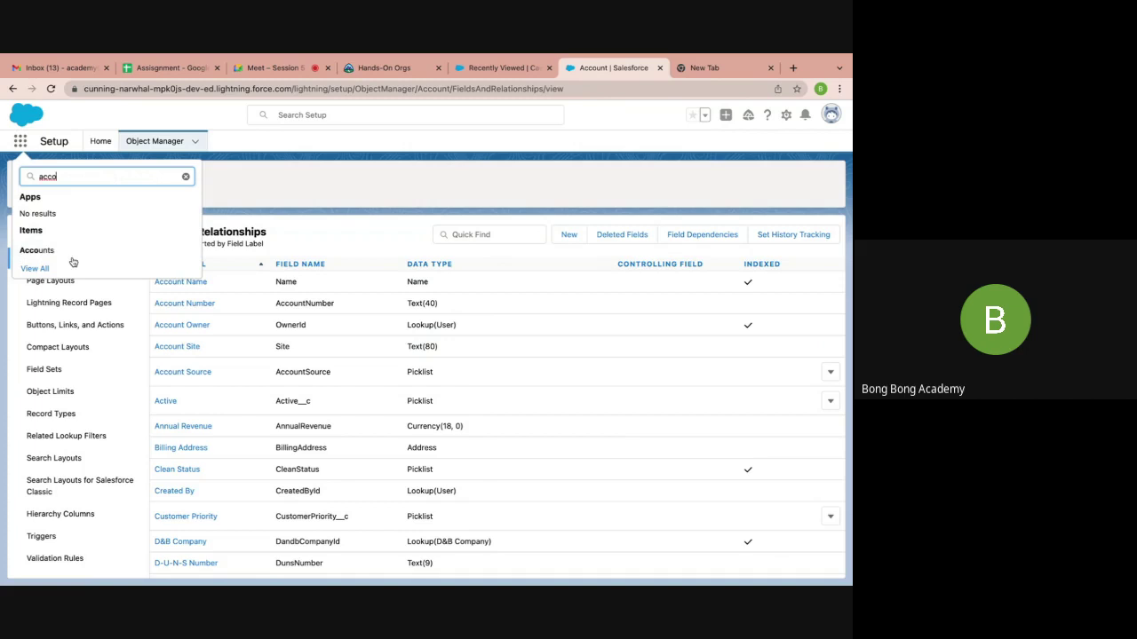
{"action": "left_click", "coordinate": [40, 250]}
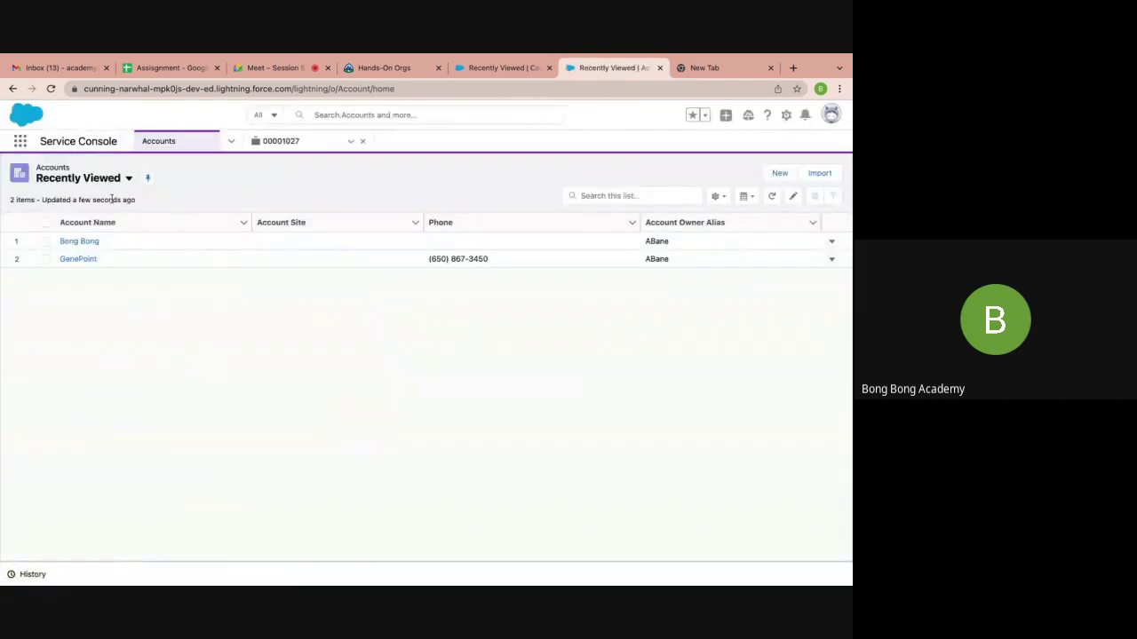
{"action": "left_click", "coordinate": [130, 179]}
{"action": "left_click", "coordinate": [279, 178]}
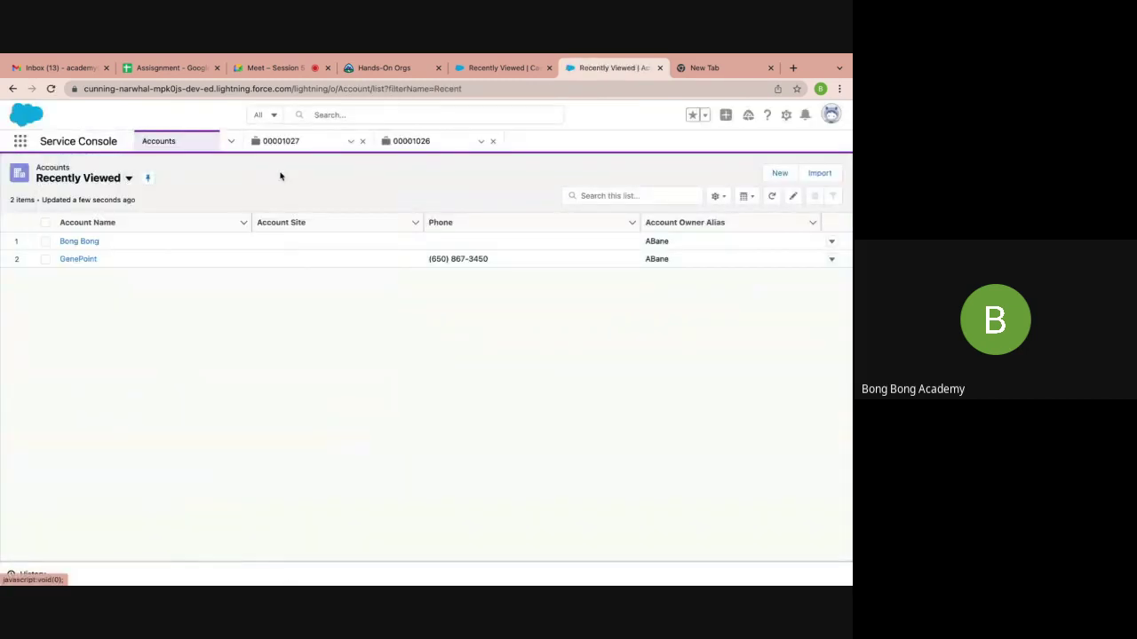
{"action": "left_click", "coordinate": [91, 244]}
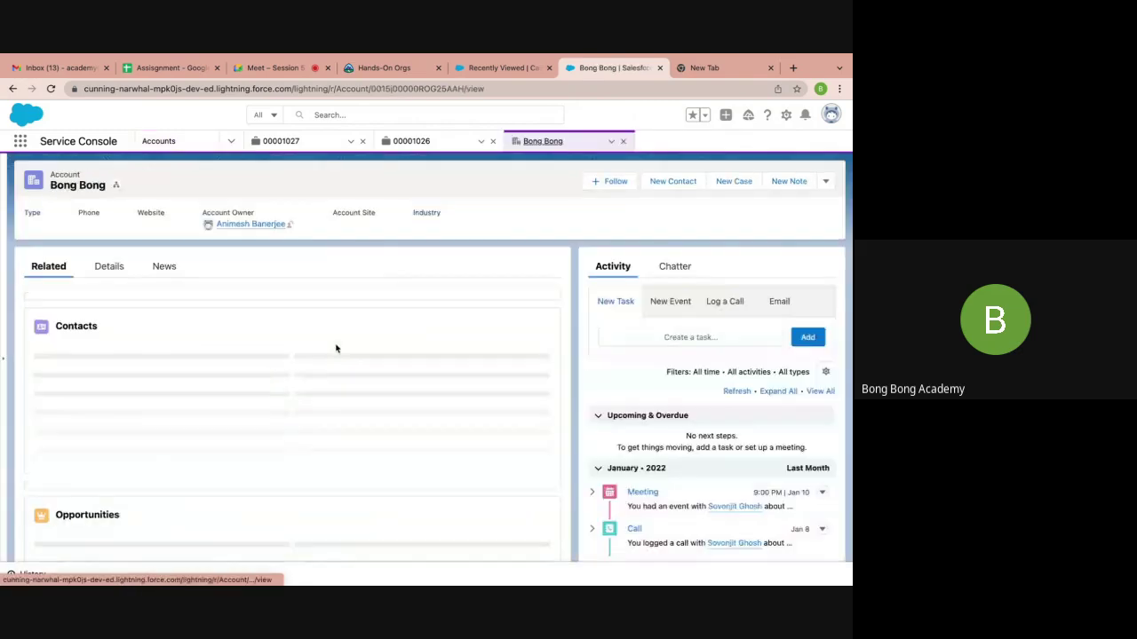
Check the Total Application Amount field in the Bong Bong account's details
{"action": "left_click", "coordinate": [110, 269]}
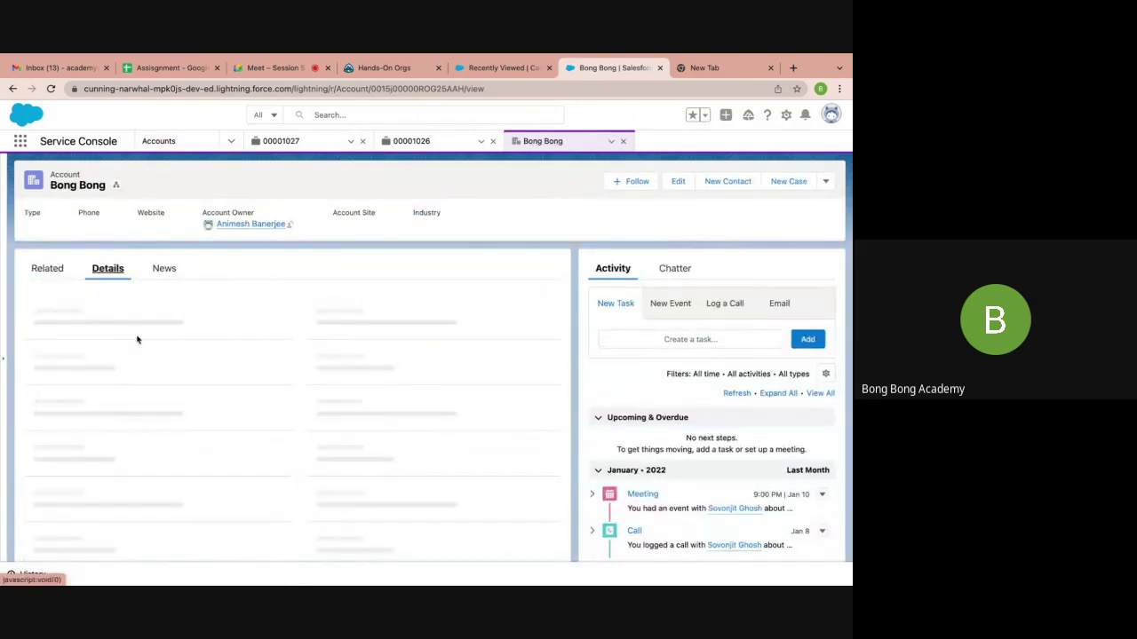
{"action": "scroll", "coordinate": [167, 404], "scroll_direction": "down", "scroll_amount": 2}
{"action": "scroll", "coordinate": [168, 404], "scroll_direction": "down", "scroll_amount": 2}
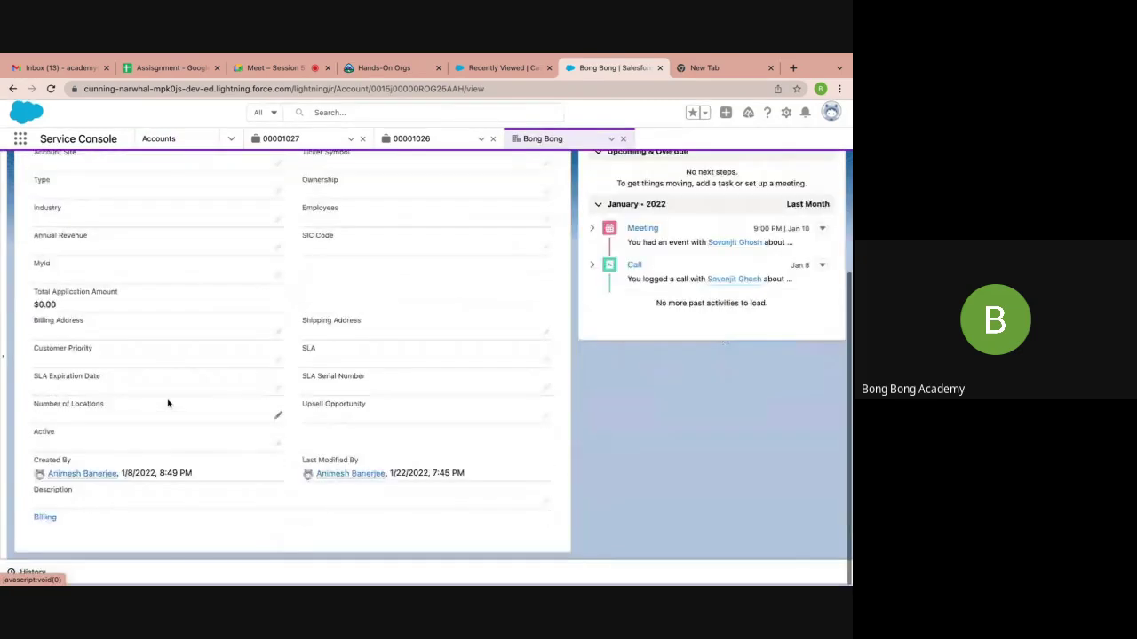
{"action": "scroll", "coordinate": [164, 395], "scroll_direction": "up", "scroll_amount": 1}
{"action": "scroll", "coordinate": [161, 383], "scroll_direction": "up", "scroll_amount": 1}
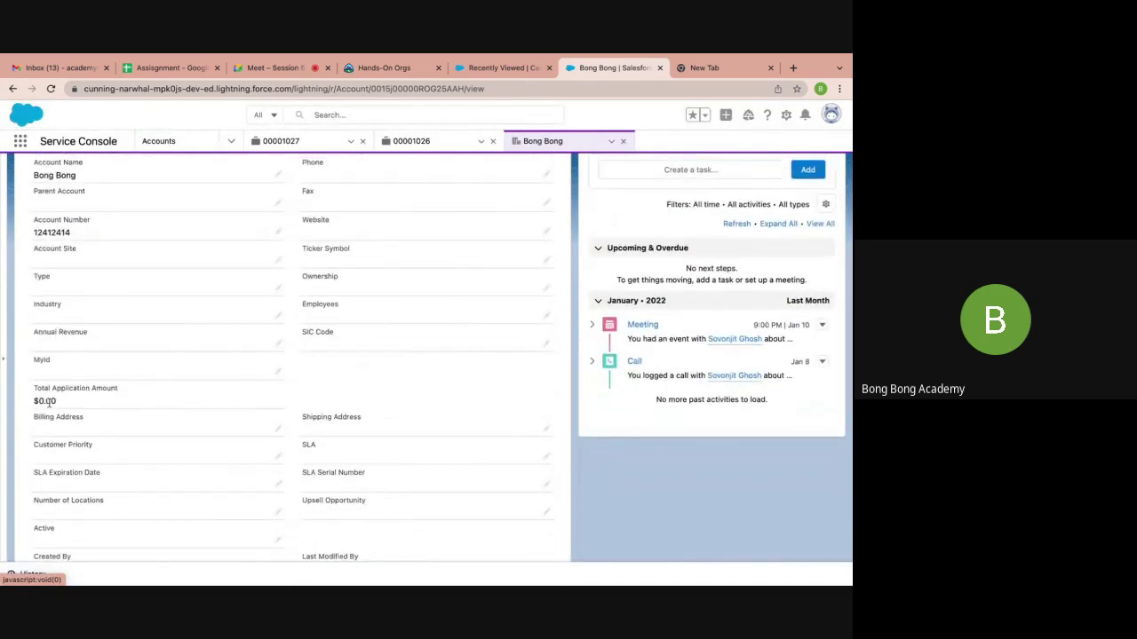
{"action": "scroll", "coordinate": [62, 406], "scroll_direction": "down", "scroll_amount": 2}
{"action": "scroll", "coordinate": [71, 373], "scroll_direction": "up", "scroll_amount": 5}
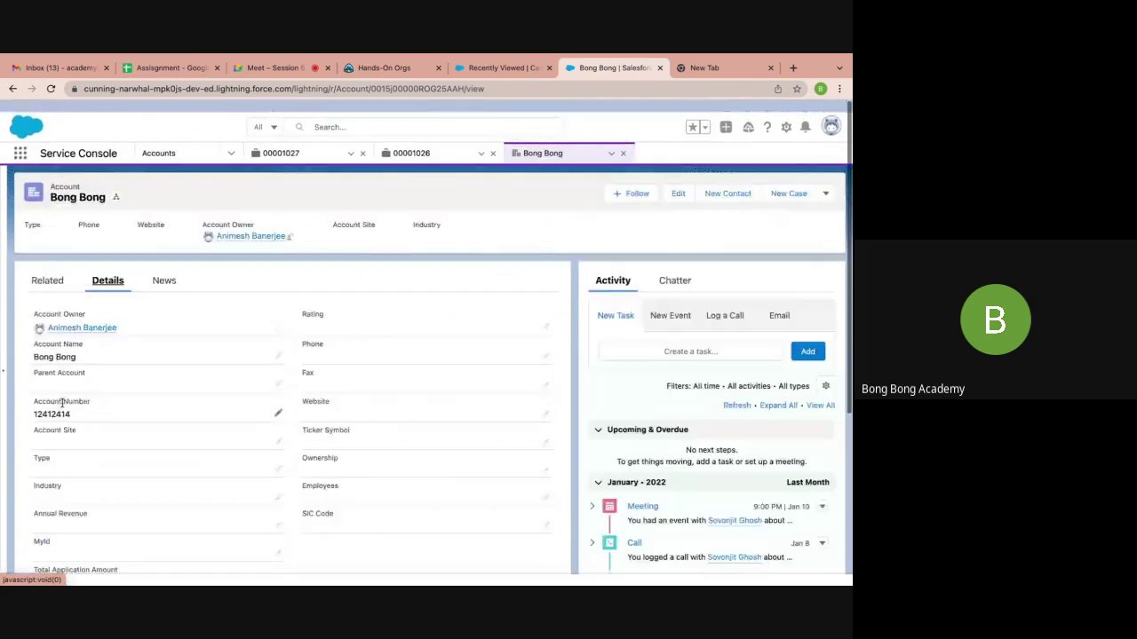
Create a new application from the Bong Bong account's related Applications list with a Registration Amount of 100, and save it
{"action": "left_click", "coordinate": [51, 270]}
{"action": "scroll", "coordinate": [190, 367], "scroll_direction": "down", "scroll_amount": 5}
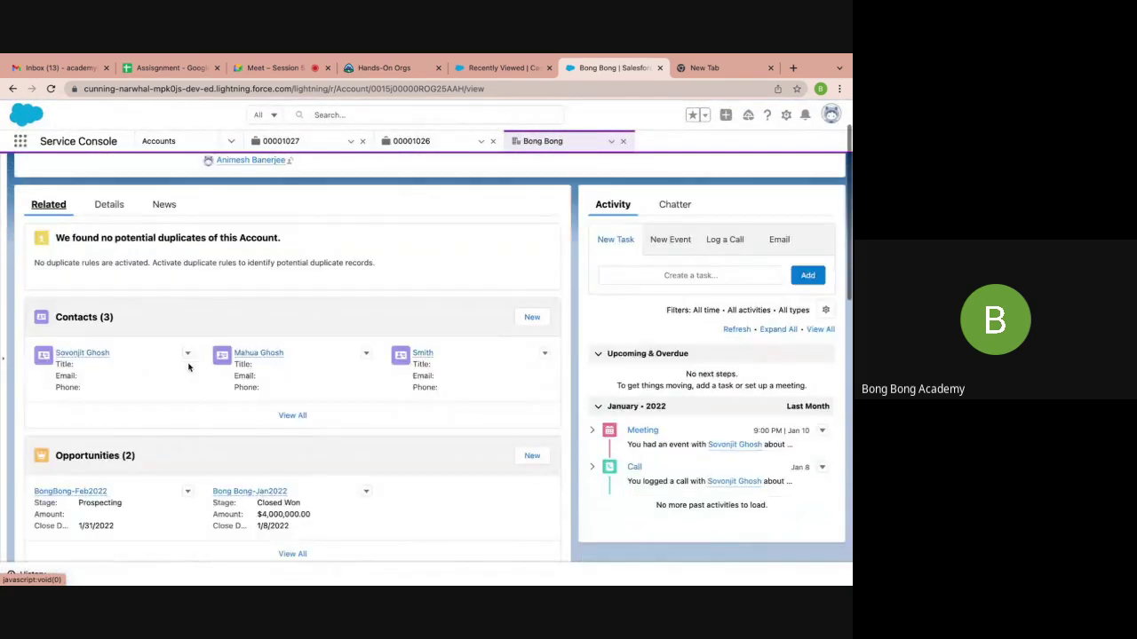
{"action": "scroll", "coordinate": [189, 368], "scroll_direction": "down", "scroll_amount": 2}
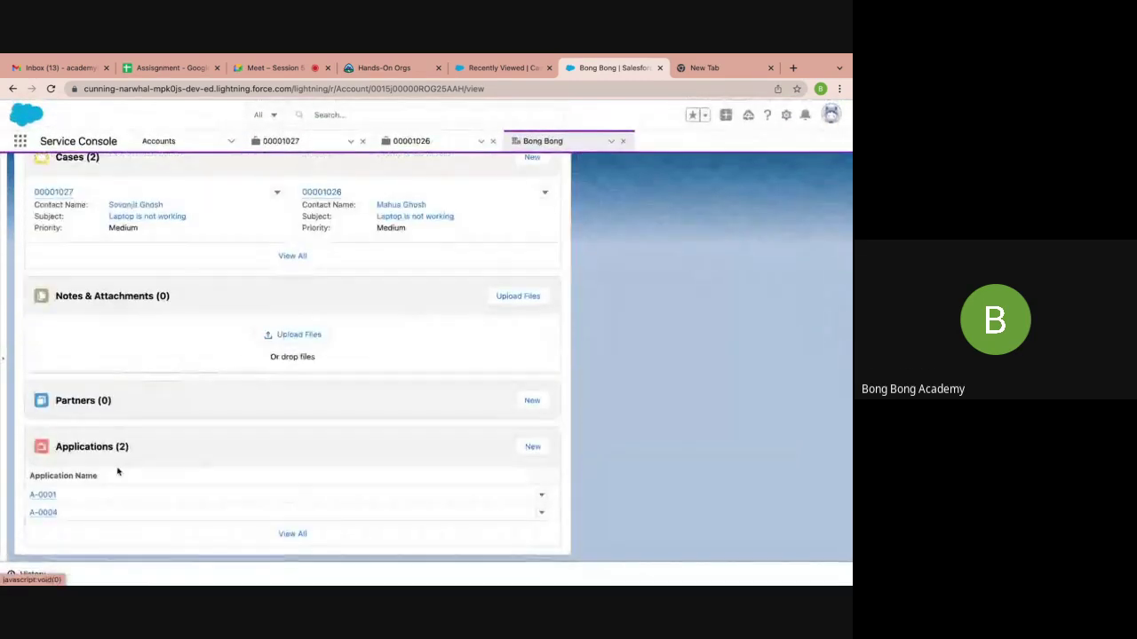
{"action": "left_click", "coordinate": [532, 449]}
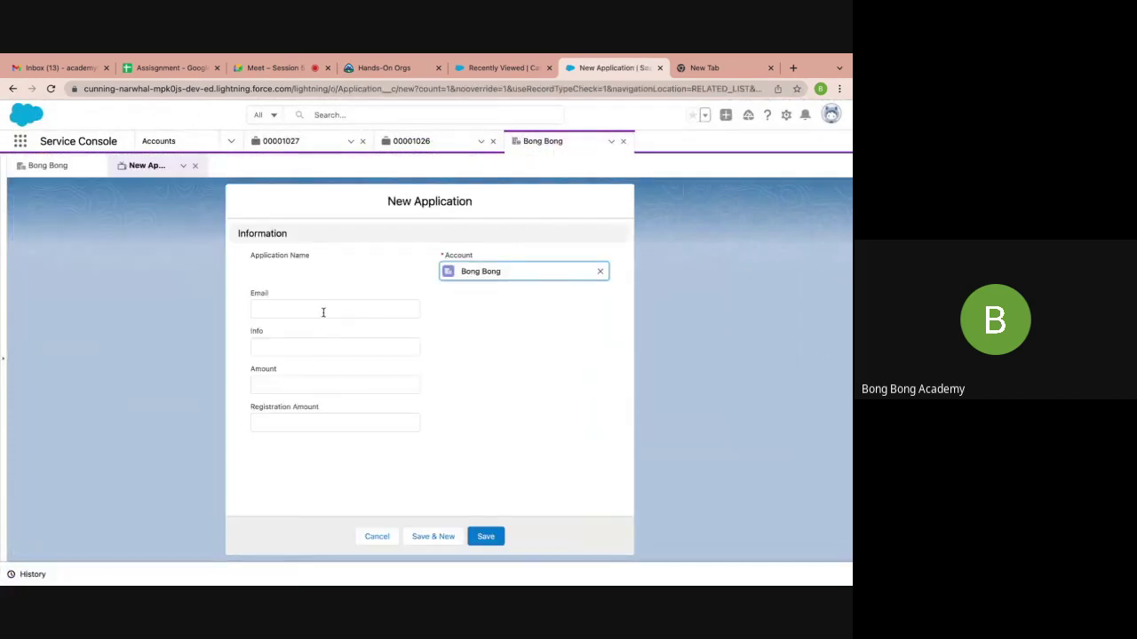
{"action": "left_click", "coordinate": [271, 308]}
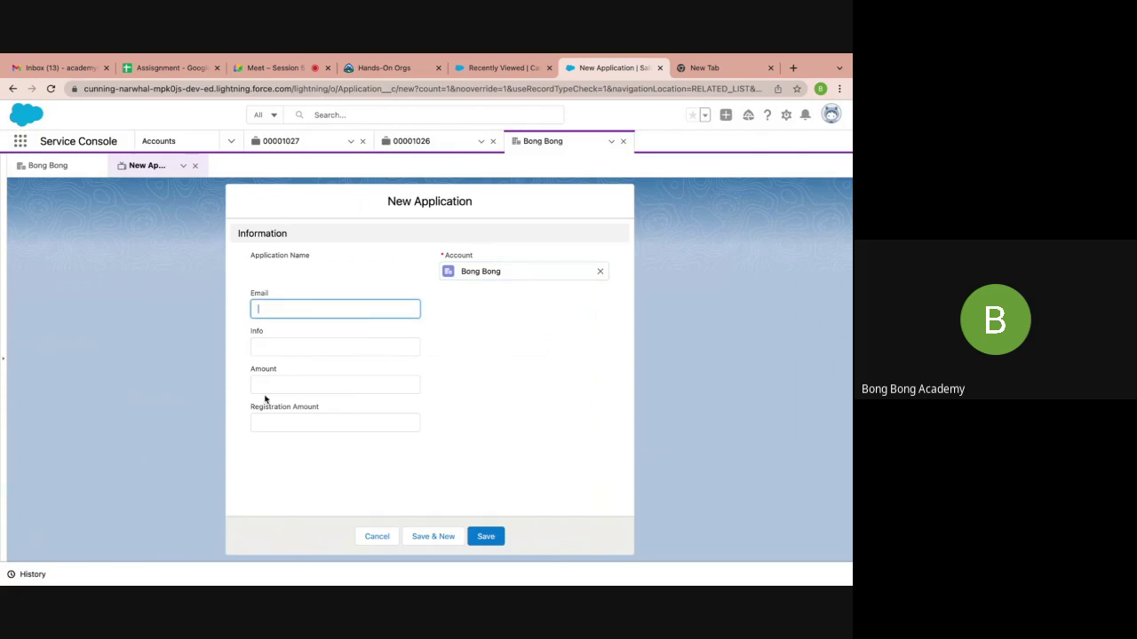
{"action": "left_click", "coordinate": [272, 424]}
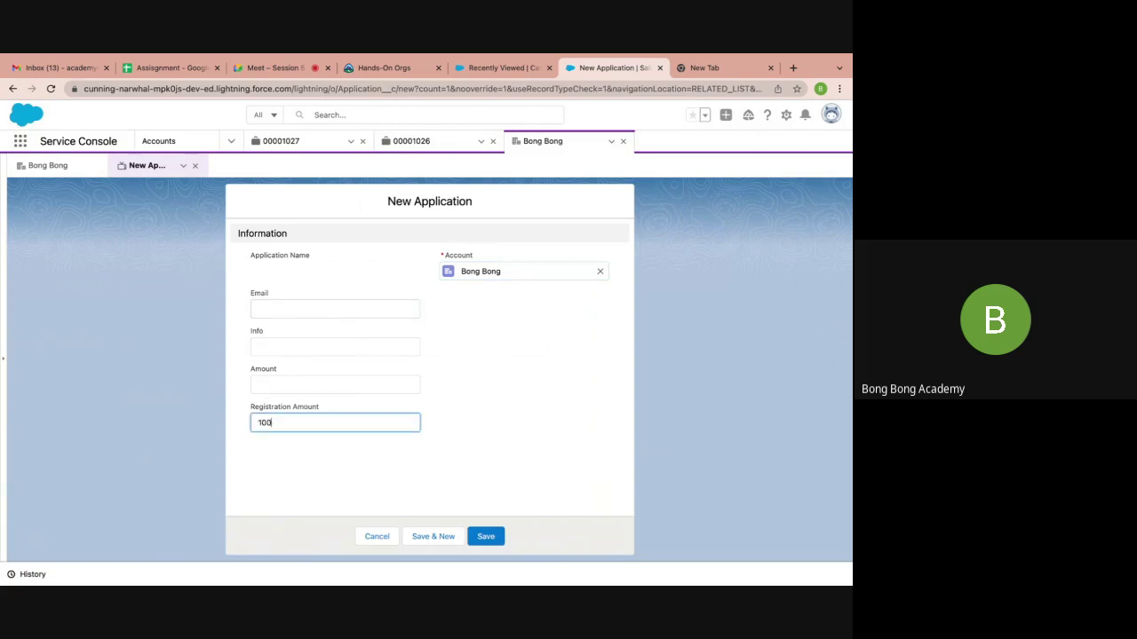
{"action": "left_click", "coordinate": [485, 537]}
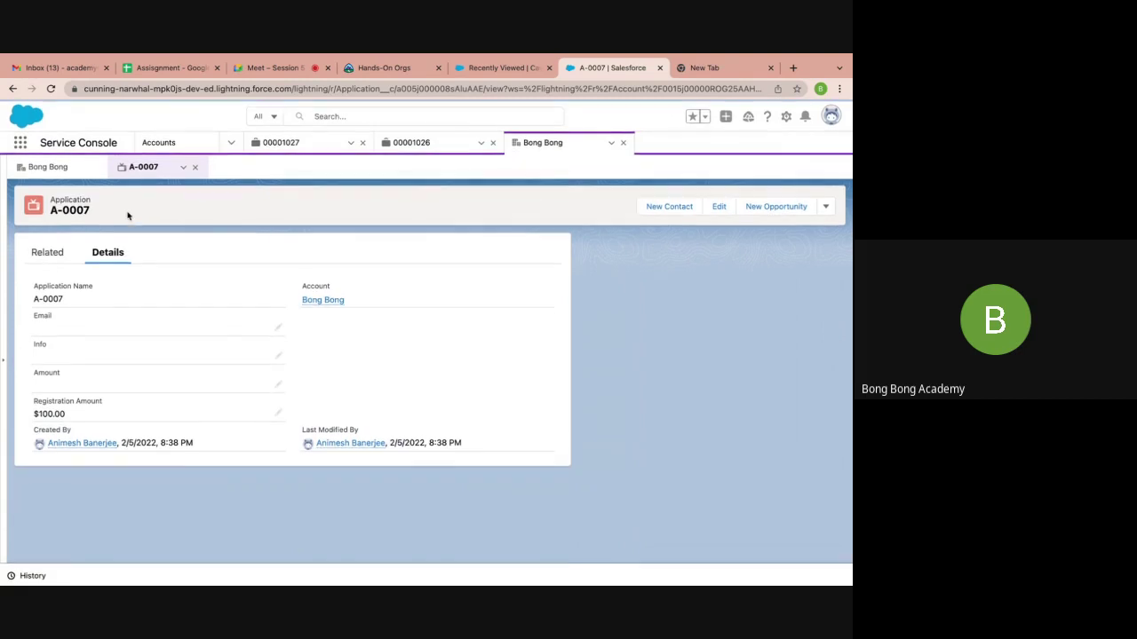
Return from the new application to its Bong Bong account and examine the Total Application Amount in the account details
{"action": "left_click", "coordinate": [327, 300]}
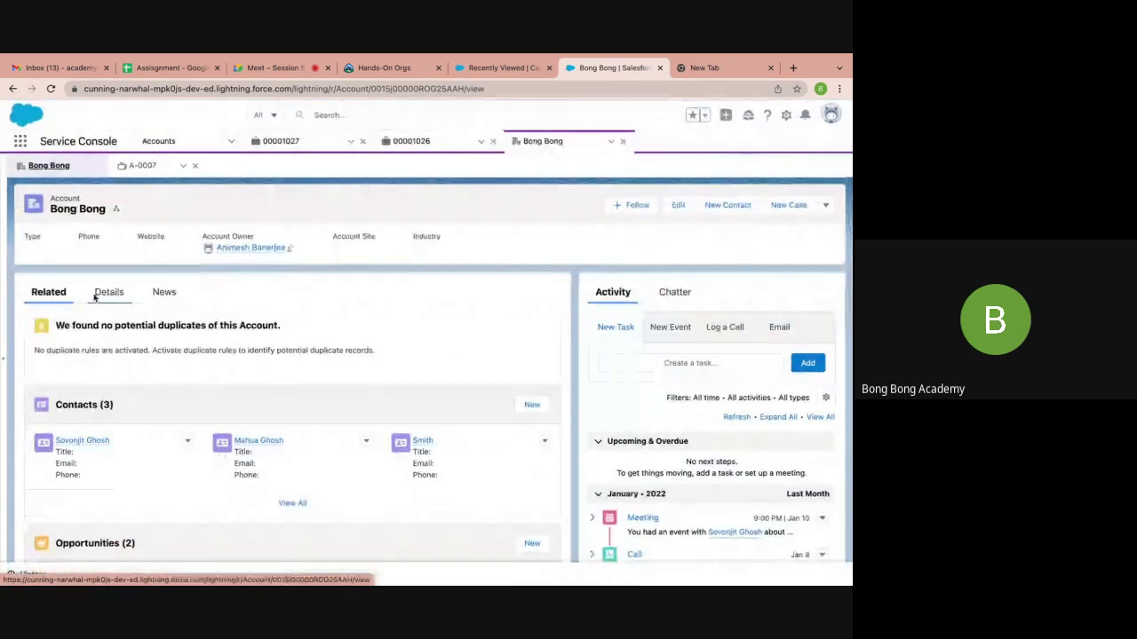
{"action": "left_click", "coordinate": [96, 296]}
{"action": "scroll", "coordinate": [144, 432], "scroll_direction": "down", "scroll_amount": 3}
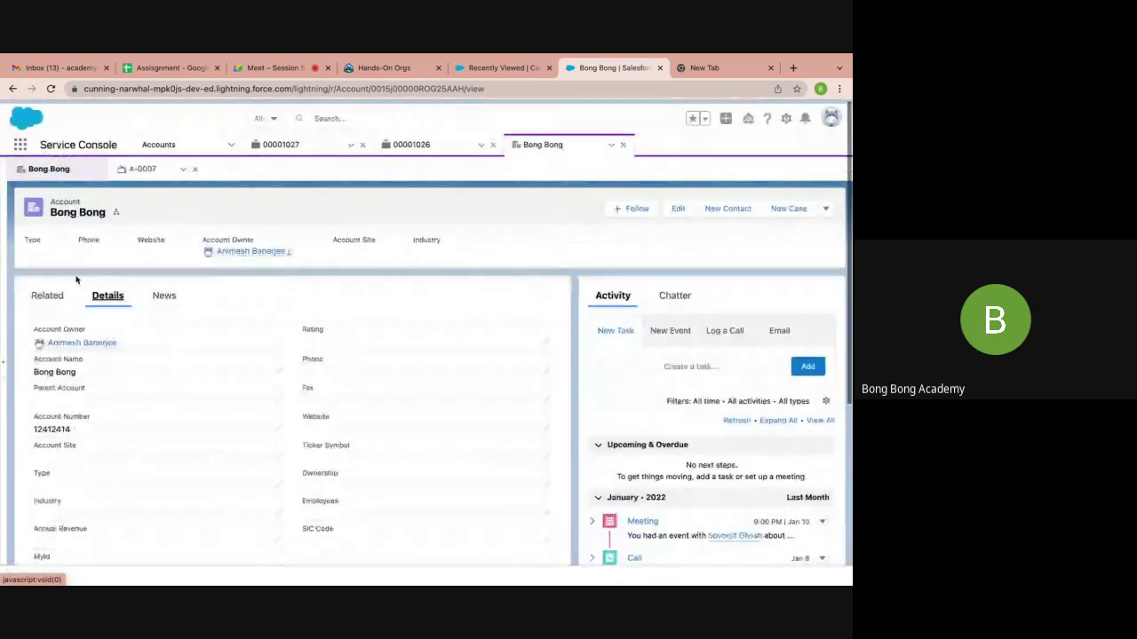
Create another application from the Bong Bong account's related Applications list with a Registration Amount of 200, and save it
{"action": "scroll", "coordinate": [267, 377], "scroll_direction": "down", "scroll_amount": 10}
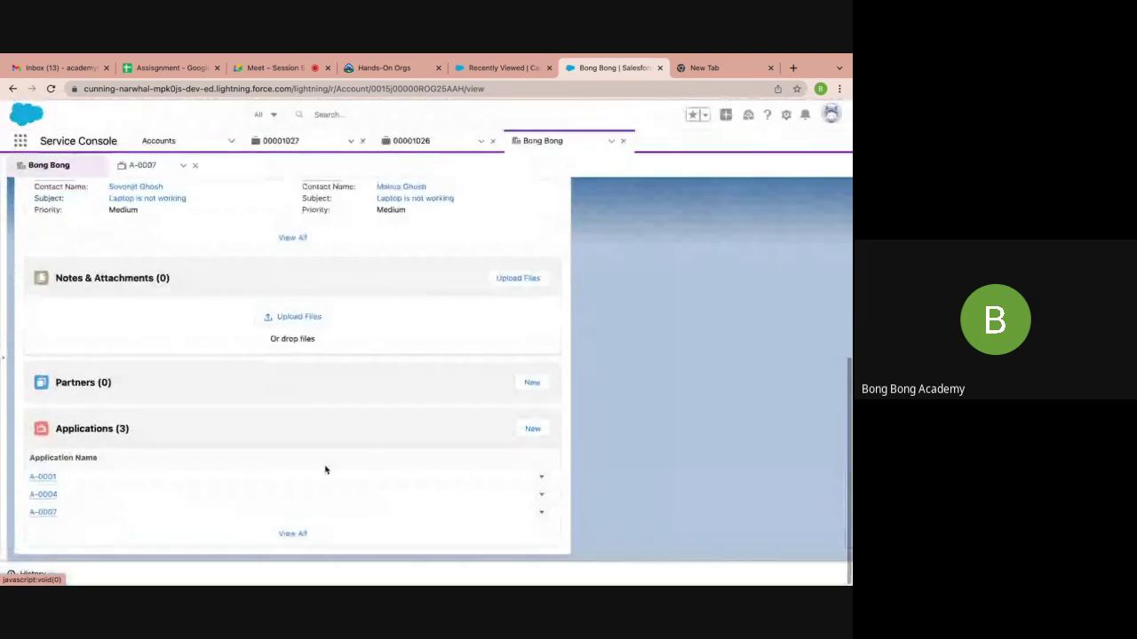
{"action": "left_click", "coordinate": [533, 431]}
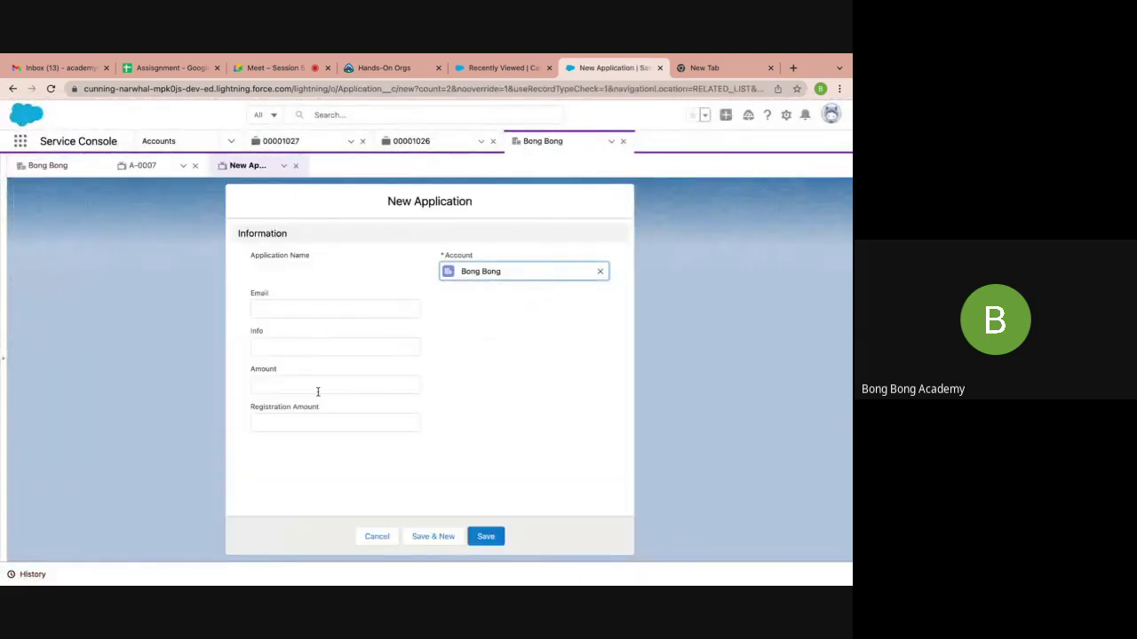
{"action": "left_click", "coordinate": [300, 421]}
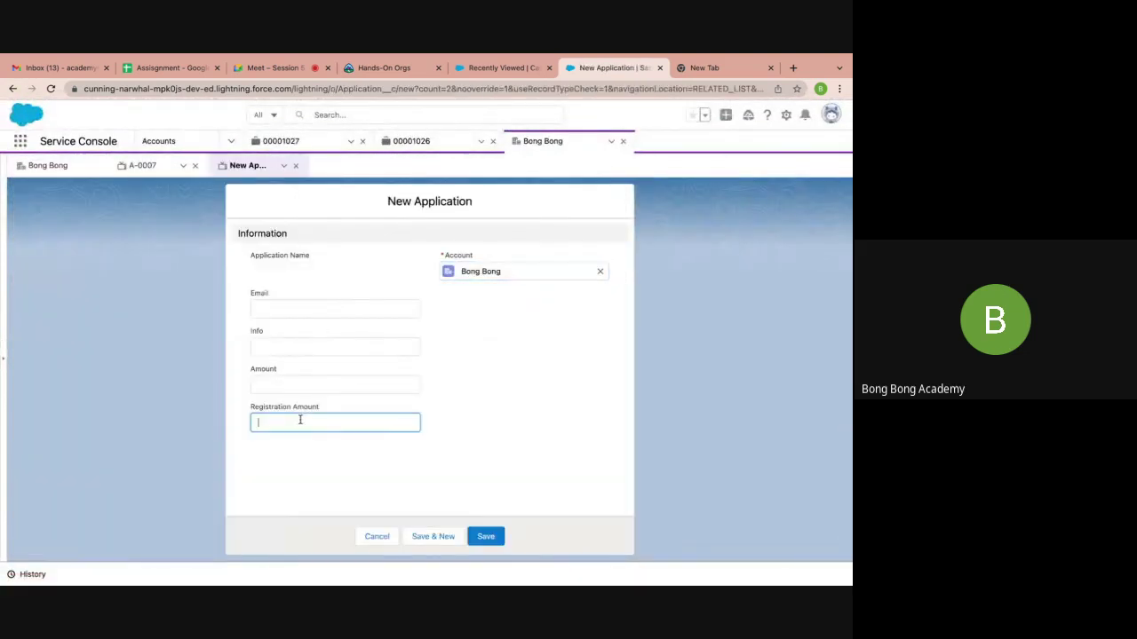
{"action": "type", "text": "200"}
{"action": "left_click", "coordinate": [473, 529]}
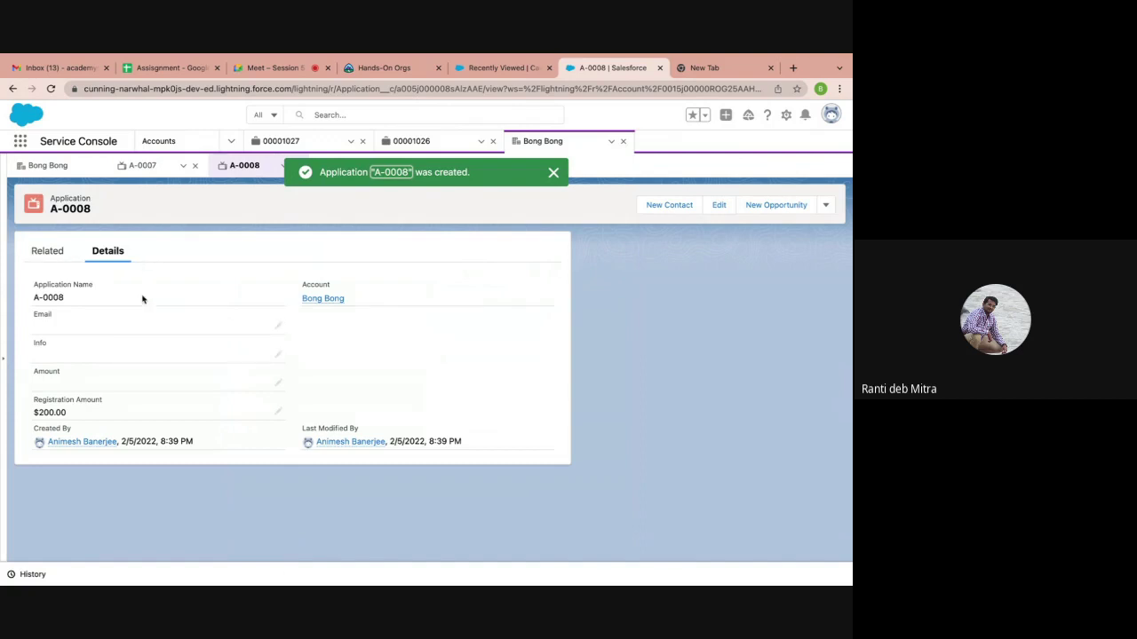
Return to the Bong Bong account, open its full Applications list, and create and save an application with a Registration Amount of 300
{"action": "left_click", "coordinate": [322, 298]}
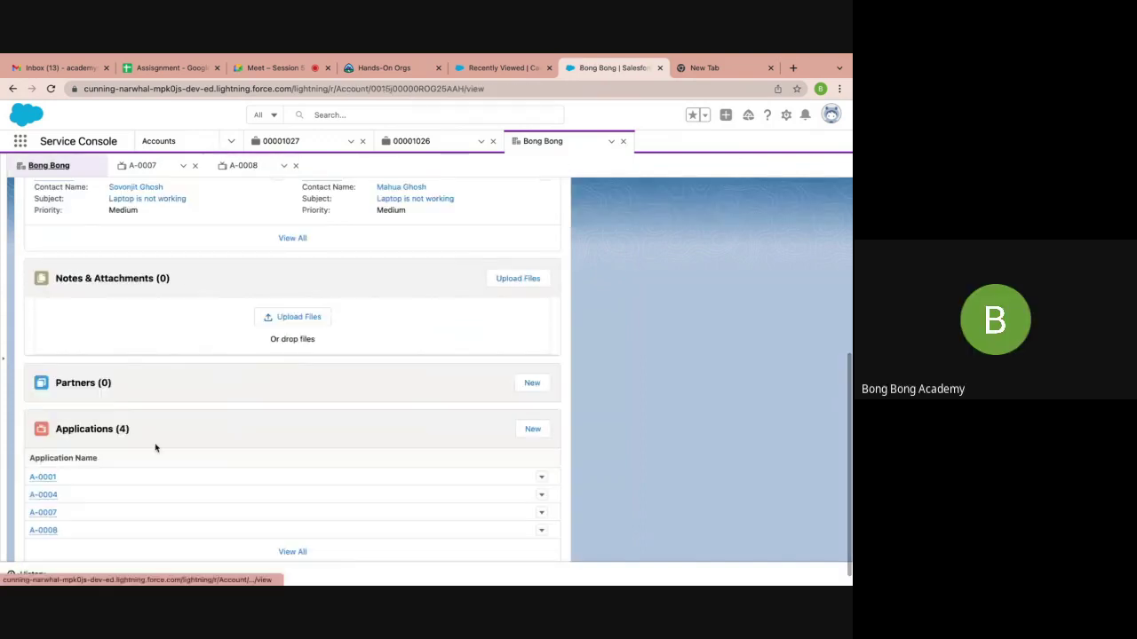
{"action": "scroll", "coordinate": [317, 530], "scroll_direction": "down", "scroll_amount": 1}
{"action": "left_click", "coordinate": [299, 537]}
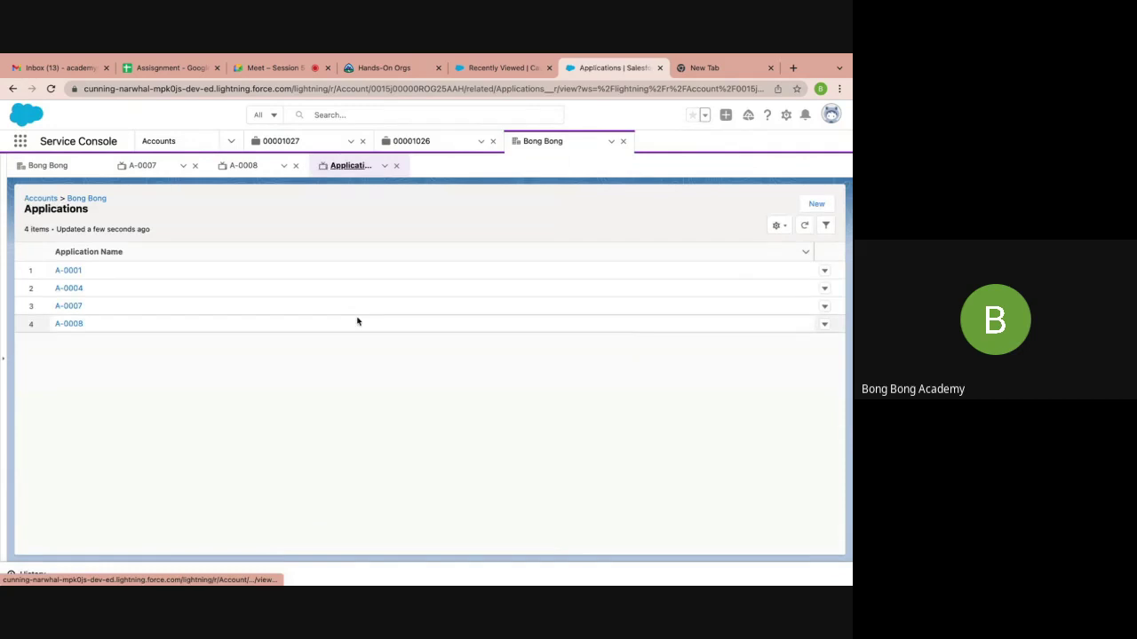
{"action": "left_click", "coordinate": [812, 204]}
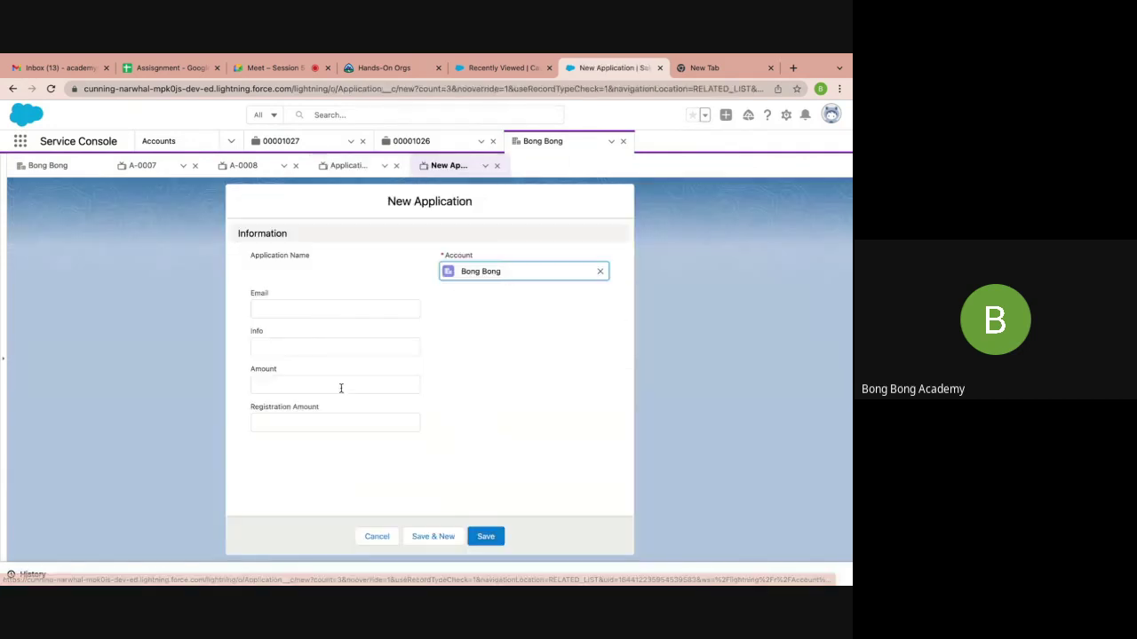
{"action": "left_click", "coordinate": [316, 419]}
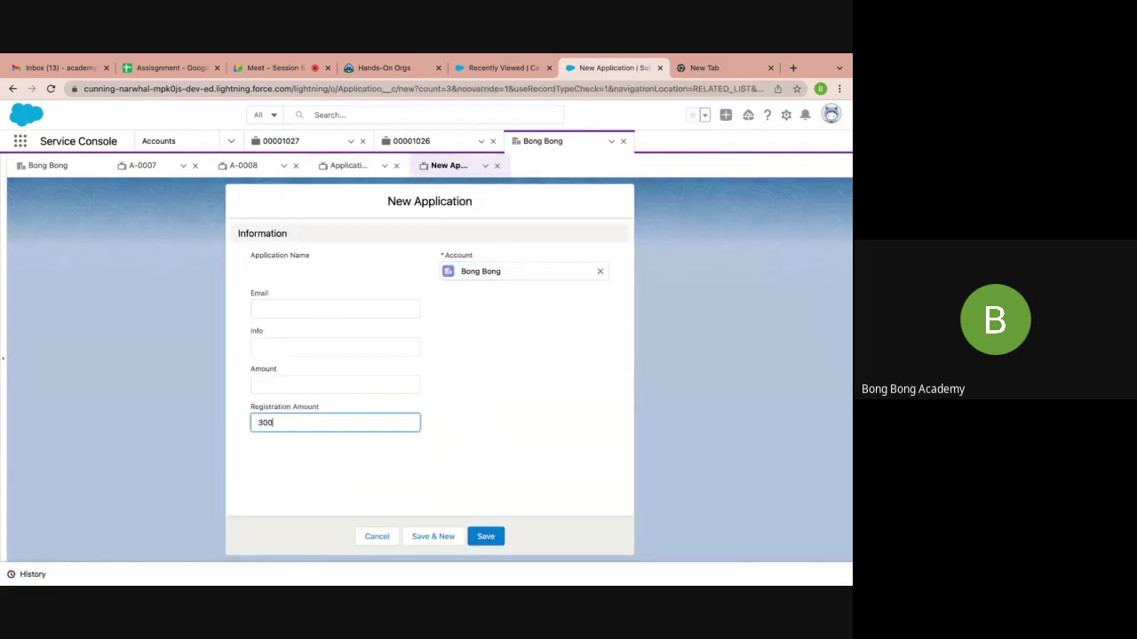
{"action": "left_click", "coordinate": [498, 538]}
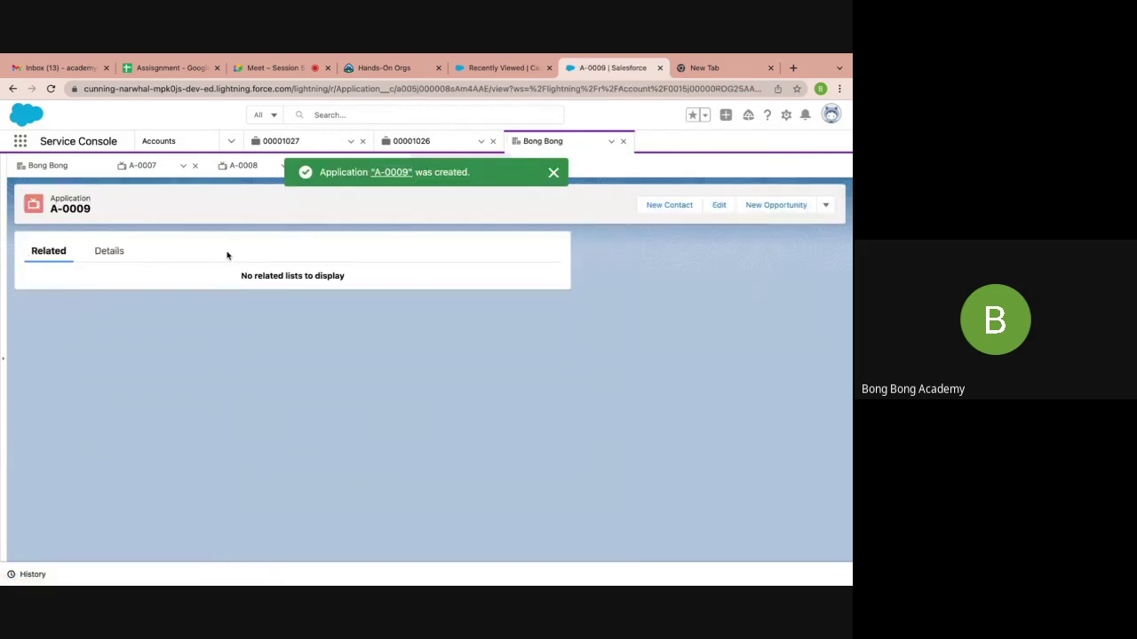
Check the new application's details, return to its Bong Bong account, and examine the Total Application Amount in the account details
{"action": "left_click", "coordinate": [111, 252]}
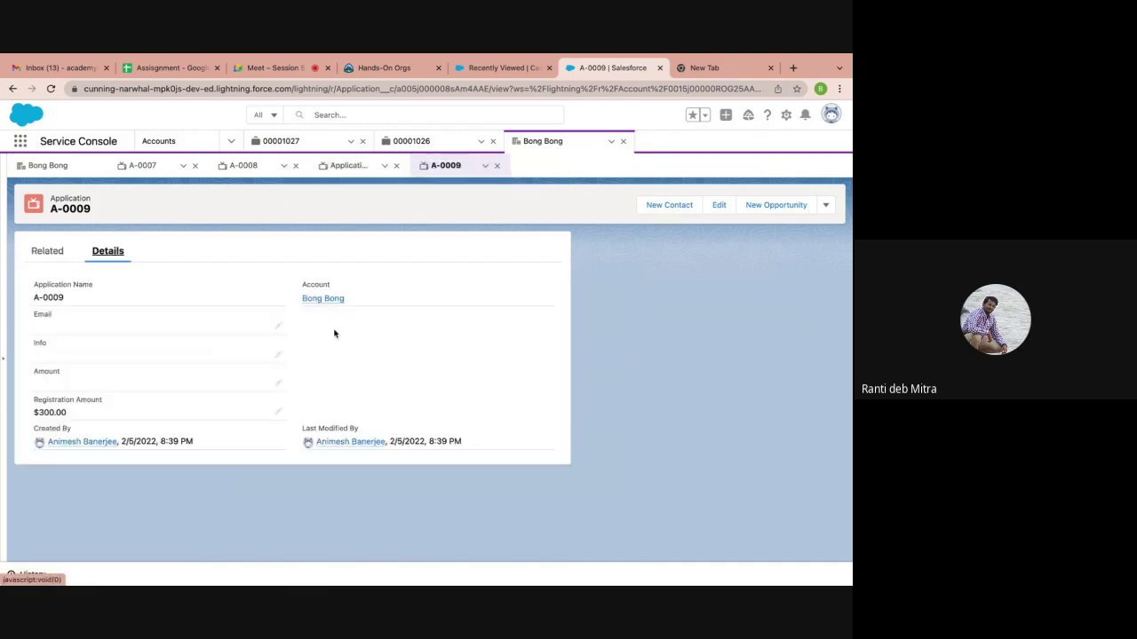
{"action": "left_click", "coordinate": [338, 298]}
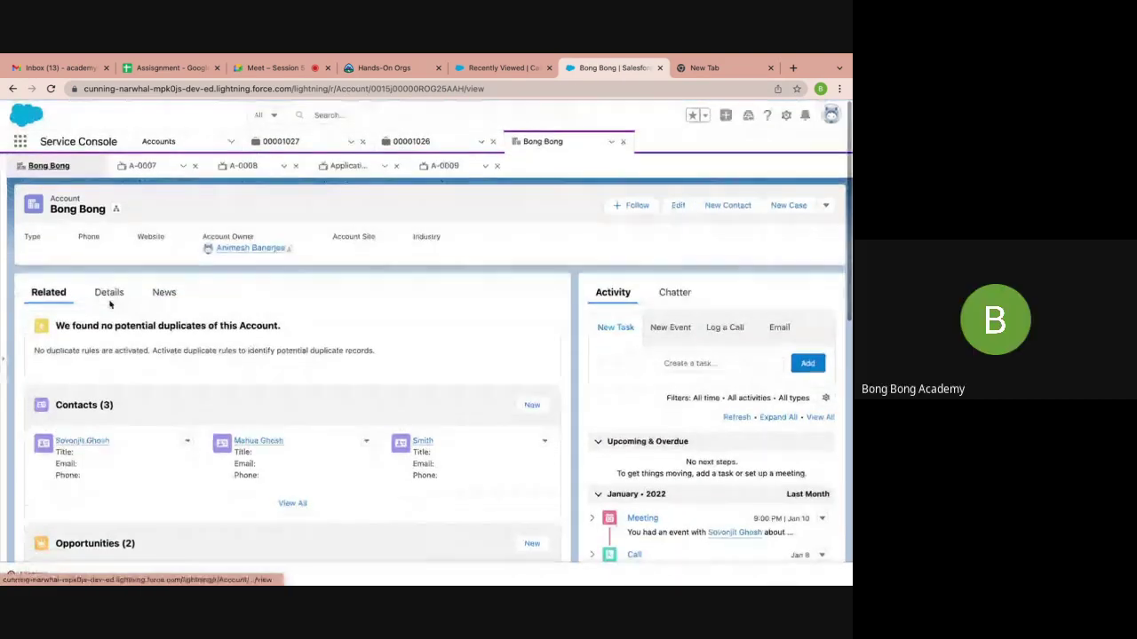
{"action": "left_click", "coordinate": [108, 295]}
{"action": "scroll", "coordinate": [129, 409], "scroll_direction": "down", "scroll_amount": 3}
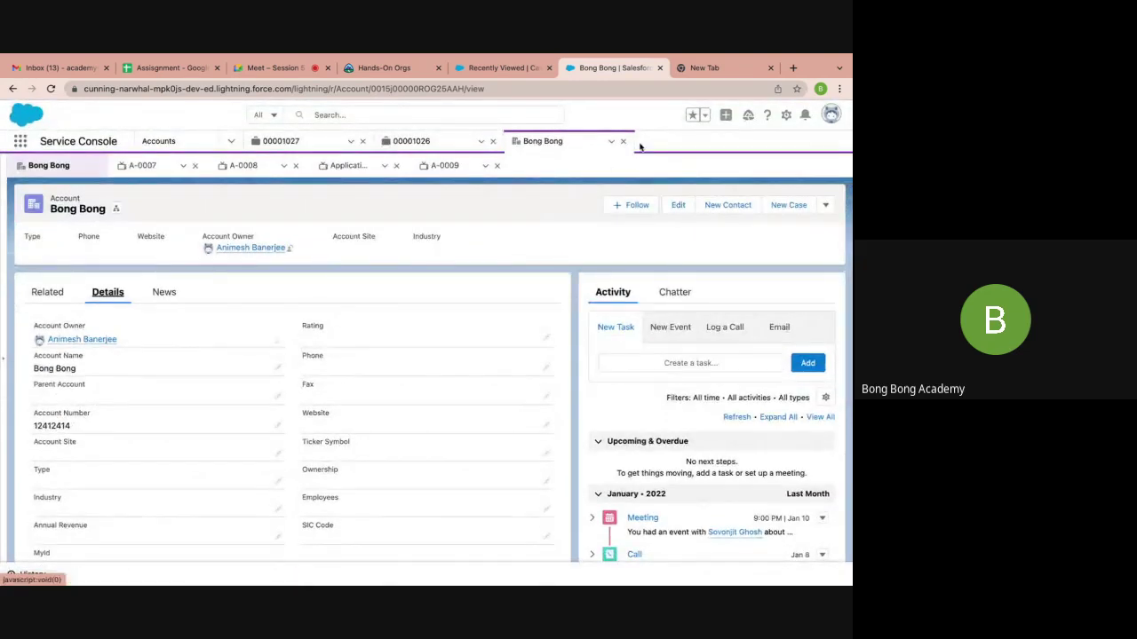
Close the Bong Bong account and the two open case records in the Service Console
{"action": "left_click", "coordinate": [623, 141]}
{"action": "left_click", "coordinate": [492, 141]}
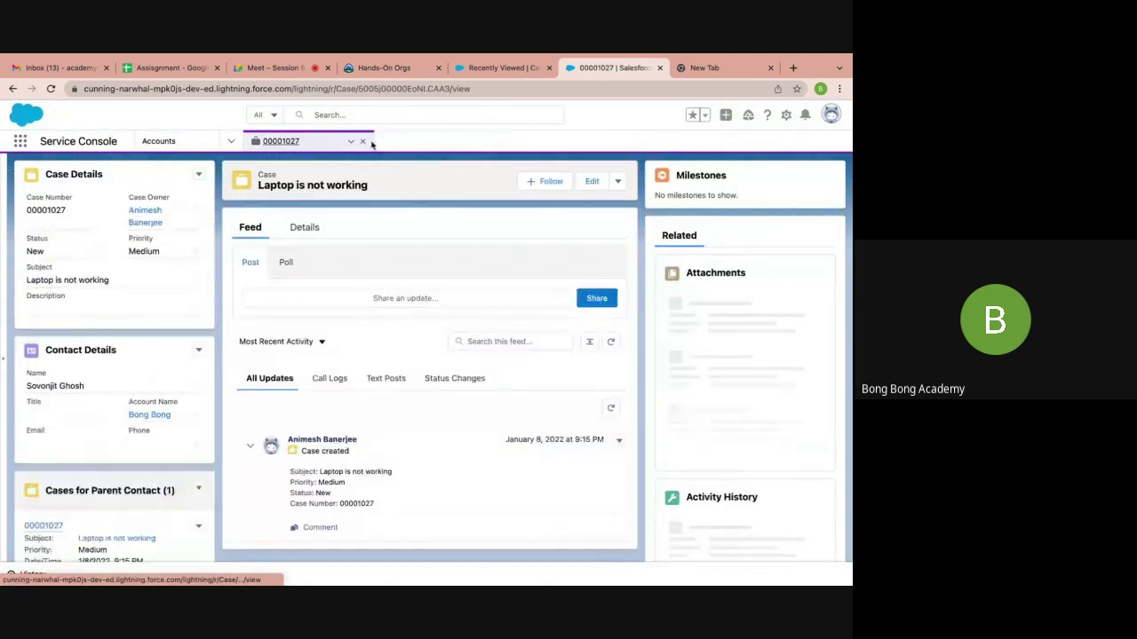
{"action": "left_click", "coordinate": [363, 141]}
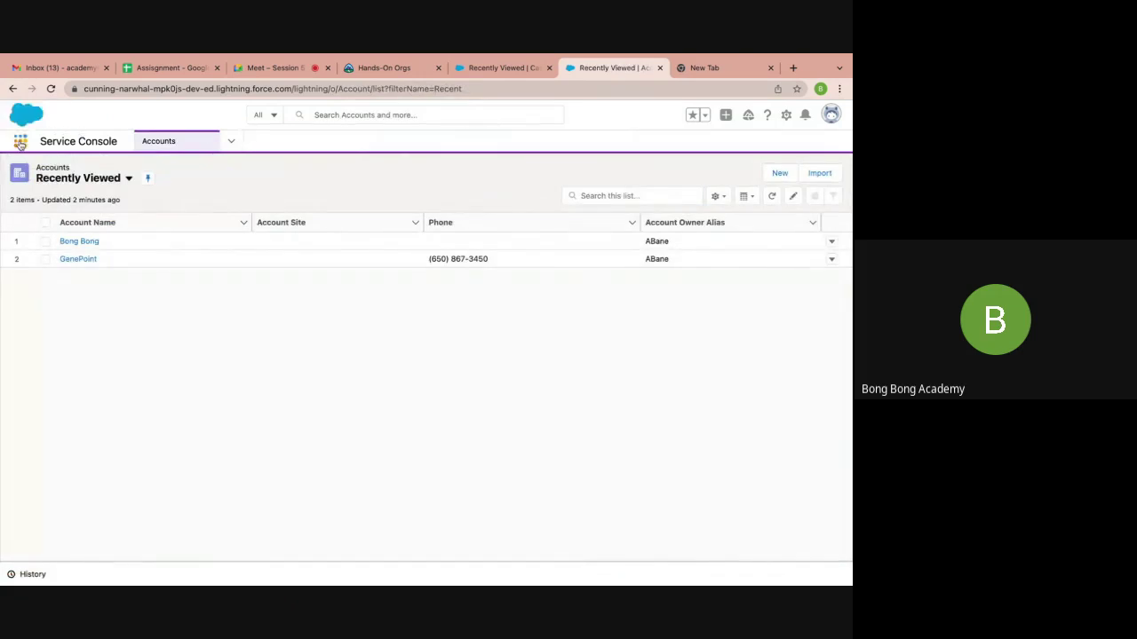
{"action": "left_click", "coordinate": [20, 144]}
{"action": "left_click", "coordinate": [20, 142]}
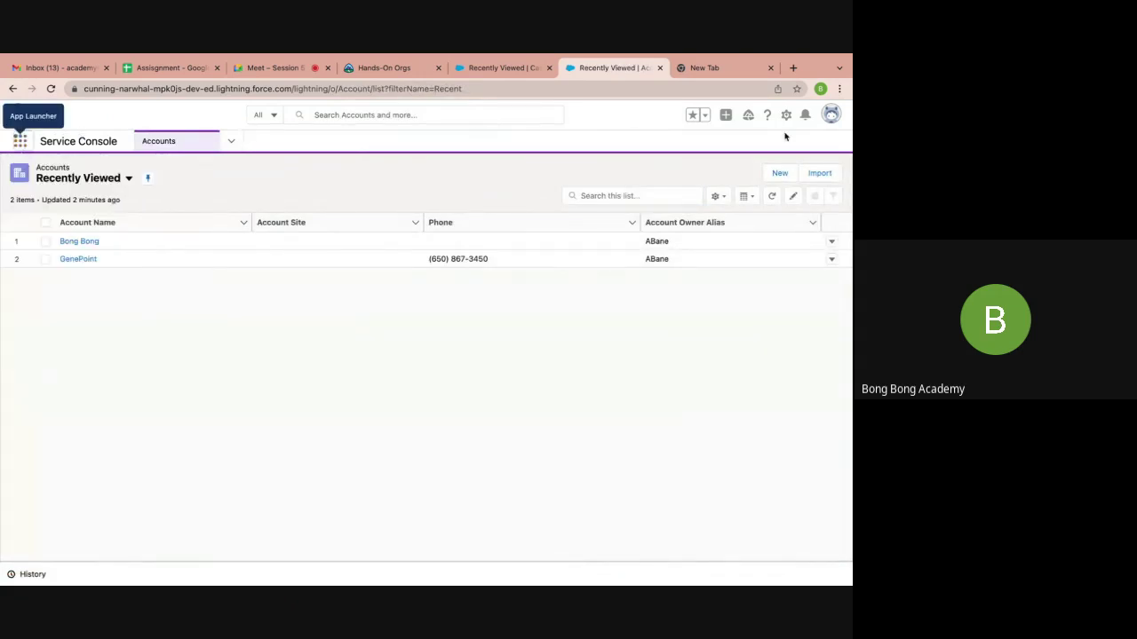
Open Setup, search the Object Manager for "application", and open the Application object
{"action": "left_click", "coordinate": [785, 120]}
{"action": "left_click", "coordinate": [746, 201]}
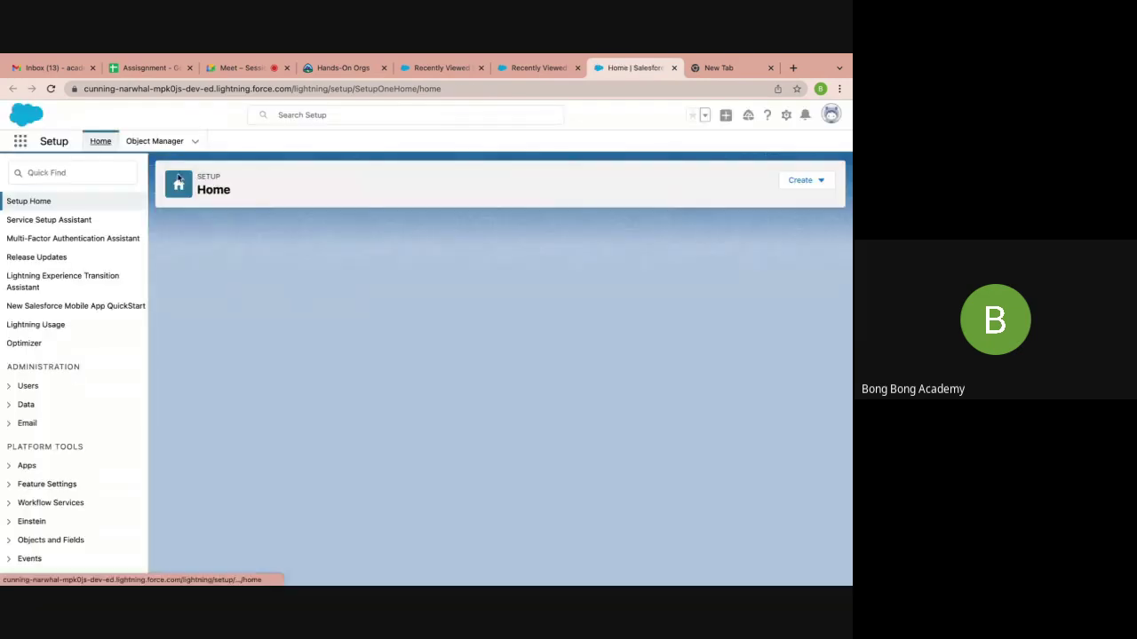
{"action": "left_click", "coordinate": [165, 144]}
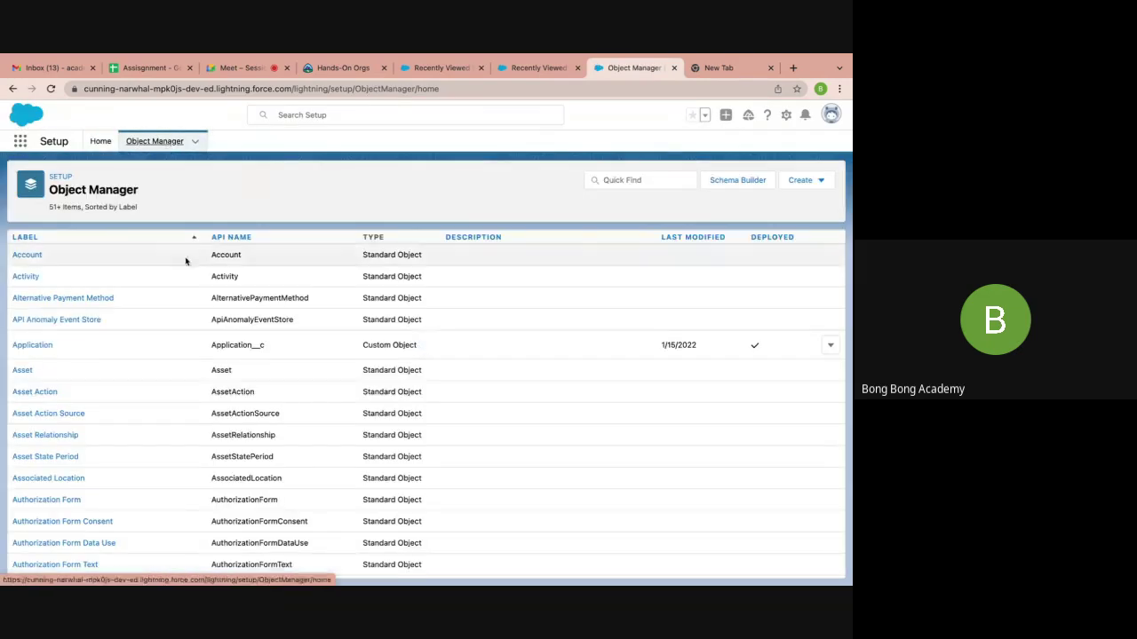
{"action": "left_click", "coordinate": [632, 181]}
{"action": "type", "text": "appli"}
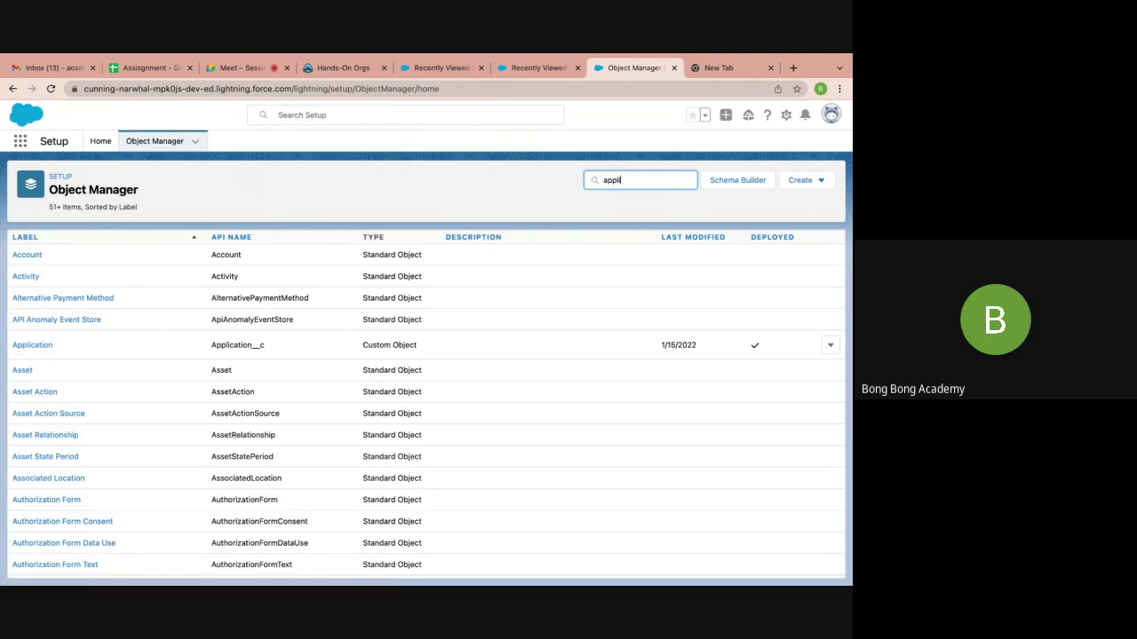
{"action": "type", "text": "cation"}
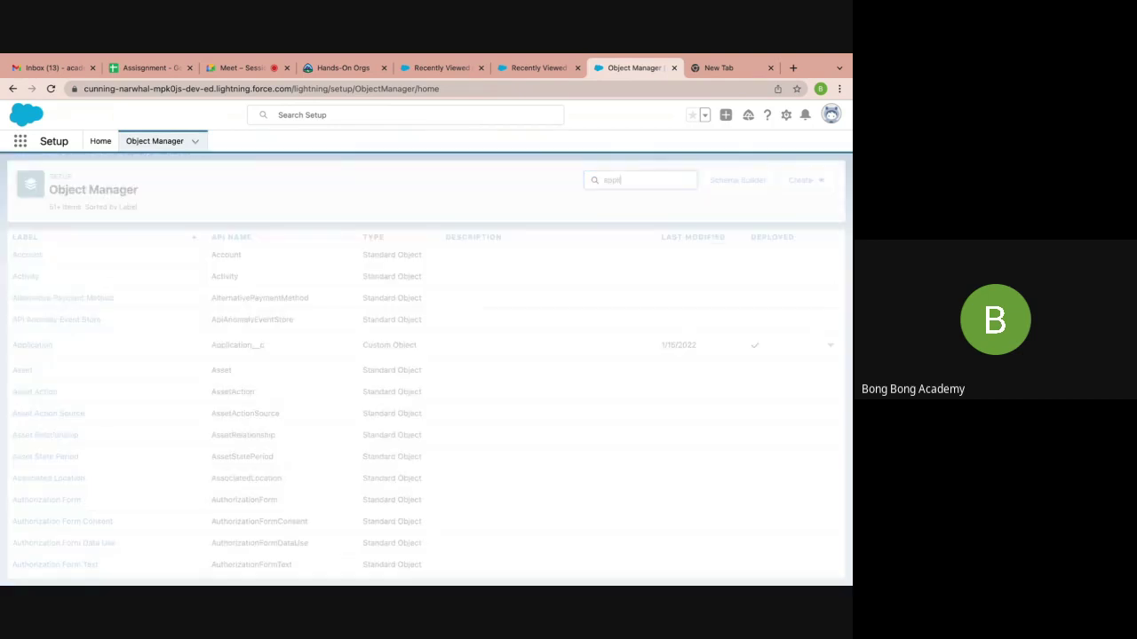
{"action": "left_click", "coordinate": [44, 260]}
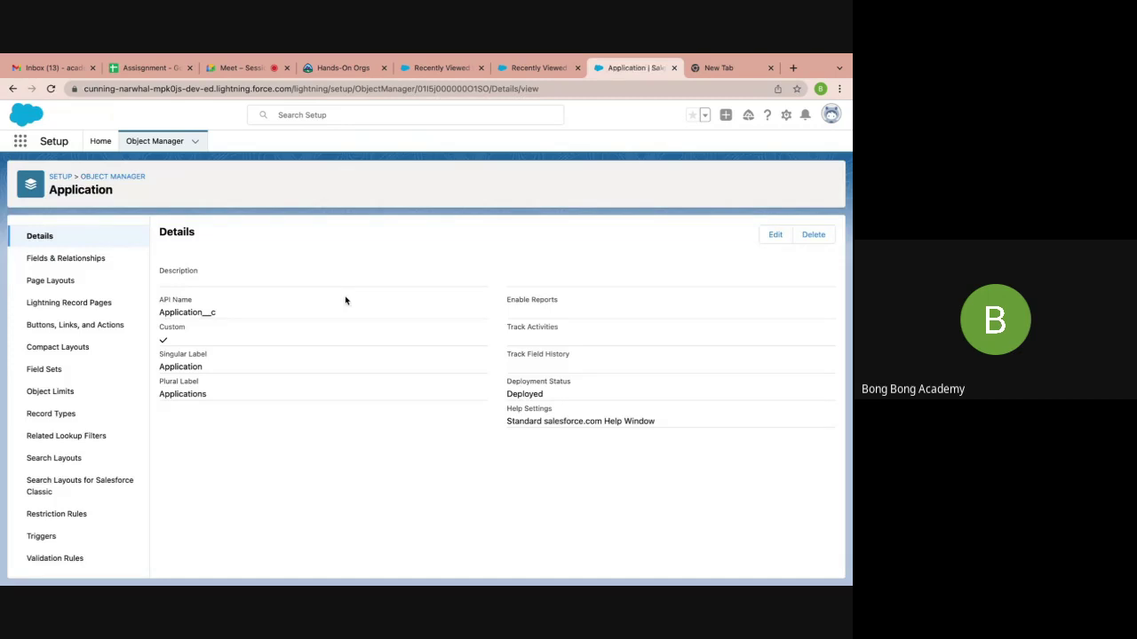
Start a new custom field on the Application object and choose Formula as its data type
{"action": "left_click", "coordinate": [105, 262]}
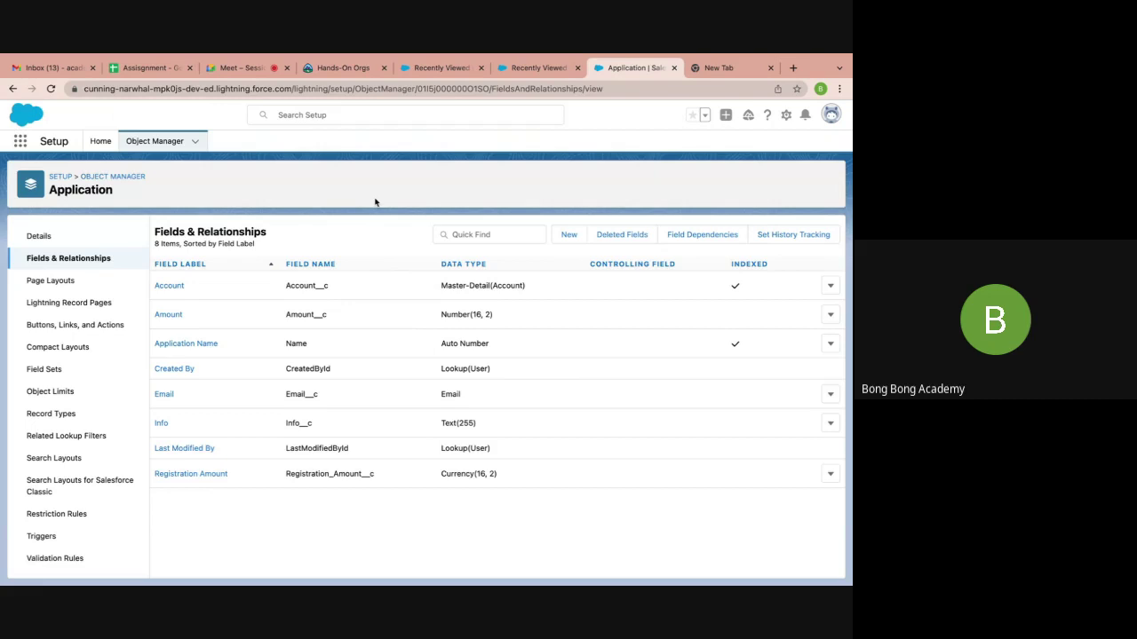
{"action": "left_click", "coordinate": [565, 235]}
{"action": "scroll", "coordinate": [347, 285], "scroll_direction": "down", "scroll_amount": 3}
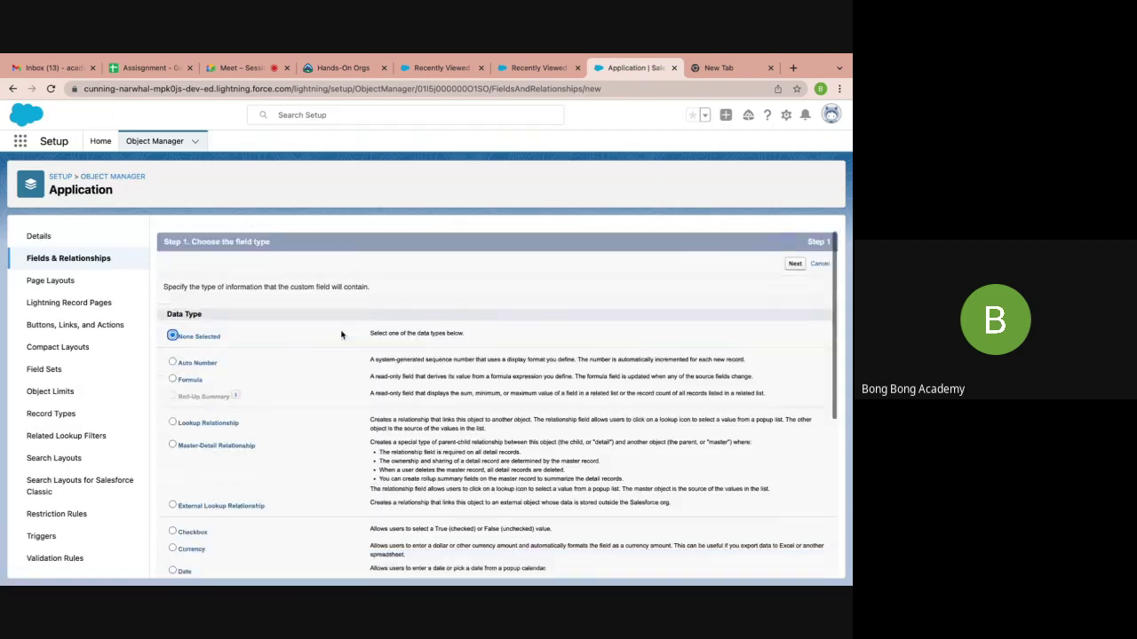
{"action": "scroll", "coordinate": [341, 335], "scroll_direction": "down", "scroll_amount": 4}
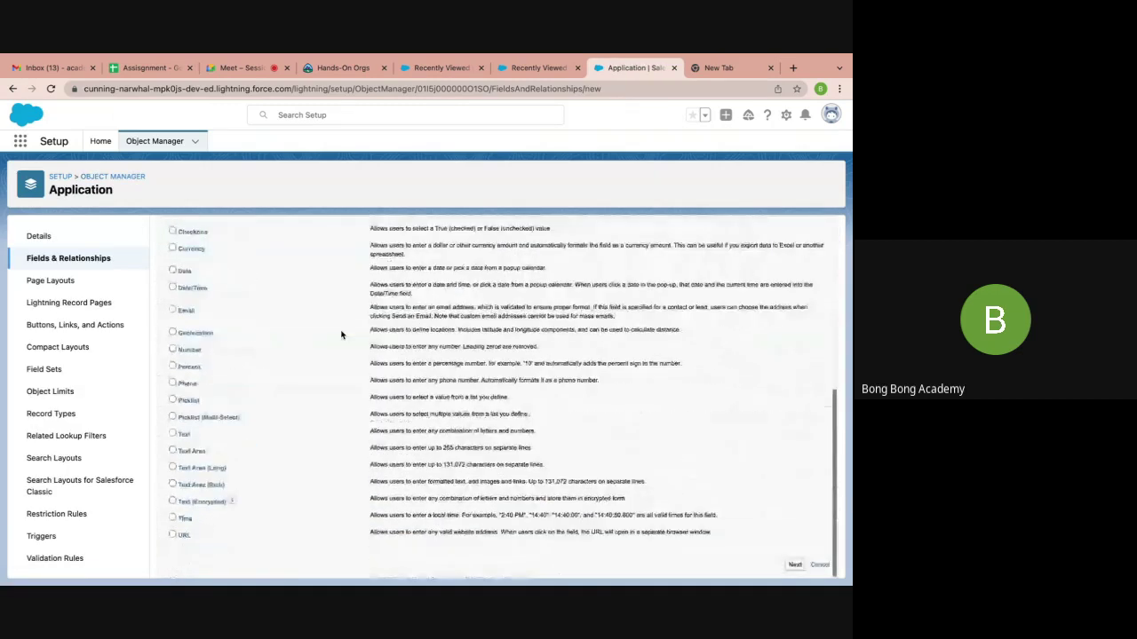
{"action": "scroll", "coordinate": [274, 304], "scroll_direction": "up", "scroll_amount": 5}
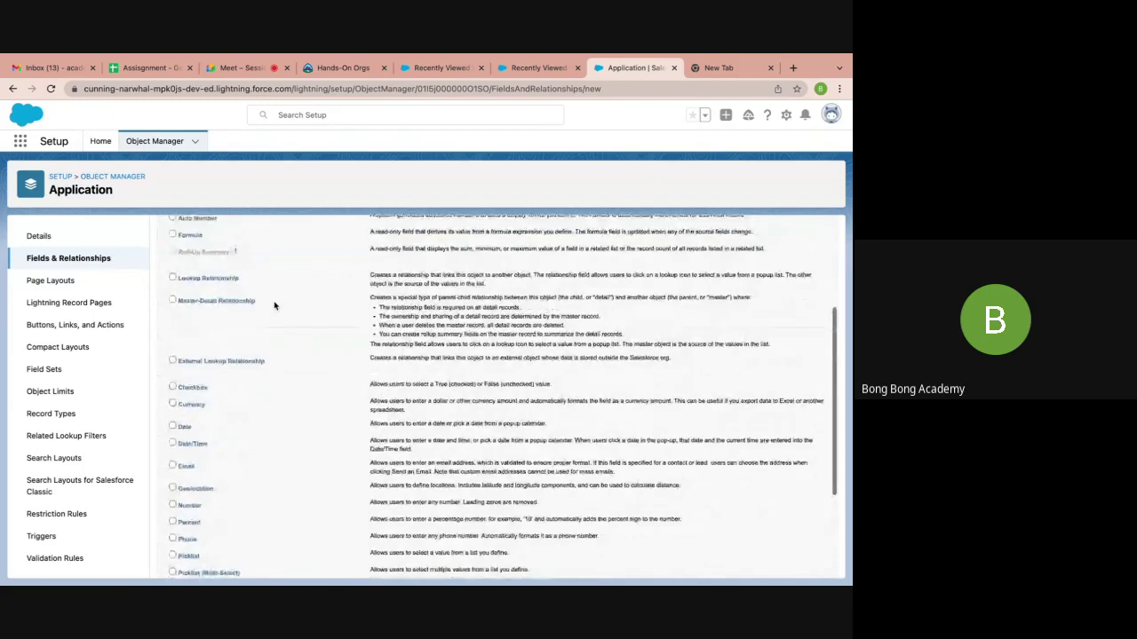
{"action": "scroll", "coordinate": [415, 408], "scroll_direction": "down", "scroll_amount": 5}
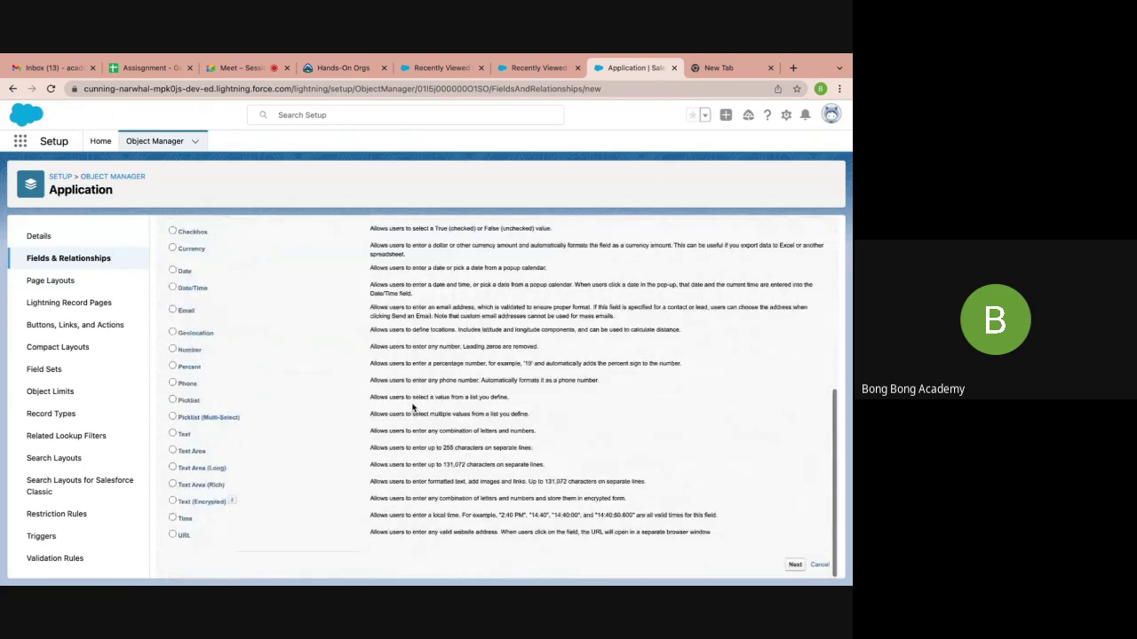
{"action": "left_click", "coordinate": [795, 564]}
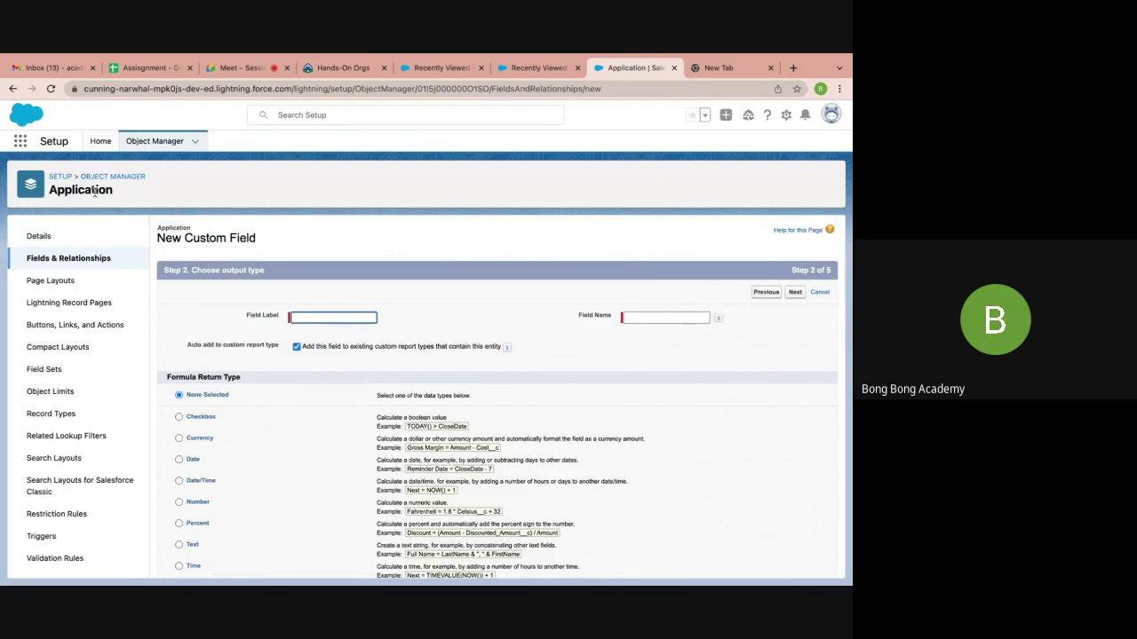
Set the formula field's label and name to Difference, choose Currency as its return type, and continue to the formula entry
{"action": "left_click", "coordinate": [320, 317]}
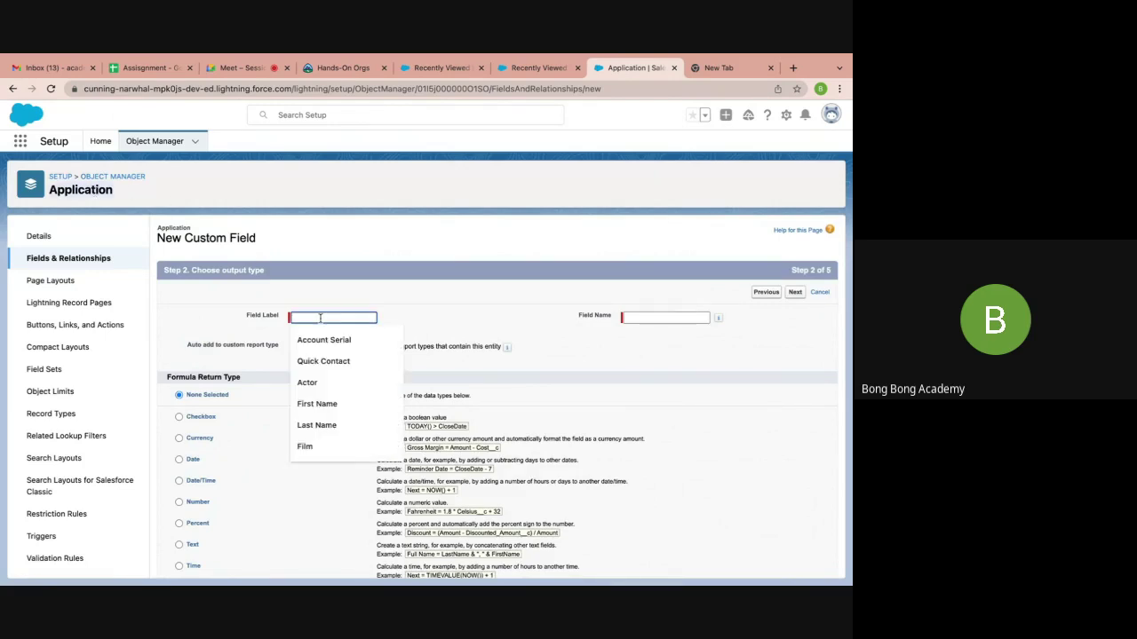
{"action": "type", "text": "Differebnce"}
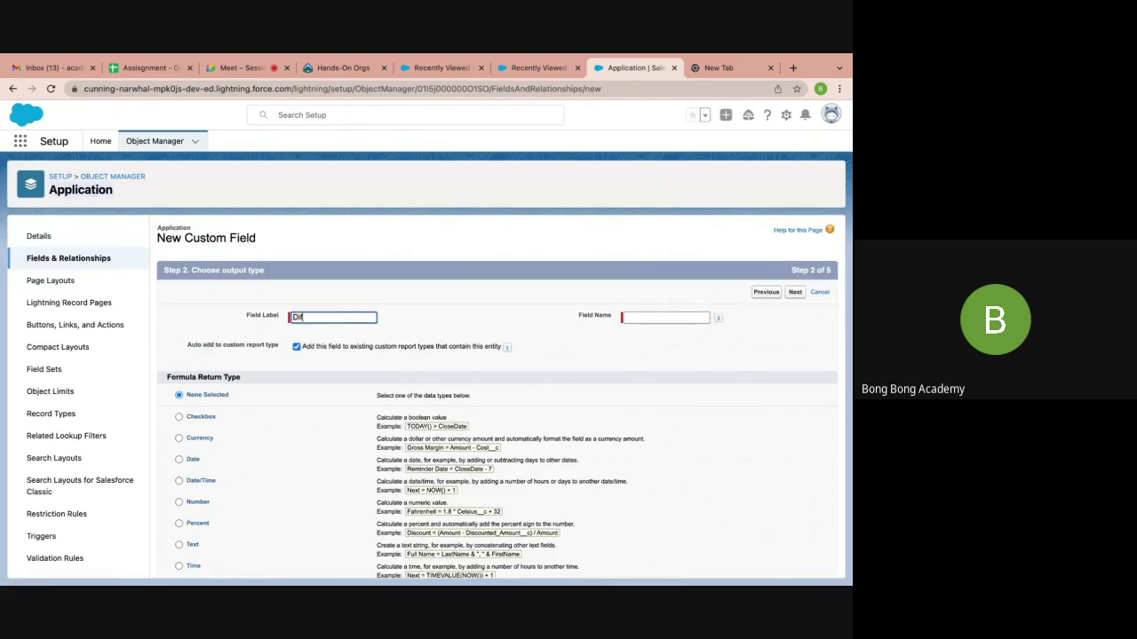
{"action": "key", "text": "BackSpace"}
{"action": "key", "text": "BackSpace"}
{"action": "type", "text": "nc"}
{"action": "left_click", "coordinate": [645, 315]}
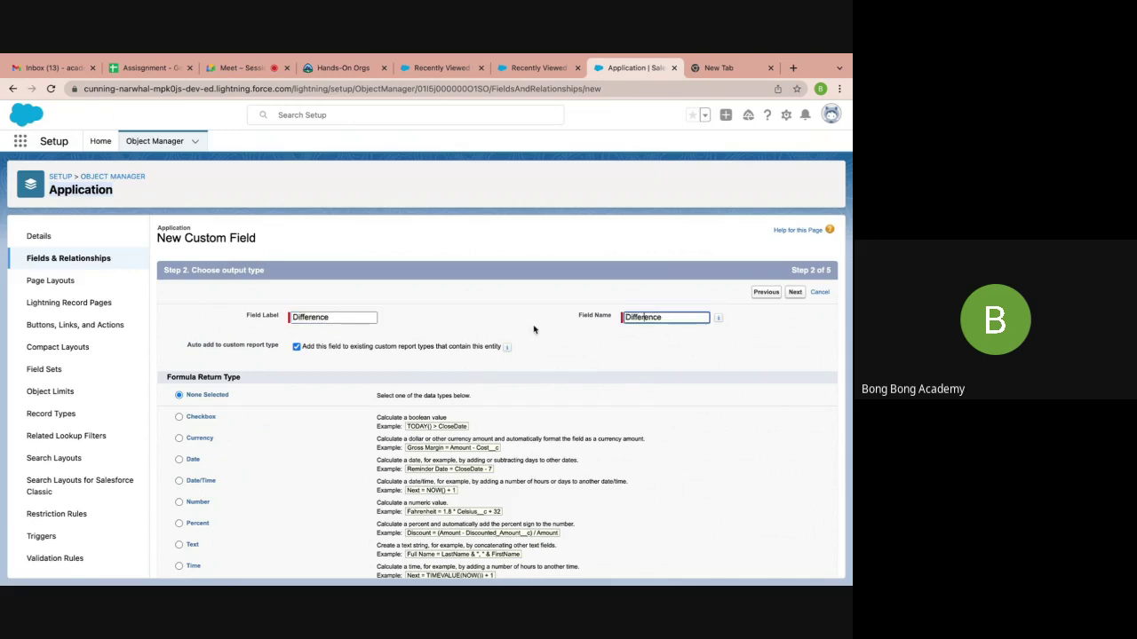
{"action": "scroll", "coordinate": [509, 334], "scroll_direction": "down", "scroll_amount": 1}
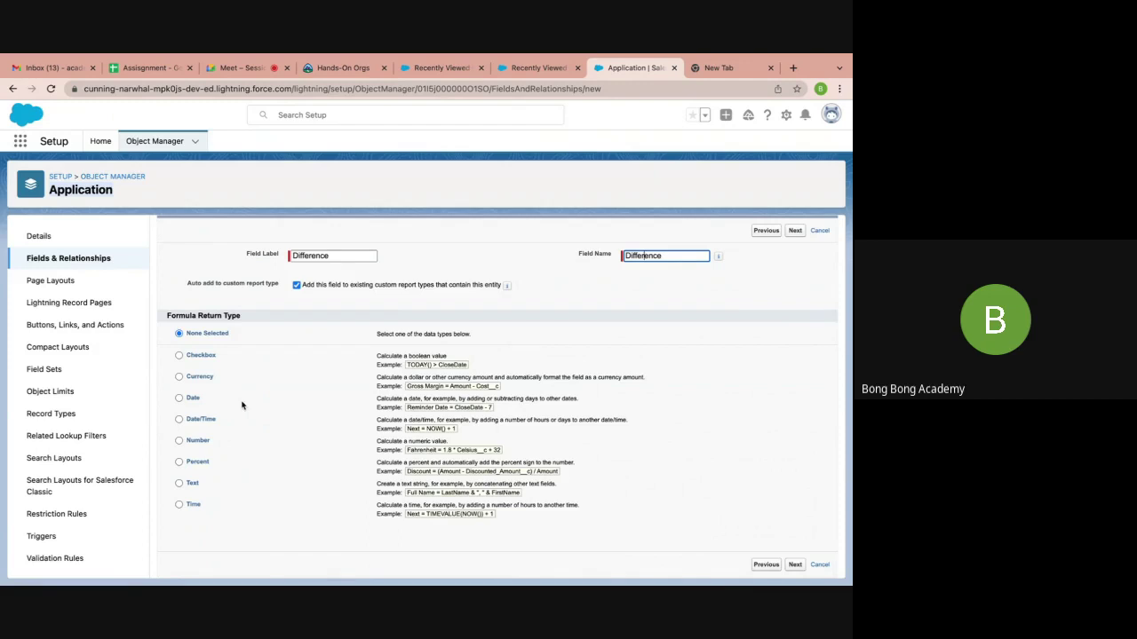
{"action": "left_click", "coordinate": [179, 378]}
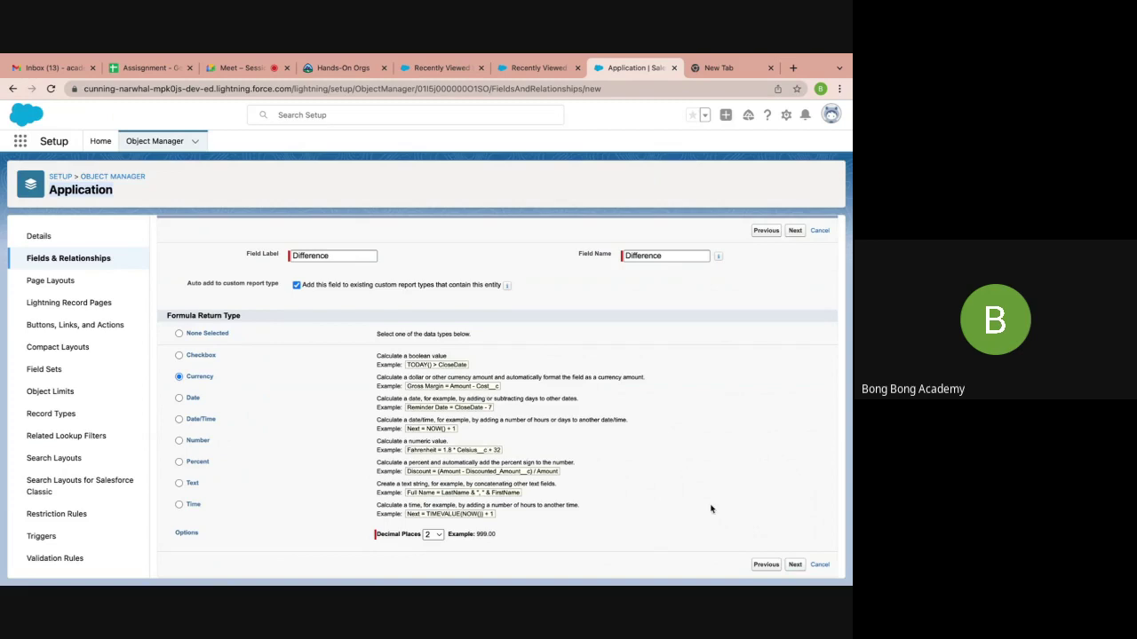
{"action": "left_click", "coordinate": [795, 564]}
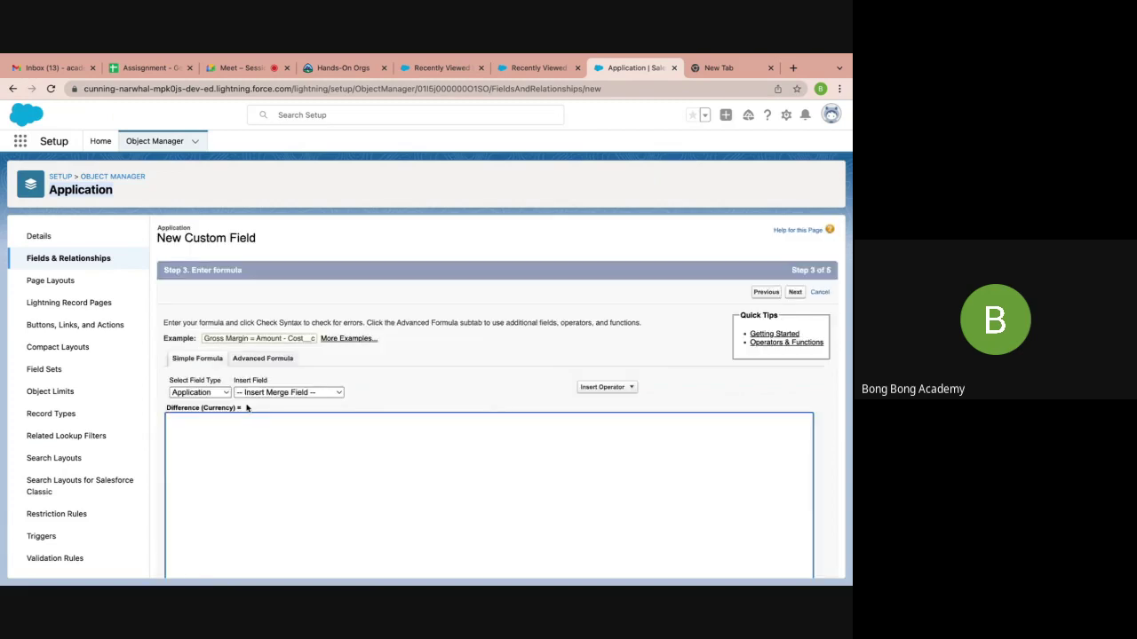
Check the field categories offered for simple formulas, and switch the Difference field's formula editor to Advanced Formula
{"action": "scroll", "coordinate": [246, 407], "scroll_direction": "down", "scroll_amount": 3}
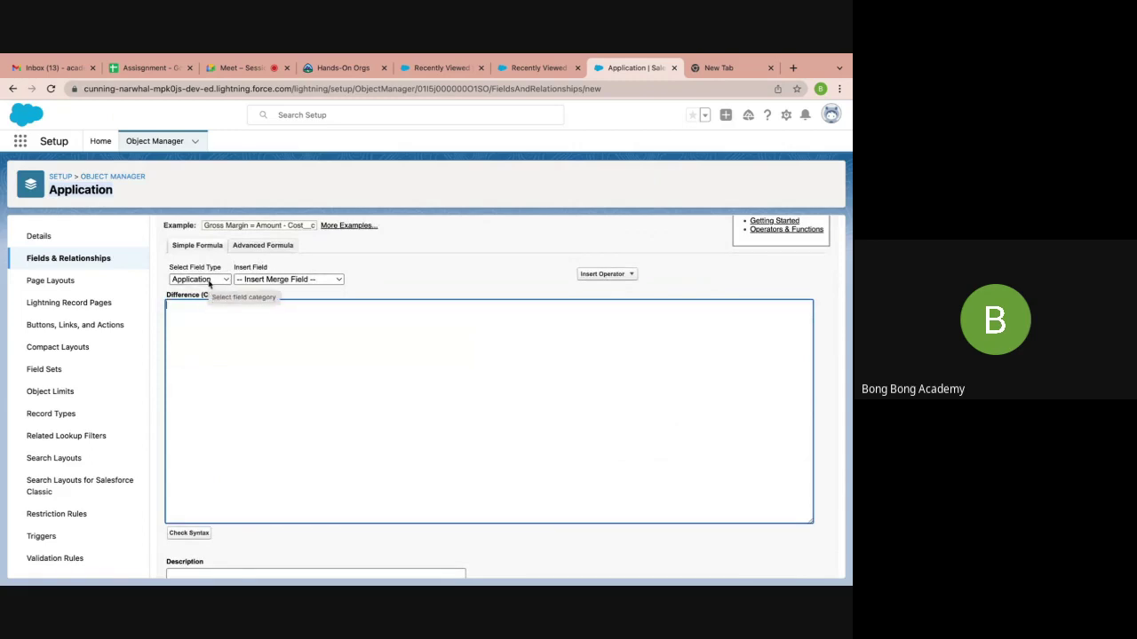
{"action": "left_click", "coordinate": [208, 281]}
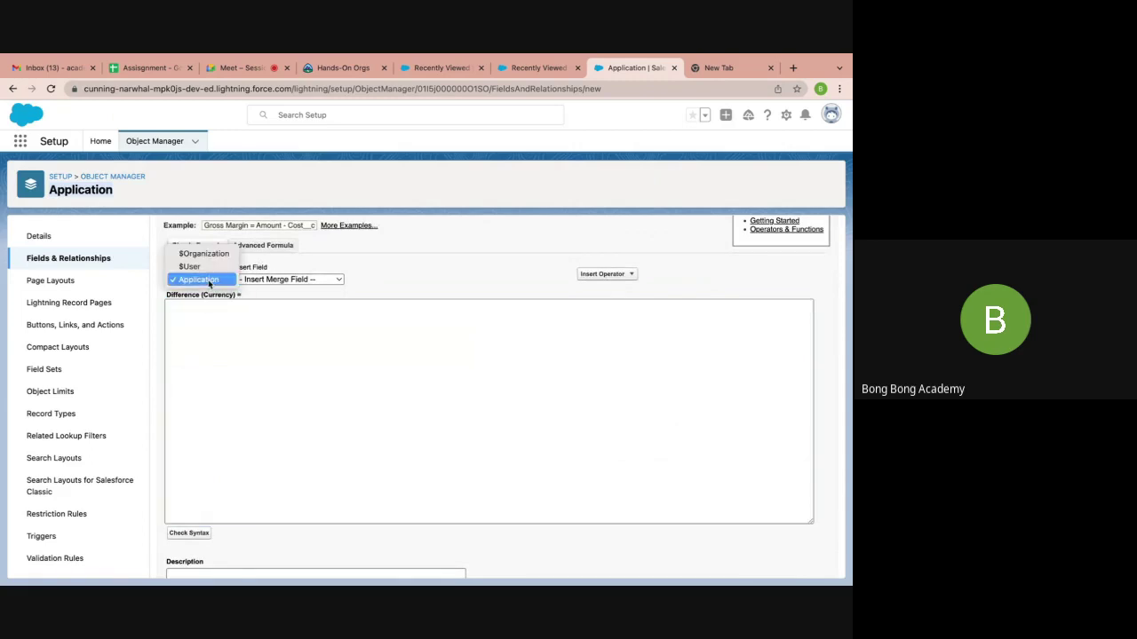
{"action": "left_click", "coordinate": [306, 260]}
{"action": "left_click", "coordinate": [260, 246]}
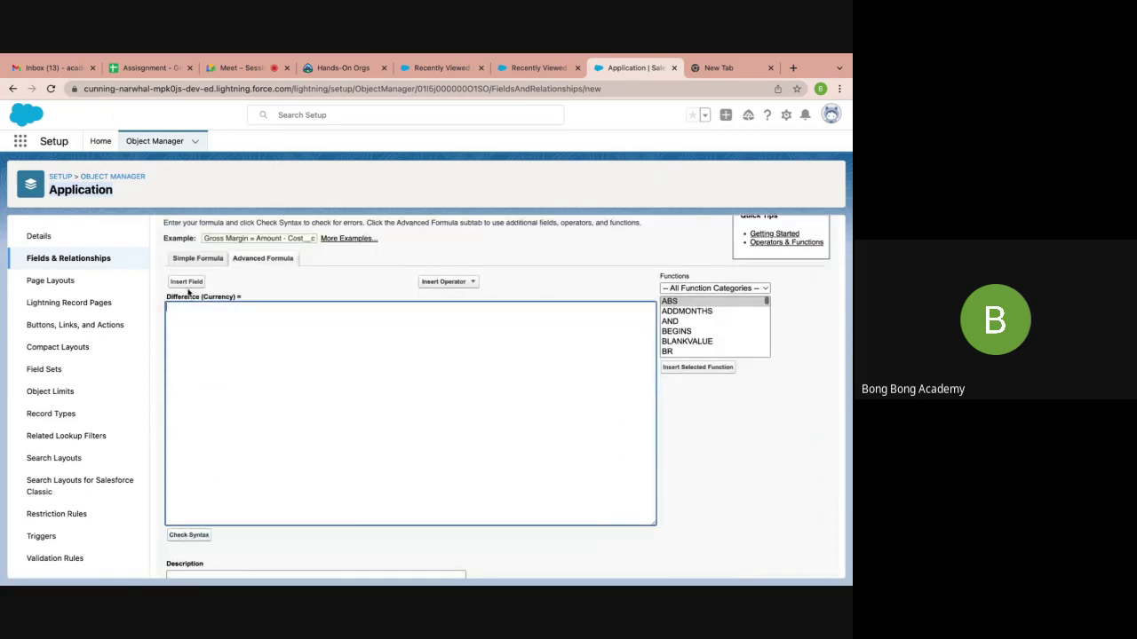
Insert the related Account's Total Application Amount field into the Difference formula
{"action": "left_click", "coordinate": [187, 284]}
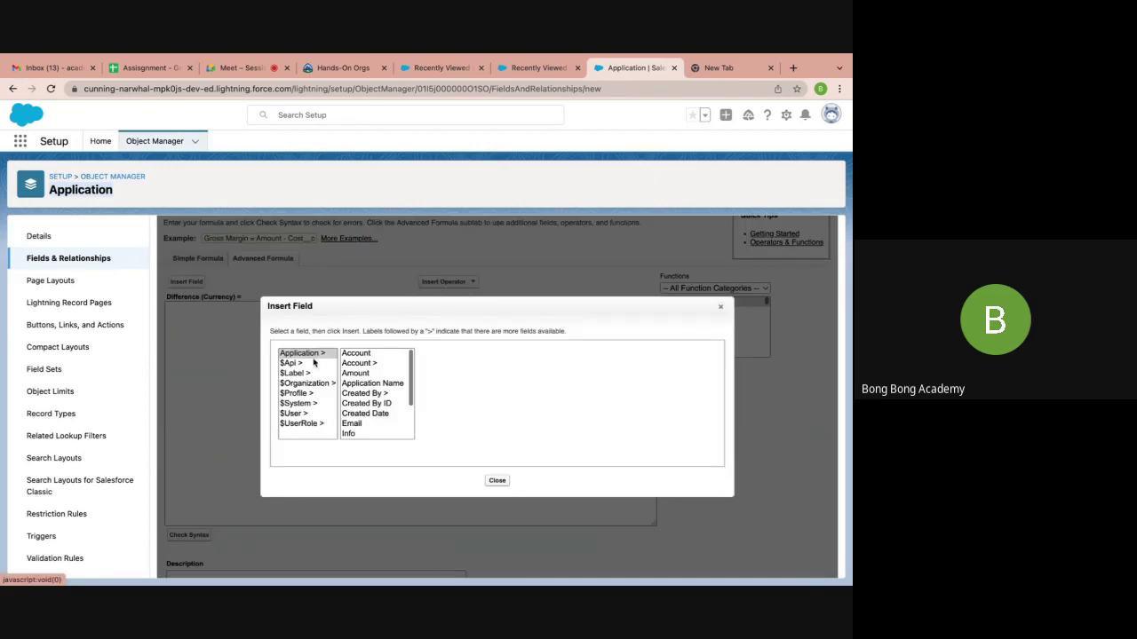
{"action": "left_click", "coordinate": [365, 364]}
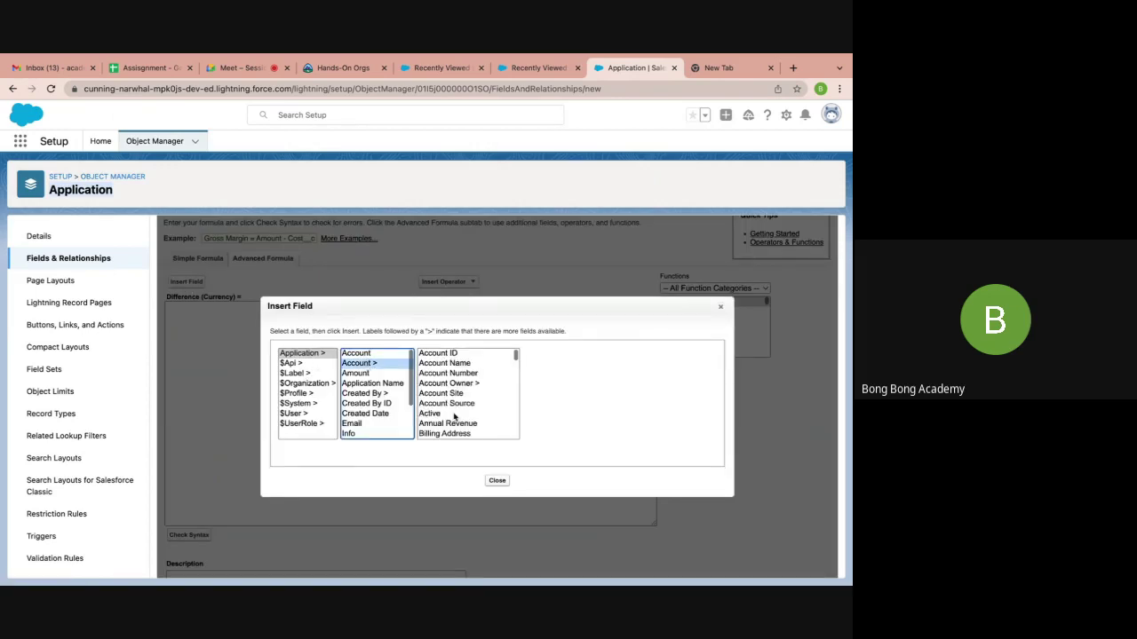
{"action": "scroll", "coordinate": [454, 415], "scroll_direction": "down", "scroll_amount": 5}
{"action": "scroll", "coordinate": [454, 416], "scroll_direction": "down", "scroll_amount": 10}
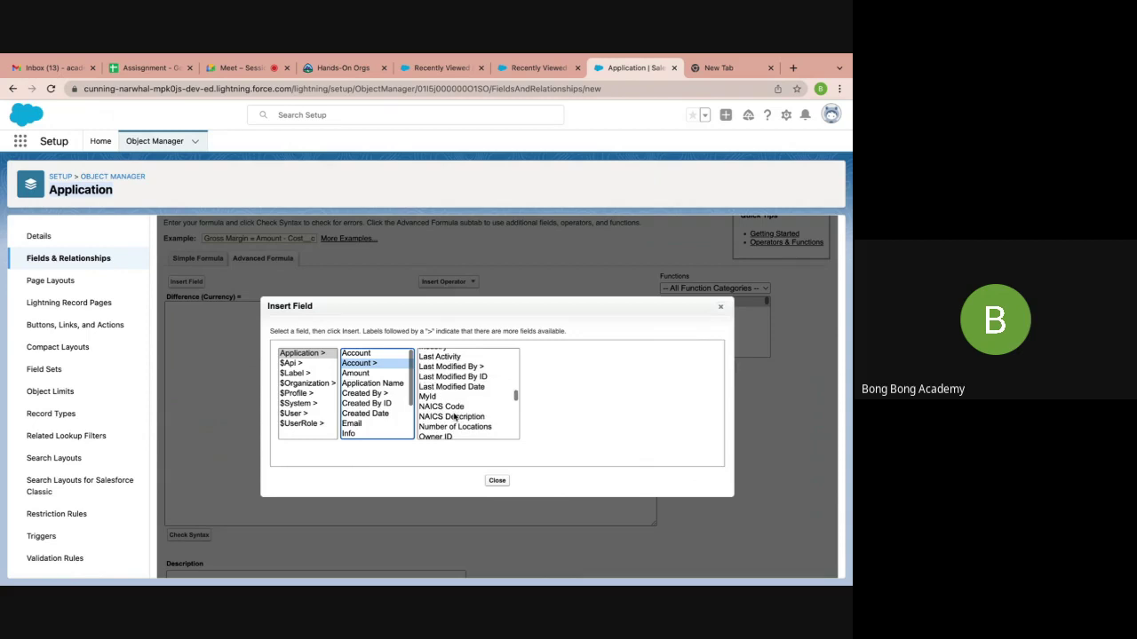
{"action": "scroll", "coordinate": [454, 415], "scroll_direction": "down", "scroll_amount": 3}
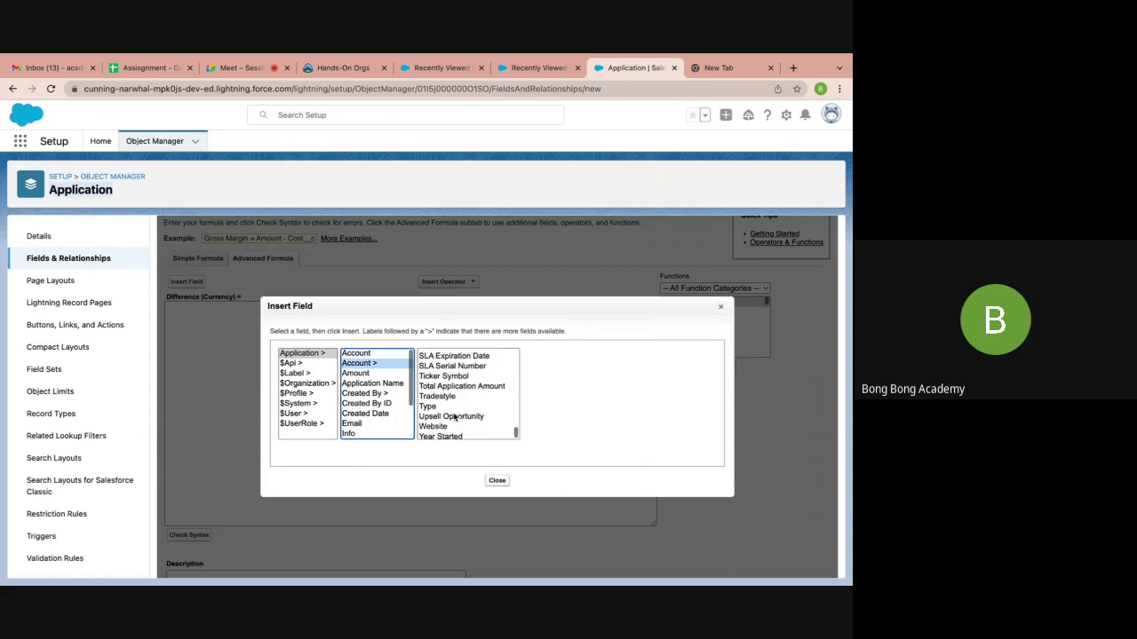
{"action": "scroll", "coordinate": [454, 416], "scroll_direction": "up", "scroll_amount": 2}
{"action": "scroll", "coordinate": [453, 415], "scroll_direction": "down", "scroll_amount": 3}
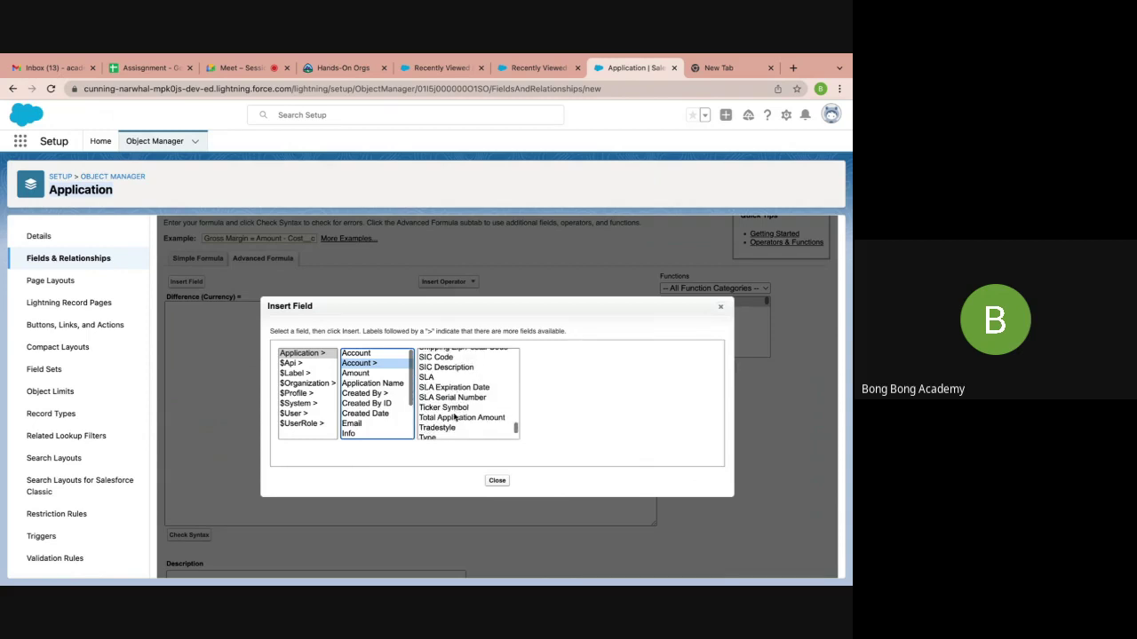
{"action": "left_click", "coordinate": [459, 404]}
{"action": "left_click", "coordinate": [599, 418]}
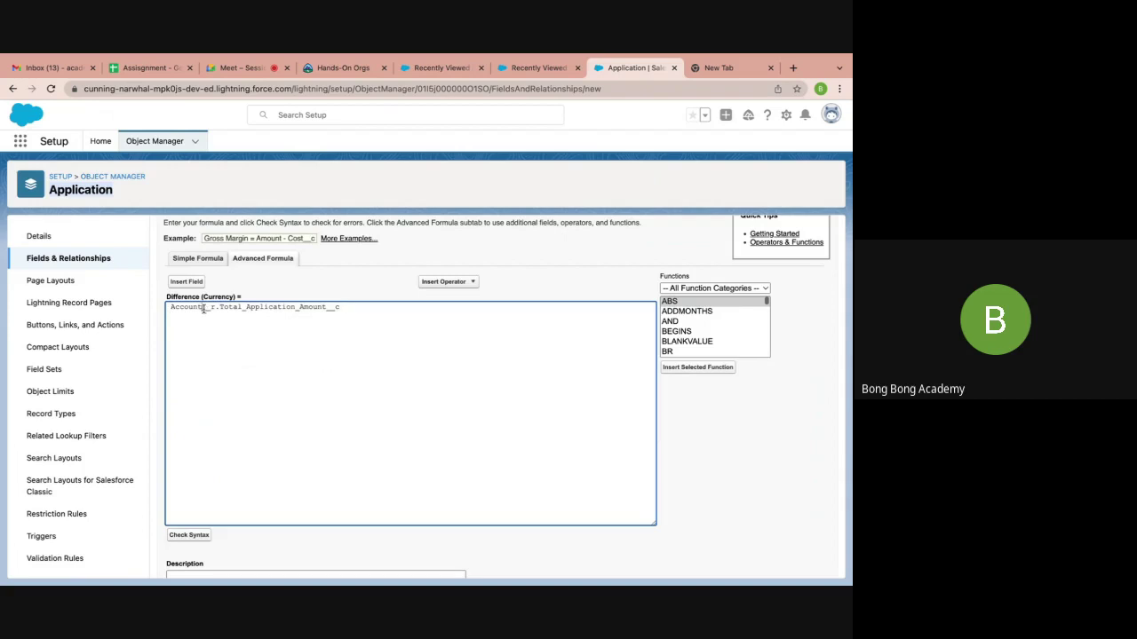
Examine the Account__r relationship reference and the Total_Application_Amount__c field name in the inserted formula reference
{"action": "left_click_drag", "start_coordinate": [202, 310], "coordinate": [215, 309]}
{"action": "left_click", "coordinate": [221, 307]}
{"action": "left_click_drag", "start_coordinate": [170, 306], "coordinate": [214, 308]}
{"action": "key", "text": "End"}
{"action": "left_click_drag", "start_coordinate": [218, 308], "coordinate": [167, 306]}
{"action": "left_click", "coordinate": [230, 328]}
{"action": "left_click_drag", "start_coordinate": [221, 307], "coordinate": [338, 310]}
Extend the formula with a minus operator and the Application's Registration Amount field
{"action": "left_click", "coordinate": [346, 309]}
{"action": "left_click", "coordinate": [80, 191]}
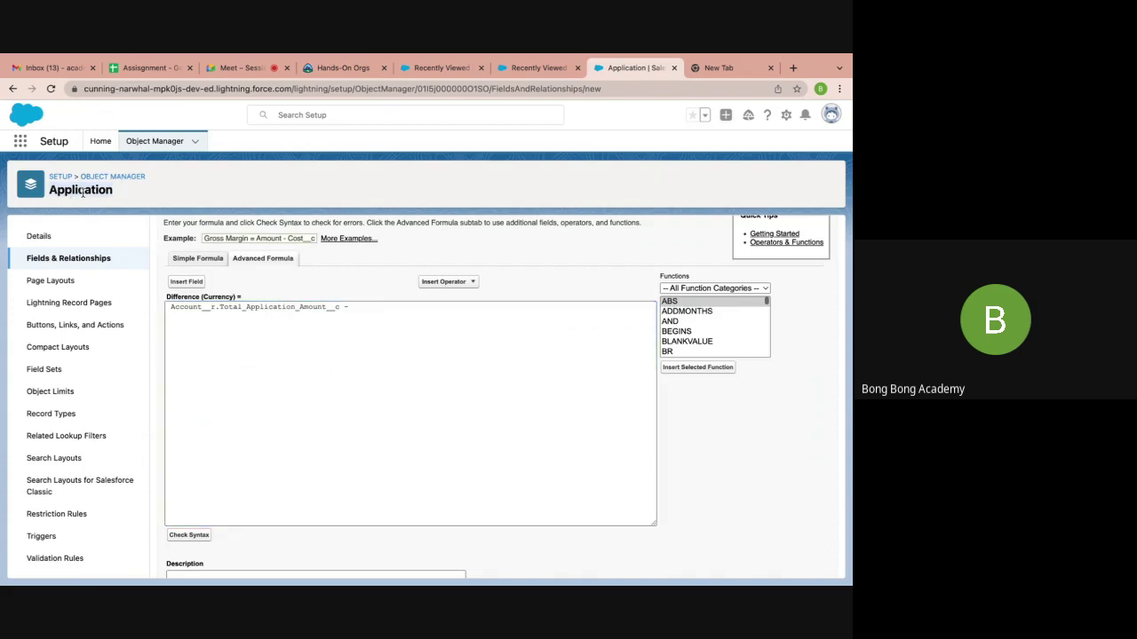
{"action": "left_click", "coordinate": [354, 306]}
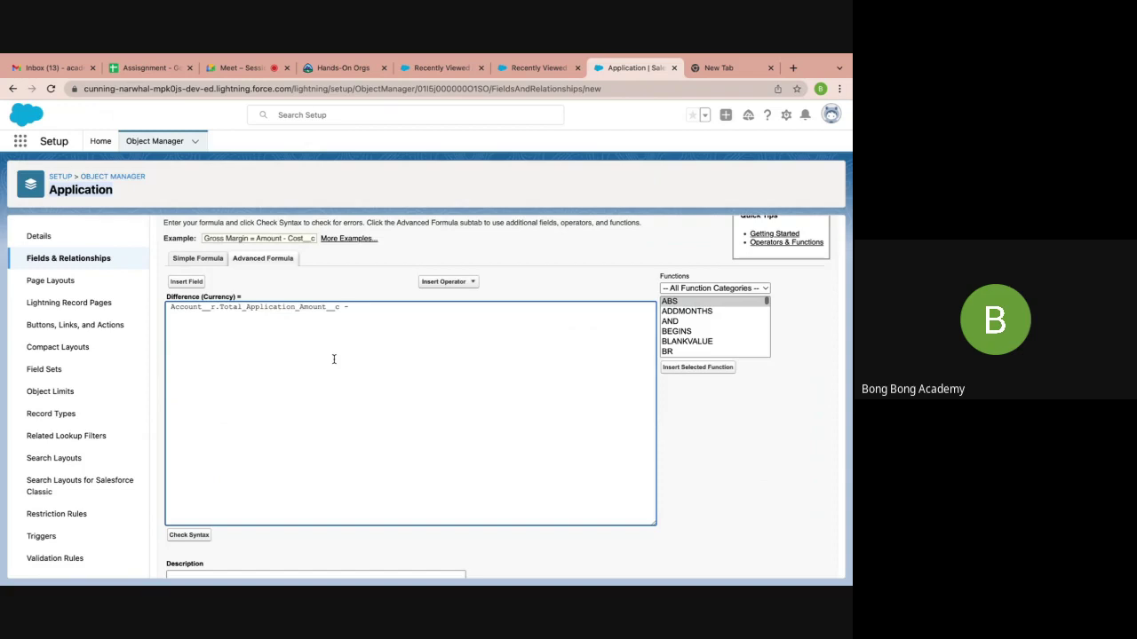
{"action": "left_click", "coordinate": [189, 282]}
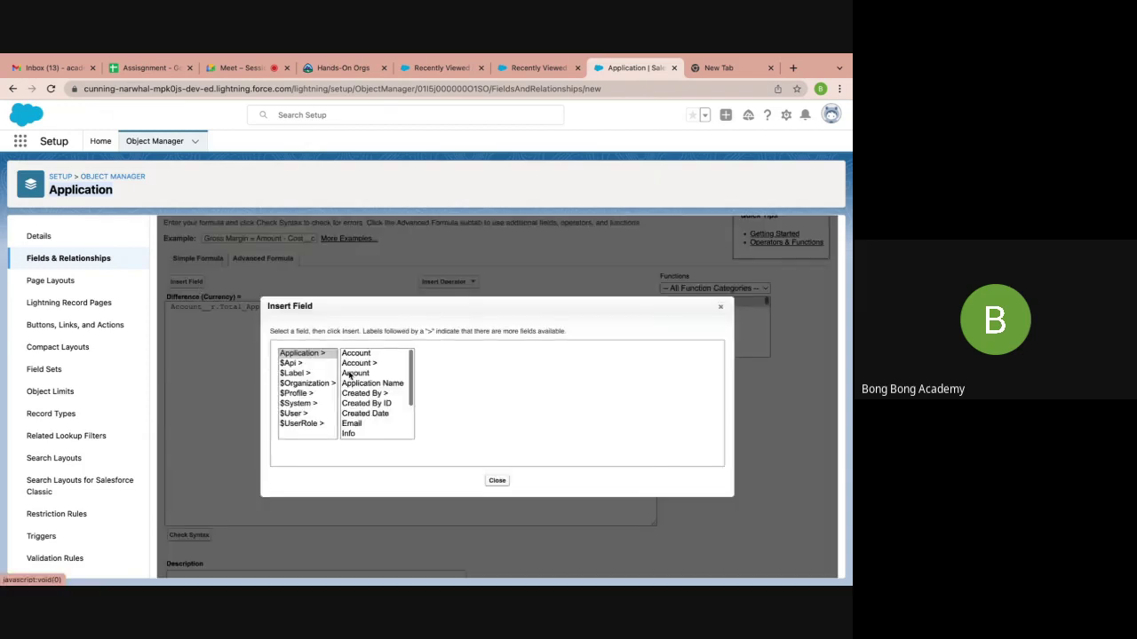
{"action": "scroll", "coordinate": [362, 409], "scroll_direction": "down", "scroll_amount": 3}
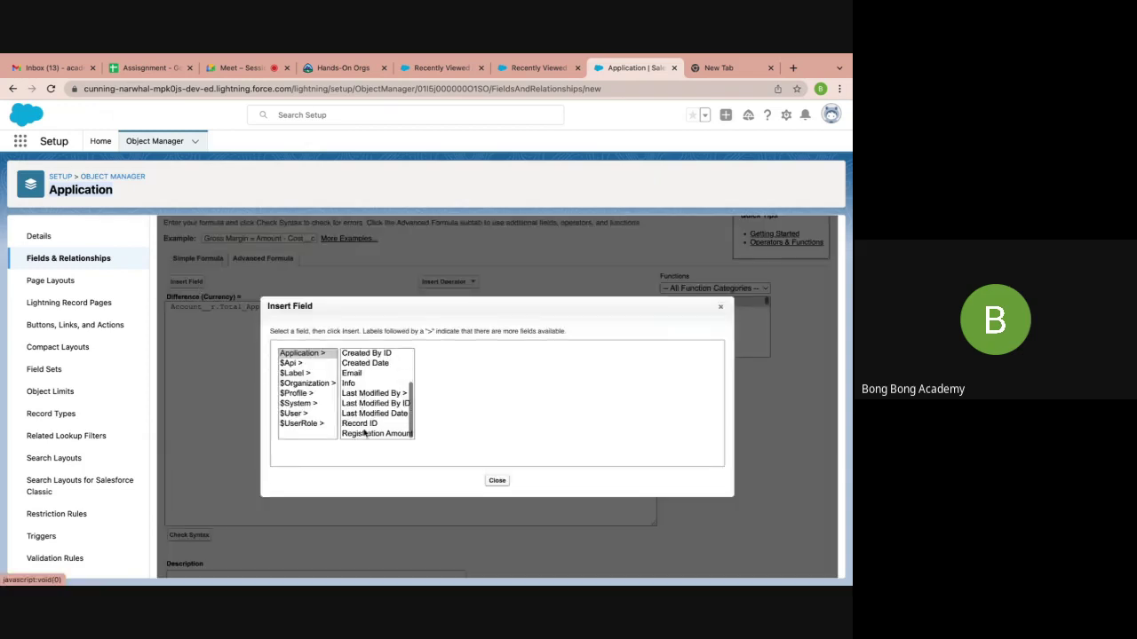
{"action": "left_click", "coordinate": [384, 435]}
{"action": "left_click", "coordinate": [472, 417]}
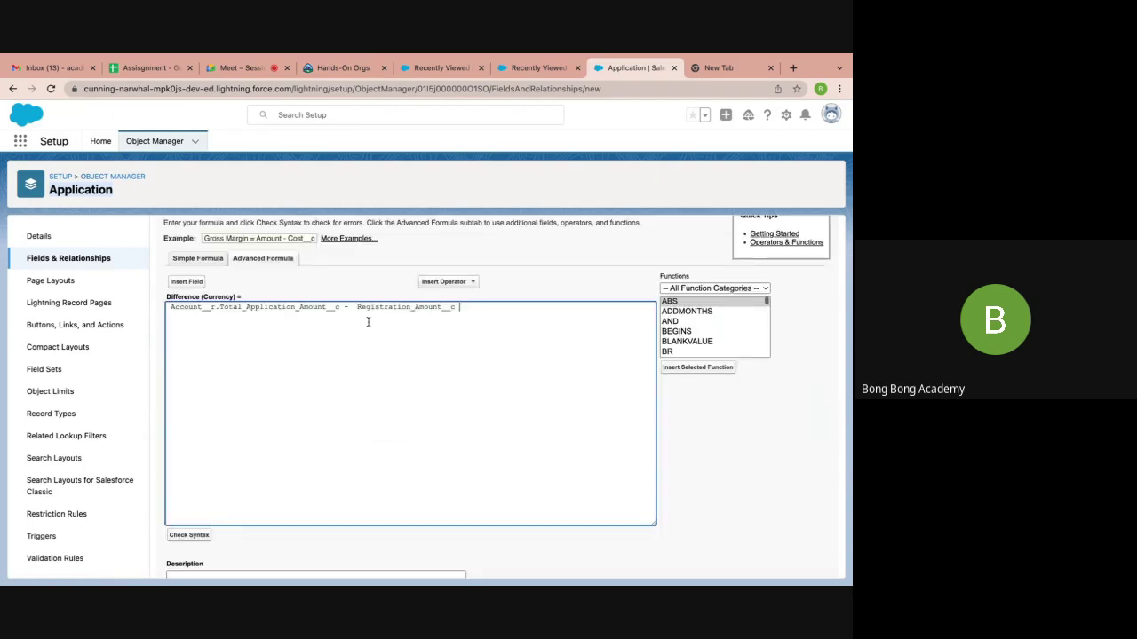
Review both operands of the Difference formula, including the __r relationship part of the Account reference
{"action": "left_click_drag", "start_coordinate": [353, 310], "coordinate": [467, 308]}
{"action": "left_click", "coordinate": [354, 313]}
{"action": "left_click_drag", "start_coordinate": [339, 308], "coordinate": [172, 310]}
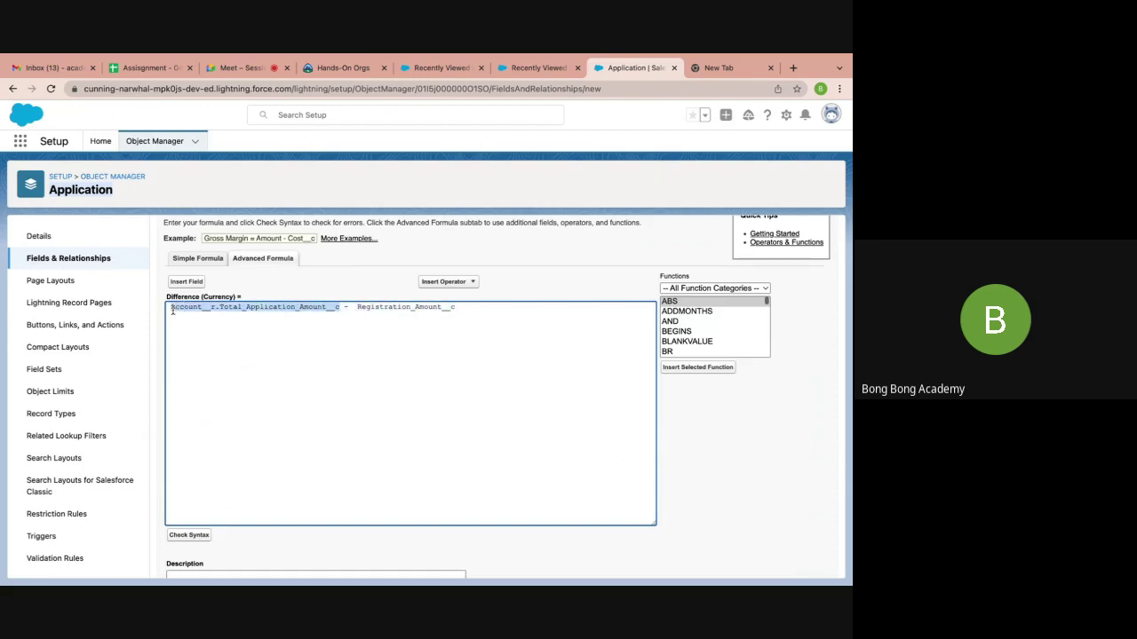
{"action": "left_click", "coordinate": [213, 330]}
{"action": "left_click_drag", "start_coordinate": [202, 308], "coordinate": [218, 309]}
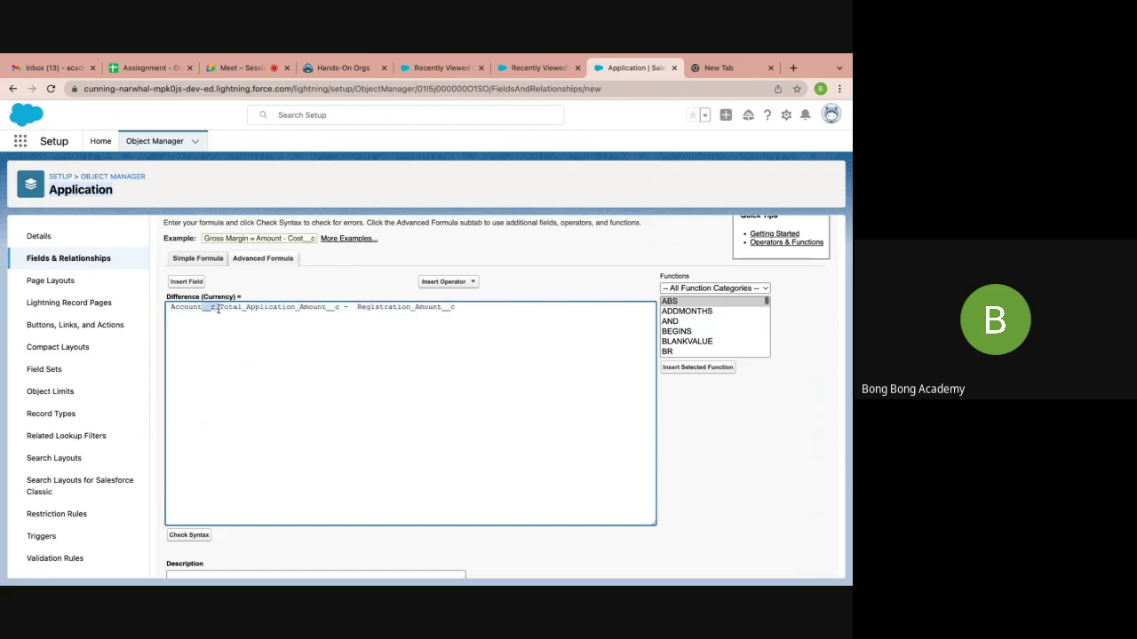
{"action": "left_click", "coordinate": [233, 331]}
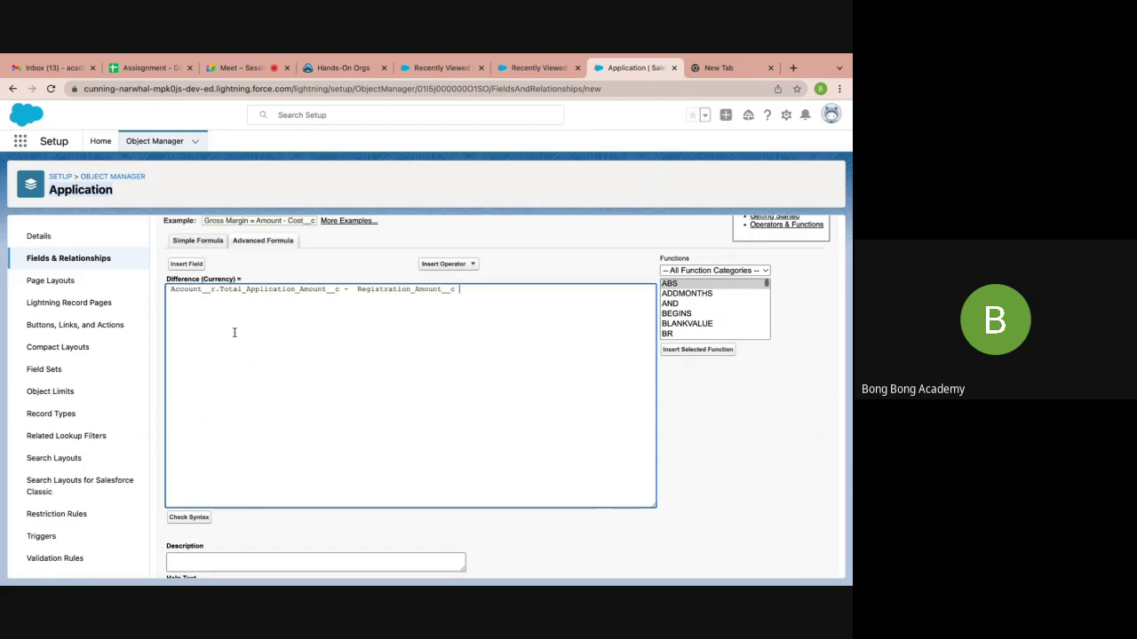
{"action": "double_click", "coordinate": [231, 290]}
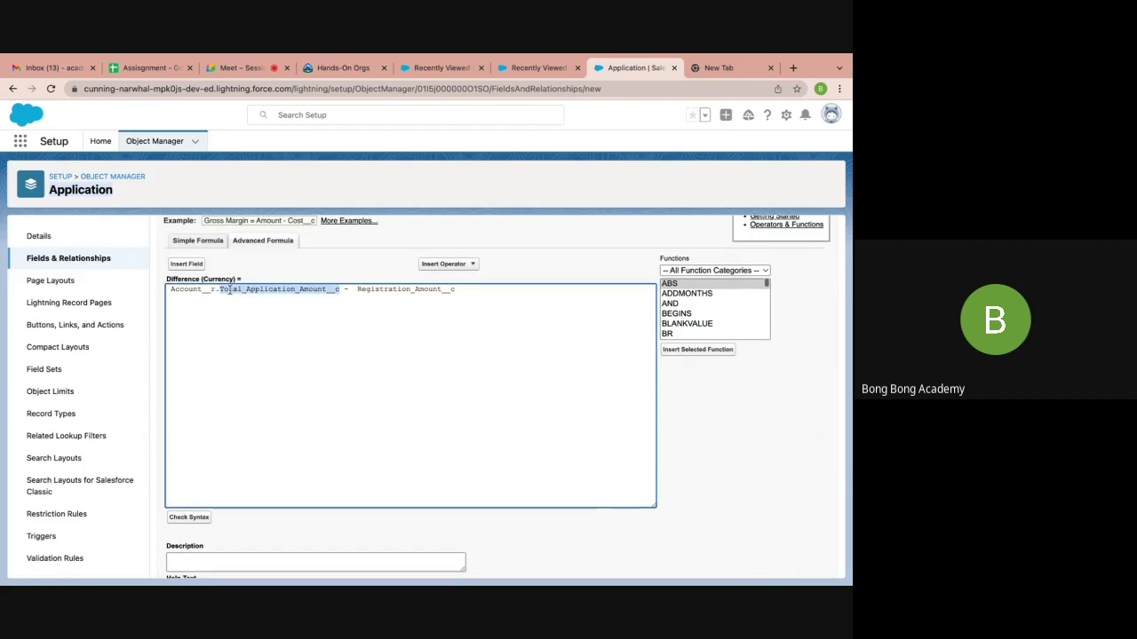
{"action": "double_click", "coordinate": [366, 290]}
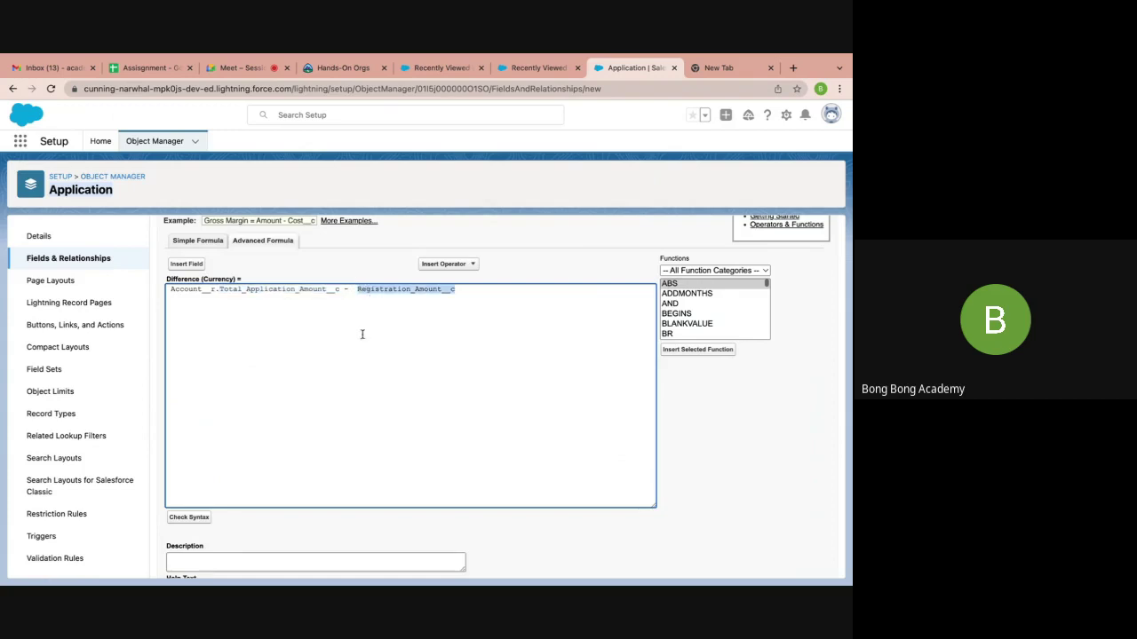
Accept the formula with blank fields treated as zeroes, make Difference visible to all profiles, and save the field
{"action": "scroll", "coordinate": [362, 334], "scroll_direction": "down", "scroll_amount": 3}
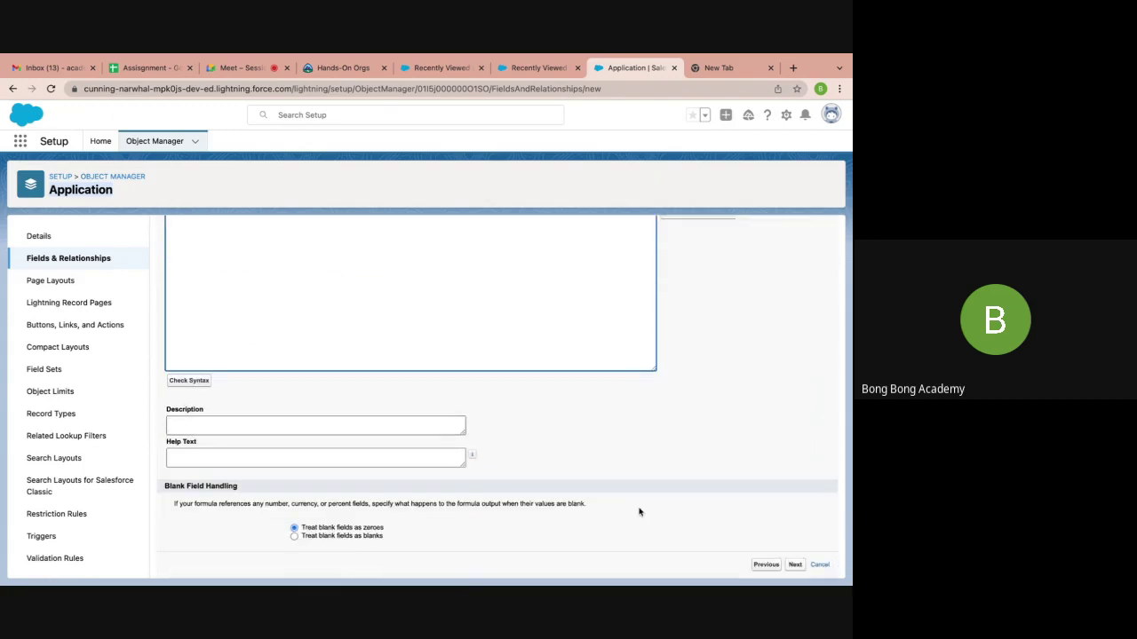
{"action": "left_click", "coordinate": [795, 565]}
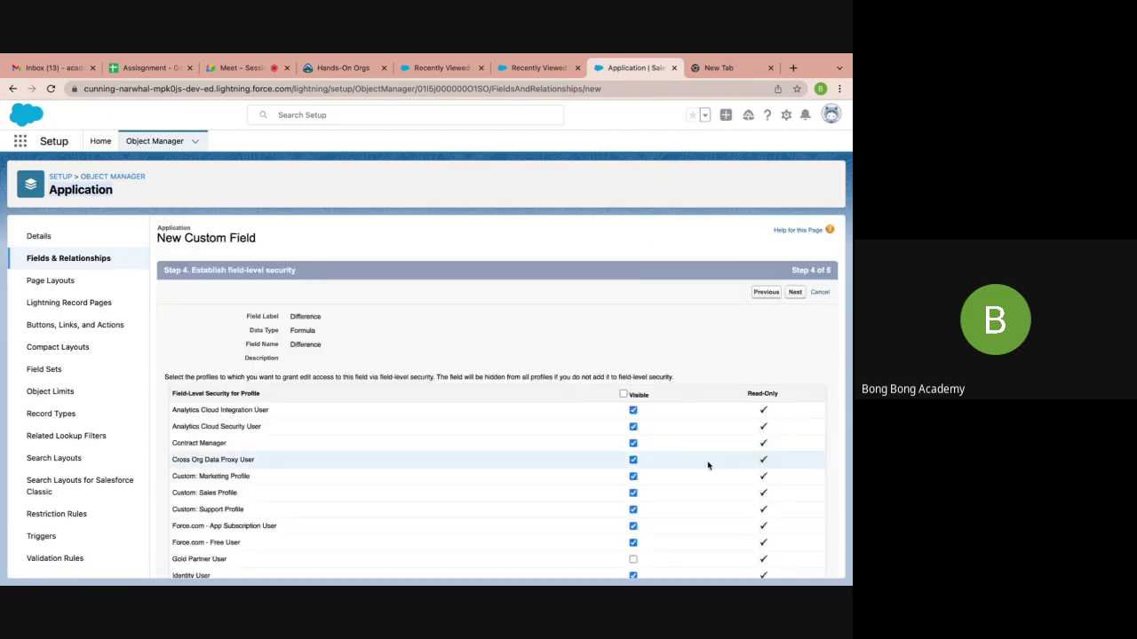
{"action": "left_click", "coordinate": [795, 293]}
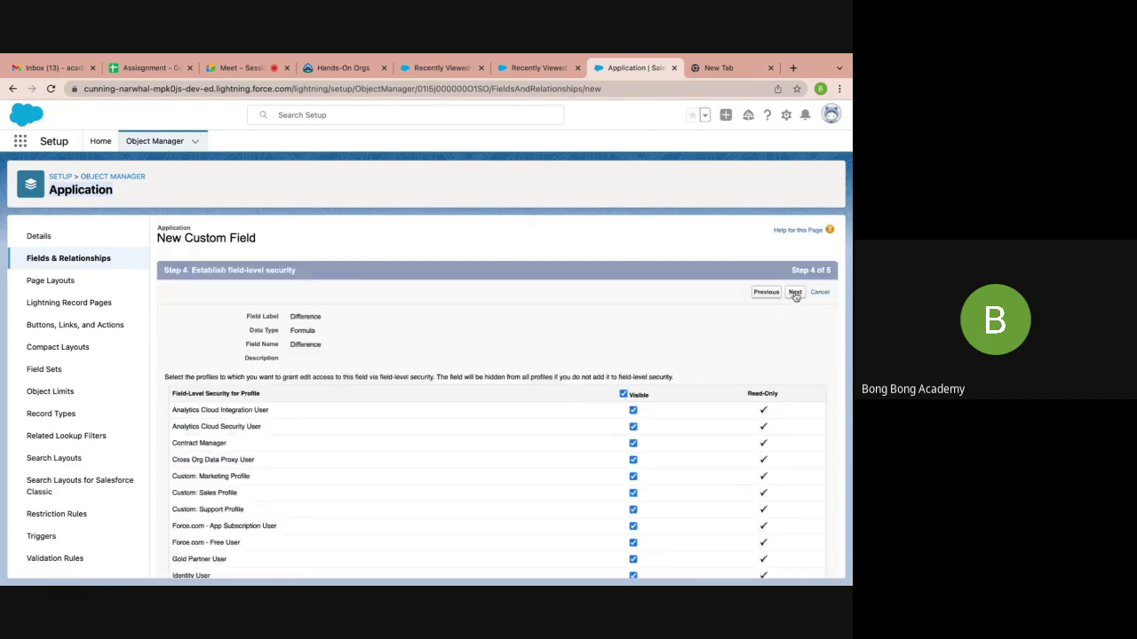
{"action": "left_click", "coordinate": [793, 293]}
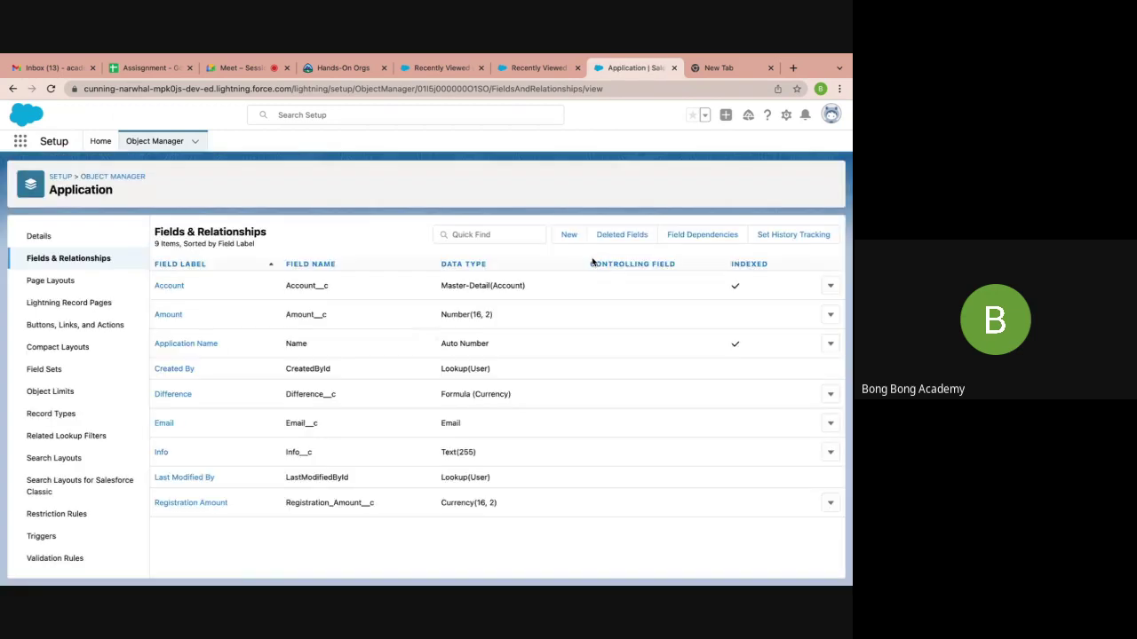
Open the Bong Bong account from the Accounts list and check its Total Application Amount in the record details
{"action": "left_click", "coordinate": [530, 71]}
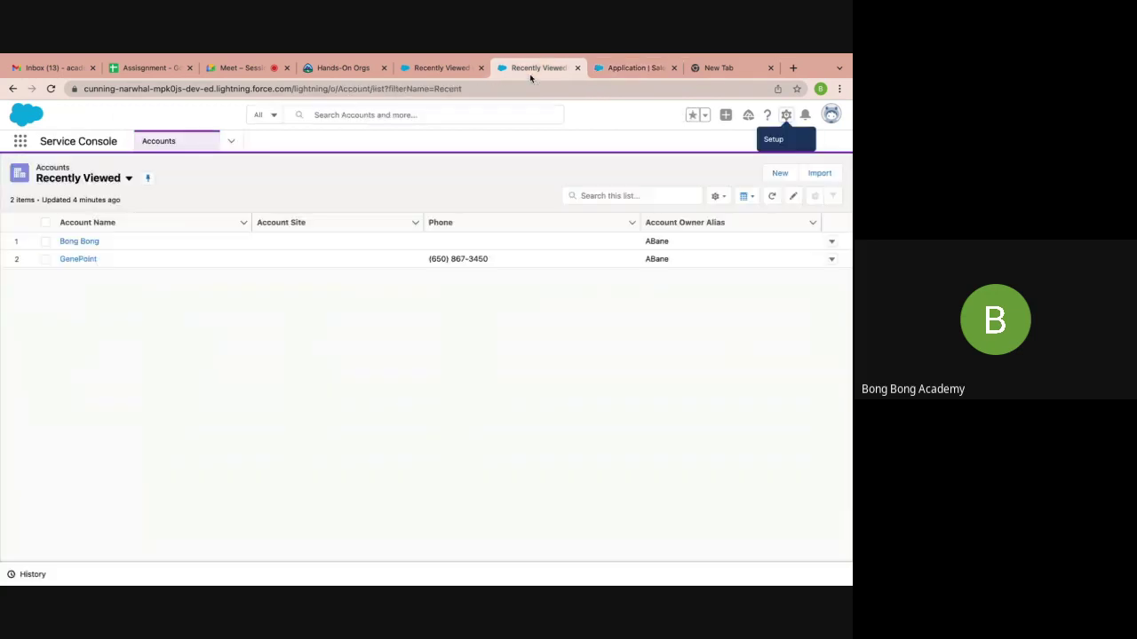
{"action": "left_click", "coordinate": [128, 178]}
{"action": "left_click", "coordinate": [225, 174]}
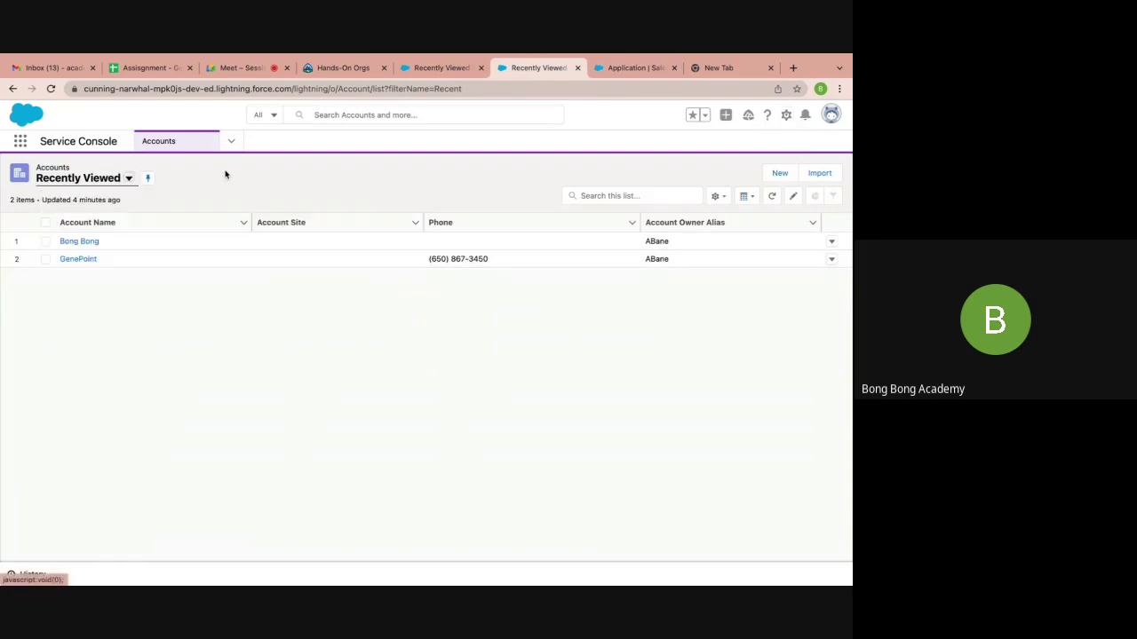
{"action": "left_click", "coordinate": [78, 241]}
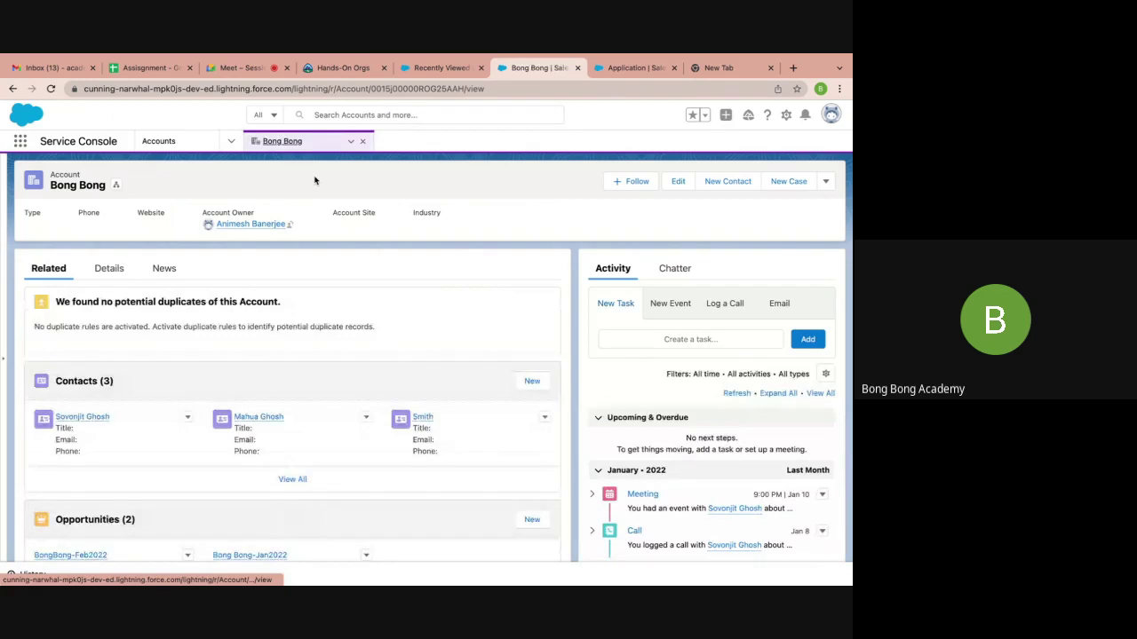
{"action": "scroll", "coordinate": [287, 376], "scroll_direction": "down", "scroll_amount": 3}
{"action": "scroll", "coordinate": [286, 381], "scroll_direction": "up", "scroll_amount": 3}
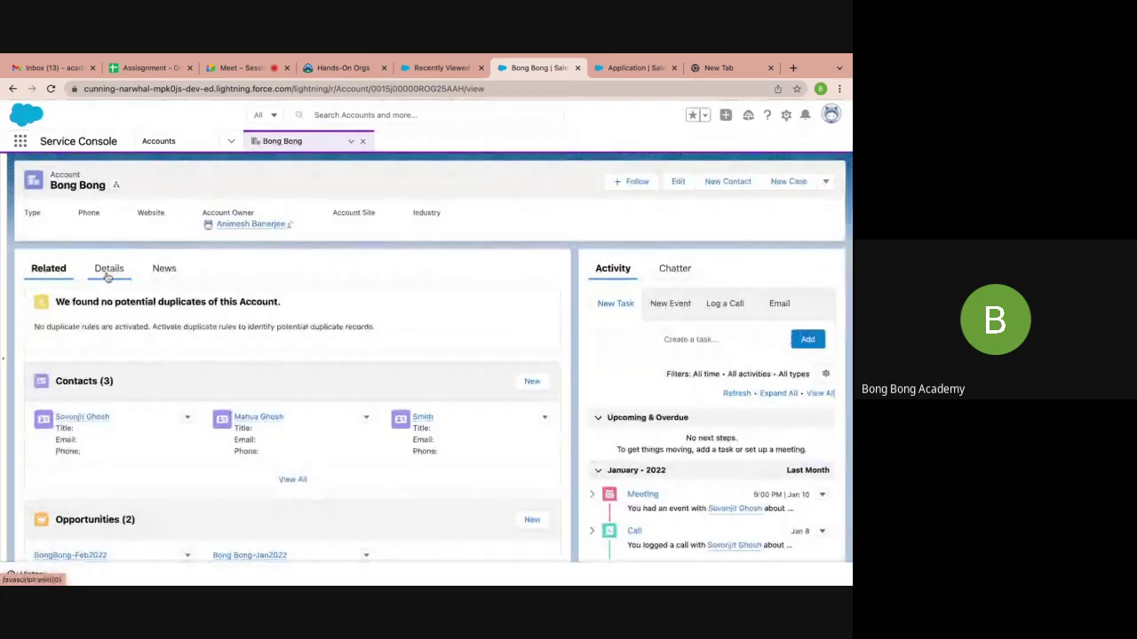
{"action": "left_click", "coordinate": [107, 275]}
{"action": "scroll", "coordinate": [152, 399], "scroll_direction": "down", "scroll_amount": 5}
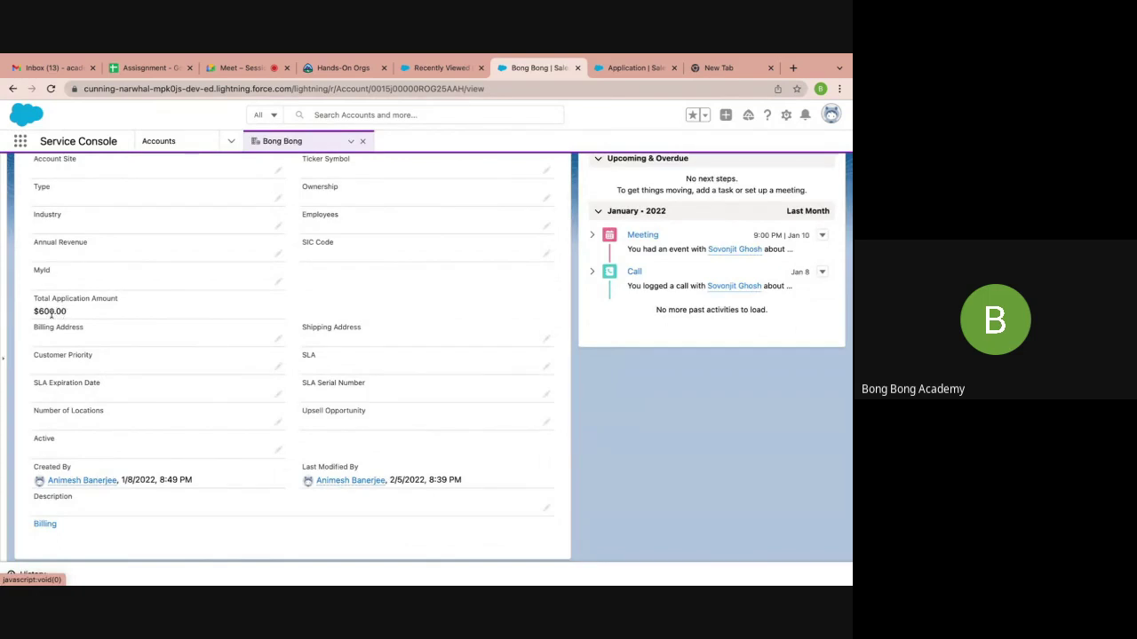
{"action": "scroll", "coordinate": [84, 298], "scroll_direction": "up", "scroll_amount": 5}
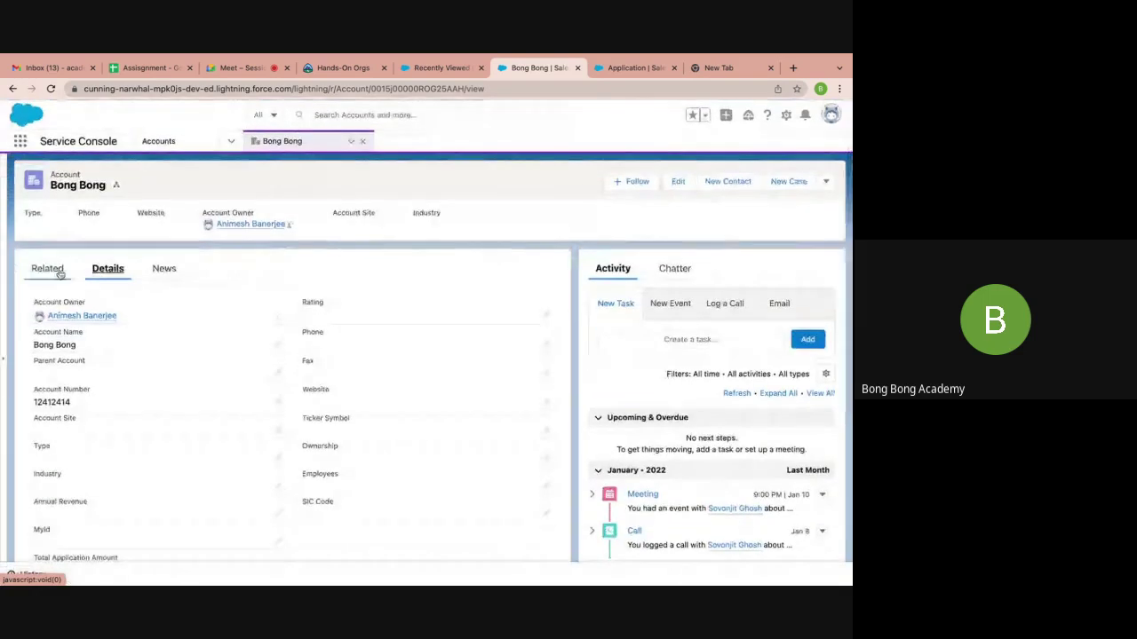
Open the full list of applications related to the Bong Bong account and check its list view controls
{"action": "left_click", "coordinate": [47, 268]}
{"action": "scroll", "coordinate": [216, 469], "scroll_direction": "down", "scroll_amount": 10}
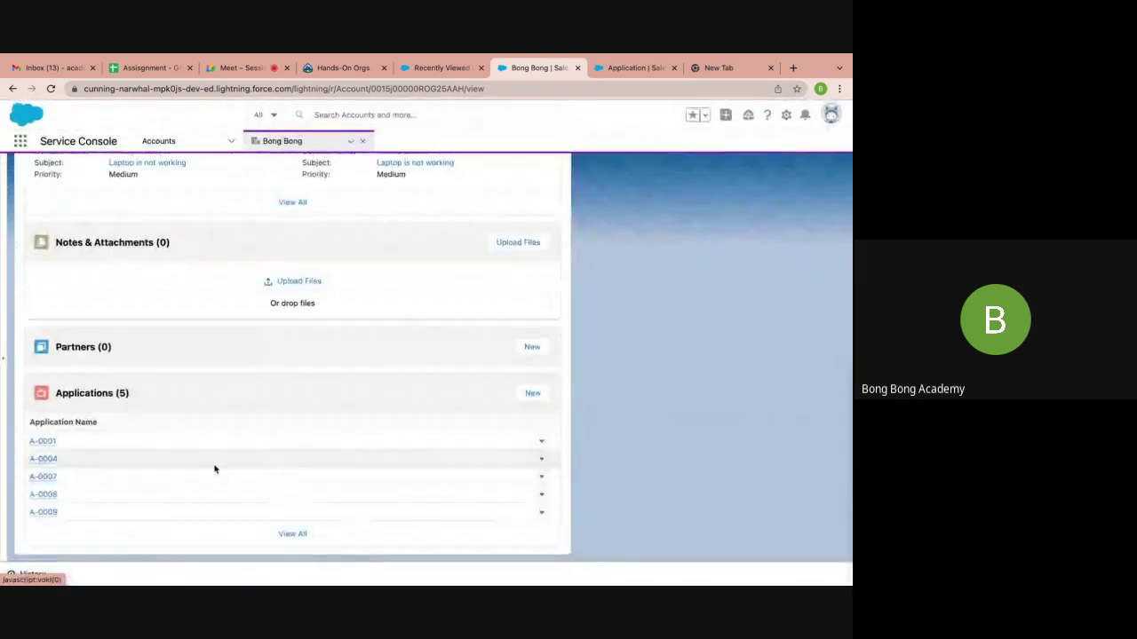
{"action": "left_click", "coordinate": [299, 537]}
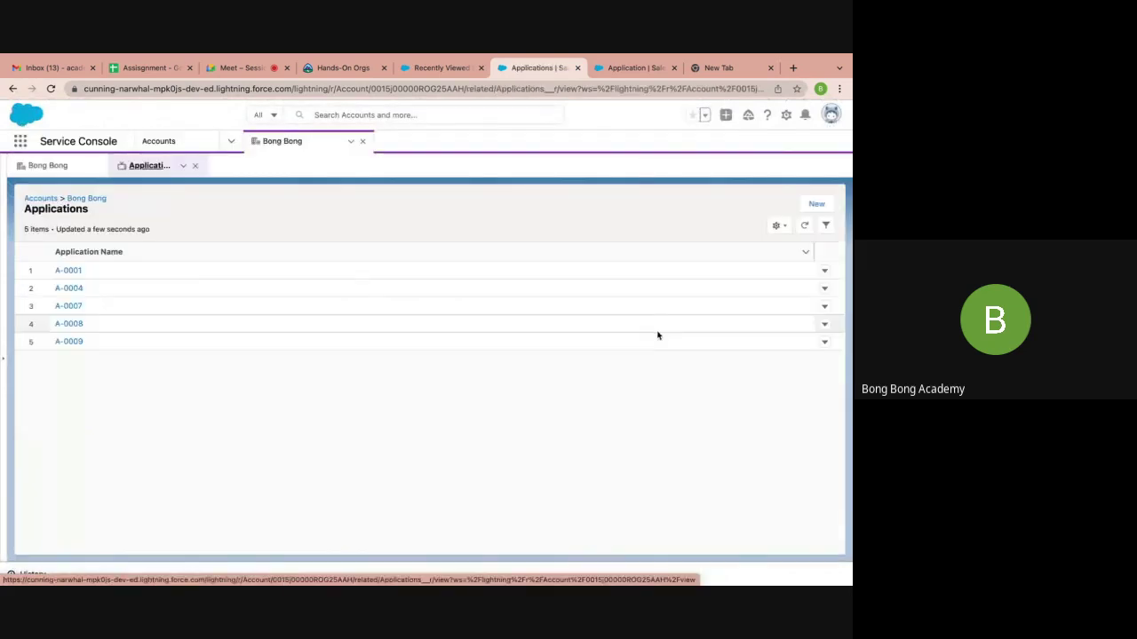
{"action": "left_click", "coordinate": [785, 232]}
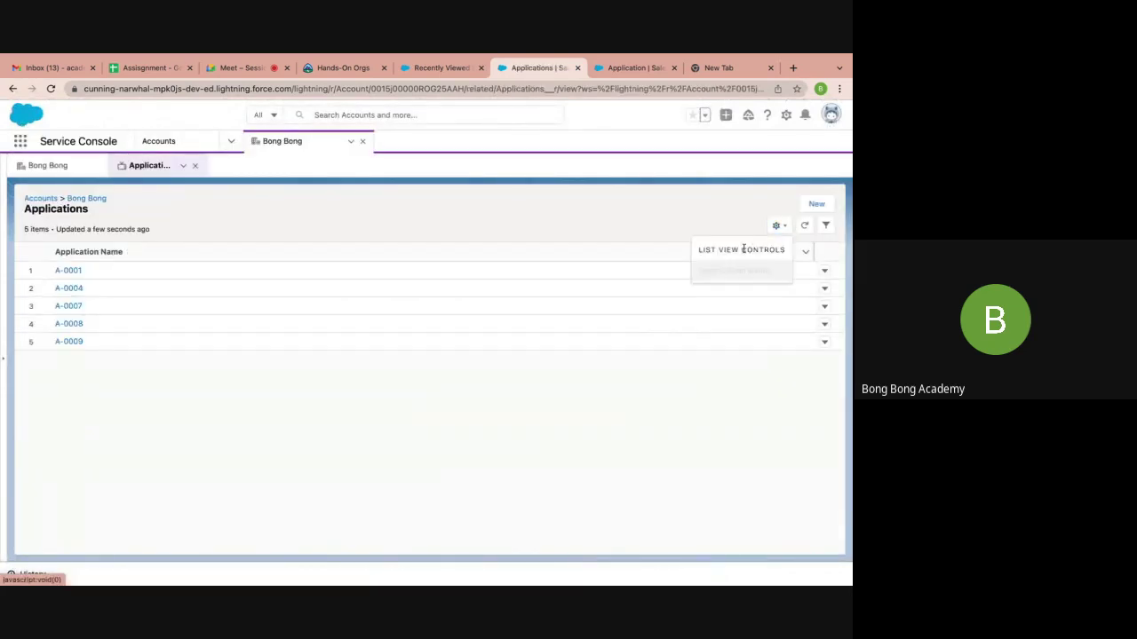
{"action": "left_click", "coordinate": [759, 228]}
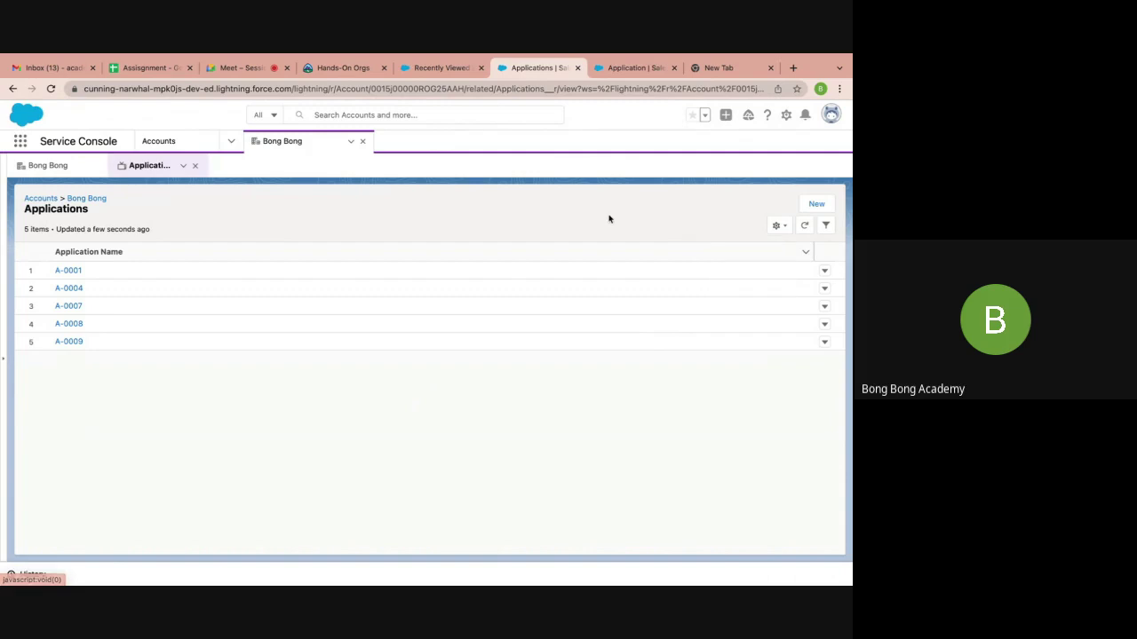
Reopen Bong Bong's full applications list, open application A-0009, and reload the page to check its Difference field
{"action": "left_click", "coordinate": [362, 142]}
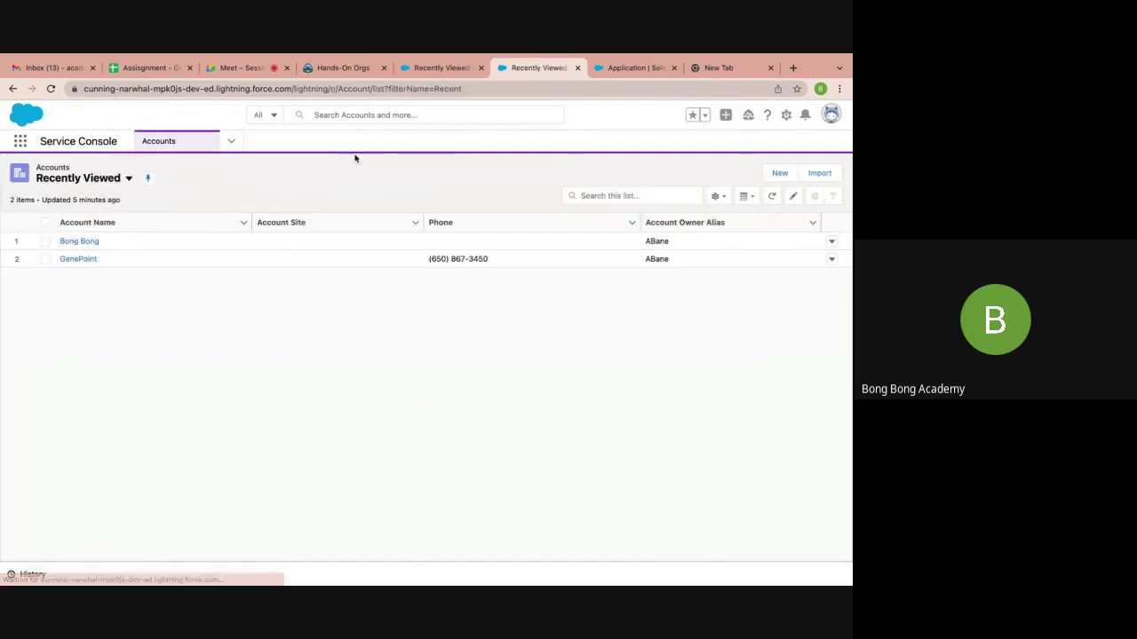
{"action": "left_click", "coordinate": [78, 241]}
{"action": "scroll", "coordinate": [124, 419], "scroll_direction": "down", "scroll_amount": 10}
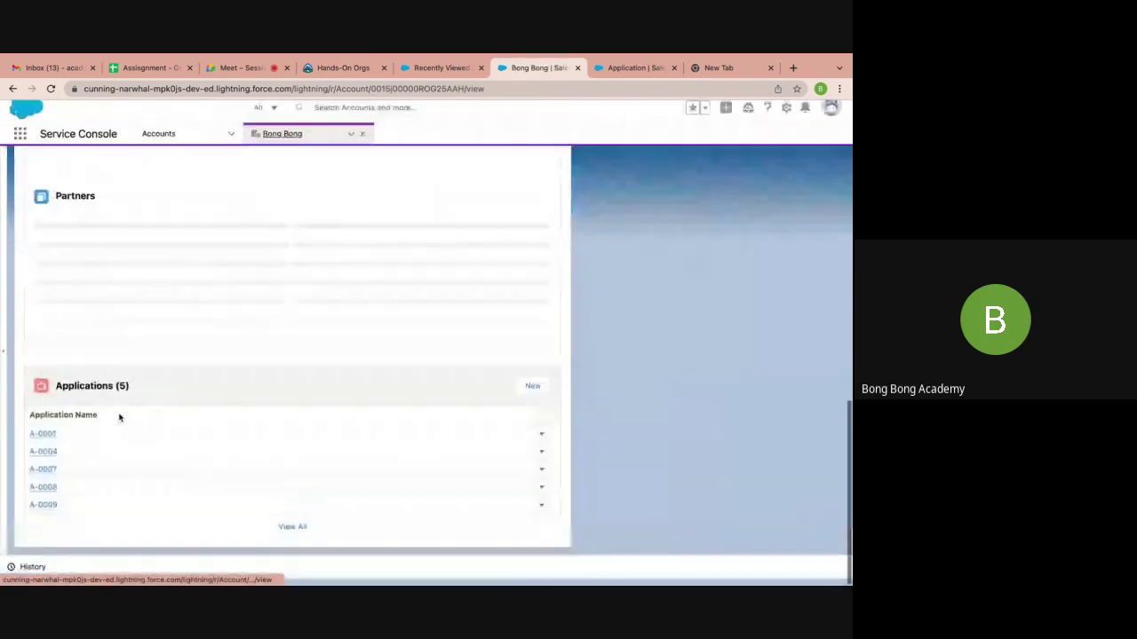
{"action": "left_click", "coordinate": [284, 535]}
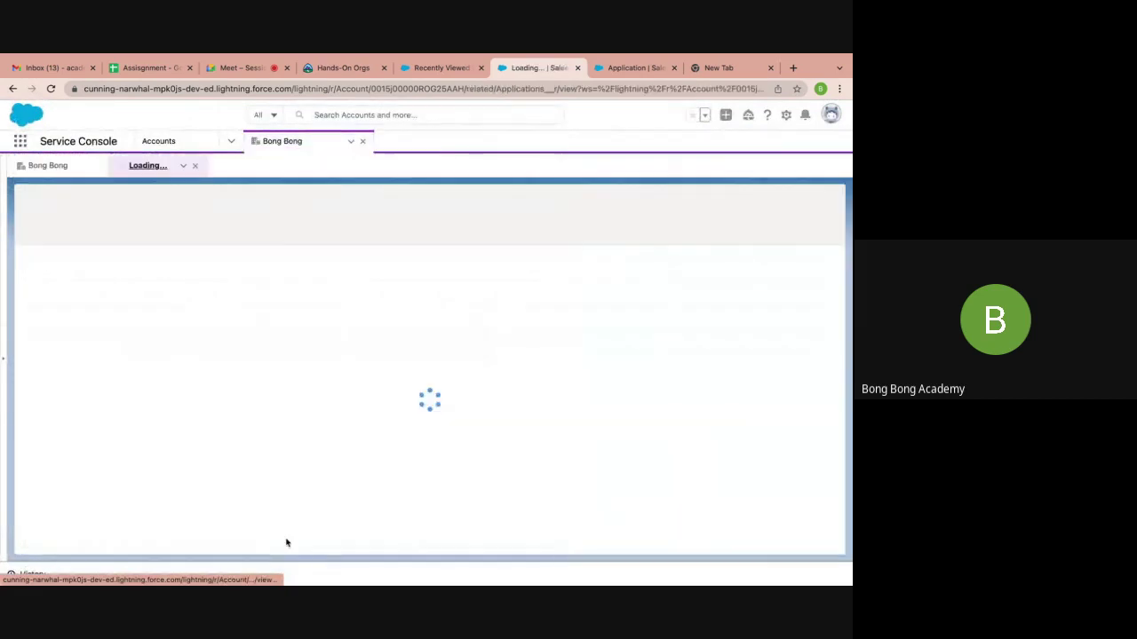
{"action": "left_click", "coordinate": [75, 343]}
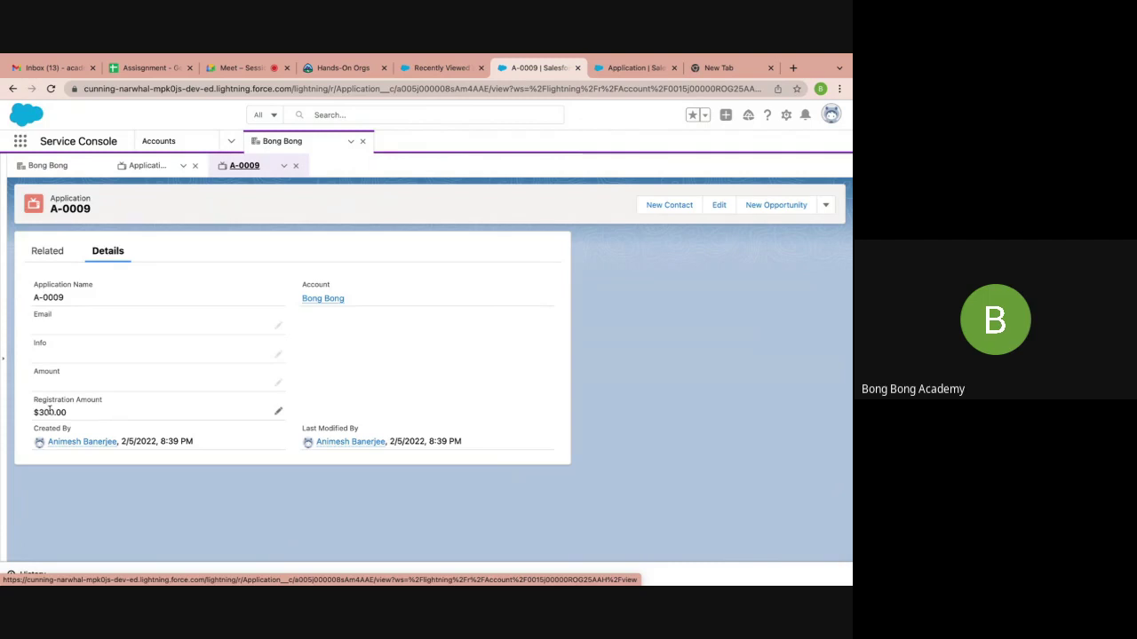
{"action": "left_click", "coordinate": [50, 89]}
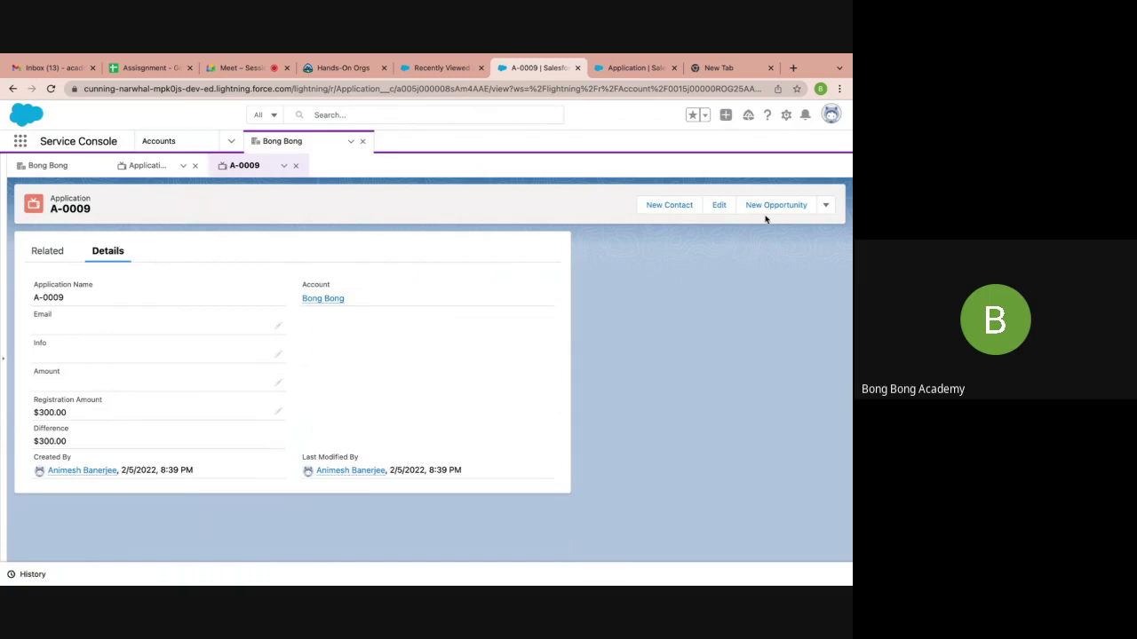
Open application A-0009 for editing to check whether Difference can be edited, and close the form without saving
{"action": "left_click", "coordinate": [721, 206]}
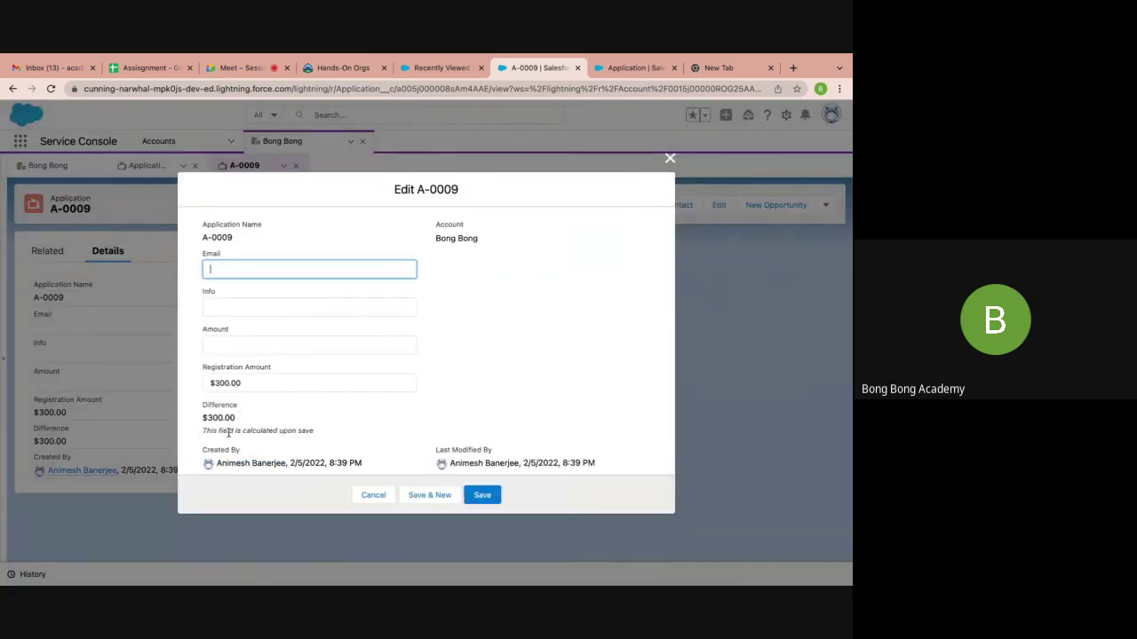
{"action": "left_click", "coordinate": [312, 440]}
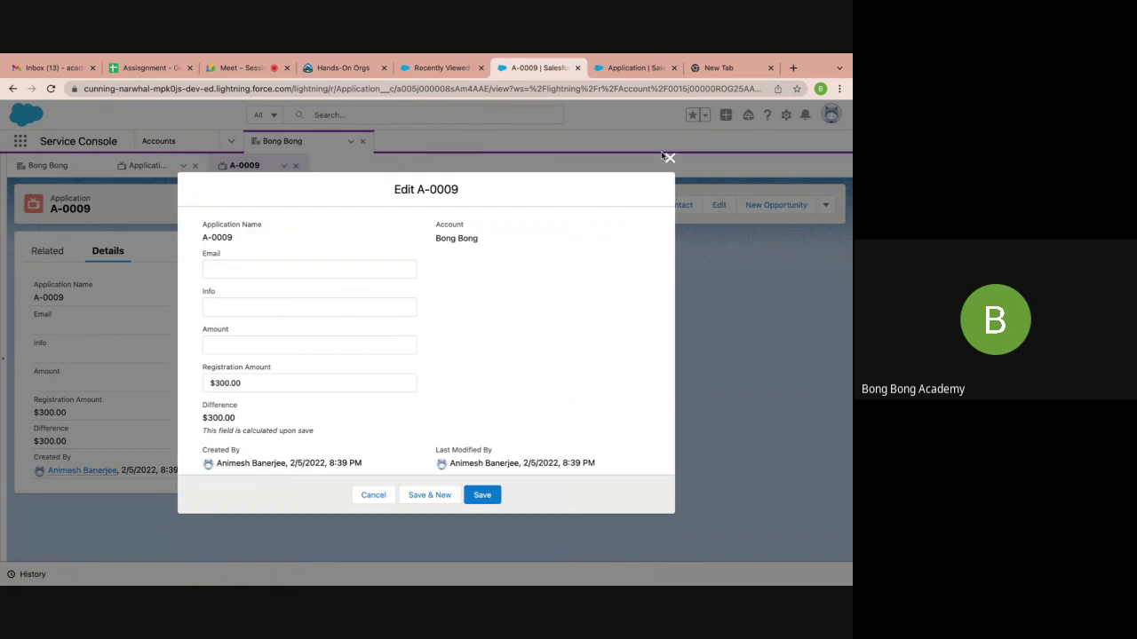
{"action": "left_click", "coordinate": [669, 157]}
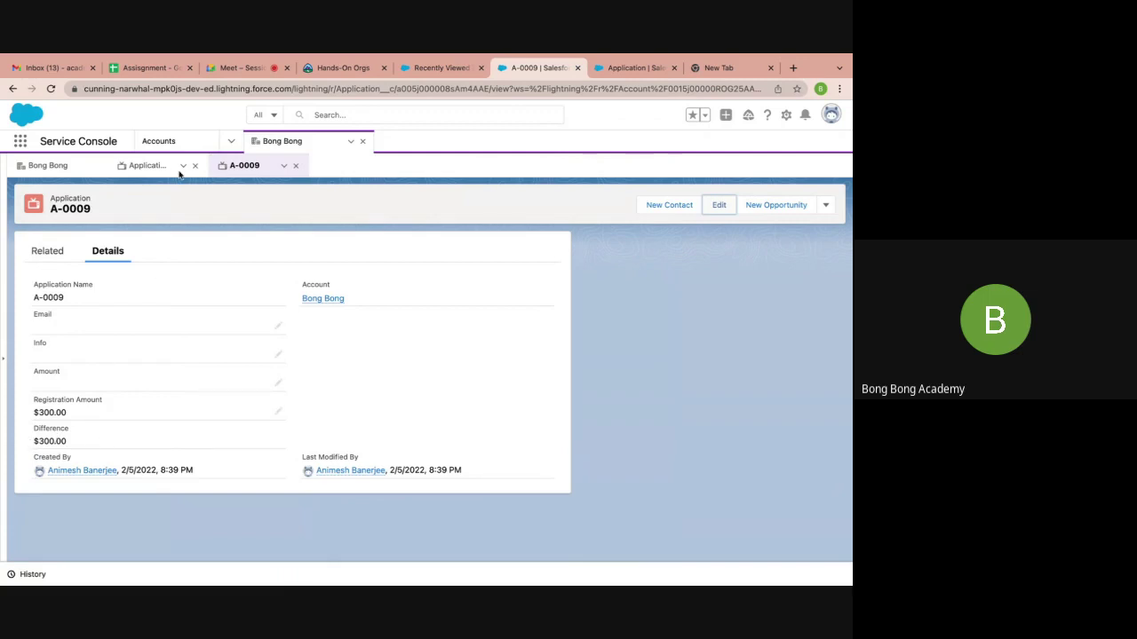
Open applications A-0008 and A-0007 from Bong Bong's applications list to check their Registration Amount and Difference
{"action": "left_click", "coordinate": [145, 166]}
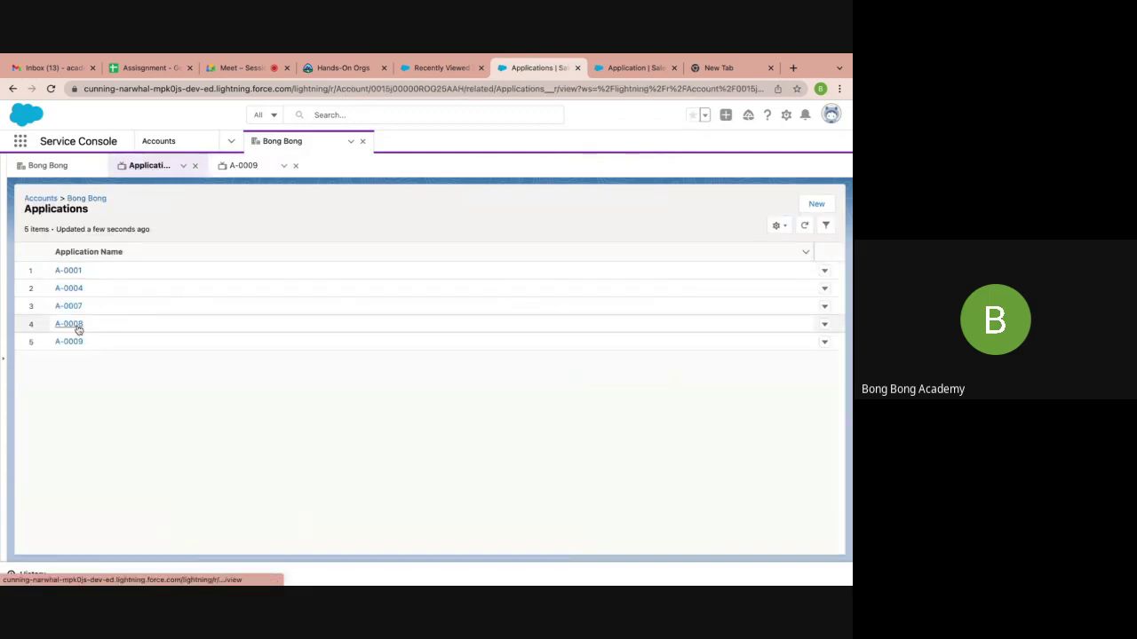
{"action": "left_click", "coordinate": [76, 325]}
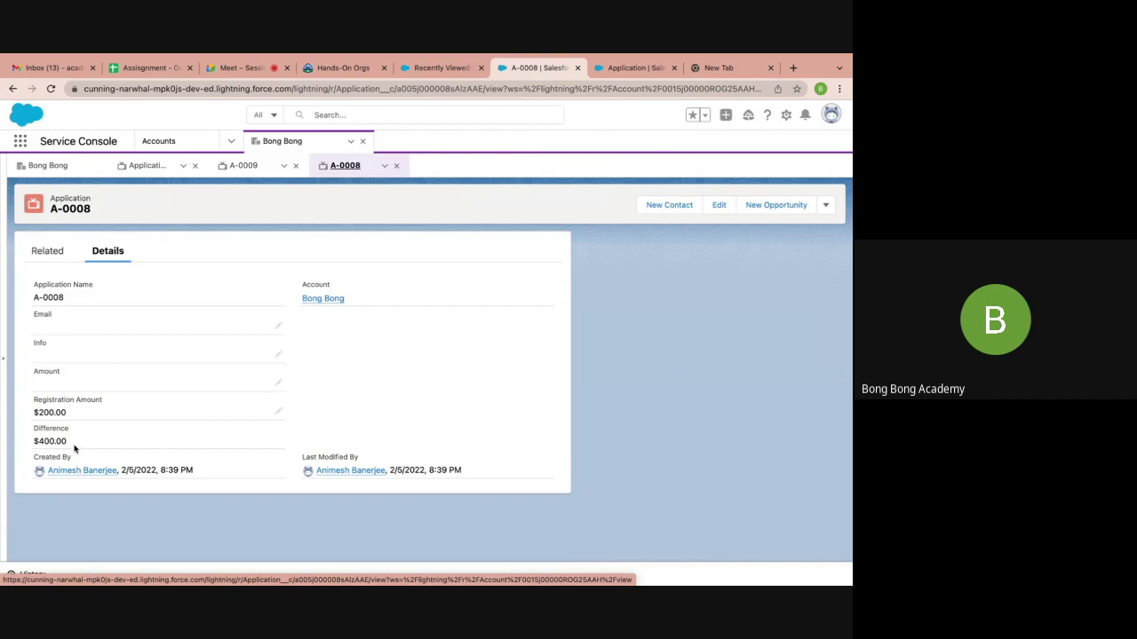
{"action": "left_click", "coordinate": [149, 167]}
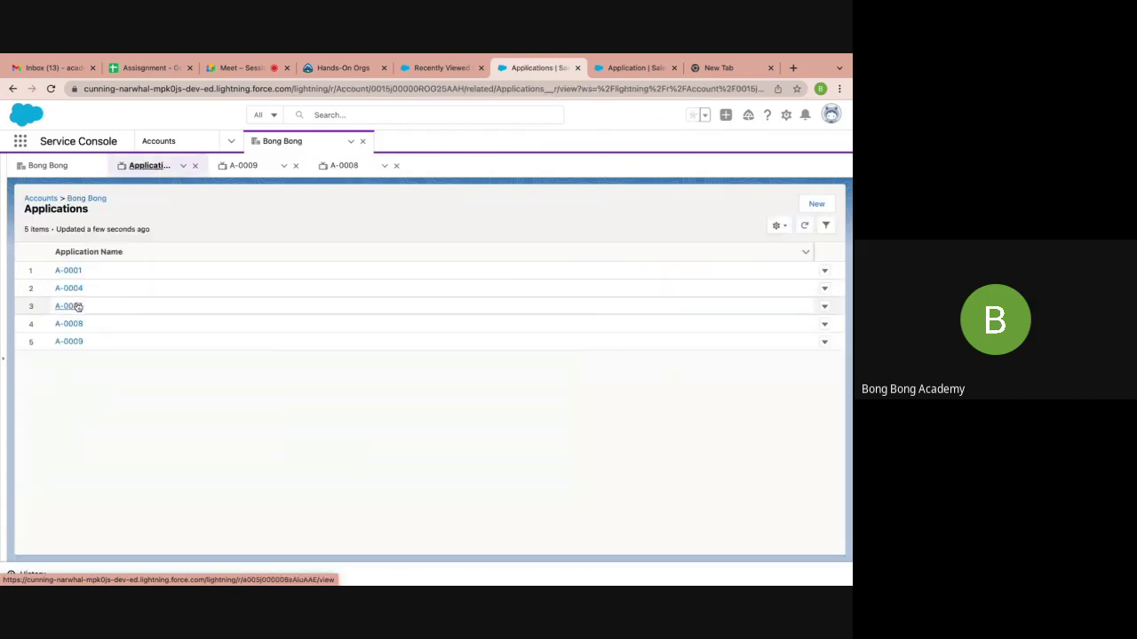
{"action": "left_click", "coordinate": [77, 306]}
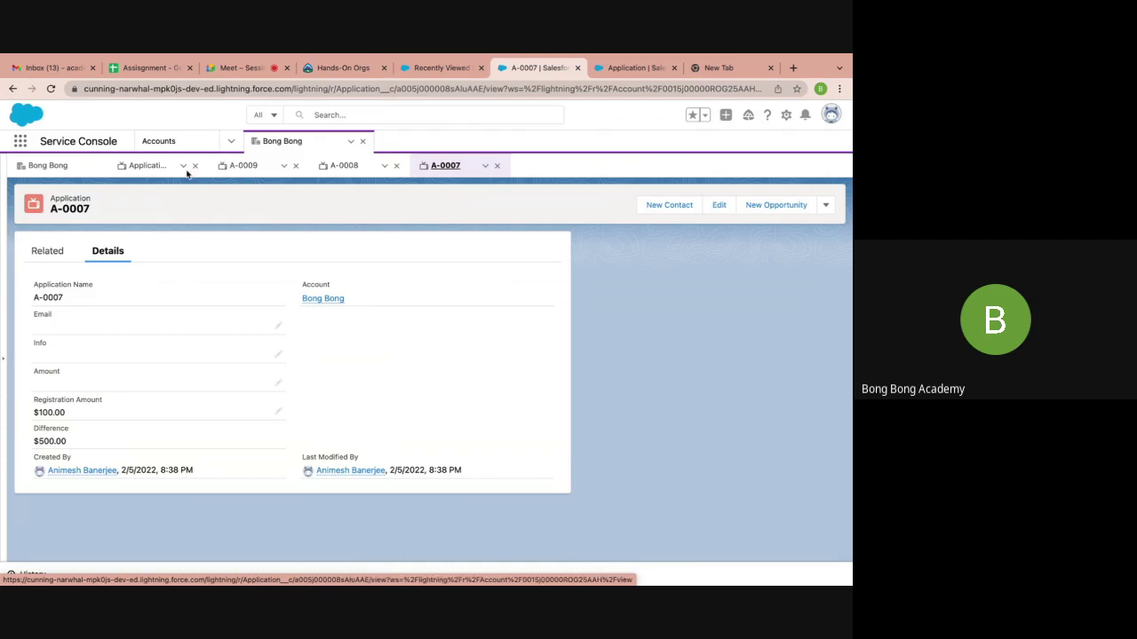
Create and save a new application for the Bong Bong account with a Registration Amount of 400, leaving Amount blank
{"action": "left_click", "coordinate": [146, 166]}
{"action": "left_click", "coordinate": [807, 204]}
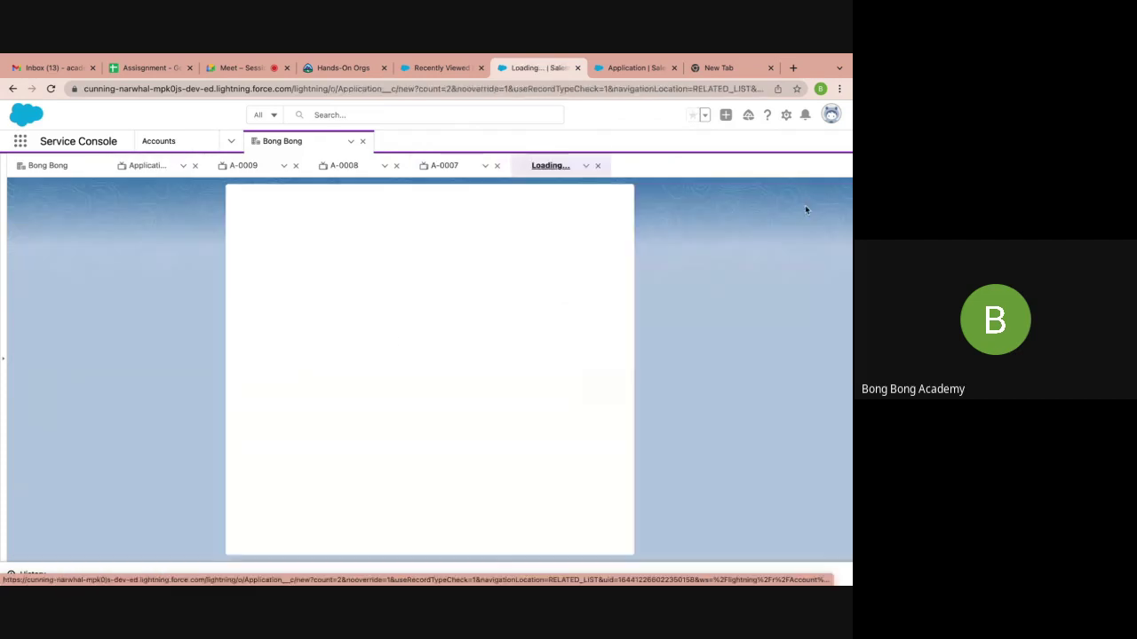
{"action": "left_click", "coordinate": [296, 389]}
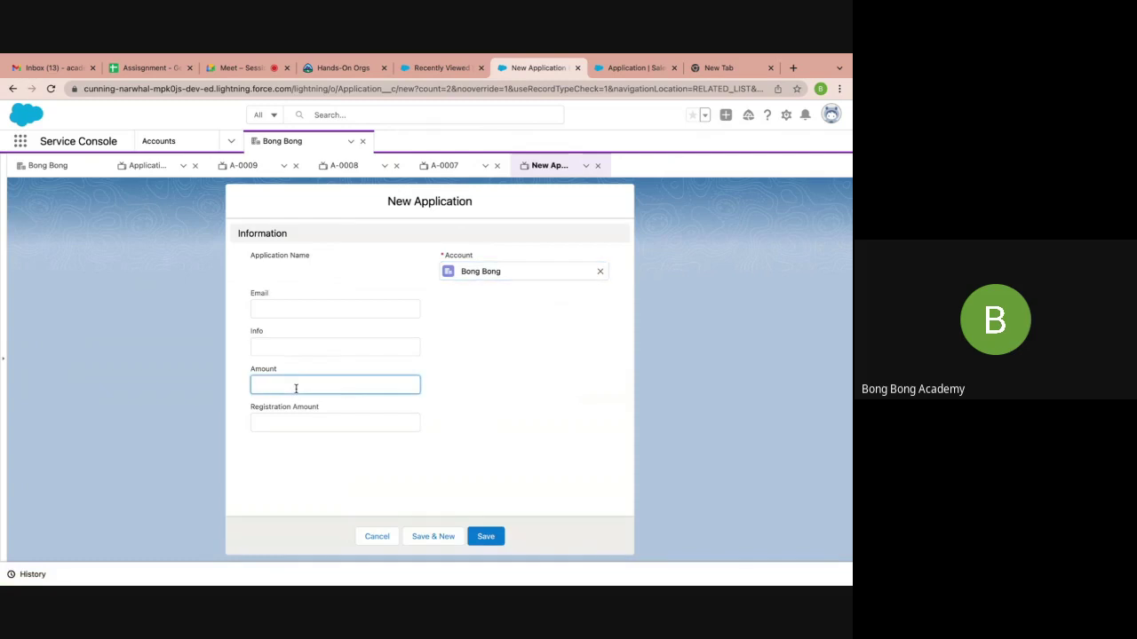
{"action": "type", "text": "4"}
{"action": "left_click", "coordinate": [273, 423]}
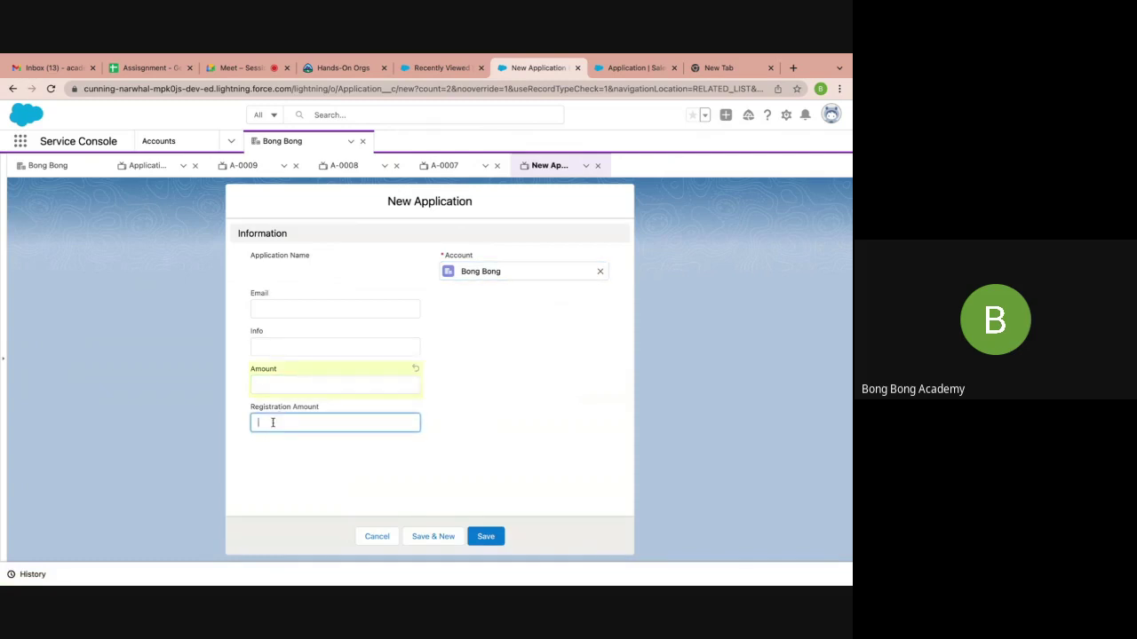
{"action": "type", "text": "400"}
{"action": "left_click", "coordinate": [485, 536]}
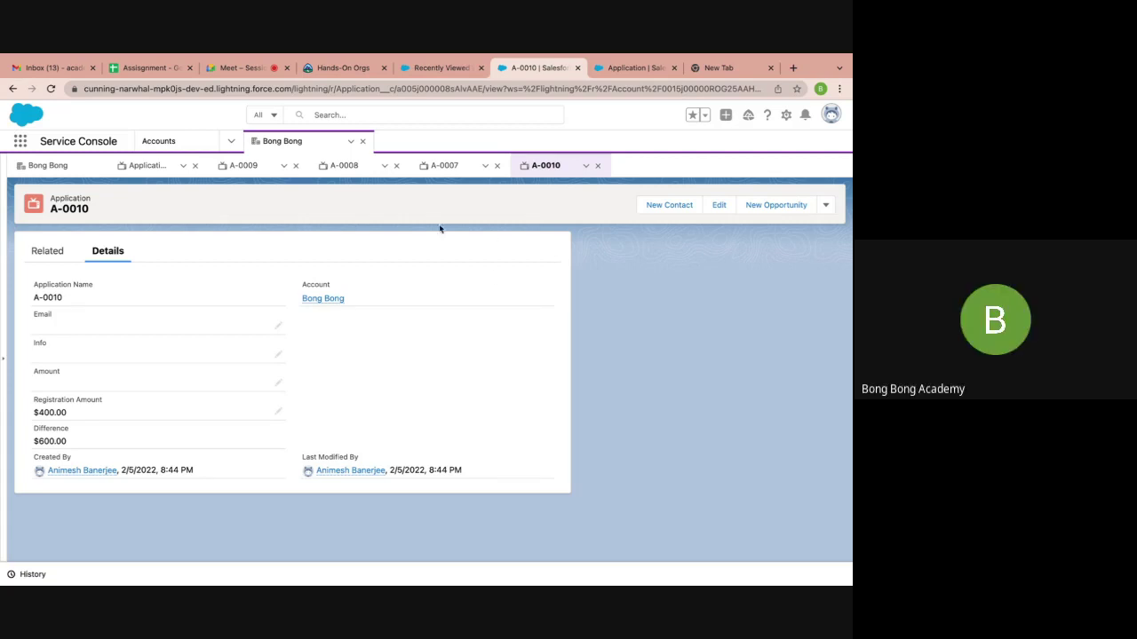
Open the Bong Bong account from the new application and check its Total Application Amount in the record details
{"action": "left_click", "coordinate": [341, 299]}
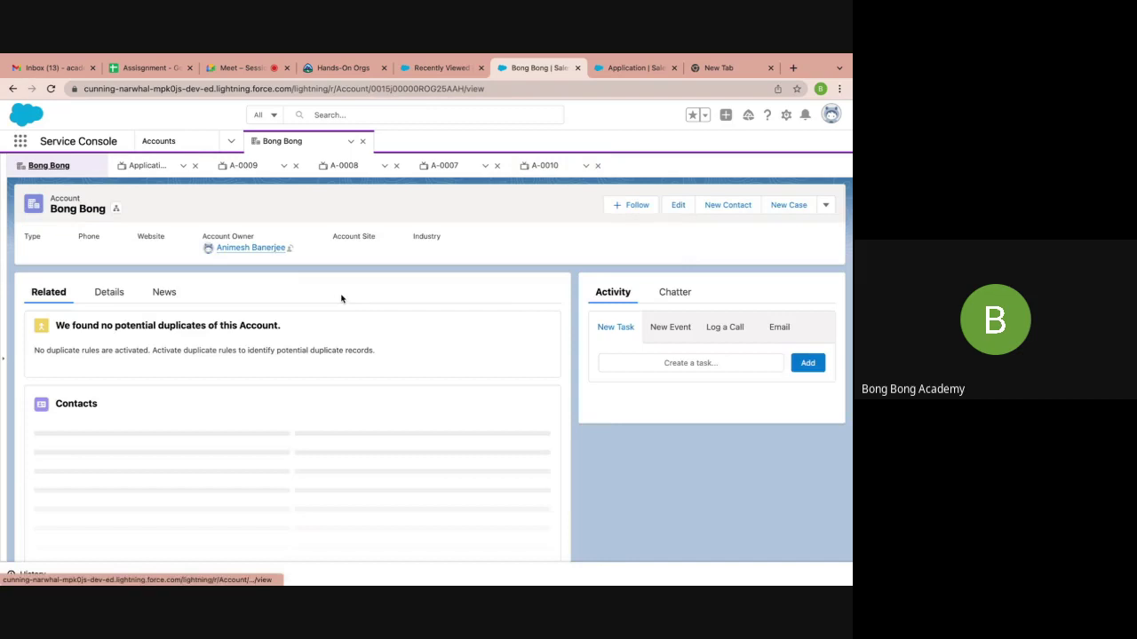
{"action": "left_click", "coordinate": [110, 293]}
{"action": "scroll", "coordinate": [115, 465], "scroll_direction": "down", "scroll_amount": 3}
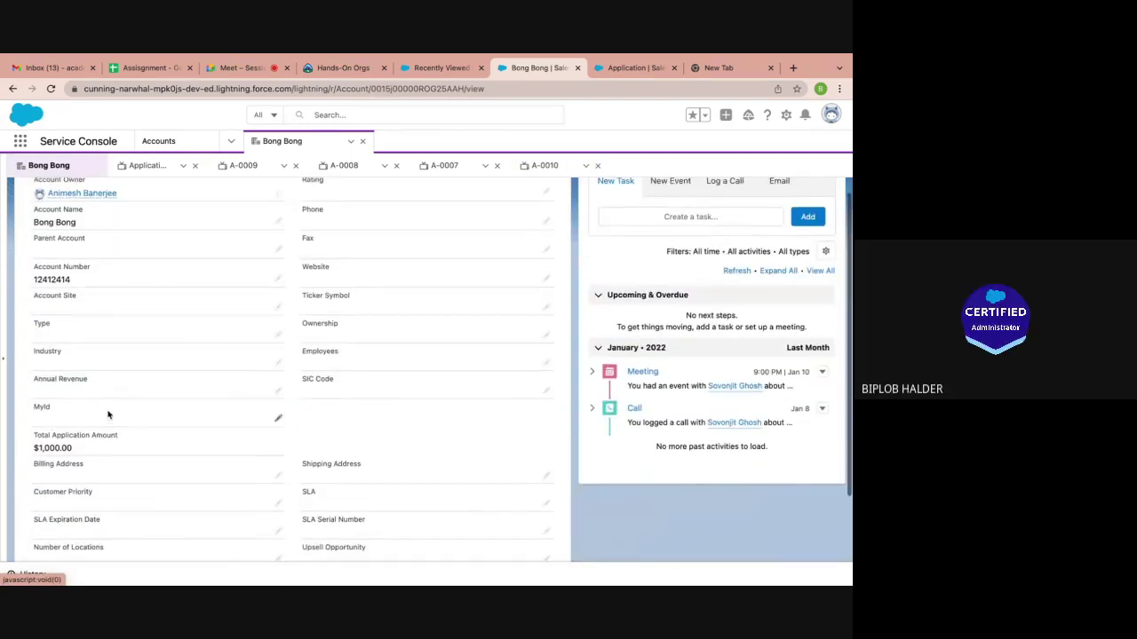
{"action": "scroll", "coordinate": [106, 411], "scroll_direction": "up", "scroll_amount": 5}
Open application A-0009 from Bong Bong's full related applications list and reload the page to check its updated Difference
{"action": "left_click", "coordinate": [49, 293]}
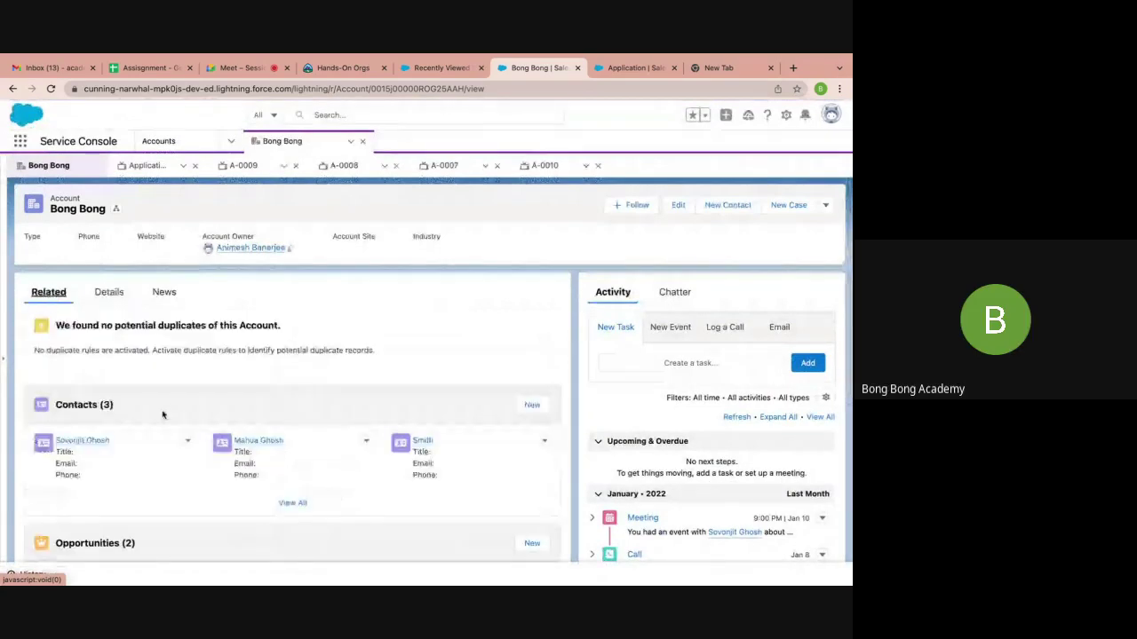
{"action": "scroll", "coordinate": [169, 432], "scroll_direction": "down", "scroll_amount": 10}
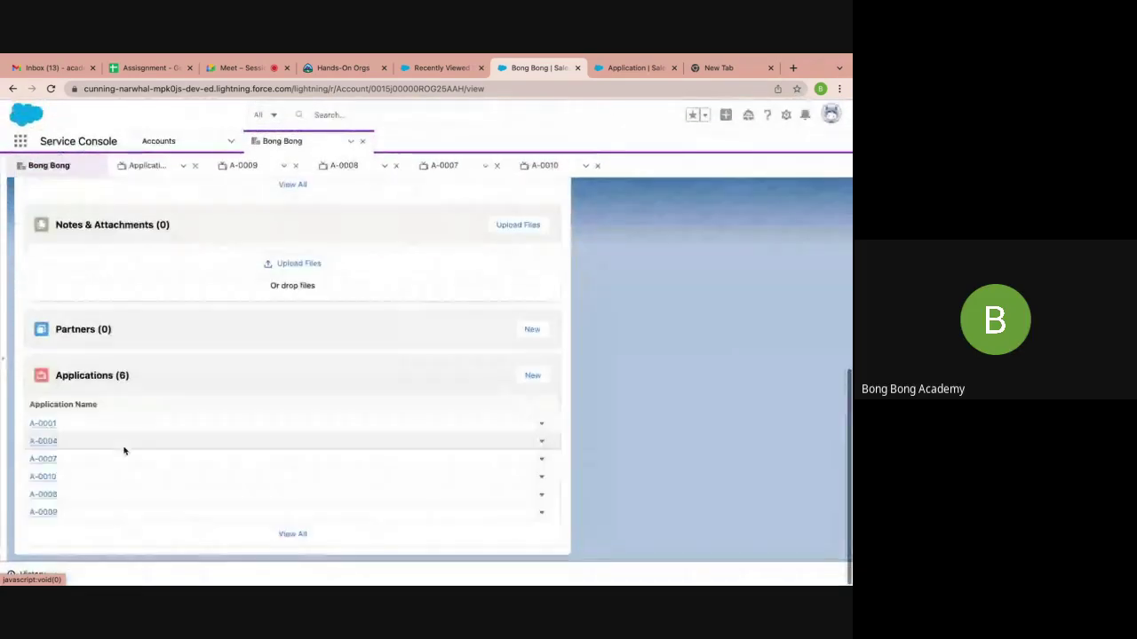
{"action": "left_click", "coordinate": [300, 534]}
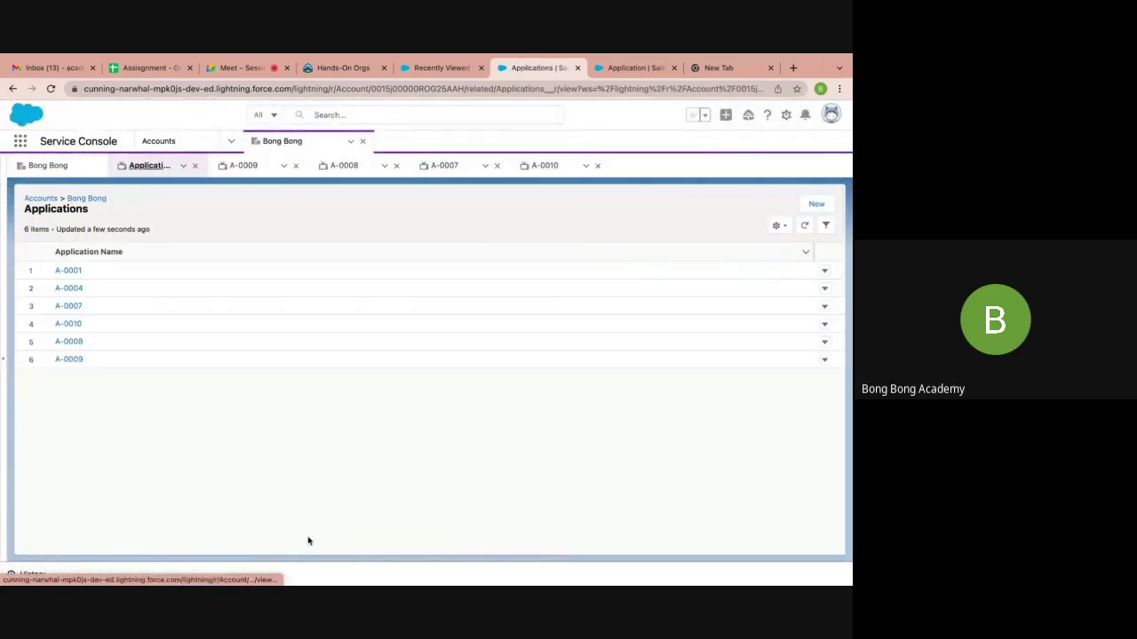
{"action": "left_click", "coordinate": [73, 363]}
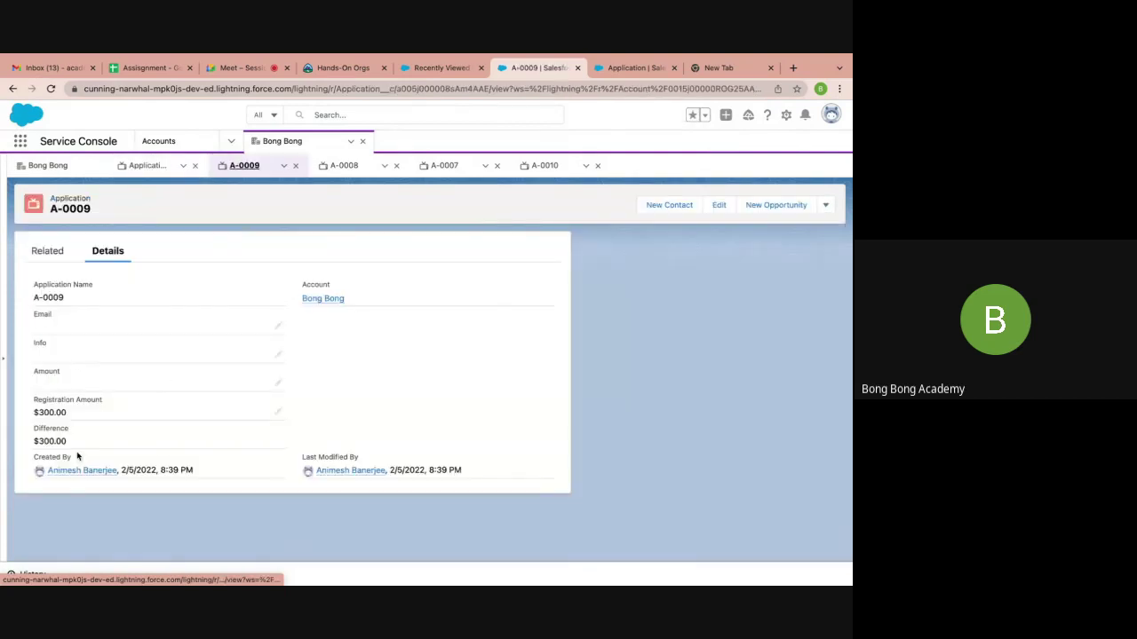
{"action": "left_click", "coordinate": [51, 89]}
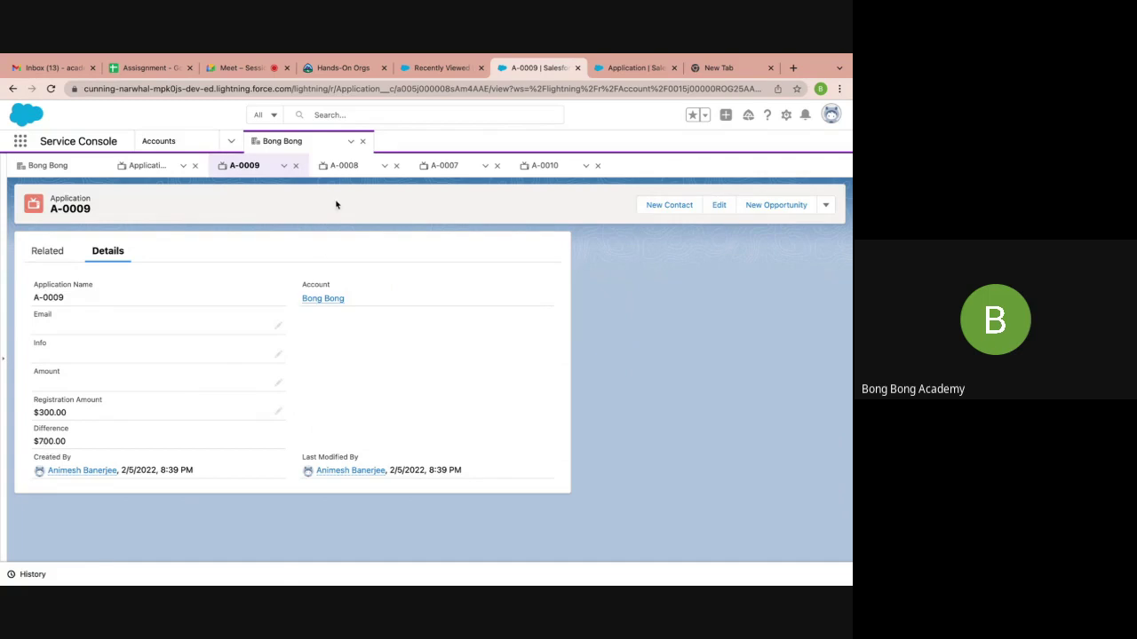
Compare the Difference and Registration Amount values on the already open applications A-0008, A-0007 and A-0010
{"action": "left_click", "coordinate": [342, 173]}
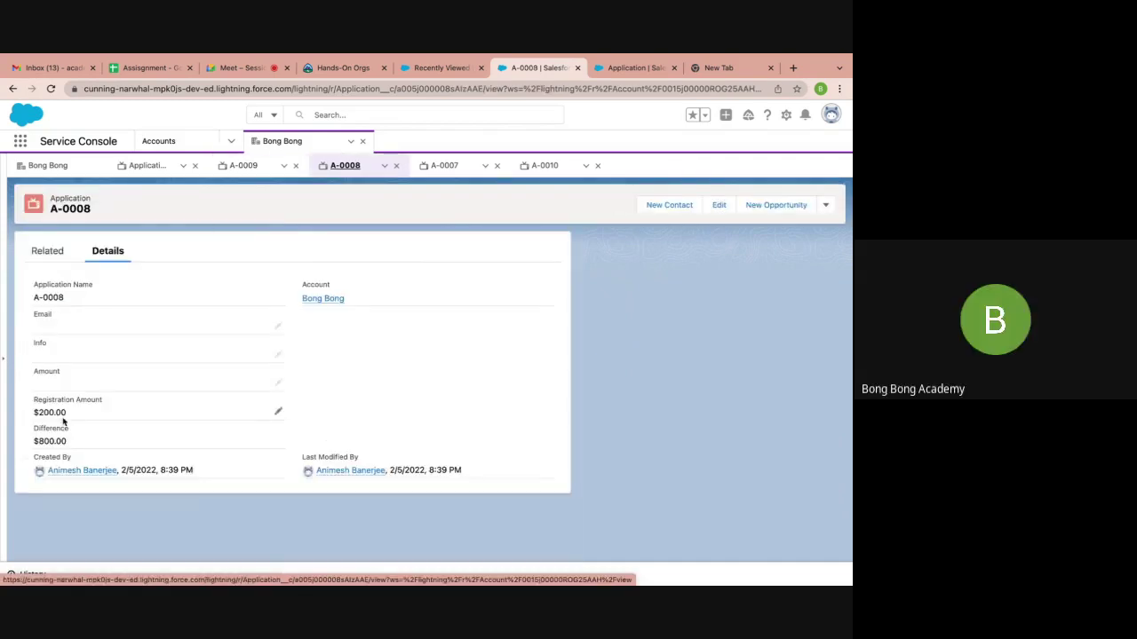
{"action": "left_click", "coordinate": [444, 165]}
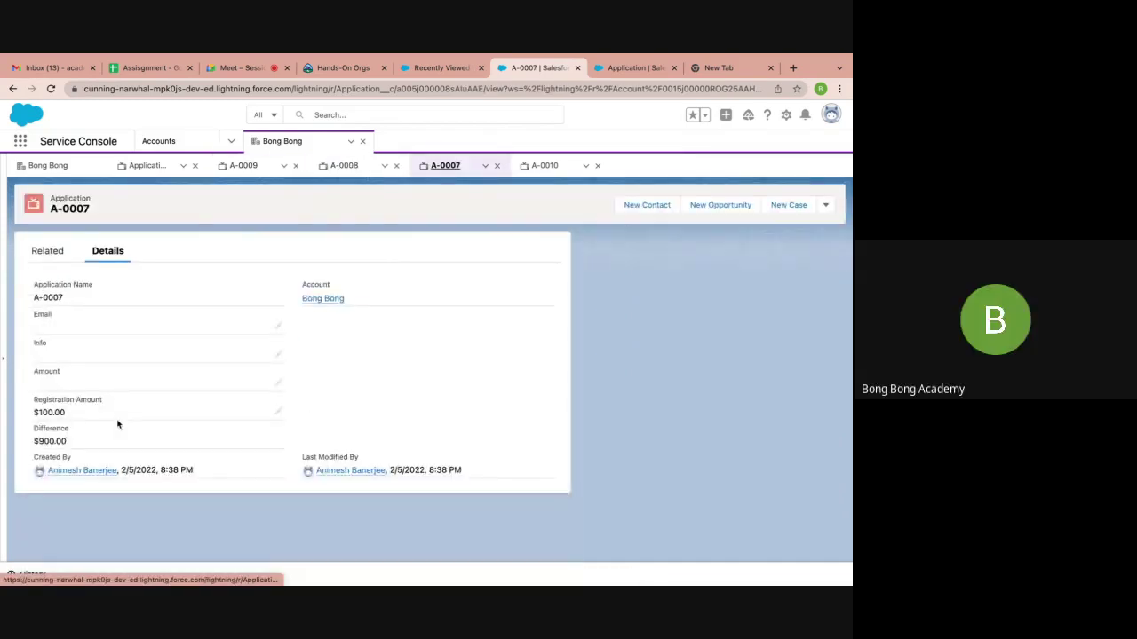
{"action": "left_click", "coordinate": [544, 166]}
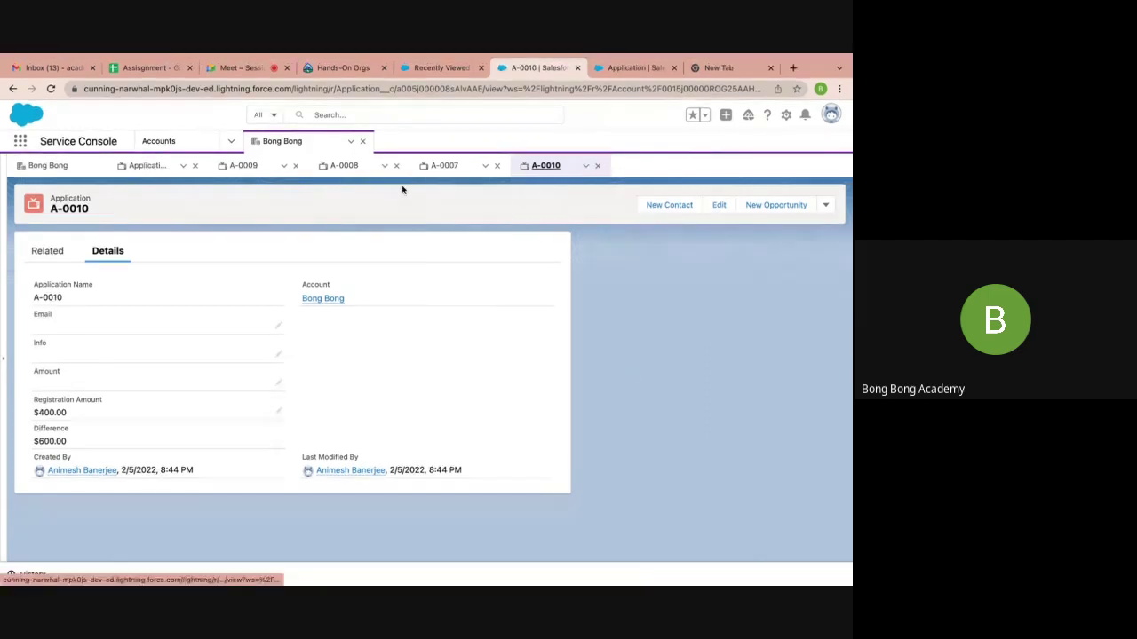
Close the Bong Bong account workspace with all its application records and open the org's Setup
{"action": "left_click", "coordinate": [362, 141]}
{"action": "left_click", "coordinate": [785, 117]}
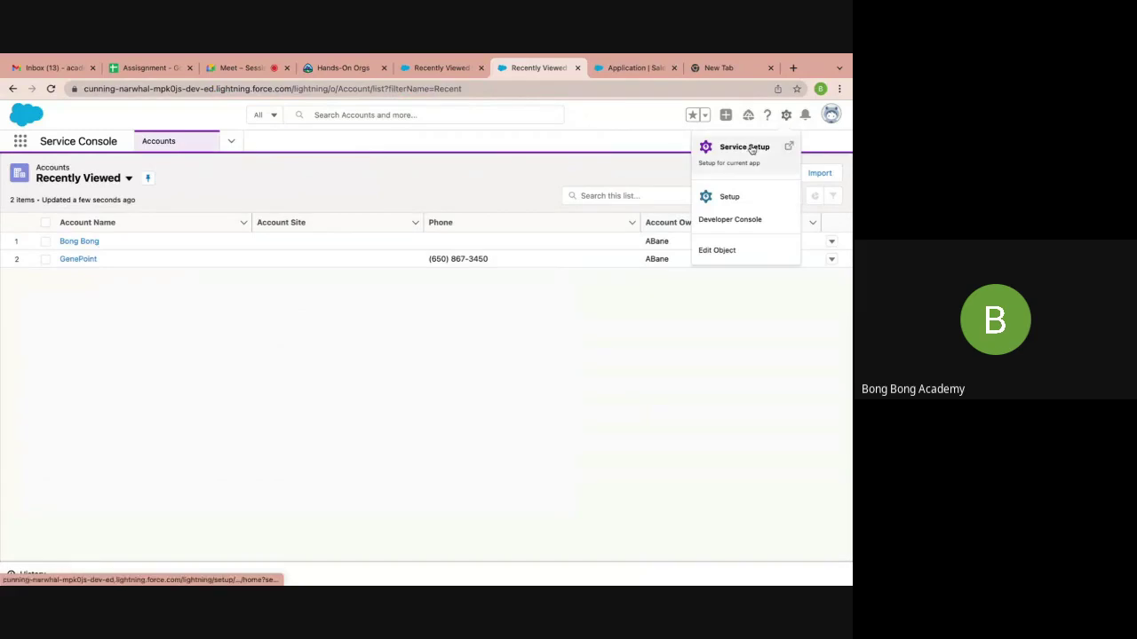
{"action": "left_click", "coordinate": [730, 201]}
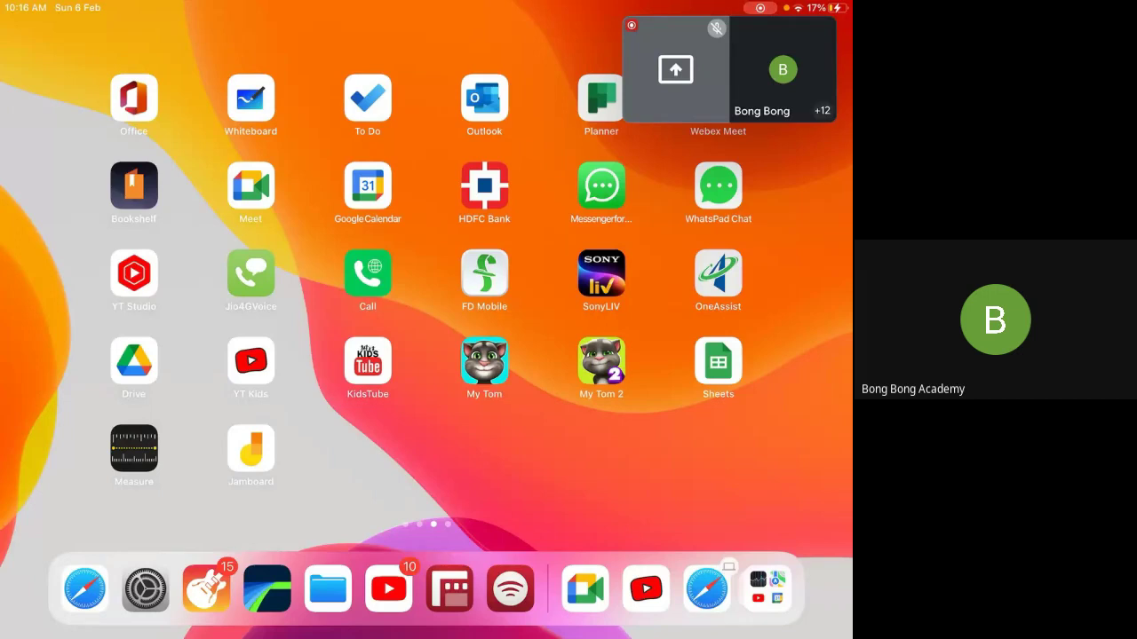
Switch to Jamboard, create a new jam, and draw a long horizontal line crossed by a vertical line as a table frame
{"action": "left_click", "coordinate": [250, 449]}
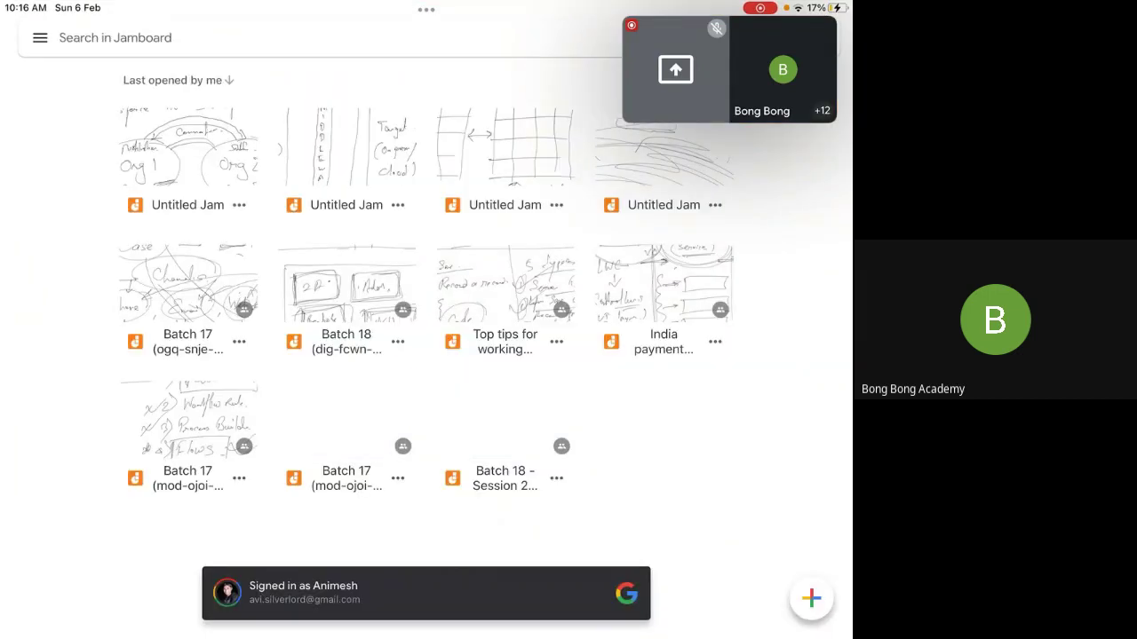
{"action": "left_click", "coordinate": [811, 599]}
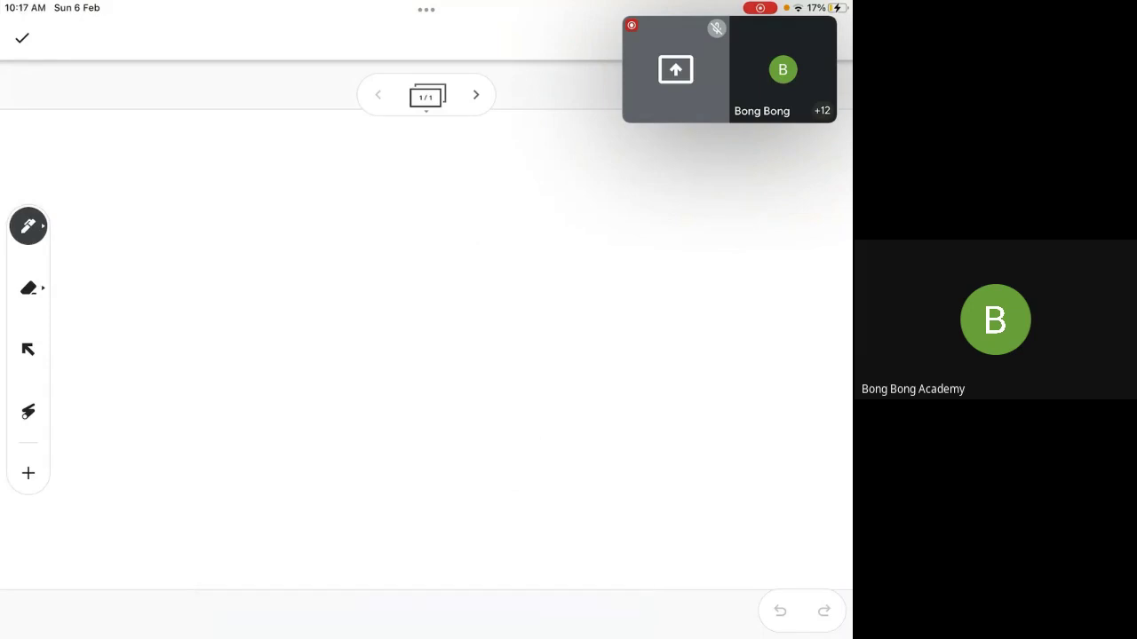
{"action": "left_click_drag", "start_coordinate": [114, 342], "coordinate": [795, 333]}
{"action": "left_click_drag", "start_coordinate": [281, 154], "coordinate": [284, 525]}
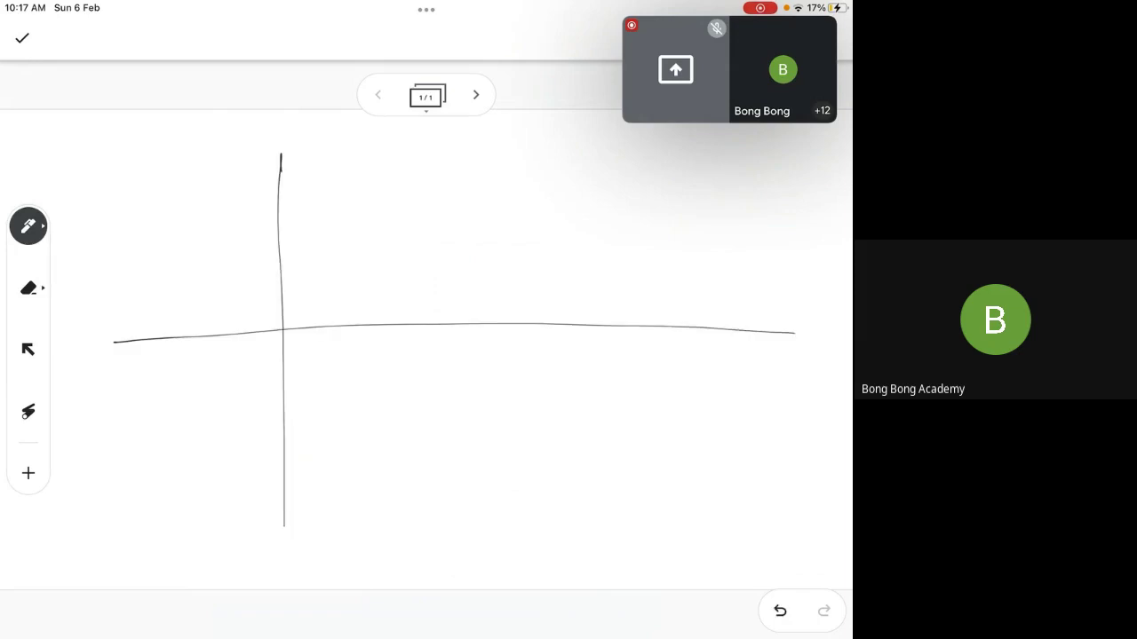
Handwrite the row labels SF above and CF below the horizontal line, in the table's first column
{"action": "mouse_move", "coordinate": [175, 238]}
{"action": "left_mouse_down"}
{"action": "mouse_move", "coordinate": [133, 251]}
{"action": "mouse_move", "coordinate": [125, 282]}
{"action": "mouse_move", "coordinate": [191, 277]}
{"action": "left_mouse_up"}
{"action": "left_click_drag", "start_coordinate": [188, 241], "coordinate": [213, 236]}
{"action": "left_click_drag", "start_coordinate": [189, 262], "coordinate": [208, 257]}
{"action": "mouse_move", "coordinate": [163, 408]}
{"action": "left_mouse_down"}
{"action": "mouse_move", "coordinate": [164, 424]}
{"action": "mouse_move", "coordinate": [124, 431]}
{"action": "left_mouse_up"}
{"action": "left_click_drag", "start_coordinate": [124, 431], "coordinate": [165, 454]}
{"action": "mouse_move", "coordinate": [191, 409]}
{"action": "left_mouse_down"}
{"action": "mouse_move", "coordinate": [189, 457]}
{"action": "mouse_move", "coordinate": [210, 405]}
{"action": "left_mouse_up"}
{"action": "left_click_drag", "start_coordinate": [189, 435], "coordinate": [211, 430]}
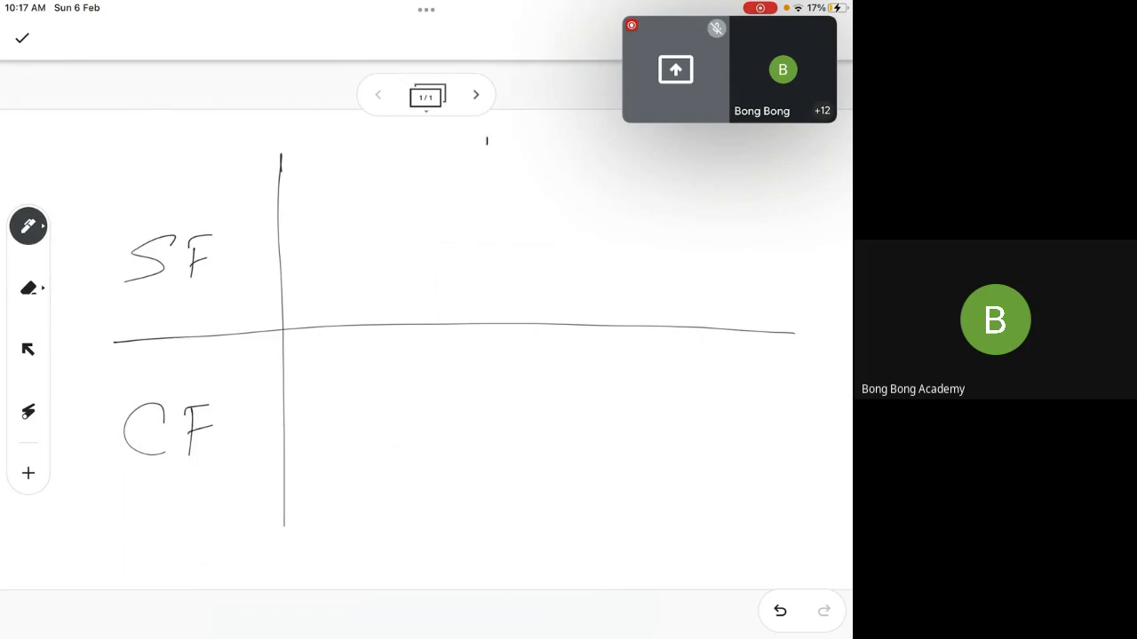
Draw two more vertical column dividers and a horizontal header line above the SF row
{"action": "left_click_drag", "start_coordinate": [487, 141], "coordinate": [490, 560]}
{"action": "left_click_drag", "start_coordinate": [684, 150], "coordinate": [682, 560]}
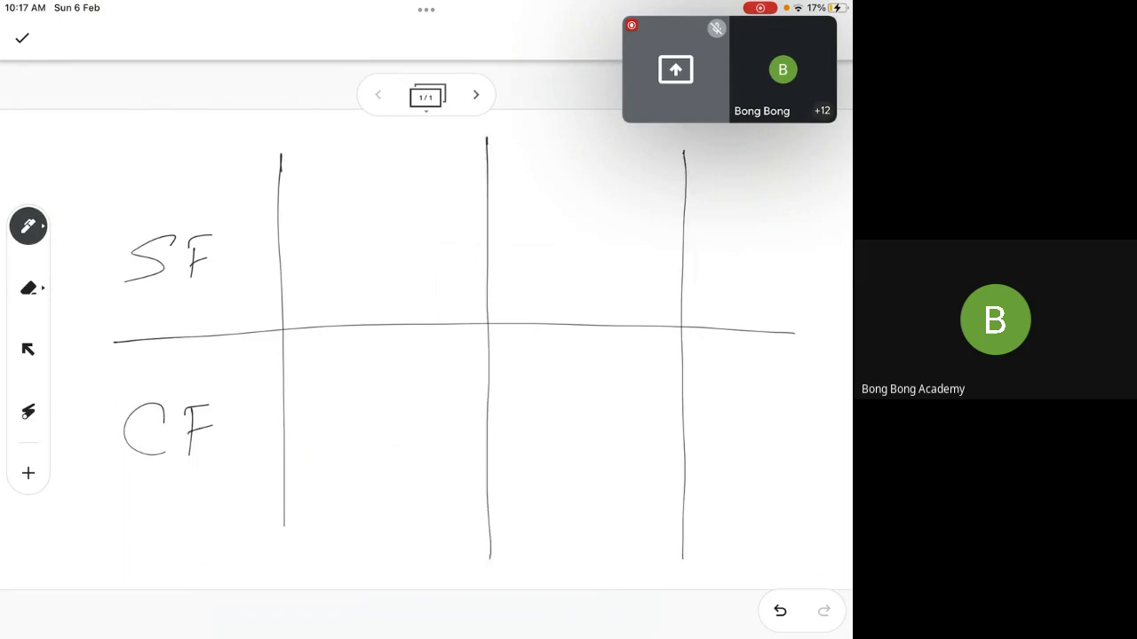
{"action": "left_click_drag", "start_coordinate": [263, 187], "coordinate": [843, 186]}
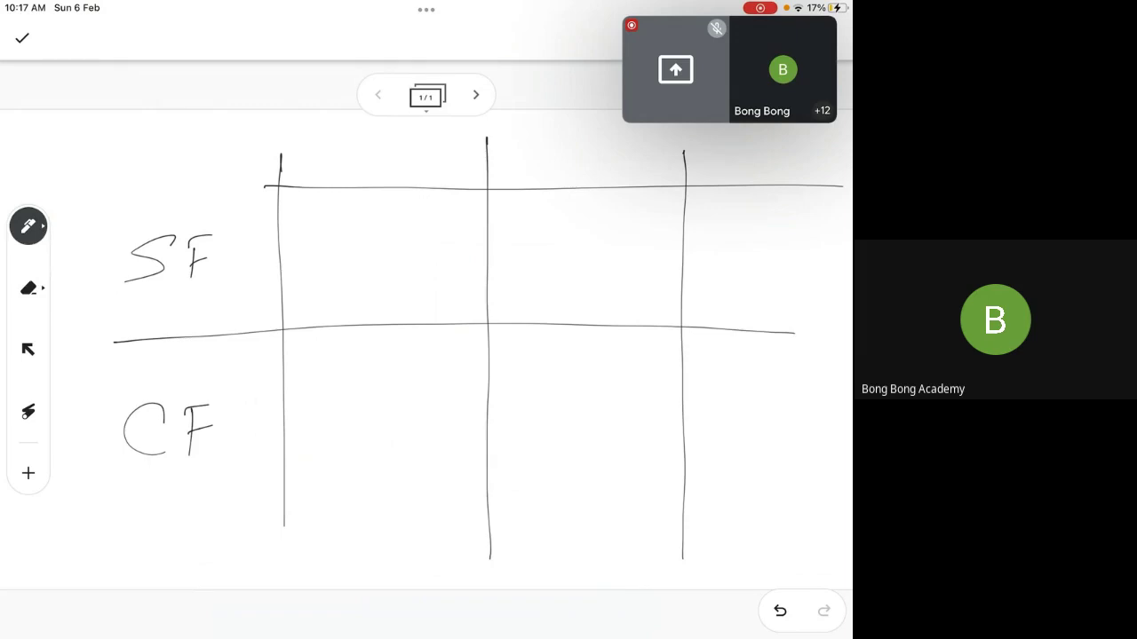
Handwrite the column headings Field Type, Page Layout and VR above the header line
{"action": "mouse_move", "coordinate": [323, 171]}
{"action": "left_mouse_down"}
{"action": "mouse_move", "coordinate": [339, 133]}
{"action": "mouse_move", "coordinate": [338, 170]}
{"action": "mouse_move", "coordinate": [365, 173]}
{"action": "mouse_move", "coordinate": [384, 159]}
{"action": "mouse_move", "coordinate": [387, 170]}
{"action": "left_mouse_up"}
{"action": "left_click_drag", "start_coordinate": [408, 133], "coordinate": [429, 131]}
{"action": "left_click_drag", "start_coordinate": [421, 135], "coordinate": [412, 205]}
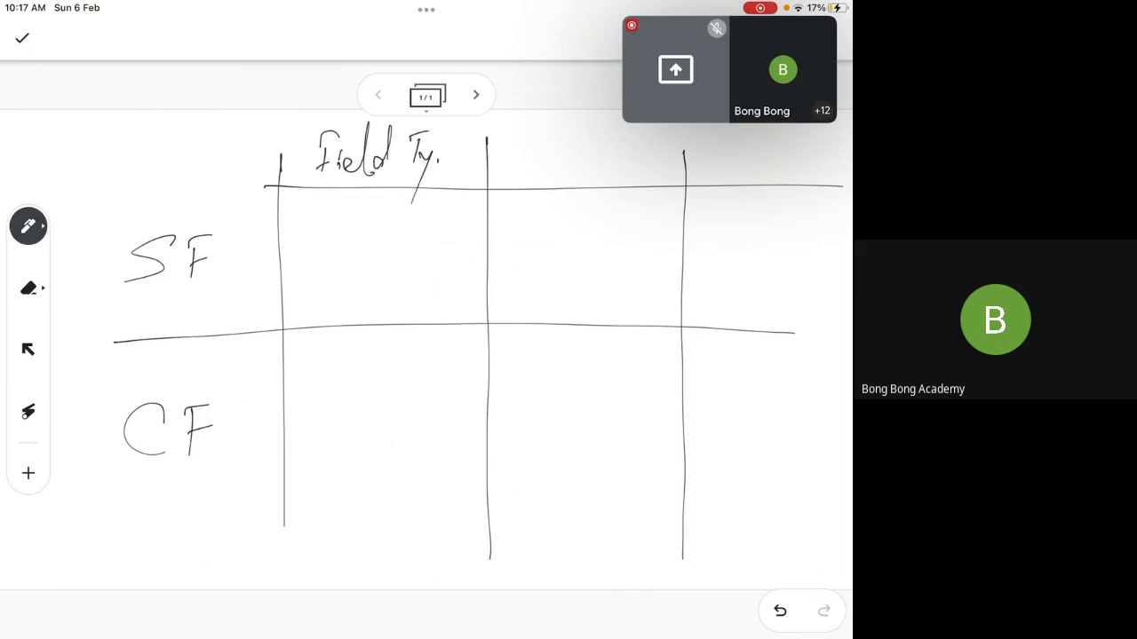
{"action": "left_click_drag", "start_coordinate": [438, 153], "coordinate": [438, 179]}
{"action": "left_click_drag", "start_coordinate": [443, 160], "coordinate": [463, 156]}
{"action": "left_click_drag", "start_coordinate": [527, 126], "coordinate": [525, 165]}
{"action": "mouse_move", "coordinate": [526, 130]}
{"action": "left_mouse_down"}
{"action": "mouse_move", "coordinate": [558, 165]}
{"action": "mouse_move", "coordinate": [554, 186]}
{"action": "left_mouse_up"}
{"action": "left_click_drag", "start_coordinate": [574, 158], "coordinate": [620, 164]}
{"action": "mouse_move", "coordinate": [622, 153]}
{"action": "left_mouse_down"}
{"action": "mouse_move", "coordinate": [627, 185]}
{"action": "mouse_move", "coordinate": [644, 156]}
{"action": "mouse_move", "coordinate": [660, 156]}
{"action": "left_mouse_up"}
{"action": "left_click_drag", "start_coordinate": [664, 130], "coordinate": [666, 156]}
{"action": "mouse_move", "coordinate": [656, 144]}
{"action": "left_mouse_down"}
{"action": "mouse_move", "coordinate": [753, 131]}
{"action": "mouse_move", "coordinate": [787, 169]}
{"action": "left_mouse_up"}
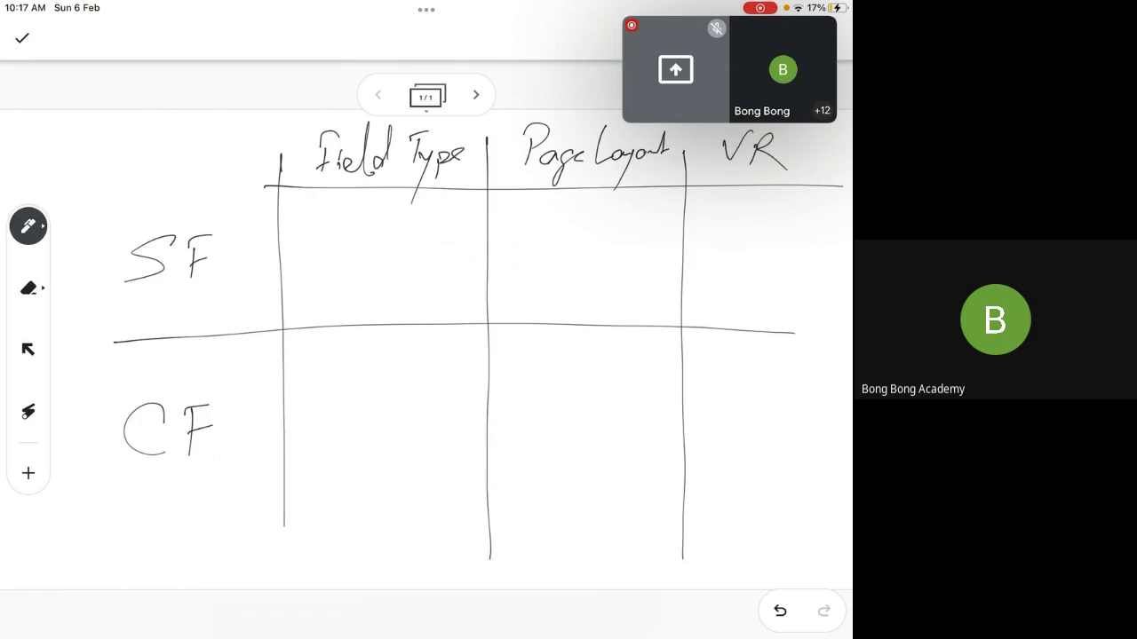
Mark the SF row with a cross under Field Type and check marks under Page Layout and VR
{"action": "left_click_drag", "start_coordinate": [347, 236], "coordinate": [415, 300]}
{"action": "left_click_drag", "start_coordinate": [406, 229], "coordinate": [342, 308]}
{"action": "mouse_move", "coordinate": [539, 255]}
{"action": "left_mouse_down"}
{"action": "mouse_move", "coordinate": [562, 288]}
{"action": "mouse_move", "coordinate": [638, 227]}
{"action": "left_mouse_up"}
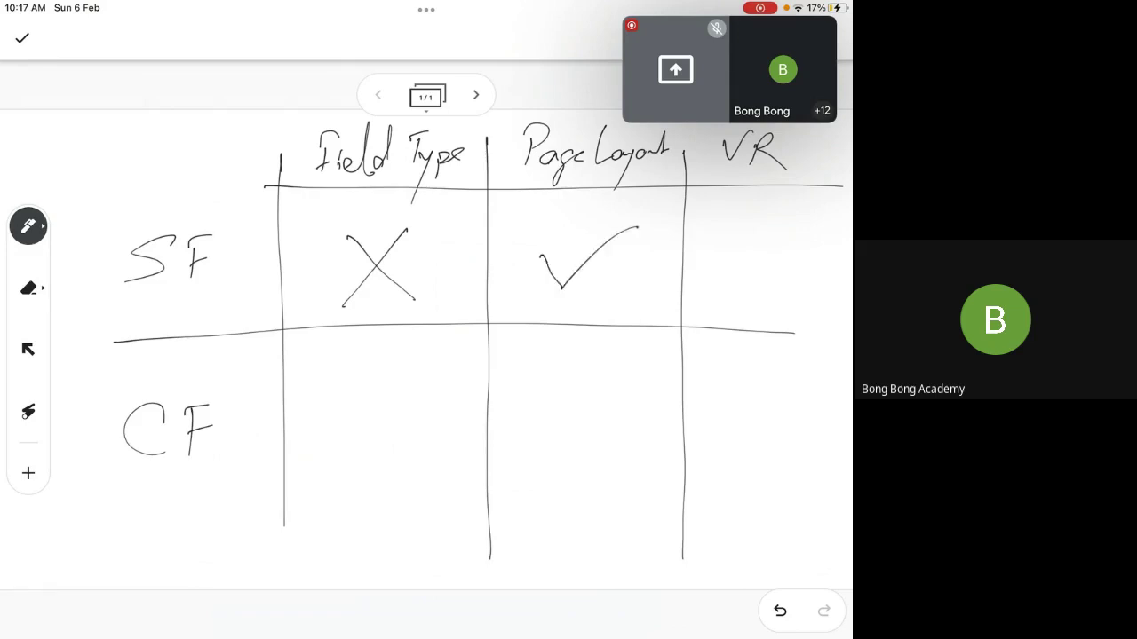
{"action": "left_click_drag", "start_coordinate": [713, 263], "coordinate": [733, 291]}
Draw check marks in all three cells of the CF row and circle the one under Field Type
{"action": "mouse_move", "coordinate": [325, 406]}
{"action": "left_mouse_down"}
{"action": "mouse_move", "coordinate": [361, 451]}
{"action": "mouse_move", "coordinate": [419, 384]}
{"action": "left_mouse_up"}
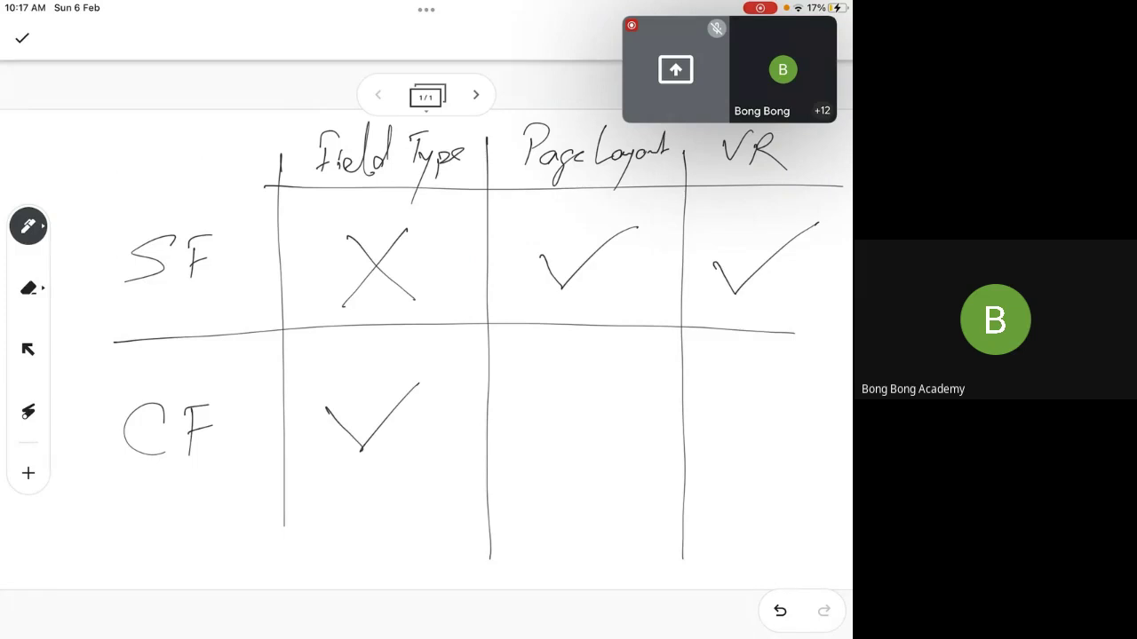
{"action": "left_click_drag", "start_coordinate": [529, 410], "coordinate": [630, 355]}
{"action": "left_click_drag", "start_coordinate": [711, 427], "coordinate": [814, 362]}
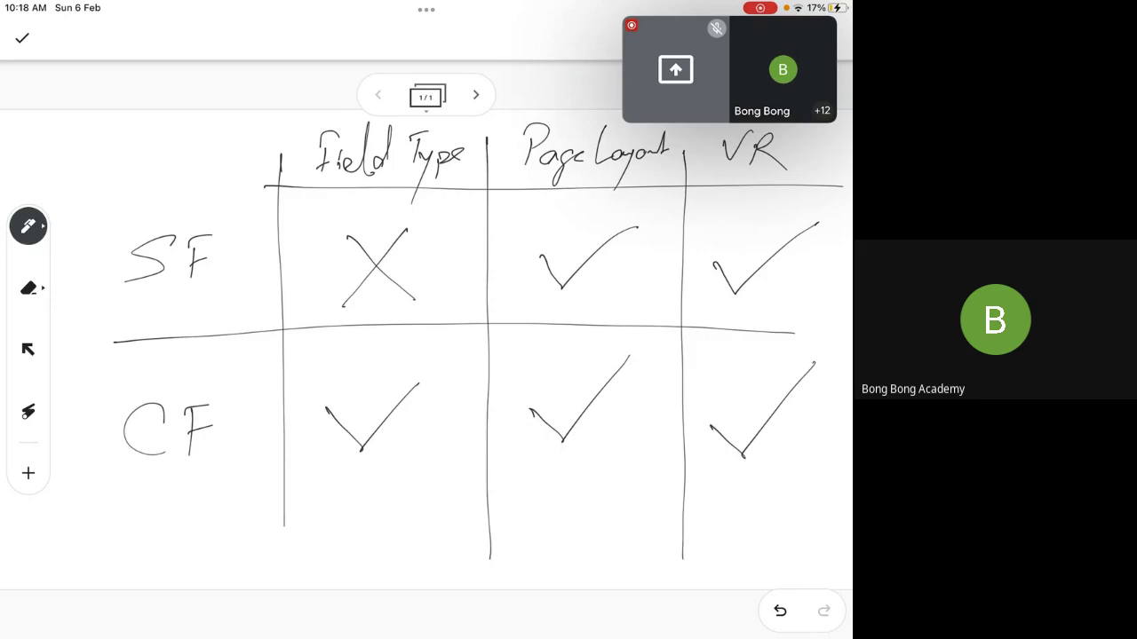
{"action": "mouse_move", "coordinate": [453, 384]}
{"action": "left_mouse_down"}
{"action": "mouse_move", "coordinate": [404, 357]}
{"action": "mouse_move", "coordinate": [306, 435]}
{"action": "mouse_move", "coordinate": [455, 425]}
{"action": "mouse_move", "coordinate": [391, 352]}
{"action": "mouse_move", "coordinate": [311, 436]}
{"action": "mouse_move", "coordinate": [460, 391]}
{"action": "mouse_move", "coordinate": [344, 364]}
{"action": "left_mouse_up"}
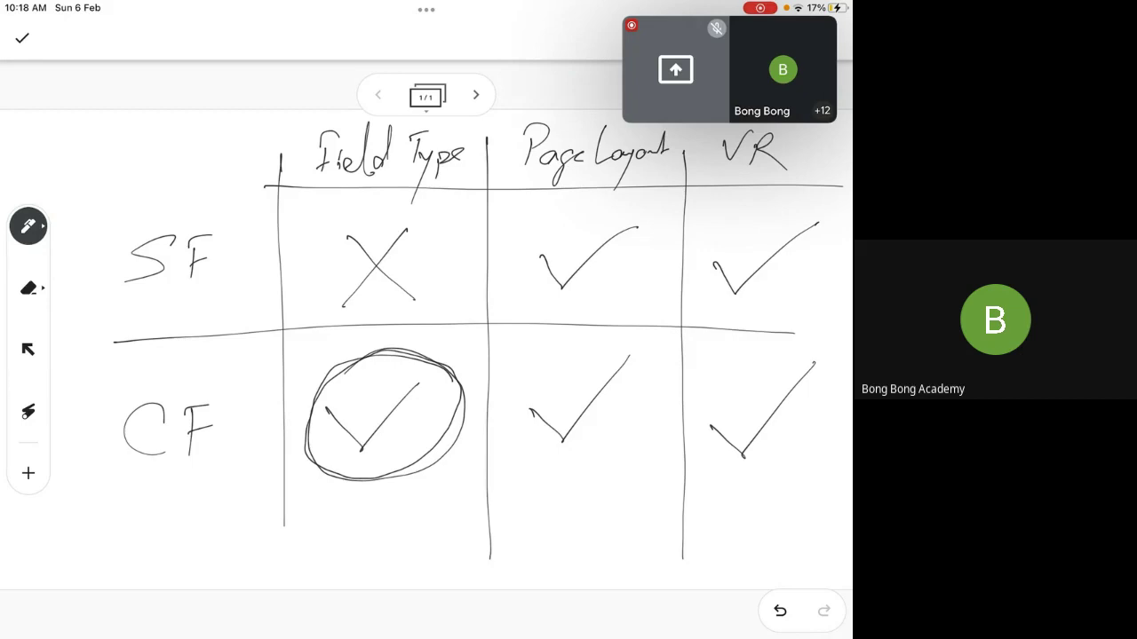
Handwrite the note "Page layout + Import" below the CF row in the Field Type column
{"action": "mouse_move", "coordinate": [301, 525]}
{"action": "left_mouse_down"}
{"action": "mouse_move", "coordinate": [302, 544]}
{"action": "mouse_move", "coordinate": [325, 558]}
{"action": "mouse_move", "coordinate": [322, 577]}
{"action": "mouse_move", "coordinate": [364, 561]}
{"action": "left_mouse_up"}
{"action": "mouse_move", "coordinate": [368, 551]}
{"action": "left_mouse_down"}
{"action": "mouse_move", "coordinate": [361, 579]}
{"action": "mouse_move", "coordinate": [384, 556]}
{"action": "left_mouse_up"}
{"action": "mouse_move", "coordinate": [403, 551]}
{"action": "left_mouse_down"}
{"action": "mouse_move", "coordinate": [422, 550]}
{"action": "mouse_move", "coordinate": [408, 564]}
{"action": "left_mouse_up"}
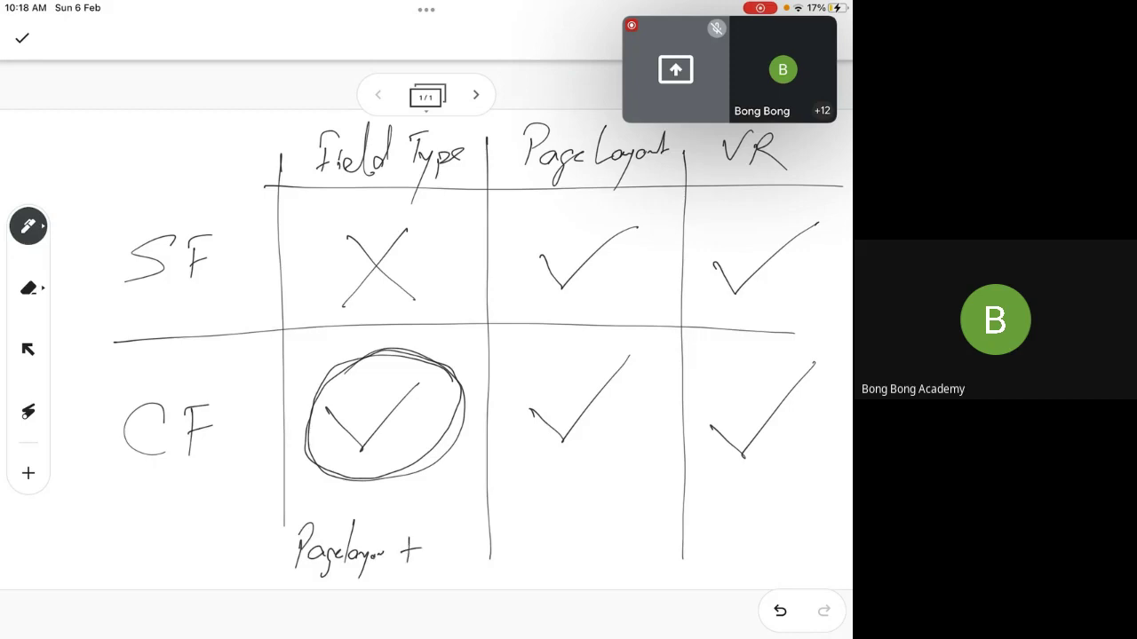
{"action": "left_click_drag", "start_coordinate": [432, 524], "coordinate": [442, 557]}
{"action": "mouse_move", "coordinate": [419, 572]}
{"action": "left_mouse_down"}
{"action": "mouse_move", "coordinate": [450, 568]}
{"action": "mouse_move", "coordinate": [457, 583]}
{"action": "left_mouse_up"}
{"action": "left_click_drag", "start_coordinate": [456, 556], "coordinate": [478, 558]}
{"action": "left_click_drag", "start_coordinate": [481, 538], "coordinate": [476, 561]}
Handwrite "Page lay + Import" on two lines below the CF check mark in the VR column
{"action": "left_click_drag", "start_coordinate": [696, 536], "coordinate": [698, 495]}
{"action": "mouse_move", "coordinate": [698, 495]}
{"action": "left_mouse_down"}
{"action": "mouse_move", "coordinate": [727, 547]}
{"action": "mouse_move", "coordinate": [751, 515]}
{"action": "left_mouse_up"}
{"action": "mouse_move", "coordinate": [760, 525]}
{"action": "left_mouse_down"}
{"action": "mouse_move", "coordinate": [765, 490]}
{"action": "mouse_move", "coordinate": [778, 524]}
{"action": "mouse_move", "coordinate": [792, 522]}
{"action": "left_mouse_up"}
{"action": "mouse_move", "coordinate": [727, 558]}
{"action": "left_mouse_down"}
{"action": "mouse_move", "coordinate": [766, 550]}
{"action": "mouse_move", "coordinate": [749, 566]}
{"action": "left_mouse_up"}
{"action": "mouse_move", "coordinate": [777, 550]}
{"action": "left_mouse_down"}
{"action": "mouse_move", "coordinate": [776, 563]}
{"action": "mouse_move", "coordinate": [783, 545]}
{"action": "left_mouse_up"}
{"action": "mouse_move", "coordinate": [763, 573]}
{"action": "left_mouse_down"}
{"action": "mouse_move", "coordinate": [805, 577]}
{"action": "mouse_move", "coordinate": [826, 563]}
{"action": "left_mouse_up"}
{"action": "left_click_drag", "start_coordinate": [817, 549], "coordinate": [839, 544]}
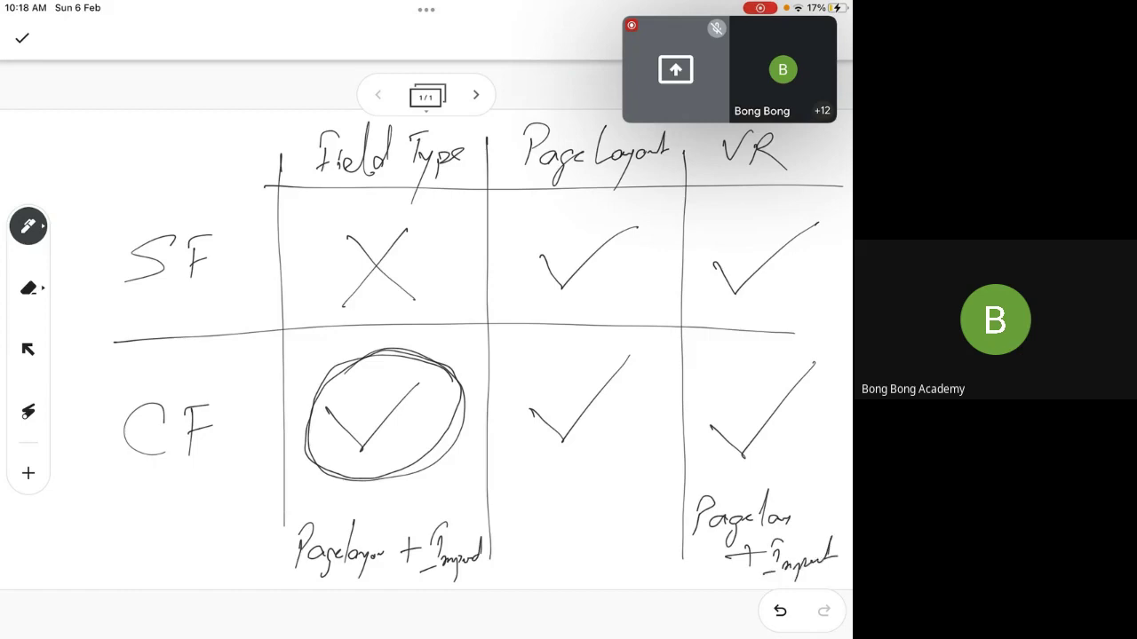
Handwrite the note "Page Layout" below the CF check mark in the Page Layout column
{"action": "mouse_move", "coordinate": [550, 504]}
{"action": "left_mouse_down"}
{"action": "mouse_move", "coordinate": [551, 536]}
{"action": "mouse_move", "coordinate": [553, 515]}
{"action": "left_mouse_up"}
{"action": "left_click_drag", "start_coordinate": [573, 514], "coordinate": [573, 549]}
{"action": "left_click_drag", "start_coordinate": [591, 518], "coordinate": [612, 527]}
{"action": "mouse_move", "coordinate": [622, 513]}
{"action": "left_mouse_down"}
{"action": "mouse_move", "coordinate": [614, 526]}
{"action": "mouse_move", "coordinate": [627, 522]}
{"action": "left_mouse_up"}
{"action": "mouse_move", "coordinate": [629, 515]}
{"action": "left_mouse_down"}
{"action": "mouse_move", "coordinate": [620, 547]}
{"action": "mouse_move", "coordinate": [635, 528]}
{"action": "left_mouse_up"}
{"action": "mouse_move", "coordinate": [639, 494]}
{"action": "left_mouse_down"}
{"action": "mouse_move", "coordinate": [641, 522]}
{"action": "mouse_move", "coordinate": [650, 506]}
{"action": "left_mouse_up"}
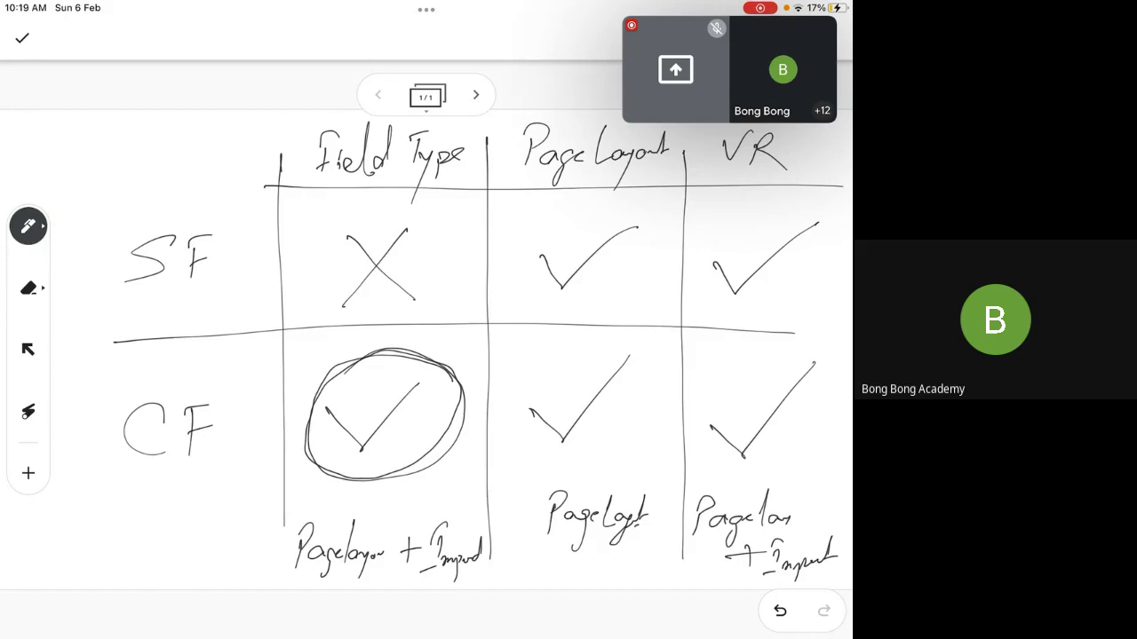
Underline the word Import in both notes and draw small check marks beside the Field Type and VR headings
{"action": "left_click_drag", "start_coordinate": [439, 578], "coordinate": [481, 580]}
{"action": "left_click_drag", "start_coordinate": [810, 580], "coordinate": [836, 575]}
{"action": "mouse_move", "coordinate": [256, 126]}
{"action": "left_mouse_down"}
{"action": "mouse_move", "coordinate": [299, 131]}
{"action": "mouse_move", "coordinate": [312, 119]}
{"action": "left_mouse_up"}
{"action": "left_click_drag", "start_coordinate": [808, 150], "coordinate": [837, 143]}
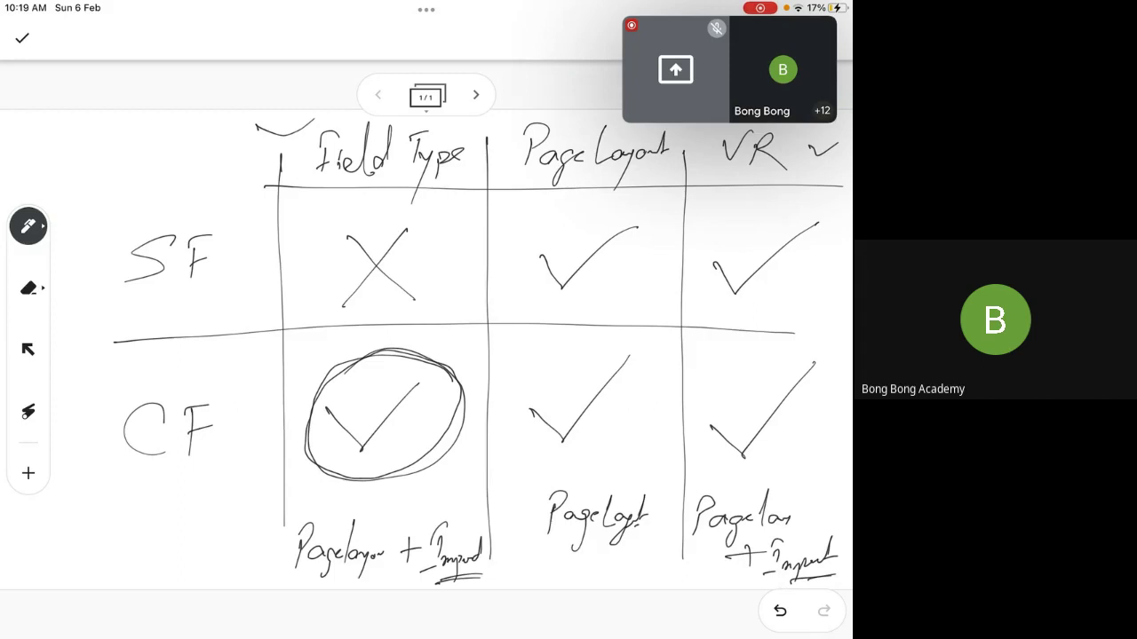
Retrace the SF check mark under Page Layout and draw double lines below the SF and CF check marks in that column
{"action": "left_click_drag", "start_coordinate": [540, 255], "coordinate": [635, 229]}
{"action": "left_click_drag", "start_coordinate": [577, 309], "coordinate": [608, 312]}
{"action": "left_click_drag", "start_coordinate": [579, 326], "coordinate": [597, 320]}
{"action": "mouse_move", "coordinate": [590, 456]}
{"action": "left_mouse_down"}
{"action": "mouse_move", "coordinate": [620, 449]}
{"action": "mouse_move", "coordinate": [618, 458]}
{"action": "left_mouse_up"}
{"action": "left_click_drag", "start_coordinate": [586, 473], "coordinate": [607, 468]}
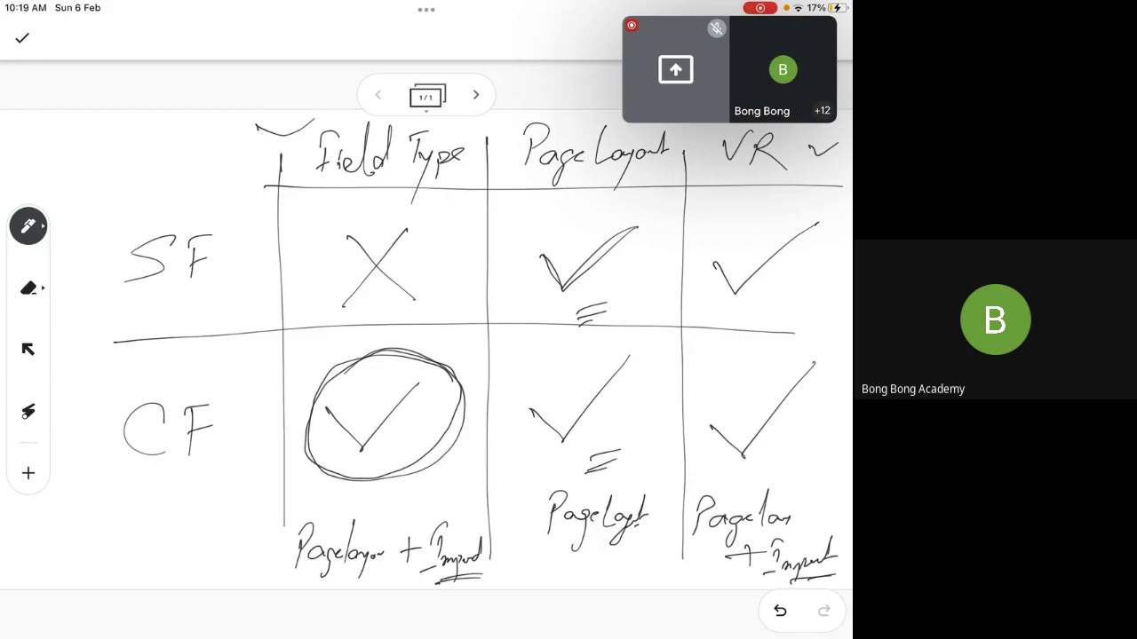
Thicken the SF check mark and its double line under Page Layout, and underline the Page Layout note below the CF row
{"action": "left_click_drag", "start_coordinate": [577, 319], "coordinate": [602, 307]}
{"action": "mouse_move", "coordinate": [541, 254]}
{"action": "left_mouse_down"}
{"action": "mouse_move", "coordinate": [558, 283]}
{"action": "mouse_move", "coordinate": [634, 231]}
{"action": "left_mouse_up"}
{"action": "mouse_move", "coordinate": [547, 559]}
{"action": "left_mouse_down"}
{"action": "mouse_move", "coordinate": [641, 550]}
{"action": "mouse_move", "coordinate": [625, 561]}
{"action": "left_mouse_up"}
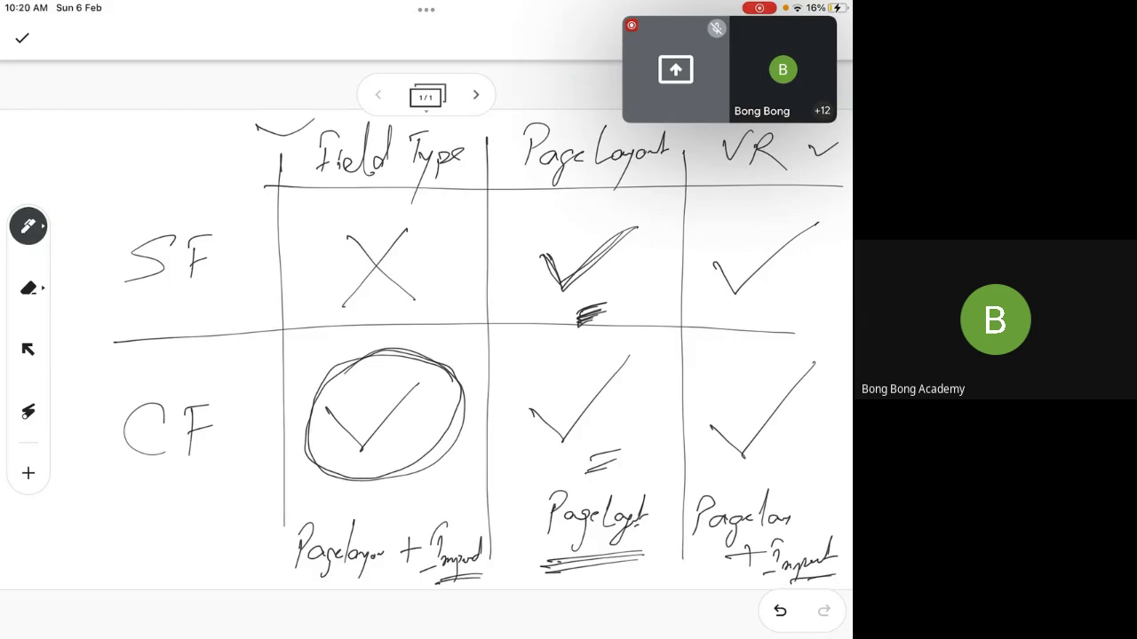
Draw a double circle around the SF check mark in the VR column
{"action": "mouse_move", "coordinate": [814, 215]}
{"action": "left_mouse_down"}
{"action": "mouse_move", "coordinate": [733, 312]}
{"action": "mouse_move", "coordinate": [815, 224]}
{"action": "left_mouse_up"}
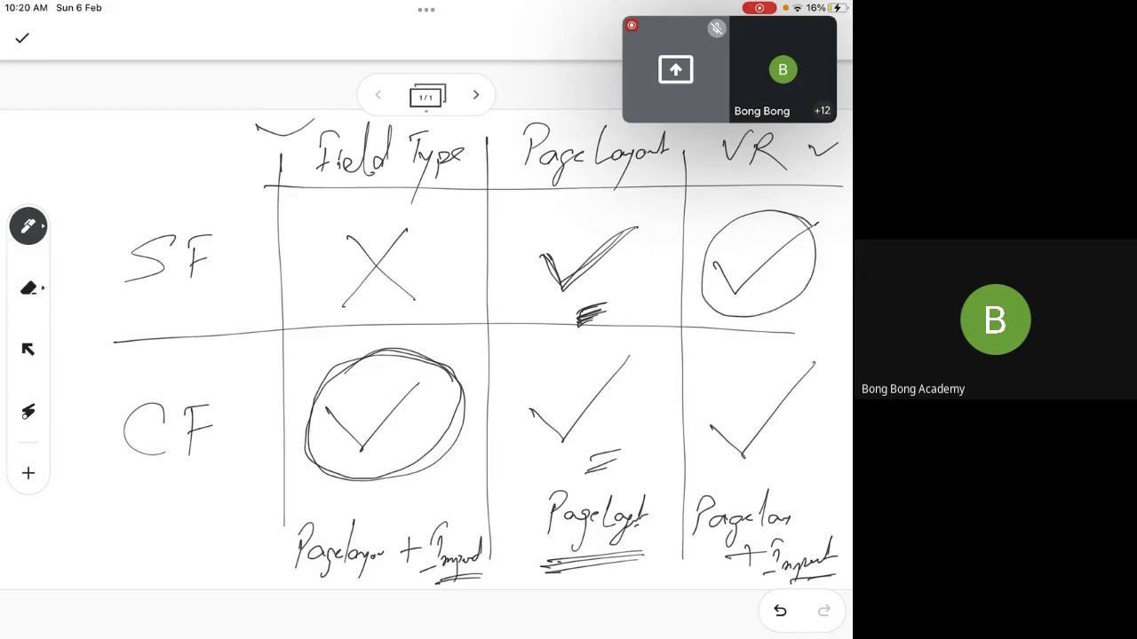
{"action": "mouse_move", "coordinate": [775, 212]}
{"action": "left_mouse_down"}
{"action": "mouse_move", "coordinate": [716, 219]}
{"action": "mouse_move", "coordinate": [817, 286]}
{"action": "mouse_move", "coordinate": [744, 205]}
{"action": "left_mouse_up"}
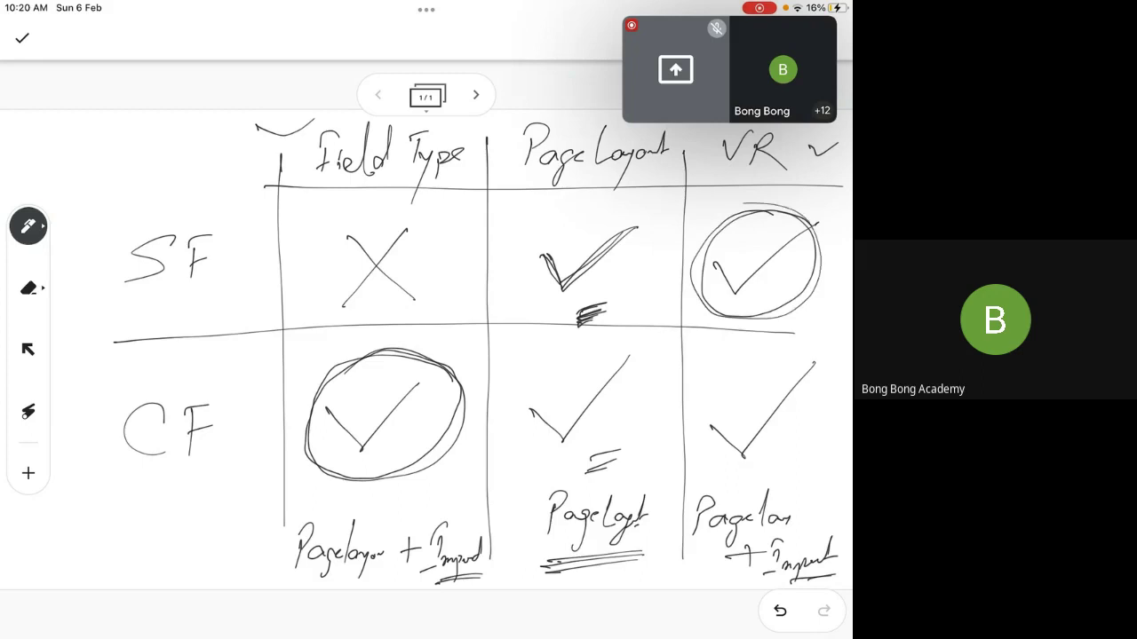
{"action": "mouse_move", "coordinate": [395, 354]}
{"action": "left_mouse_down"}
{"action": "mouse_move", "coordinate": [378, 499]}
{"action": "mouse_move", "coordinate": [342, 343]}
{"action": "left_mouse_up"}
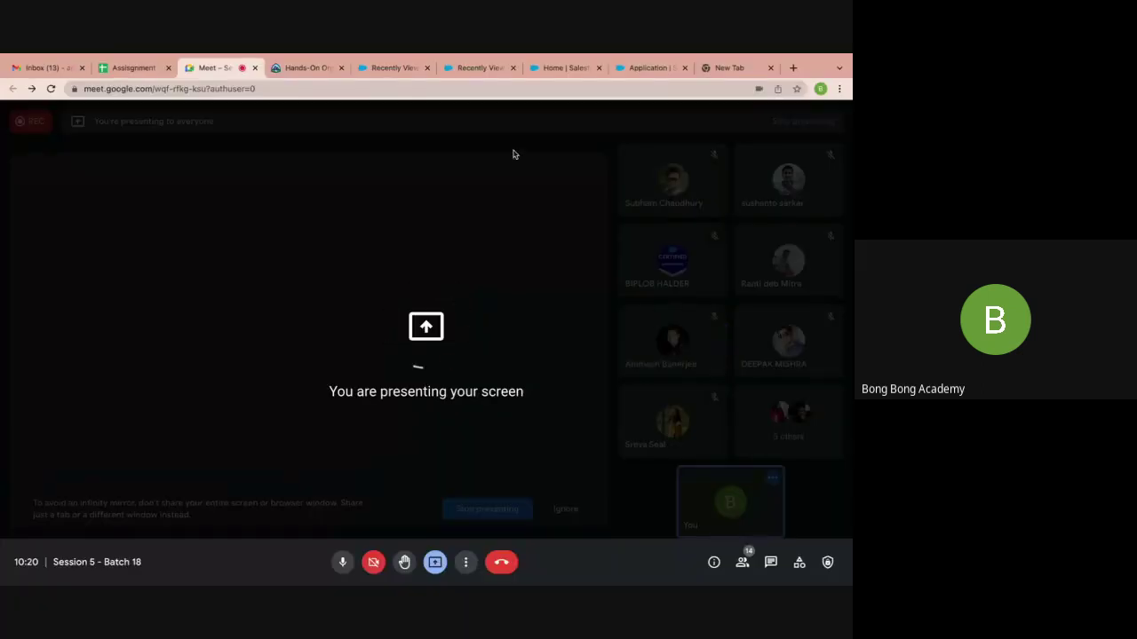
Switch to the Application object's setup in Salesforce and open the Registration Amount field's definition to review its details
{"action": "left_click", "coordinate": [641, 69]}
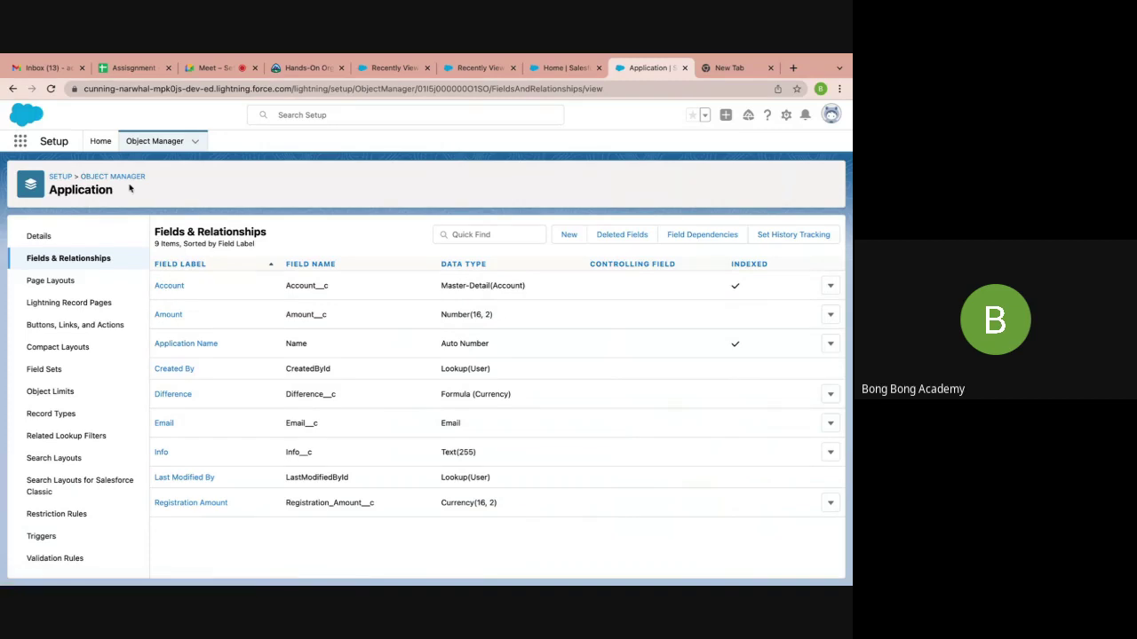
{"action": "left_click", "coordinate": [187, 505]}
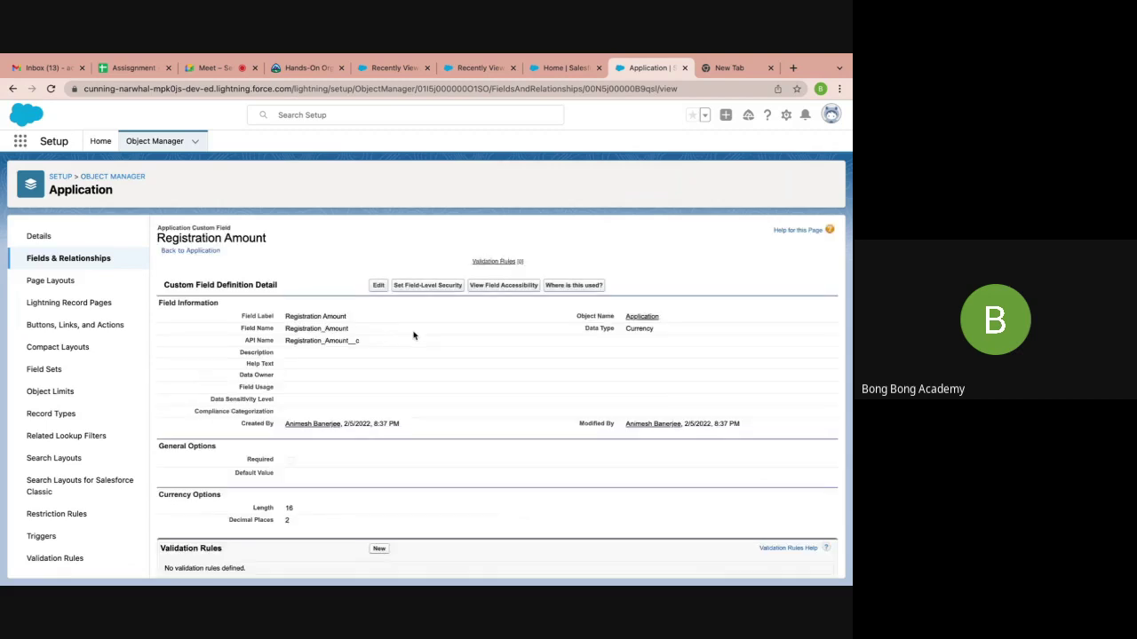
{"action": "left_click", "coordinate": [831, 480]}
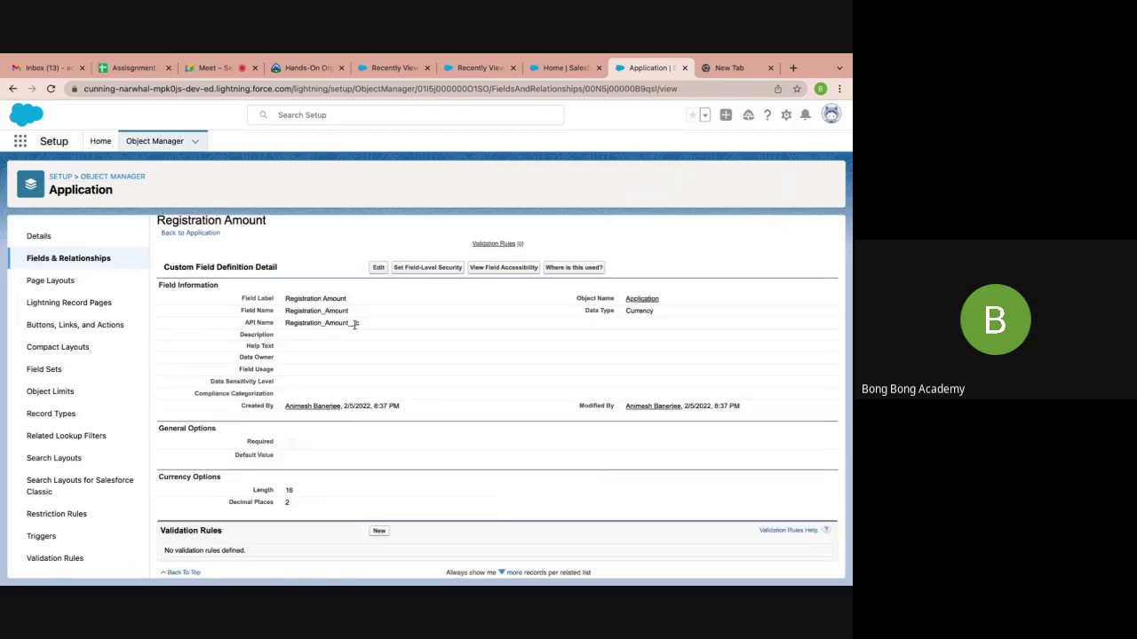
Edit the Registration Amount field so a value is always required to save a record, and save the field definition
{"action": "left_click", "coordinate": [379, 267]}
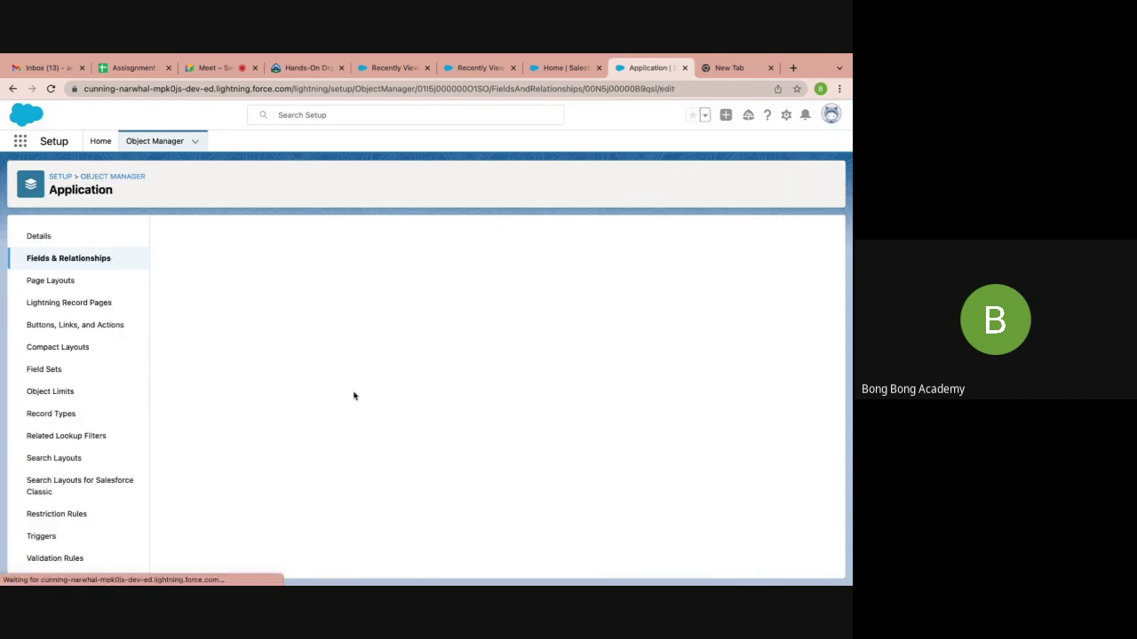
{"action": "scroll", "coordinate": [348, 397], "scroll_direction": "down", "scroll_amount": 2}
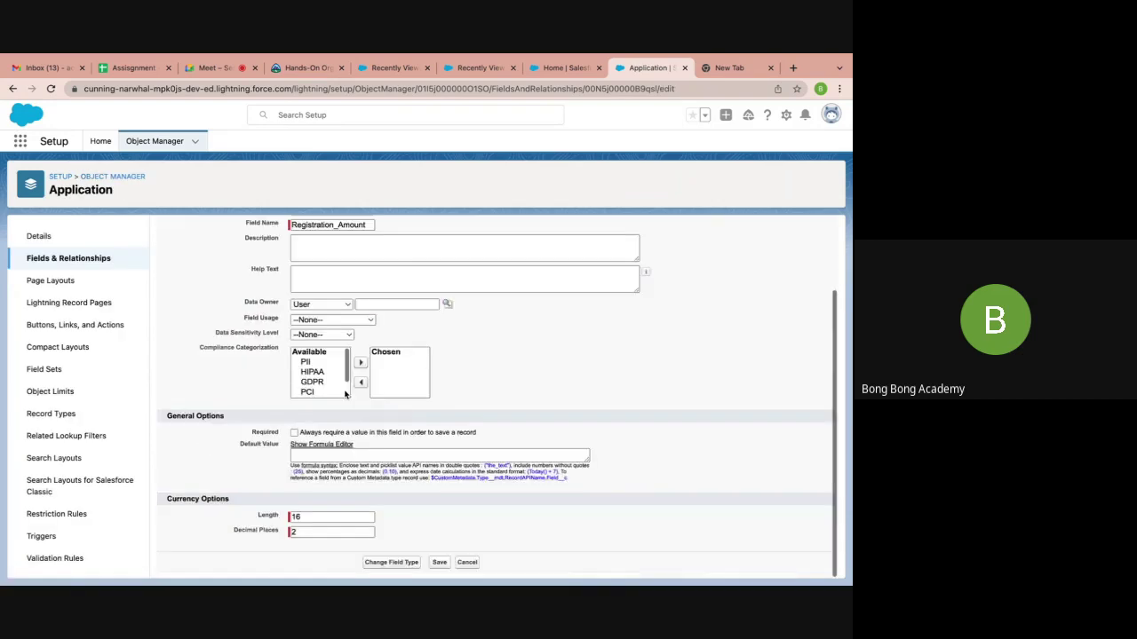
{"action": "left_click", "coordinate": [294, 432]}
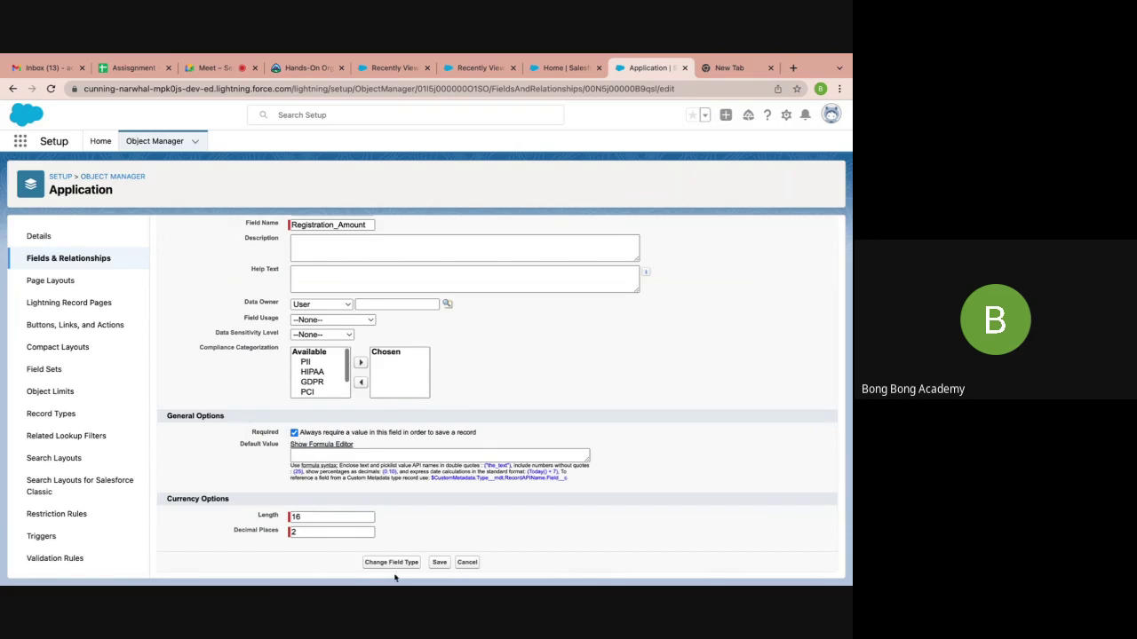
{"action": "left_click", "coordinate": [440, 563]}
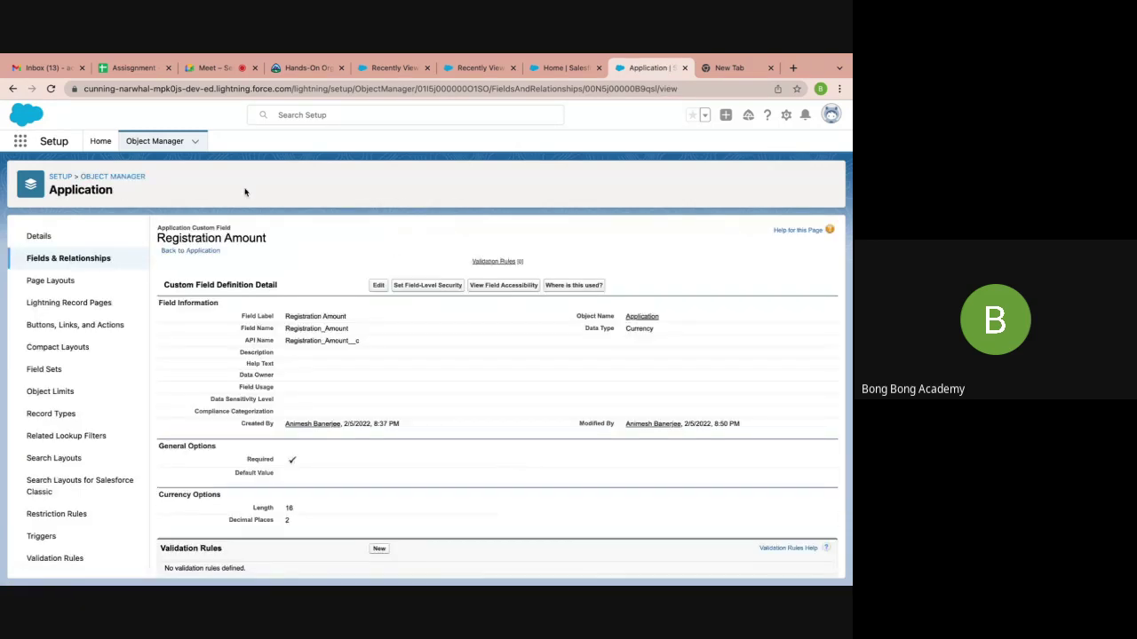
Close both browser tabs showing the recently viewed list and return to the tab with the Application object's setup
{"action": "left_click", "coordinate": [582, 68]}
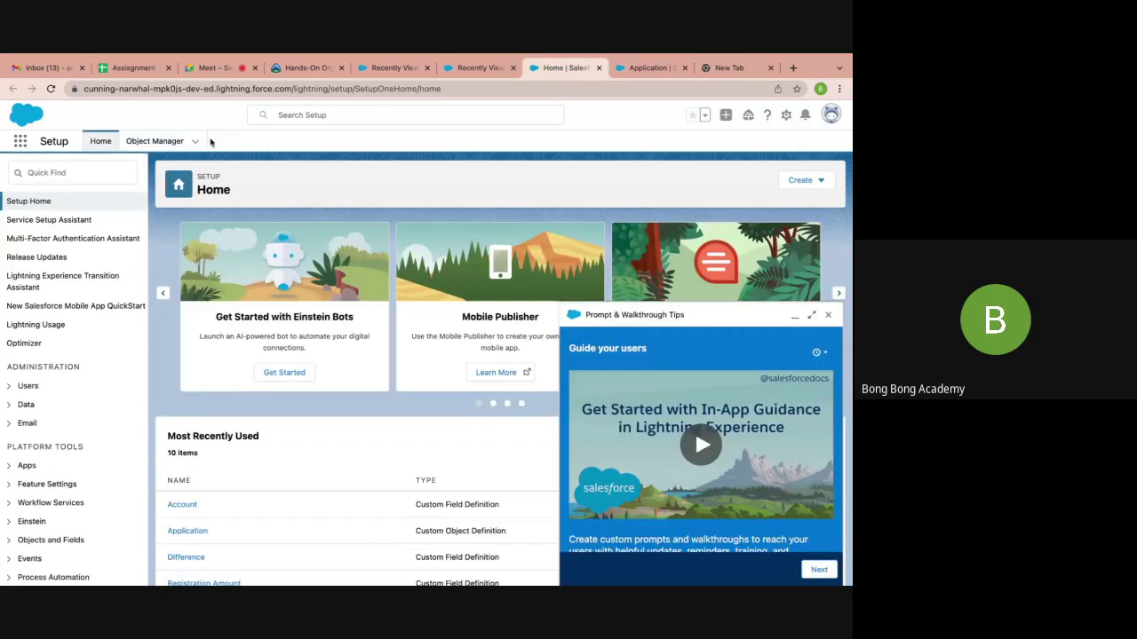
{"action": "left_click", "coordinate": [491, 70]}
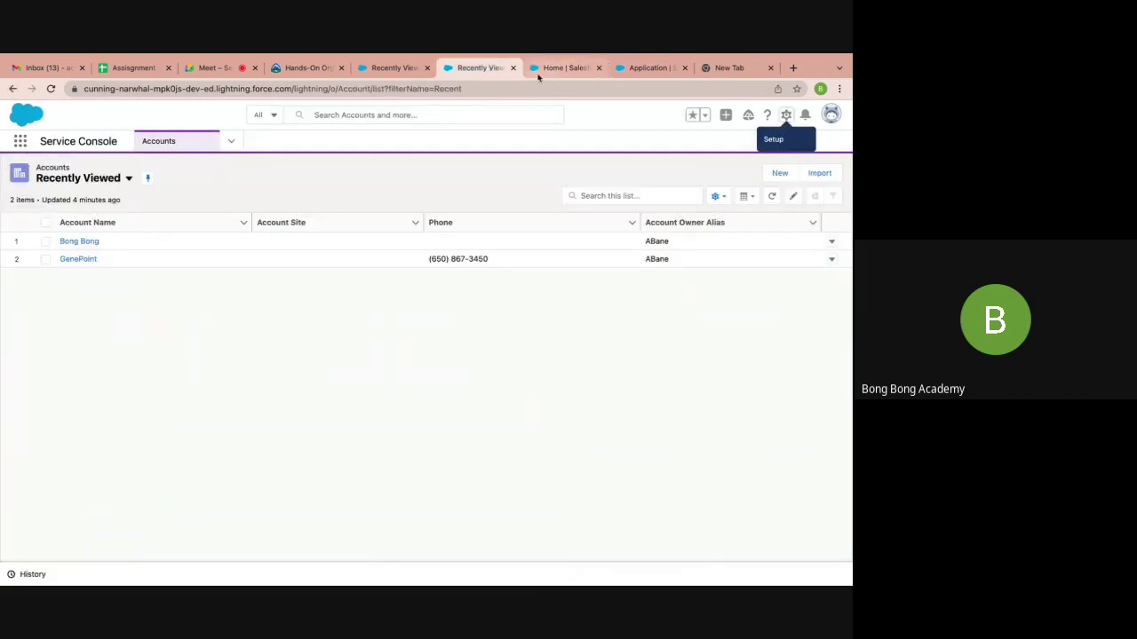
{"action": "left_click", "coordinate": [512, 68]}
{"action": "left_click", "coordinate": [427, 68]}
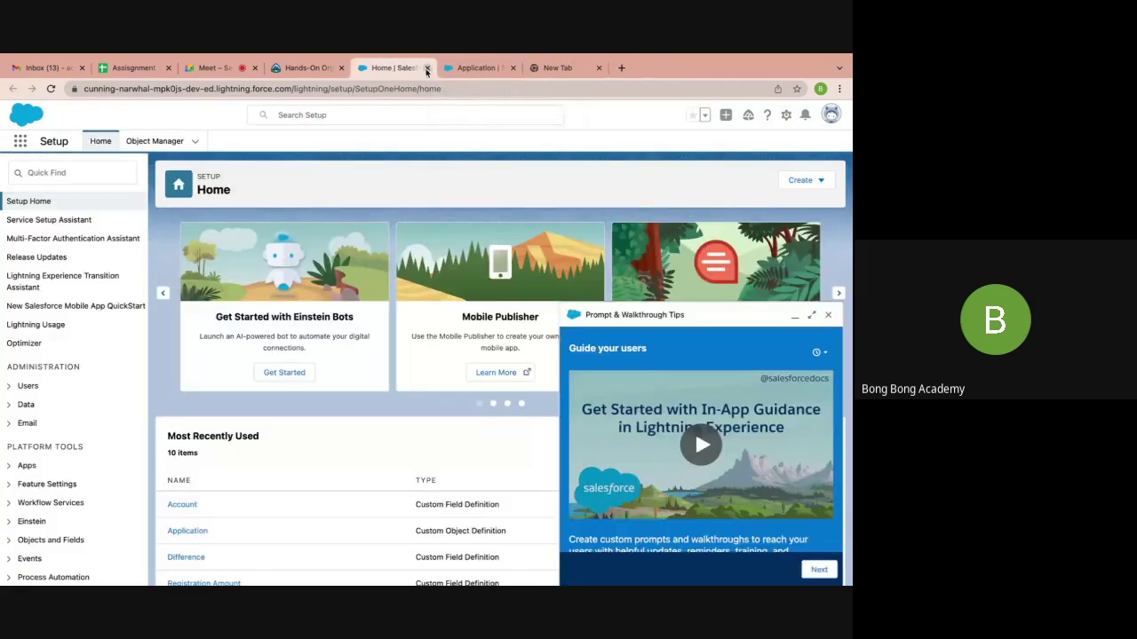
{"action": "left_click", "coordinate": [479, 67]}
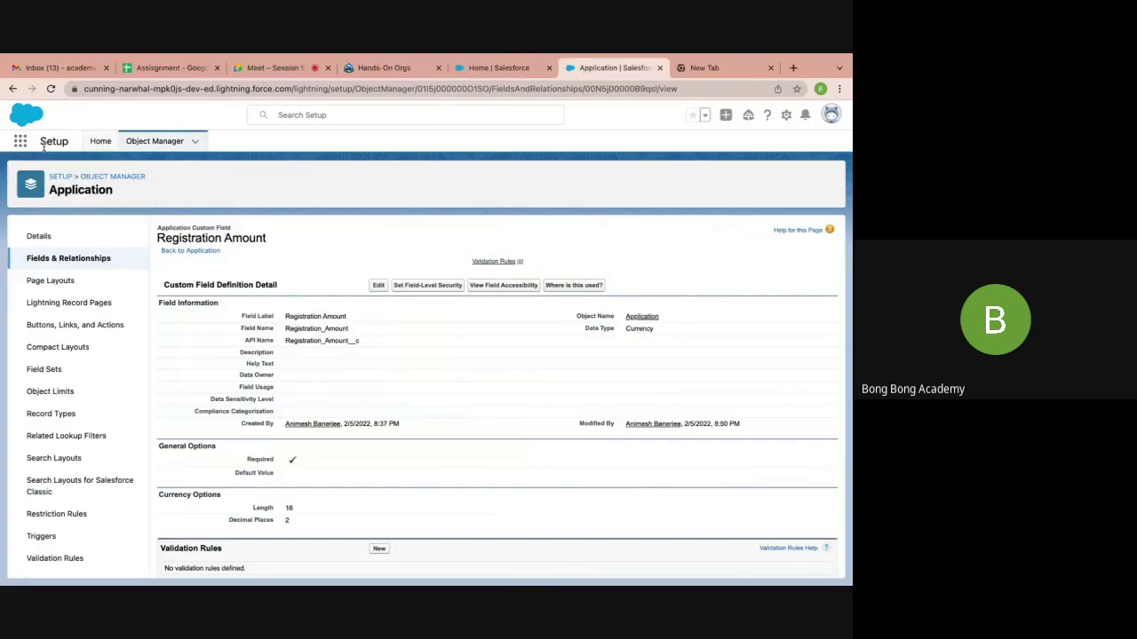
Find Accounts through the app launcher and open the Bong Bong account record
{"action": "left_click", "coordinate": [17, 145]}
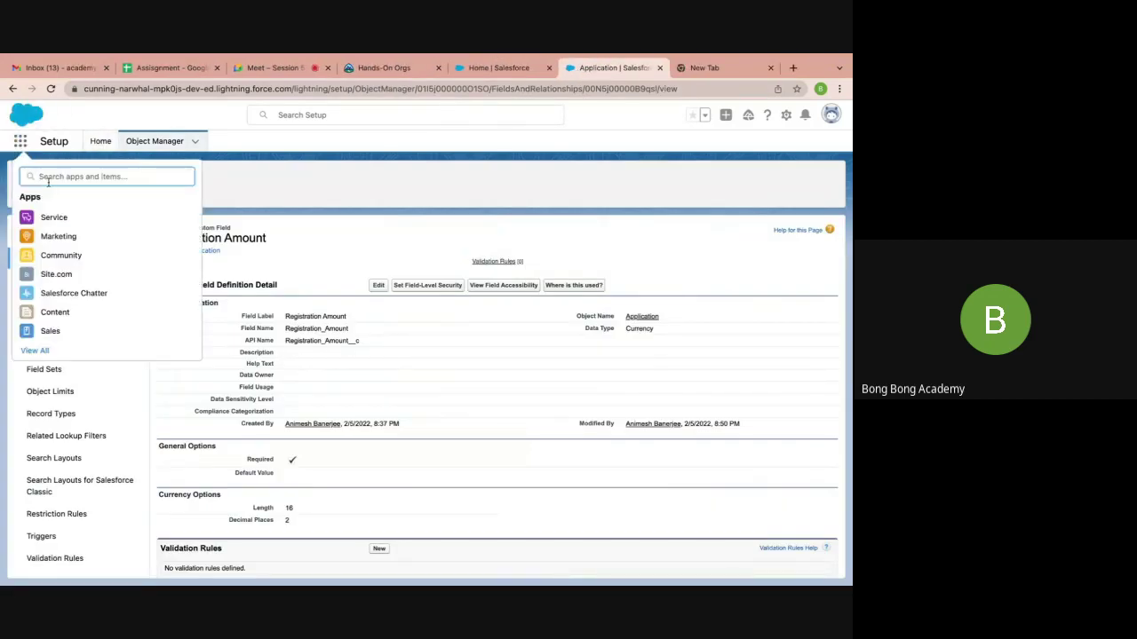
{"action": "type", "text": "as"}
{"action": "key", "text": "BackSpace"}
{"action": "key", "text": "BackSpace"}
{"action": "type", "text": "a"}
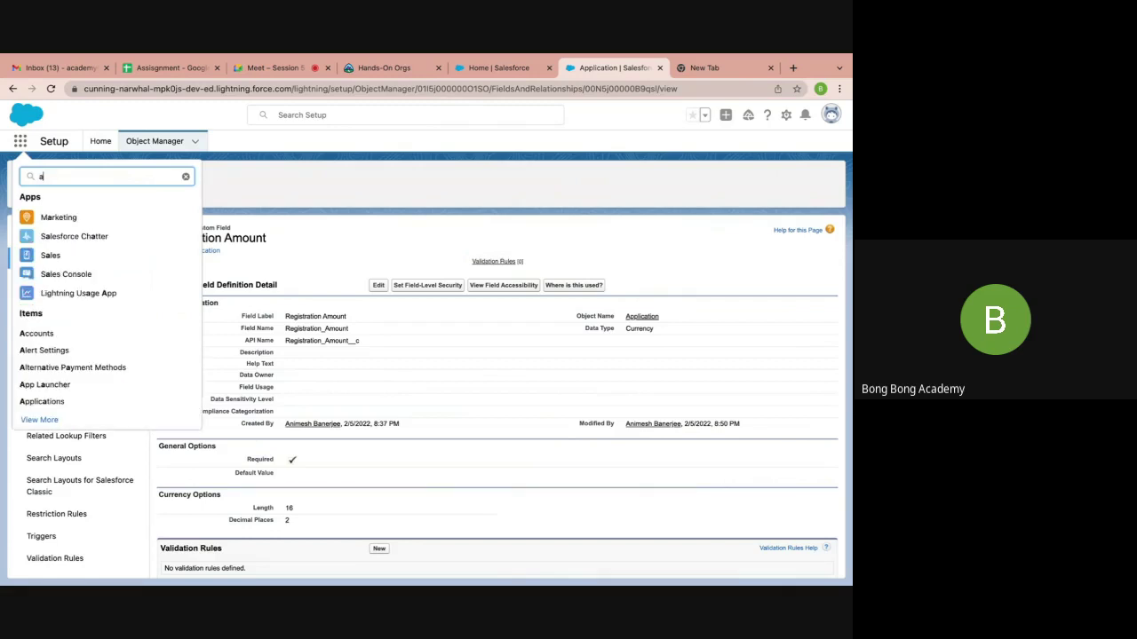
{"action": "left_click", "coordinate": [43, 336]}
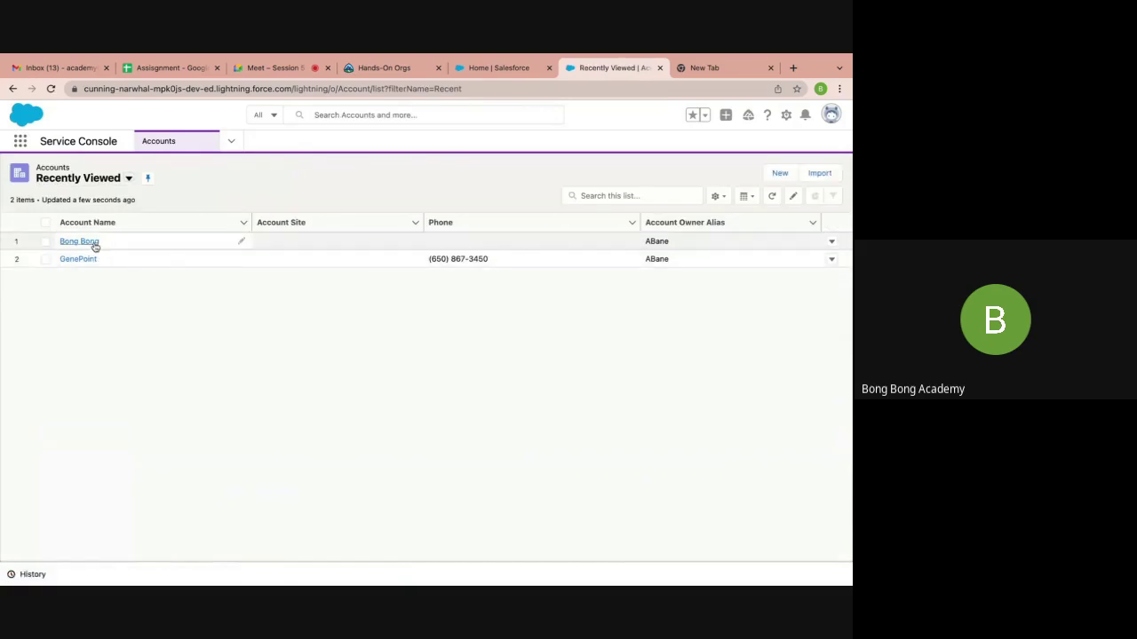
{"action": "left_click", "coordinate": [79, 241]}
Start a new application from the Bong Bong account and try to save it with Registration Amount left empty
{"action": "scroll", "coordinate": [155, 342], "scroll_direction": "down", "scroll_amount": 10}
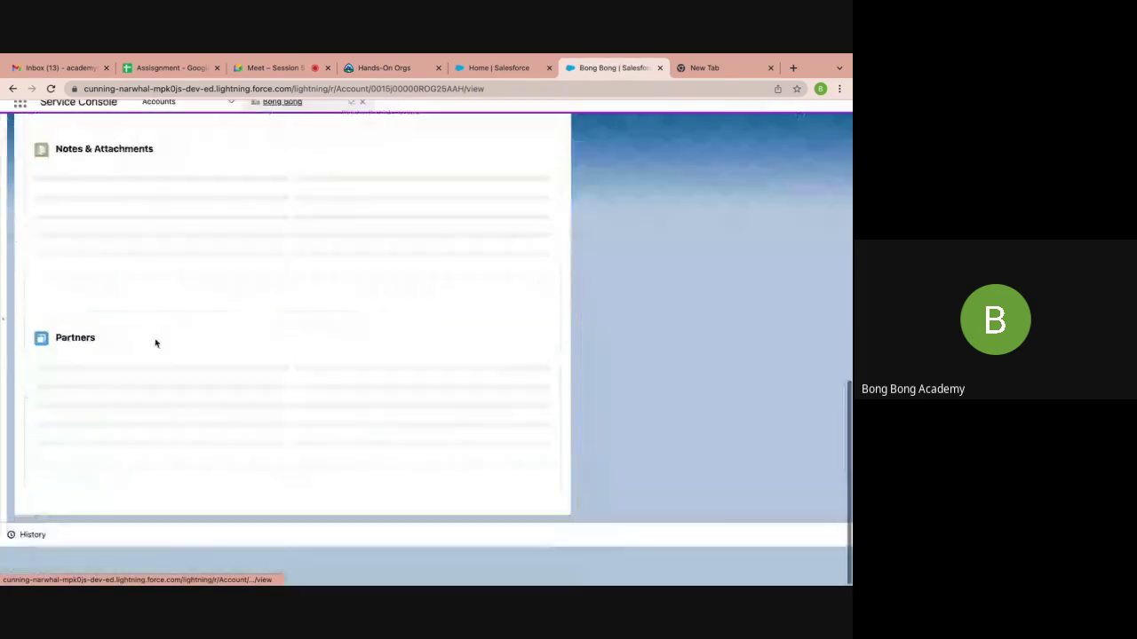
{"action": "left_click", "coordinate": [532, 375]}
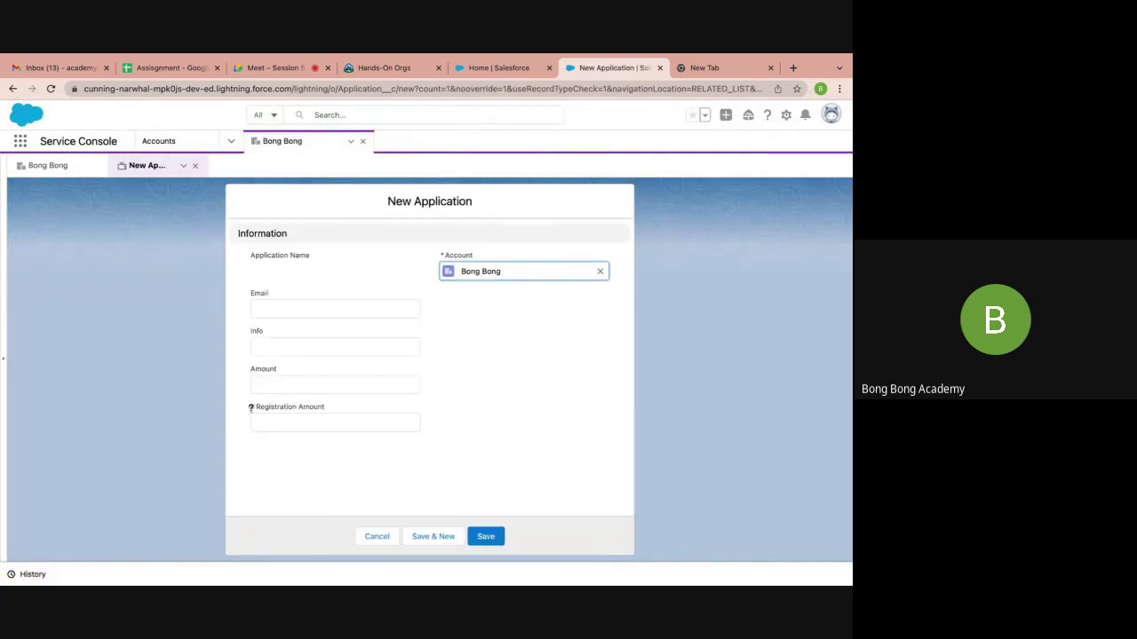
{"action": "left_click", "coordinate": [484, 539]}
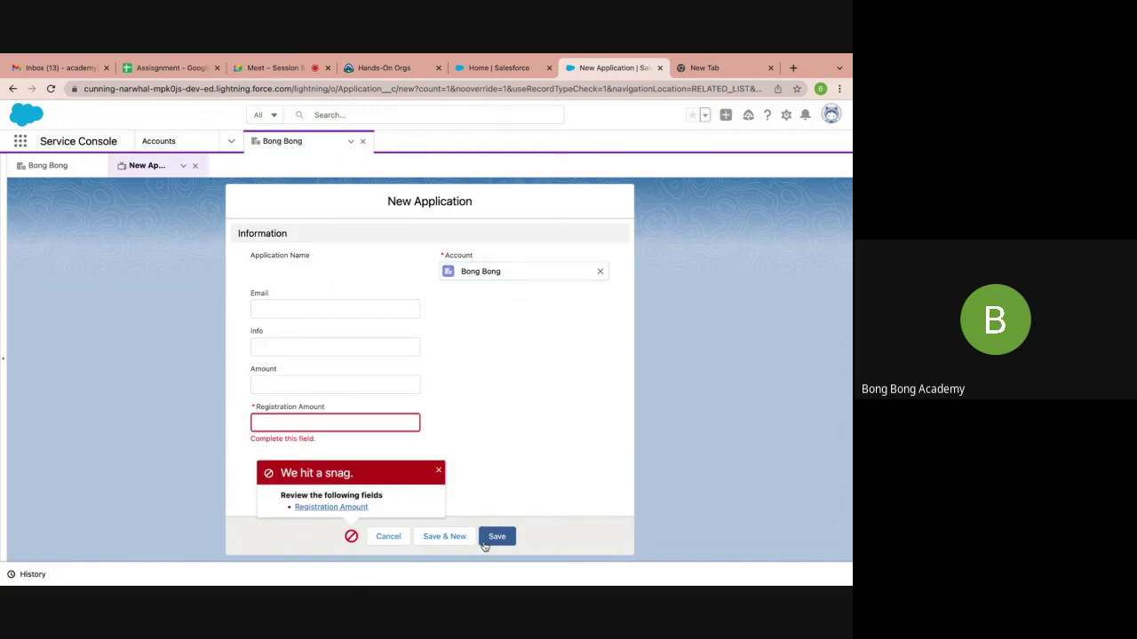
{"action": "left_click", "coordinate": [313, 424]}
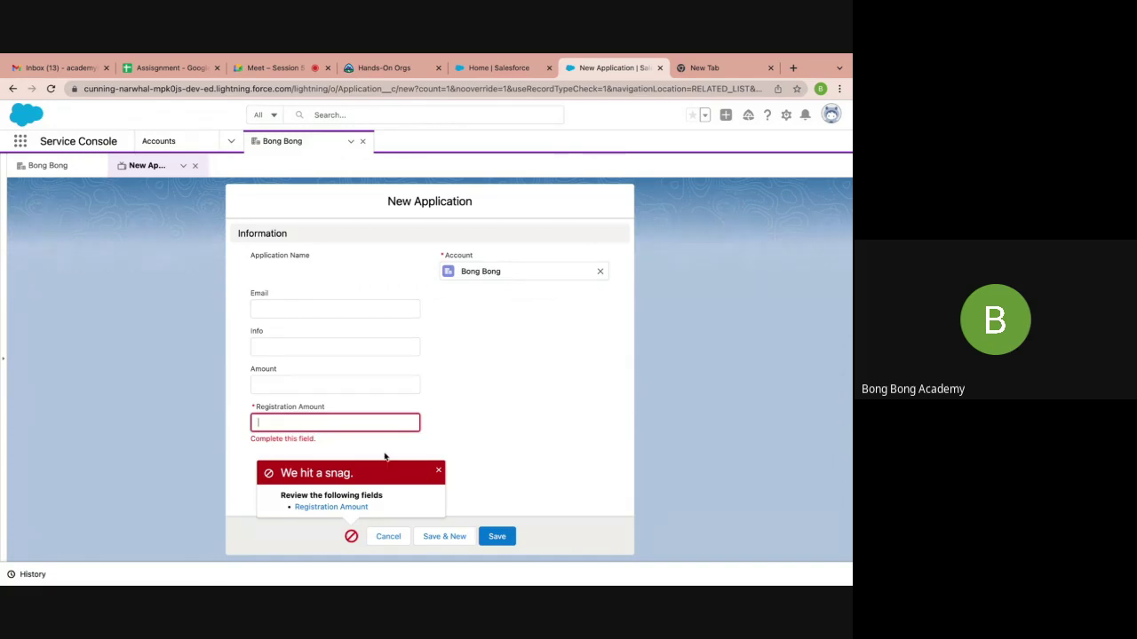
{"action": "left_click", "coordinate": [438, 469]}
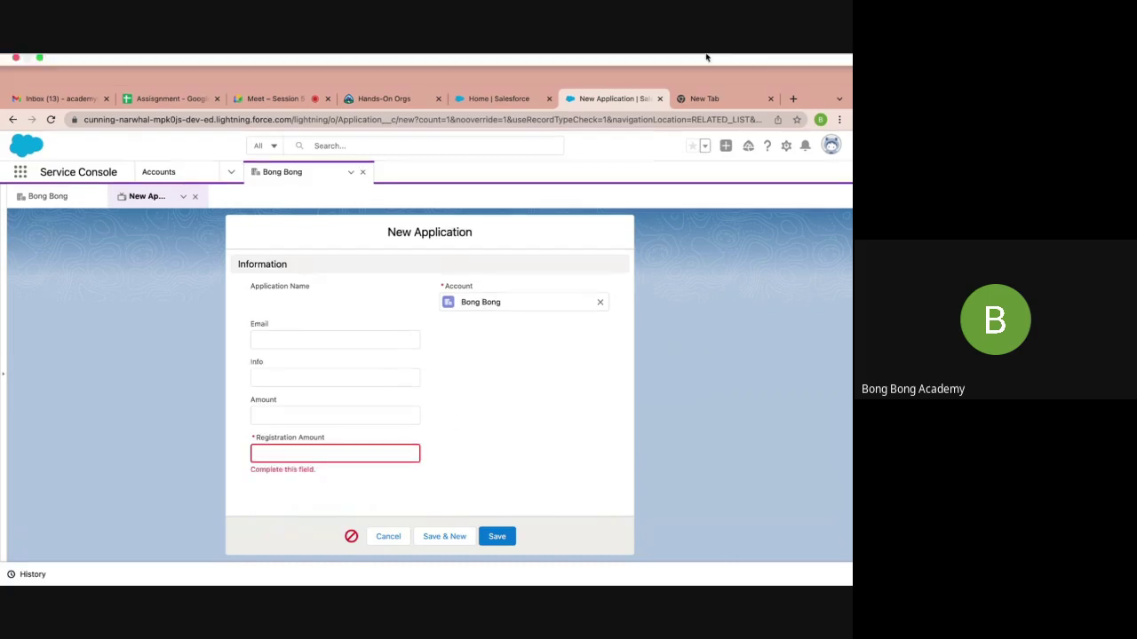
In the Setup browser tab, dismiss the walkthrough tips and open the Application object from the Object Manager
{"action": "left_click", "coordinate": [496, 98]}
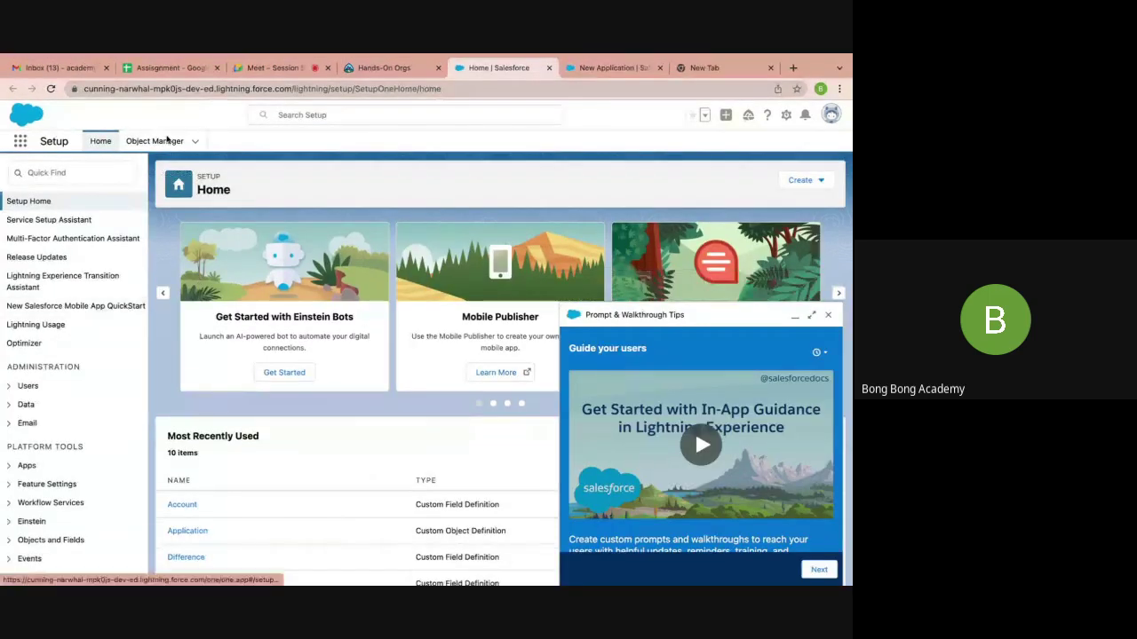
{"action": "left_click", "coordinate": [154, 141]}
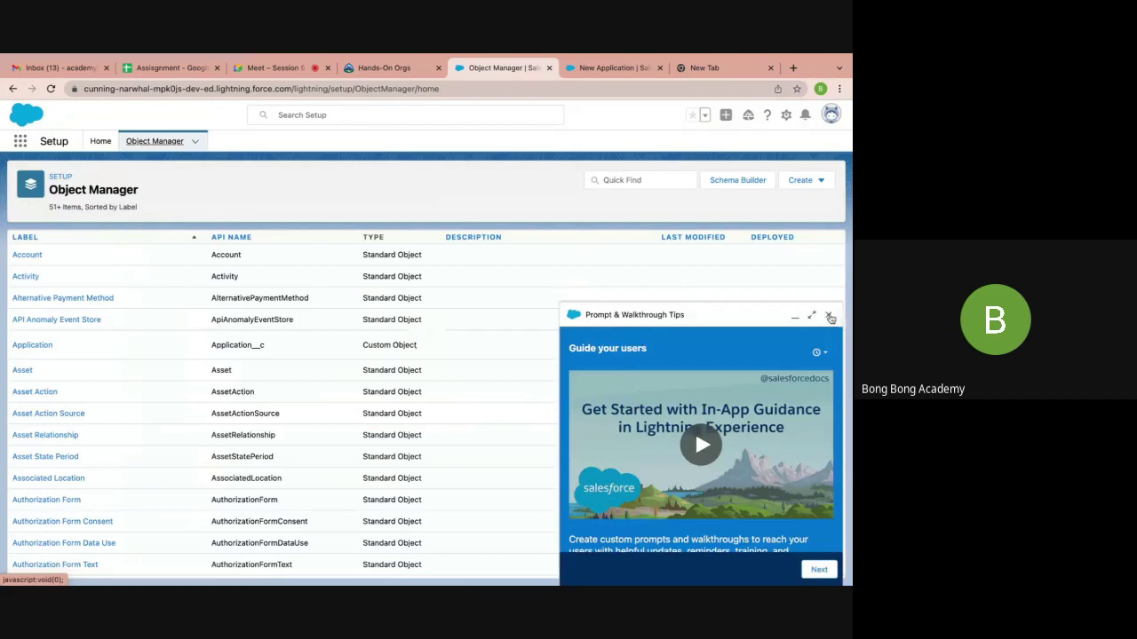
{"action": "left_click", "coordinate": [830, 318]}
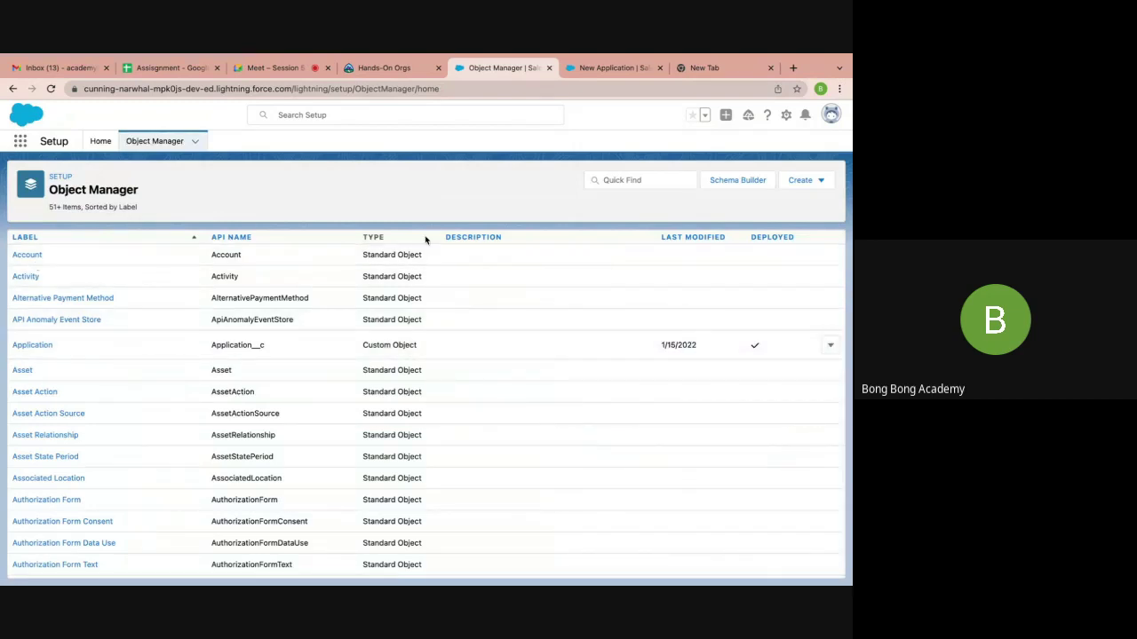
{"action": "left_click", "coordinate": [608, 181]}
{"action": "type", "text": "applicat"}
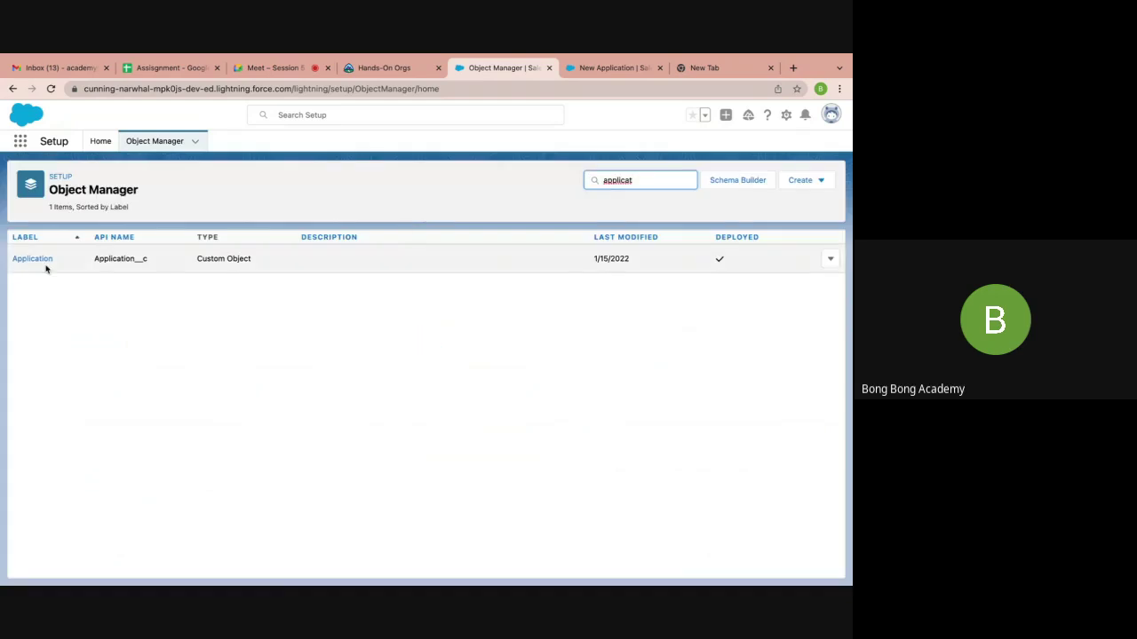
{"action": "left_click", "coordinate": [45, 259]}
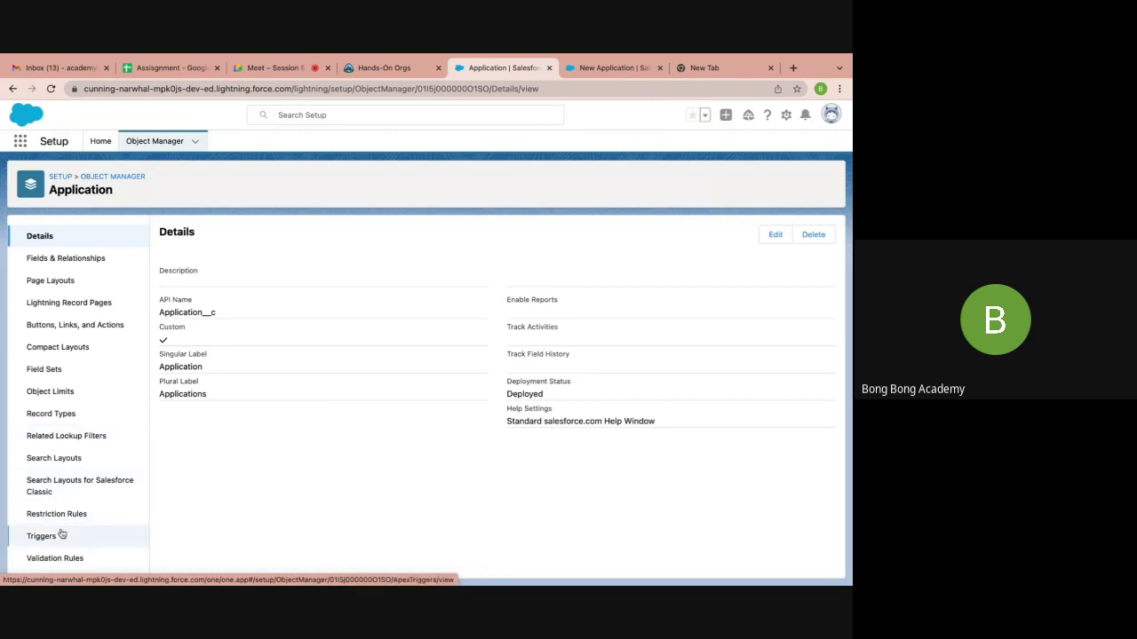
Remove the always-required setting from the Application object's Registration Amount field and save the field definition
{"action": "left_click", "coordinate": [75, 257]}
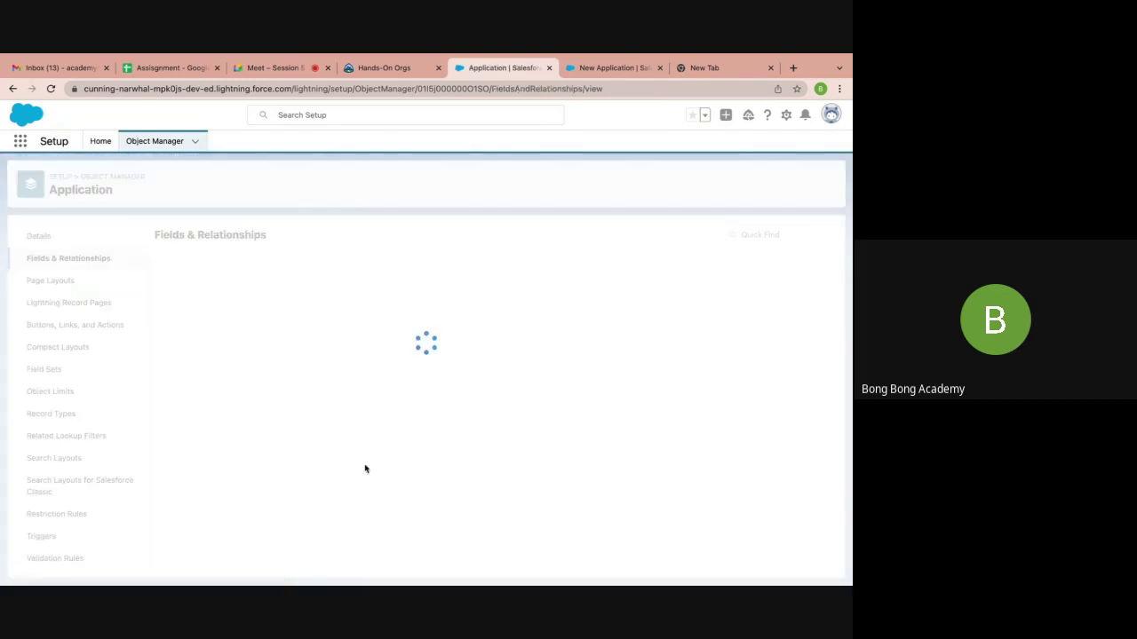
{"action": "left_click", "coordinate": [216, 504]}
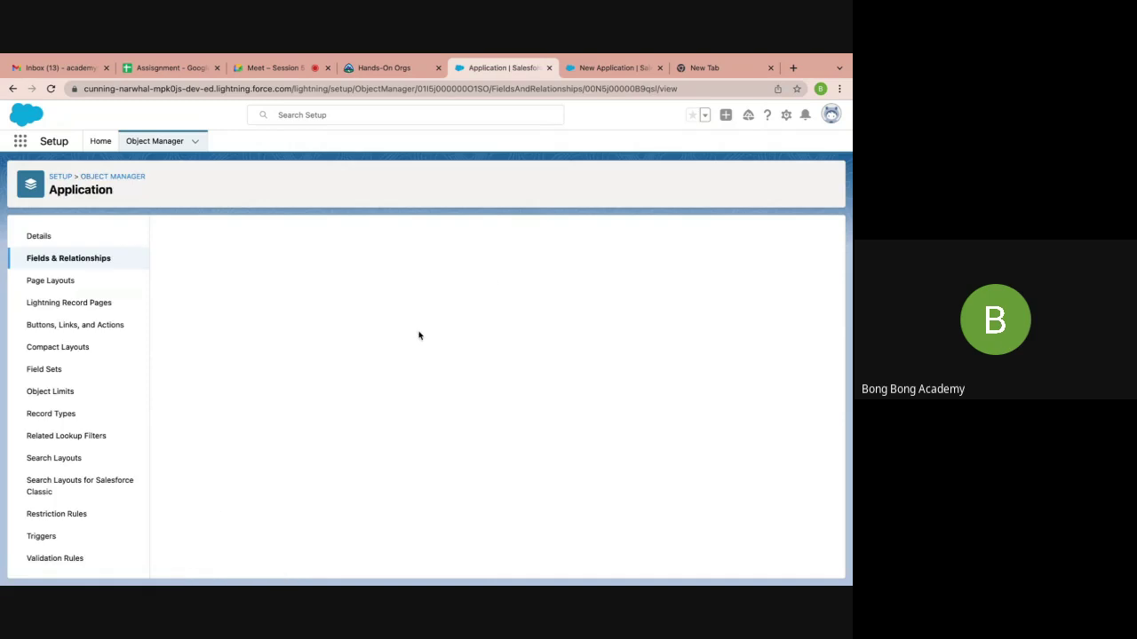
{"action": "scroll", "coordinate": [403, 417], "scroll_direction": "down", "scroll_amount": 1}
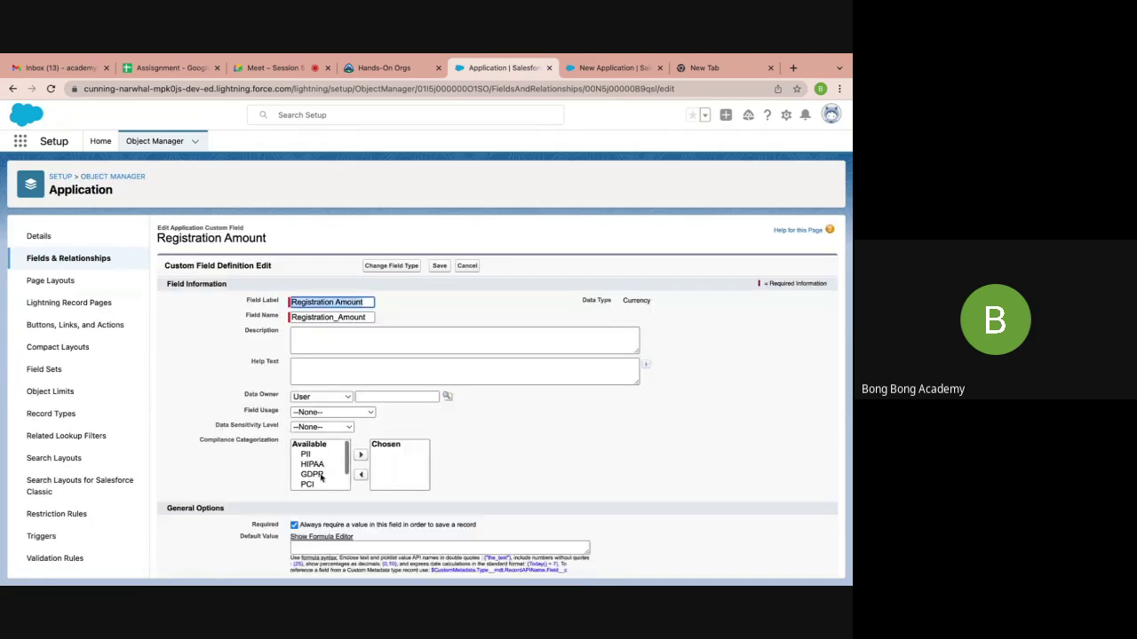
{"action": "left_click", "coordinate": [296, 525]}
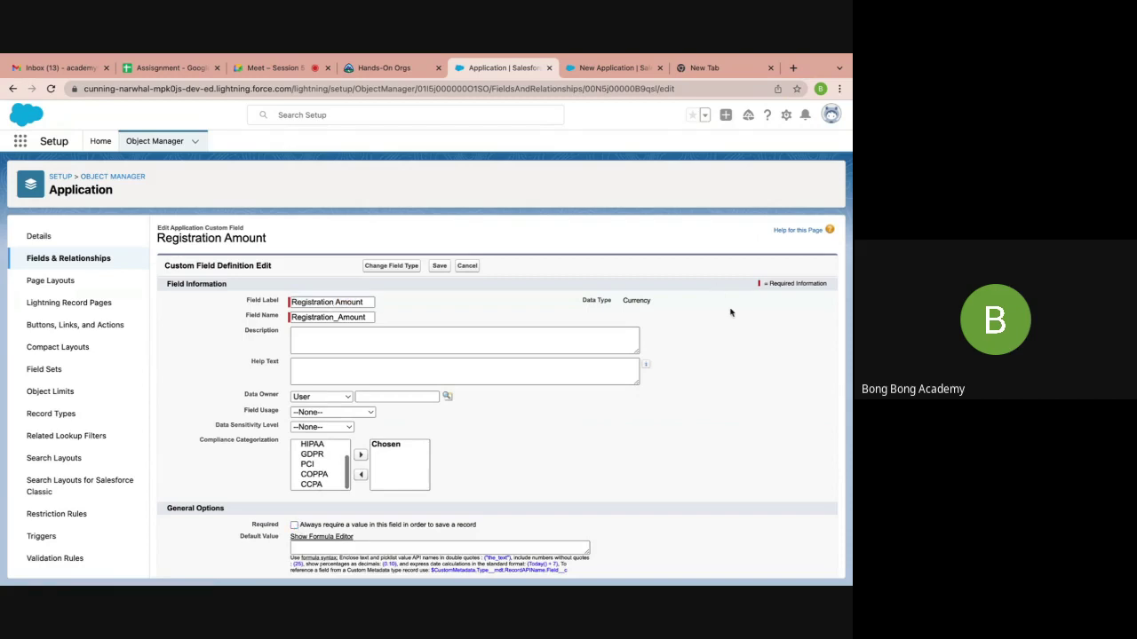
{"action": "scroll", "coordinate": [693, 389], "scroll_direction": "down", "scroll_amount": 1}
{"action": "left_click", "coordinate": [438, 562]}
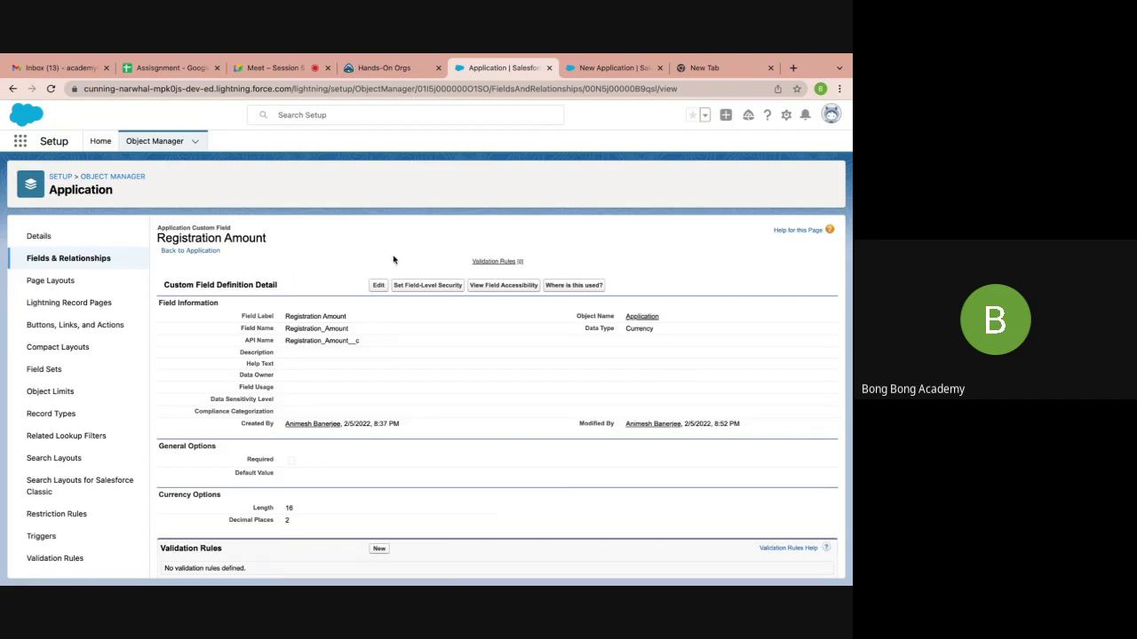
Mark Registration Amount as required on the Application Layout page layout and save the layout
{"action": "left_click", "coordinate": [57, 282]}
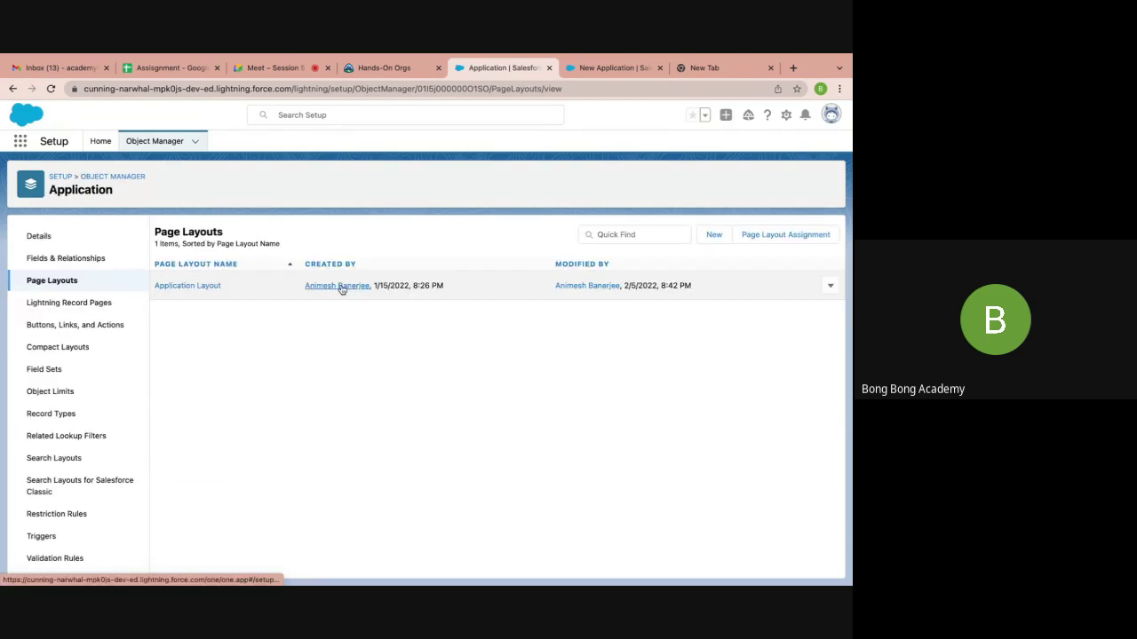
{"action": "left_click", "coordinate": [204, 286]}
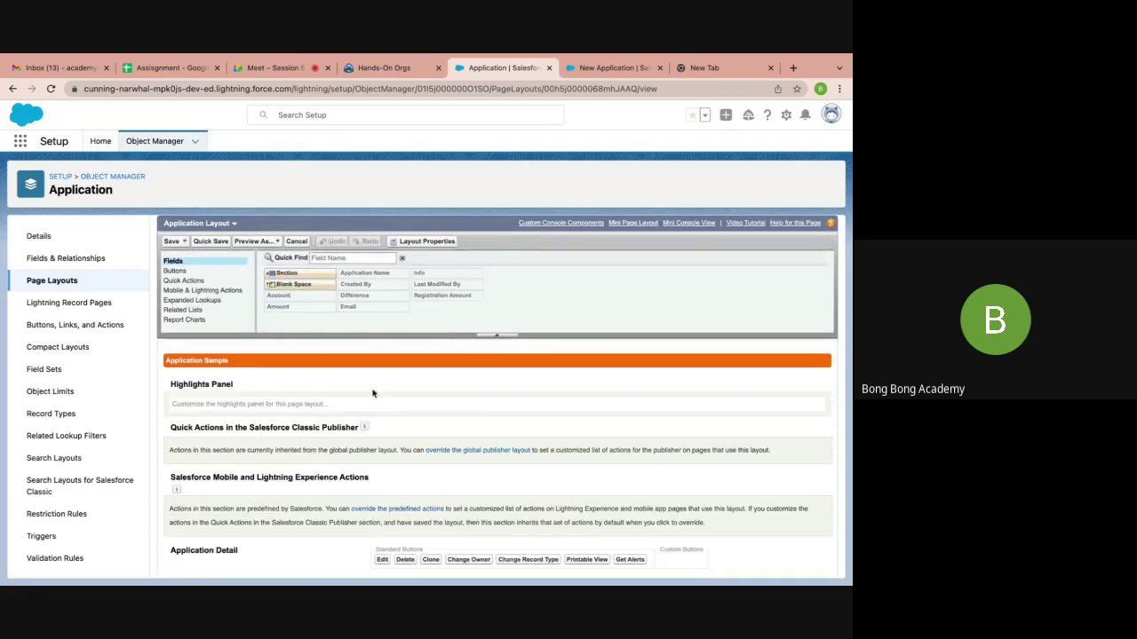
{"action": "scroll", "coordinate": [357, 426], "scroll_direction": "down", "scroll_amount": 3}
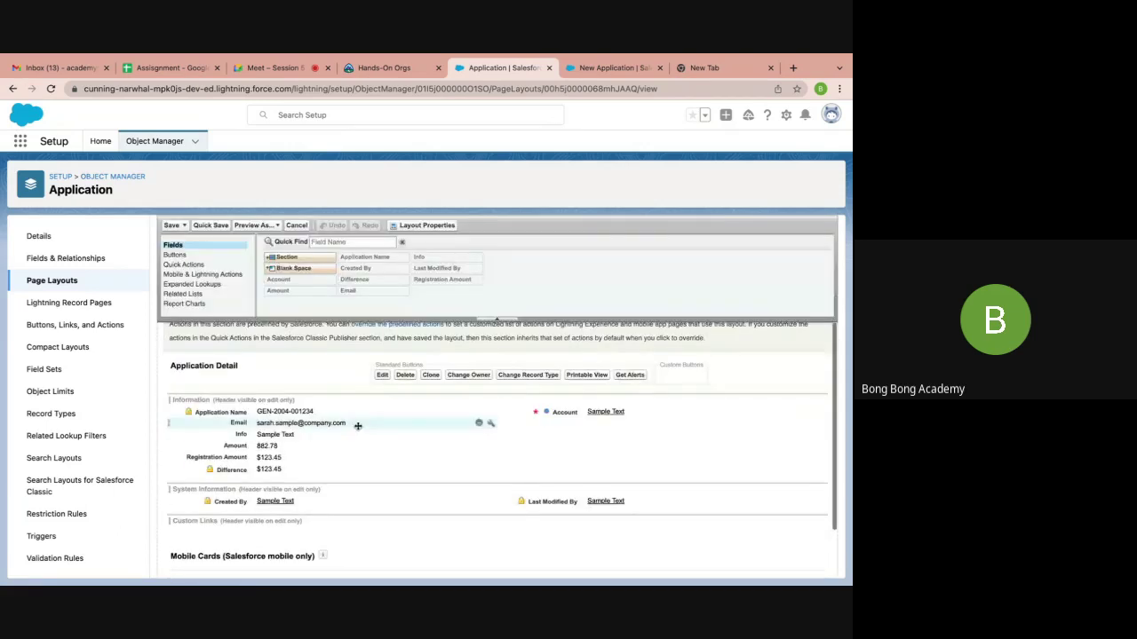
{"action": "left_click", "coordinate": [492, 459]}
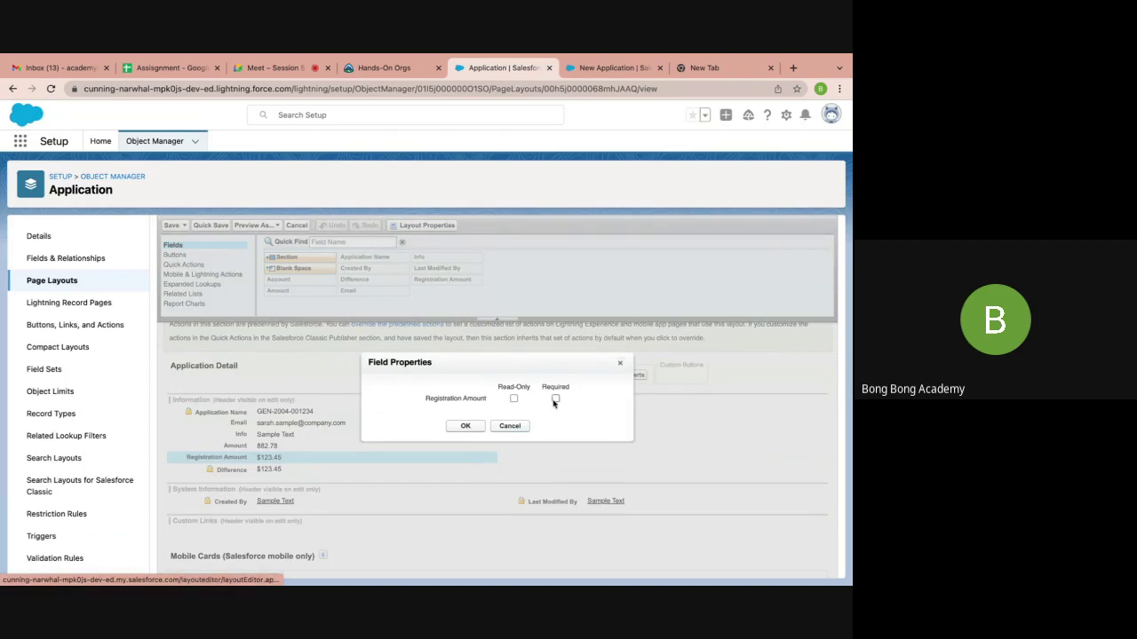
{"action": "left_click", "coordinate": [555, 400]}
{"action": "left_click", "coordinate": [465, 425]}
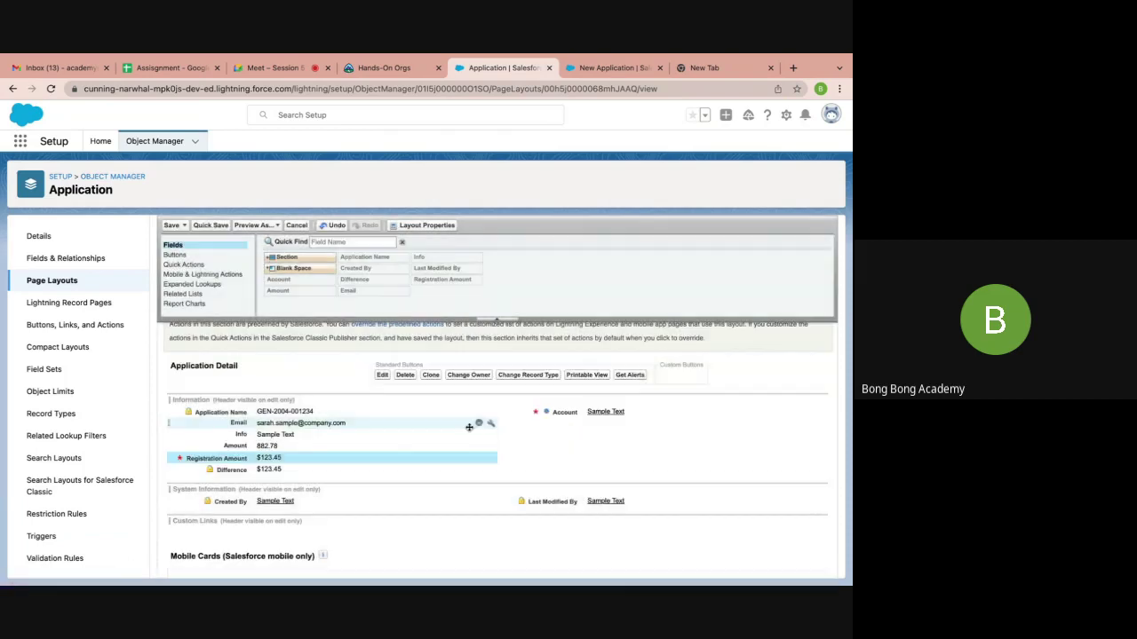
{"action": "left_click", "coordinate": [172, 226]}
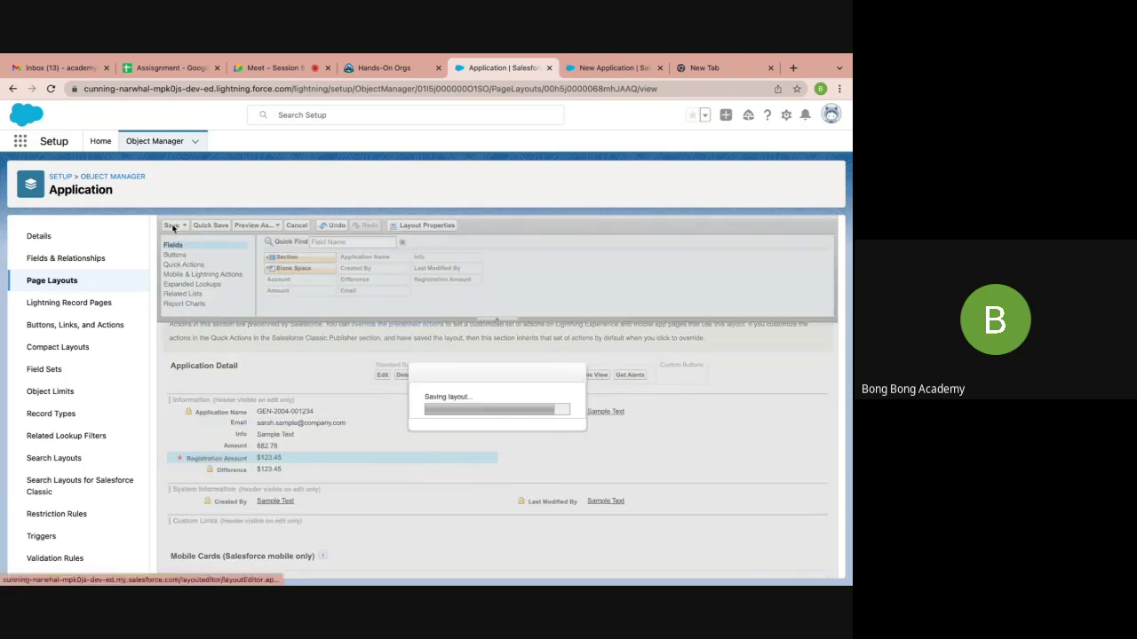
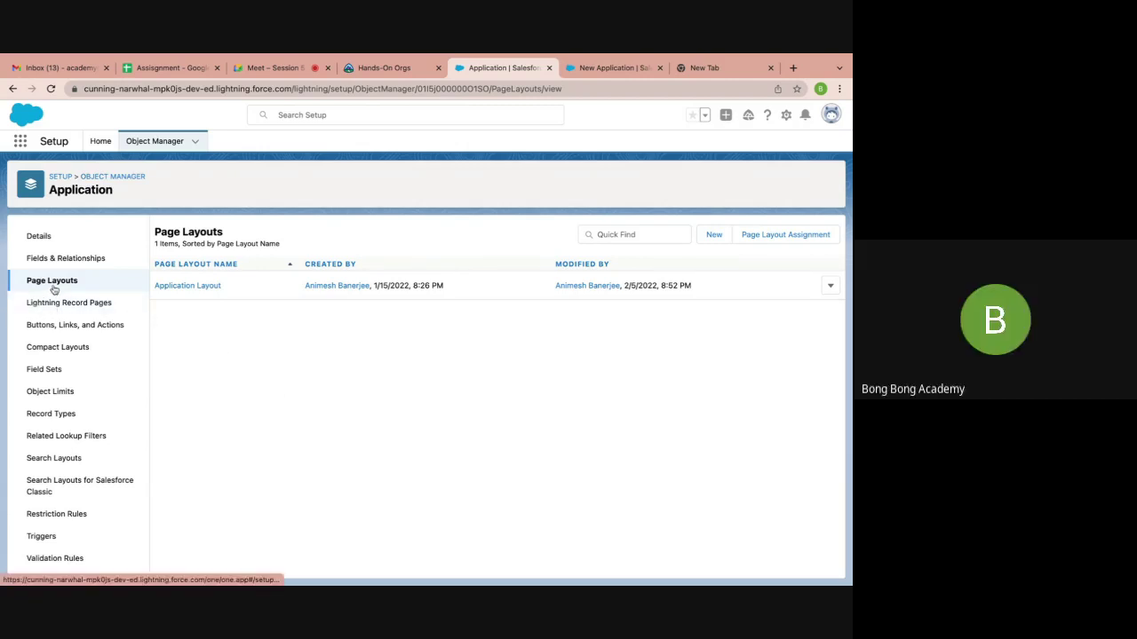
Remove the required setting from Registration Amount on the Application Layout page layout and save the layout
{"action": "left_click", "coordinate": [185, 287]}
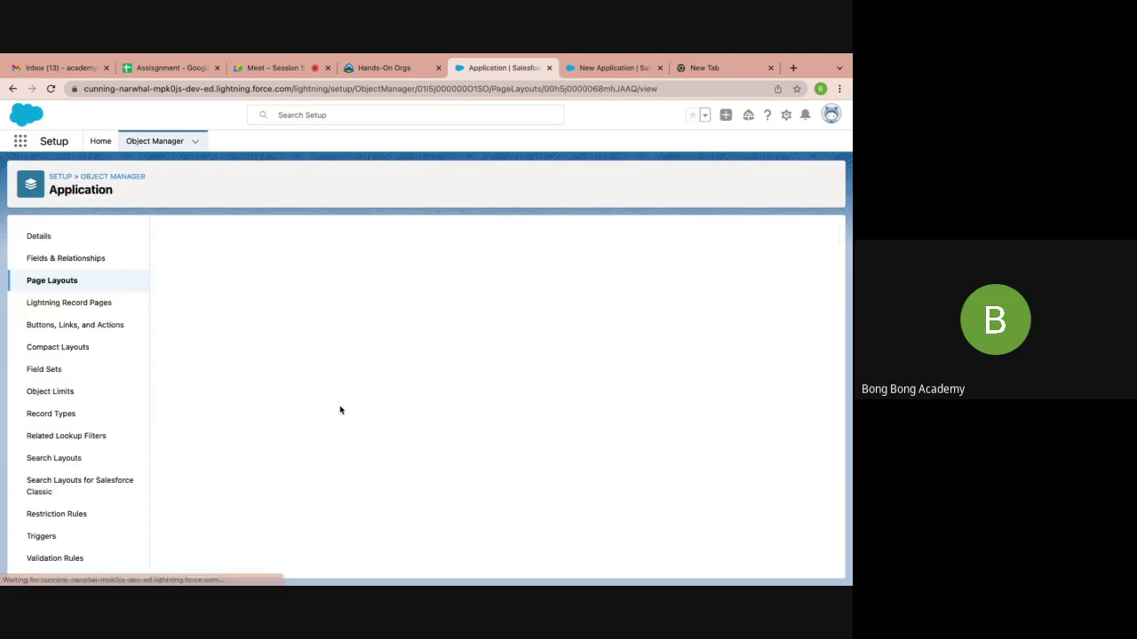
{"action": "scroll", "coordinate": [340, 408], "scroll_direction": "down", "scroll_amount": 5}
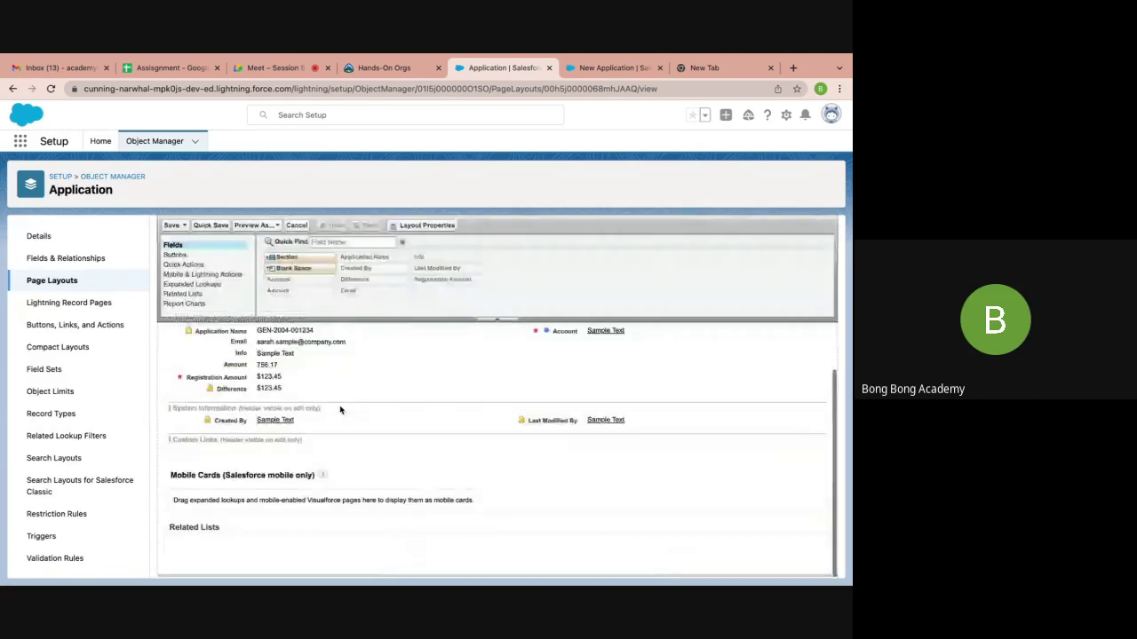
{"action": "left_click", "coordinate": [267, 376]}
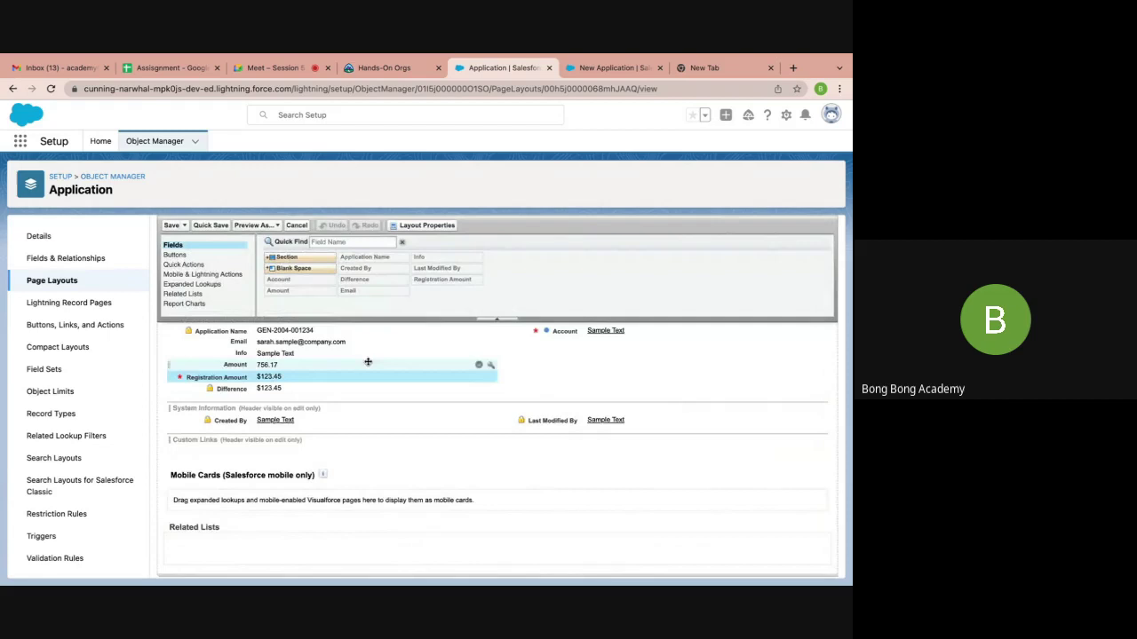
{"action": "left_click", "coordinate": [490, 378]}
{"action": "left_click", "coordinate": [556, 399]}
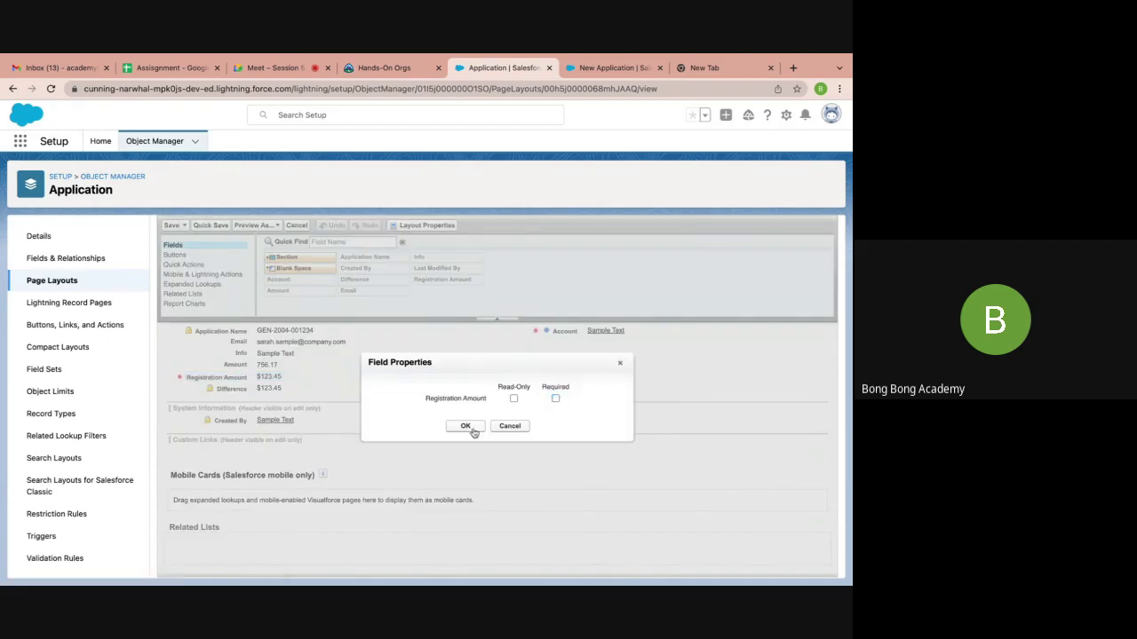
{"action": "left_click", "coordinate": [466, 426]}
{"action": "left_click", "coordinate": [171, 226]}
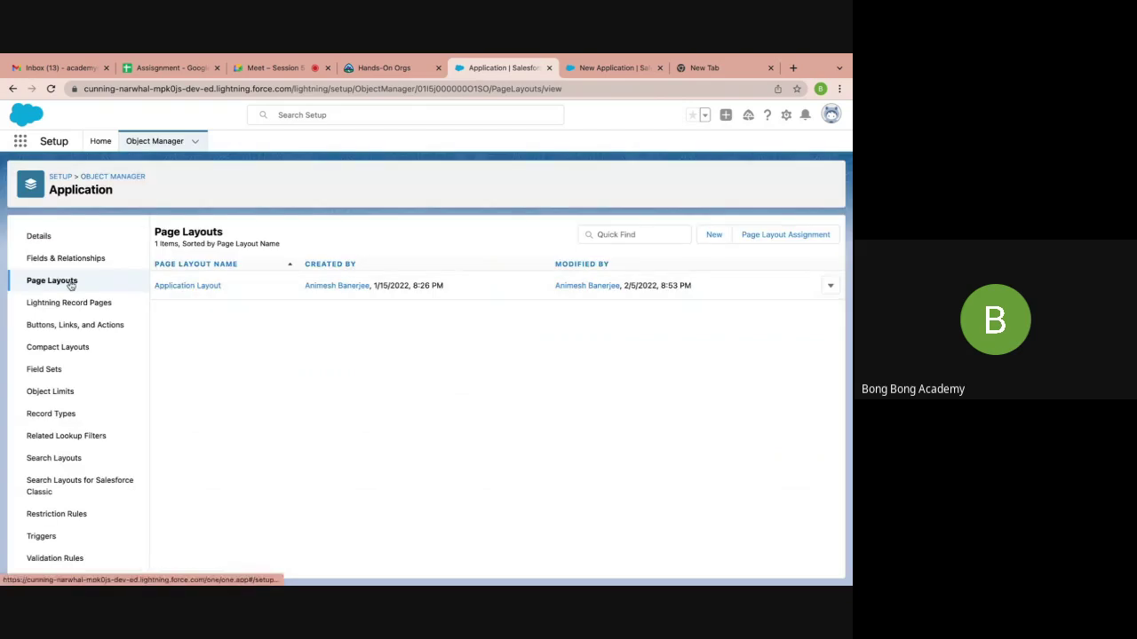
Start a new validation rule on the Application object and name it Mandatory_Registration
{"action": "left_click", "coordinate": [55, 559]}
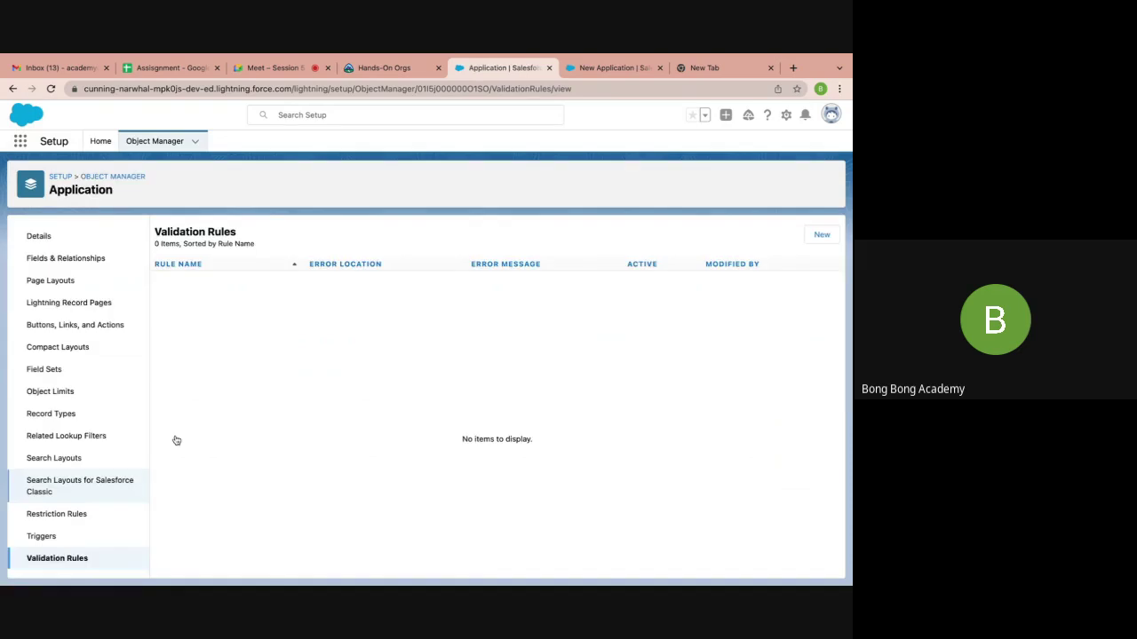
{"action": "left_click", "coordinate": [821, 234]}
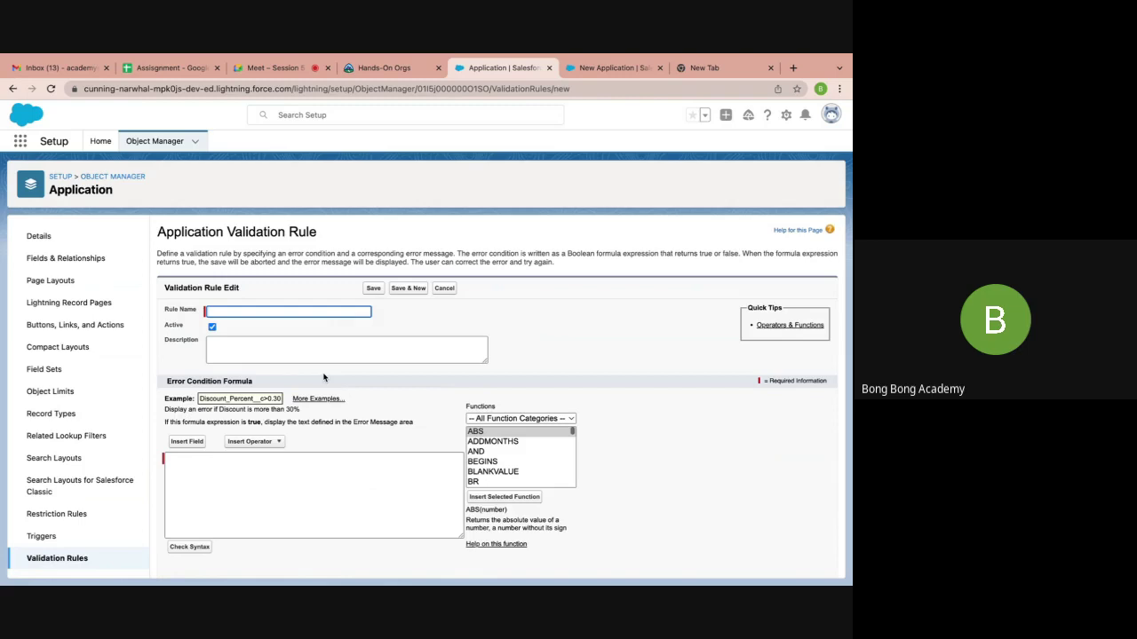
{"action": "type", "text": "Ra"}
{"action": "type", "text": "Man"}
{"action": "type", "text": "datory Re"}
{"action": "type", "text": "gistration"}
{"action": "left_click", "coordinate": [282, 348]}
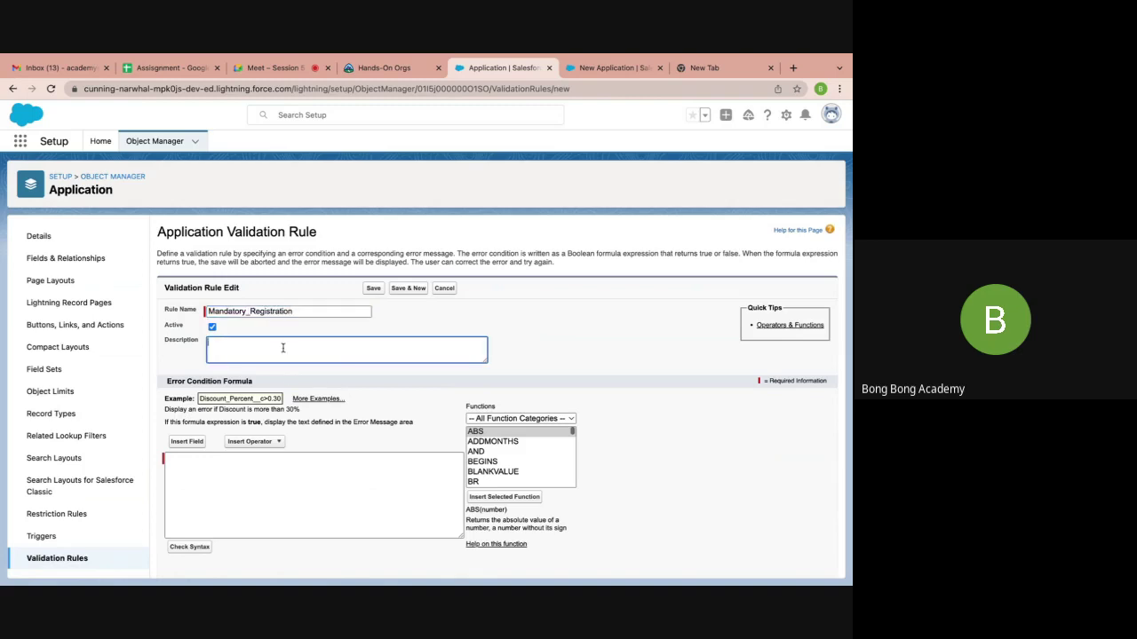
Build the error condition formula Registration_Amount__c = "" by inserting the Registration Amount field and the Equal operator
{"action": "scroll", "coordinate": [292, 495], "scroll_direction": "down", "scroll_amount": 2}
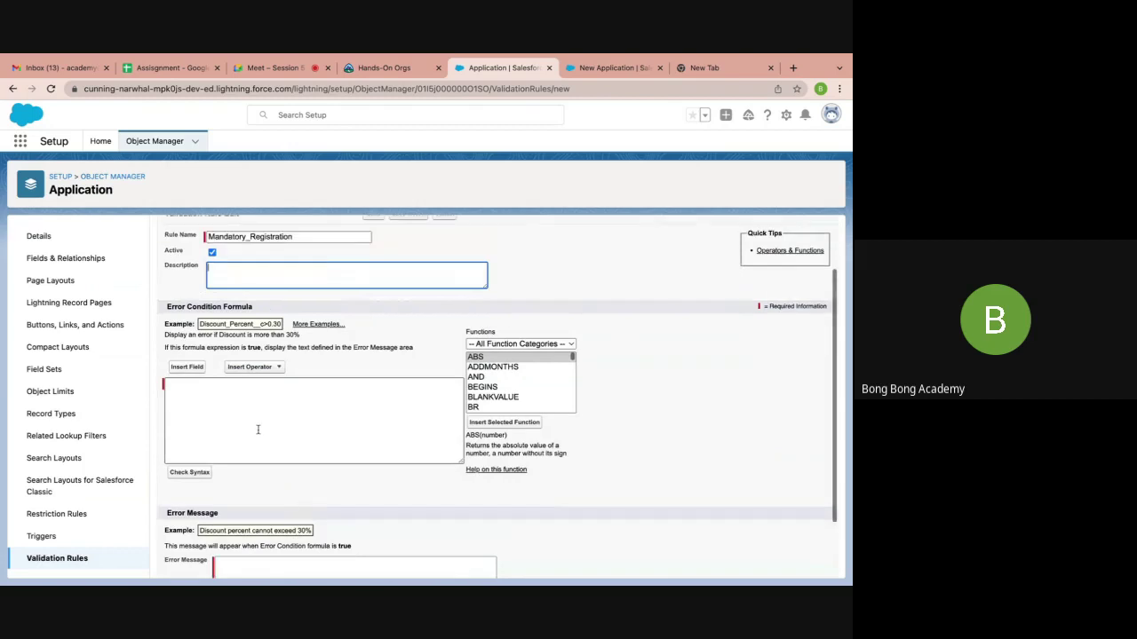
{"action": "left_click", "coordinate": [192, 368]}
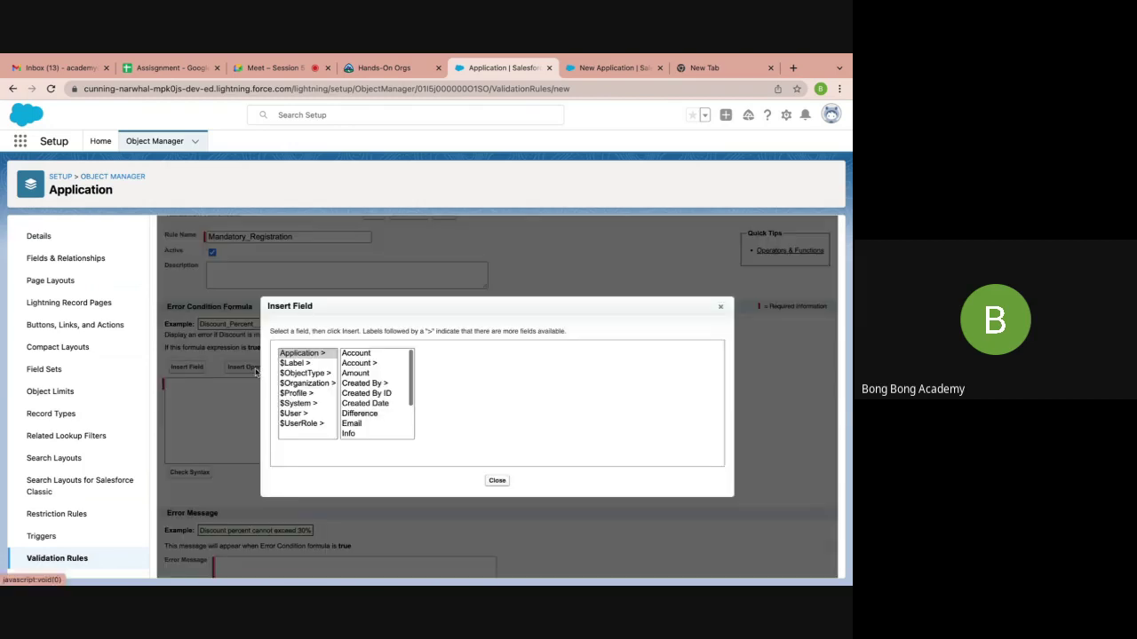
{"action": "scroll", "coordinate": [366, 399], "scroll_direction": "down", "scroll_amount": 2}
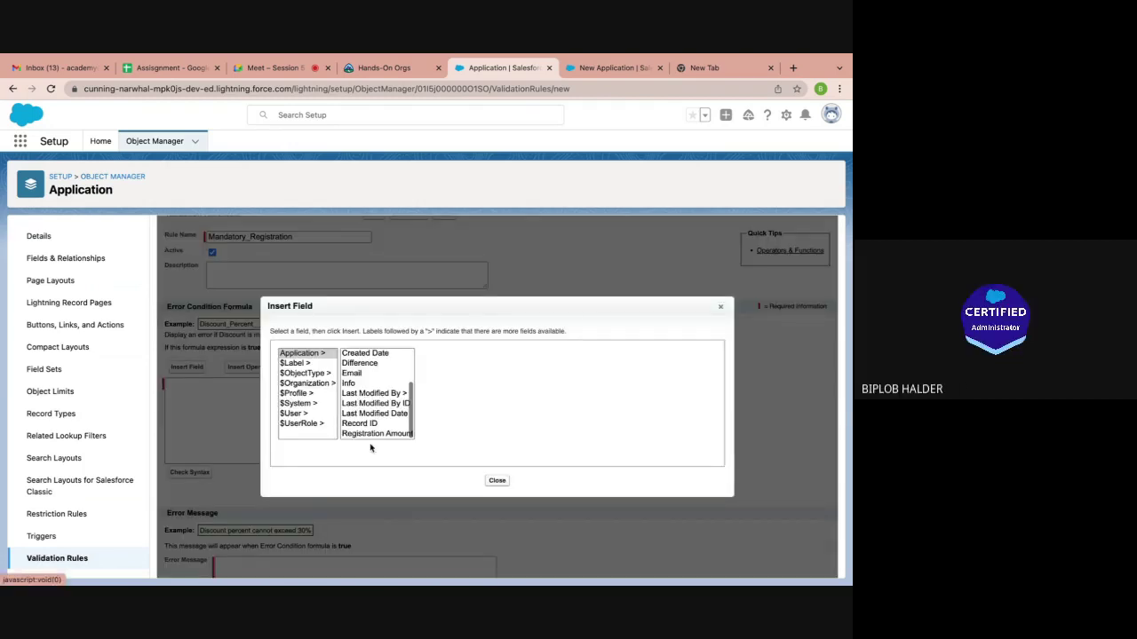
{"action": "left_click", "coordinate": [376, 433]}
{"action": "left_click", "coordinate": [470, 414]}
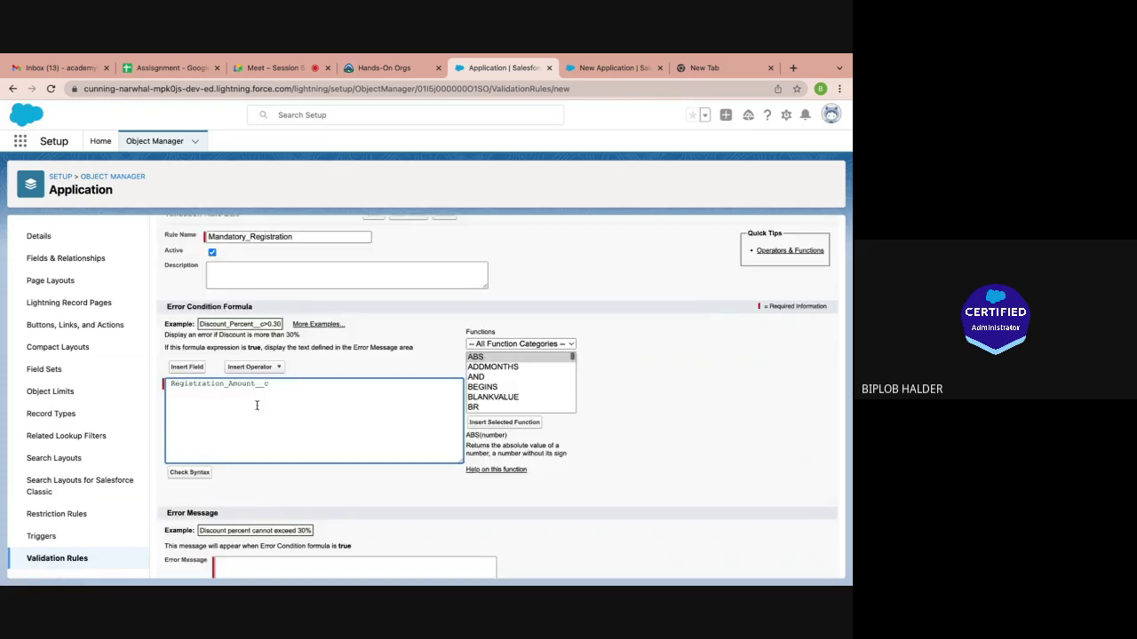
{"action": "scroll", "coordinate": [265, 413], "scroll_direction": "up", "scroll_amount": 1}
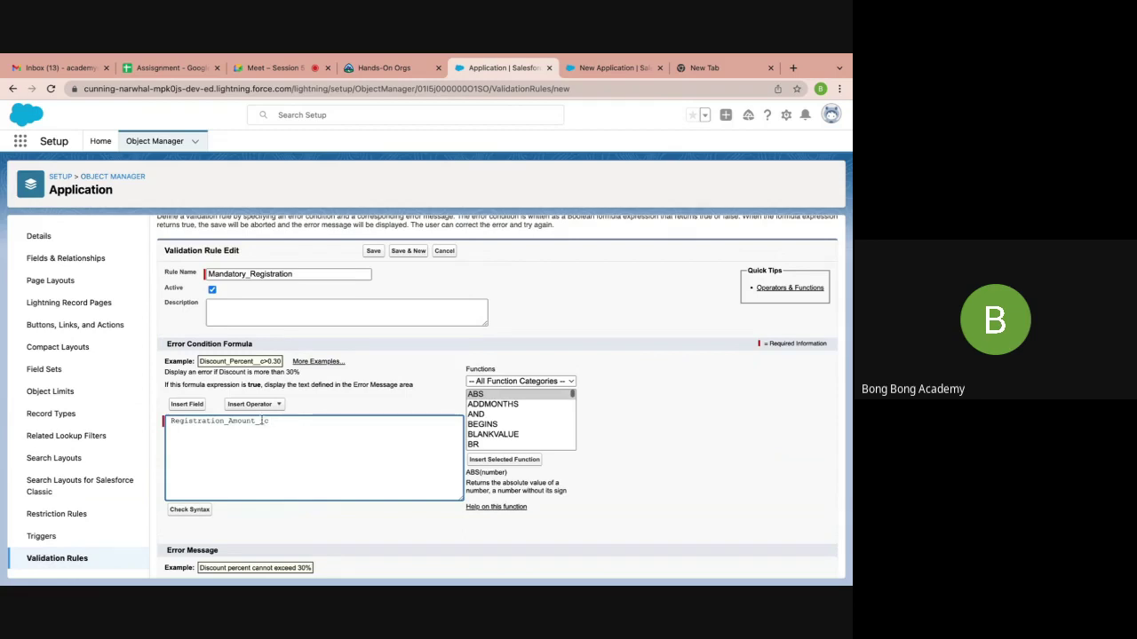
{"action": "left_click", "coordinate": [257, 405]}
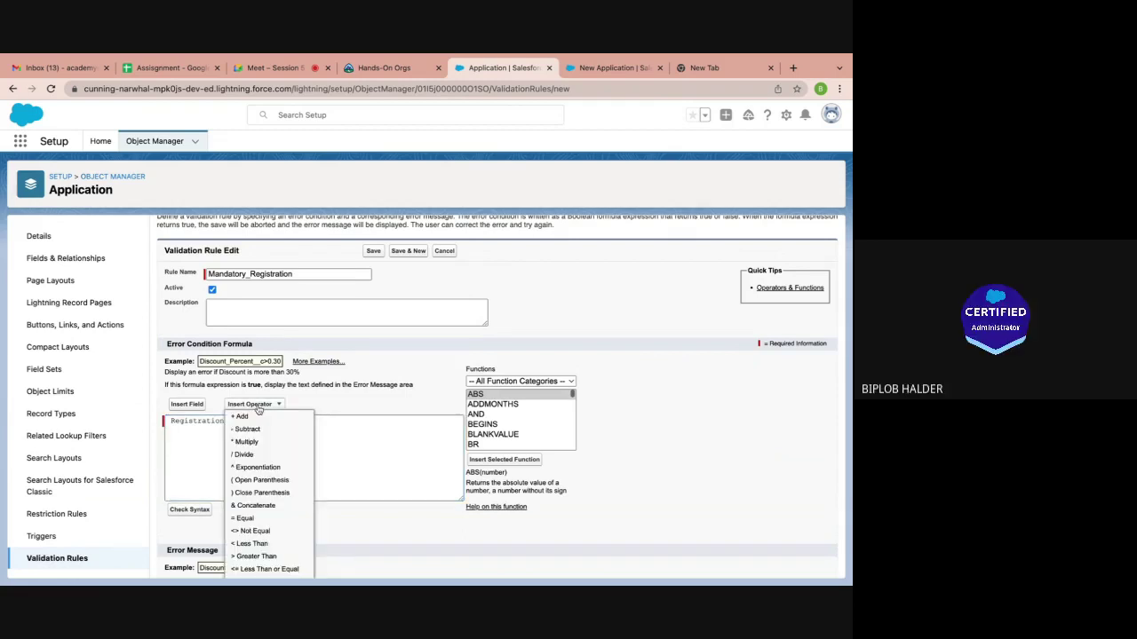
{"action": "left_click", "coordinate": [245, 518]}
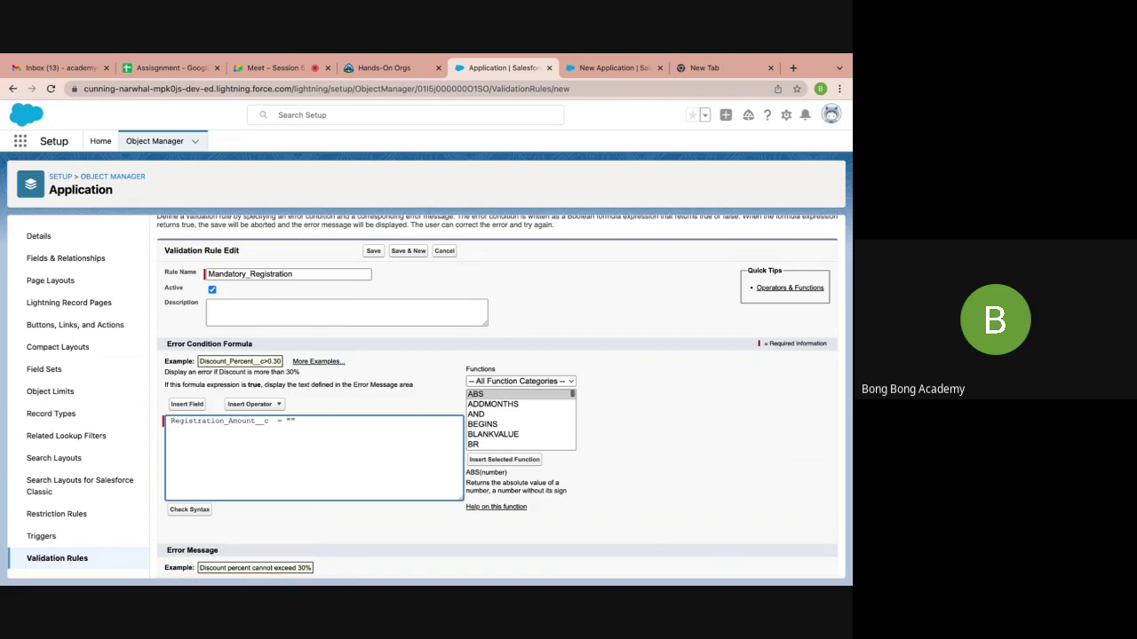
Enter "Registration Amount cannot be blank" as the validation rule's error message
{"action": "scroll", "coordinate": [345, 444], "scroll_direction": "down", "scroll_amount": 1}
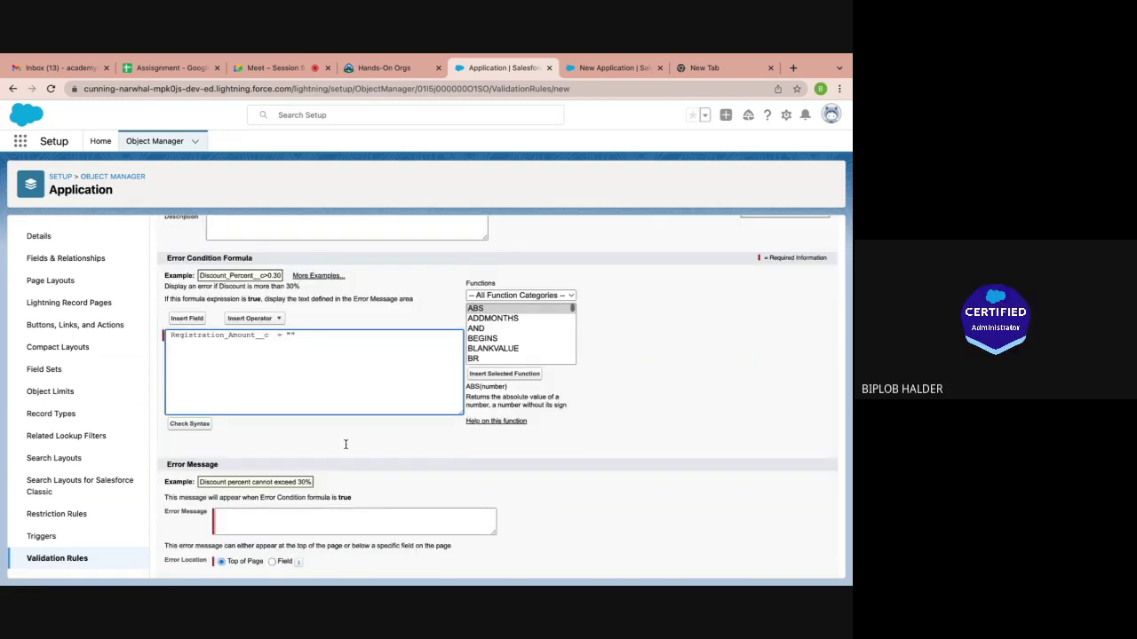
{"action": "scroll", "coordinate": [345, 444], "scroll_direction": "down", "scroll_amount": 1}
{"action": "left_click", "coordinate": [272, 494]}
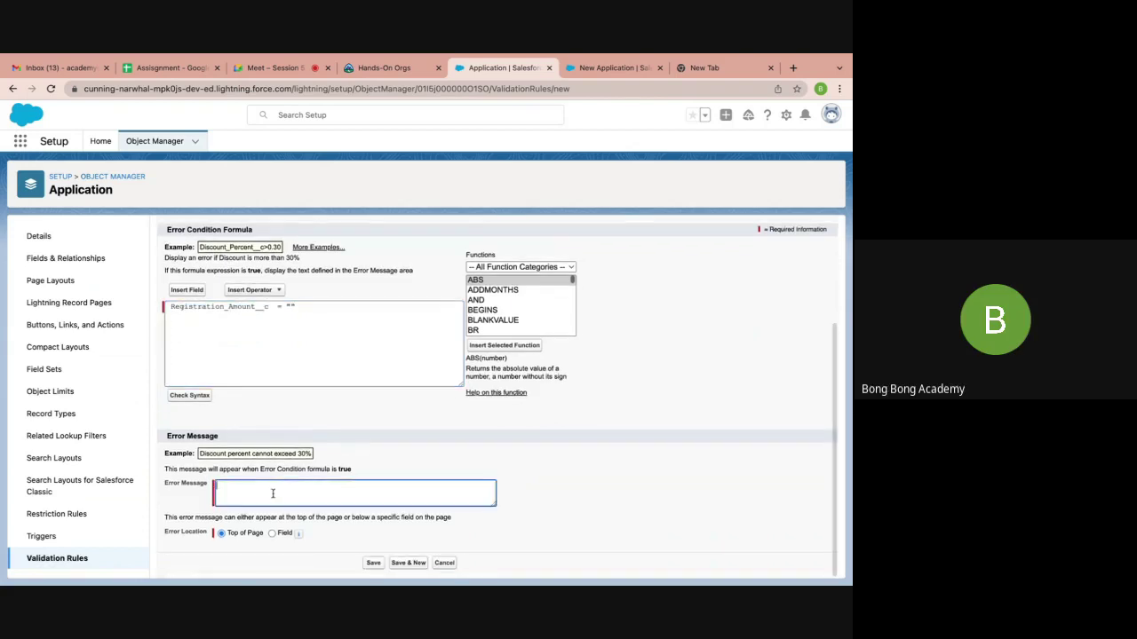
{"action": "type", "text": "R"}
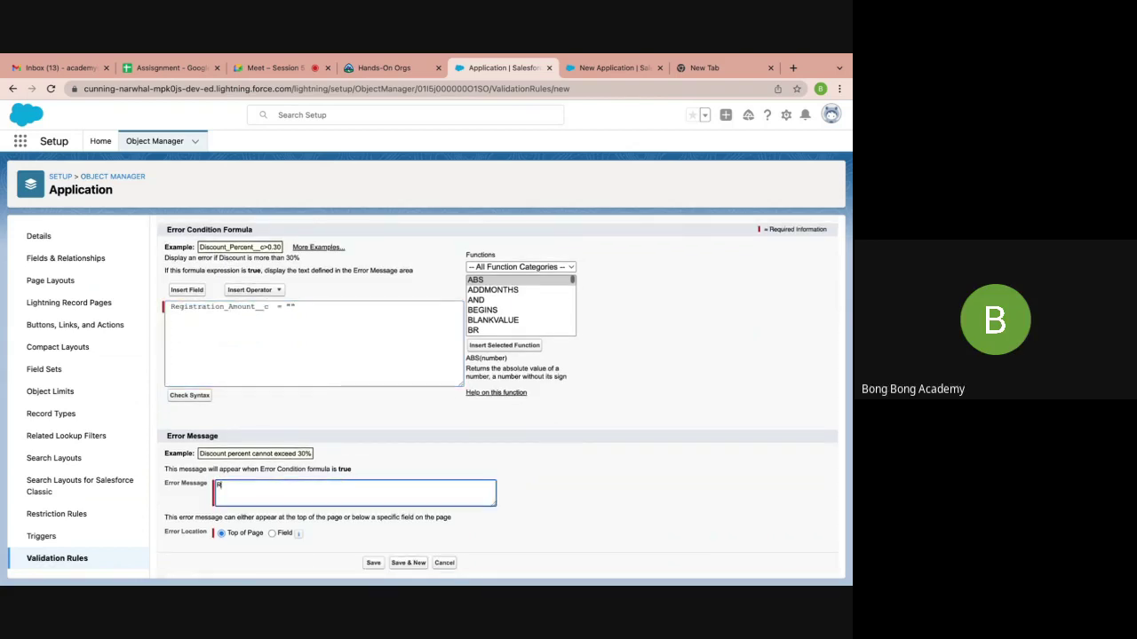
{"action": "type", "text": "egistration Am"}
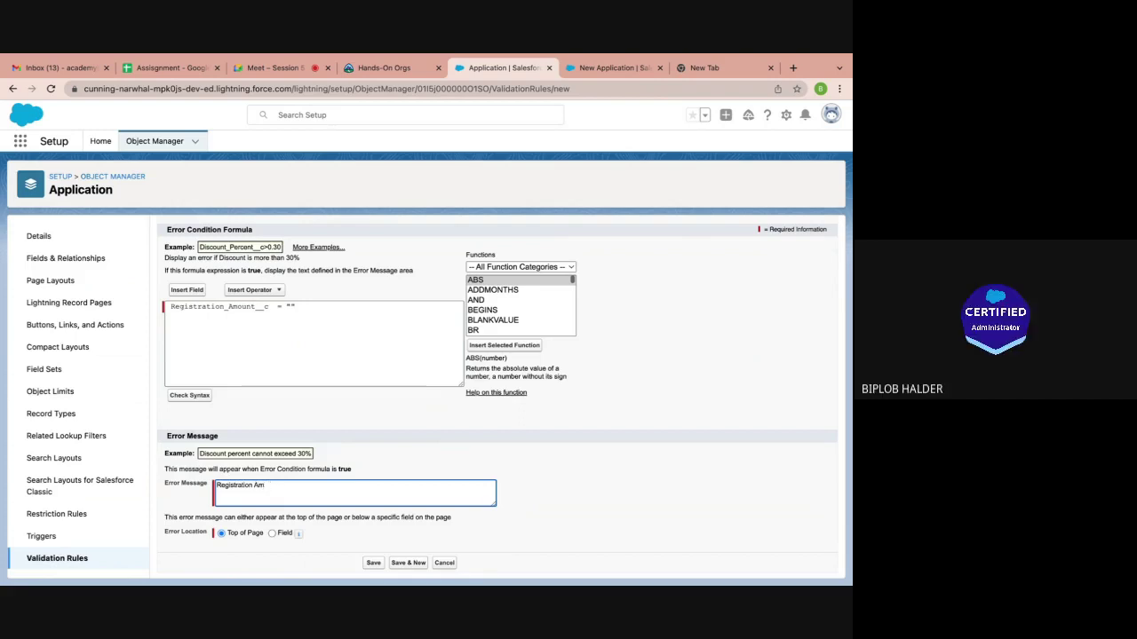
{"action": "type", "text": "ount Chan"}
{"action": "type", "text": "e blan"}
{"action": "type", "text": "k"}
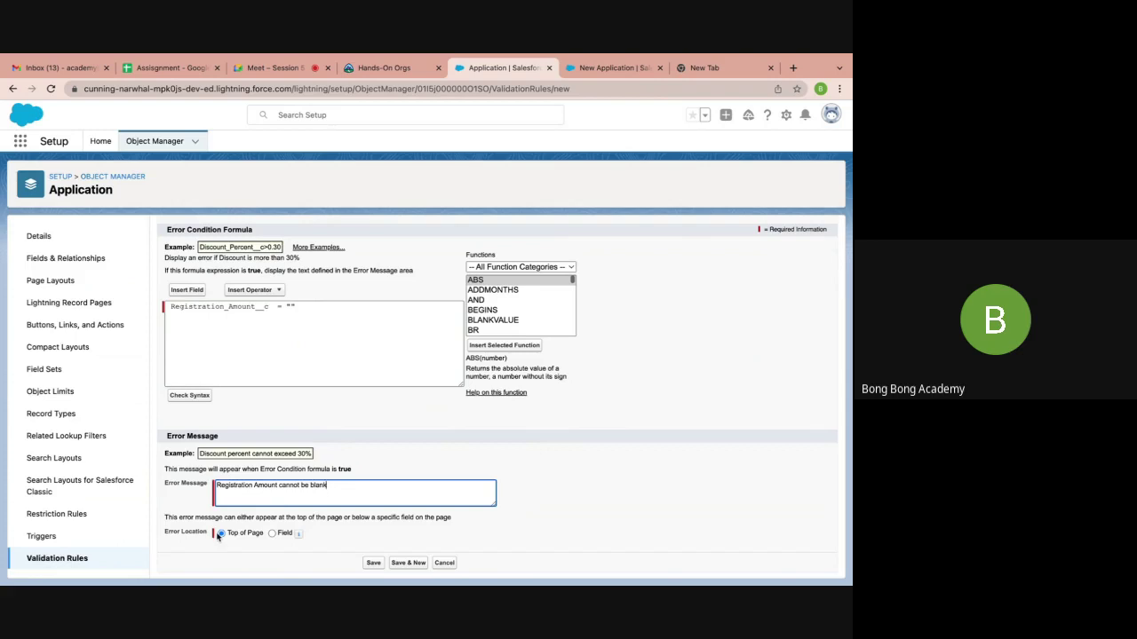
Set the error location to the Registration Amount field and try to save the validation rule
{"action": "left_click", "coordinate": [271, 534]}
{"action": "left_click", "coordinate": [333, 534]}
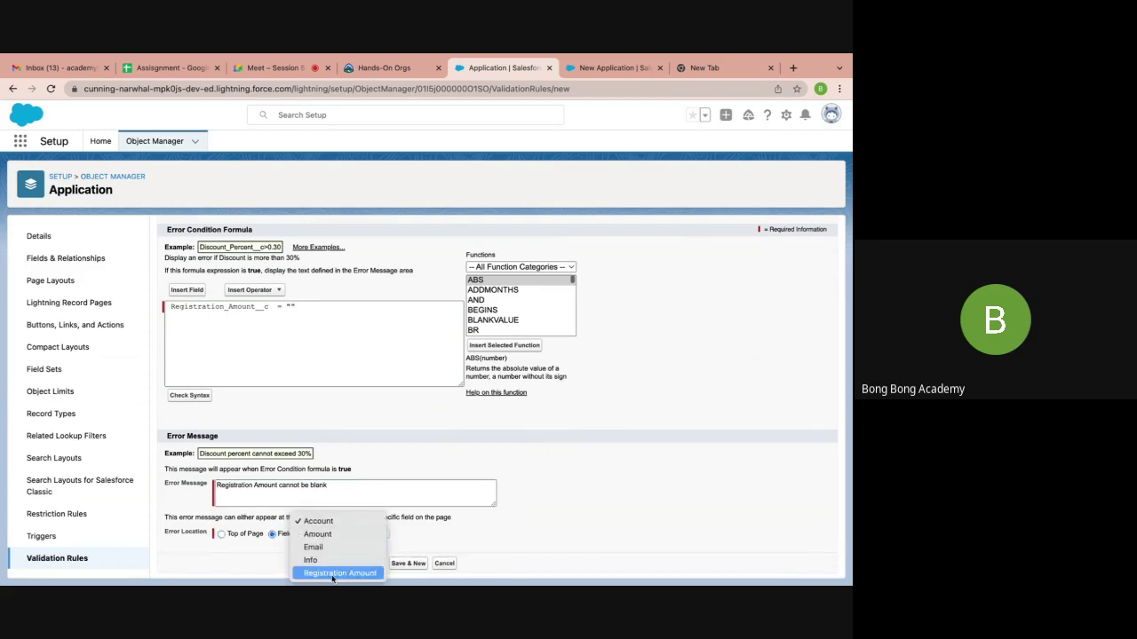
{"action": "left_click", "coordinate": [335, 573]}
{"action": "left_click", "coordinate": [374, 563]}
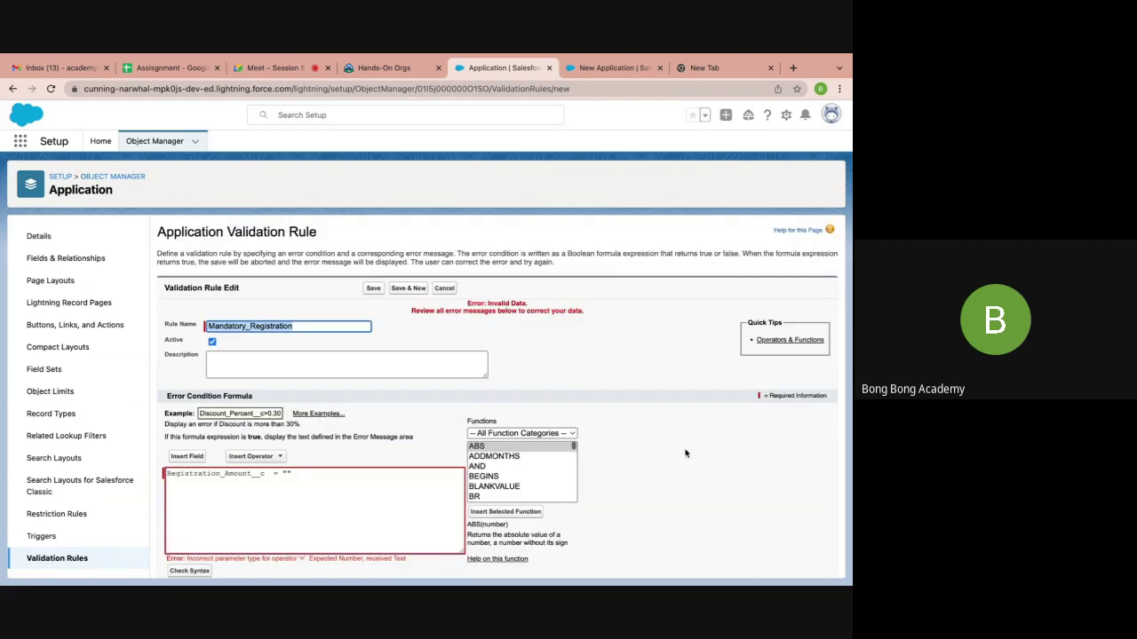
Change the error condition formula to Registration_Amount__c = 0, check its syntax, and save the validation rule
{"action": "scroll", "coordinate": [346, 488], "scroll_direction": "down", "scroll_amount": 3}
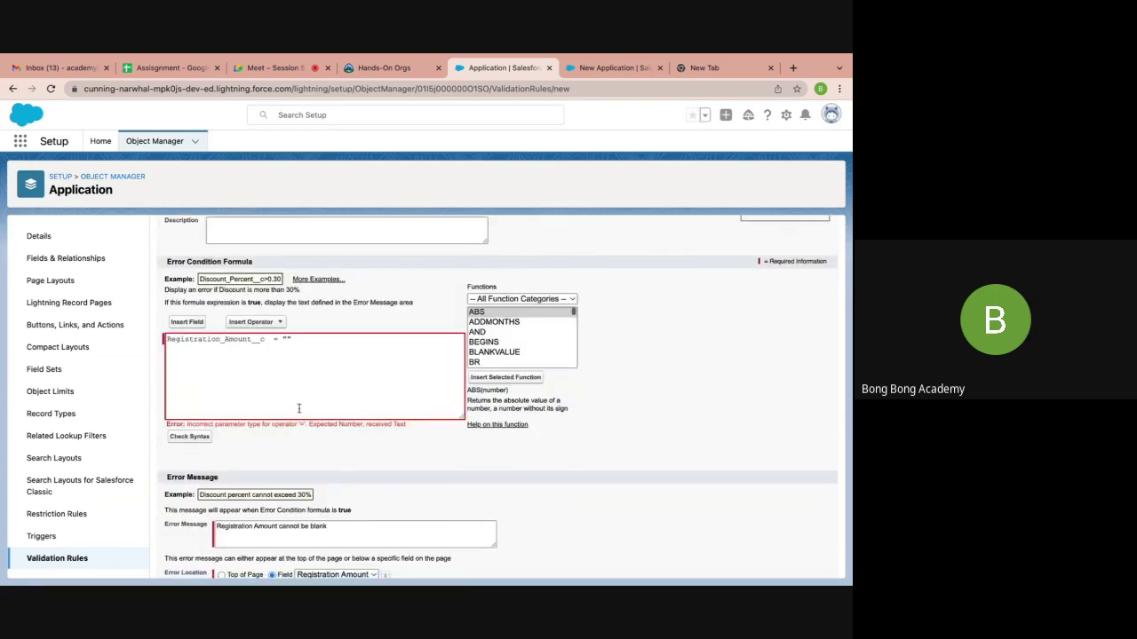
{"action": "left_click", "coordinate": [276, 342]}
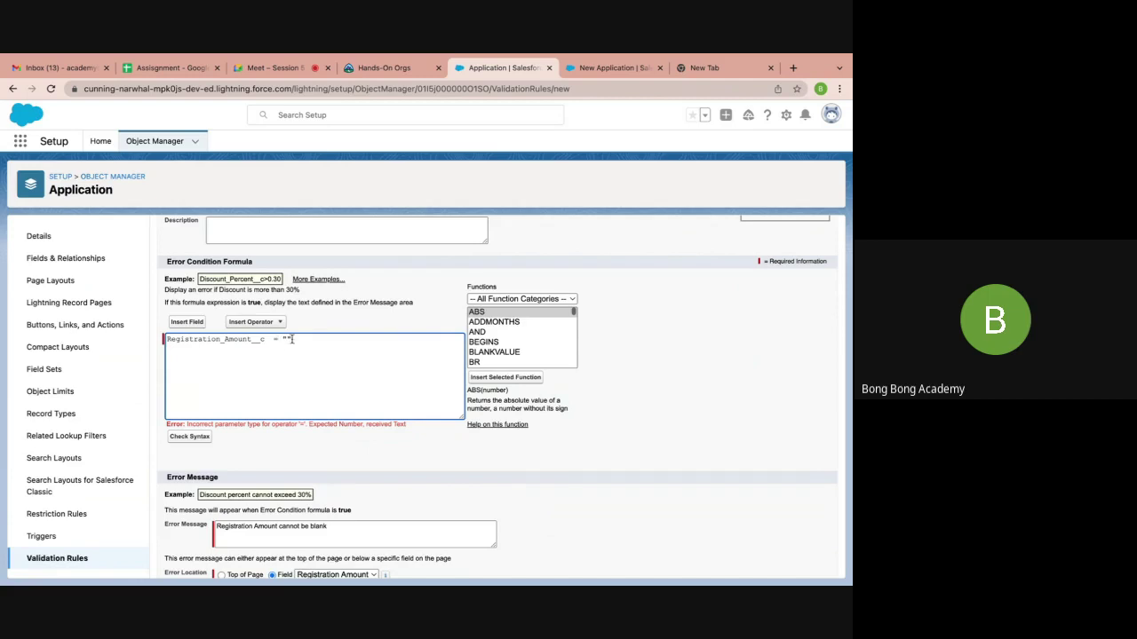
{"action": "key", "text": "BackSpace"}
{"action": "left_click", "coordinate": [189, 436]}
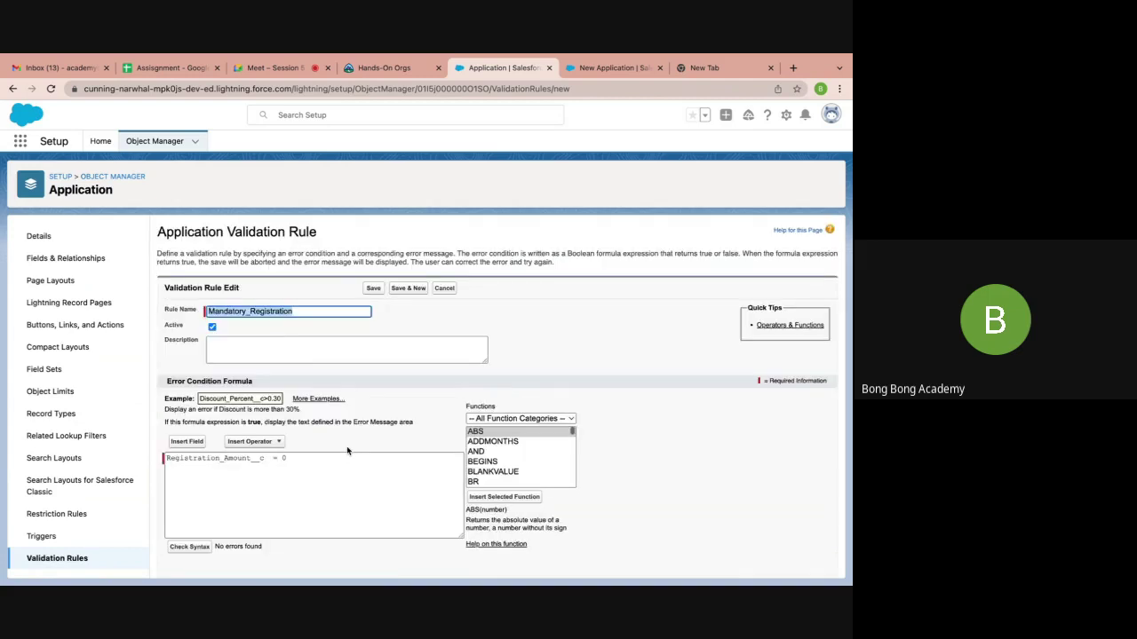
{"action": "scroll", "coordinate": [347, 451], "scroll_direction": "down", "scroll_amount": 4}
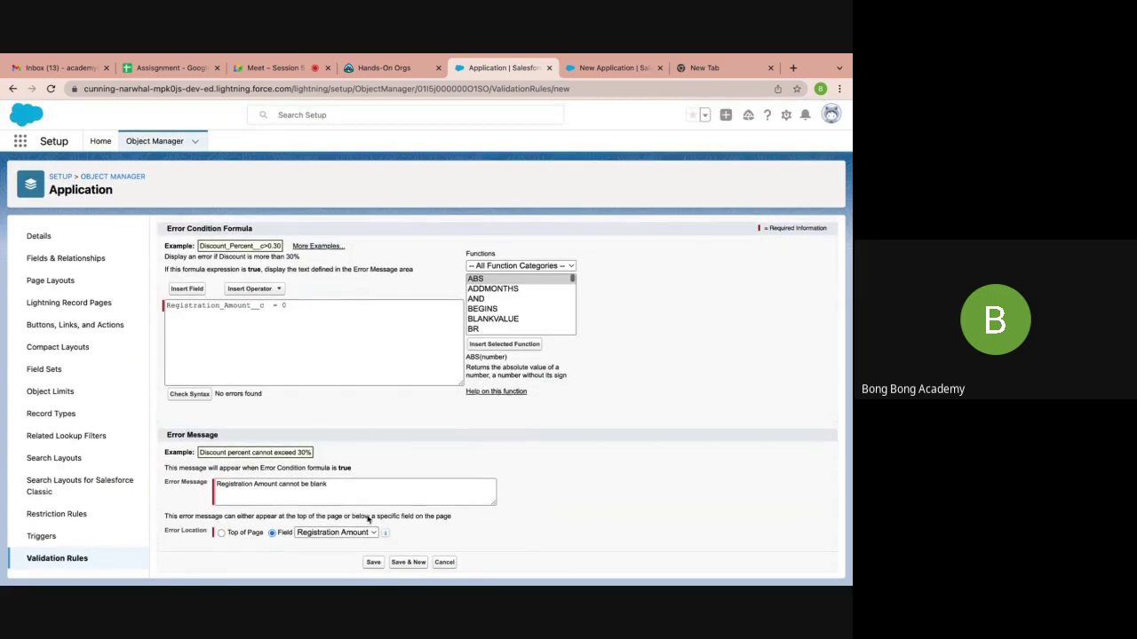
{"action": "left_click", "coordinate": [373, 562]}
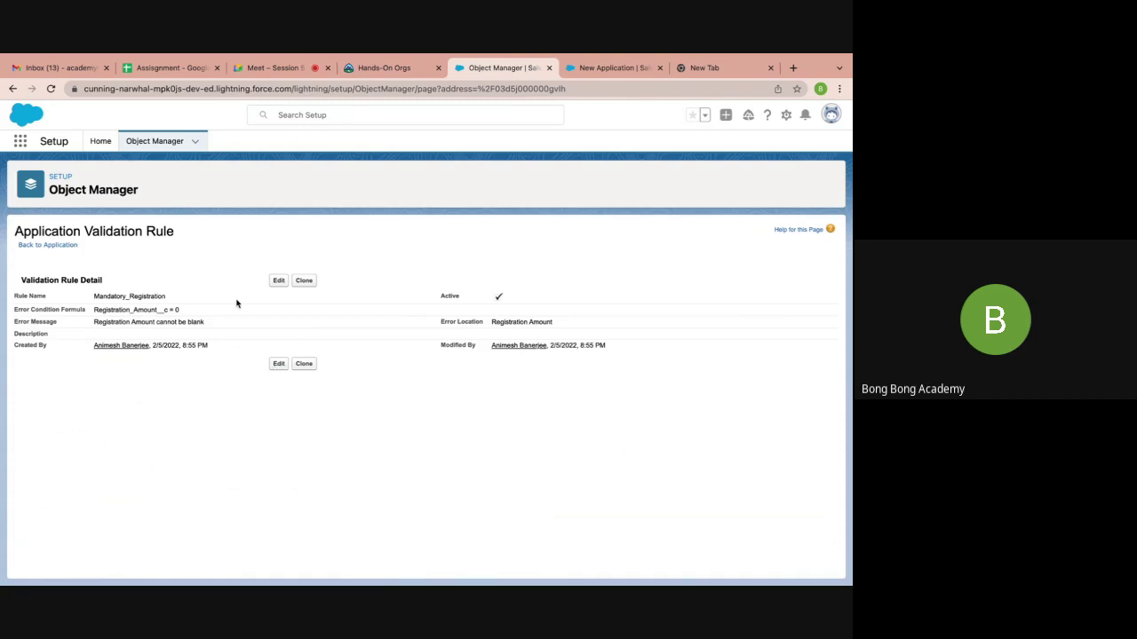
In the New Application browser tab, cancel the open application form and reload the Bong Bong account page
{"action": "left_click", "coordinate": [177, 145]}
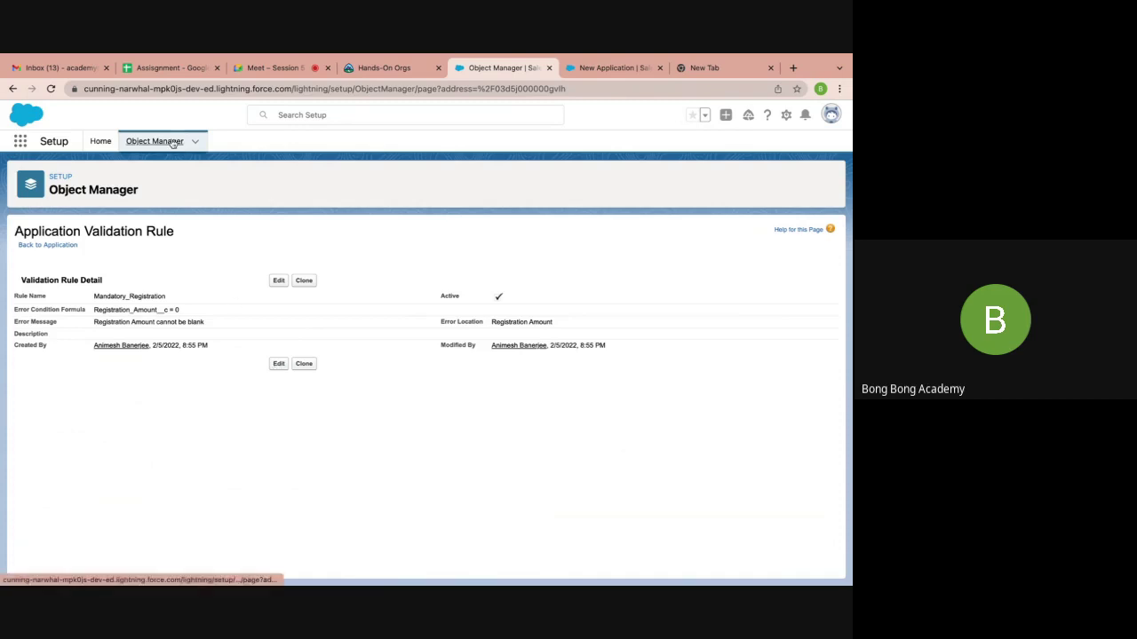
{"action": "left_click", "coordinate": [611, 68]}
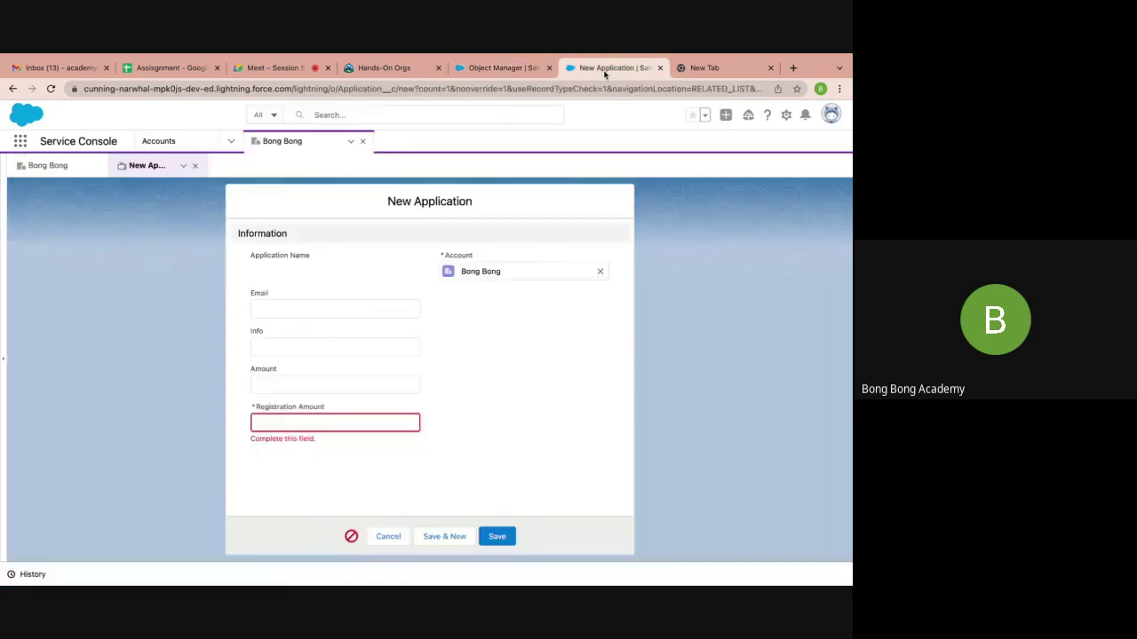
{"action": "left_click", "coordinate": [51, 89]}
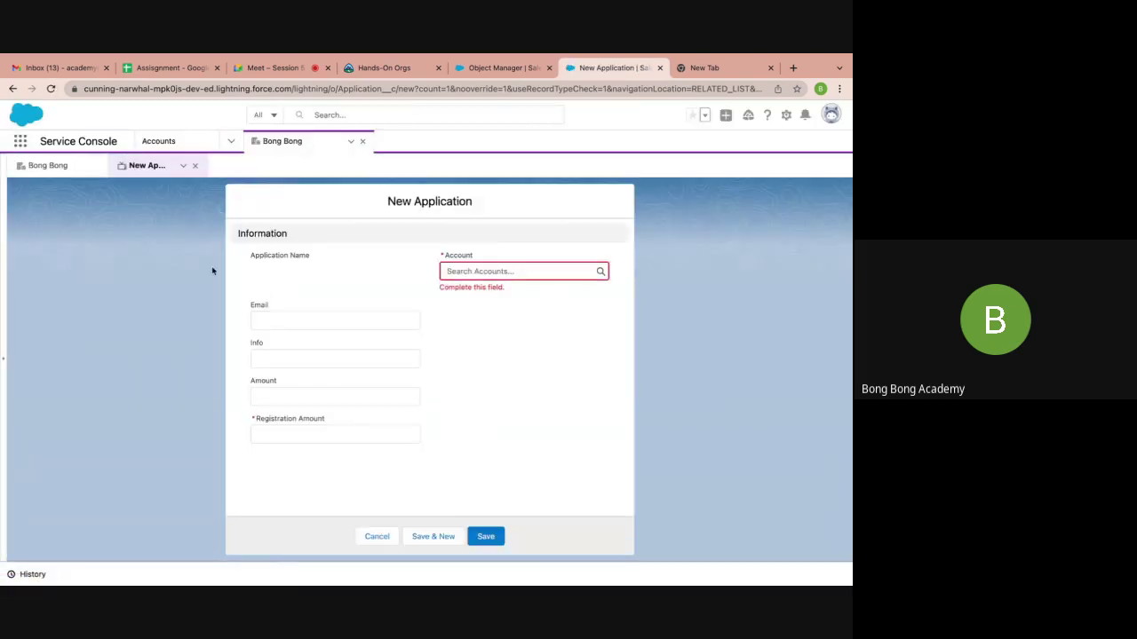
{"action": "left_click", "coordinate": [376, 536]}
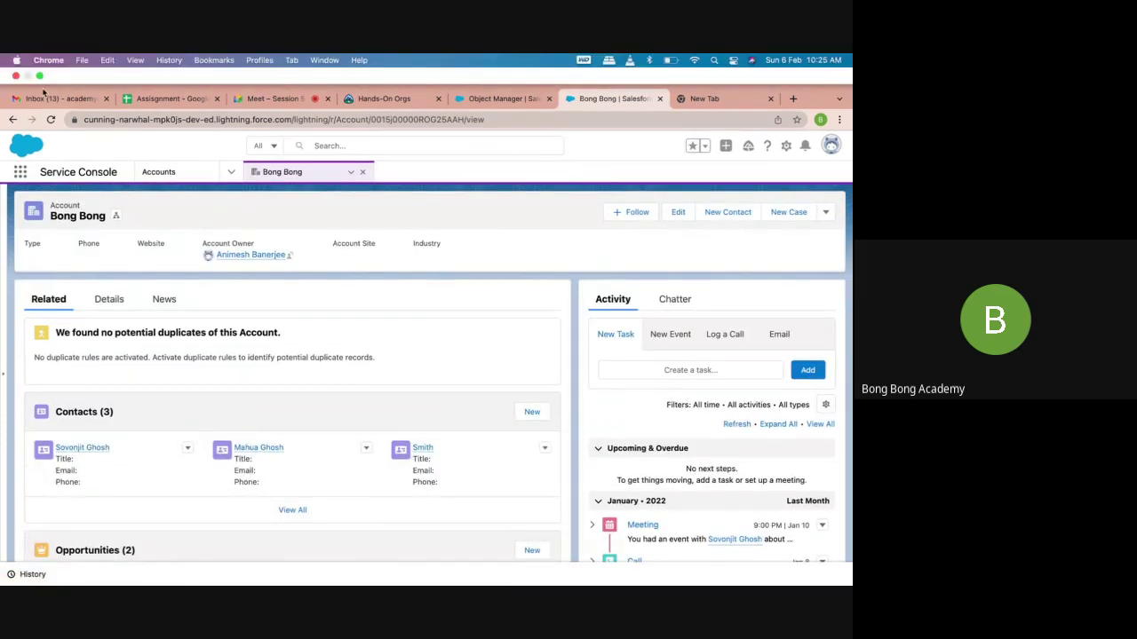
{"action": "left_click", "coordinate": [52, 120]}
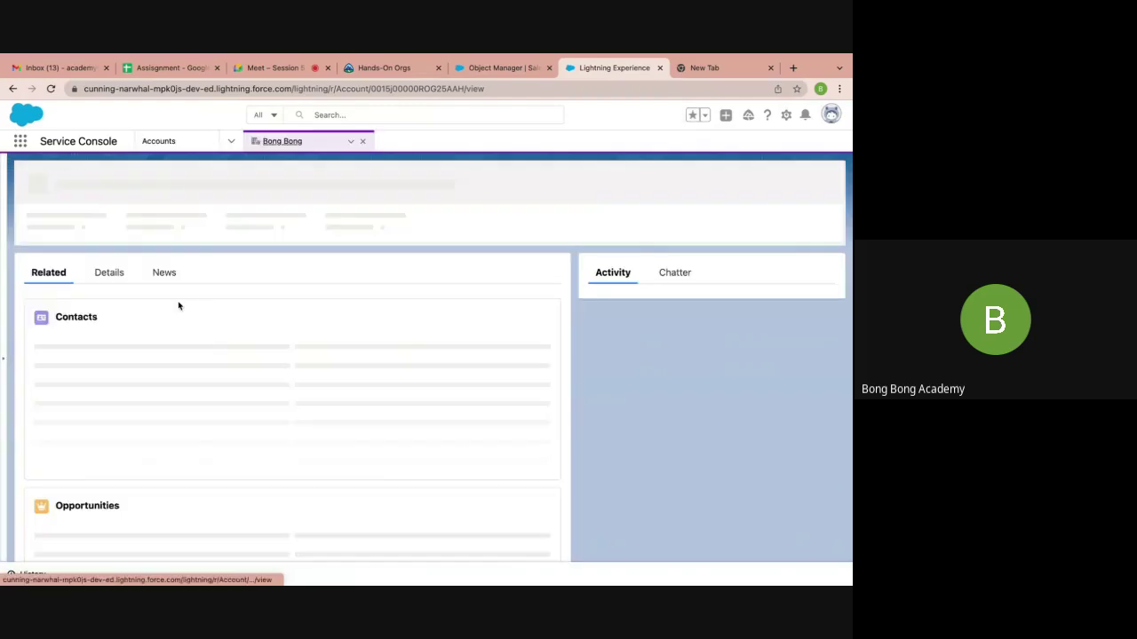
Create a new application from the Bong Bong account's Applications list and save it with Registration Amount left empty
{"action": "scroll", "coordinate": [177, 305], "scroll_direction": "down", "scroll_amount": 10}
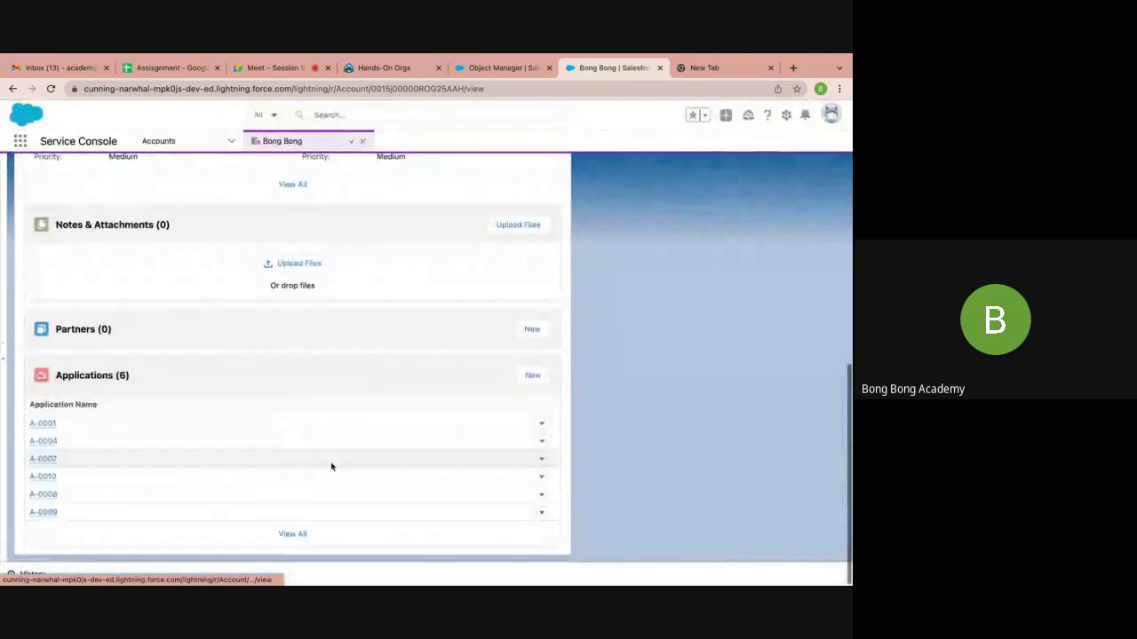
{"action": "left_click", "coordinate": [533, 377]}
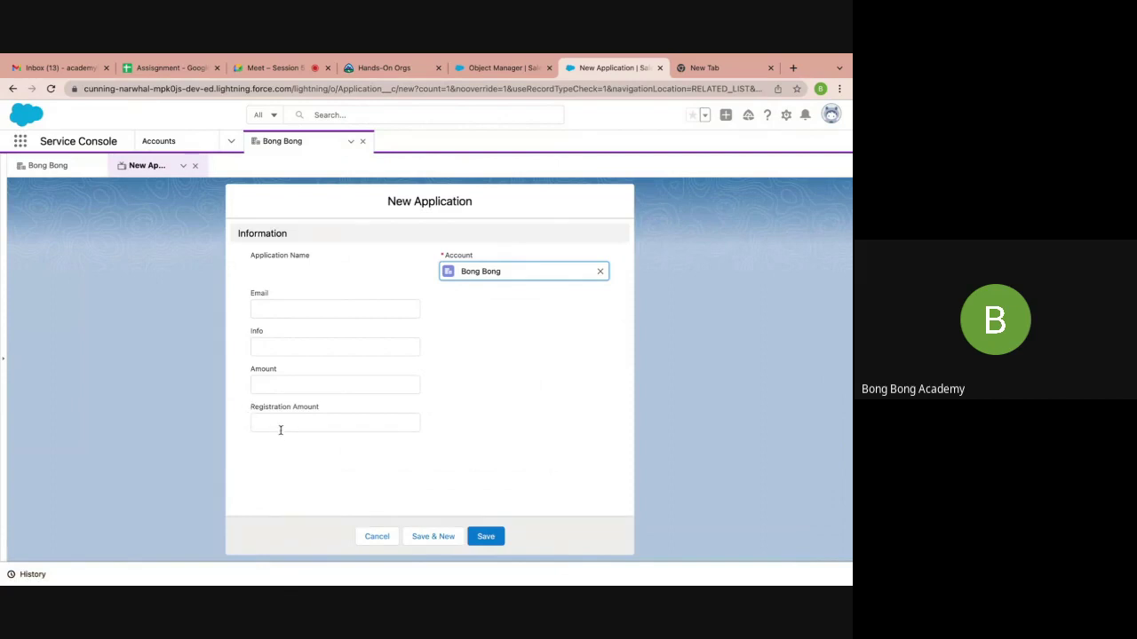
{"action": "left_click", "coordinate": [485, 537]}
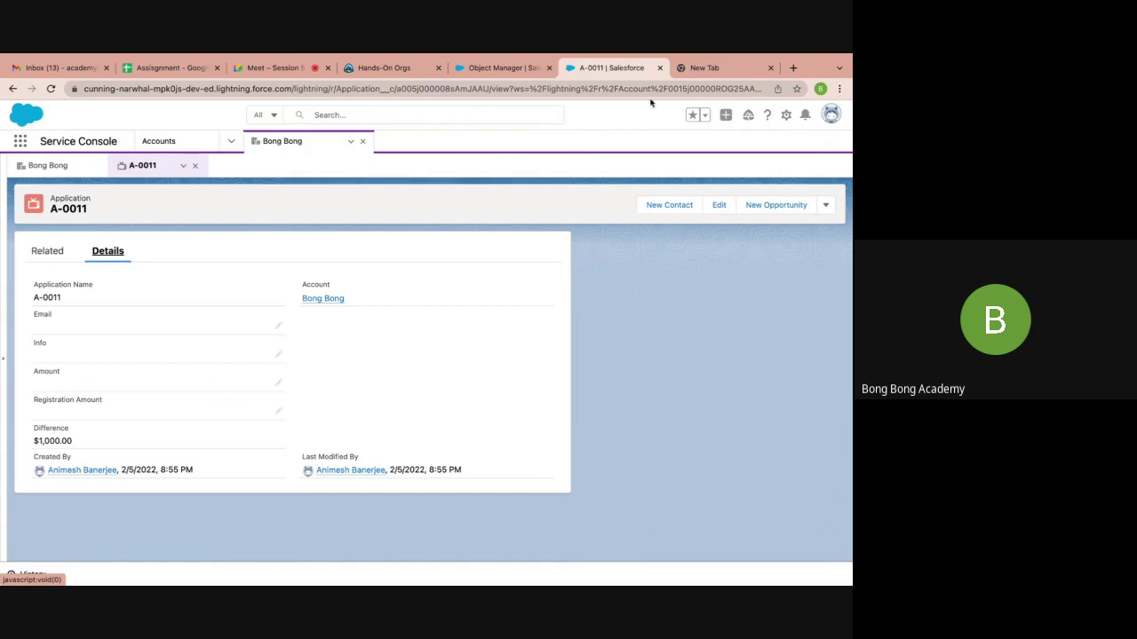
In the Object Manager browser tab, find the Application object and open its Mandatory_Registration validation rule for editing
{"action": "left_click", "coordinate": [494, 67]}
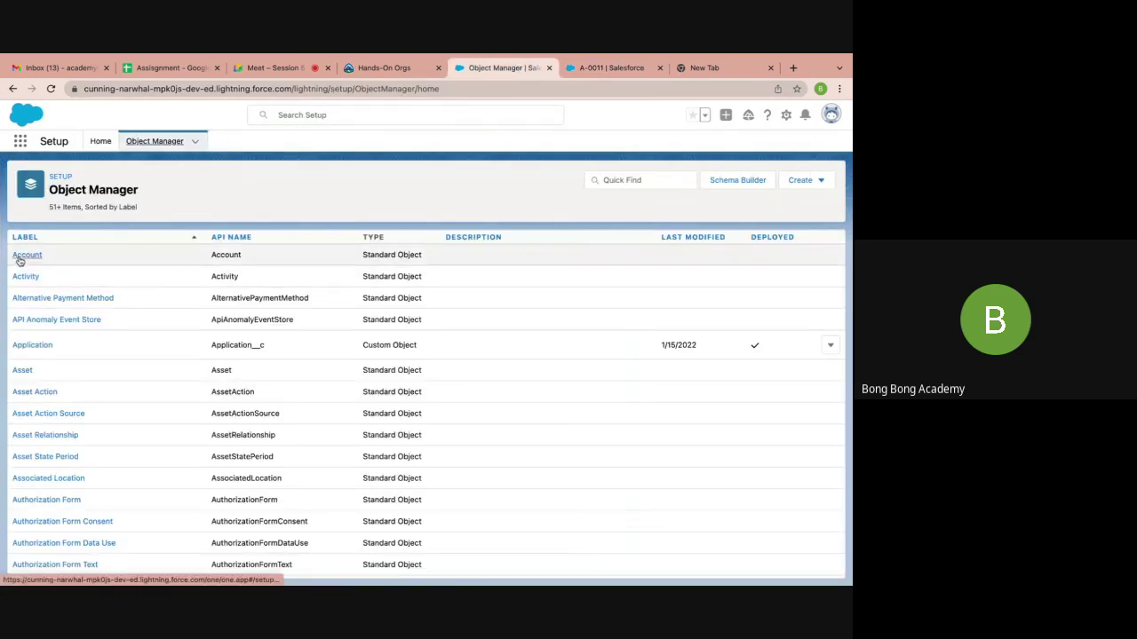
{"action": "left_click", "coordinate": [622, 180]}
{"action": "type", "text": "a"}
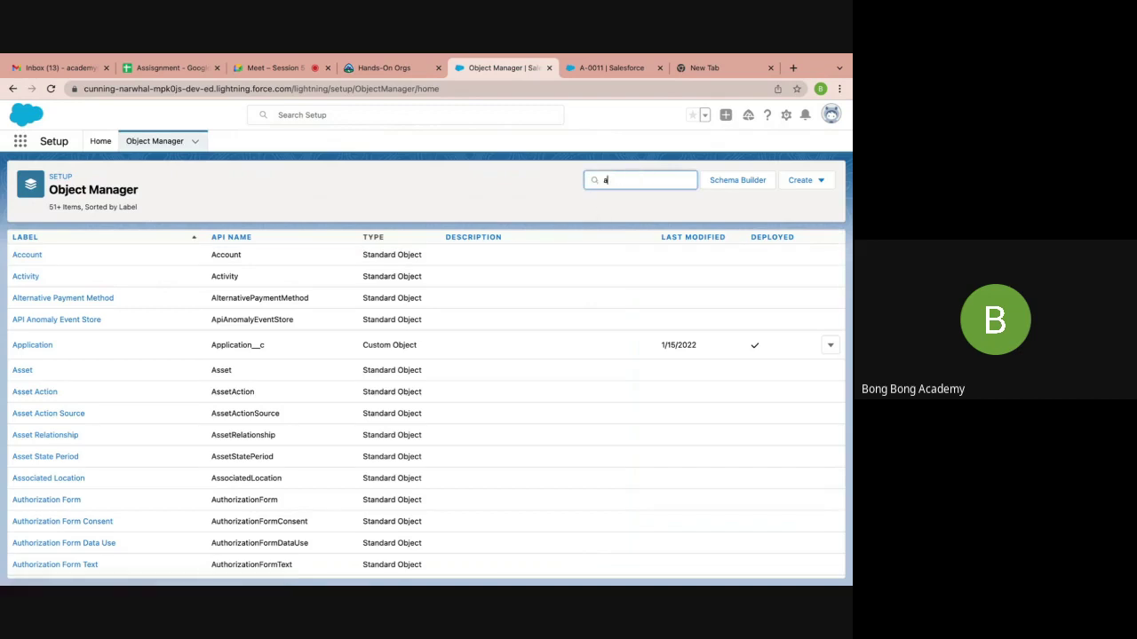
{"action": "type", "text": "pplication"}
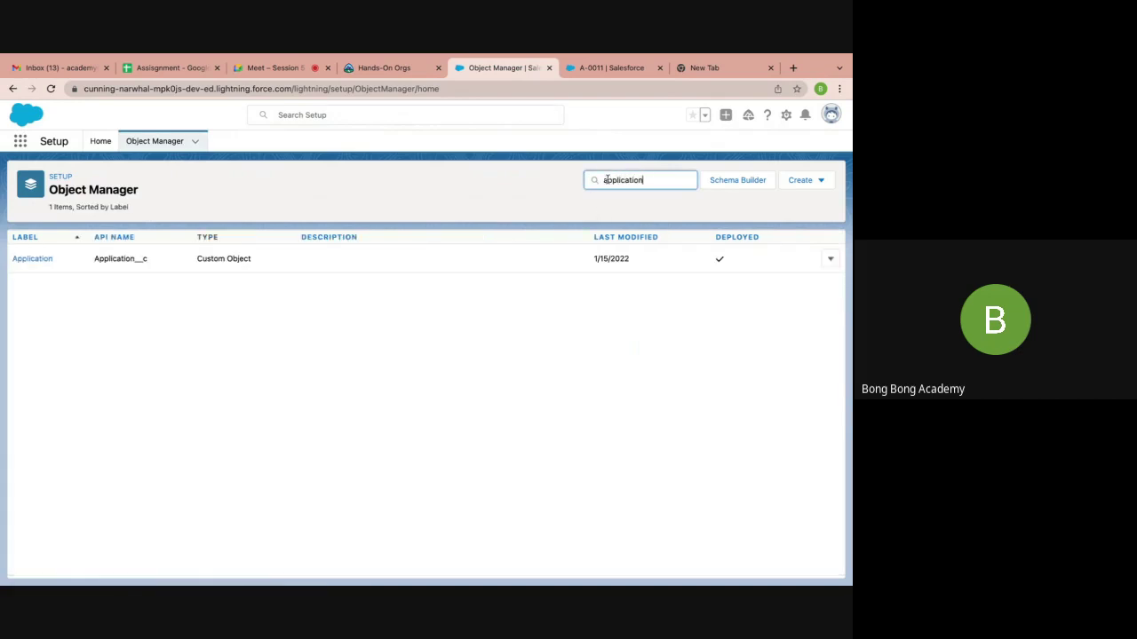
{"action": "left_click", "coordinate": [36, 260]}
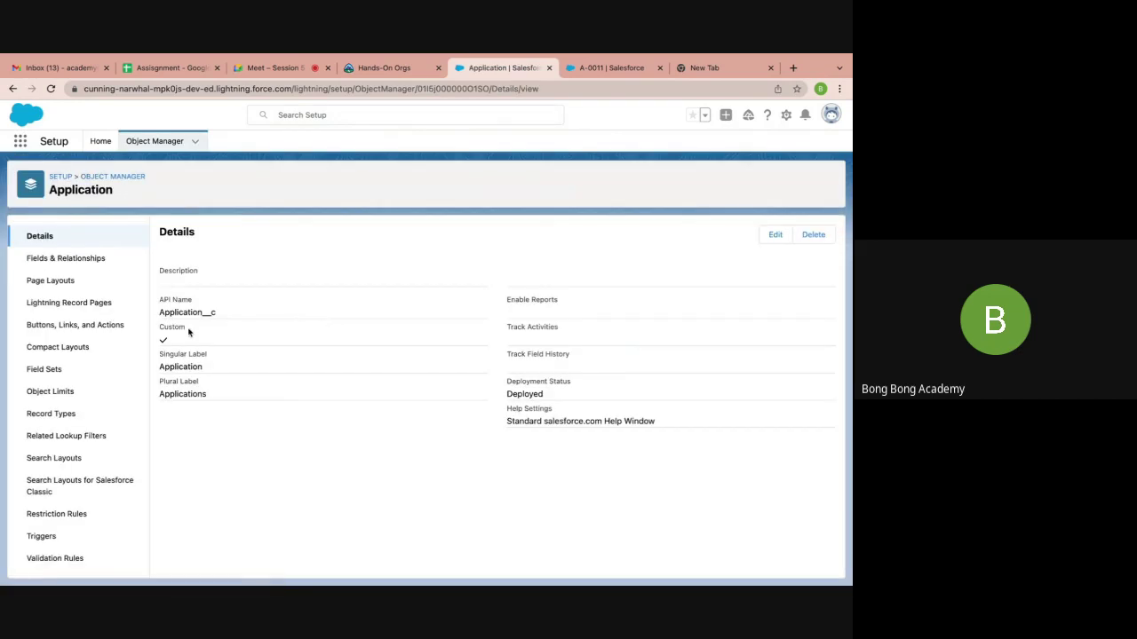
{"action": "left_click", "coordinate": [62, 560]}
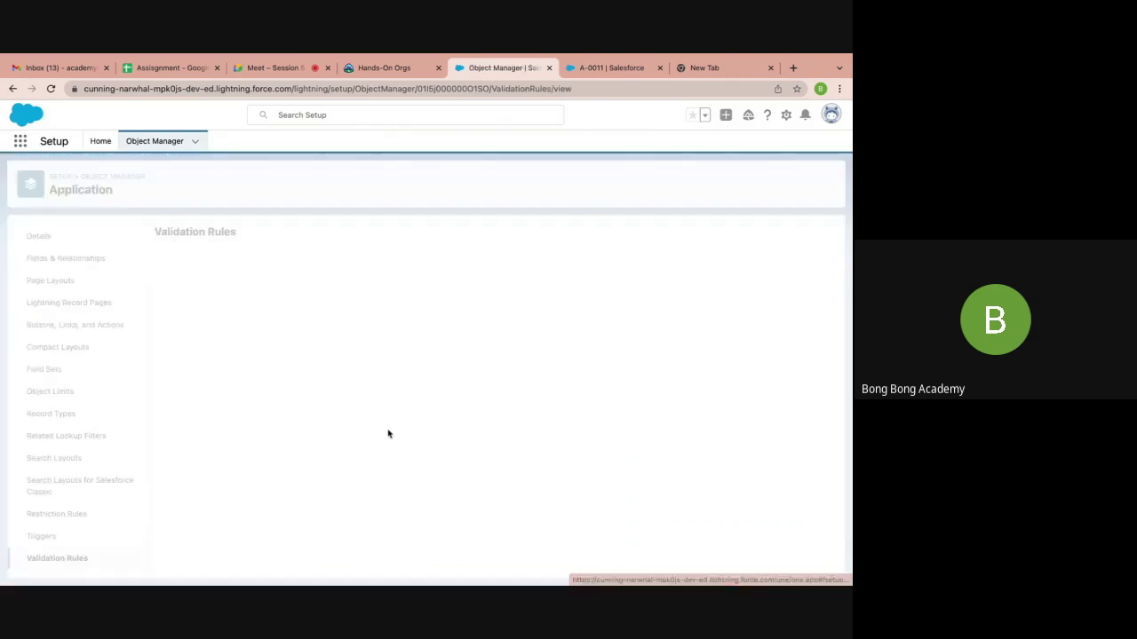
{"action": "left_click", "coordinate": [191, 286]}
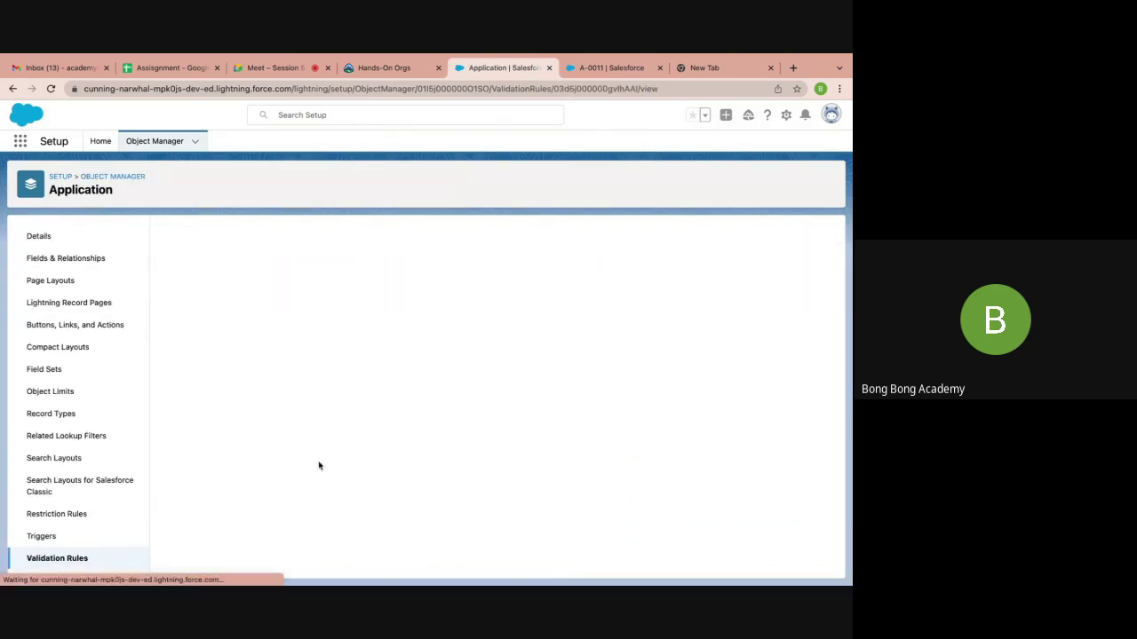
{"action": "left_click", "coordinate": [380, 287]}
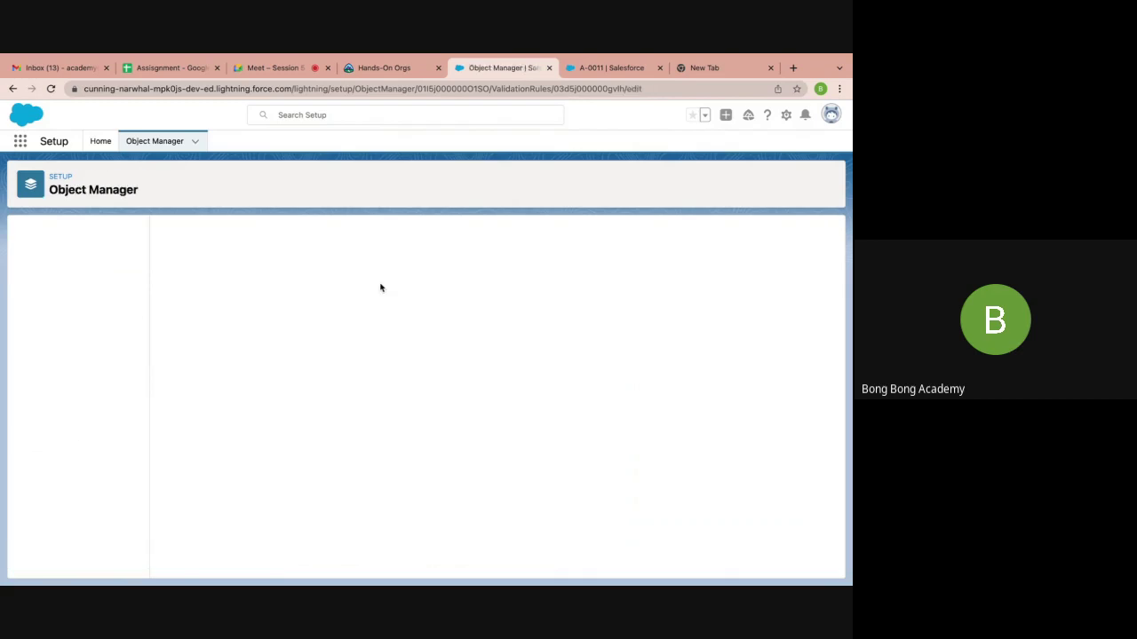
Remove the = 0 comparison from the error condition formula and insert the ISBLANK function after Registration_Amount__c
{"action": "scroll", "coordinate": [298, 460], "scroll_direction": "down", "scroll_amount": 2}
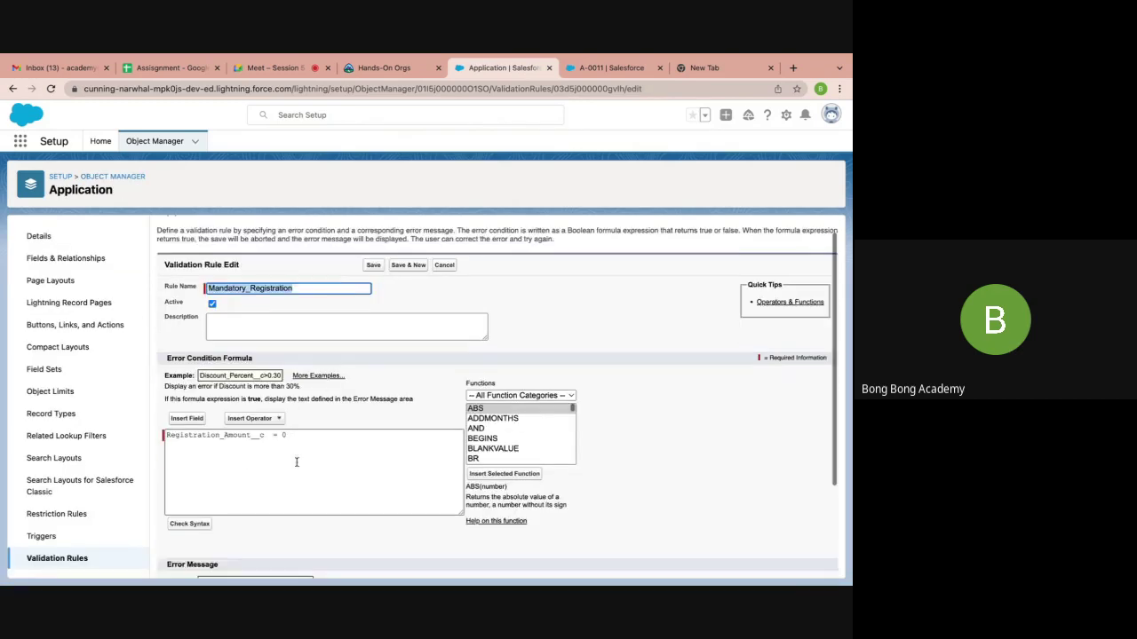
{"action": "left_click", "coordinate": [291, 406]}
{"action": "key", "text": "BackSpace"}
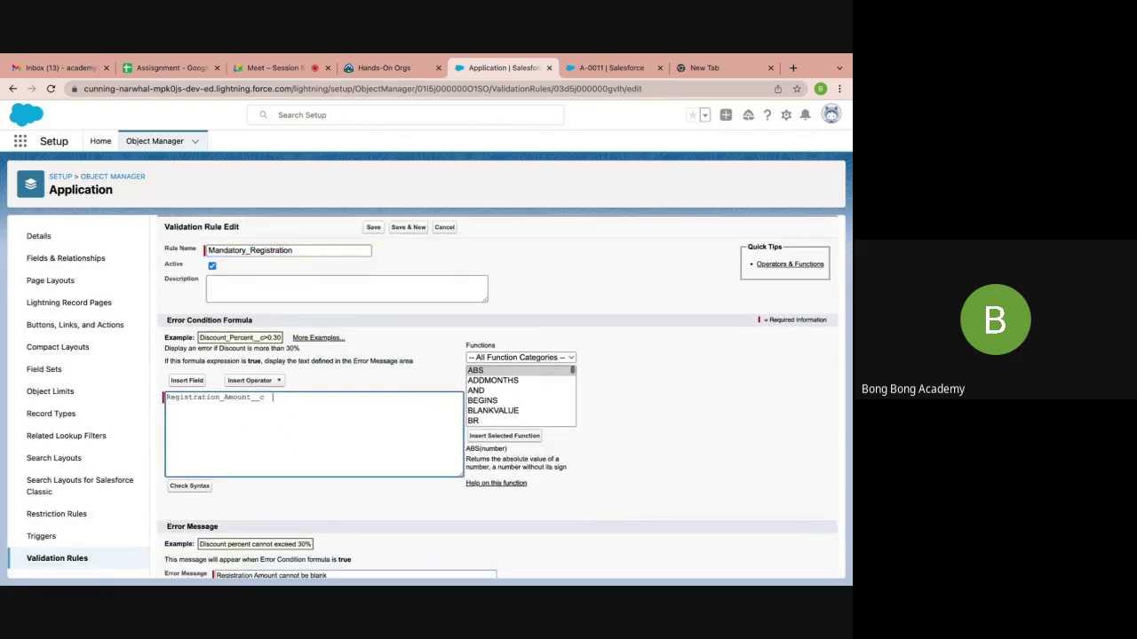
{"action": "scroll", "coordinate": [496, 400], "scroll_direction": "down", "scroll_amount": 1}
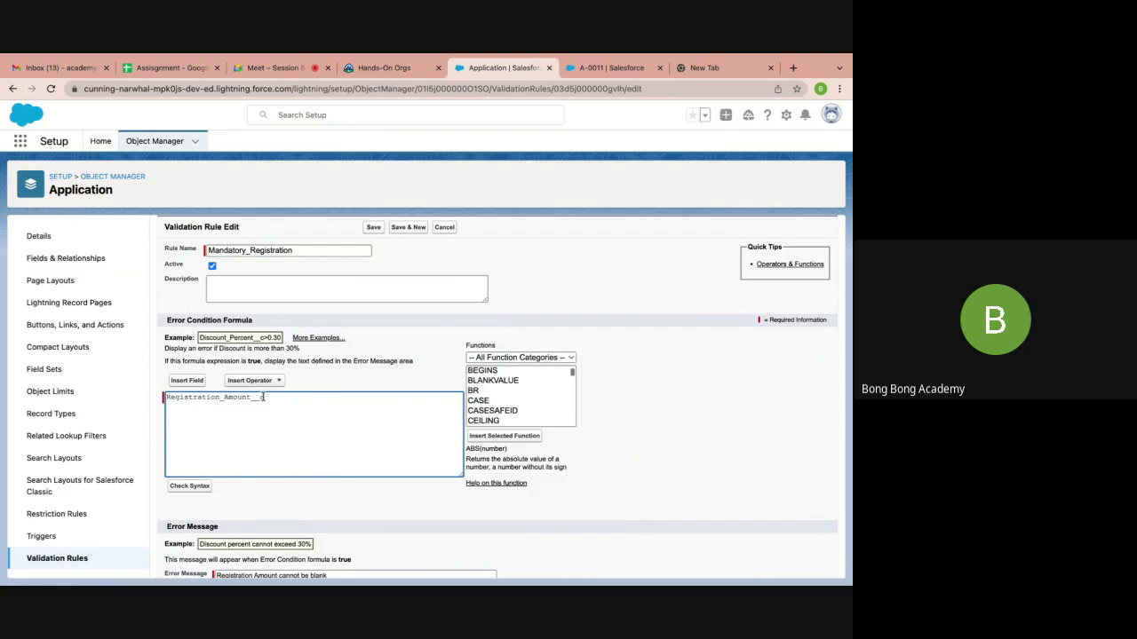
{"action": "left_click", "coordinate": [486, 381]}
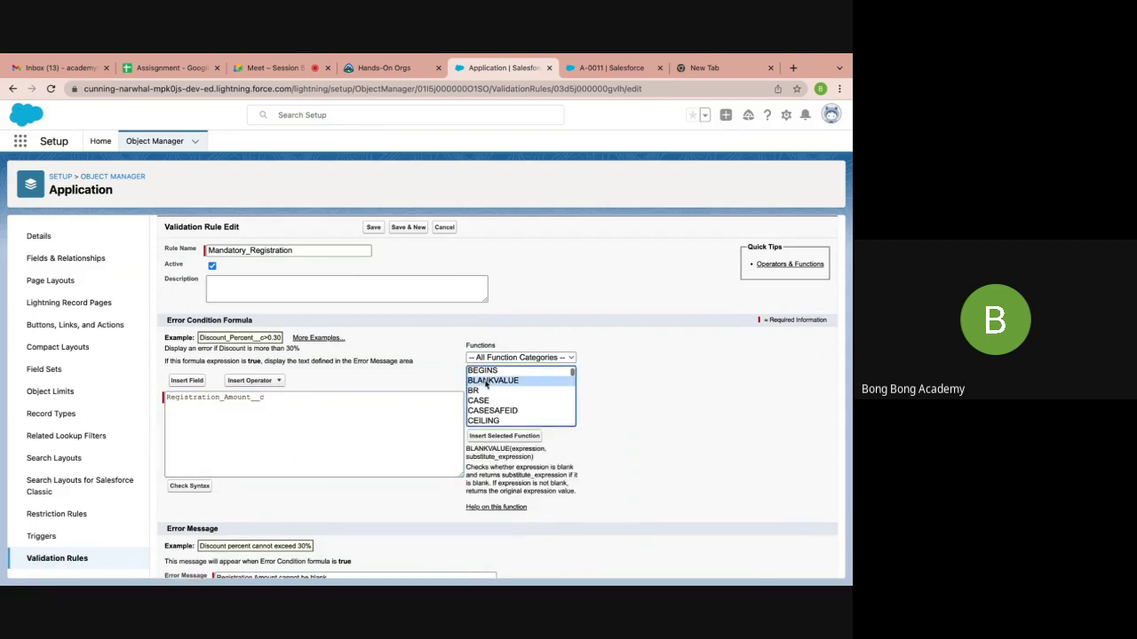
{"action": "scroll", "coordinate": [487, 387], "scroll_direction": "down", "scroll_amount": 3}
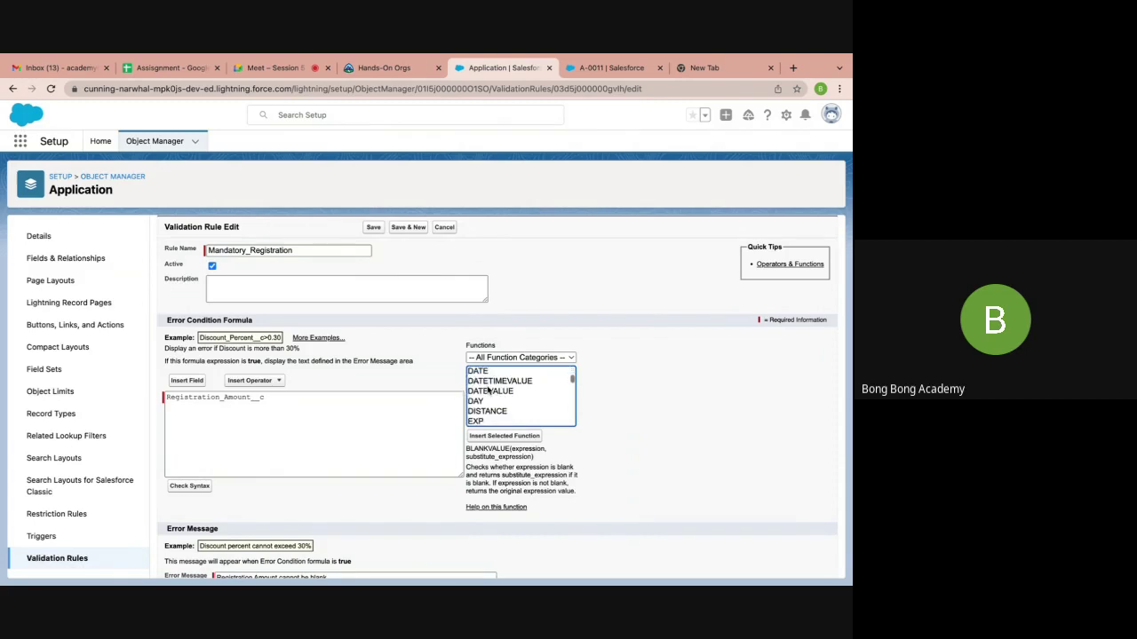
{"action": "scroll", "coordinate": [487, 390], "scroll_direction": "down", "scroll_amount": 3}
{"action": "left_click", "coordinate": [492, 415]}
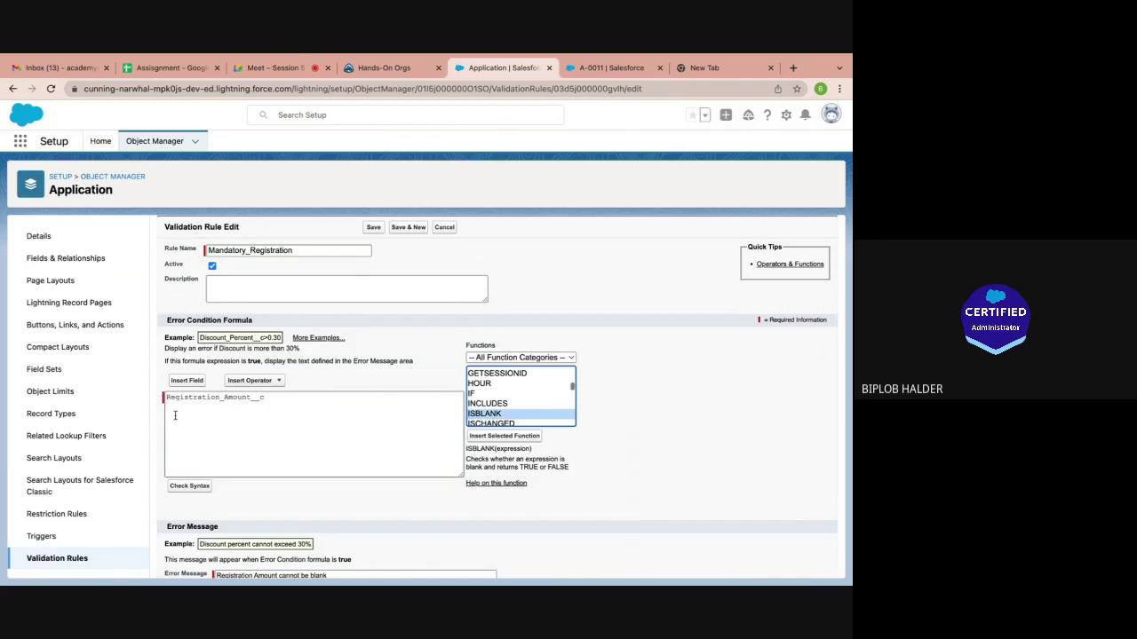
{"action": "double_click", "coordinate": [494, 415]}
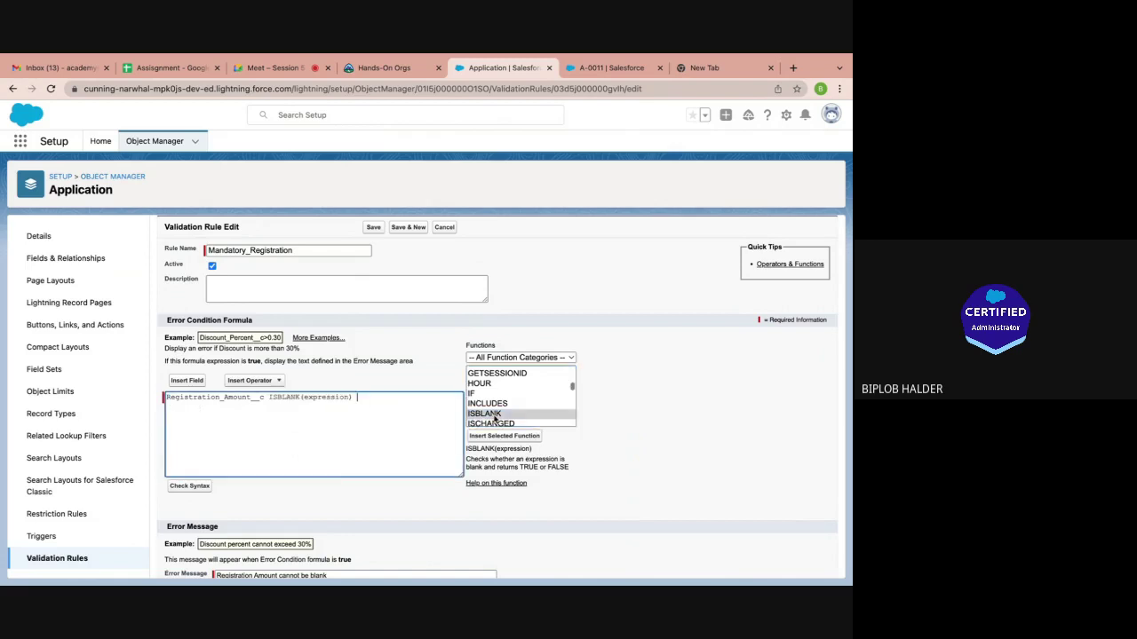
Move Registration_Amount__c into the function's argument so the formula reads ISBLANK(Registration_Amount__c), and save the validation rule
{"action": "double_click", "coordinate": [225, 397]}
{"action": "key", "text": "ctrl+x"}
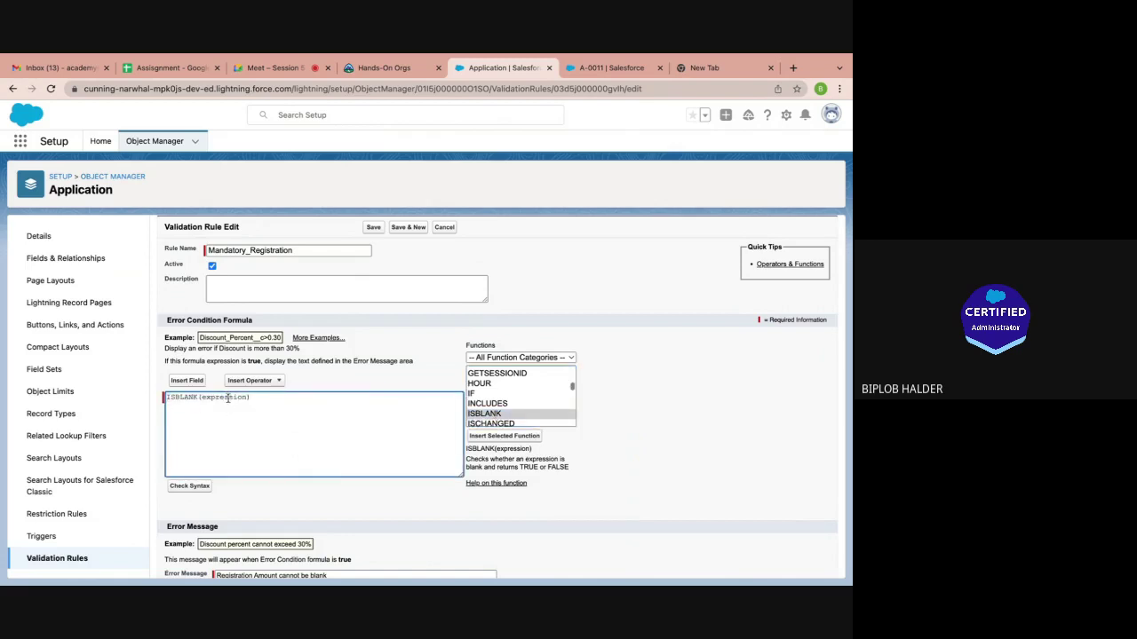
{"action": "double_click", "coordinate": [227, 397]}
{"action": "key", "text": "ctrl+v"}
{"action": "scroll", "coordinate": [270, 444], "scroll_direction": "down", "scroll_amount": 2}
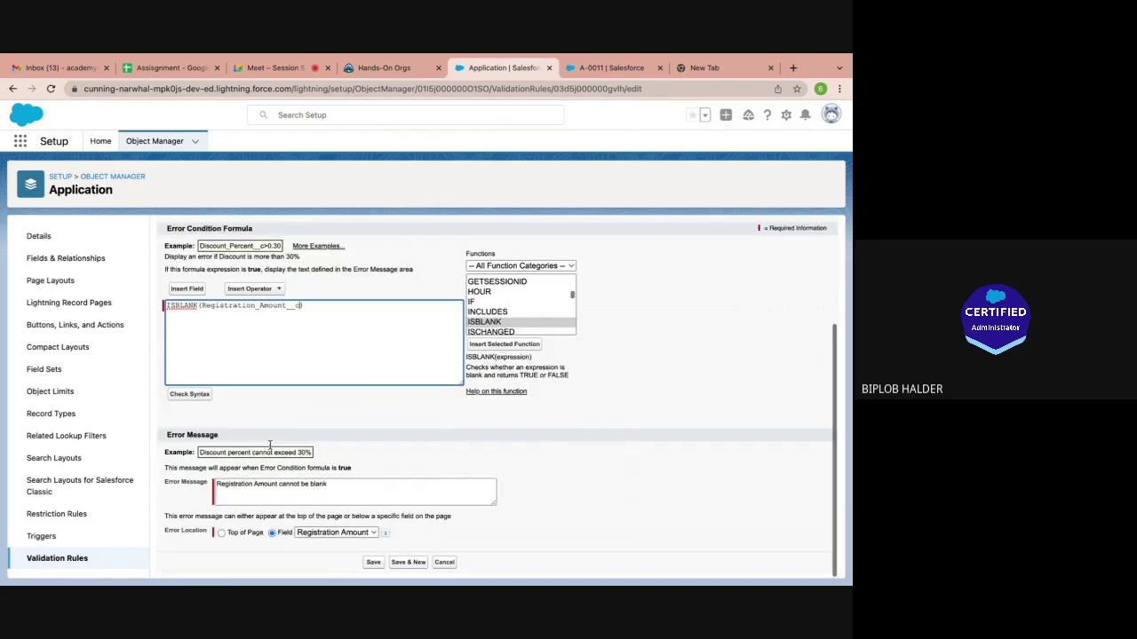
{"action": "left_click", "coordinate": [373, 563]}
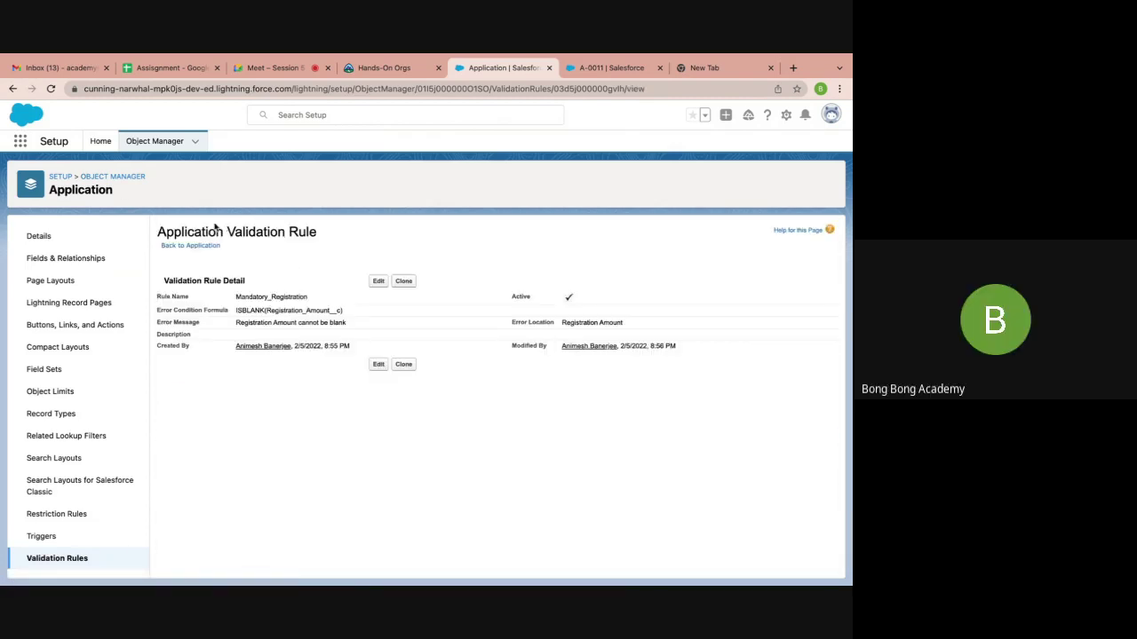
In the A-0011 browser tab, reload, return to the Bong Bong account, and try to save a new application with Registration Amount empty
{"action": "left_click", "coordinate": [600, 75]}
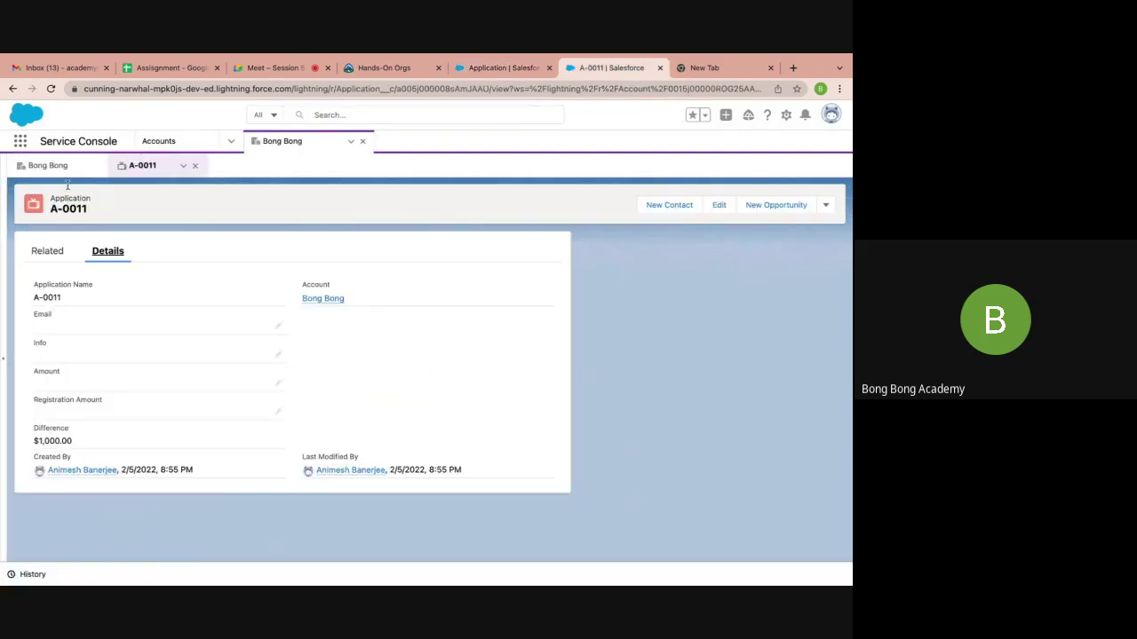
{"action": "left_click", "coordinate": [51, 88]}
{"action": "left_click", "coordinate": [324, 302]}
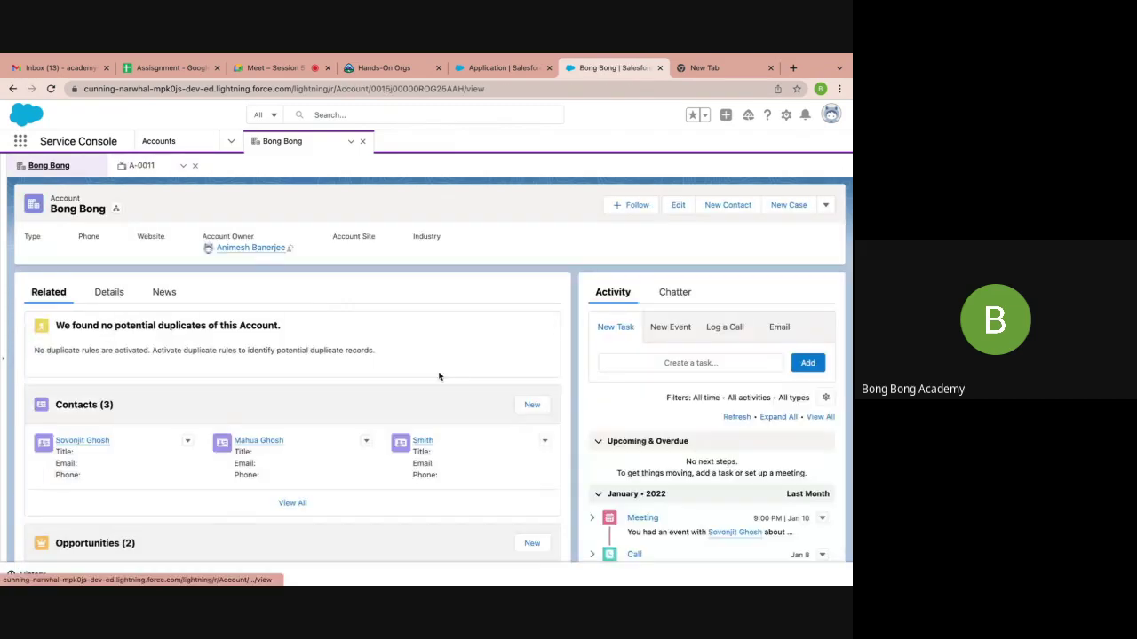
{"action": "scroll", "coordinate": [438, 376], "scroll_direction": "down", "scroll_amount": 10}
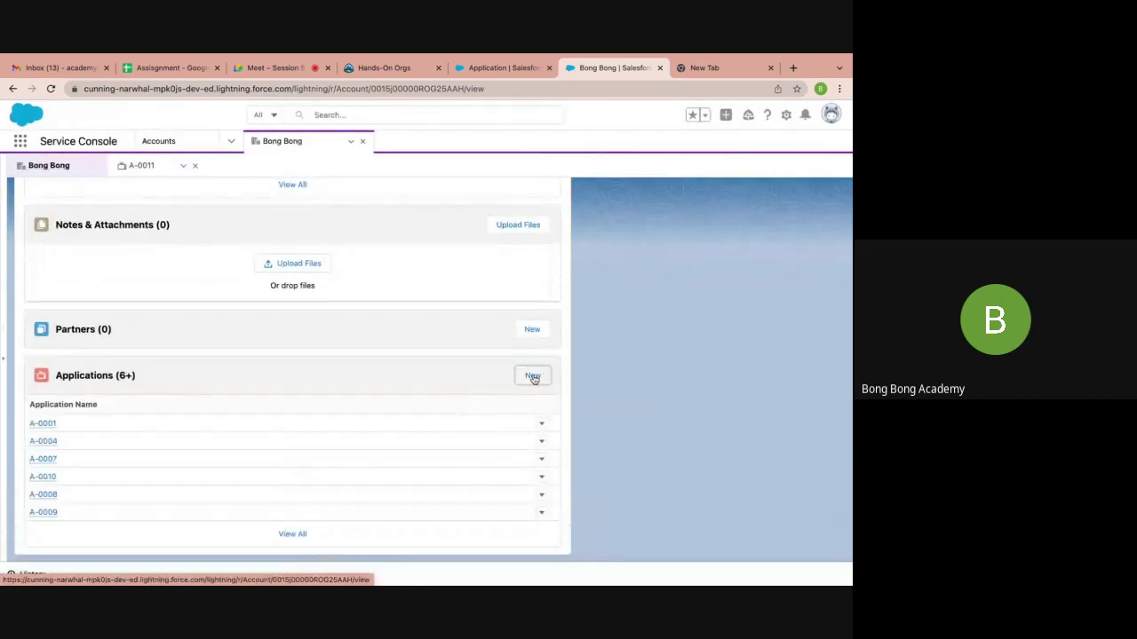
{"action": "left_click", "coordinate": [532, 377]}
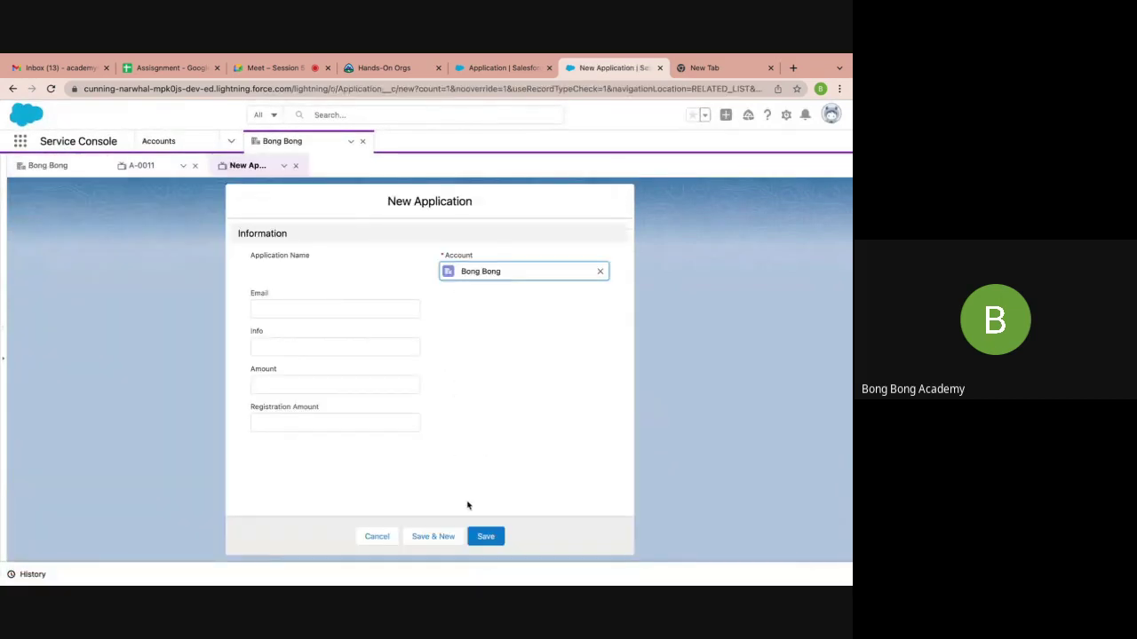
{"action": "left_click", "coordinate": [483, 535]}
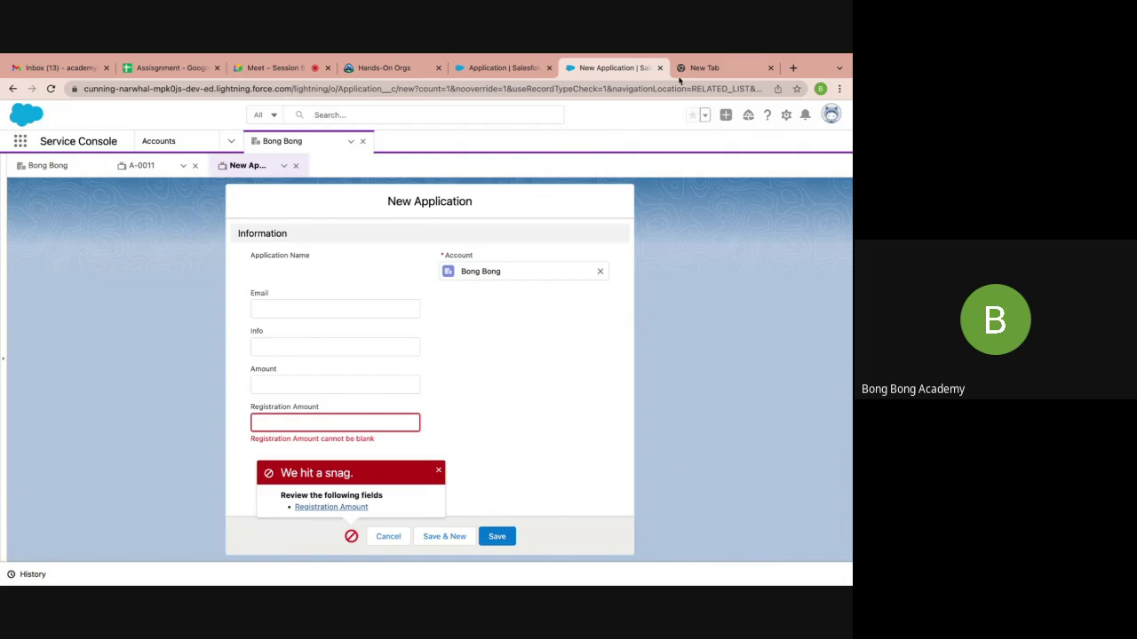
Return to the validation rule's browser tab, reopen Mandatory_Registration for editing, and clear its error condition formula
{"action": "left_click", "coordinate": [508, 67]}
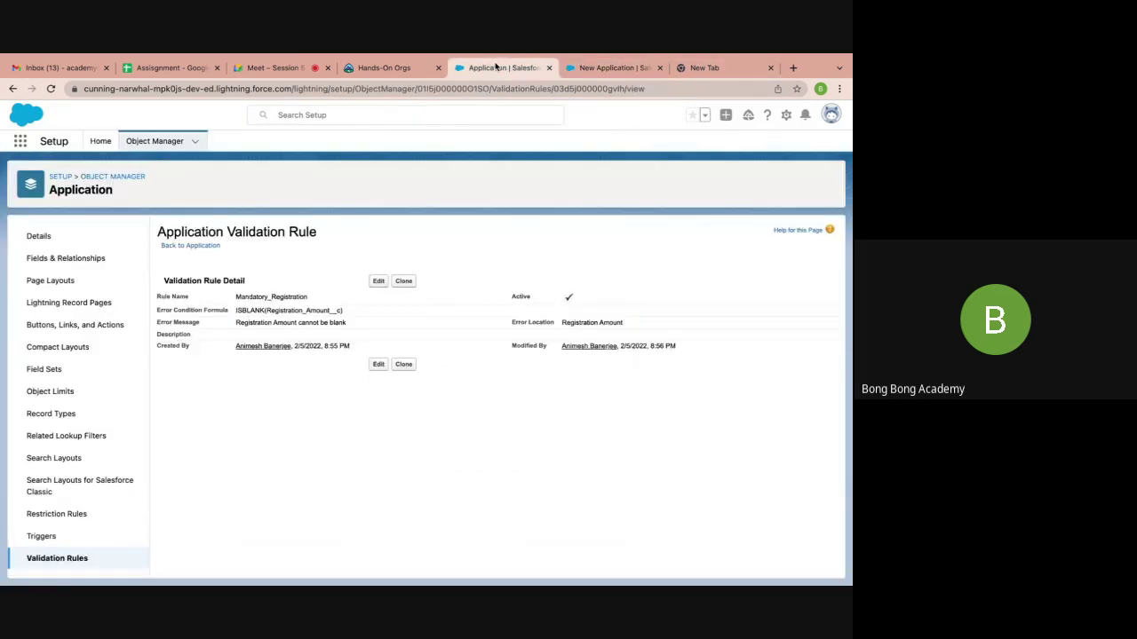
{"action": "left_click", "coordinate": [377, 282]}
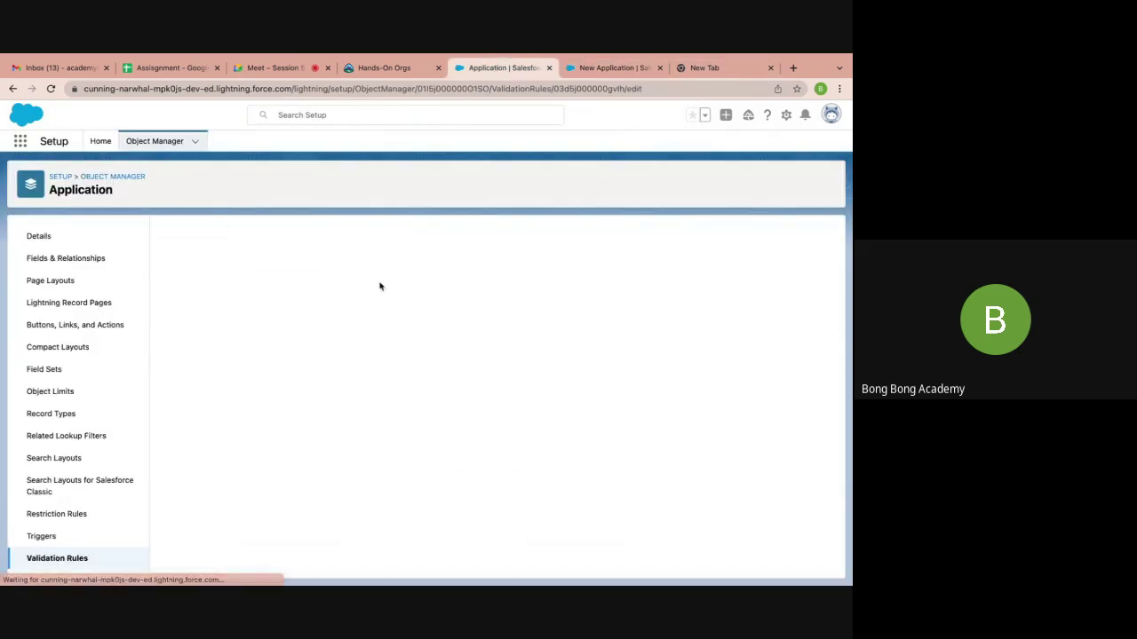
{"action": "left_click", "coordinate": [321, 460]}
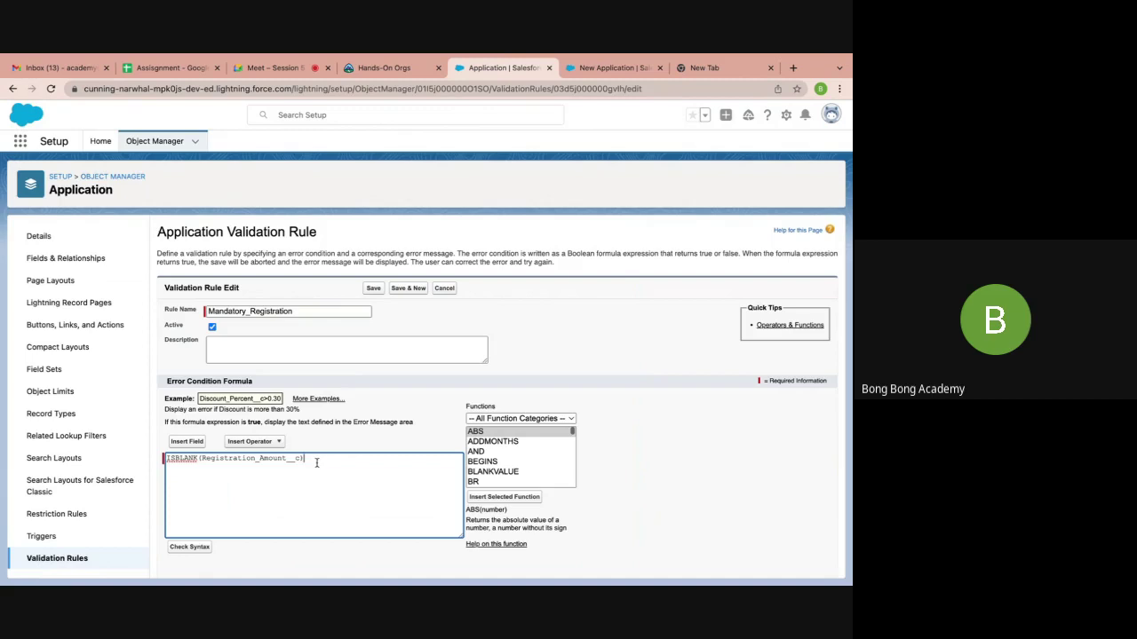
{"action": "left_click_drag", "start_coordinate": [312, 460], "coordinate": [131, 455]}
{"action": "key", "text": "BackSpace"}
Insert the Registration Amount field into the error condition formula and complete the condition as Registration_Amount__c < 500
{"action": "left_click", "coordinate": [185, 441]}
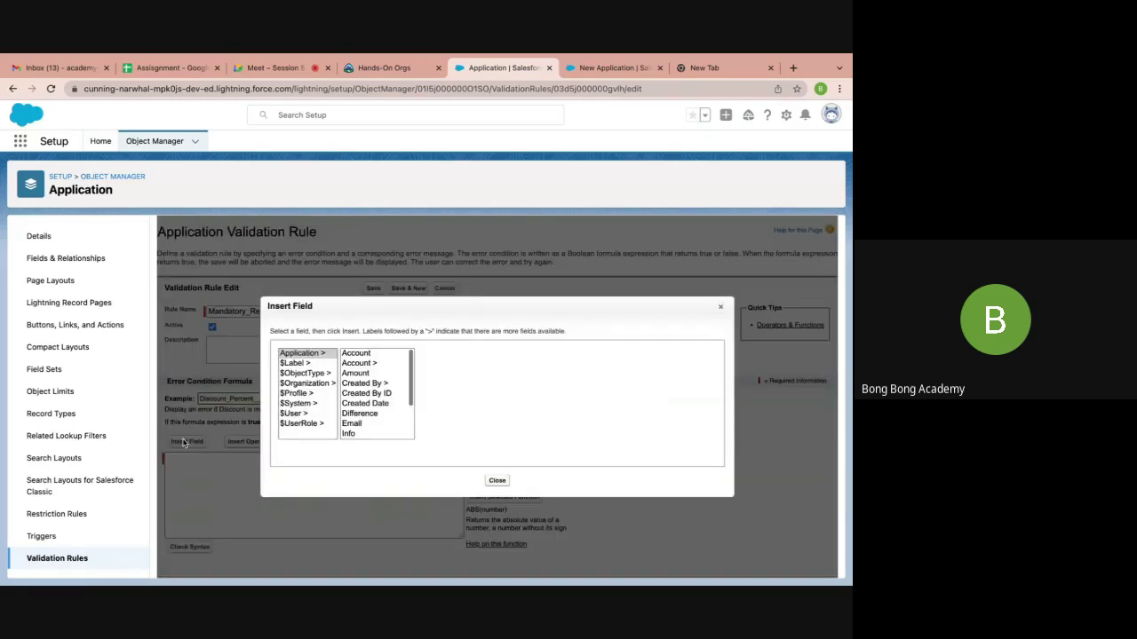
{"action": "scroll", "coordinate": [384, 385], "scroll_direction": "down", "scroll_amount": 2}
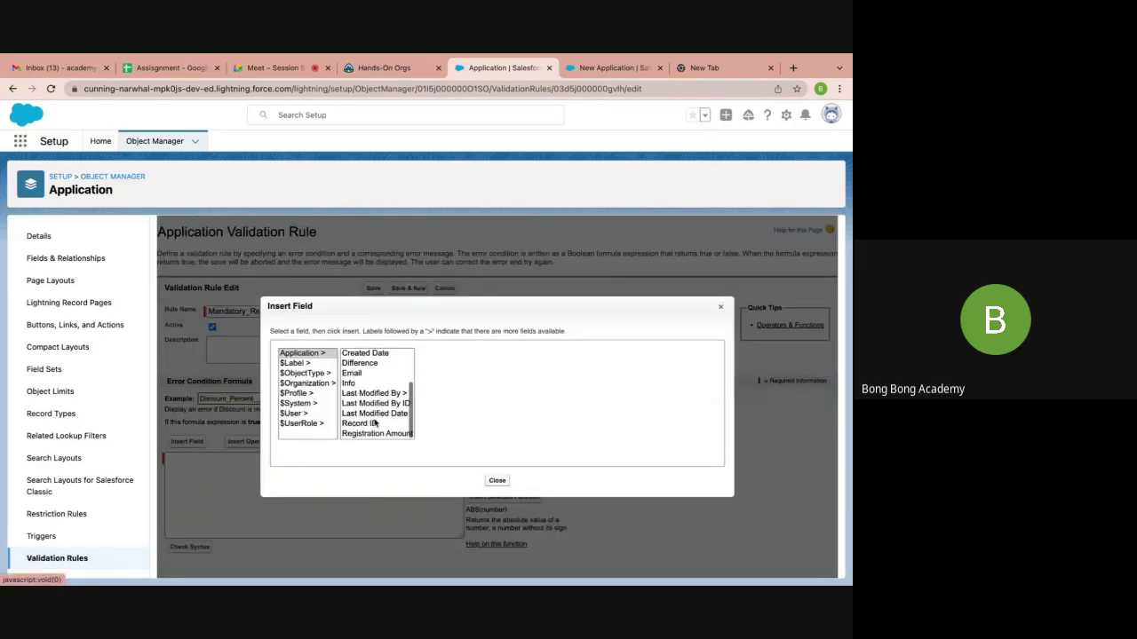
{"action": "left_click", "coordinate": [377, 434]}
{"action": "left_click", "coordinate": [472, 417]}
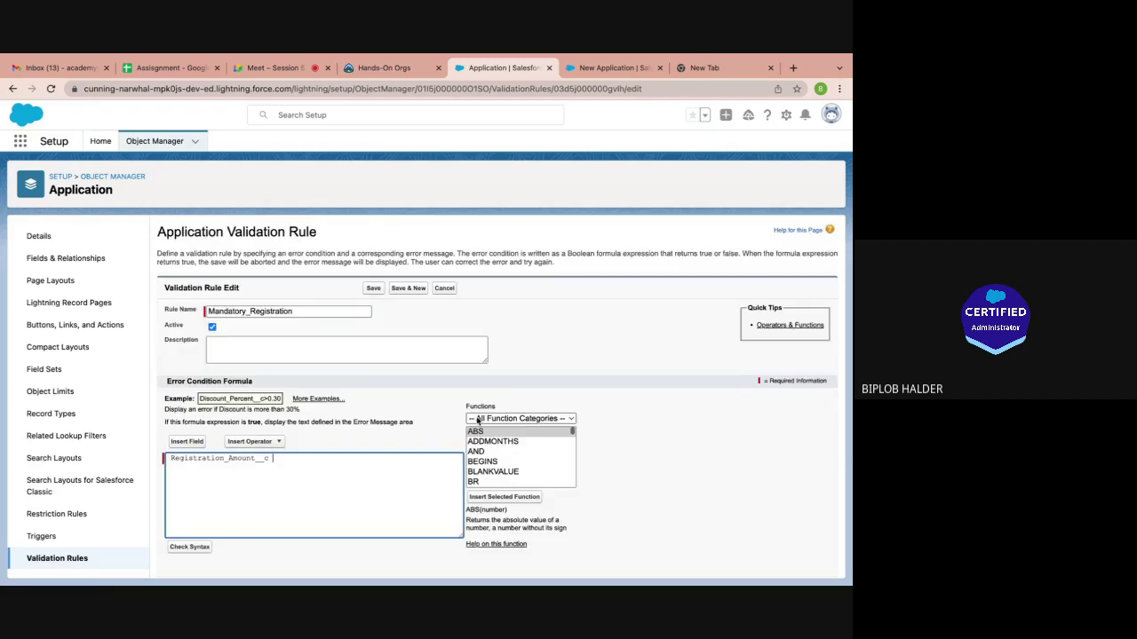
{"action": "type", "text": "< "}
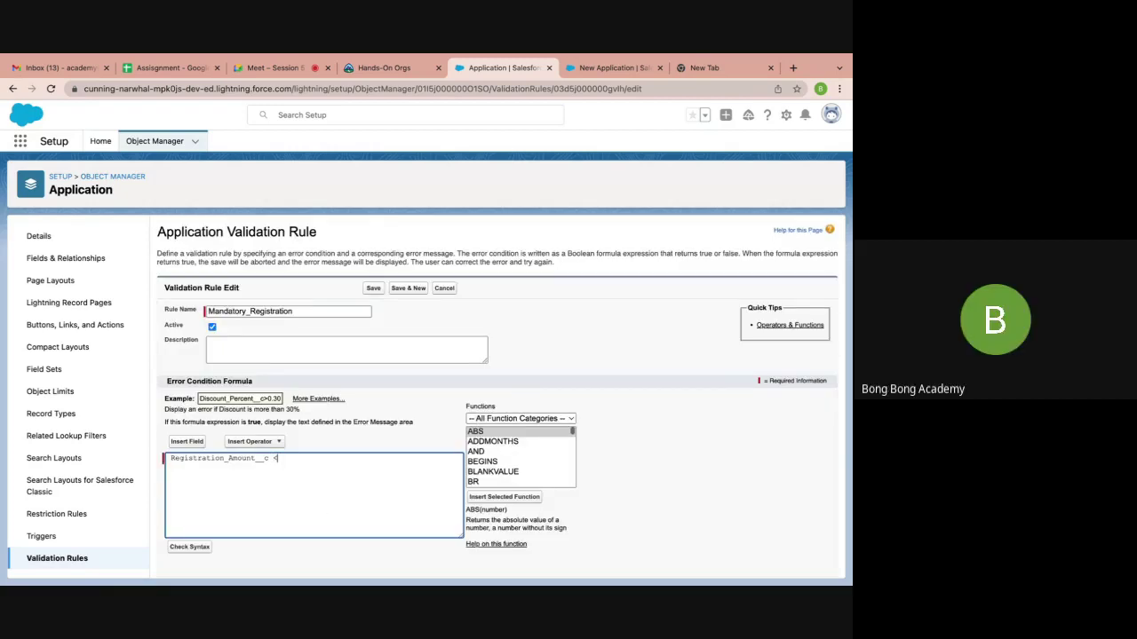
{"action": "type", "text": "500"}
Add a second condition on its own line in the formula, Registration_Amount__c > 1000, using the inserted field
{"action": "left_click", "coordinate": [188, 441]}
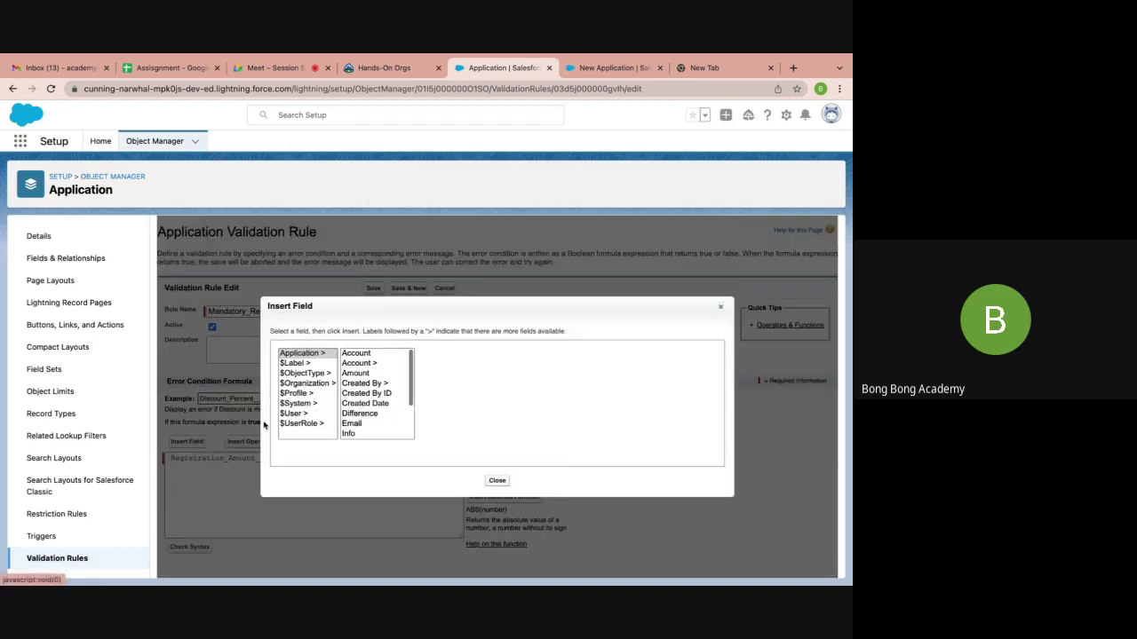
{"action": "scroll", "coordinate": [375, 397], "scroll_direction": "down", "scroll_amount": 3}
{"action": "left_click", "coordinate": [374, 434]}
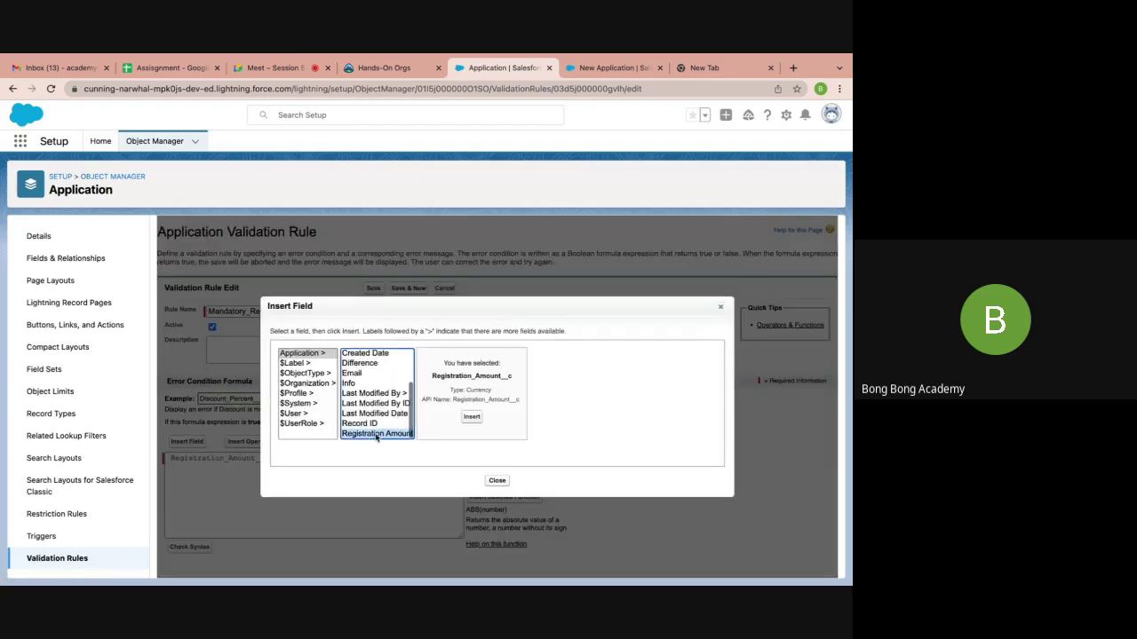
{"action": "left_click", "coordinate": [463, 423]}
{"action": "type", "text": "> "}
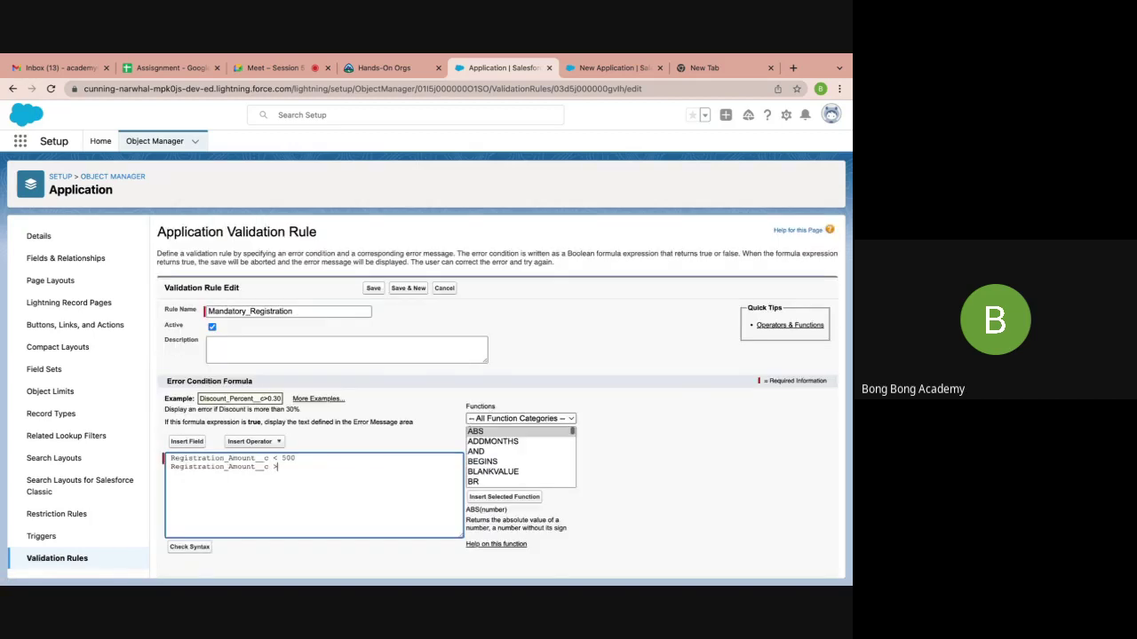
{"action": "type", "text": "1000"}
Examine the logical operators available for joining the two conditions, along with the first condition in the formula
{"action": "left_click", "coordinate": [278, 468]}
{"action": "left_click", "coordinate": [328, 479]}
{"action": "left_click", "coordinate": [270, 444]}
{"action": "scroll", "coordinate": [275, 504], "scroll_direction": "down", "scroll_amount": 2}
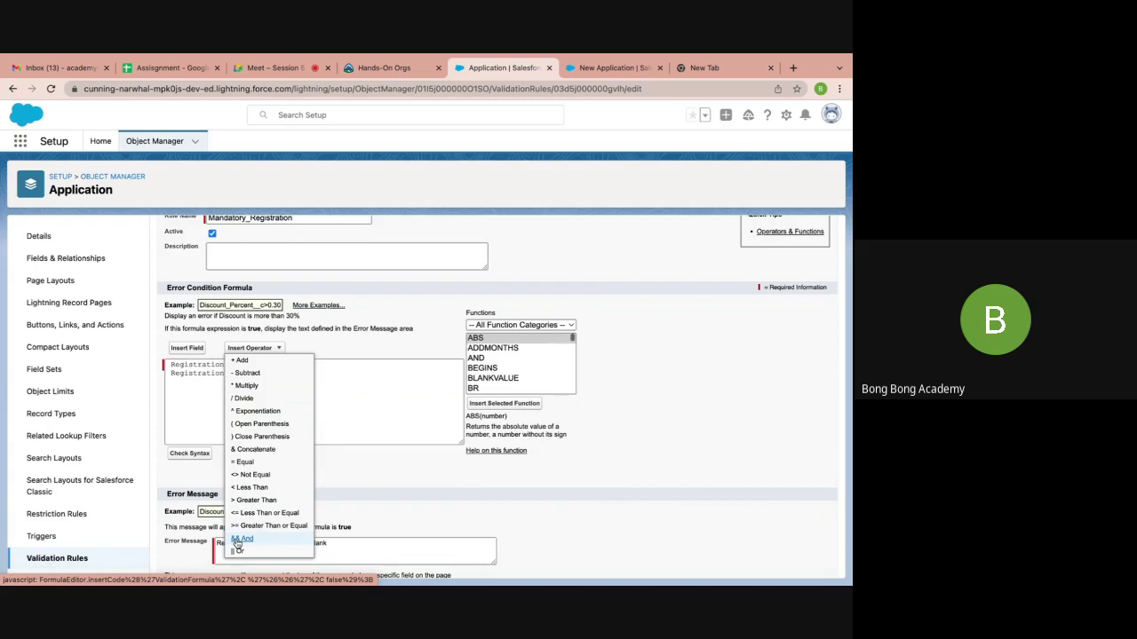
{"action": "left_click", "coordinate": [402, 474]}
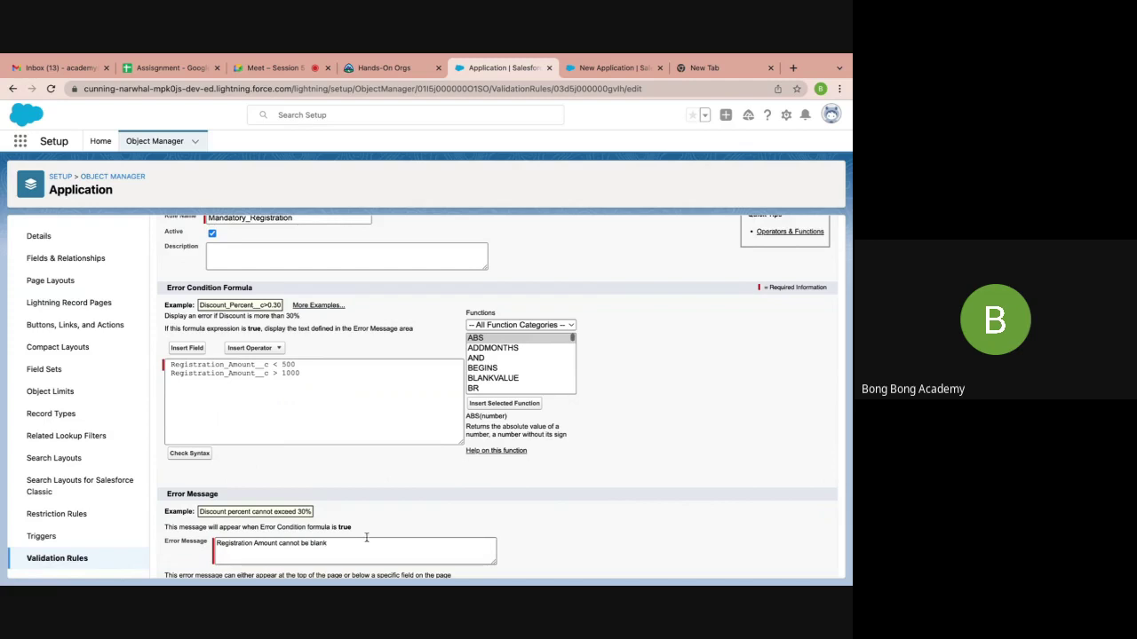
{"action": "left_click", "coordinate": [171, 365]}
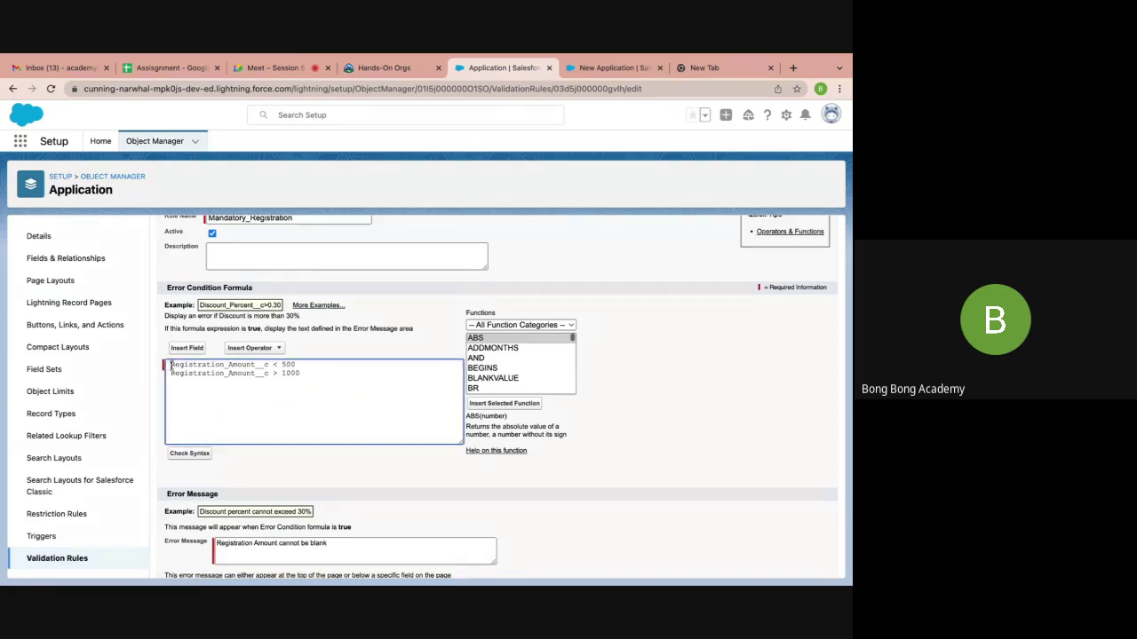
{"action": "left_click_drag", "start_coordinate": [170, 365], "coordinate": [308, 367]}
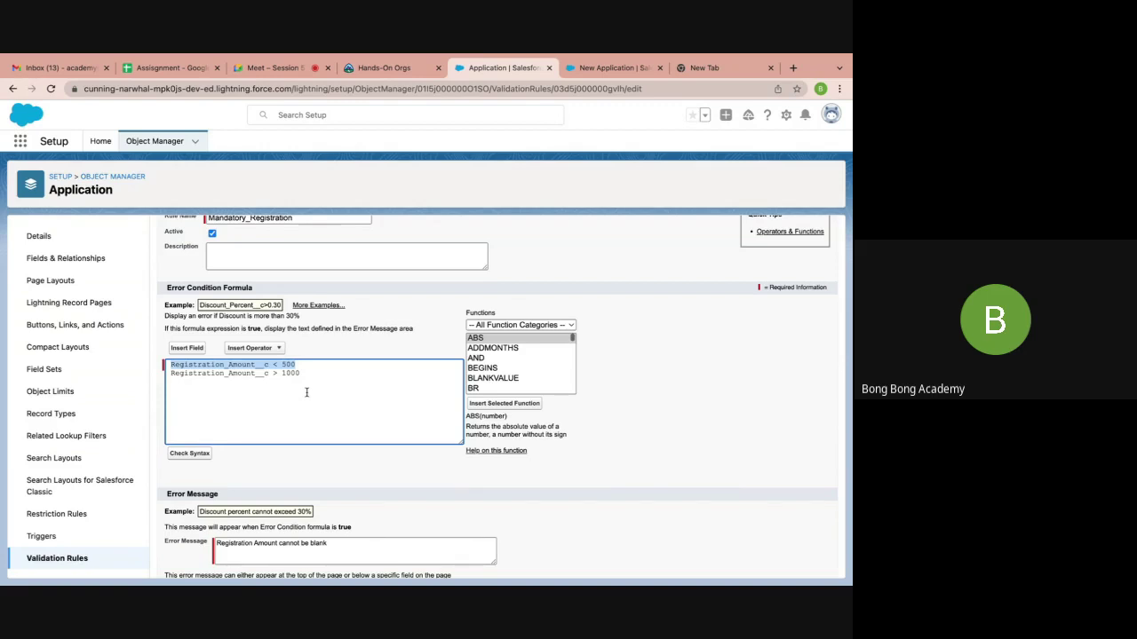
{"action": "left_click", "coordinate": [307, 393]}
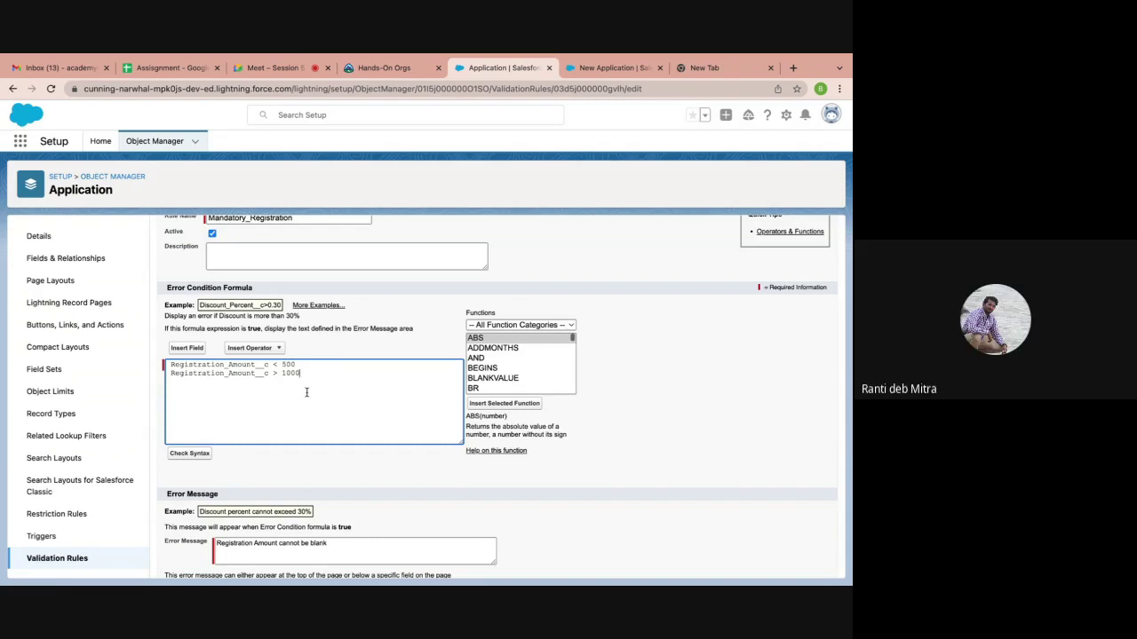
{"action": "left_click", "coordinate": [305, 365]}
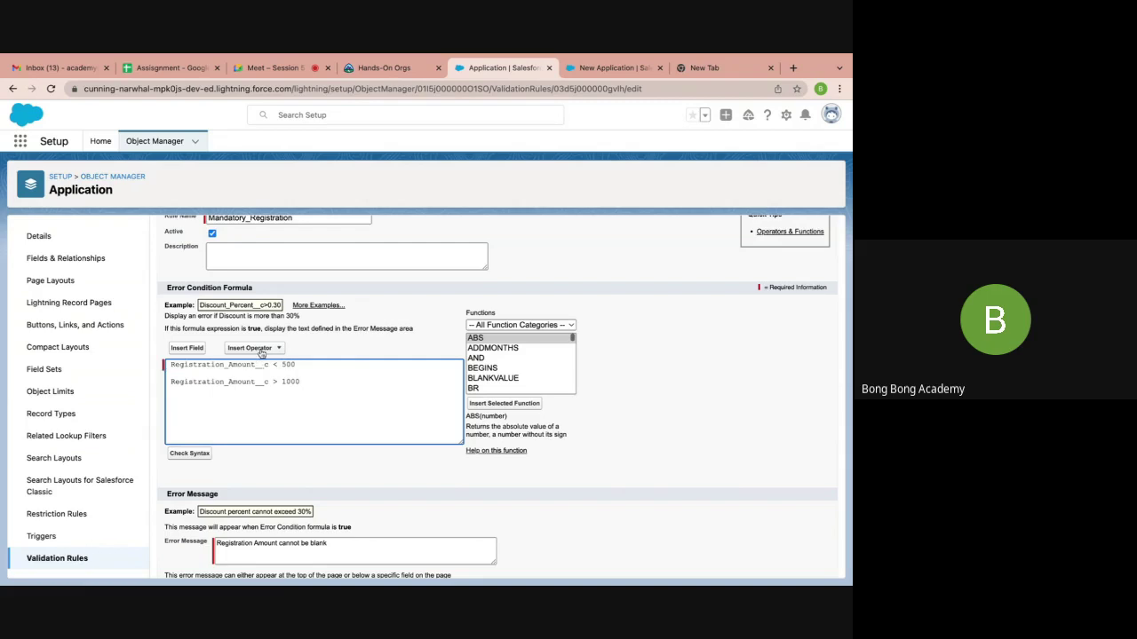
{"action": "left_click", "coordinate": [258, 348]}
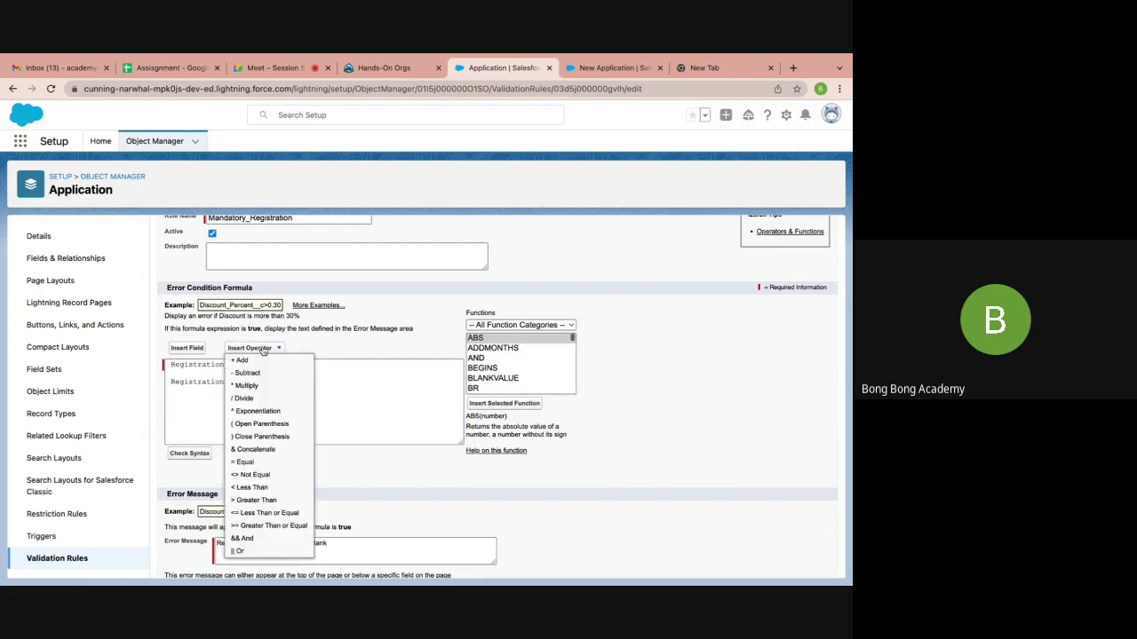
{"action": "left_click", "coordinate": [238, 551]}
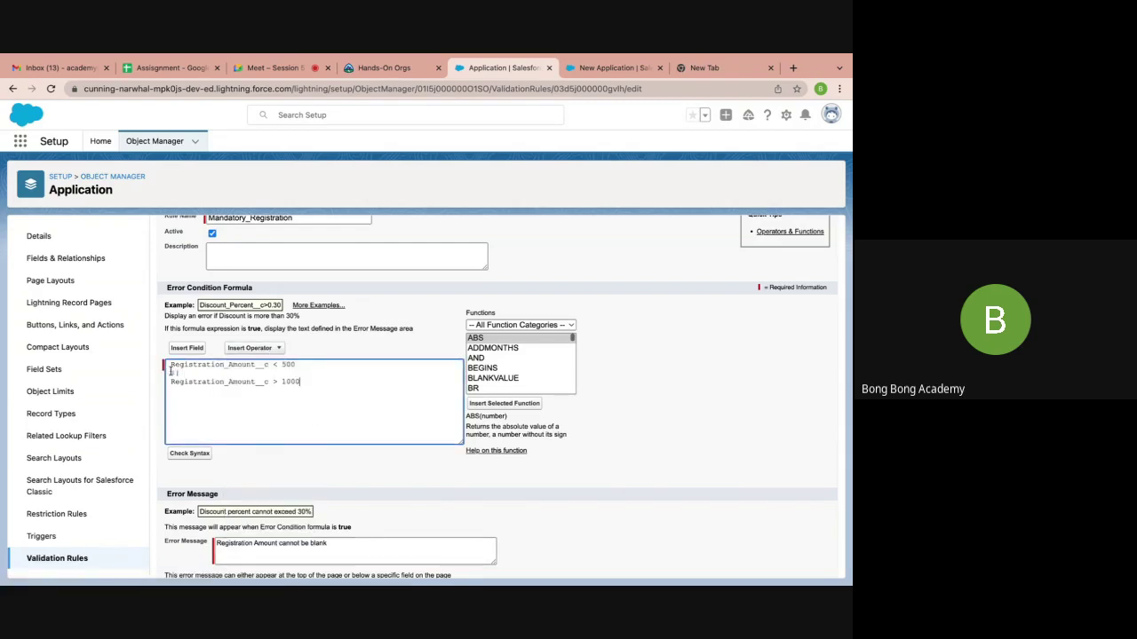
{"action": "left_click", "coordinate": [198, 409]}
{"action": "left_click_drag", "start_coordinate": [181, 374], "coordinate": [158, 379]}
{"action": "key", "text": "BackSpace"}
{"action": "key", "text": "BackSpace"}
Insert the OR function into the formula and move Registration_Amount__c < 500 into it as the first argument
{"action": "scroll", "coordinate": [511, 361], "scroll_direction": "down", "scroll_amount": 10}
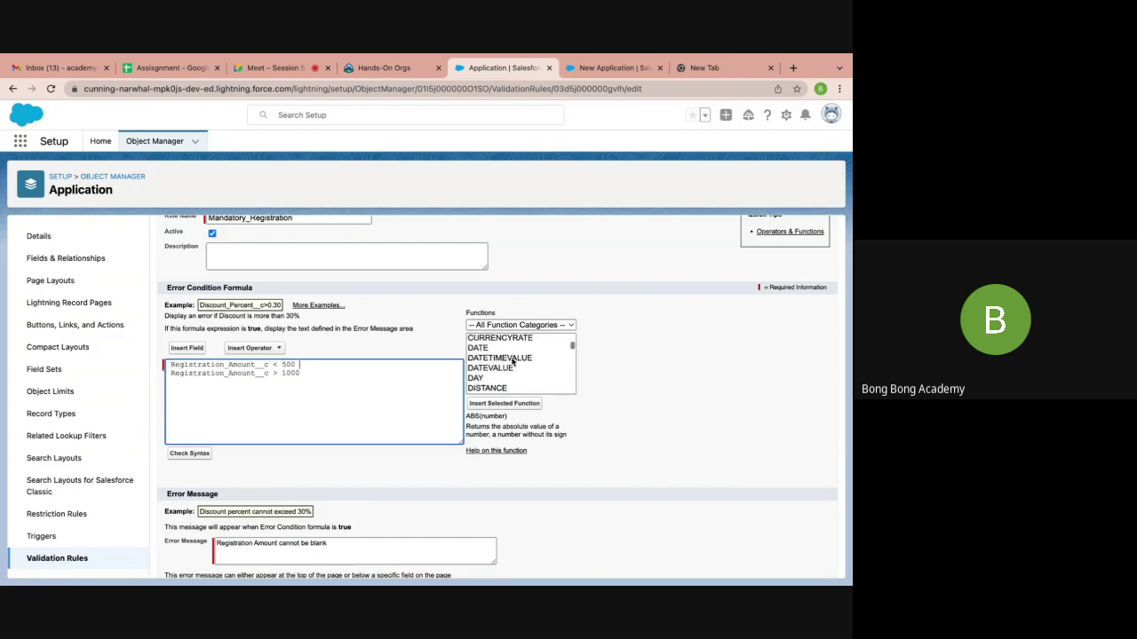
{"action": "scroll", "coordinate": [511, 361], "scroll_direction": "down", "scroll_amount": 6}
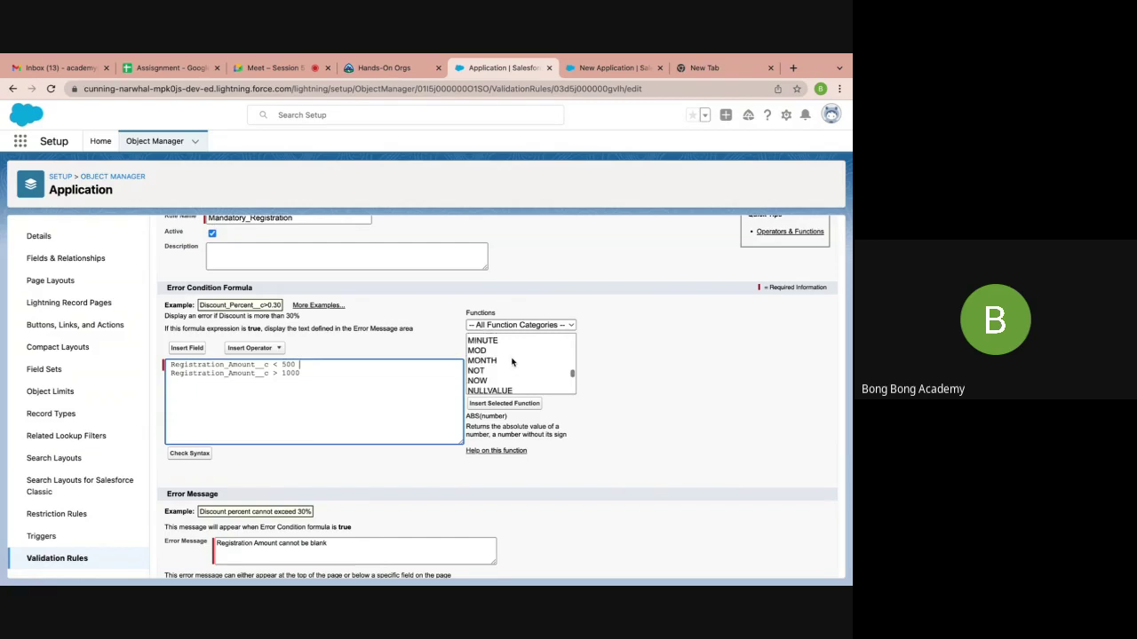
{"action": "double_click", "coordinate": [505, 362]}
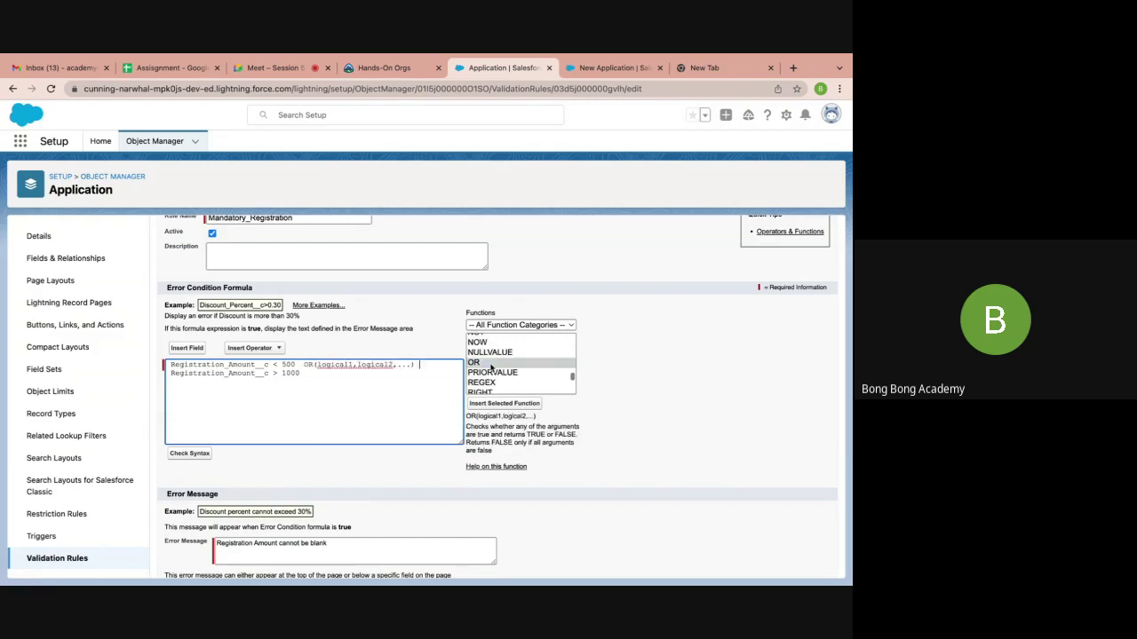
{"action": "left_click_drag", "start_coordinate": [296, 364], "coordinate": [155, 364]}
{"action": "key", "text": "ctrl+c"}
{"action": "key", "text": "BackSpace"}
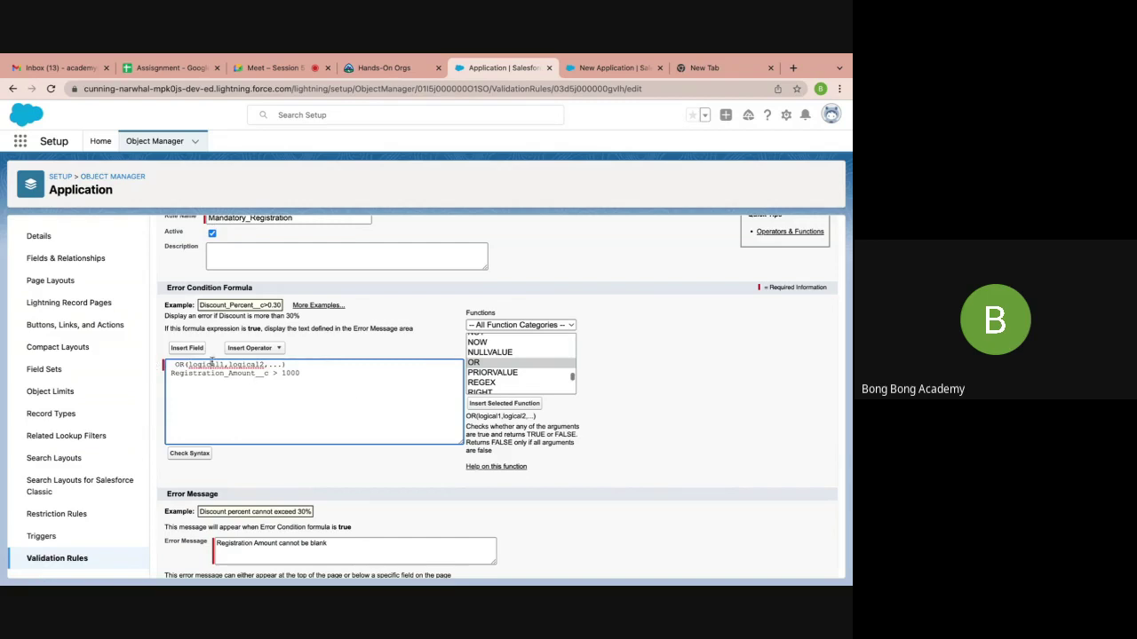
{"action": "double_click", "coordinate": [212, 364]}
{"action": "key", "text": "ctrl+v"}
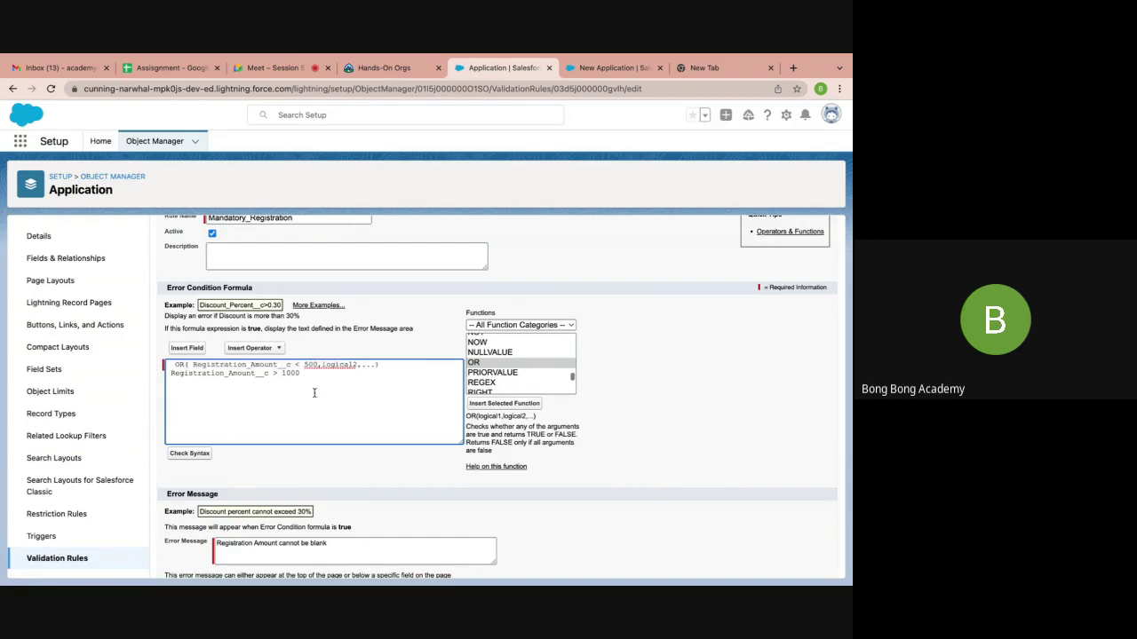
Move Registration_Amount__c > 1000 into the OR function as its second argument and delete the leftover placeholder arguments
{"action": "left_click_drag", "start_coordinate": [170, 373], "coordinate": [298, 376]}
{"action": "key", "text": "ctrl+x"}
{"action": "double_click", "coordinate": [336, 365]}
{"action": "key", "text": "ctrl+v"}
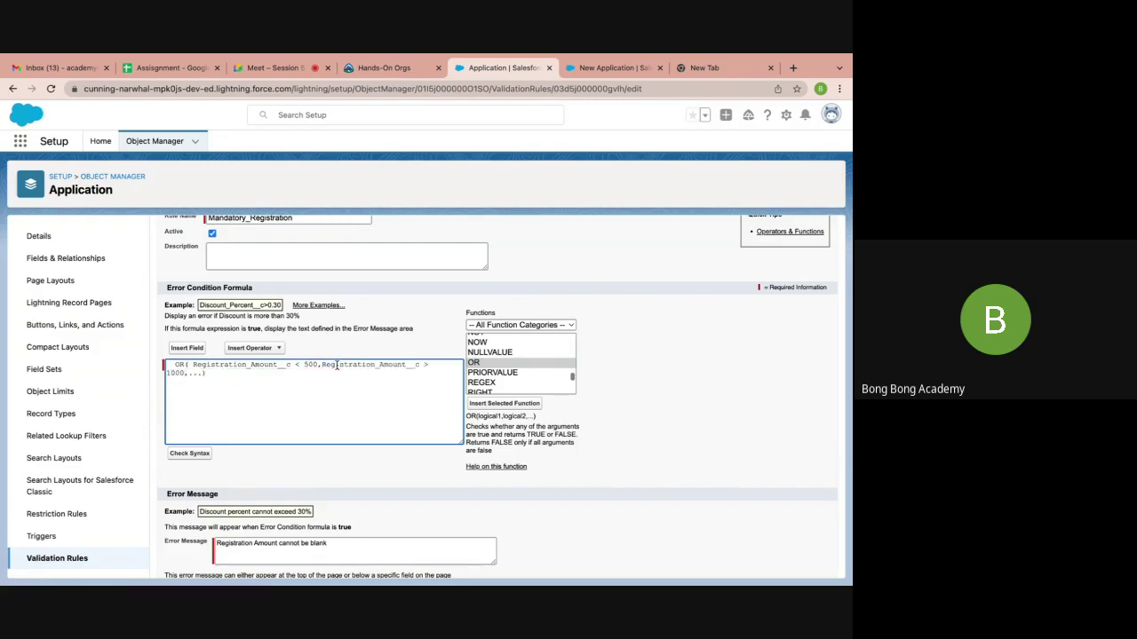
{"action": "left_click", "coordinate": [202, 373]}
{"action": "key", "text": "BackSpace"}
{"action": "key", "text": "BackSpace"}
{"action": "key", "text": "BackSpace"}
{"action": "key", "text": "BackSpace"}
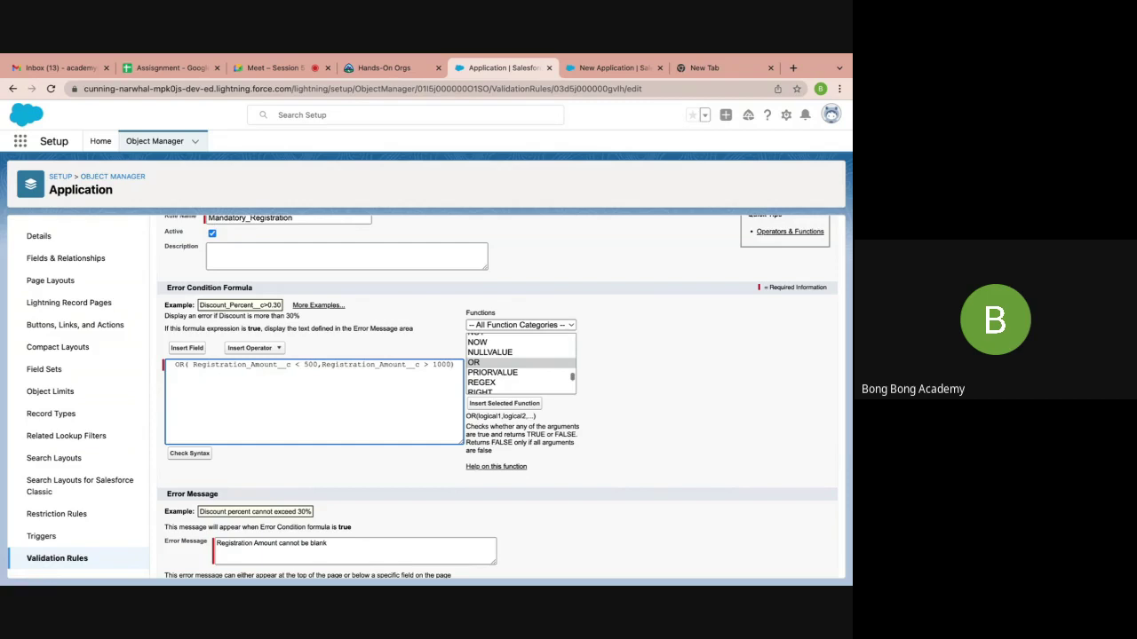
Tidy the OR formula by removing leading spaces and placing each condition and the closing parenthesis on separate lines
{"action": "left_click", "coordinate": [188, 364]}
{"action": "left_click", "coordinate": [175, 364]}
{"action": "key", "text": "BackSpace"}
{"action": "key", "text": "BackSpace"}
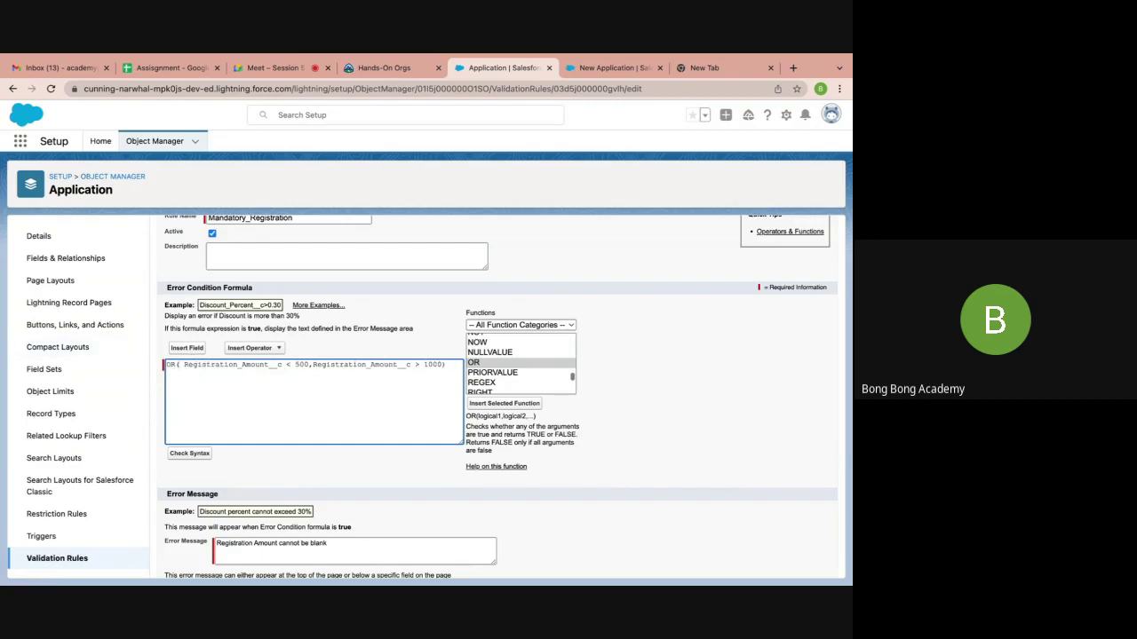
{"action": "left_click", "coordinate": [184, 364]}
{"action": "key", "text": "Return"}
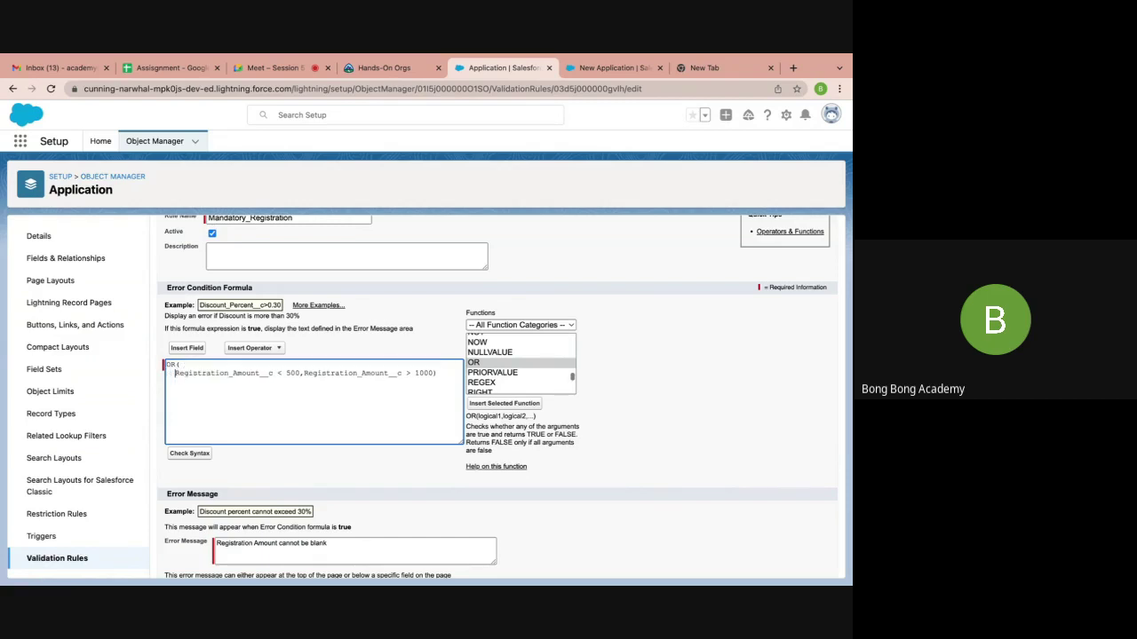
{"action": "left_click", "coordinate": [311, 373]}
{"action": "key", "text": "Return"}
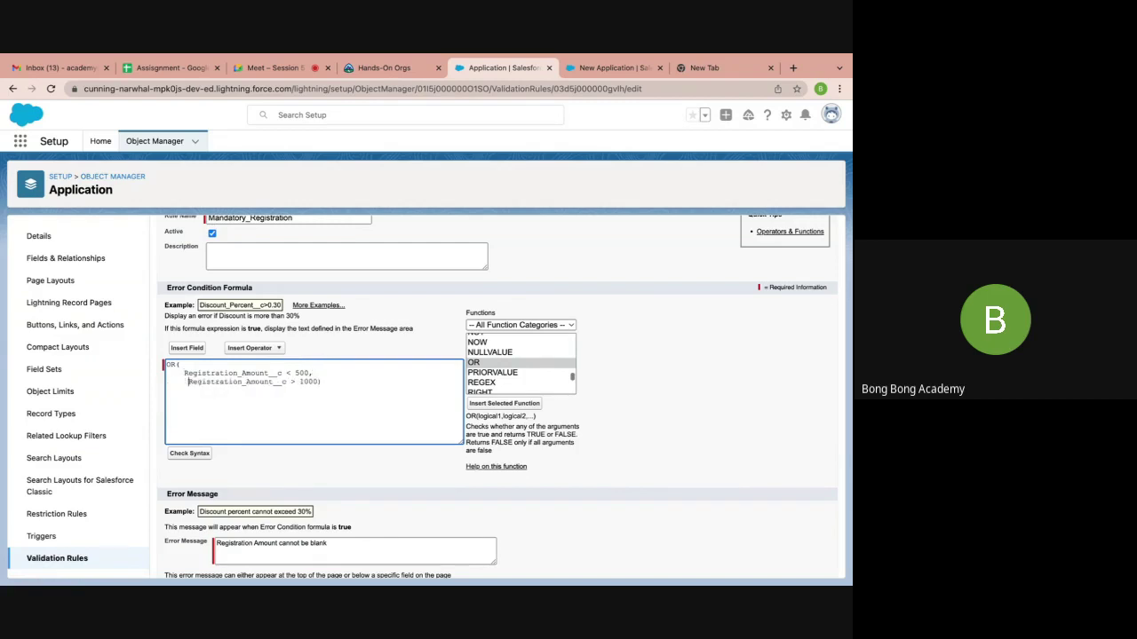
{"action": "key", "text": "BackSpace"}
{"action": "left_click", "coordinate": [313, 382]}
{"action": "key", "text": "Return"}
Review both conditions inside the OR function and save the Mandatory_Registration validation rule
{"action": "mouse_move", "coordinate": [183, 373]}
{"action": "left_mouse_down"}
{"action": "mouse_move", "coordinate": [351, 373]}
{"action": "mouse_move", "coordinate": [182, 381]}
{"action": "left_mouse_up"}
{"action": "left_click", "coordinate": [264, 403]}
{"action": "left_click_drag", "start_coordinate": [183, 373], "coordinate": [310, 373]}
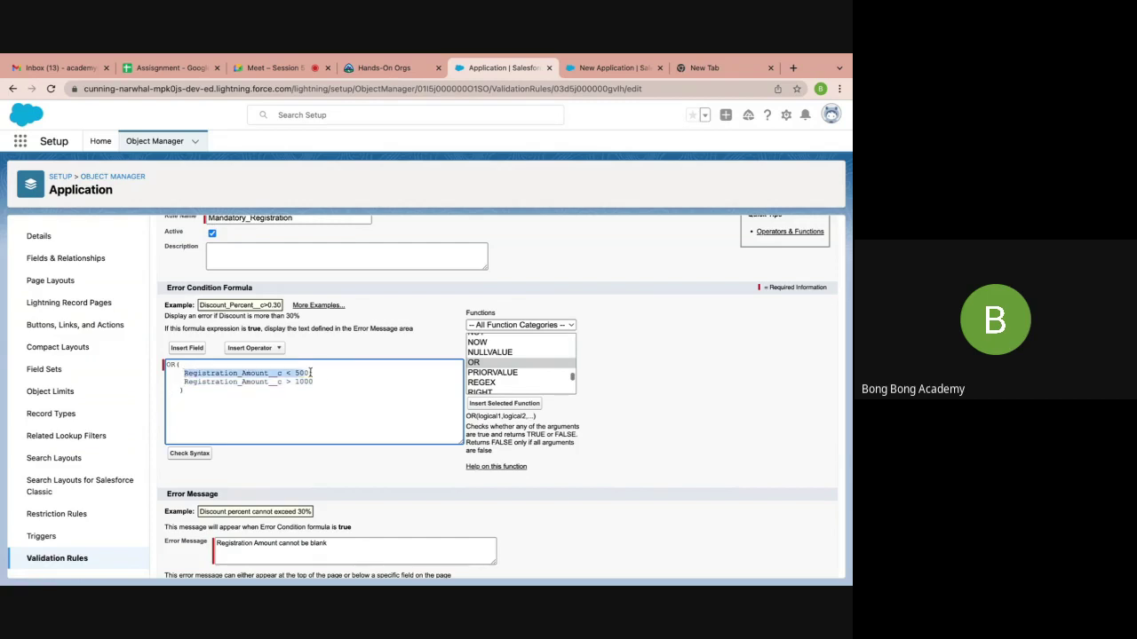
{"action": "left_click", "coordinate": [316, 382]}
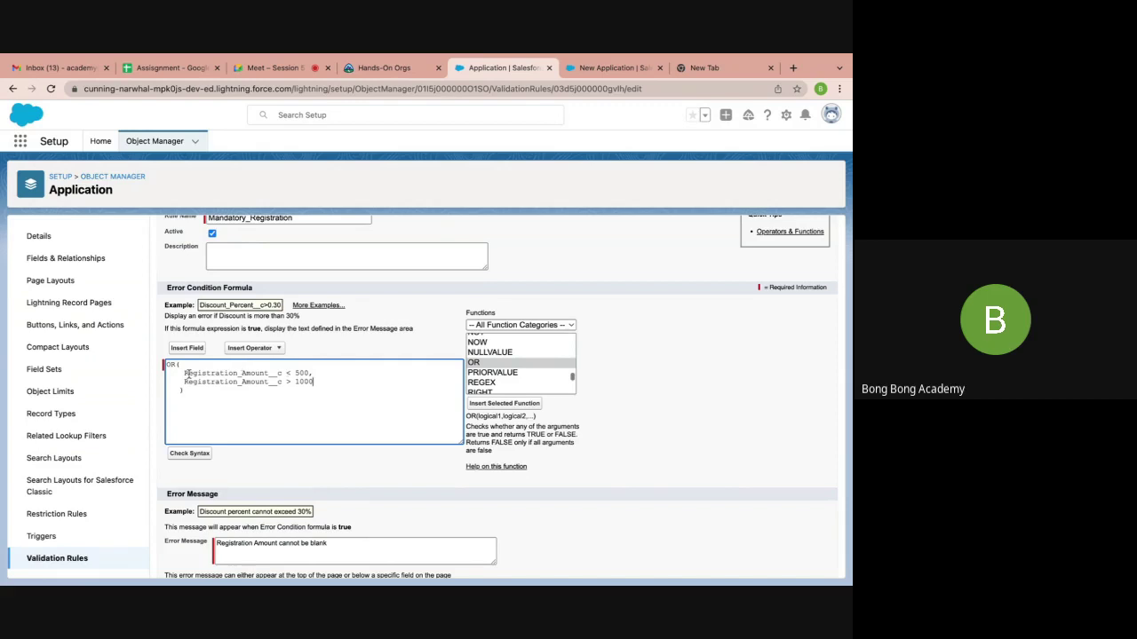
{"action": "left_click_drag", "start_coordinate": [183, 374], "coordinate": [315, 374]}
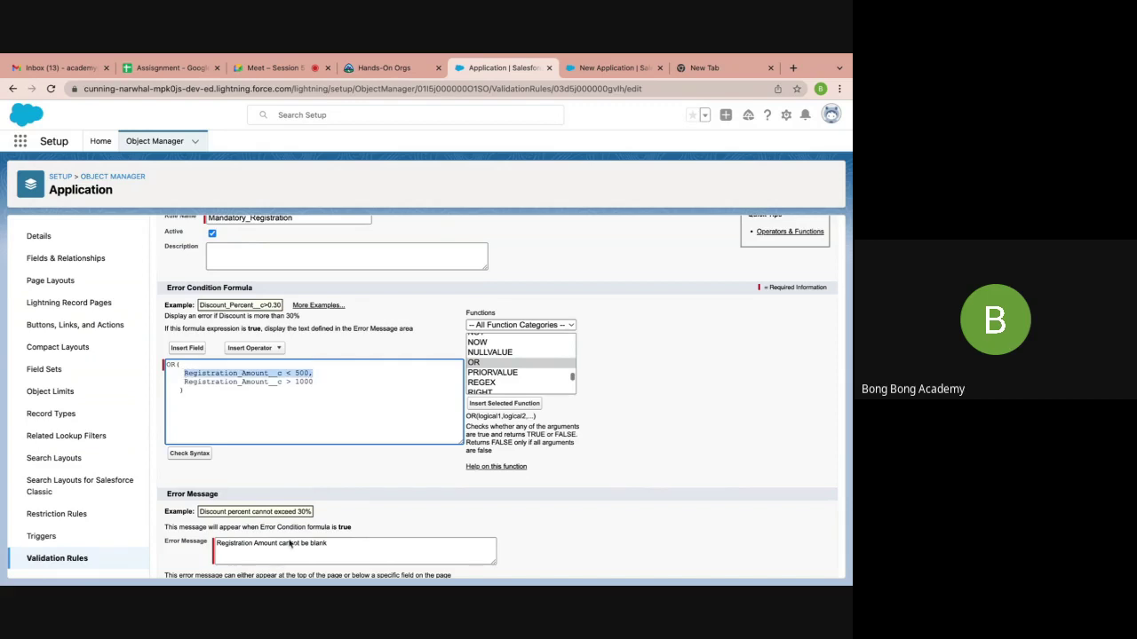
{"action": "left_click", "coordinate": [213, 395]}
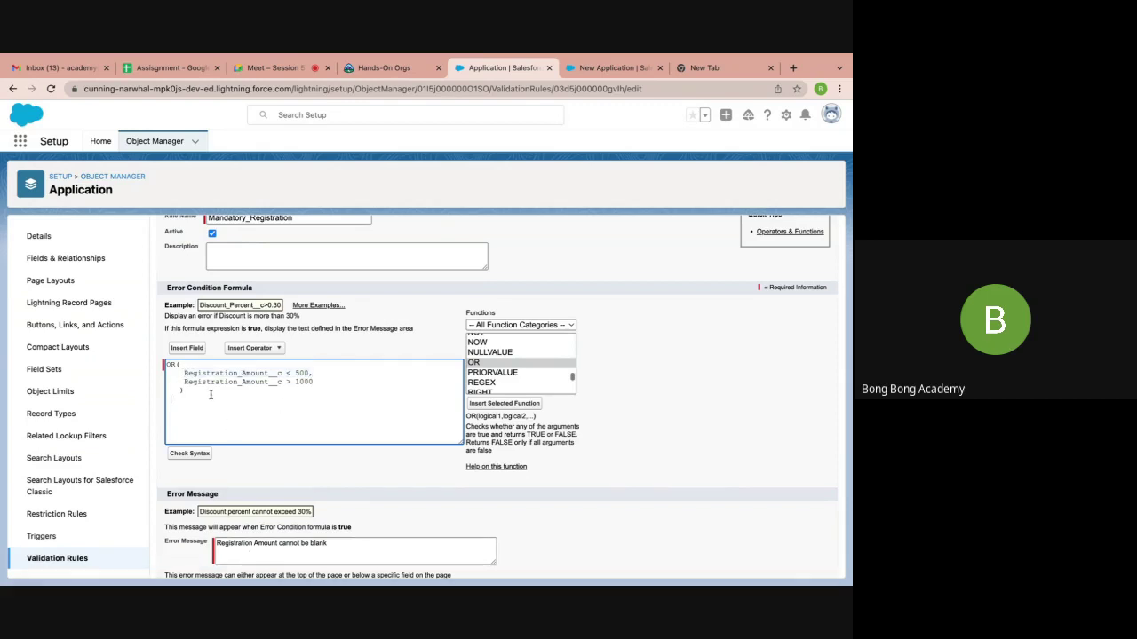
{"action": "left_click_drag", "start_coordinate": [182, 381], "coordinate": [347, 386]}
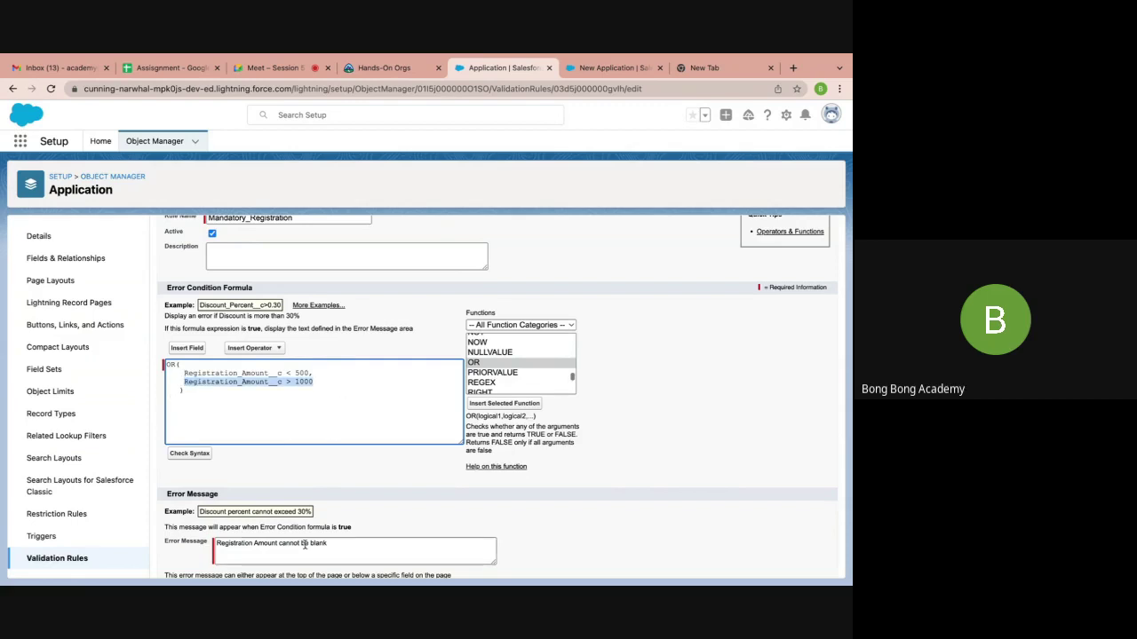
{"action": "left_click", "coordinate": [313, 410]}
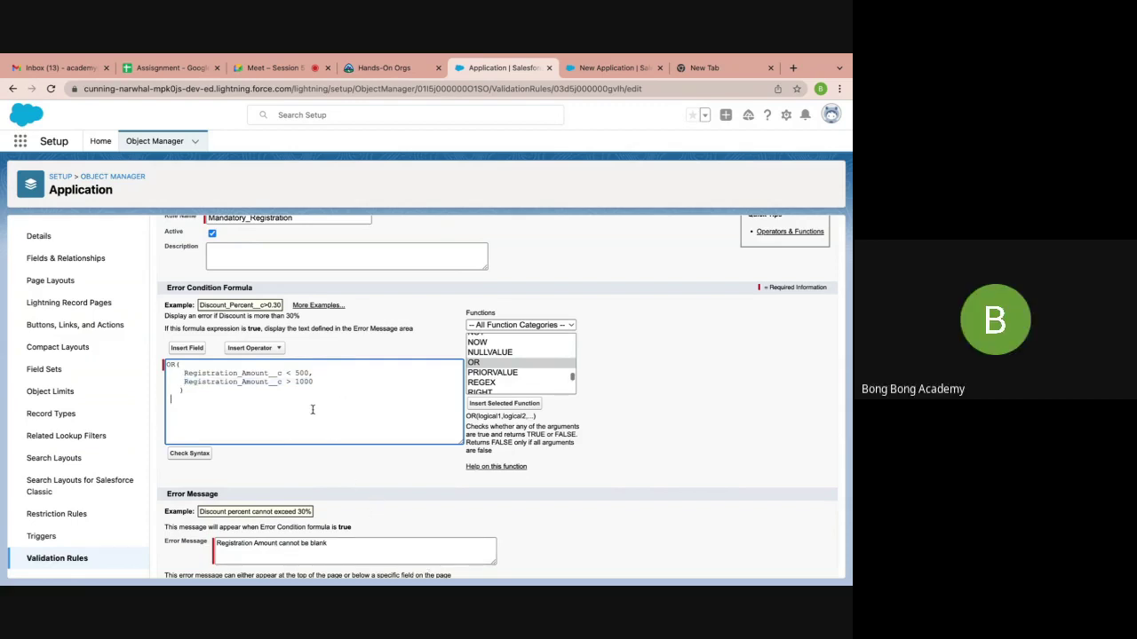
{"action": "scroll", "coordinate": [310, 409], "scroll_direction": "down", "scroll_amount": 1}
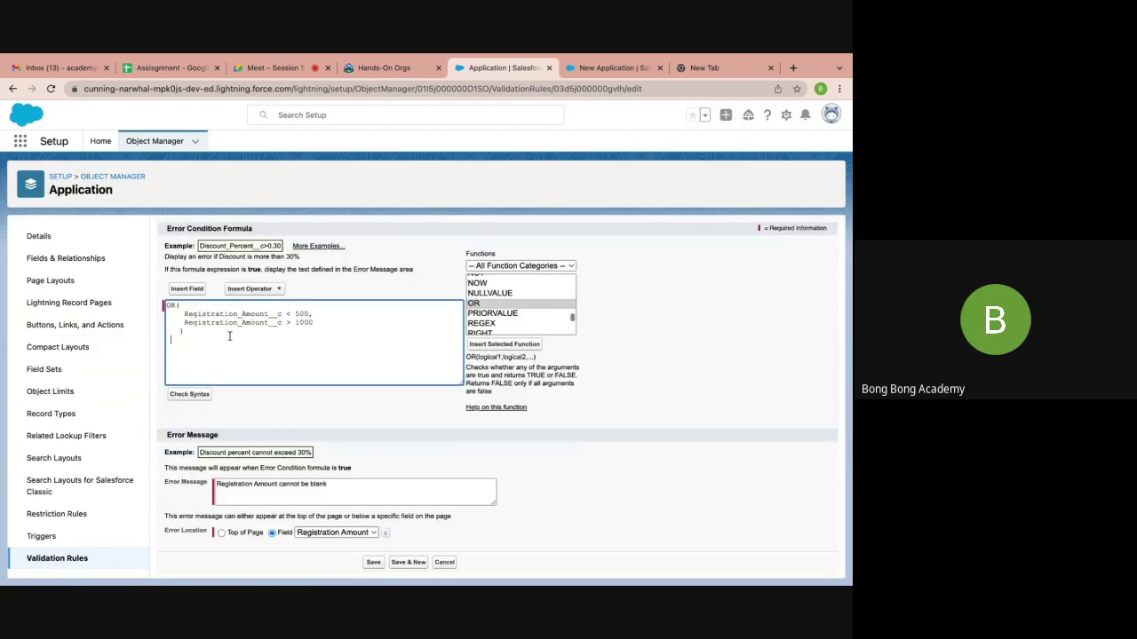
{"action": "left_click", "coordinate": [374, 563]}
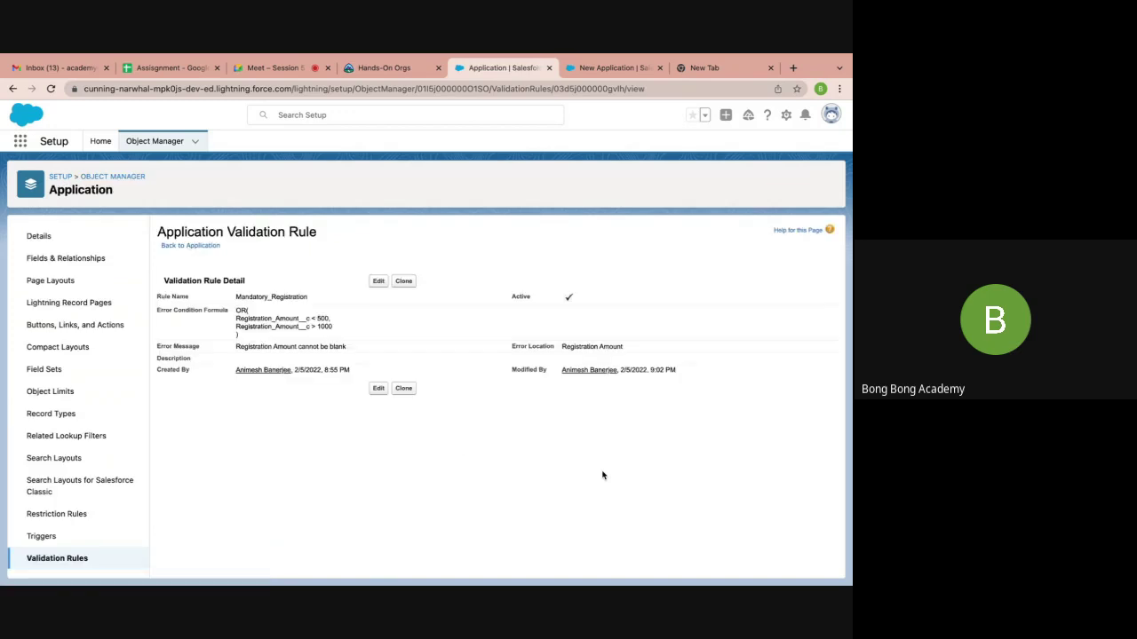
In the New Application browser tab, reload the form, enter a Registration Amount of 400, and try to save
{"action": "left_click", "coordinate": [607, 69]}
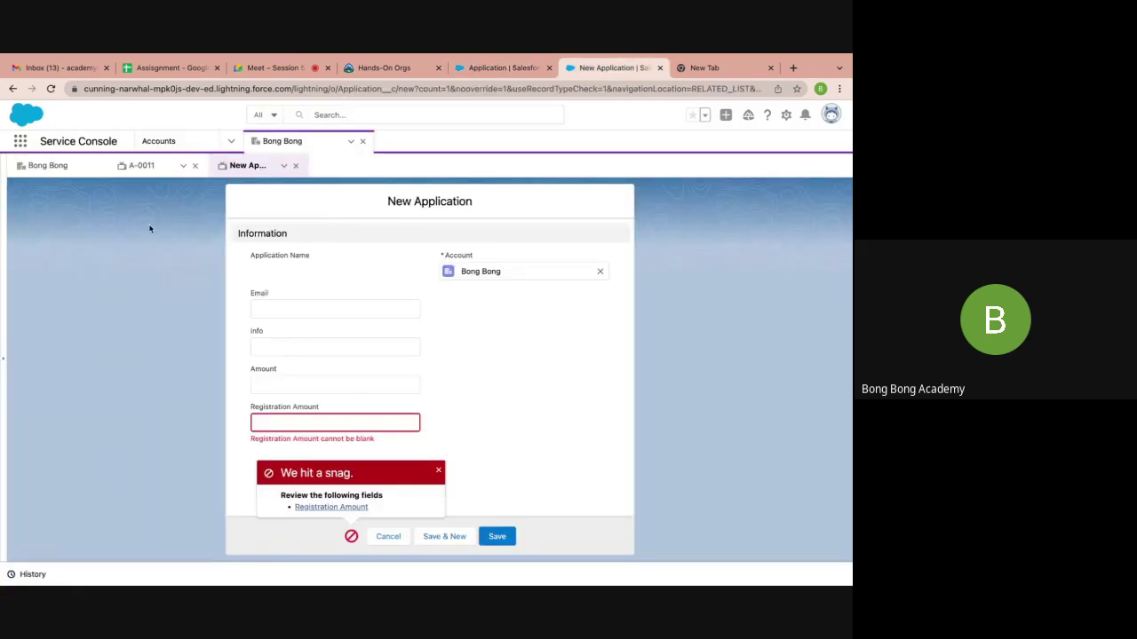
{"action": "left_click", "coordinate": [51, 89]}
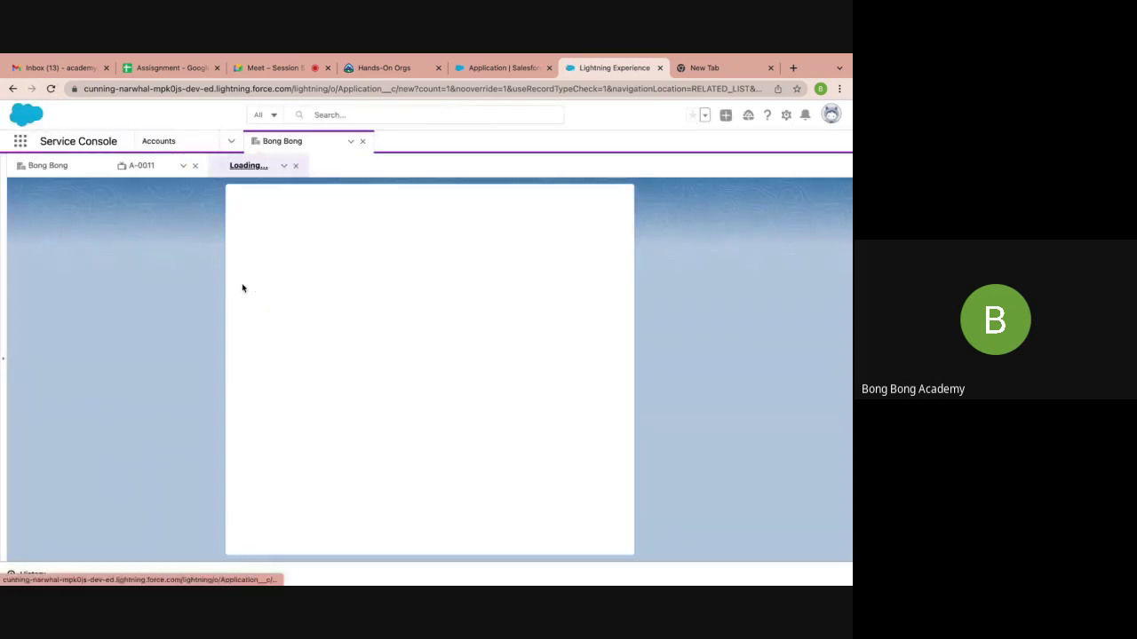
{"action": "left_click", "coordinate": [268, 436]}
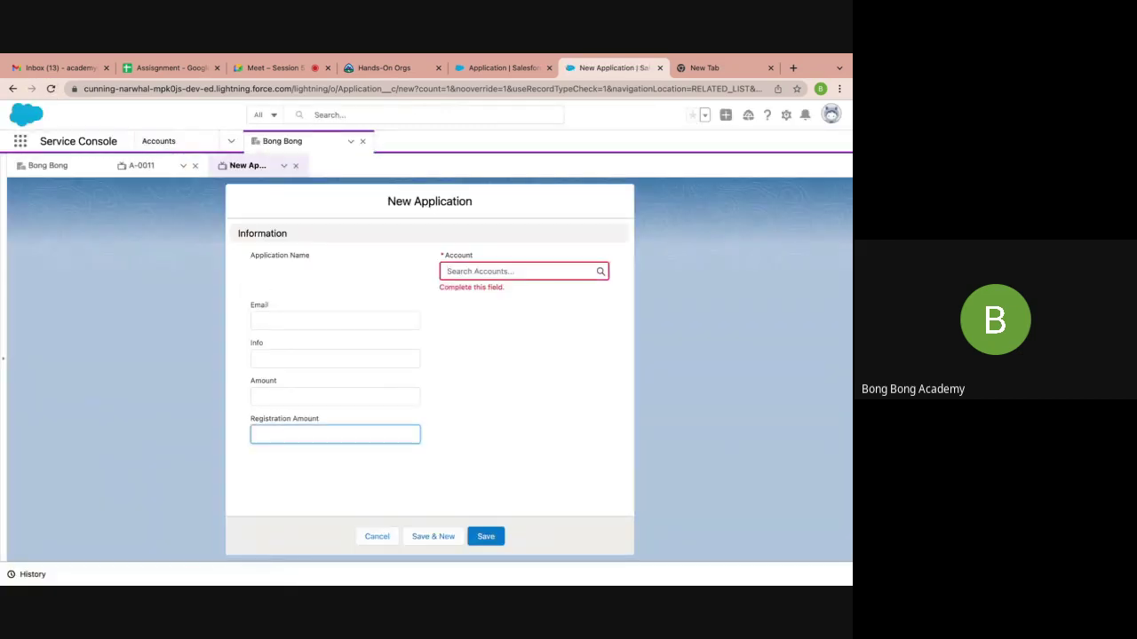
{"action": "type", "text": "400"}
{"action": "left_click", "coordinate": [485, 536]}
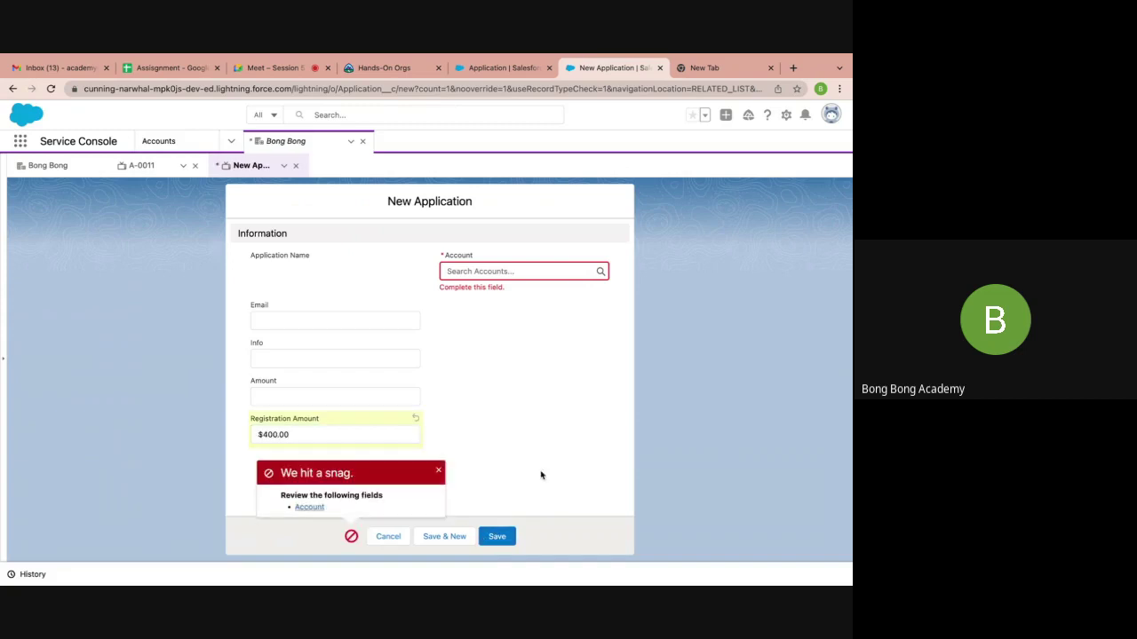
Dismiss the error, choose Bong Bong as the application's account, and try to save again
{"action": "left_click", "coordinate": [438, 471]}
{"action": "left_click", "coordinate": [480, 271]}
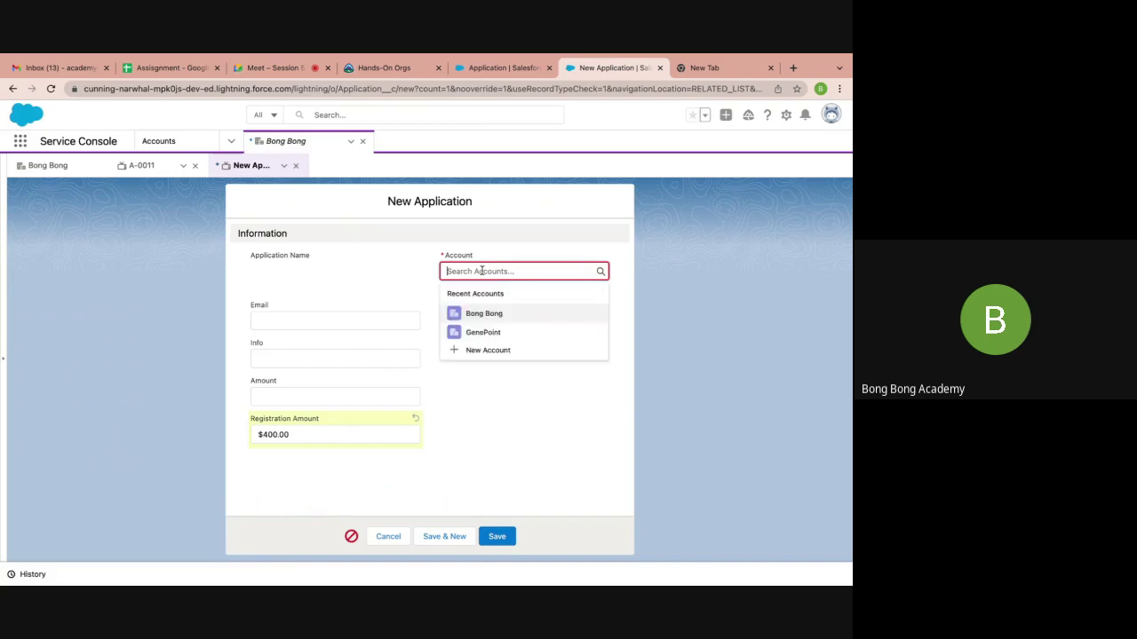
{"action": "left_click", "coordinate": [490, 315]}
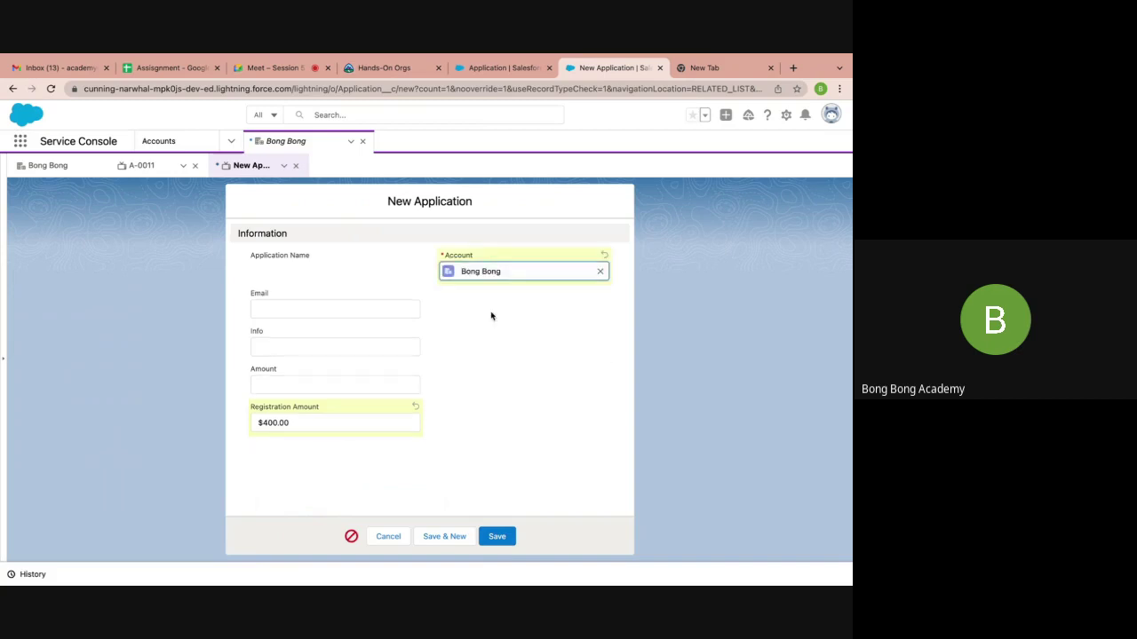
{"action": "left_click", "coordinate": [496, 537]}
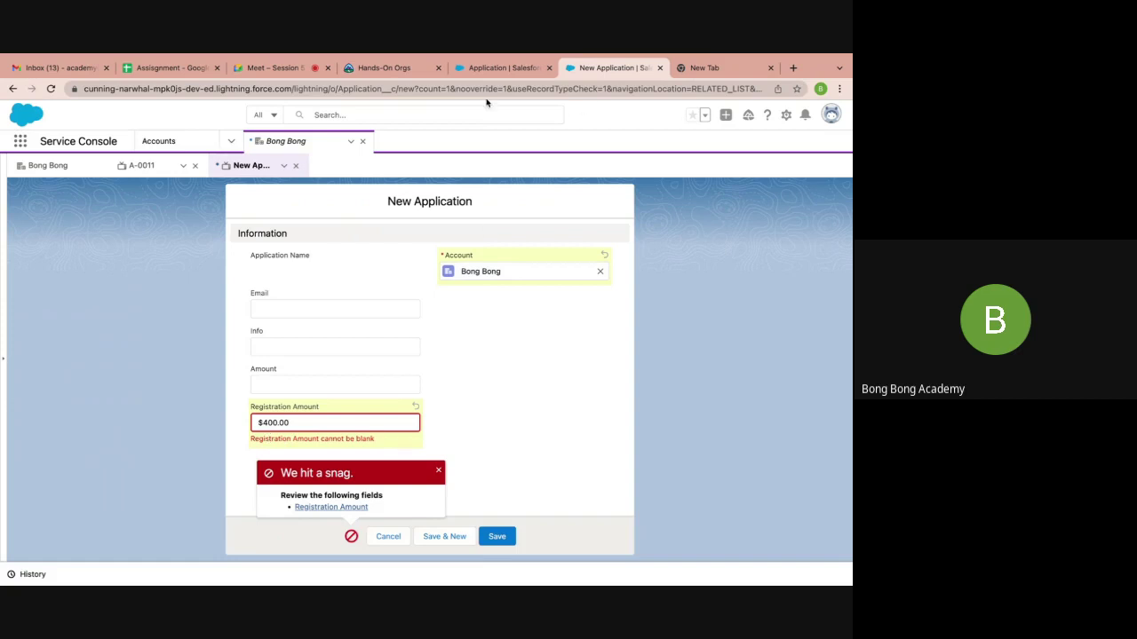
Change the Mandatory_Registration rule's error message to "Registration Amount should be between 500 and 1000" and save the rule
{"action": "left_click", "coordinate": [488, 69]}
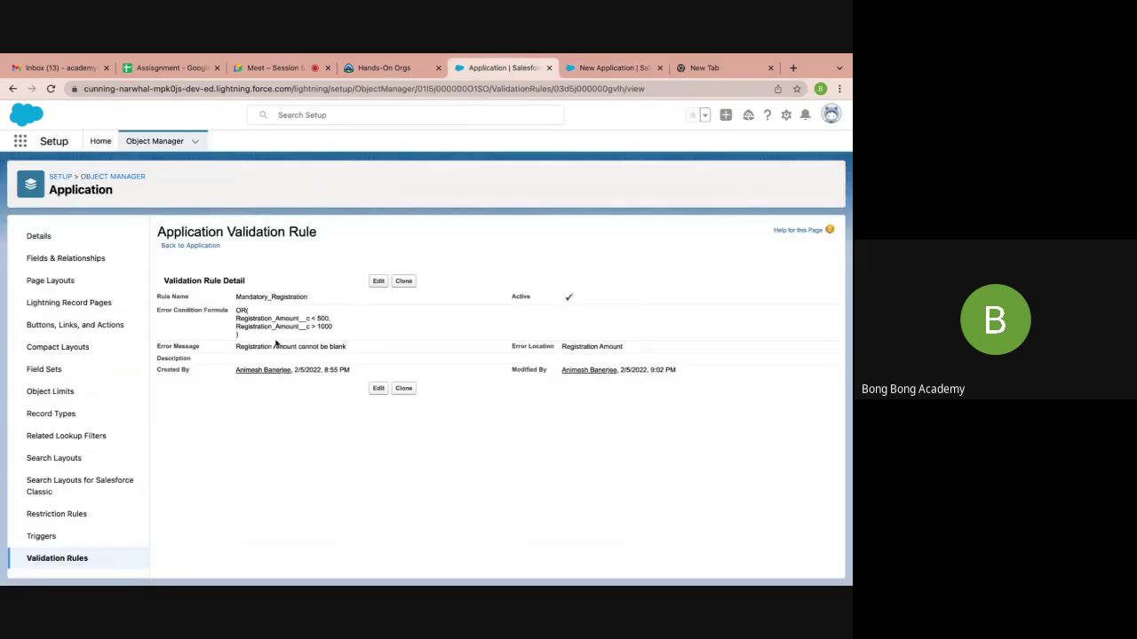
{"action": "left_click", "coordinate": [374, 282]}
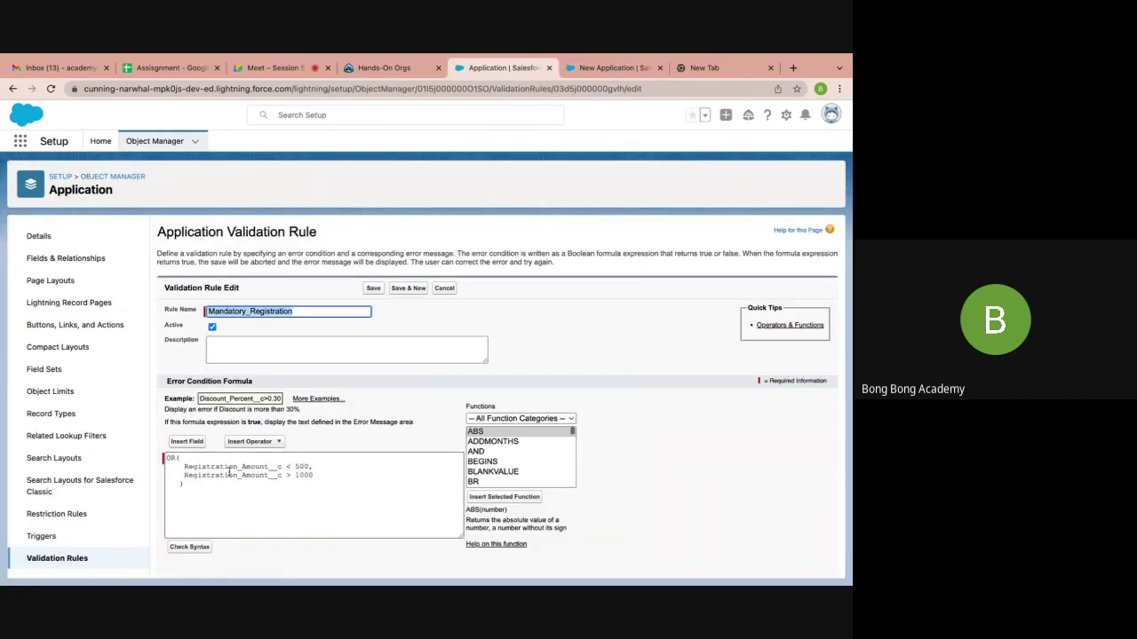
{"action": "scroll", "coordinate": [229, 471], "scroll_direction": "down", "scroll_amount": 3}
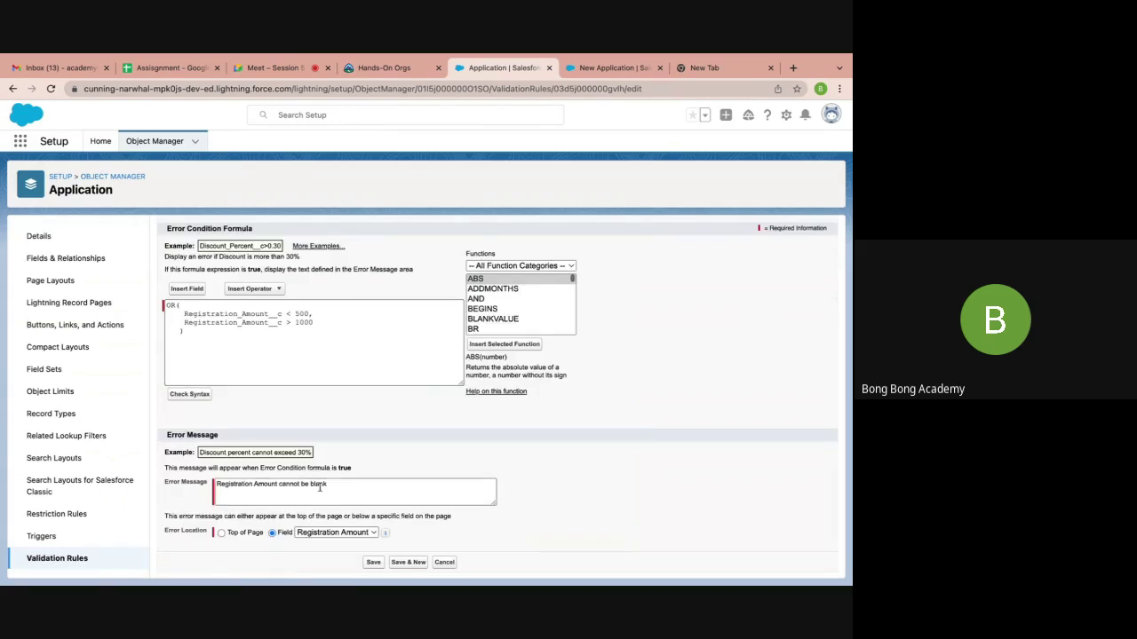
{"action": "left_click_drag", "start_coordinate": [328, 485], "coordinate": [280, 486]}
{"action": "type", "text": "shou"}
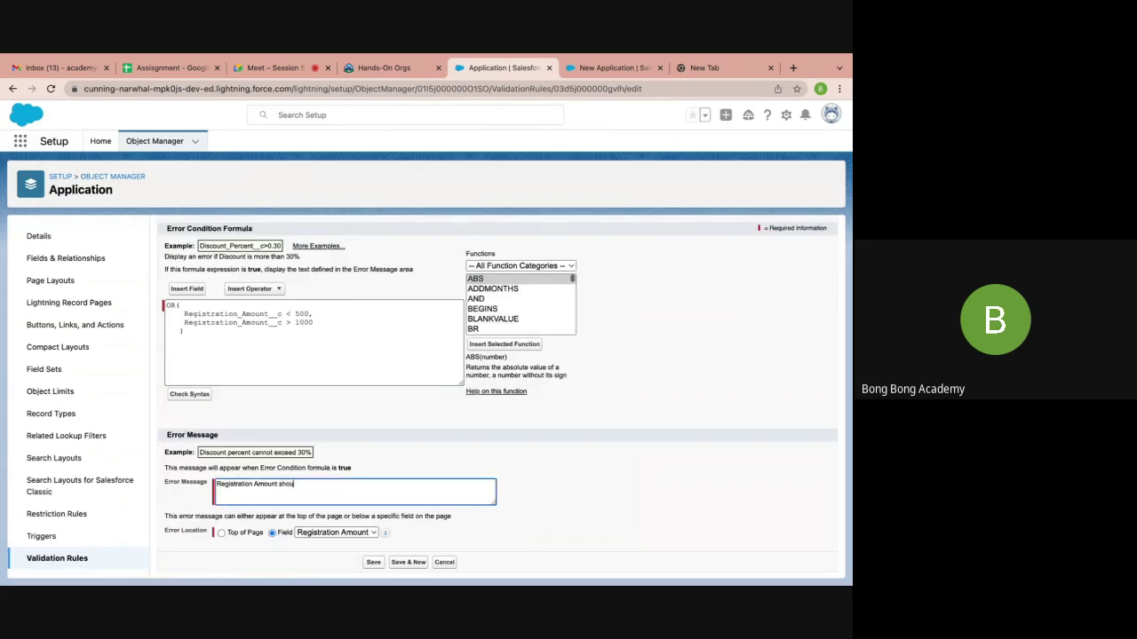
{"action": "type", "text": "ld be between 5"}
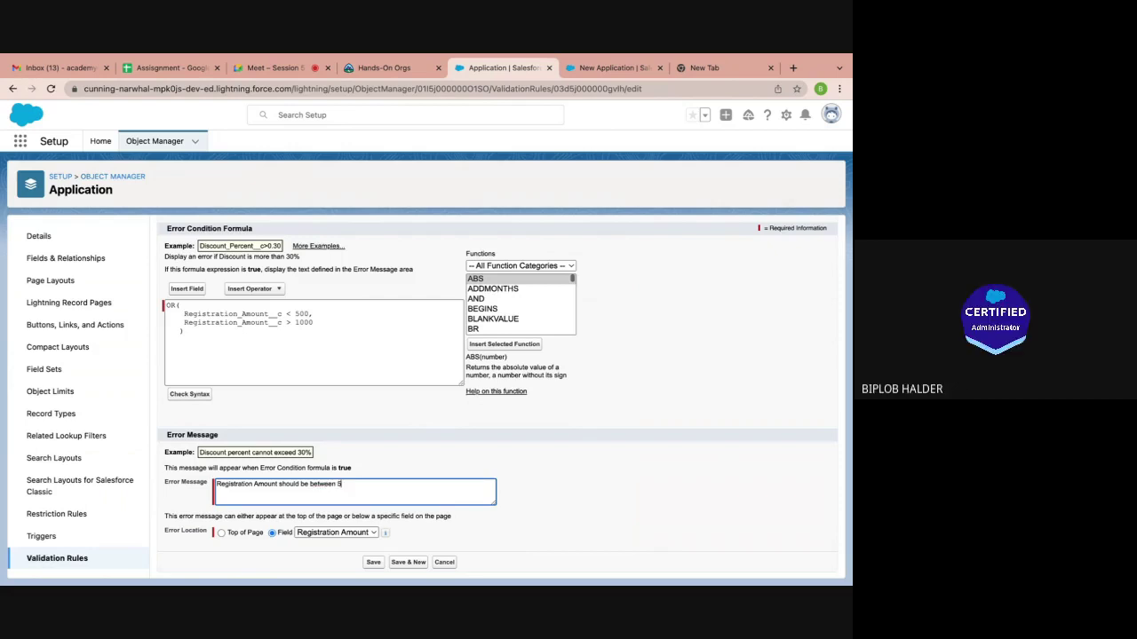
{"action": "type", "text": "00 and 1000"}
{"action": "left_click", "coordinate": [372, 563]}
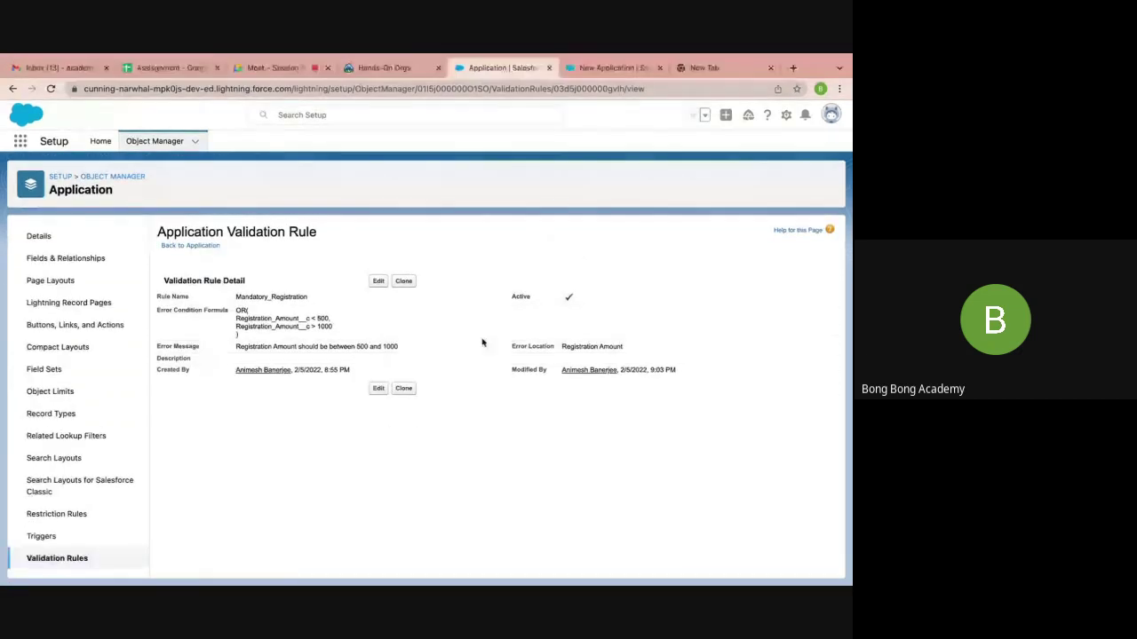
Reload the New Application form, choose Bong Bong as account, enter a Registration Amount of 400, and try to save
{"action": "left_click", "coordinate": [583, 71]}
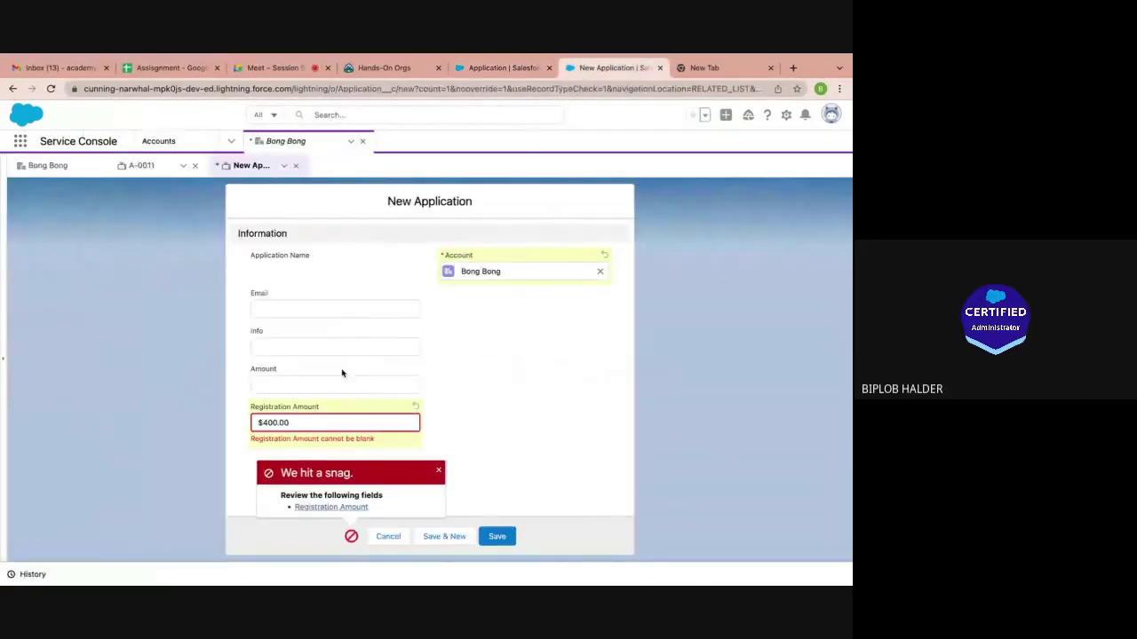
{"action": "left_click", "coordinate": [51, 88]}
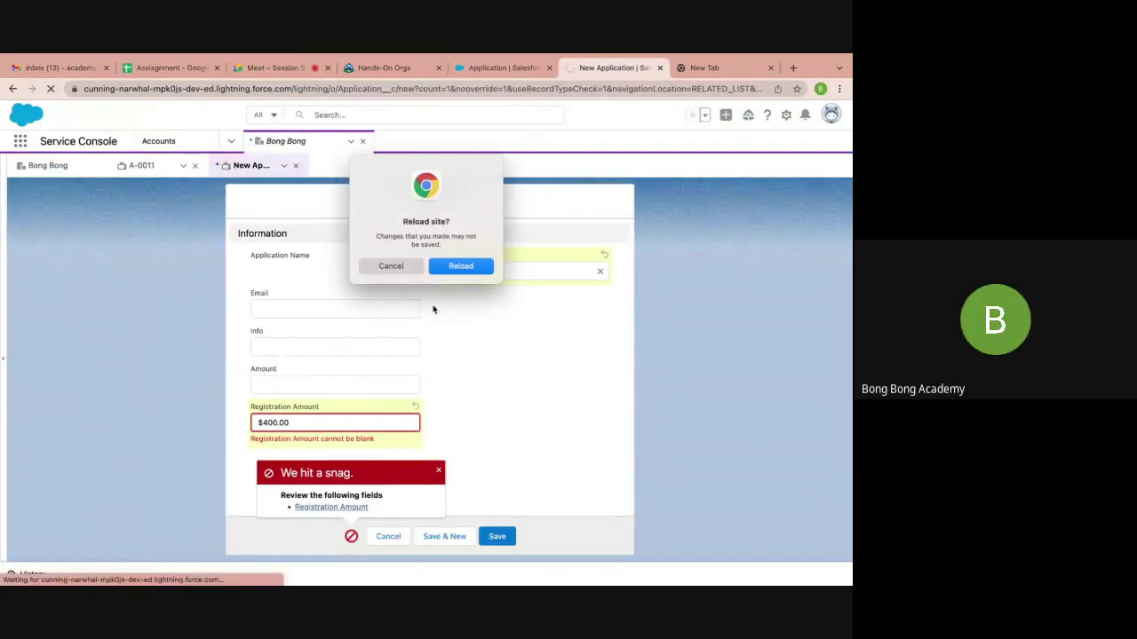
{"action": "left_click", "coordinate": [460, 266]}
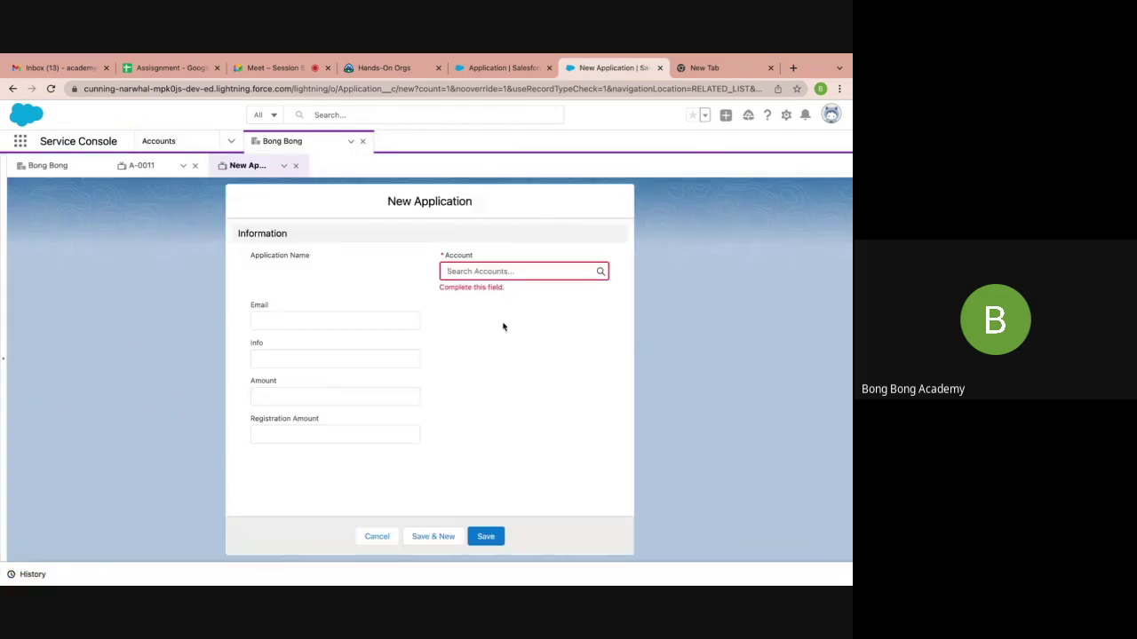
{"action": "left_click", "coordinate": [477, 271]}
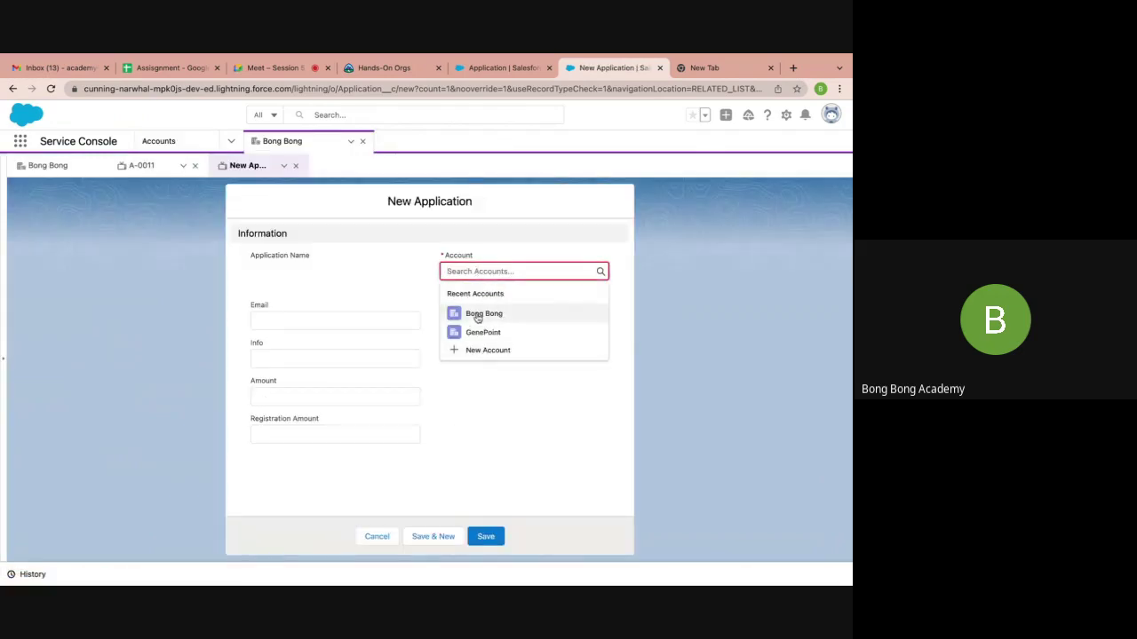
{"action": "left_click", "coordinate": [477, 314]}
{"action": "left_click", "coordinate": [307, 417]}
{"action": "type", "text": "400"}
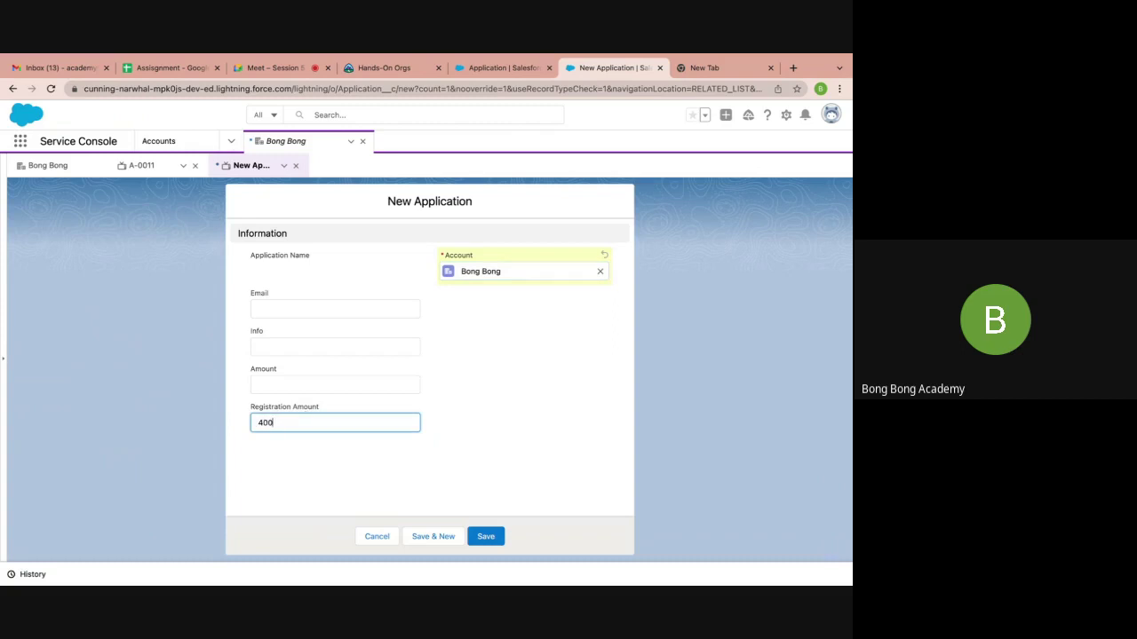
{"action": "left_click", "coordinate": [480, 533]}
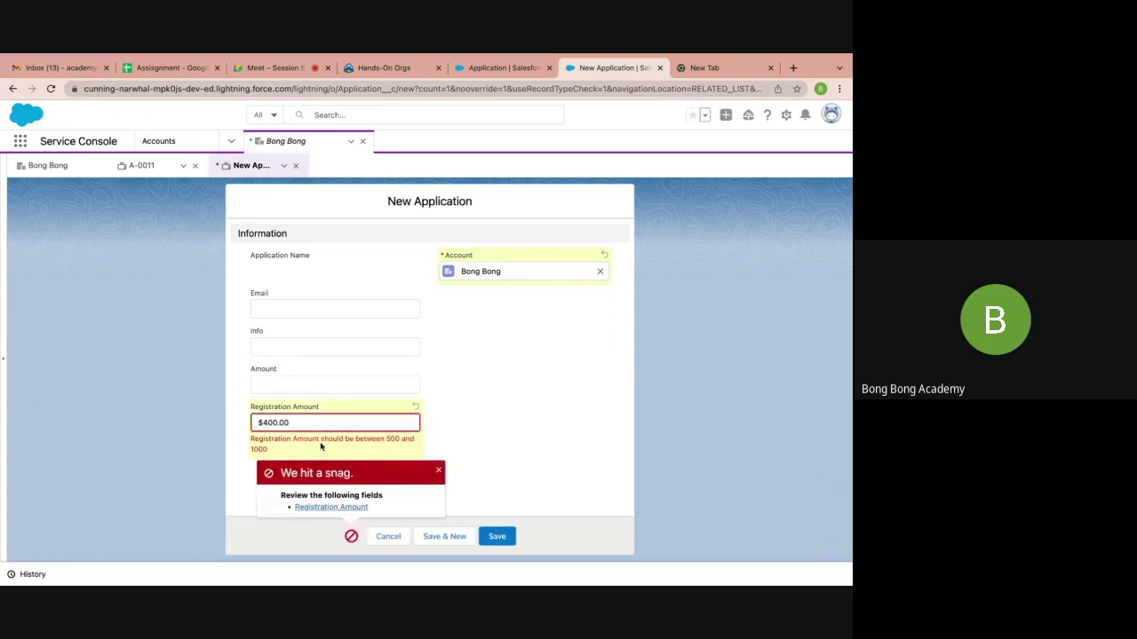
Dismiss the error, replace the Registration Amount with 1200, and try to save the application
{"action": "left_click", "coordinate": [438, 470]}
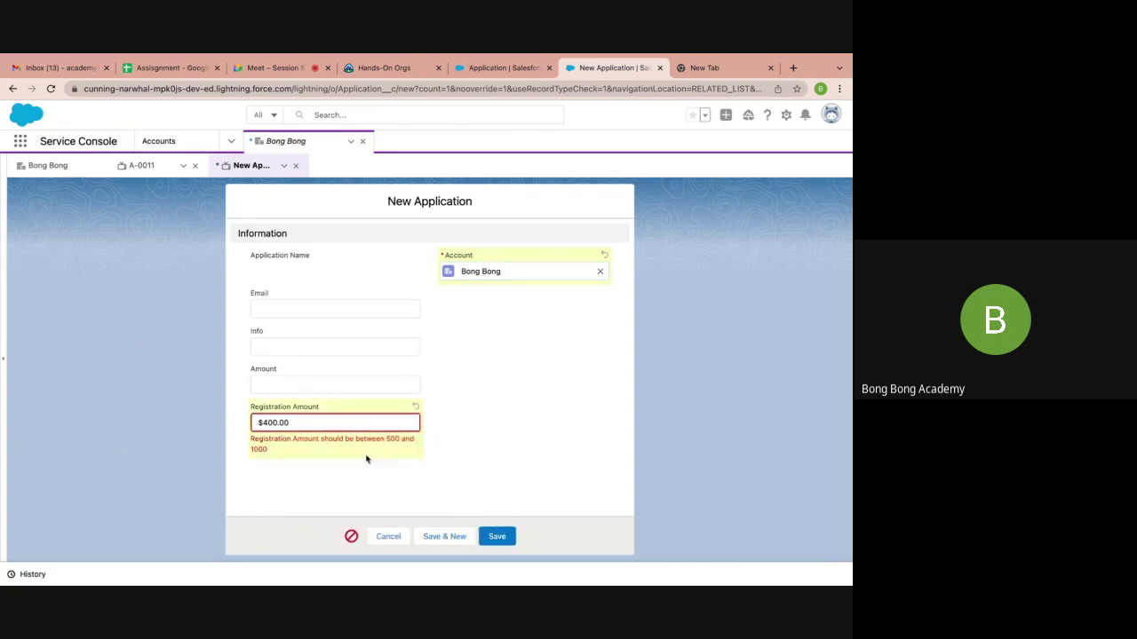
{"action": "left_click", "coordinate": [292, 424]}
{"action": "key", "text": "BackSpace"}
{"action": "key", "text": "BackSpace"}
{"action": "key", "text": "BackSpace"}
{"action": "type", "text": "12000"}
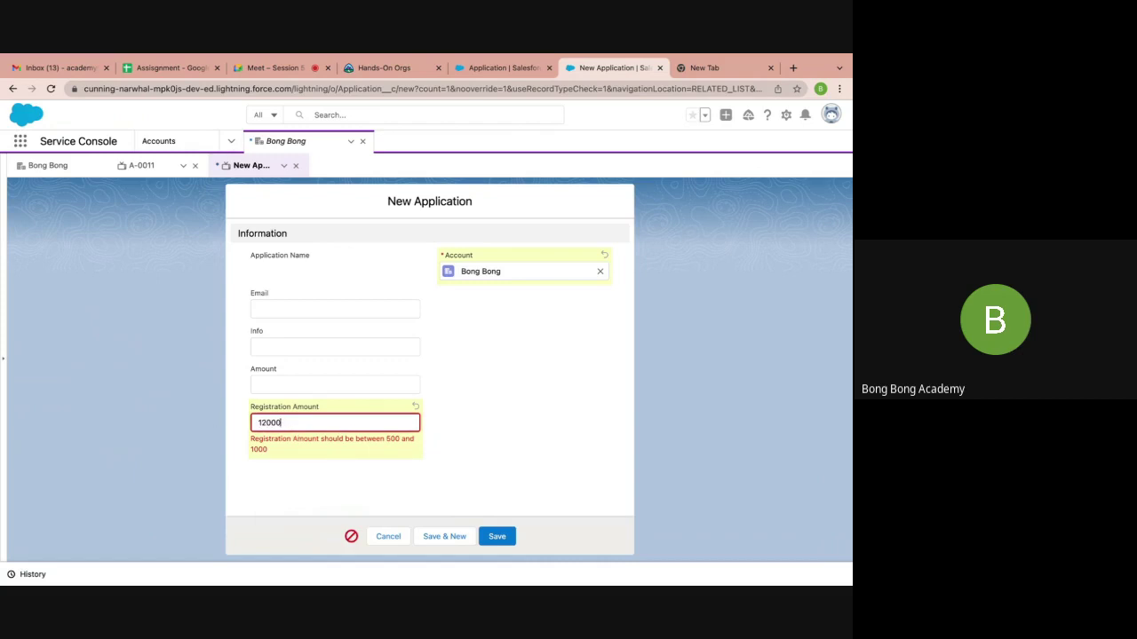
{"action": "left_click", "coordinate": [496, 536]}
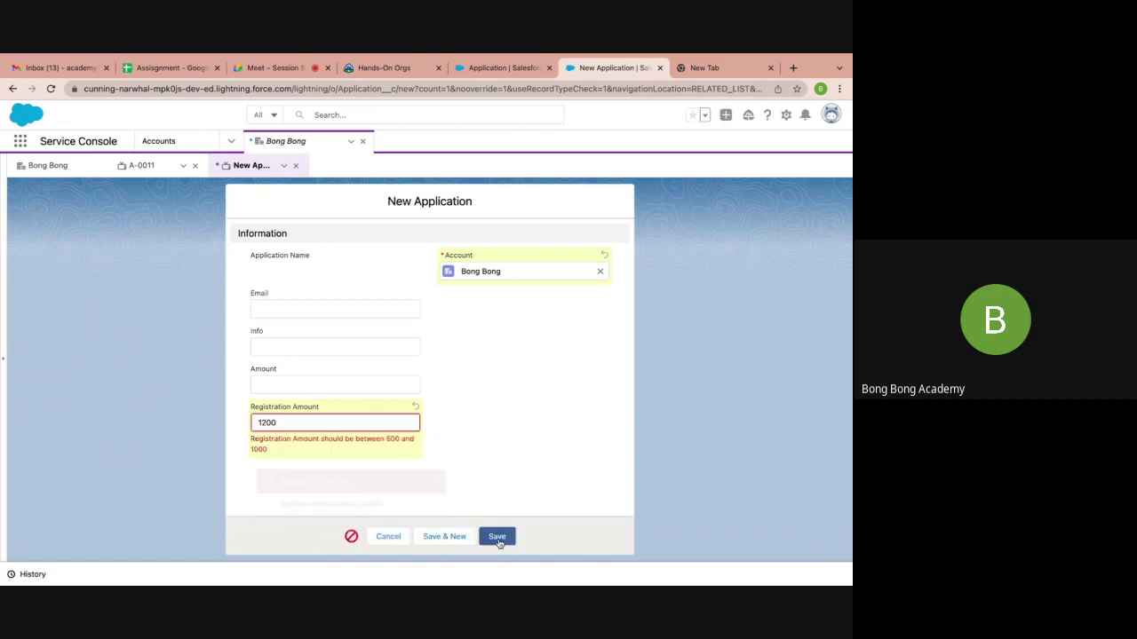
Set the Registration Amount to 600 and save the application
{"action": "left_click", "coordinate": [330, 507]}
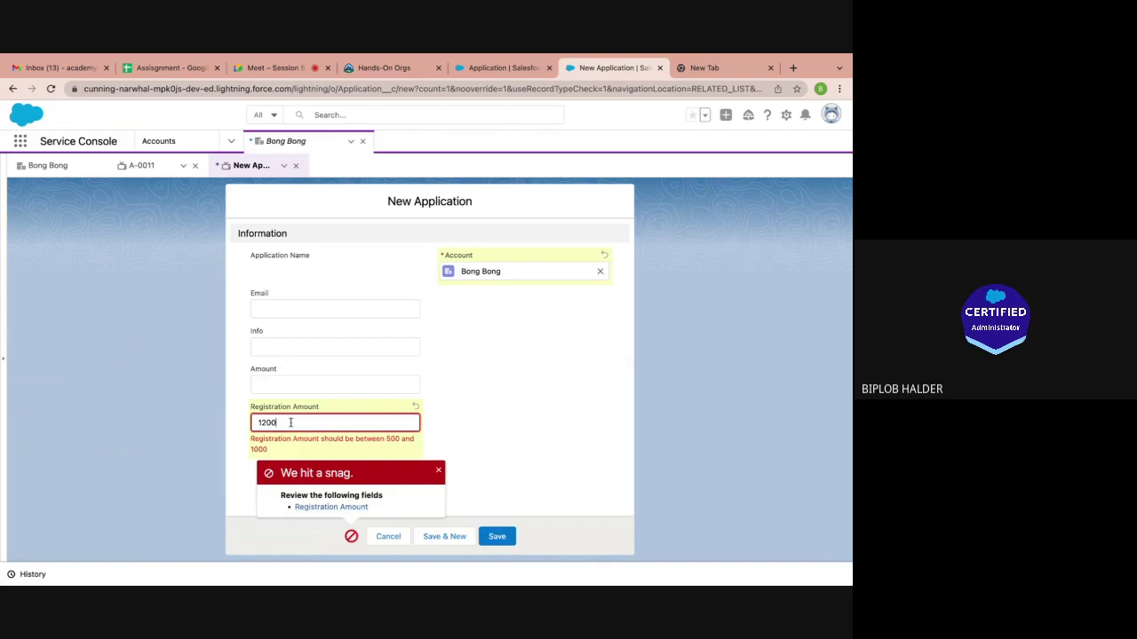
{"action": "type", "text": "600"}
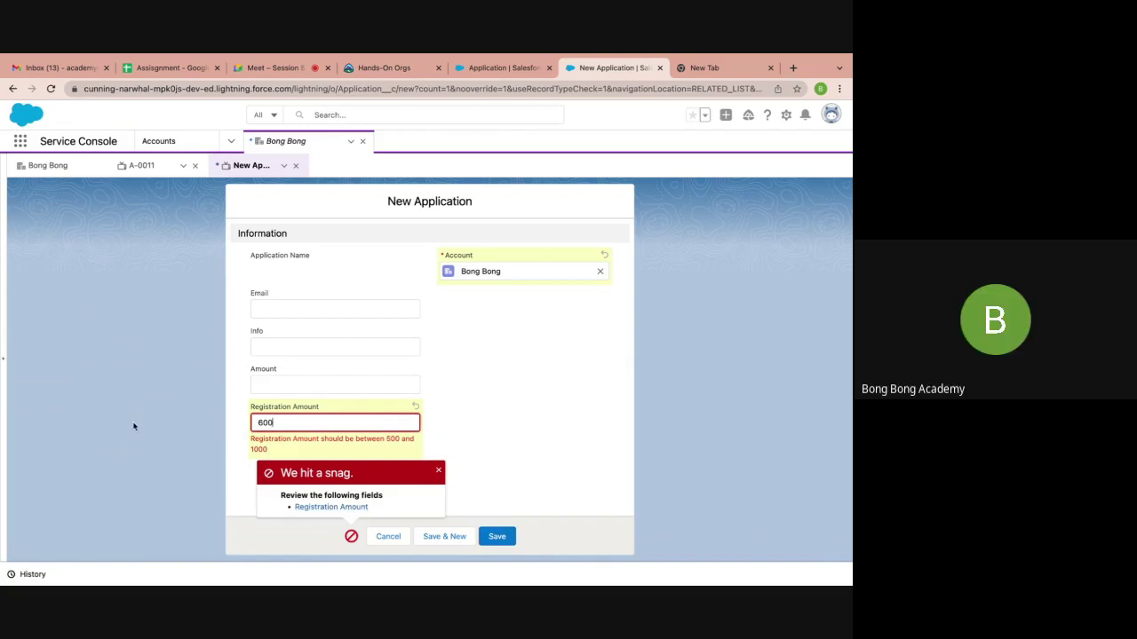
{"action": "left_click", "coordinate": [473, 538]}
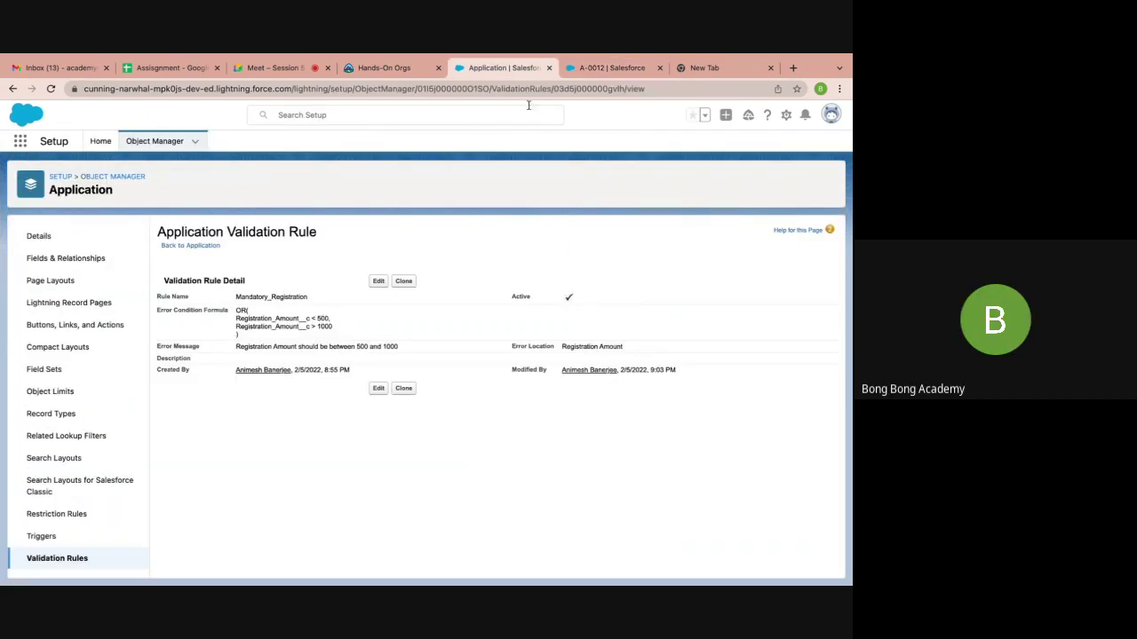
Return to the Mandatory_Registration validation rule and review its error message
{"action": "left_click", "coordinate": [524, 68]}
{"action": "mouse_move", "coordinate": [235, 345]}
{"action": "left_mouse_down"}
{"action": "mouse_move", "coordinate": [480, 356]}
{"action": "mouse_move", "coordinate": [236, 343]}
{"action": "left_mouse_up"}
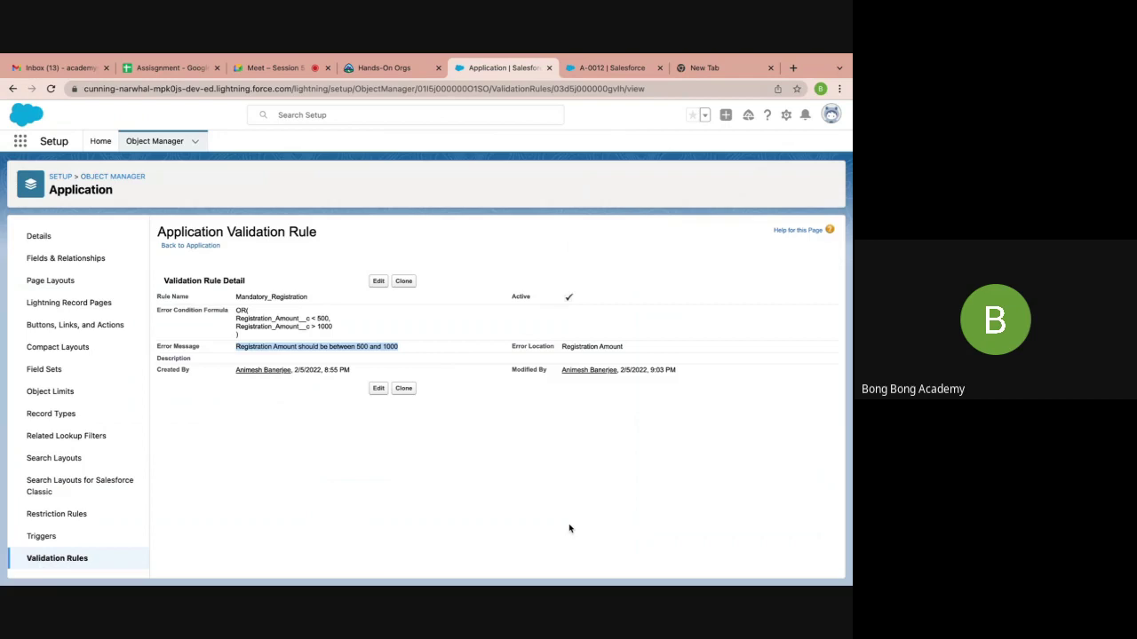
{"action": "left_click", "coordinate": [444, 503]}
{"action": "mouse_move", "coordinate": [414, 565]}
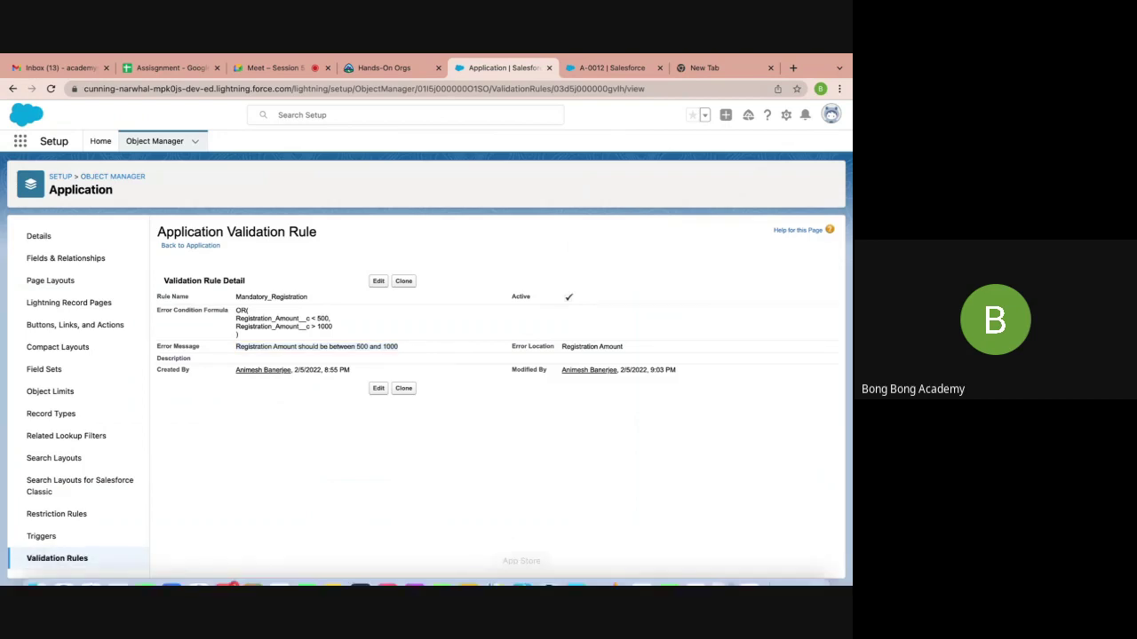
{"action": "mouse_move", "coordinate": [549, 570]}
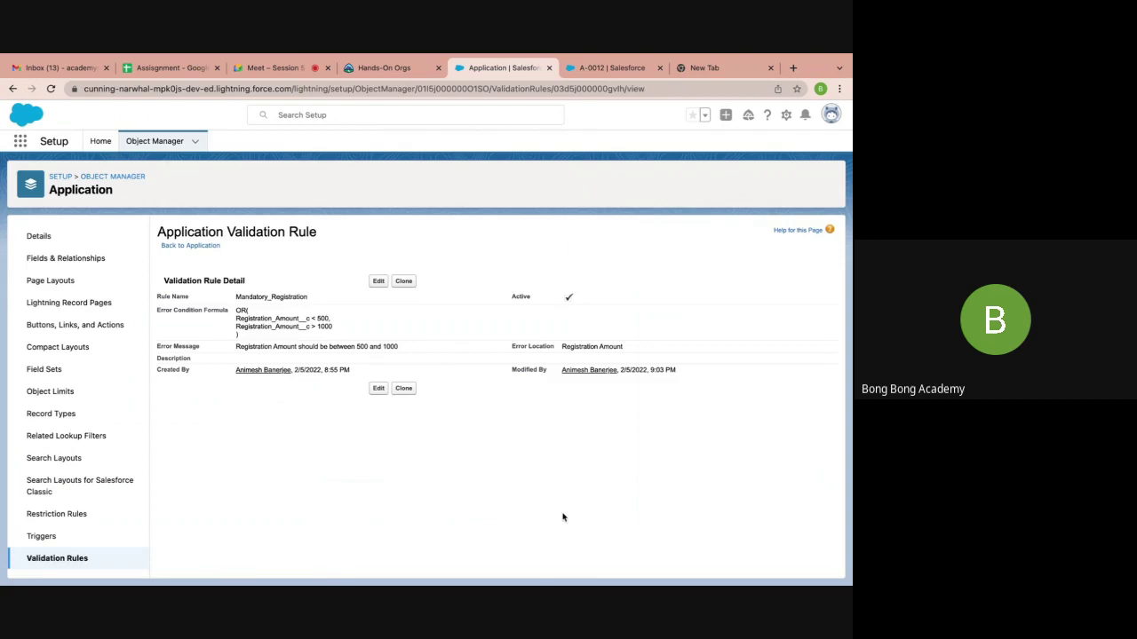
{"action": "mouse_move", "coordinate": [585, 59]}
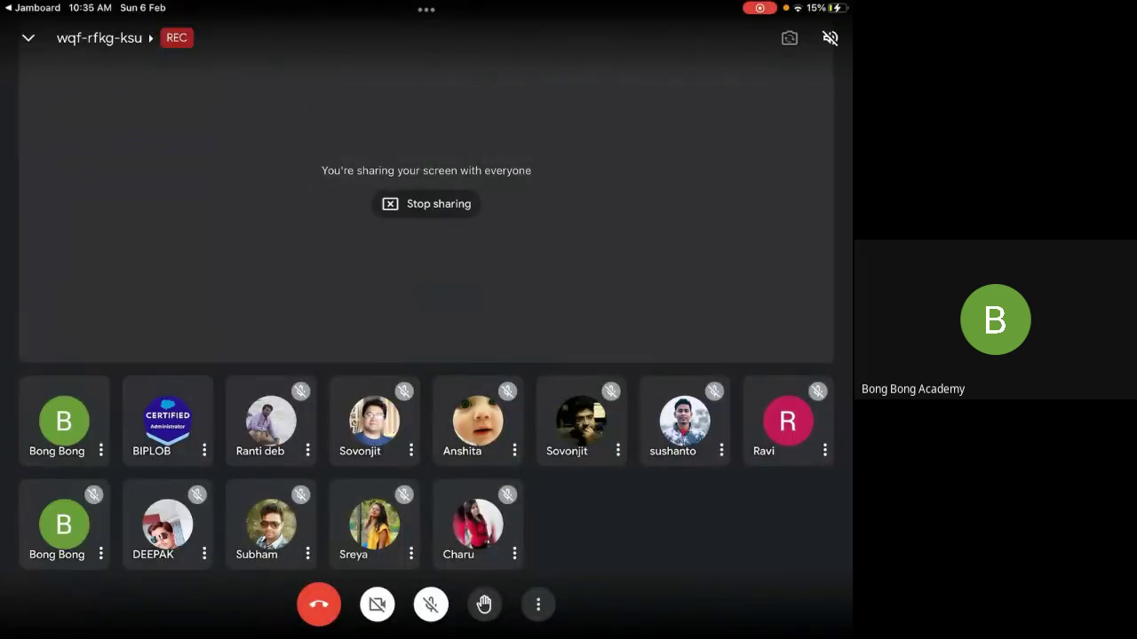
Switch to the Jamboard whiteboard and handwrite "NOT (condition)" on the blank page
{"action": "key", "text": "super+h"}
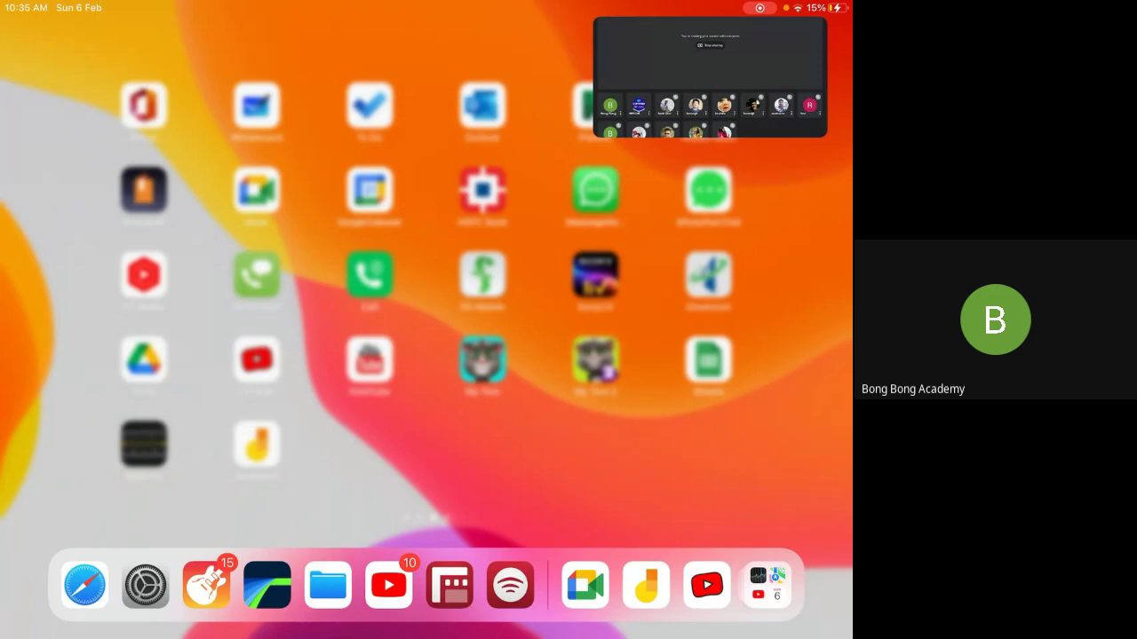
{"action": "key", "text": "super+Tab"}
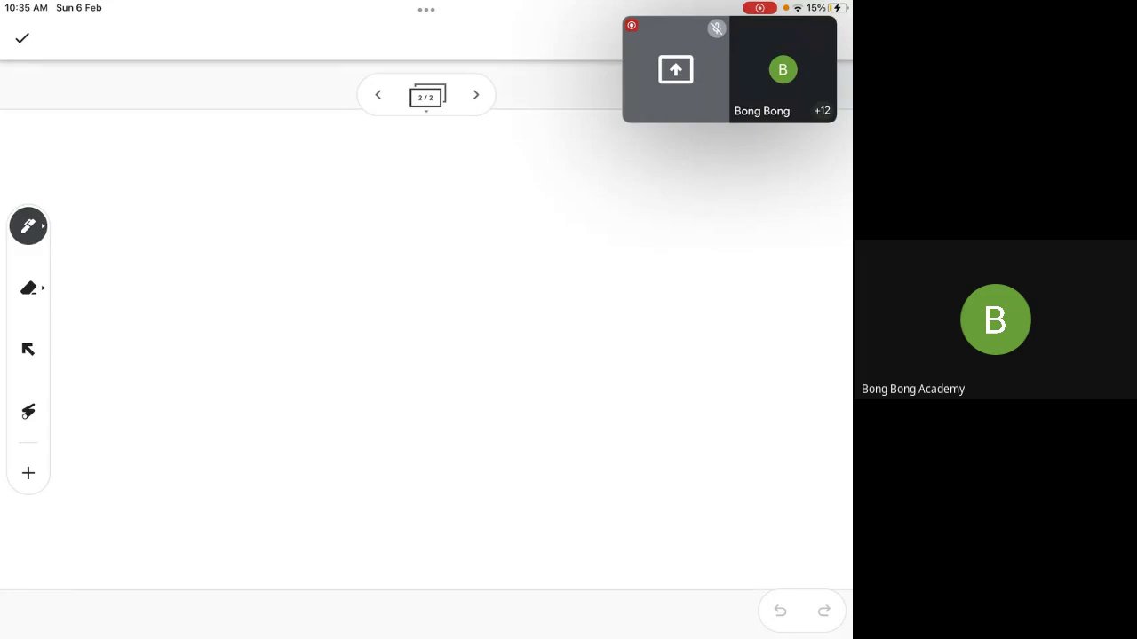
{"action": "mouse_move", "coordinate": [132, 254]}
{"action": "left_mouse_down"}
{"action": "mouse_move", "coordinate": [135, 219]}
{"action": "mouse_move", "coordinate": [158, 216]}
{"action": "mouse_move", "coordinate": [171, 230]}
{"action": "left_mouse_up"}
{"action": "mouse_move", "coordinate": [184, 226]}
{"action": "left_mouse_down"}
{"action": "mouse_move", "coordinate": [209, 222]}
{"action": "mouse_move", "coordinate": [197, 246]}
{"action": "left_mouse_up"}
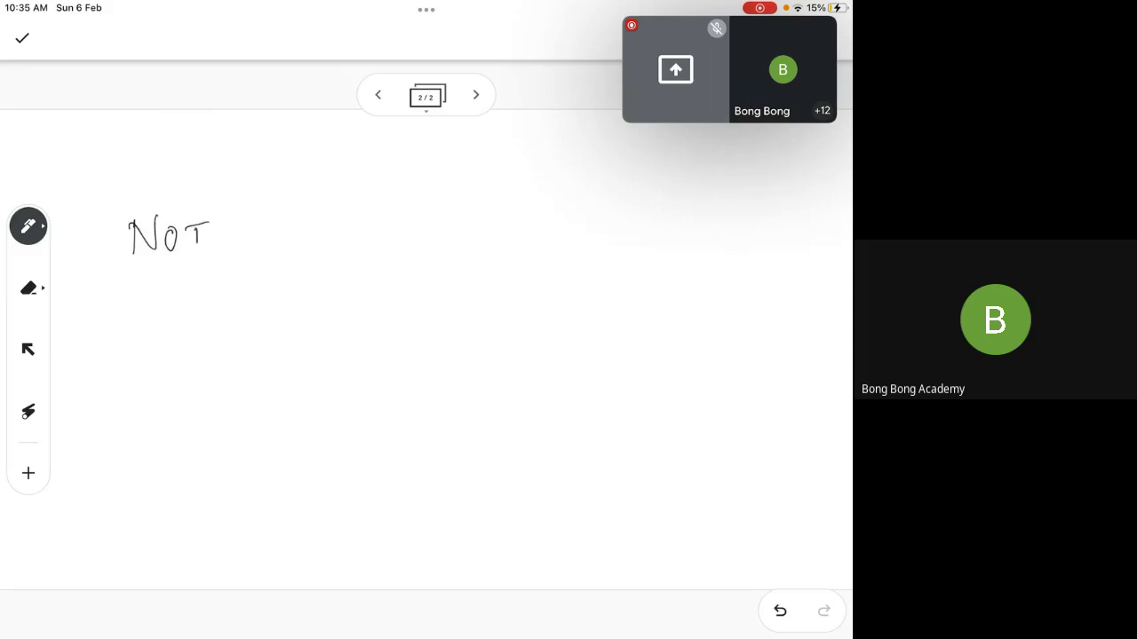
{"action": "mouse_move", "coordinate": [248, 206]}
{"action": "left_mouse_down"}
{"action": "mouse_move", "coordinate": [254, 264]}
{"action": "mouse_move", "coordinate": [268, 244]}
{"action": "left_mouse_up"}
{"action": "mouse_move", "coordinate": [287, 232]}
{"action": "left_mouse_down"}
{"action": "mouse_move", "coordinate": [312, 238]}
{"action": "mouse_move", "coordinate": [333, 207]}
{"action": "mouse_move", "coordinate": [341, 235]}
{"action": "left_mouse_up"}
{"action": "left_click_drag", "start_coordinate": [355, 208], "coordinate": [361, 232]}
{"action": "mouse_move", "coordinate": [366, 229]}
{"action": "left_mouse_down"}
{"action": "mouse_move", "coordinate": [398, 226]}
{"action": "mouse_move", "coordinate": [398, 255]}
{"action": "left_mouse_up"}
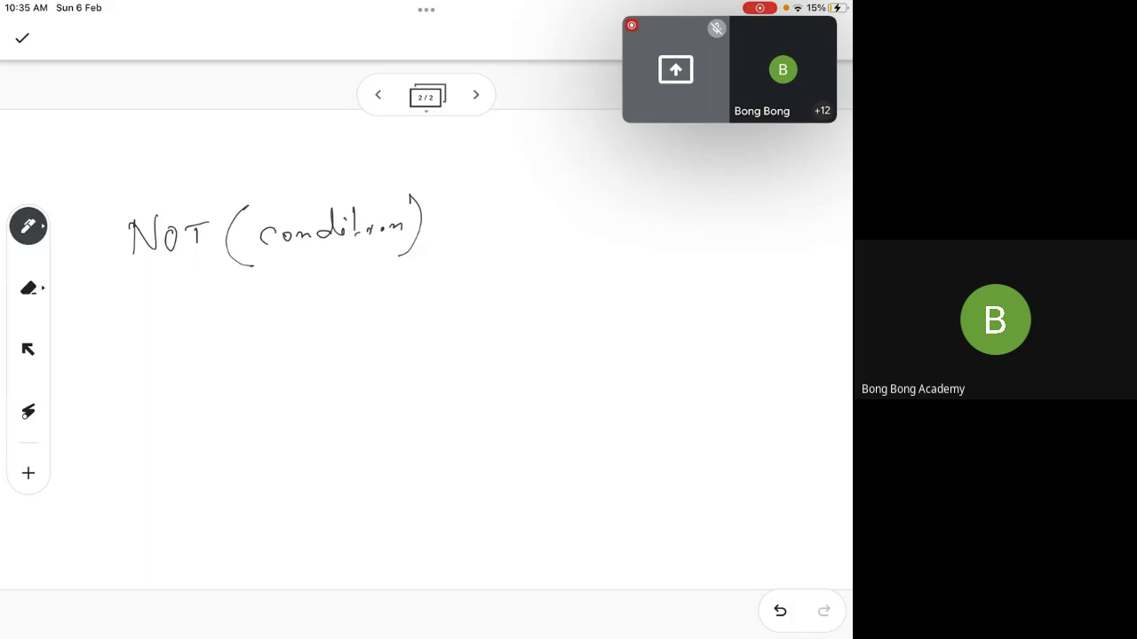
Handwrite "True" above the condition with an arrow pointing down to it, and "= False" after the NOT expression
{"action": "left_click_drag", "start_coordinate": [325, 152], "coordinate": [328, 190]}
{"action": "left_click_drag", "start_coordinate": [313, 181], "coordinate": [345, 175]}
{"action": "left_click_drag", "start_coordinate": [282, 135], "coordinate": [307, 131]}
{"action": "mouse_move", "coordinate": [295, 133]}
{"action": "left_mouse_down"}
{"action": "mouse_move", "coordinate": [295, 151]}
{"action": "mouse_move", "coordinate": [317, 146]}
{"action": "left_mouse_up"}
{"action": "left_click_drag", "start_coordinate": [320, 143], "coordinate": [350, 146]}
{"action": "left_click", "coordinate": [356, 148]}
{"action": "left_click_drag", "start_coordinate": [460, 215], "coordinate": [477, 207]}
{"action": "mouse_move", "coordinate": [506, 197]}
{"action": "left_mouse_down"}
{"action": "mouse_move", "coordinate": [505, 211]}
{"action": "mouse_move", "coordinate": [526, 174]}
{"action": "mouse_move", "coordinate": [543, 204]}
{"action": "left_mouse_up"}
{"action": "left_click_drag", "start_coordinate": [568, 196], "coordinate": [553, 209]}
{"action": "left_click_drag", "start_coordinate": [582, 198], "coordinate": [586, 202]}
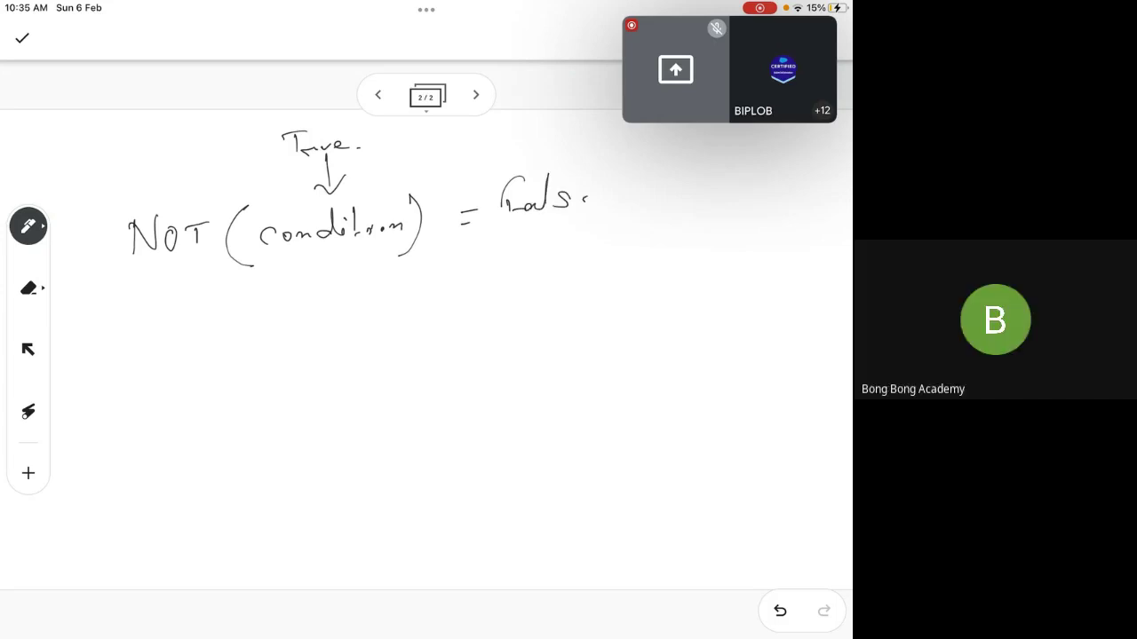
{"action": "left_click_drag", "start_coordinate": [368, 130], "coordinate": [360, 153]}
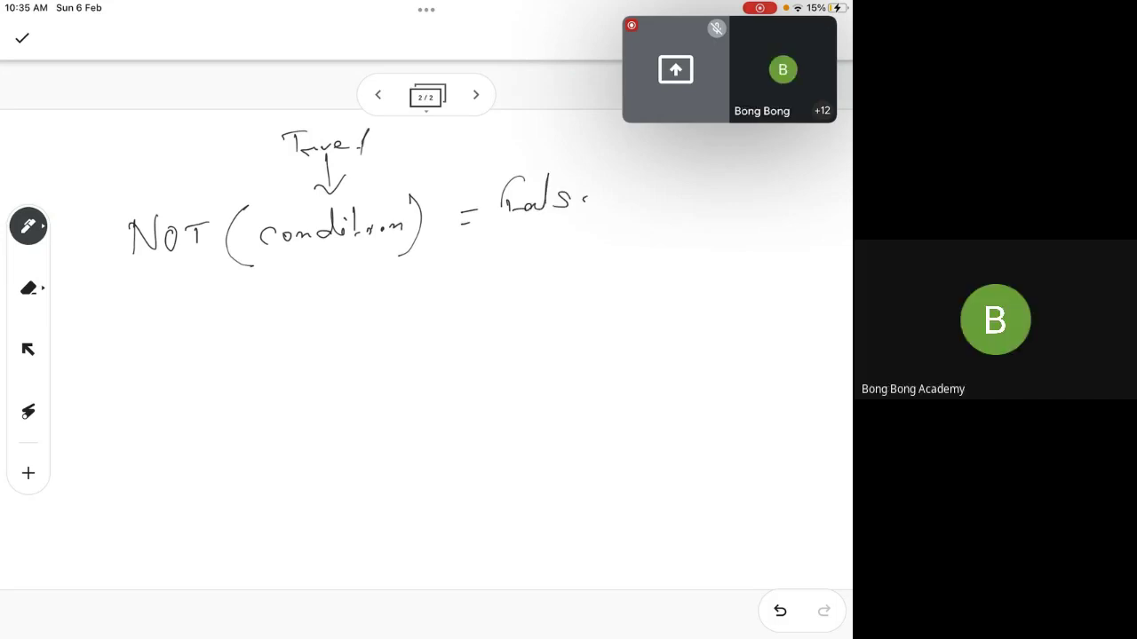
Erase the board's handwriting and write "Not (condition 1 OR condition 2)" across the page
{"action": "left_click", "coordinate": [29, 288]}
{"action": "mouse_move", "coordinate": [130, 238]}
{"action": "left_mouse_down"}
{"action": "mouse_move", "coordinate": [267, 246]}
{"action": "mouse_move", "coordinate": [547, 210]}
{"action": "mouse_move", "coordinate": [555, 187]}
{"action": "mouse_move", "coordinate": [292, 160]}
{"action": "mouse_move", "coordinate": [355, 141]}
{"action": "left_mouse_up"}
{"action": "left_click", "coordinate": [28, 225]}
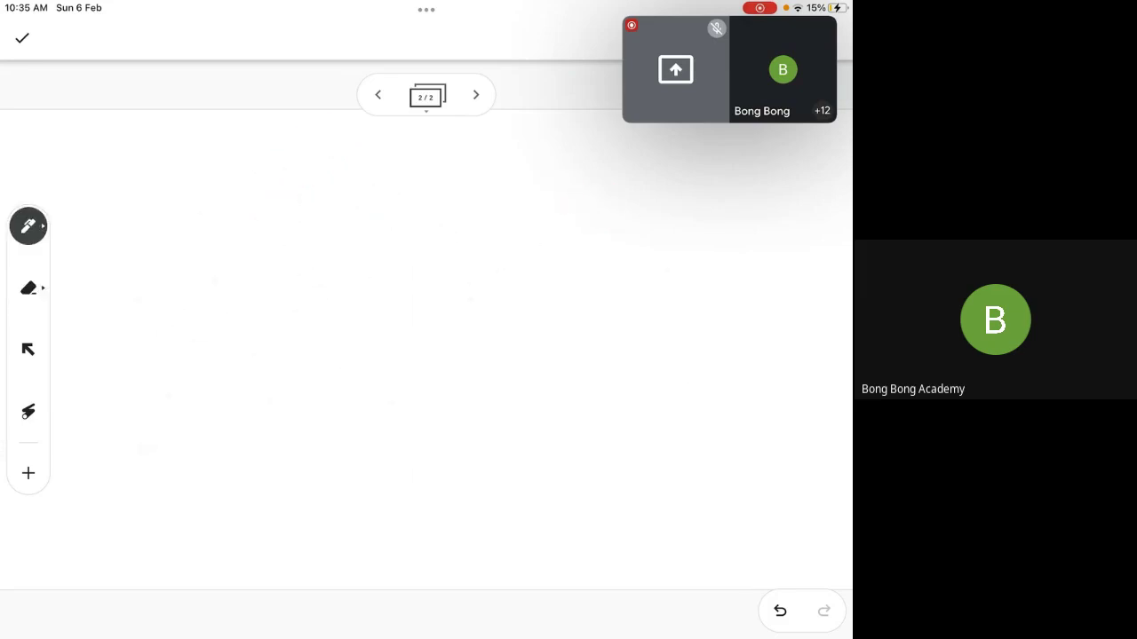
{"action": "mouse_move", "coordinate": [115, 206]}
{"action": "left_mouse_down"}
{"action": "mouse_move", "coordinate": [139, 235]}
{"action": "mouse_move", "coordinate": [171, 227]}
{"action": "left_mouse_up"}
{"action": "left_click_drag", "start_coordinate": [210, 186], "coordinate": [201, 249]}
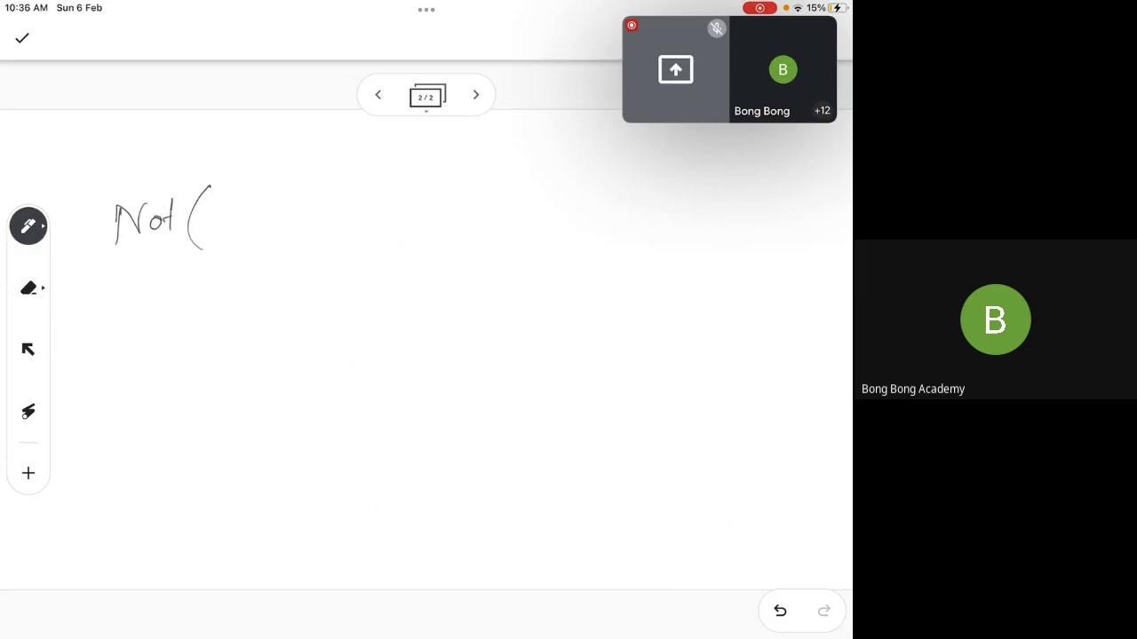
{"action": "mouse_move", "coordinate": [227, 211]}
{"action": "left_mouse_down"}
{"action": "mouse_move", "coordinate": [220, 236]}
{"action": "mouse_move", "coordinate": [256, 227]}
{"action": "mouse_move", "coordinate": [290, 190]}
{"action": "mouse_move", "coordinate": [301, 226]}
{"action": "mouse_move", "coordinate": [369, 218]}
{"action": "left_mouse_up"}
{"action": "left_click_drag", "start_coordinate": [426, 195], "coordinate": [438, 211]}
{"action": "mouse_move", "coordinate": [439, 192]}
{"action": "left_mouse_down"}
{"action": "mouse_move", "coordinate": [452, 212]}
{"action": "mouse_move", "coordinate": [519, 208]}
{"action": "mouse_move", "coordinate": [563, 167]}
{"action": "mouse_move", "coordinate": [577, 197]}
{"action": "mouse_move", "coordinate": [592, 199]}
{"action": "mouse_move", "coordinate": [636, 190]}
{"action": "mouse_move", "coordinate": [694, 201]}
{"action": "mouse_move", "coordinate": [724, 186]}
{"action": "mouse_move", "coordinate": [691, 233]}
{"action": "left_mouse_up"}
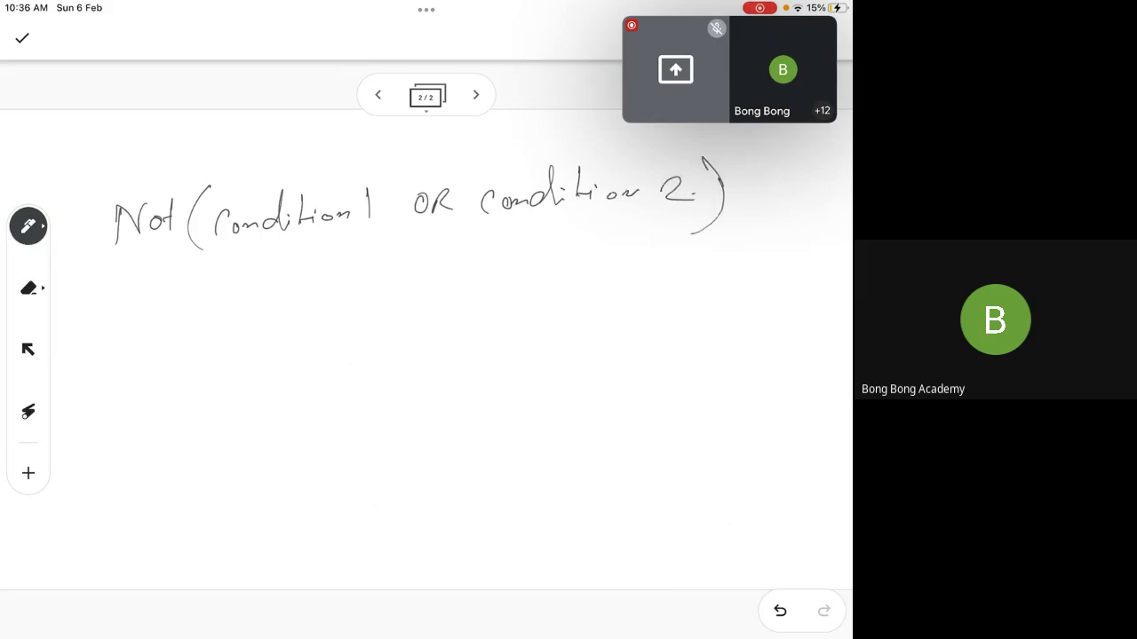
Handwrite "= Not (condition 1)" below the first expression
{"action": "left_click_drag", "start_coordinate": [98, 302], "coordinate": [117, 299]}
{"action": "mouse_move", "coordinate": [100, 318]}
{"action": "left_mouse_down"}
{"action": "mouse_move", "coordinate": [152, 316]}
{"action": "mouse_move", "coordinate": [169, 290]}
{"action": "left_mouse_up"}
{"action": "left_click_drag", "start_coordinate": [176, 304], "coordinate": [176, 303]}
{"action": "left_click_drag", "start_coordinate": [201, 281], "coordinate": [198, 316]}
{"action": "mouse_move", "coordinate": [190, 294]}
{"action": "left_mouse_down"}
{"action": "mouse_move", "coordinate": [208, 291]}
{"action": "mouse_move", "coordinate": [259, 323]}
{"action": "mouse_move", "coordinate": [265, 294]}
{"action": "mouse_move", "coordinate": [258, 312]}
{"action": "left_mouse_up"}
{"action": "mouse_move", "coordinate": [282, 300]}
{"action": "left_mouse_down"}
{"action": "mouse_move", "coordinate": [273, 308]}
{"action": "mouse_move", "coordinate": [298, 307]}
{"action": "left_mouse_up"}
{"action": "left_click_drag", "start_coordinate": [323, 301], "coordinate": [327, 311]}
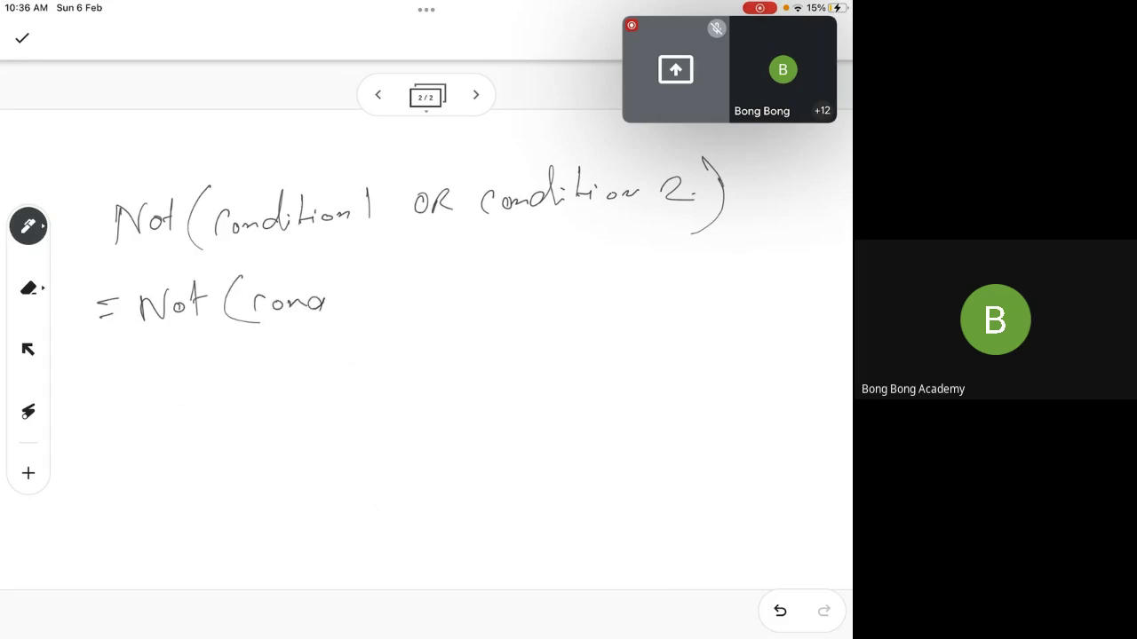
{"action": "mouse_move", "coordinate": [332, 266]}
{"action": "left_mouse_down"}
{"action": "mouse_move", "coordinate": [331, 311]}
{"action": "mouse_move", "coordinate": [344, 308]}
{"action": "left_mouse_up"}
{"action": "mouse_move", "coordinate": [355, 277]}
{"action": "left_mouse_down"}
{"action": "mouse_move", "coordinate": [357, 309]}
{"action": "mouse_move", "coordinate": [364, 302]}
{"action": "left_mouse_up"}
{"action": "left_click_drag", "start_coordinate": [382, 279], "coordinate": [385, 301]}
{"action": "left_click_drag", "start_coordinate": [396, 259], "coordinate": [378, 335]}
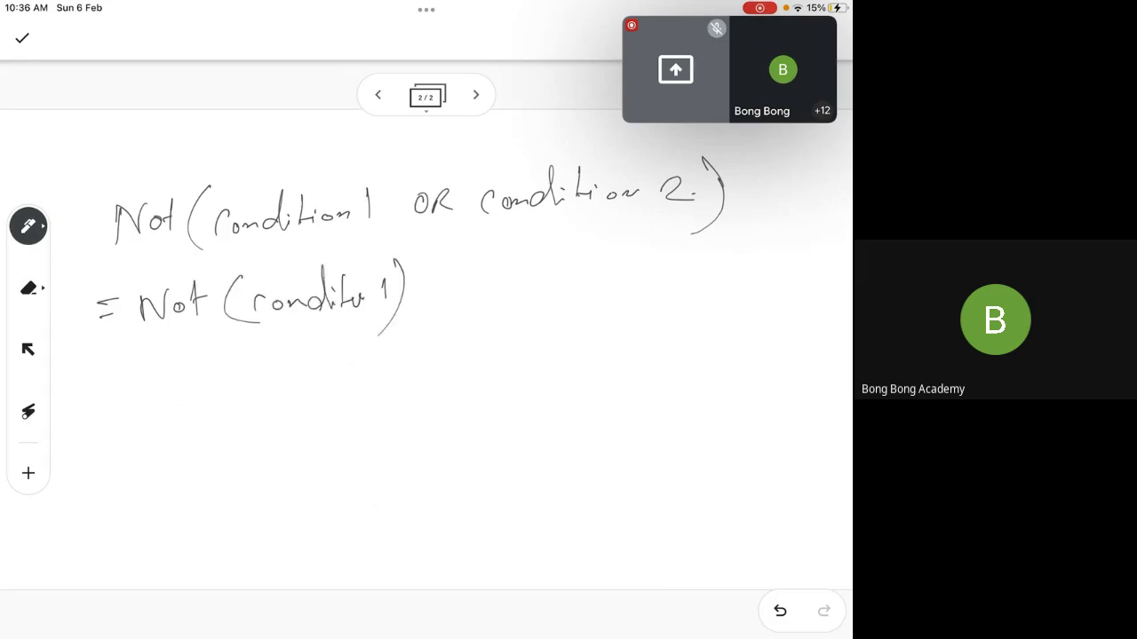
Complete the second line with "&& Not (condition 2)" and draw a long horizontal separator line beneath it
{"action": "mouse_move", "coordinate": [460, 263]}
{"action": "left_mouse_down"}
{"action": "mouse_move", "coordinate": [462, 304]}
{"action": "mouse_move", "coordinate": [563, 267]}
{"action": "mouse_move", "coordinate": [574, 278]}
{"action": "left_mouse_up"}
{"action": "mouse_move", "coordinate": [588, 254]}
{"action": "left_mouse_down"}
{"action": "mouse_move", "coordinate": [590, 287]}
{"action": "mouse_move", "coordinate": [597, 279]}
{"action": "left_mouse_up"}
{"action": "mouse_move", "coordinate": [632, 252]}
{"action": "left_mouse_down"}
{"action": "mouse_move", "coordinate": [630, 301]}
{"action": "mouse_move", "coordinate": [636, 286]}
{"action": "left_mouse_up"}
{"action": "mouse_move", "coordinate": [654, 275]}
{"action": "left_mouse_down"}
{"action": "mouse_move", "coordinate": [689, 277]}
{"action": "mouse_move", "coordinate": [702, 244]}
{"action": "mouse_move", "coordinate": [715, 279]}
{"action": "mouse_move", "coordinate": [785, 275]}
{"action": "left_mouse_up"}
{"action": "left_click_drag", "start_coordinate": [794, 233], "coordinate": [796, 284]}
{"action": "left_click_drag", "start_coordinate": [105, 372], "coordinate": [806, 341]}
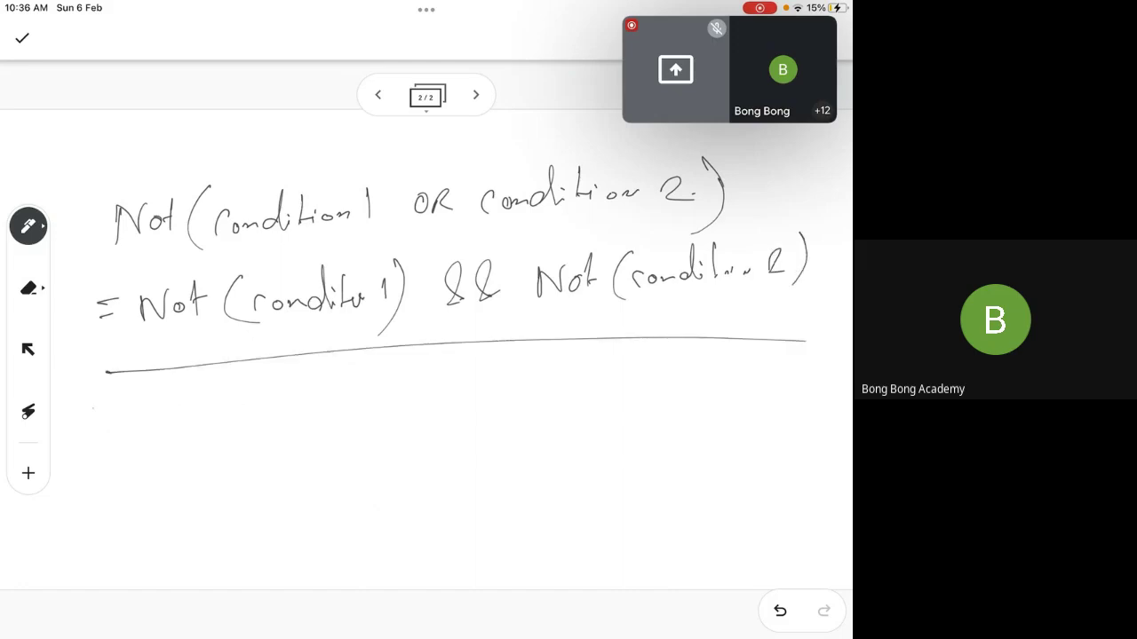
Handwrite "Not (condition 1)" below the separator line
{"action": "mouse_move", "coordinate": [93, 433]}
{"action": "left_mouse_down"}
{"action": "mouse_move", "coordinate": [131, 401]}
{"action": "mouse_move", "coordinate": [140, 417]}
{"action": "left_mouse_up"}
{"action": "mouse_move", "coordinate": [158, 401]}
{"action": "left_mouse_down"}
{"action": "mouse_move", "coordinate": [166, 393]}
{"action": "mouse_move", "coordinate": [163, 432]}
{"action": "left_mouse_up"}
{"action": "left_click_drag", "start_coordinate": [215, 396], "coordinate": [210, 440]}
{"action": "mouse_move", "coordinate": [234, 411]}
{"action": "left_mouse_down"}
{"action": "mouse_move", "coordinate": [232, 427]}
{"action": "mouse_move", "coordinate": [280, 420]}
{"action": "mouse_move", "coordinate": [280, 389]}
{"action": "left_mouse_up"}
{"action": "mouse_move", "coordinate": [286, 409]}
{"action": "left_mouse_down"}
{"action": "mouse_move", "coordinate": [297, 417]}
{"action": "mouse_move", "coordinate": [364, 407]}
{"action": "left_mouse_up"}
{"action": "left_click_drag", "start_coordinate": [373, 369], "coordinate": [376, 422]}
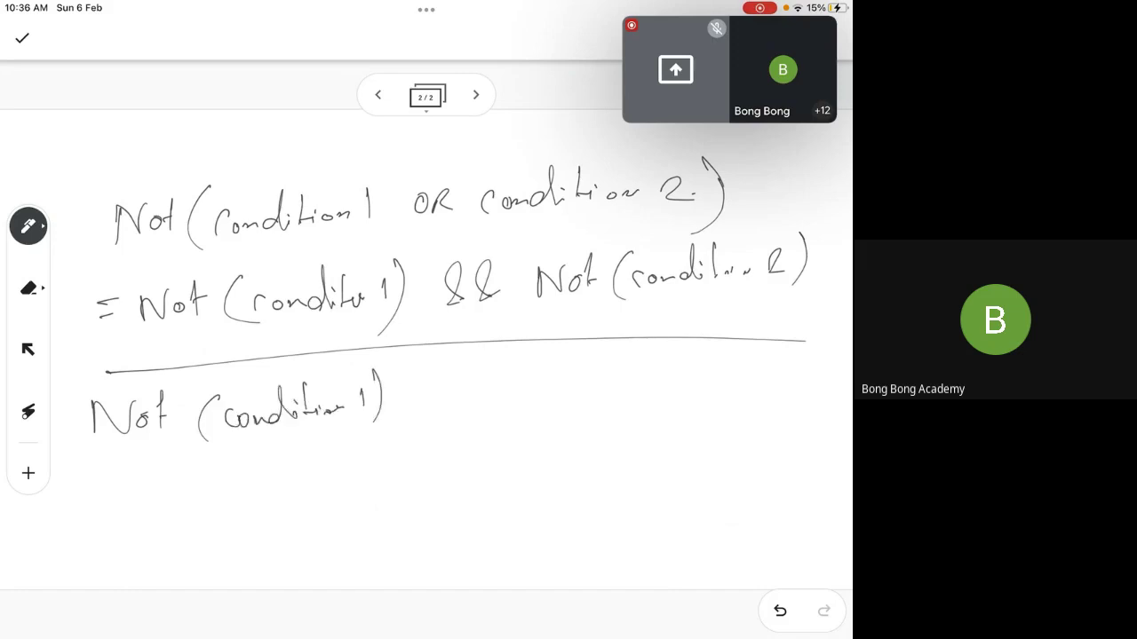
Extend the expression below the separator line to read "Not (condition 1 && condition 2)", erasing the parenthesis after condition 1
{"action": "left_click_drag", "start_coordinate": [458, 401], "coordinate": [496, 405]}
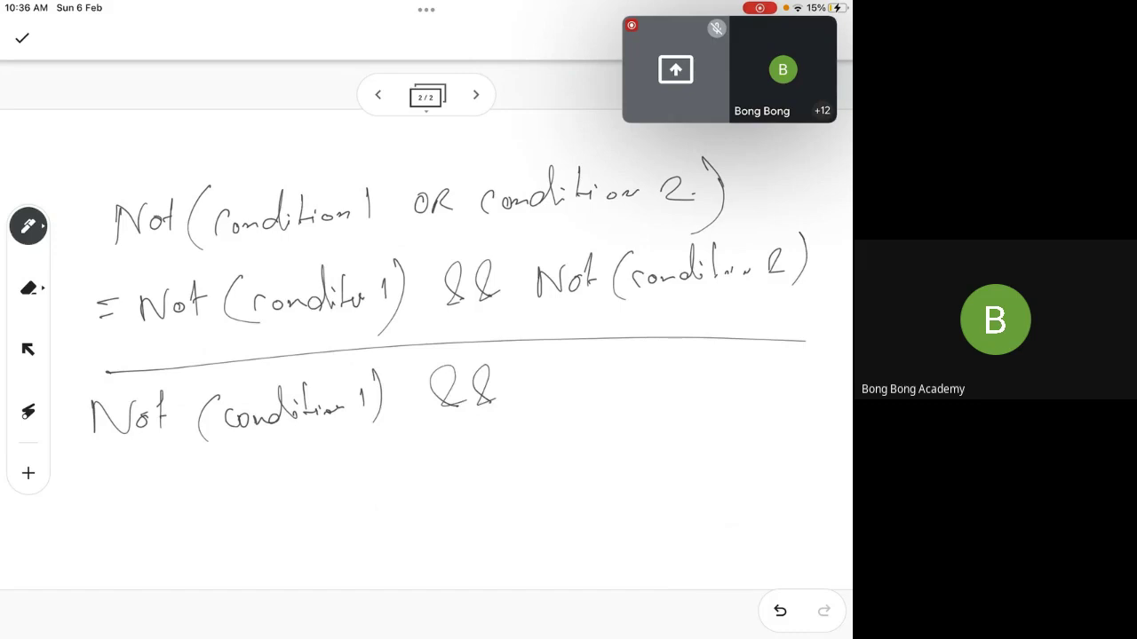
{"action": "left_click", "coordinate": [28, 288]}
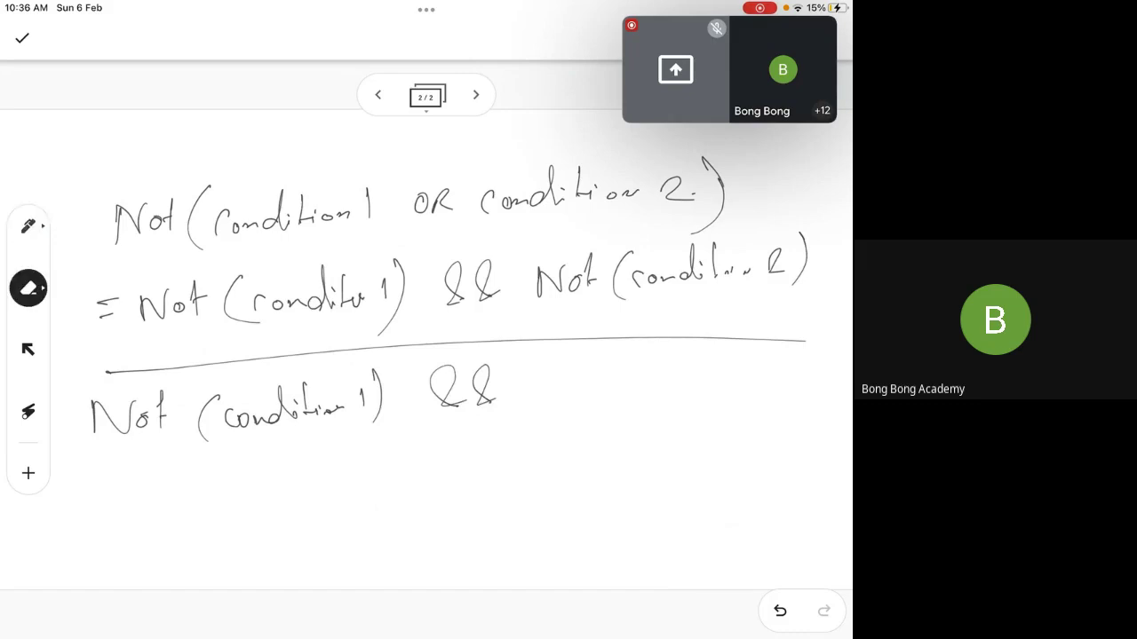
{"action": "left_click_drag", "start_coordinate": [368, 372], "coordinate": [387, 466]}
{"action": "left_click", "coordinate": [29, 225]}
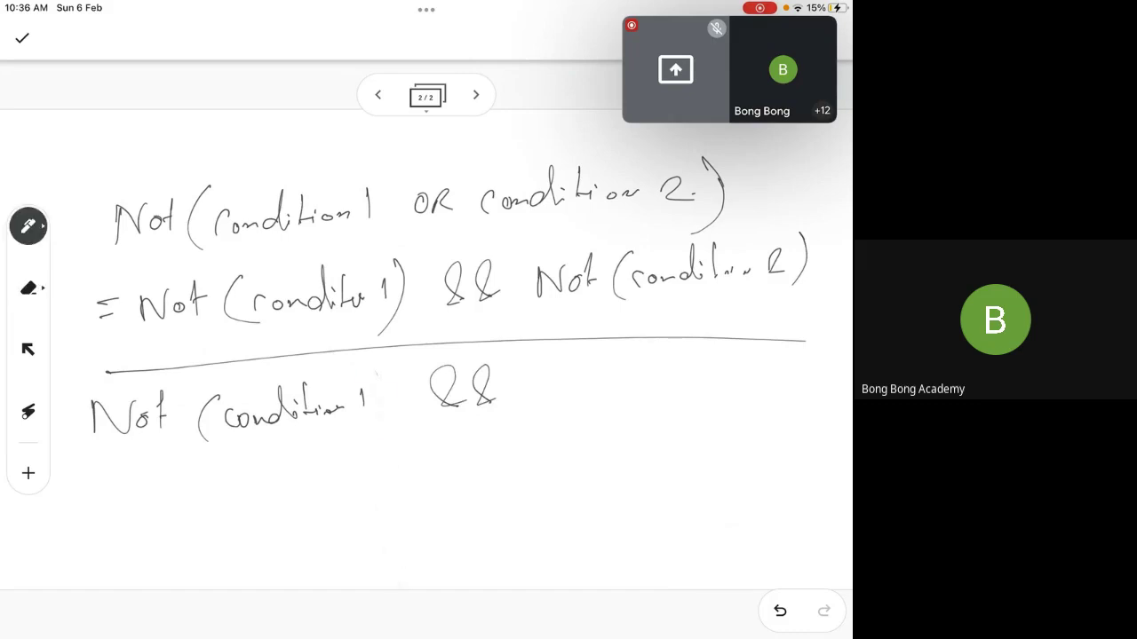
{"action": "mouse_move", "coordinate": [564, 376]}
{"action": "left_mouse_down"}
{"action": "mouse_move", "coordinate": [561, 399]}
{"action": "mouse_move", "coordinate": [641, 396]}
{"action": "mouse_move", "coordinate": [668, 380]}
{"action": "mouse_move", "coordinate": [704, 394]}
{"action": "left_mouse_up"}
{"action": "left_click_drag", "start_coordinate": [723, 350], "coordinate": [734, 410]}
Handwrite "= Not (condition 1)" on a new line beneath the && expression
{"action": "mouse_move", "coordinate": [75, 501]}
{"action": "left_mouse_down"}
{"action": "mouse_move", "coordinate": [92, 499]}
{"action": "mouse_move", "coordinate": [84, 520]}
{"action": "mouse_move", "coordinate": [151, 511]}
{"action": "mouse_move", "coordinate": [177, 520]}
{"action": "left_mouse_up"}
{"action": "mouse_move", "coordinate": [190, 478]}
{"action": "left_mouse_down"}
{"action": "mouse_move", "coordinate": [192, 522]}
{"action": "mouse_move", "coordinate": [201, 509]}
{"action": "left_mouse_up"}
{"action": "left_click_drag", "start_coordinate": [250, 480], "coordinate": [236, 533]}
{"action": "left_click_drag", "start_coordinate": [266, 508], "coordinate": [260, 521]}
{"action": "left_click_drag", "start_coordinate": [275, 508], "coordinate": [302, 514]}
{"action": "mouse_move", "coordinate": [316, 476]}
{"action": "left_mouse_down"}
{"action": "mouse_move", "coordinate": [322, 513]}
{"action": "mouse_move", "coordinate": [334, 481]}
{"action": "left_mouse_up"}
{"action": "left_click_drag", "start_coordinate": [333, 481], "coordinate": [332, 515]}
{"action": "left_click_drag", "start_coordinate": [325, 506], "coordinate": [362, 502]}
{"action": "left_click_drag", "start_coordinate": [382, 481], "coordinate": [385, 497]}
{"action": "left_click_drag", "start_coordinate": [400, 454], "coordinate": [398, 528]}
Complete the last handwritten line with "OR Not (condition 2)"
{"action": "mouse_move", "coordinate": [474, 481]}
{"action": "left_mouse_down"}
{"action": "mouse_move", "coordinate": [449, 499]}
{"action": "mouse_move", "coordinate": [479, 489]}
{"action": "left_mouse_up"}
{"action": "mouse_move", "coordinate": [495, 492]}
{"action": "left_mouse_down"}
{"action": "mouse_move", "coordinate": [497, 508]}
{"action": "mouse_move", "coordinate": [524, 504]}
{"action": "mouse_move", "coordinate": [590, 478]}
{"action": "mouse_move", "coordinate": [592, 505]}
{"action": "left_mouse_up"}
{"action": "left_click_drag", "start_coordinate": [606, 486], "coordinate": [609, 502]}
{"action": "mouse_move", "coordinate": [607, 492]}
{"action": "left_mouse_down"}
{"action": "mouse_move", "coordinate": [618, 490]}
{"action": "mouse_move", "coordinate": [630, 524]}
{"action": "left_mouse_up"}
{"action": "mouse_move", "coordinate": [656, 489]}
{"action": "left_mouse_down"}
{"action": "mouse_move", "coordinate": [648, 503]}
{"action": "mouse_move", "coordinate": [671, 497]}
{"action": "left_mouse_up"}
{"action": "left_click_drag", "start_coordinate": [673, 501], "coordinate": [705, 499]}
{"action": "left_click_drag", "start_coordinate": [710, 488], "coordinate": [776, 490]}
{"action": "left_click_drag", "start_coordinate": [805, 447], "coordinate": [801, 516]}
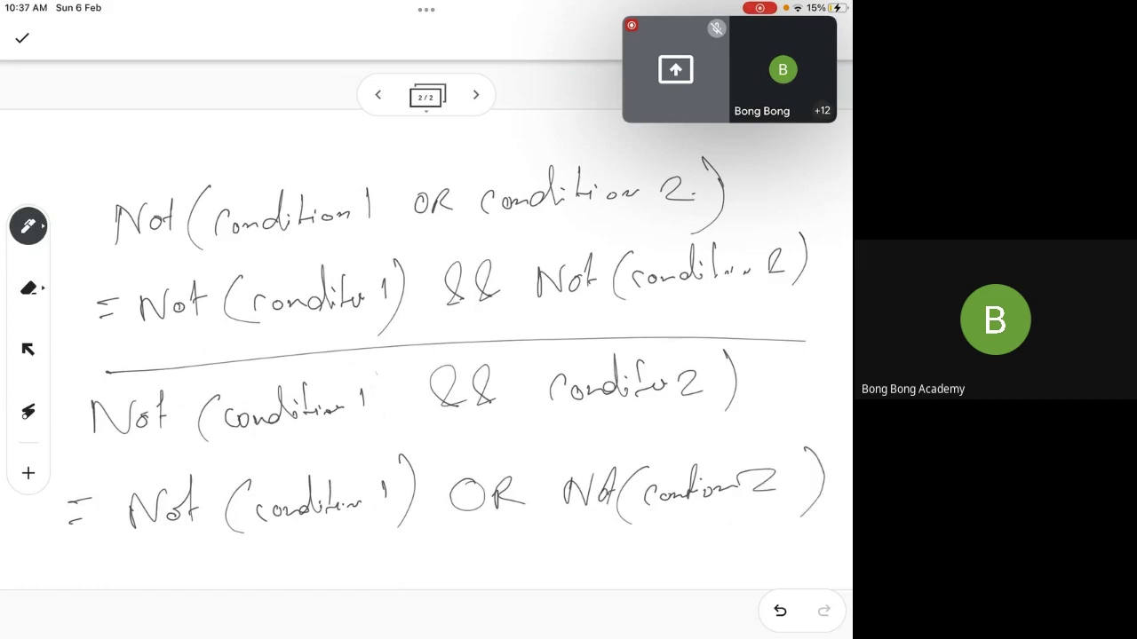
{"action": "left_click_drag", "start_coordinate": [206, 189], "coordinate": [209, 258]}
{"action": "mouse_move", "coordinate": [700, 169]}
{"action": "left_mouse_down"}
{"action": "mouse_move", "coordinate": [721, 169]}
{"action": "mouse_move", "coordinate": [708, 233]}
{"action": "left_mouse_up"}
{"action": "left_click_drag", "start_coordinate": [448, 328], "coordinate": [470, 327]}
{"action": "left_click_drag", "start_coordinate": [435, 157], "coordinate": [436, 168]}
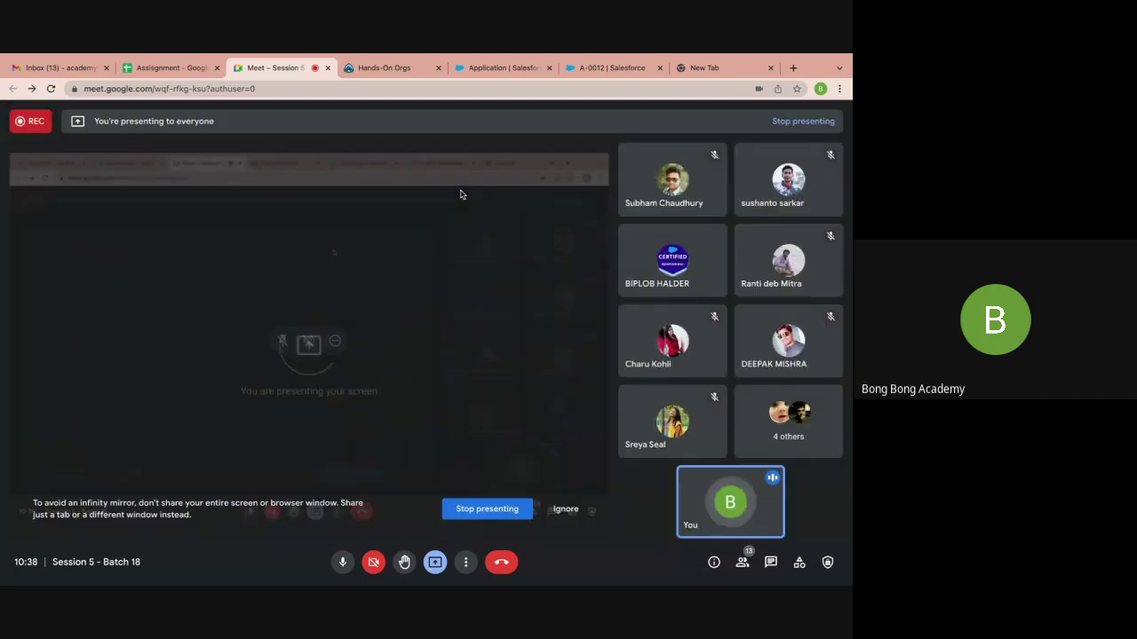
Switch to the Salesforce setup page and open the Application's Mandatory_Registration validation rule for editing
{"action": "left_click", "coordinate": [409, 69]}
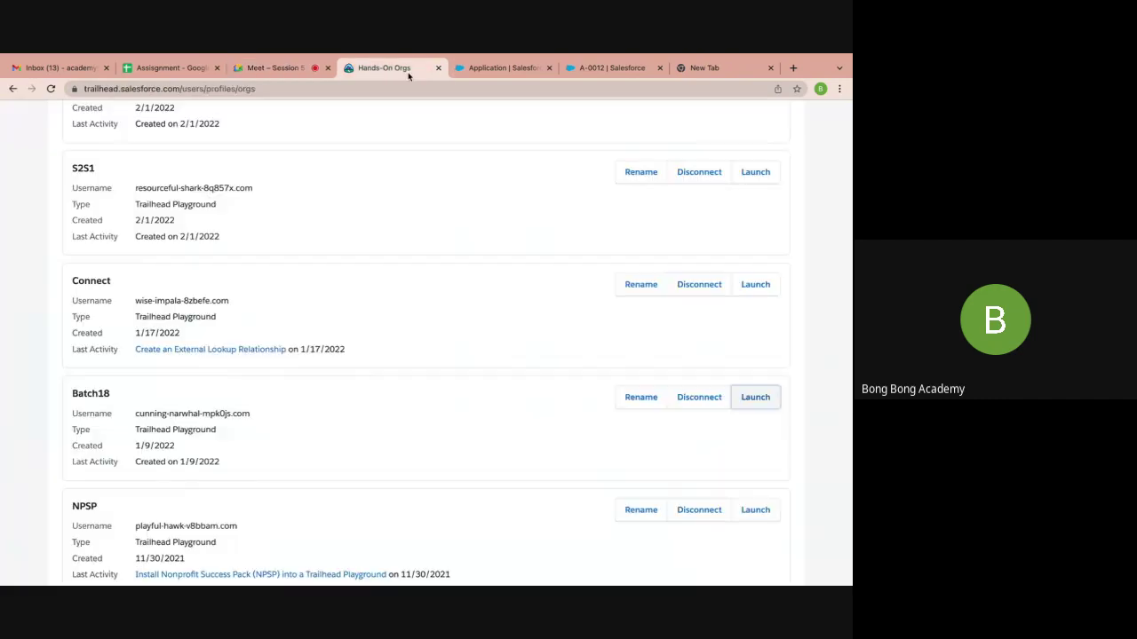
{"action": "left_click", "coordinate": [484, 69]}
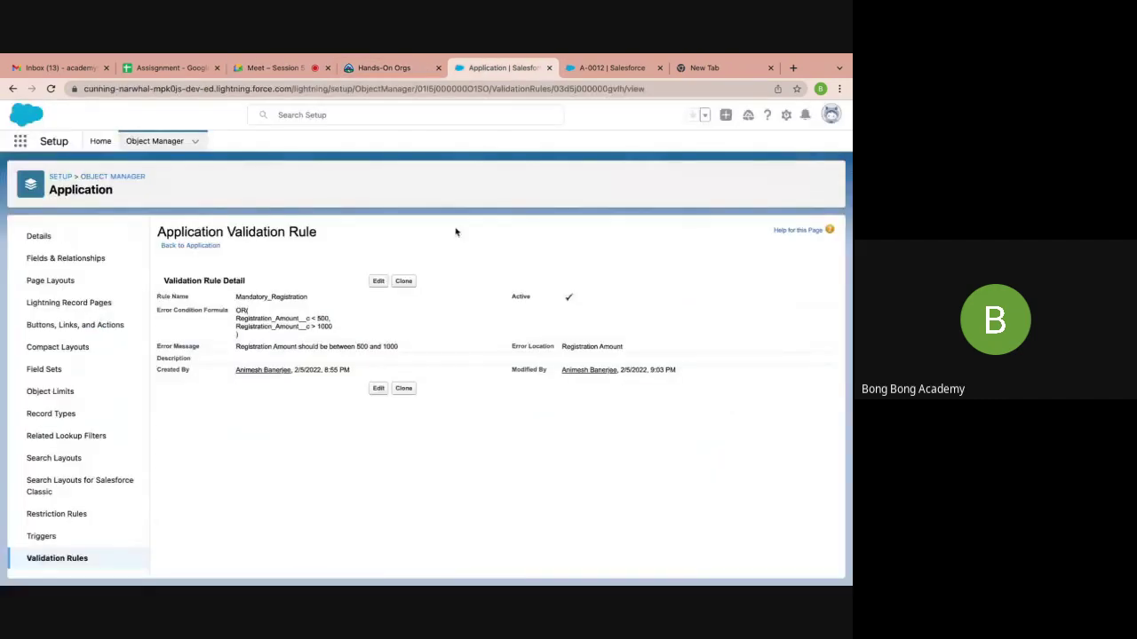
{"action": "left_click", "coordinate": [379, 282]}
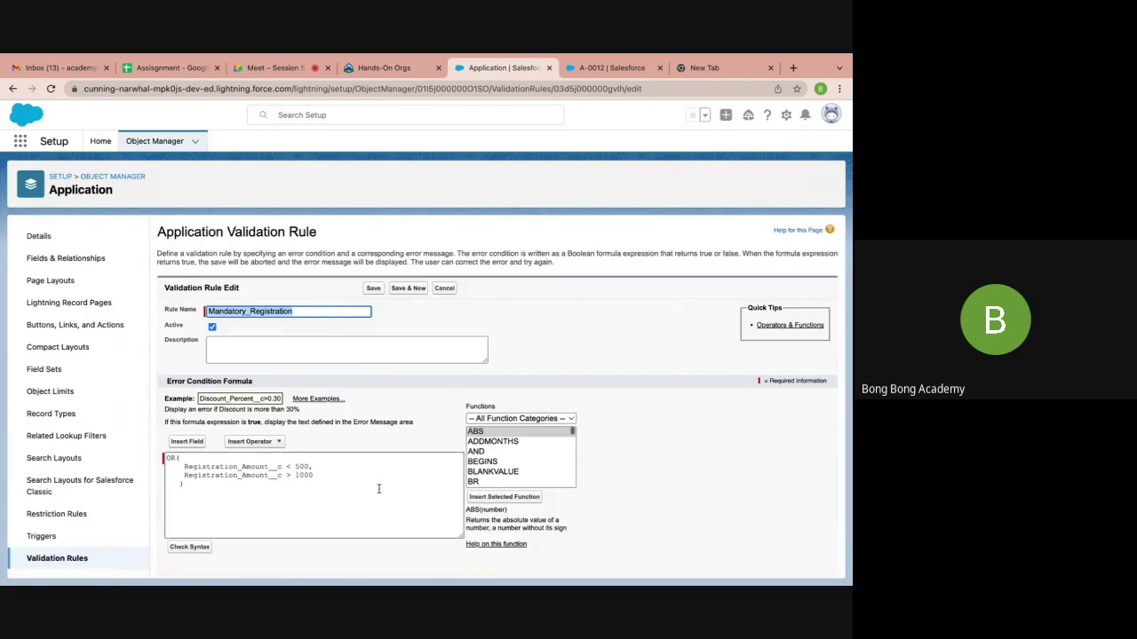
Wrap each of the two Registration_Amount__c comparisons in the OR formula in its own NOT( )
{"action": "scroll", "coordinate": [380, 462], "scroll_direction": "down", "scroll_amount": 2}
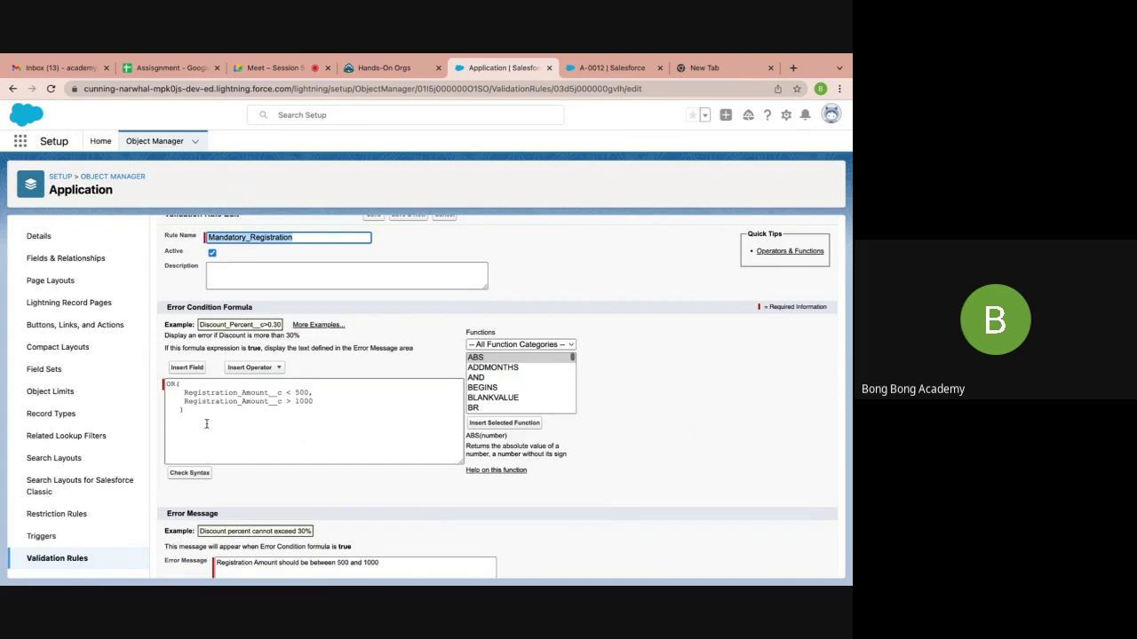
{"action": "left_click", "coordinate": [184, 396]}
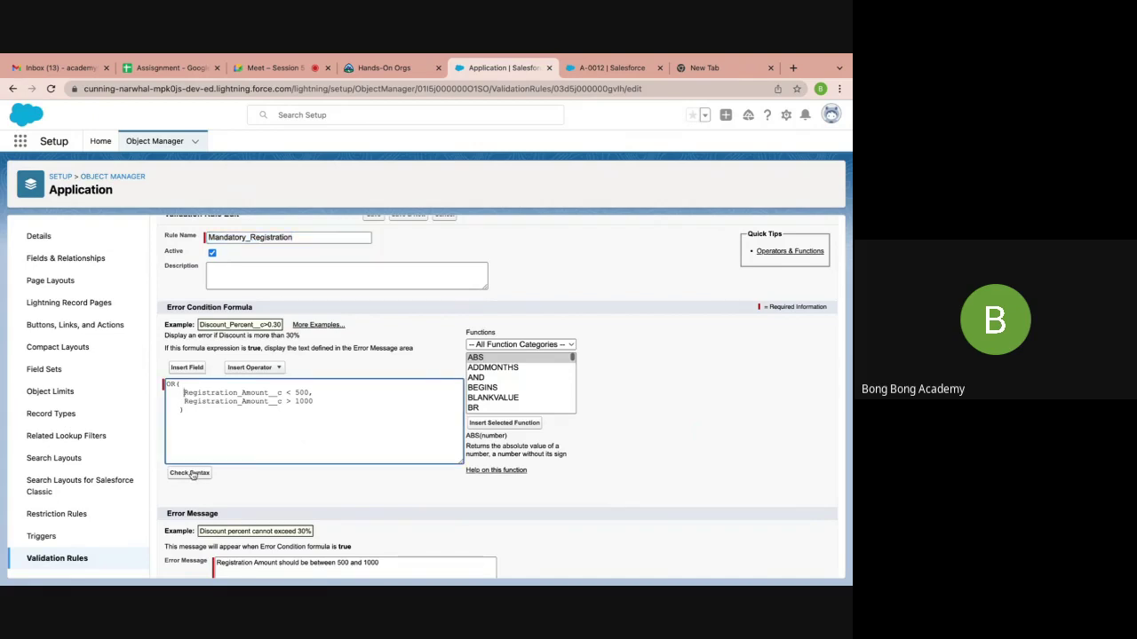
{"action": "type", "text": "NOT("}
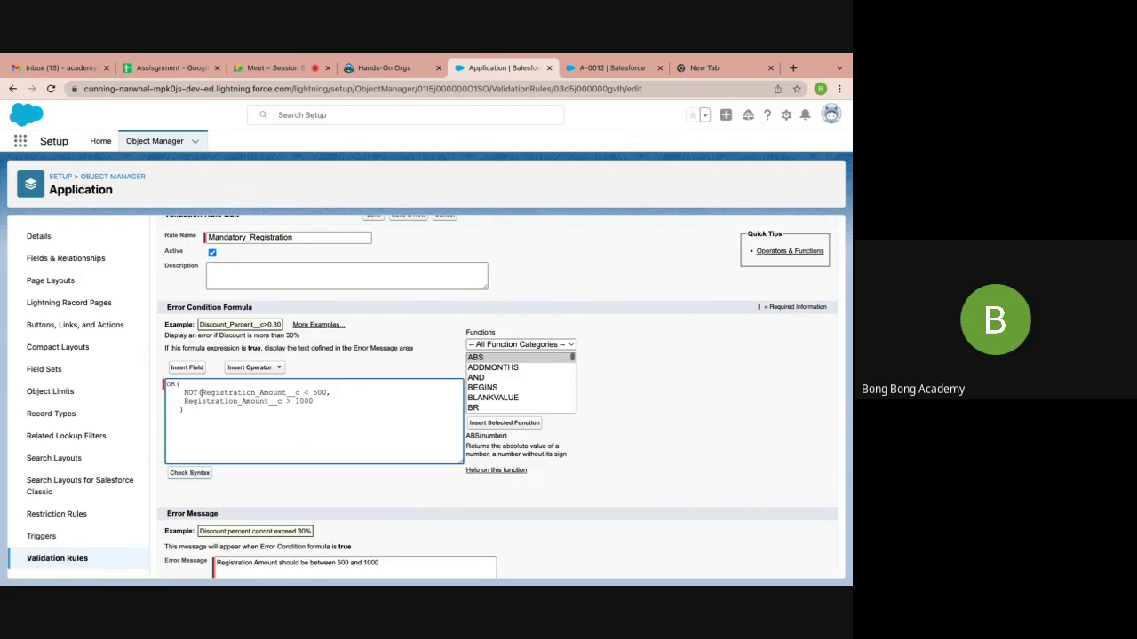
{"action": "left_click", "coordinate": [325, 394]}
{"action": "type", "text": ")"}
{"action": "left_click", "coordinate": [184, 402]}
{"action": "type", "text": "NOT("}
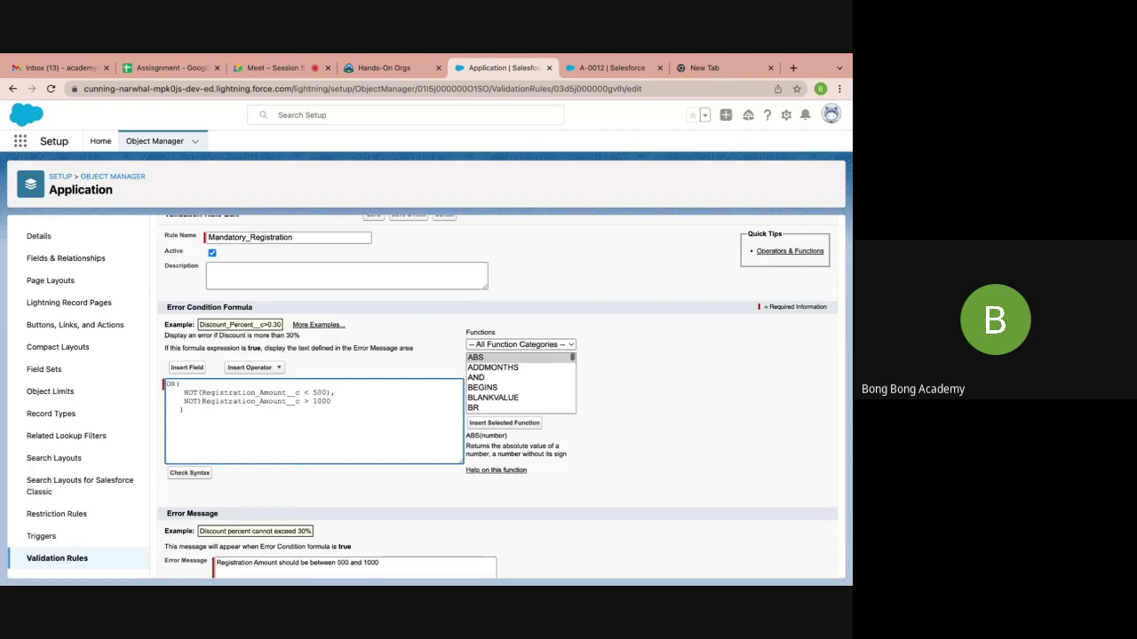
{"action": "key", "text": "BackSpace"}
{"action": "type", "text": "("}
{"action": "left_click", "coordinate": [331, 401]}
{"action": "type", "text": ")"}
Change the comparison operators in the formula to >= for 500 and <= for 1000
{"action": "double_click", "coordinate": [188, 391]}
{"action": "left_click", "coordinate": [223, 425]}
{"action": "key", "text": "BackSpace"}
{"action": "type", "text": ">="}
{"action": "left_click", "coordinate": [309, 401]}
{"action": "key", "text": "BackSpace"}
{"action": "type", "text": "<="}
{"action": "left_click", "coordinate": [365, 408]}
Review the two NOT conditions in the error condition formula and save the validation rule
{"action": "double_click", "coordinate": [232, 394]}
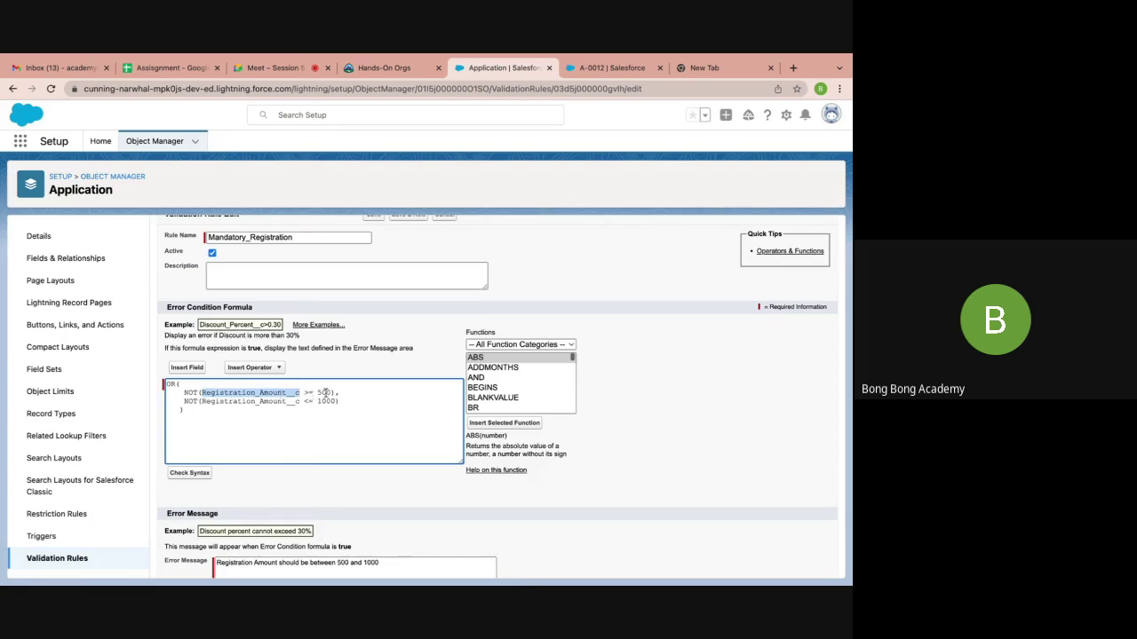
{"action": "left_click", "coordinate": [190, 393]}
{"action": "double_click", "coordinate": [191, 393]}
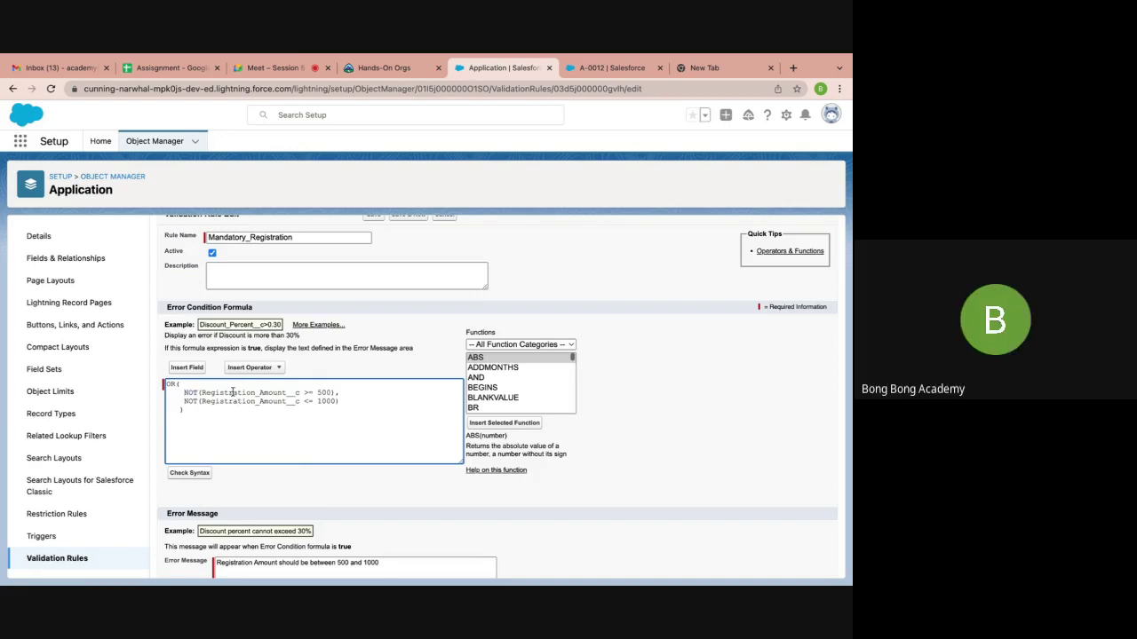
{"action": "double_click", "coordinate": [235, 392]}
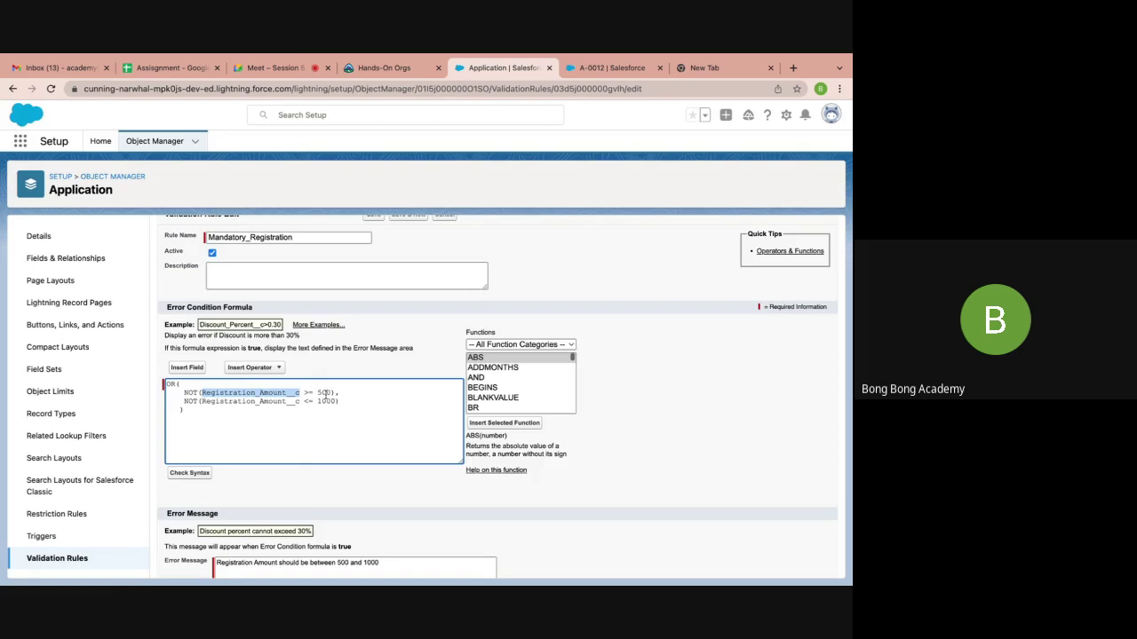
{"action": "left_click", "coordinate": [187, 392]}
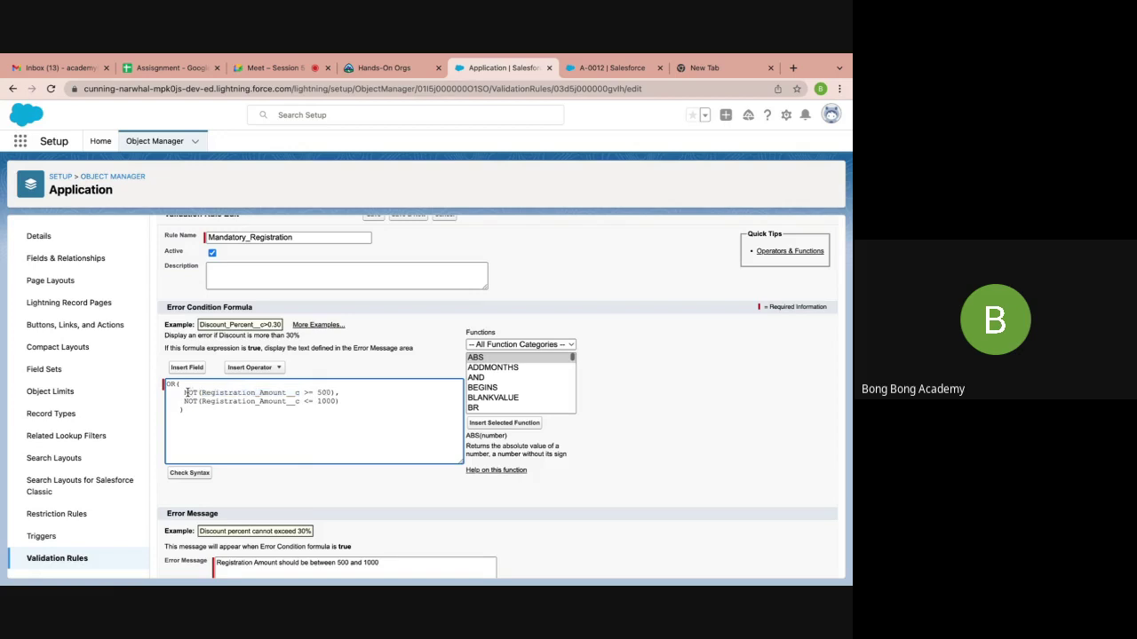
{"action": "double_click", "coordinate": [227, 401]}
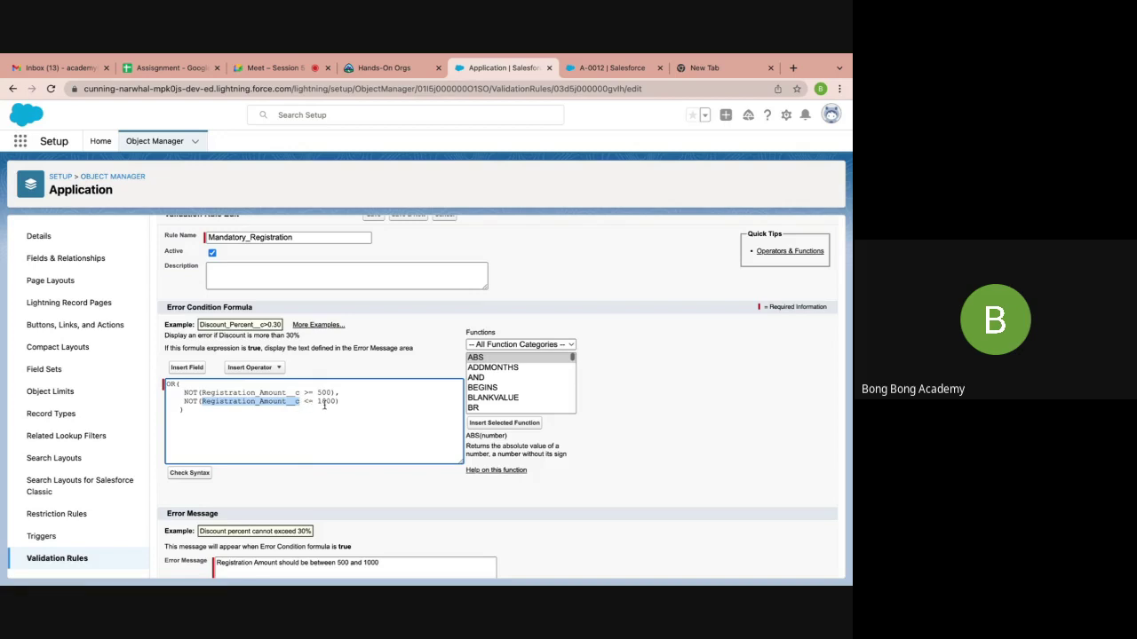
{"action": "double_click", "coordinate": [190, 402]}
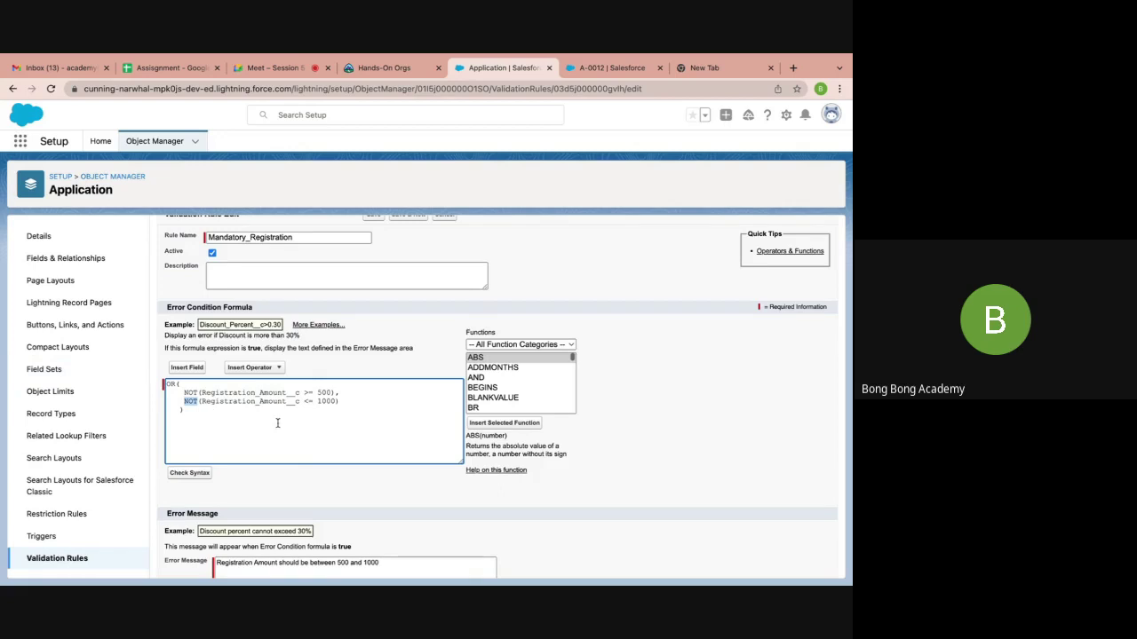
{"action": "scroll", "coordinate": [278, 439], "scroll_direction": "down", "scroll_amount": 2}
{"action": "left_click", "coordinate": [367, 562]}
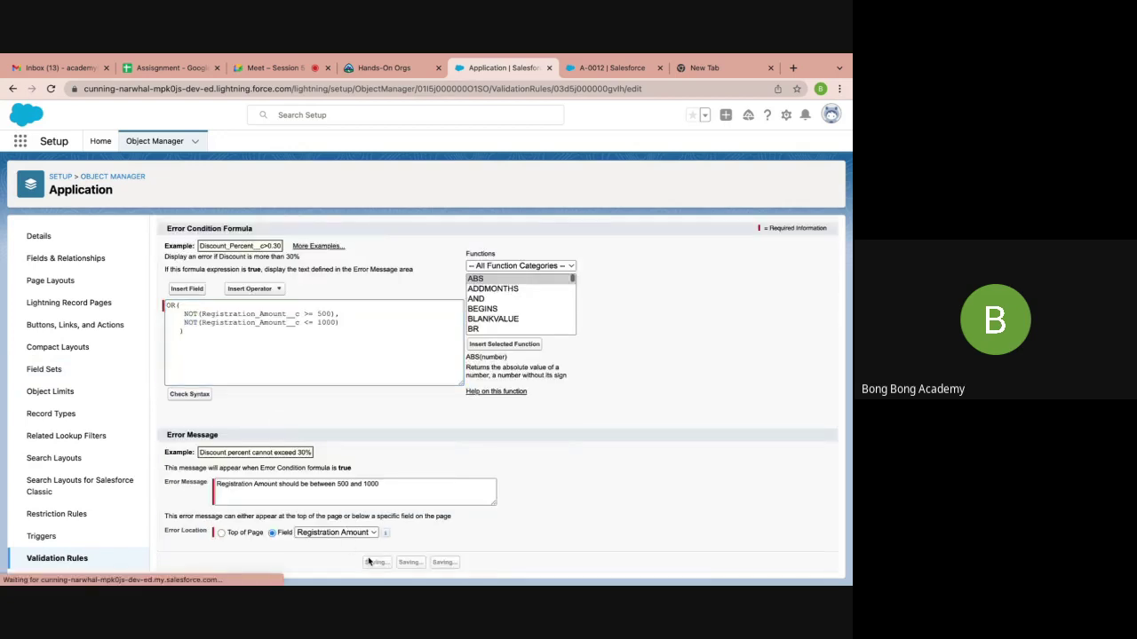
Reload the A-0012 record and start a new Application from its parent account, Bong Bong
{"action": "left_click", "coordinate": [593, 69]}
{"action": "left_click", "coordinate": [51, 89]}
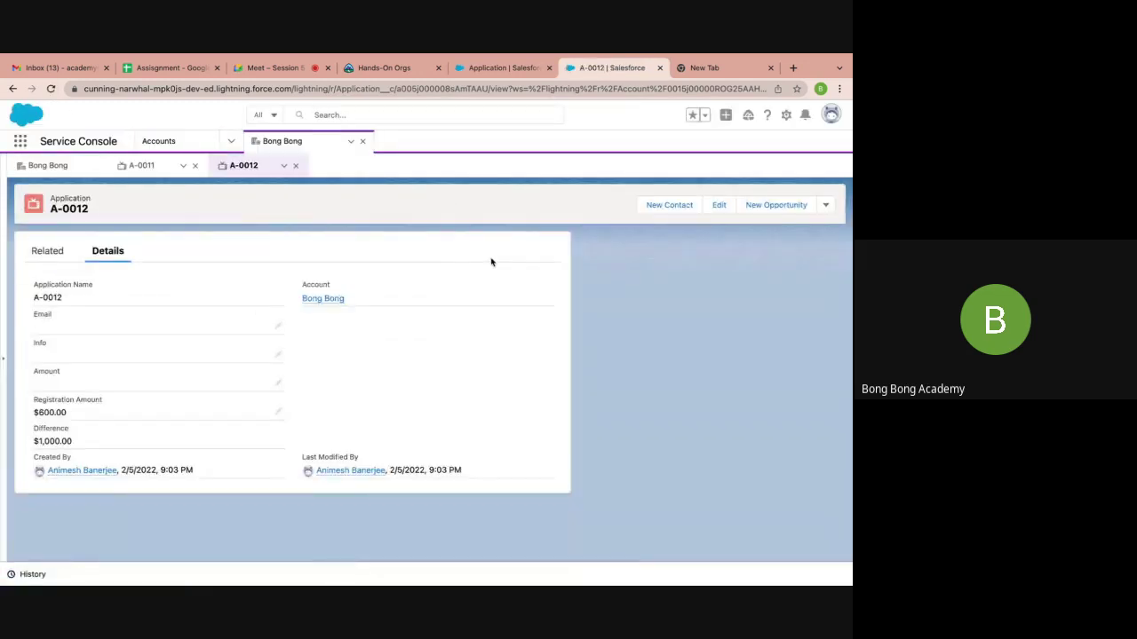
{"action": "left_click", "coordinate": [325, 301]}
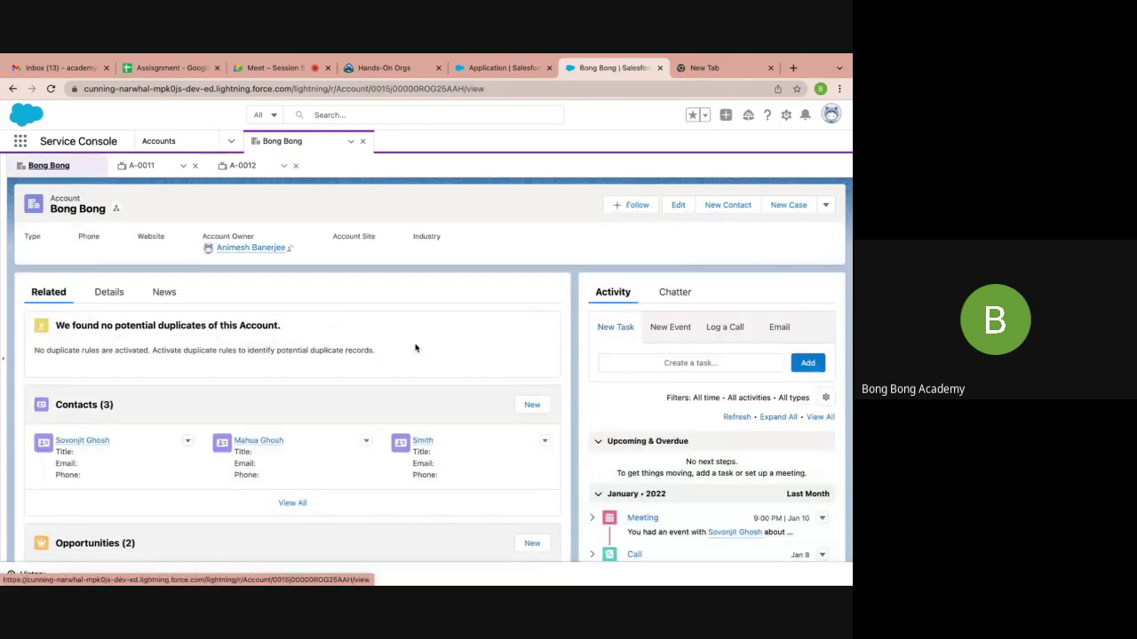
{"action": "scroll", "coordinate": [413, 347], "scroll_direction": "down", "scroll_amount": 10}
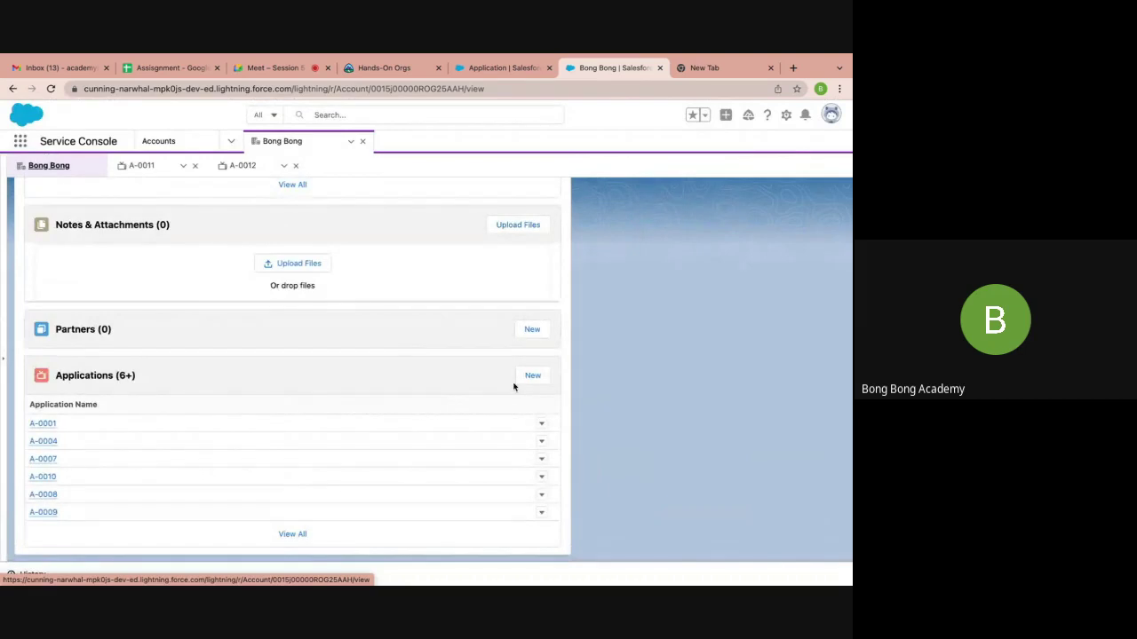
{"action": "left_click", "coordinate": [527, 378]}
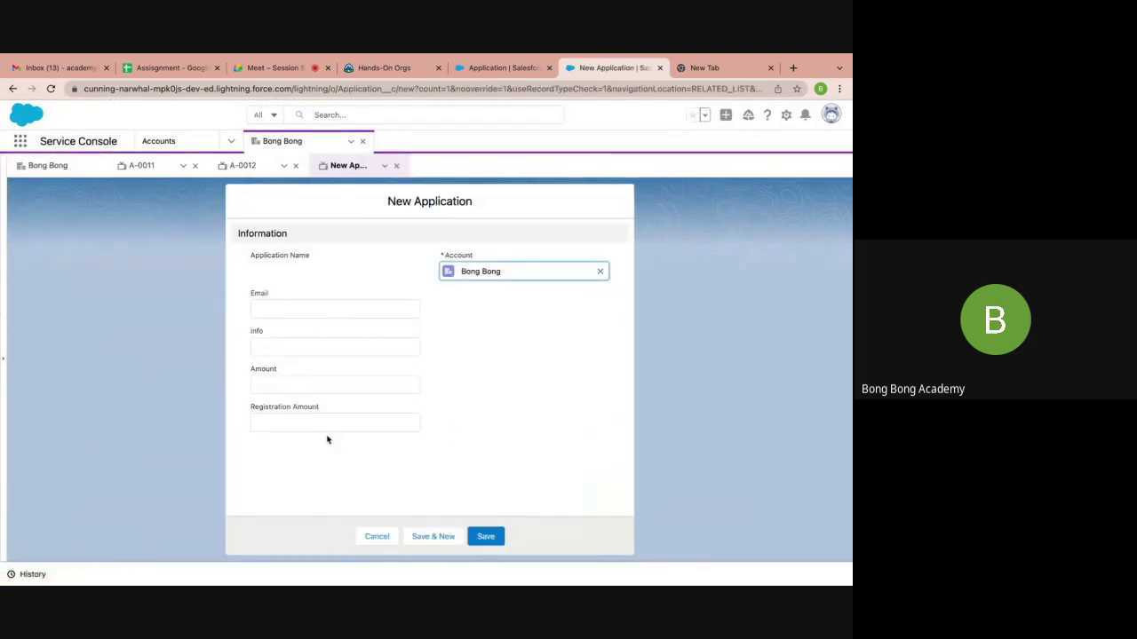
Test the validation rule by trying to save the new Application with Registration Amounts of 400 and 1200
{"action": "left_click", "coordinate": [309, 421]}
{"action": "type", "text": "400"}
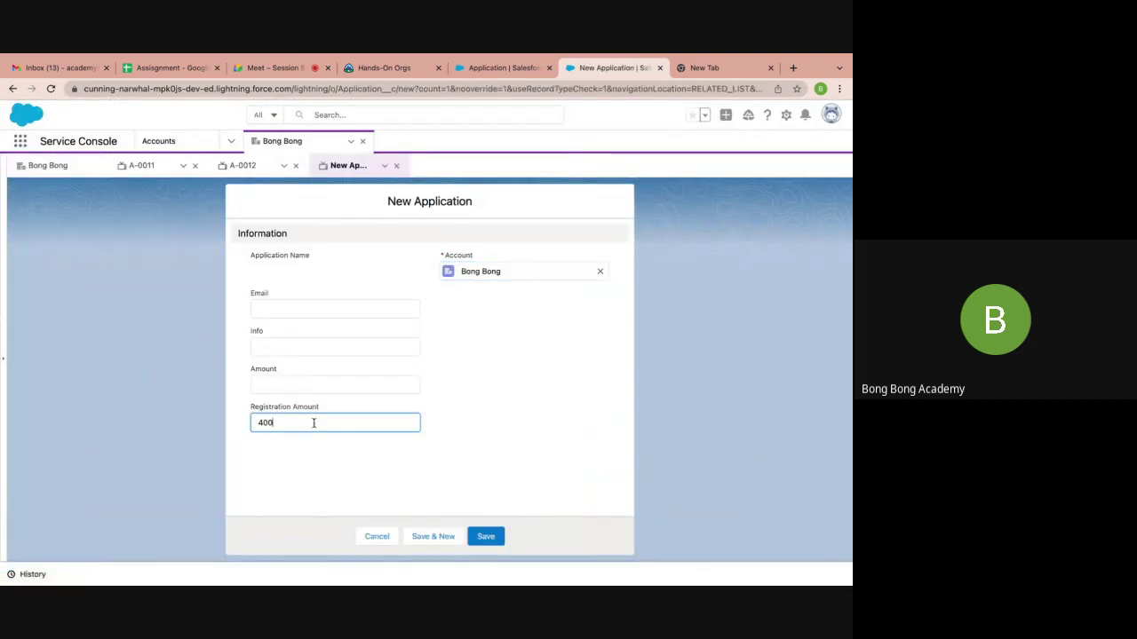
{"action": "left_click", "coordinate": [495, 538]}
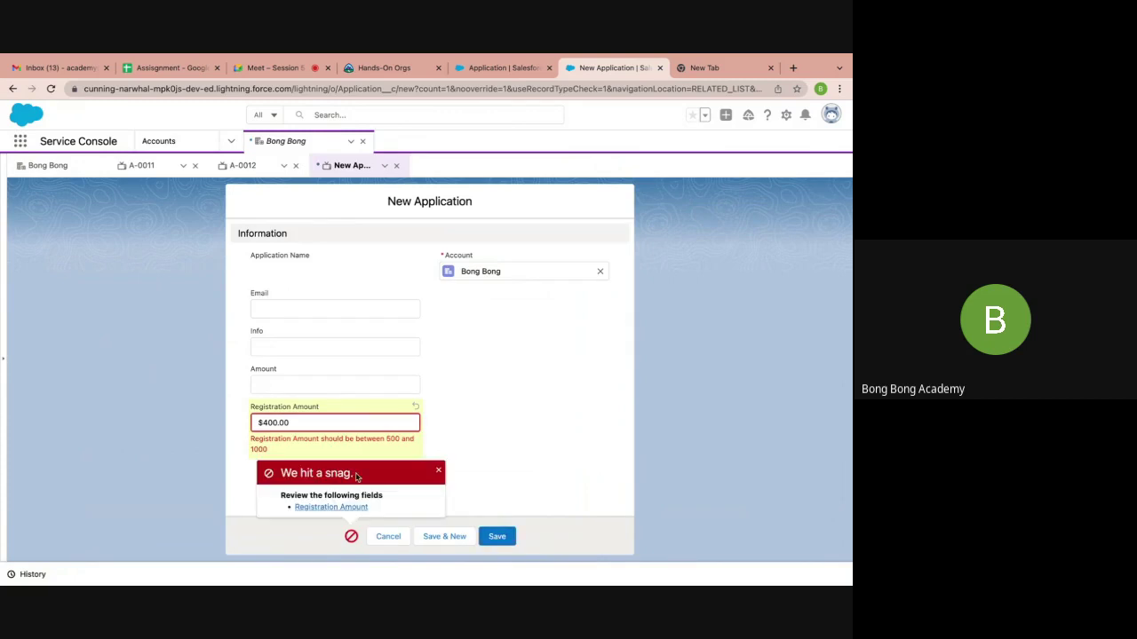
{"action": "double_click", "coordinate": [329, 421]}
{"action": "type", "text": "1200"}
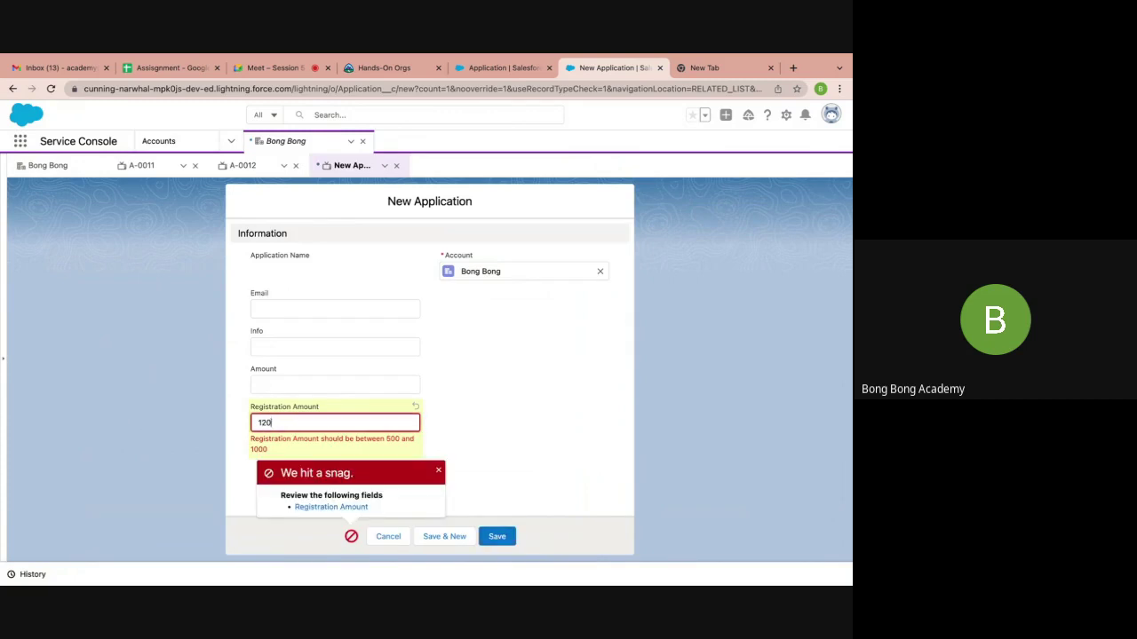
{"action": "left_click", "coordinate": [497, 536]}
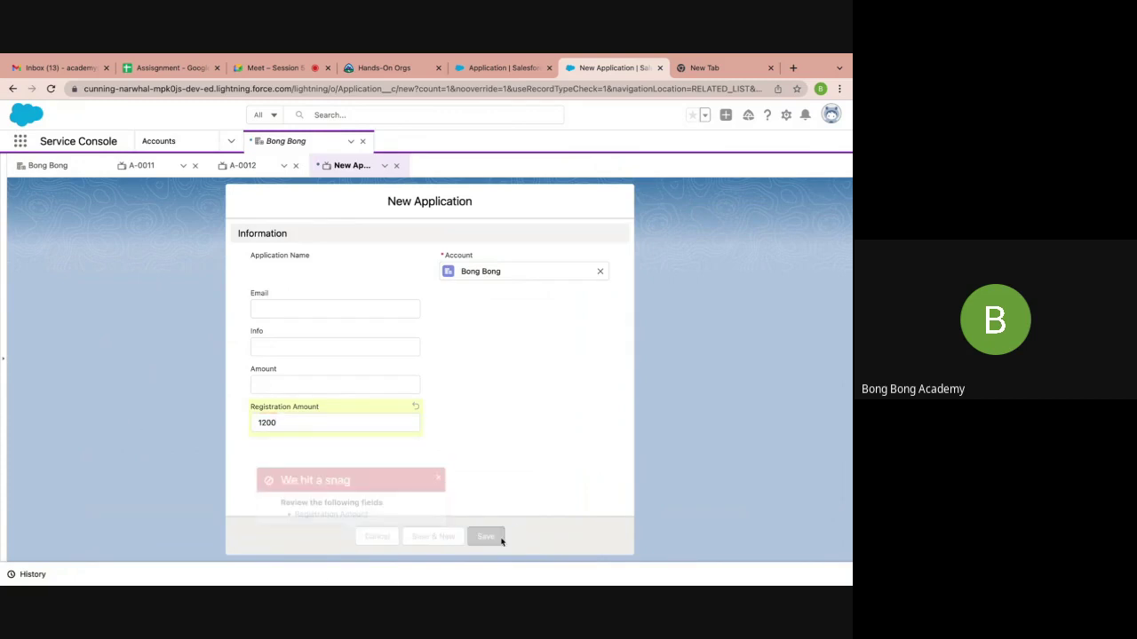
Set the new Application's Registration Amount to 700 and save the record
{"action": "double_click", "coordinate": [268, 424]}
{"action": "type", "text": "40"}
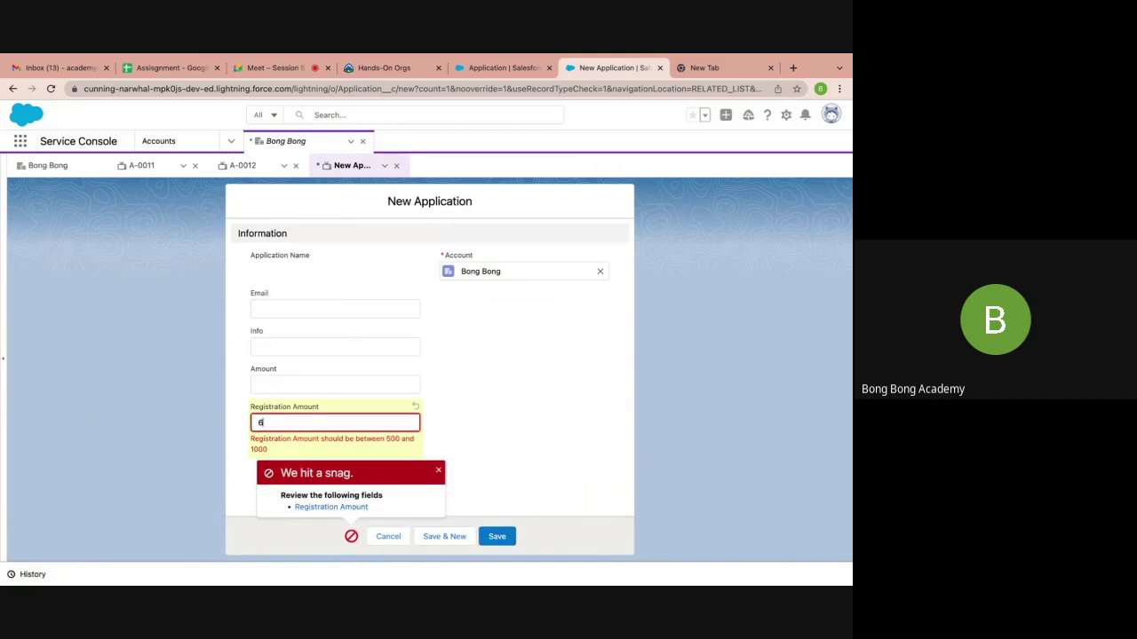
{"action": "key", "text": "BackSpace"}
{"action": "key", "text": "BackSpace"}
{"action": "type", "text": "700"}
{"action": "left_click", "coordinate": [496, 537]}
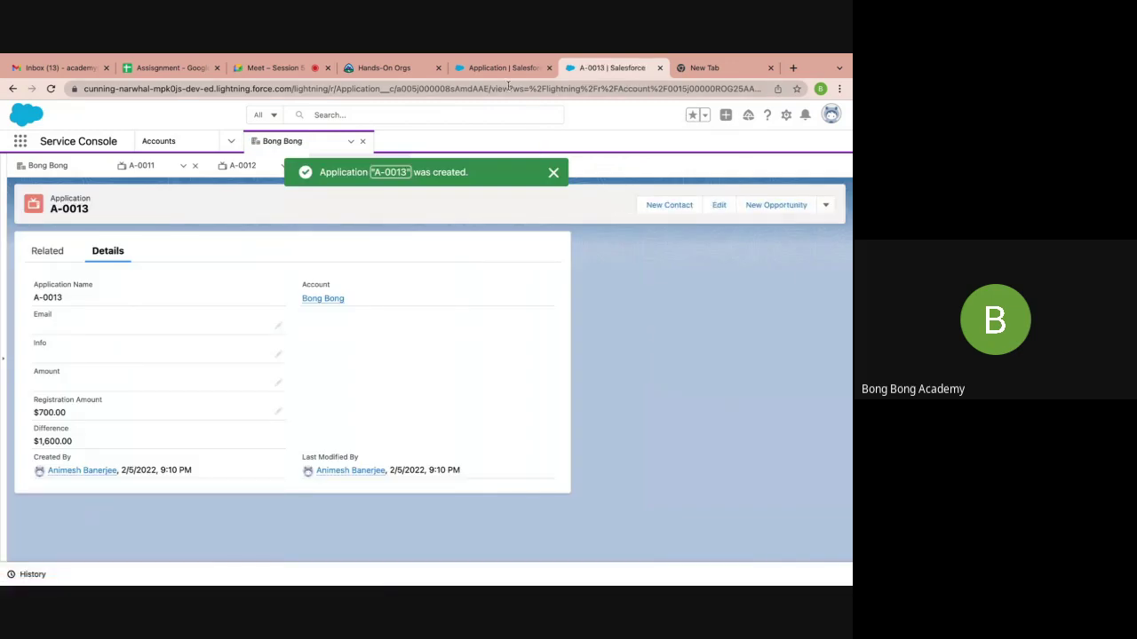
Return to the Mandatory_Registration validation rule, open it for editing and review its two NOT conditions
{"action": "left_click", "coordinate": [458, 71]}
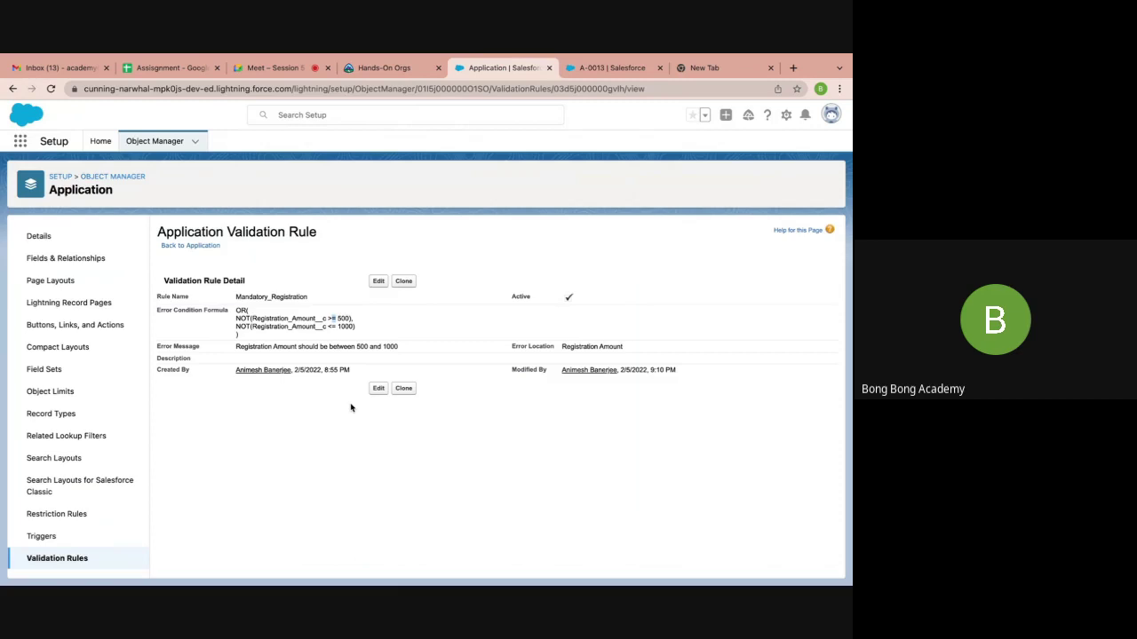
{"action": "left_click", "coordinate": [379, 281]}
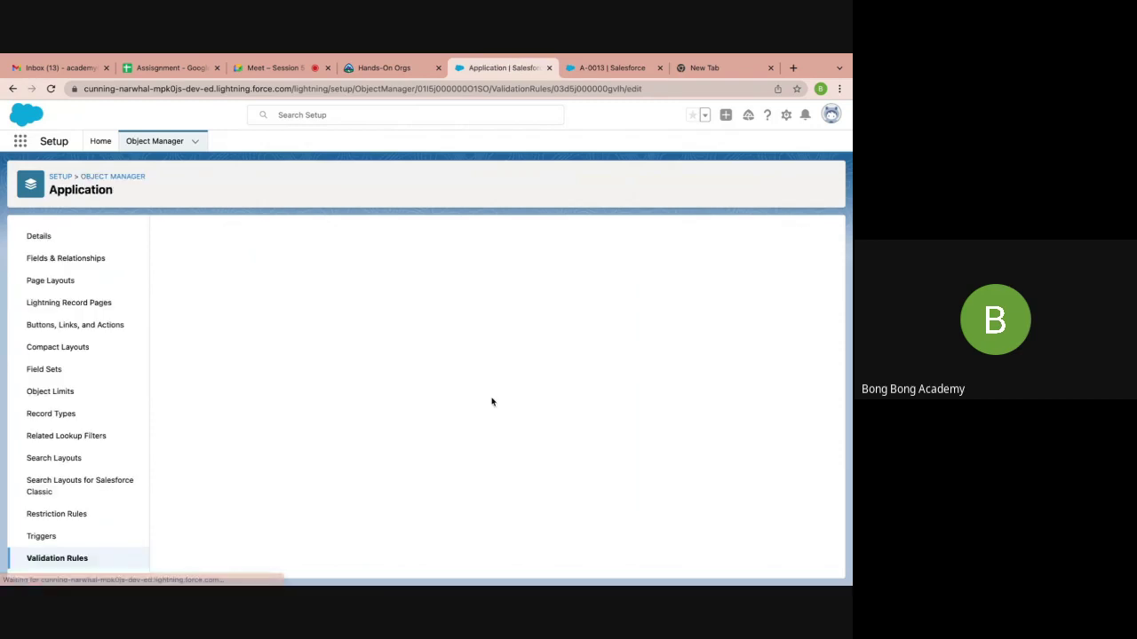
{"action": "left_click", "coordinate": [355, 487]}
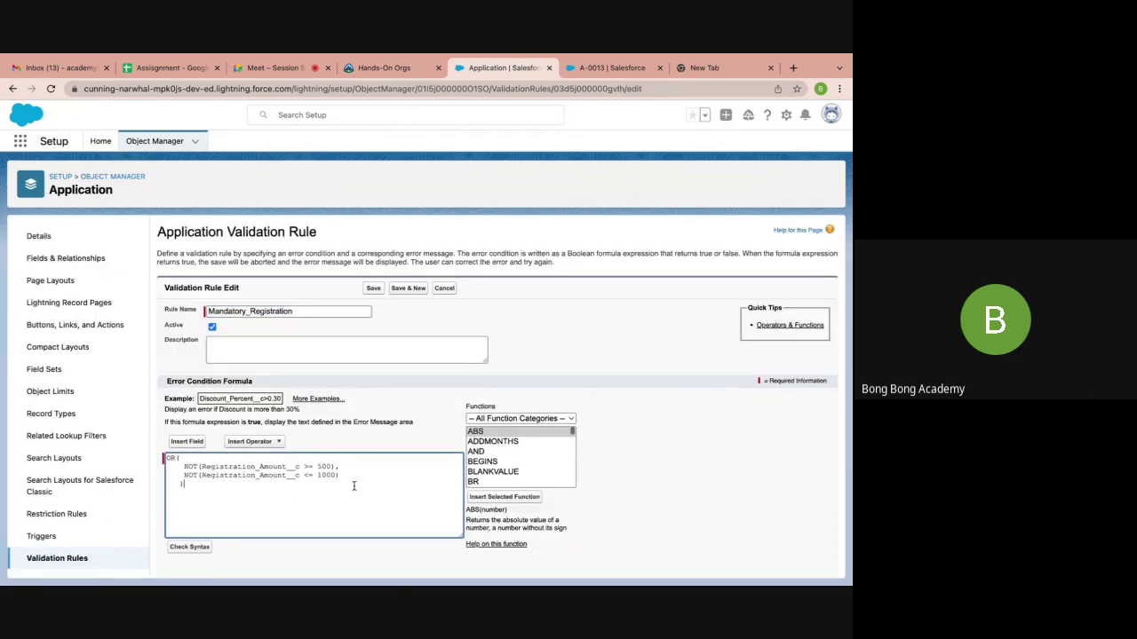
{"action": "left_click", "coordinate": [182, 467]}
{"action": "left_click", "coordinate": [192, 484]}
{"action": "left_click_drag", "start_coordinate": [183, 466], "coordinate": [242, 468]}
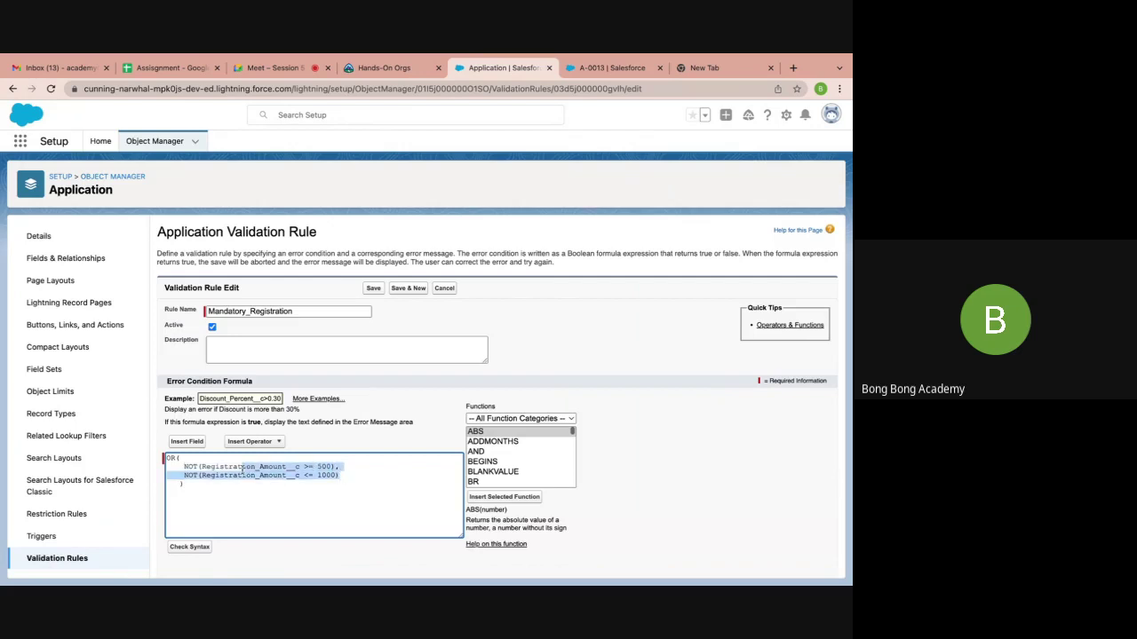
Remove the OR function wrapper from around the two NOT conditions in the formula
{"action": "left_click", "coordinate": [183, 457]}
{"action": "key", "text": "BackSpace"}
{"action": "key", "text": "BackSpace"}
{"action": "key", "text": "BackSpace"}
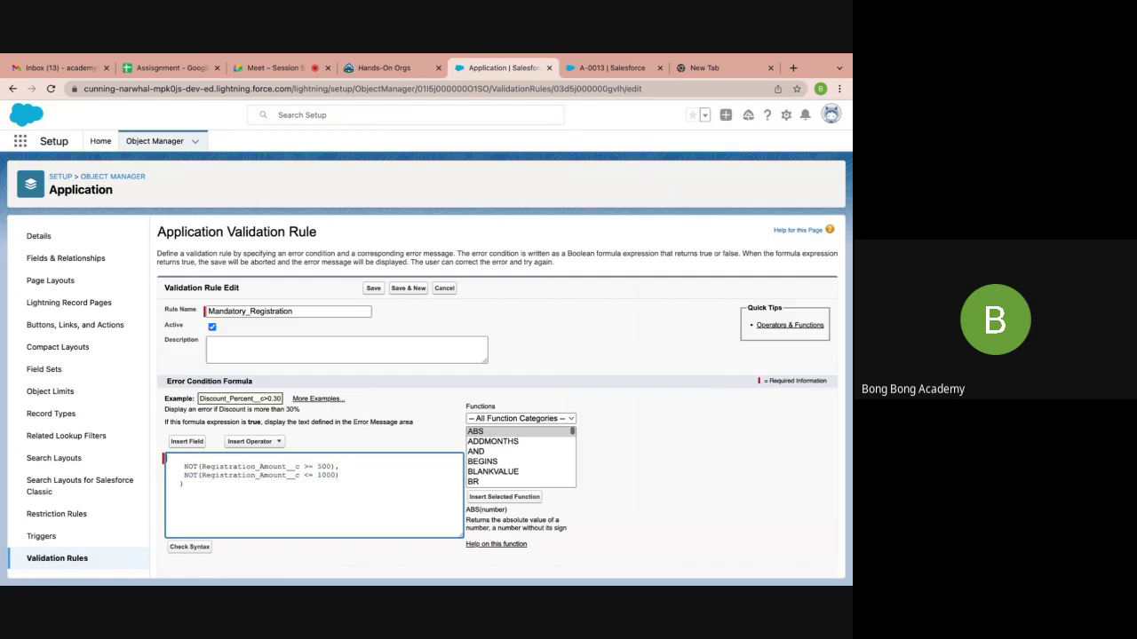
{"action": "key", "text": "BackSpace"}
{"action": "key", "text": "BackSpace"}
Join the two NOT conditions with the || operator on its own line, removing the comma and the leftover closing parenthesis
{"action": "key", "text": "Up"}
{"action": "key", "text": "BackSpace"}
{"action": "key", "text": "Return"}
{"action": "left_click", "coordinate": [266, 442]}
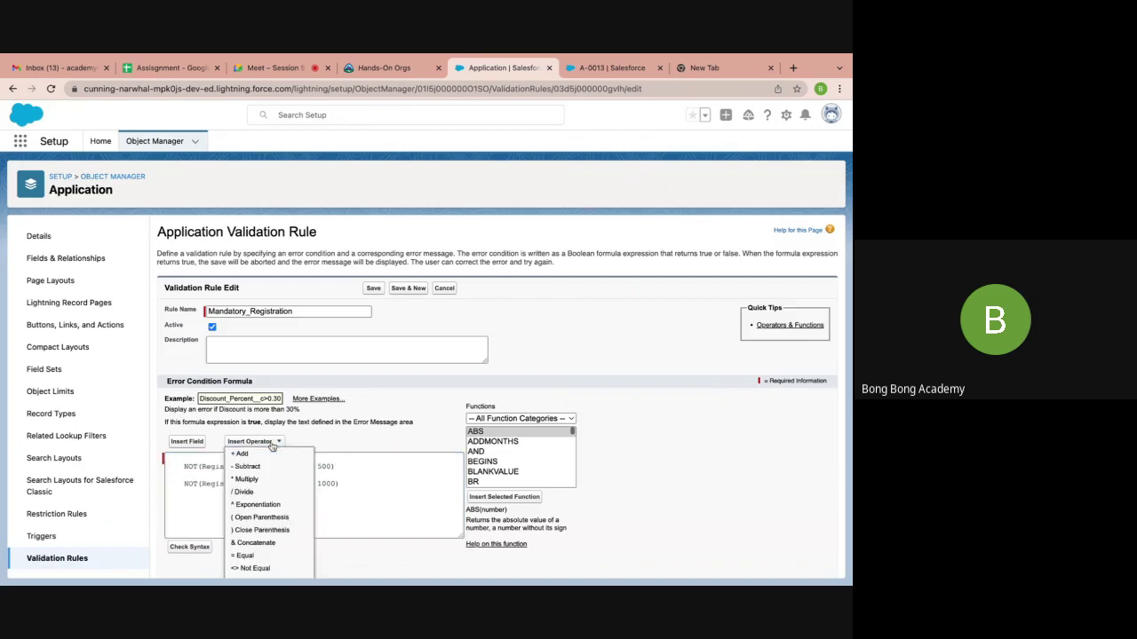
{"action": "scroll", "coordinate": [253, 581], "scroll_direction": "down", "scroll_amount": 3}
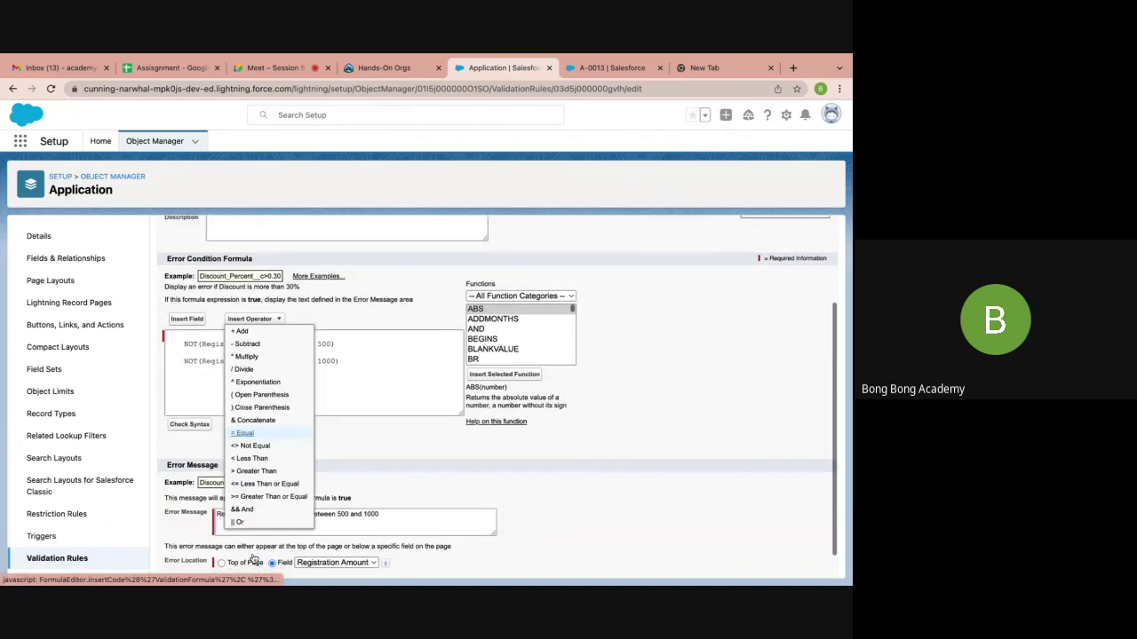
{"action": "left_click", "coordinate": [239, 524]}
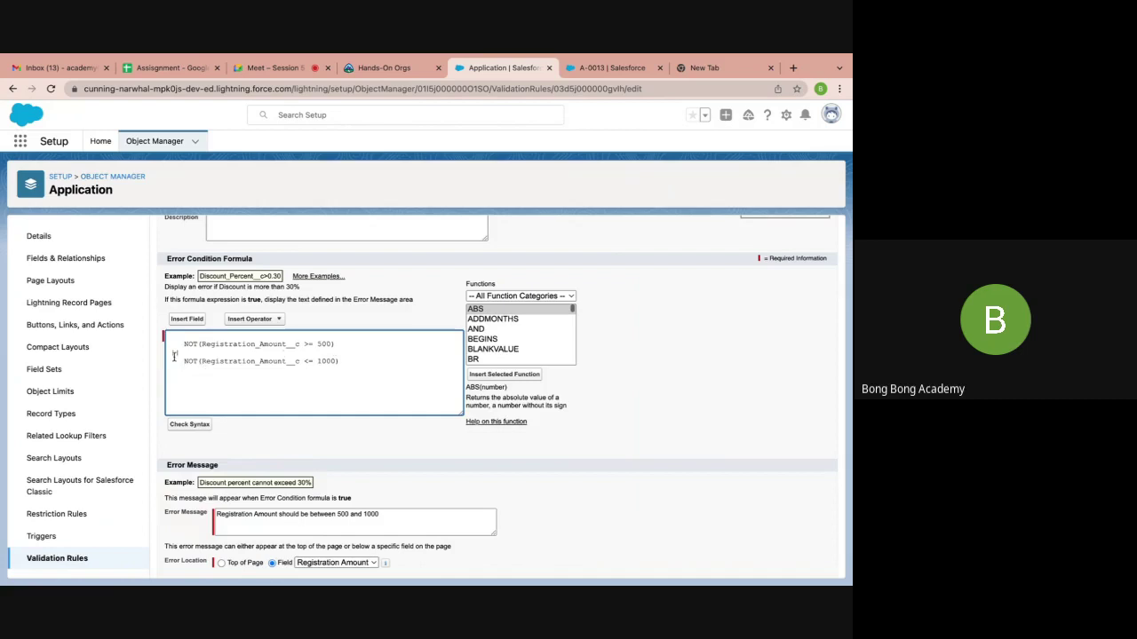
Merge both Registration_Amount__c conditions into a single NOT by removing the first condition's closing parenthesis and the second NOT with its opening parenthesis
{"action": "left_click_drag", "start_coordinate": [181, 352], "coordinate": [159, 357]}
{"action": "left_click", "coordinate": [332, 344]}
{"action": "left_click", "coordinate": [340, 361]}
{"action": "key", "text": "BackSpace"}
{"action": "type", "text": ")"}
{"action": "left_click", "coordinate": [185, 361]}
{"action": "key", "text": "Delete"}
{"action": "key", "text": "Delete"}
{"action": "key", "text": "Delete"}
{"action": "key", "text": "Delete"}
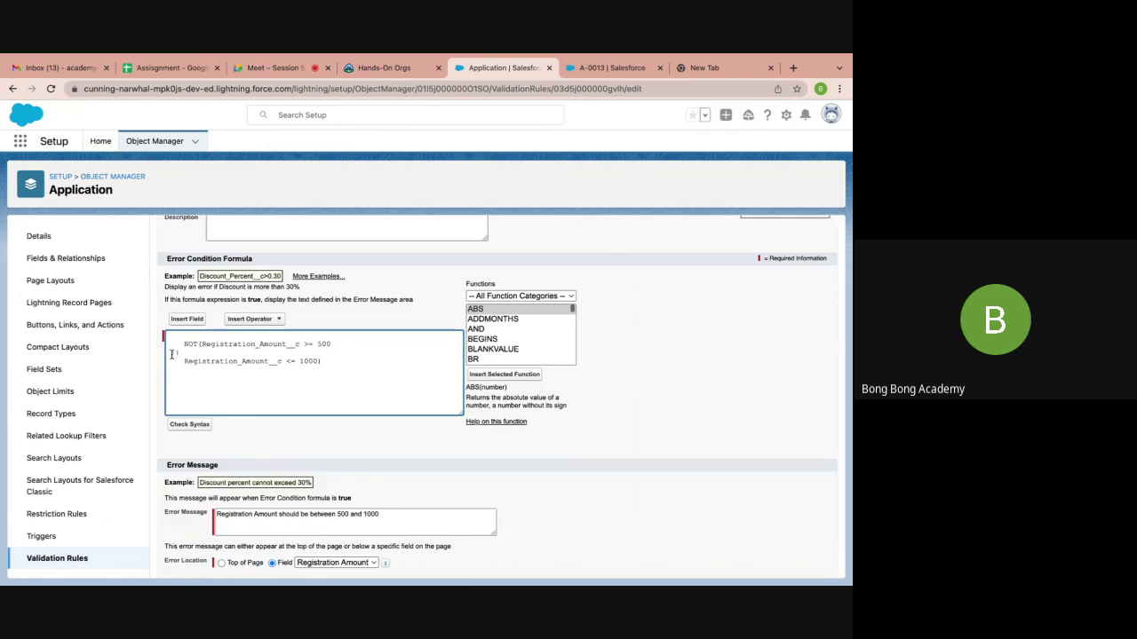
Remove the line breaks and leading spaces so the merged NOT expression runs as one continuous formula
{"action": "key", "text": "BackSpace"}
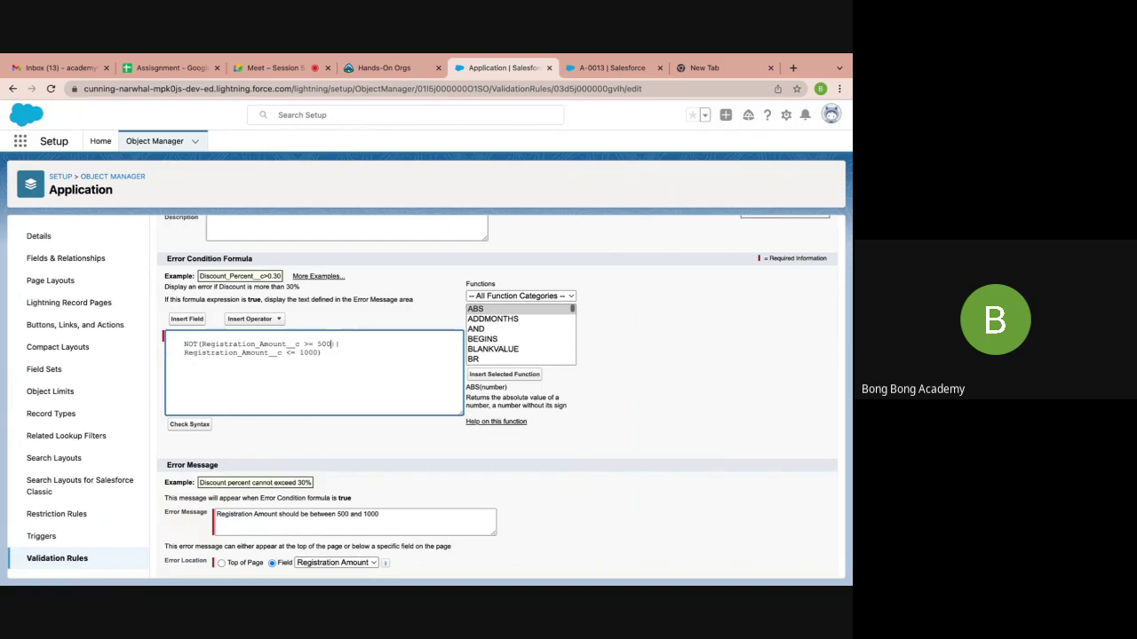
{"action": "left_click", "coordinate": [175, 352]}
{"action": "key", "text": "BackSpace"}
{"action": "key", "text": "BackSpace"}
{"action": "key", "text": "BackSpace"}
{"action": "key", "text": "BackSpace"}
{"action": "key", "text": "BackSpace"}
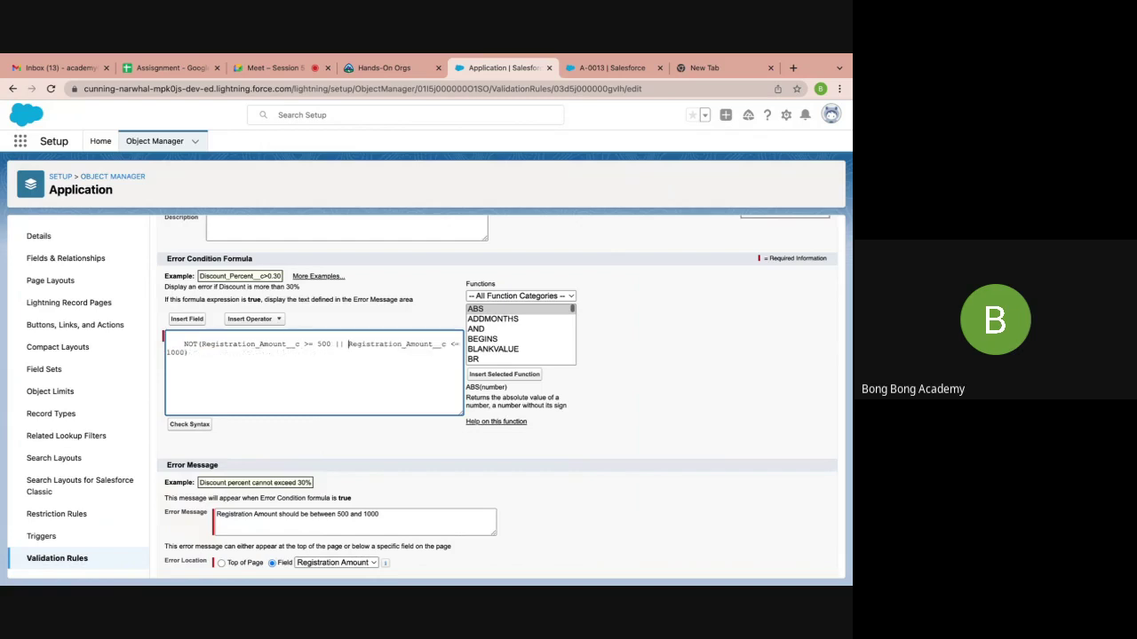
{"action": "left_click", "coordinate": [185, 343]}
{"action": "key", "text": "BackSpace"}
{"action": "key", "text": "BackSpace"}
{"action": "key", "text": "BackSpace"}
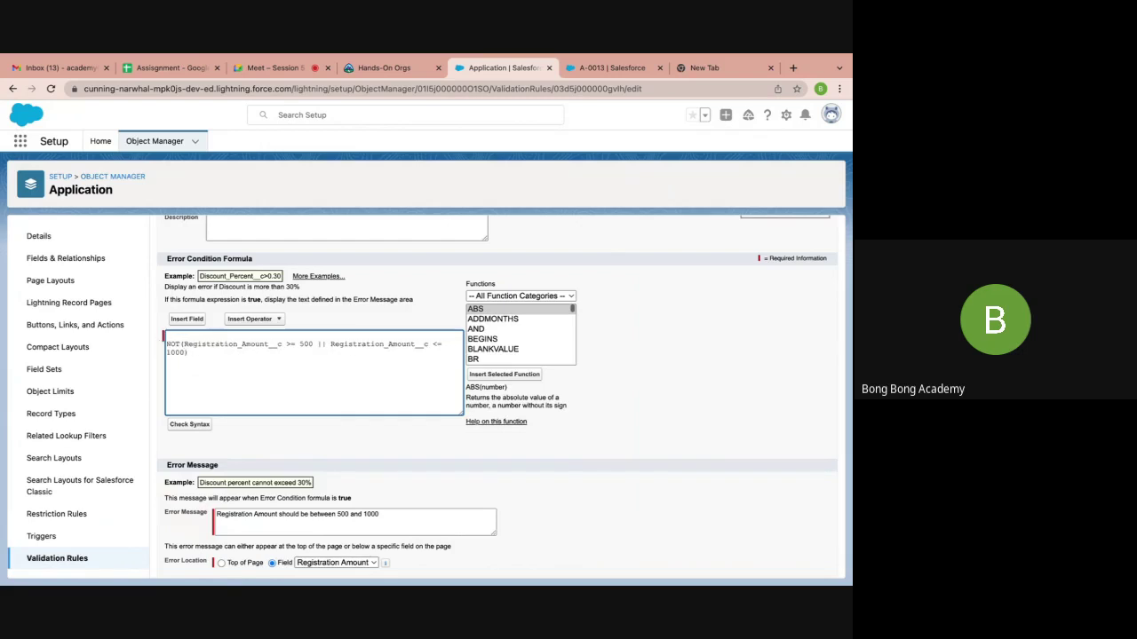
Replace the || operator between the two conditions with && and save the validation rule
{"action": "double_click", "coordinate": [322, 344]}
{"action": "type", "text": "&&"}
{"action": "left_click", "coordinate": [329, 364]}
{"action": "scroll", "coordinate": [226, 367], "scroll_direction": "down", "scroll_amount": 1}
{"action": "mouse_move", "coordinate": [384, 533]}
{"action": "left_click", "coordinate": [373, 563]}
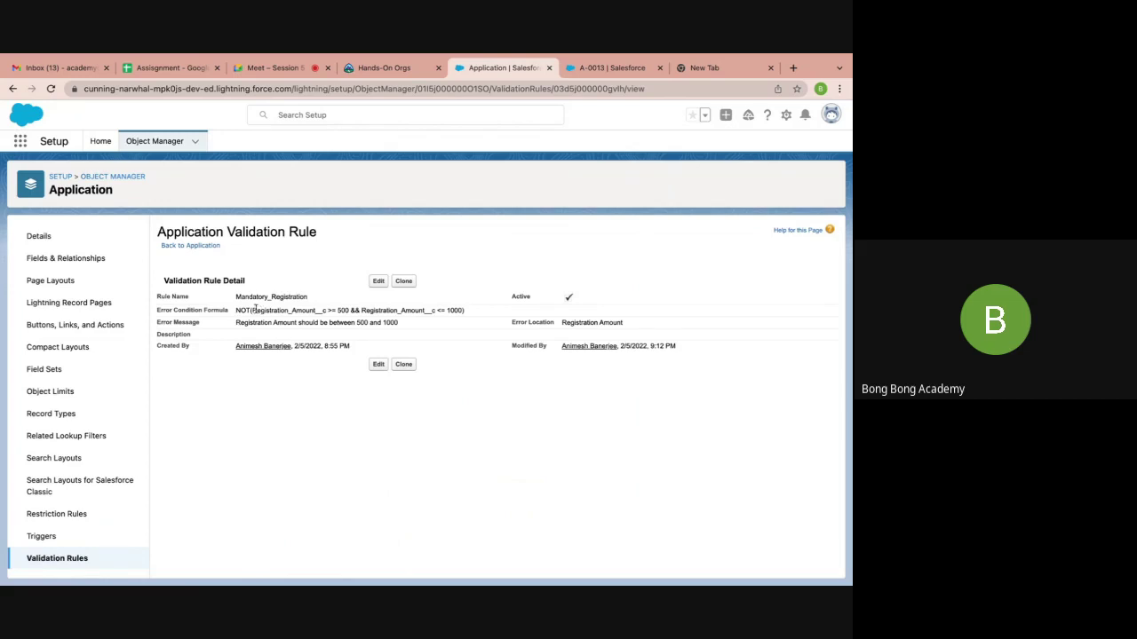
Examine the saved Error Condition Formula, focusing on its inner && range check and the surrounding NOT
{"action": "left_click_drag", "start_coordinate": [252, 310], "coordinate": [460, 311]}
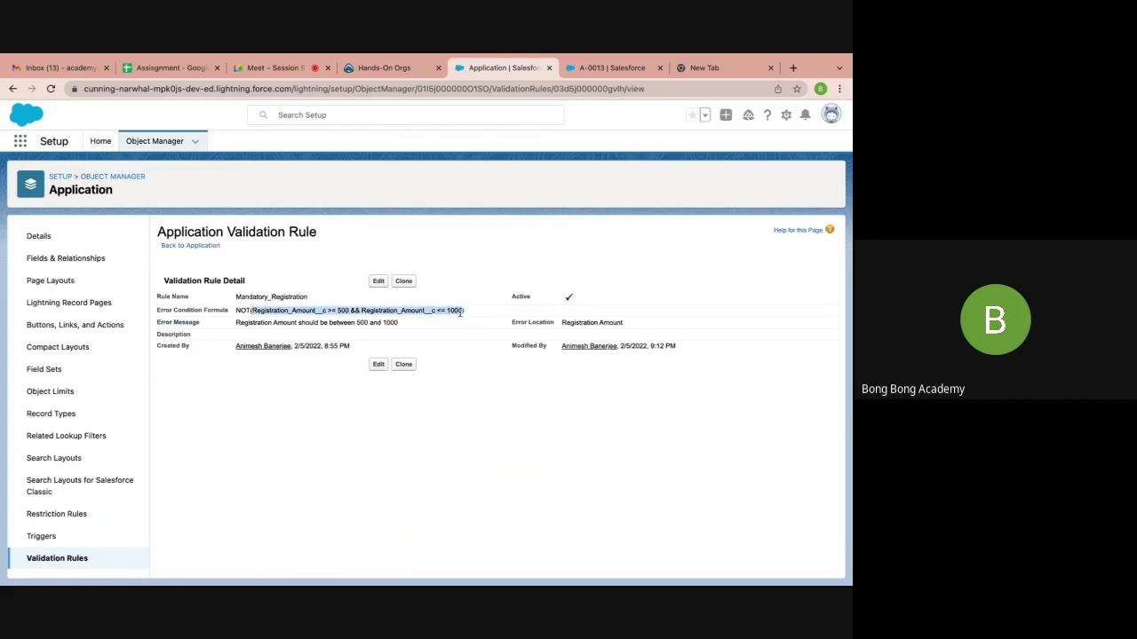
{"action": "left_click", "coordinate": [462, 448]}
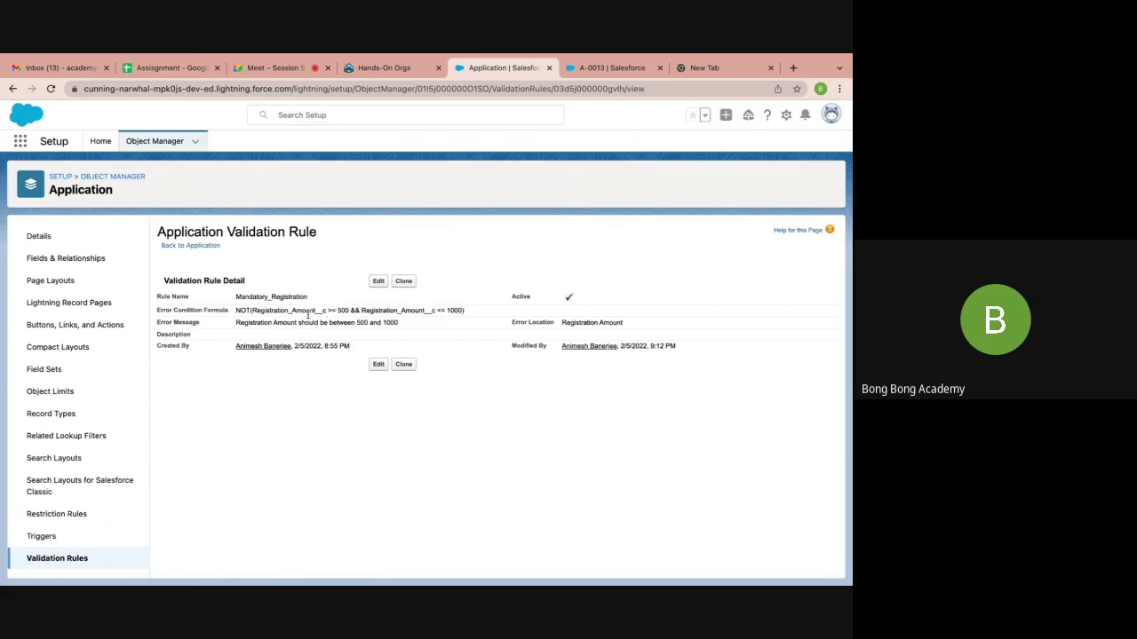
{"action": "left_click_drag", "start_coordinate": [252, 311], "coordinate": [349, 313]}
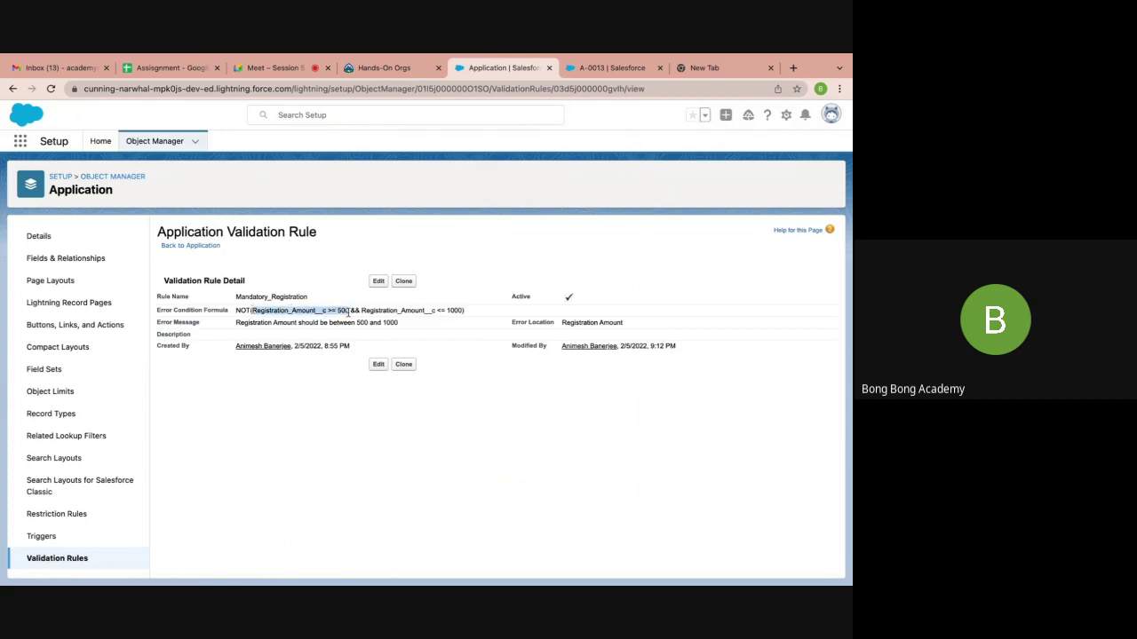
{"action": "left_click_drag", "start_coordinate": [252, 312], "coordinate": [456, 314]}
{"action": "left_click_drag", "start_coordinate": [252, 311], "coordinate": [238, 310]}
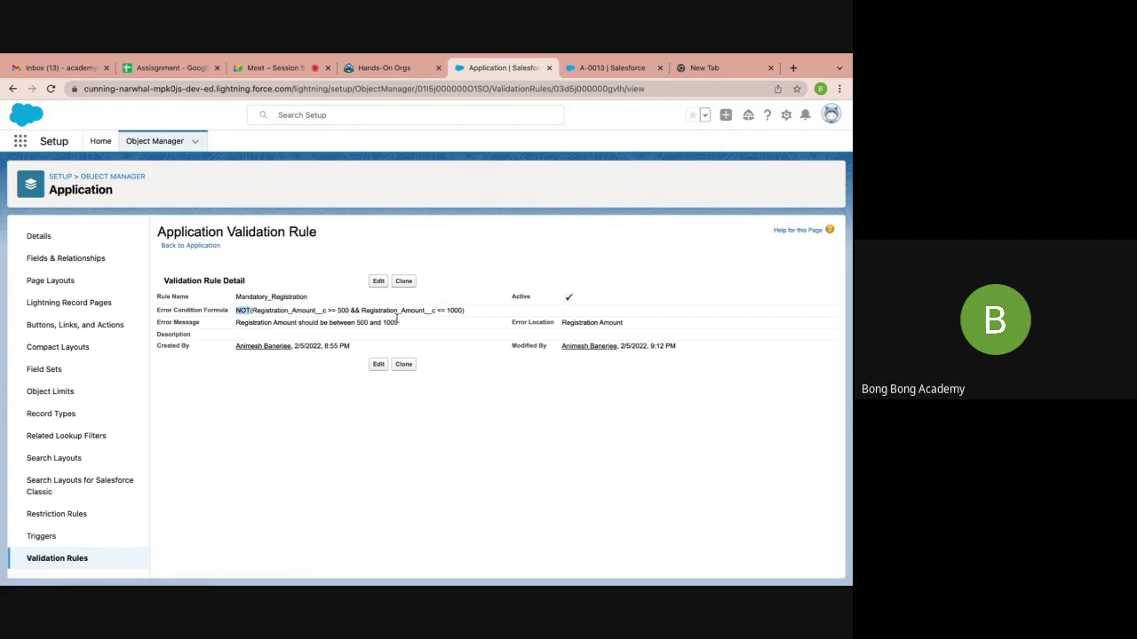
{"action": "left_click", "coordinate": [257, 312]}
{"action": "left_click_drag", "start_coordinate": [258, 312], "coordinate": [463, 311]}
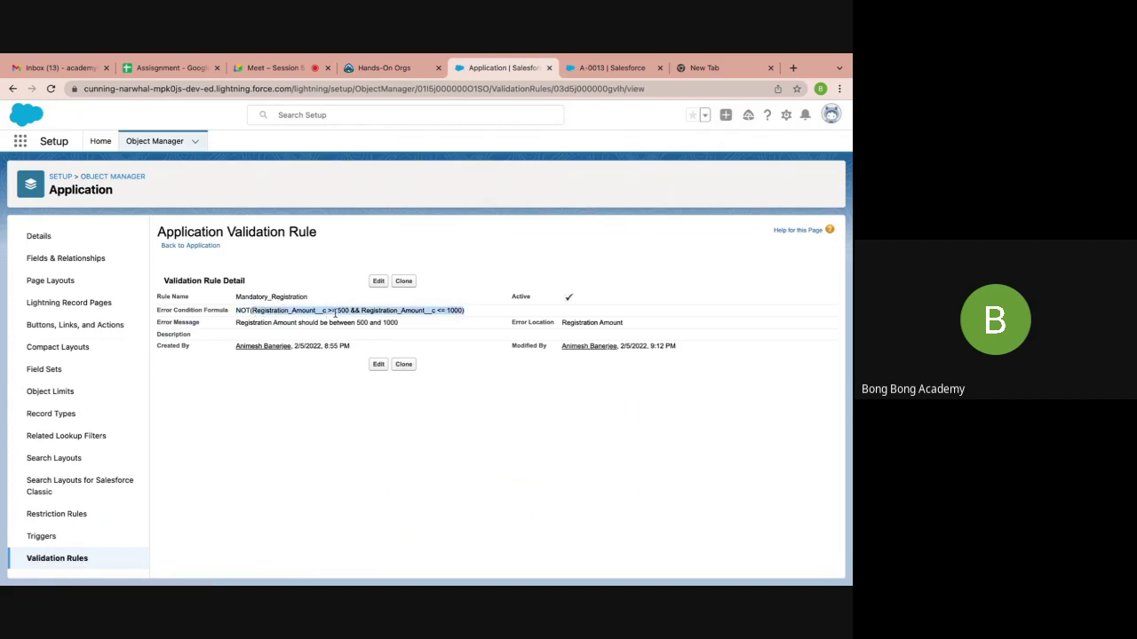
{"action": "left_click", "coordinate": [337, 313]}
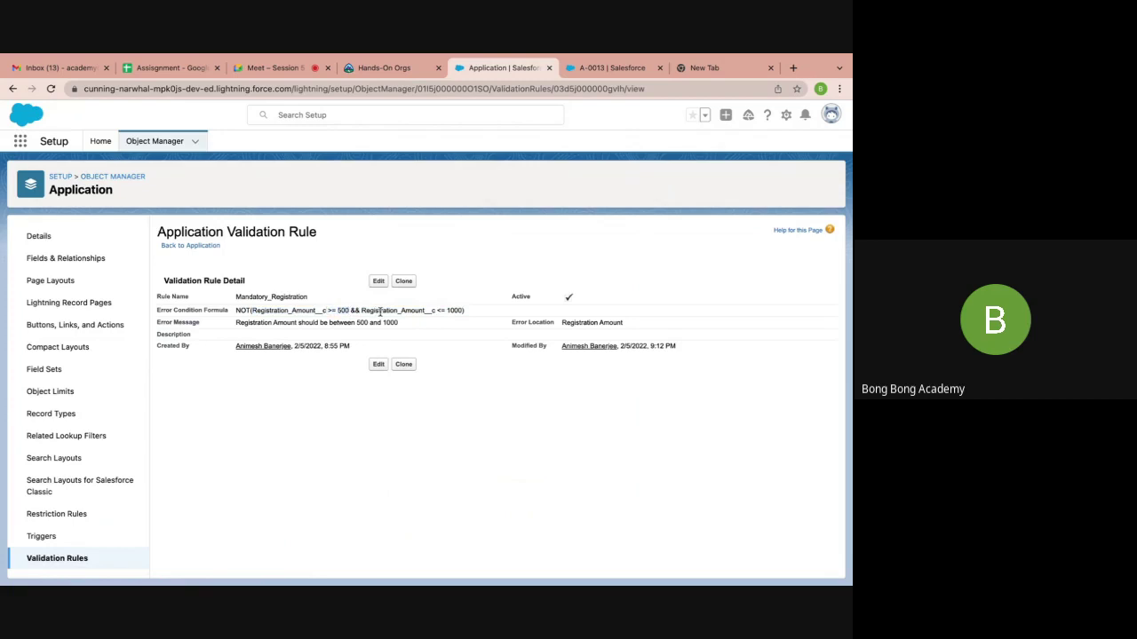
{"action": "double_click", "coordinate": [380, 313]}
{"action": "left_click_drag", "start_coordinate": [467, 314], "coordinate": [243, 310]}
{"action": "double_click", "coordinate": [243, 310]}
Start a new Application from the Bong Bong account and try to save it with a Registration Amount of 400
{"action": "left_click", "coordinate": [588, 71]}
{"action": "left_click", "coordinate": [324, 302]}
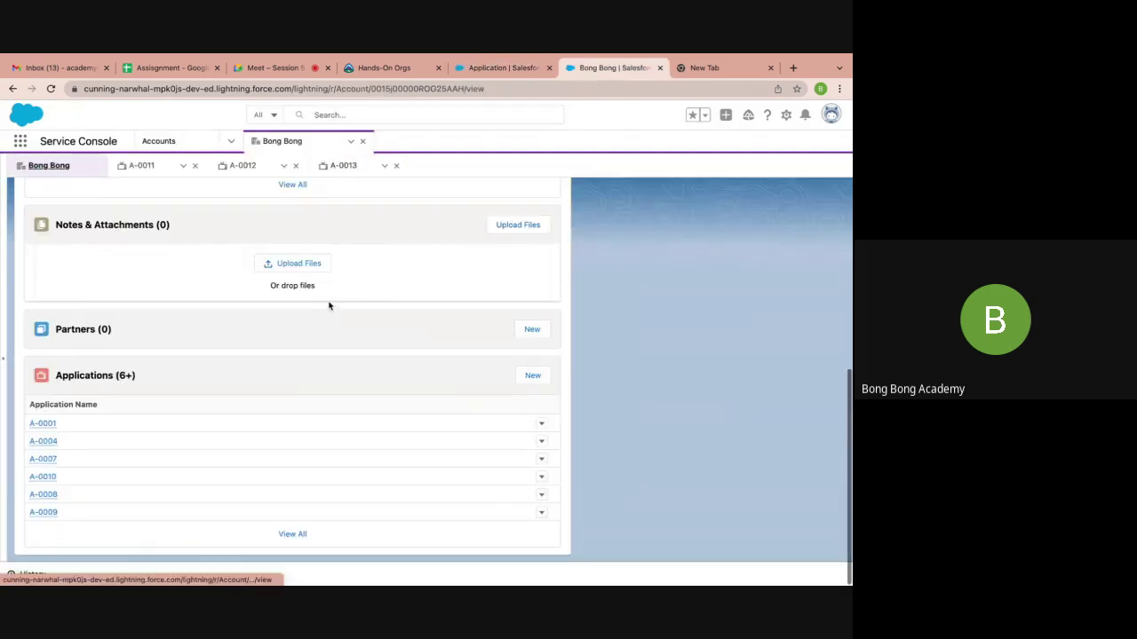
{"action": "left_click", "coordinate": [532, 377]}
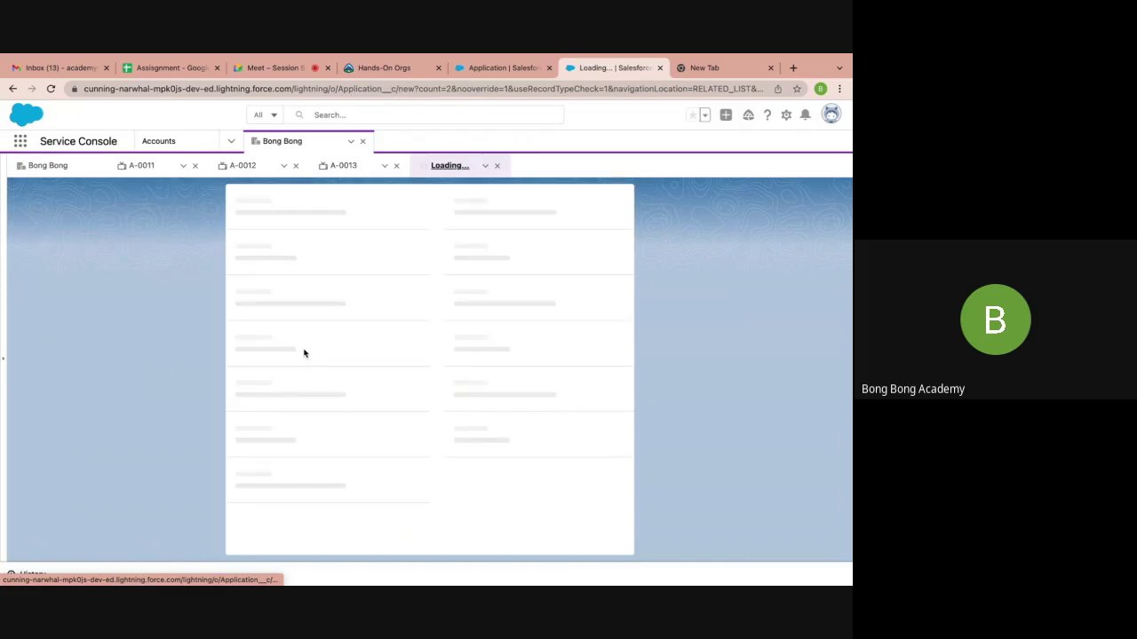
{"action": "left_click", "coordinate": [307, 421]}
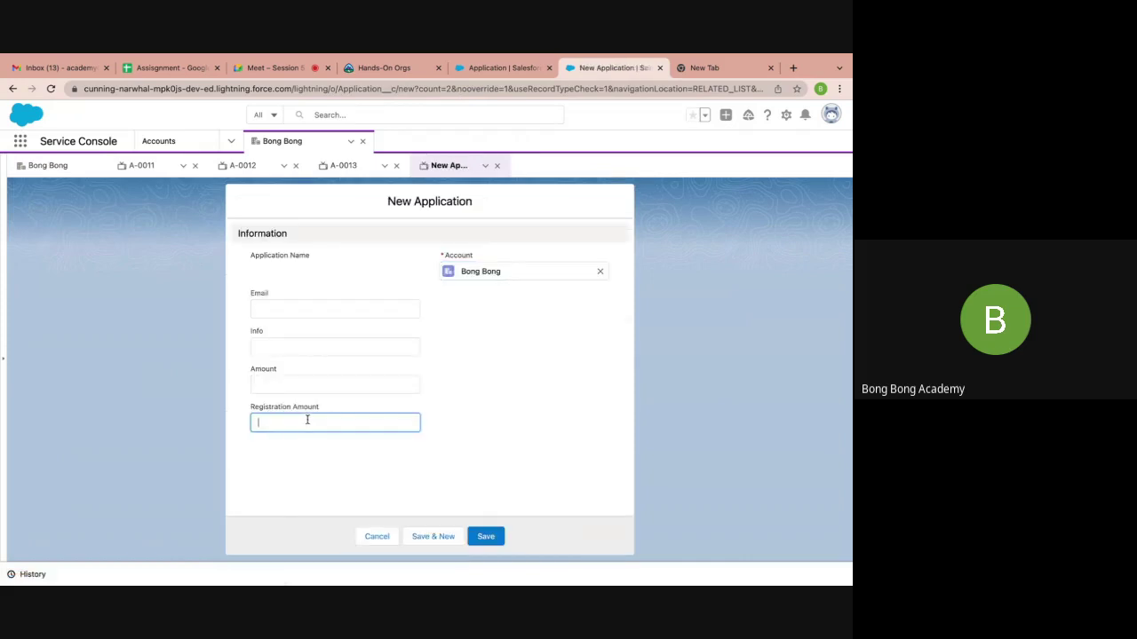
{"action": "type", "text": "400"}
{"action": "left_click", "coordinate": [485, 536]}
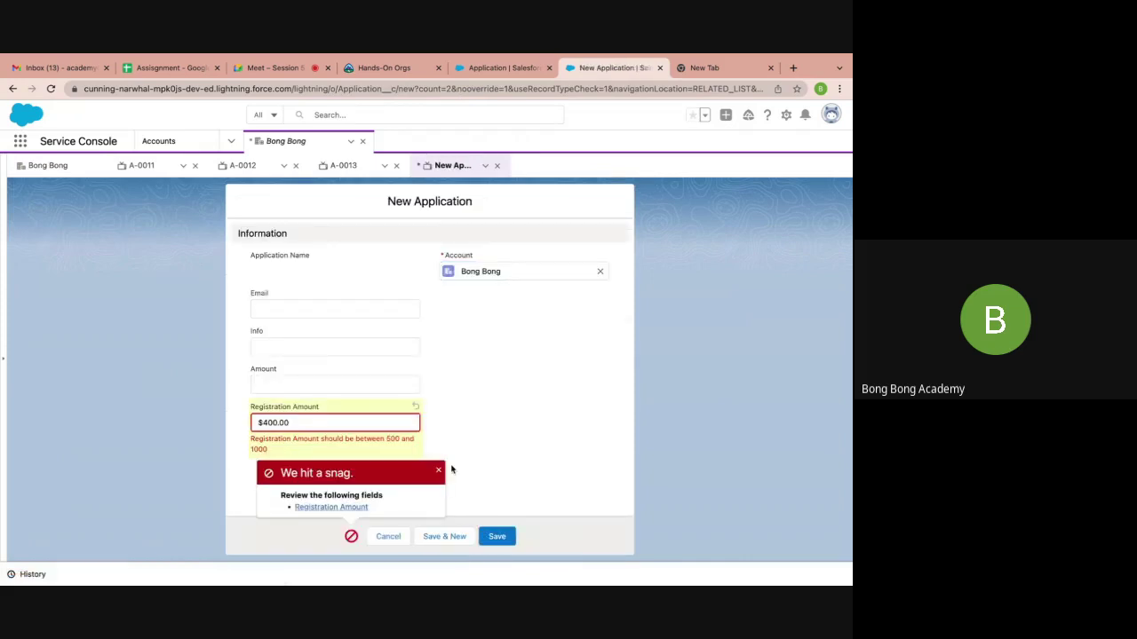
Try to save the Application with a Registration Amount of 1200, and save it with 800 instead
{"action": "double_click", "coordinate": [305, 423]}
{"action": "type", "text": "1200"}
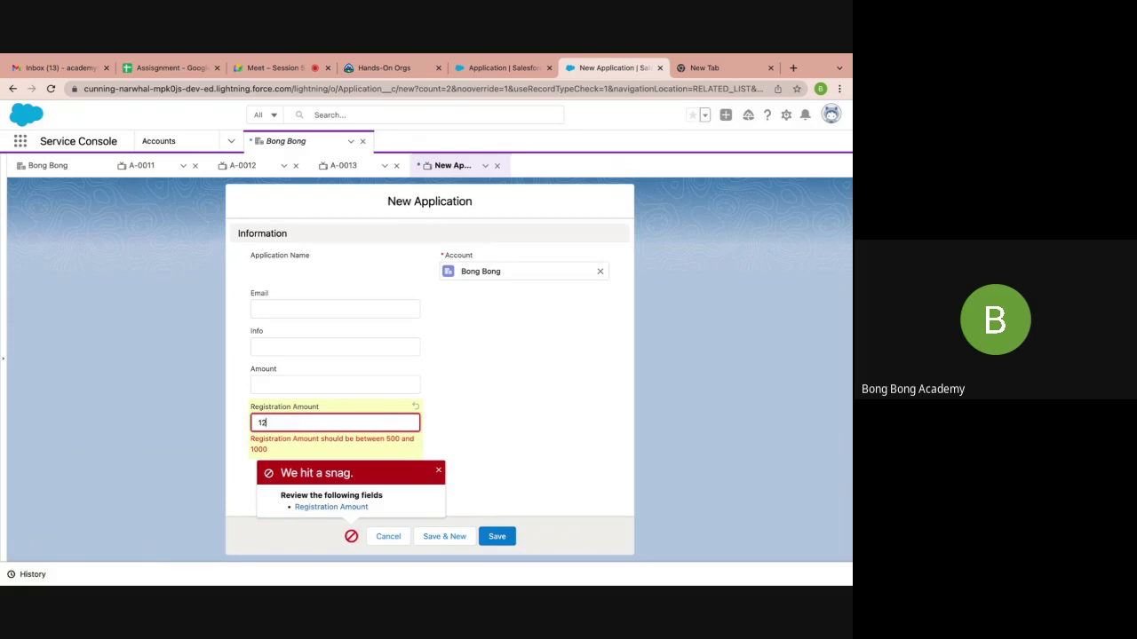
{"action": "mouse_move", "coordinate": [592, 573]}
{"action": "left_click", "coordinate": [497, 536]}
{"action": "type", "text": "800"}
{"action": "left_click", "coordinate": [497, 537]}
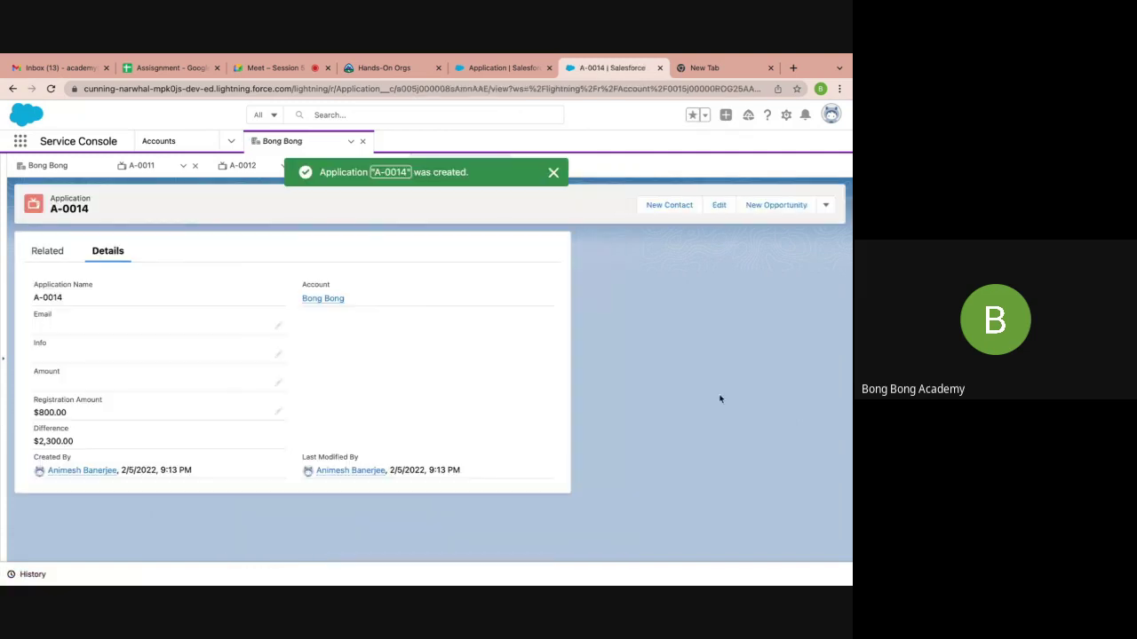
Revisit the saved validation rule and switch to the assignment spreadsheet in Google Sheets to look over its Film and Actor sheets
{"action": "left_click", "coordinate": [502, 69]}
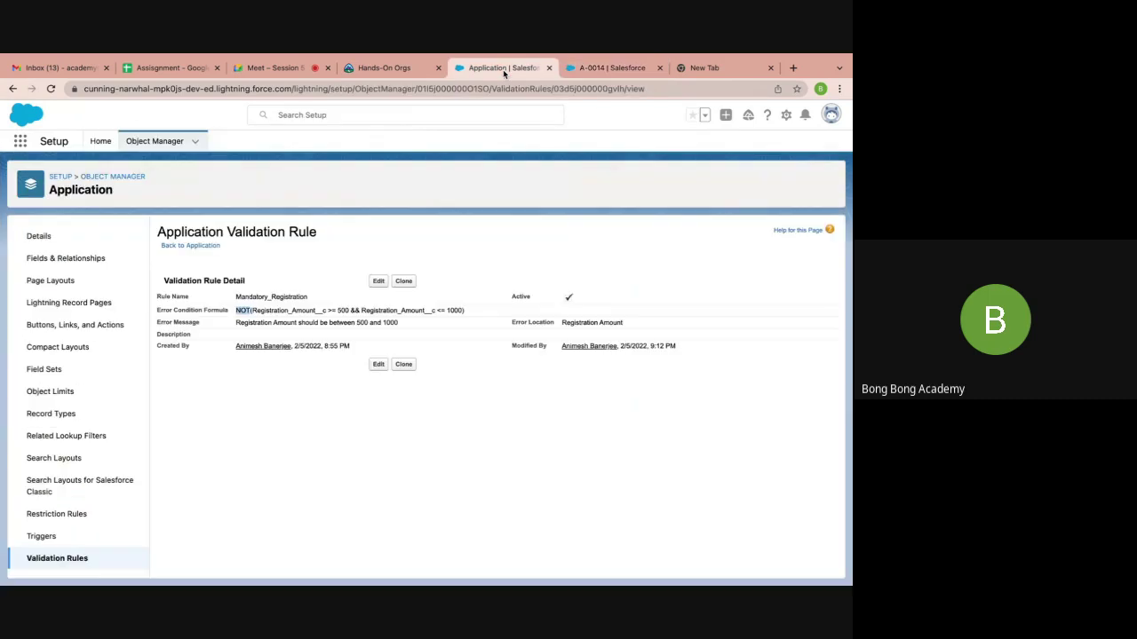
{"action": "left_click", "coordinate": [287, 399]}
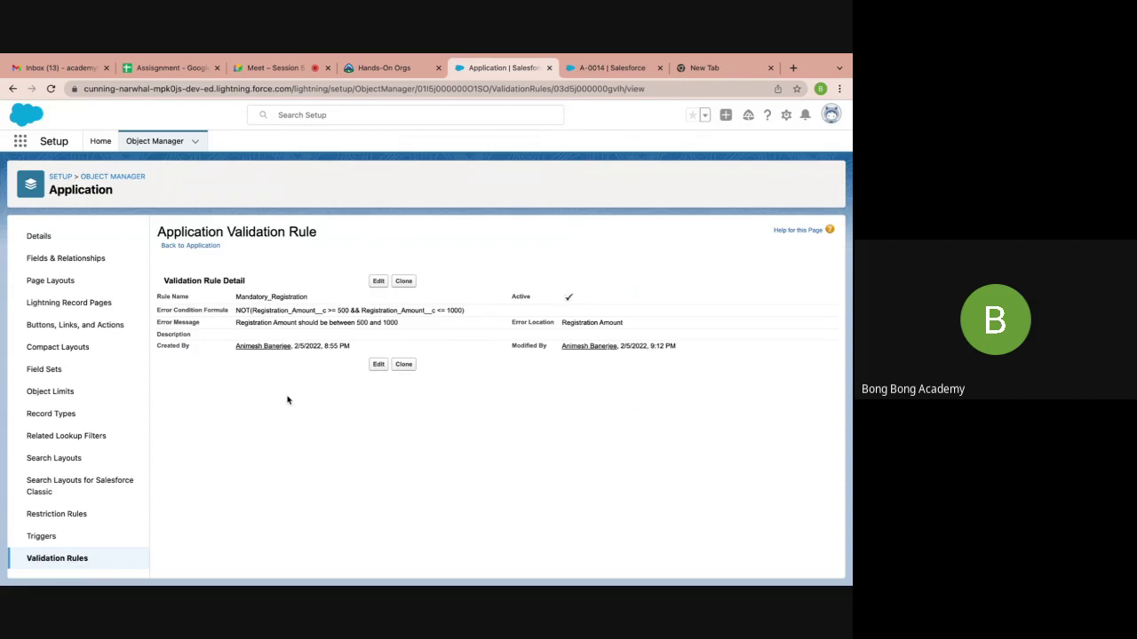
{"action": "left_click", "coordinate": [271, 68]}
{"action": "left_click", "coordinate": [181, 68]}
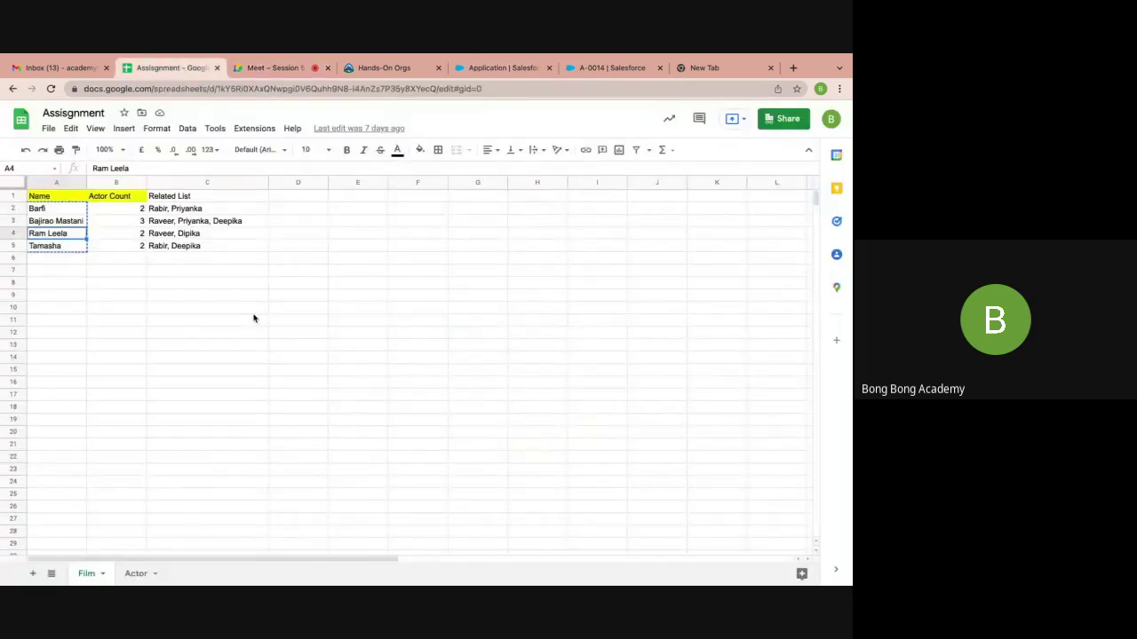
{"action": "left_click", "coordinate": [229, 330]}
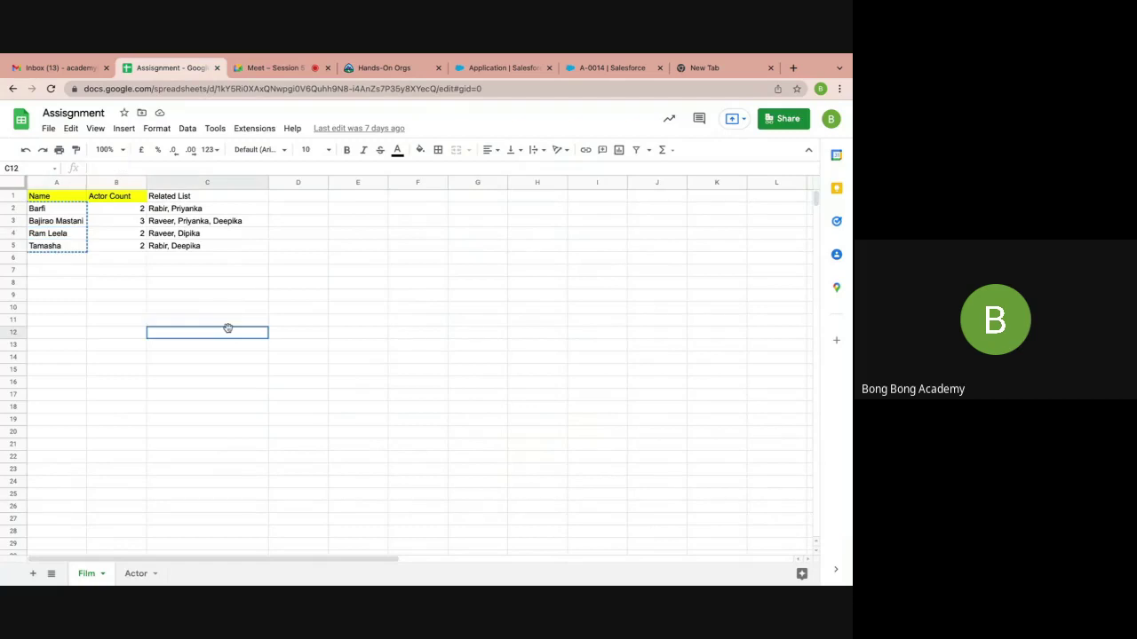
{"action": "left_click", "coordinate": [133, 574]}
{"action": "left_click", "coordinate": [350, 212]}
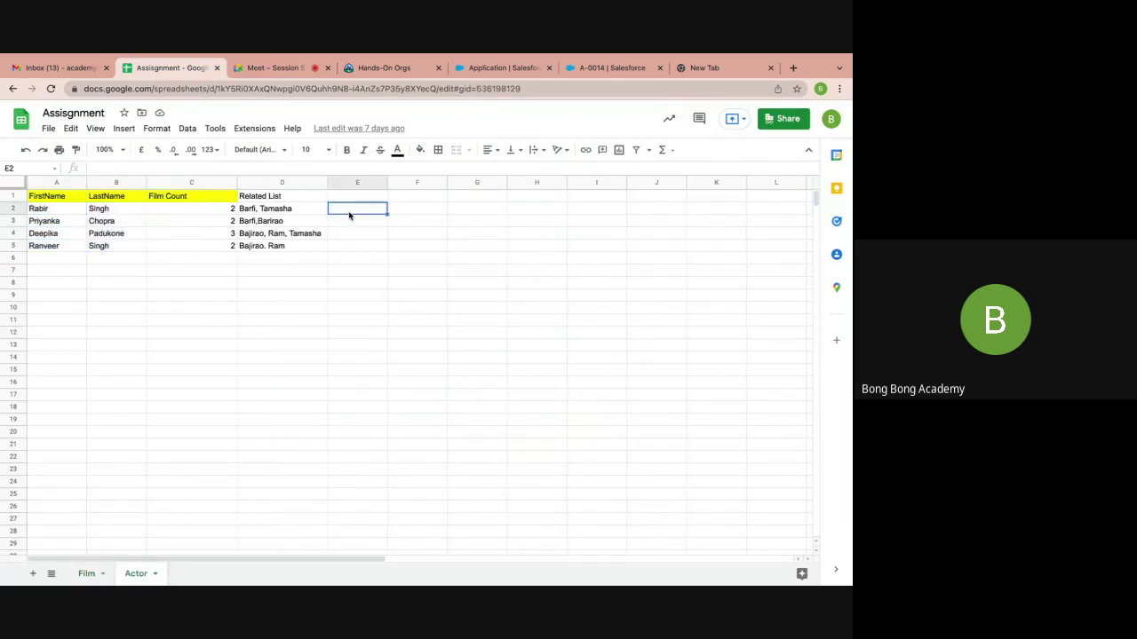
{"action": "left_click", "coordinate": [352, 203]}
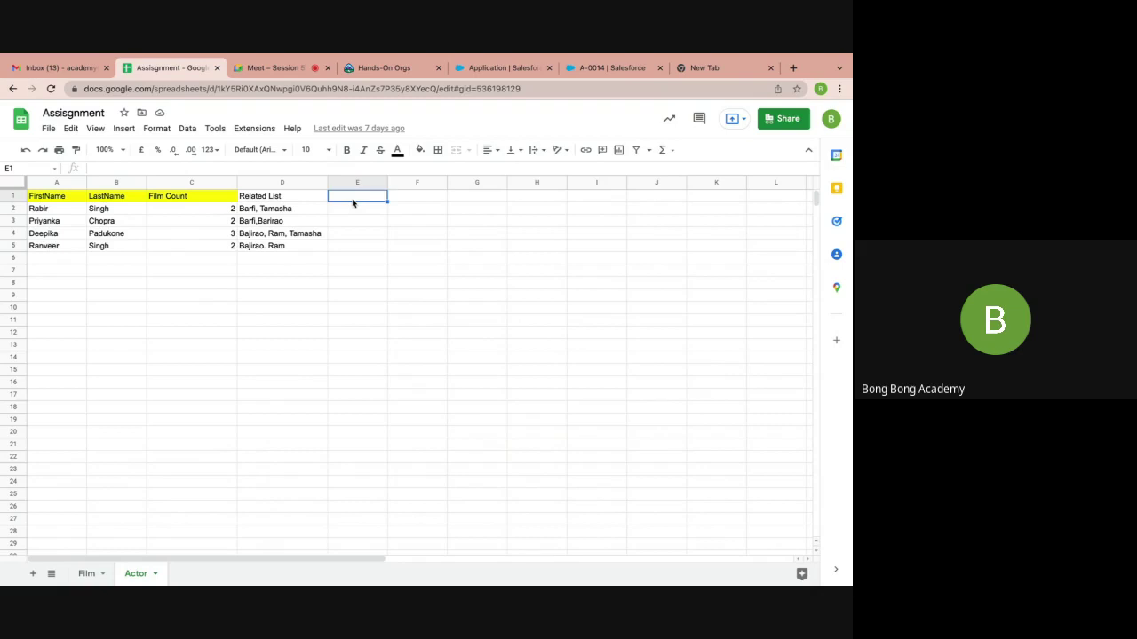
{"action": "left_click", "coordinate": [349, 285]}
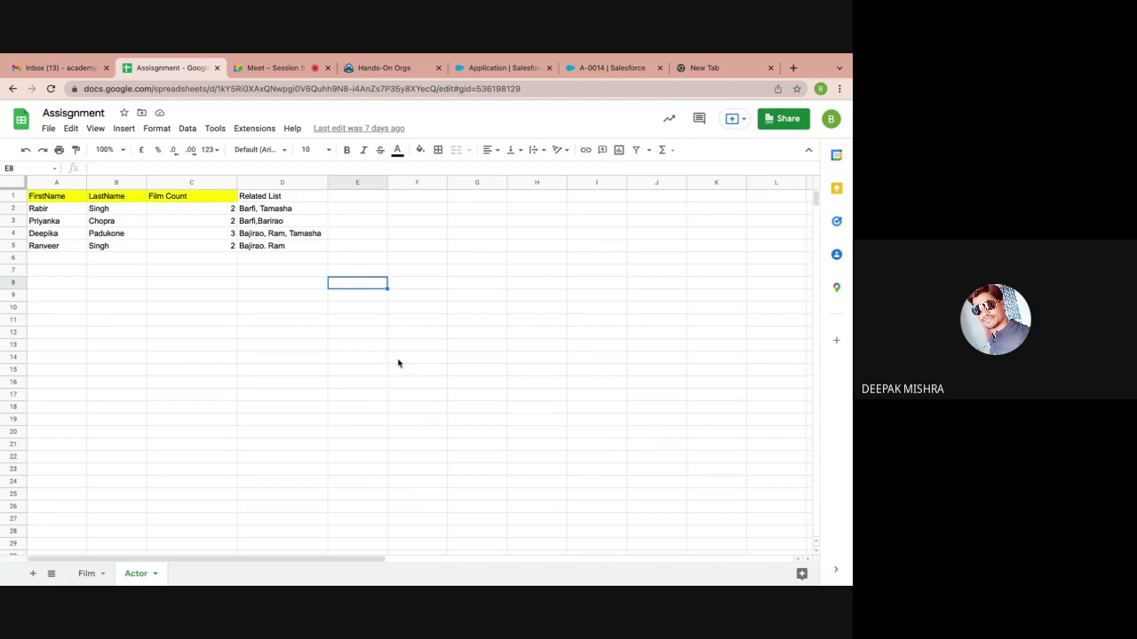
Widen column E of the Actor sheet and add the header Salary in cell E1
{"action": "left_click_drag", "start_coordinate": [388, 186], "coordinate": [423, 184]}
{"action": "left_click", "coordinate": [364, 199]}
{"action": "type", "text": "Salary"}
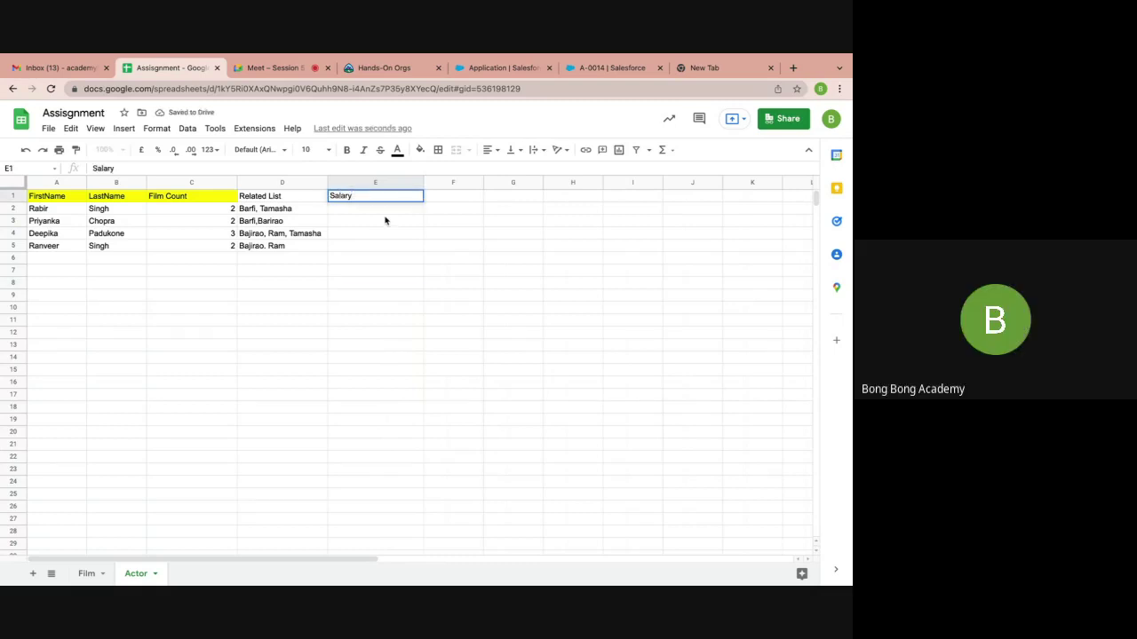
{"action": "key", "text": "Return"}
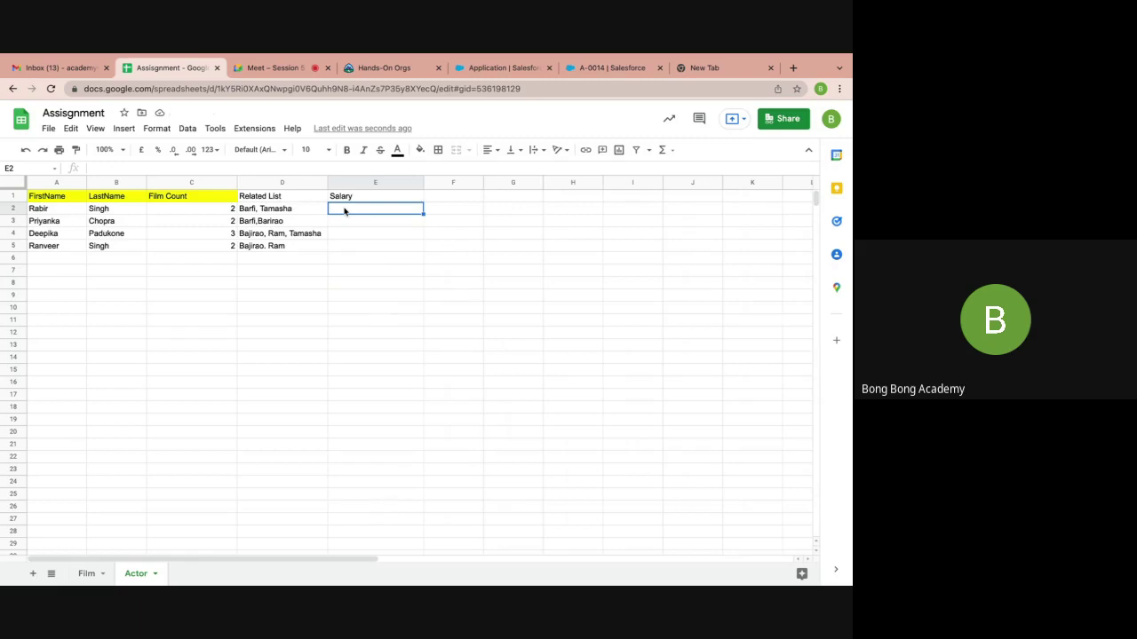
Enter "10 Crore, 20 Crore" as the salary in cell E2 of the Actor sheet
{"action": "type", "text": "10 Crore, 20 Cro"}
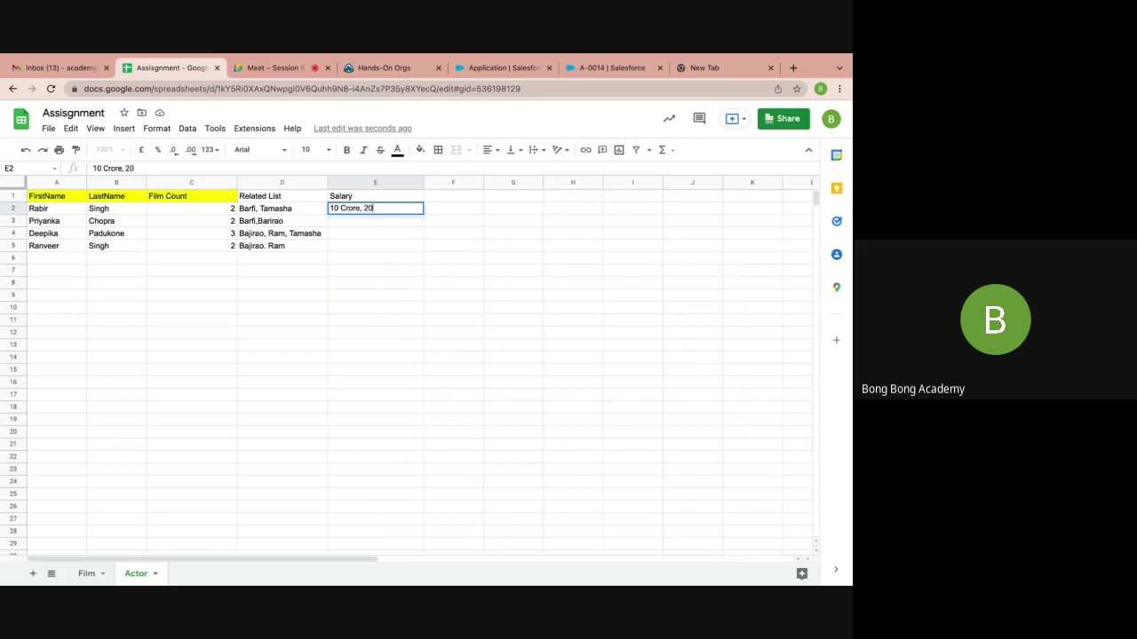
{"action": "key", "text": "BackSpace"}
{"action": "key", "text": "BackSpace"}
{"action": "type", "text": "rore"}
{"action": "left_click", "coordinate": [399, 259]}
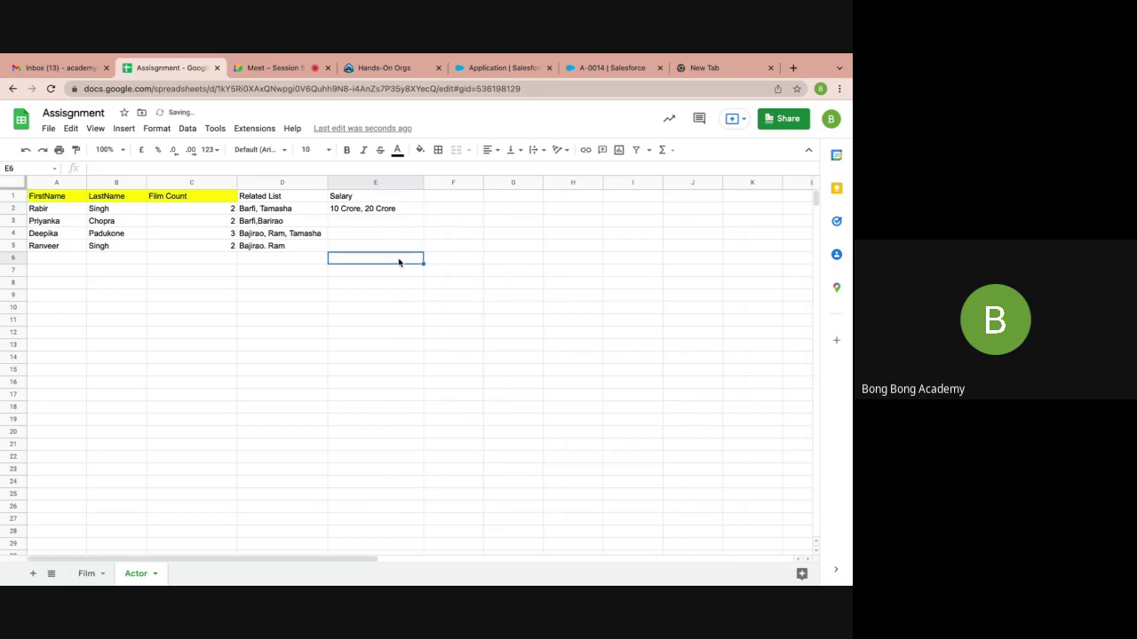
Enter "30 Crore, 20 Crore" as the salary in cell E5 of the Actor sheet
{"action": "left_click", "coordinate": [378, 213]}
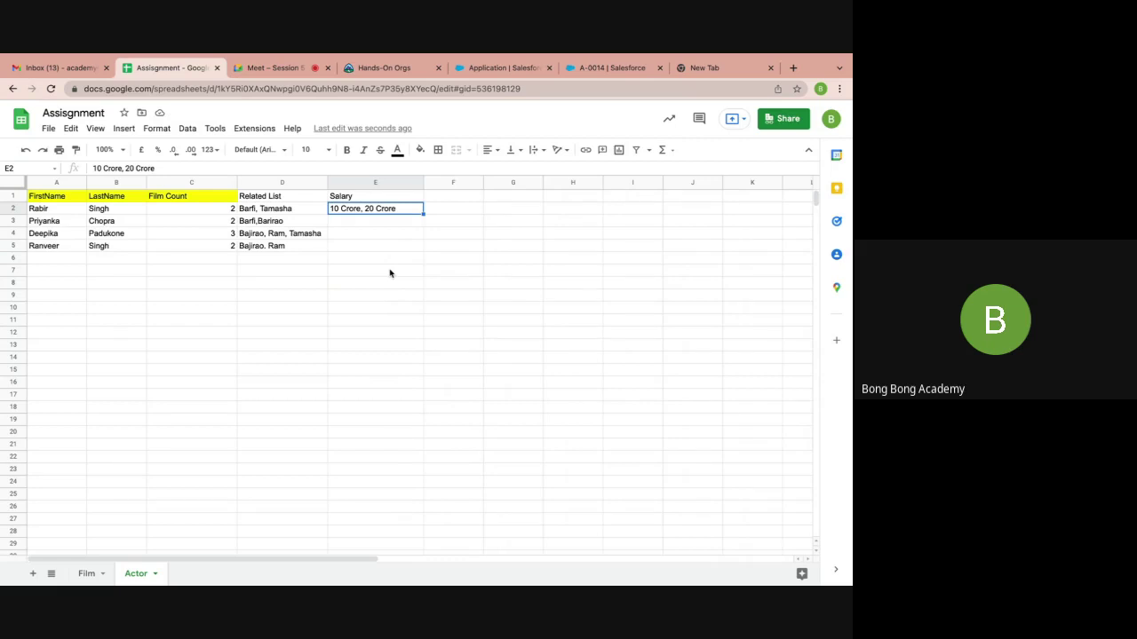
{"action": "key", "text": "ctrl+c"}
{"action": "left_click", "coordinate": [347, 246]}
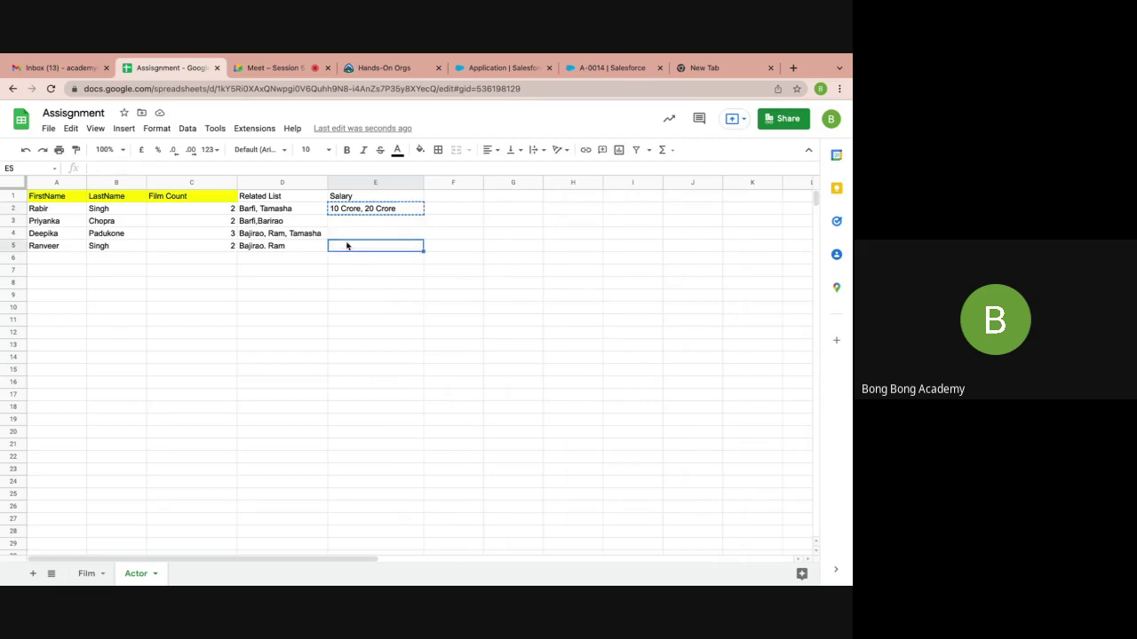
{"action": "double_click", "coordinate": [347, 246]}
{"action": "type", "text": "30 Crore"}
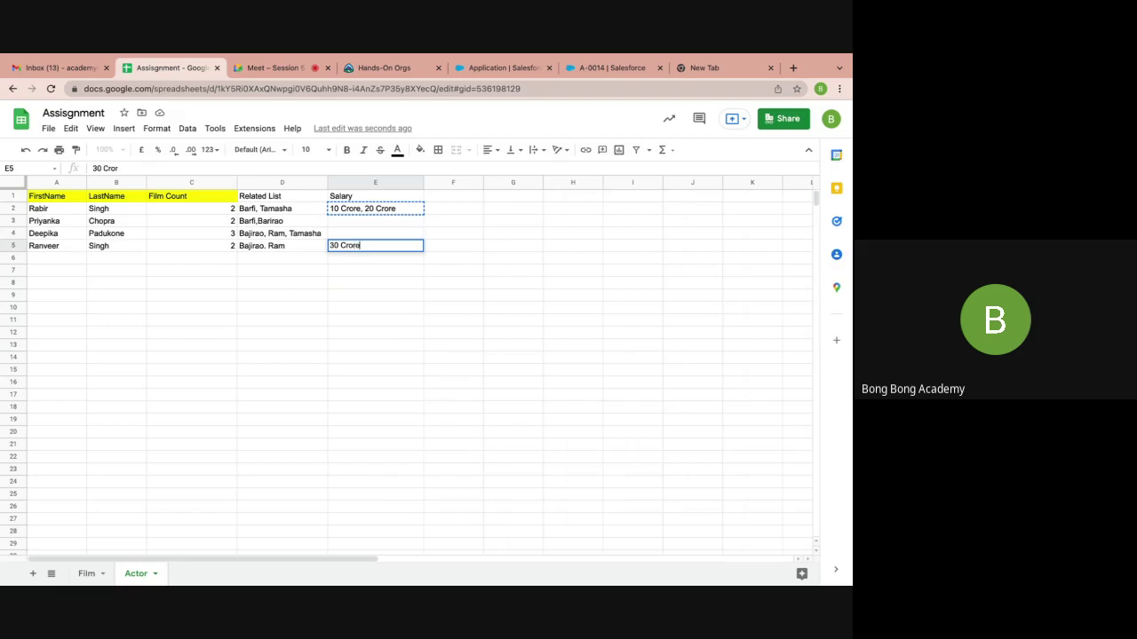
{"action": "type", "text": ", 20 Crore"}
{"action": "key", "text": "Return"}
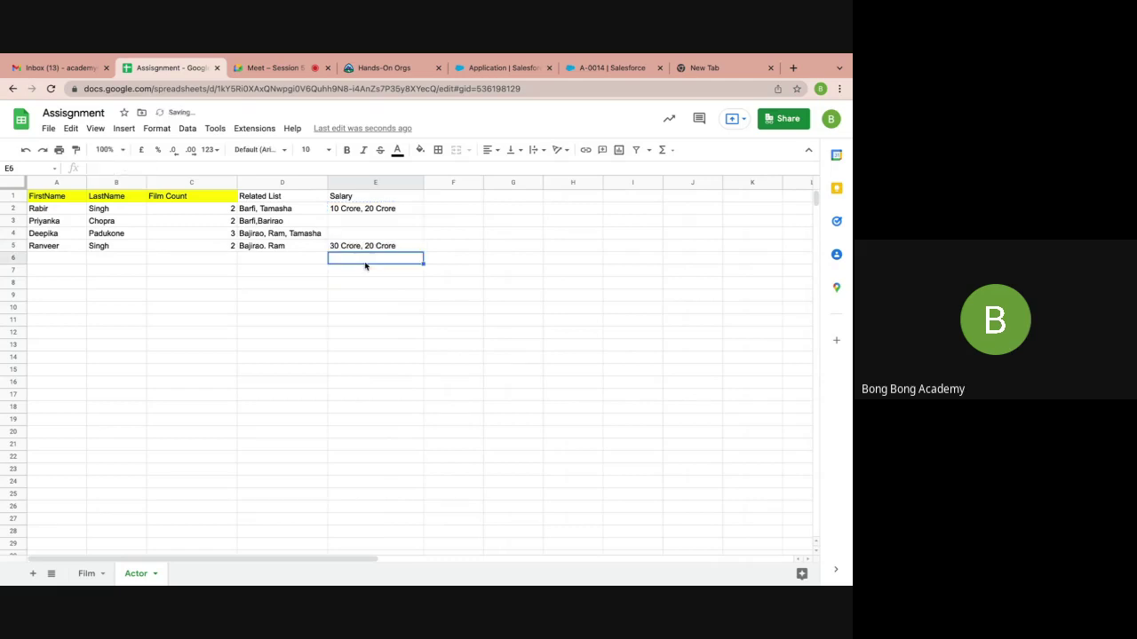
Enter "20 Crore, 20 Crore, 20 Crore" as the salary in cell E4 of the Actor sheet and widen column E to fit
{"action": "left_click", "coordinate": [357, 236]}
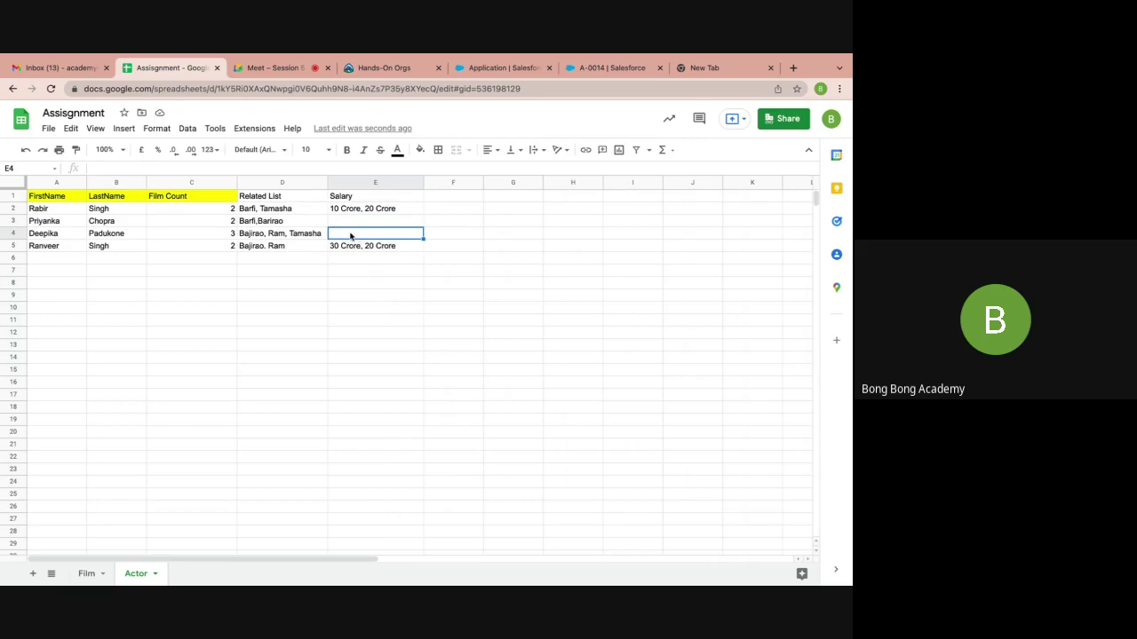
{"action": "type", "text": "20 Crore, 20 Cror"}
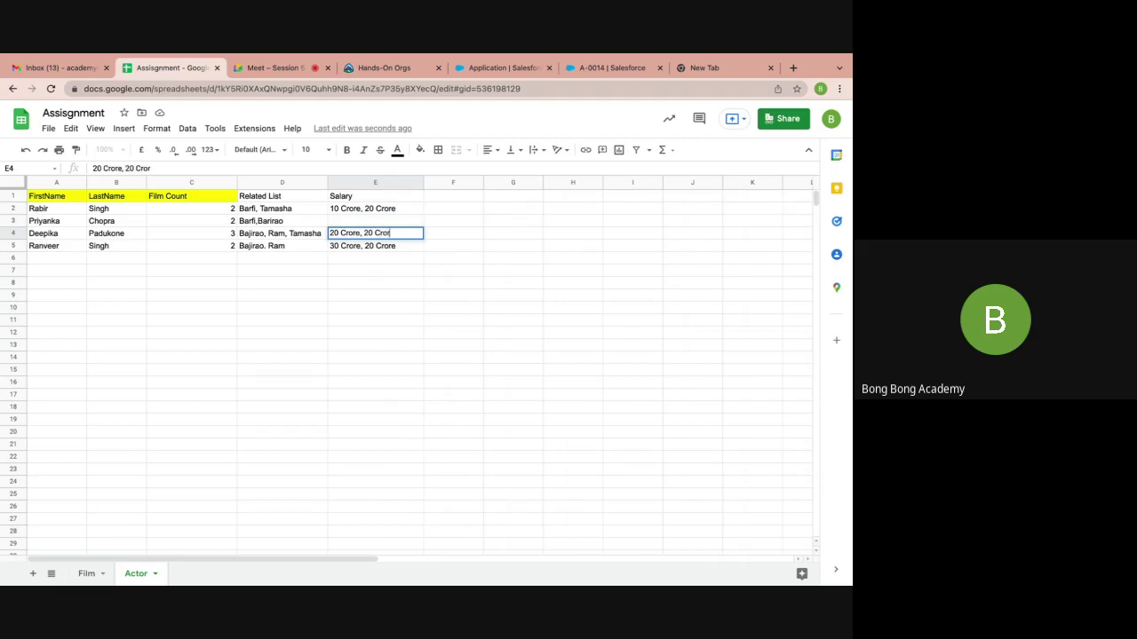
{"action": "type", "text": "e, 20 Crore"}
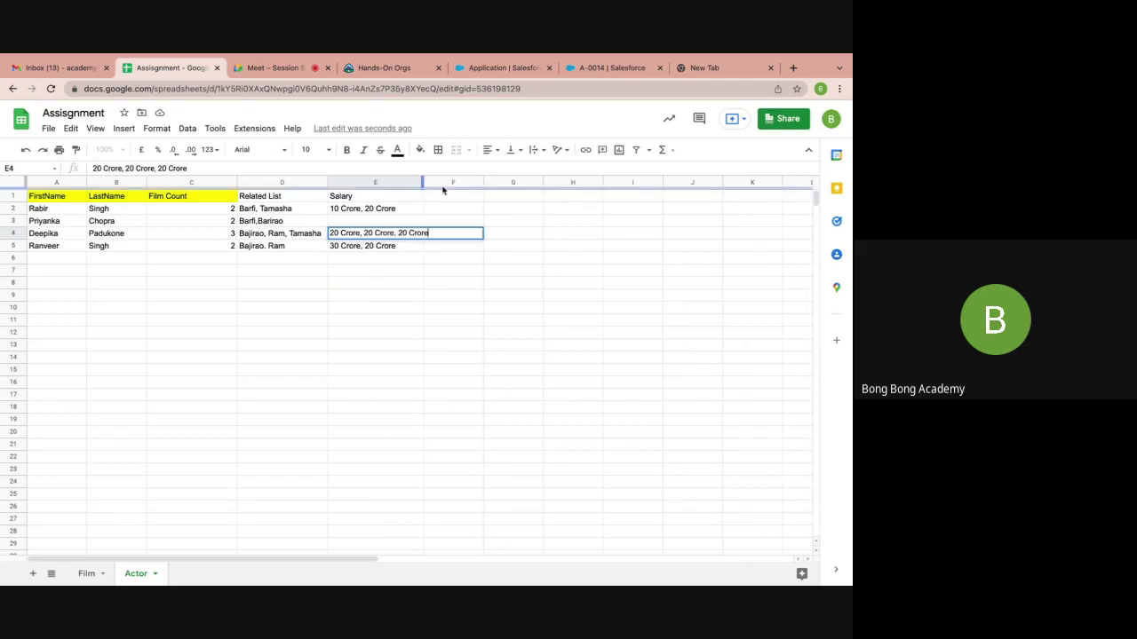
{"action": "left_click", "coordinate": [390, 272]}
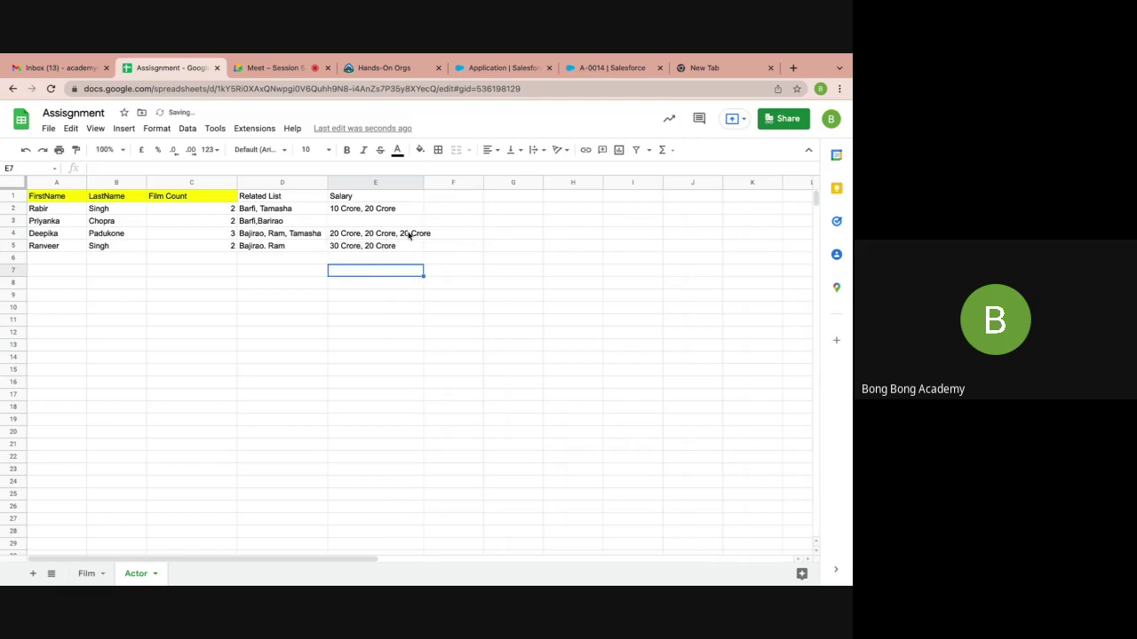
{"action": "left_click_drag", "start_coordinate": [422, 182], "coordinate": [438, 182]}
Copy the salary entry from cell E2 into the empty cell E3 of the Actor sheet
{"action": "left_click", "coordinate": [360, 222]}
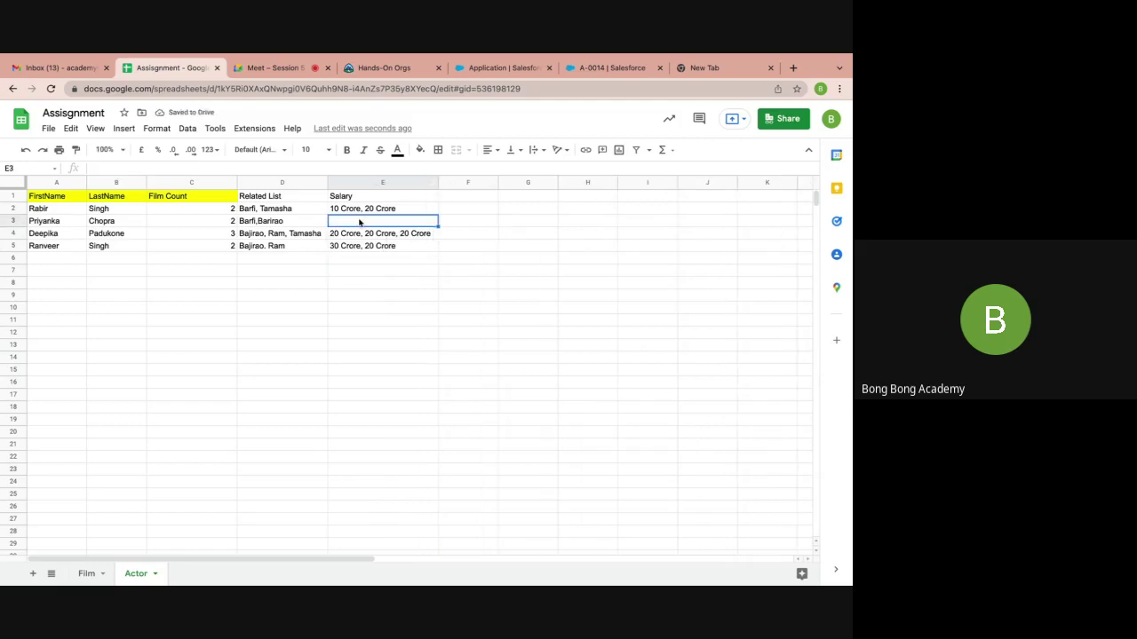
{"action": "left_click", "coordinate": [358, 209]}
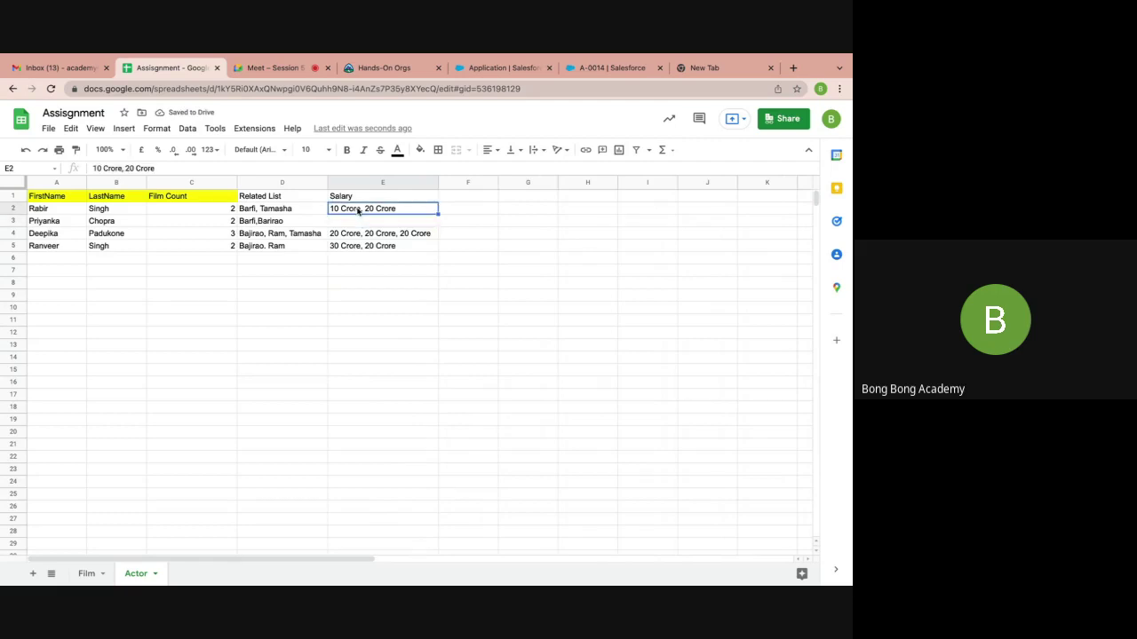
{"action": "key", "text": "ctrl+c"}
{"action": "left_click", "coordinate": [353, 227]}
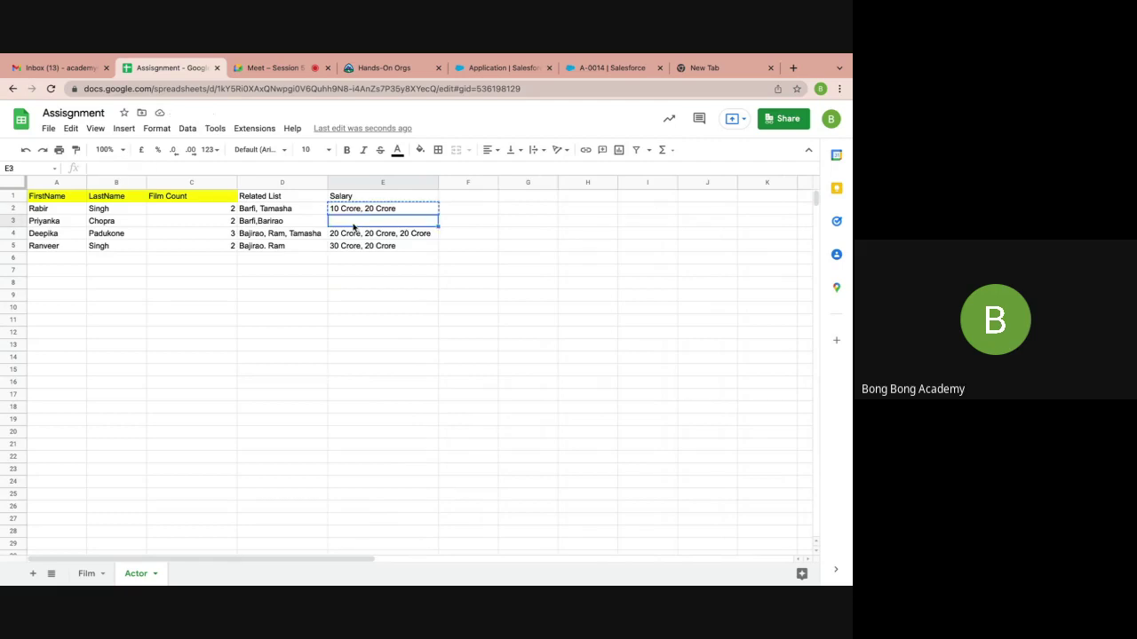
{"action": "key", "text": "ctrl+v"}
{"action": "left_click", "coordinate": [382, 285]}
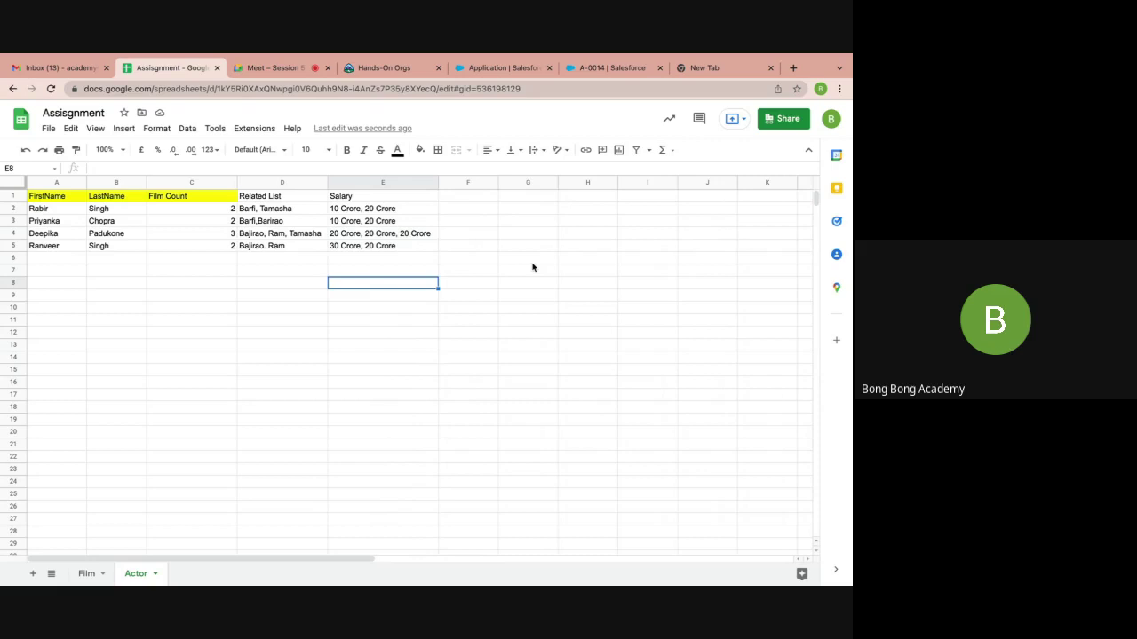
Add the header Total Actor Salary in cell D1 of the Film sheet and widen column D to fit it
{"action": "left_click", "coordinate": [349, 198]}
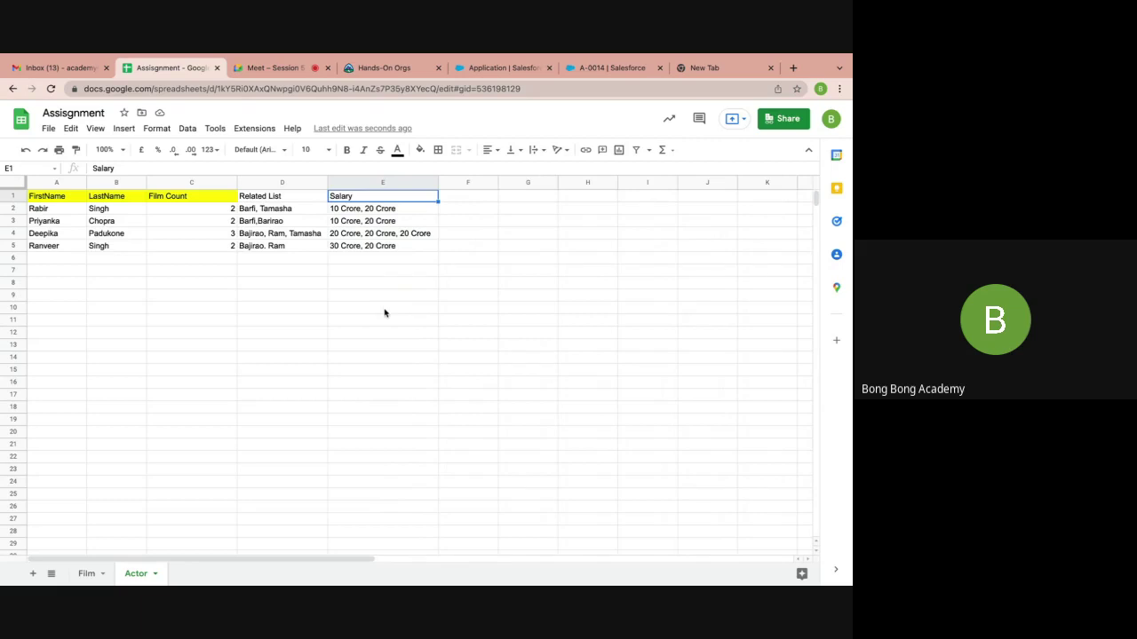
{"action": "left_click", "coordinate": [87, 574]}
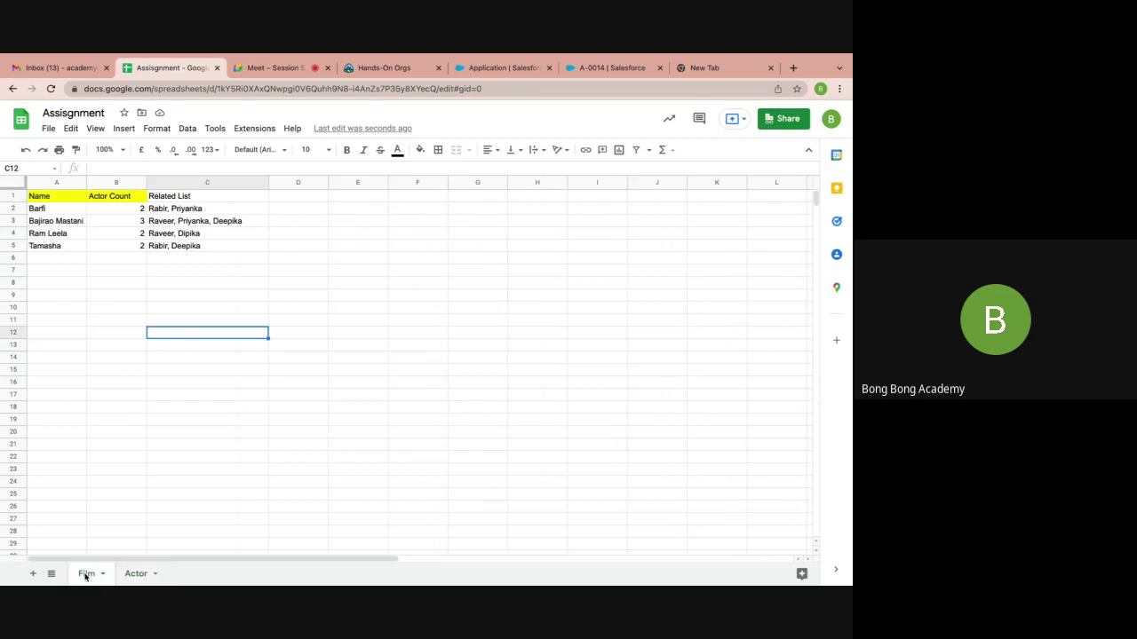
{"action": "left_click", "coordinate": [281, 198]}
{"action": "type", "text": "Total"}
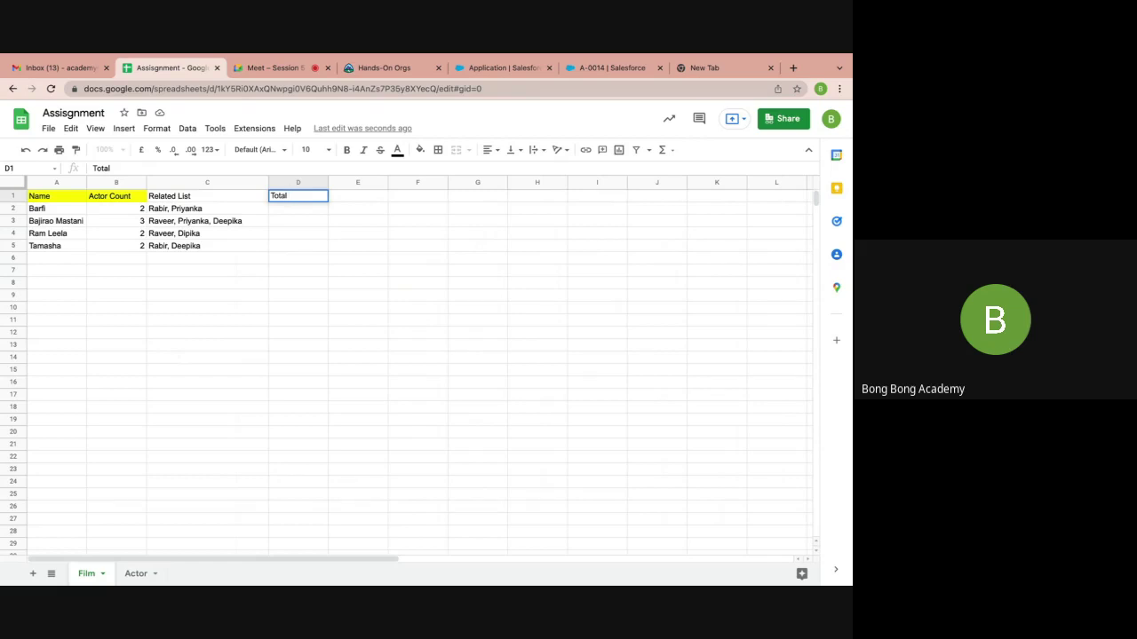
{"action": "type", "text": "Actor Salary"}
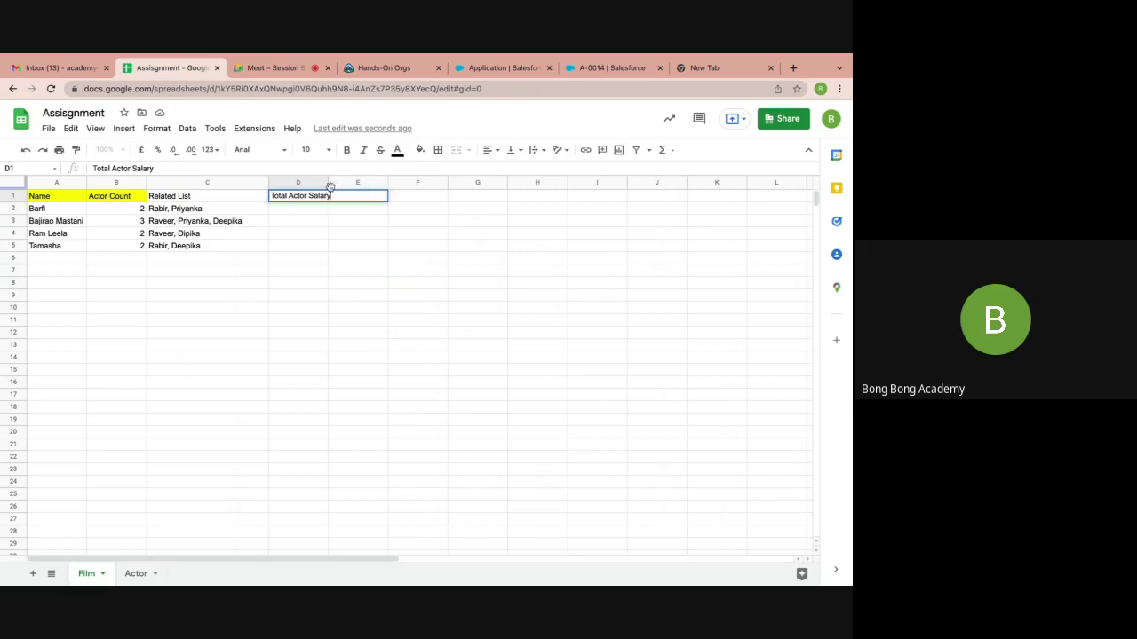
{"action": "left_click", "coordinate": [329, 182]}
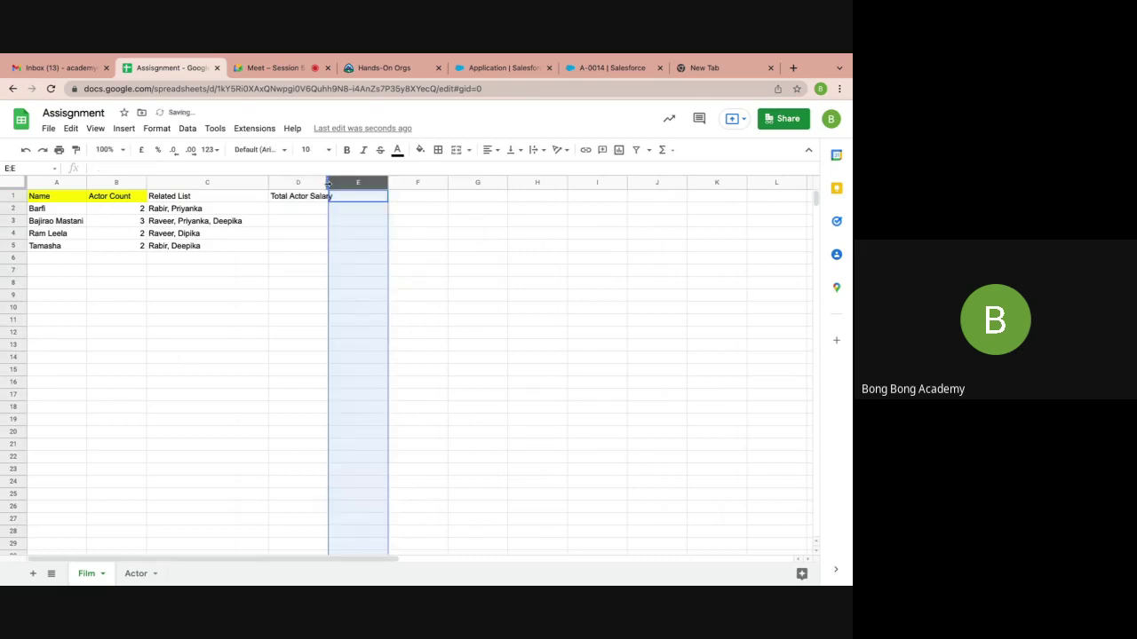
{"action": "left_click_drag", "start_coordinate": [329, 182], "coordinate": [337, 182]}
{"action": "left_click", "coordinate": [302, 245]}
Check which actors belong to the film Barfi and look up their salaries on the Actor sheet, returning to the Film sheet
{"action": "left_click", "coordinate": [178, 210]}
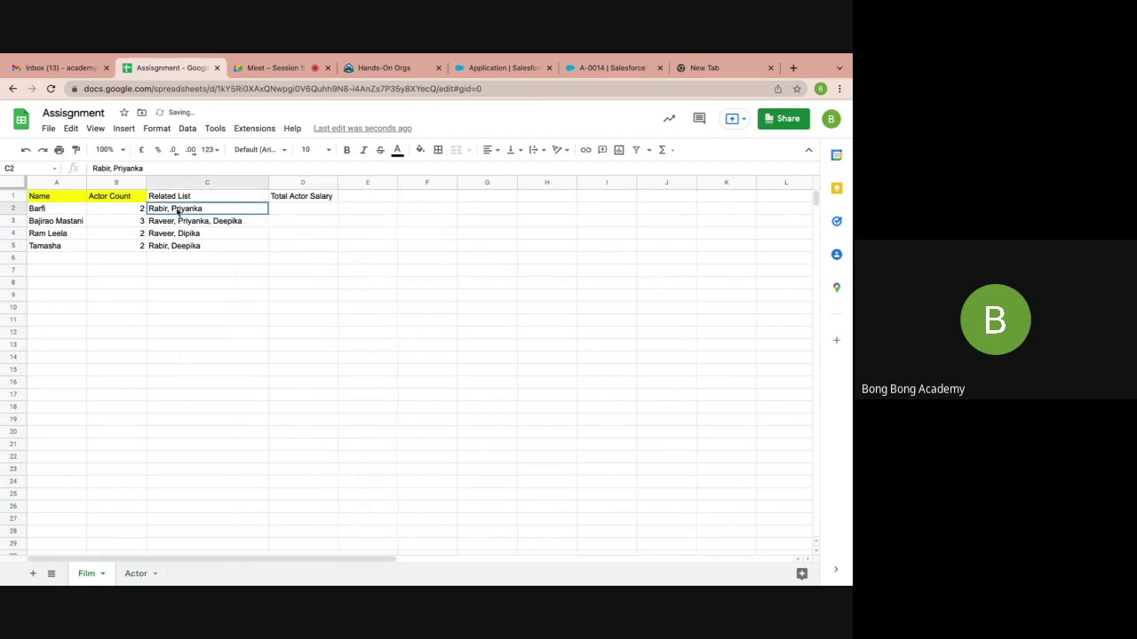
{"action": "left_click", "coordinate": [308, 213]}
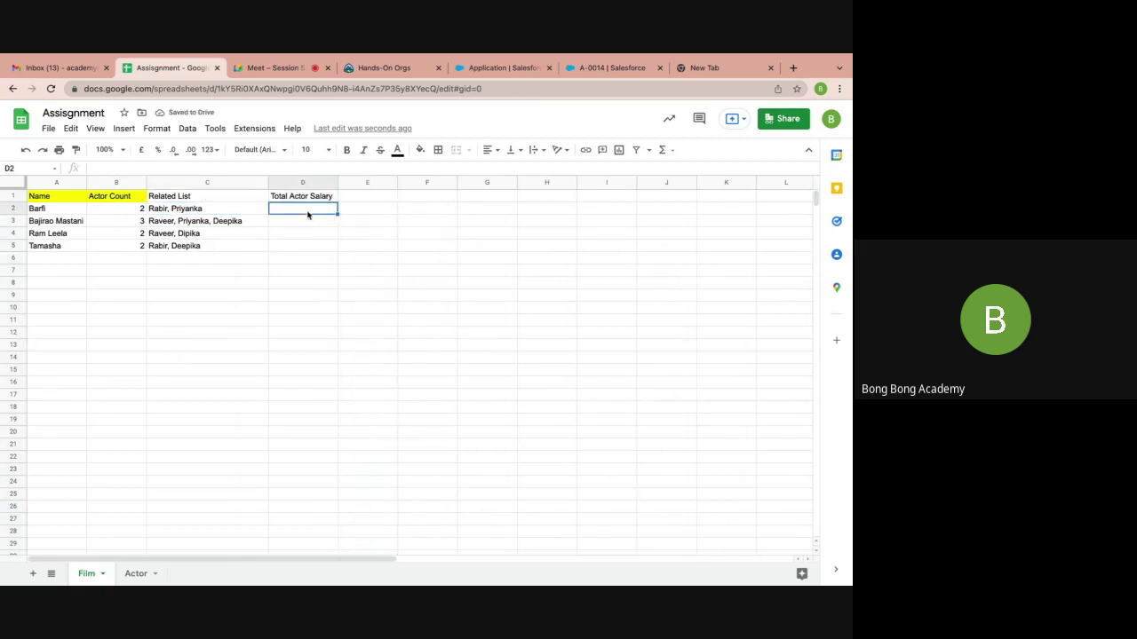
{"action": "left_click", "coordinate": [132, 575]}
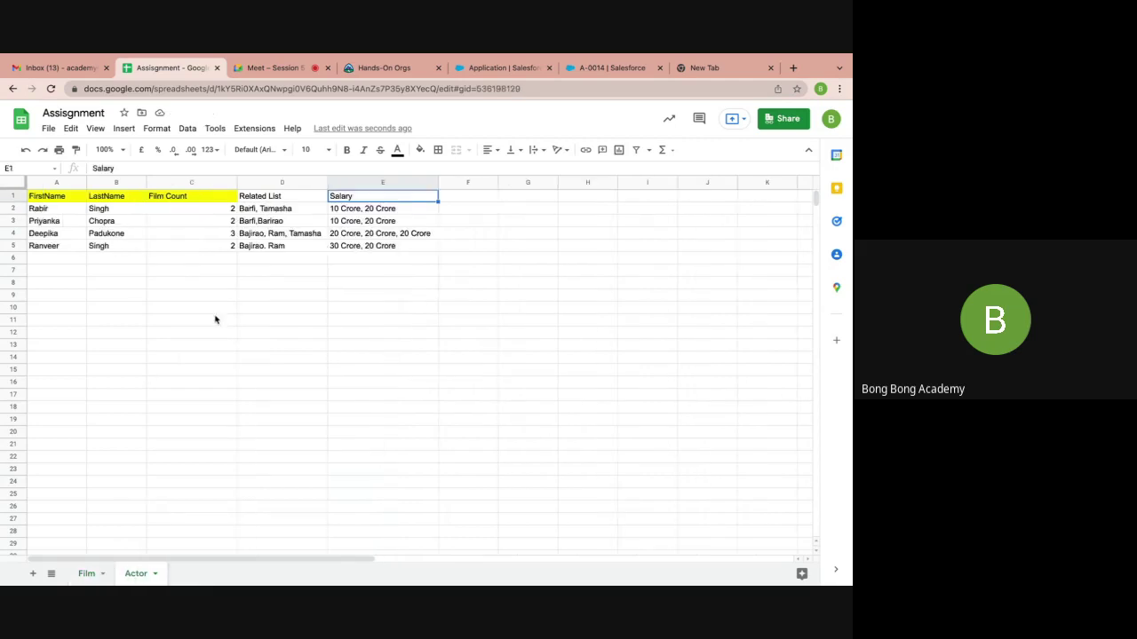
{"action": "left_click", "coordinate": [339, 212]}
{"action": "left_click", "coordinate": [346, 223]}
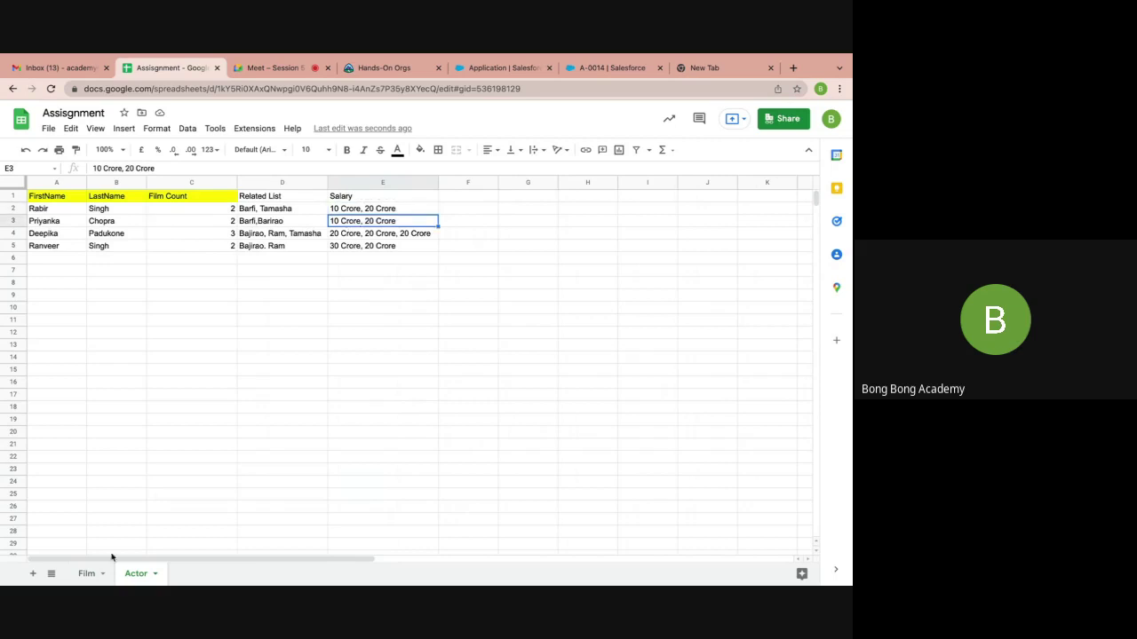
{"action": "left_click", "coordinate": [89, 574]}
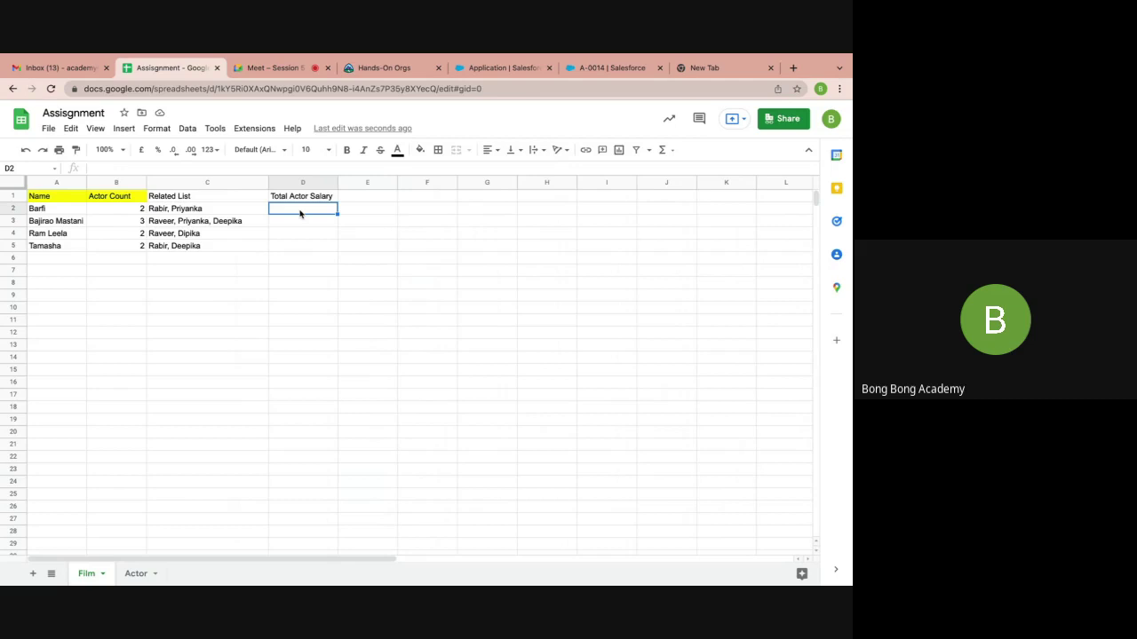
{"action": "type", "text": "Actor's Sala"}
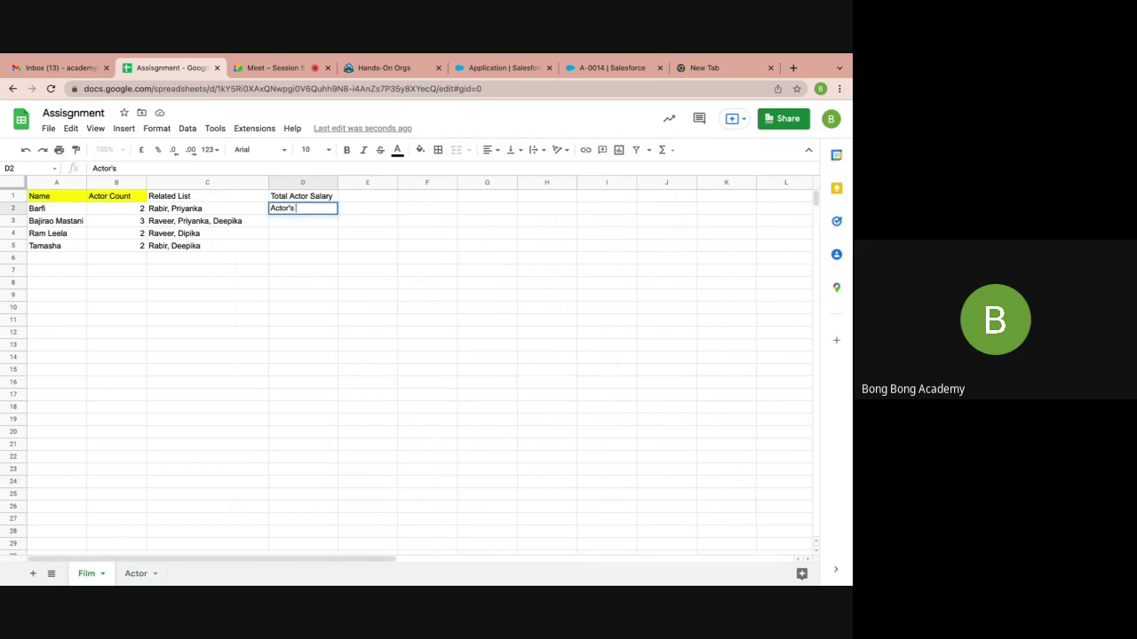
{"action": "type", "text": "ry Tp"}
{"action": "key", "text": "BackSpace"}
{"action": "key", "text": "BackSpace"}
{"action": "key", "text": "BackSpace"}
{"action": "key", "text": "BackSpace"}
{"action": "key", "text": "BackSpace"}
{"action": "key", "text": "BackSpace"}
{"action": "key", "text": "BackSpace"}
{"action": "key", "text": "BackSpace"}
{"action": "key", "text": "BackSpace"}
{"action": "key", "text": "BackSpace"}
{"action": "key", "text": "Escape"}
Enter "20 Crore" as Barfi's total actor salary in cell D2 of the Film sheet
{"action": "left_click", "coordinate": [302, 234]}
{"action": "left_click", "coordinate": [287, 212]}
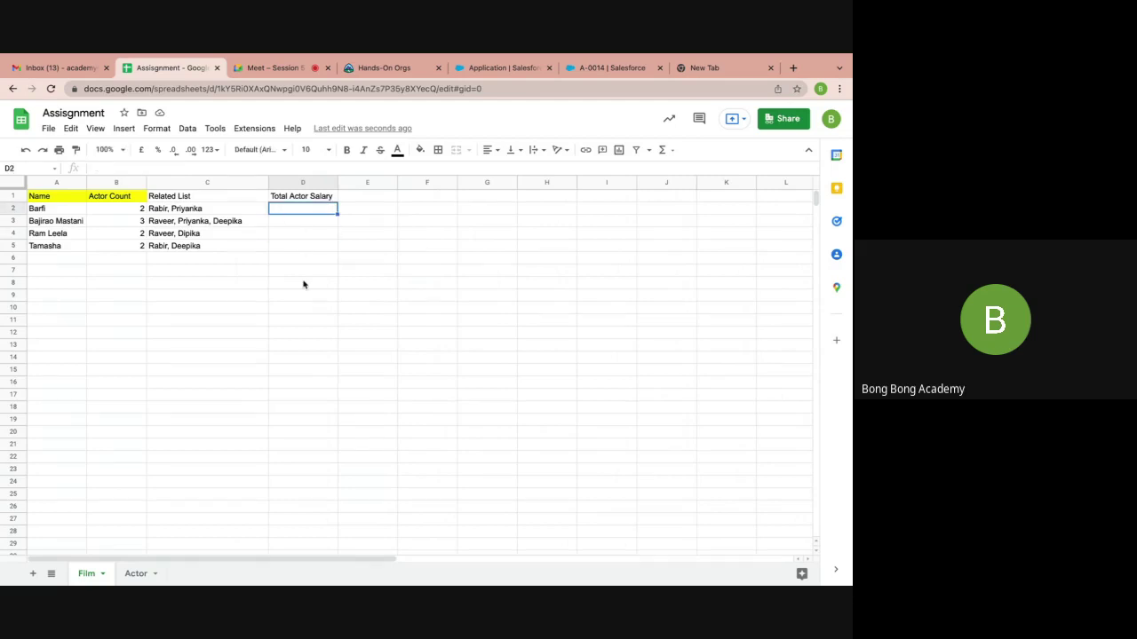
{"action": "type", "text": "20 Crore"}
{"action": "left_click", "coordinate": [297, 283]}
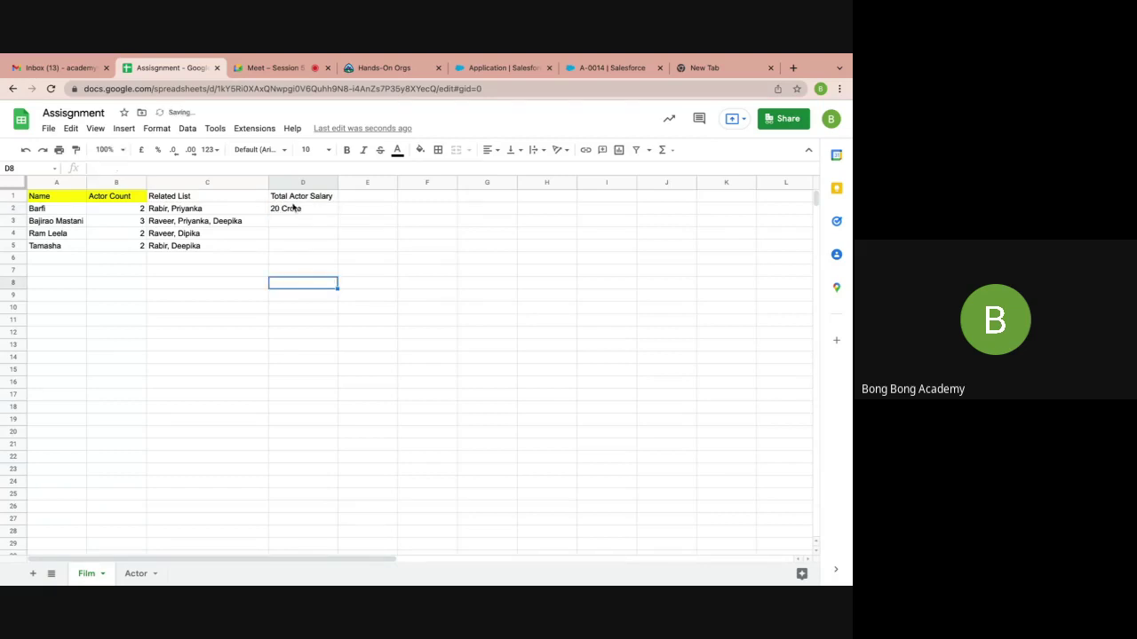
Consult the salaries on the Actor sheet and enter "70 Crore" as Bajirao Mastani's total in cell D3 of the Film sheet
{"action": "left_click", "coordinate": [138, 573]}
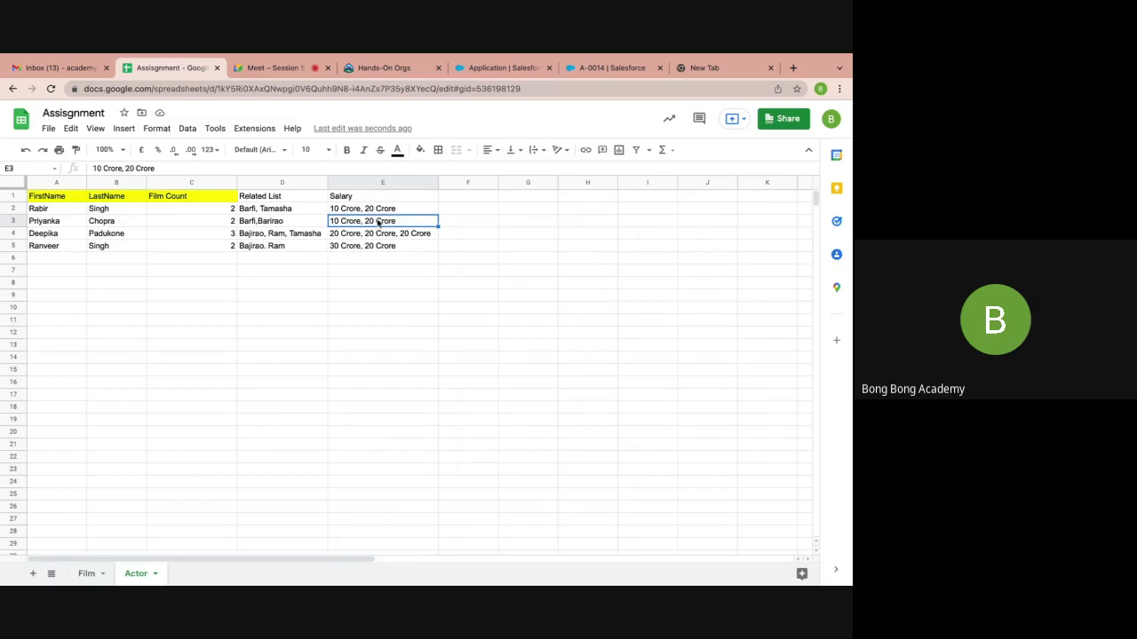
{"action": "left_click", "coordinate": [86, 573]}
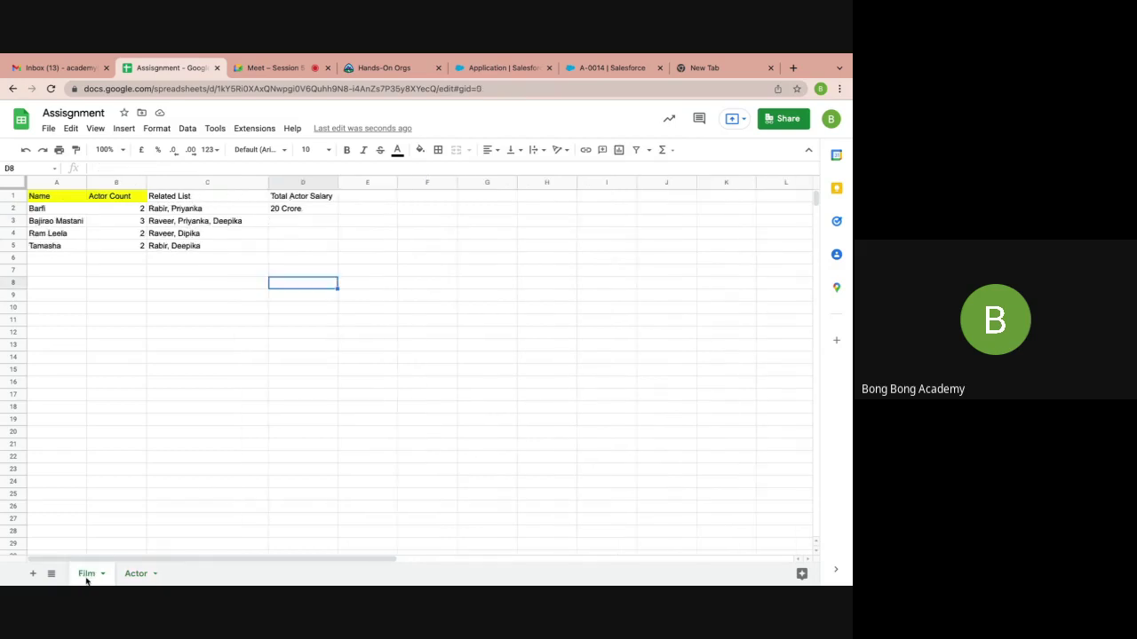
{"action": "left_click", "coordinate": [310, 226]}
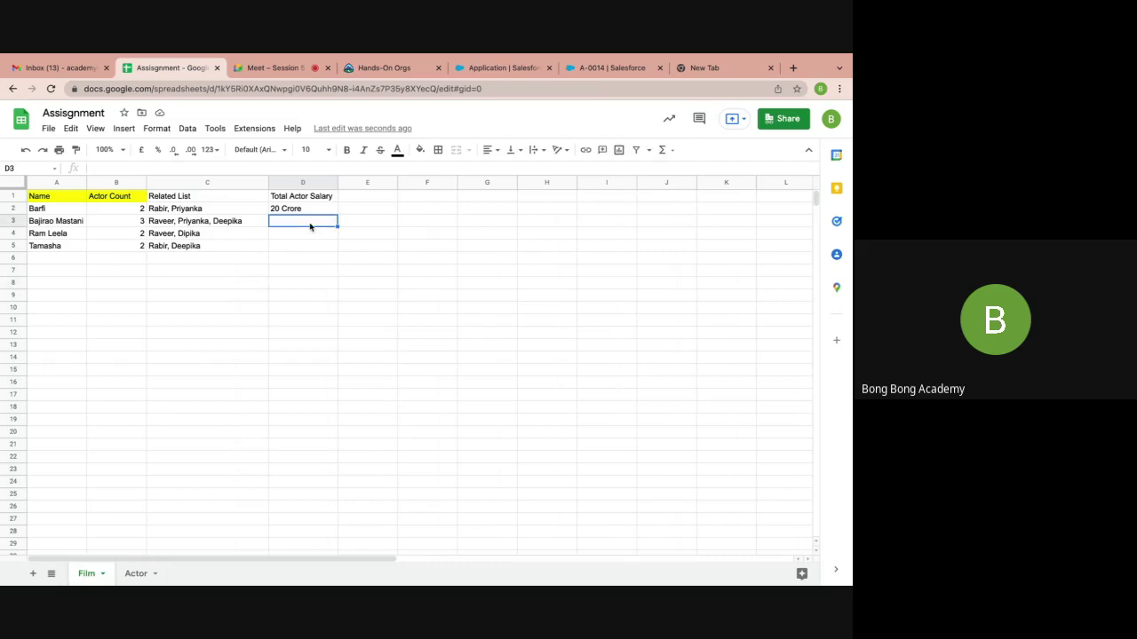
{"action": "type", "text": "70 Crore"}
{"action": "key", "text": "Return"}
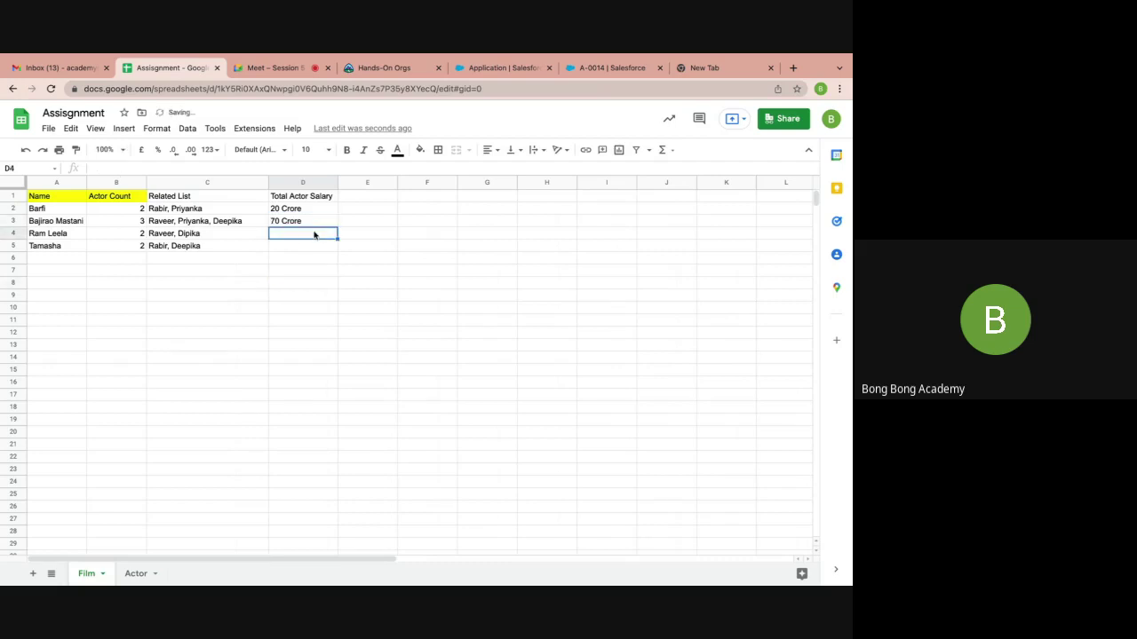
Consult the Actor sheet's salaries and enter "40 Crore" as the totals for Ram Leela and Tamasha in cells D4 and D5 of the Film sheet
{"action": "left_click", "coordinate": [136, 573]}
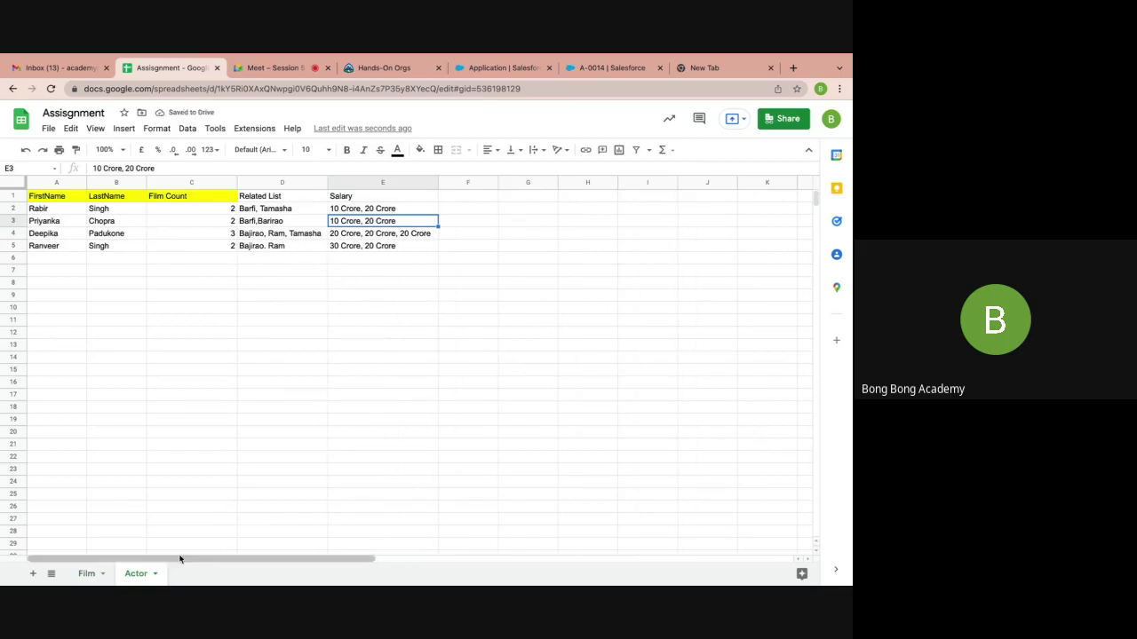
{"action": "left_click", "coordinate": [89, 574]}
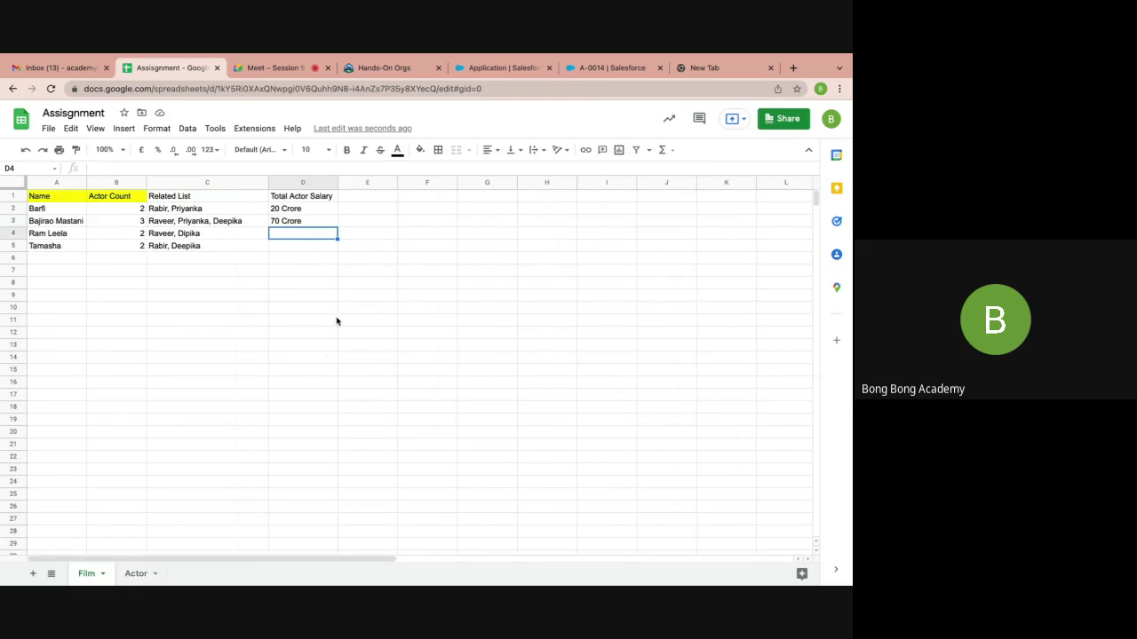
{"action": "type", "text": "40 Crore"}
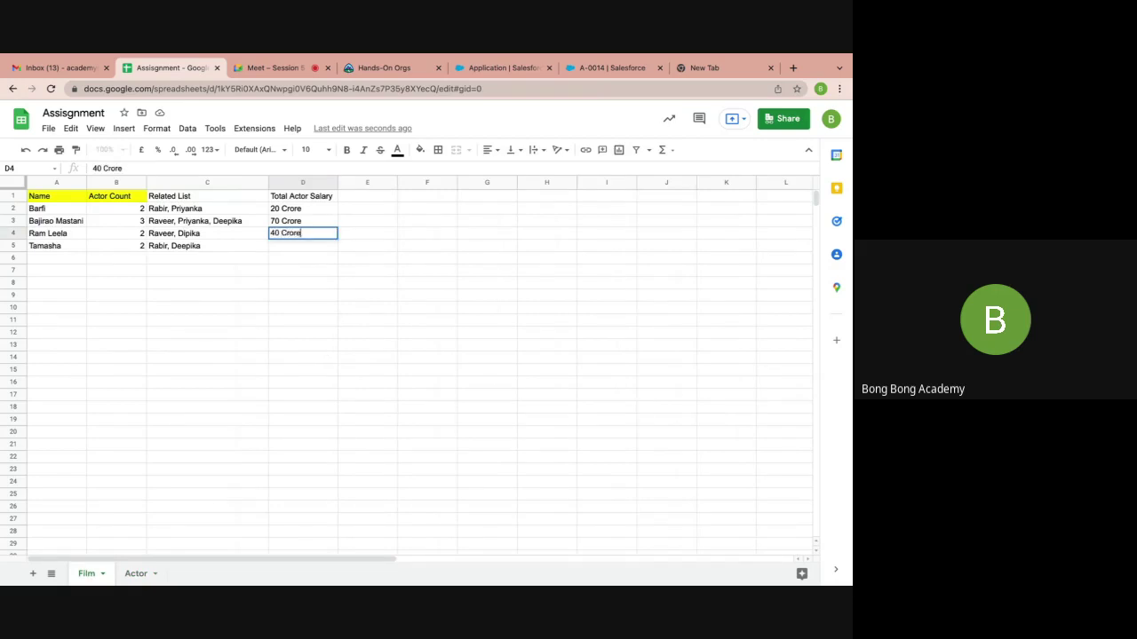
{"action": "left_click", "coordinate": [294, 248]}
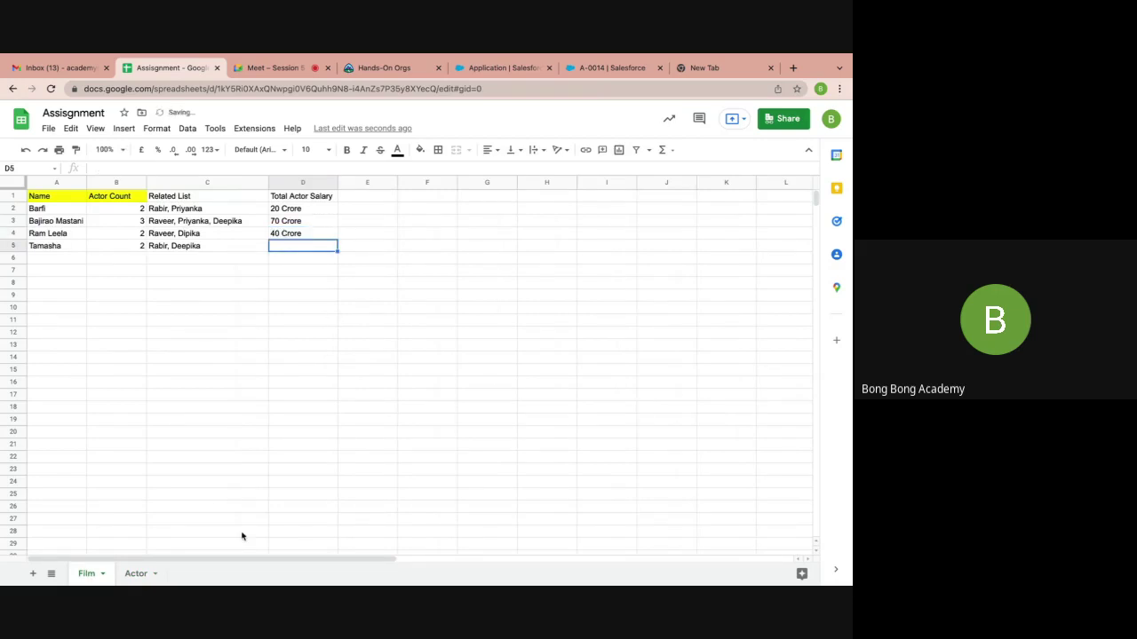
{"action": "left_click", "coordinate": [138, 574]}
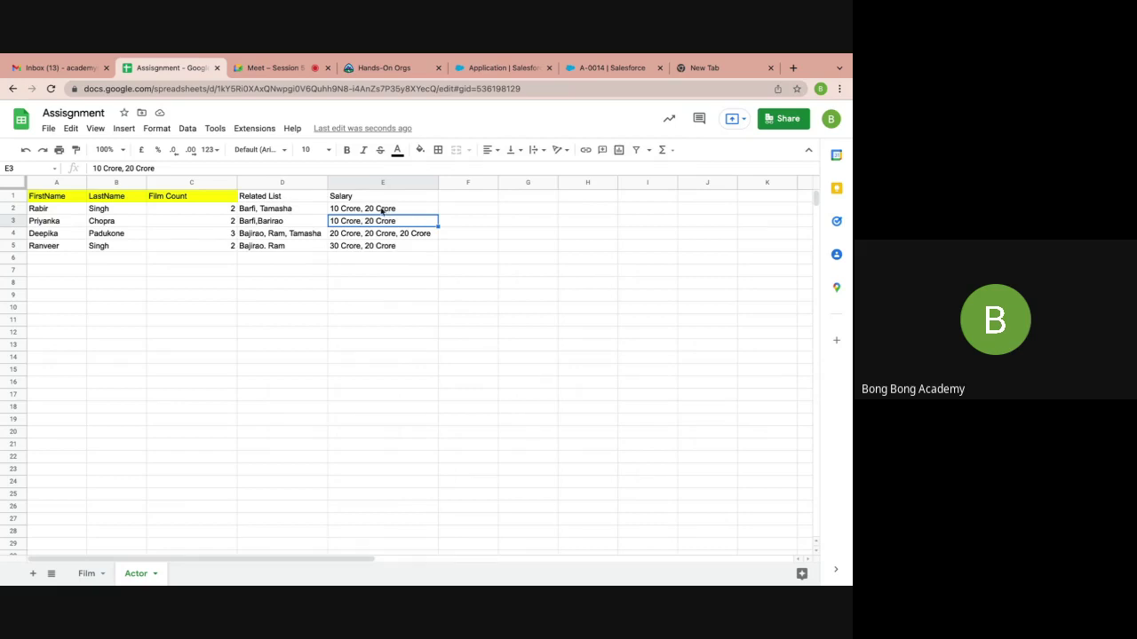
{"action": "left_click", "coordinate": [89, 574]}
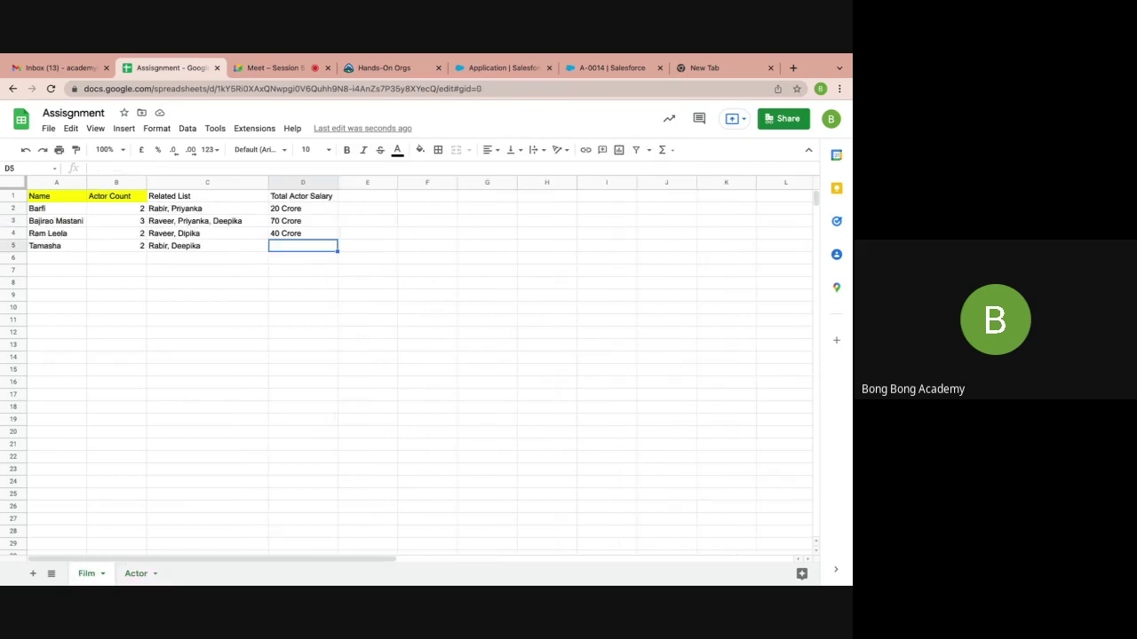
{"action": "type", "text": "40 Crore"}
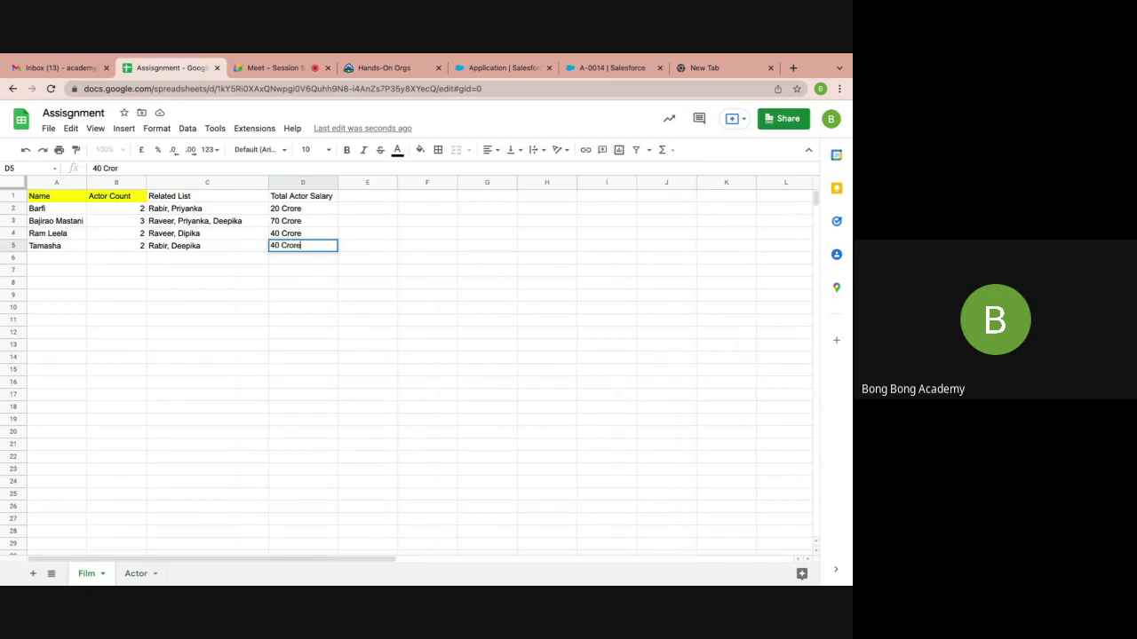
{"action": "left_click", "coordinate": [310, 299]}
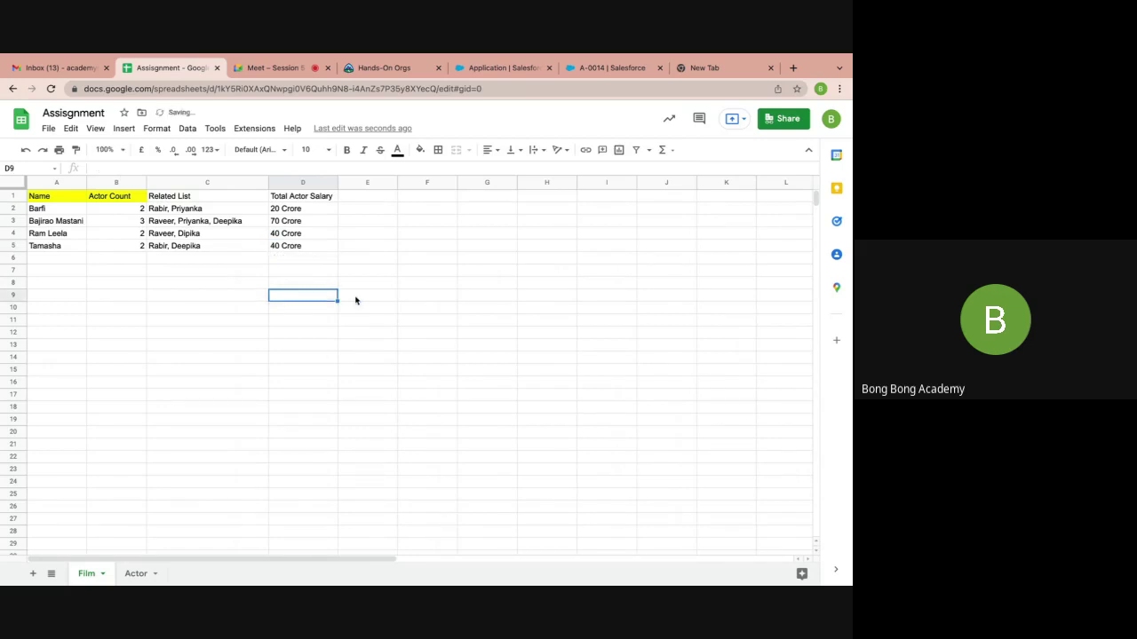
Fill the Total Actor Salary header cell D1 of the Film sheet with yellow
{"action": "left_click", "coordinate": [295, 199]}
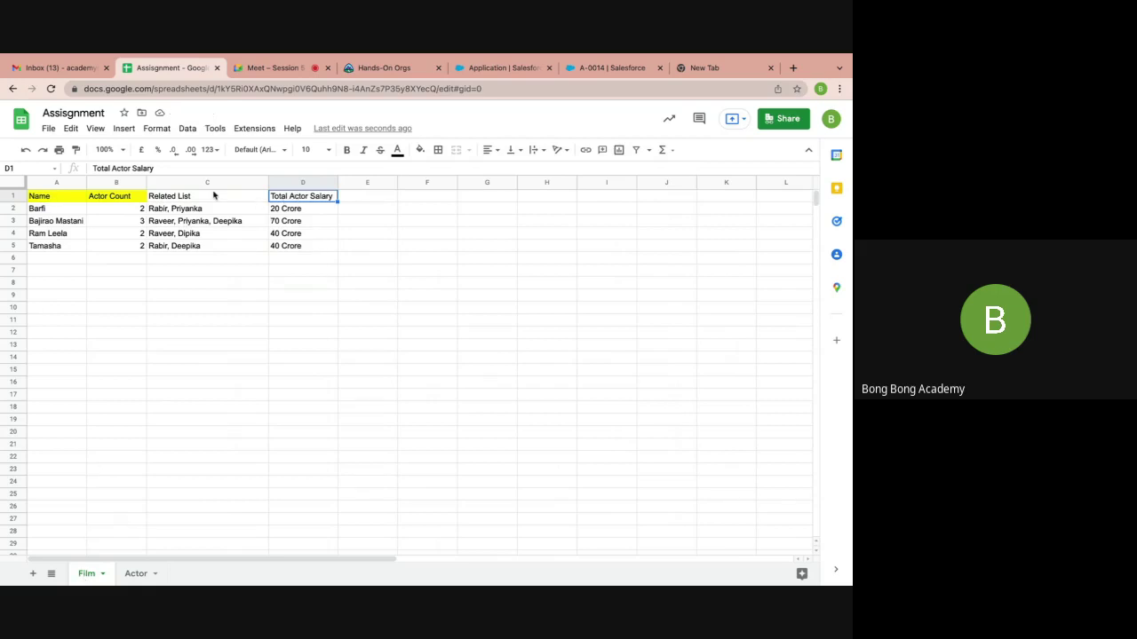
{"action": "left_click", "coordinate": [420, 150]}
{"action": "left_click", "coordinate": [465, 262]}
{"action": "left_click", "coordinate": [341, 258]}
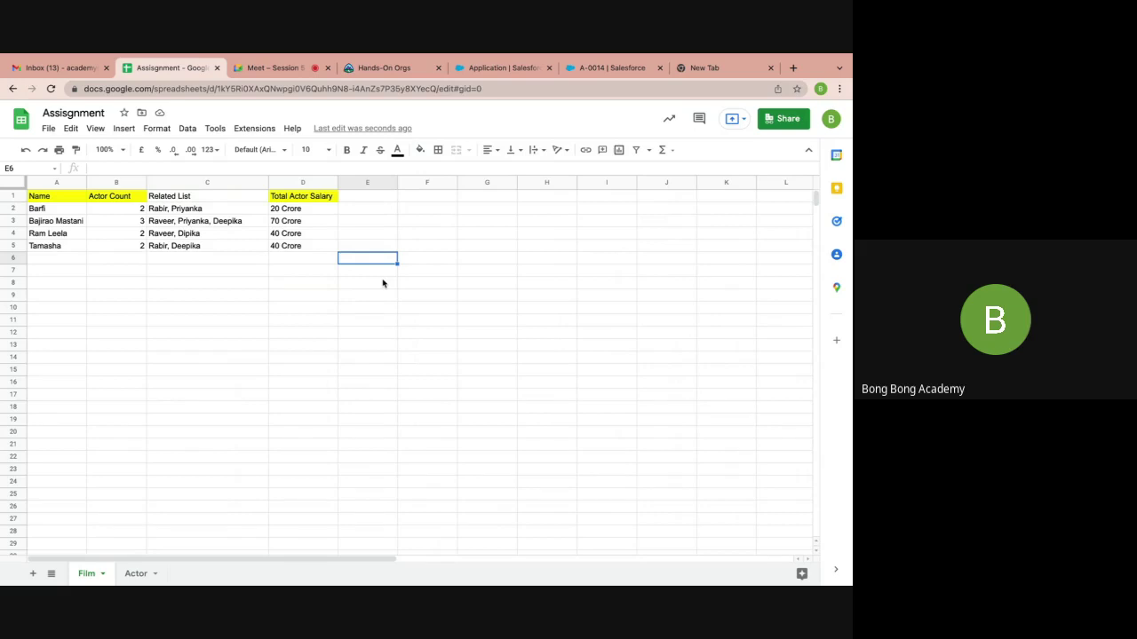
Widen column E of the Film sheet slightly and enter the header "Production Budget" in cell E1
{"action": "left_click", "coordinate": [381, 198]}
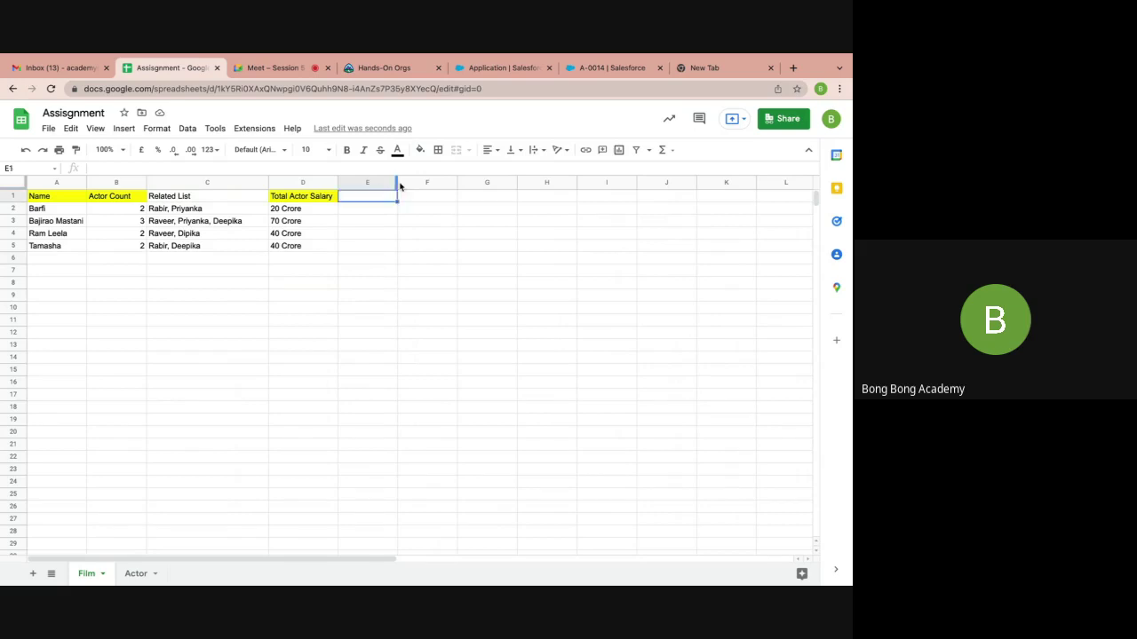
{"action": "left_click_drag", "start_coordinate": [398, 184], "coordinate": [417, 182]}
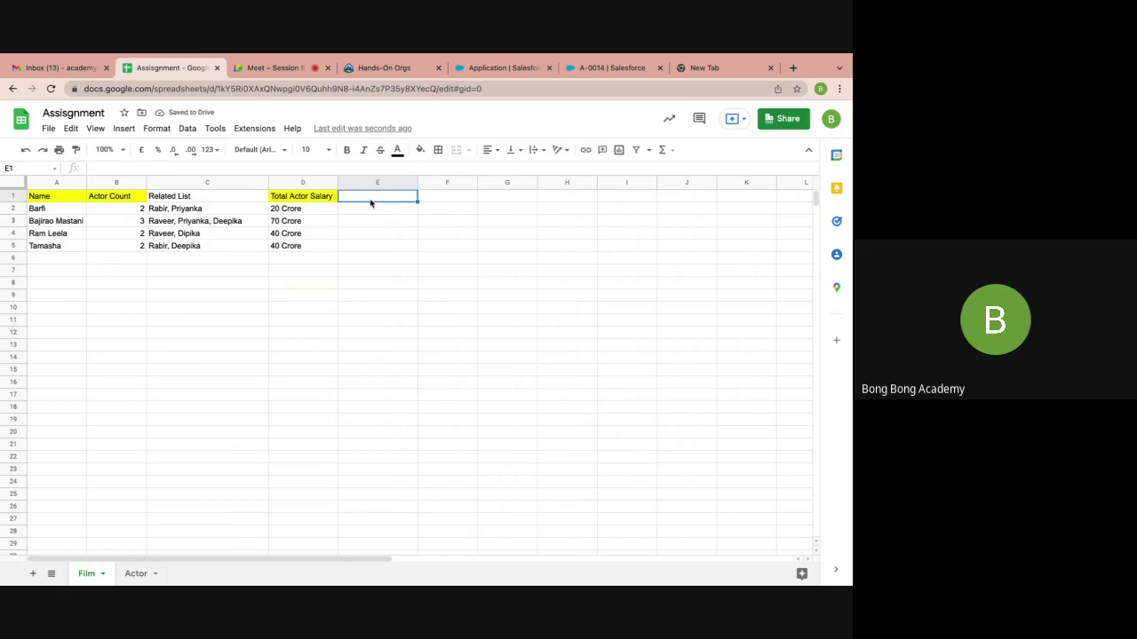
{"action": "type", "text": "op"}
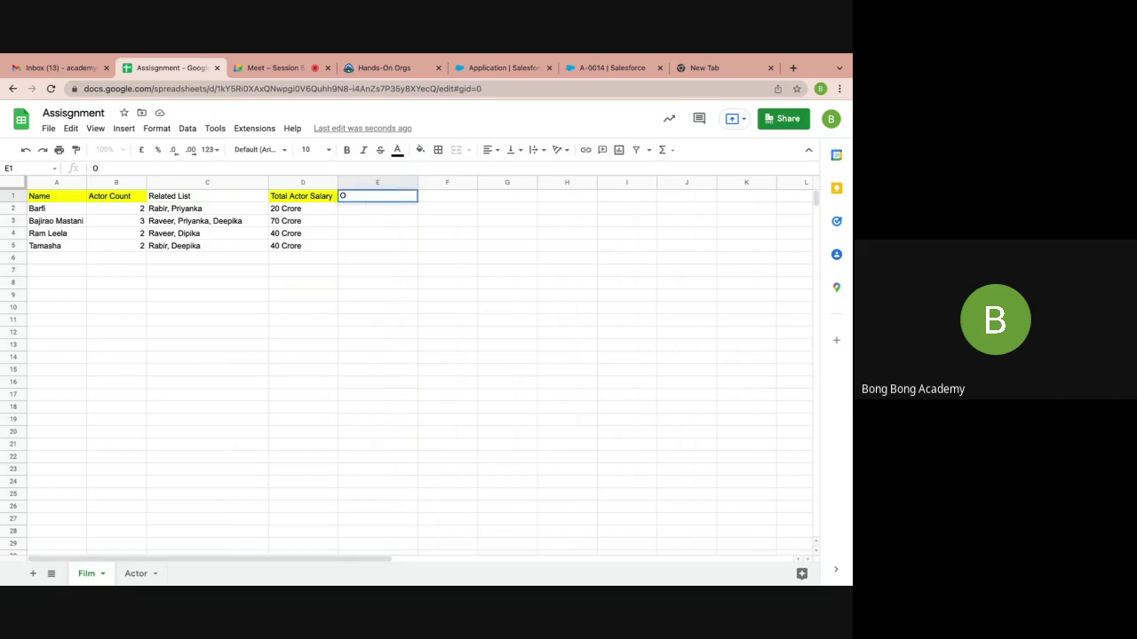
{"action": "key", "text": "BackSpace"}
{"action": "key", "text": "BackSpace"}
{"action": "type", "text": "P"}
{"action": "type", "text": "Tra"}
{"action": "key", "text": "BackSpace"}
{"action": "type", "text": "Production Budget"}
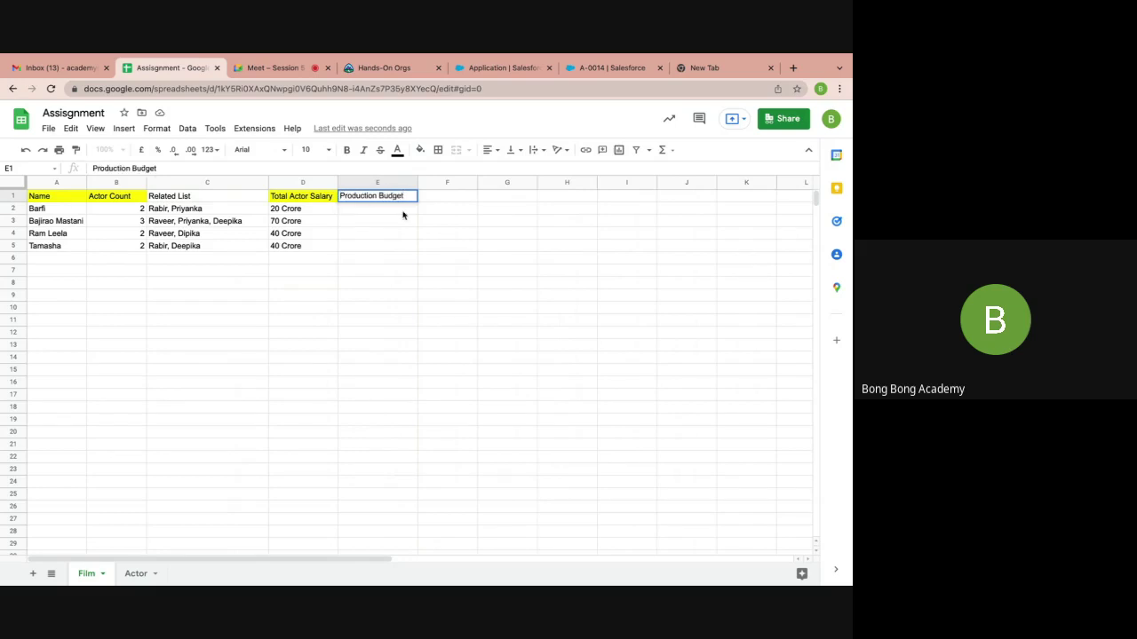
Enter "50 Crore" as Barfi's production budget in cell E2
{"action": "left_click", "coordinate": [402, 211]}
{"action": "type", "text": "50"}
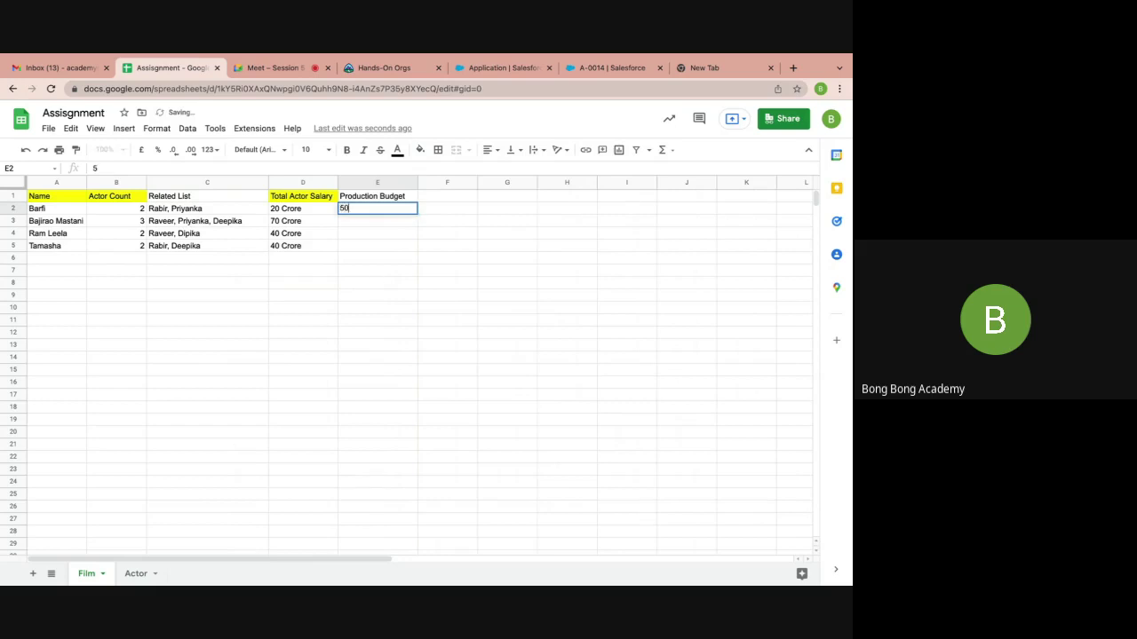
{"action": "type", "text": " Crore"}
Enter "100 Crore" as Ram Leela's production budget in cell E4 and copy it to Tamasha's cell E5
{"action": "left_click", "coordinate": [361, 235]}
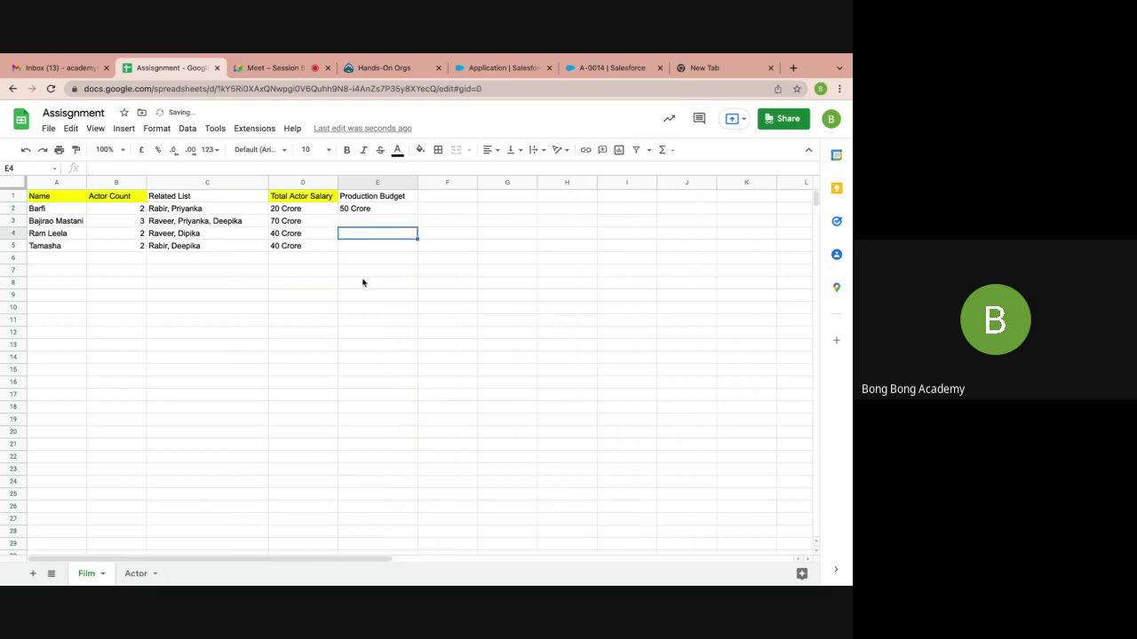
{"action": "type", "text": "100 Core"}
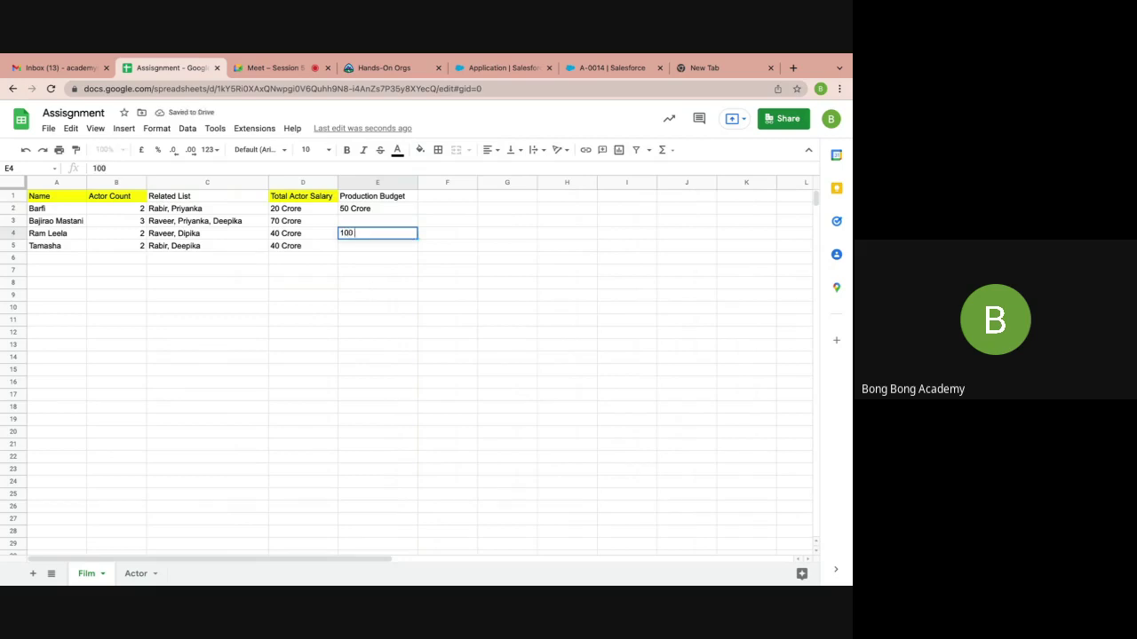
{"action": "key", "text": "BackSpace"}
{"action": "key", "text": "BackSpace"}
{"action": "key", "text": "BackSpace"}
{"action": "type", "text": "roe"}
{"action": "type", "text": "re"}
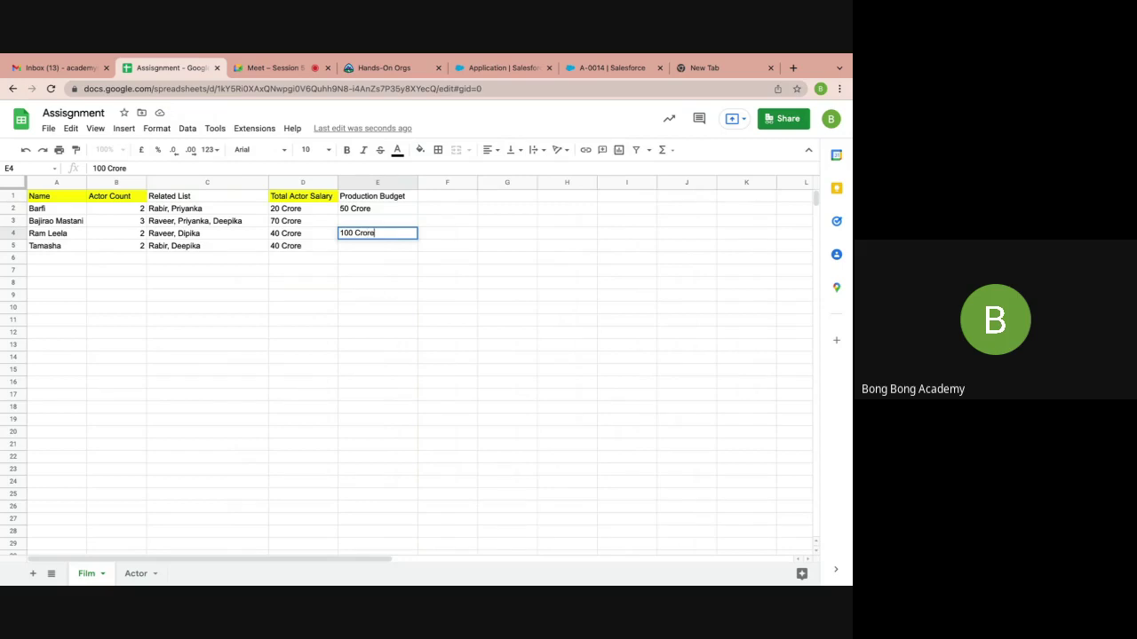
{"action": "key", "text": "Return"}
{"action": "left_click", "coordinate": [371, 236]}
{"action": "key", "text": "ctrl+c"}
{"action": "left_click", "coordinate": [369, 248]}
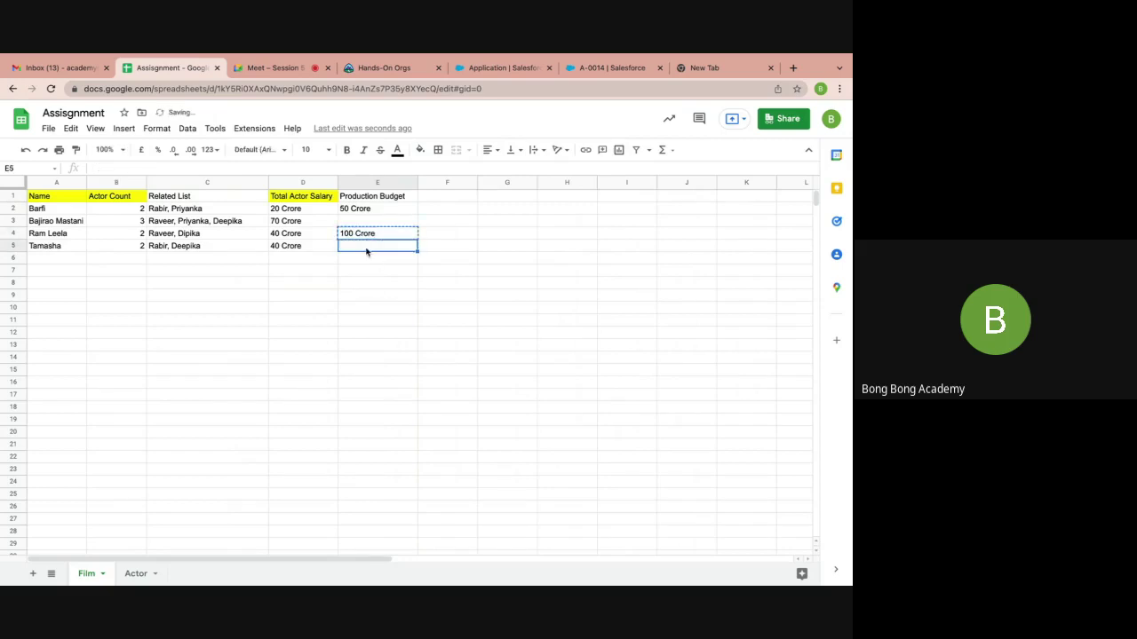
{"action": "key", "text": "ctrl+v"}
Enter "200 Crore" as Bajirao Mastani's production budget in cell E3
{"action": "left_click", "coordinate": [363, 223]}
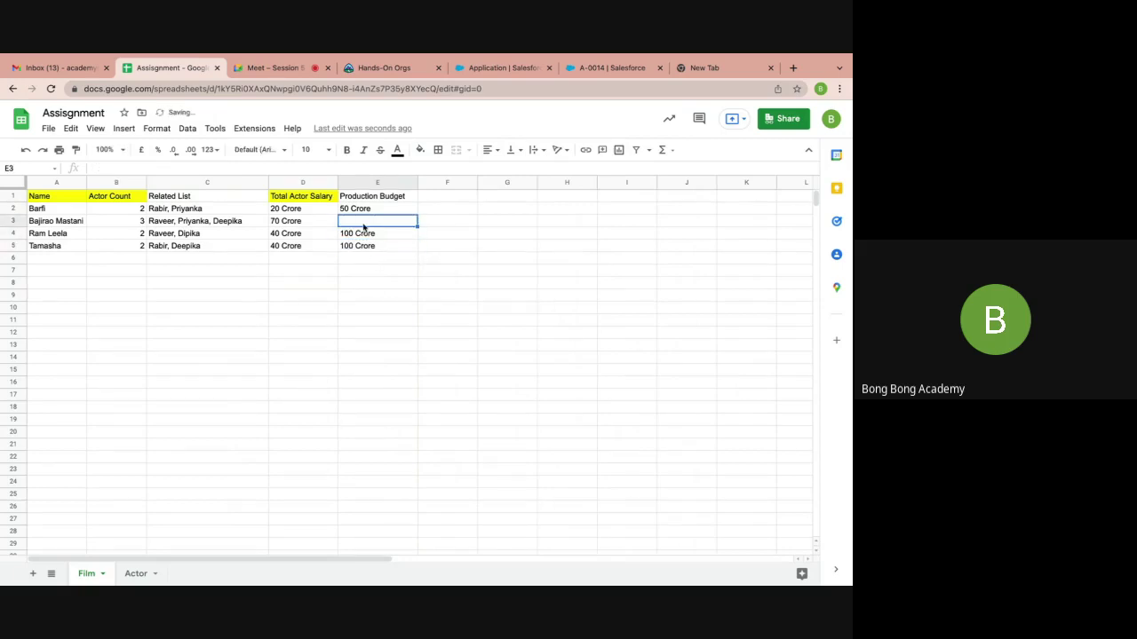
{"action": "type", "text": "200 C"}
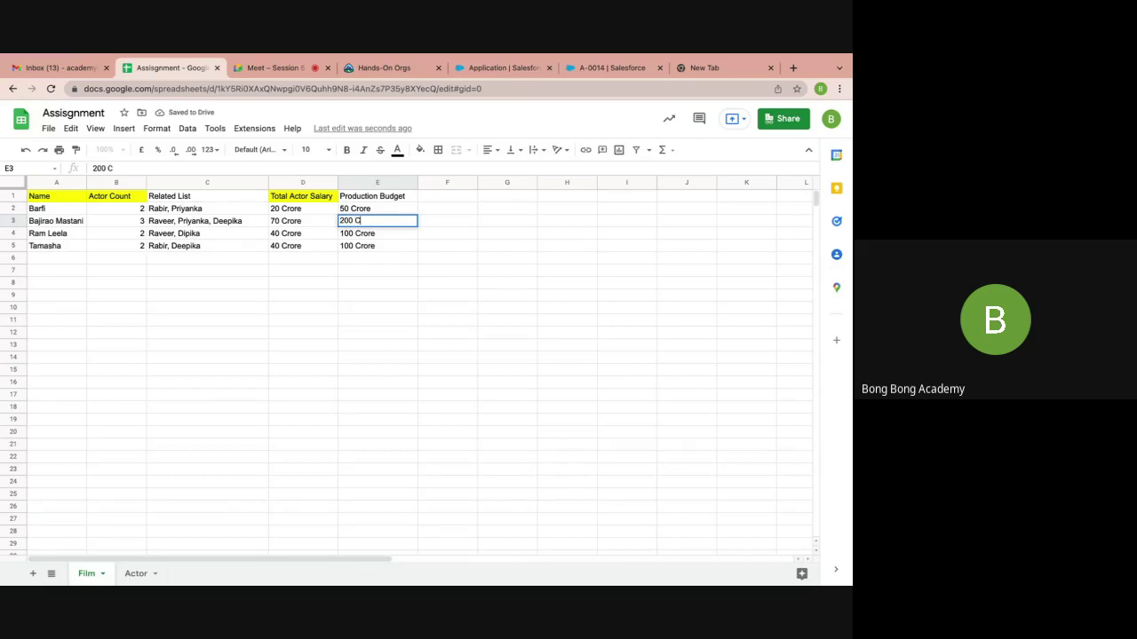
{"action": "type", "text": "rore"}
{"action": "left_click", "coordinate": [380, 249]}
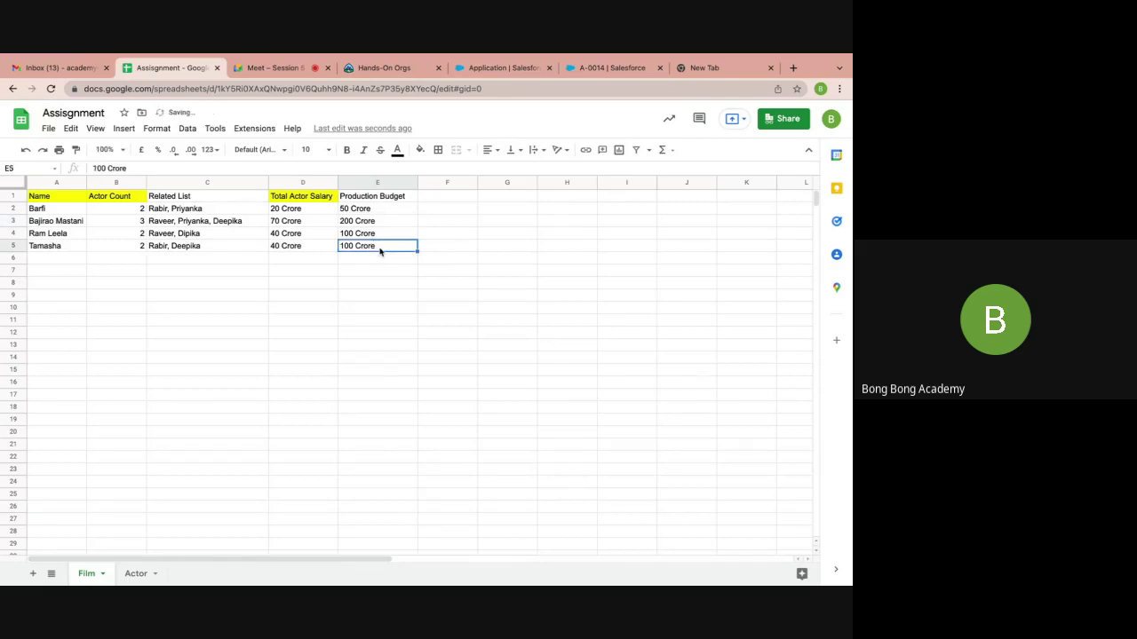
{"action": "left_click", "coordinate": [367, 197]}
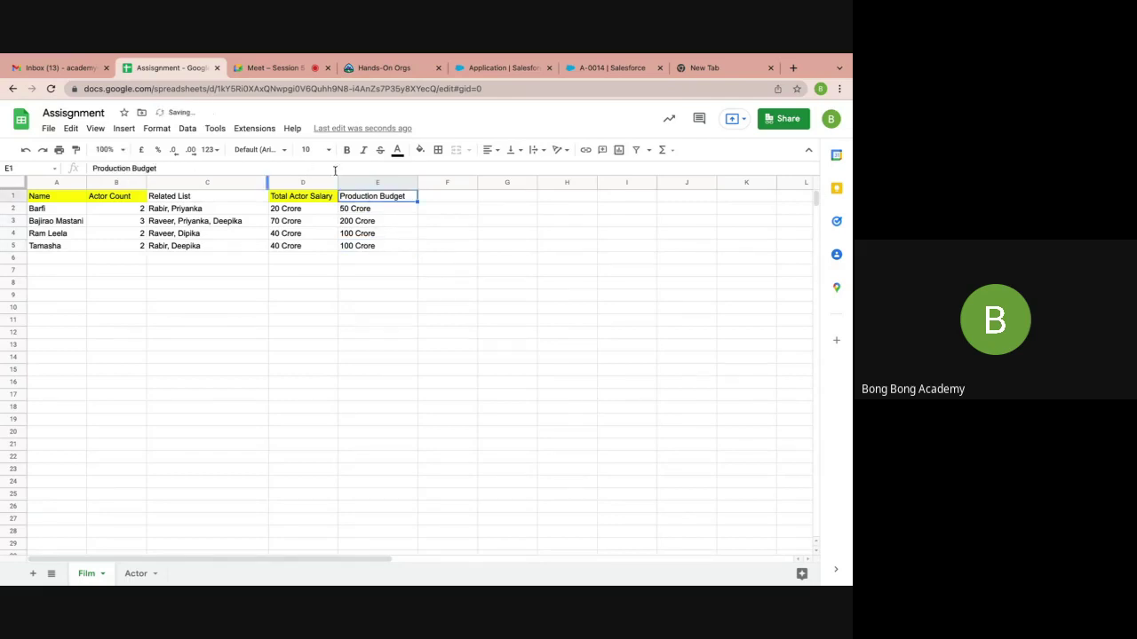
{"action": "left_click", "coordinate": [397, 151]}
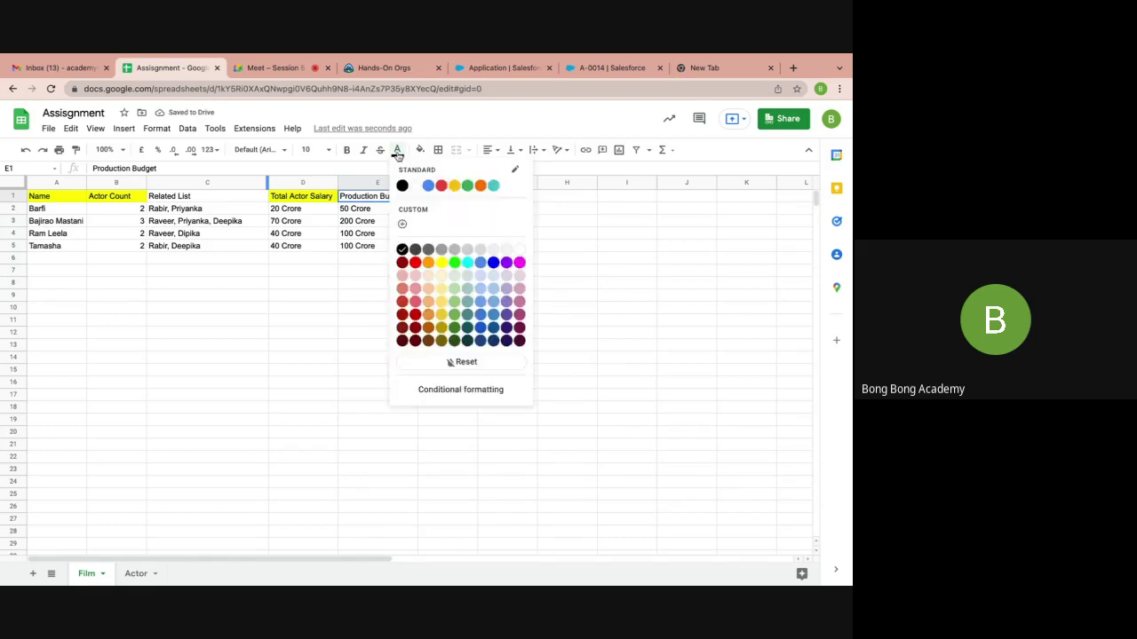
{"action": "left_click", "coordinate": [442, 263]}
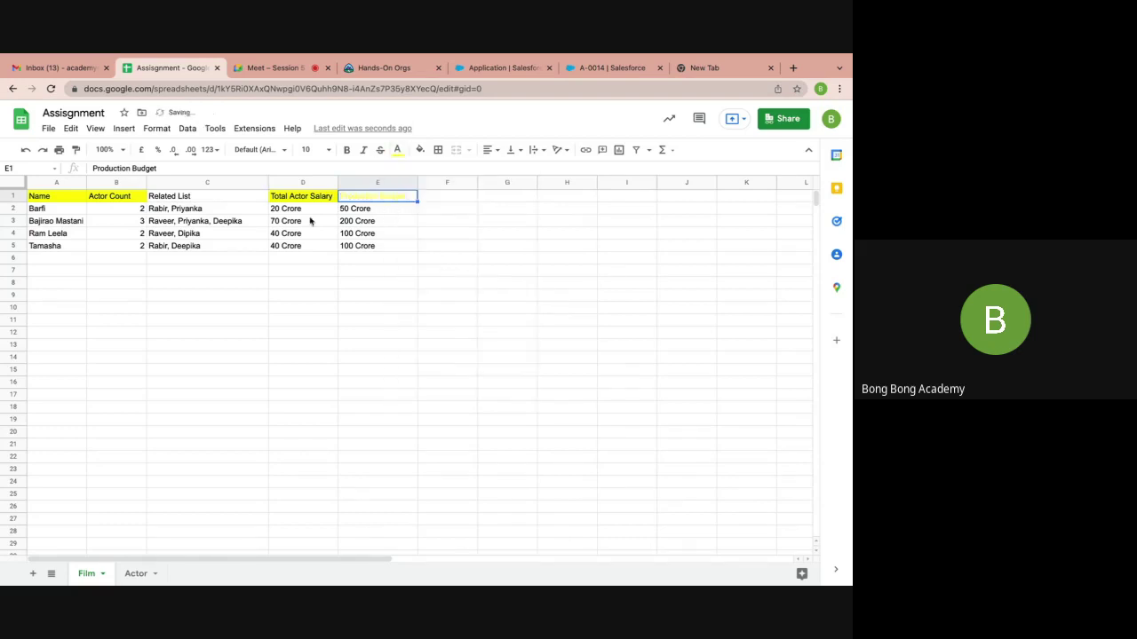
{"action": "key", "text": "ctrl+z"}
{"action": "left_click", "coordinate": [370, 282]}
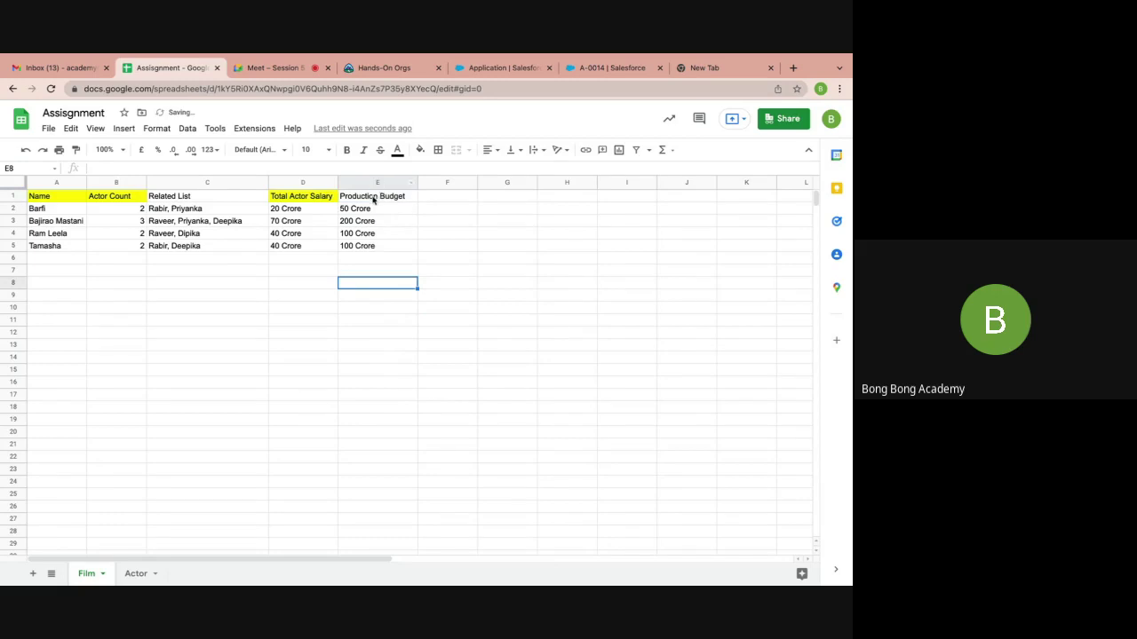
Fill the Production Budget header cell E1 with yellow
{"action": "left_click", "coordinate": [373, 197]}
{"action": "left_click", "coordinate": [420, 150]}
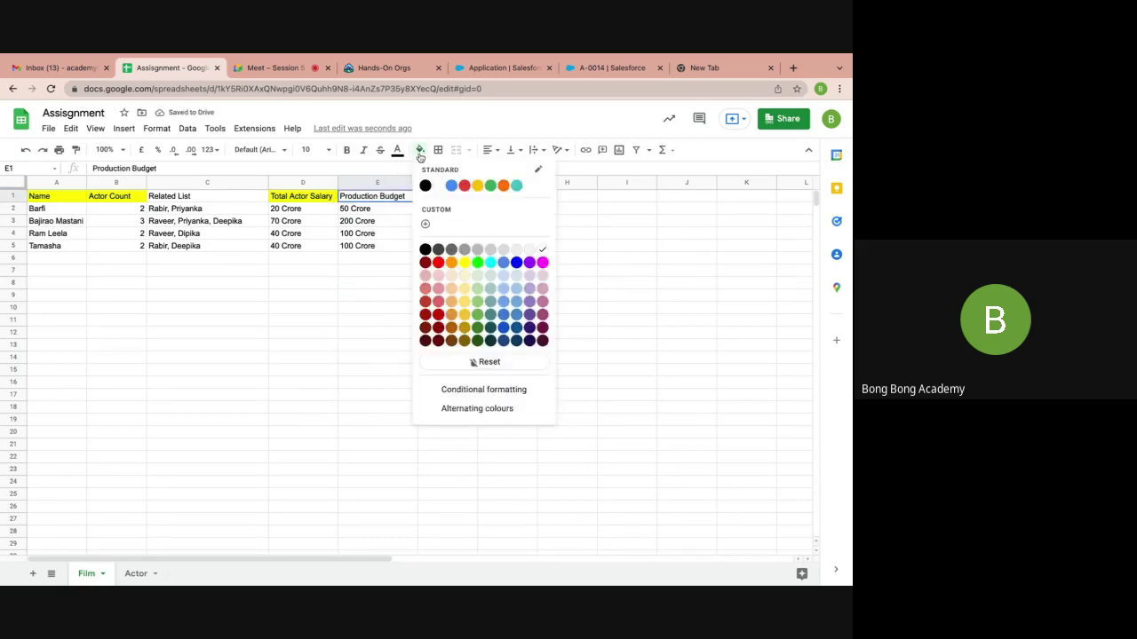
{"action": "left_click", "coordinate": [463, 262]}
{"action": "left_click", "coordinate": [388, 259]}
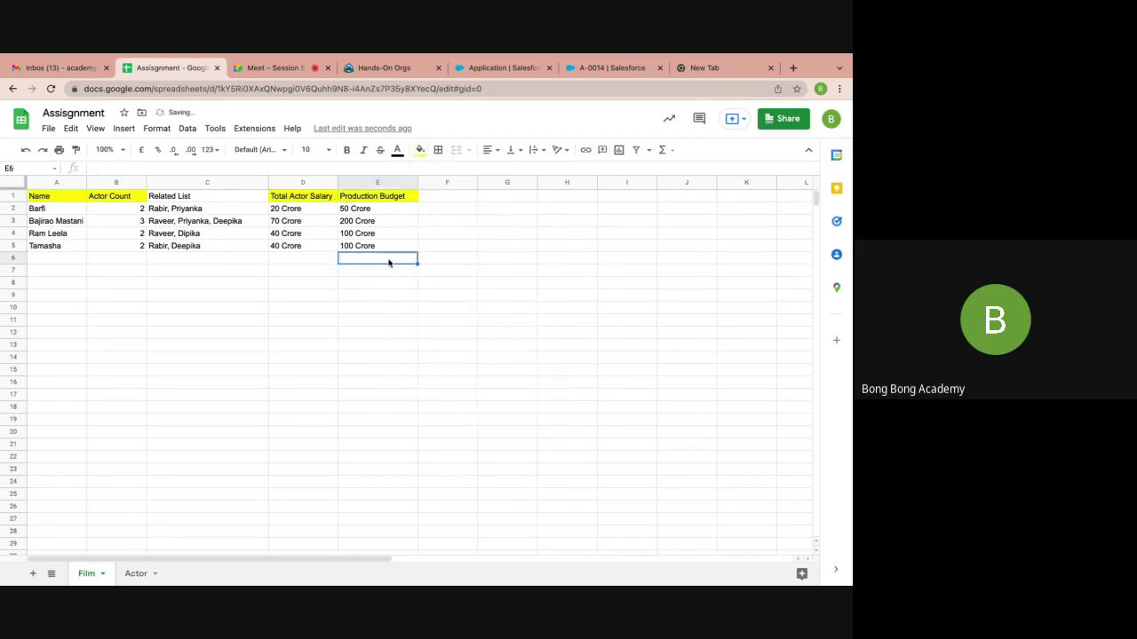
Widen column F slightly and enter the header "Technicial Budget" in cell F1
{"action": "left_click", "coordinate": [442, 201]}
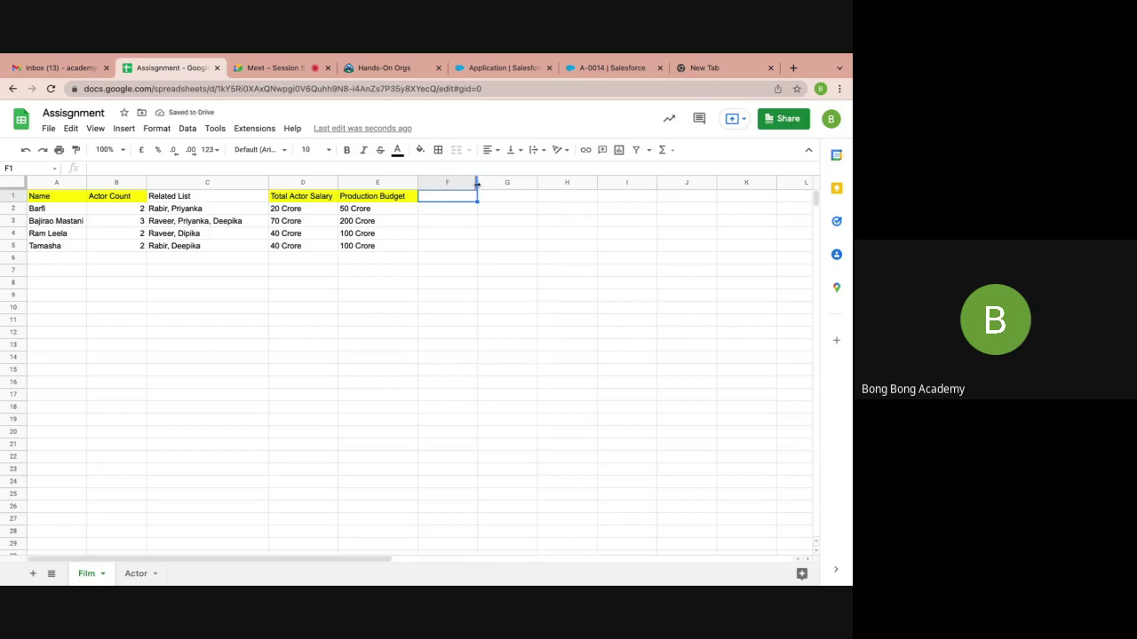
{"action": "left_click_drag", "start_coordinate": [477, 183], "coordinate": [502, 182]}
{"action": "type", "text": "Tec"}
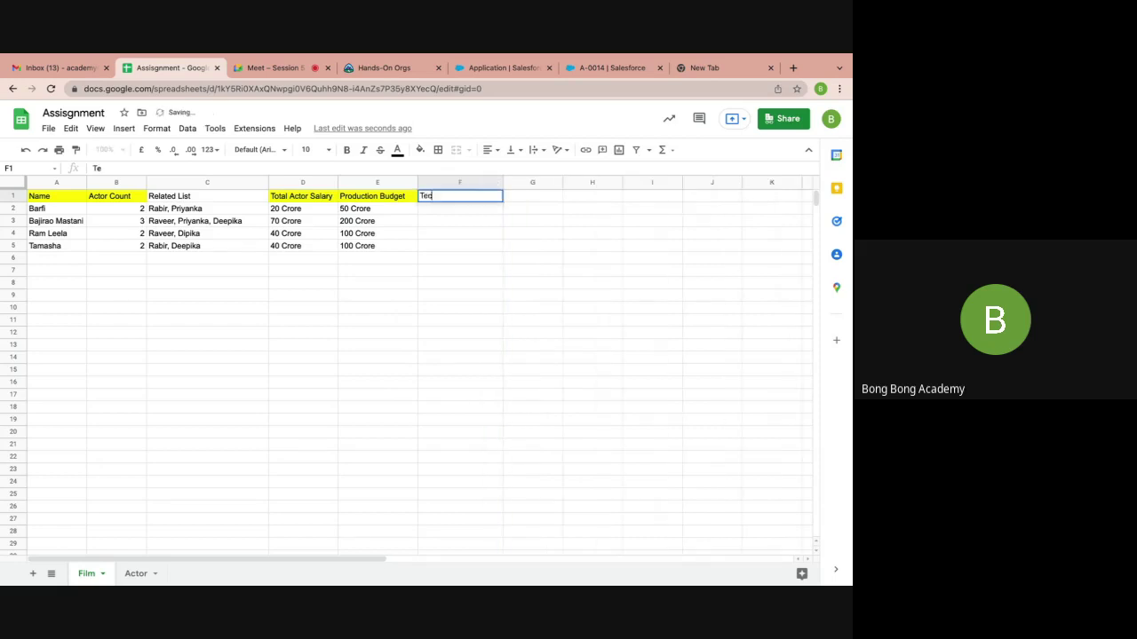
{"action": "type", "text": "hnicial Budget"}
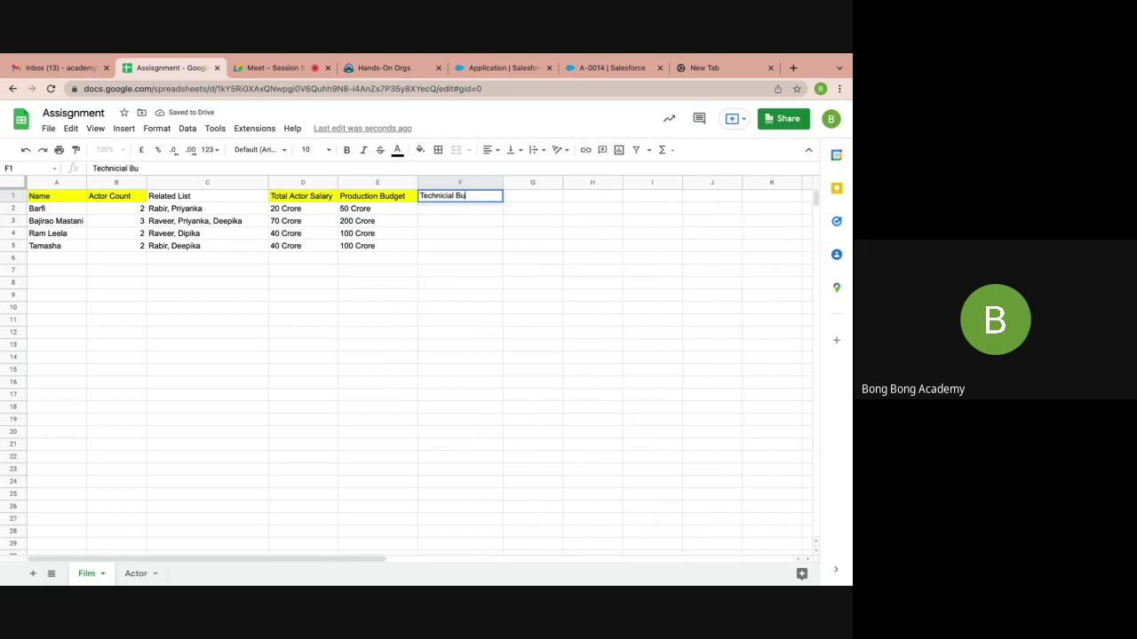
{"action": "left_click", "coordinate": [484, 220]}
Enter "50 Crore - 20 Crore" as Barfi's technical budget in cell F2
{"action": "left_click", "coordinate": [446, 211]}
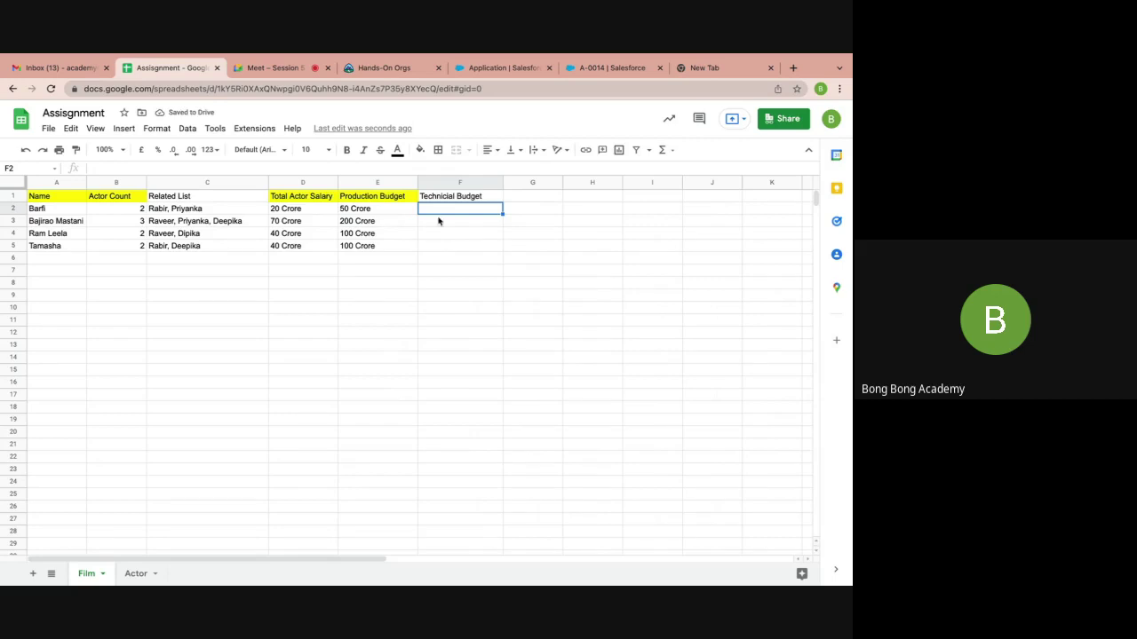
{"action": "type", "text": "50 Cr"}
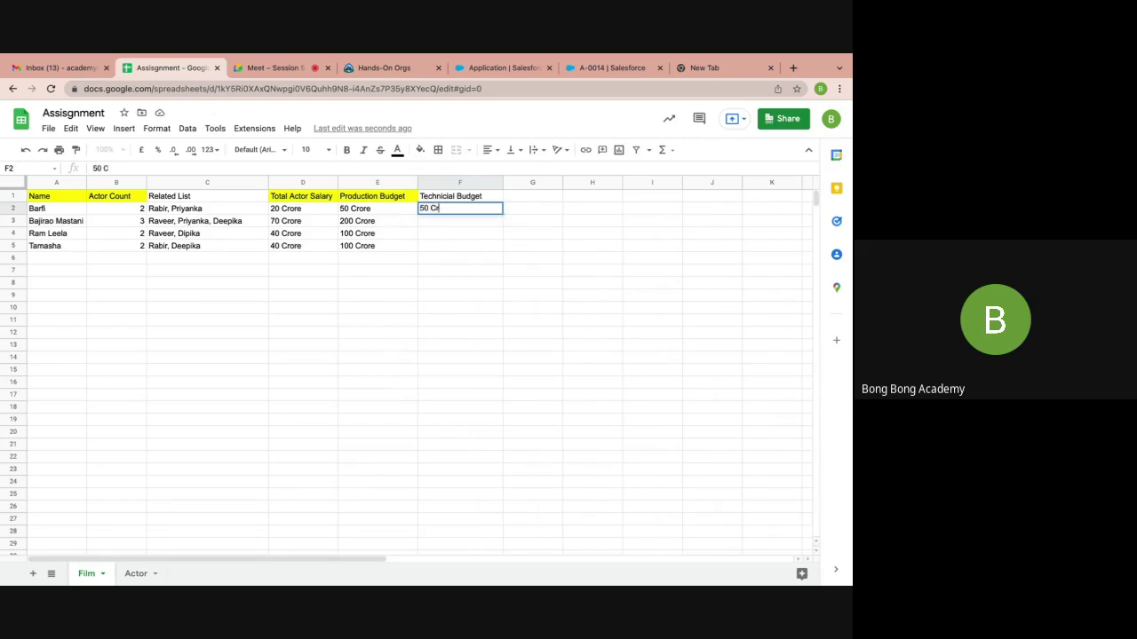
{"action": "type", "text": "ore"}
{"action": "left_click", "coordinate": [348, 211]}
{"action": "double_click", "coordinate": [471, 208]}
{"action": "type", "text": "- 20 Cror"}
{"action": "key", "text": "BackSpace"}
{"action": "key", "text": "BackSpace"}
{"action": "type", "text": "rore"}
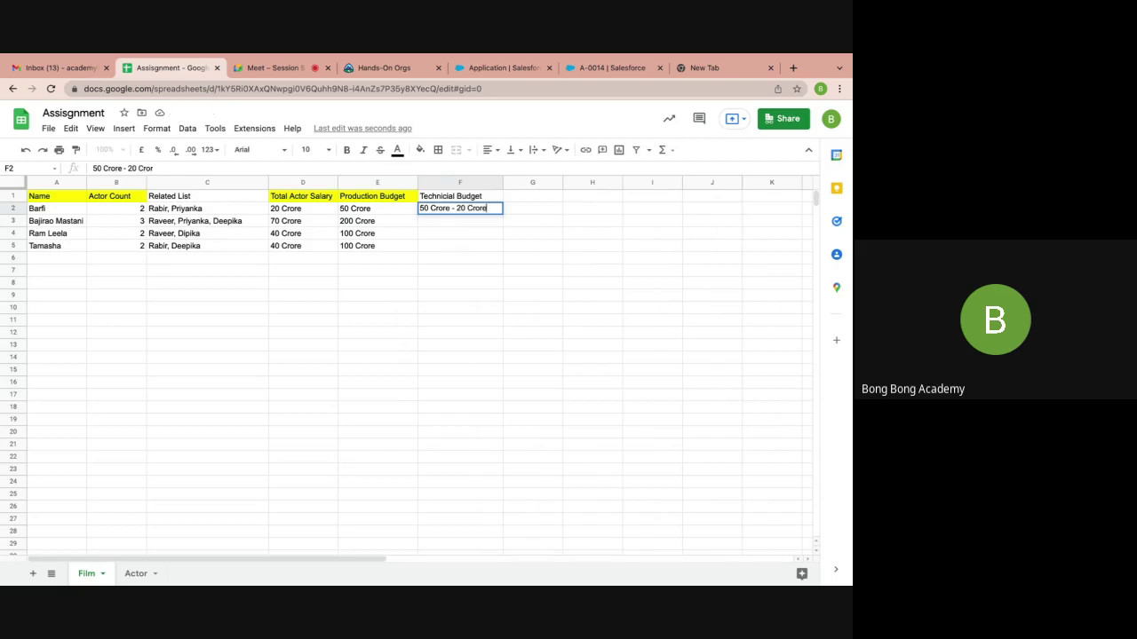
Enter "200 Crore - 70 Crore" as Bajirao Mastani's technical budget in cell F3
{"action": "left_click", "coordinate": [480, 224]}
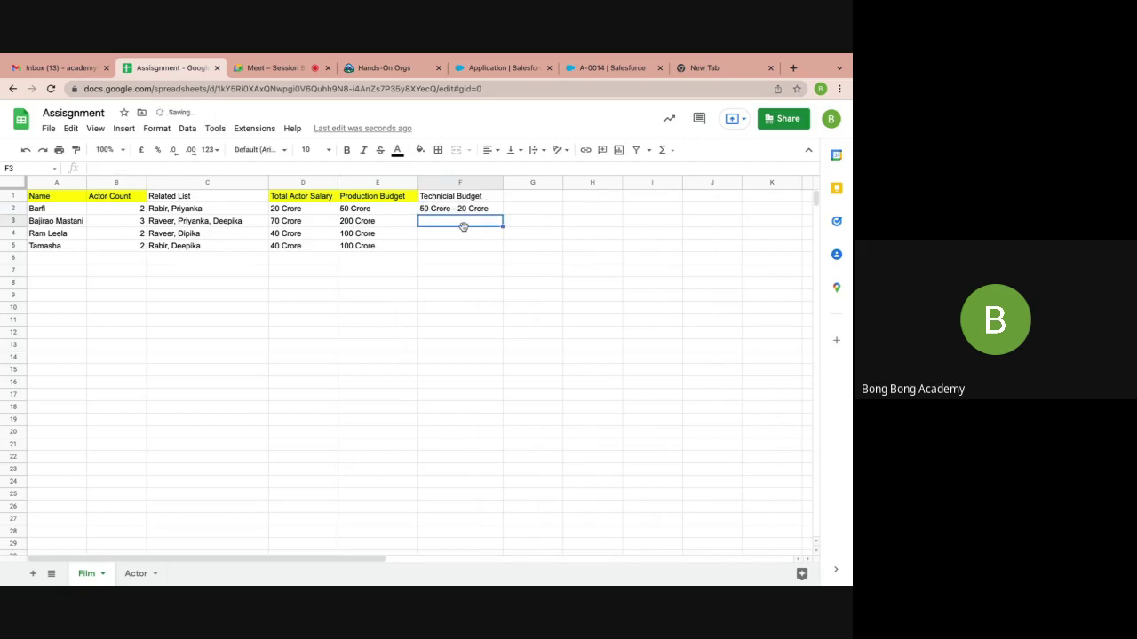
{"action": "type", "text": "200 Crore - "}
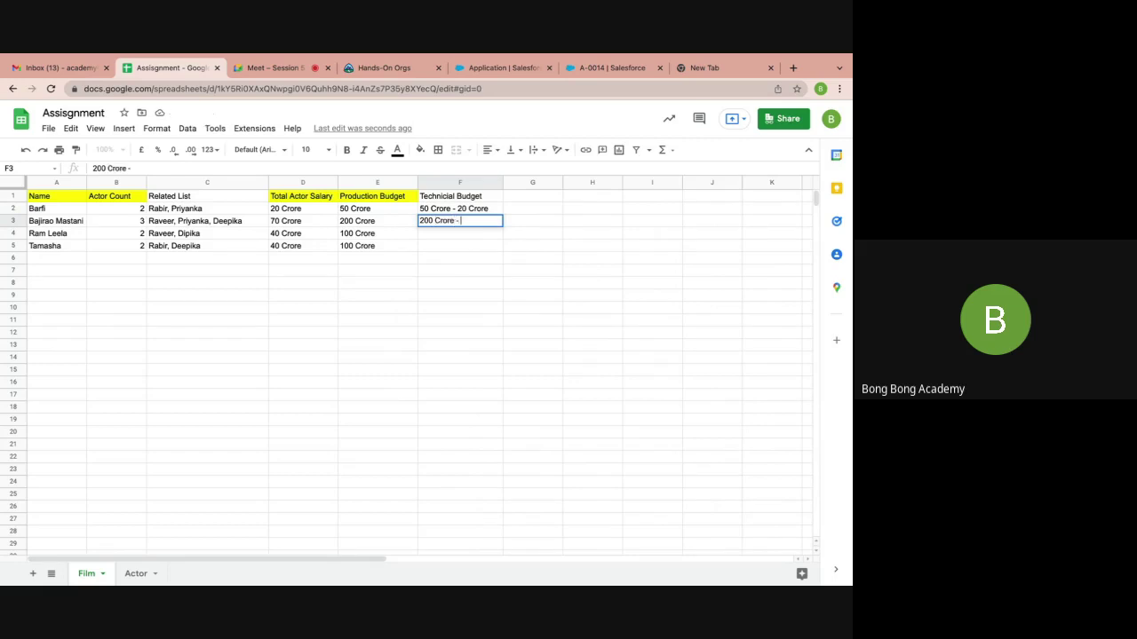
{"action": "type", "text": "70 Crore"}
Enter "100 Crore - 40 Crore" as Ram Leela's technical budget in cell F4
{"action": "left_click", "coordinate": [446, 237]}
{"action": "type", "text": "100"}
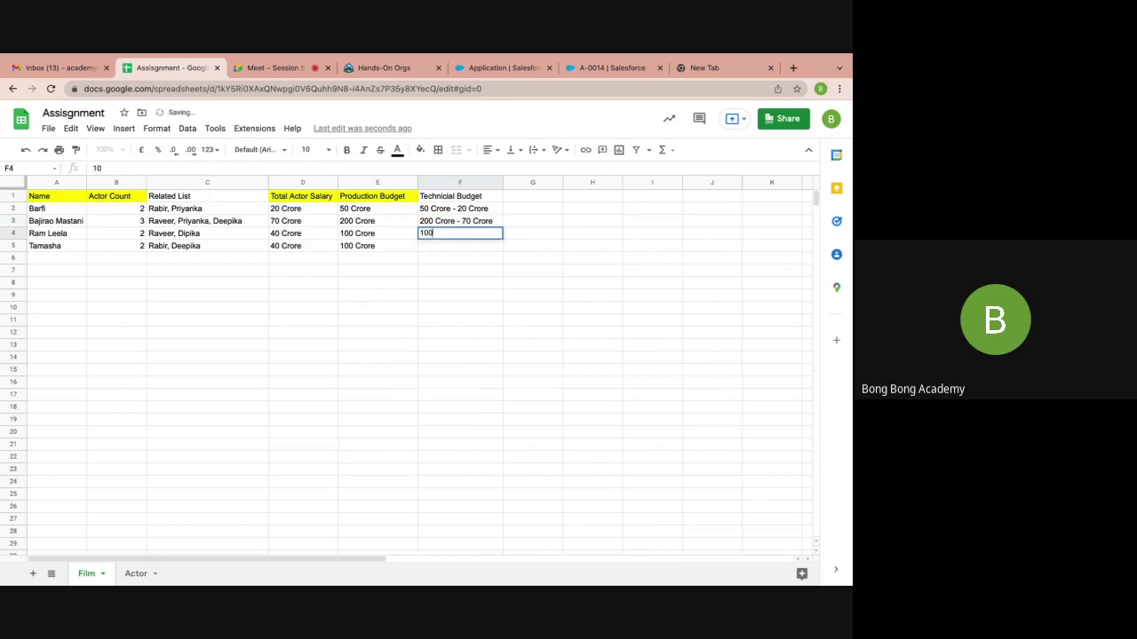
{"action": "type", "text": " Crore - 40 Cor"}
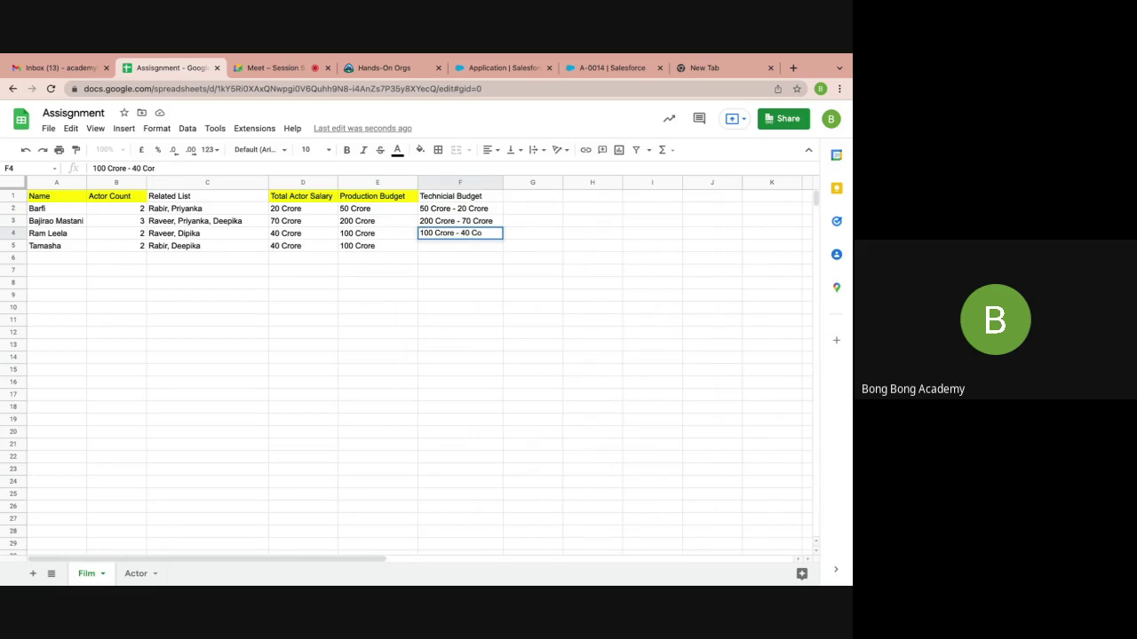
{"action": "key", "text": "BackSpace"}
{"action": "key", "text": "BackSpace"}
{"action": "type", "text": "rore"}
Enter "100 Crore - 40 Crore" as Tamasha's technical budget in cell F5
{"action": "left_click", "coordinate": [438, 248]}
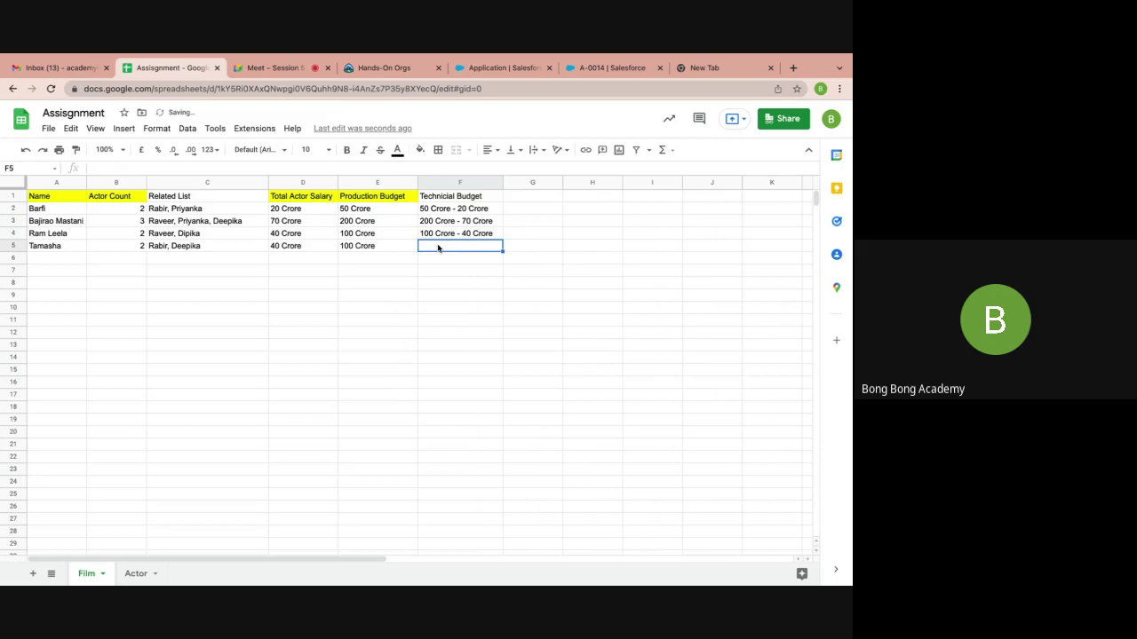
{"action": "type", "text": "100 Corre"}
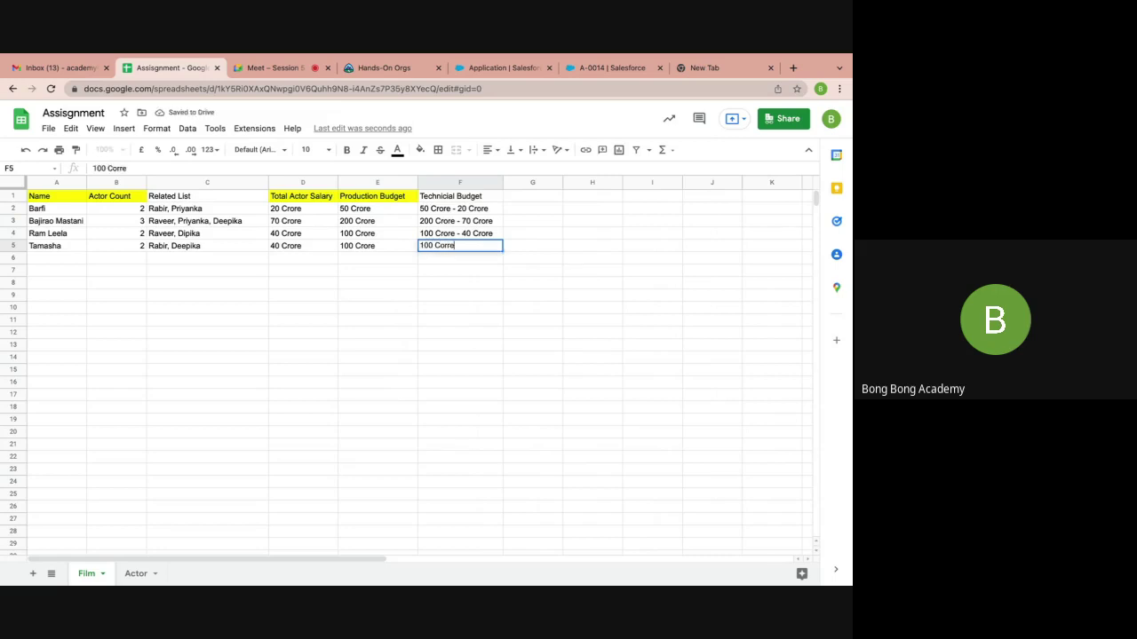
{"action": "key", "text": "BackSpace"}
{"action": "key", "text": "BackSpace"}
{"action": "key", "text": "BackSpace"}
{"action": "type", "text": "roe"}
{"action": "type", "text": "re"}
{"action": "type", "text": " - 40 Crore"}
{"action": "left_click", "coordinate": [477, 269]}
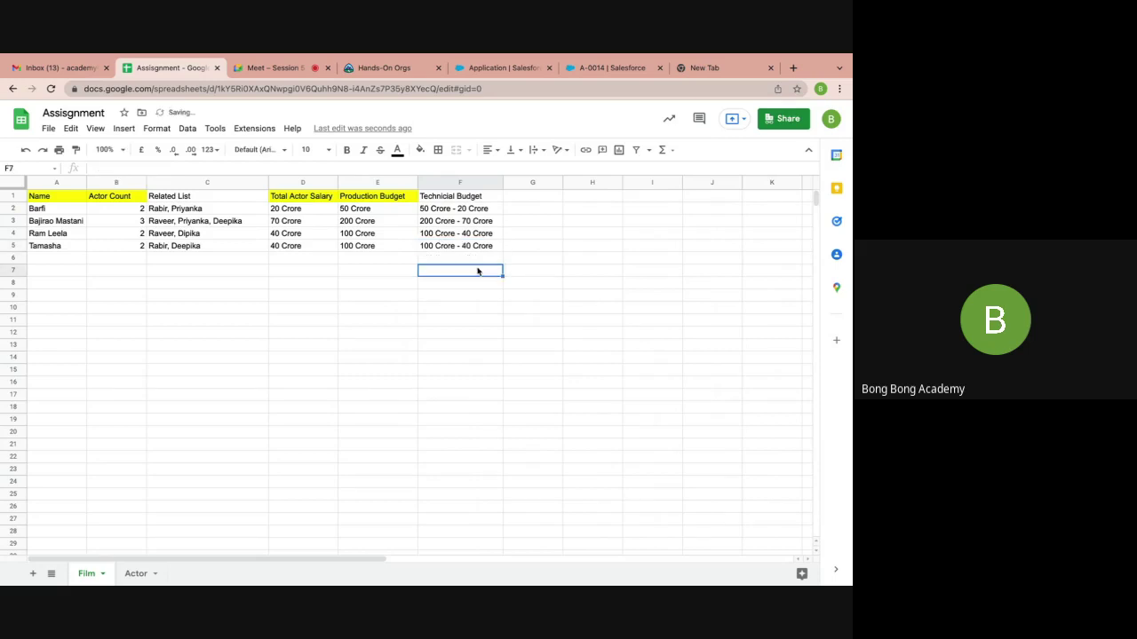
Fill the Technicial Budget header cell F1 with yellow
{"action": "left_click", "coordinate": [466, 198]}
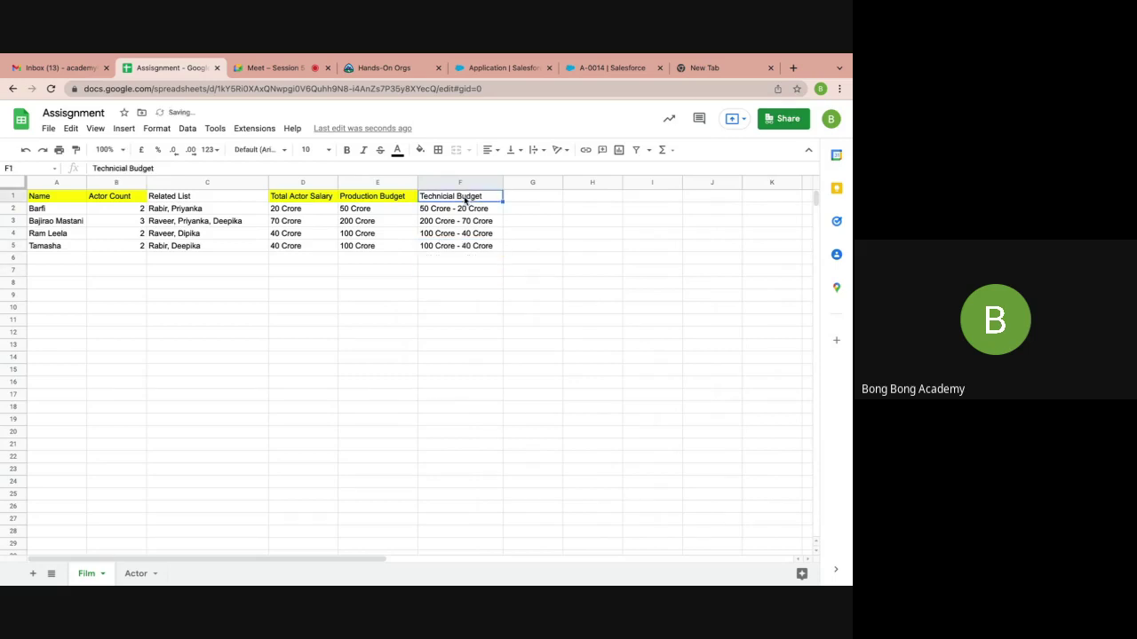
{"action": "left_click", "coordinate": [423, 152]}
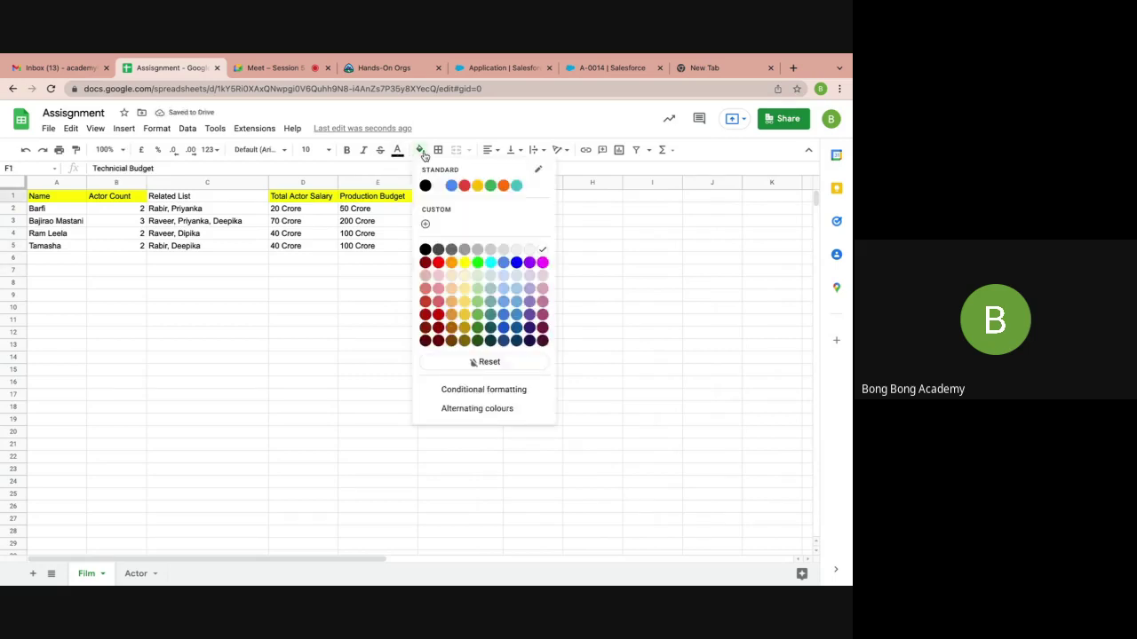
{"action": "left_click", "coordinate": [462, 265]}
{"action": "left_click", "coordinate": [380, 268]}
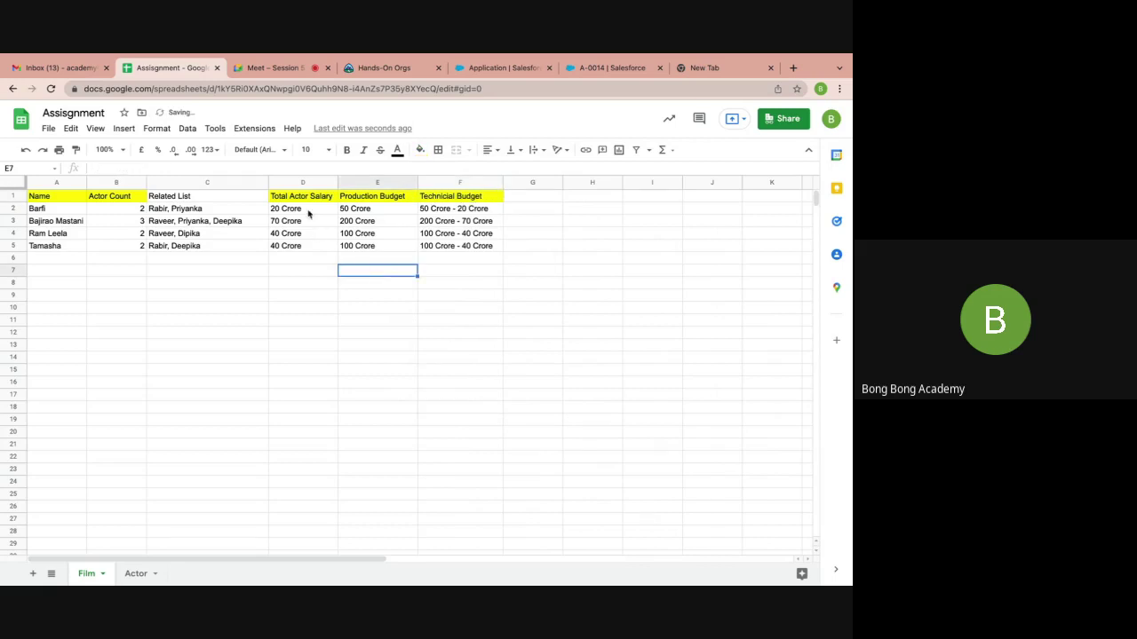
Fill the Total Actor Salary cells D2:D5 with light blue
{"action": "left_click_drag", "start_coordinate": [307, 210], "coordinate": [307, 246]}
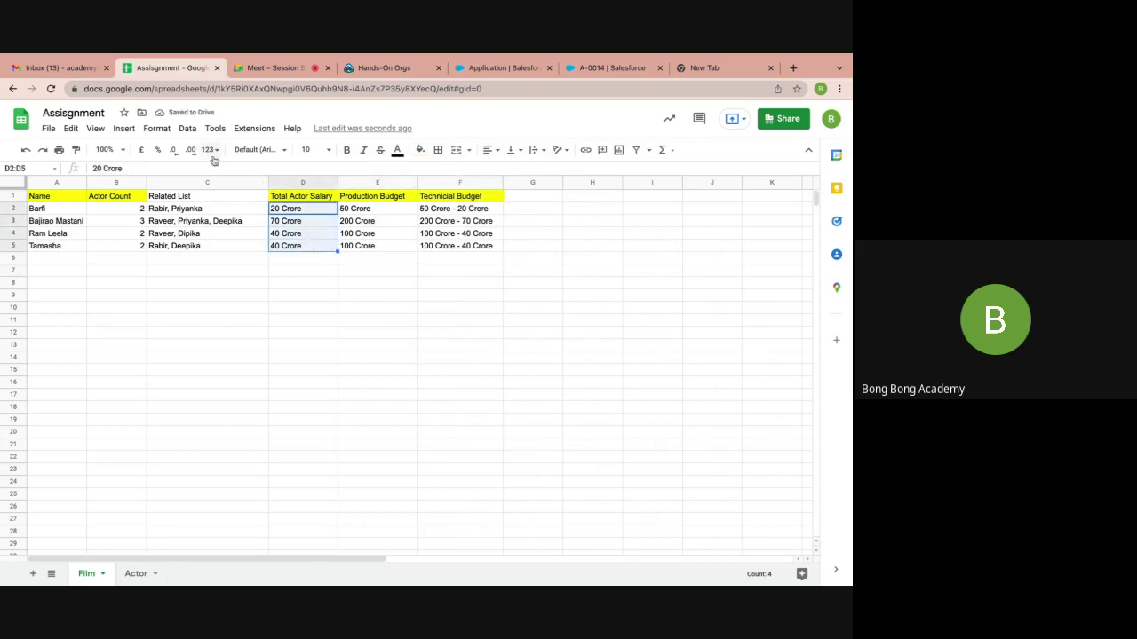
{"action": "left_click", "coordinate": [422, 153]}
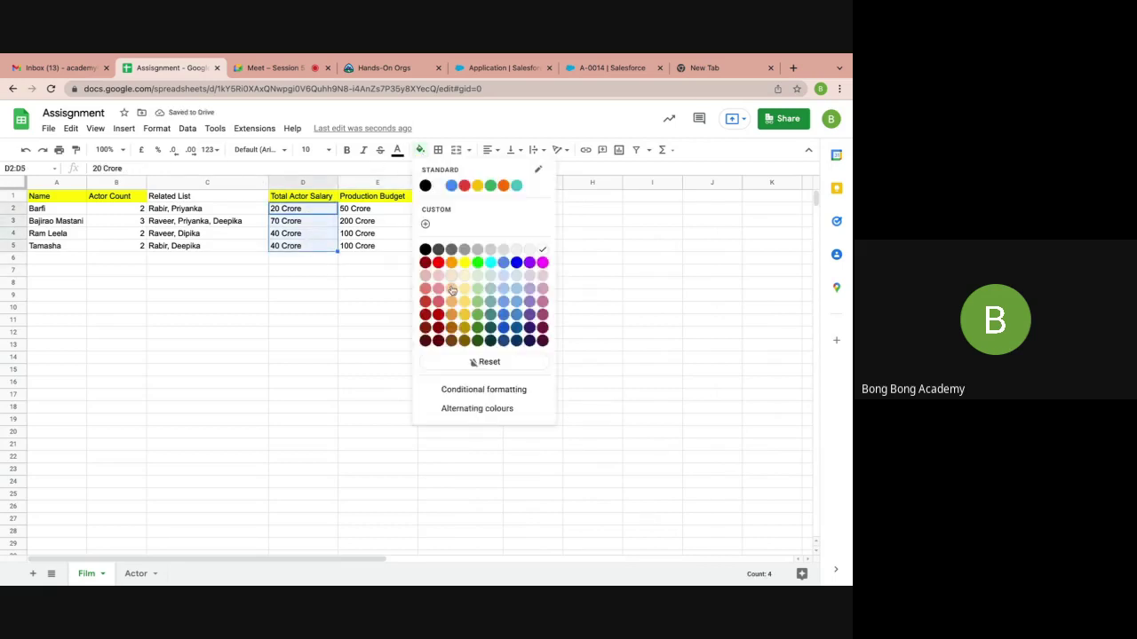
{"action": "left_click", "coordinate": [509, 286]}
{"action": "left_click", "coordinate": [335, 285]}
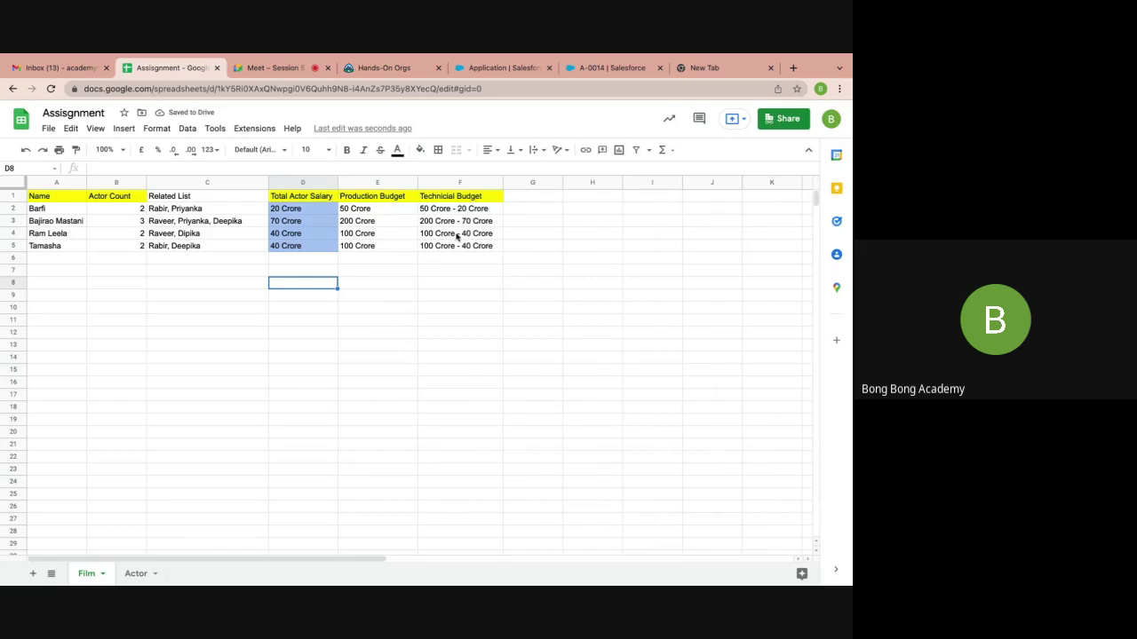
Fill the Technicial Budget cells F2:F5 with the same light blue as the salary cells
{"action": "left_click_drag", "start_coordinate": [447, 213], "coordinate": [444, 246]}
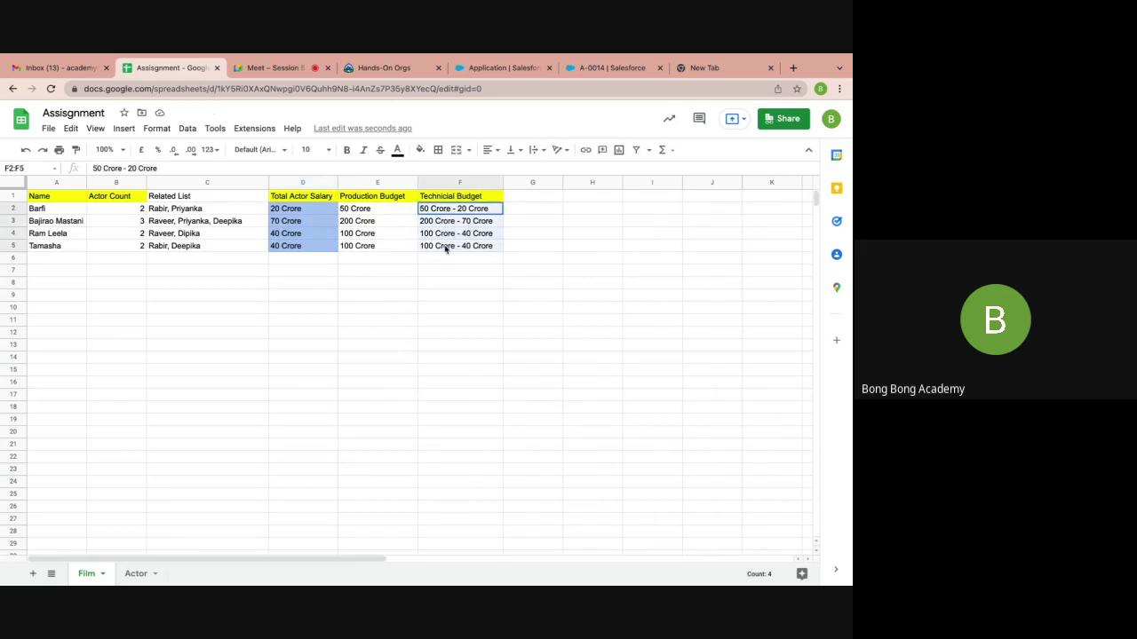
{"action": "left_click", "coordinate": [421, 153]}
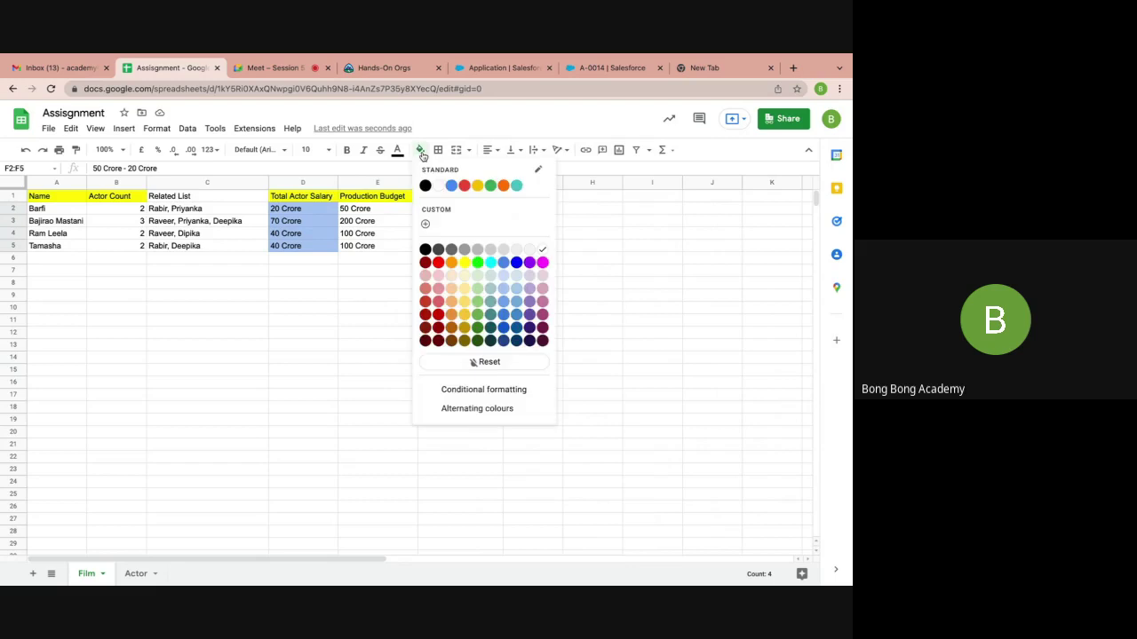
{"action": "left_click", "coordinate": [503, 289]}
{"action": "left_click", "coordinate": [444, 281]}
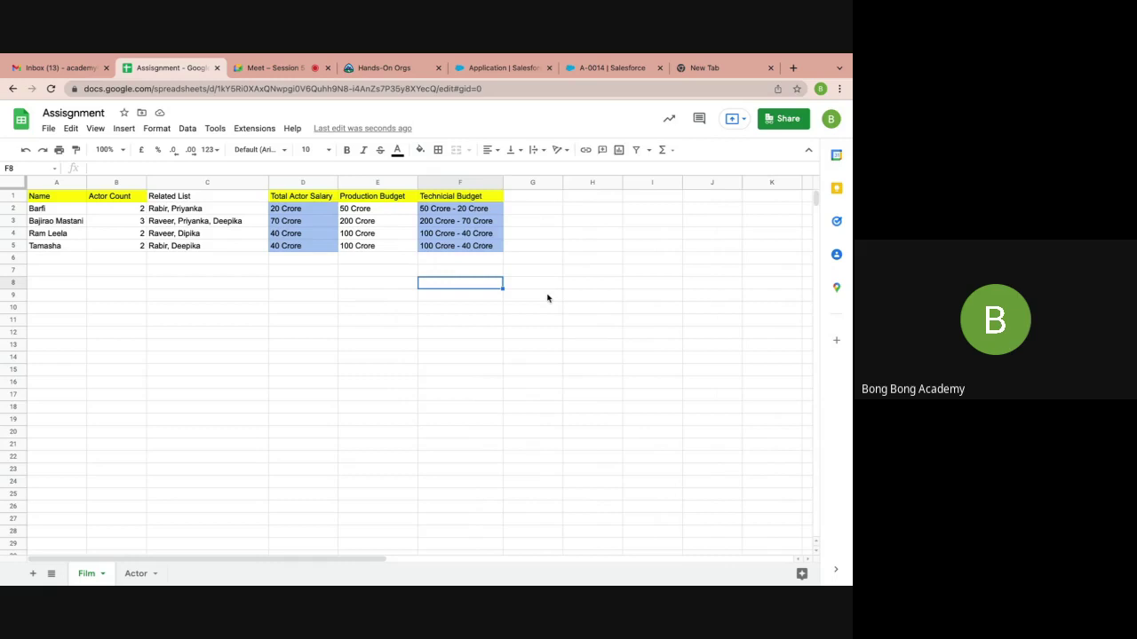
Add the header "Marketing Budget" in cell G1 and widen column G to fit it
{"action": "left_click", "coordinate": [536, 199]}
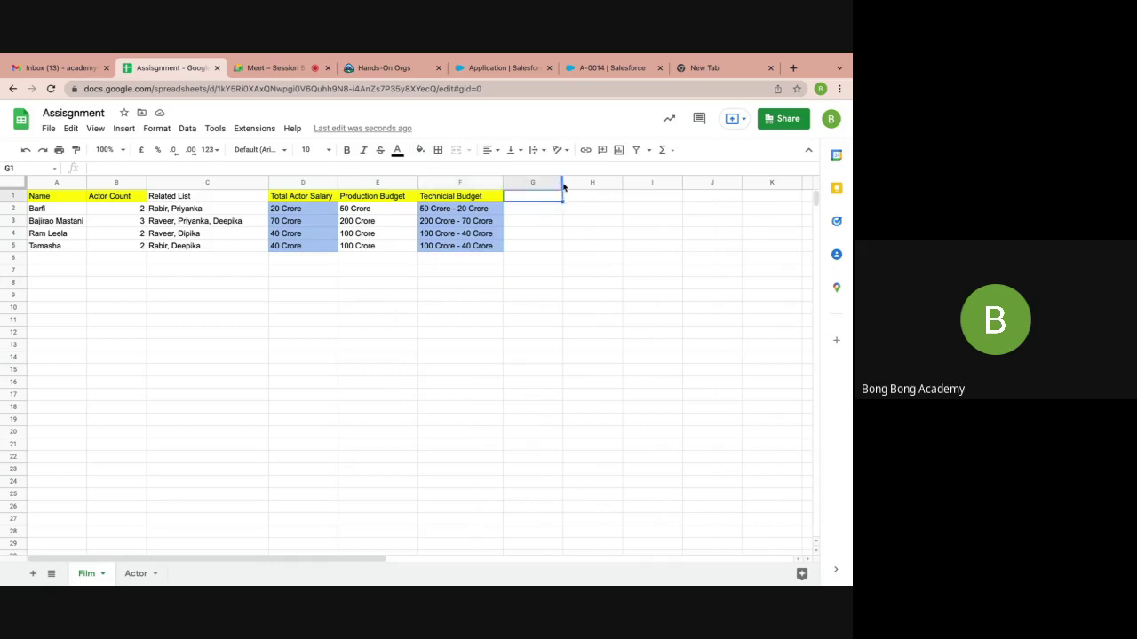
{"action": "type", "text": "Ms"}
{"action": "type", "text": "rketuing"}
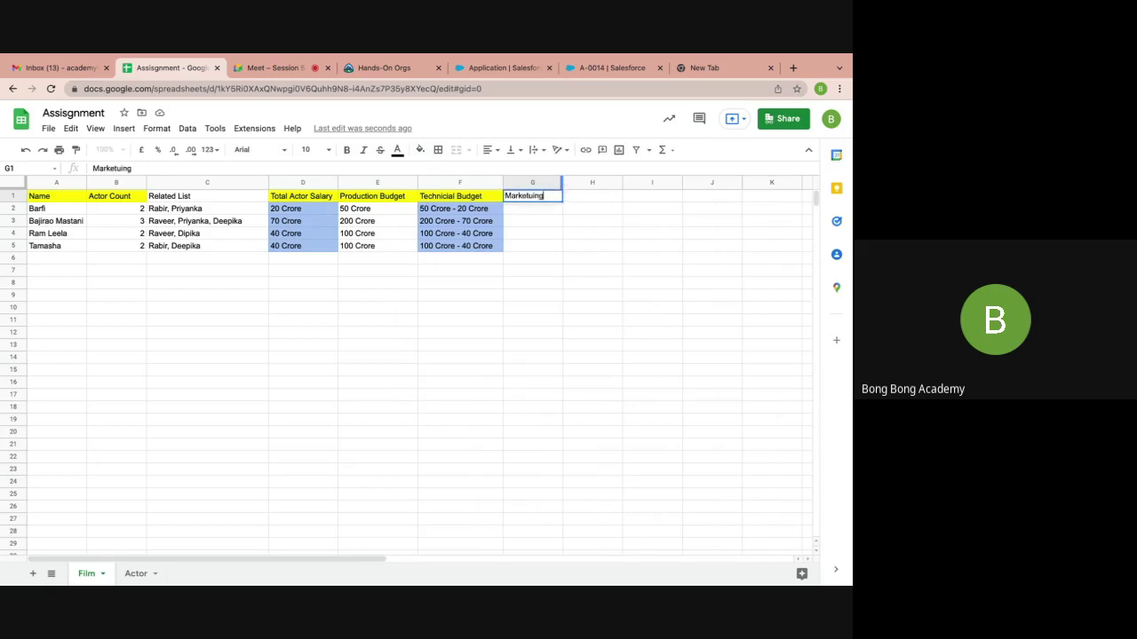
{"action": "key", "text": "BackSpace"}
{"action": "key", "text": "BackSpace"}
{"action": "key", "text": "BackSpace"}
{"action": "key", "text": "BackSpace"}
{"action": "type", "text": "ing Budget"}
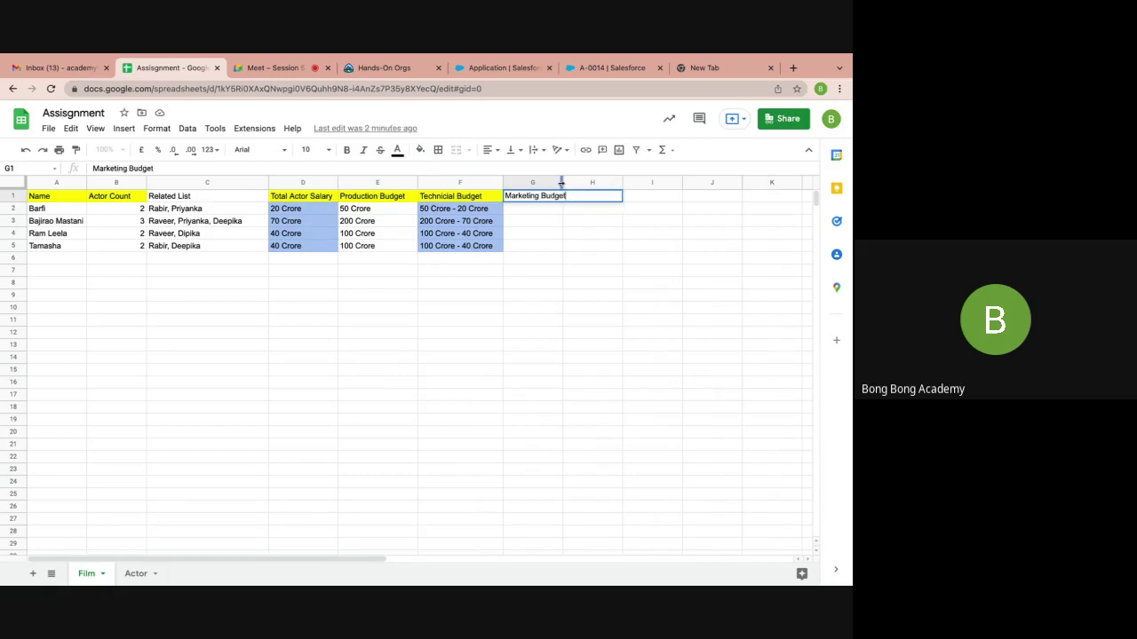
{"action": "left_click_drag", "start_coordinate": [561, 182], "coordinate": [583, 182]}
{"action": "left_click", "coordinate": [554, 213]}
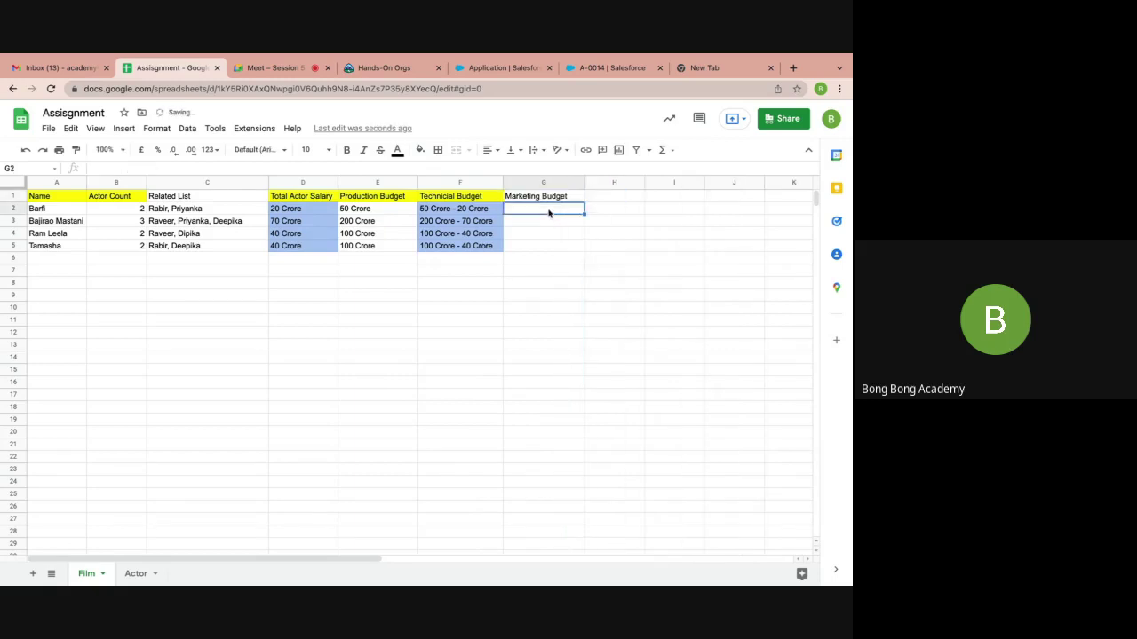
Fill the Marketing Budget header cell G1 with yellow
{"action": "left_click", "coordinate": [539, 202]}
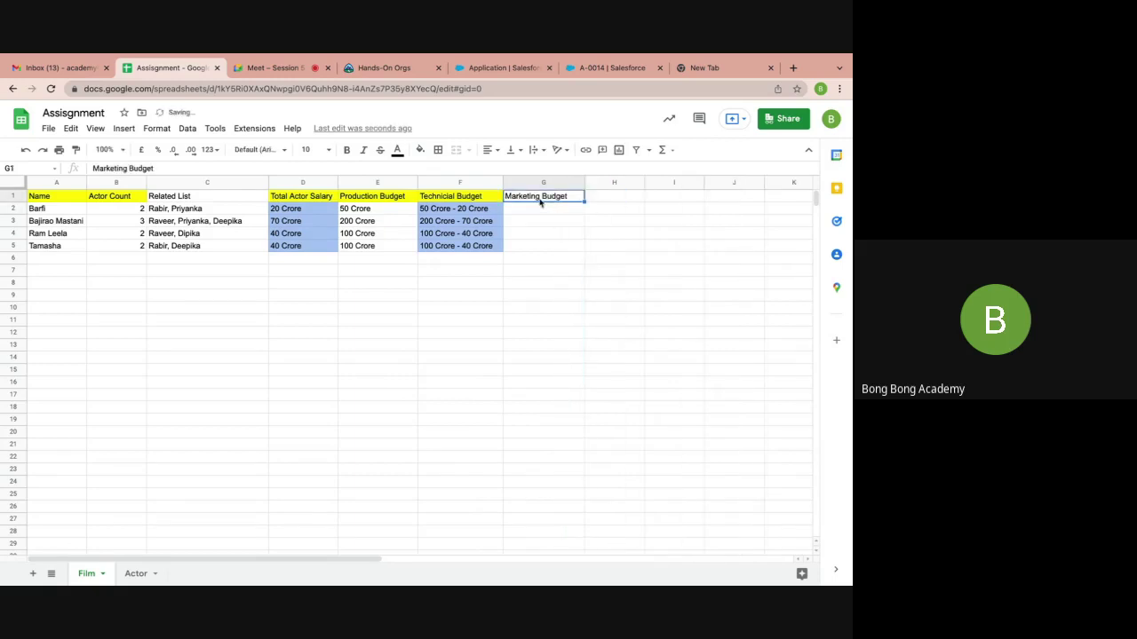
{"action": "left_click", "coordinate": [421, 151]}
{"action": "left_click", "coordinate": [464, 263]}
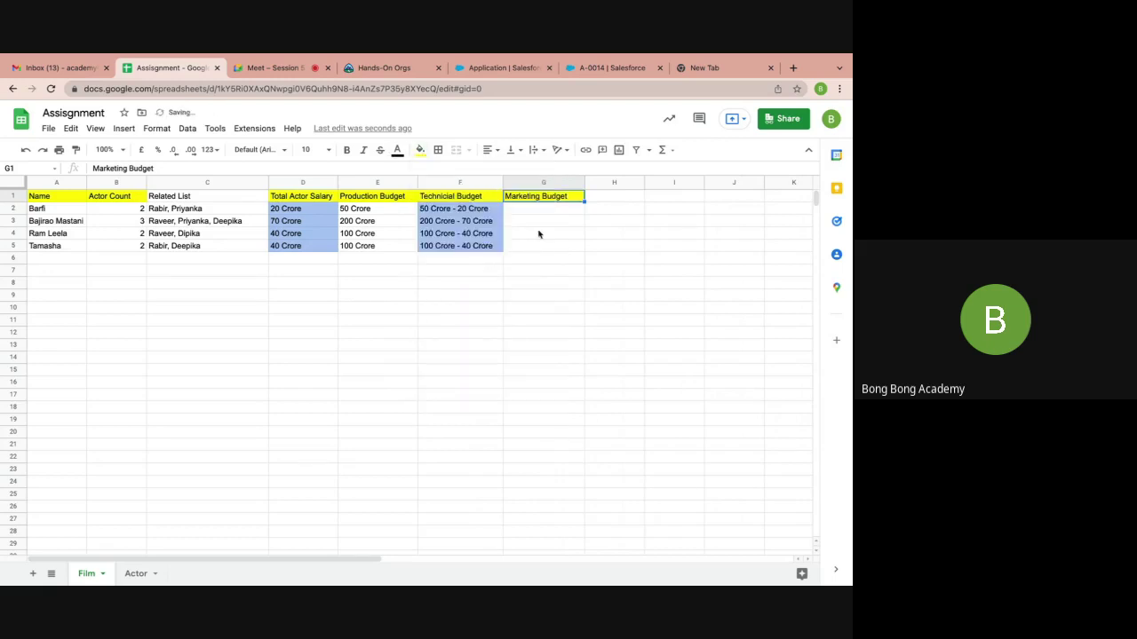
{"action": "left_click", "coordinate": [539, 234]}
Enter 10% as Barfi's marketing budget in cell G2 and copy it to the other films in G3:G5
{"action": "left_click", "coordinate": [531, 208]}
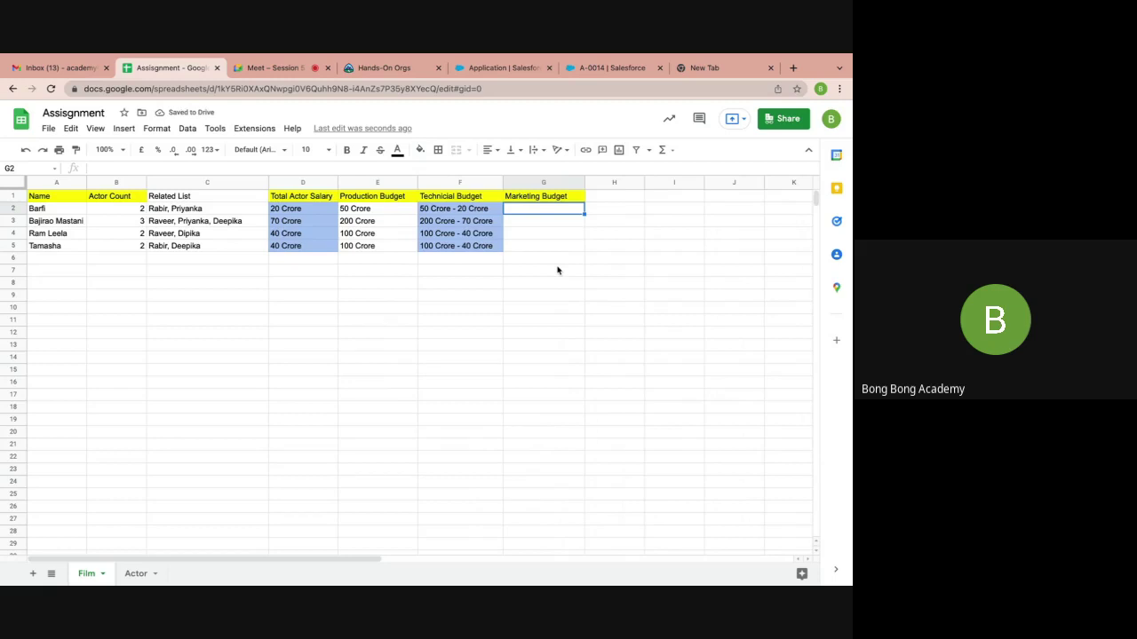
{"action": "type", "text": "10"}
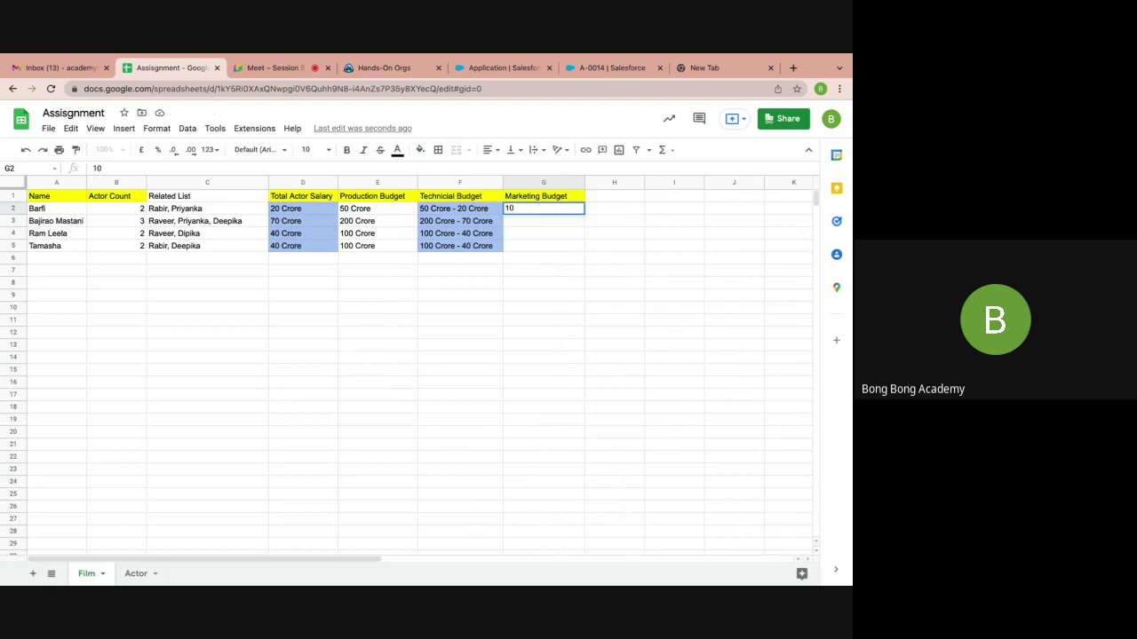
{"action": "type", "text": "%"}
{"action": "left_click", "coordinate": [364, 210]}
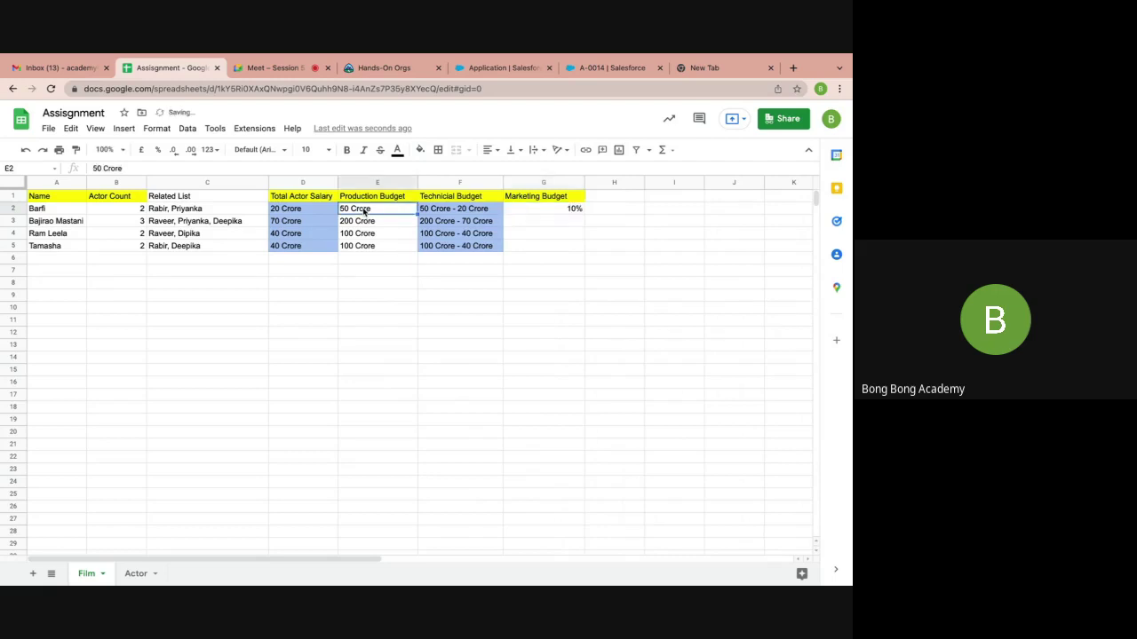
{"action": "left_click", "coordinate": [567, 213]}
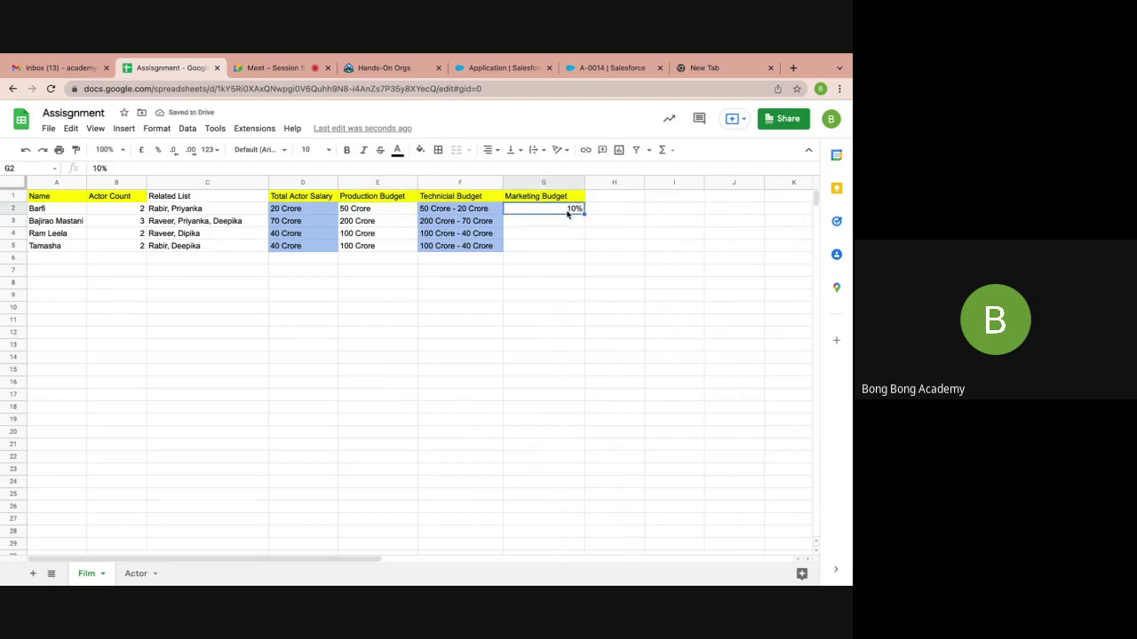
{"action": "key", "text": "ctrl+c"}
{"action": "left_click_drag", "start_coordinate": [565, 221], "coordinate": [561, 254]}
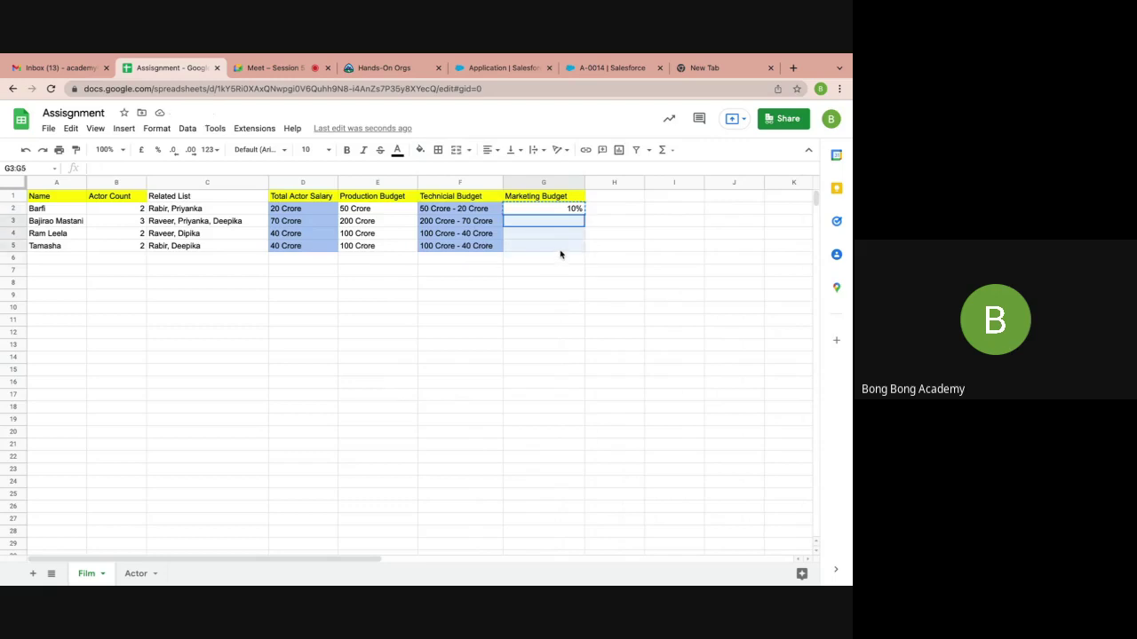
{"action": "key", "text": "ctrl+v"}
{"action": "left_click", "coordinate": [563, 281]}
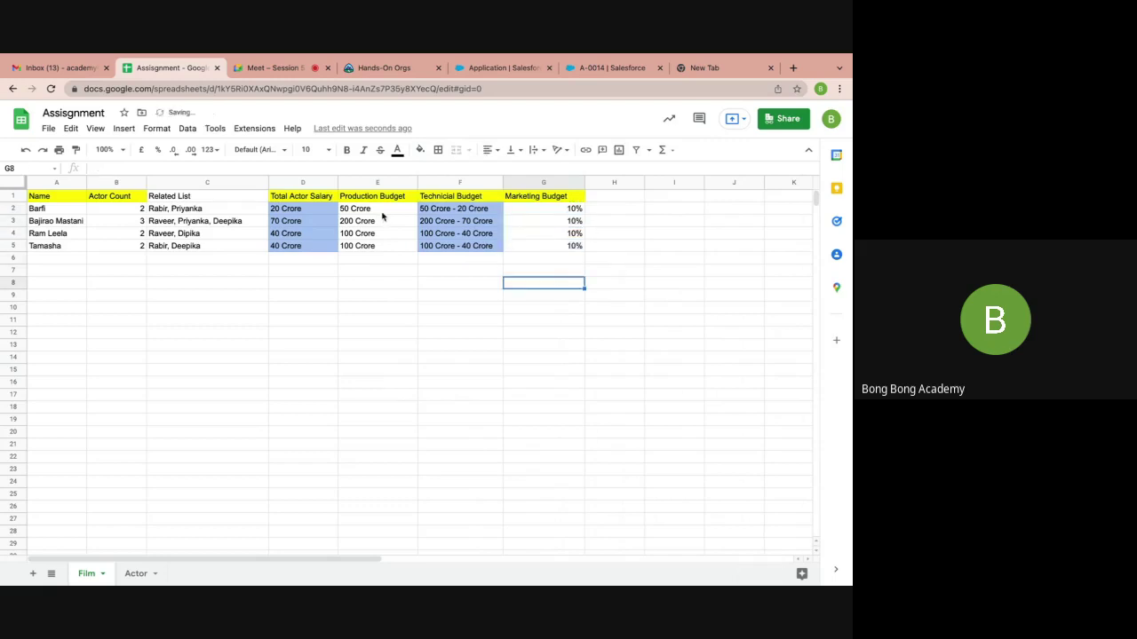
{"action": "left_click_drag", "start_coordinate": [525, 209], "coordinate": [527, 254]}
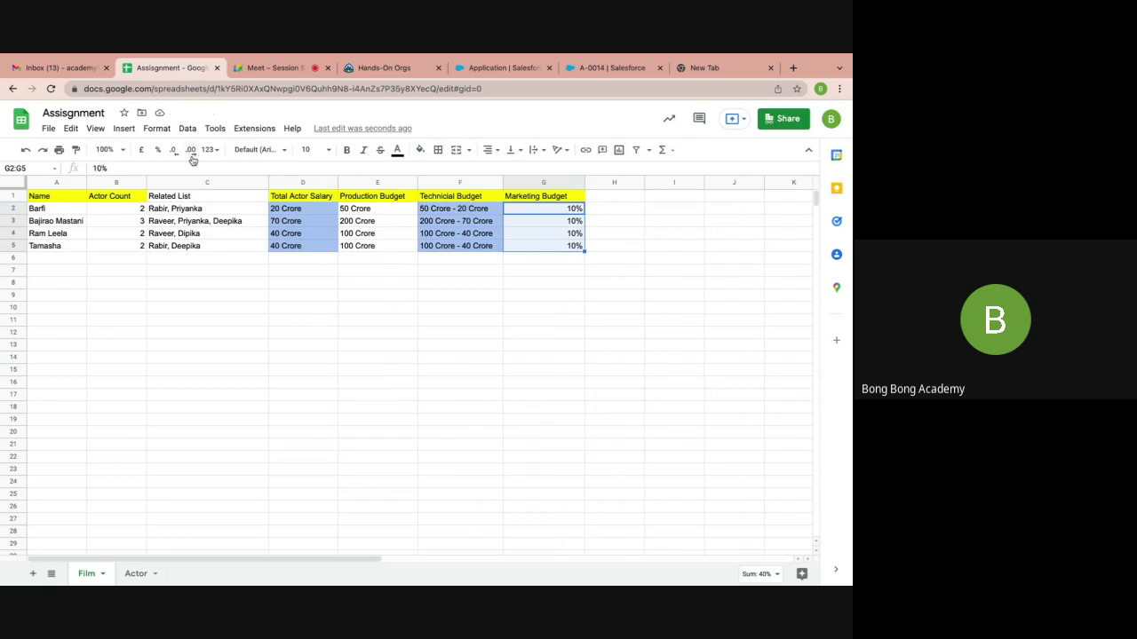
{"action": "left_click", "coordinate": [397, 149]}
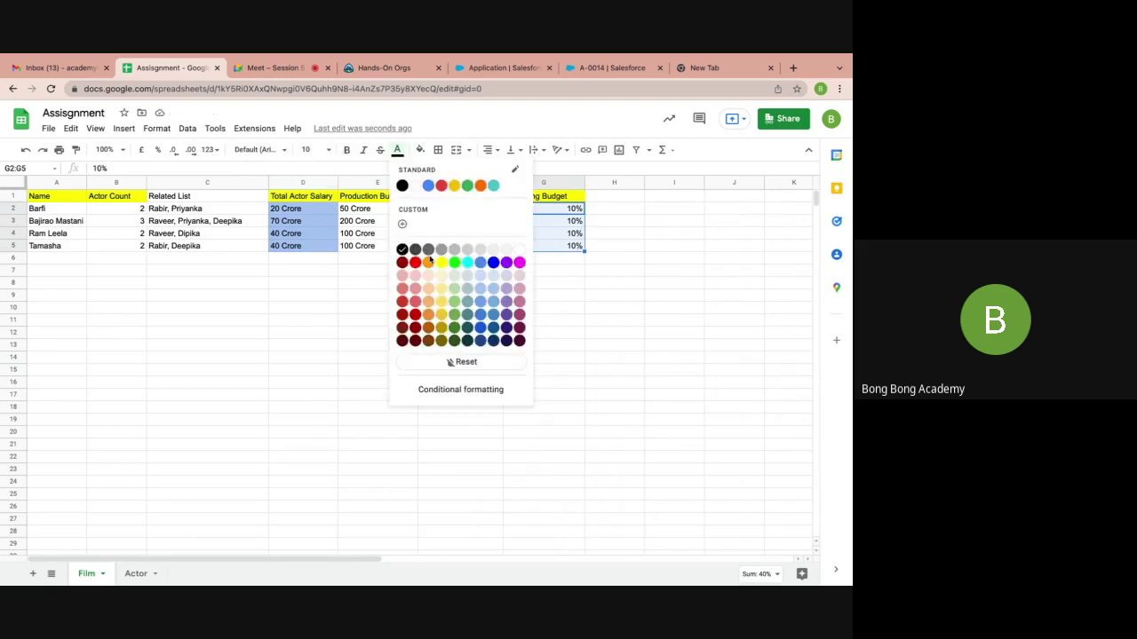
{"action": "left_click", "coordinate": [480, 283]}
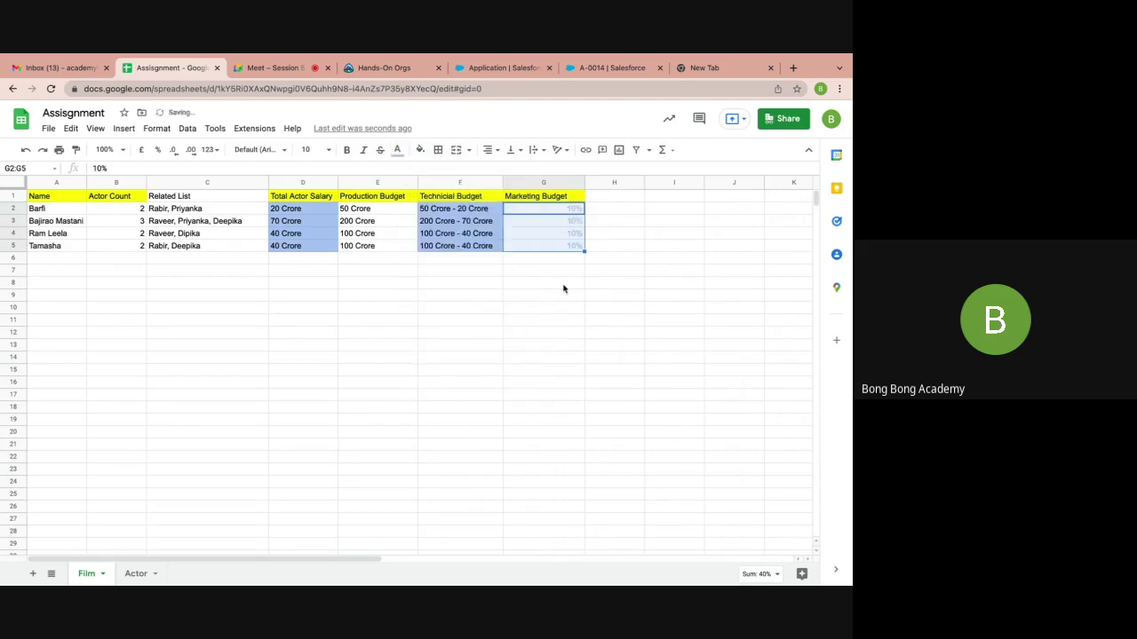
{"action": "key", "text": "ctrl+z"}
Fill the Marketing Budget cells G2:G5 with the same light blue as the technical budget cells
{"action": "left_click", "coordinate": [420, 150]}
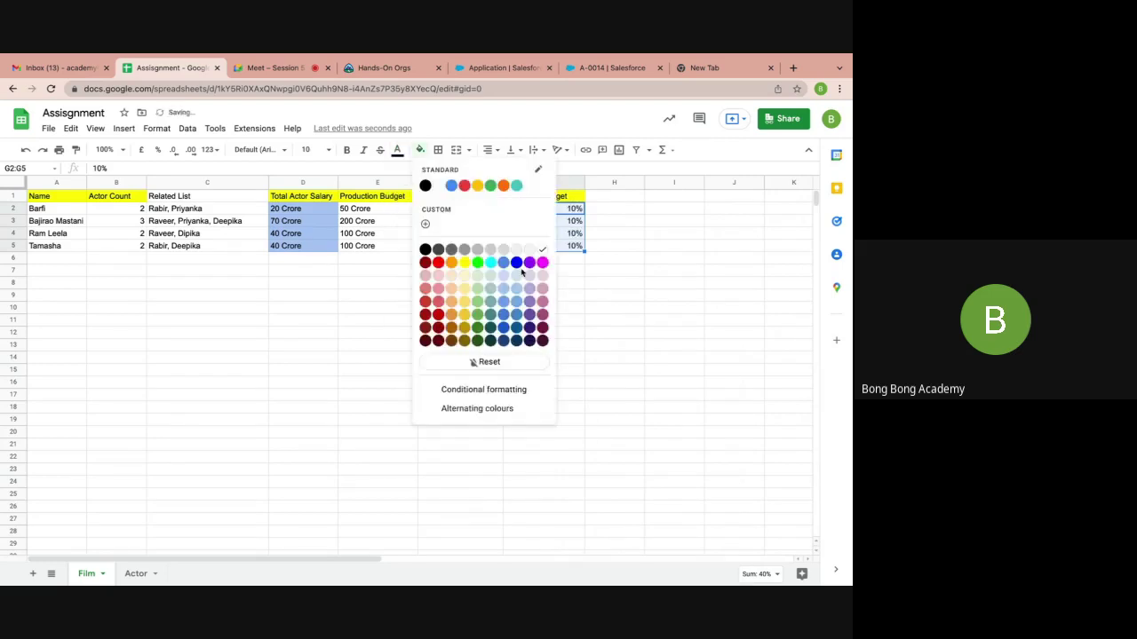
{"action": "left_click", "coordinate": [505, 295]}
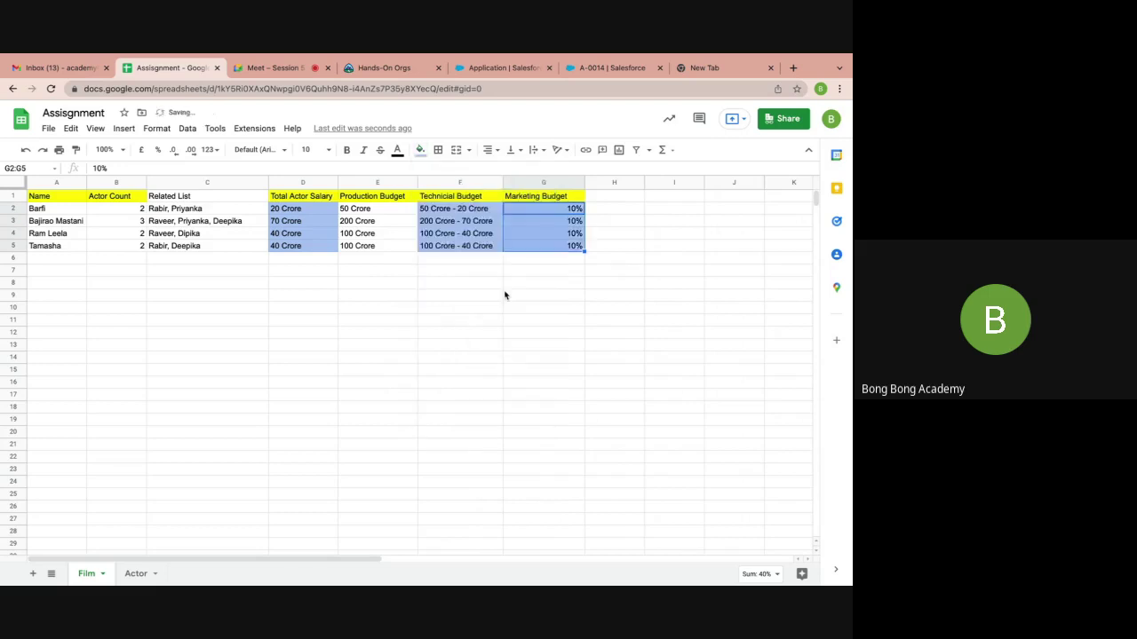
{"action": "left_click", "coordinate": [548, 284]}
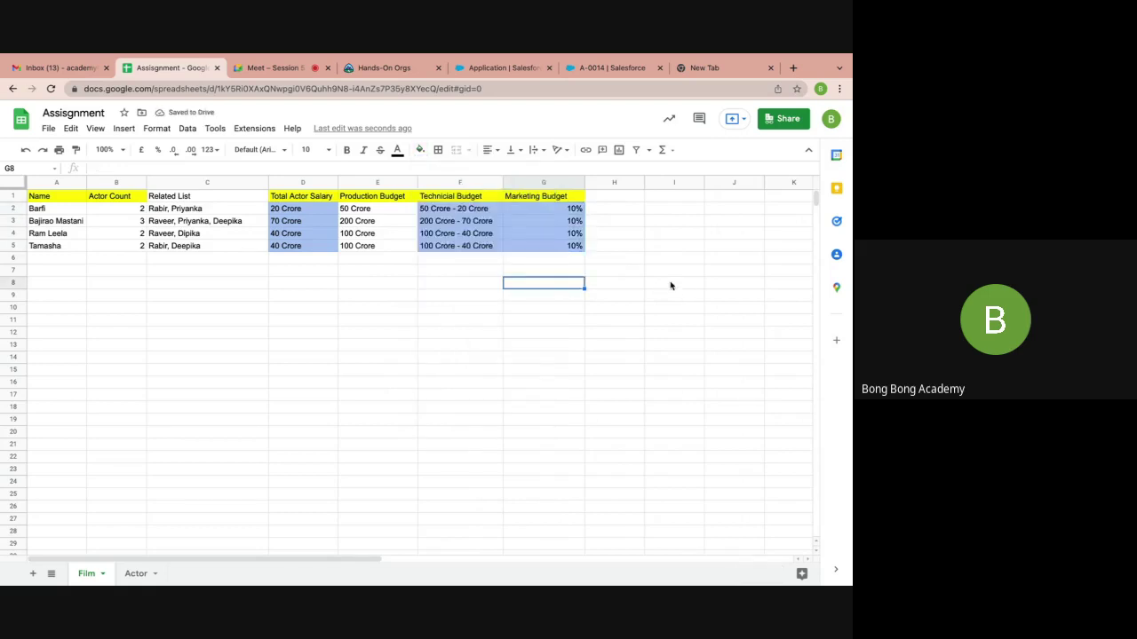
Extend Barfi's marketing budget in cell G2 to read "10% 50 Crore"
{"action": "left_click", "coordinate": [583, 209]}
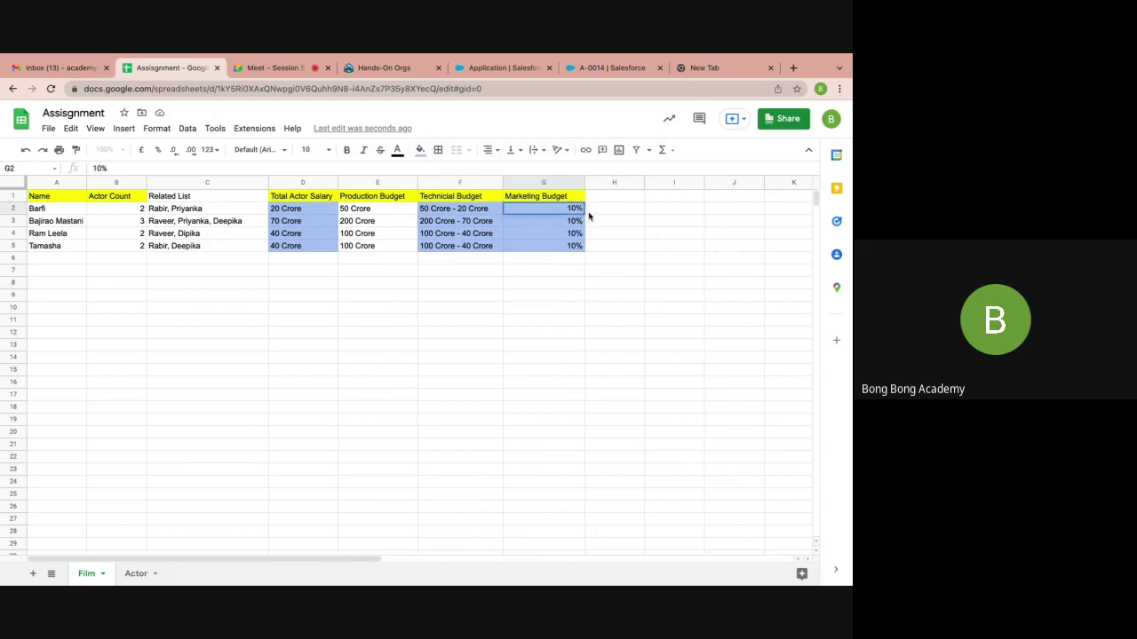
{"action": "double_click", "coordinate": [582, 209]}
{"action": "type", "text": "50 Crore"}
Extend Bajirao Mastani's marketing budget in cell G3 to read "10% of 200 Crore"
{"action": "left_click", "coordinate": [582, 222]}
{"action": "double_click", "coordinate": [581, 222]}
{"action": "type", "text": "fo"}
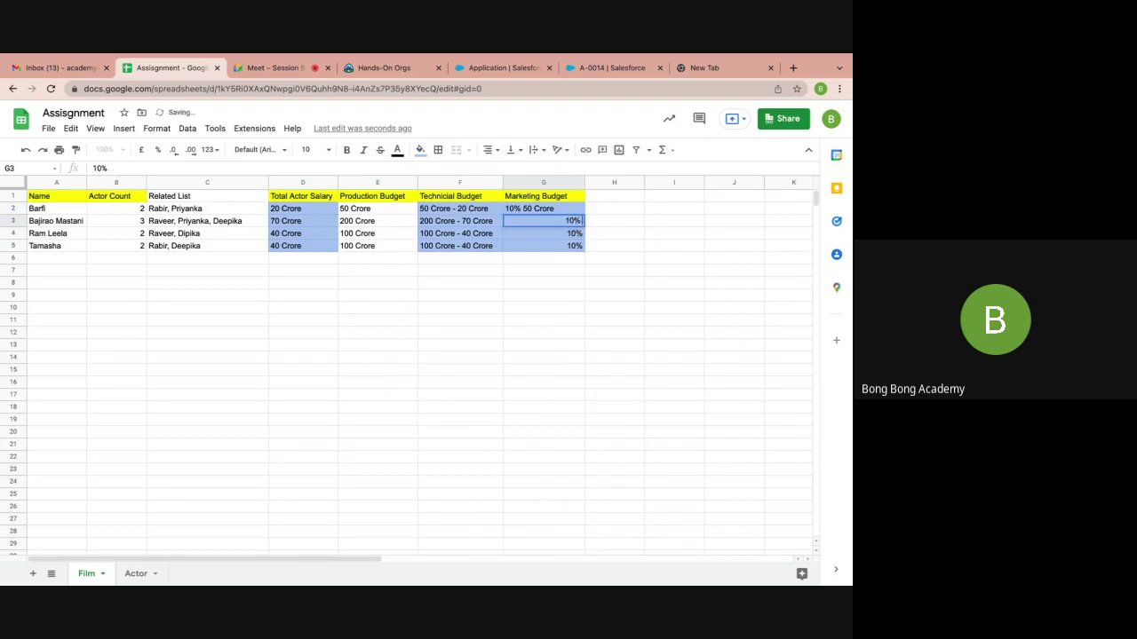
{"action": "key", "text": "BackSpace"}
{"action": "key", "text": "BackSpace"}
{"action": "type", "text": "of @00"}
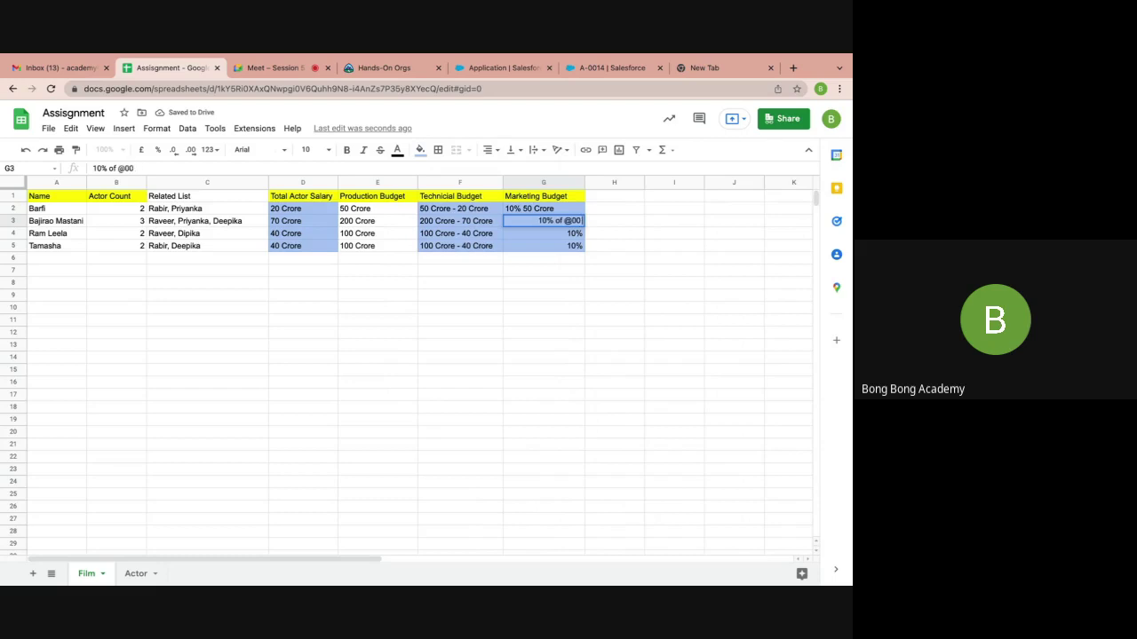
{"action": "key", "text": "BackSpace"}
{"action": "key", "text": "BackSpace"}
{"action": "key", "text": "BackSpace"}
{"action": "type", "text": "200 Crore"}
Extend the marketing budgets to "10% of 100 Crore" for Ram Leela in G4 and "10% of Crore" for Tamasha in G5
{"action": "left_click", "coordinate": [579, 235]}
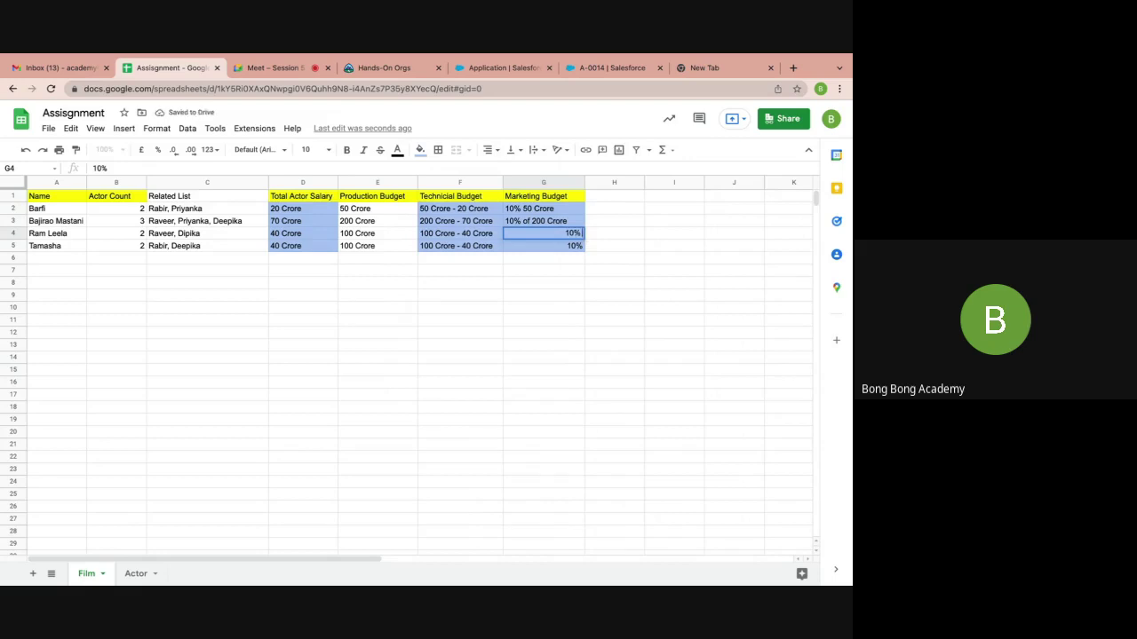
{"action": "type", "text": "of 100 Crore"}
{"action": "left_click", "coordinate": [582, 249]}
{"action": "type", "text": "of Crore"}
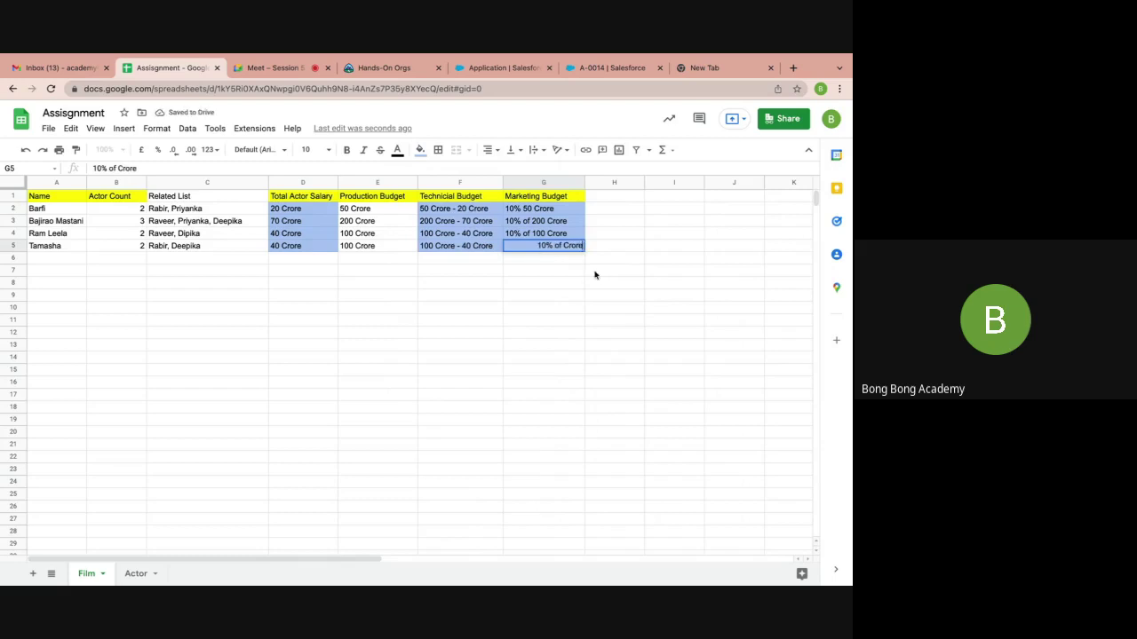
{"action": "left_click", "coordinate": [567, 296]}
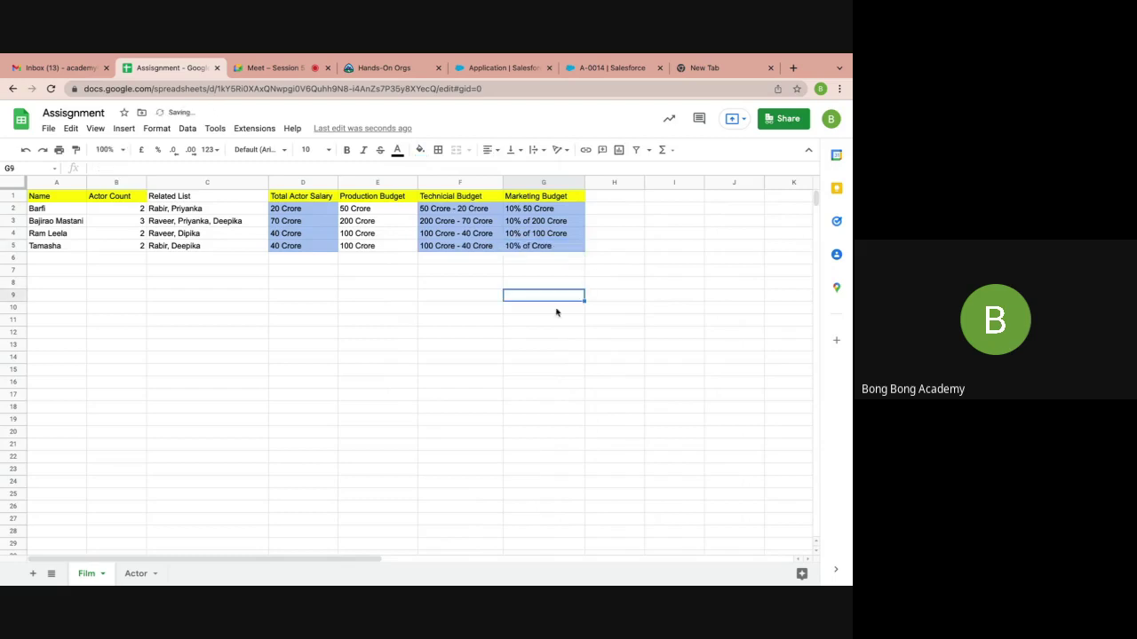
On the Actor sheet, add the header "VR" in cell F1 beside Salary
{"action": "left_click", "coordinate": [135, 574]}
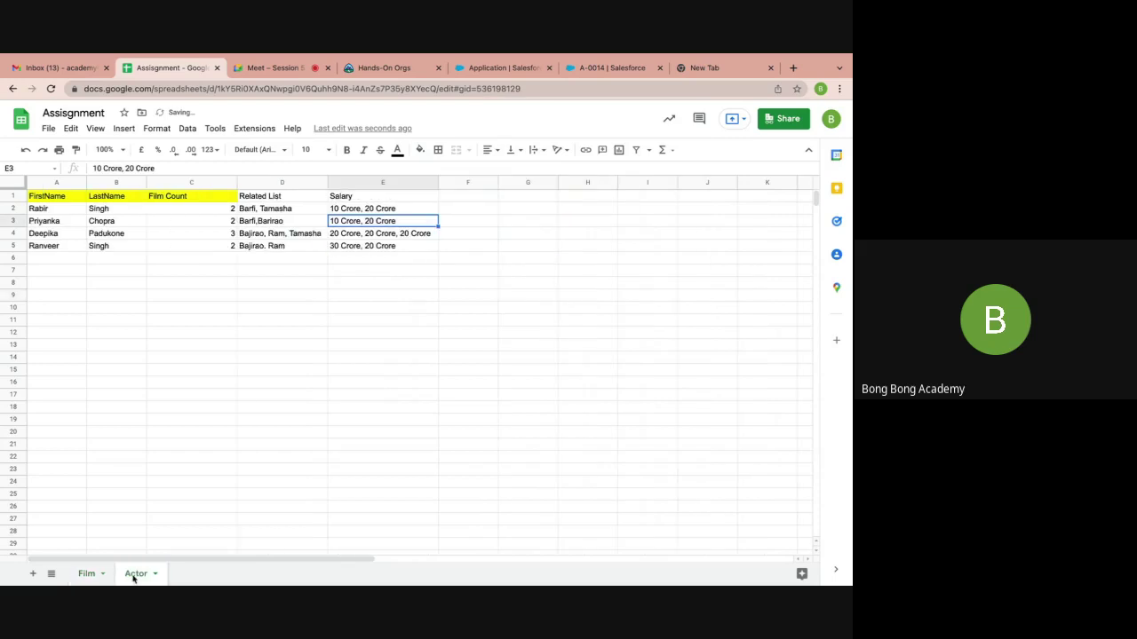
{"action": "left_click", "coordinate": [368, 209]}
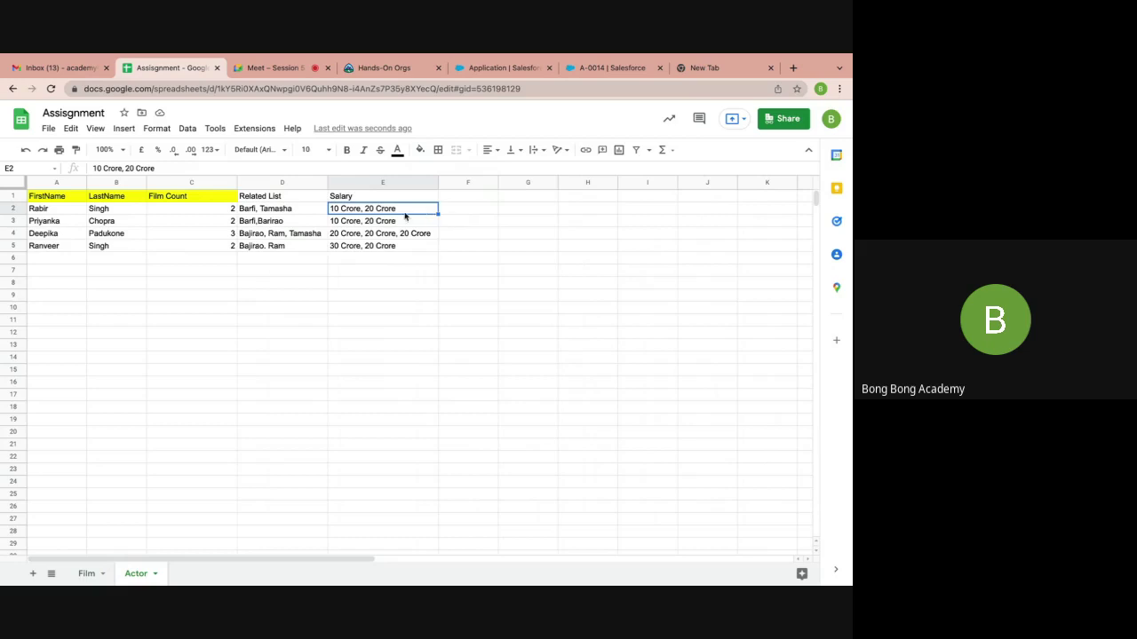
{"action": "left_click", "coordinate": [456, 201]}
{"action": "type", "text": "VR"}
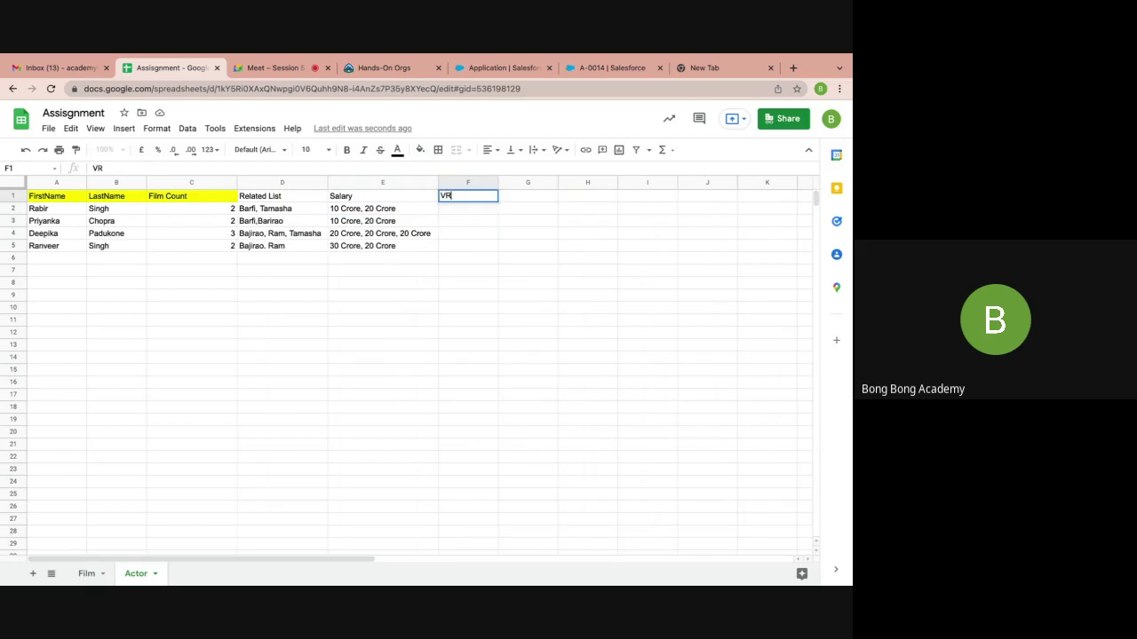
{"action": "key", "text": "Return"}
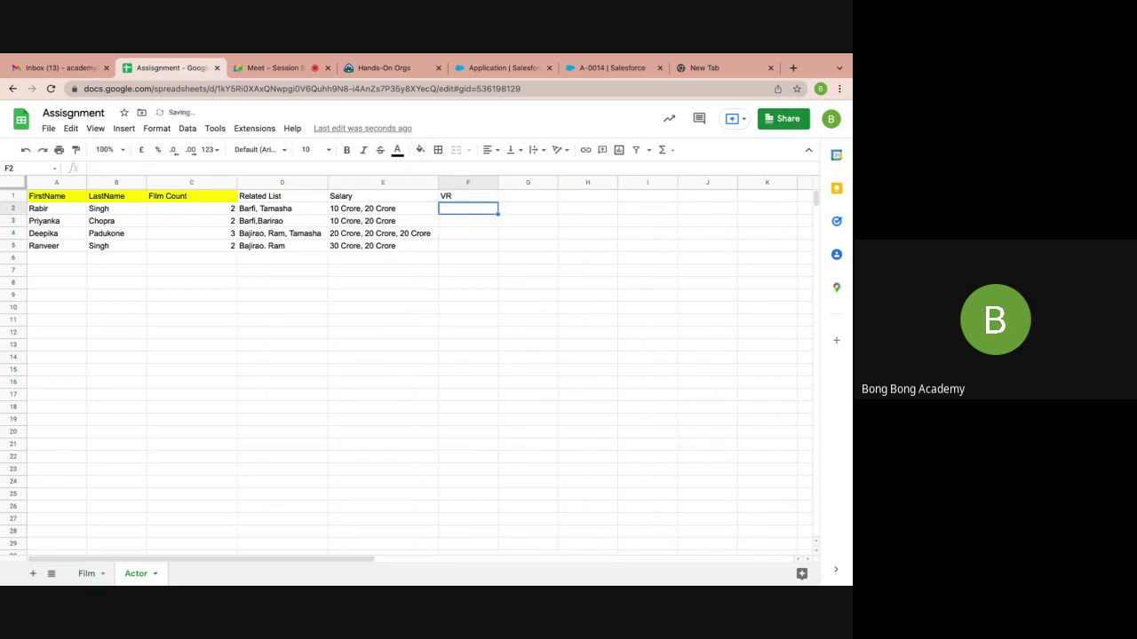
Enter "10 Crore to 50 Crore" in cell F2 under VR and widen column F to fit the text
{"action": "type", "text": "10 Crore"}
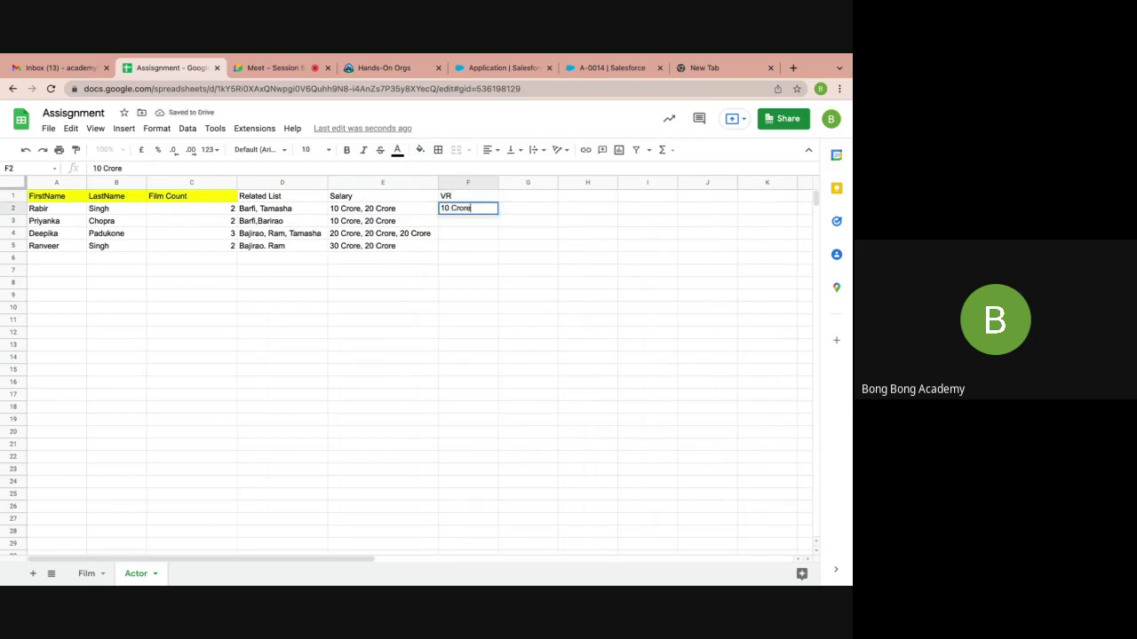
{"action": "type", "text": " to 50 Crore"}
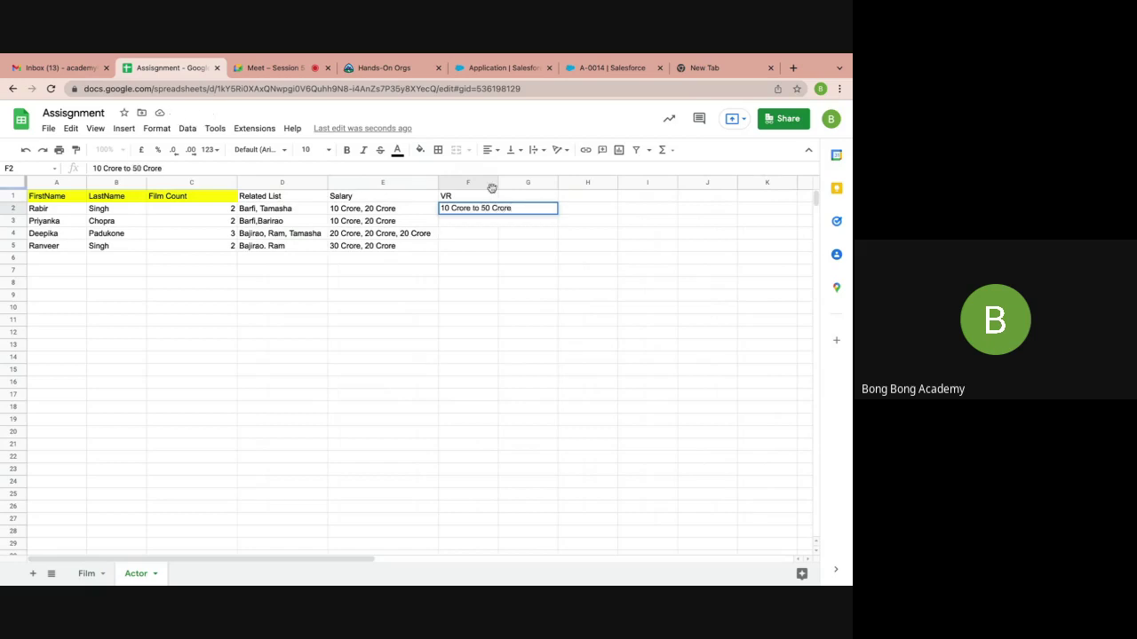
{"action": "left_click_drag", "start_coordinate": [498, 186], "coordinate": [547, 185]}
{"action": "left_click", "coordinate": [472, 229]}
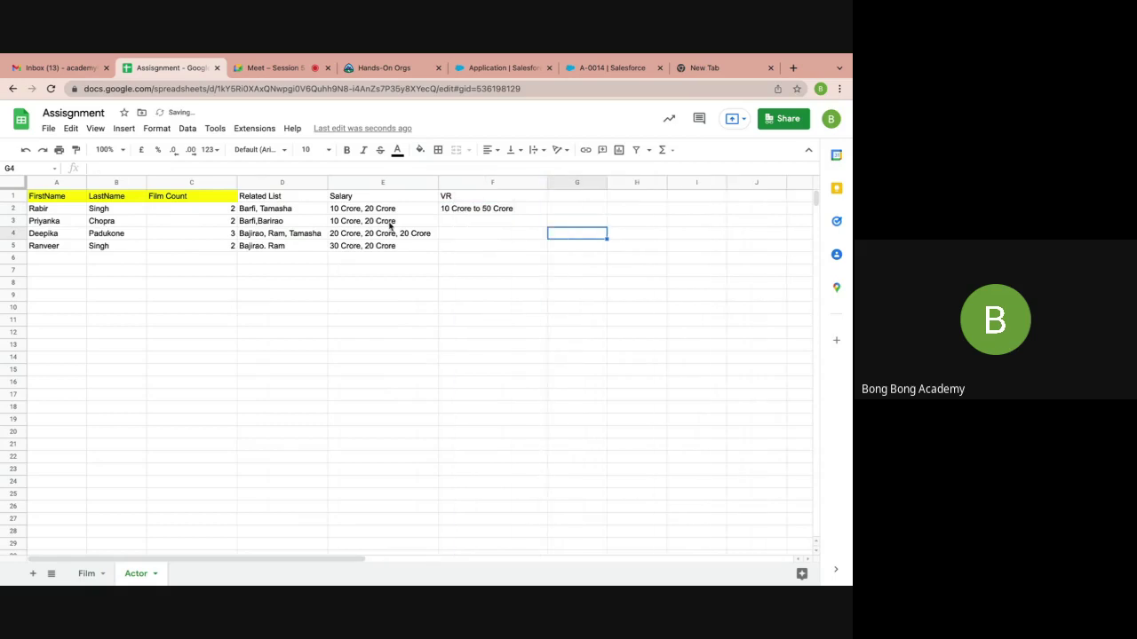
Copy the salary range from F2 into the VR cells of the remaining actors, F3 to F5
{"action": "left_click", "coordinate": [461, 213]}
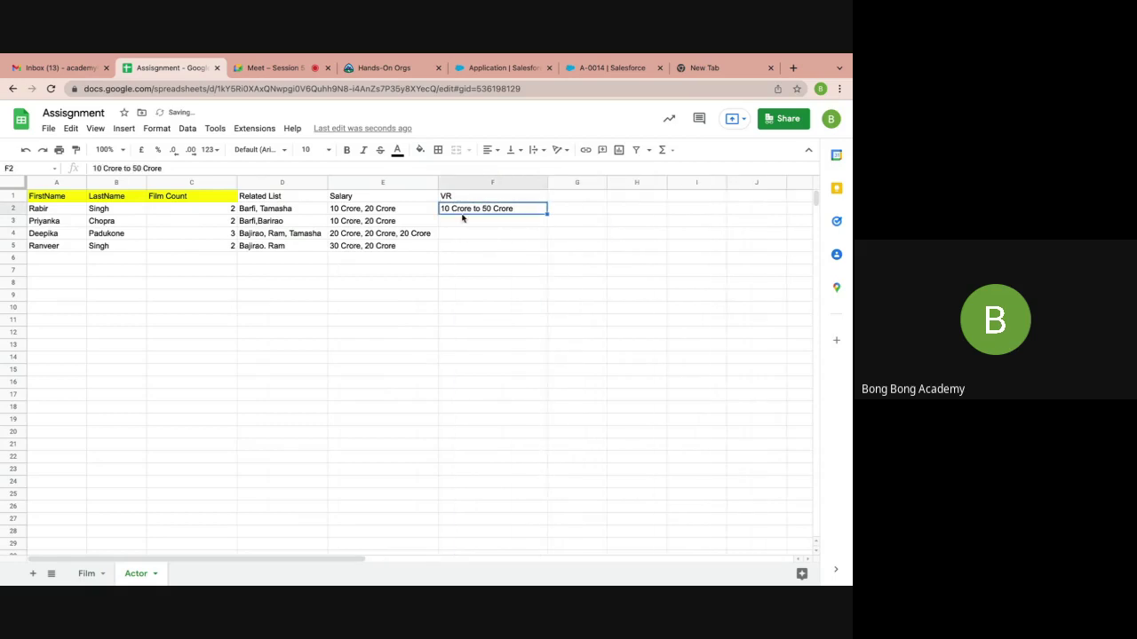
{"action": "key", "text": "ctrl+c"}
{"action": "left_click_drag", "start_coordinate": [461, 220], "coordinate": [471, 250]}
{"action": "key", "text": "ctrl+v"}
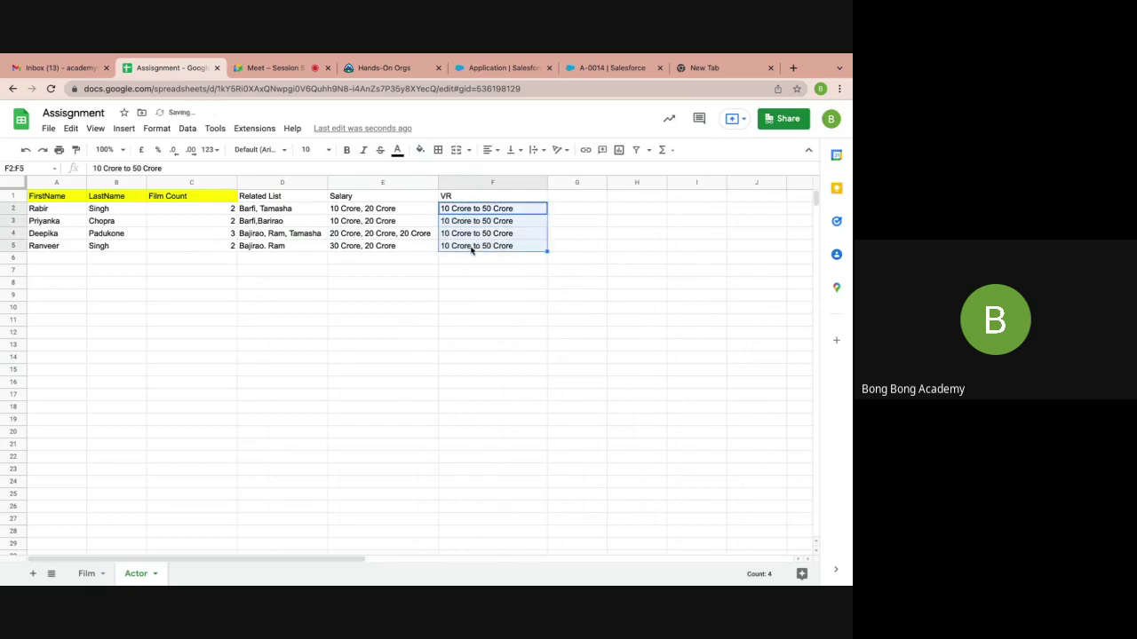
Fill the VR cells F2:F5 with a light blue background
{"action": "left_click", "coordinate": [420, 149]}
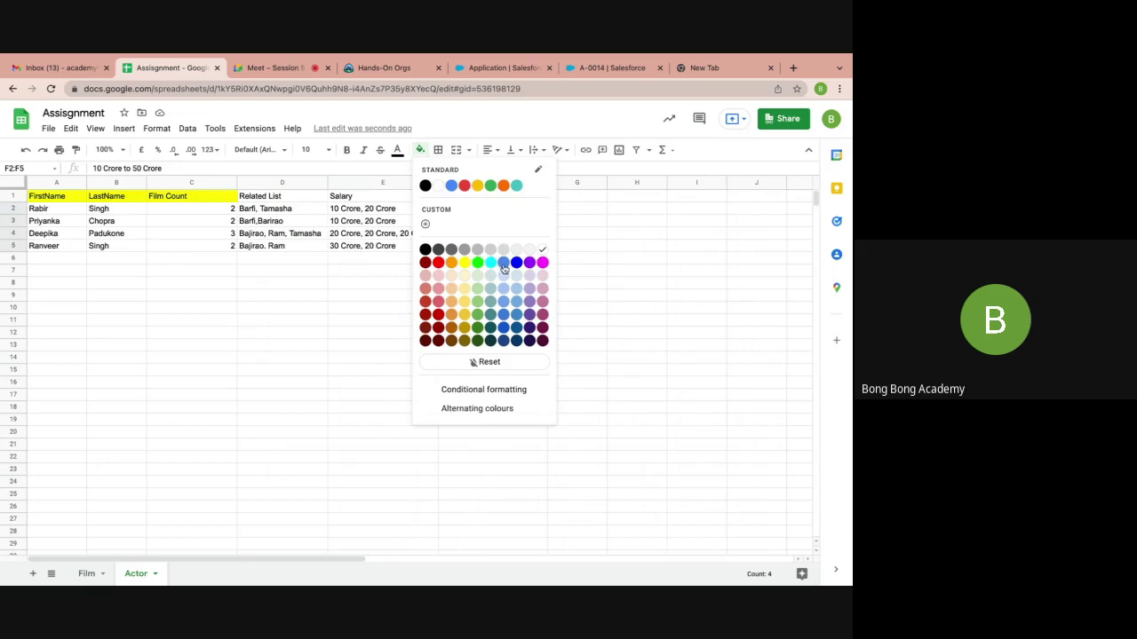
{"action": "left_click", "coordinate": [503, 287]}
{"action": "left_click", "coordinate": [542, 281]}
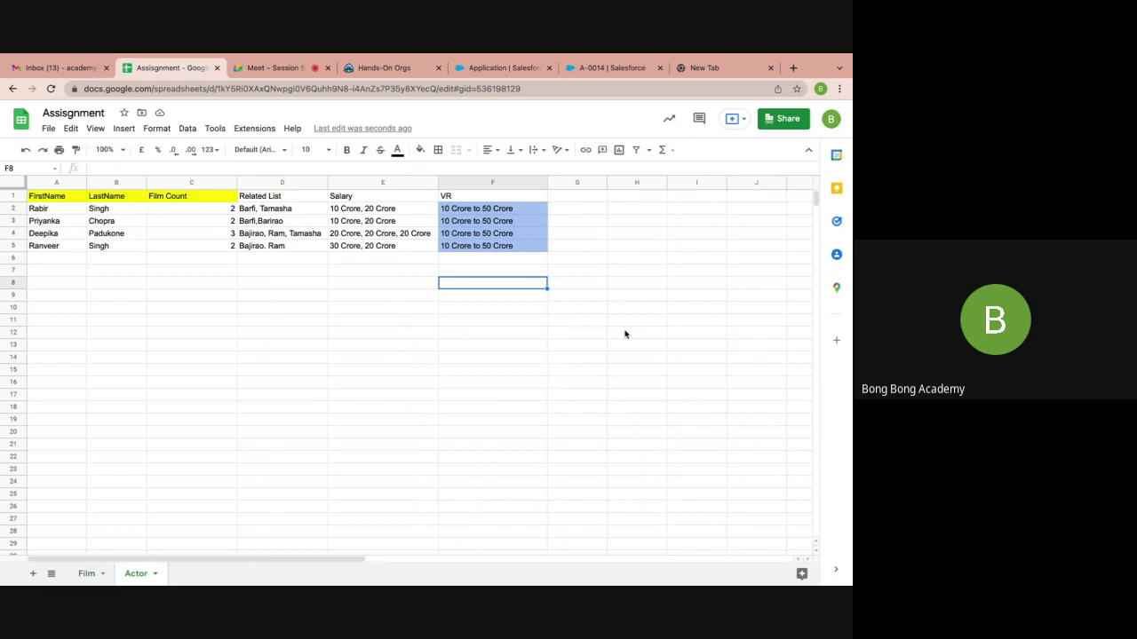
Switch to the Google Meet call and request to stop the meeting recording
{"action": "left_click", "coordinate": [279, 69]}
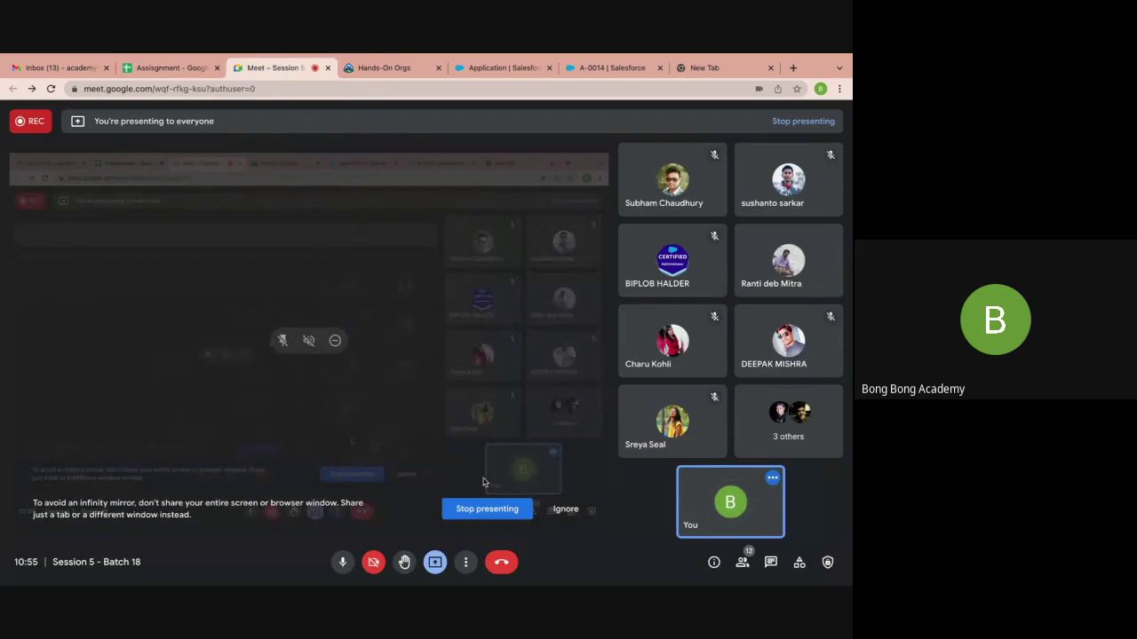
{"action": "left_click", "coordinate": [466, 562]}
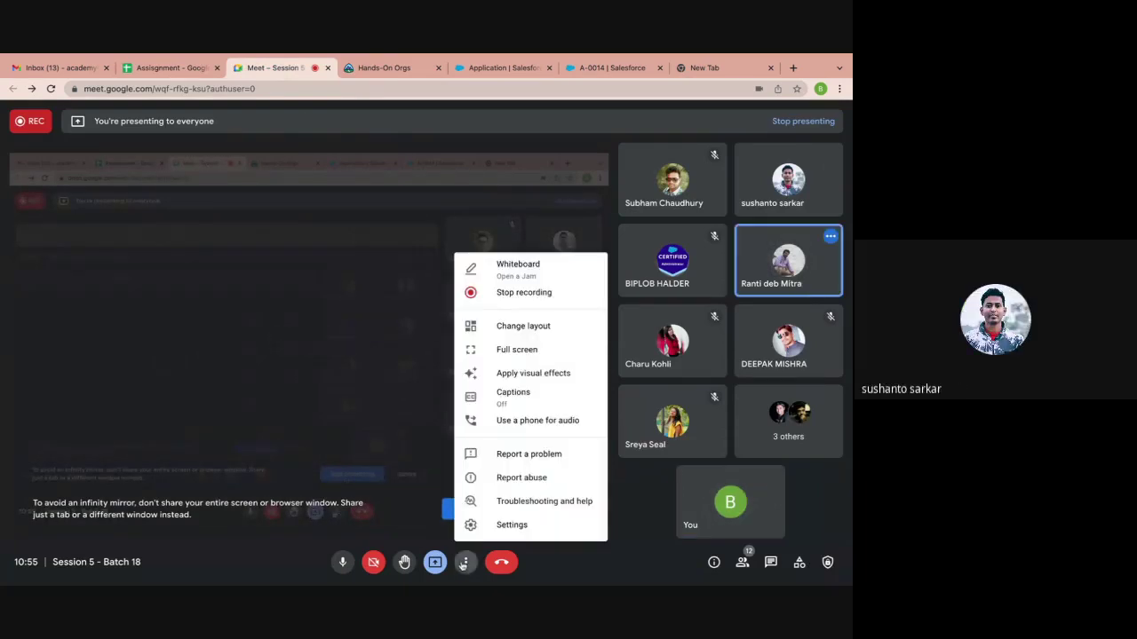
{"action": "left_click", "coordinate": [525, 293]}
{"action": "left_click", "coordinate": [749, 432]}
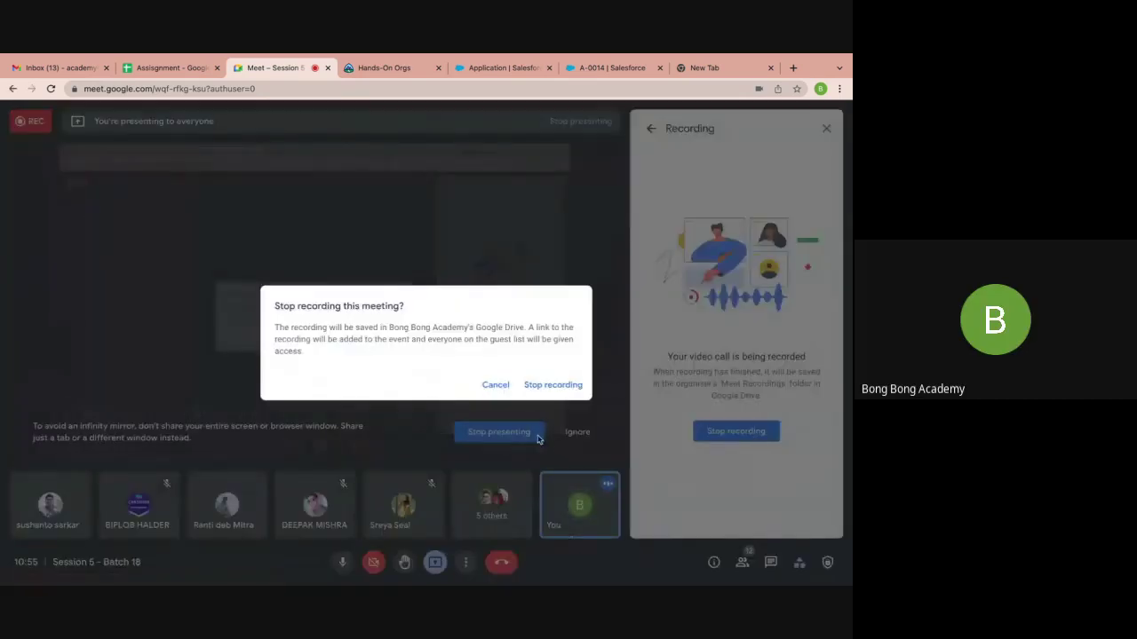